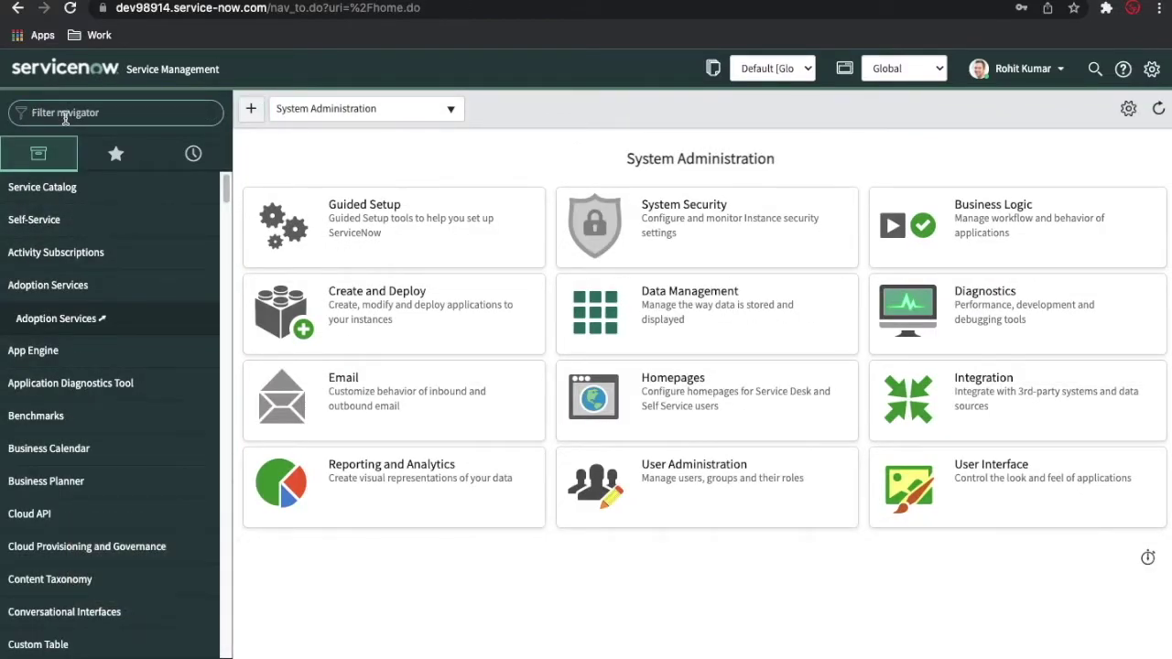
Open the user table's record list with sys_user.list
type("sys")
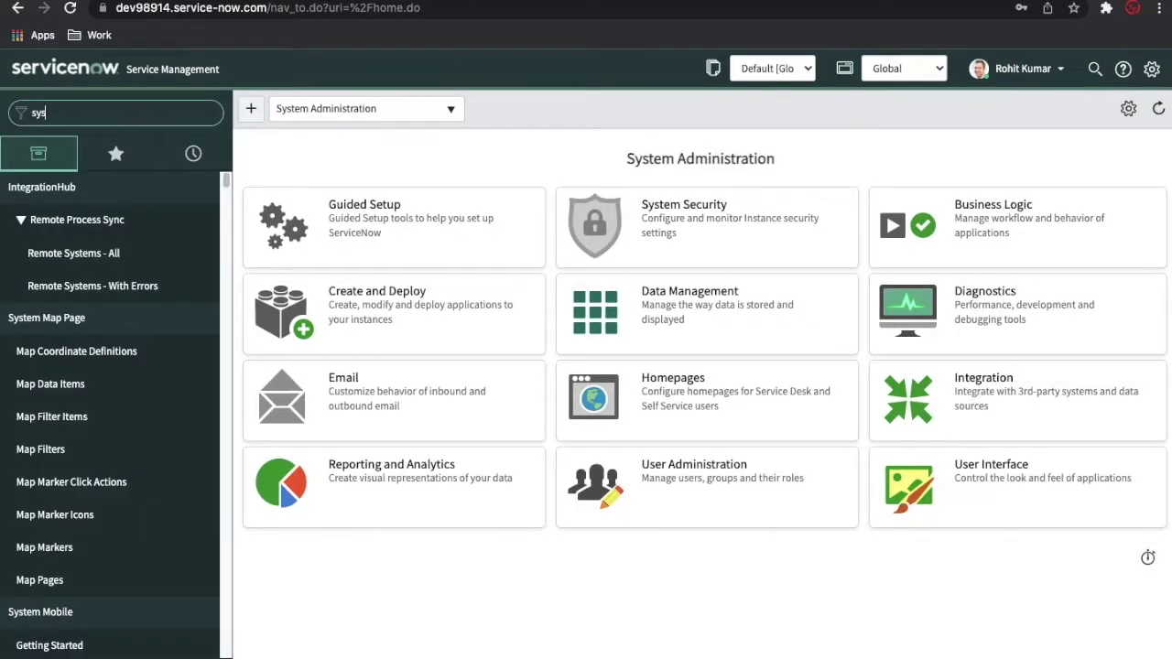
type("_user.list")
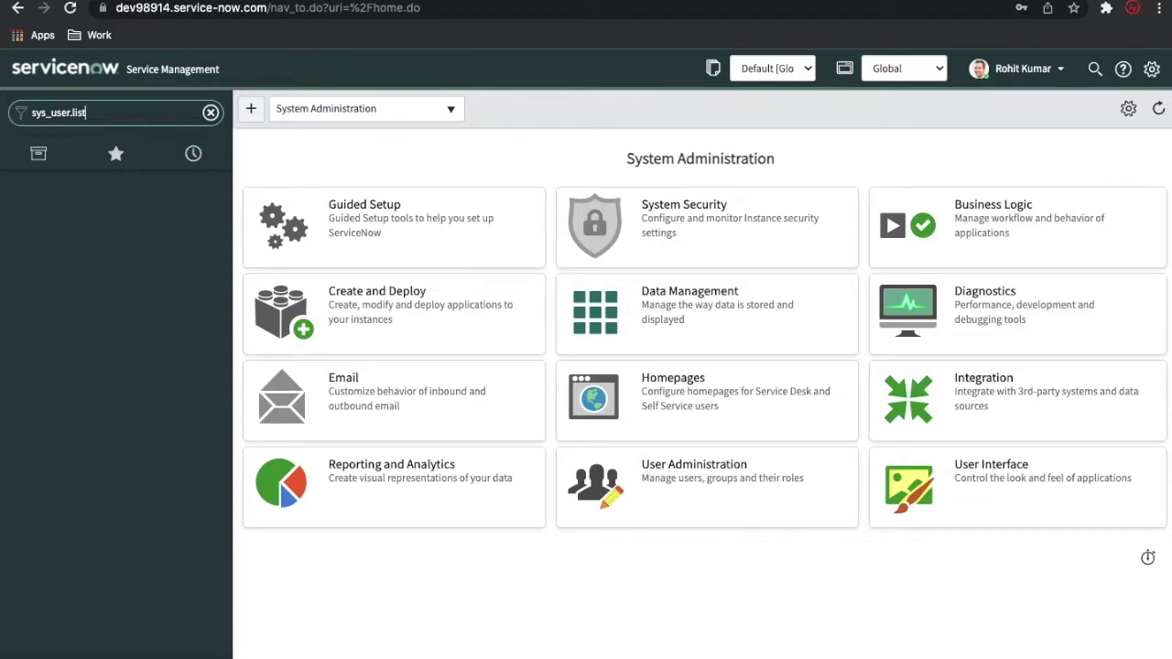
key("Return")
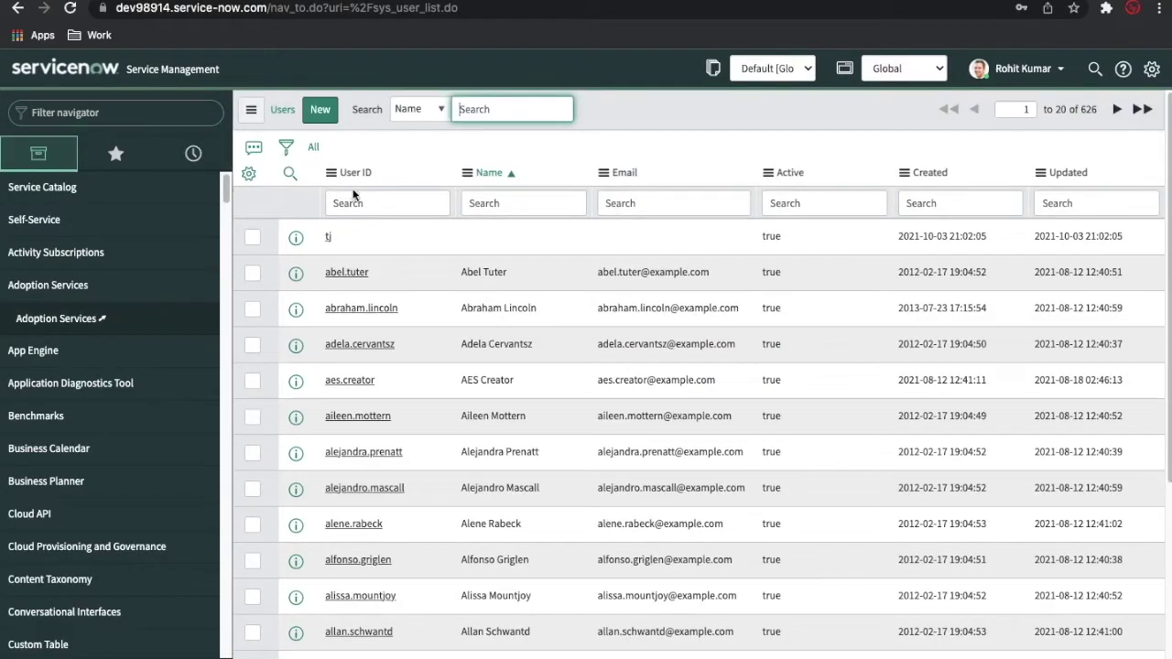
Filter the users by the name "End", and open the End User record to check its roles and groups
left_click(502, 203)
type("End")
key("Return")
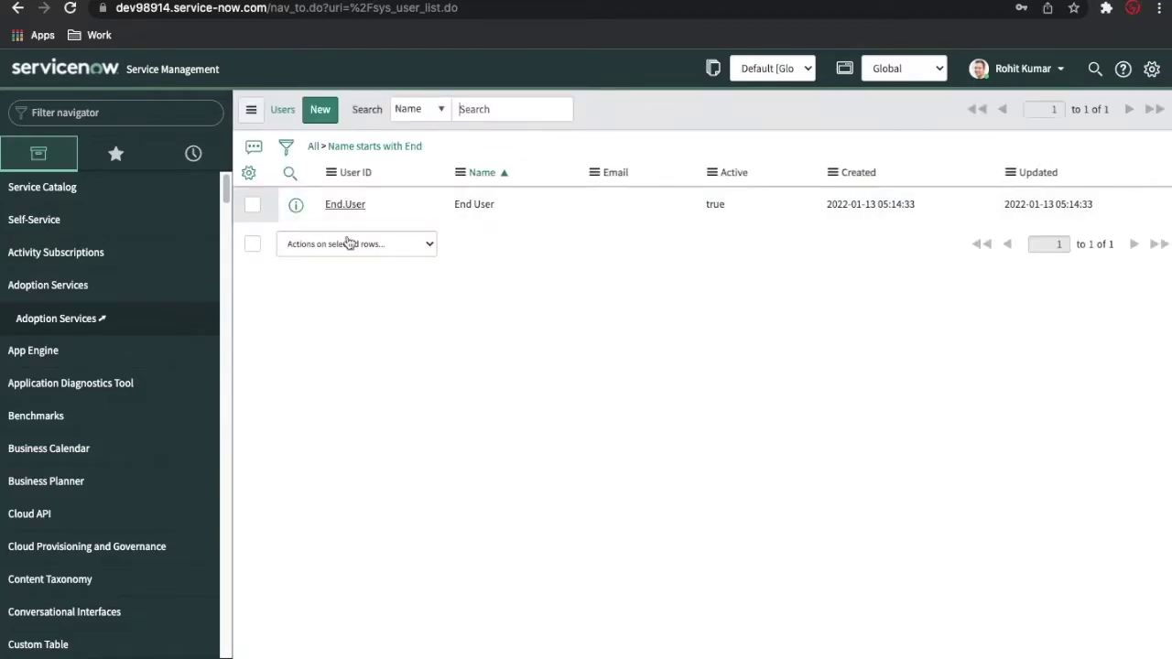
left_click(357, 238)
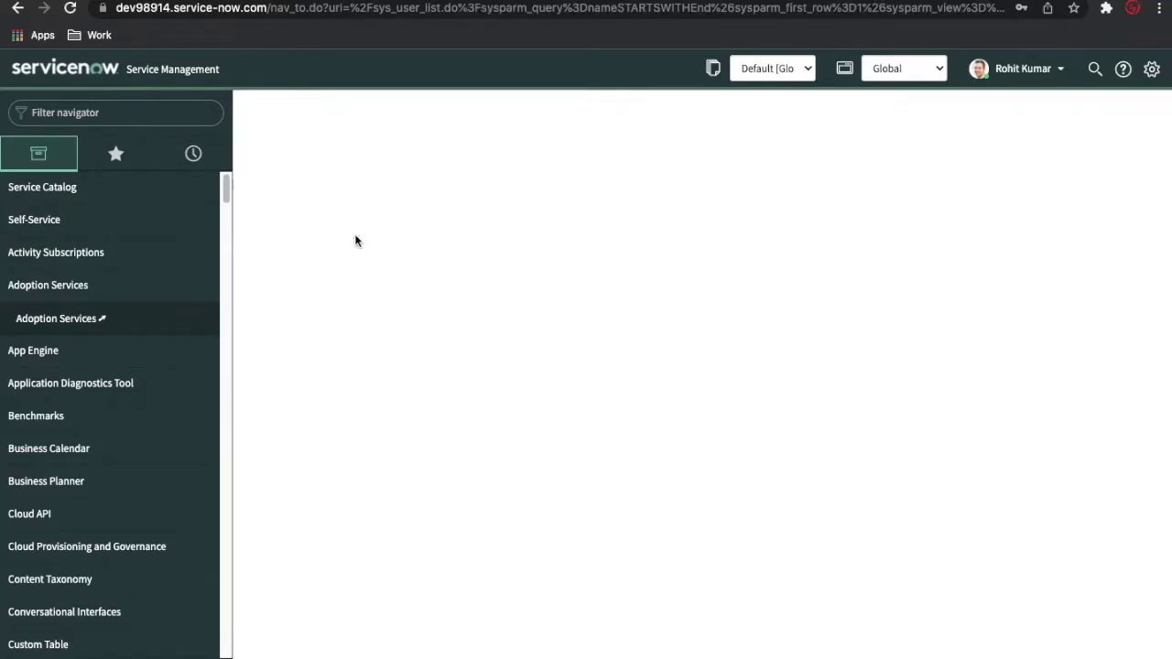
scroll(719, 455, "down", 3)
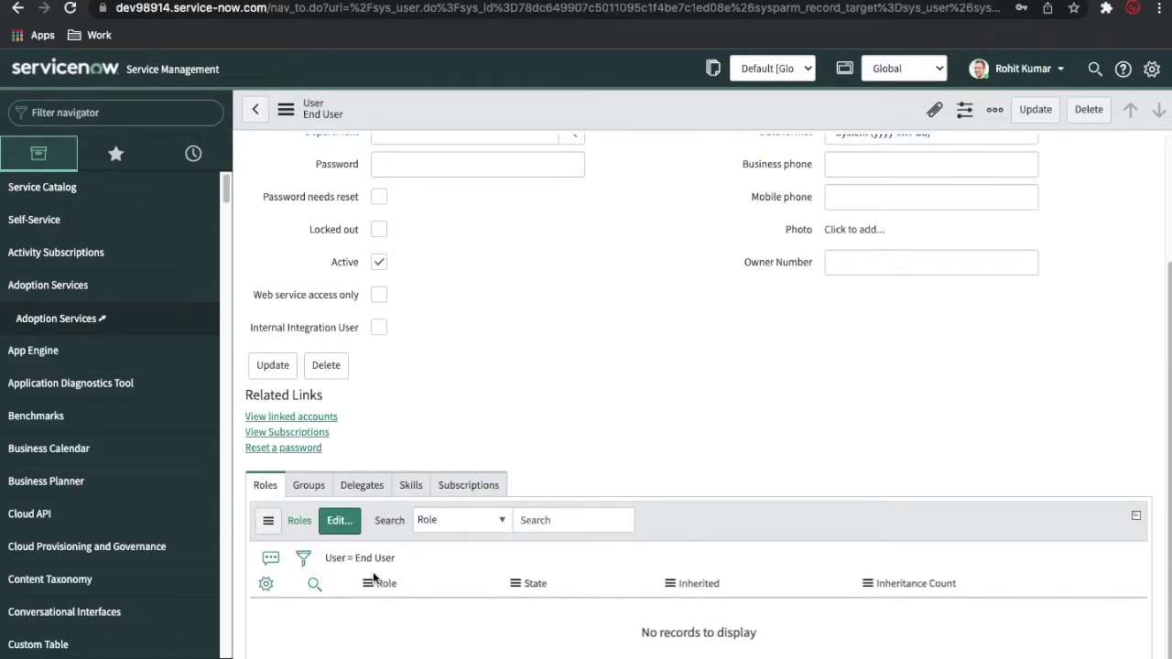
left_click(310, 485)
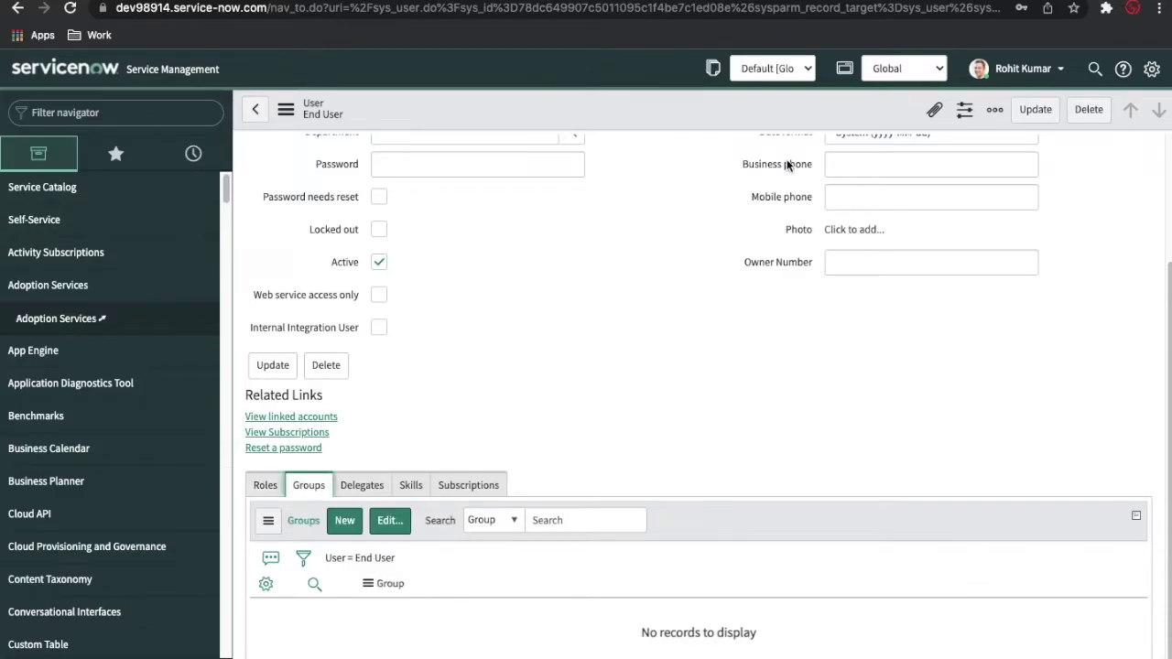
Impersonate the End User account
left_click(1007, 71)
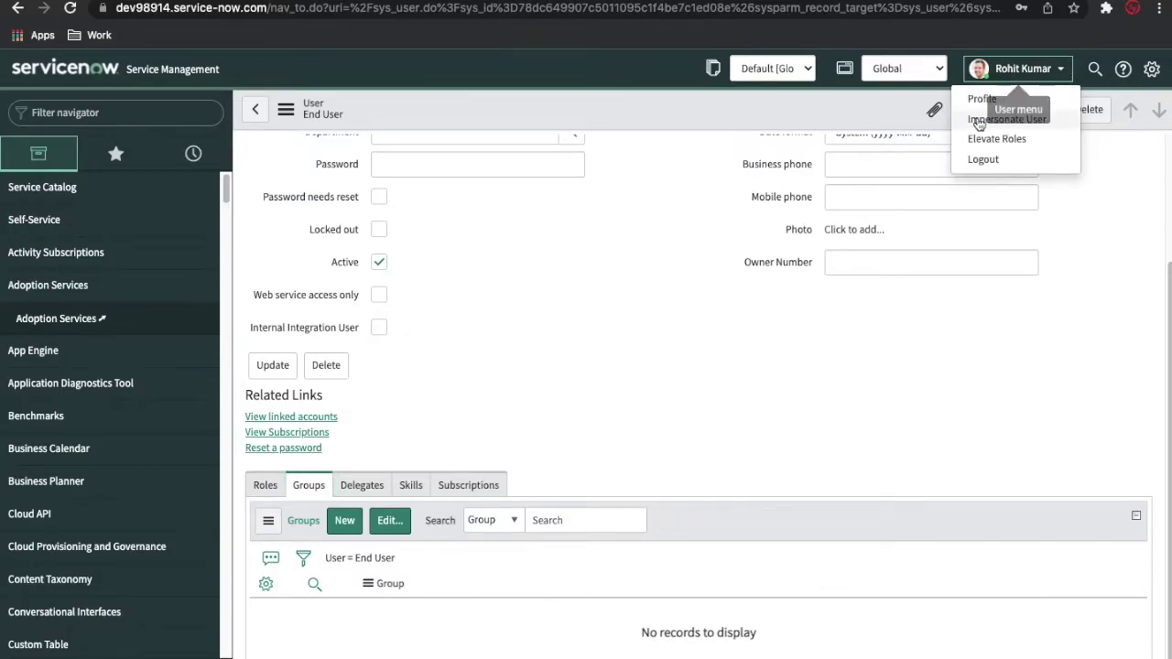
left_click(979, 120)
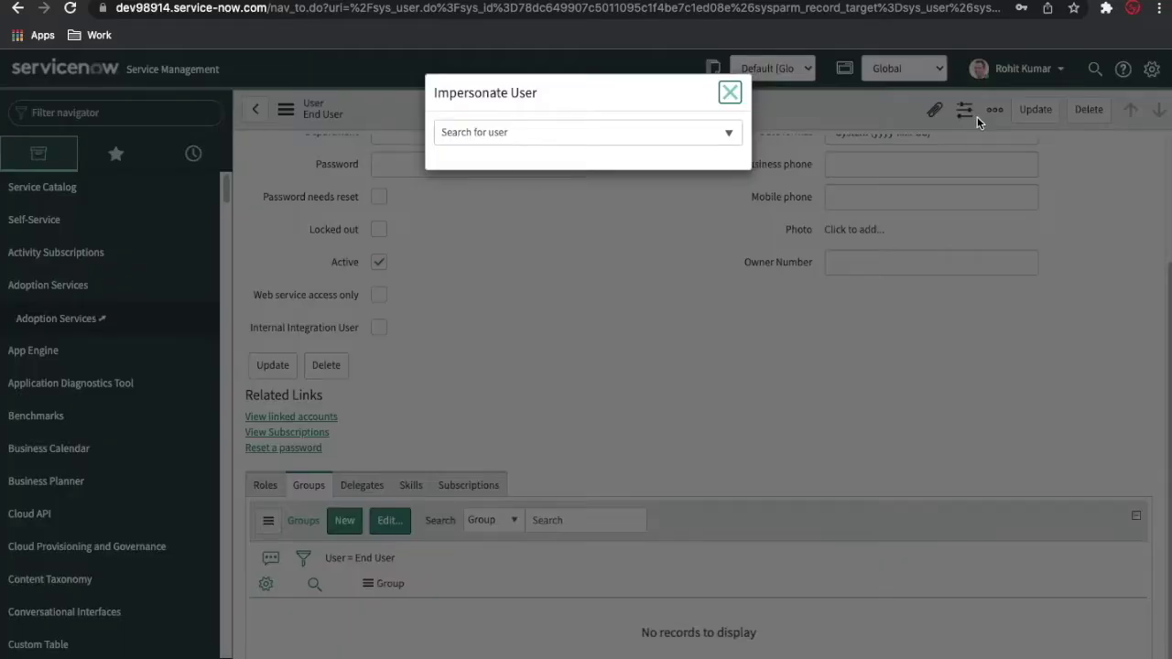
left_click(538, 133)
type("End")
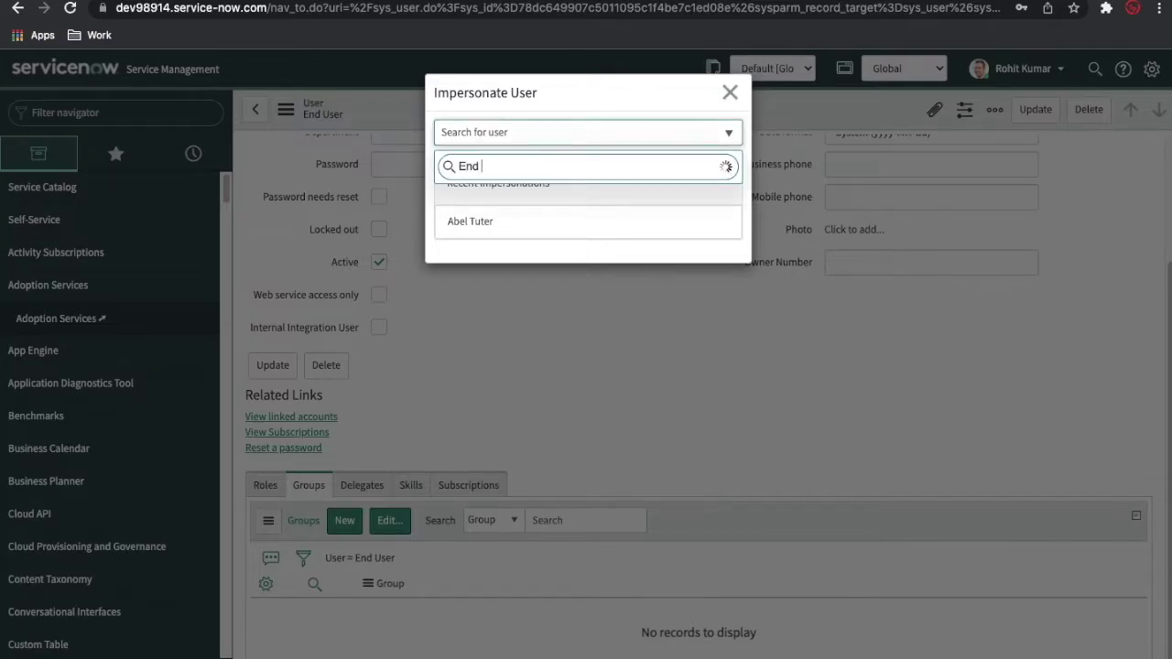
left_click(468, 199)
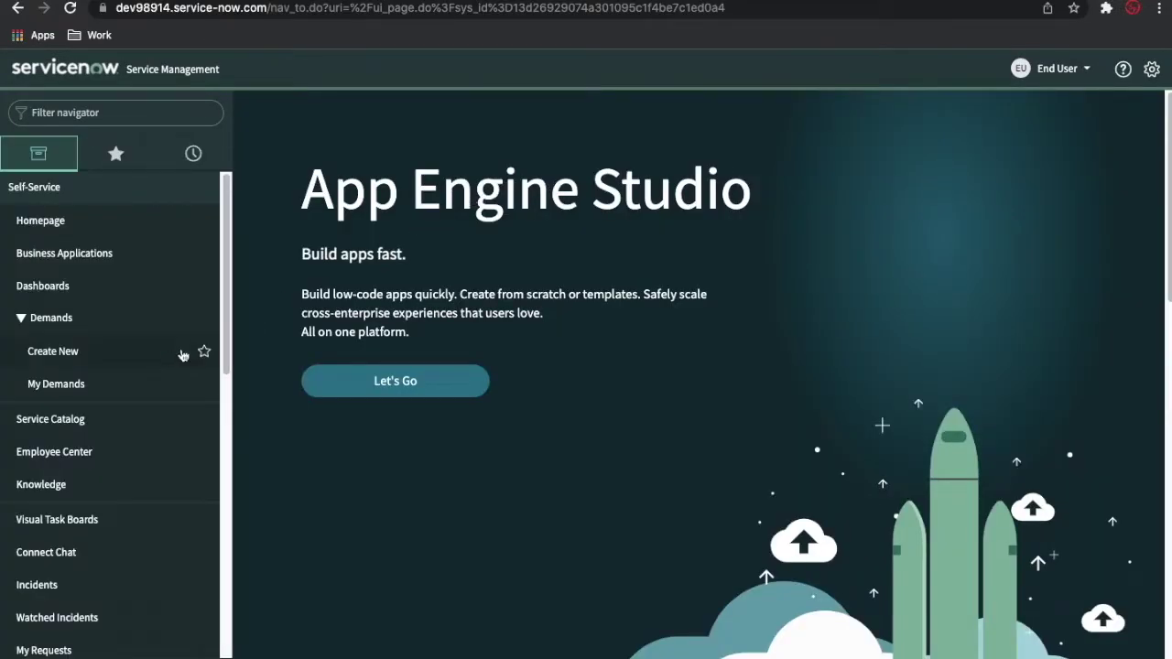
Look through the modules available to the impersonated user, and open the Idea Portal by filtering for "idea"
scroll(170, 358, "down", 10)
scroll(171, 358, "up", 10)
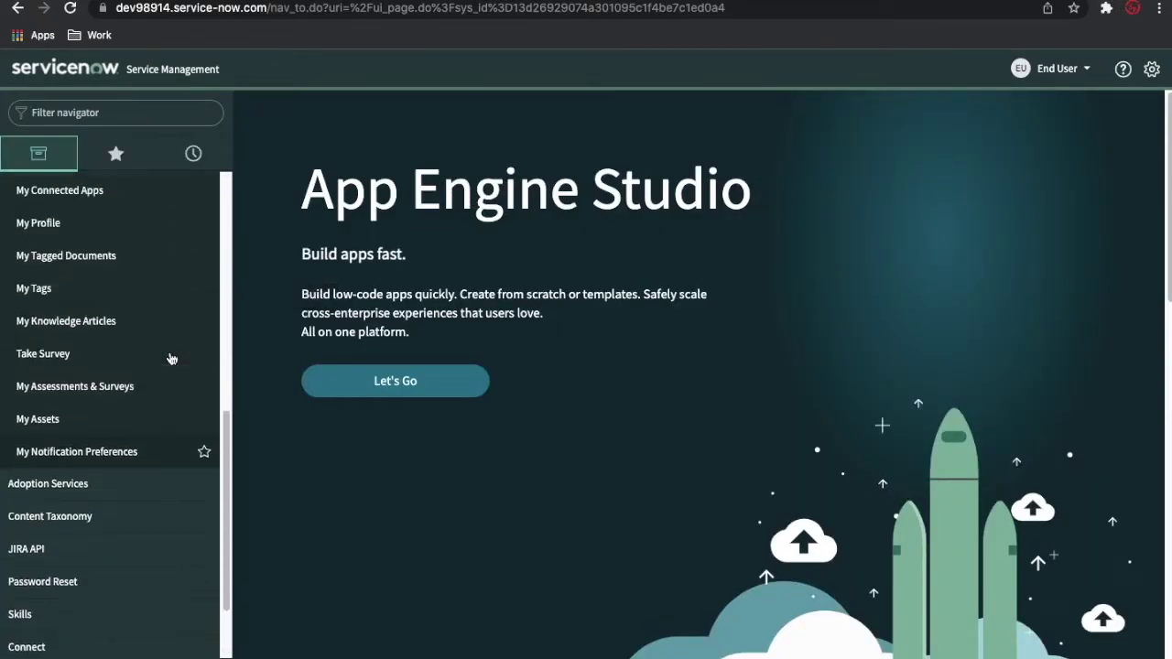
scroll(170, 357, "down", 10)
scroll(170, 357, "up", 3)
scroll(171, 358, "up", 6)
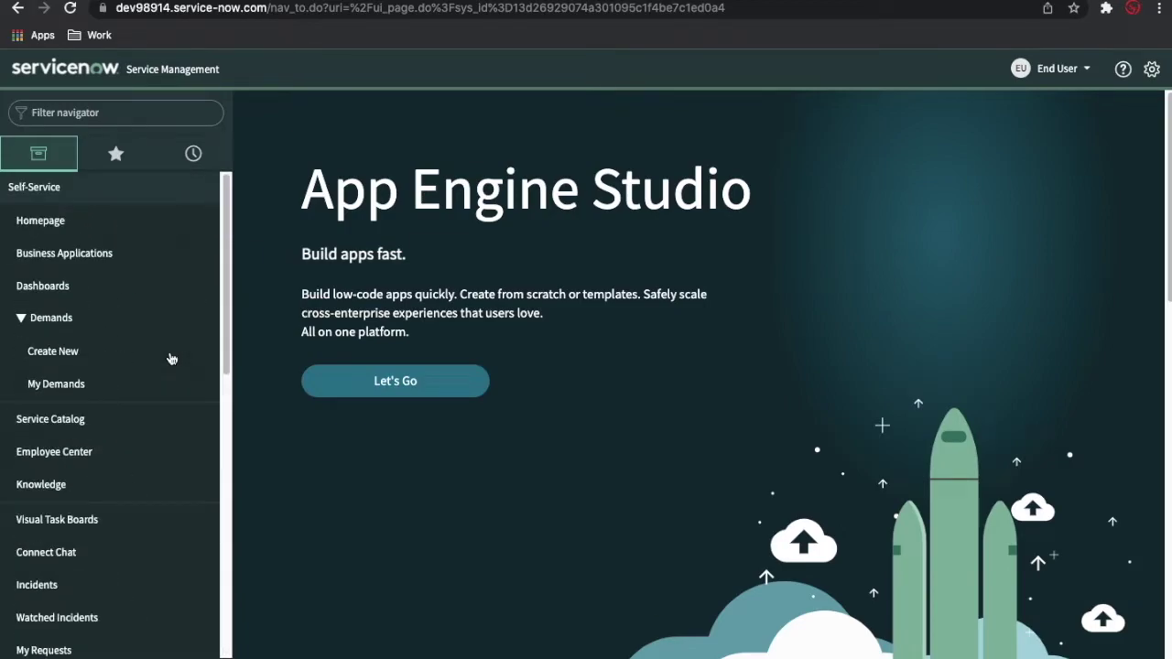
left_click(120, 113)
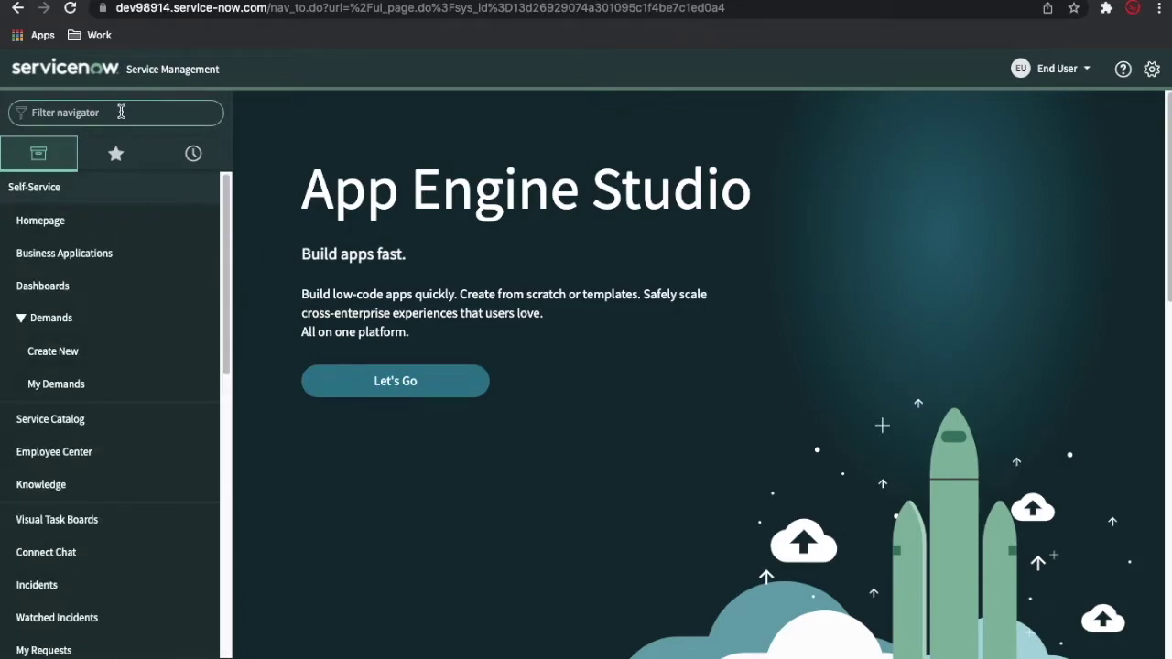
type("ide")
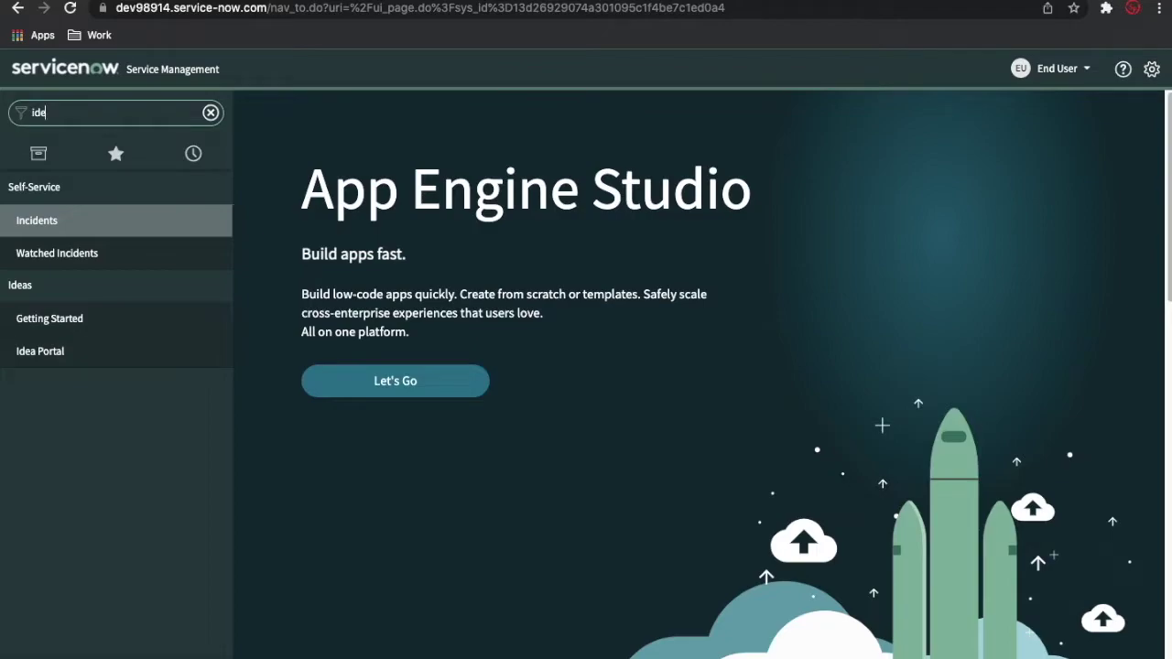
type("a")
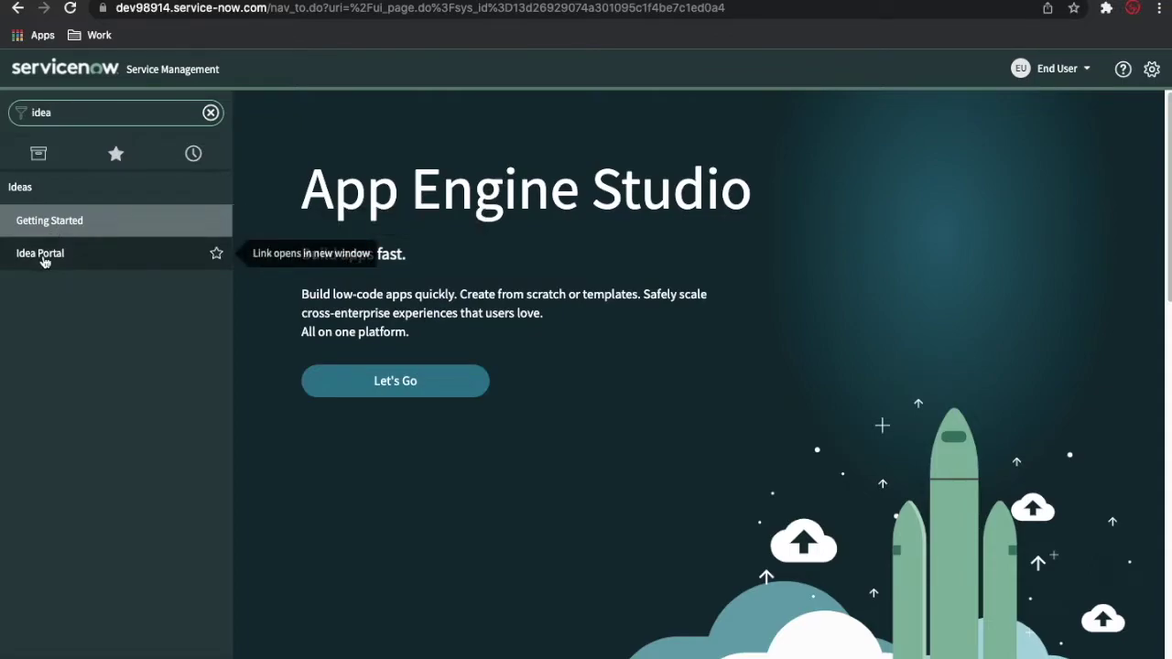
left_click(40, 254)
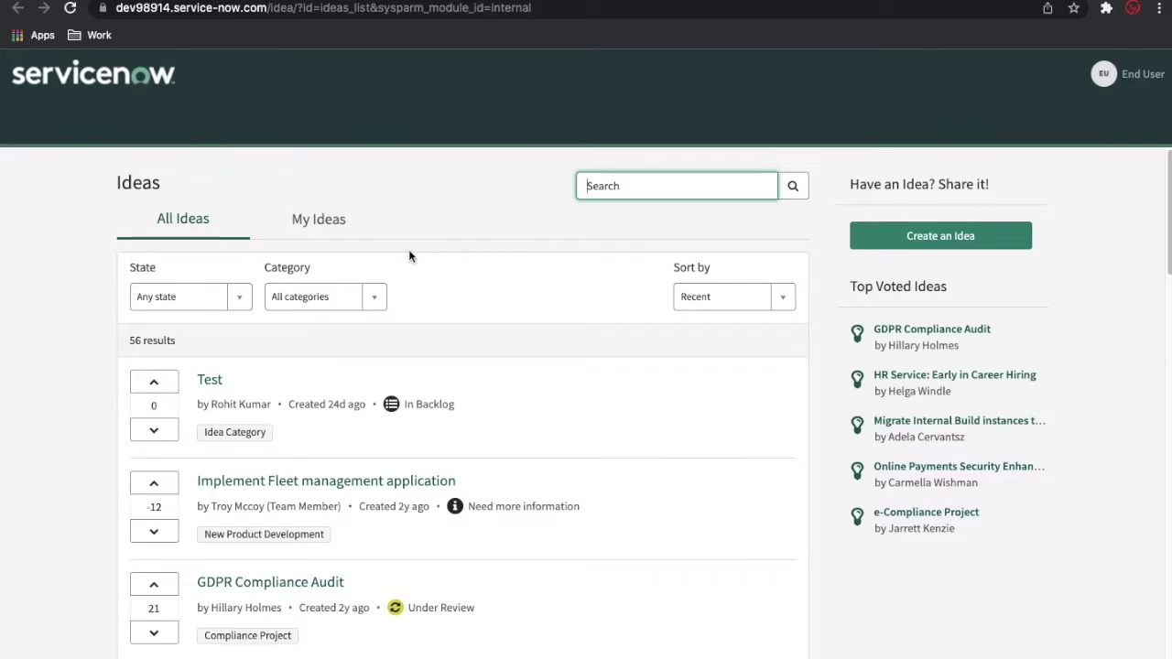
Examine the portal's All Ideas and My Ideas lists, including the ideas' votes, states and categories
scroll(528, 207, "down", 1)
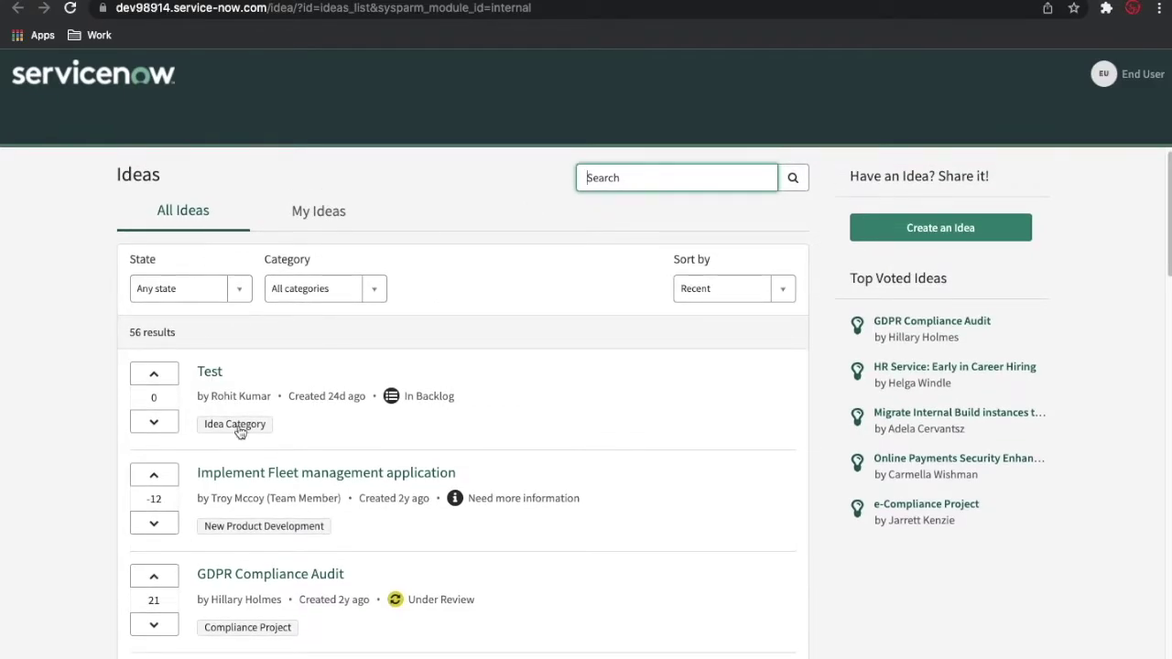
scroll(239, 431, "down", 4)
scroll(239, 431, "up", 4)
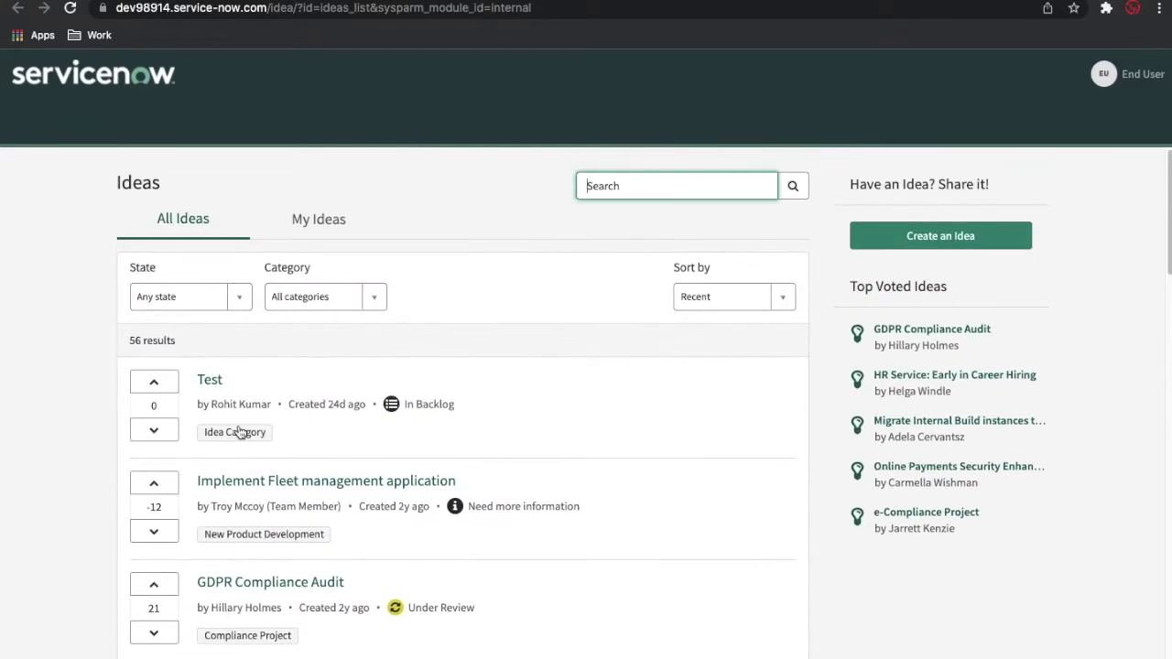
left_click(310, 217)
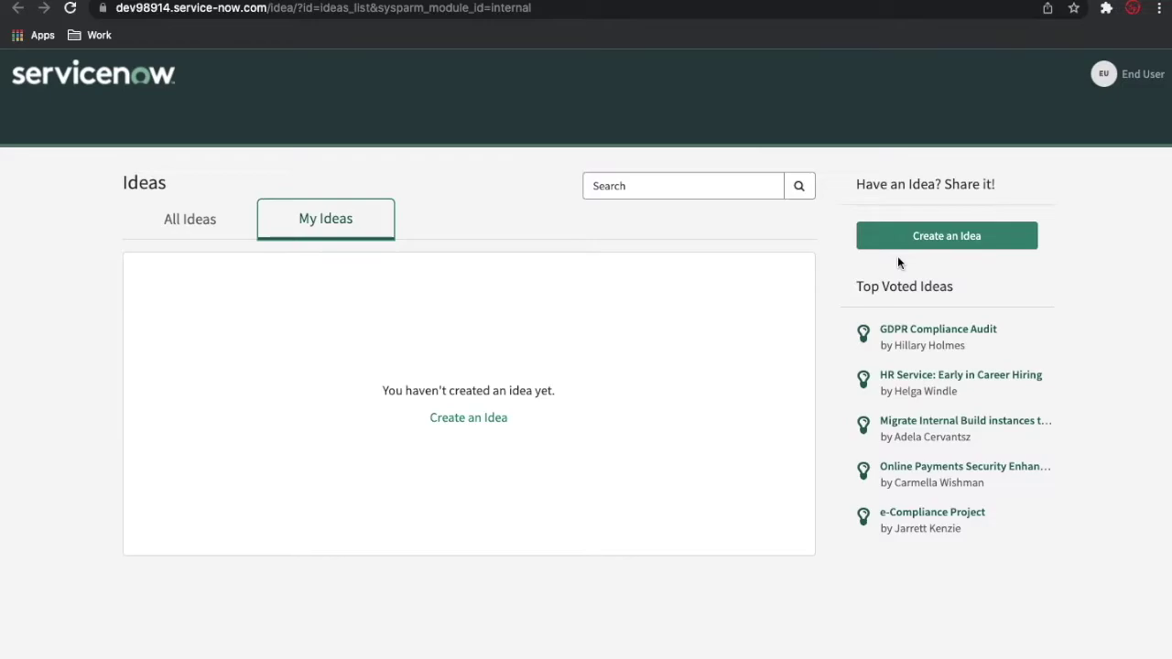
left_click(170, 227)
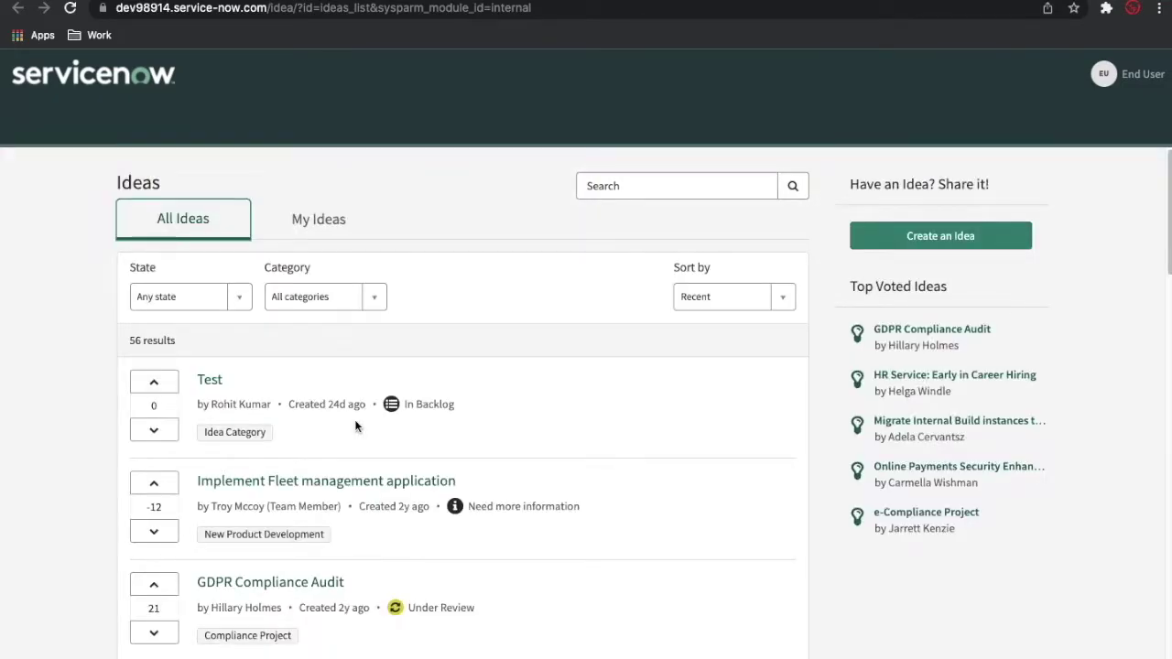
scroll(356, 425, "down", 1)
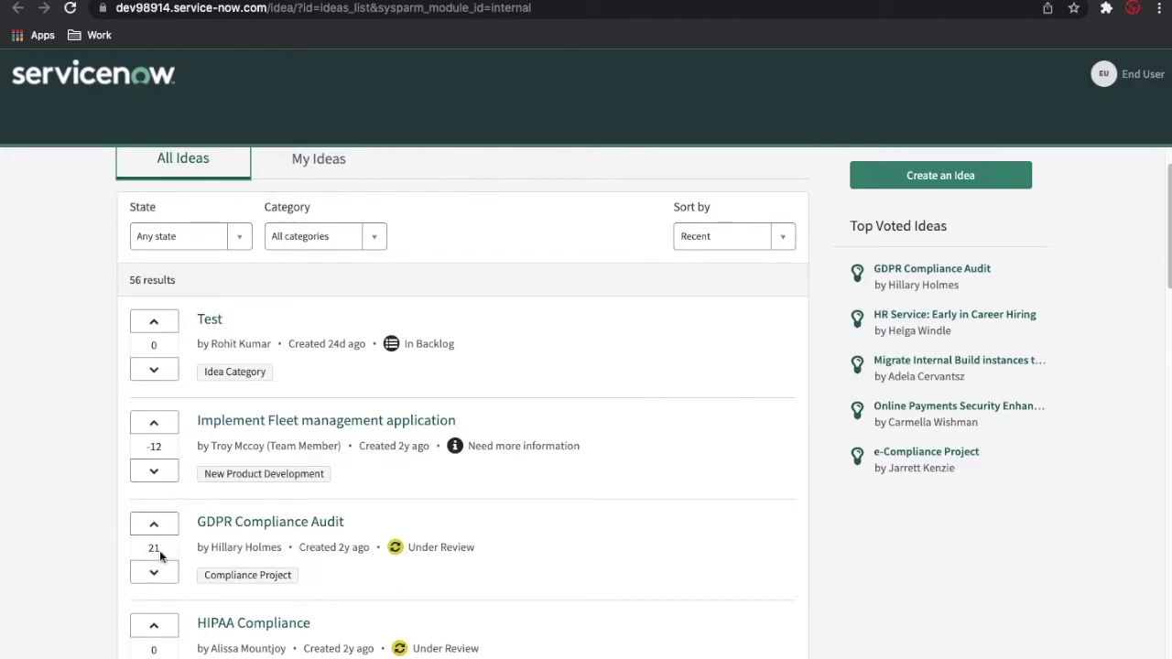
scroll(154, 561, "down", 1)
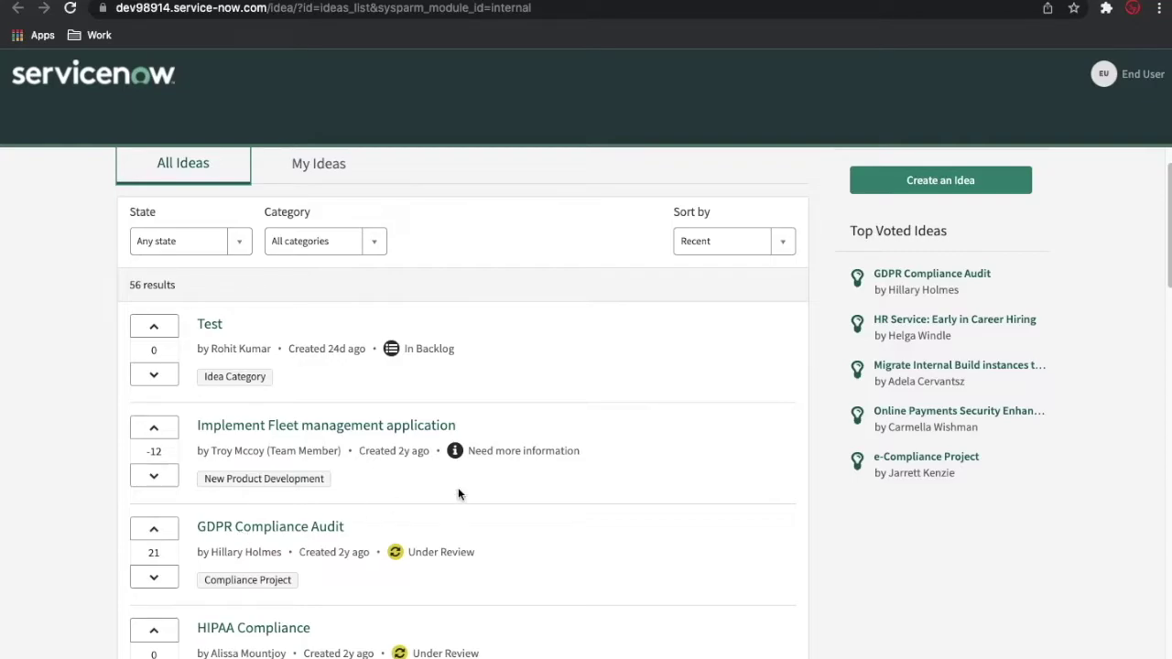
scroll(460, 495, "down", 1)
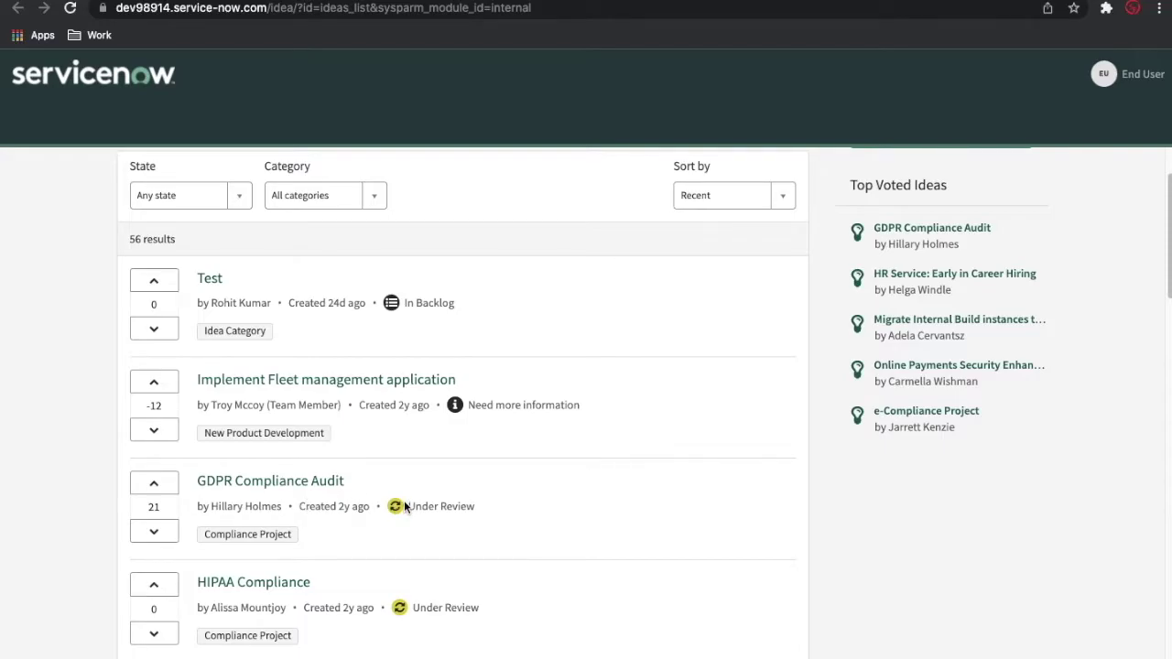
Open the GDPR Compliance Audit idea and review its description, votes and existing comments
left_click(295, 486)
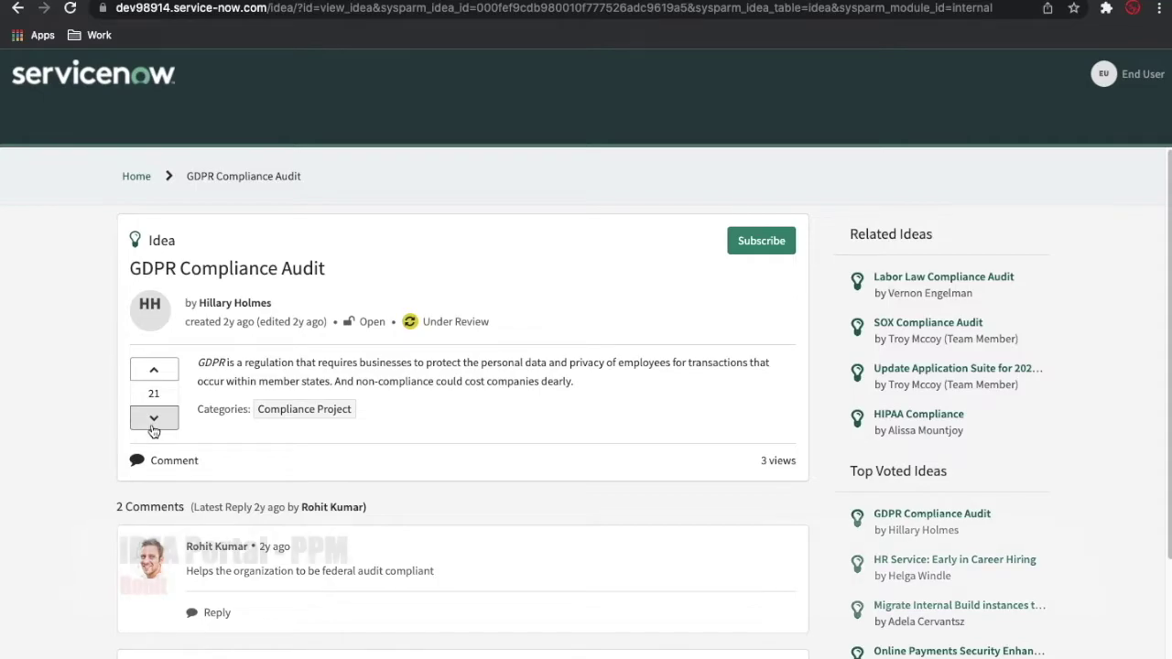
scroll(476, 366, "down", 4)
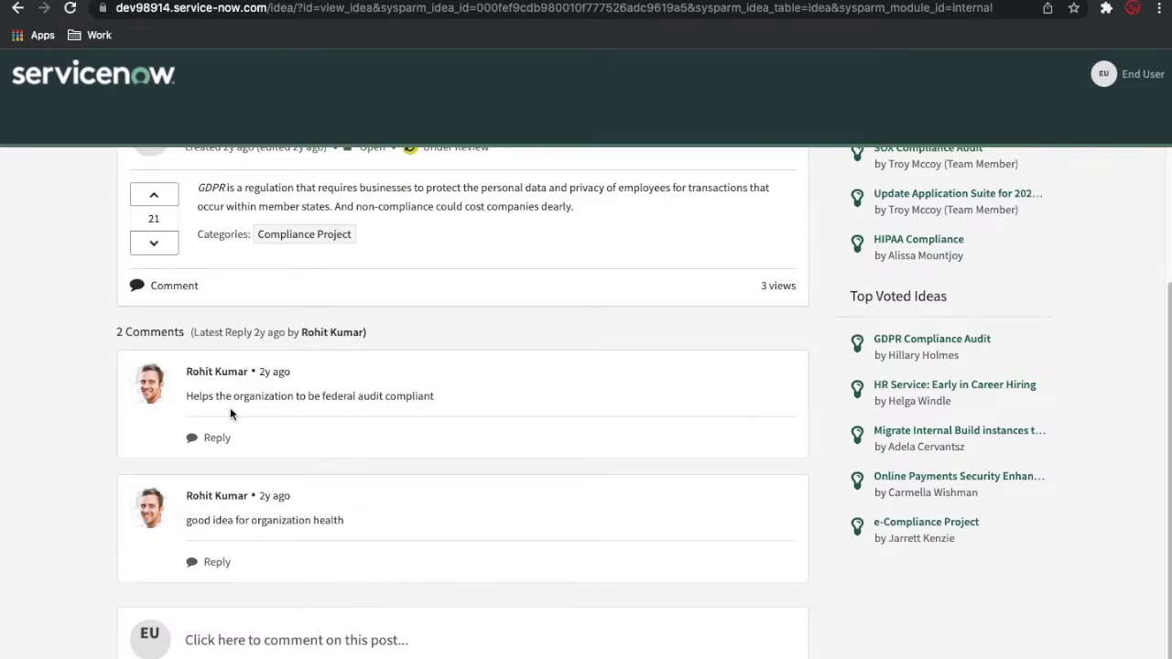
scroll(322, 420, "up", 3)
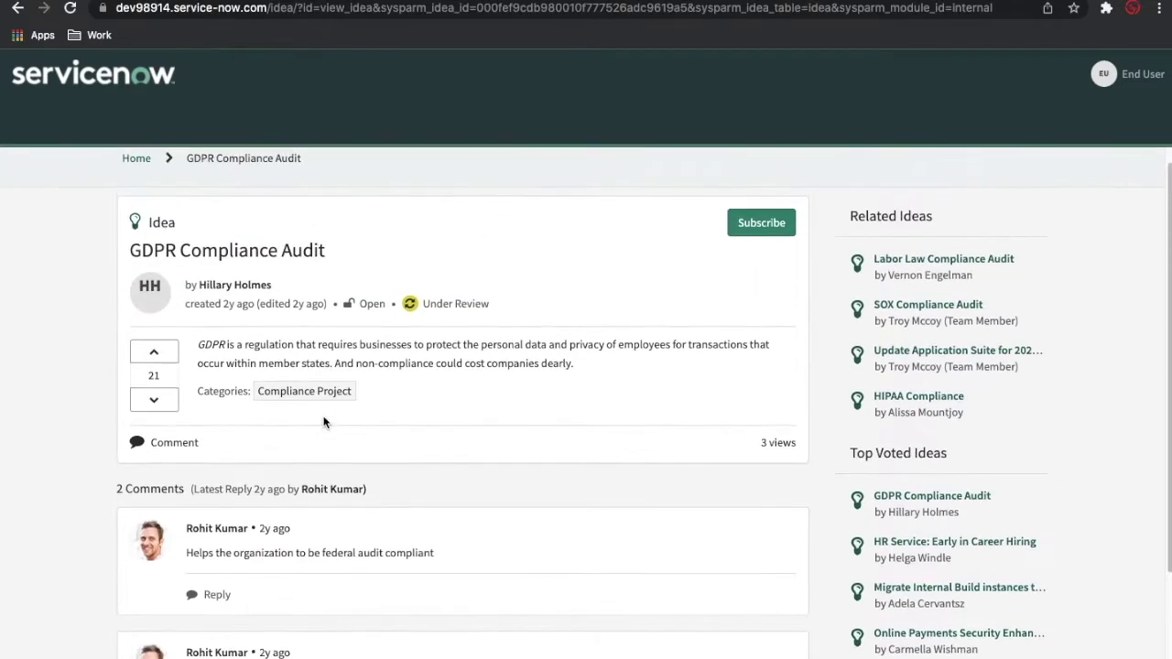
Post the comment "Like" on the GDPR Compliance Audit idea and check it in the comment list
left_click(162, 443)
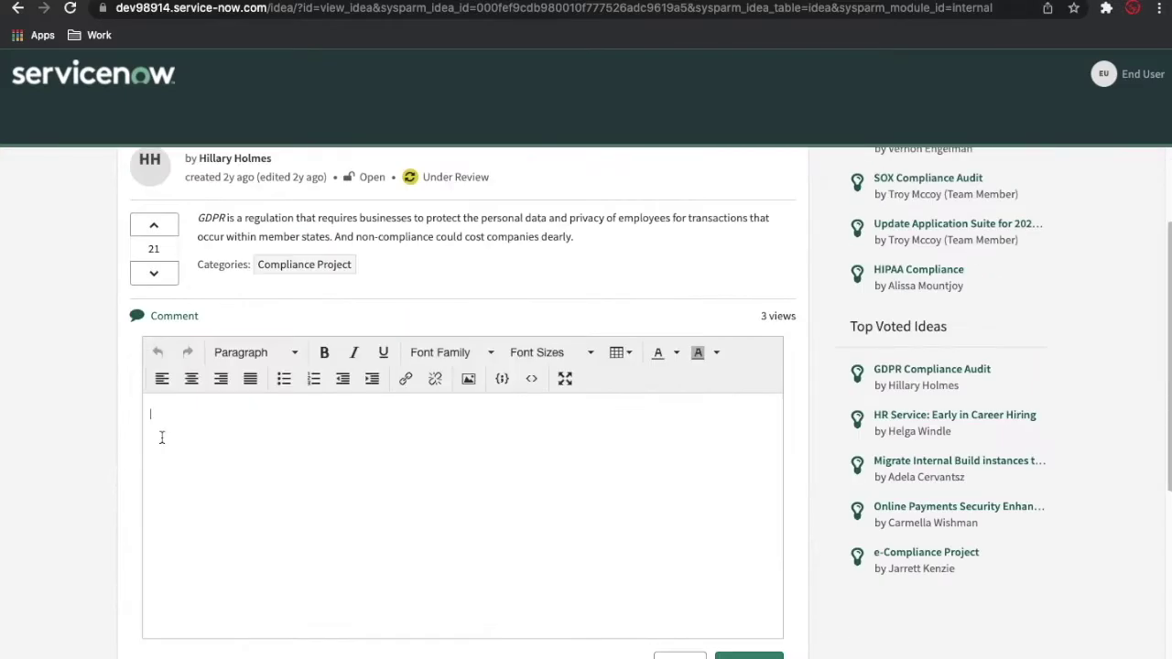
type("Like")
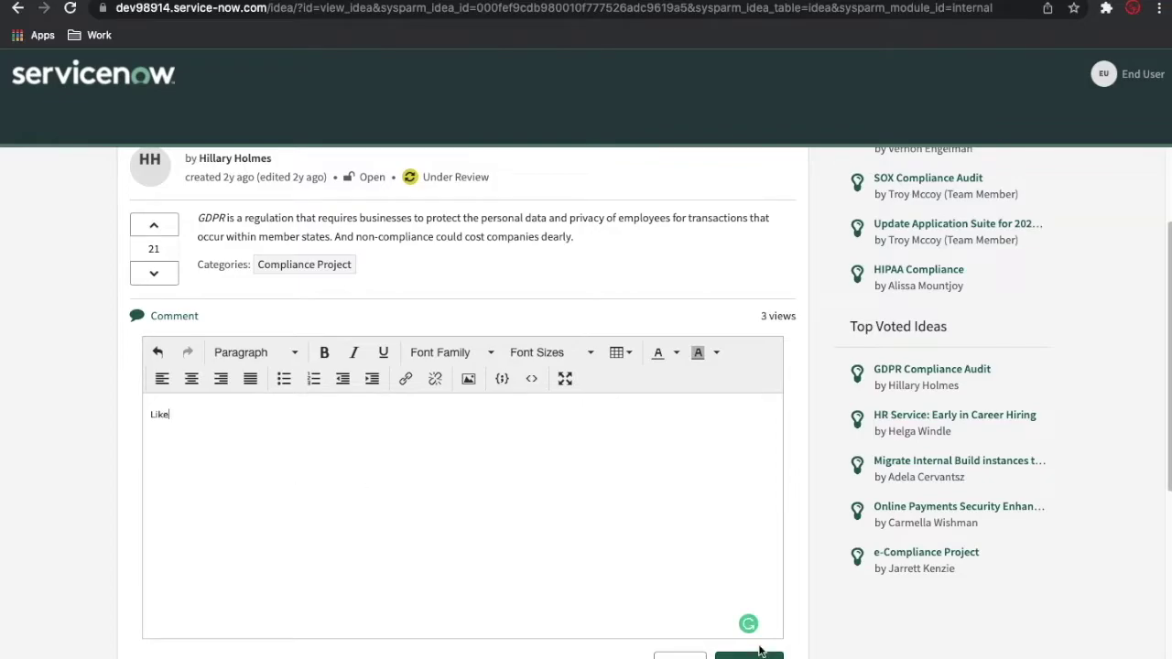
scroll(760, 566, "down", 3)
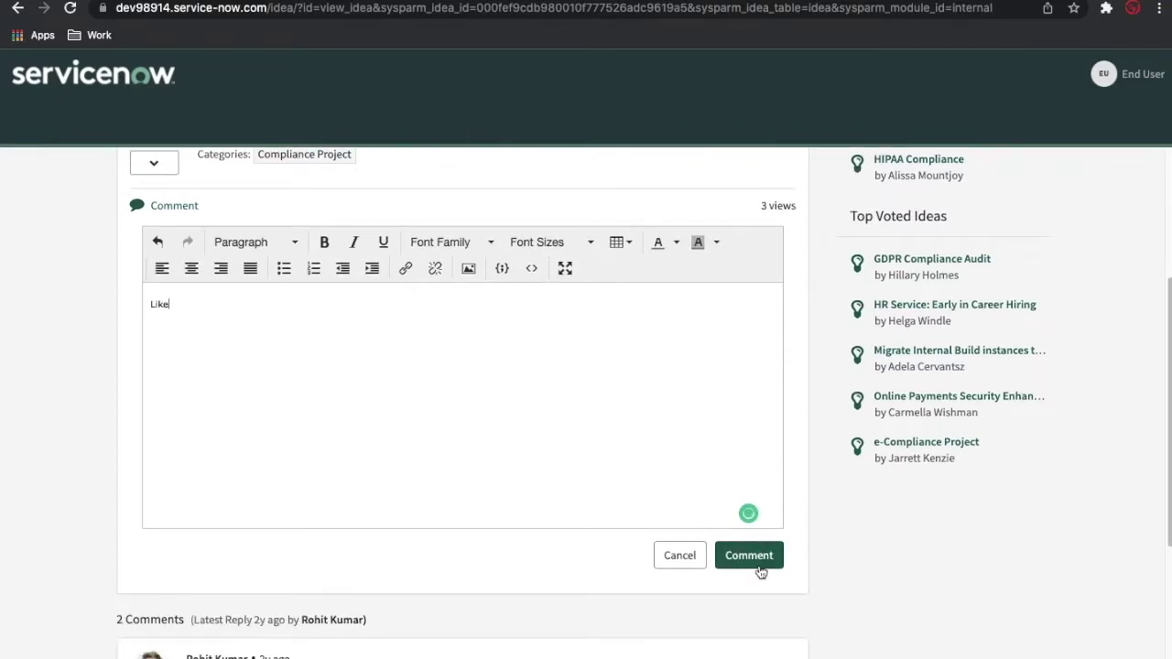
left_click(760, 570)
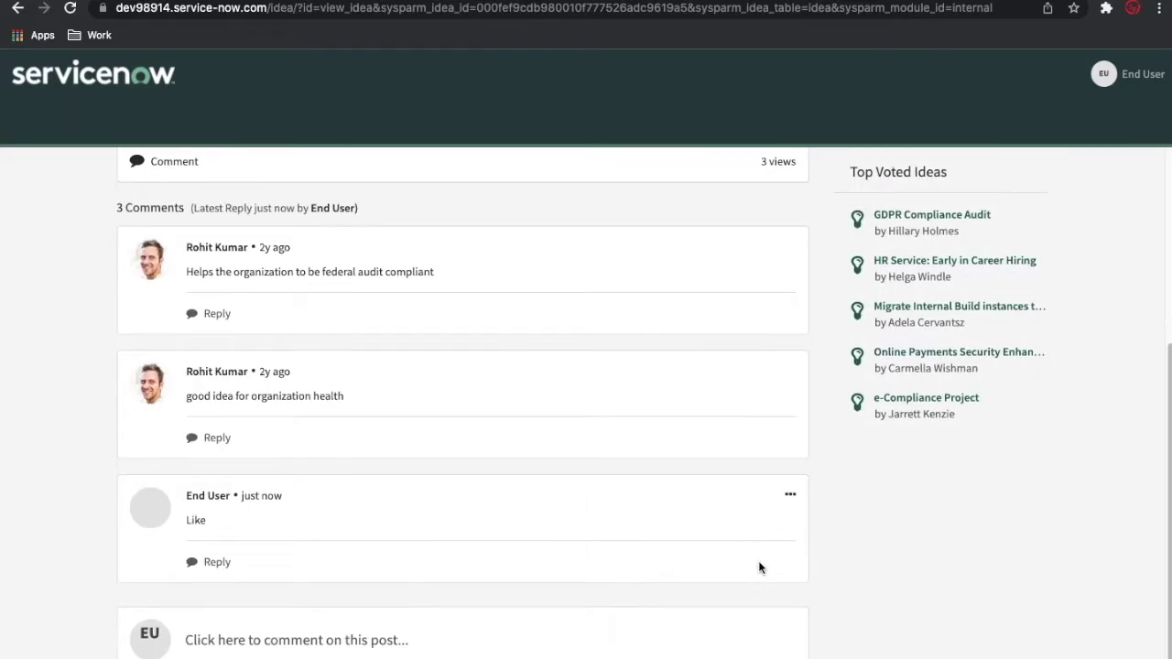
scroll(652, 496, "up", 1)
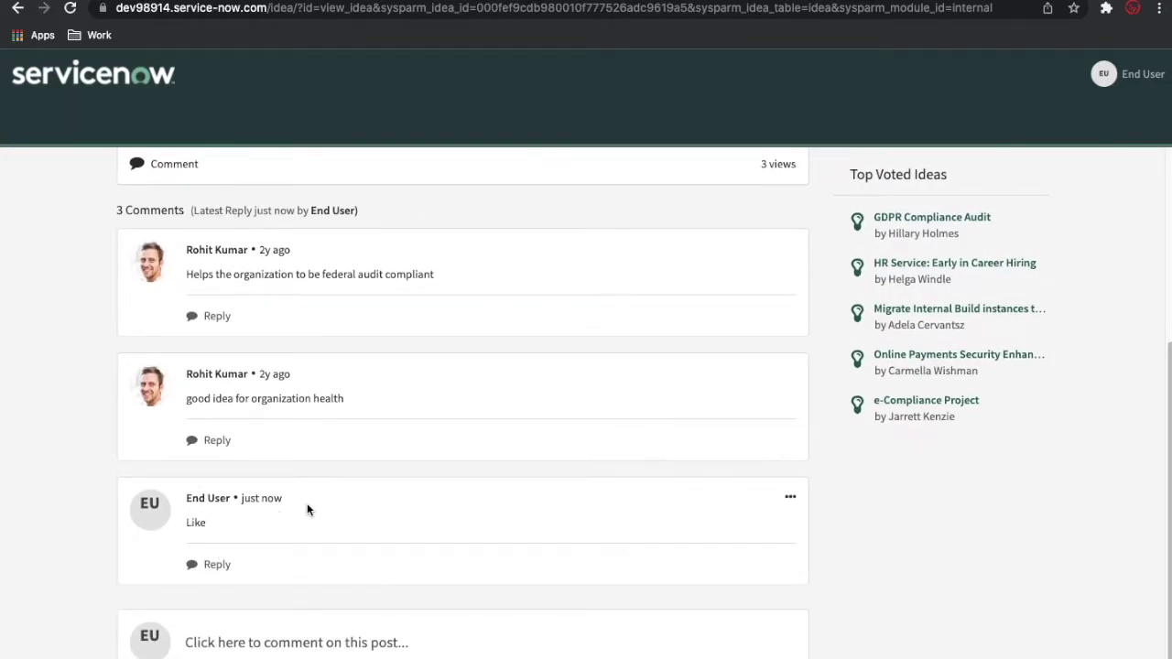
scroll(308, 510, "up", 1)
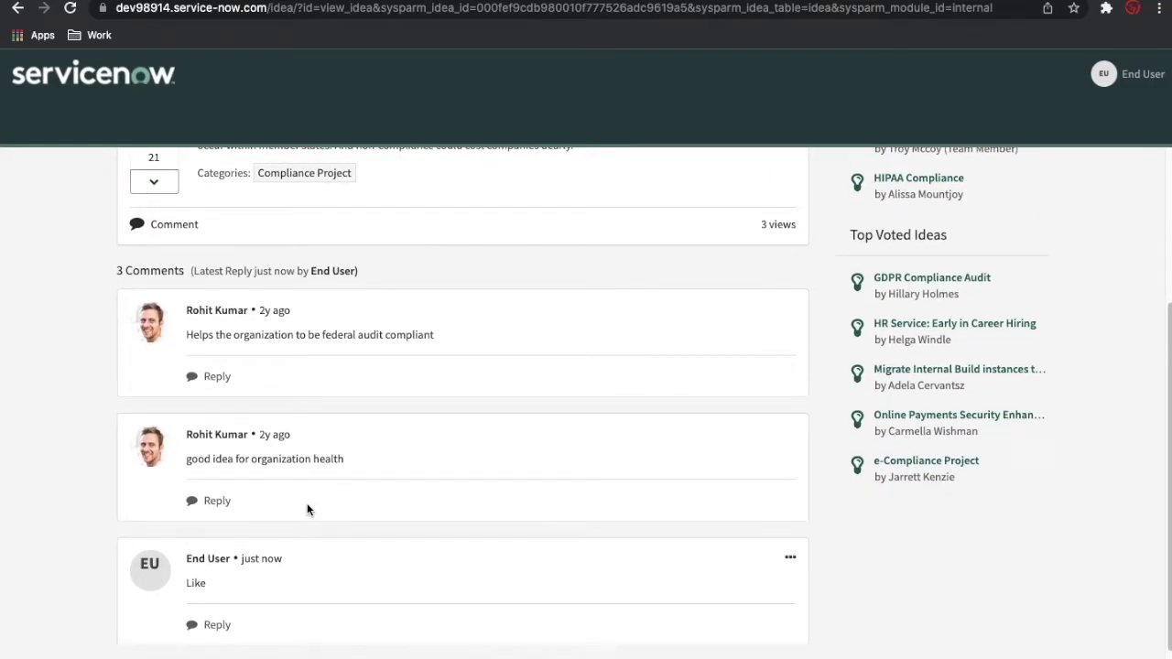
Open the reply editor under the first comment on the GDPR Compliance Audit idea, and review its related and top voted ideas
left_click(217, 377)
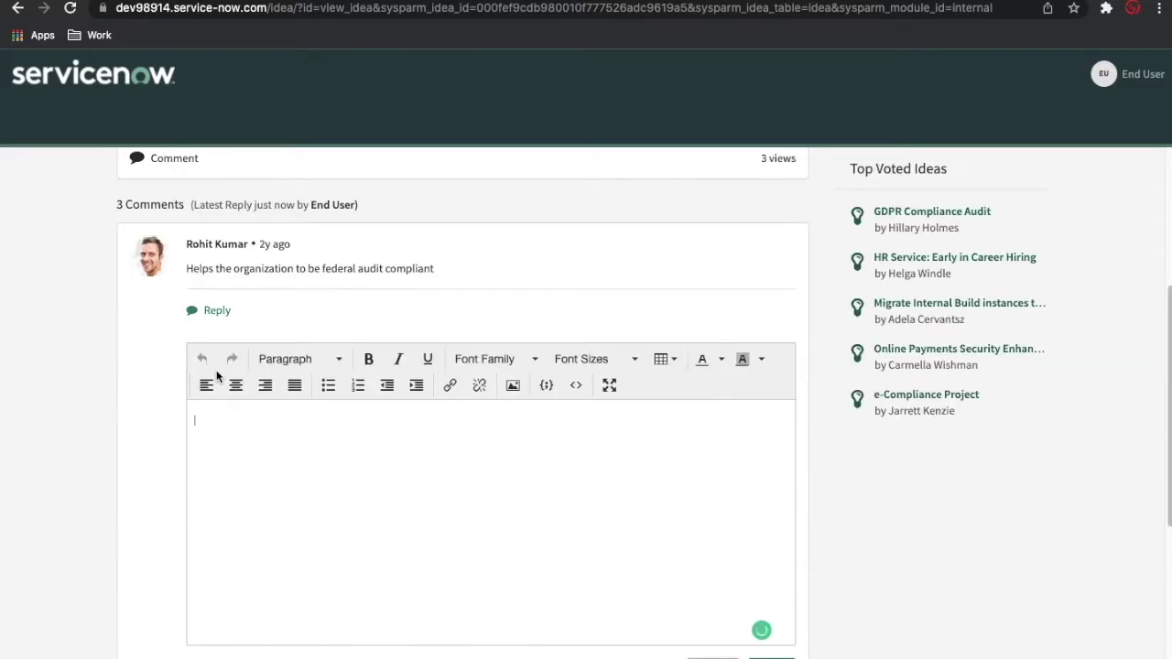
scroll(172, 440, "up", 3)
scroll(376, 369, "down", 5)
scroll(325, 330, "down", 2)
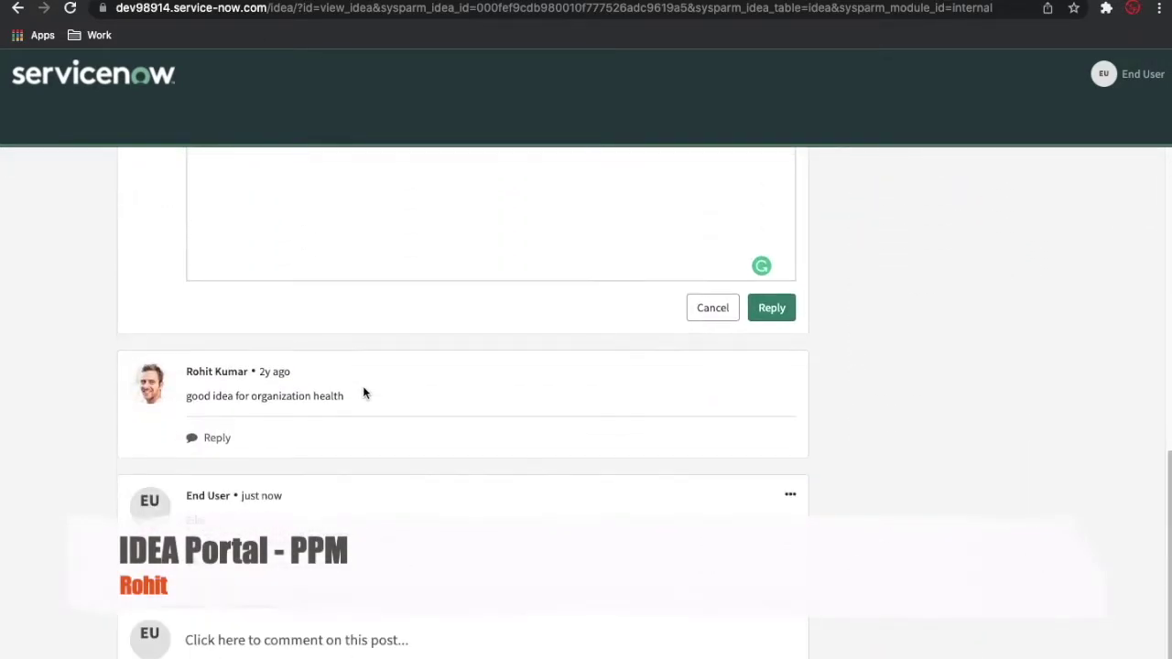
scroll(364, 392, "up", 10)
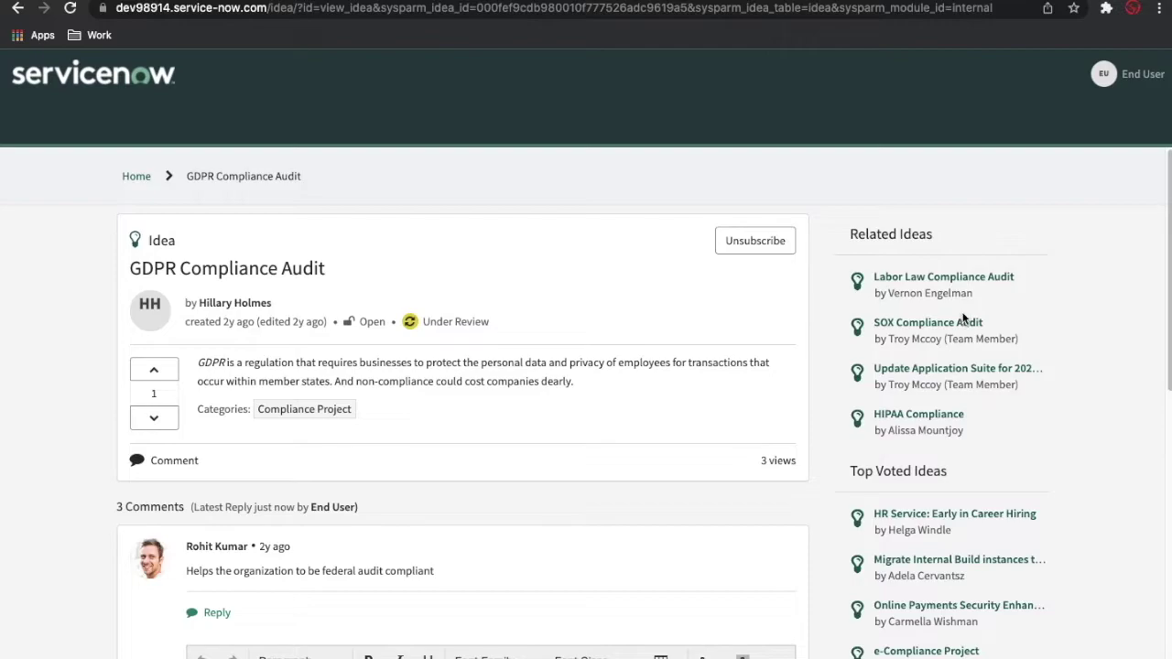
scroll(964, 318, "down", 3)
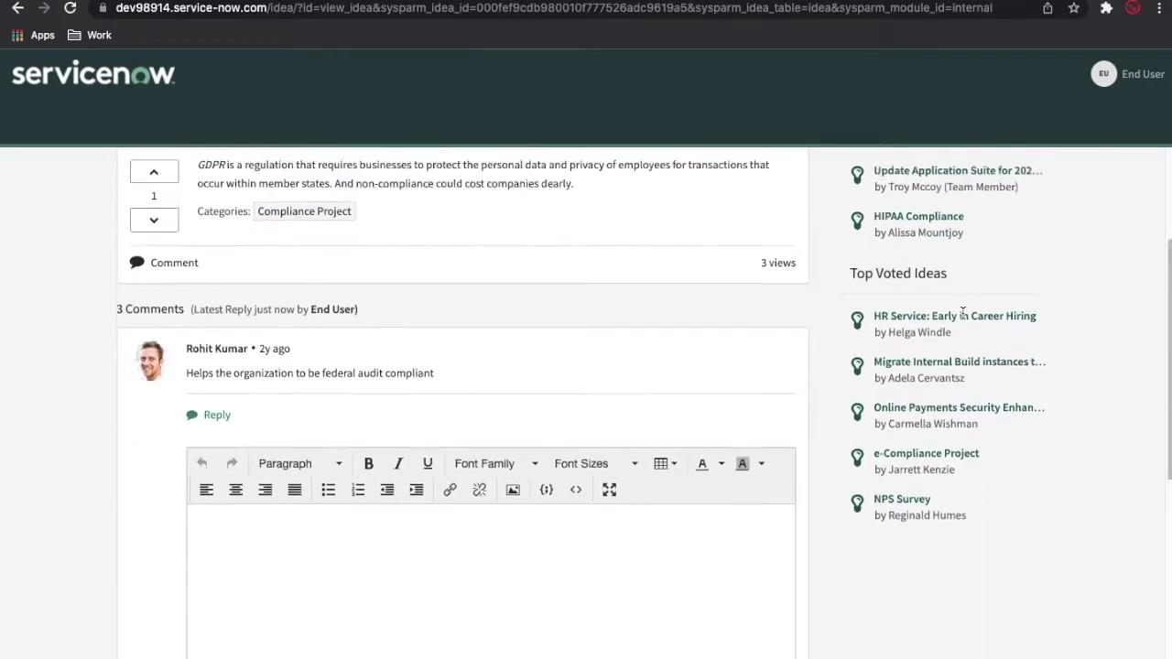
scroll(963, 318, "up", 3)
Return to the ideas list and look through the available state, category and sort options
left_click(138, 176)
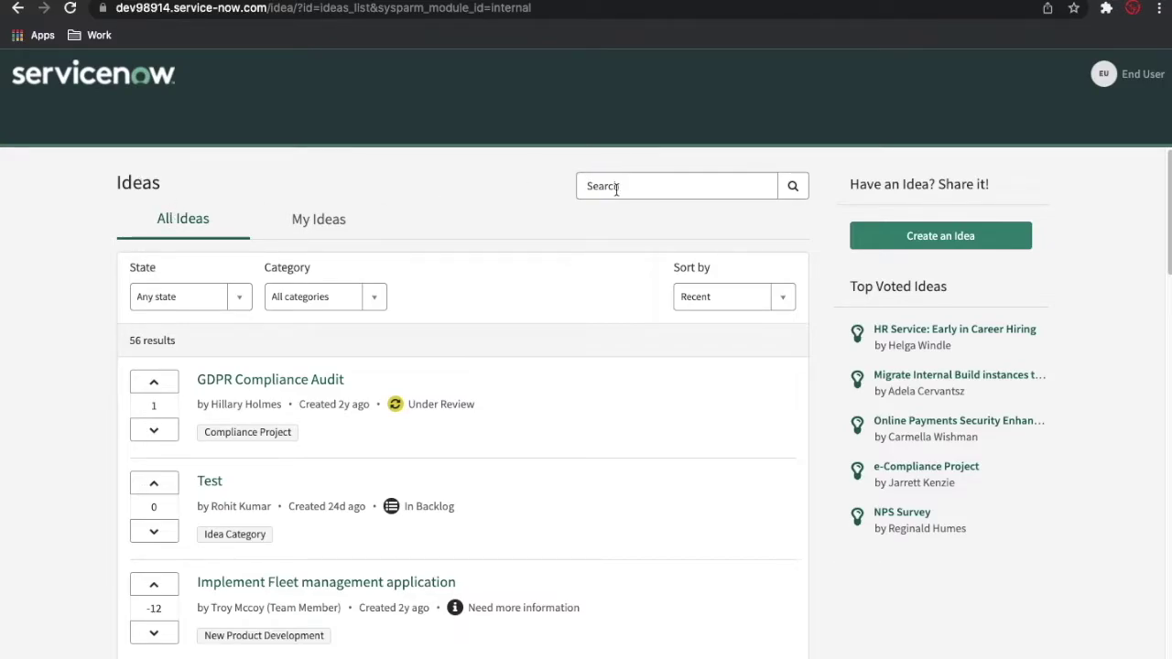
left_click(204, 297)
scroll(172, 417, "down", 2)
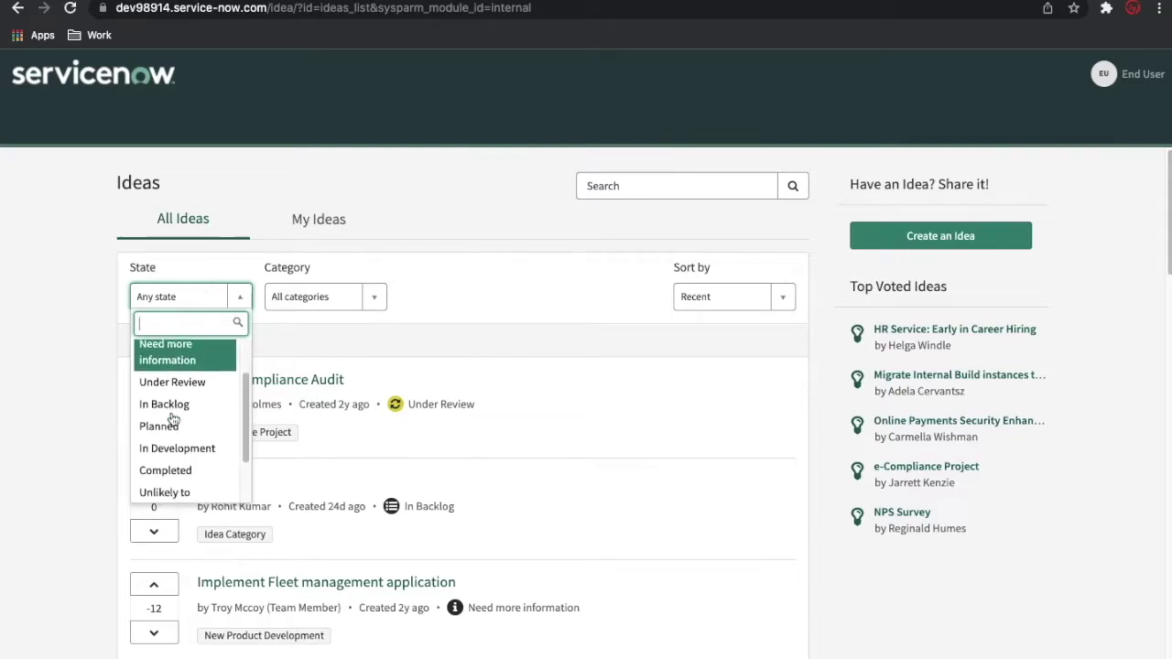
left_click(327, 293)
left_click(327, 293)
scroll(298, 446, "down", 3)
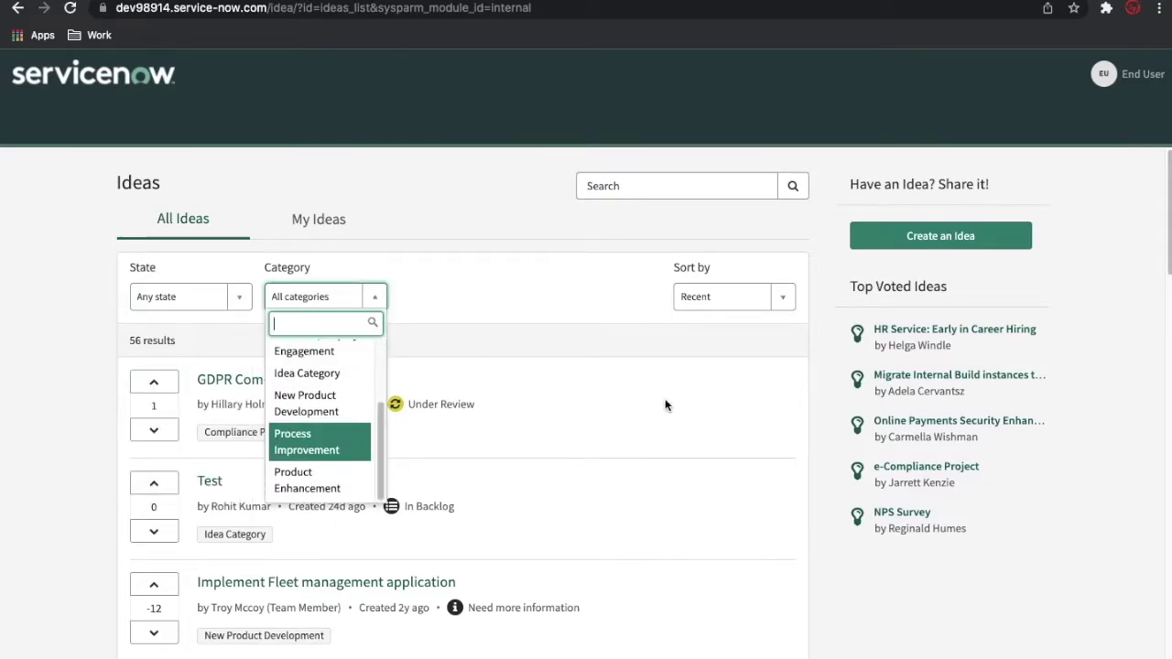
left_click(667, 314)
left_click(725, 300)
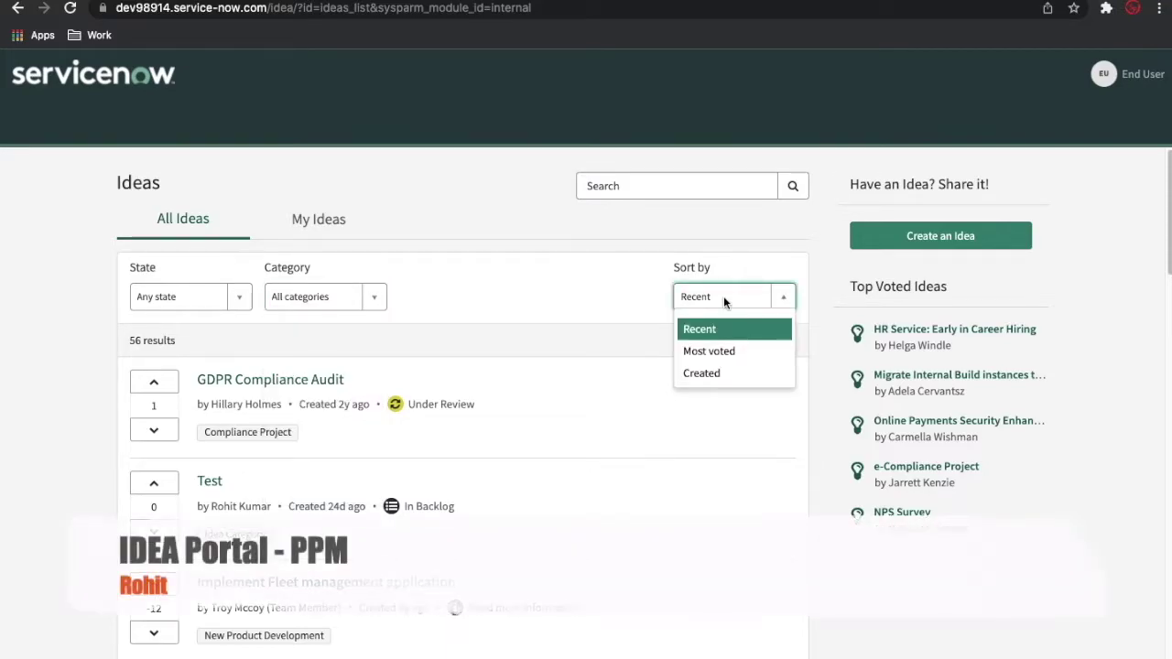
left_click(613, 265)
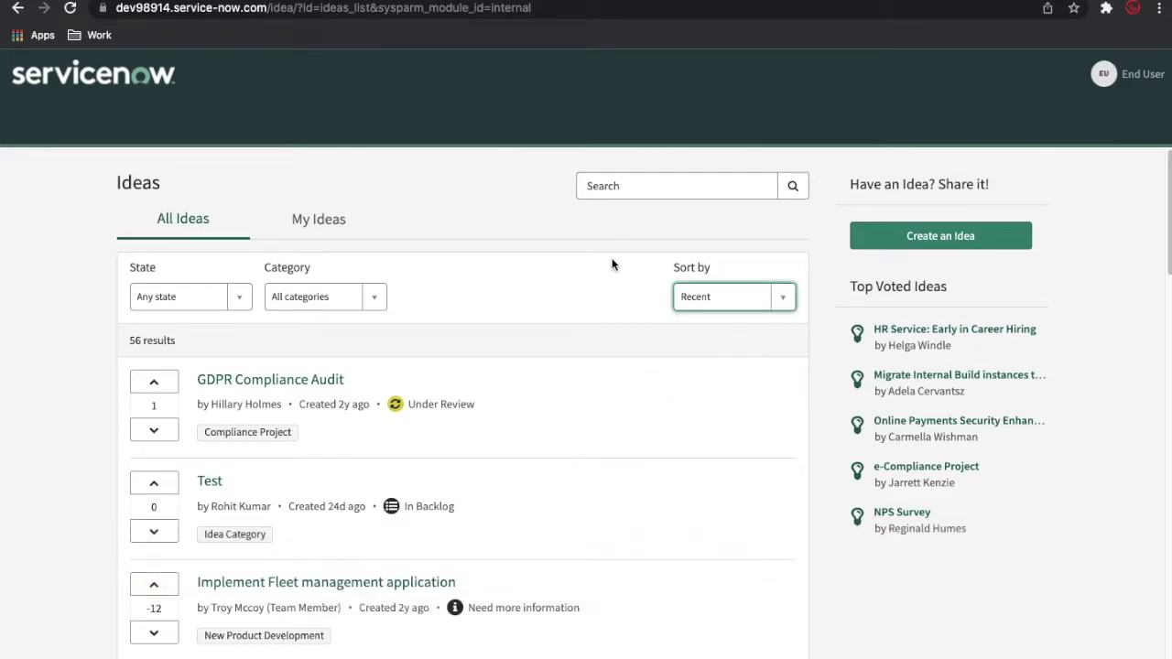
Start creating a new idea and enter the title "Portal Enhancment"
left_click(996, 244)
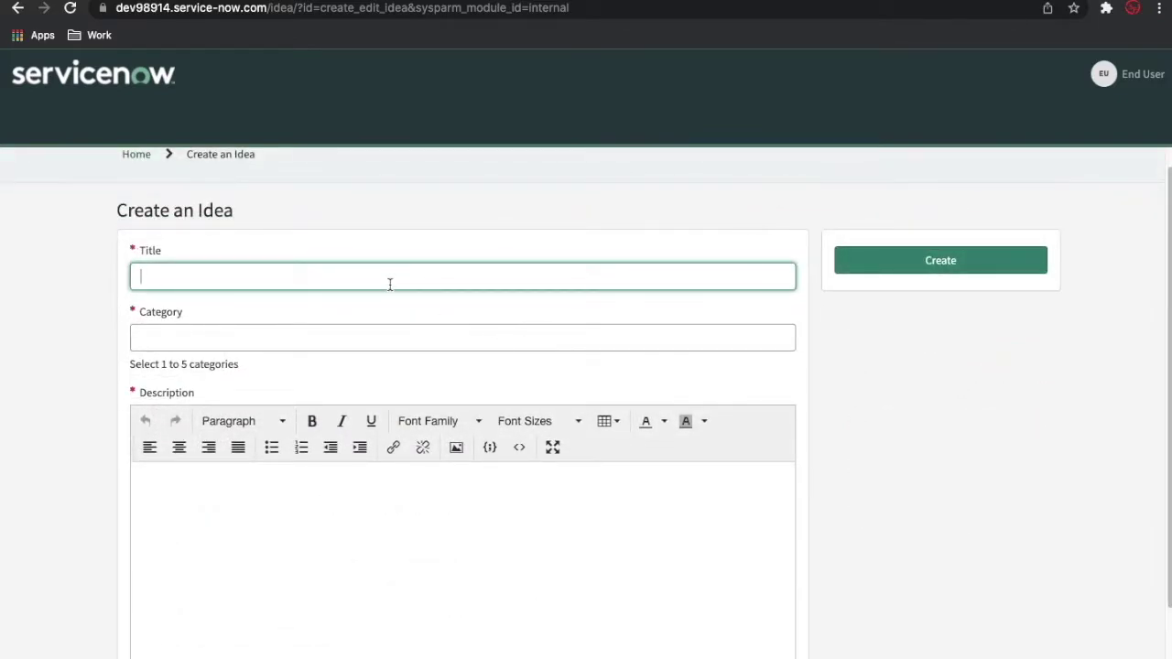
type("Portal Enhancement")
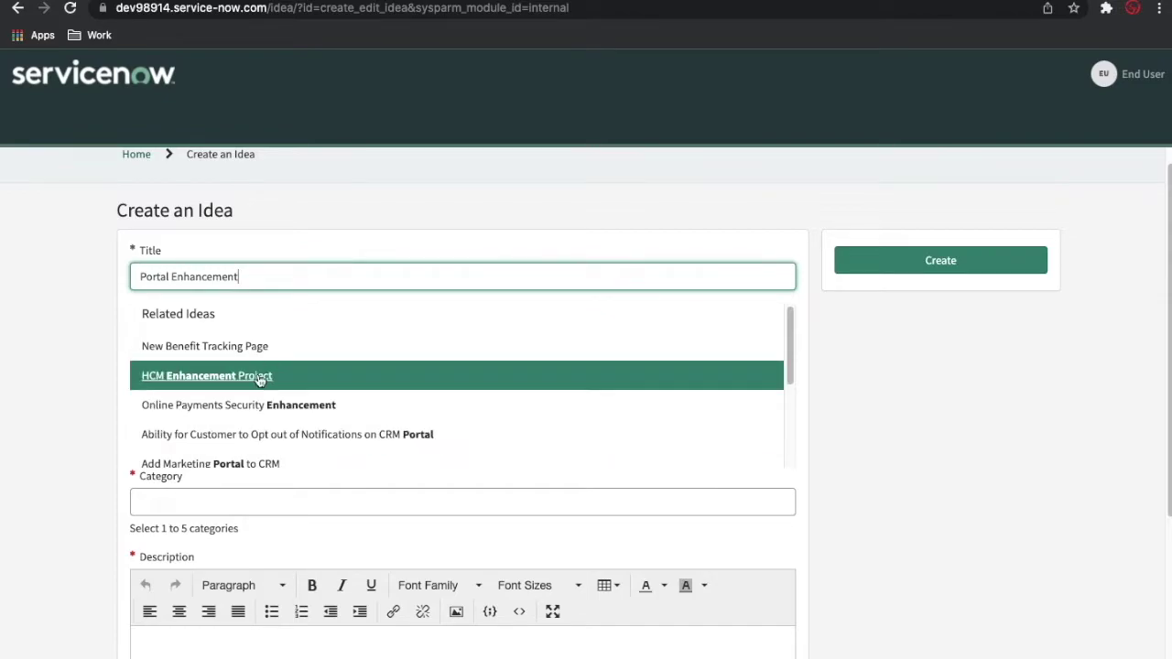
left_click(248, 348)
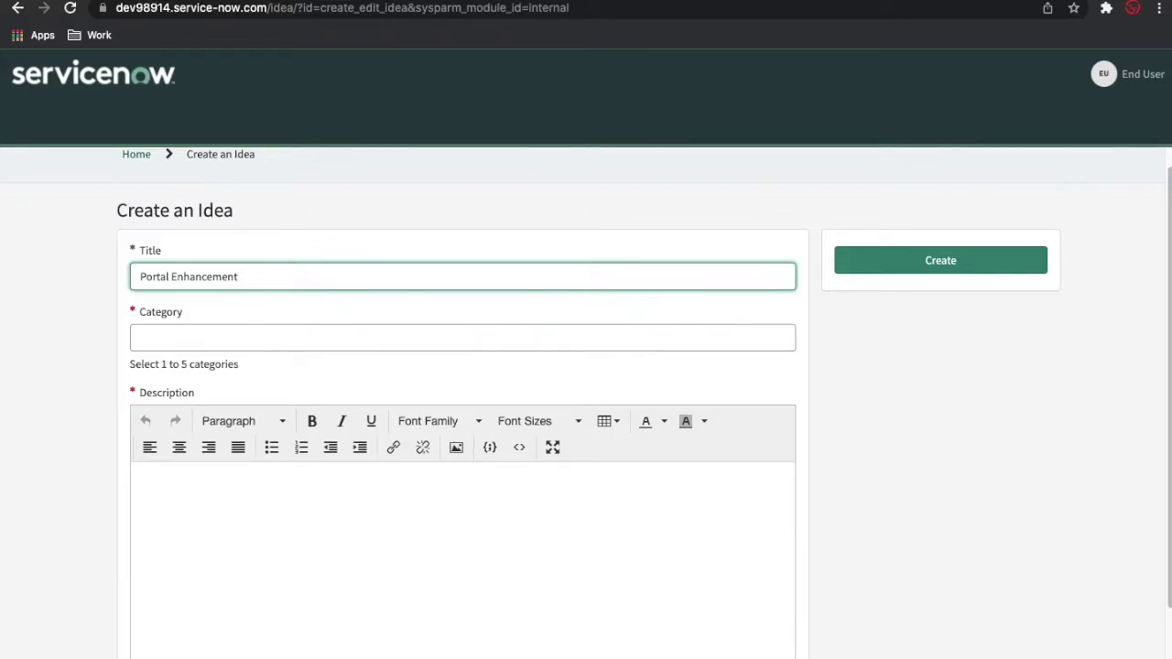
Assign the categories Compliance Project and New Product Development to the new idea
left_click(216, 343)
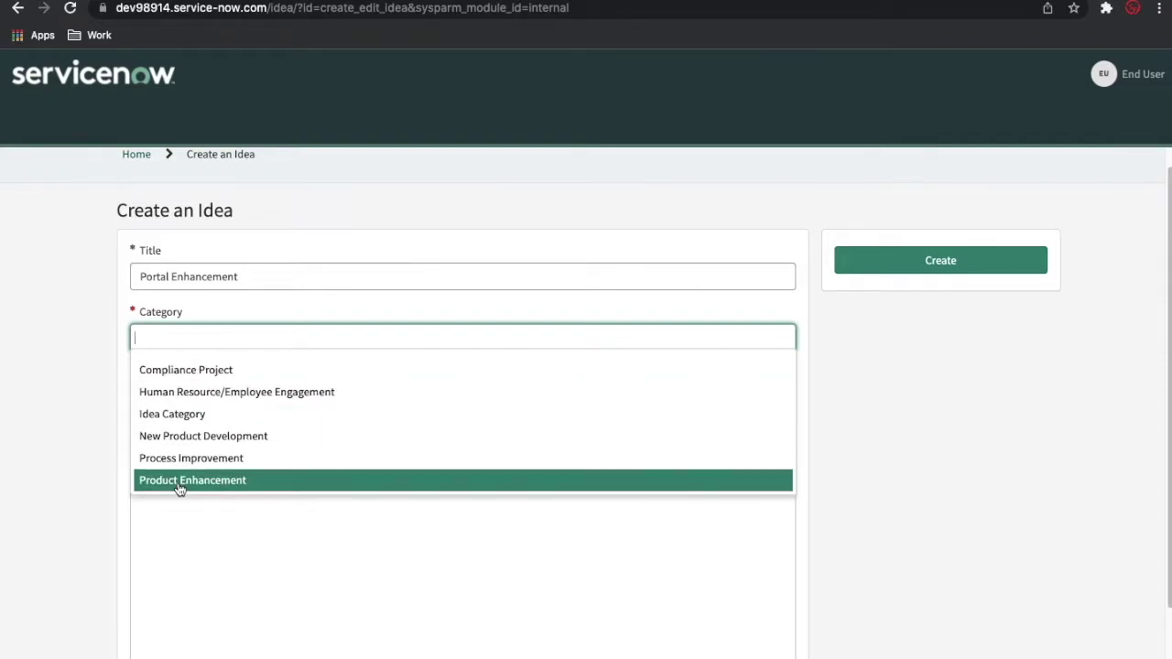
left_click(204, 370)
left_click(271, 334)
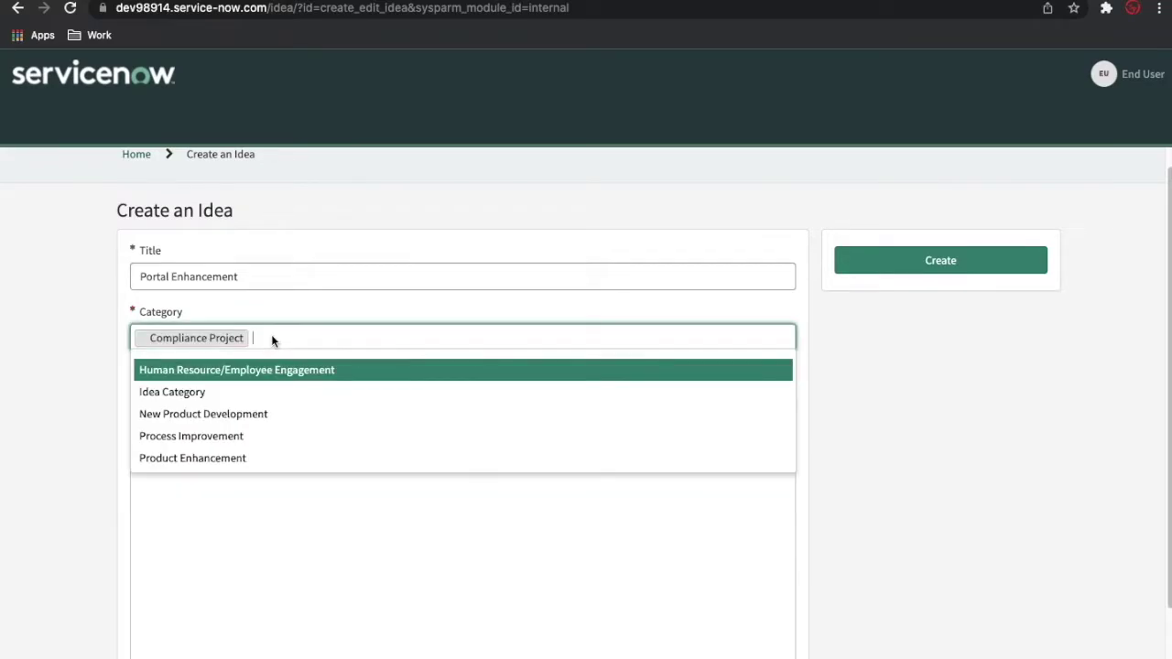
left_click(223, 413)
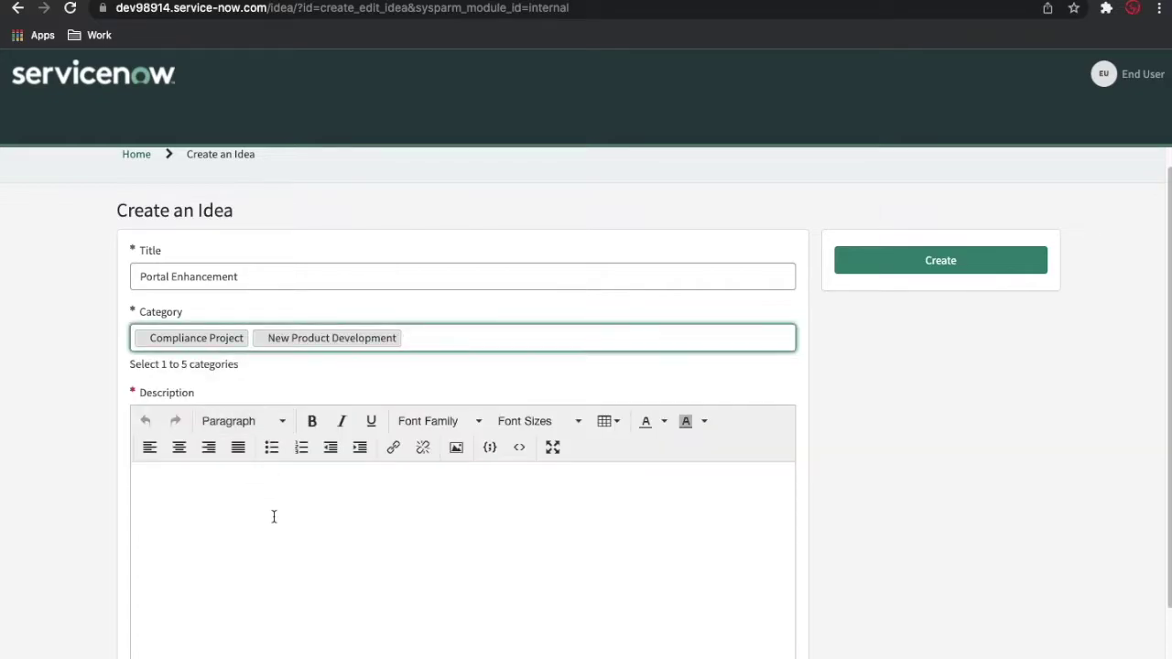
Enter the description "Enhance Service Portal" and submit the new idea
scroll(273, 516, "down", 3)
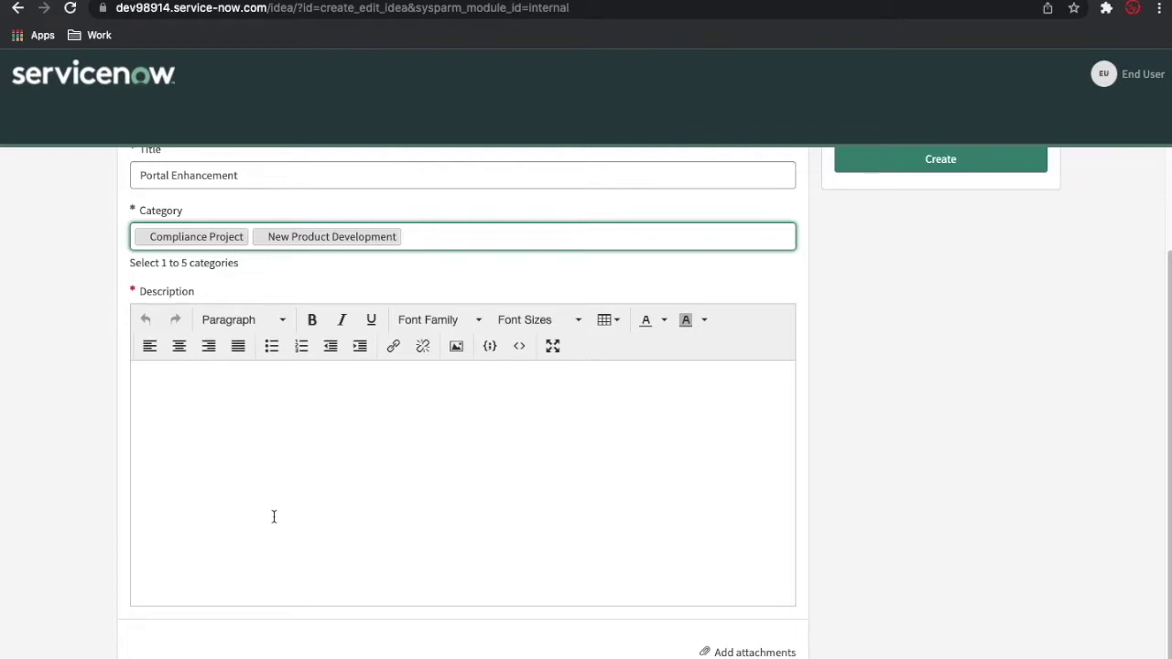
left_click(273, 517)
type("Enhance ")
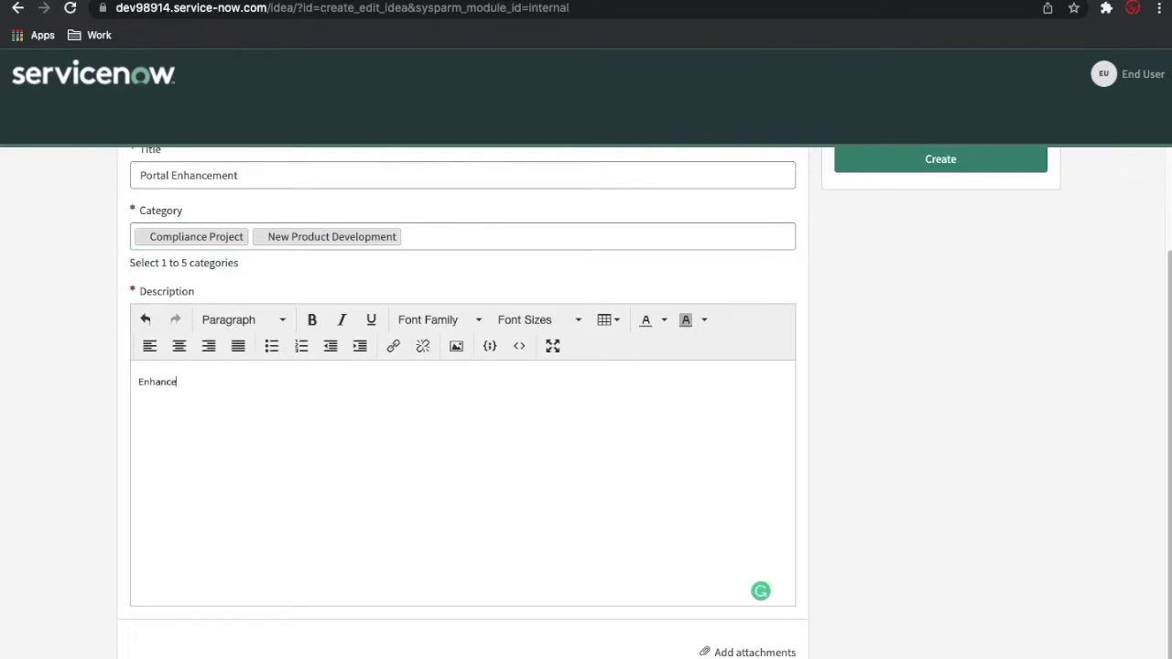
type("Service Portal")
scroll(969, 491, "up", 1)
scroll(969, 491, "up", 2)
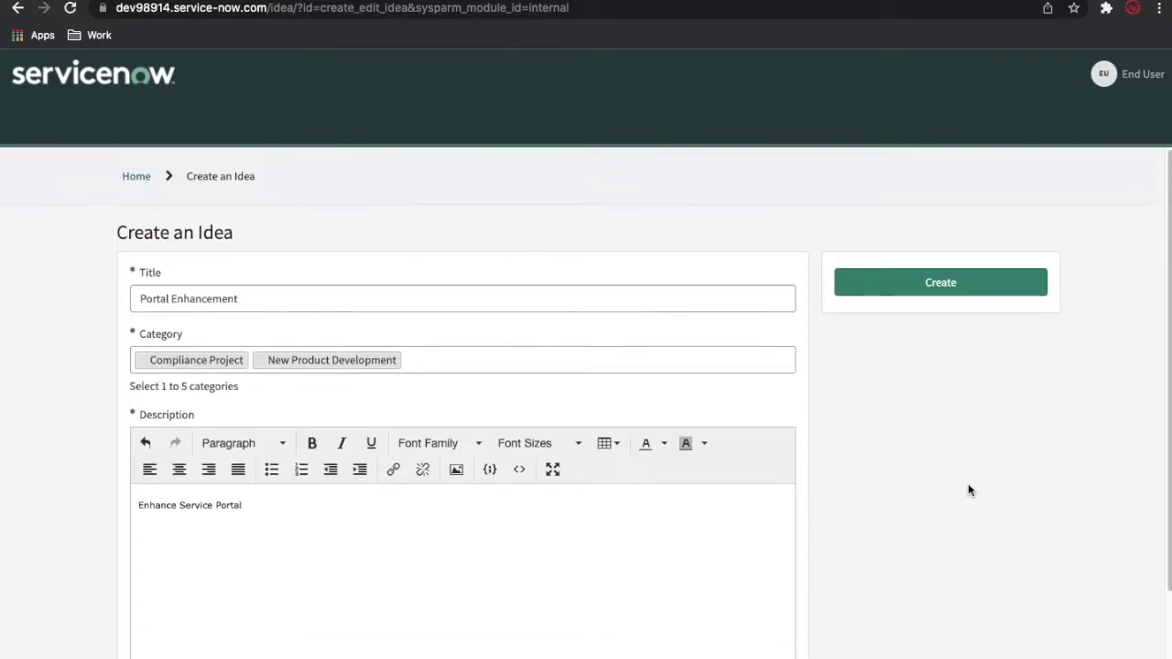
left_click(940, 301)
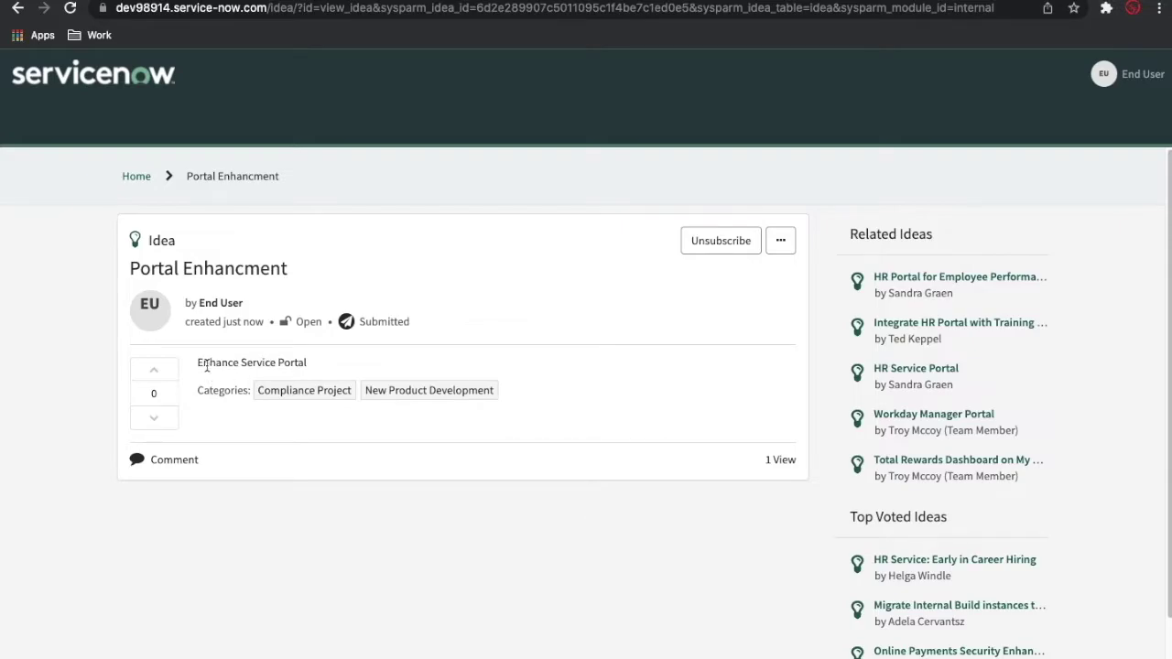
Check the edit option of the newly submitted idea, and view the My Ideas list on the portal's home page
left_click(781, 242)
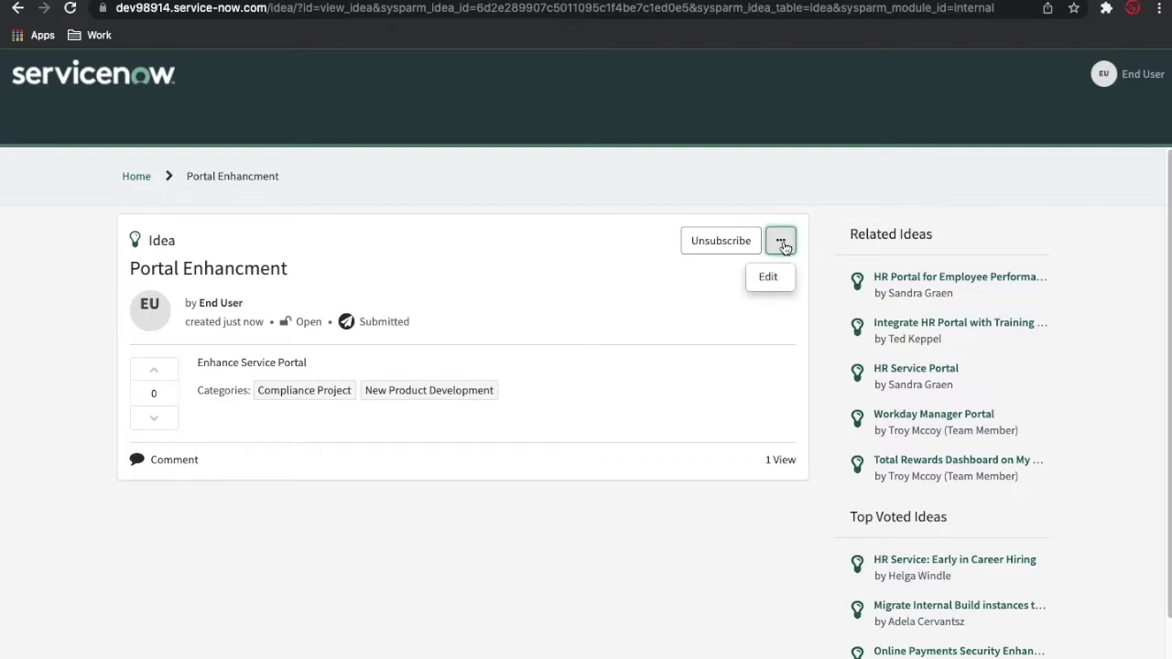
left_click(767, 279)
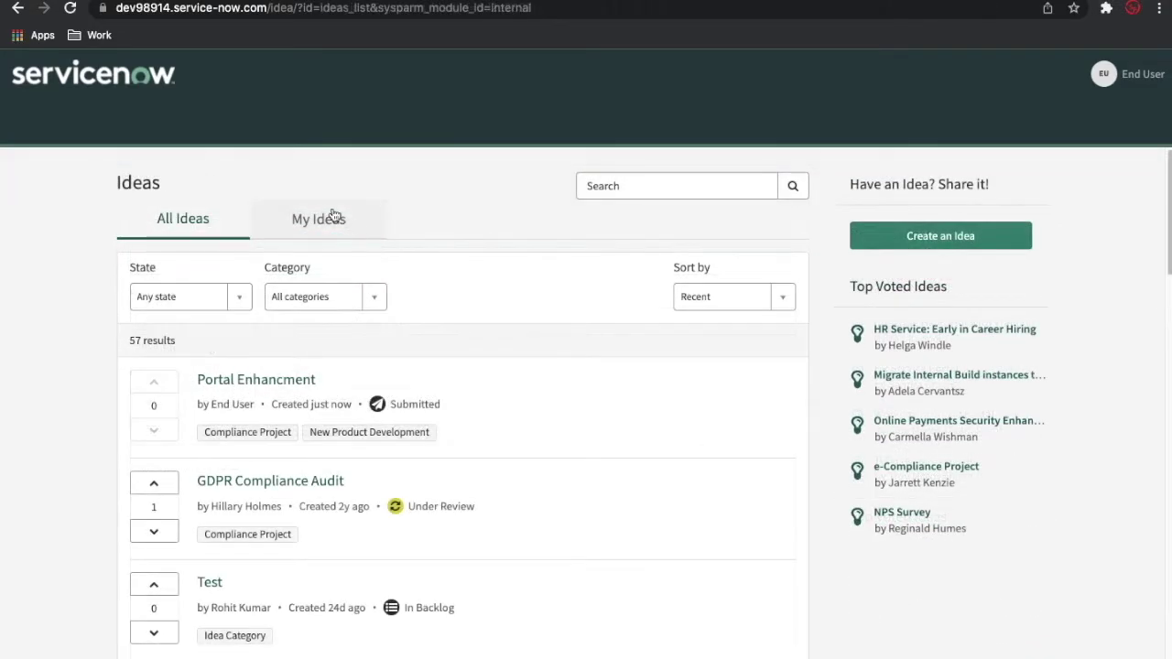
left_click(330, 218)
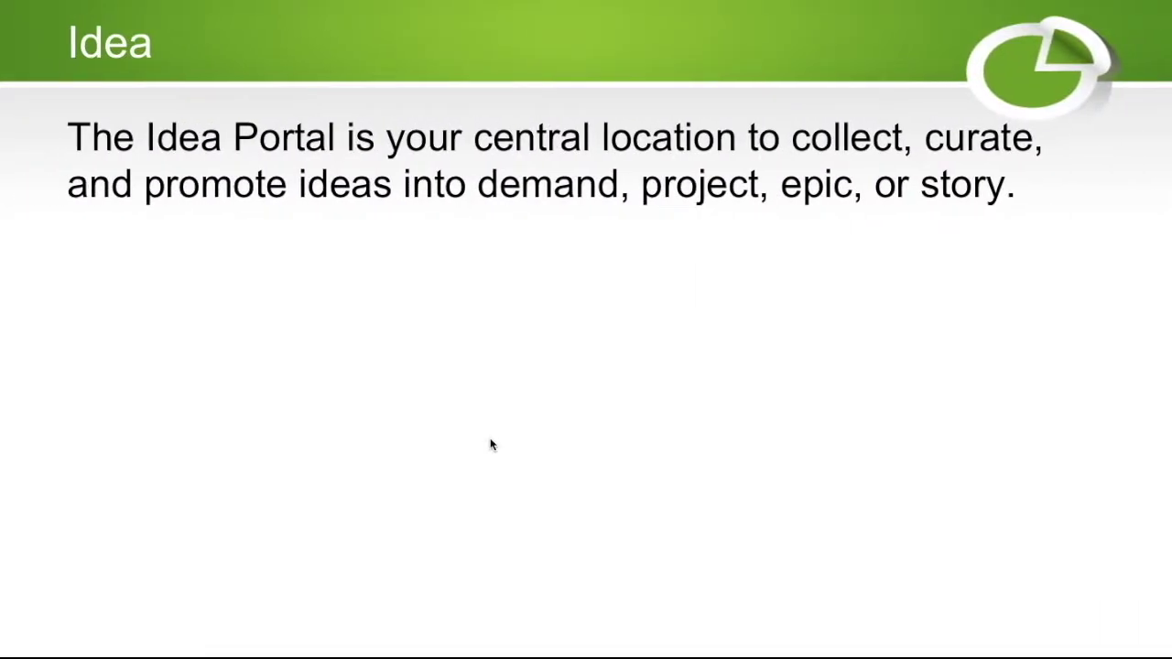
left_click(490, 445)
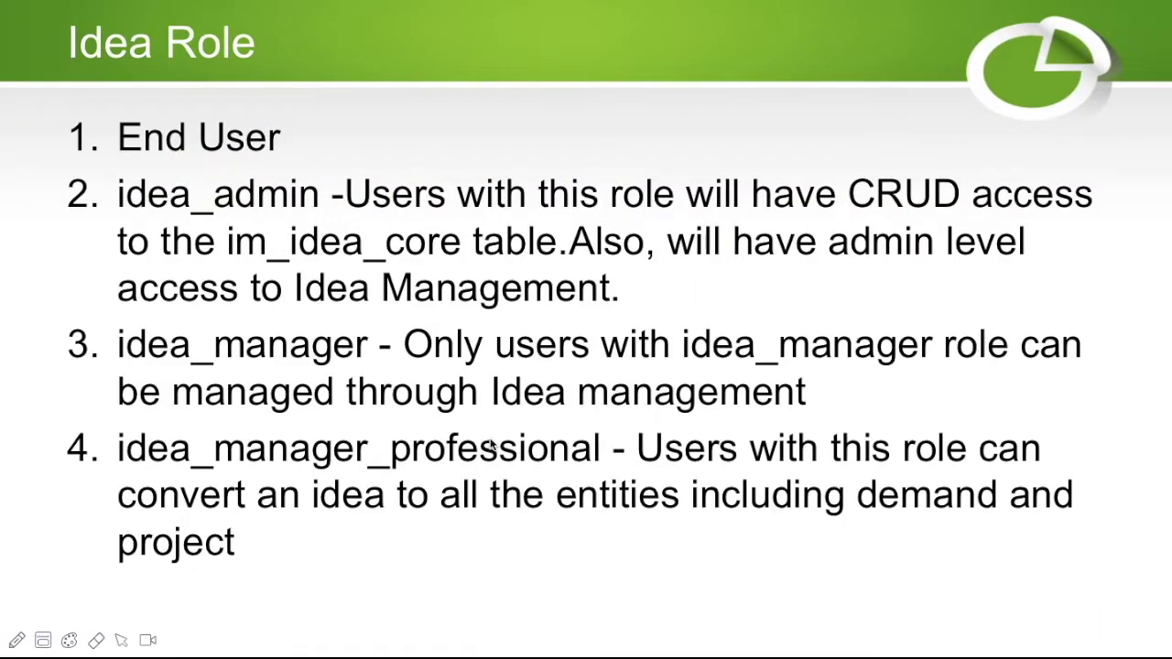
left_click(490, 445)
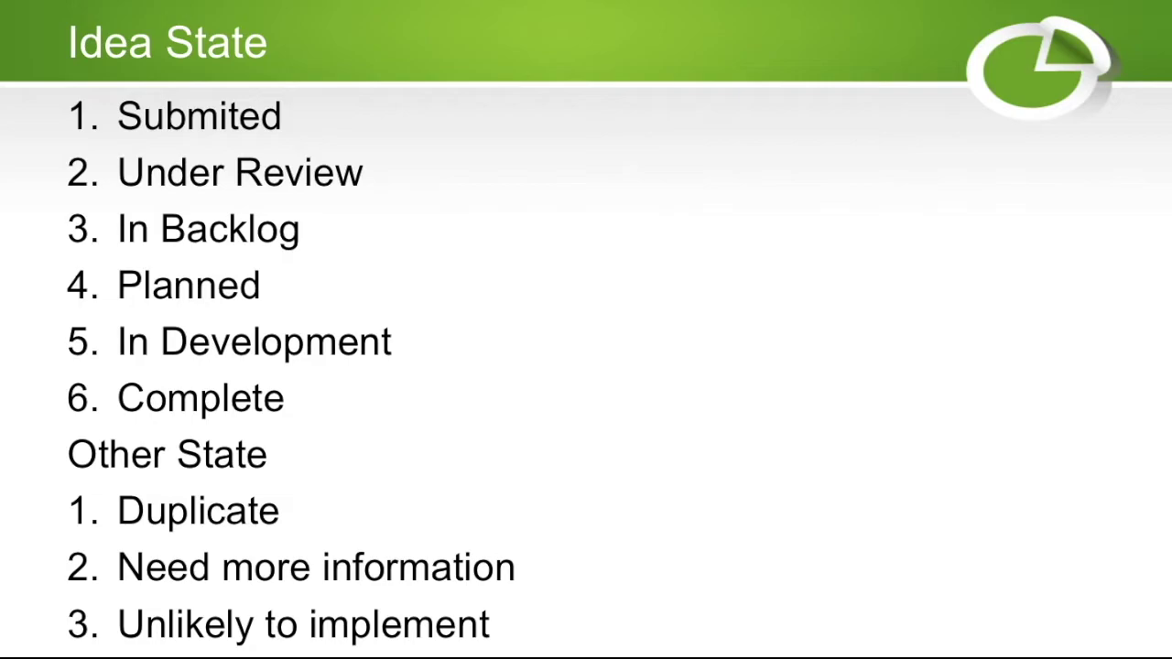
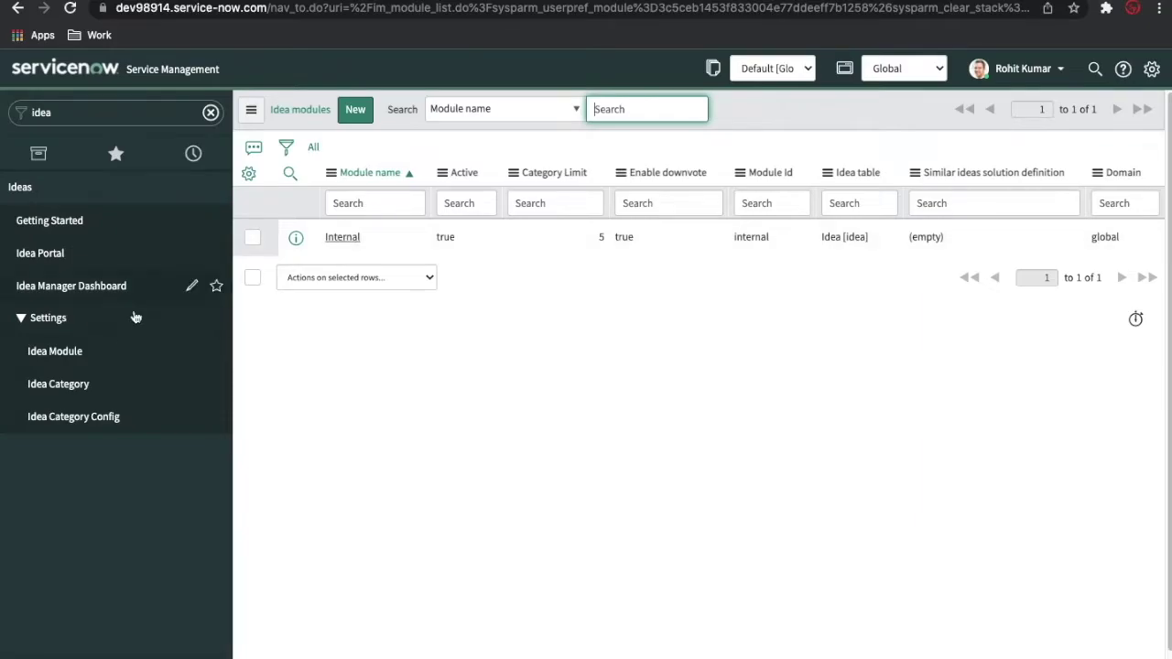
Review the idea categories list, and examine the Summary charts and Analysis view of the Idea Manager dashboard
left_click(85, 399)
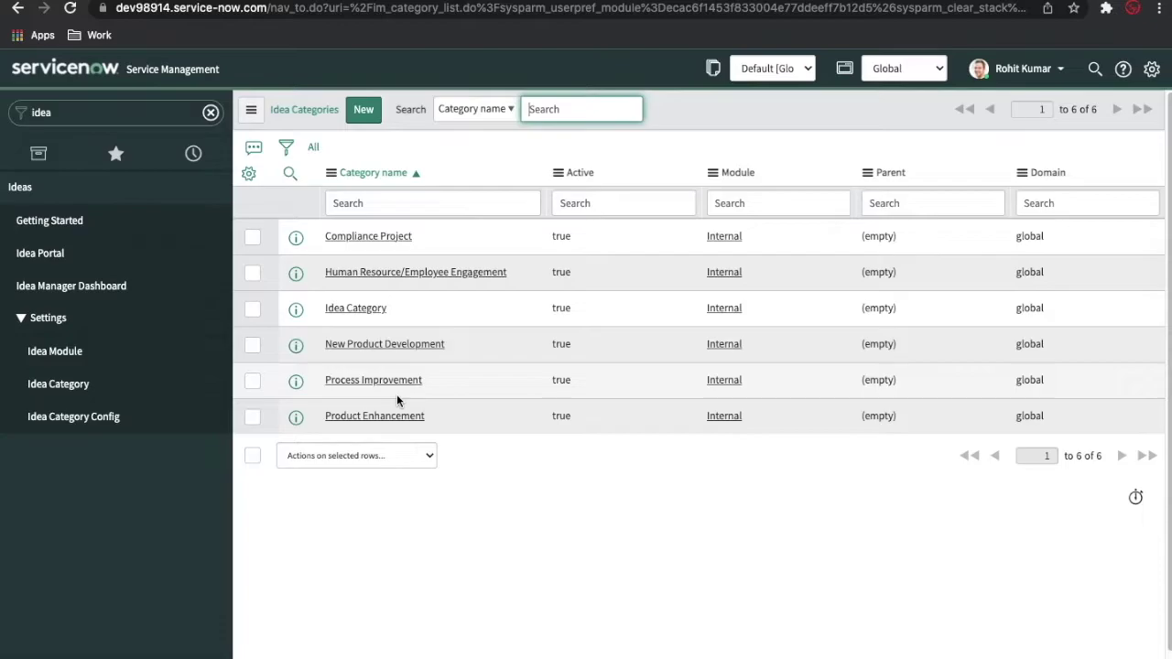
left_click(64, 291)
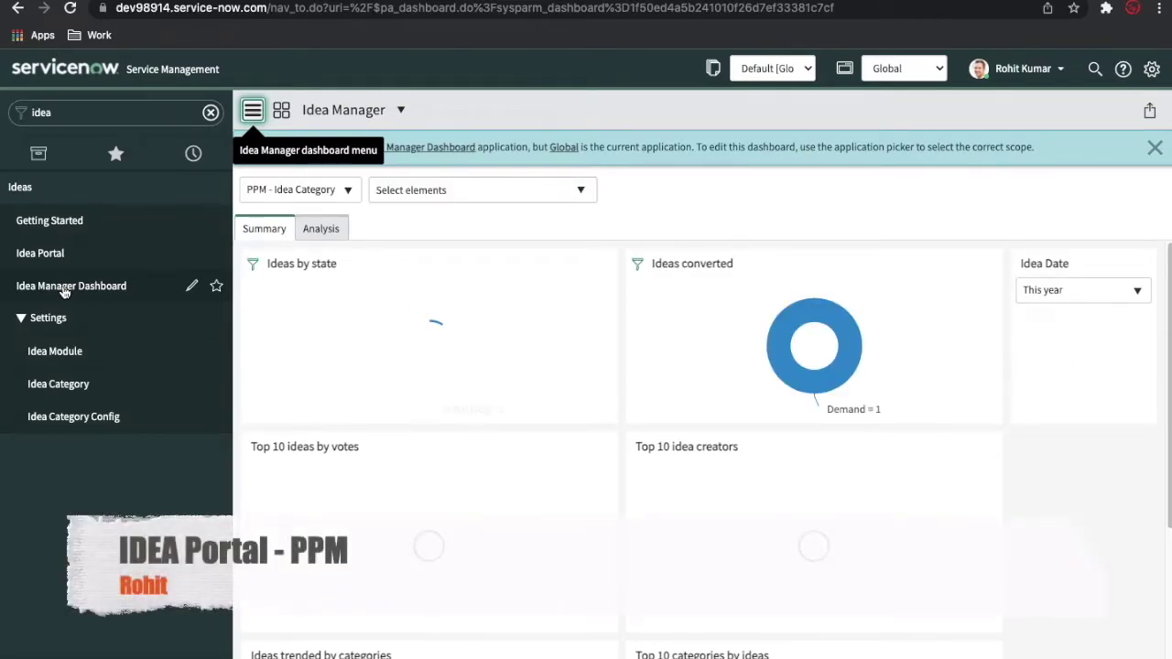
scroll(585, 348, "down", 1)
scroll(584, 349, "down", 1)
mouse_move(475, 312)
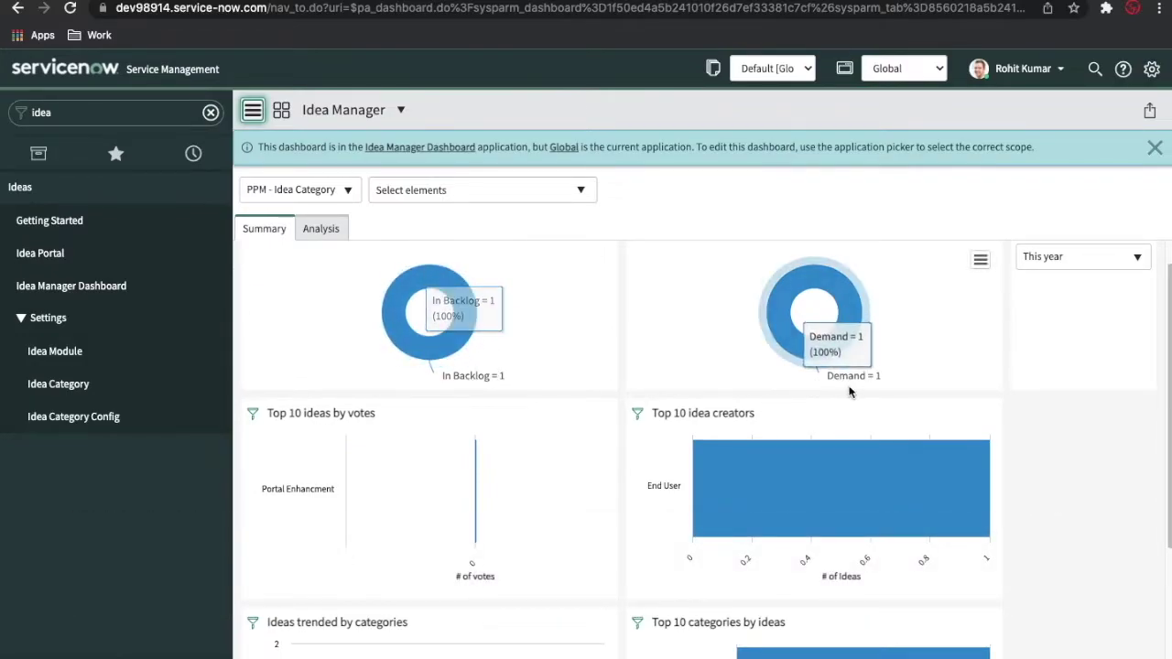
scroll(714, 430, "down", 3)
scroll(715, 451, "down", 2)
mouse_move(785, 514)
scroll(774, 454, "up", 5)
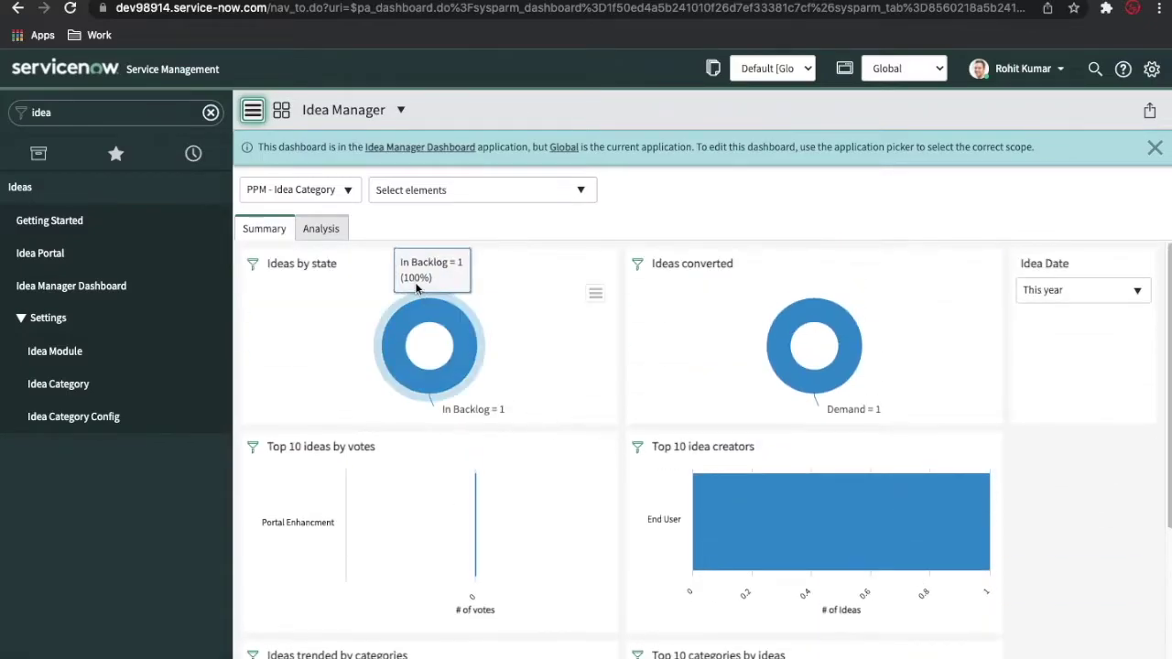
left_click(328, 232)
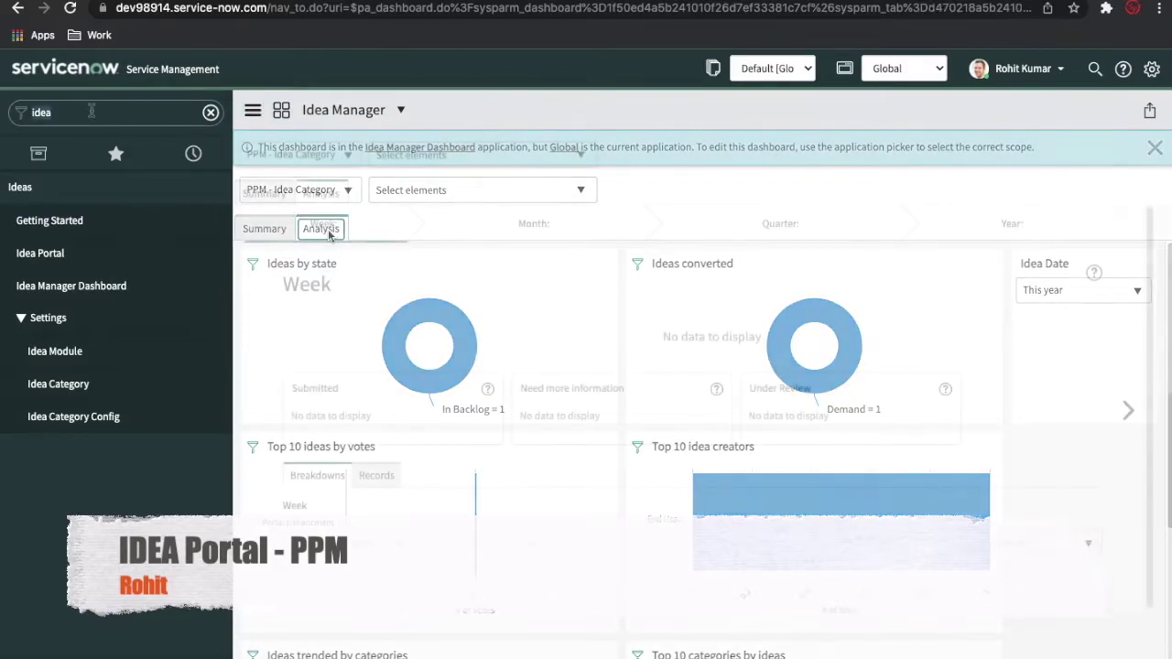
Open the idea table with idea.list, look through its records and open the "Add check-out option to Mobile Version" idea
type("idea.list")
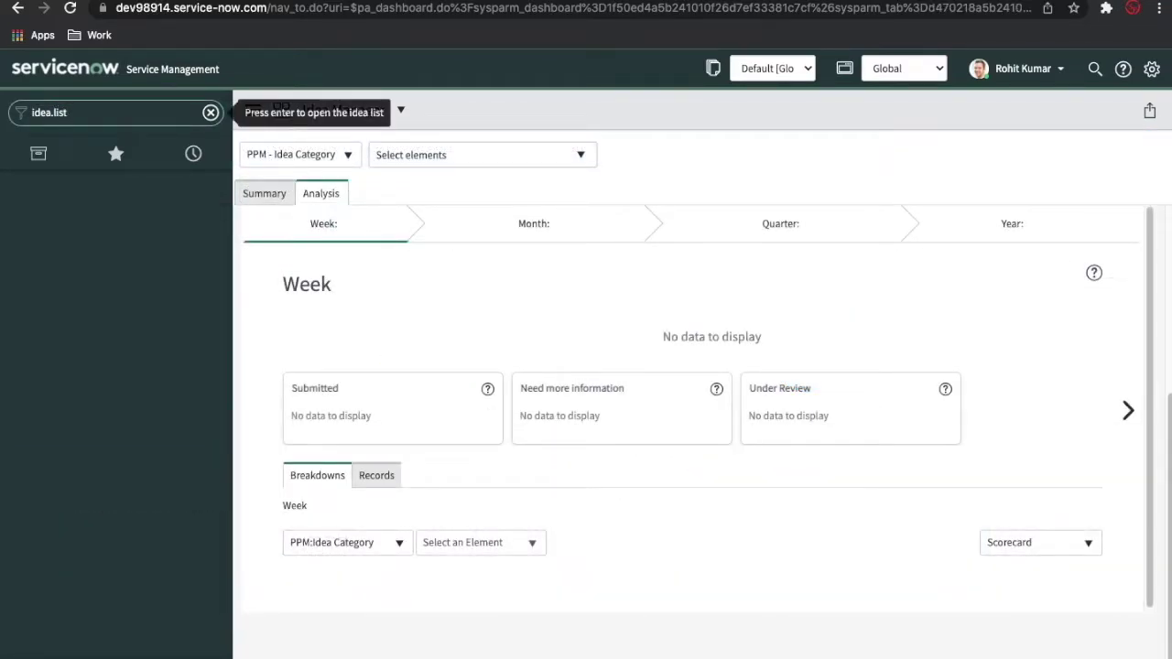
key("Return")
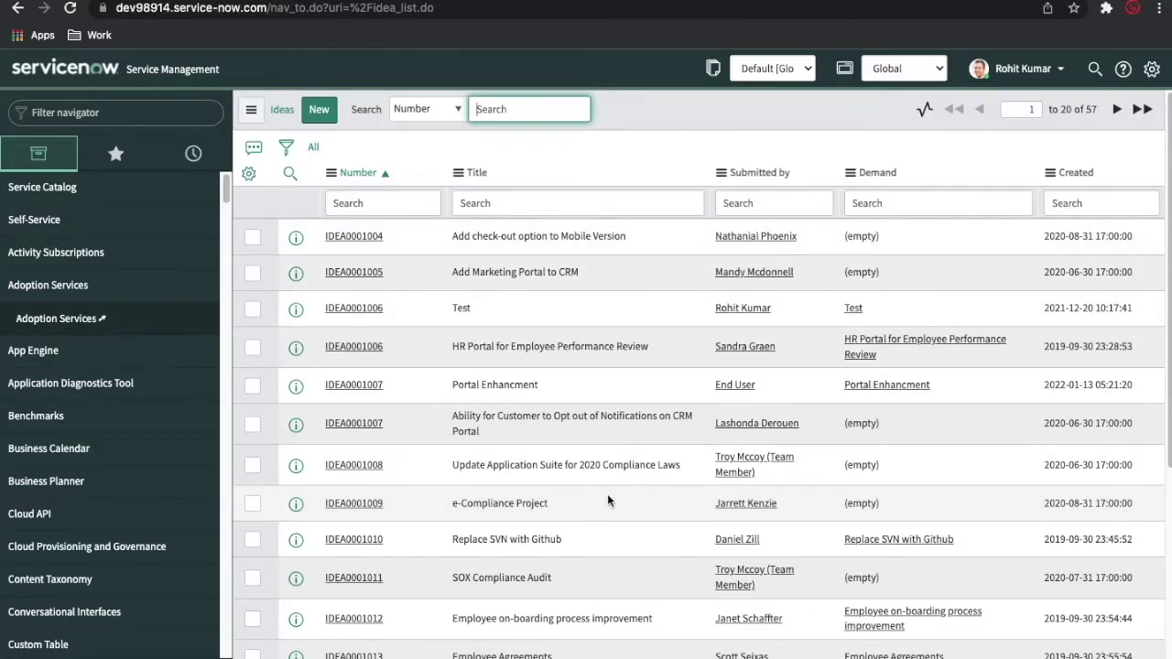
scroll(890, 445, "down", 2)
scroll(889, 445, "up", 2)
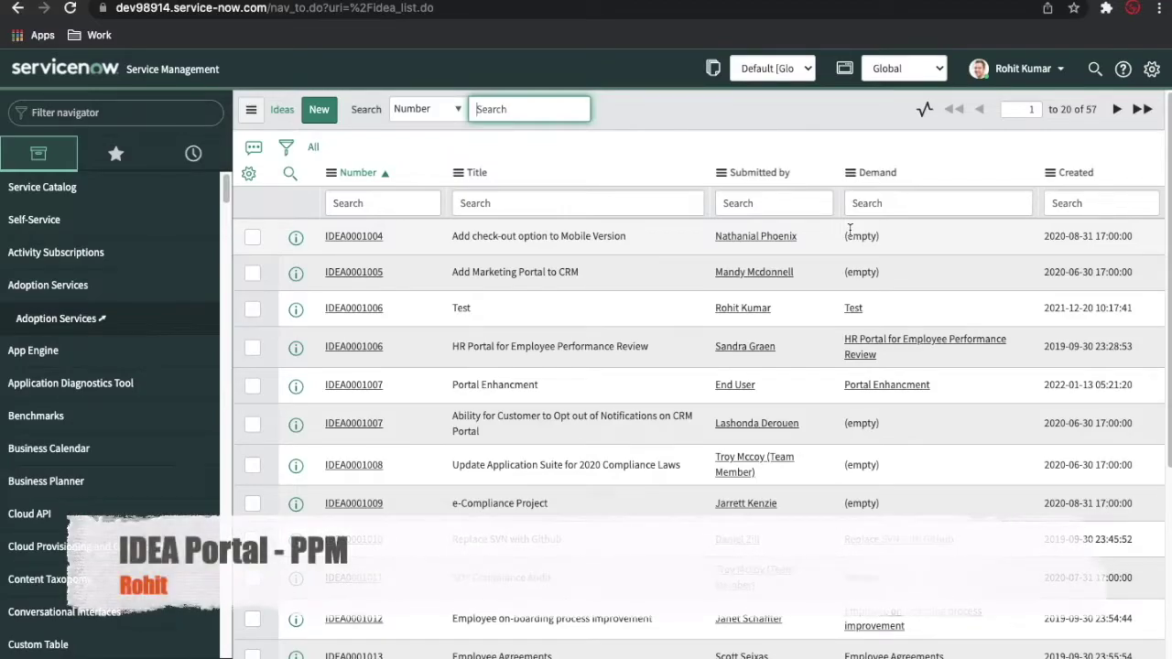
left_click(948, 266)
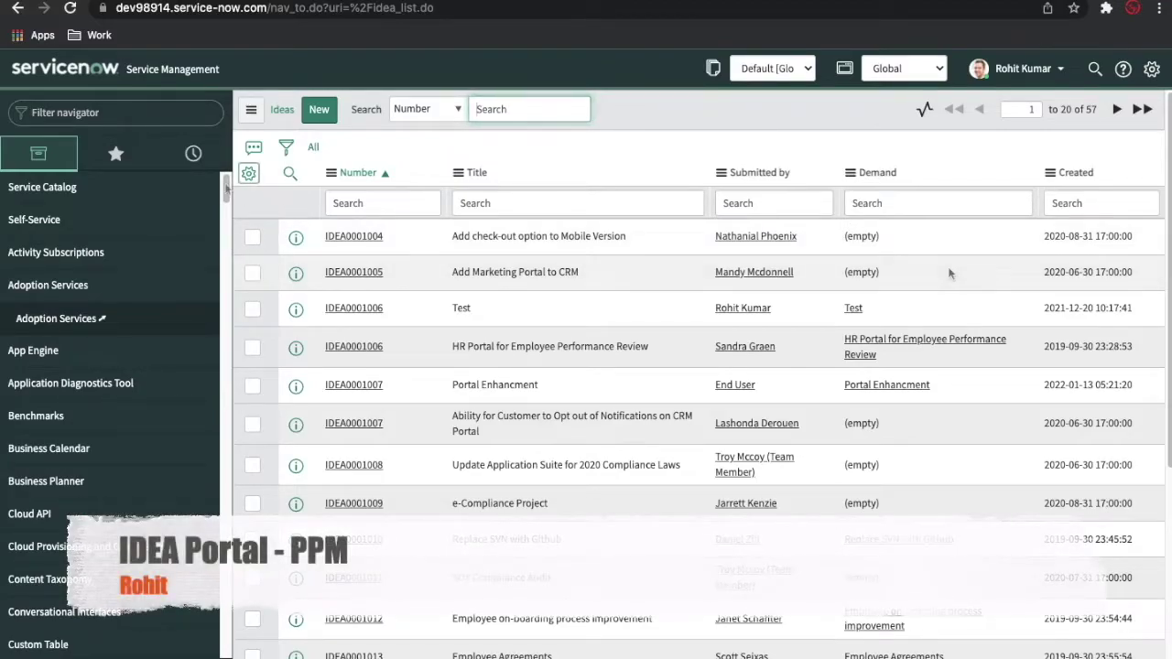
left_click(350, 238)
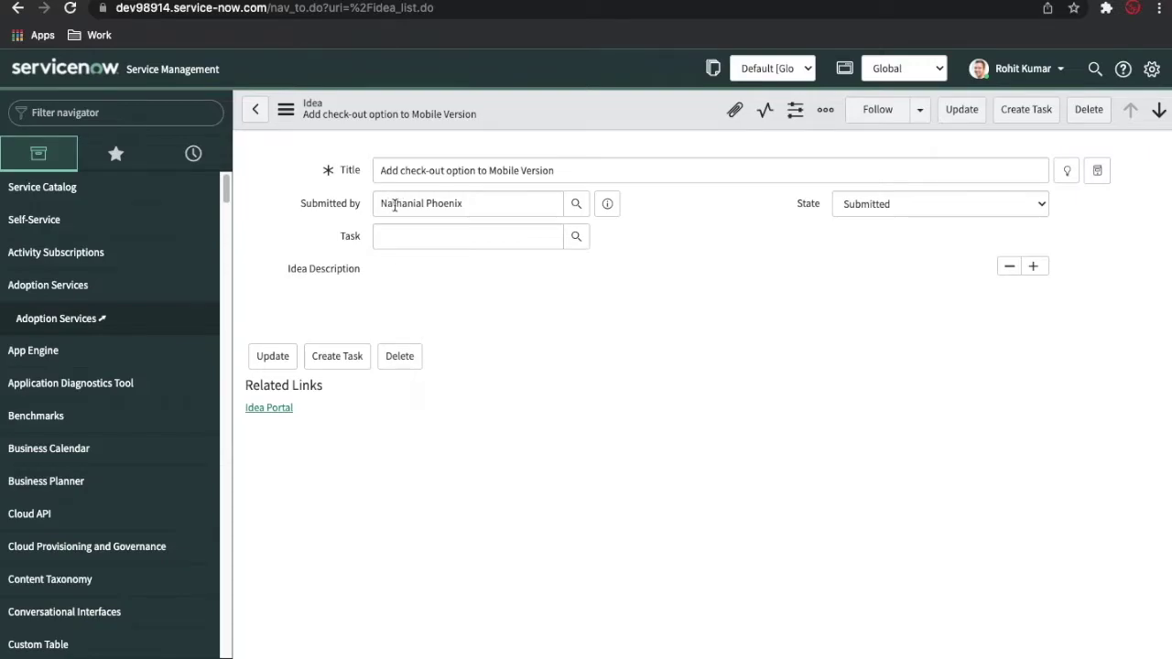
List the idea records with idea.list and open the "Portal Enhancment" idea
triple_click(396, 165)
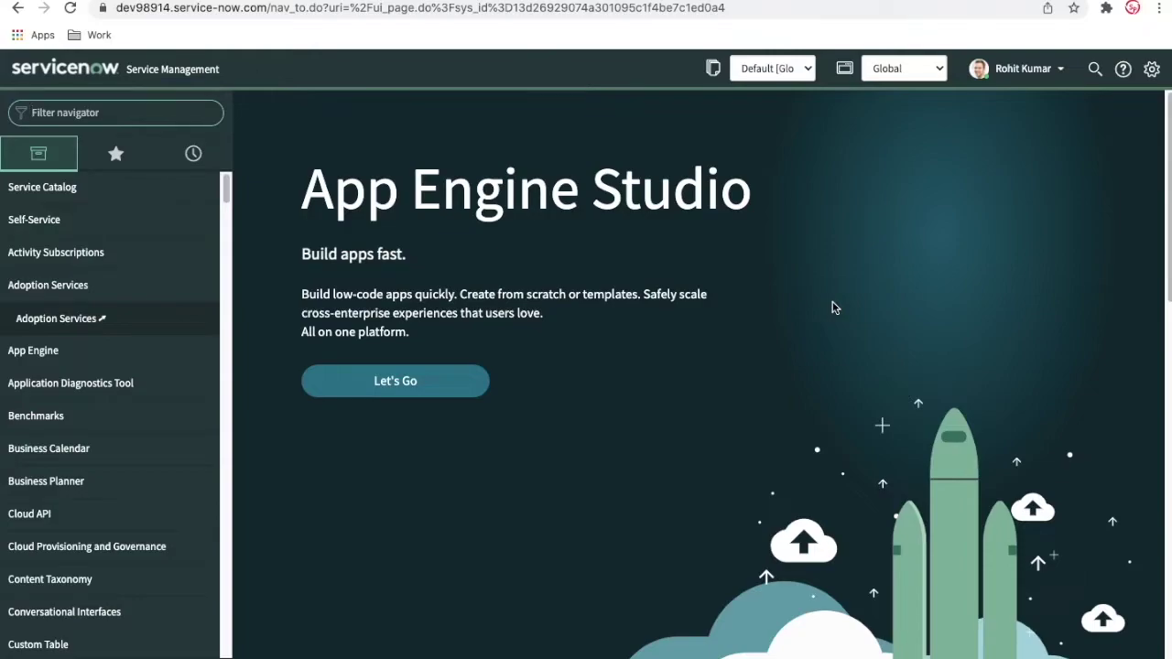
left_click(114, 112)
type("idea.list")
key("Return")
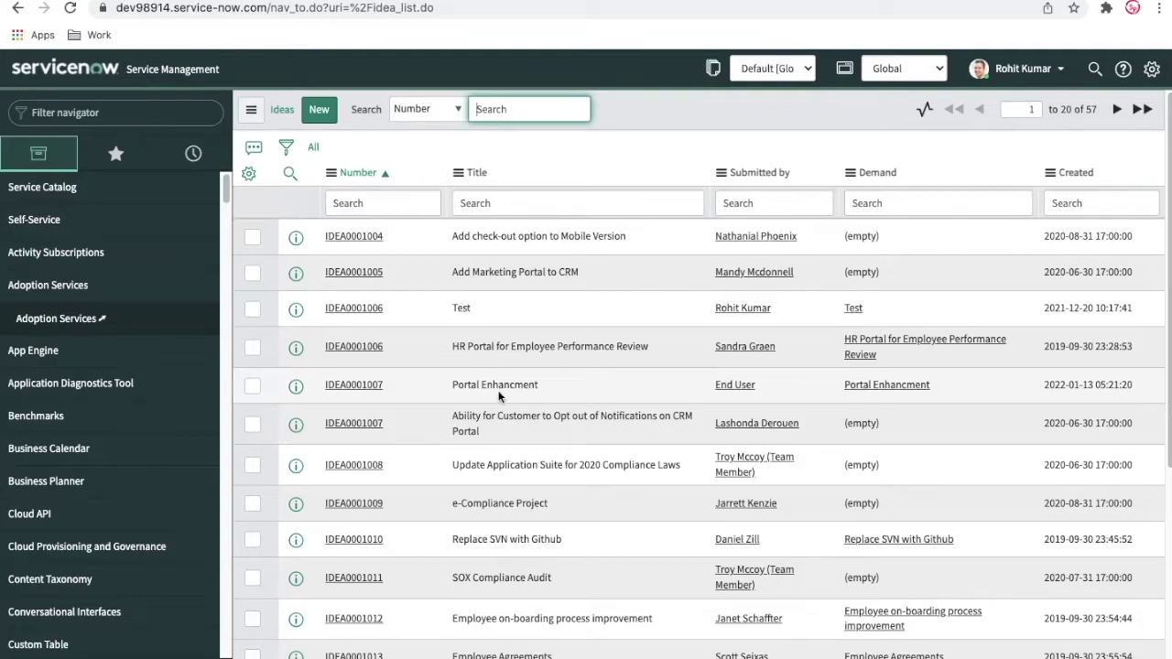
left_click(357, 389)
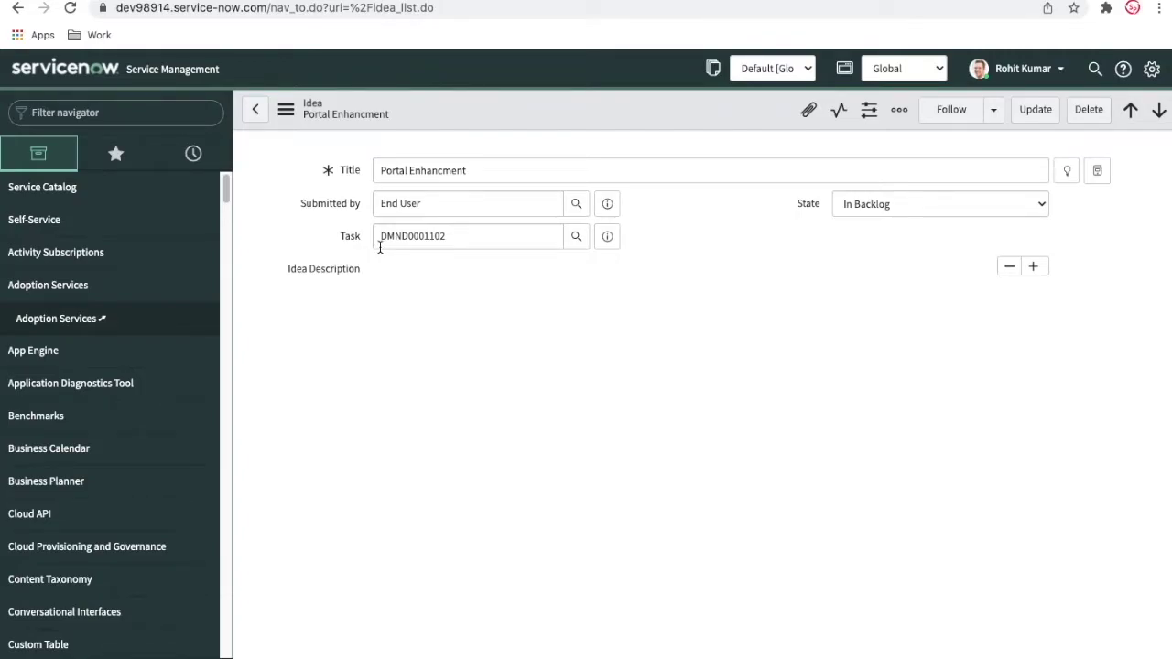
Preview the demand linked in the idea's Task field and open its full record
left_click(607, 237)
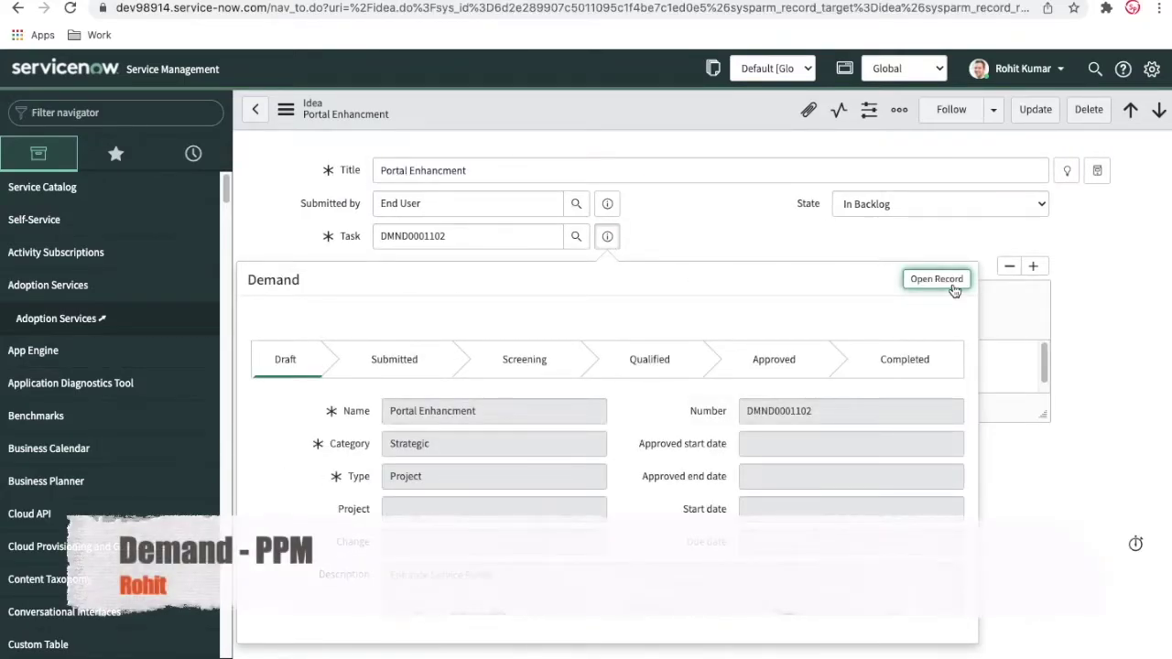
left_click(952, 288)
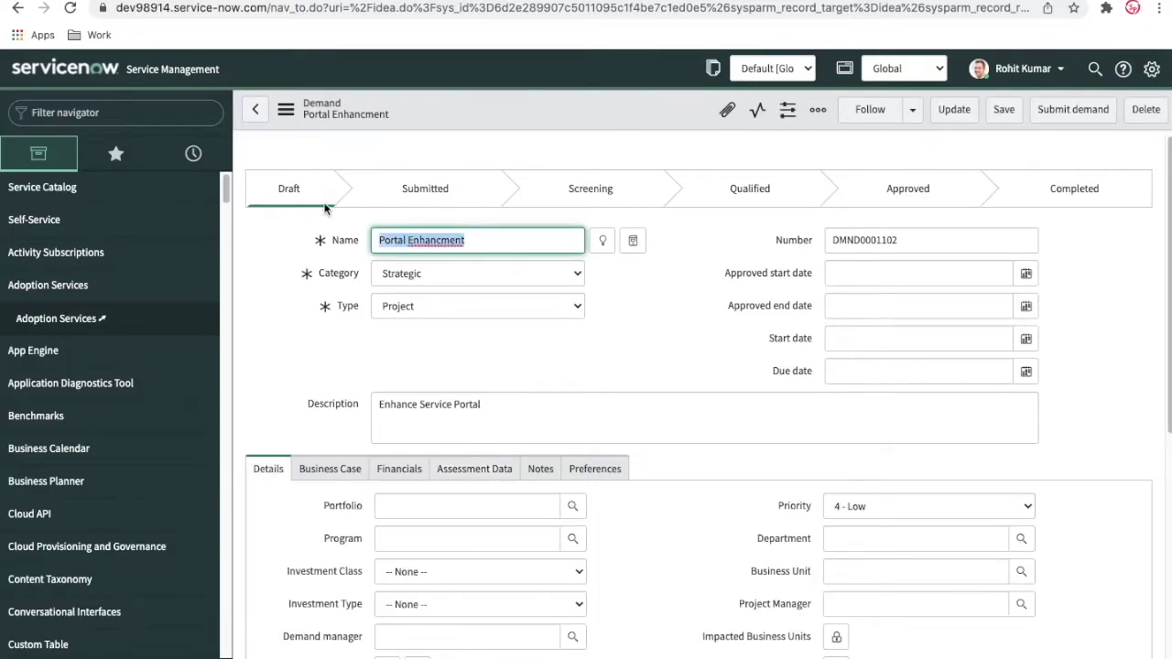
left_click(309, 259)
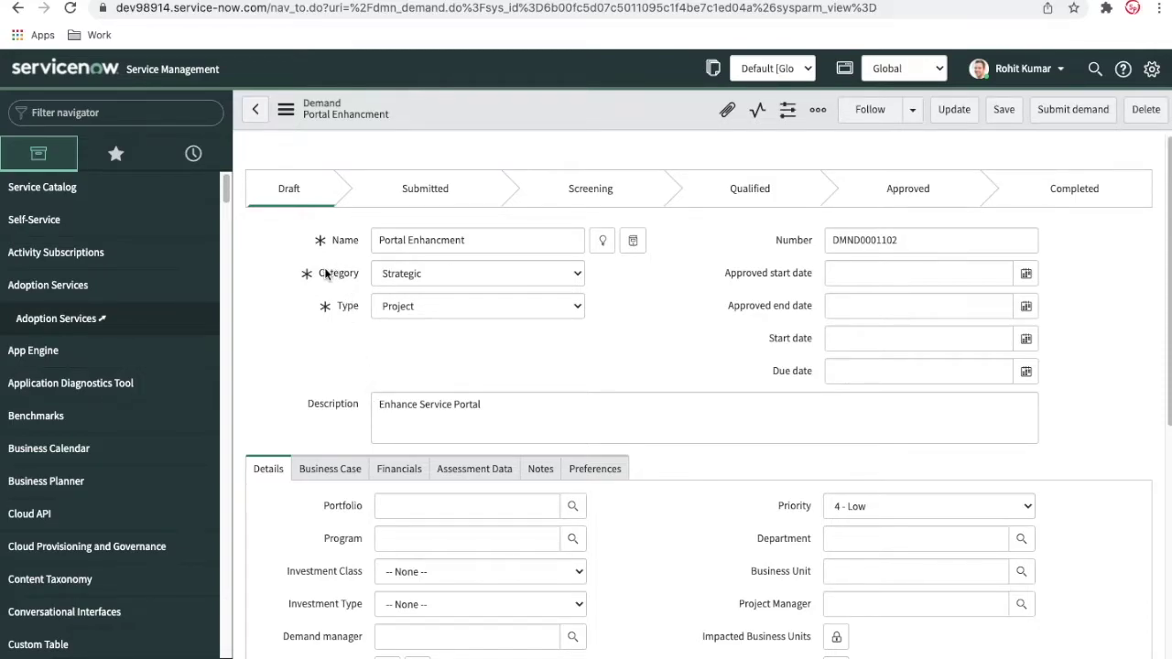
Set the demand's Category to Operational and check which Type options it offers
left_click(383, 283)
left_click(516, 280)
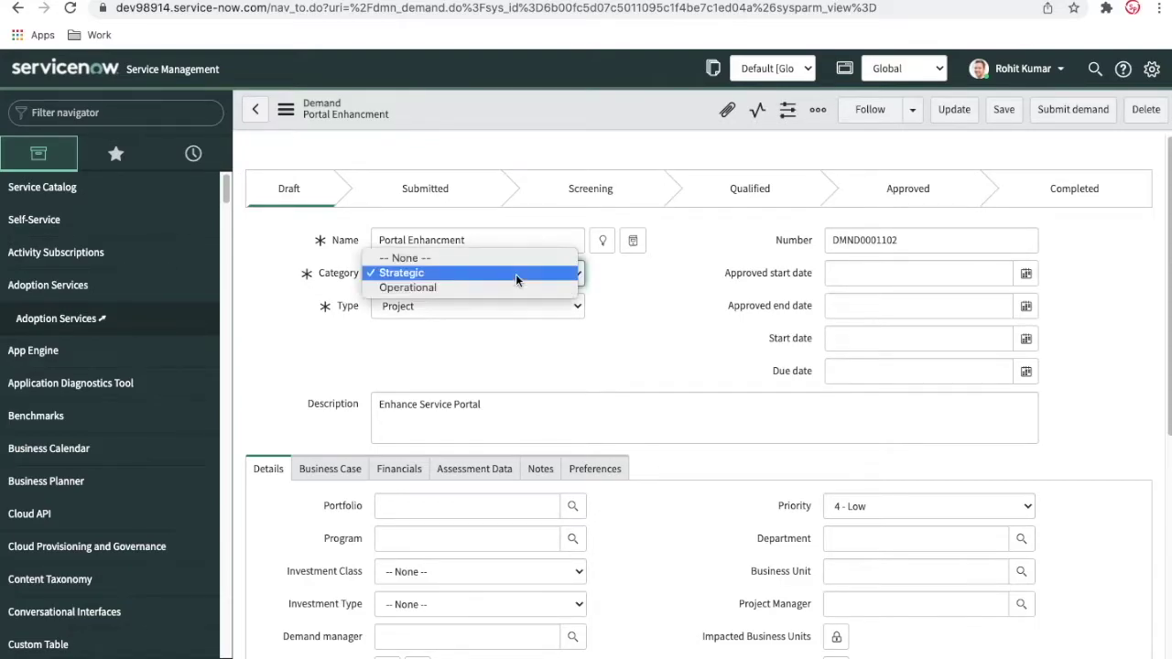
left_click(453, 290)
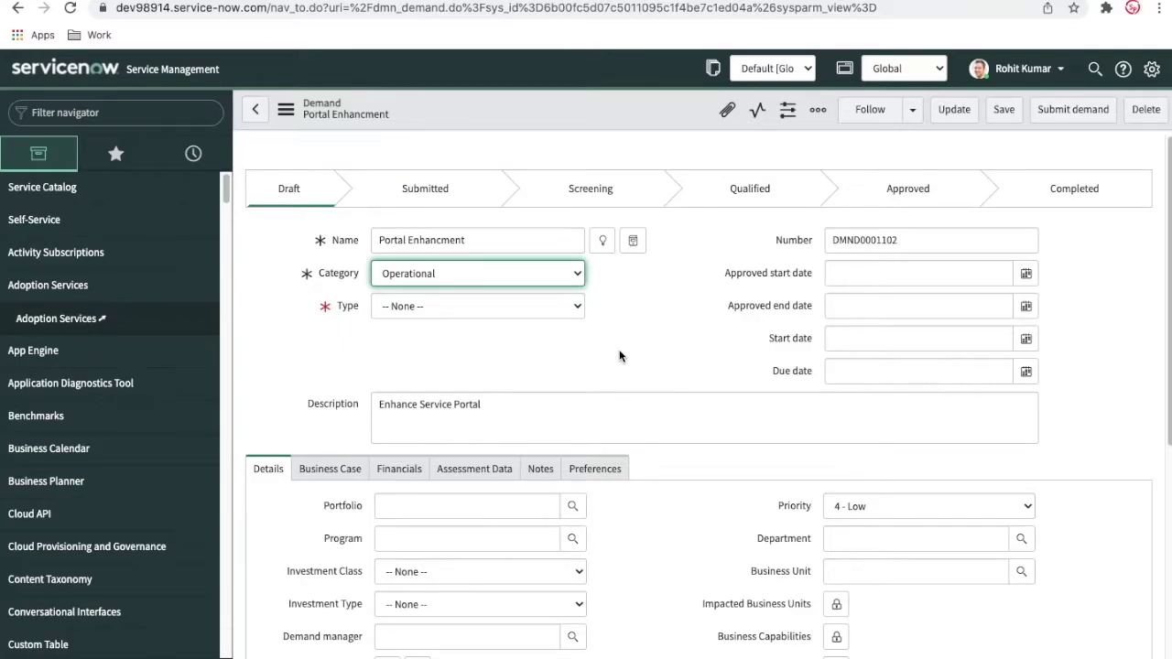
left_click(527, 308)
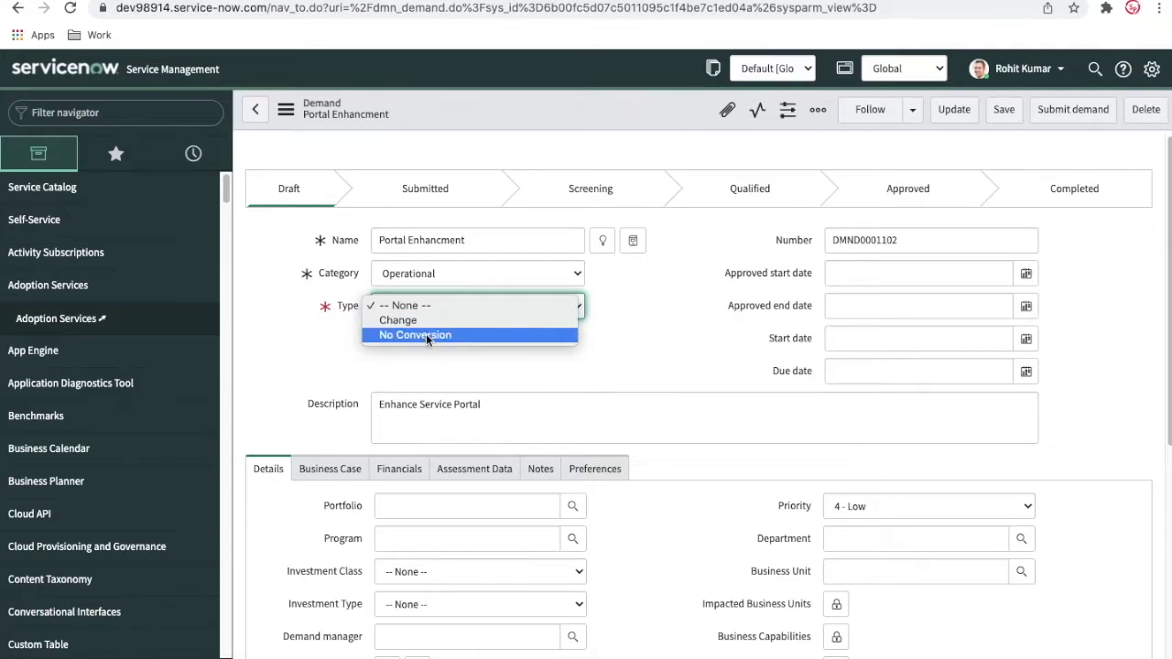
left_click(455, 295)
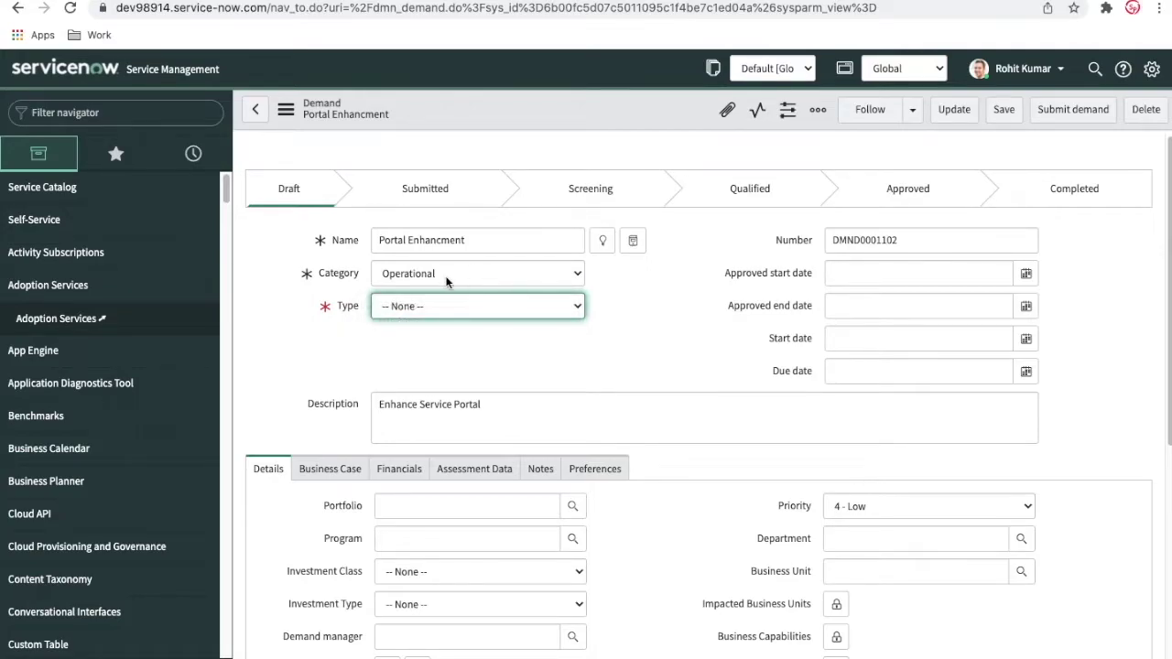
Switch the Category to Strategic to check its Type options, and set it back to Operational
left_click(432, 272)
left_click(432, 263)
left_click(426, 306)
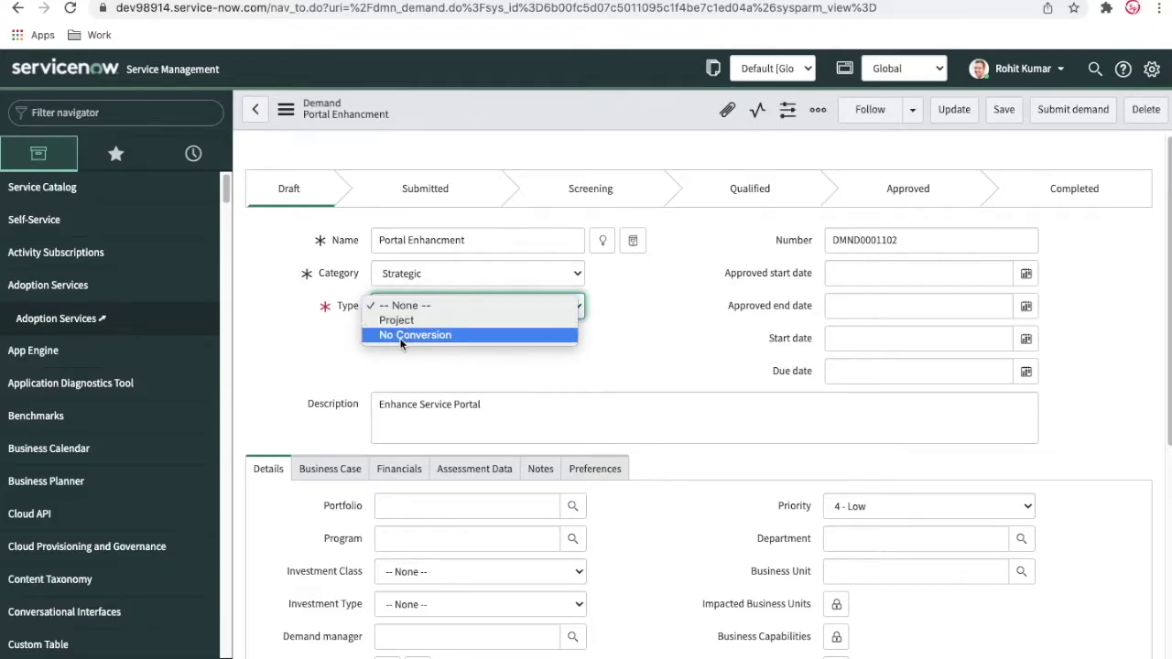
left_click(525, 374)
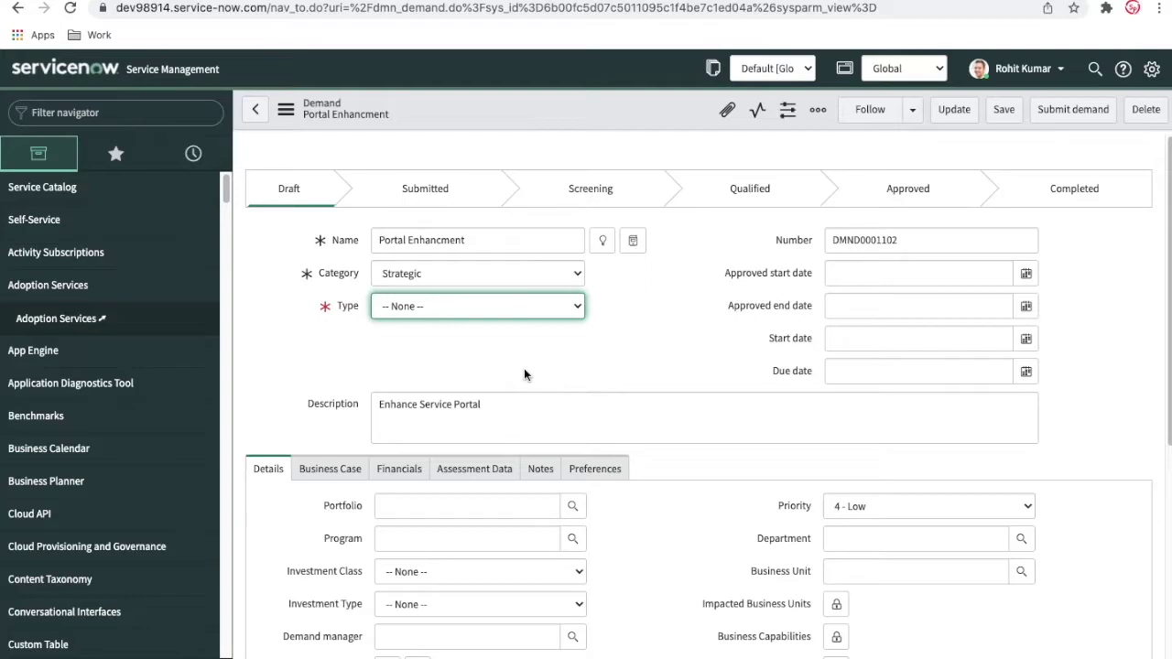
left_click(519, 312)
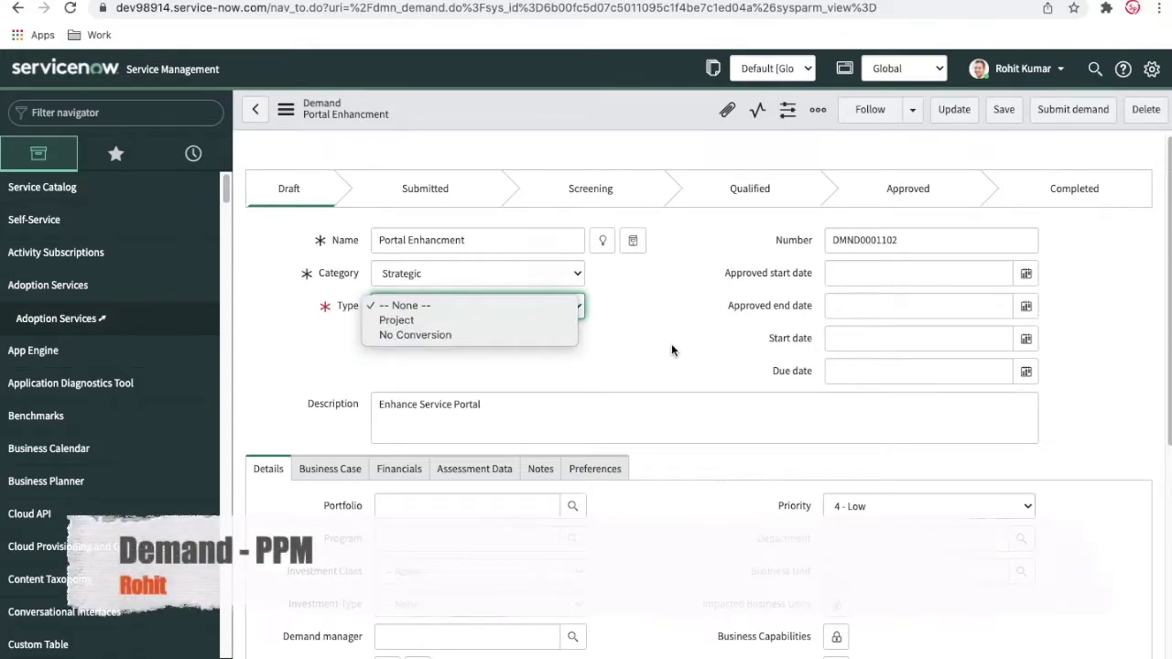
left_click(682, 119)
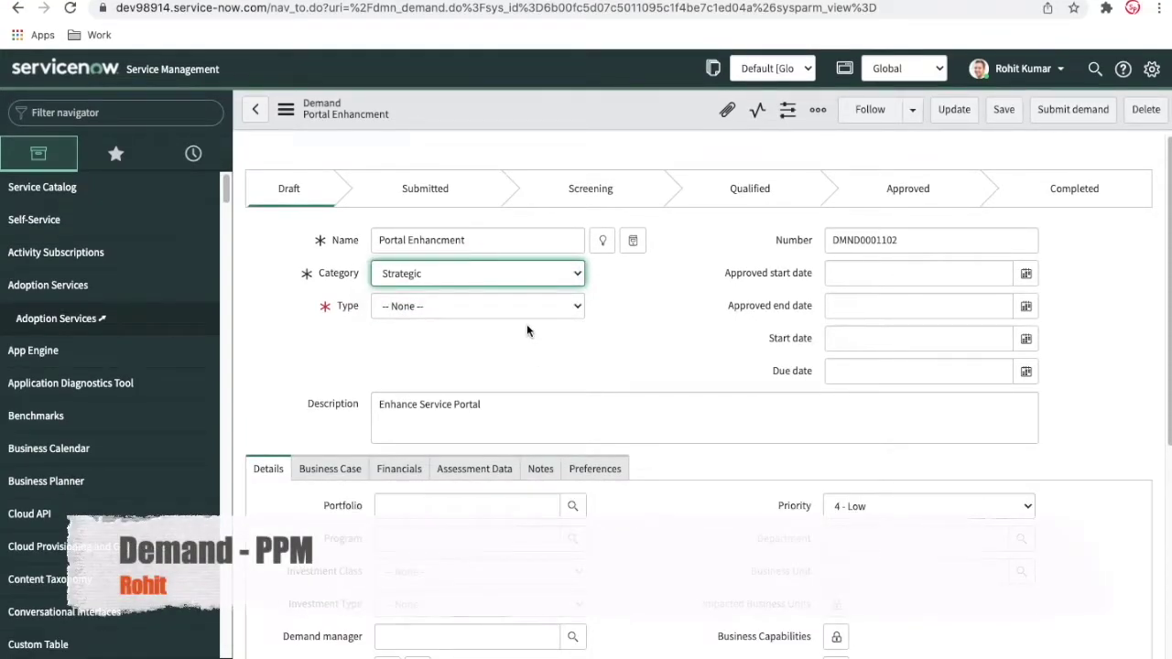
left_click(536, 273)
left_click(468, 288)
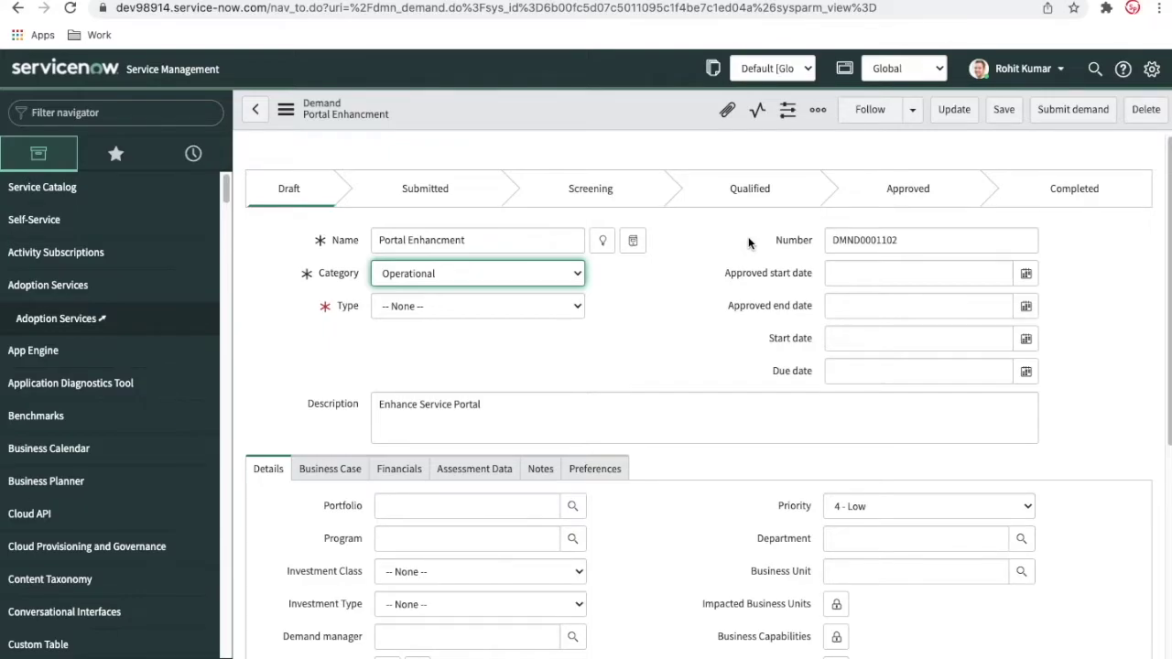
Impersonate the End User account
left_click(1024, 70)
left_click(981, 129)
left_click(575, 136)
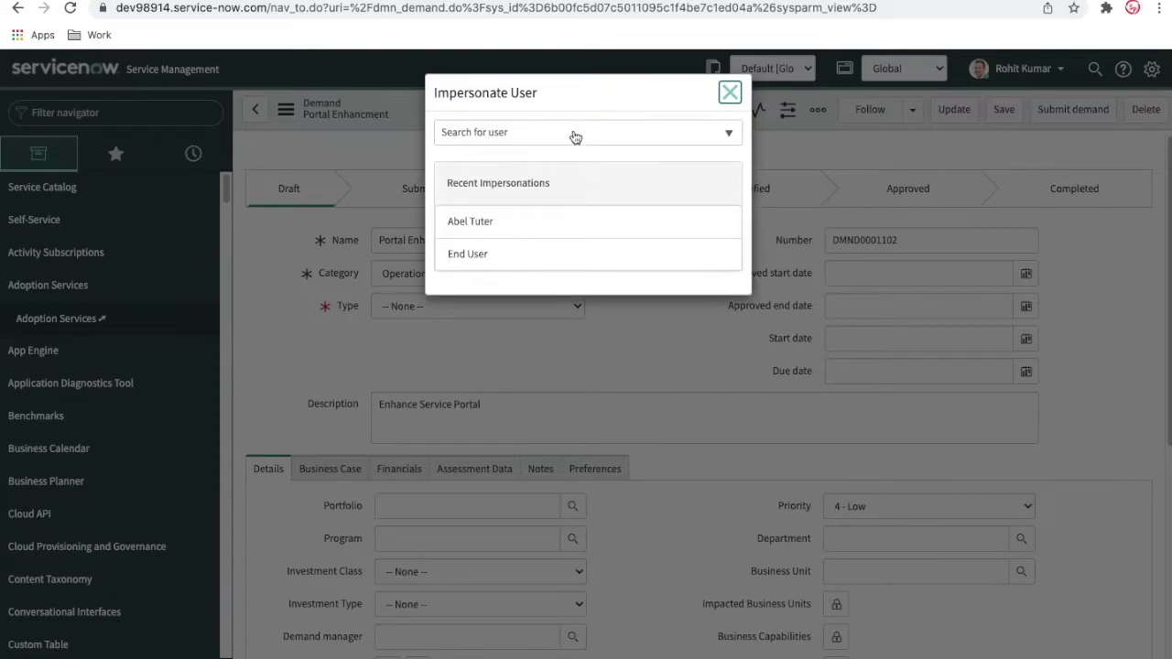
left_click(470, 254)
left_click(706, 215)
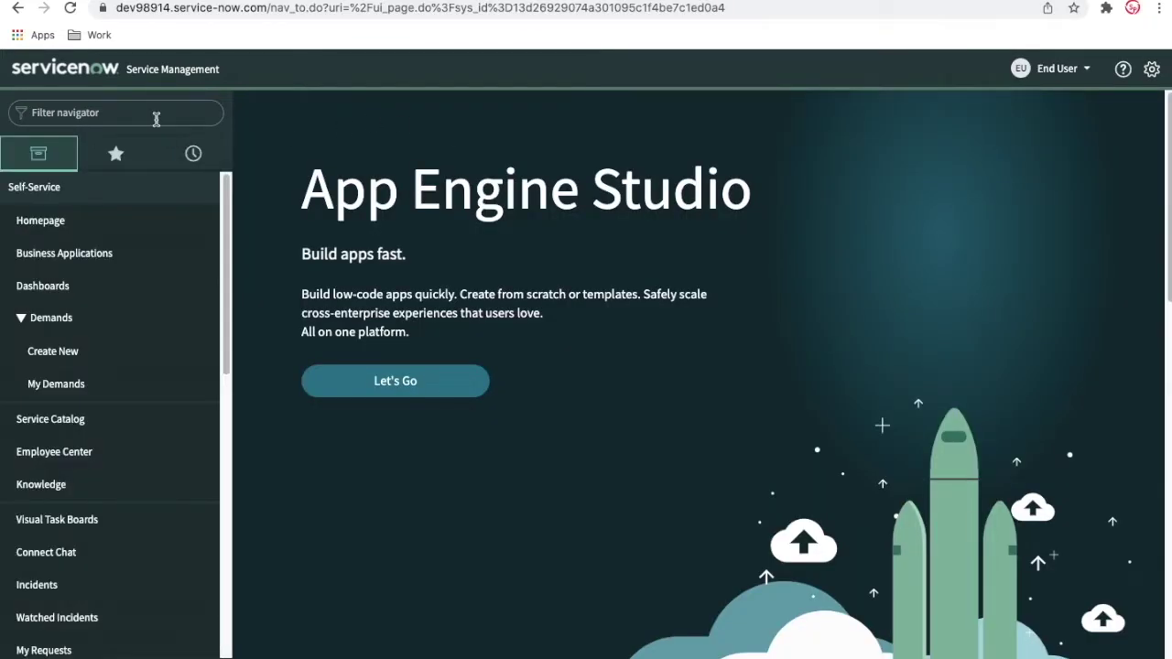
Open a new demand form from Self-Service and examine its fields from Name to Assumptions
left_click(52, 354)
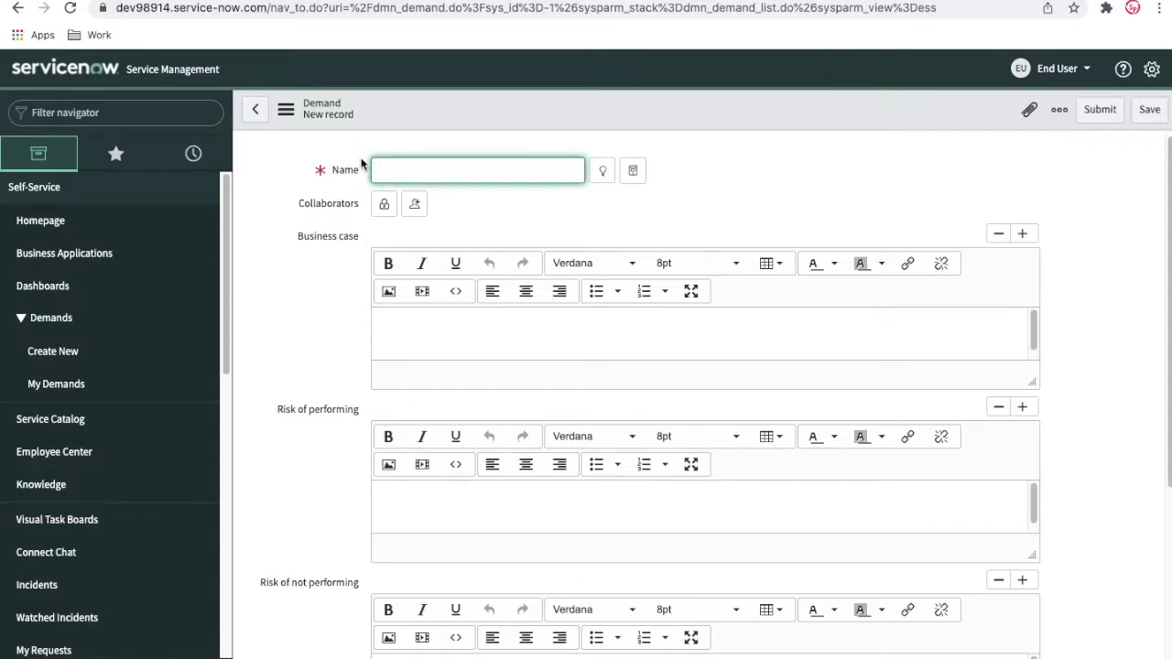
scroll(338, 401, "down", 3)
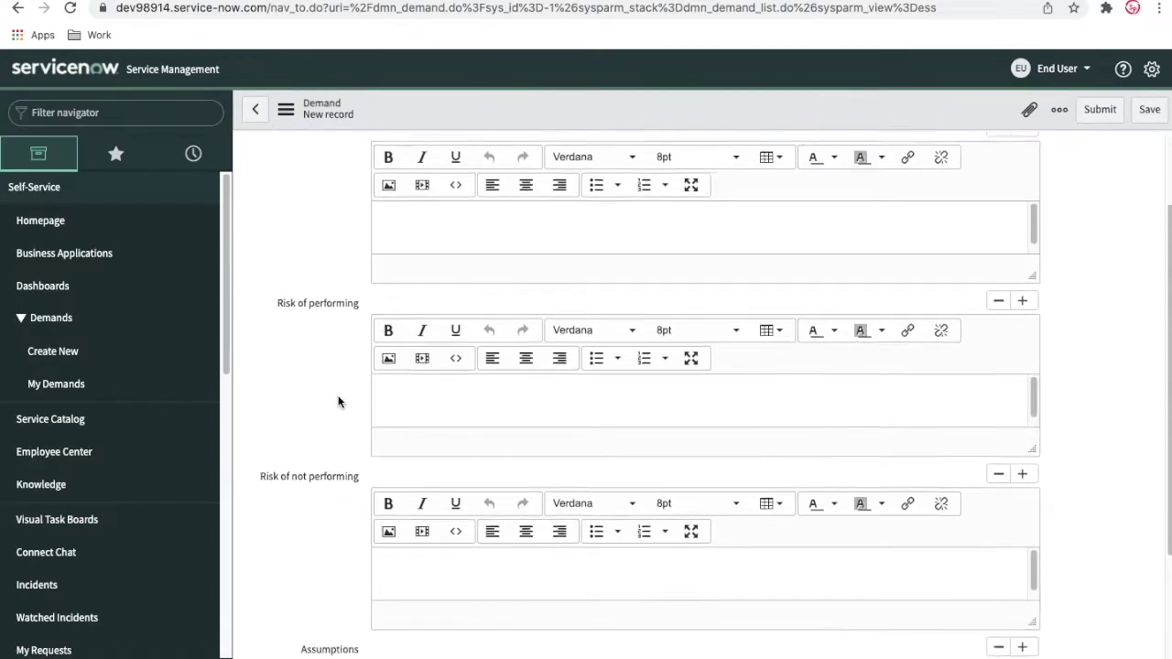
scroll(338, 401, "down", 1)
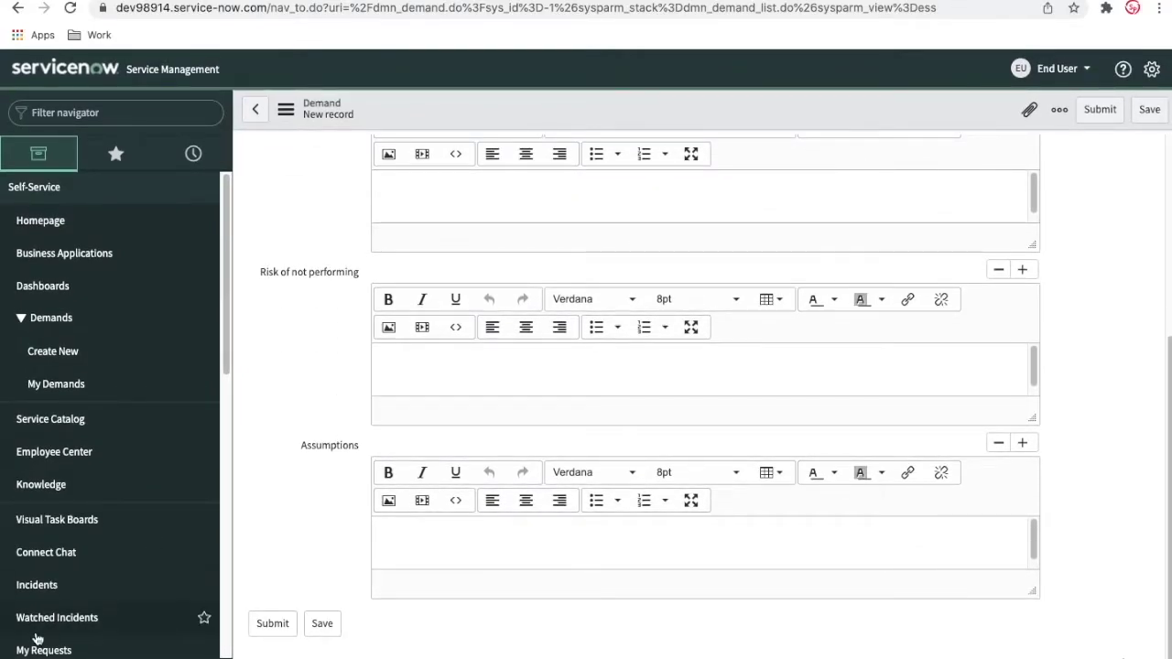
Find the My Demands module with the filter "my de" and view the end user's demands list
left_click(67, 118)
type("my de")
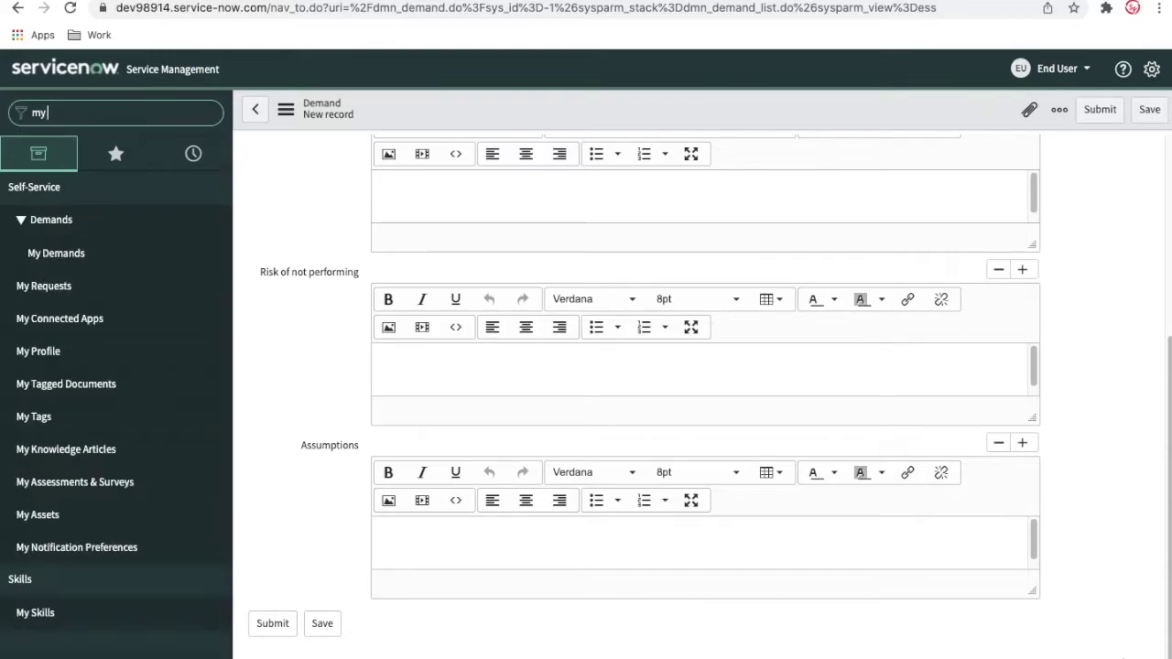
left_click(49, 261)
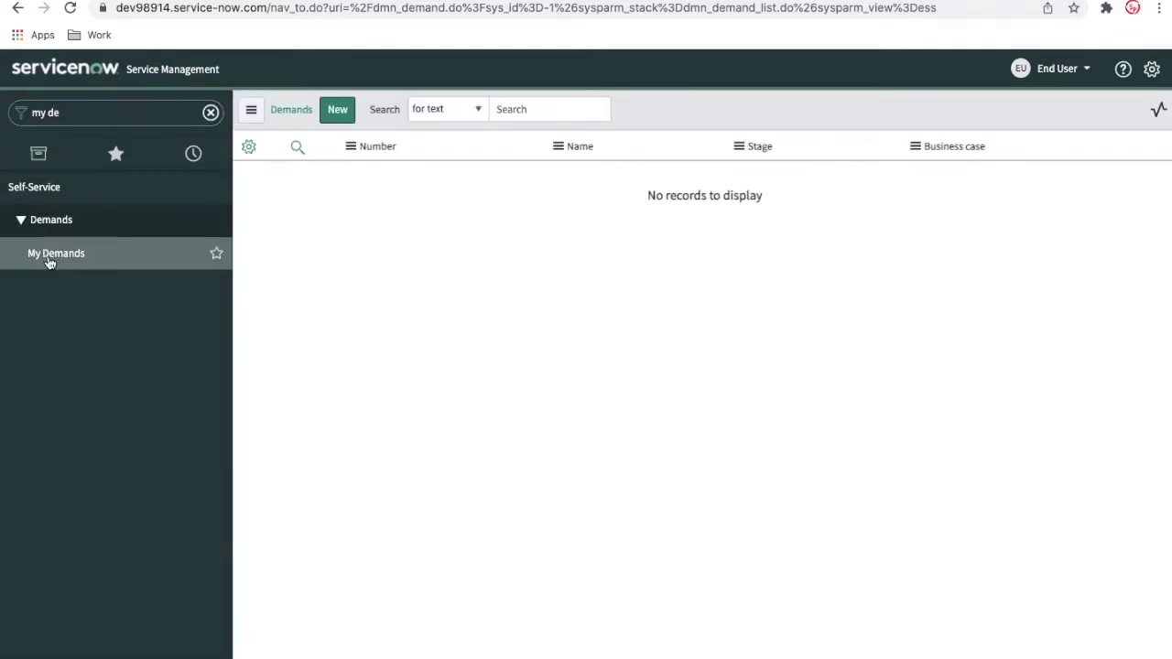
Return to the new demand form, name the demand "aa", save it and submit it
left_click(18, 9)
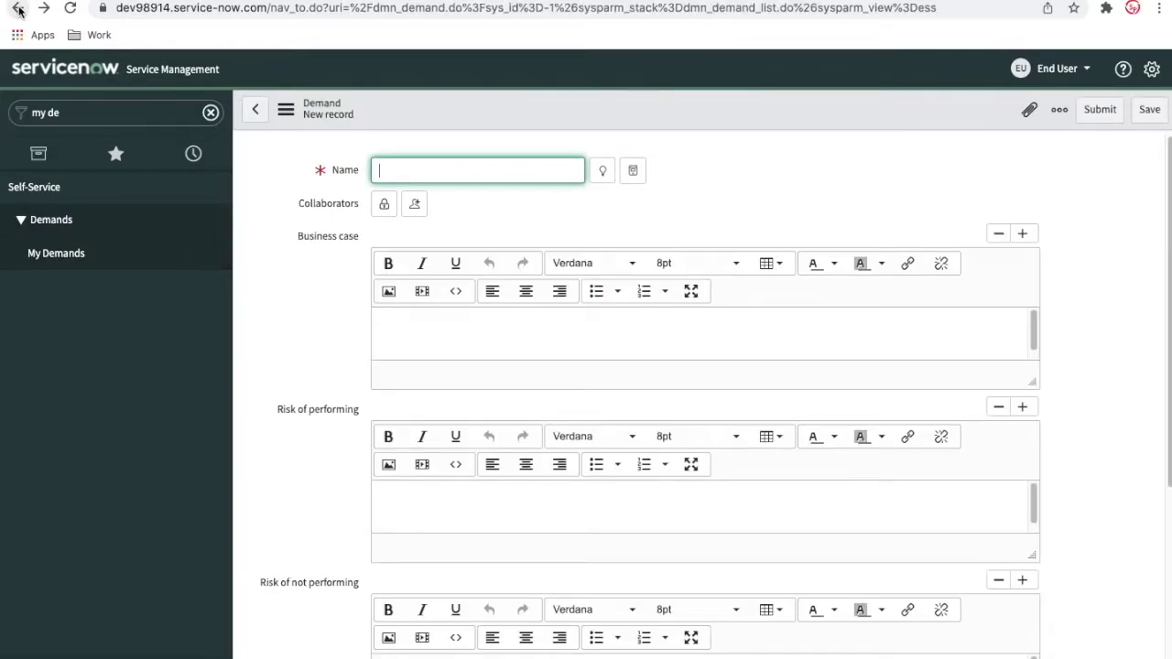
type("aa")
right_click(495, 115)
left_click(510, 126)
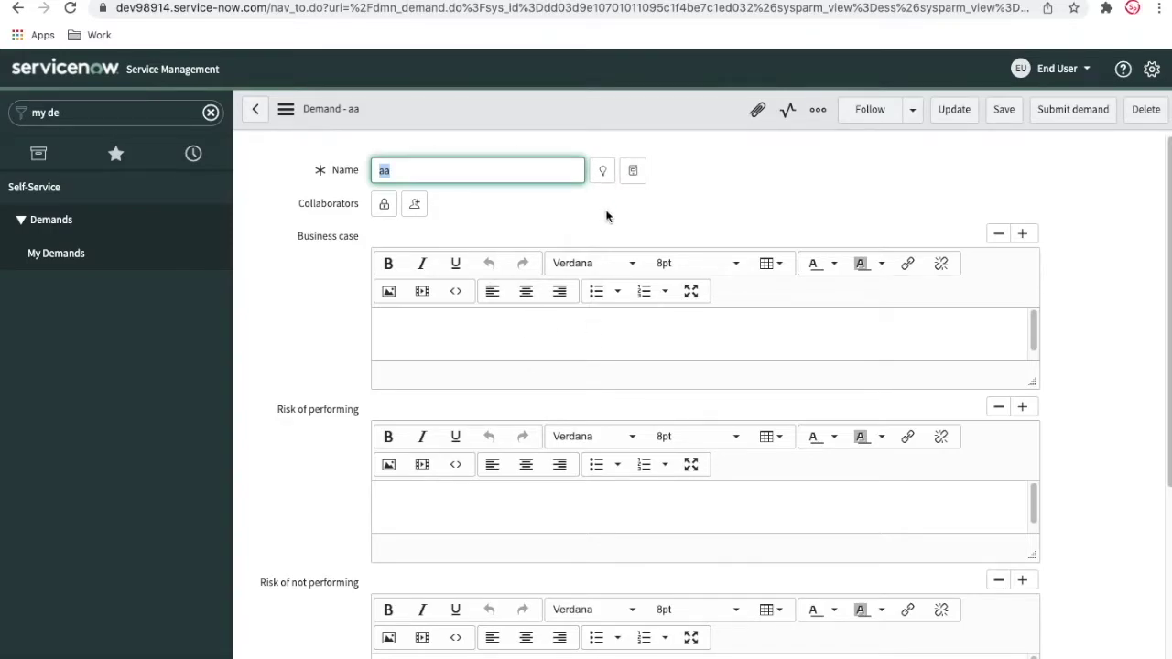
left_click(1103, 121)
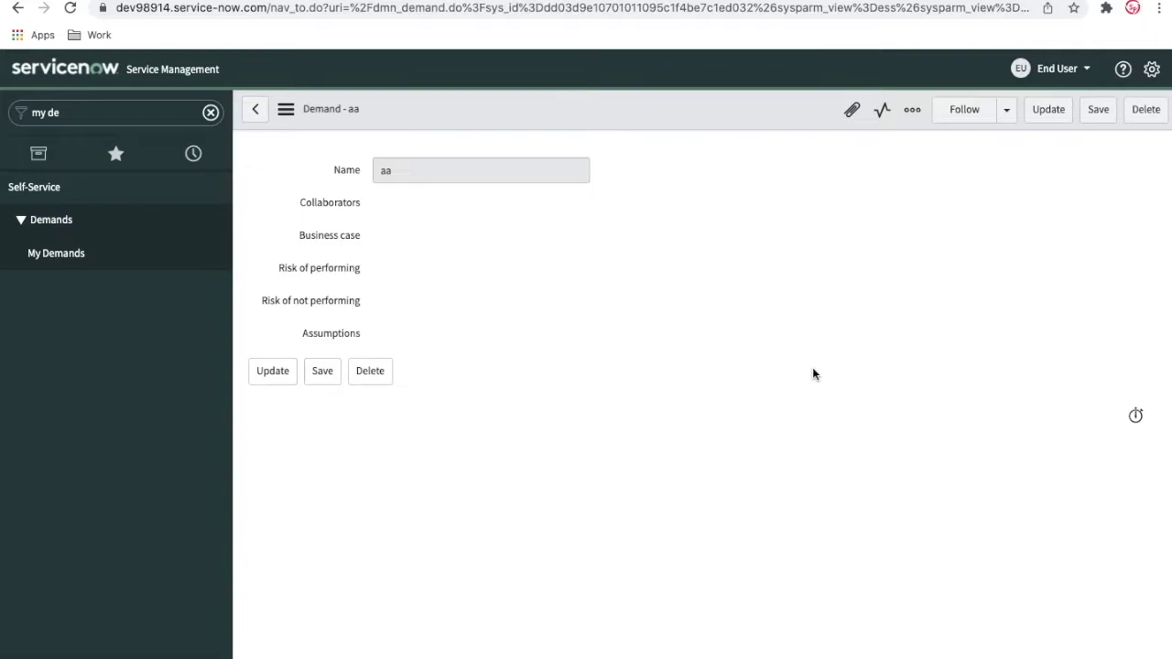
End the impersonation and open the "Portal Enhancment" demand from the administrator's demands list
left_click(1044, 71)
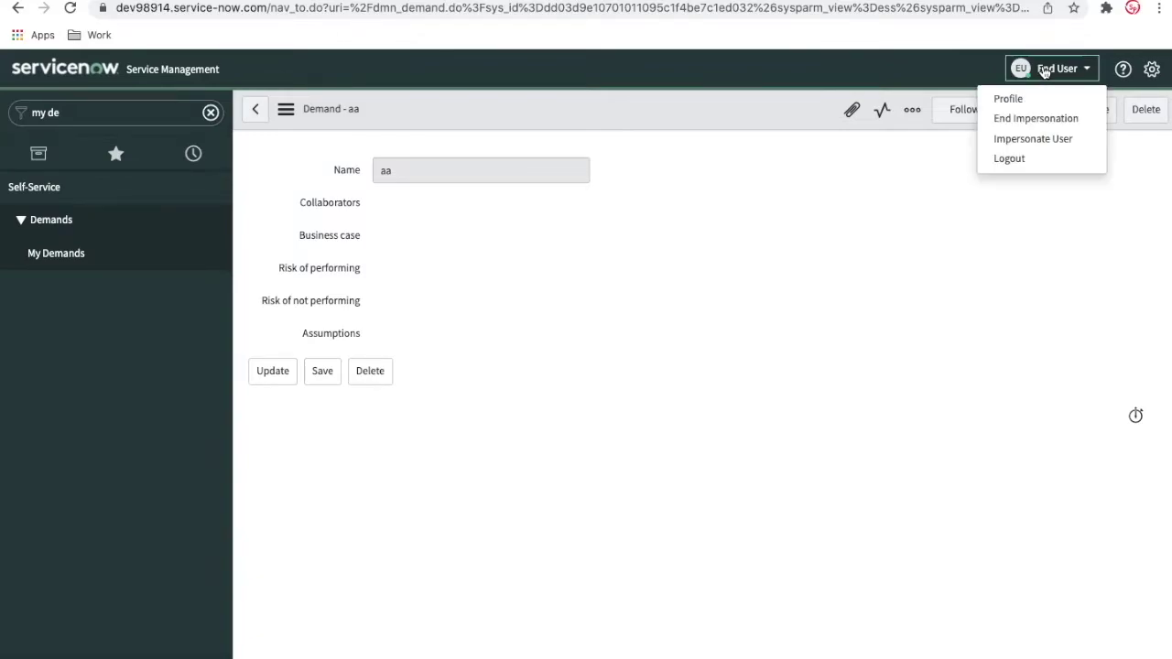
left_click(1013, 119)
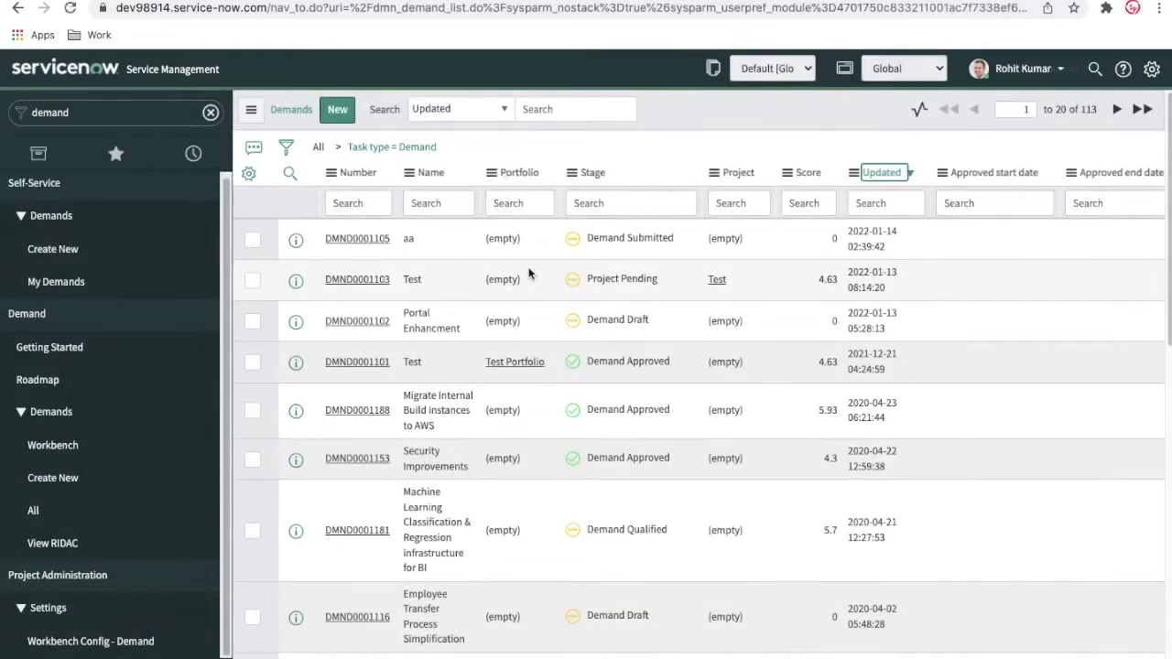
left_click(358, 323)
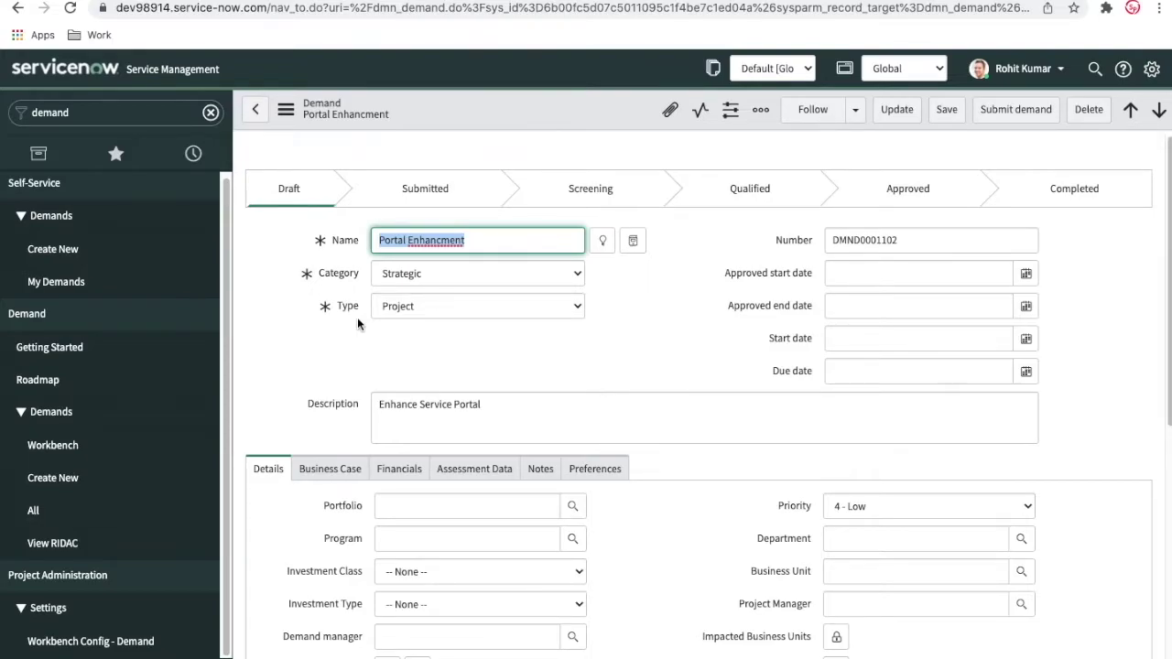
left_click(707, 464)
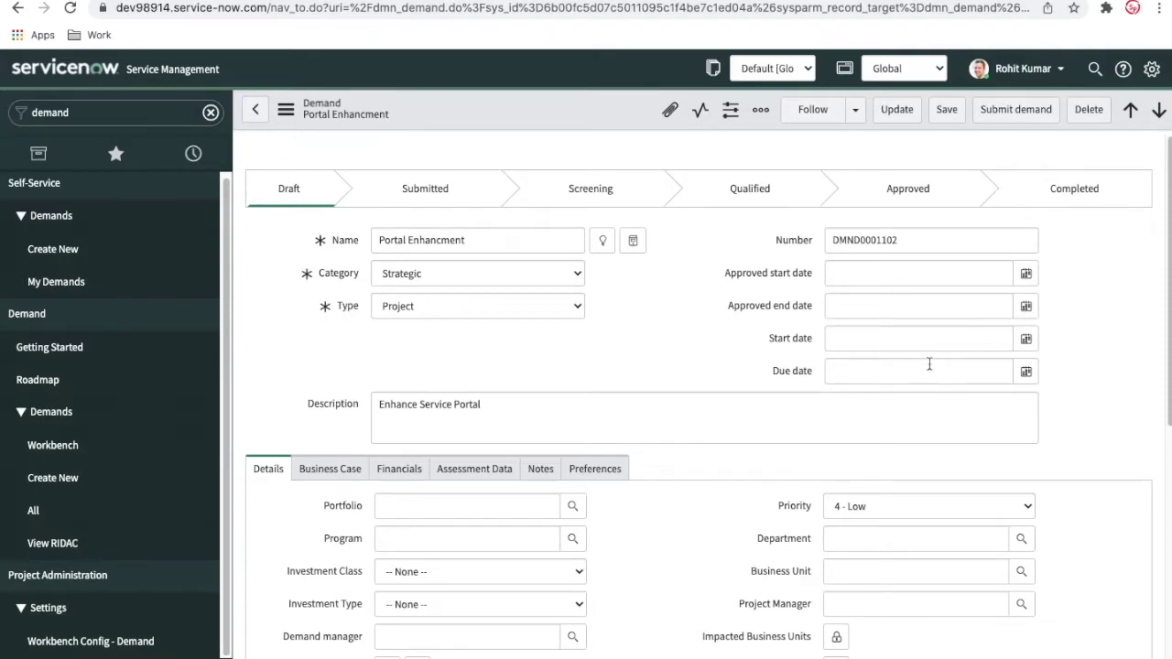
Set the demand's start date to 2022-01-14 and its due date to 2022-08-31
left_click(1024, 341)
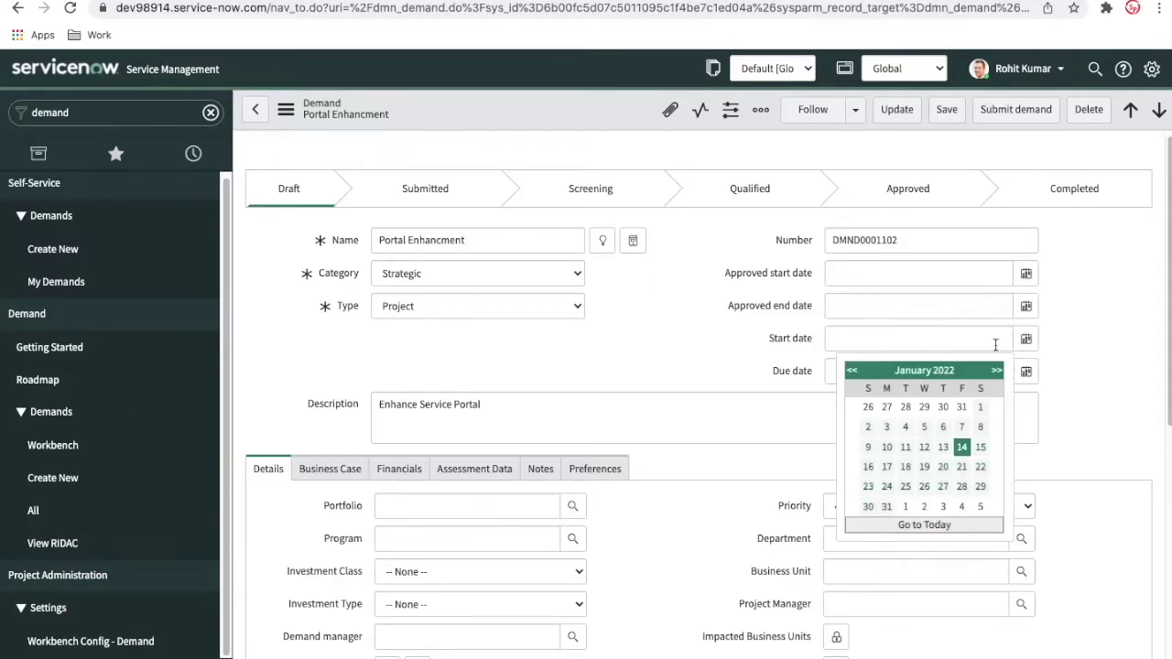
left_click(961, 447)
left_click(1024, 378)
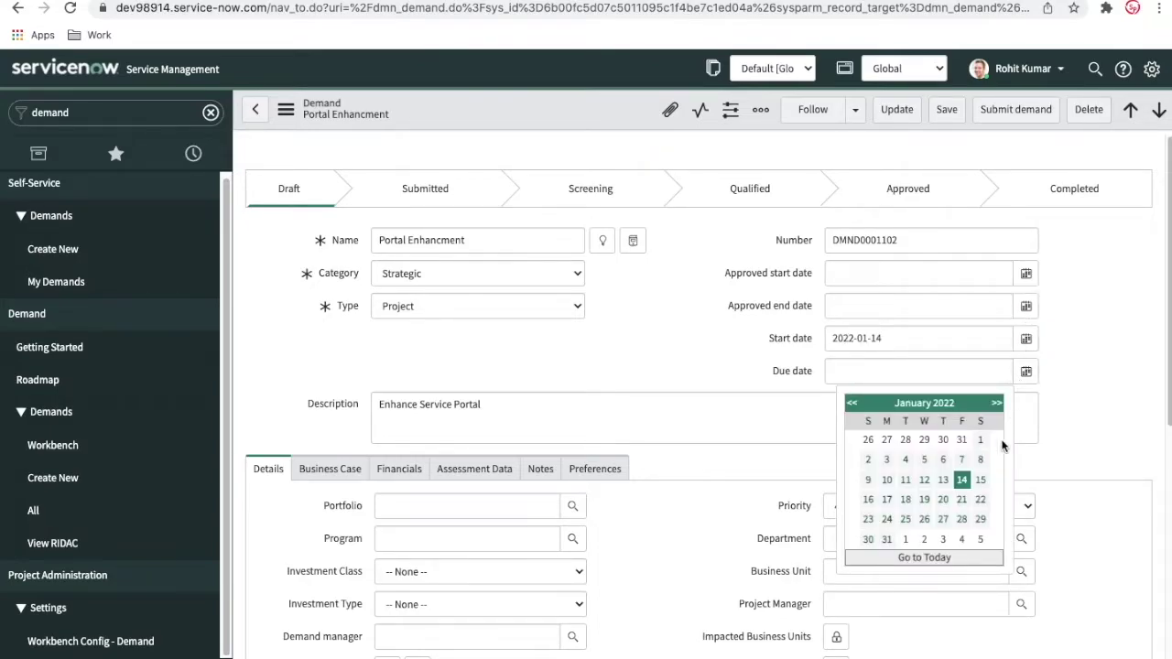
left_click(997, 404)
left_click(996, 404)
left_click(997, 404)
left_click(997, 404)
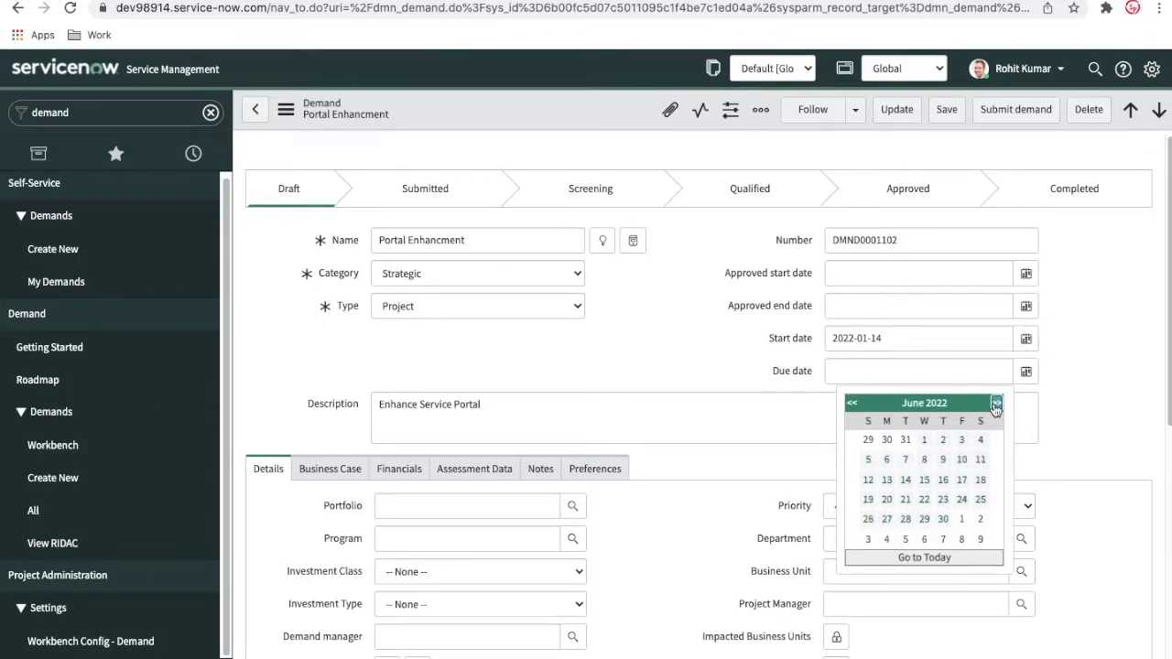
left_click(996, 404)
left_click(997, 404)
left_click(996, 404)
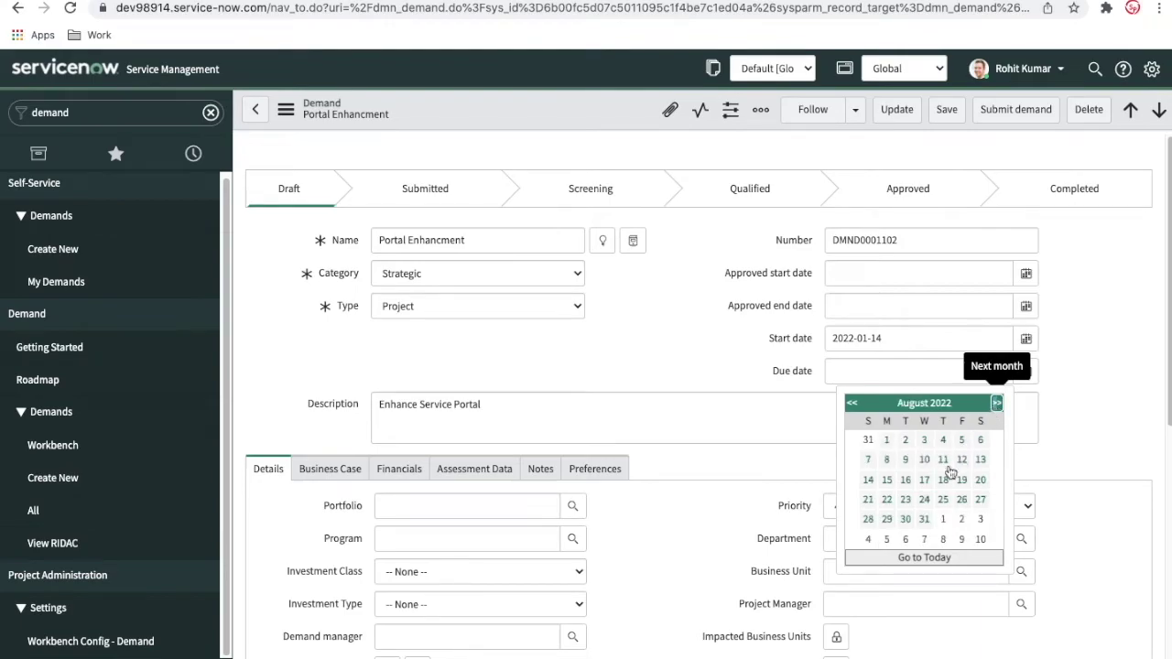
left_click(924, 519)
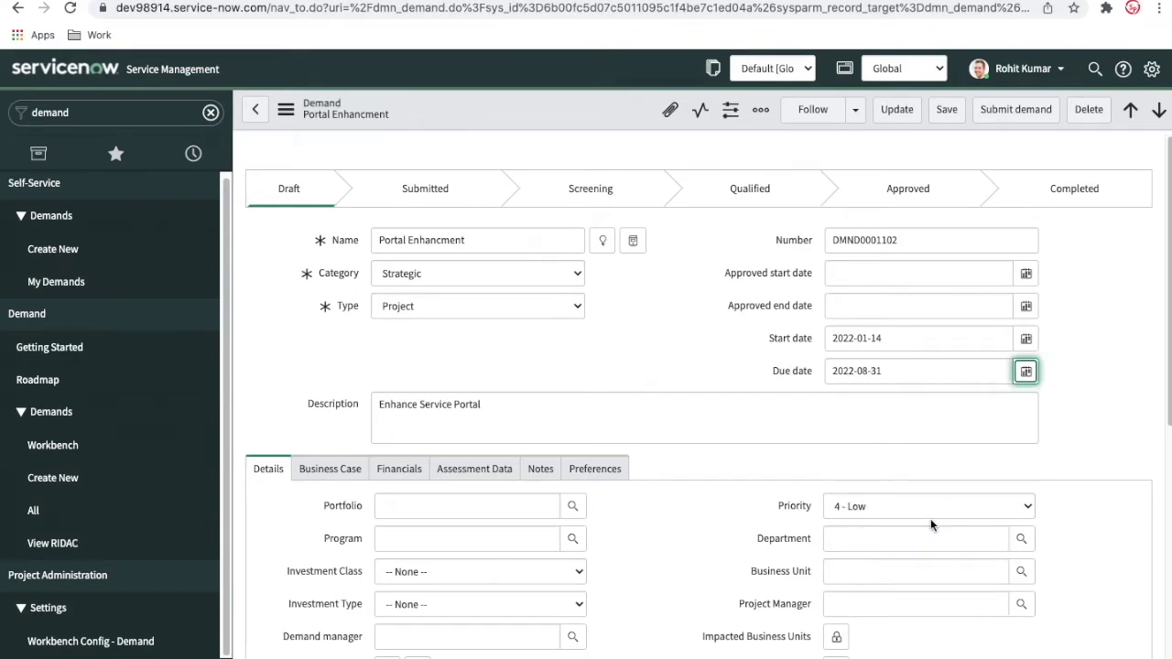
Keep the demand type as Project, and set its portfolio to Test Portfolio and its program to CSI
left_click(561, 314)
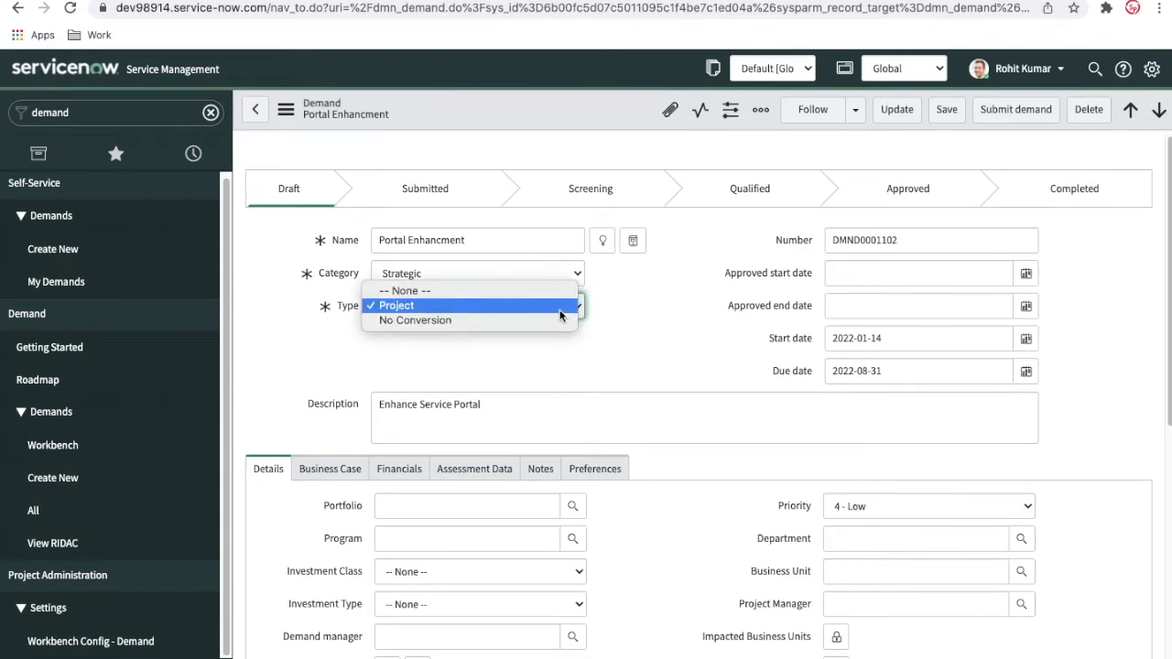
left_click(606, 309)
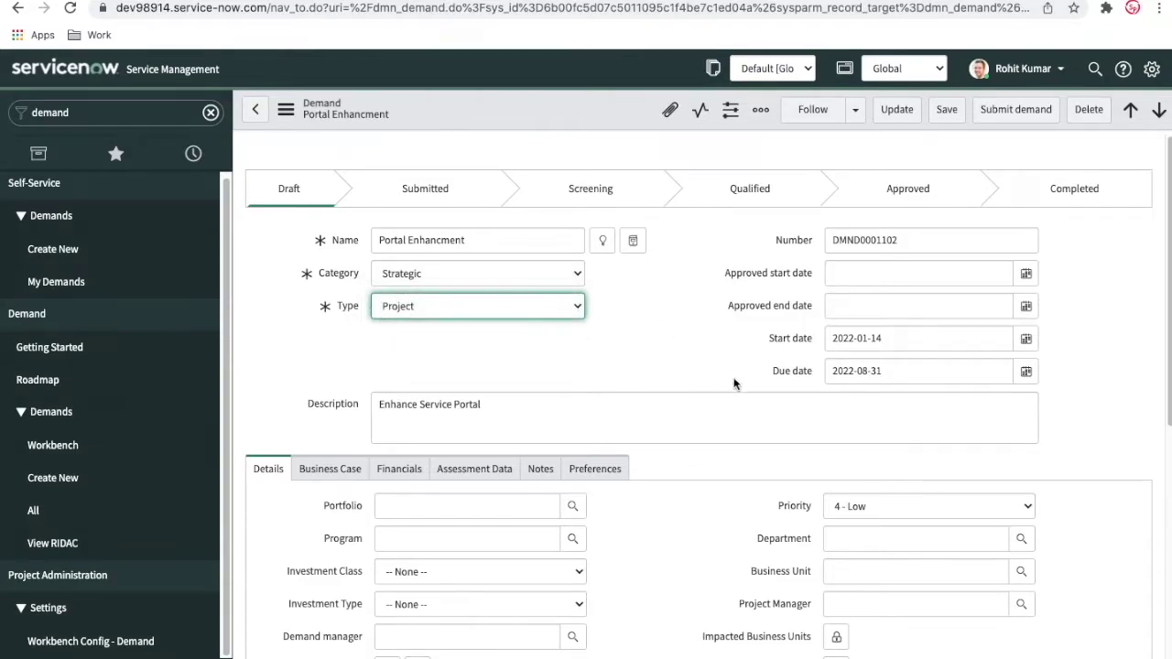
scroll(724, 394, "down", 2)
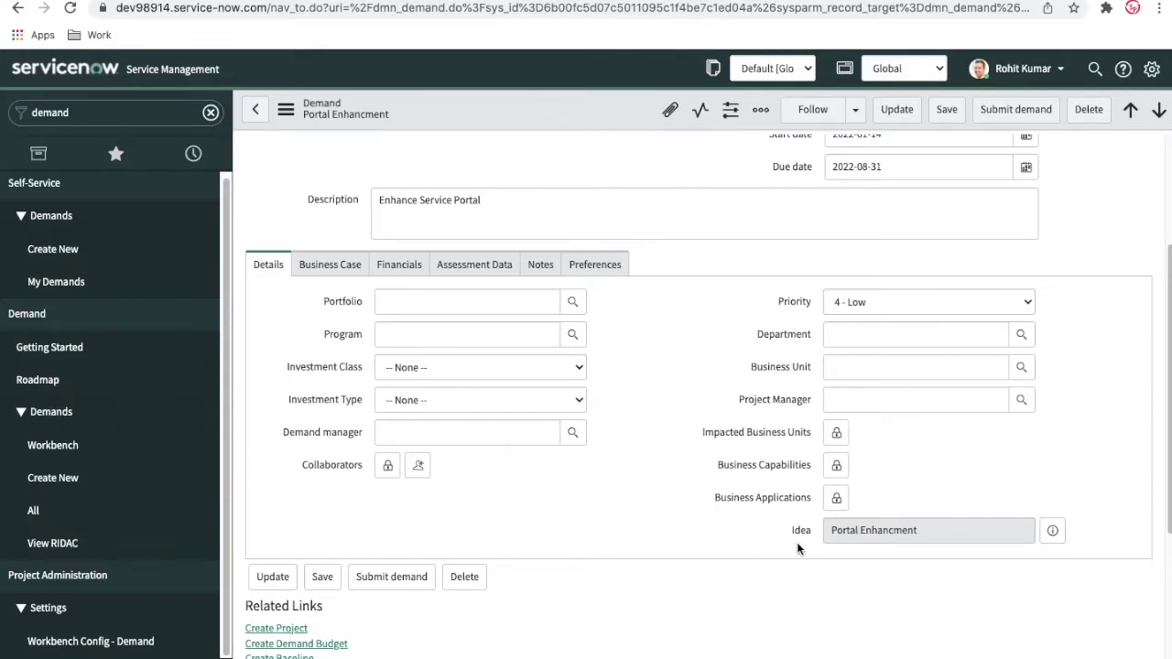
left_click(440, 299)
left_click(573, 304)
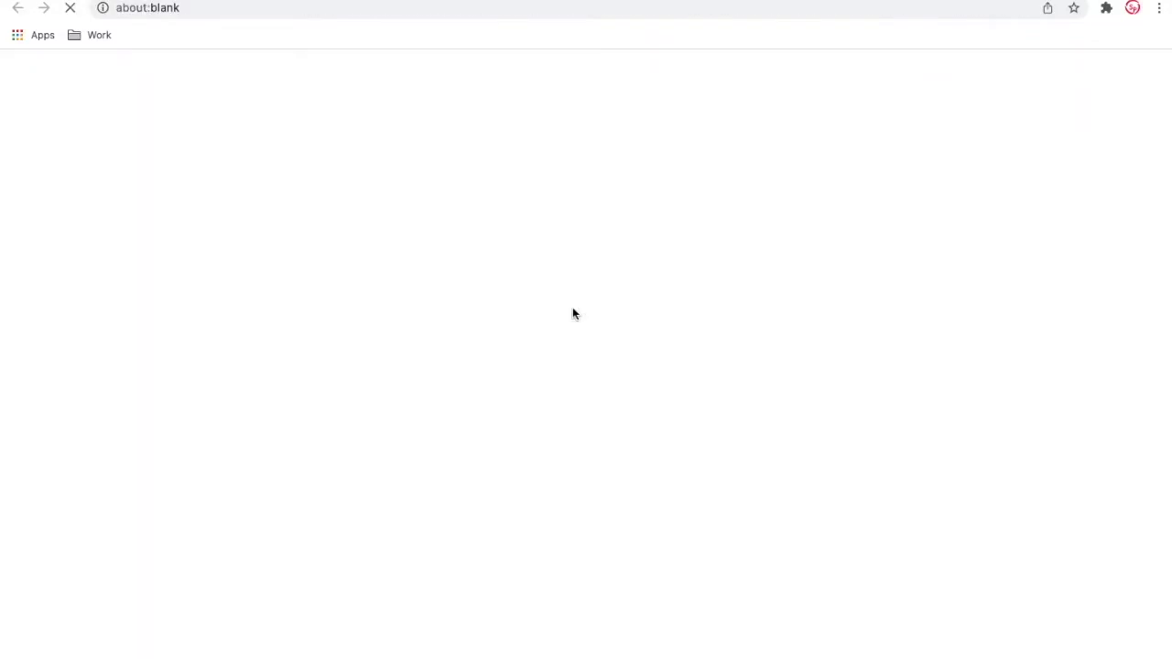
left_click(90, 191)
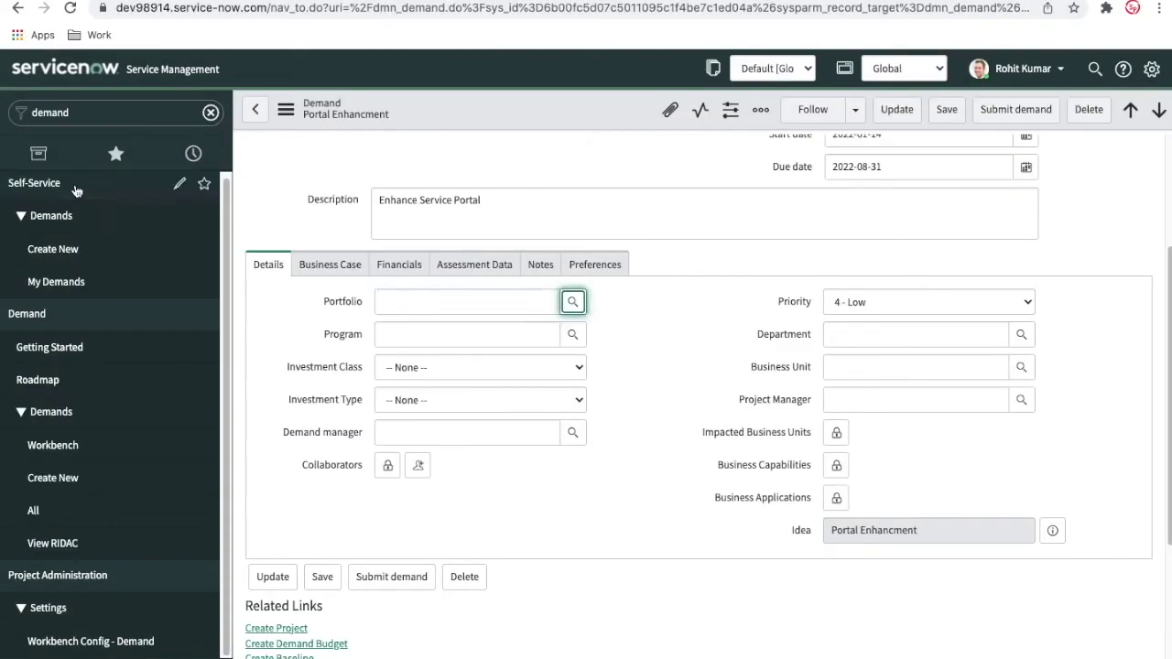
left_click(412, 335)
left_click(653, 367)
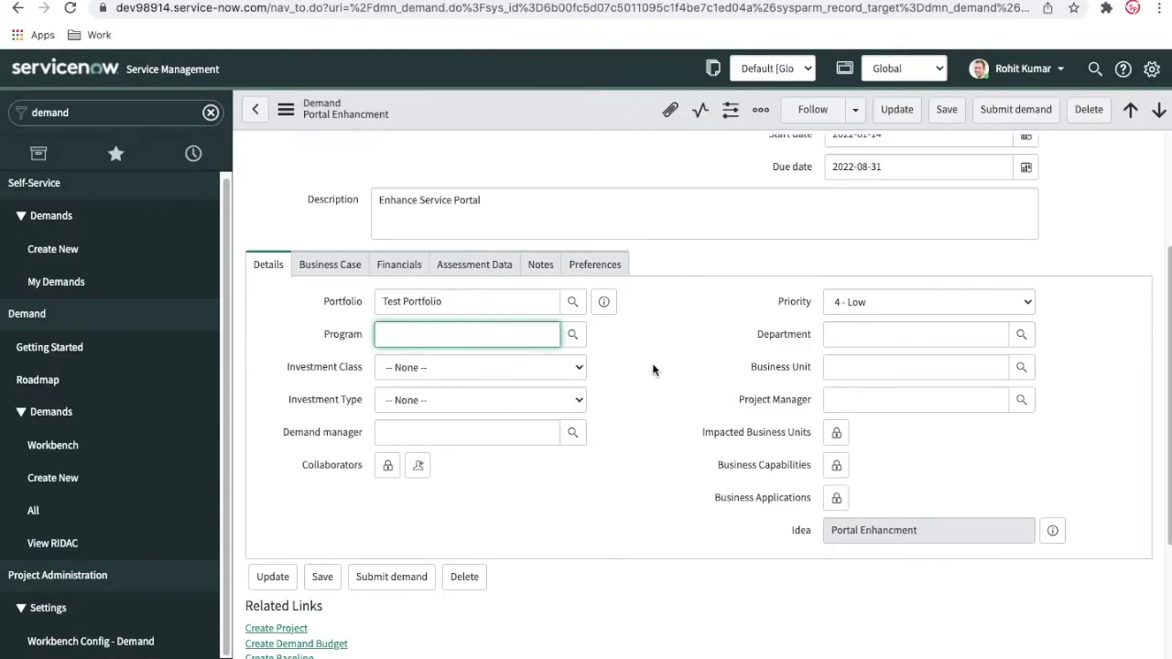
left_click(575, 336)
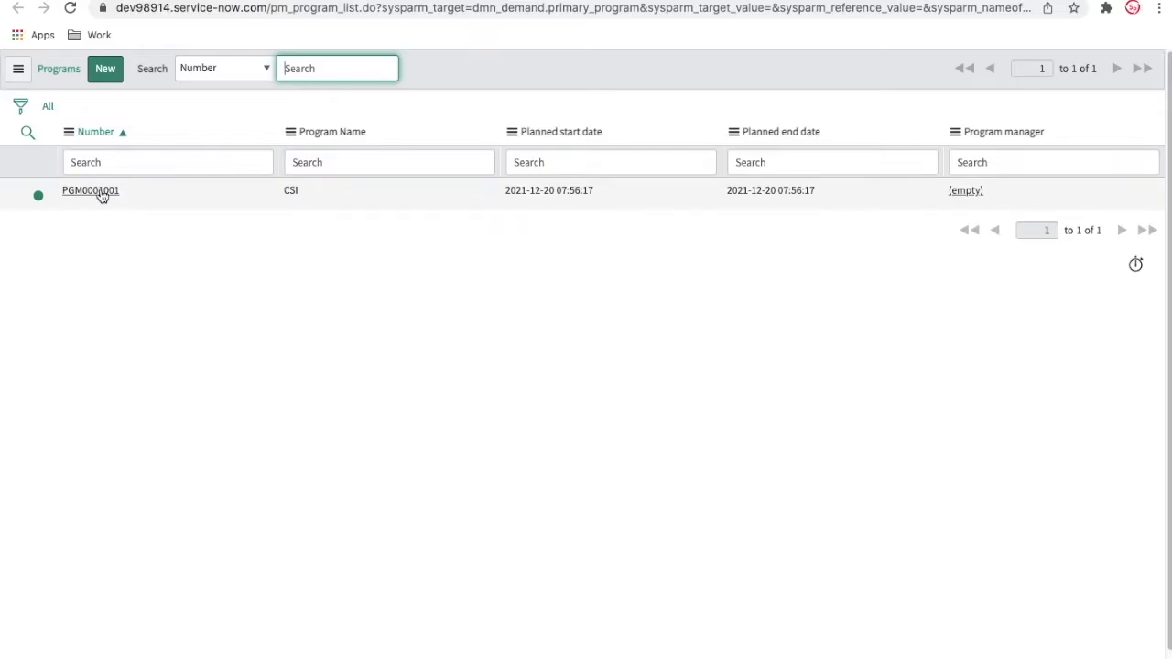
left_click(103, 193)
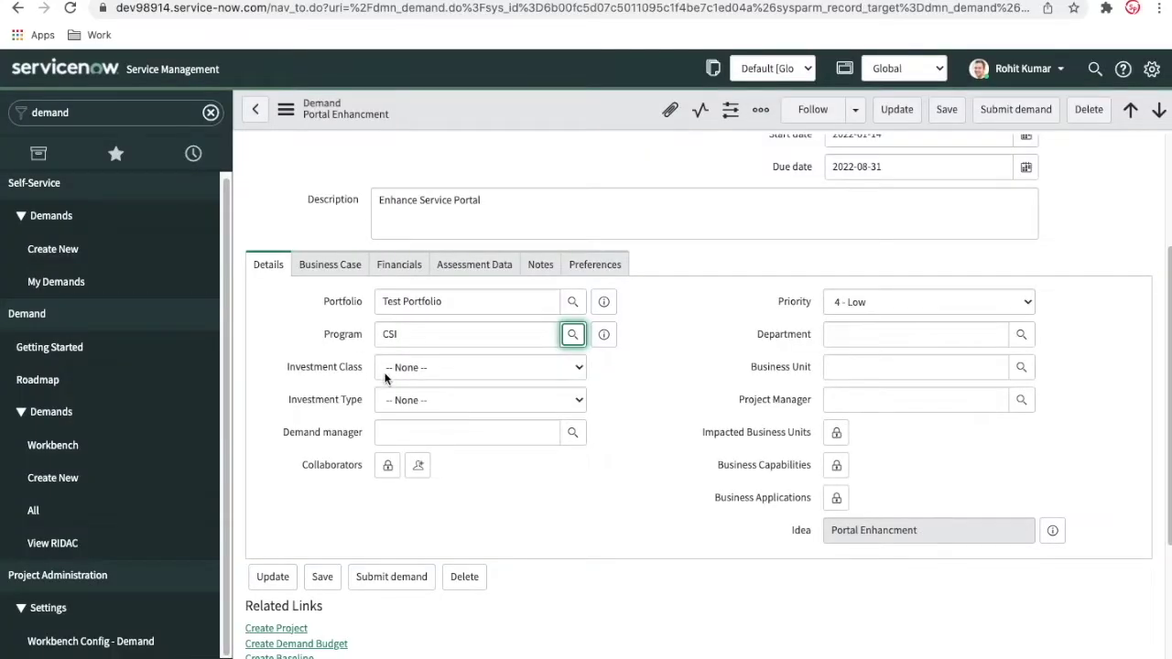
Set the demand's investment class to Run and its investment type to End User Experience
left_click(388, 368)
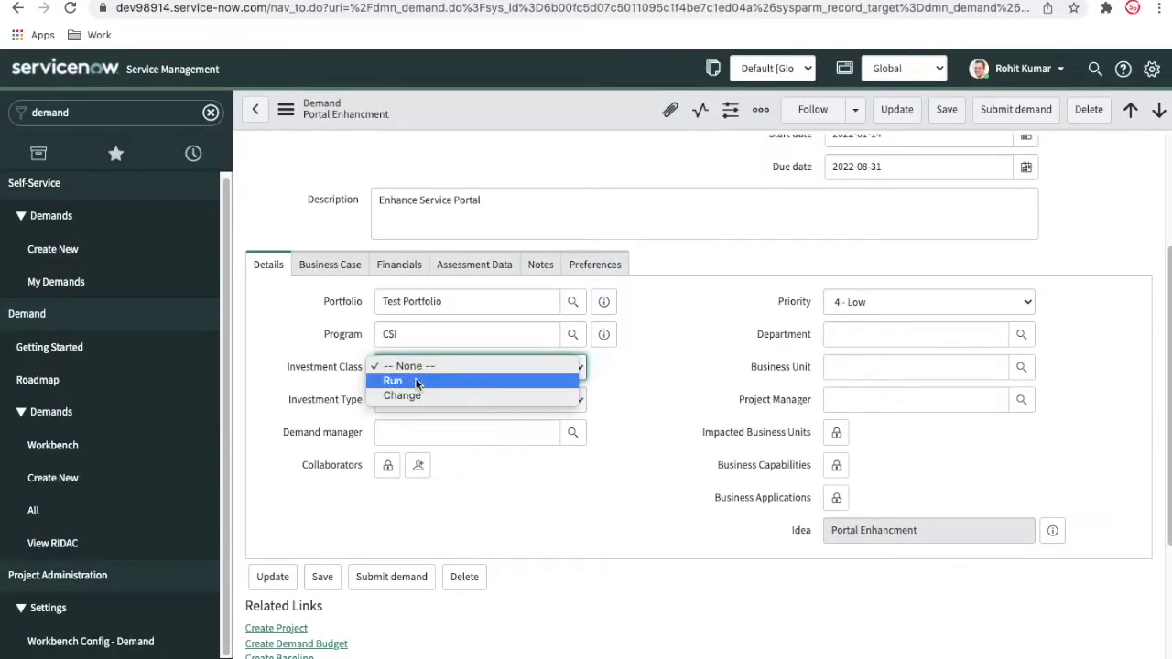
left_click(415, 380)
left_click(420, 396)
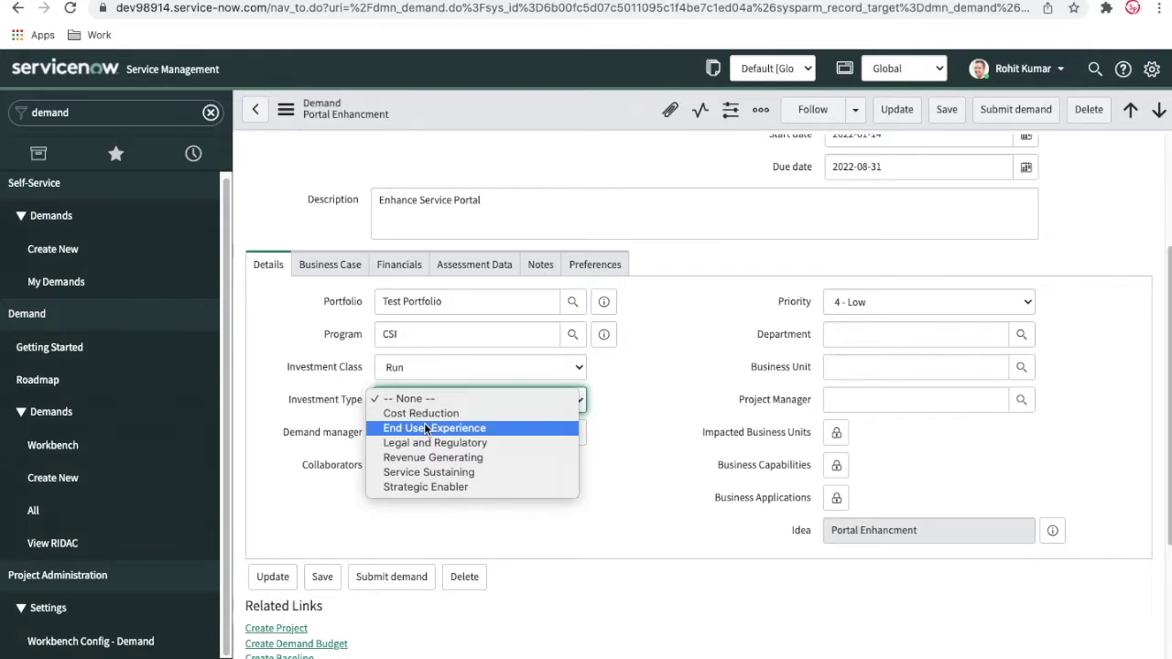
left_click(425, 428)
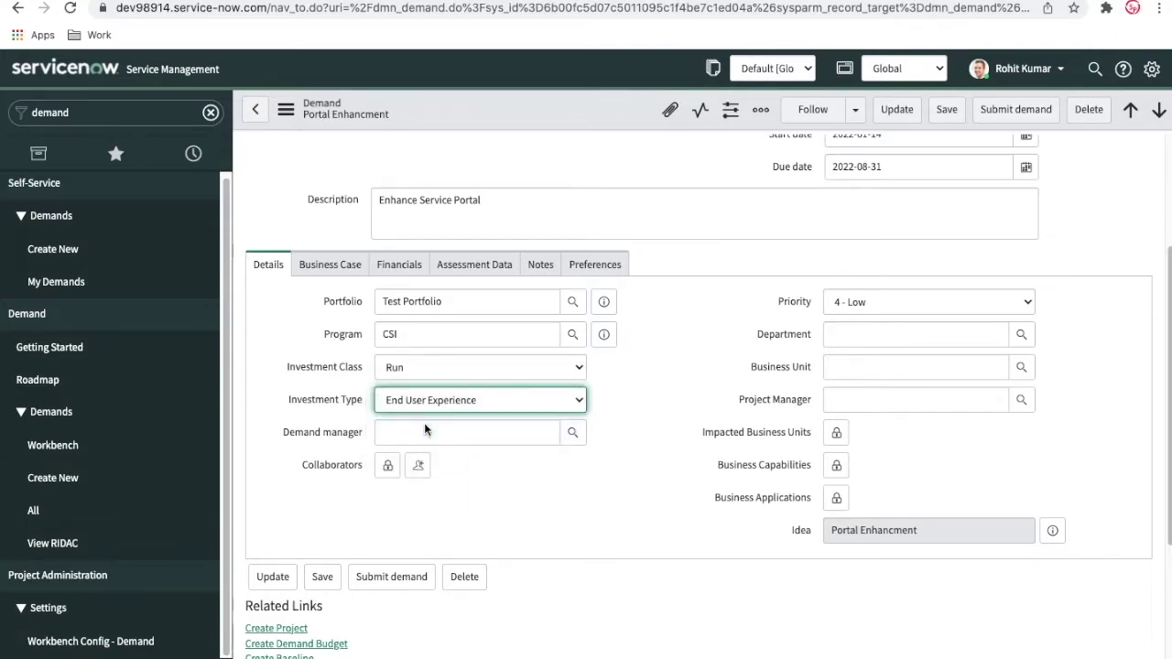
Look up the users available for the demand manager field and read the field's description
left_click(458, 433)
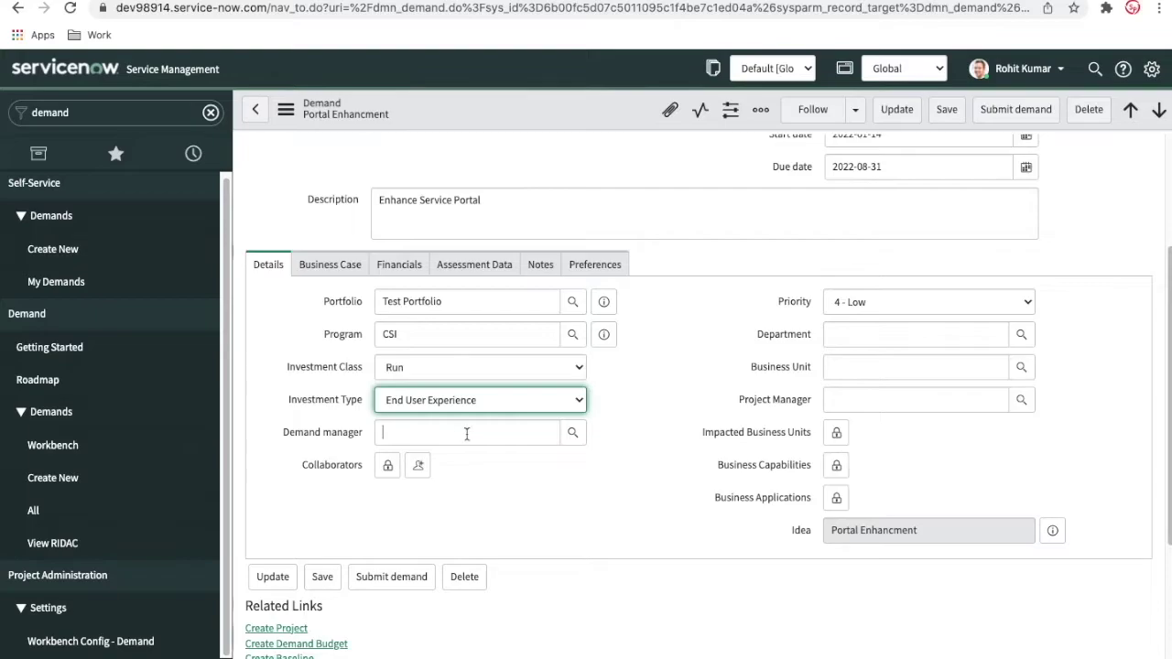
left_click(572, 434)
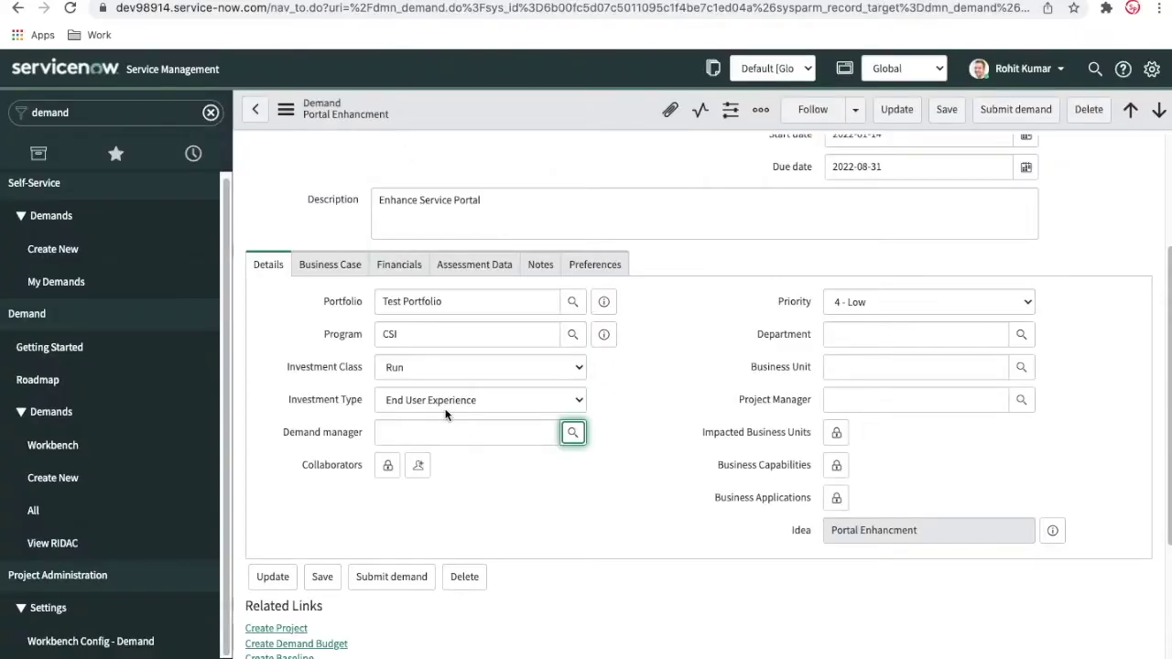
left_click(432, 432)
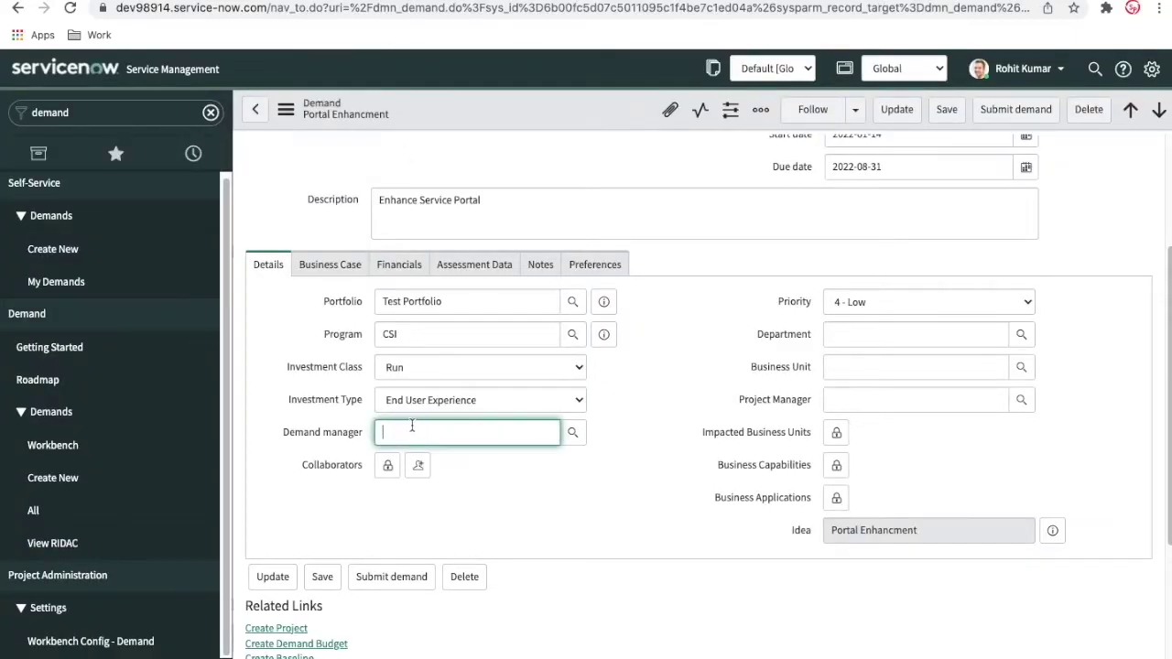
mouse_move(312, 437)
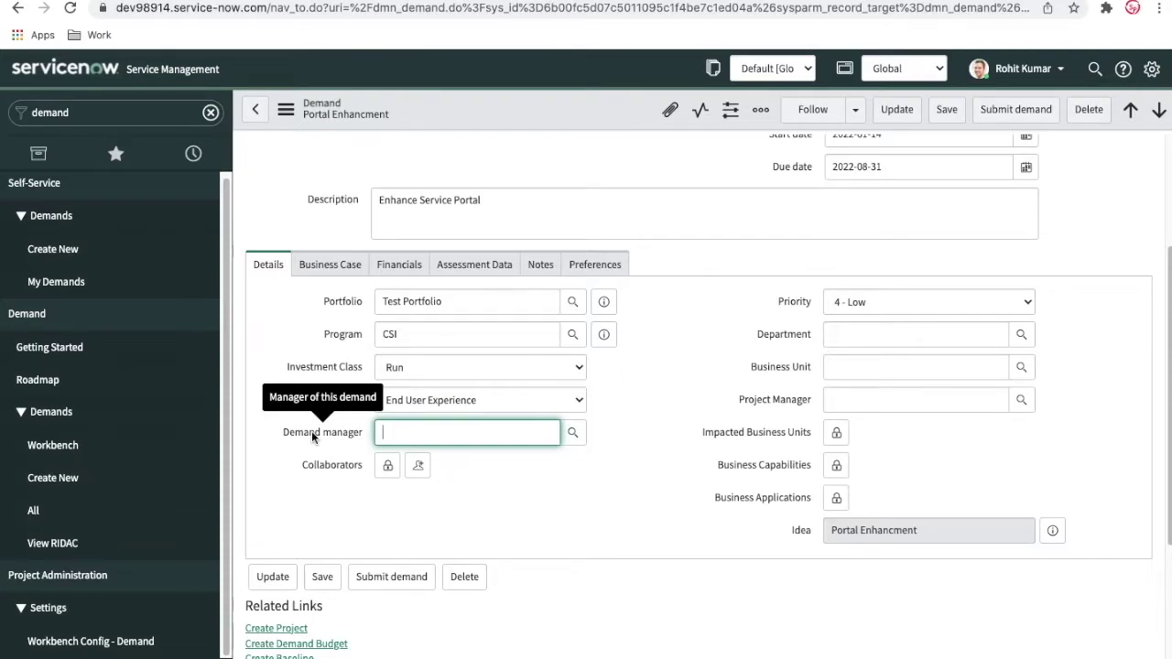
Open the user table's record list with sys_user.list
left_click(118, 111)
type("sys_user.list")
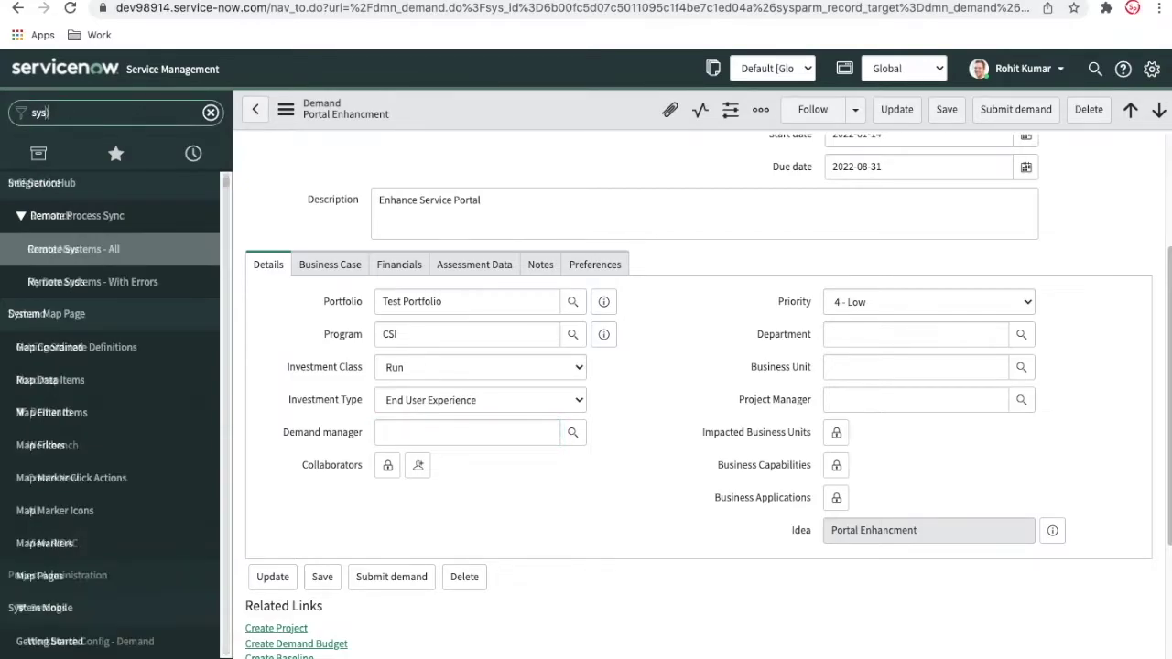
key("Return")
left_click(292, 162)
Create and save a new user with user ID Demand.Manager, first name Demand and last name Manager
left_click(87, 69)
type("Demand.Manager")
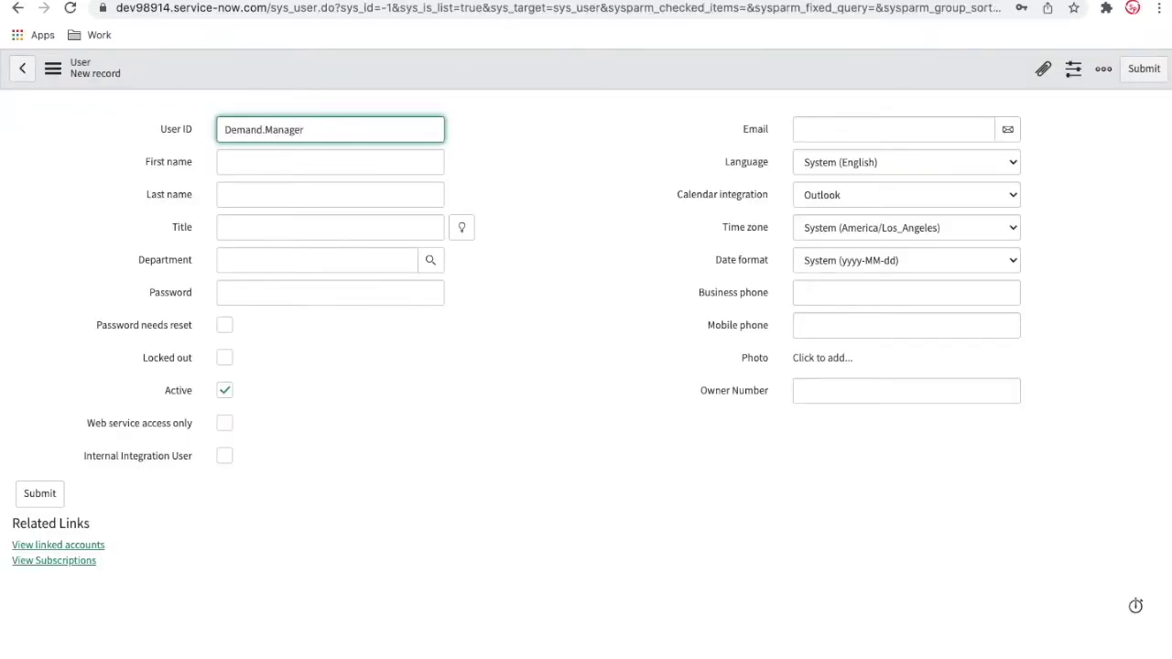
key("Tab")
type("Demand")
key("Tab")
type("Manager")
right_click(434, 69)
left_click(440, 76)
Search the available roles for "it_de", assign the IT demand manager role to the Demand Manager user and save the roles
scroll(581, 327, "down", 1)
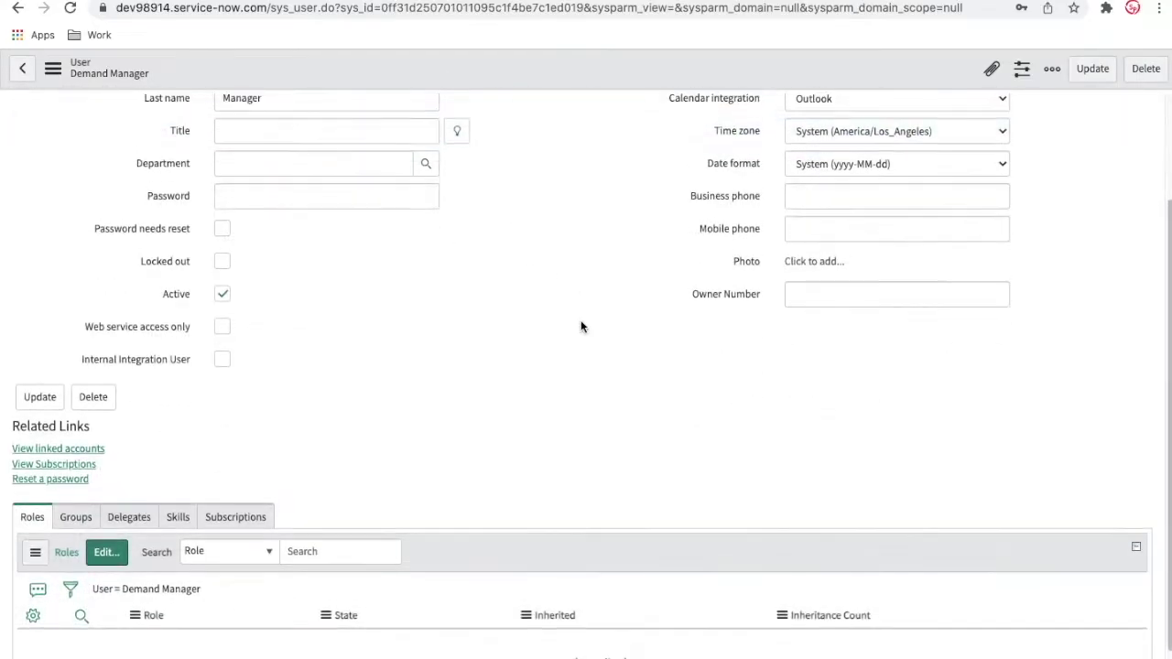
scroll(581, 320, "down", 3)
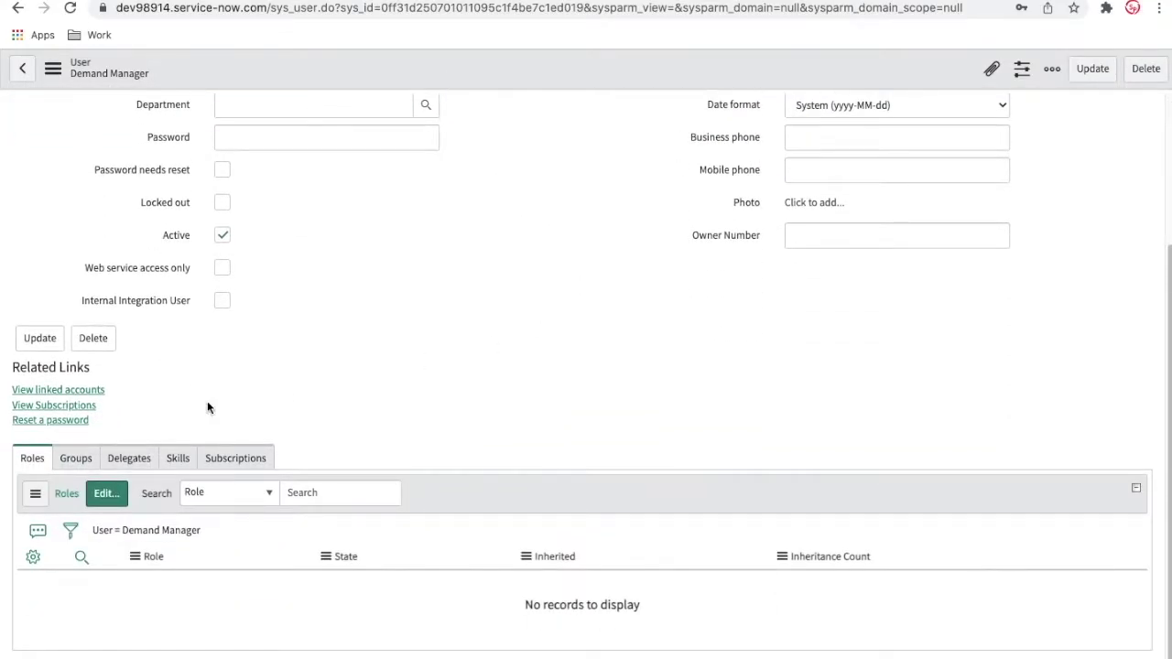
left_click(106, 496)
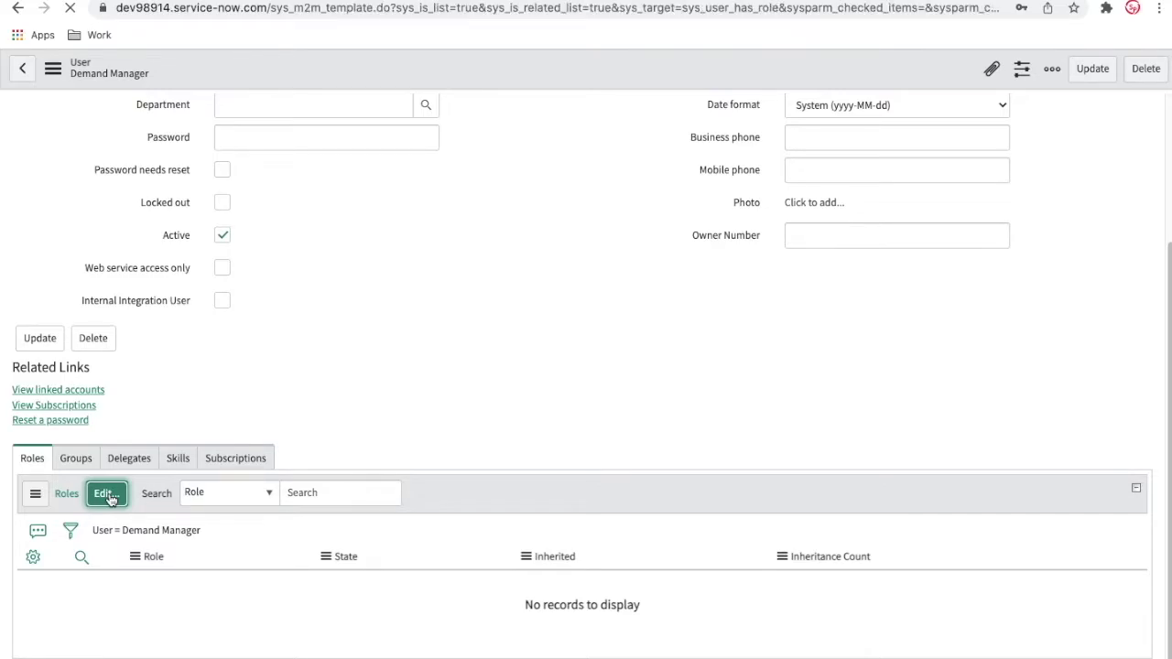
left_click(380, 227)
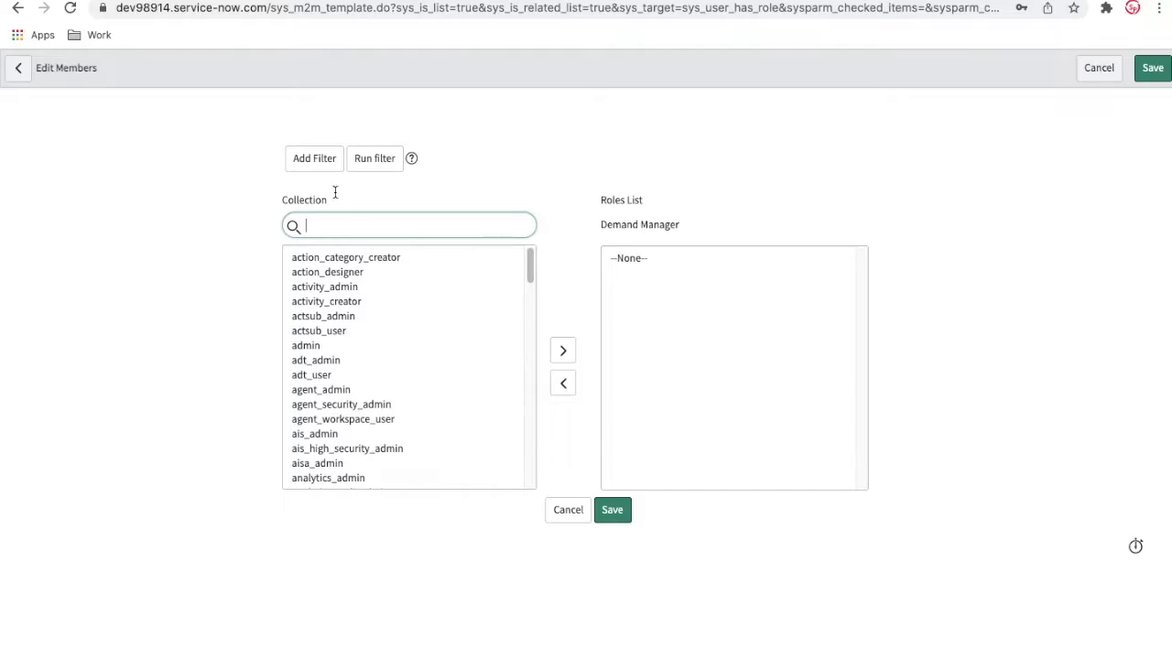
type("it_de")
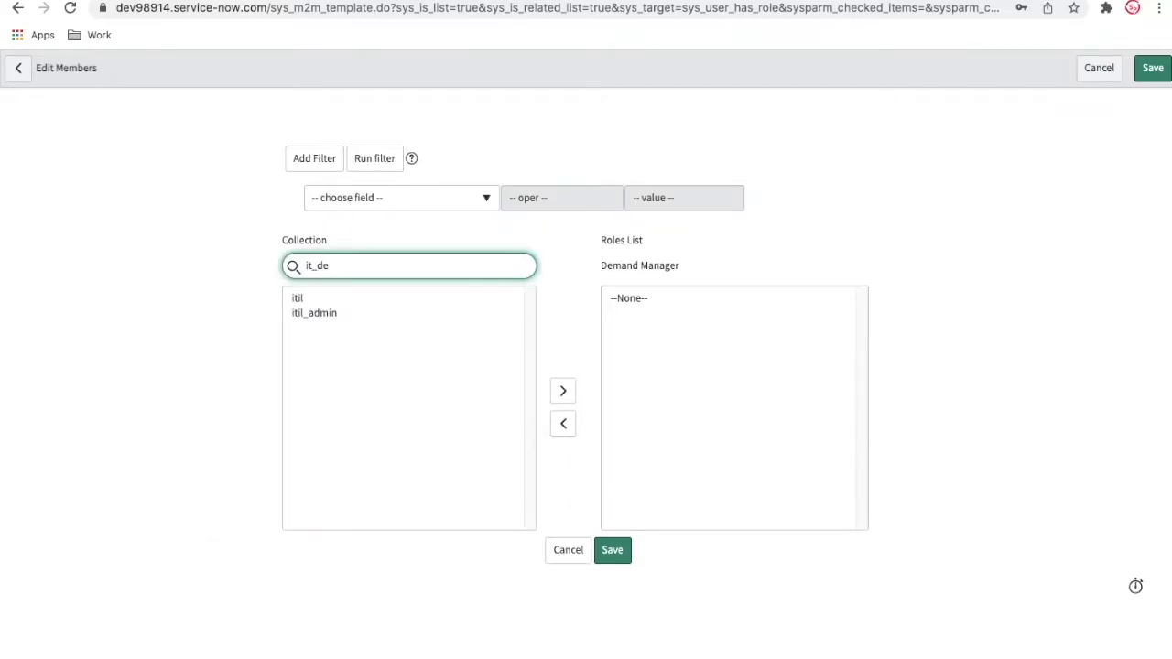
double_click(358, 299)
left_click(613, 553)
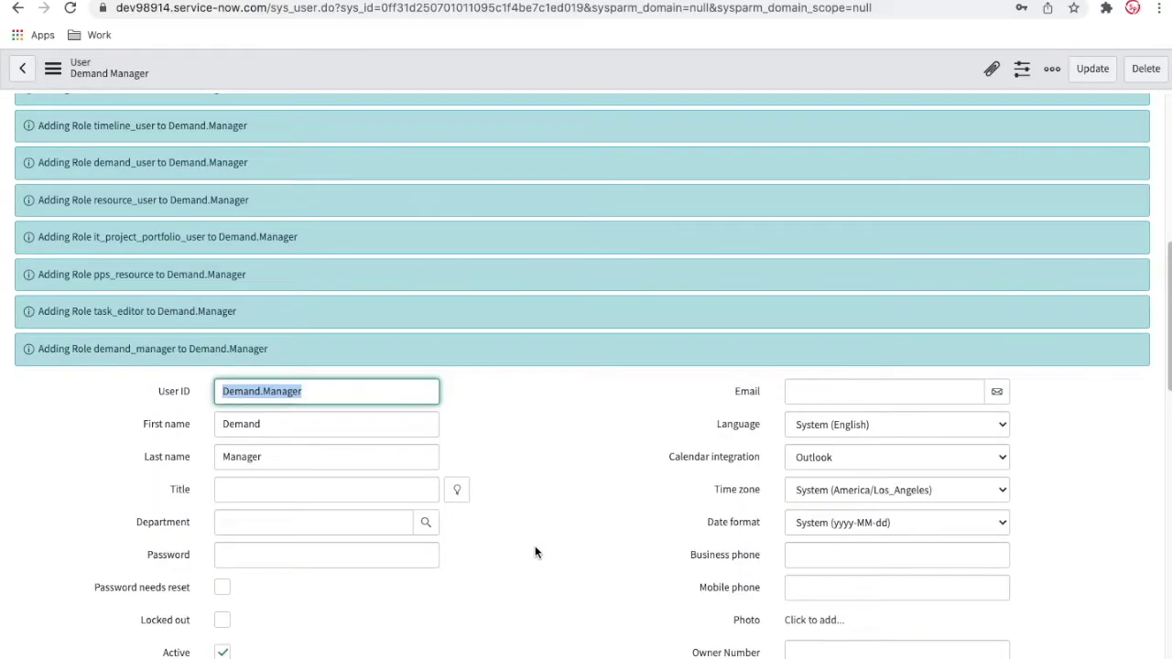
scroll(535, 552, "down", 15)
scroll(536, 552, "up", 4)
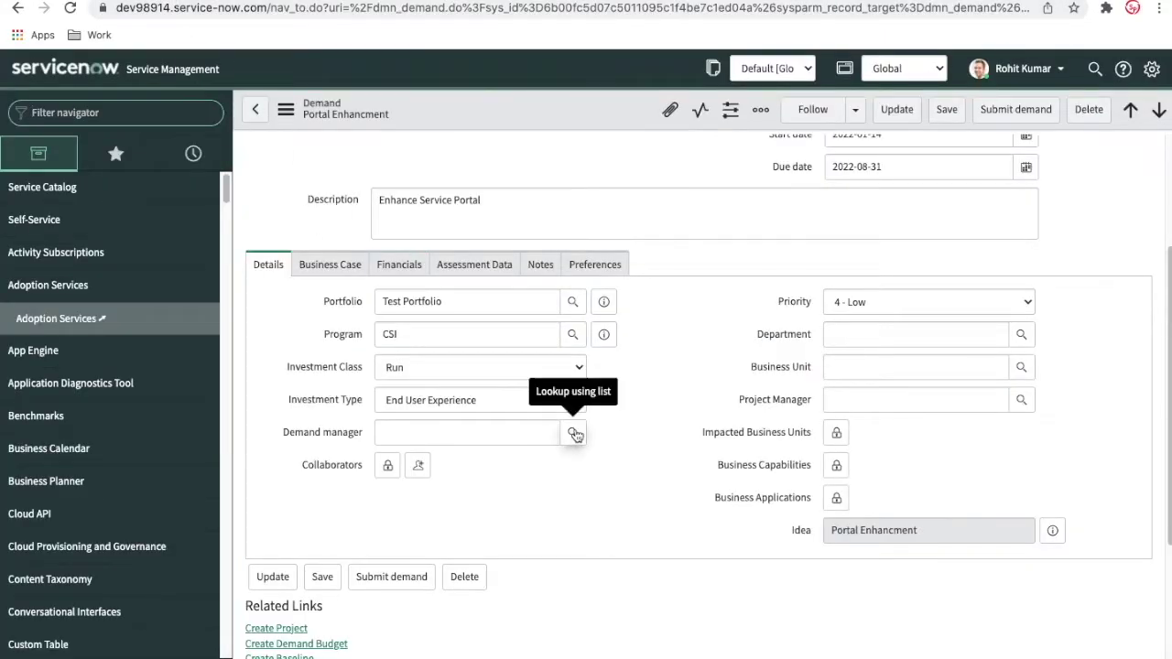
Assign the Demand Manager user as the Portal Enhancment demand's manager and leave the priority at 4 - Low
left_click(574, 433)
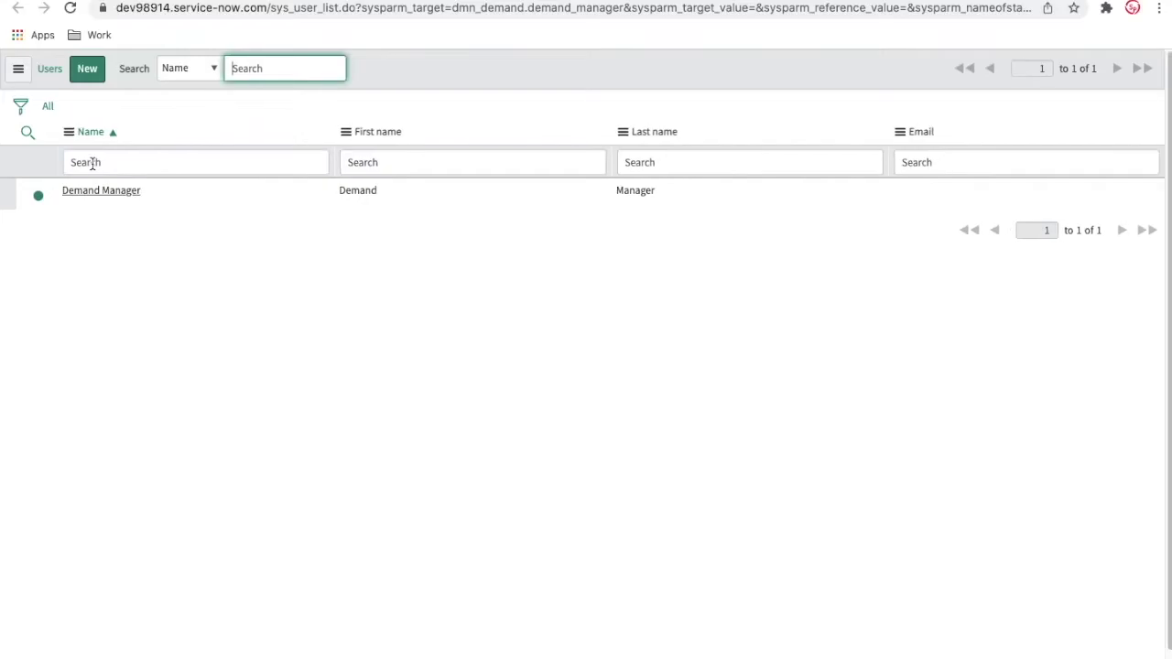
left_click(97, 191)
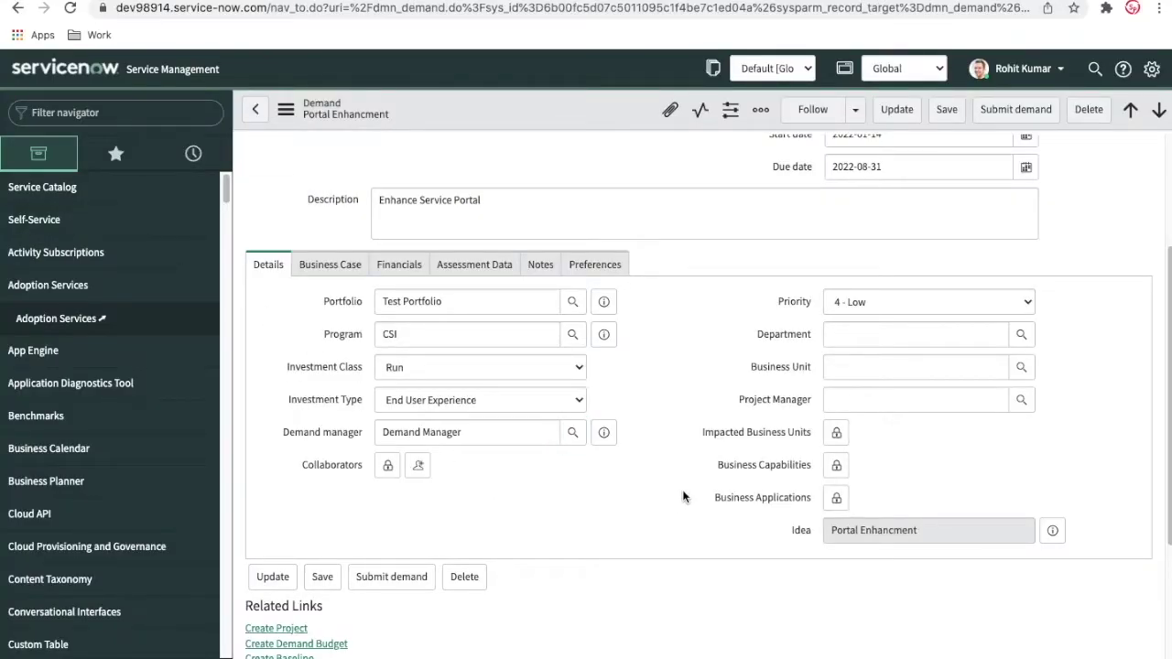
left_click(911, 309)
left_click(971, 303)
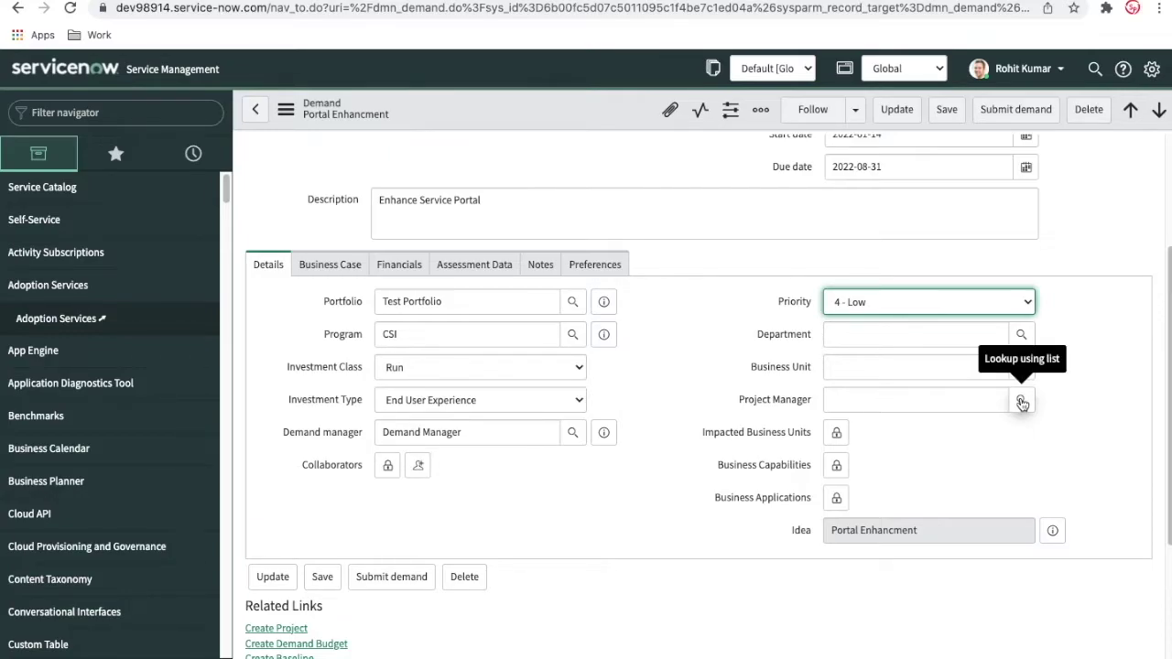
Submit the Portal Enhancment demand
scroll(839, 417, "down", 3)
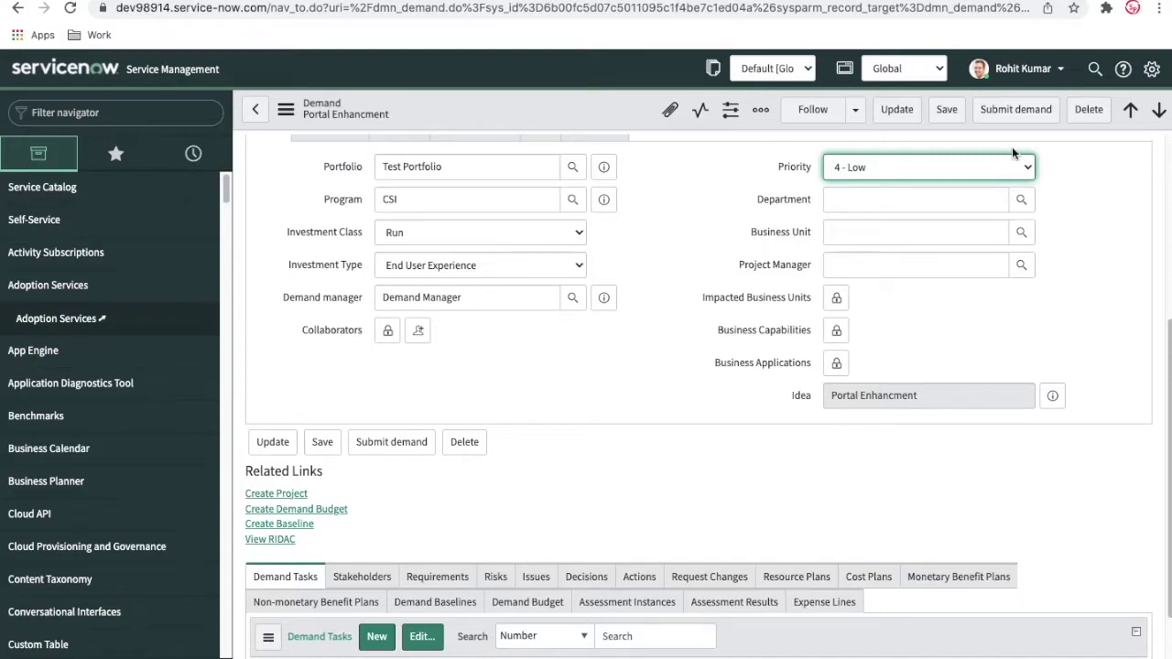
scroll(702, 270, "up", 8)
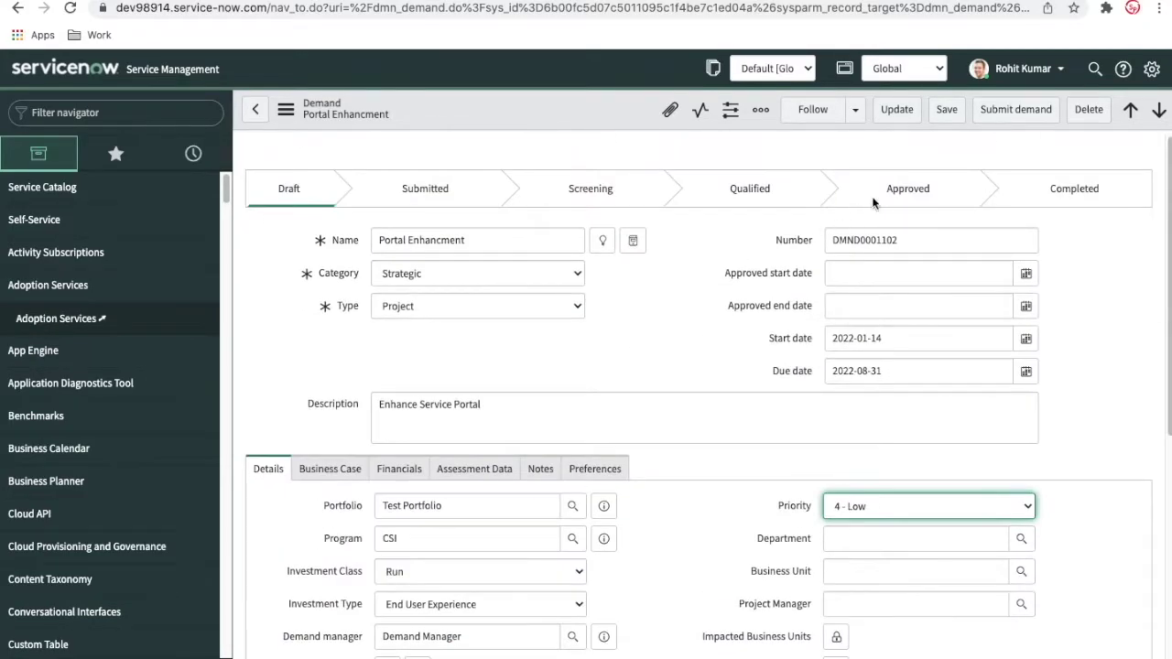
left_click(1009, 122)
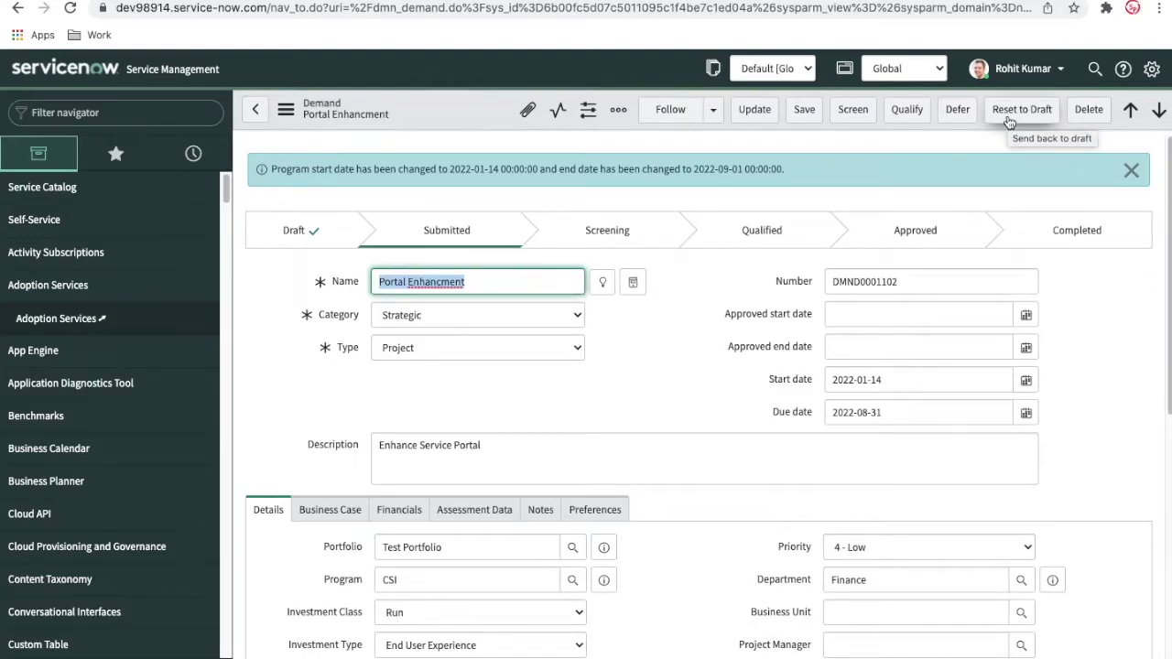
Examine the submitted demand's approved start date field, its stakeholders list and the portfolio the stakeholder belongs to
left_click(806, 314)
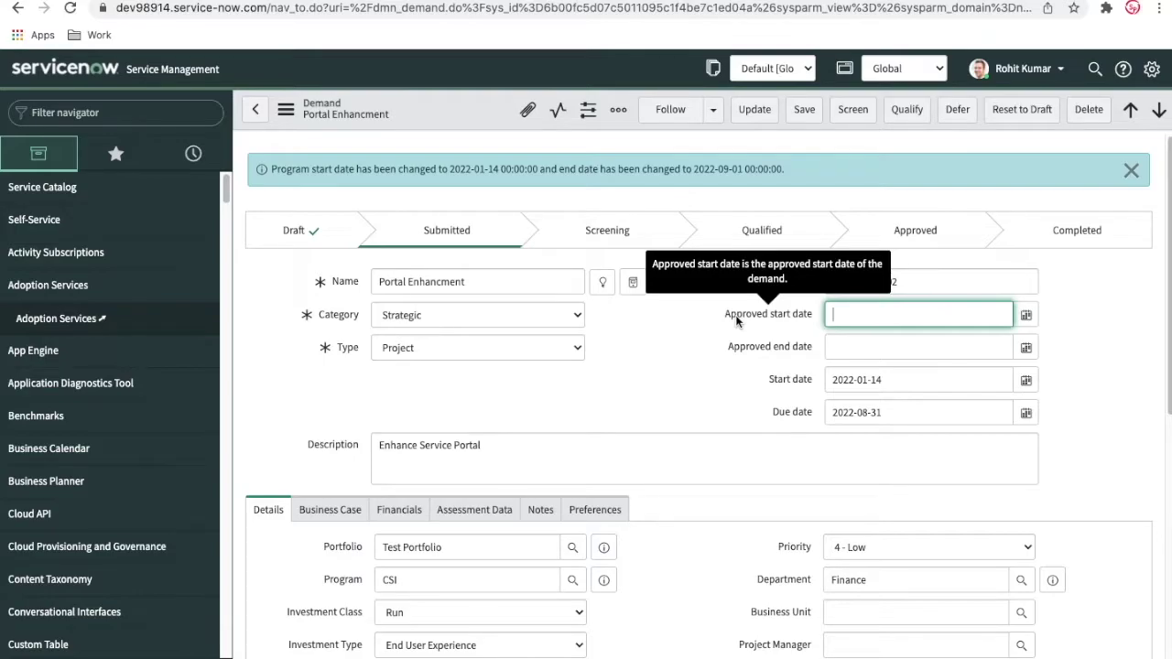
scroll(690, 367, "down", 7)
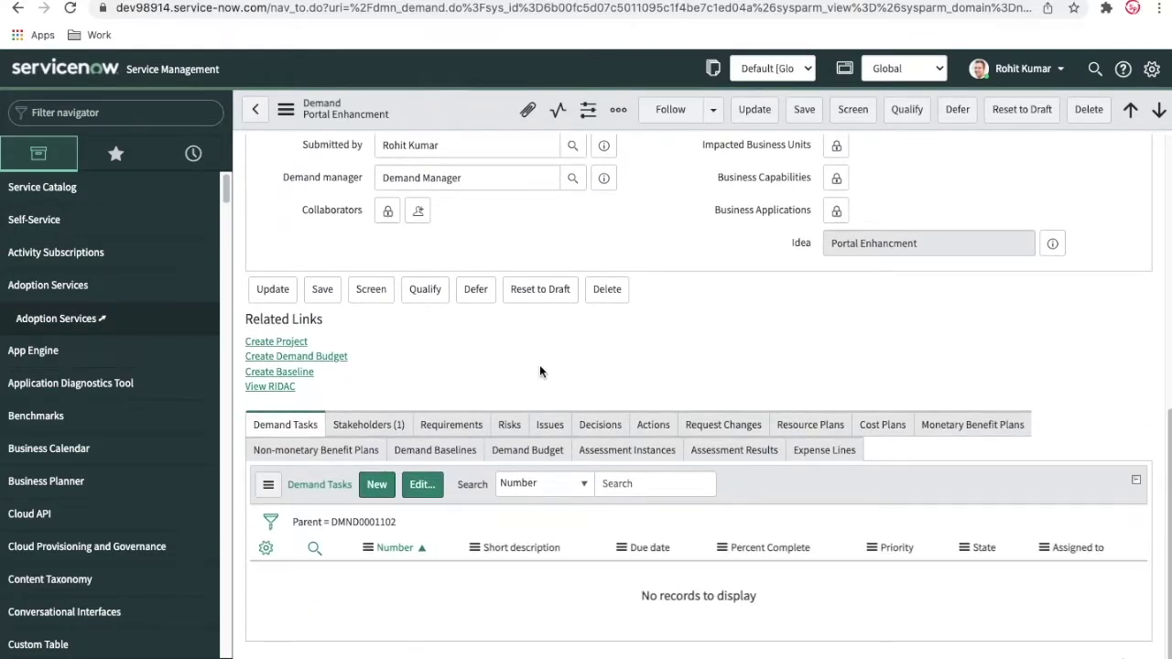
left_click(368, 426)
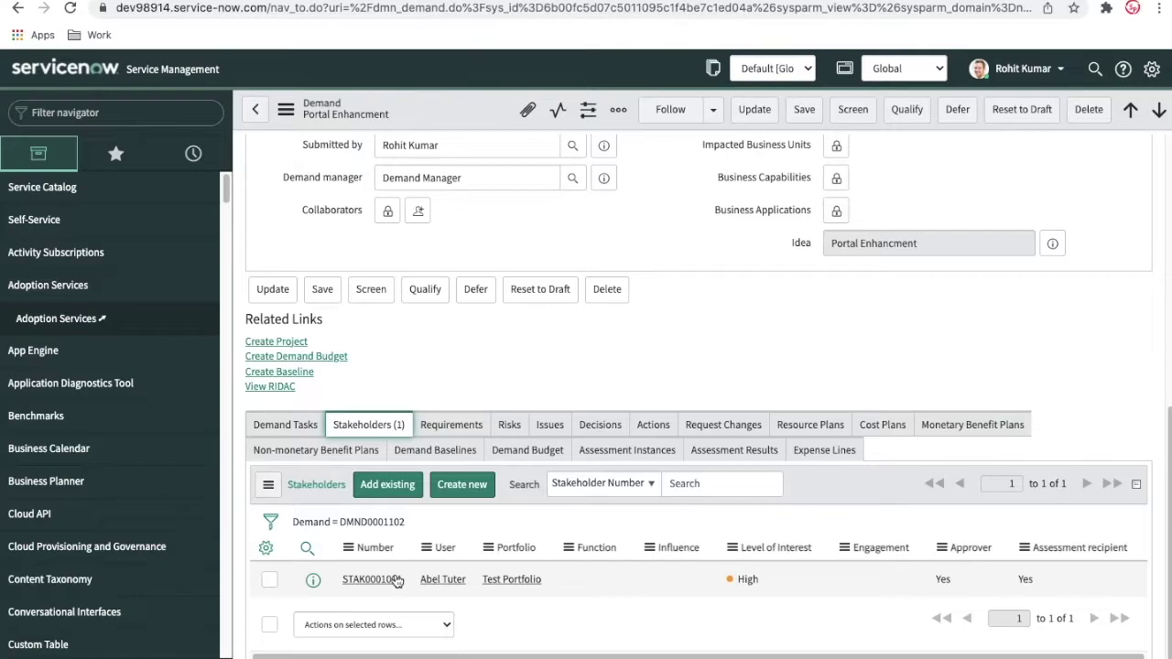
scroll(553, 474, "down", 1)
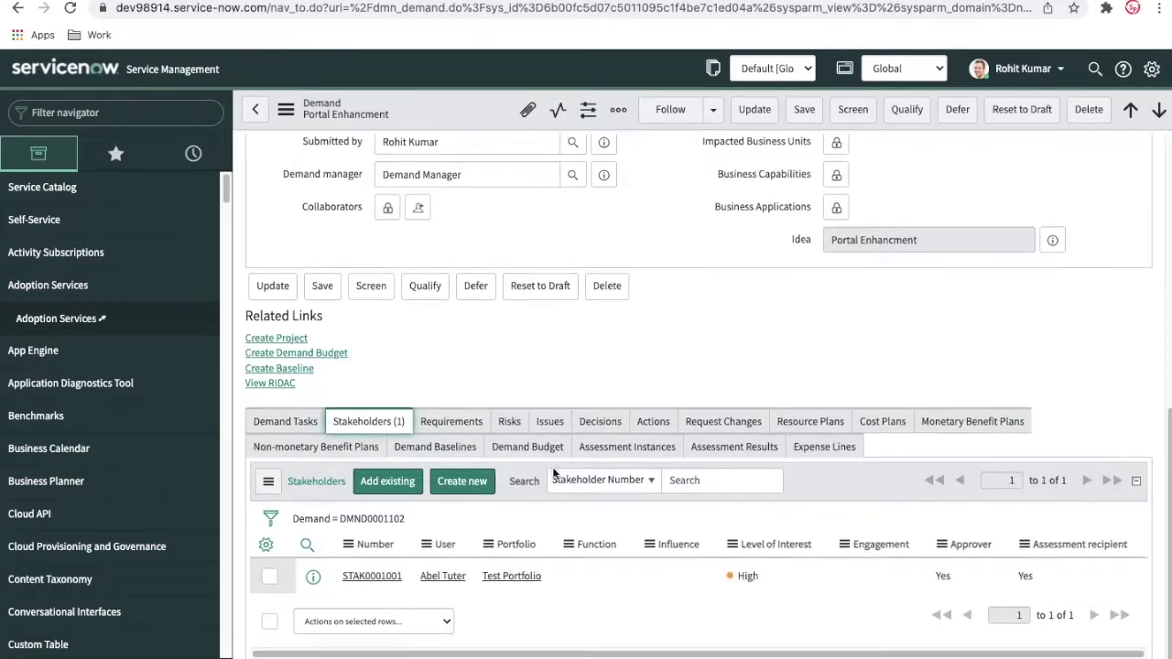
scroll(553, 473, "up", 3)
left_click_drag(450, 188, 347, 182)
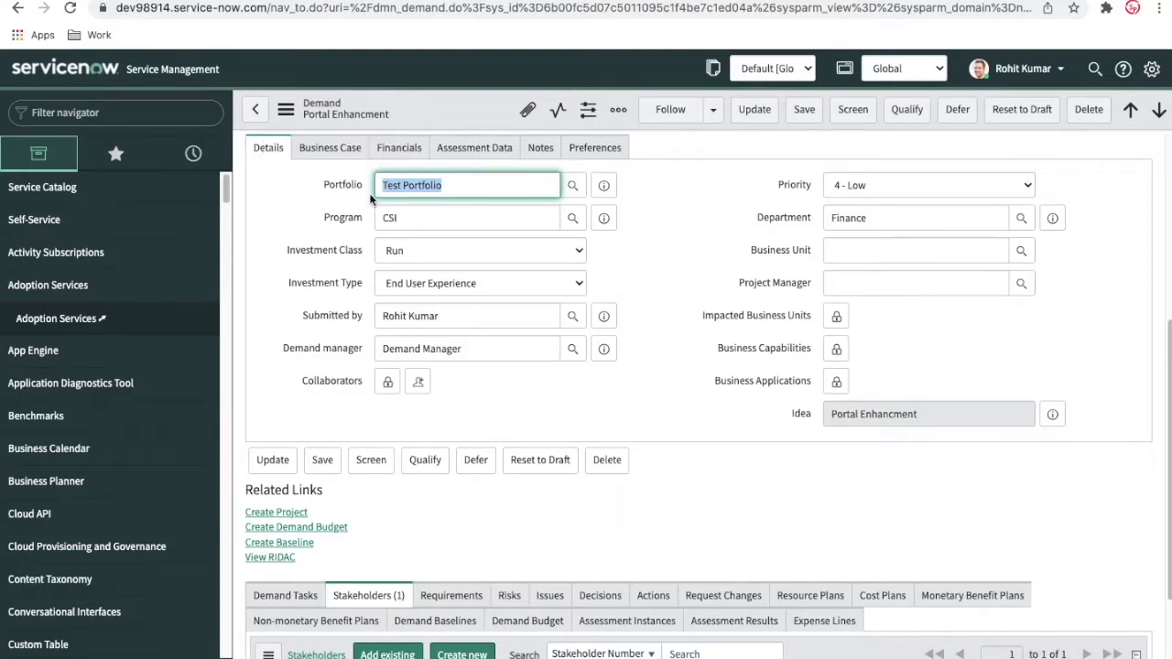
Start a new stakeholder for the Portal Enhancment demand with Abraham Lincoln as the user and a Medium level of interest
scroll(328, 261, "down", 3)
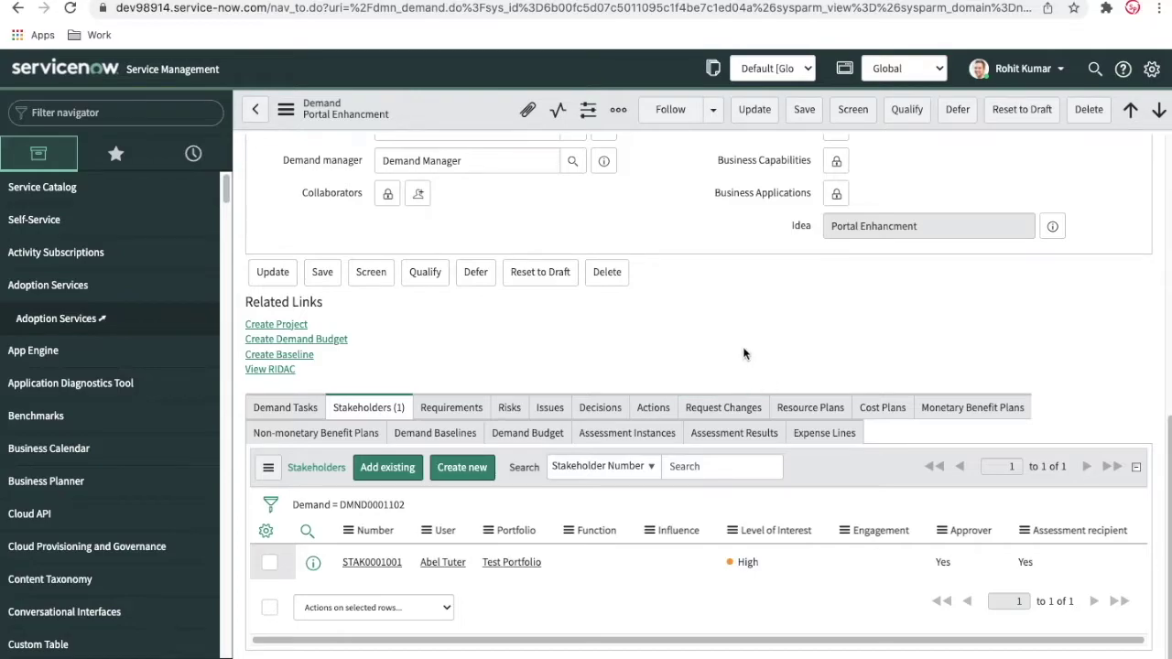
scroll(744, 353, "up", 3)
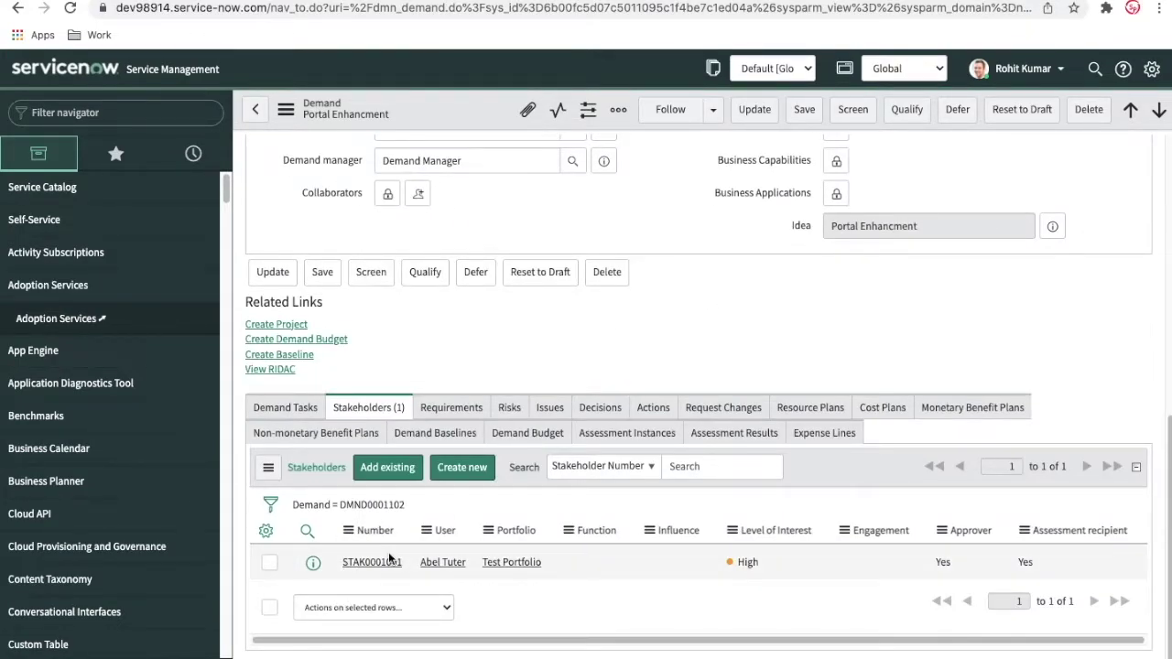
scroll(650, 220, "up", 2)
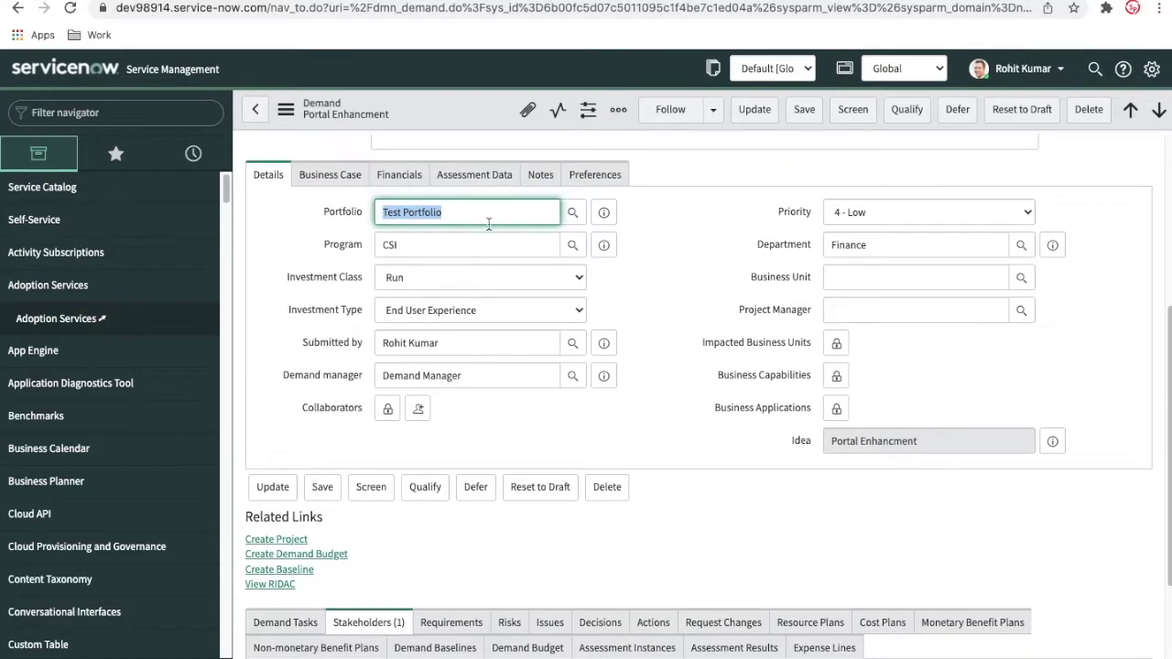
left_click(489, 223)
scroll(707, 374, "down", 2)
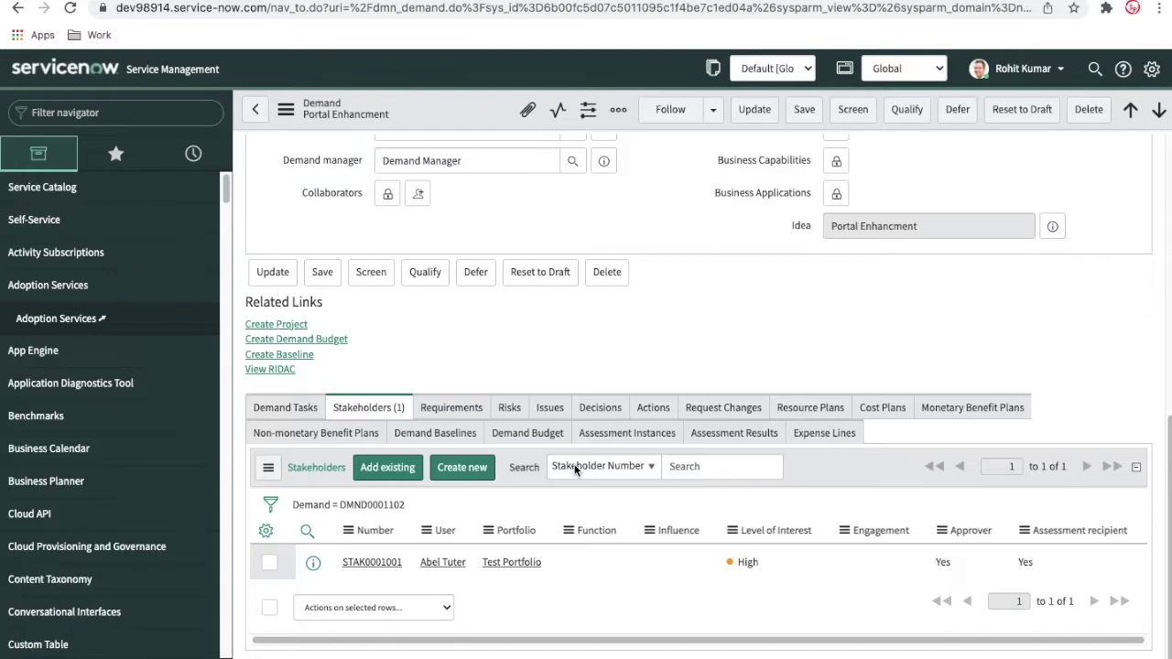
left_click(463, 470)
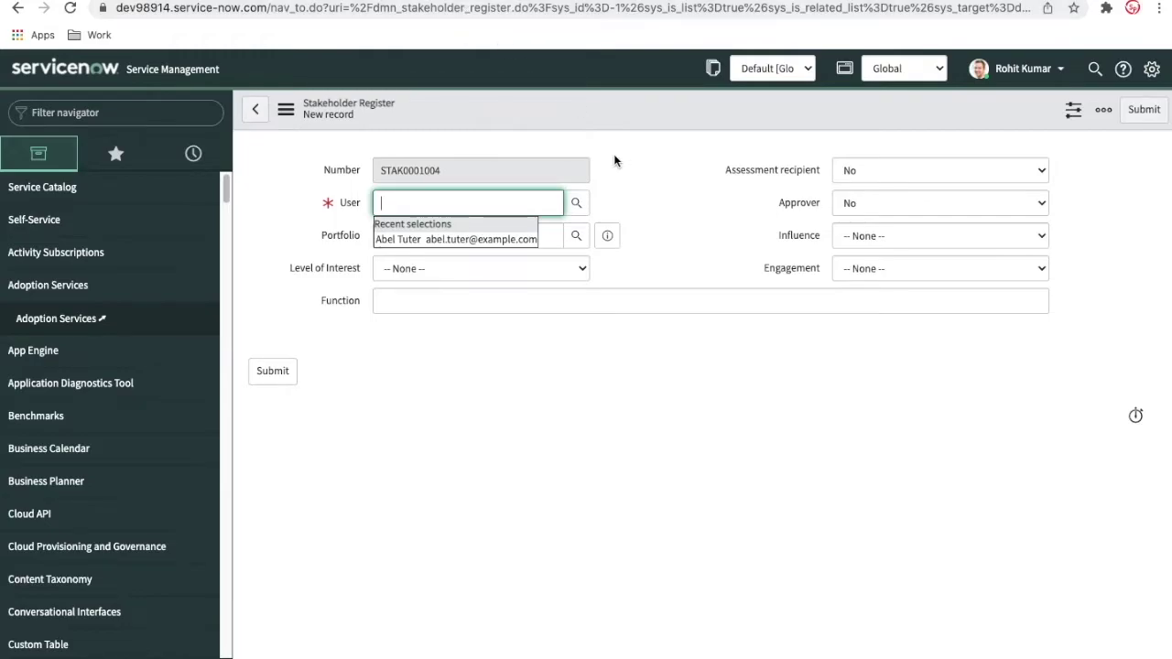
left_click(576, 203)
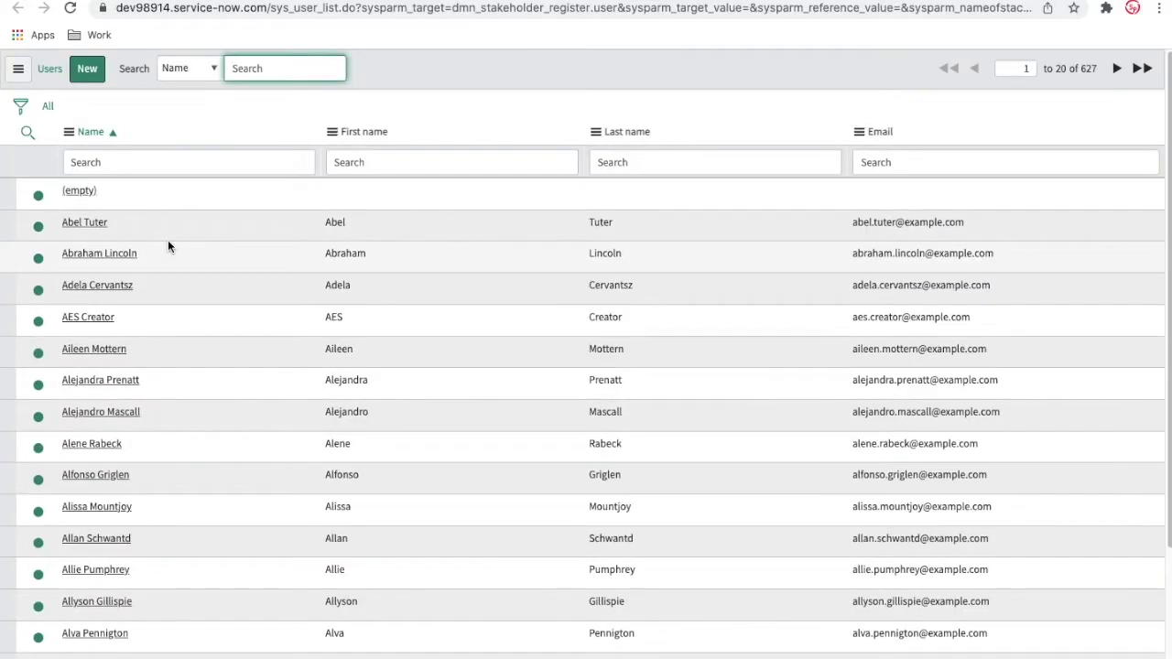
left_click(119, 254)
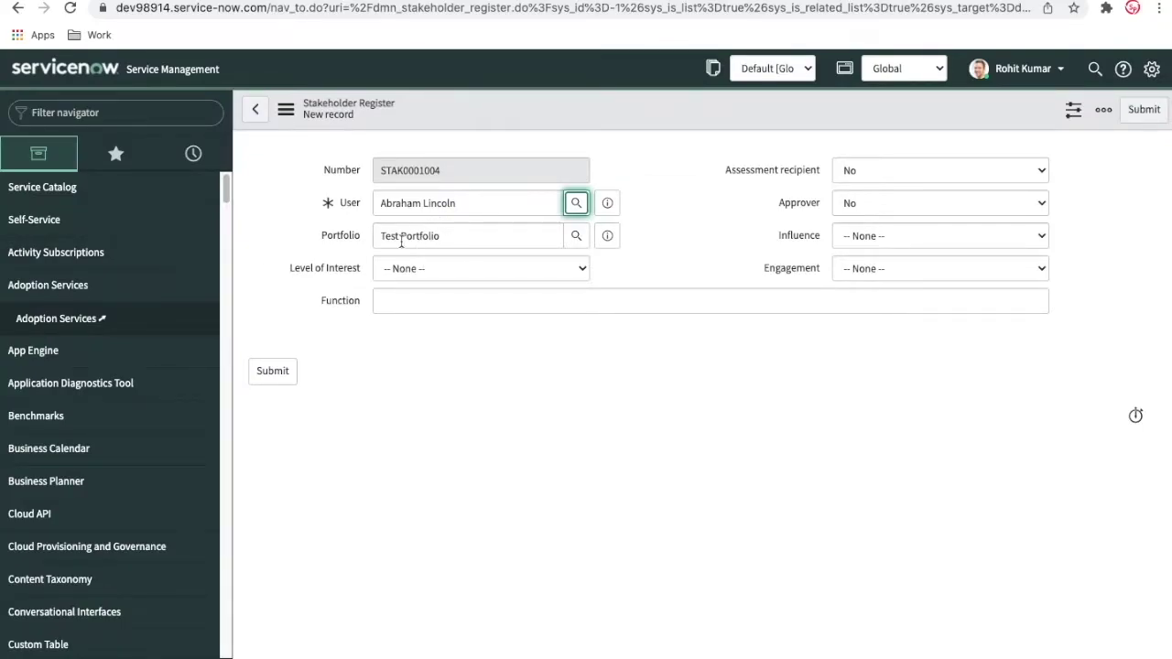
left_click(438, 269)
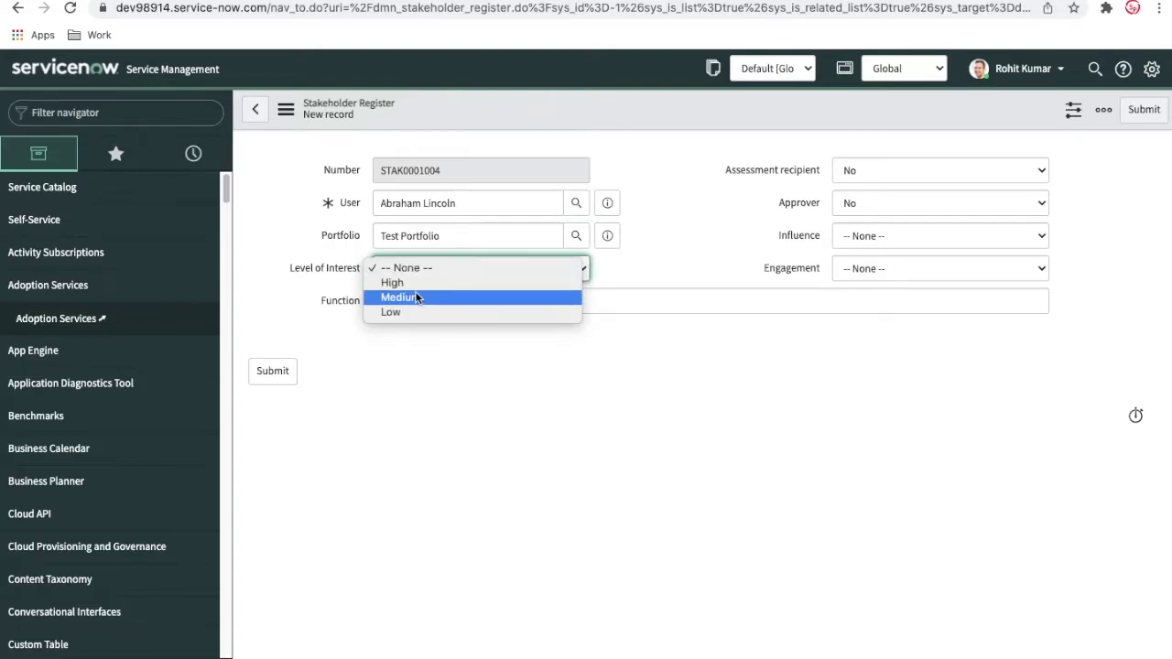
left_click(415, 297)
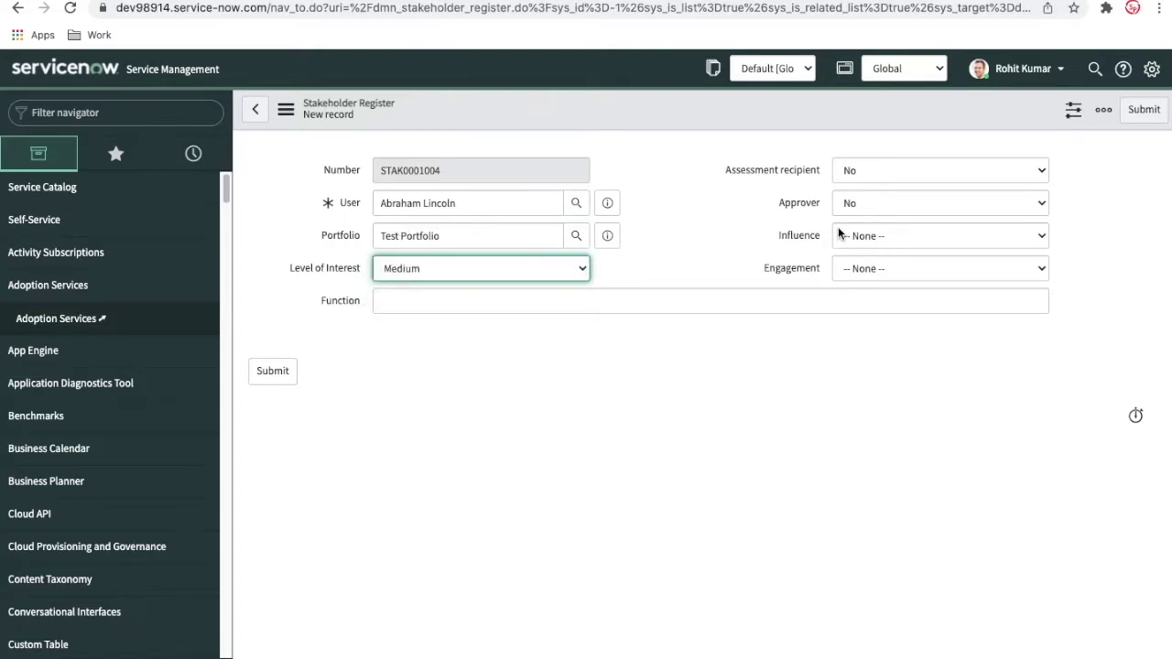
Make the new stakeholder an assessment recipient and approver with Medium influence and Resistant engagement, and submit the record
left_click(882, 170)
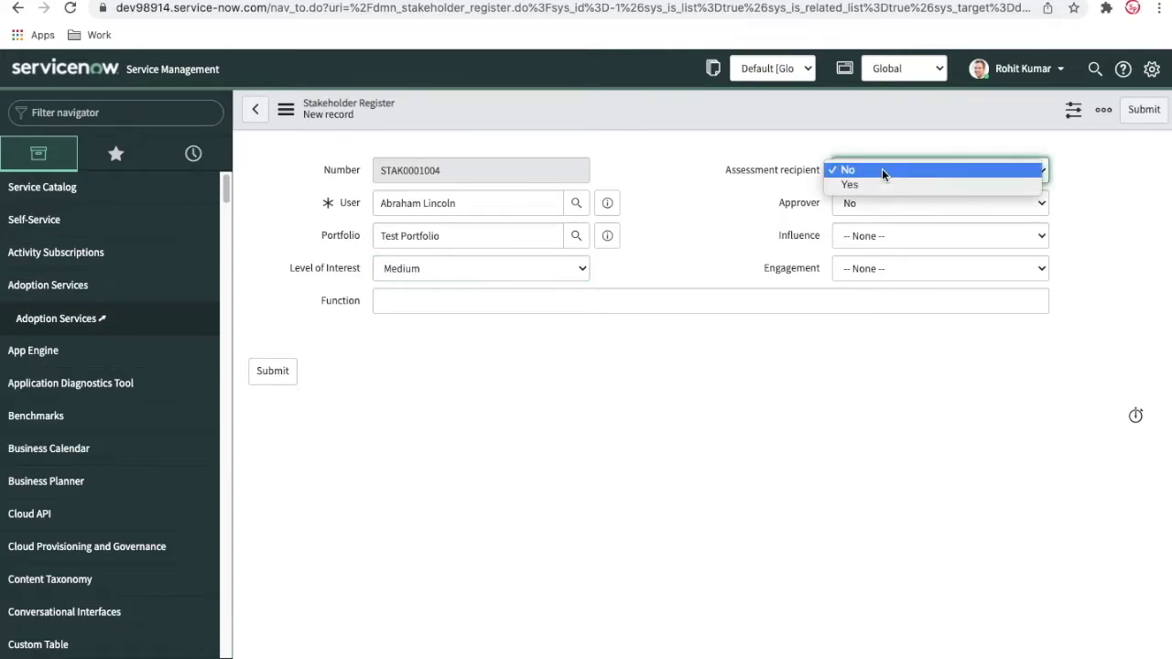
left_click(869, 183)
left_click(860, 200)
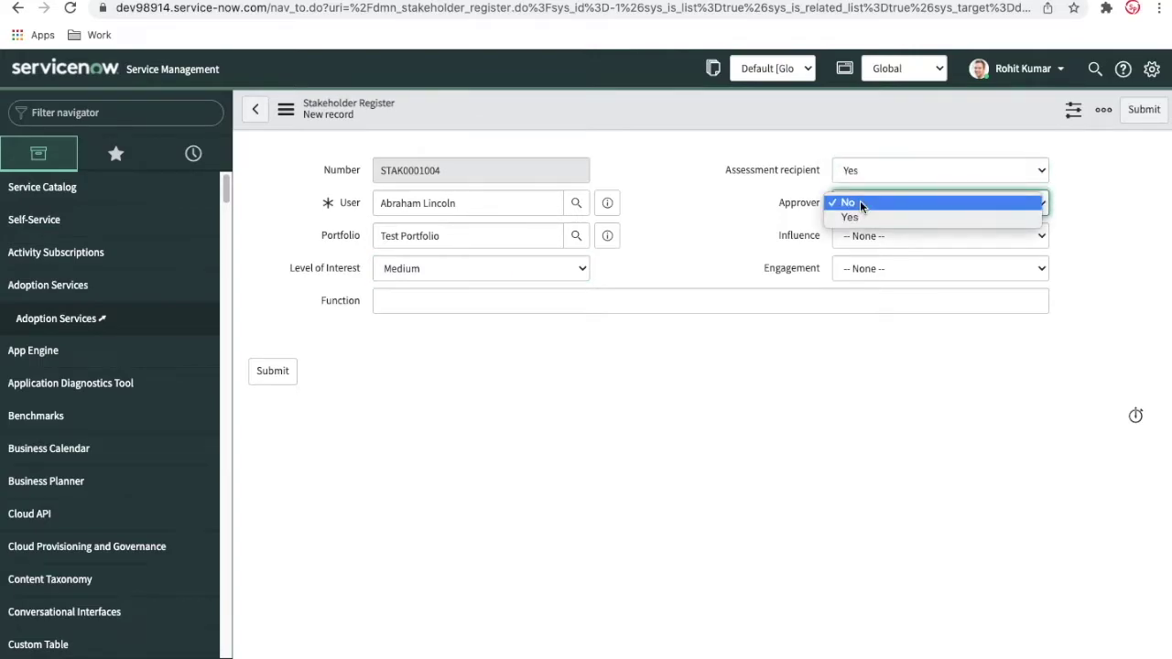
left_click(859, 217)
left_click(868, 237)
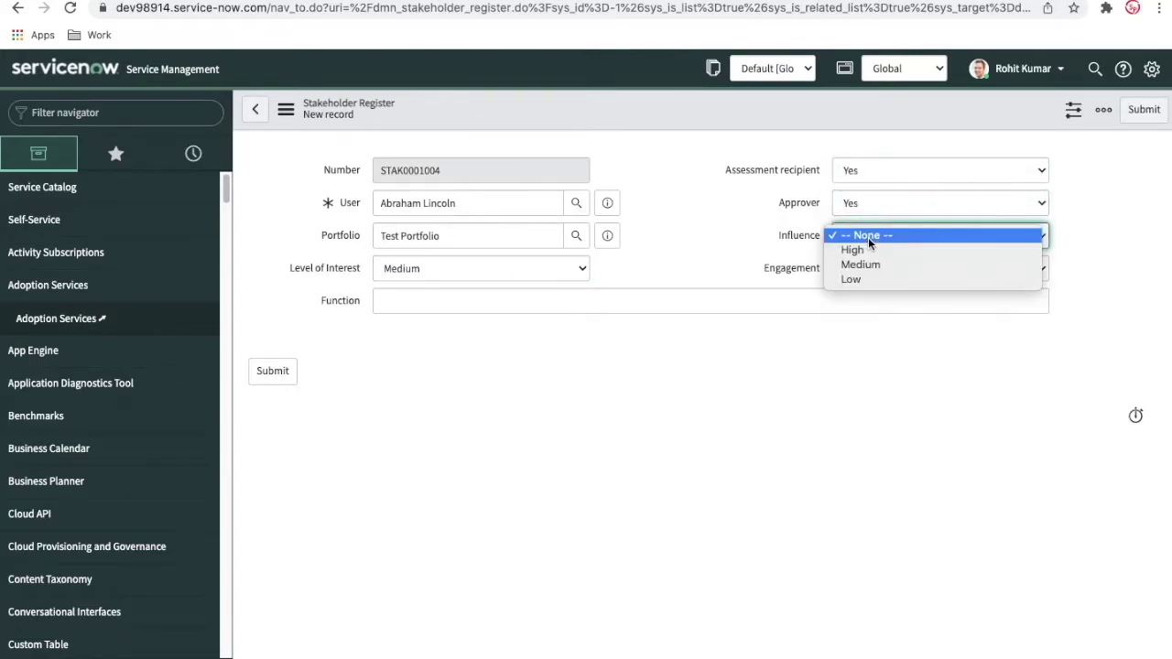
left_click(861, 259)
left_click(861, 270)
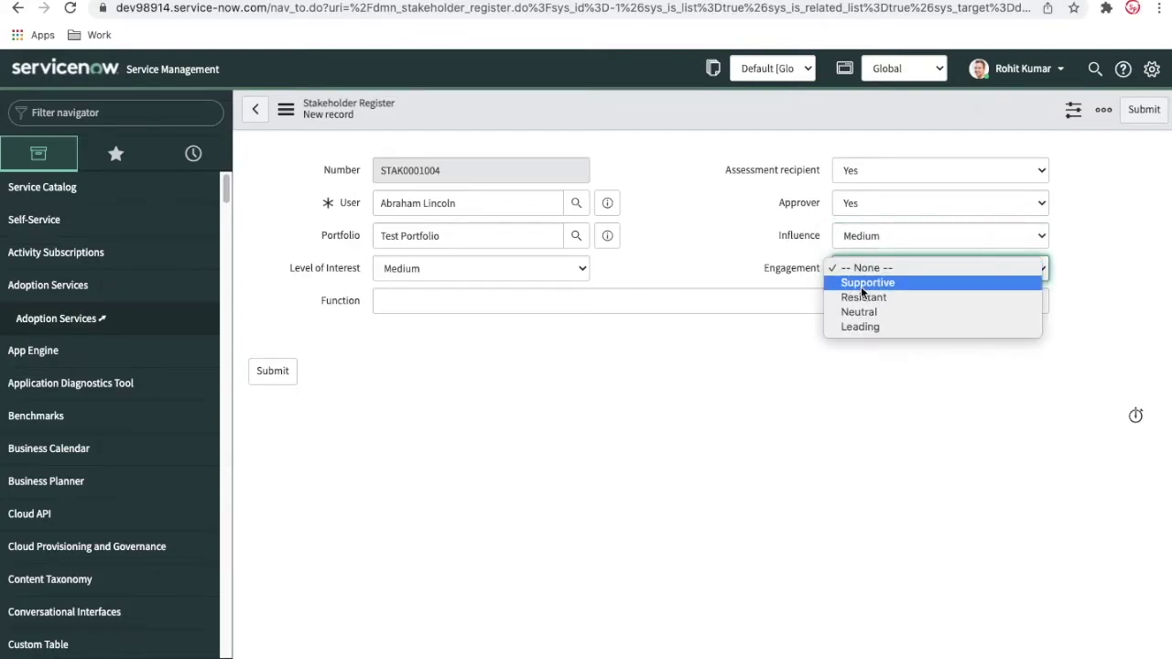
left_click(861, 298)
left_click(1126, 110)
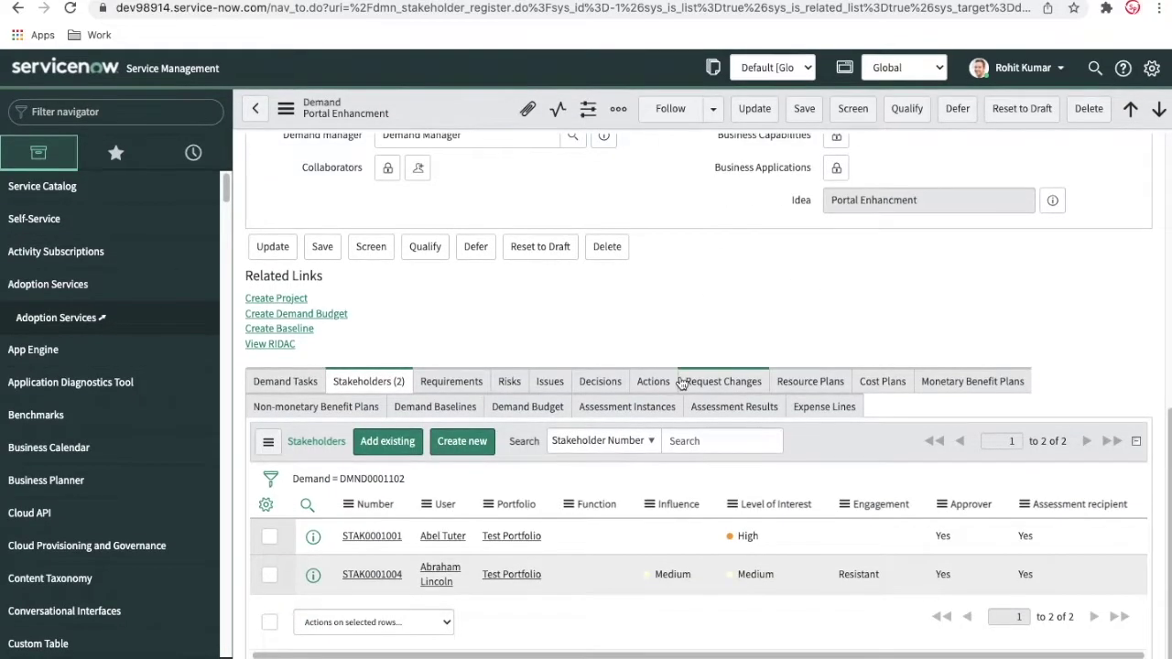
Add Agile Financial Management as a strategy in the Portal Enhancment demand's business case
scroll(680, 377, "up", 2)
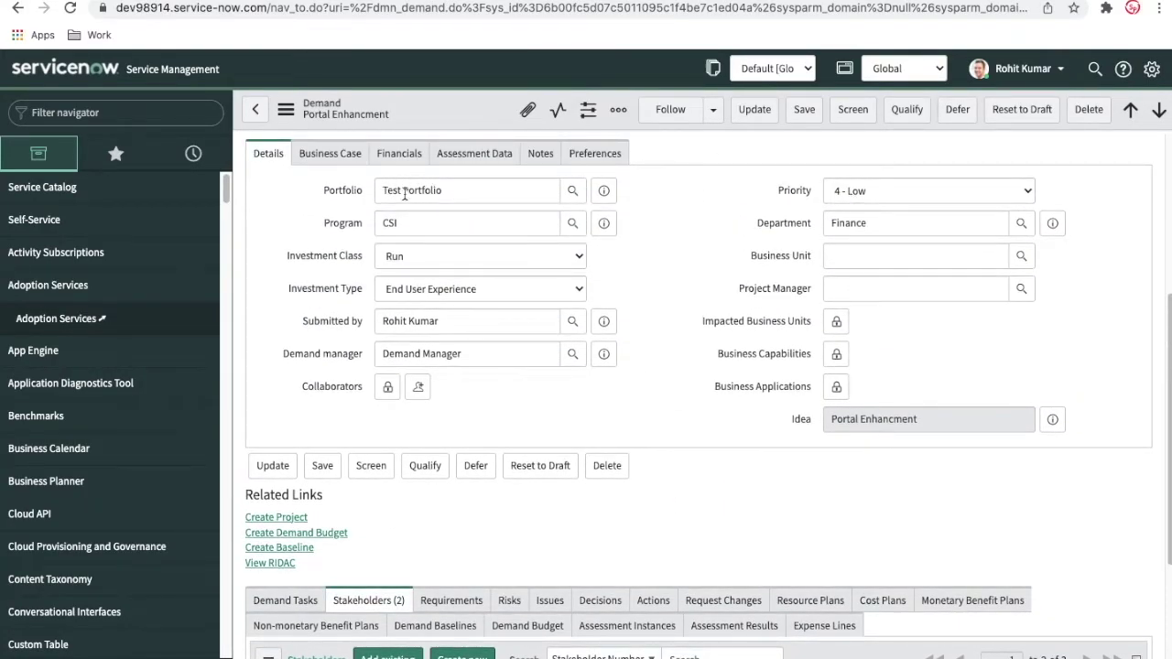
scroll(720, 413, "down", 2)
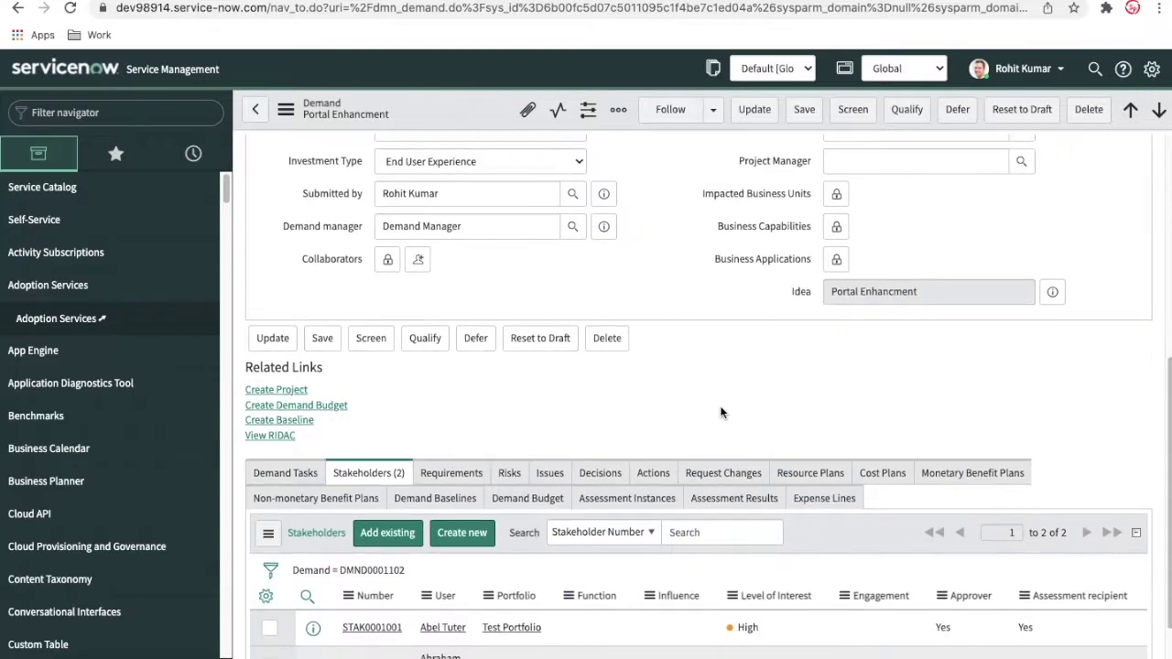
scroll(394, 550, "down", 1)
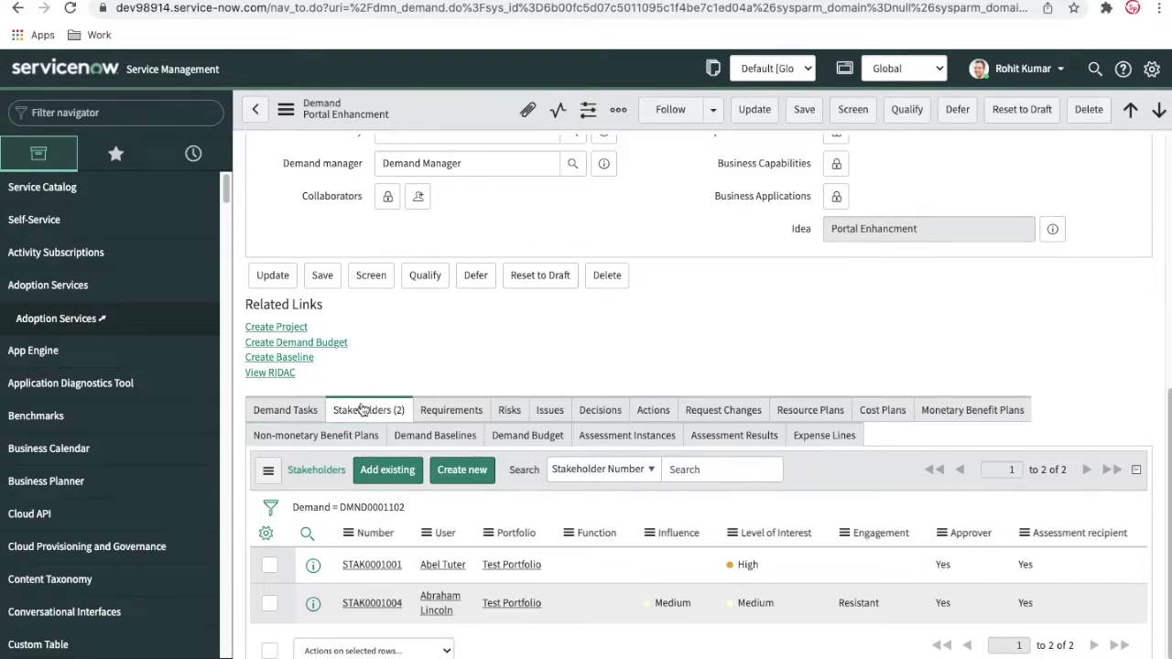
scroll(454, 346, "up", 1)
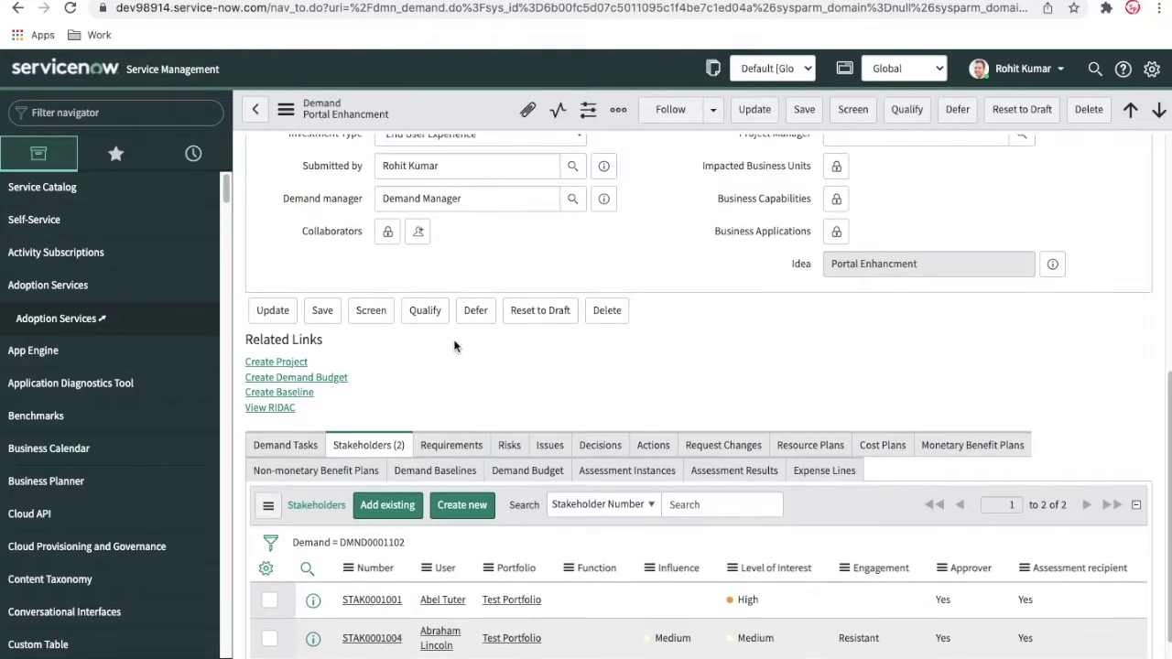
scroll(706, 291, "up", 3)
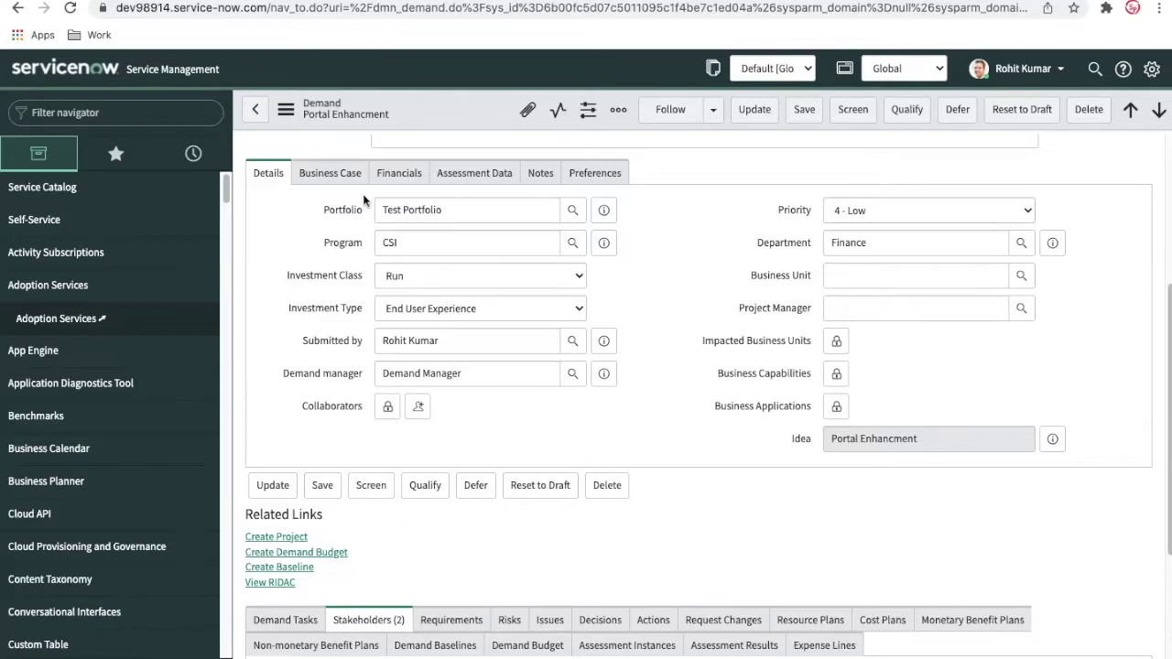
left_click(337, 178)
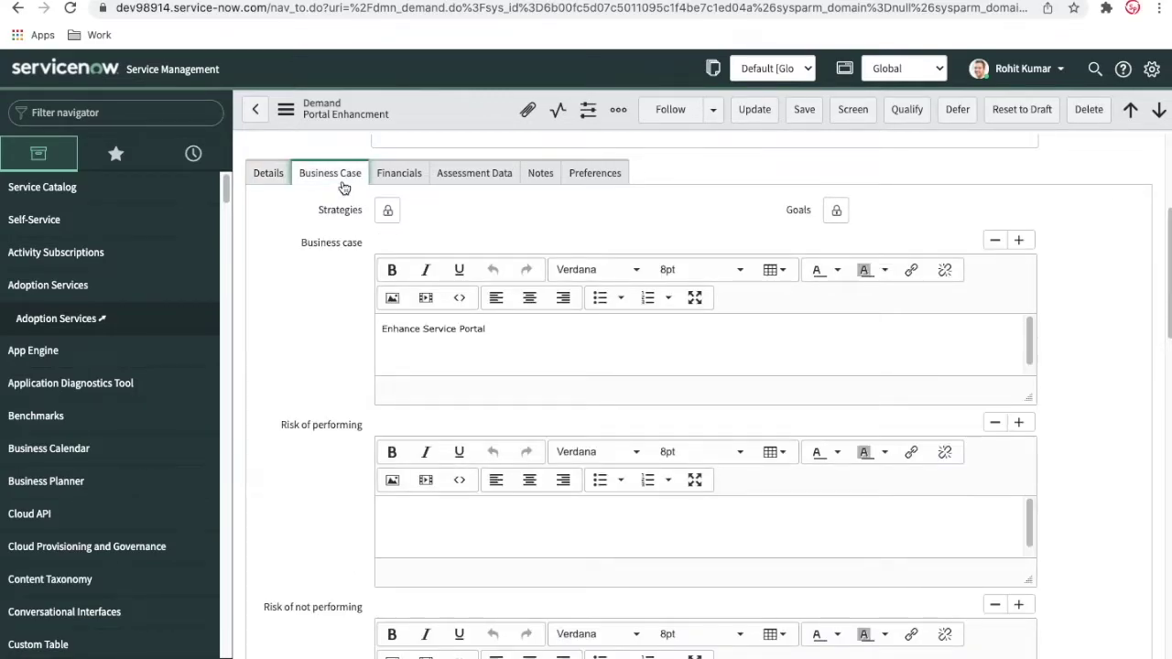
left_click(386, 212)
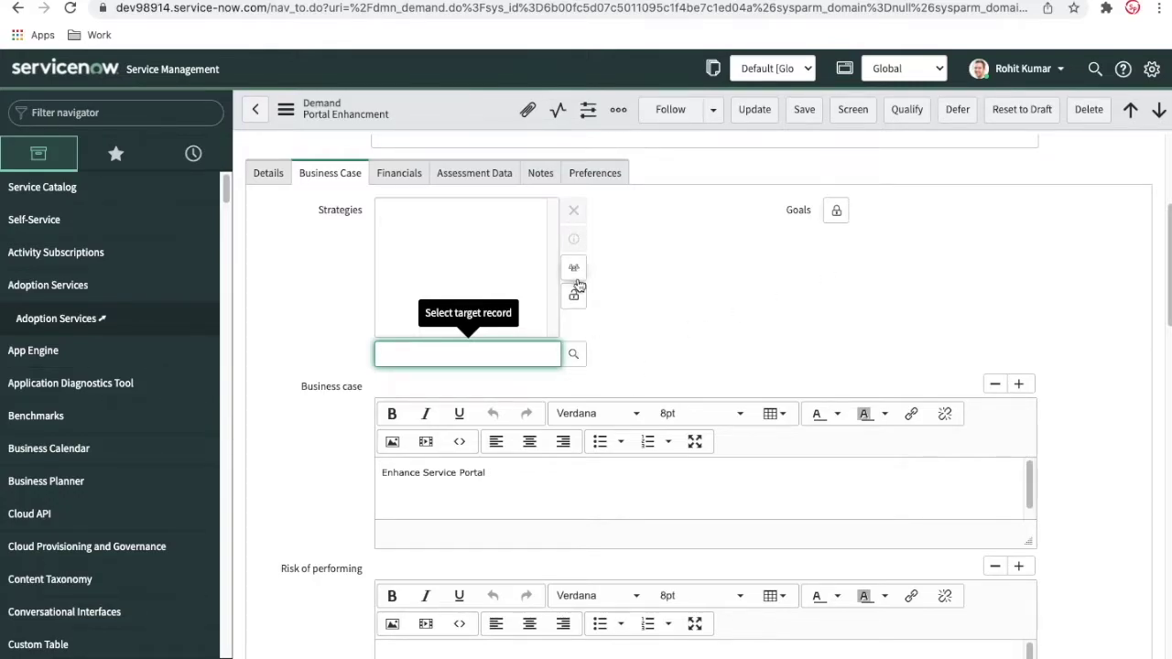
left_click(574, 357)
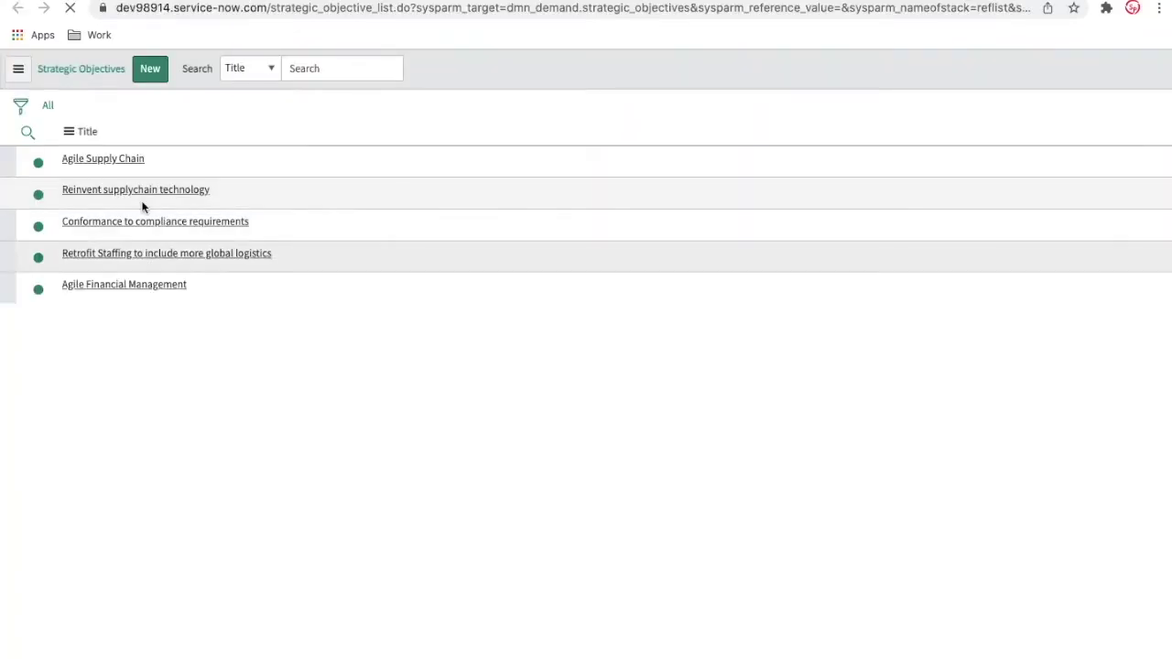
left_click(137, 318)
Look up the goals available for the demand and examine the business case, risk and enabler fields
left_click(833, 220)
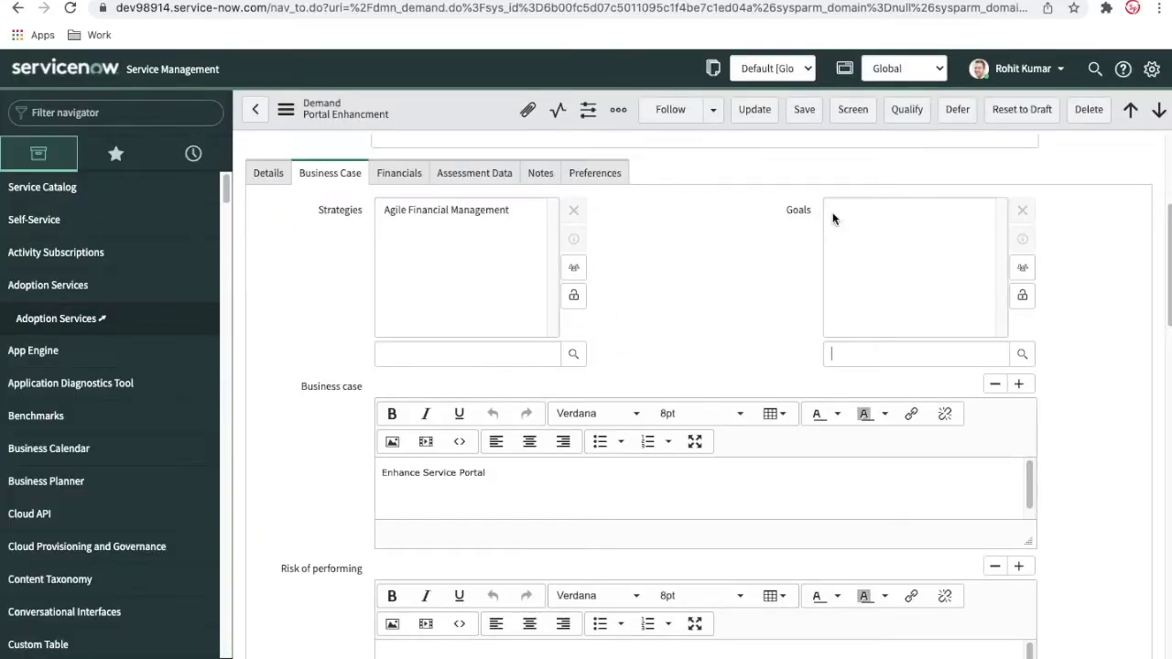
left_click(1020, 355)
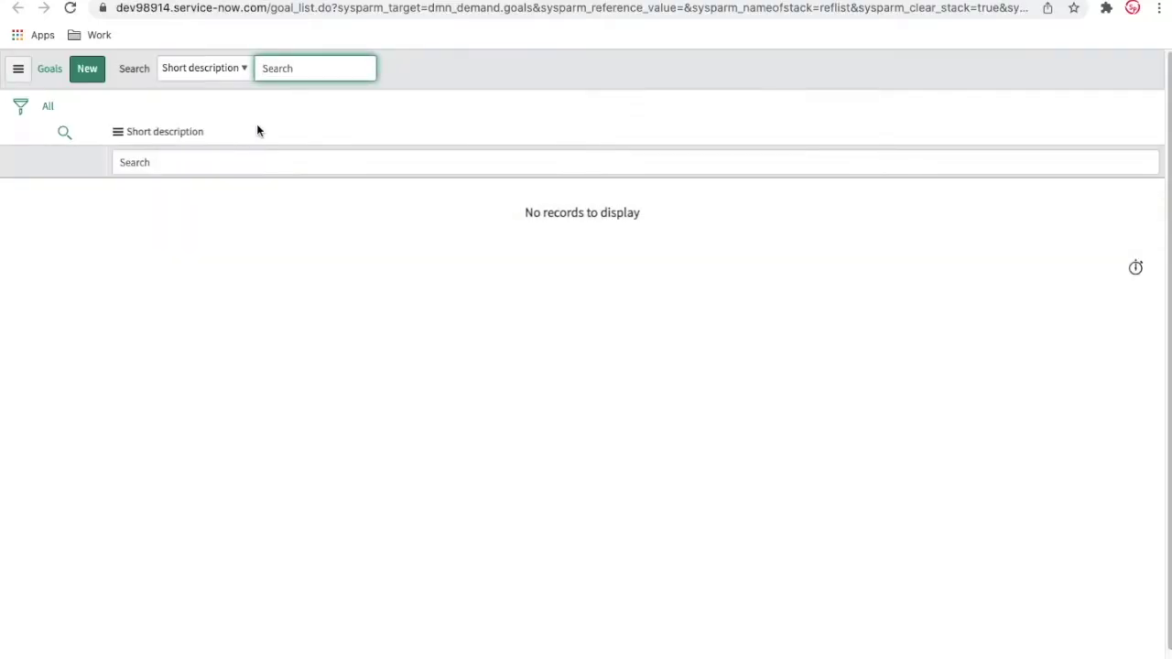
key("super+w")
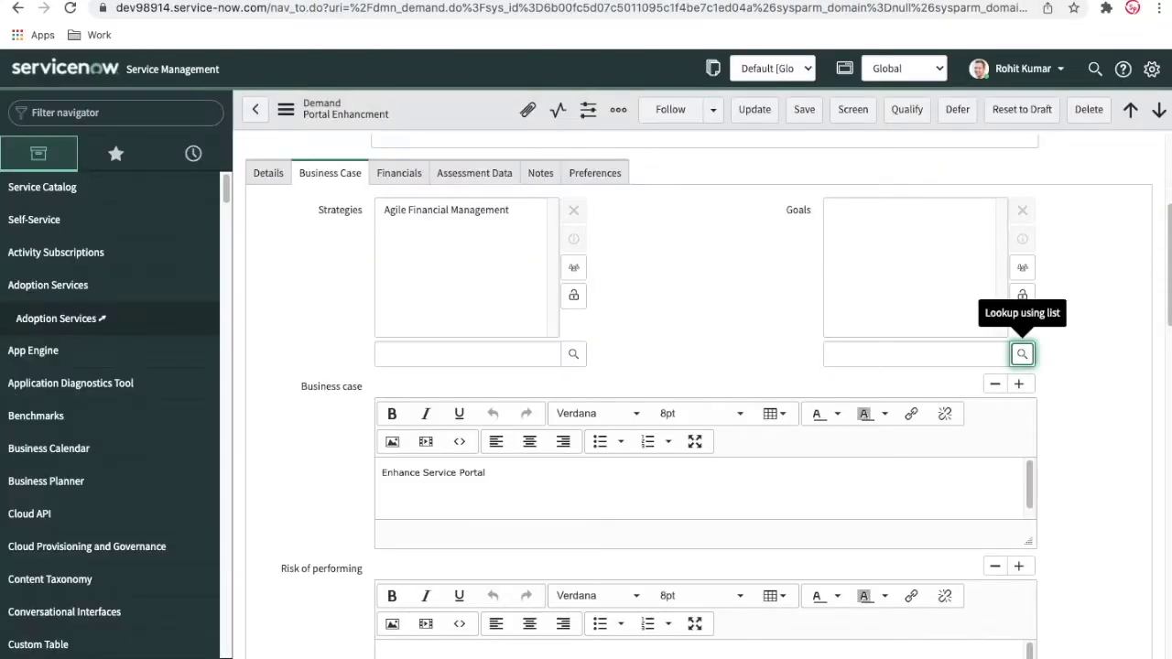
left_click(693, 258)
scroll(692, 254, "down", 4)
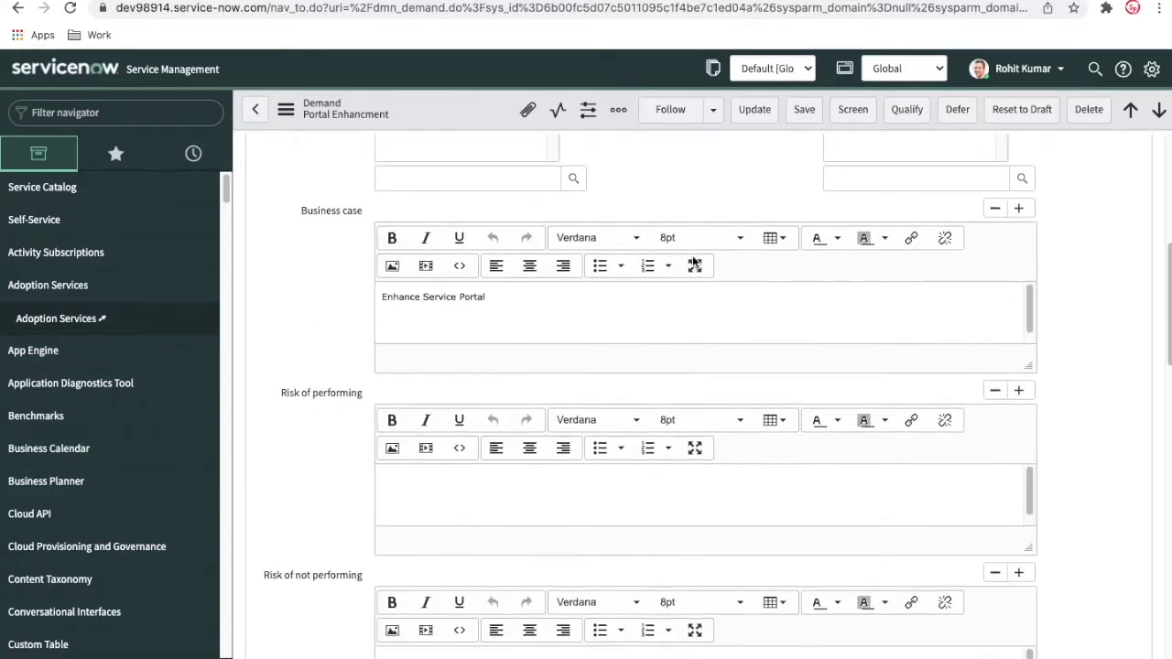
scroll(512, 517, "down", 8)
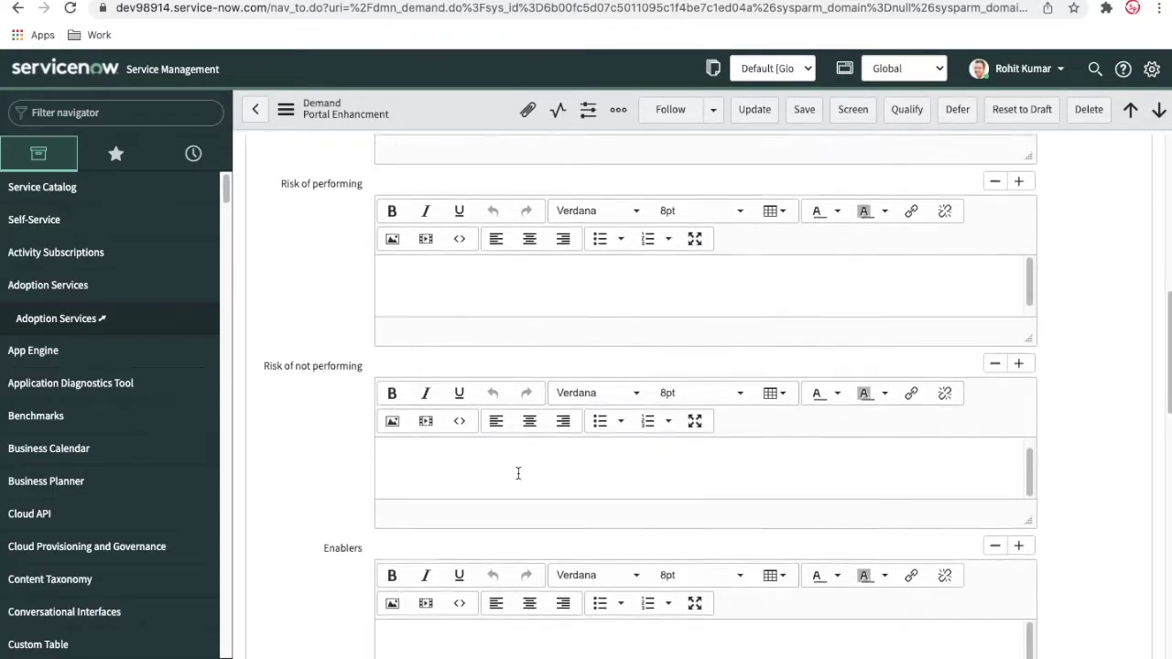
scroll(517, 477, "down", 6)
scroll(518, 471, "up", 10)
scroll(518, 472, "up", 6)
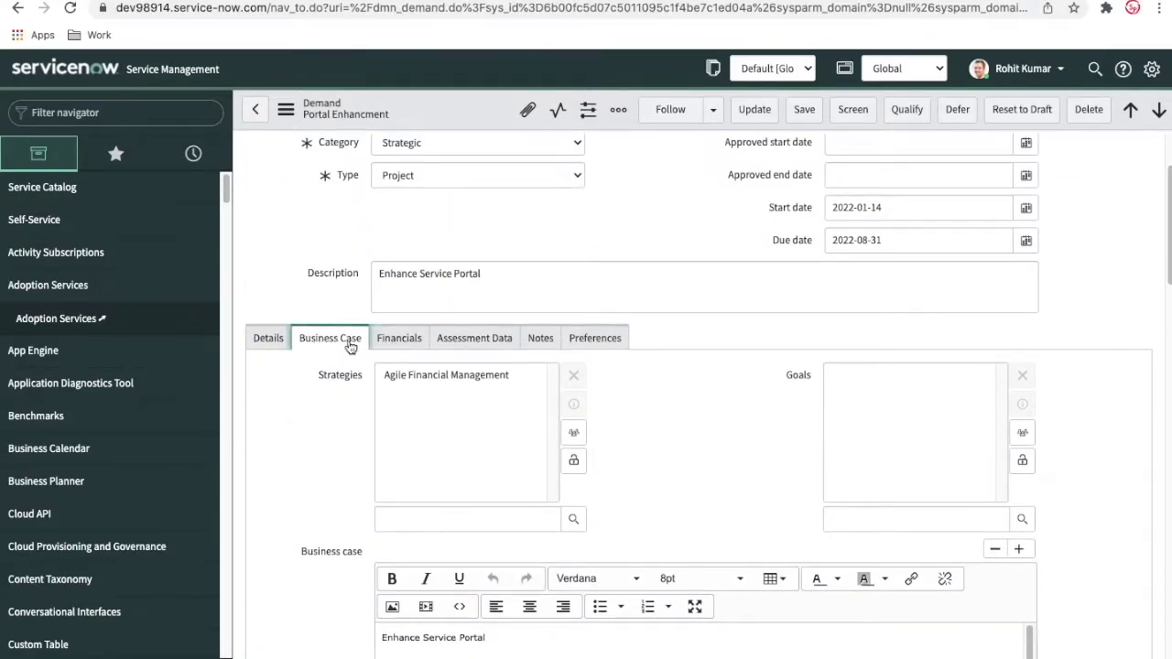
Examine the demand's financial fields, including capital expense, operating expense, total planned cost and financial benefit
left_click(389, 341)
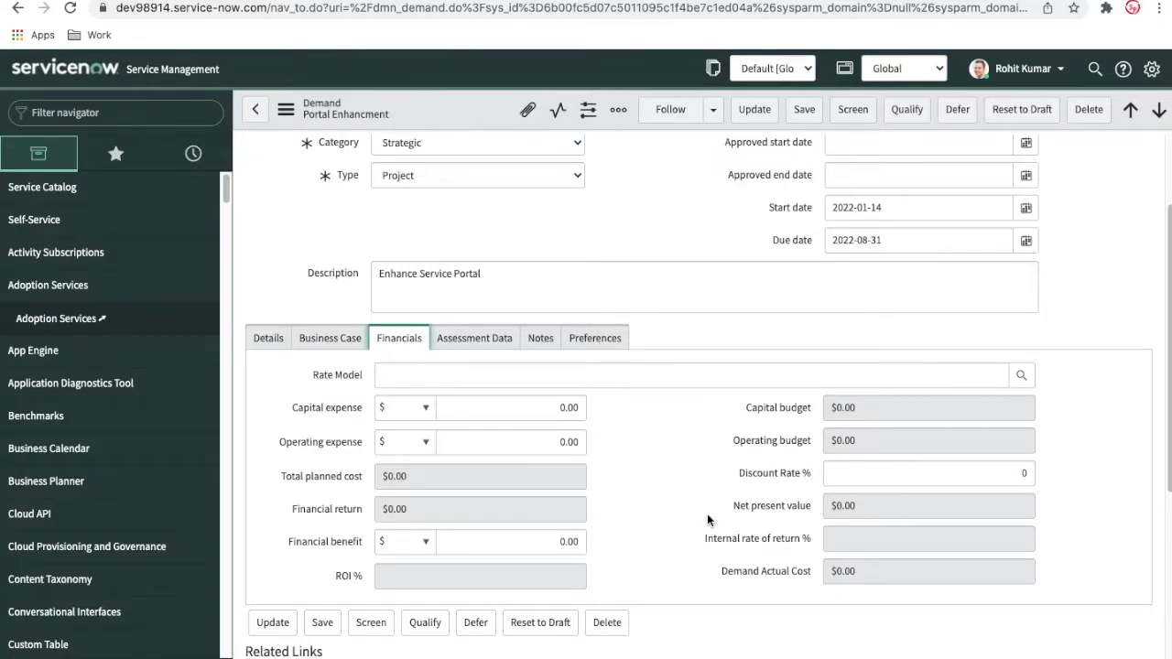
scroll(708, 520, "down", 1)
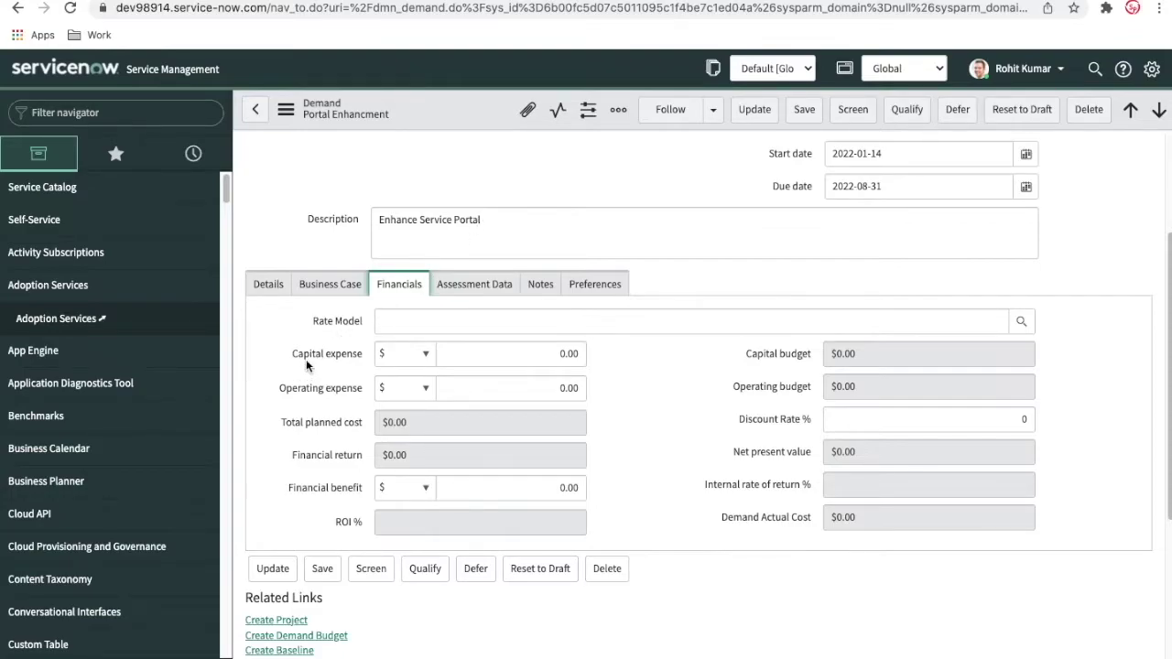
mouse_move(320, 357)
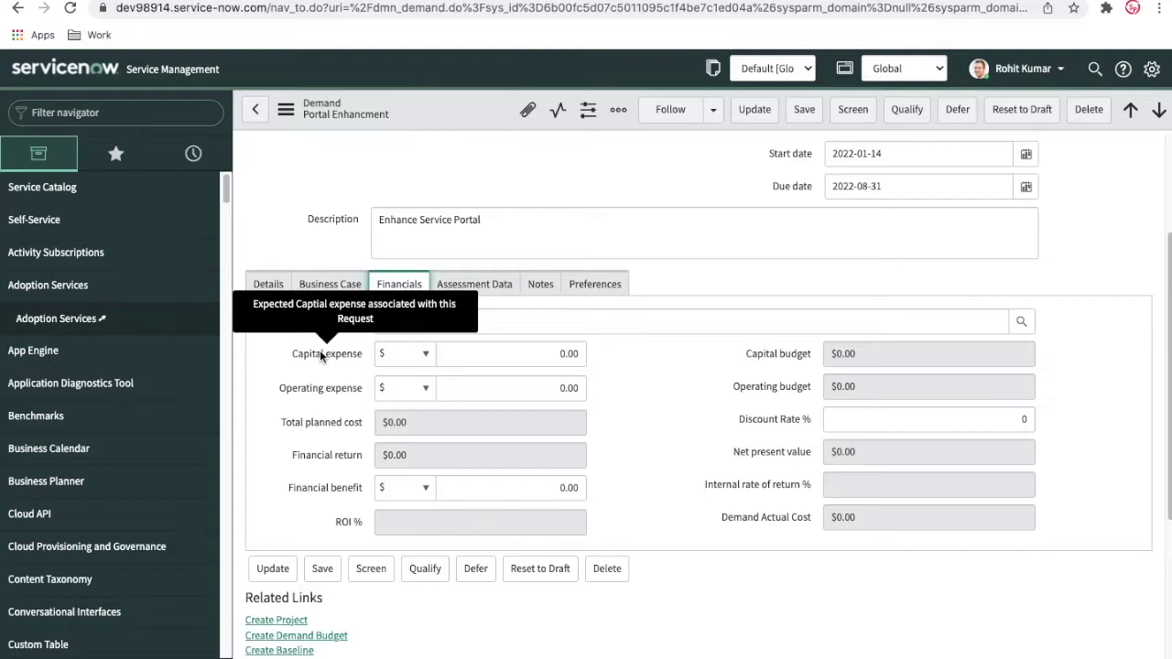
mouse_move(310, 386)
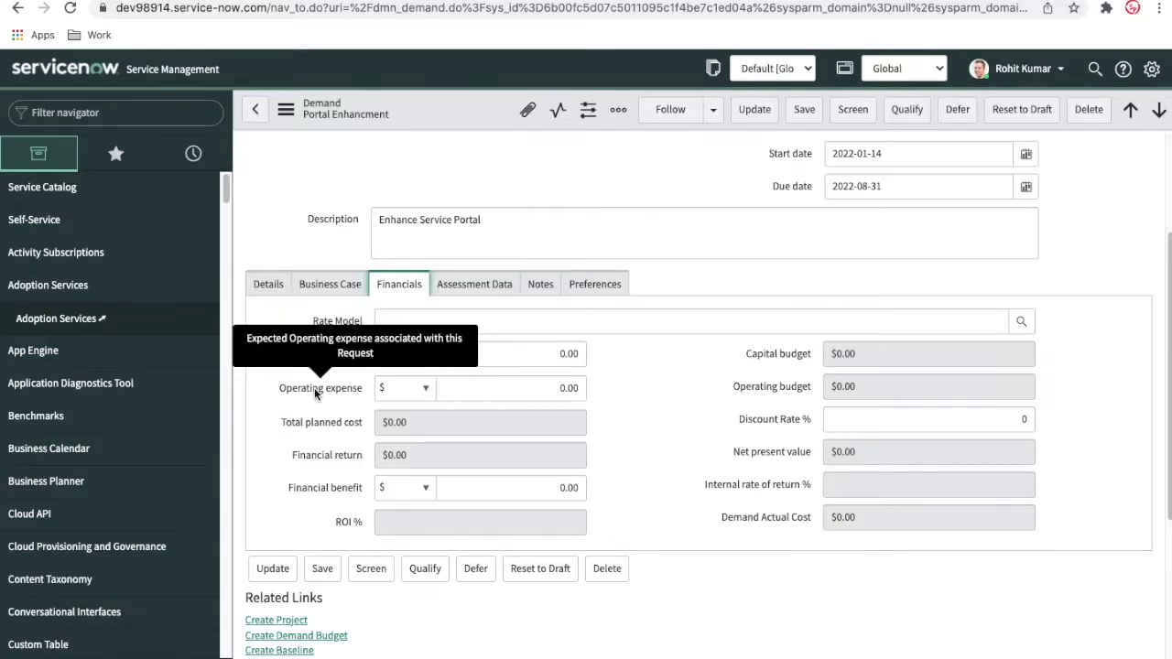
mouse_move(349, 425)
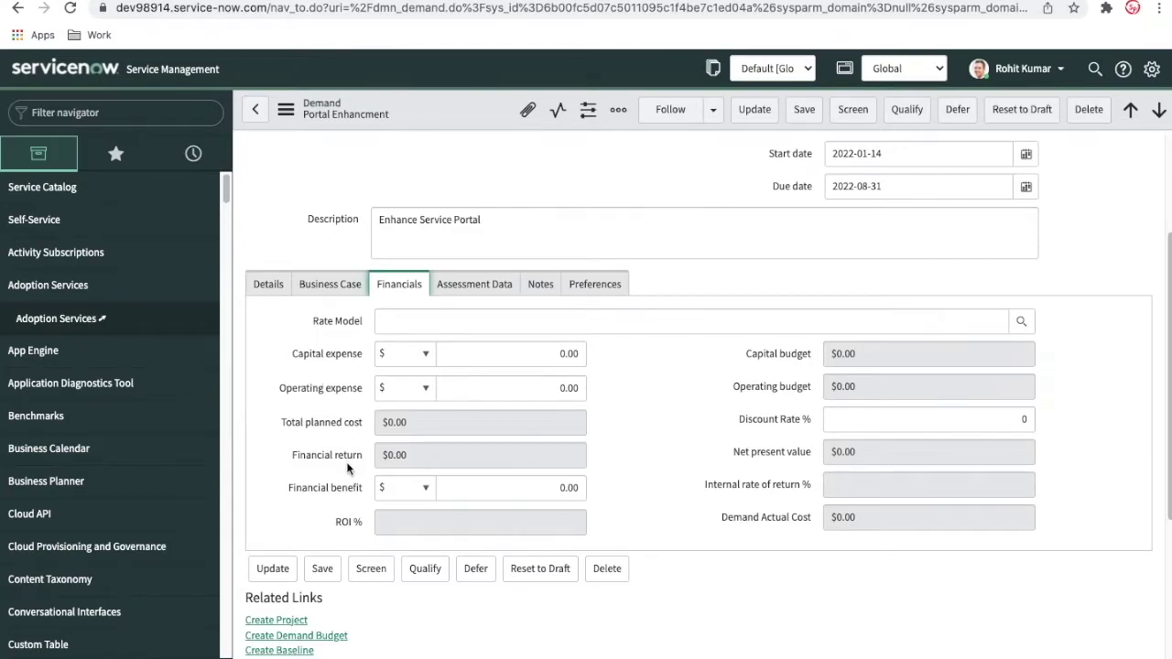
left_click(529, 494)
double_click(570, 488)
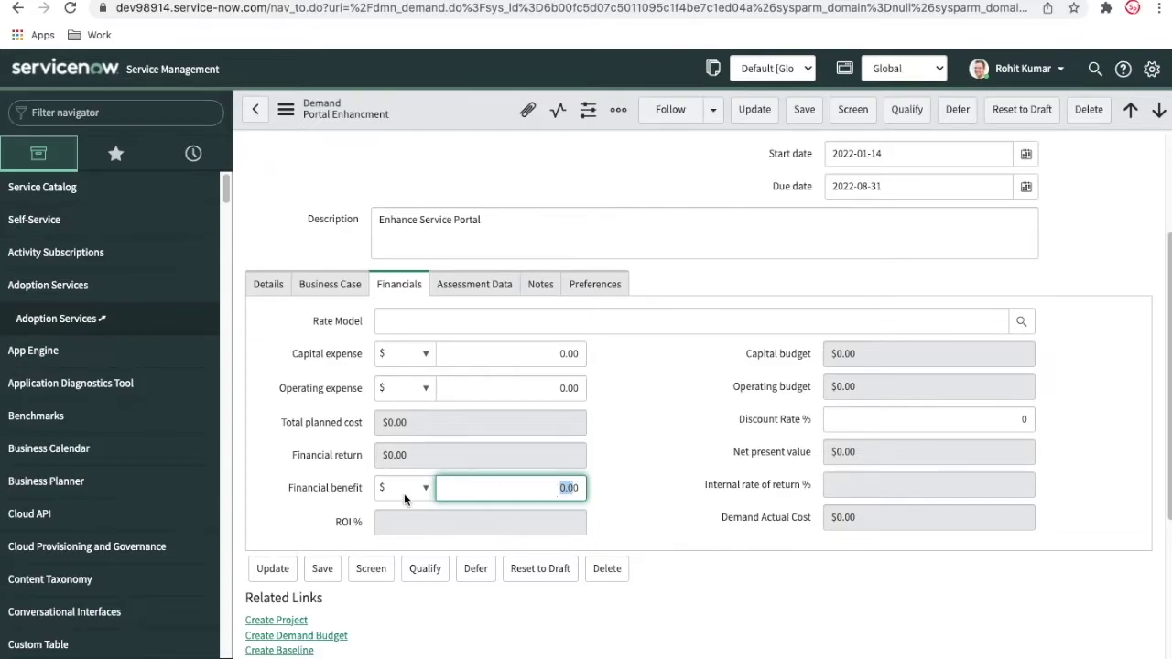
mouse_move(319, 489)
scroll(682, 462, "down", 4)
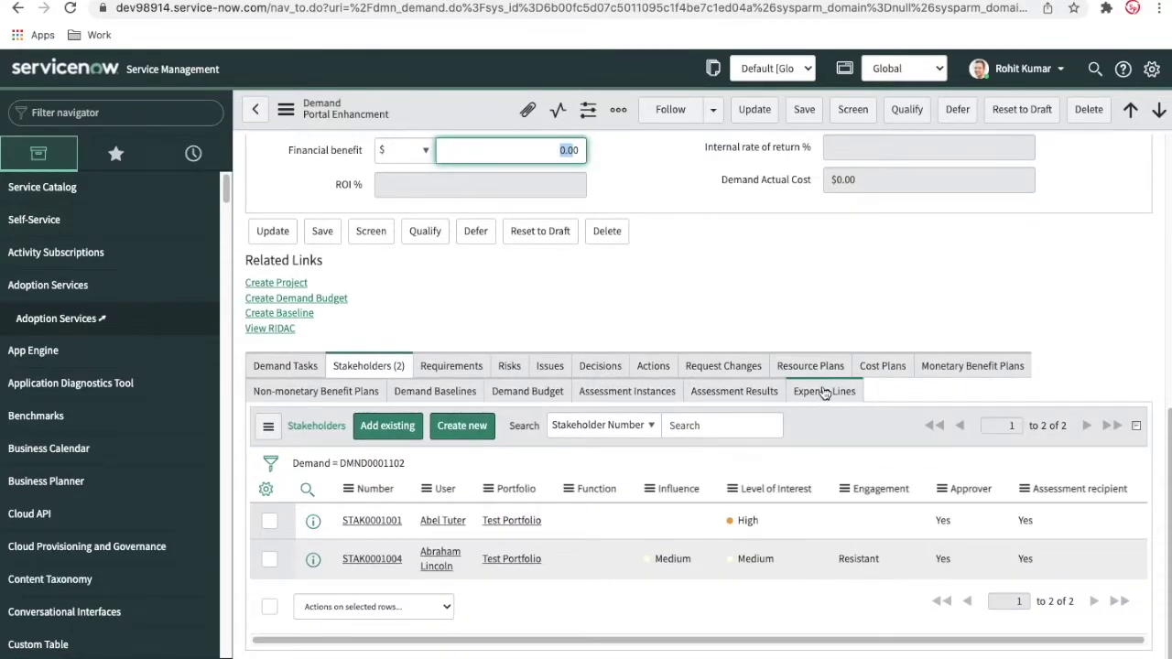
Start a new cost plan named Device for the Portal Enhancment demand, leaving the demand form without saving its changes
left_click(885, 370)
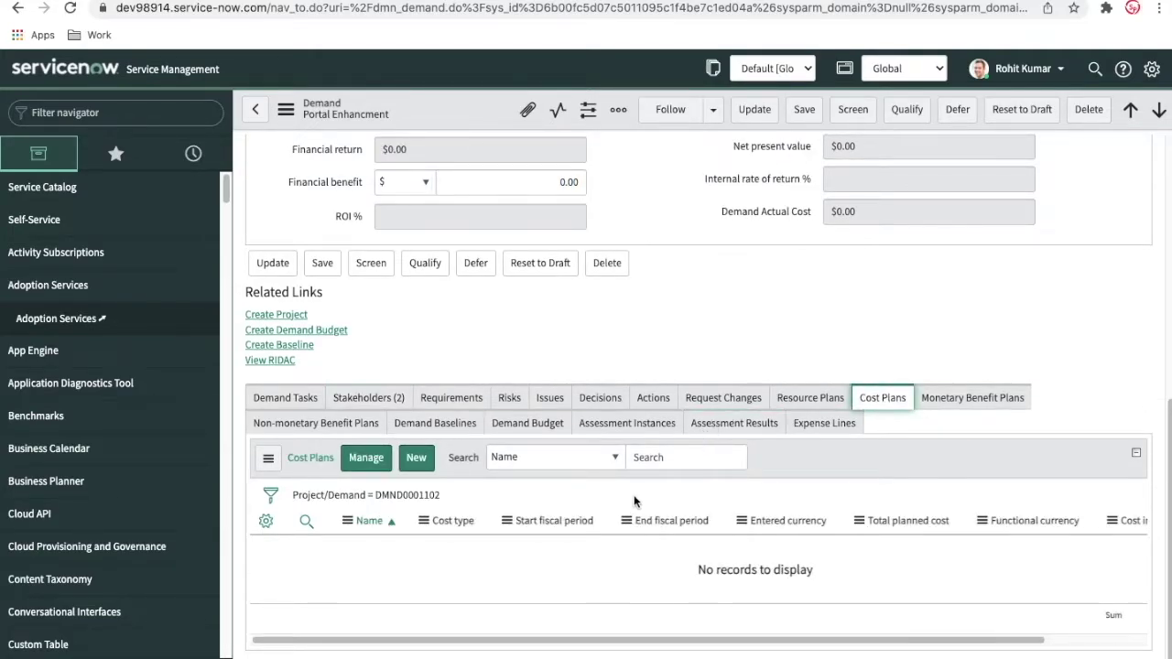
scroll(634, 502, "up", 3)
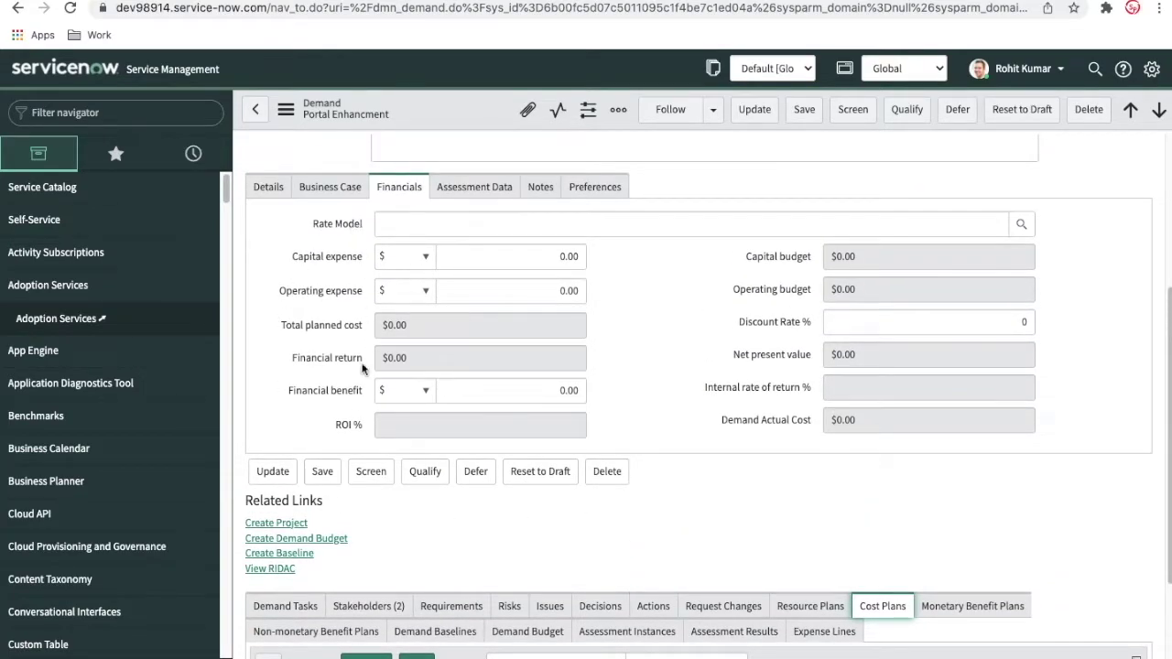
scroll(711, 430, "down", 3)
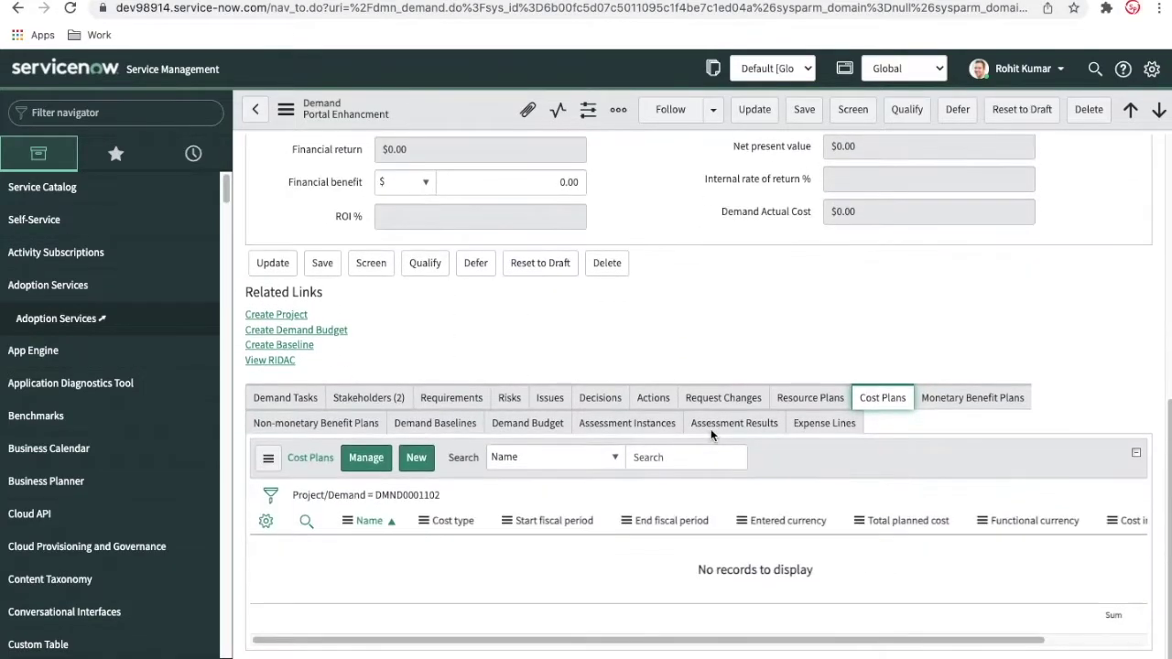
left_click(417, 457)
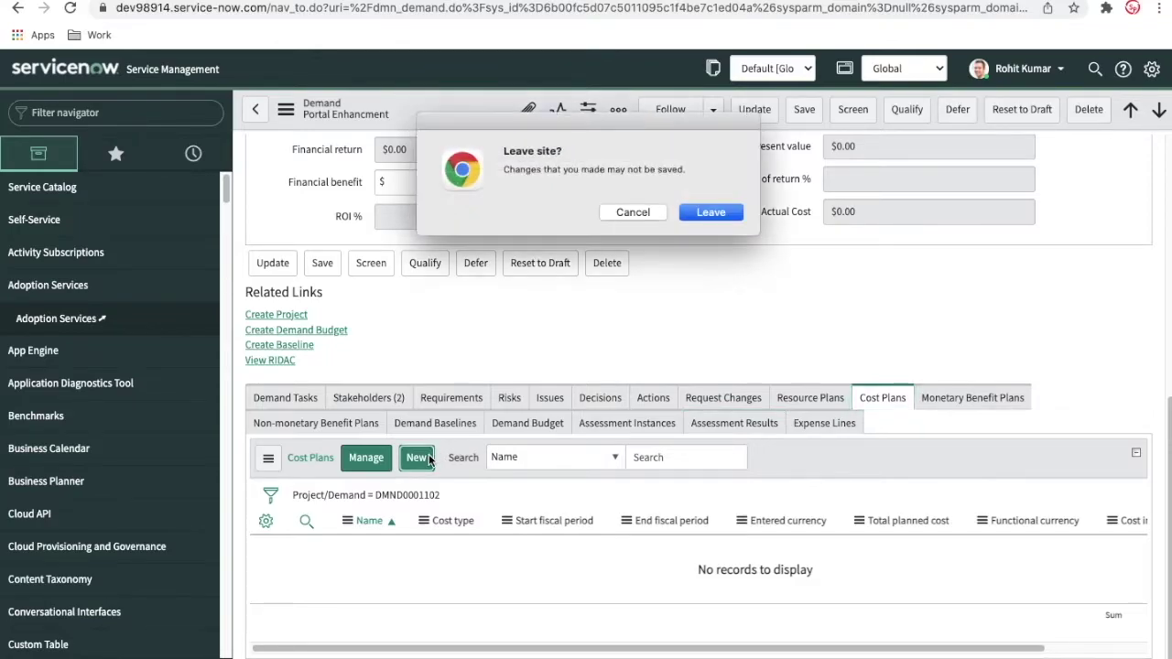
left_click(719, 217)
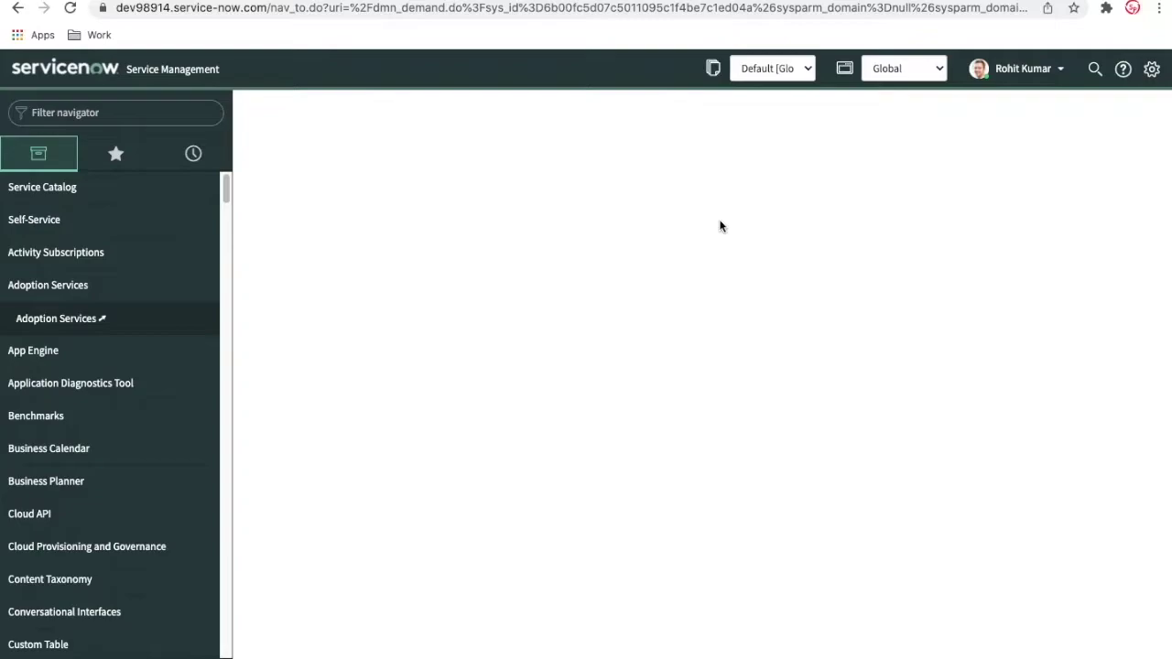
left_click(522, 176)
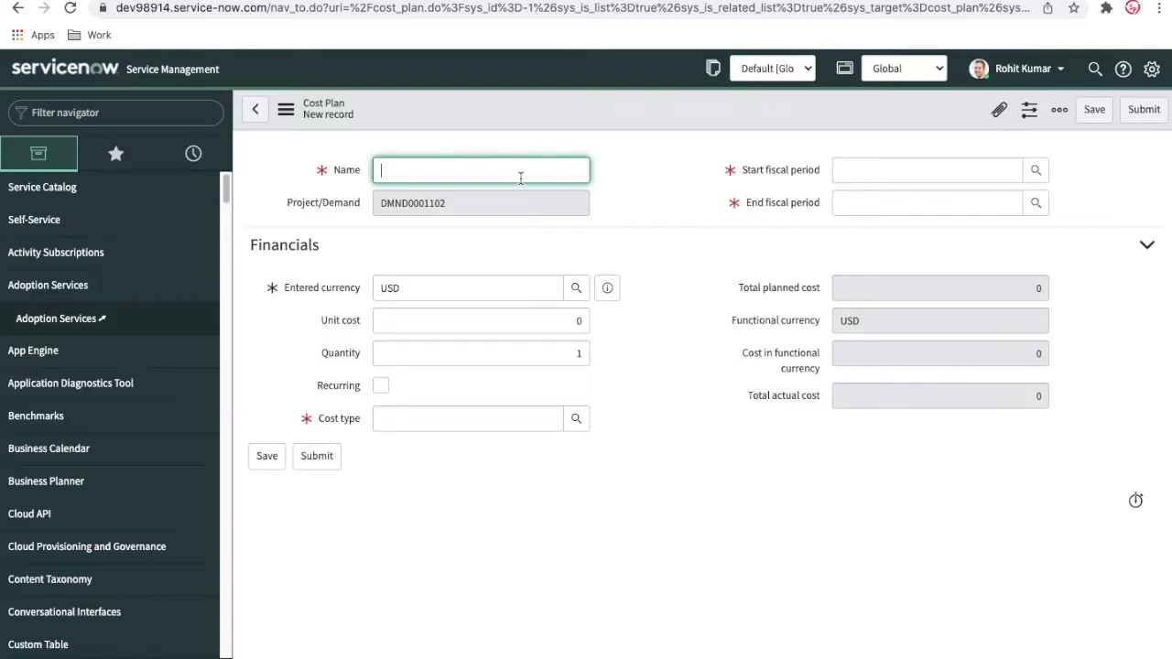
type("Device")
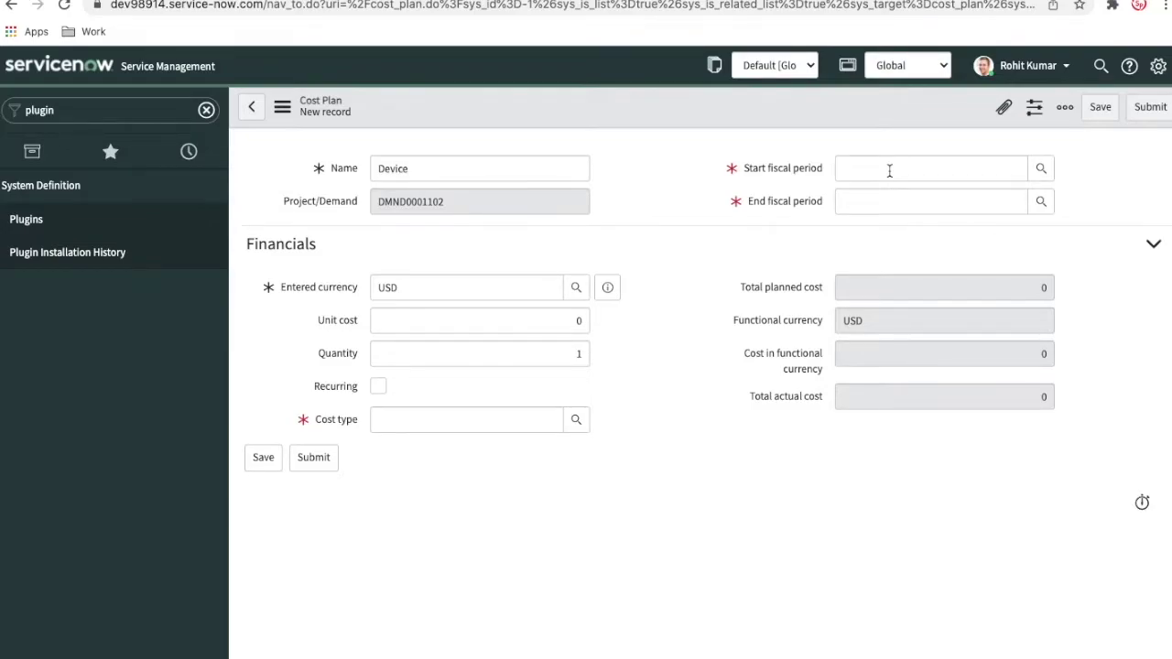
Filter the fiscal periods by *22 and set the Device cost plan's start fiscal period to FY22: M01-Jan
left_click(1041, 169)
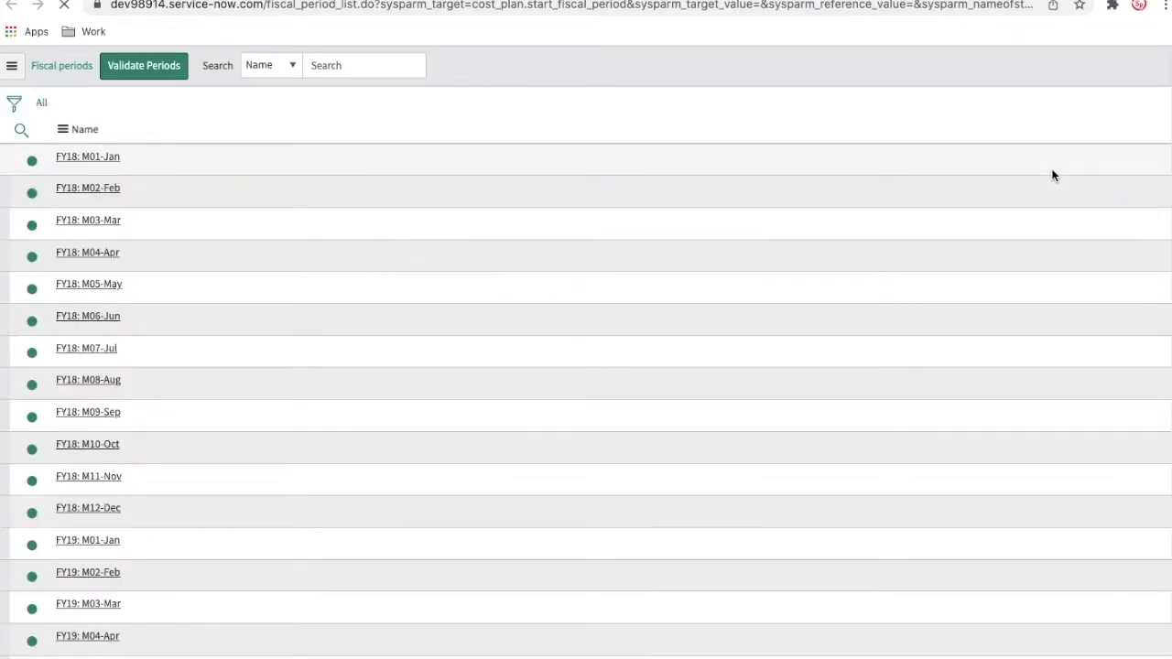
left_click(22, 129)
left_click(108, 162)
type("*22")
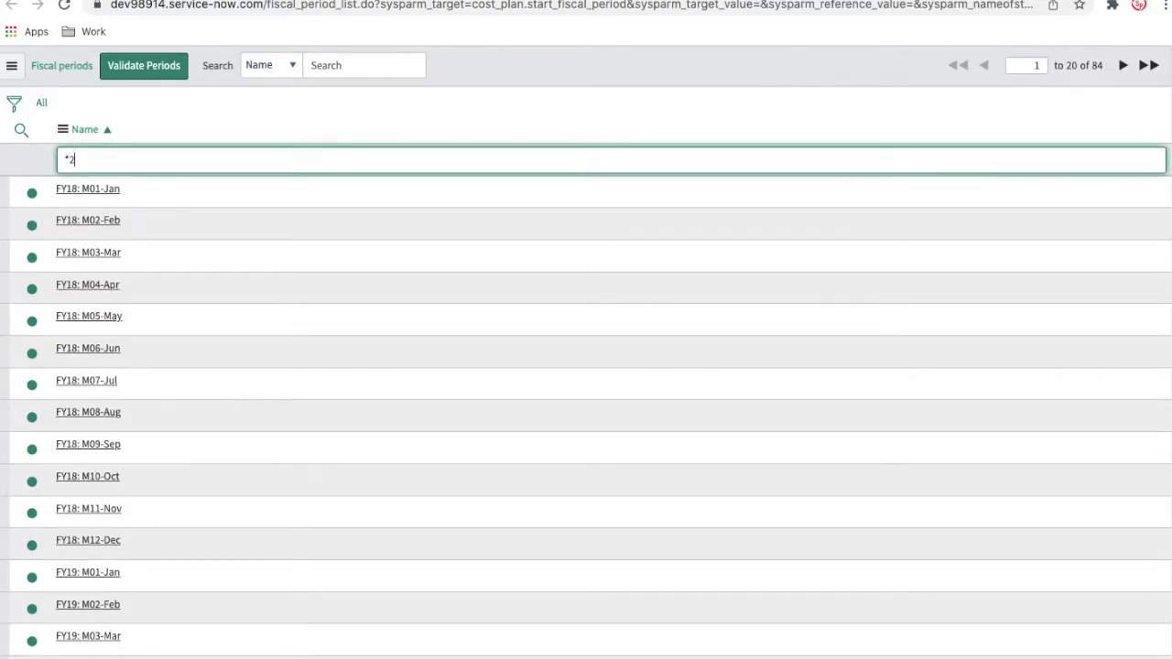
key("Return")
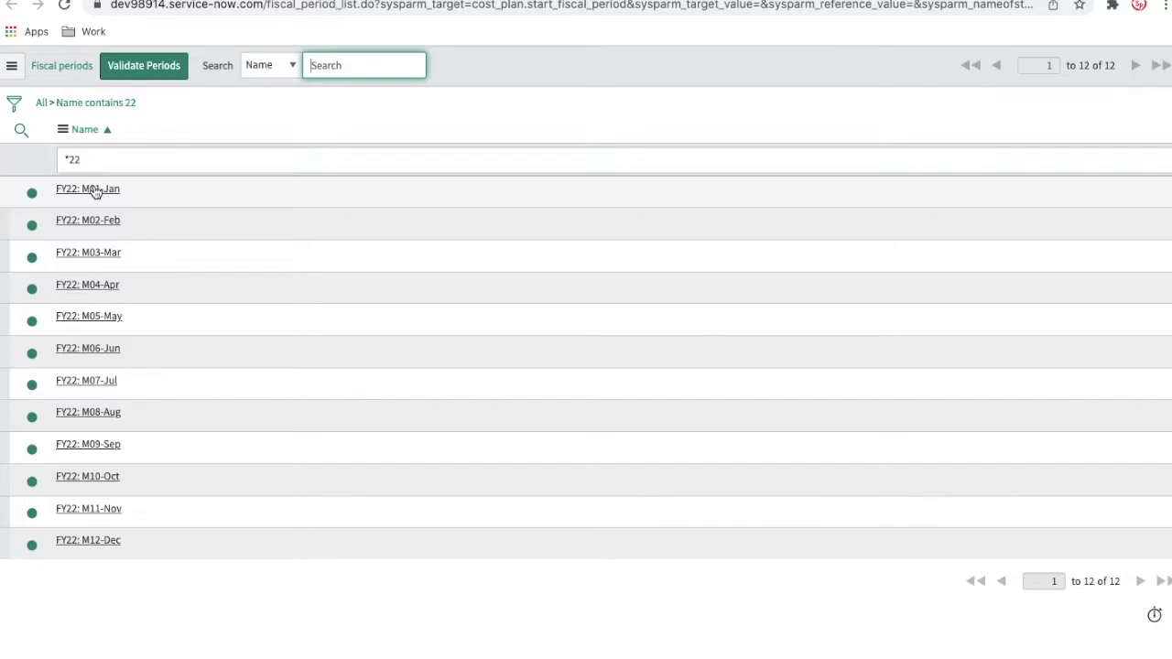
left_click(95, 190)
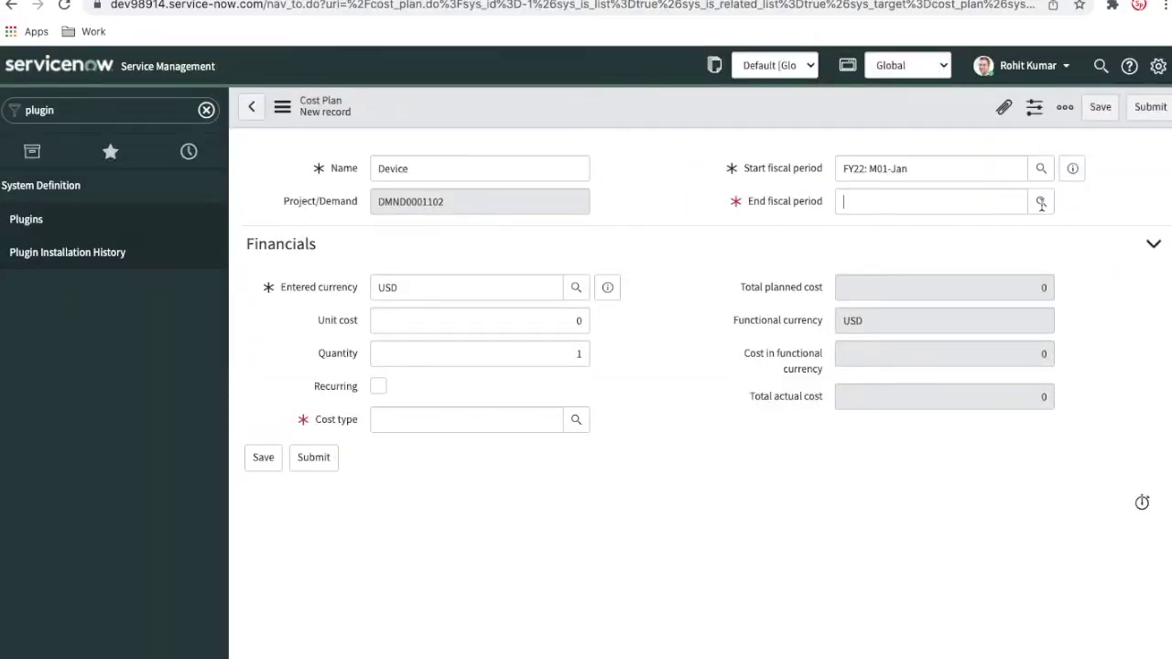
Filter the fiscal periods by *22 and set the Device cost plan's end fiscal period to FY22: M08-Aug
left_click(1041, 203)
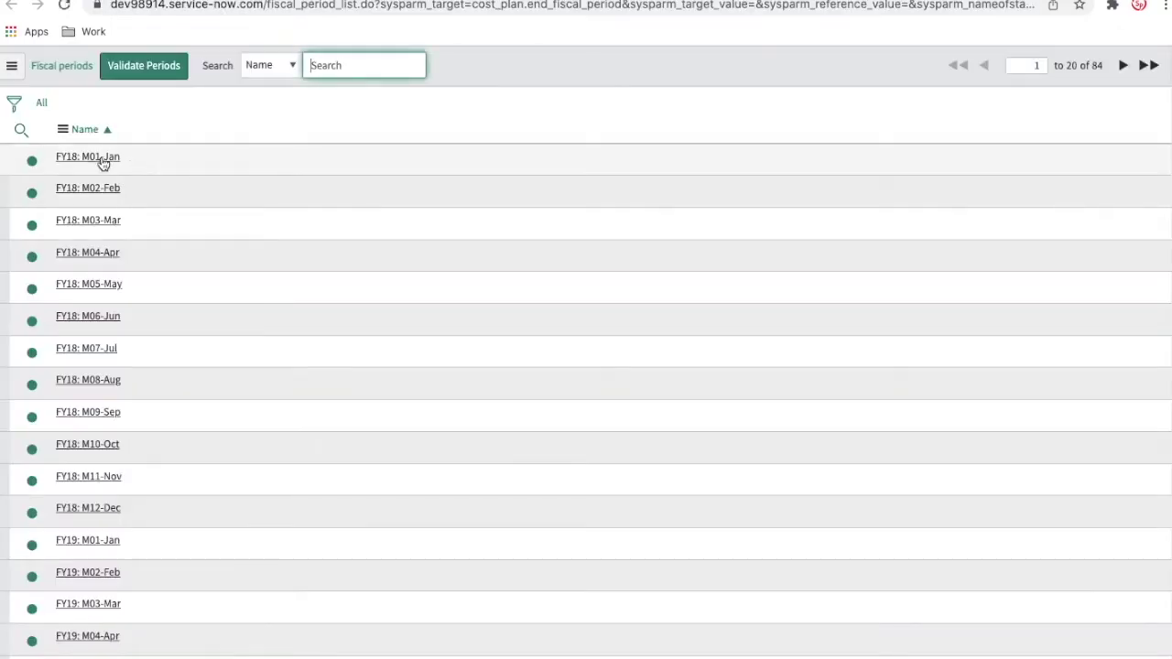
left_click(27, 136)
left_click(115, 154)
type("*22")
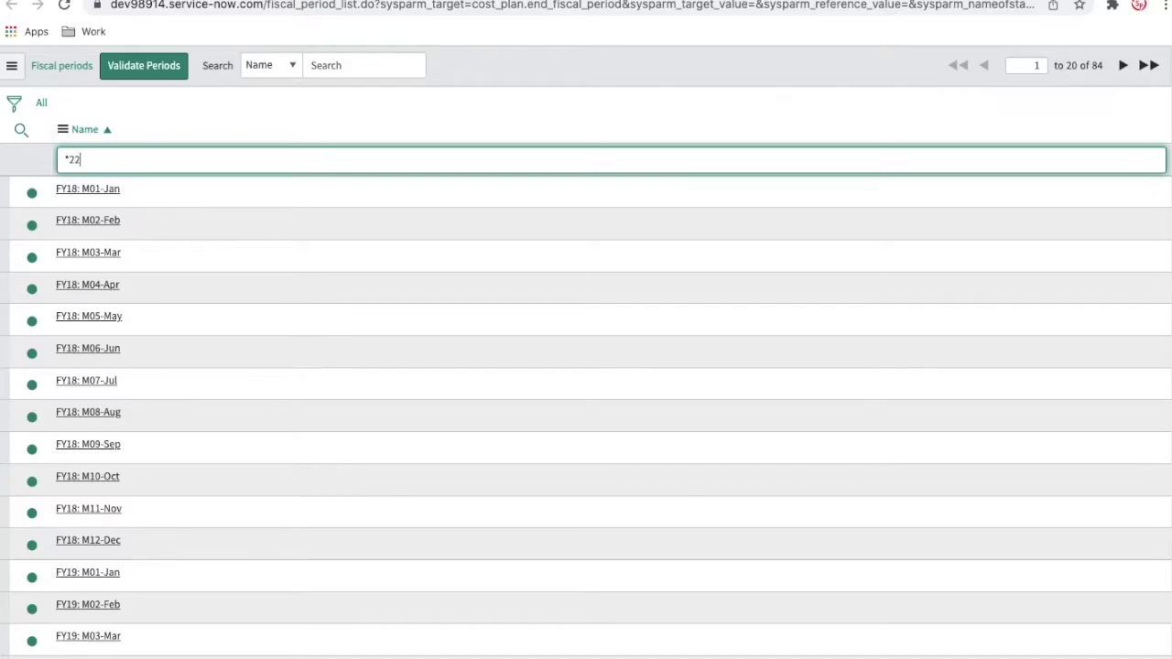
key("Return")
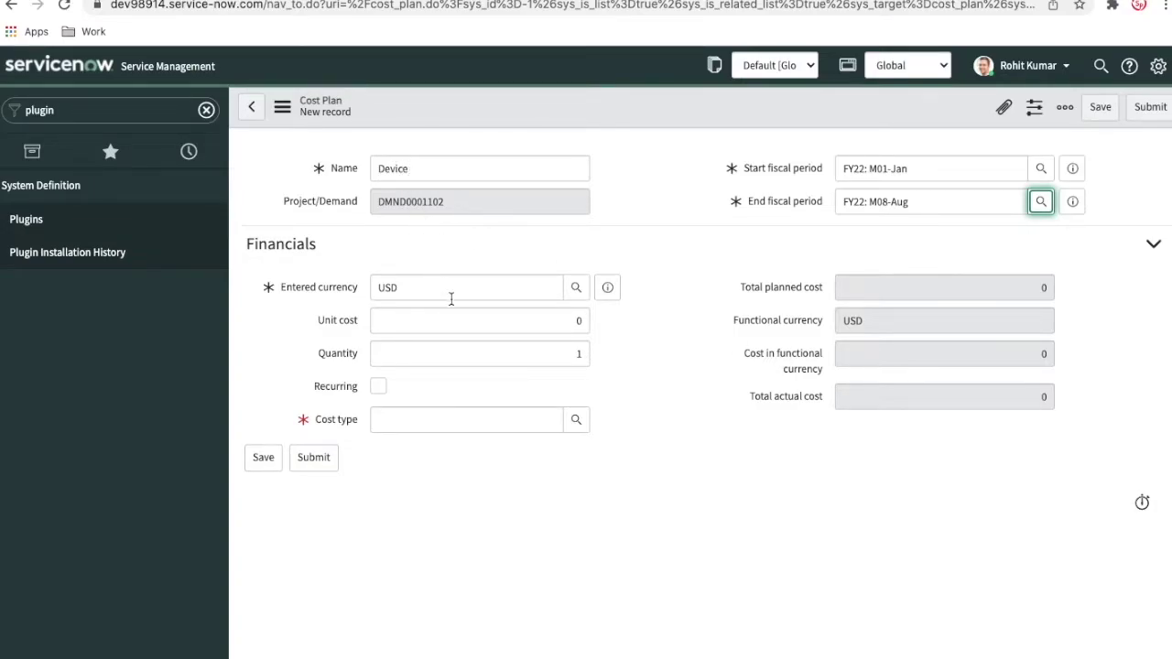
Give the Device cost plan a unit cost of 1,000 and the cost type Hardware Capex, and submit it
left_click(575, 323)
type("1000")
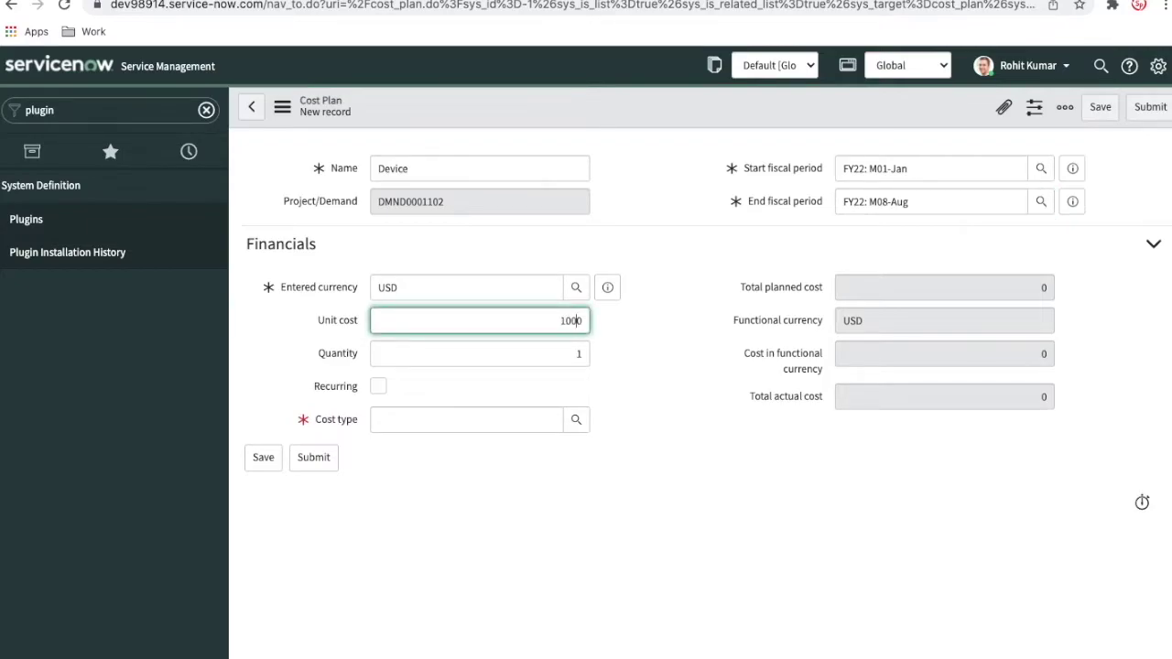
left_click(647, 382)
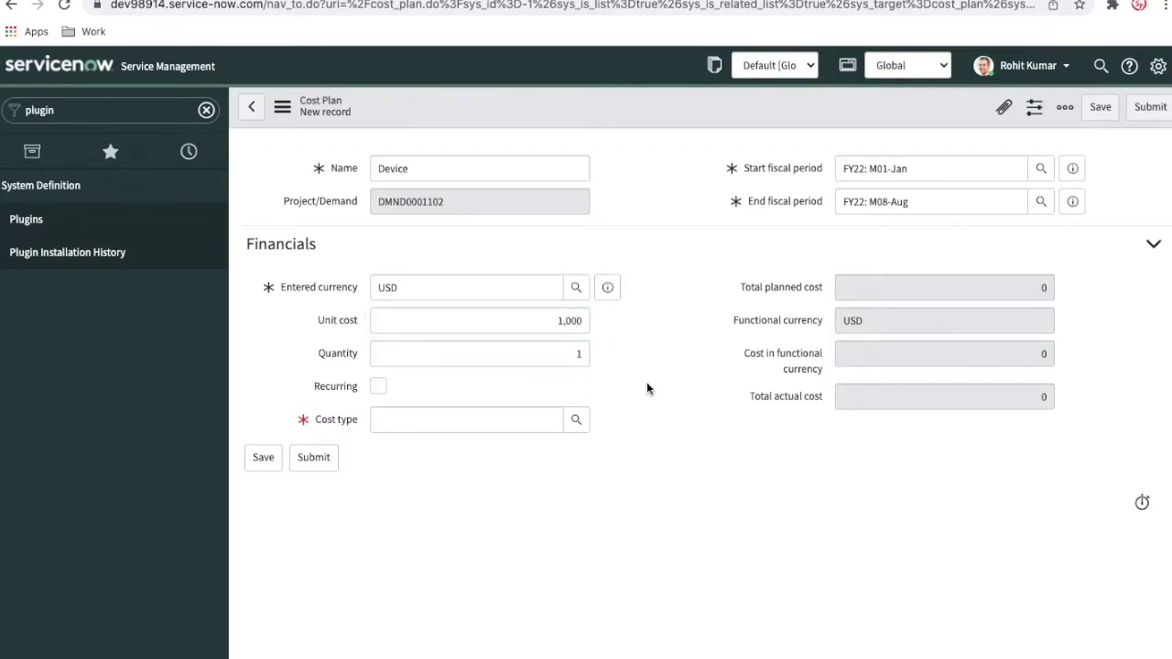
left_click(575, 422)
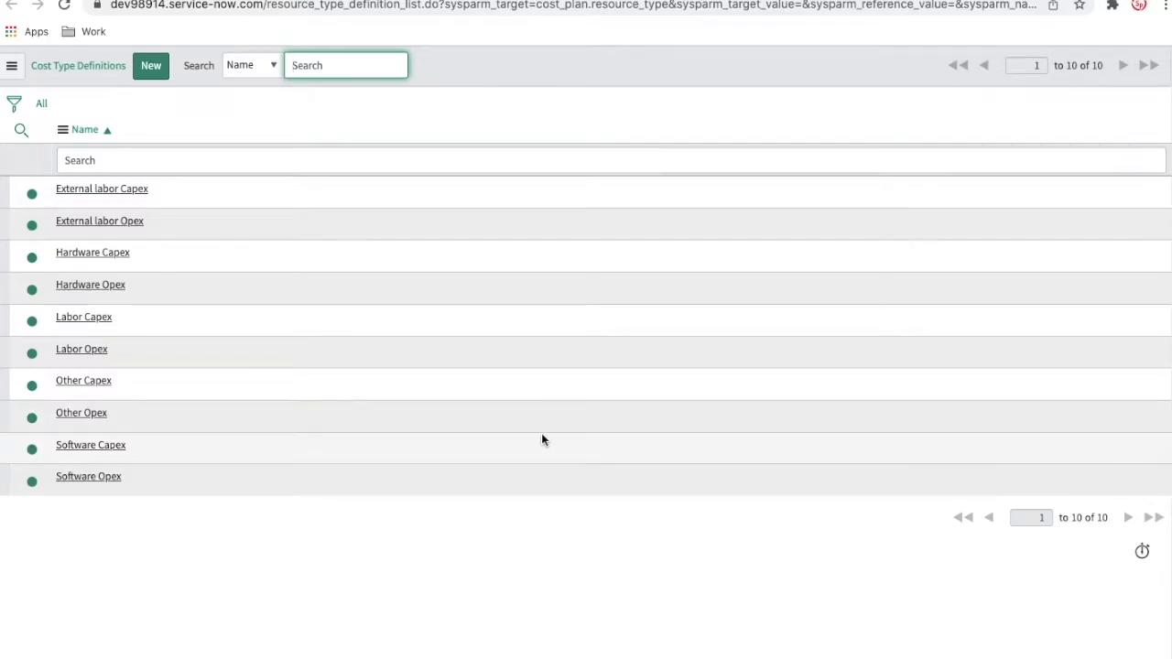
left_click(108, 263)
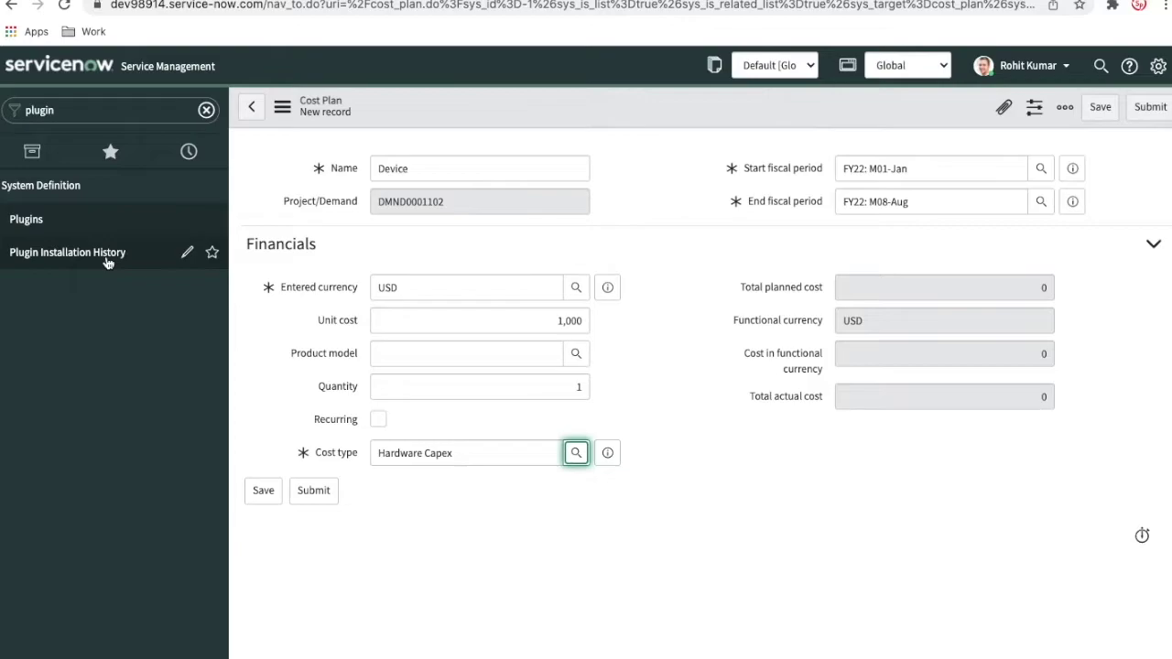
left_click(314, 490)
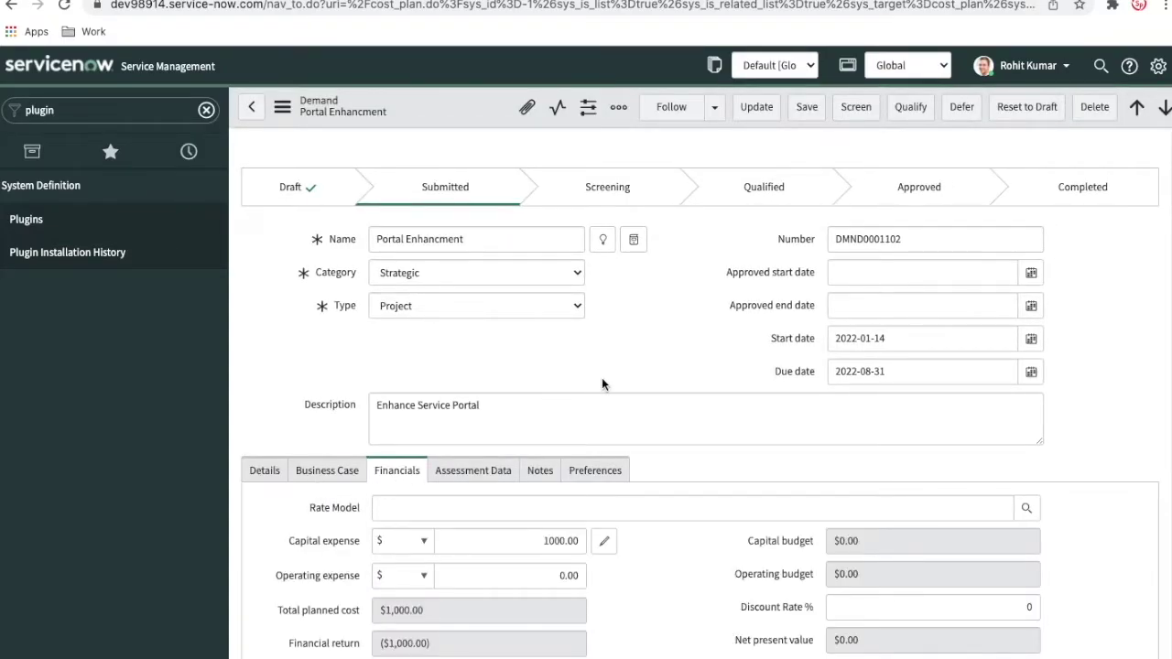
Start another cost plan for the demand named Developer, with cost type Labor Opex and a unit cost of 500
scroll(602, 379, "down", 1)
scroll(602, 379, "down", 3)
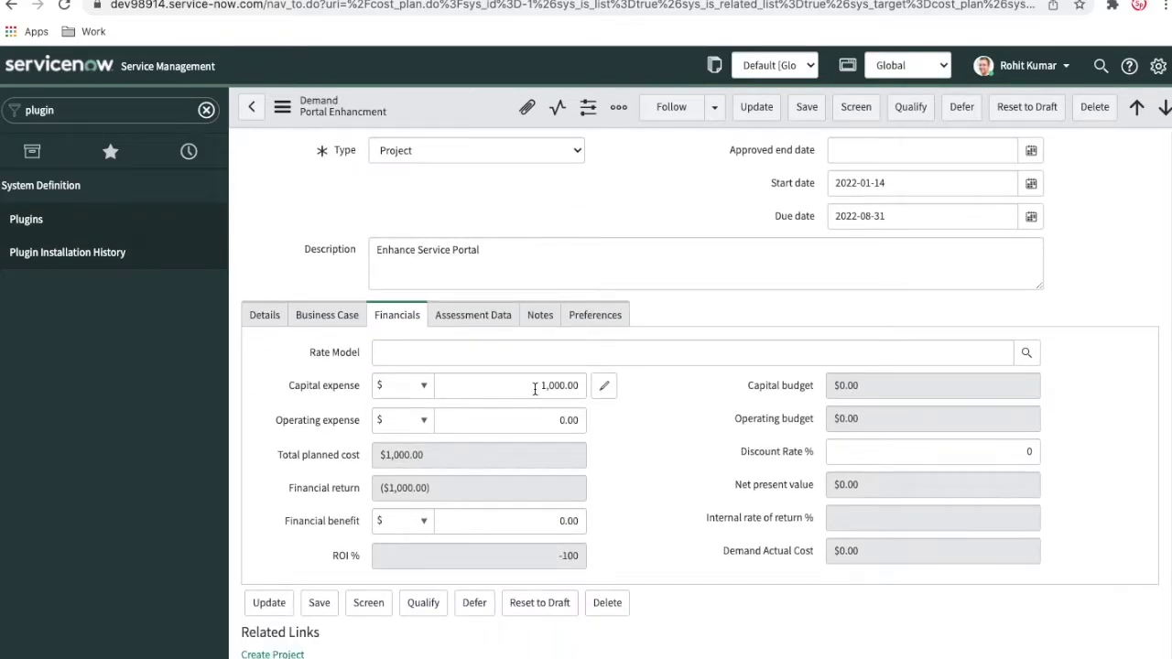
scroll(558, 486, "down", 2)
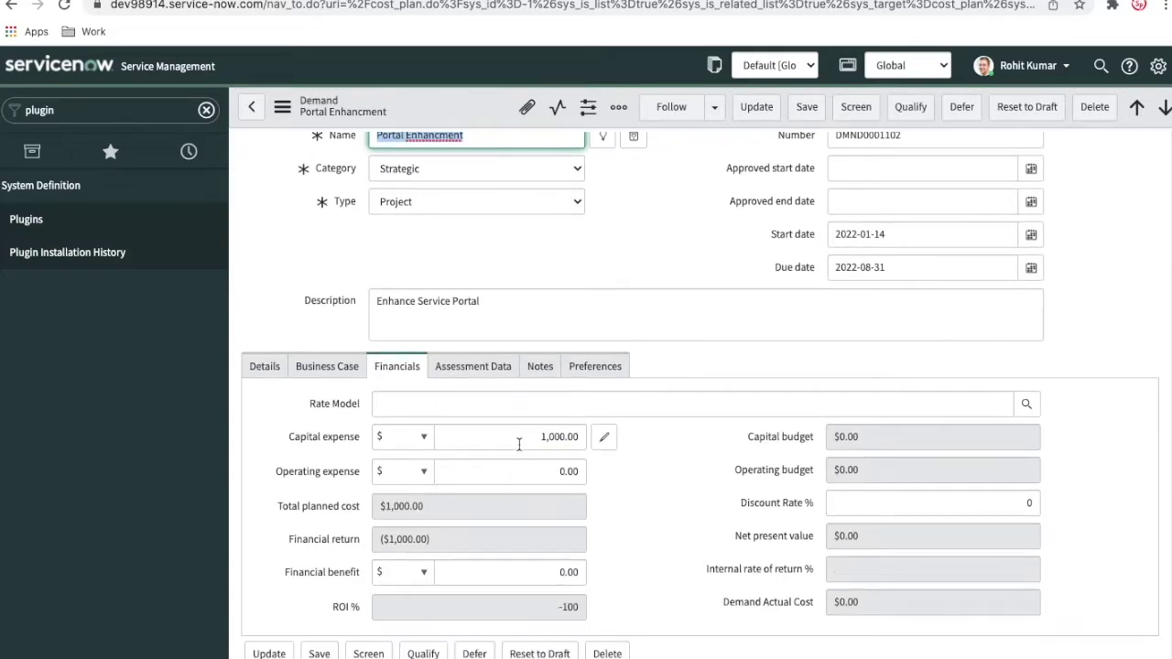
scroll(640, 485, "down", 1)
scroll(640, 486, "down", 2)
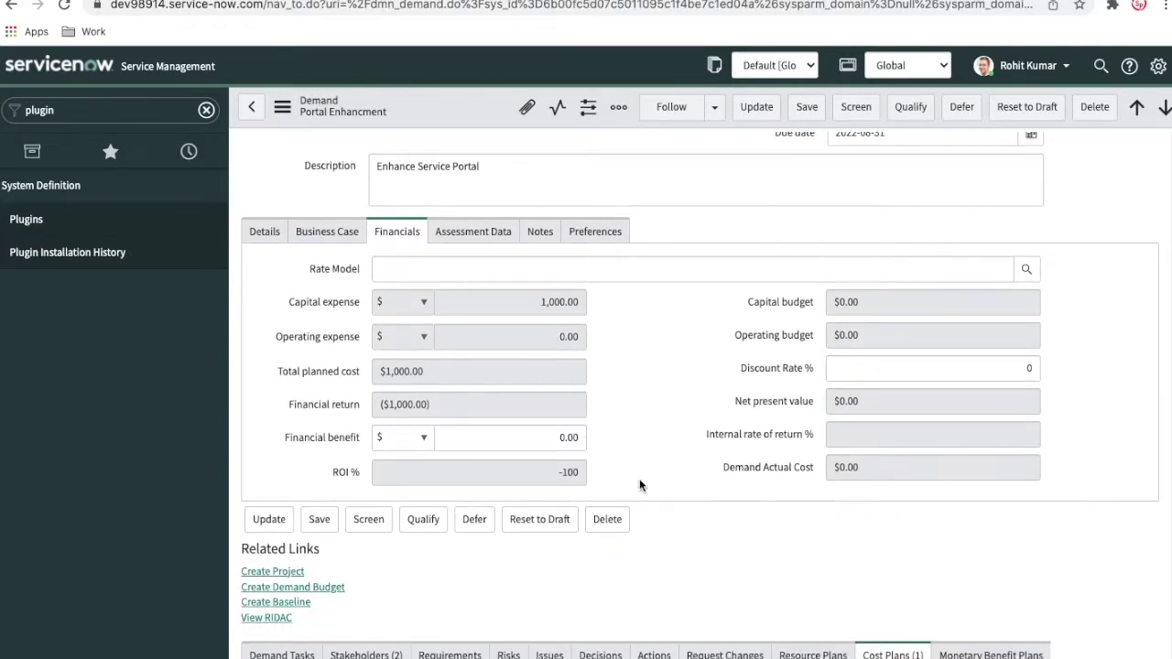
scroll(640, 485, "down", 6)
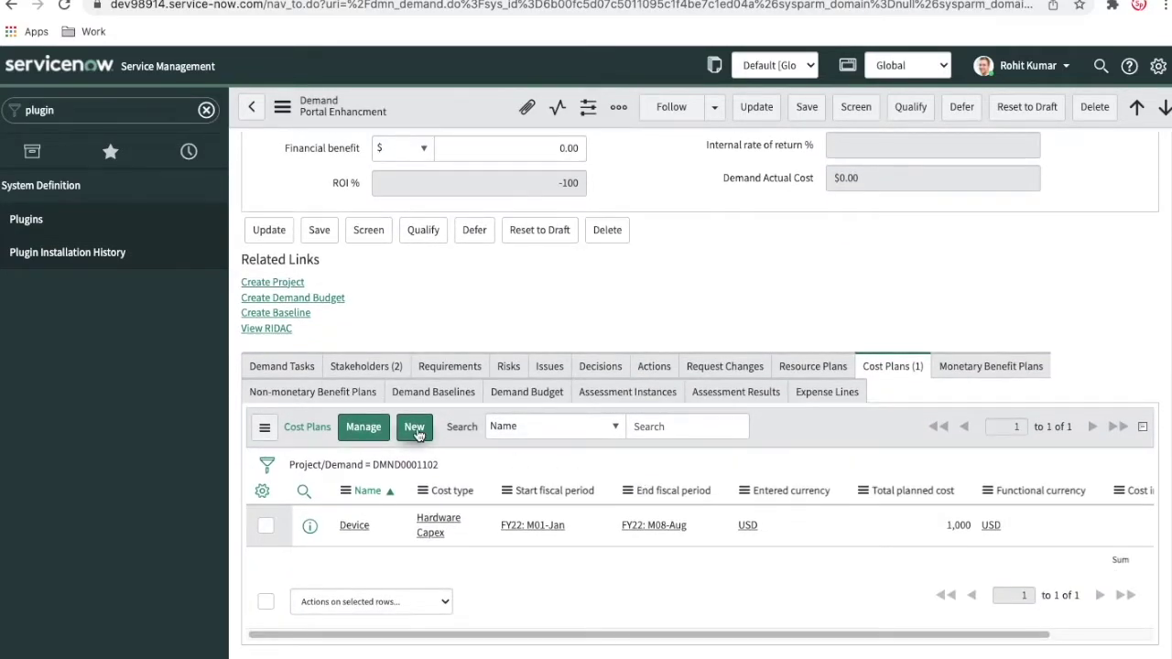
left_click(415, 429)
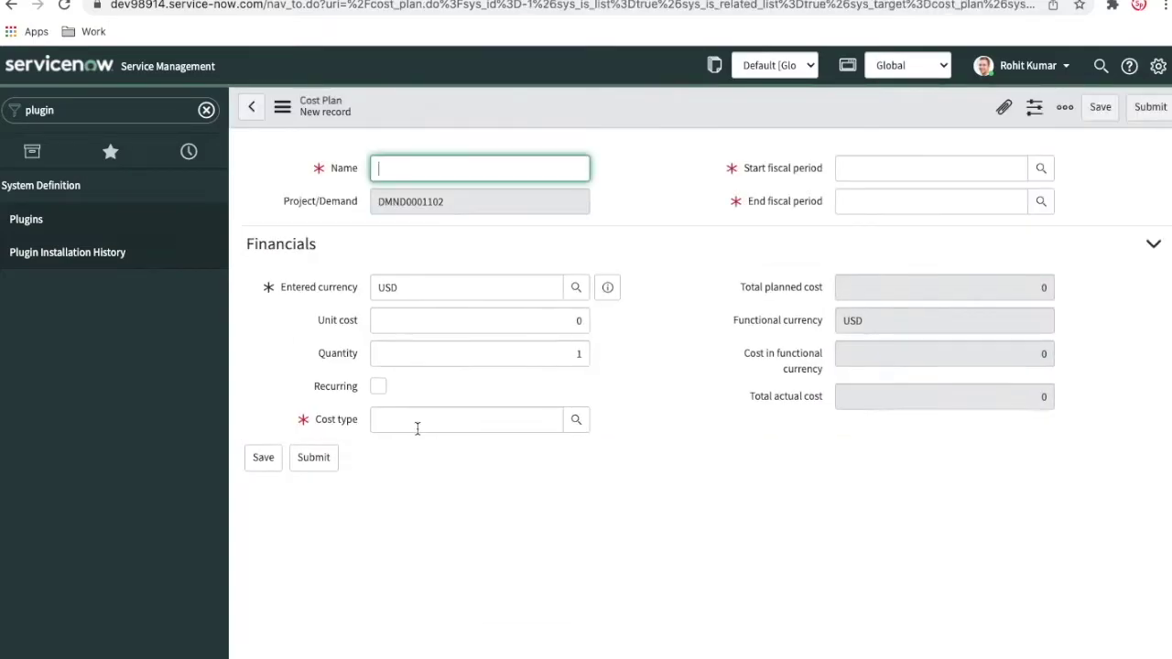
type("Developer")
left_click(577, 421)
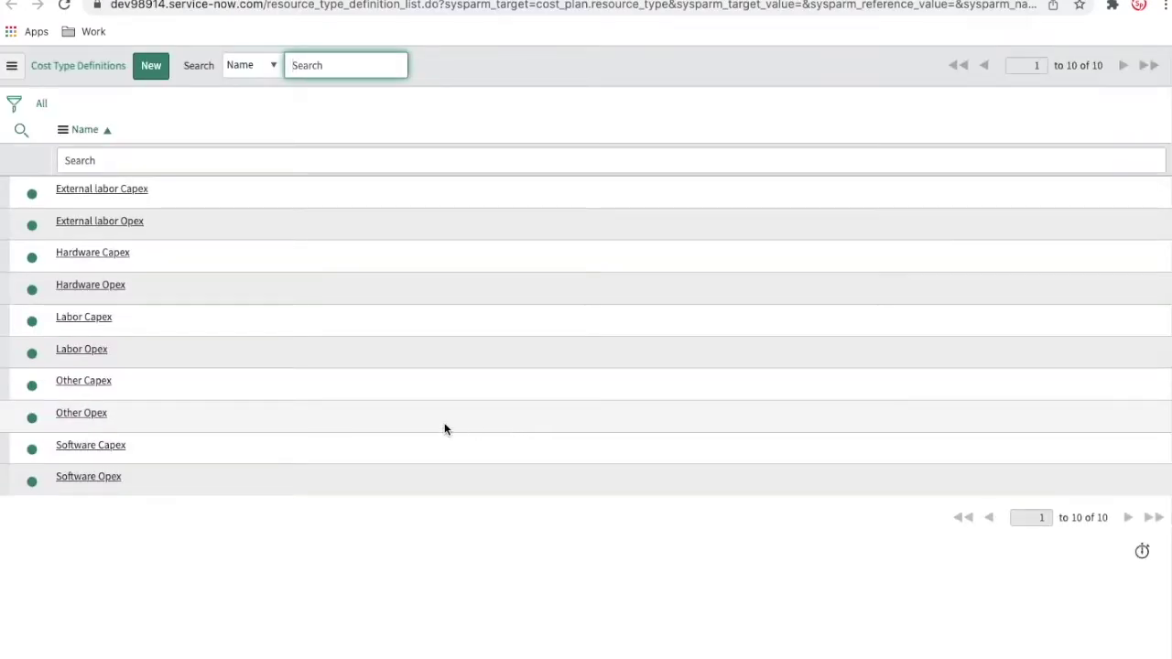
left_click(103, 351)
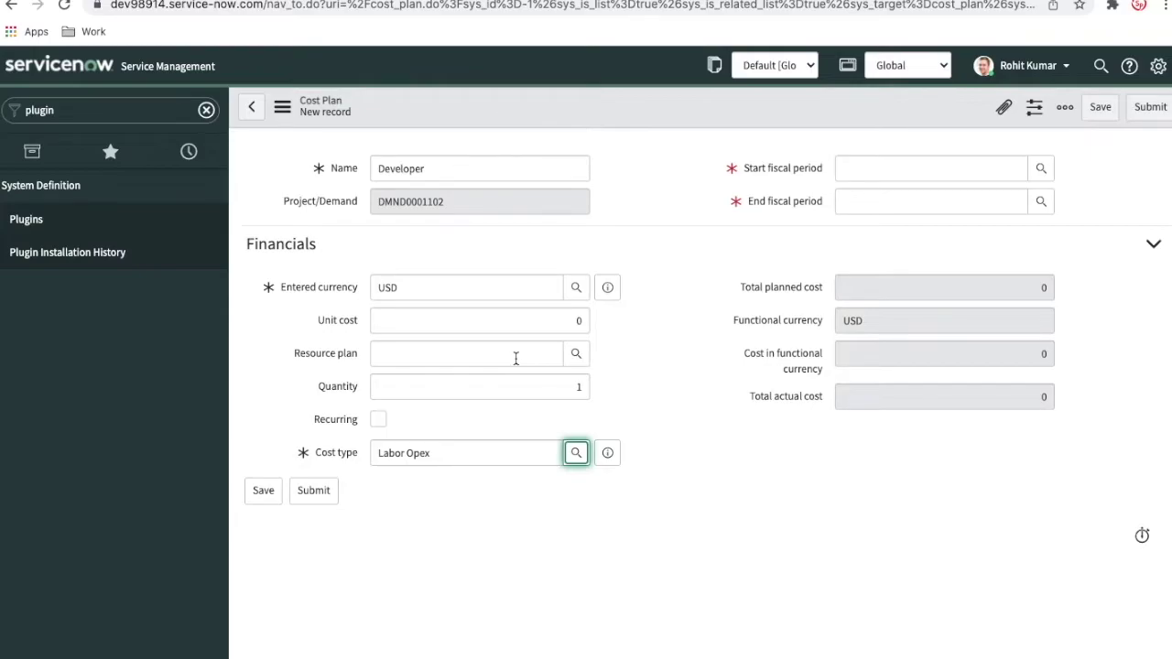
left_click(532, 322)
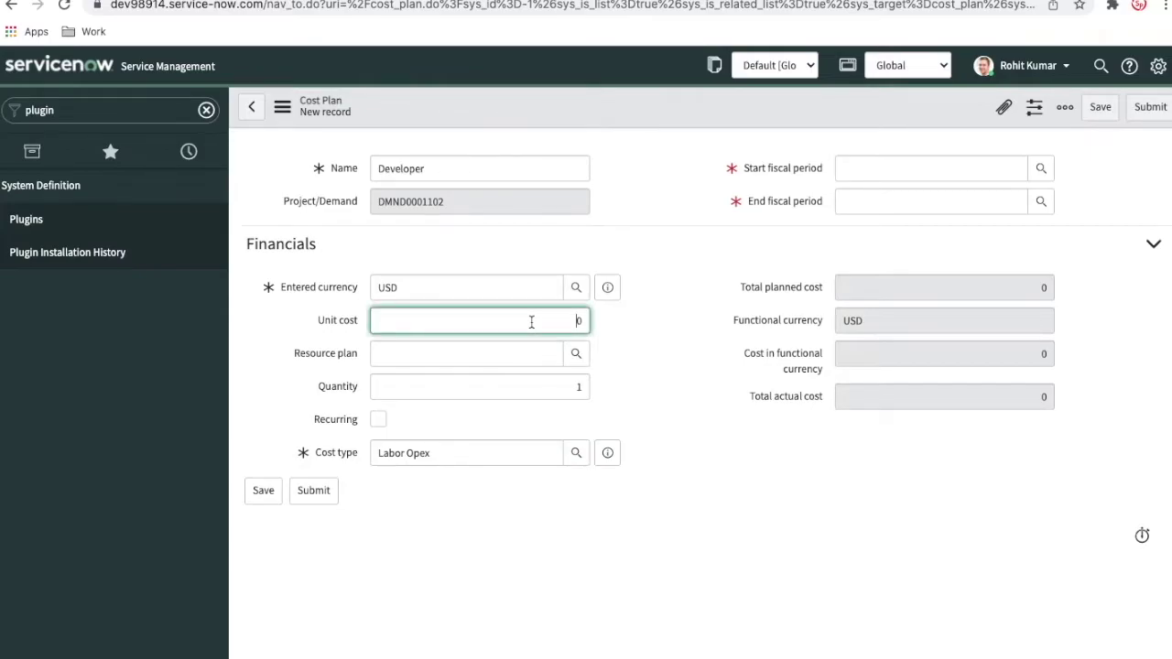
type("500")
Filter the fiscal periods by *22 and set the Developer cost plan's start fiscal period to FY22: M01-Jan
left_click(1038, 168)
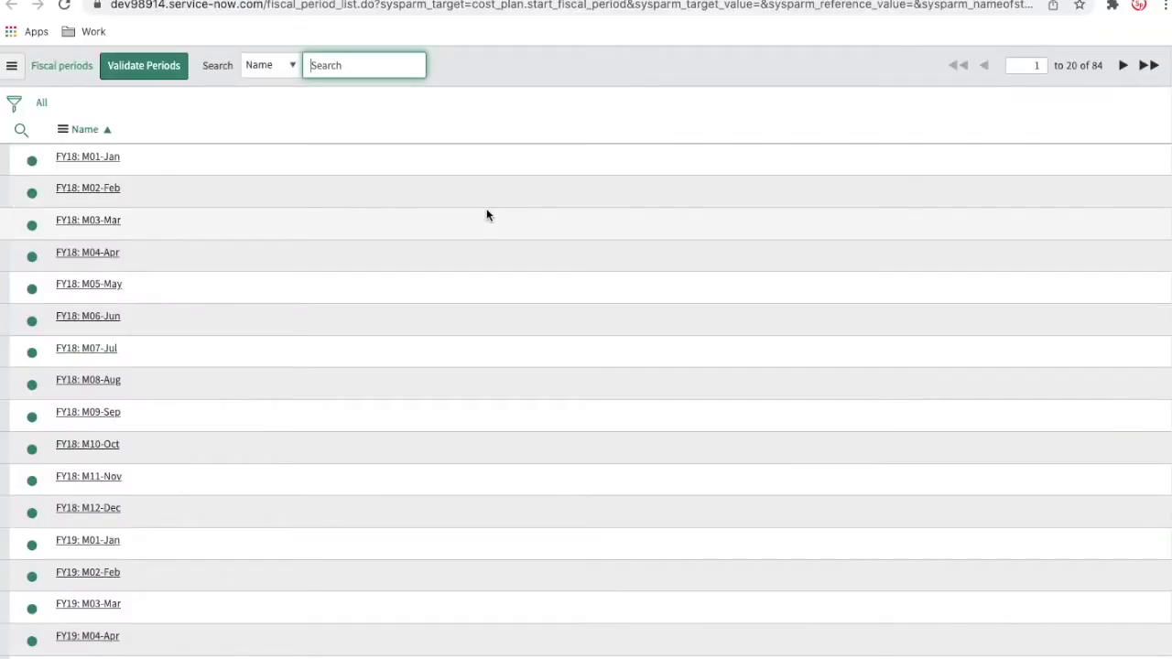
left_click(21, 131)
left_click(102, 163)
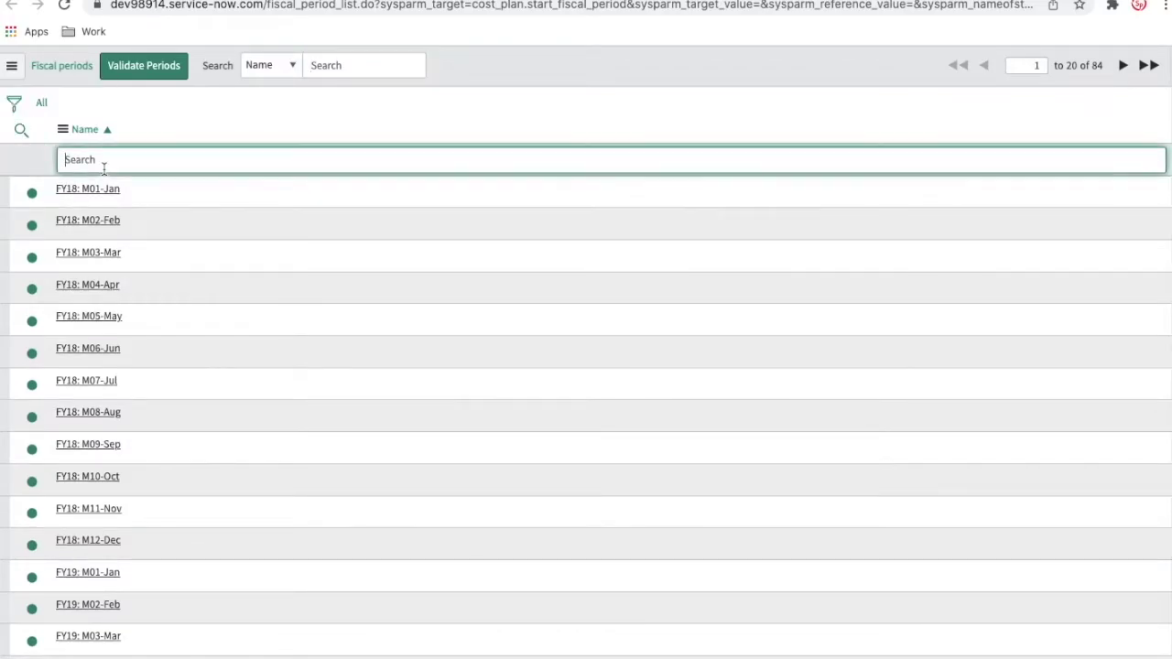
type("*22")
key("Return")
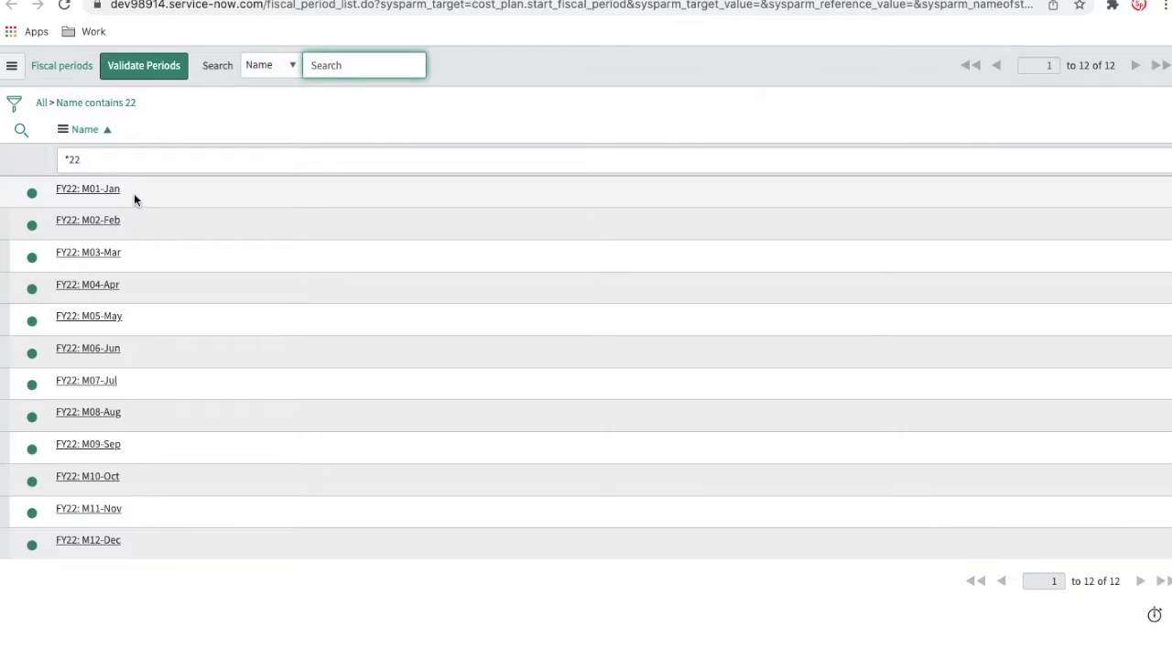
left_click(129, 191)
Set the Developer cost plan's end fiscal period to FY22: M08-Aug and save the record, staying on its form to view the cost breakdowns
left_click(950, 208)
type("*22")
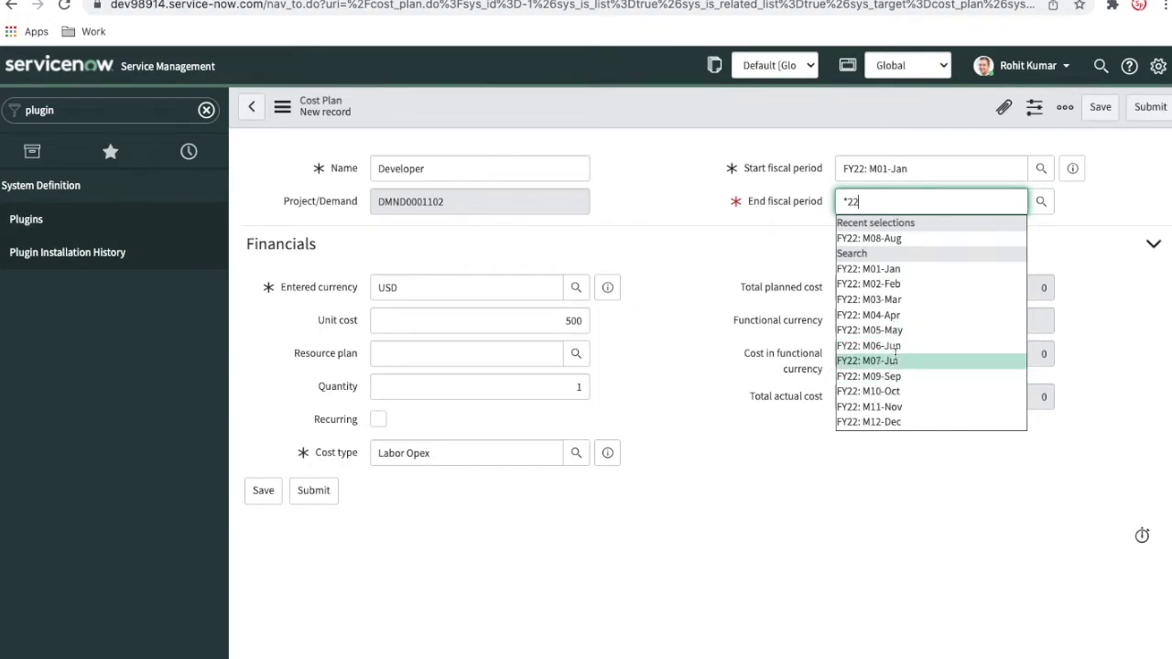
left_click(899, 237)
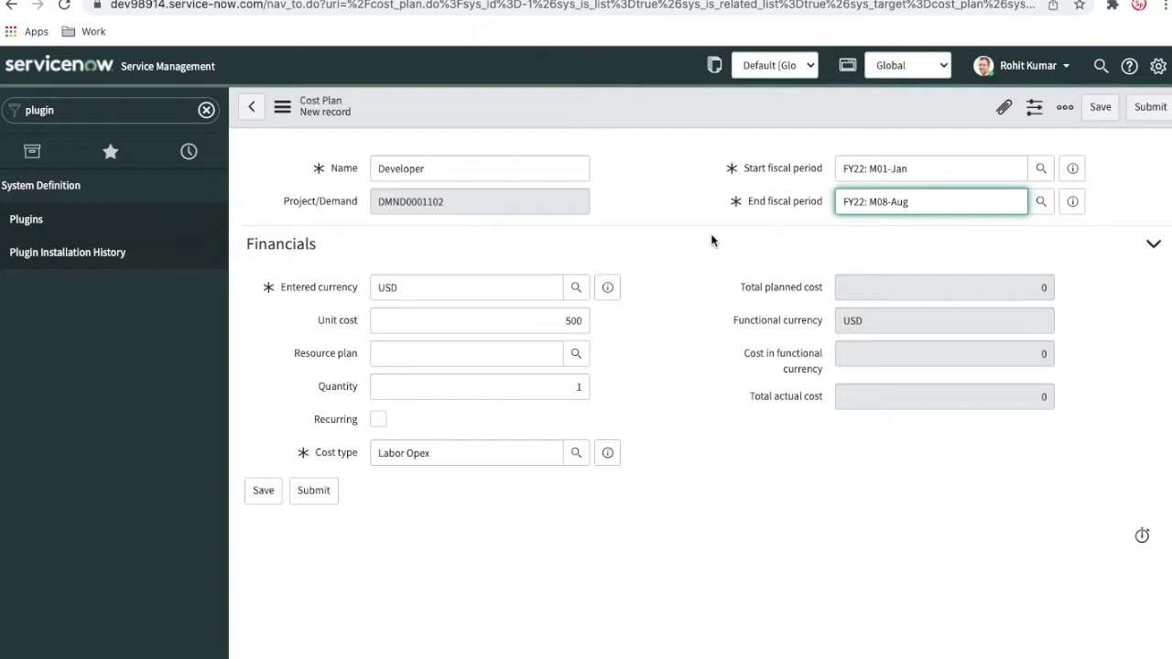
right_click(674, 113)
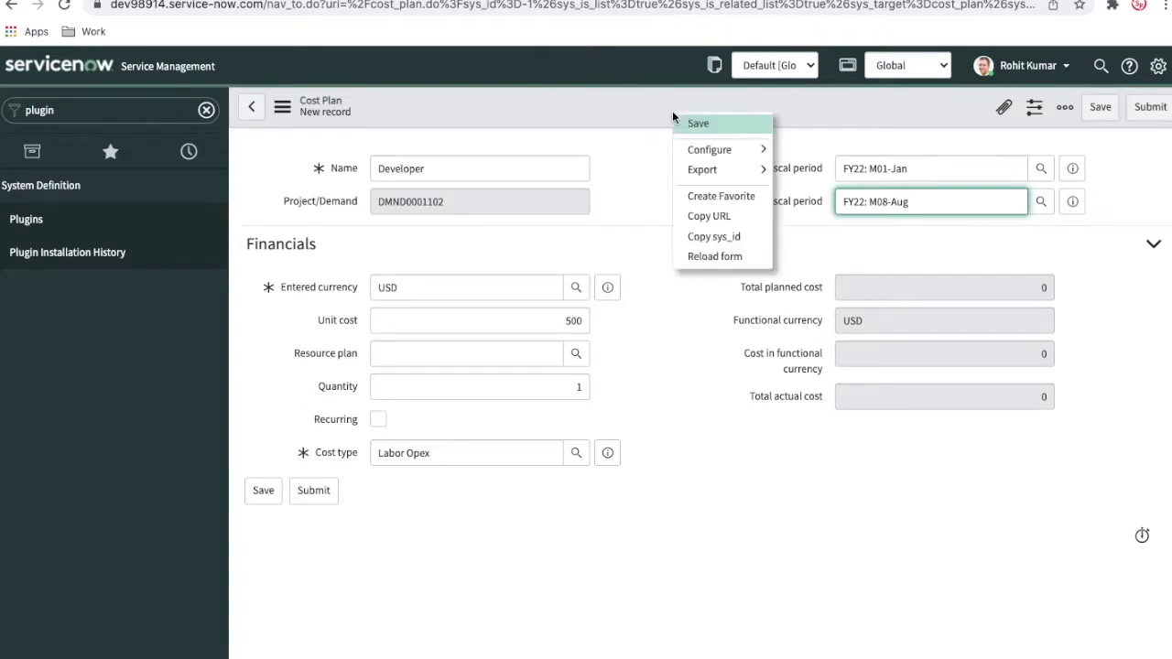
left_click(694, 125)
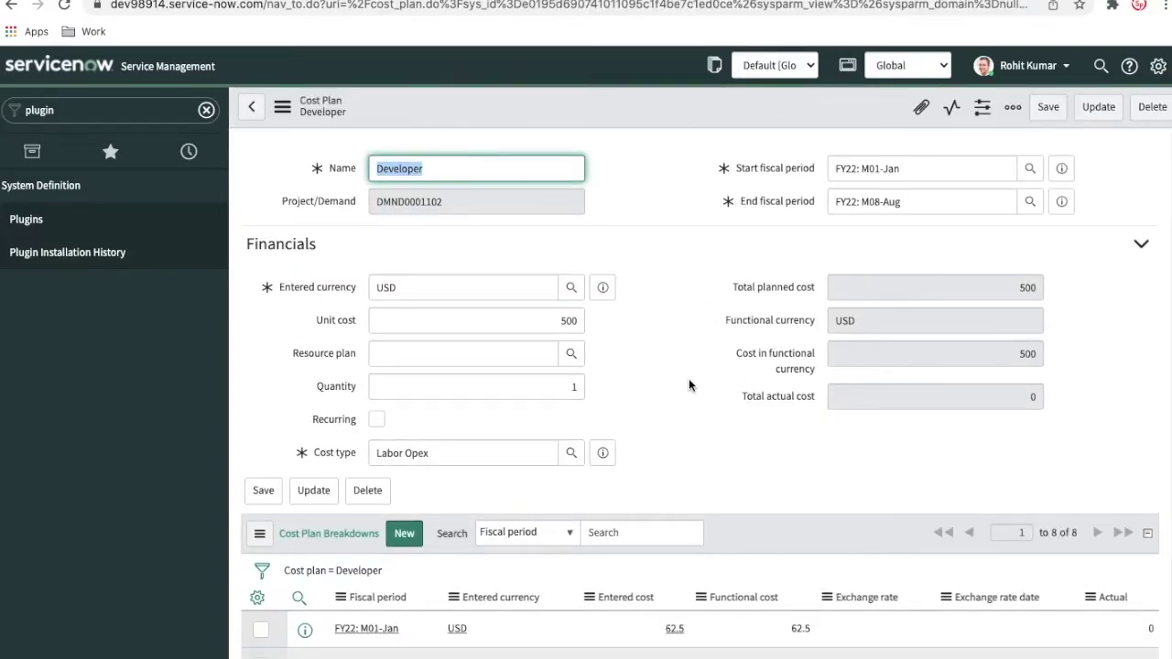
scroll(688, 385, "down", 1)
scroll(689, 385, "down", 5)
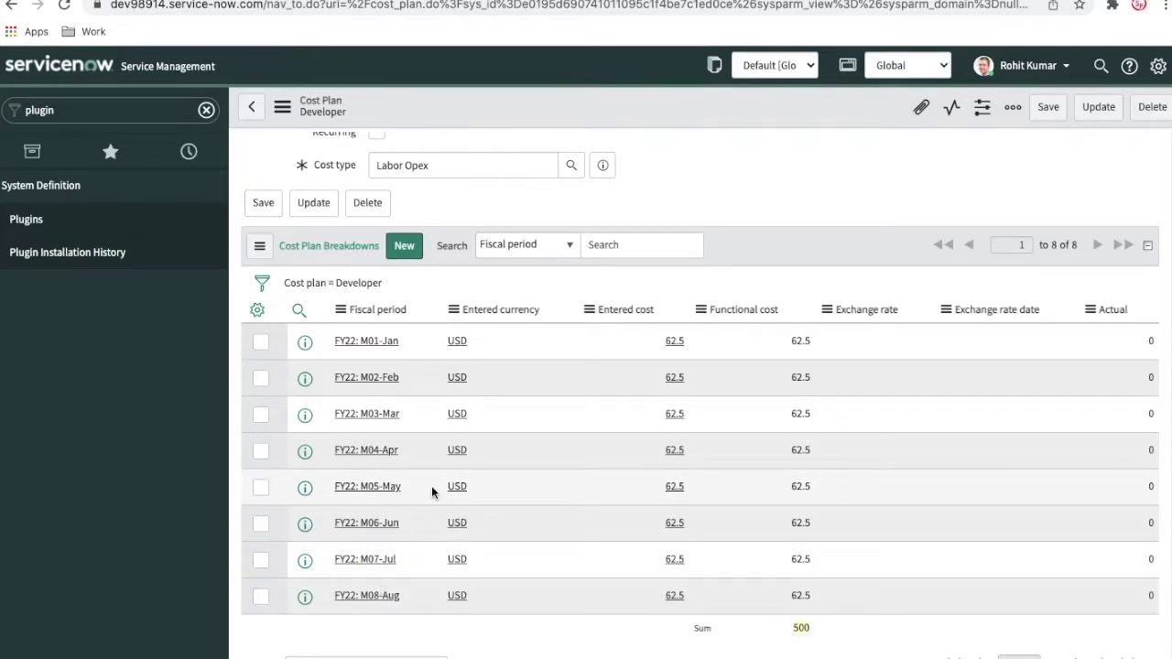
Review the Developer cost plan's financials and monthly breakdowns, and return to the Portal Enhancment demand
scroll(432, 486, "up", 6)
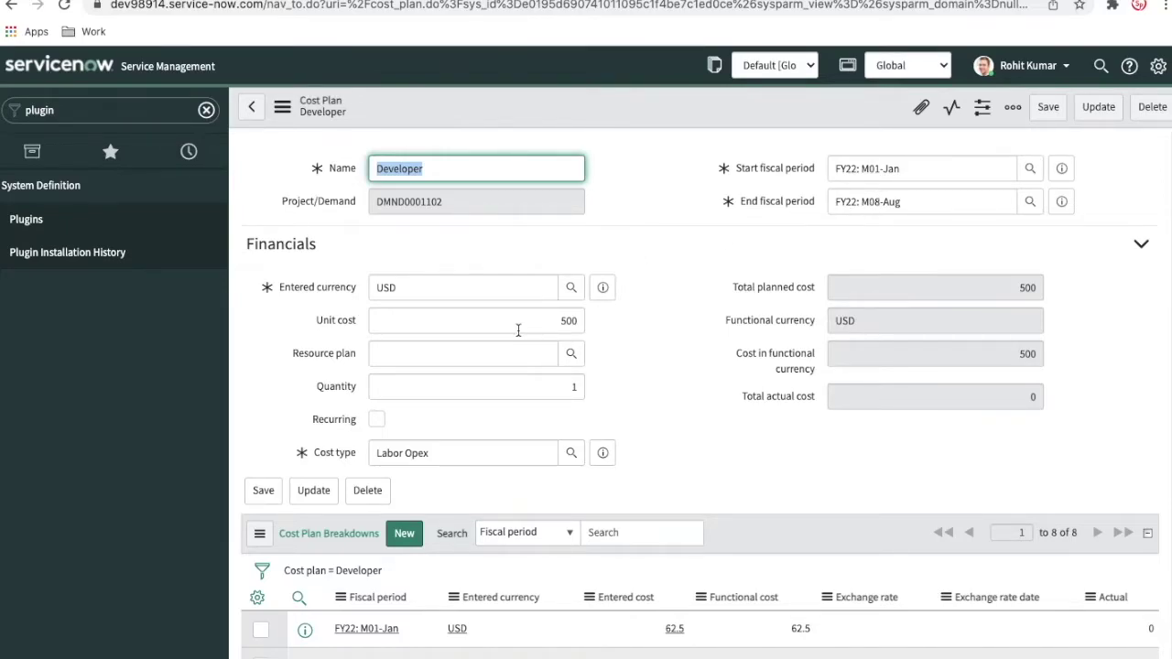
scroll(717, 397, "down", 6)
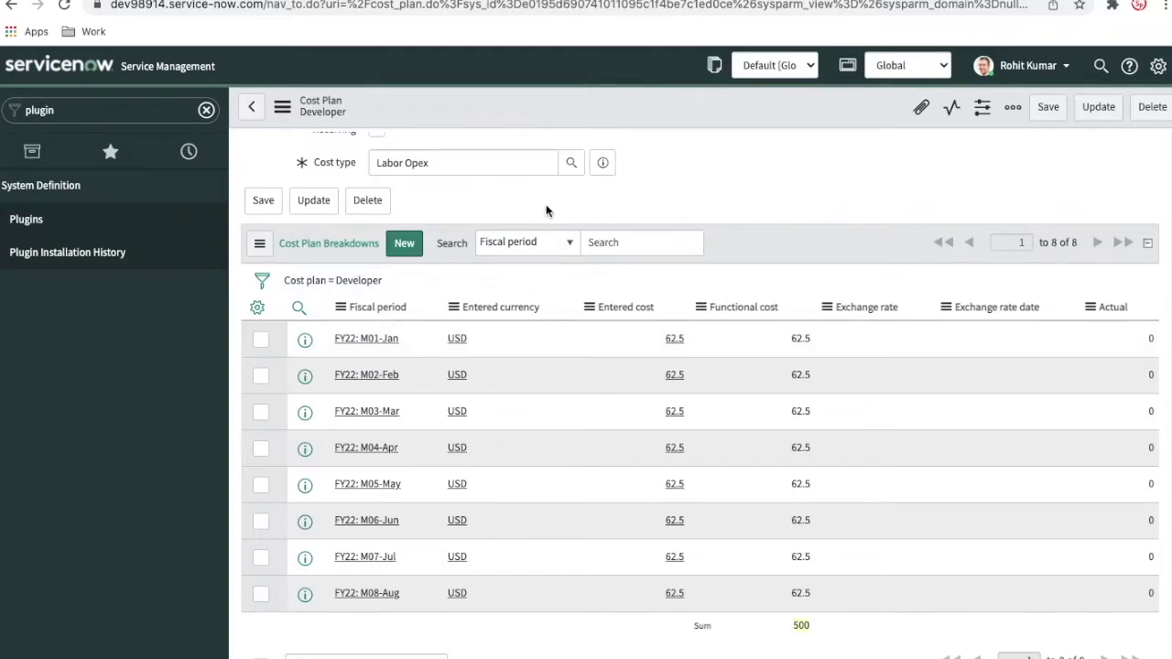
scroll(552, 198, "up", 3)
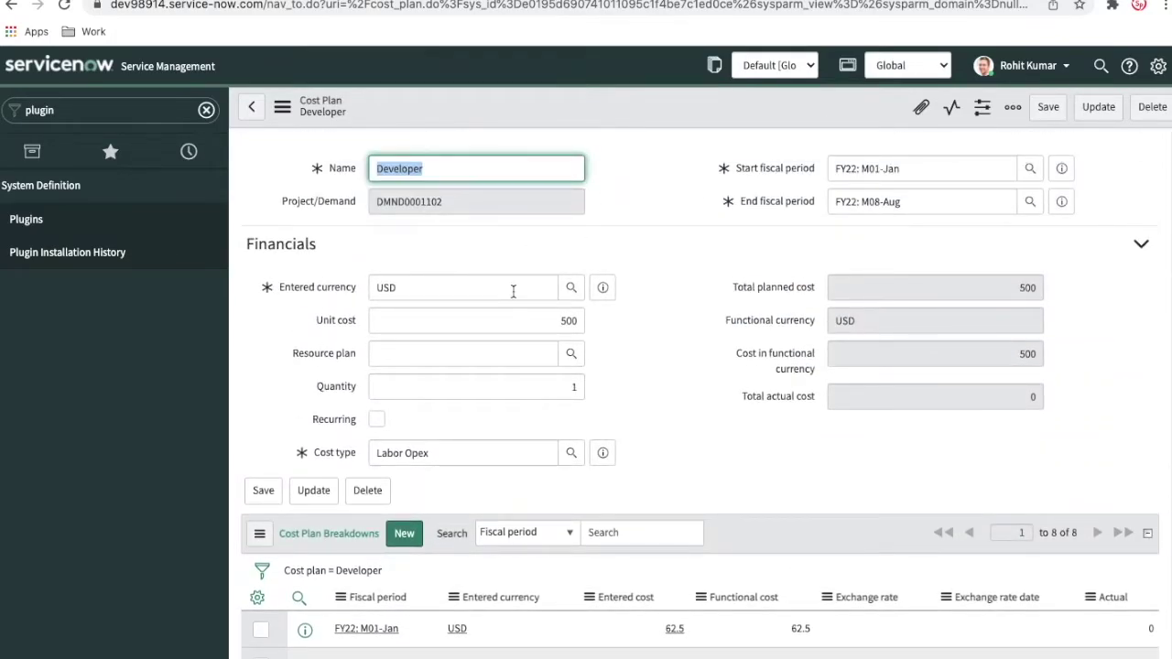
left_click(10, 6)
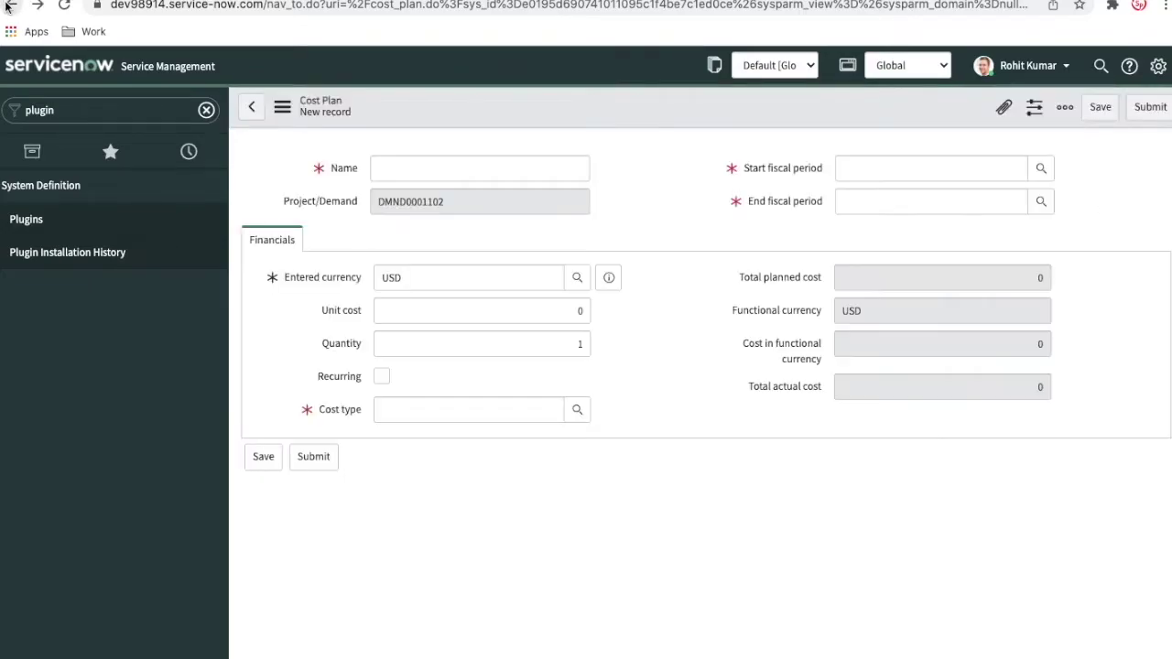
left_click(9, 5)
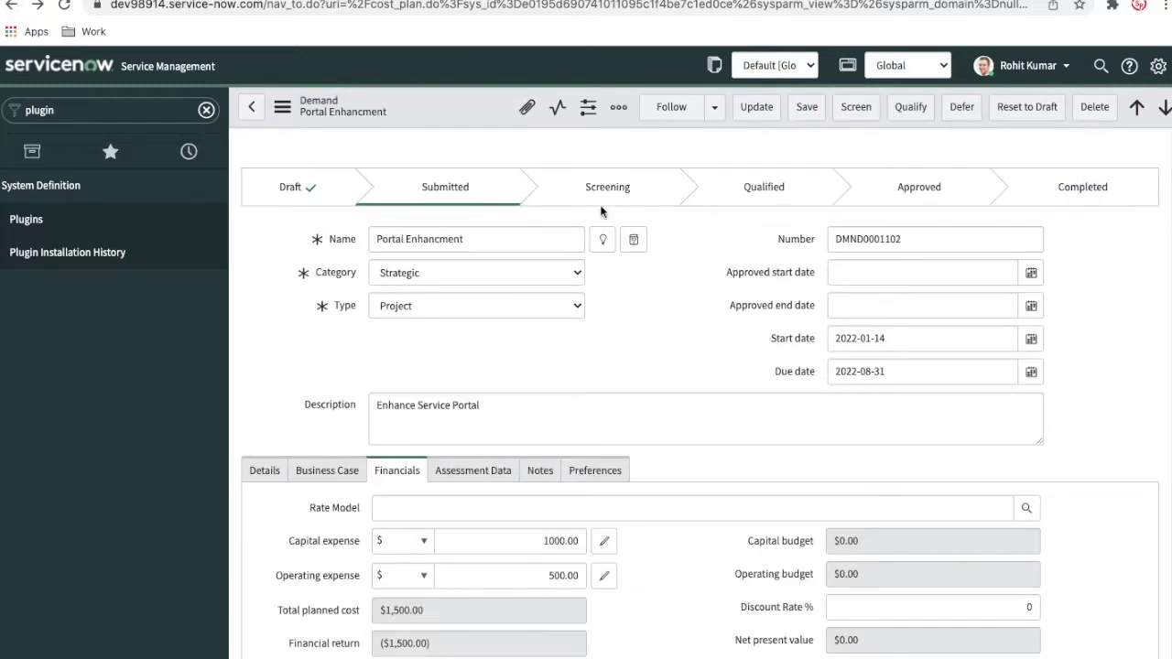
Set the demand's financial benefit to 5,000 in its financials and save the record, staying on its form
scroll(766, 434, "down", 3)
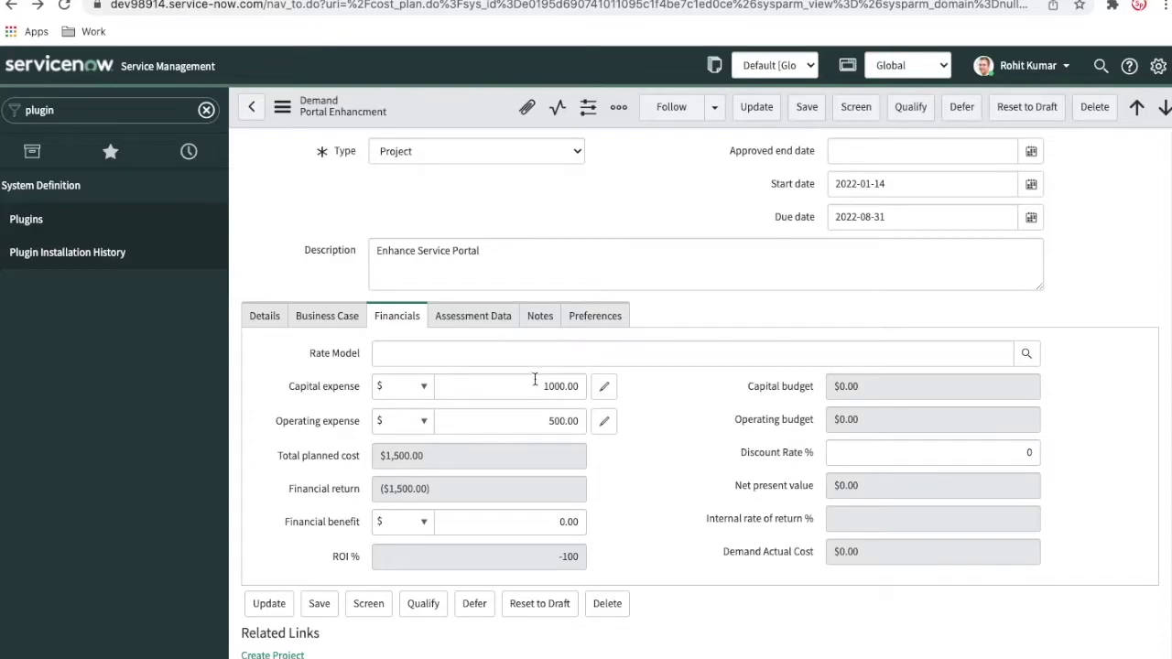
scroll(535, 403, "up", 3)
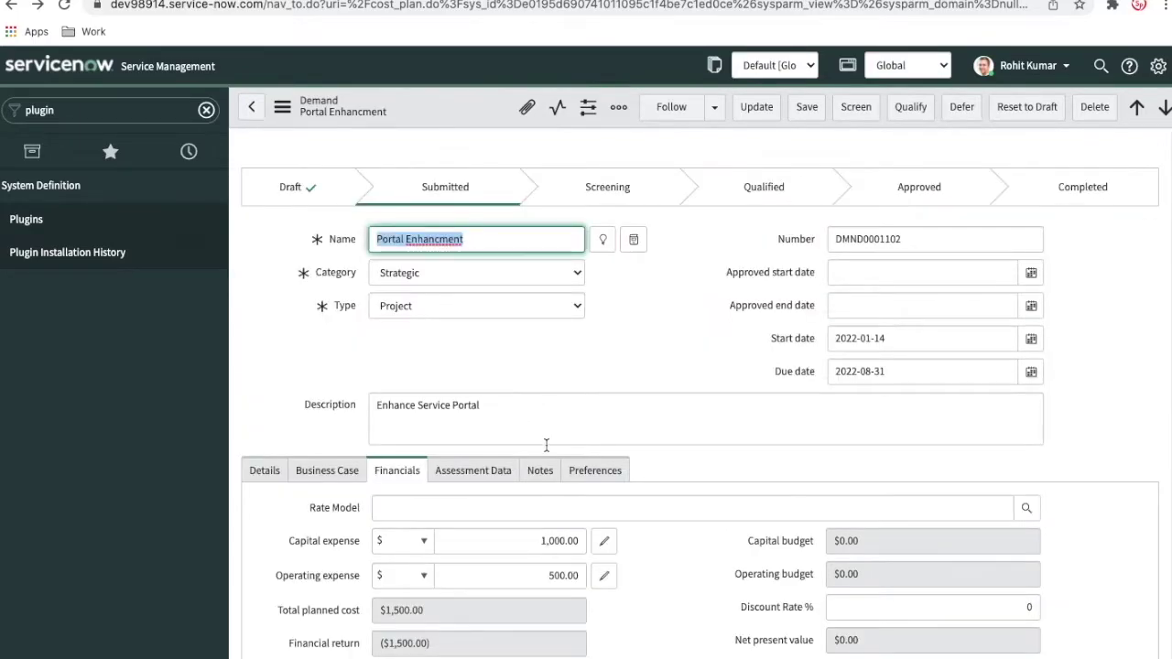
scroll(547, 445, "down", 3)
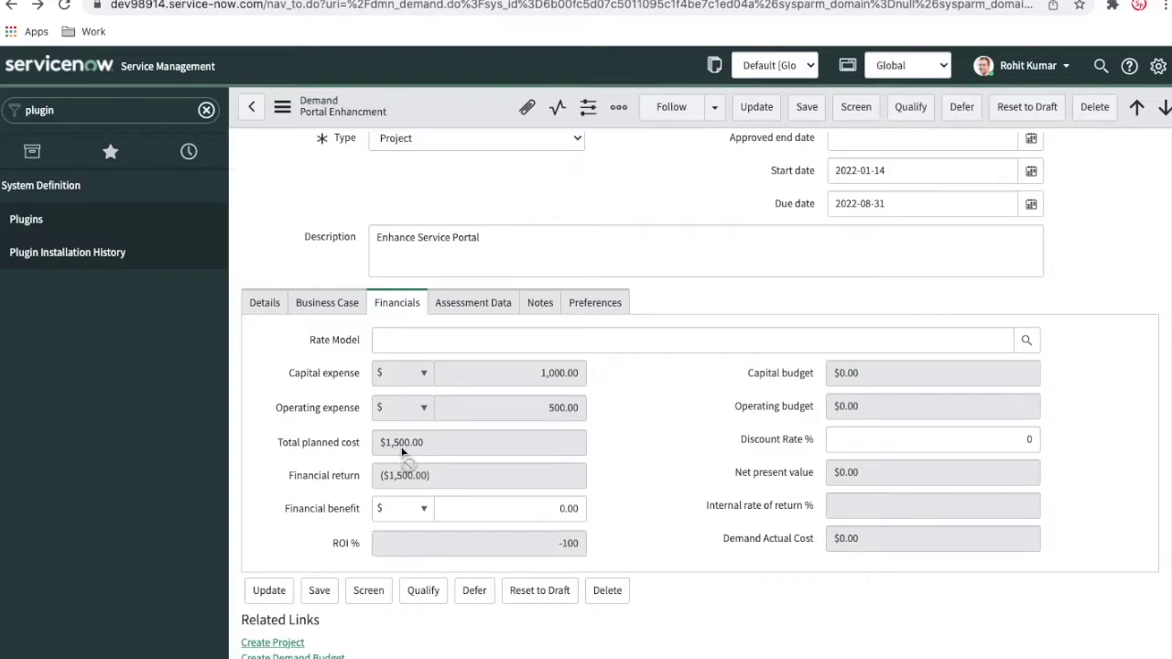
scroll(401, 452, "down", 1)
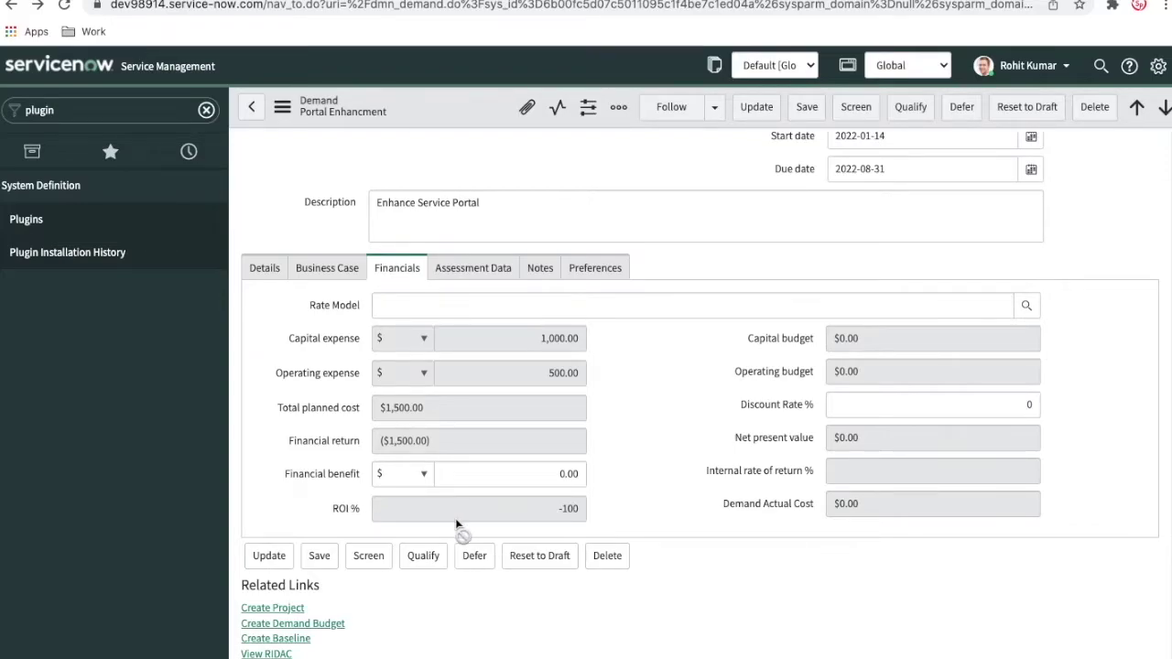
left_click(560, 474)
type("500")
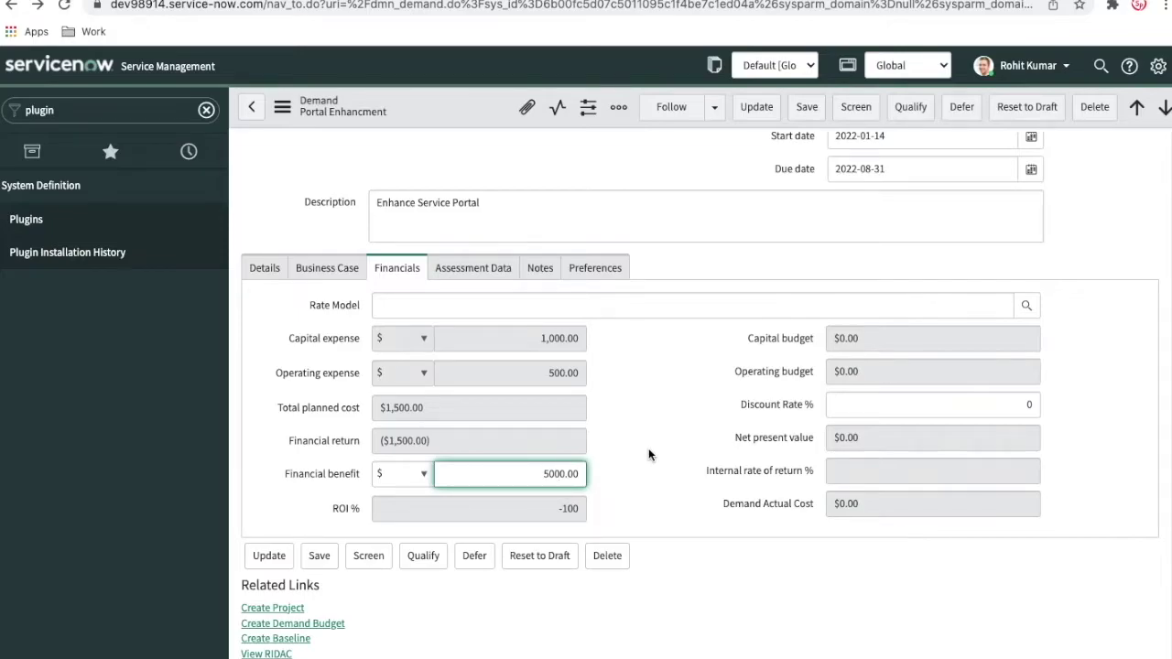
right_click(482, 109)
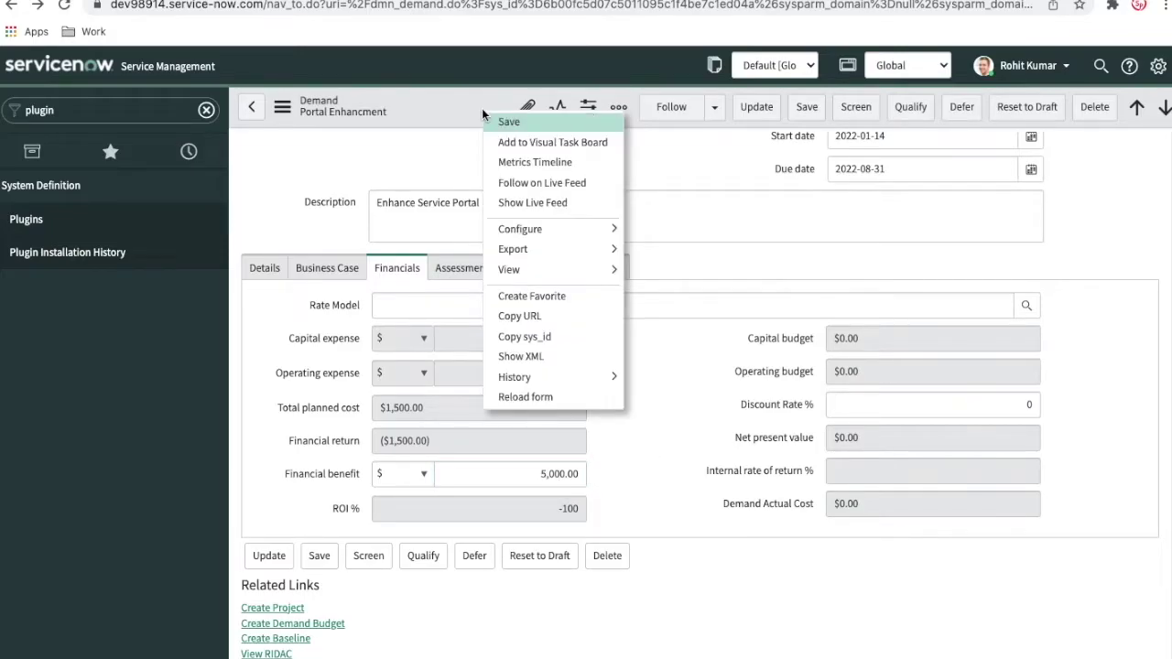
left_click(438, 469)
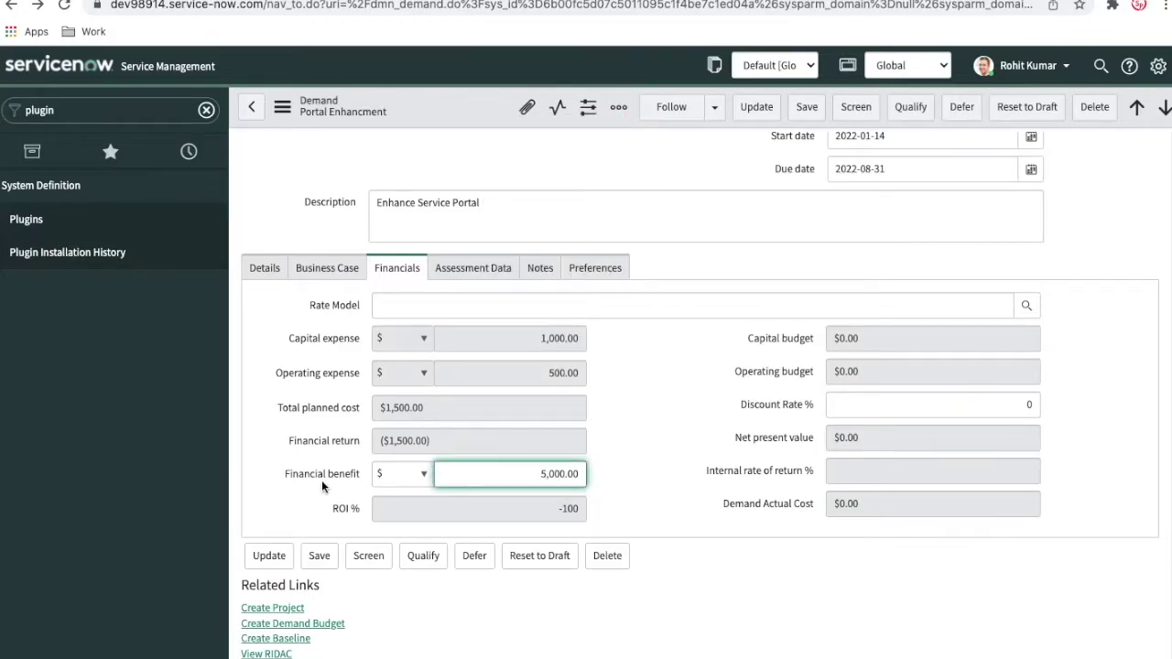
mouse_move(319, 482)
right_click(415, 113)
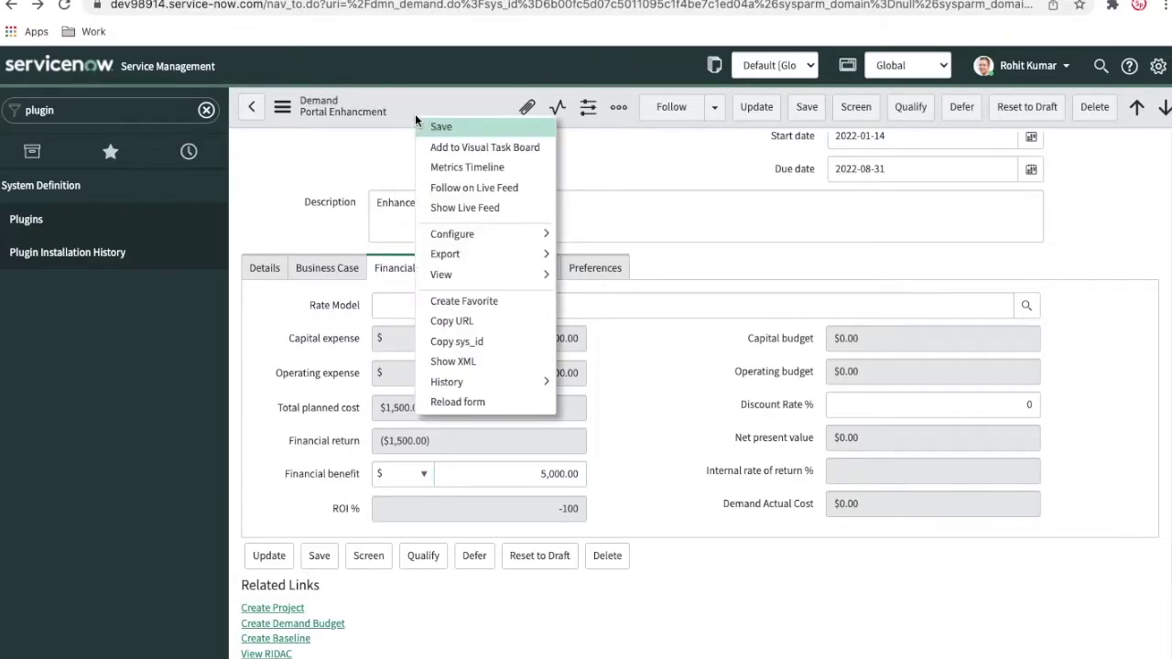
left_click(427, 125)
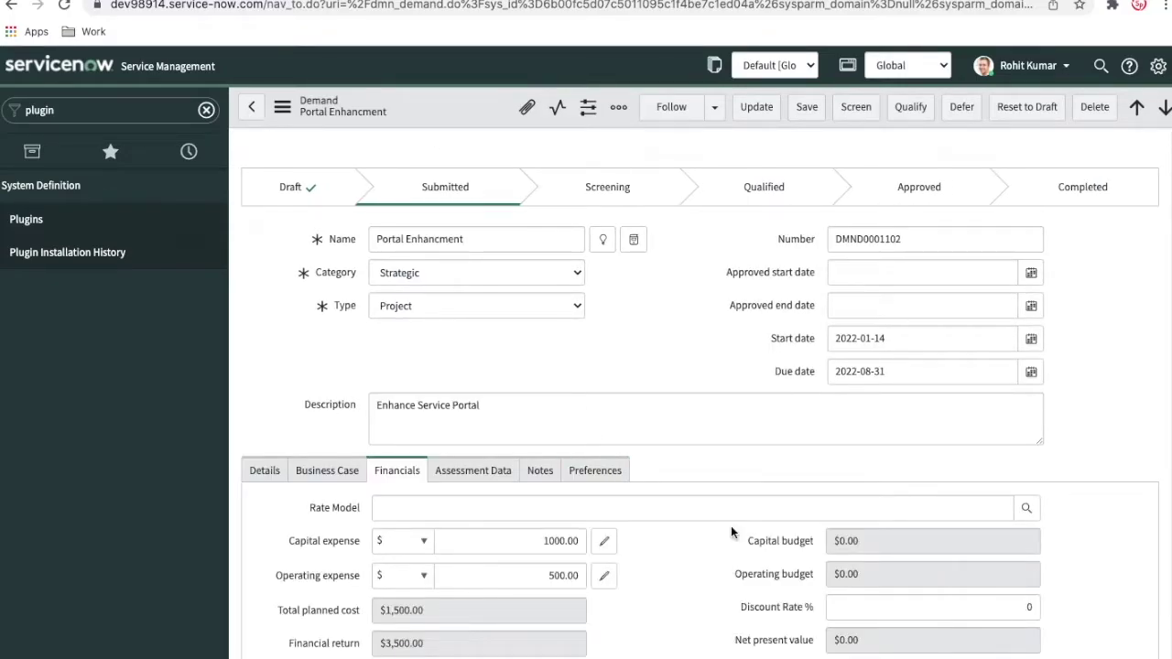
Check the demand's financial return, ROI and cost plans, and move the demand from Submitted to Screening
scroll(731, 526, "down", 5)
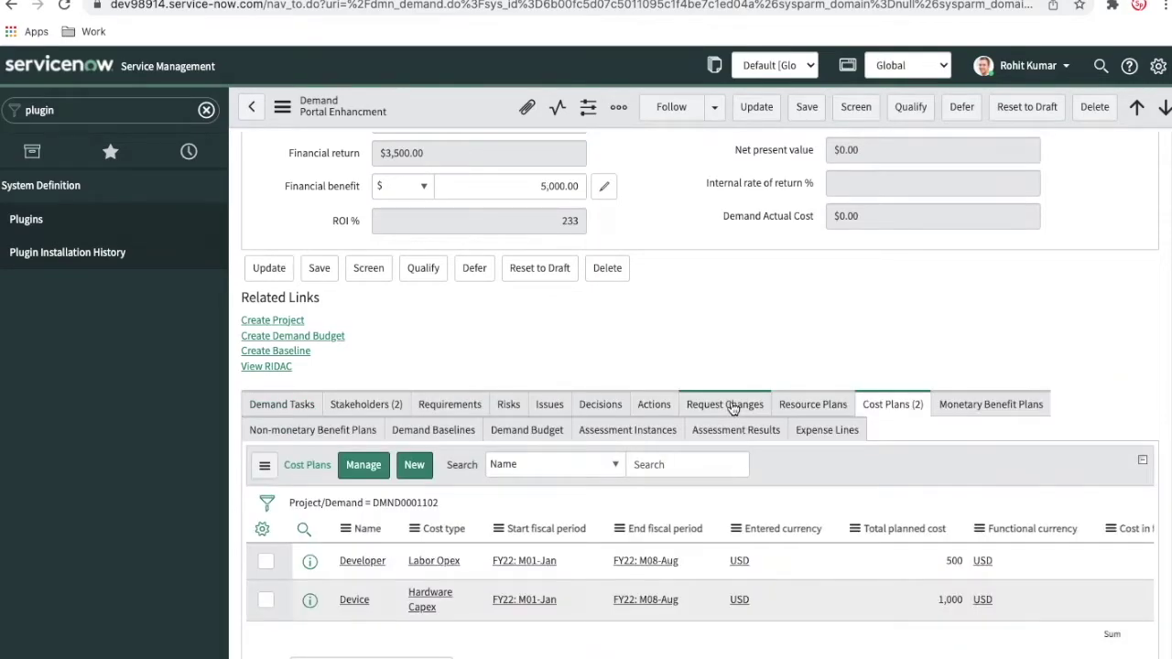
scroll(731, 401, "down", 6)
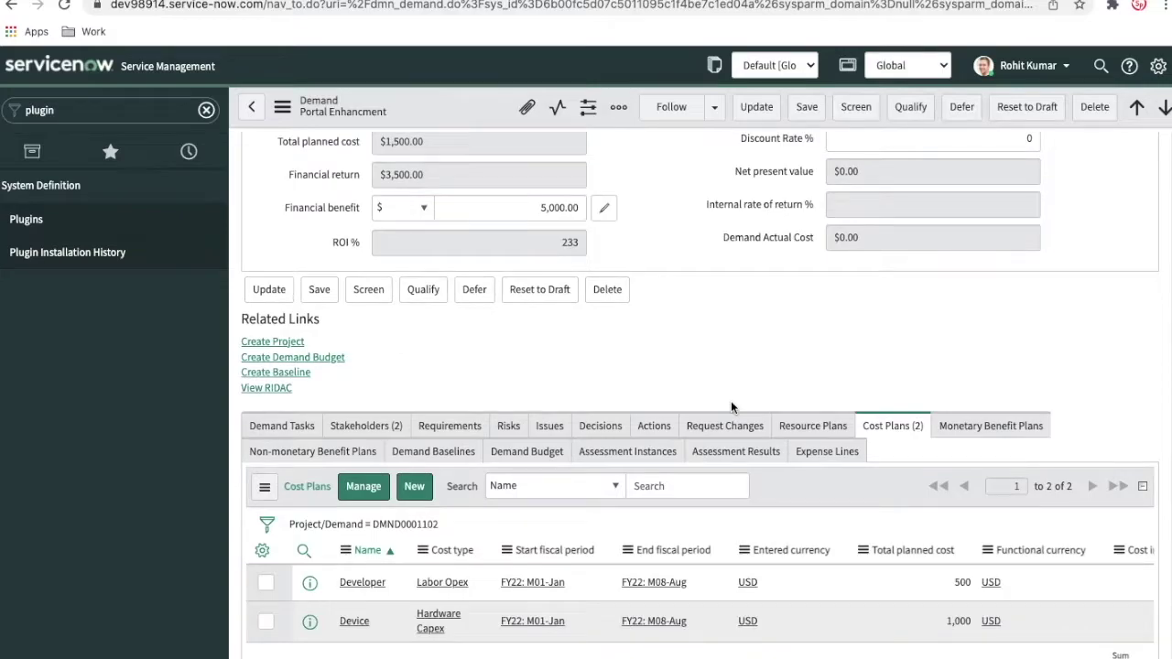
scroll(731, 400, "up", 2)
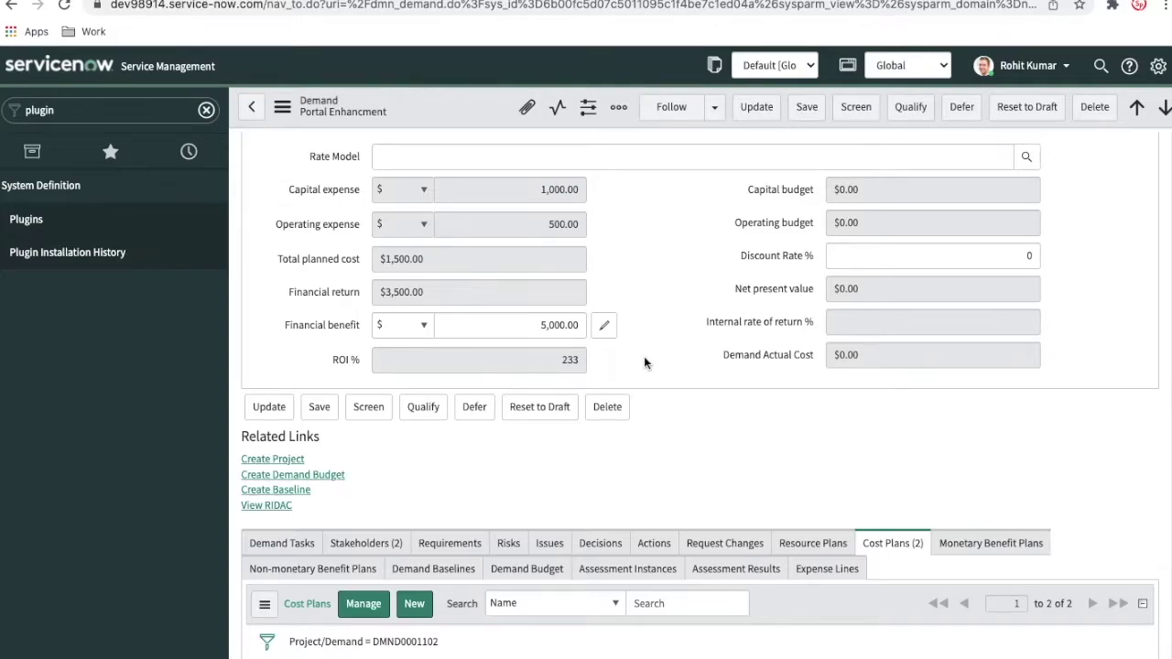
scroll(644, 360, "down", 1)
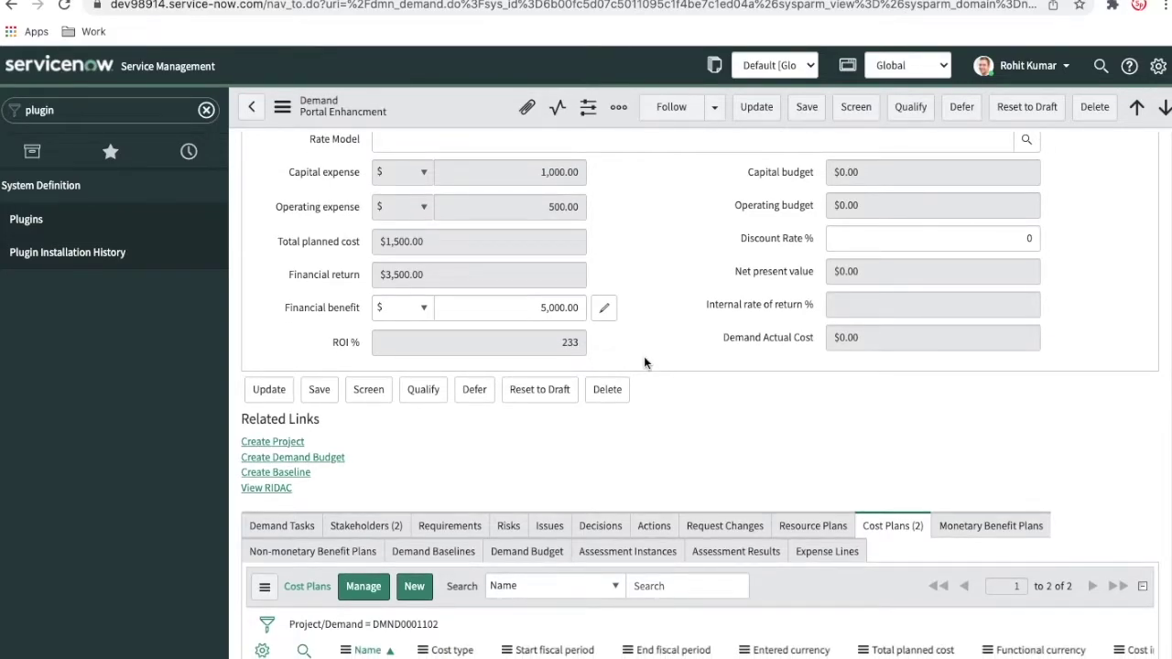
scroll(765, 268, "up", 4)
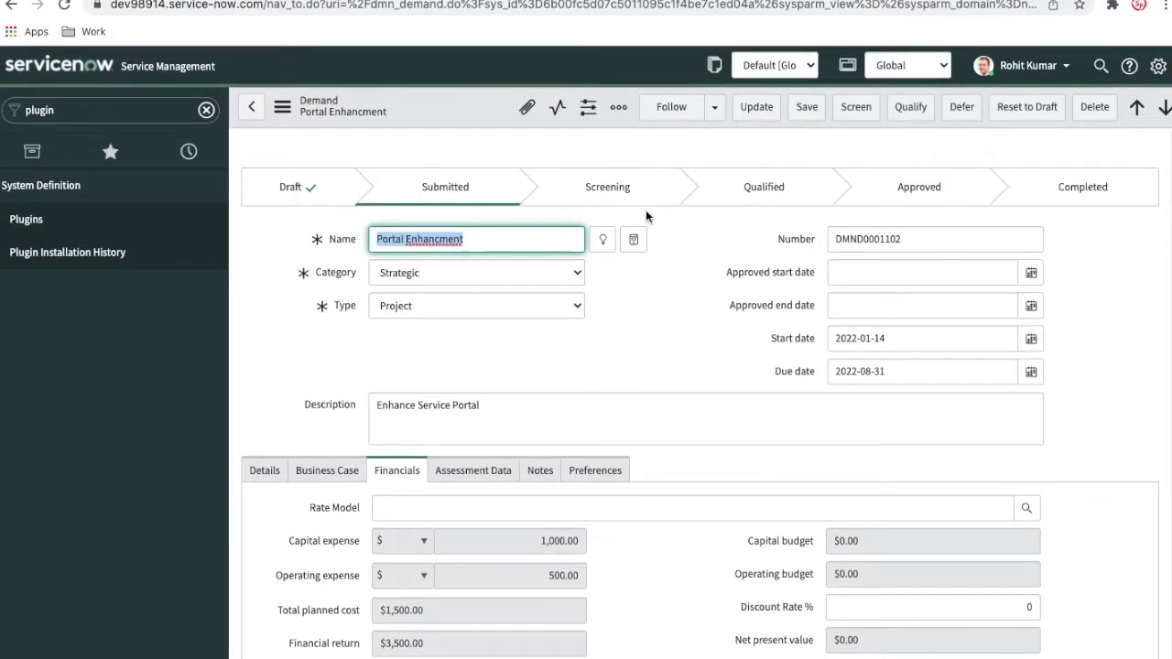
left_click(855, 111)
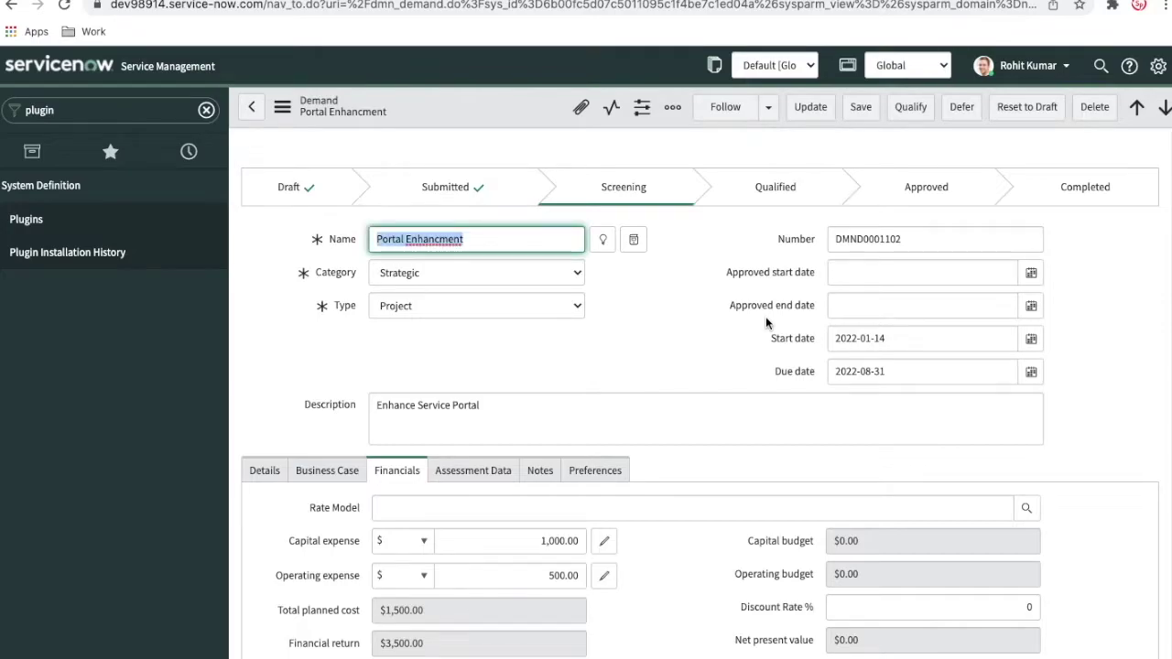
Compare the demand's assessment instances with its stakeholders to see who is assigned each assessment
scroll(766, 316, "down", 2)
scroll(766, 316, "down", 1)
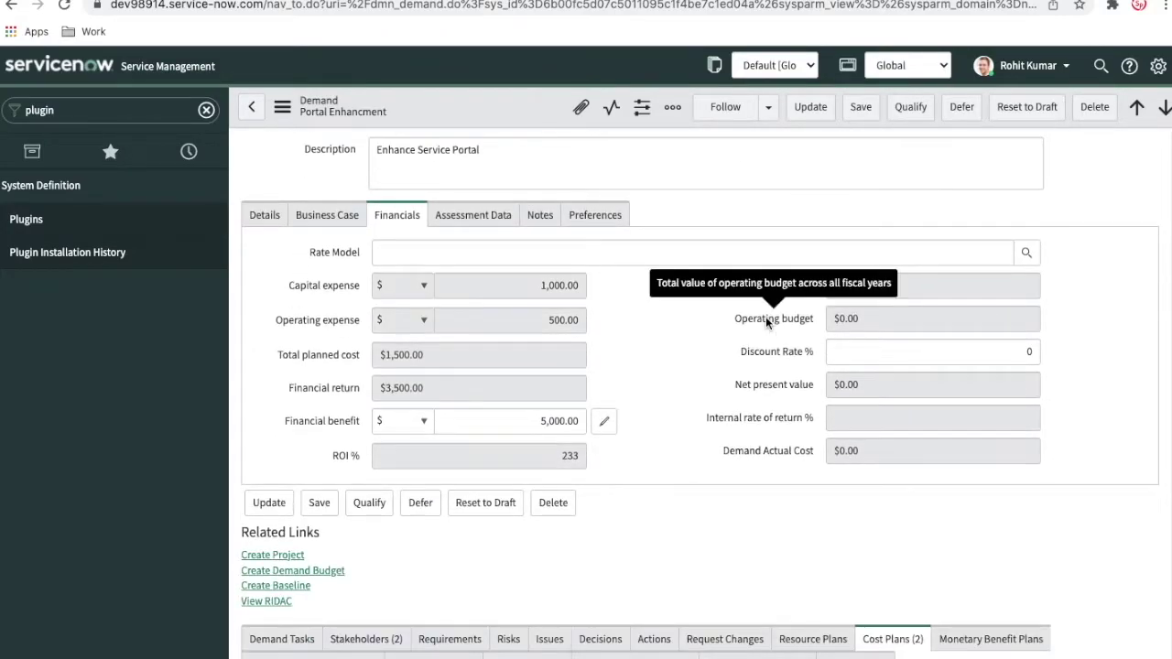
scroll(766, 316, "down", 1)
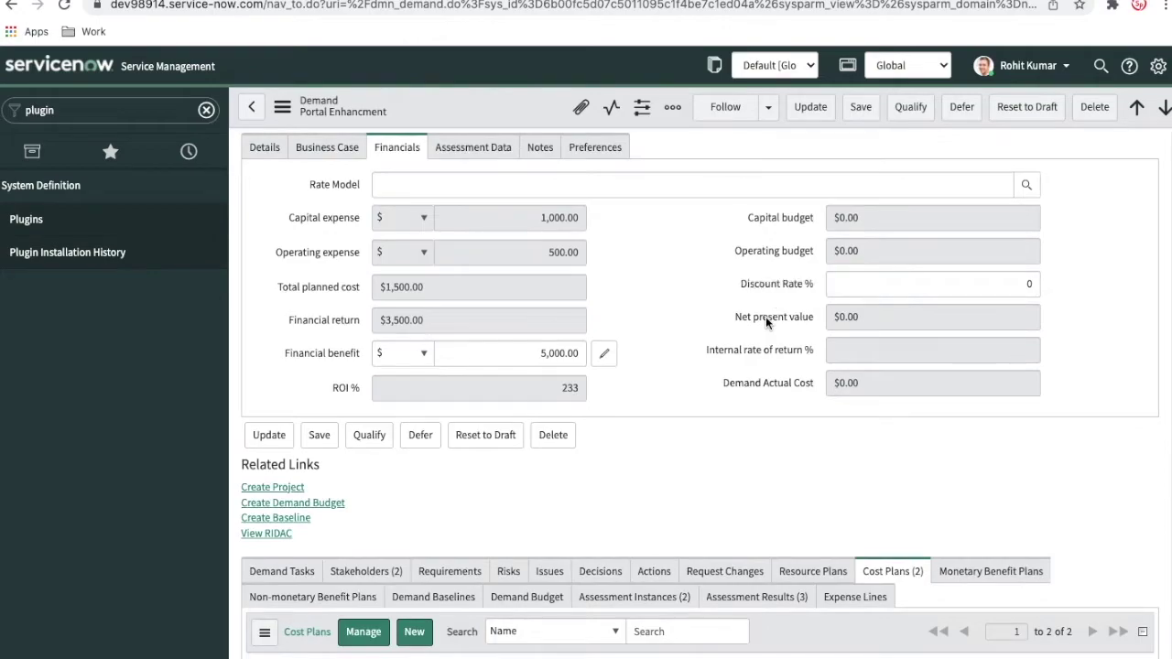
scroll(766, 322, "down", 1)
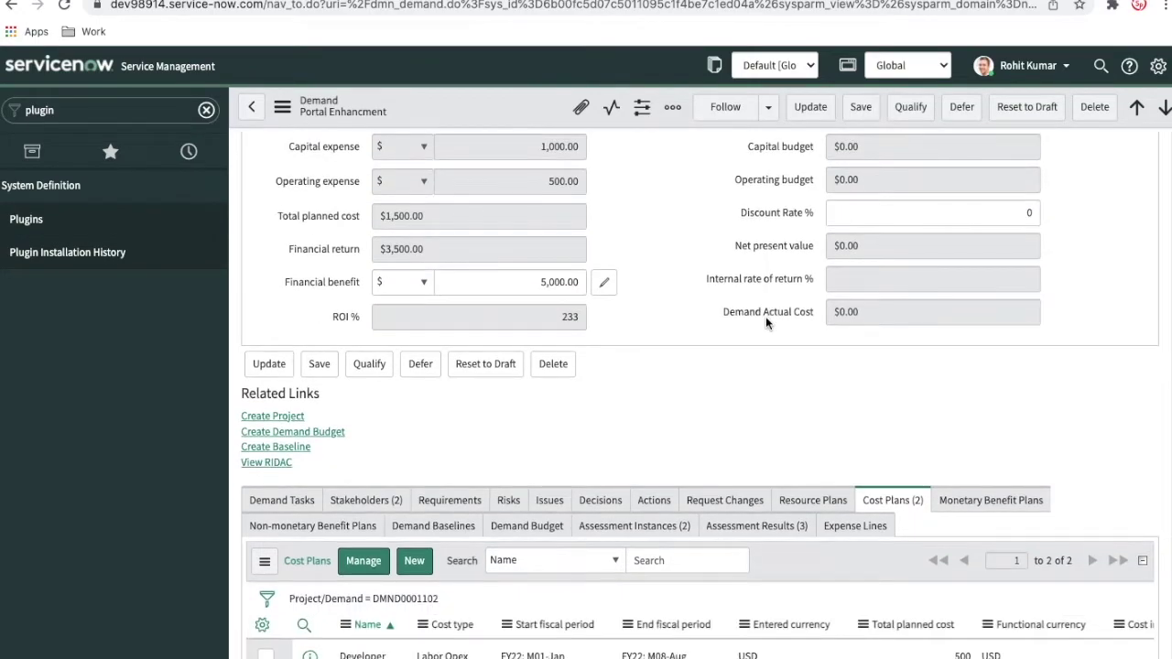
left_click(622, 541)
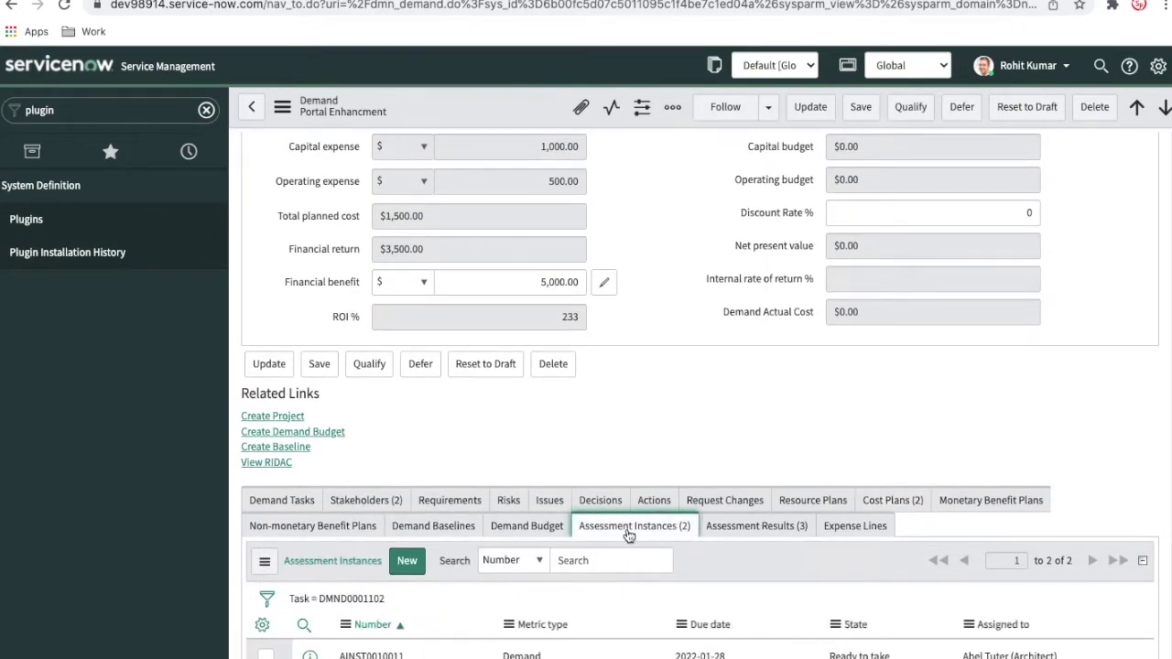
scroll(706, 492, "down", 2)
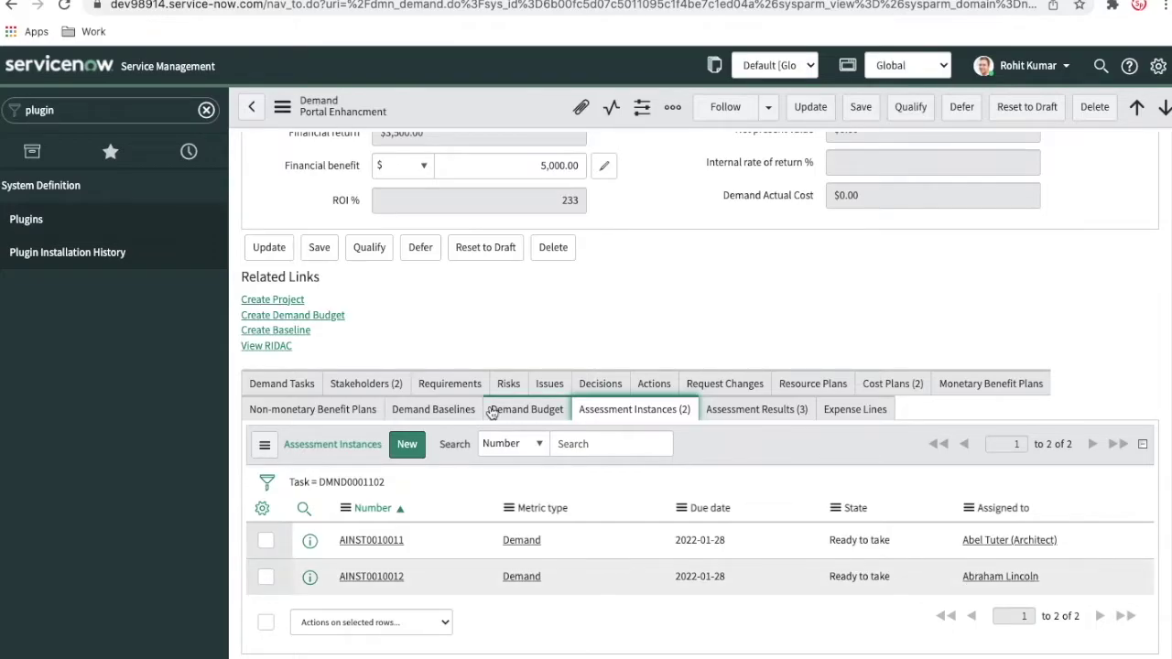
left_click(367, 389)
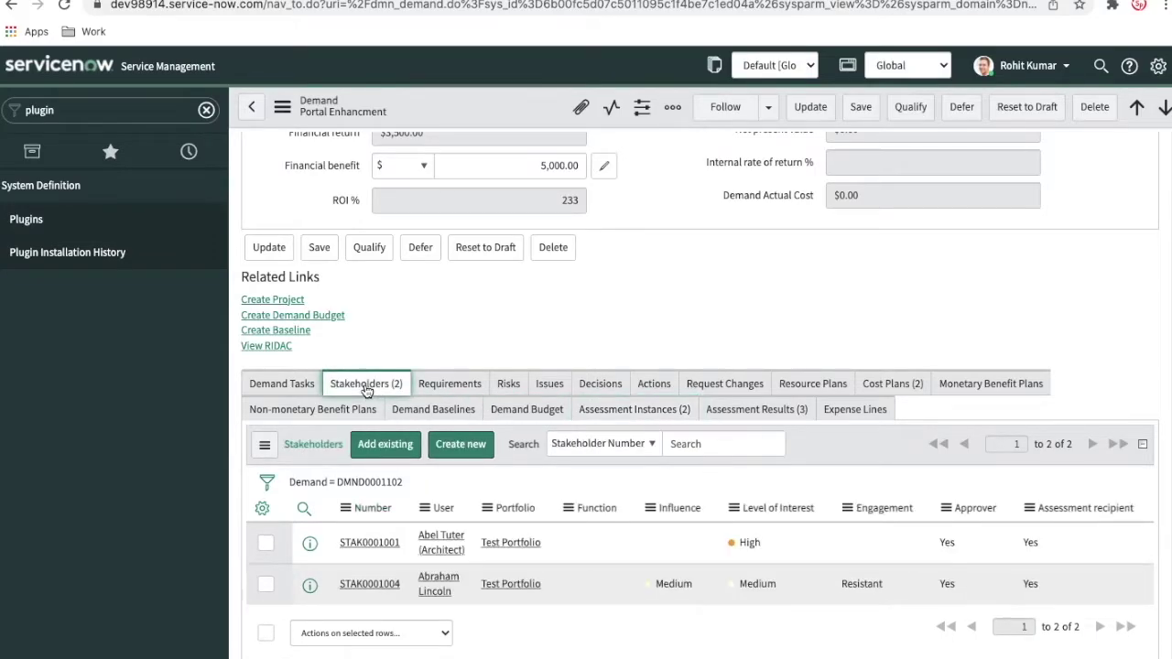
left_click(619, 411)
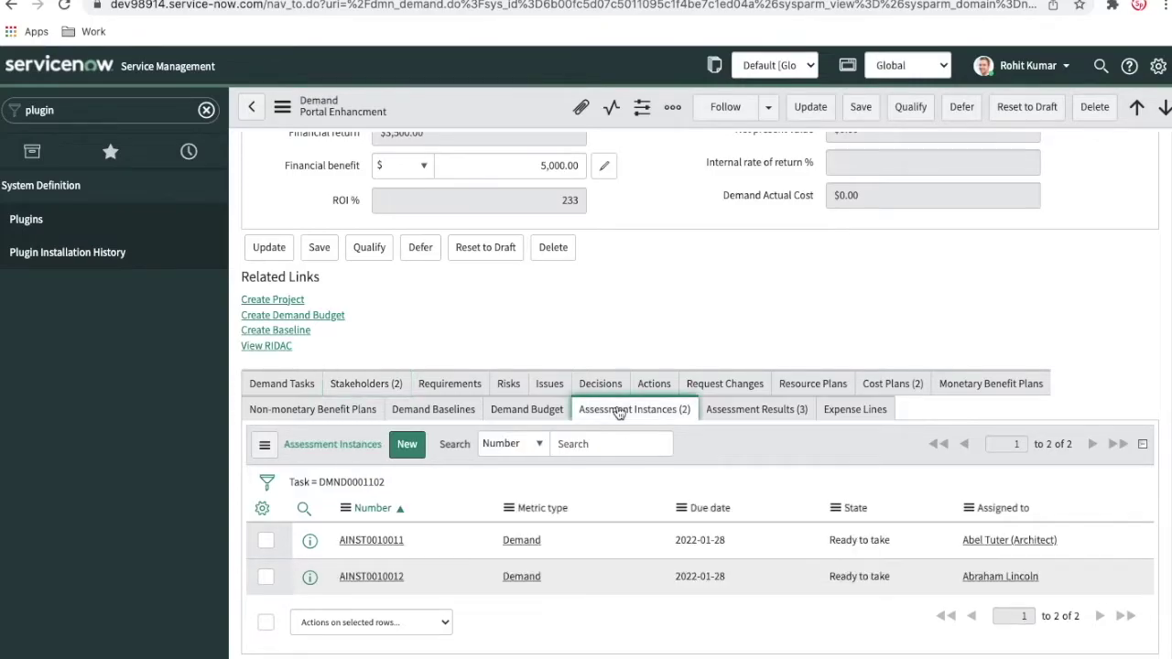
left_click(388, 394)
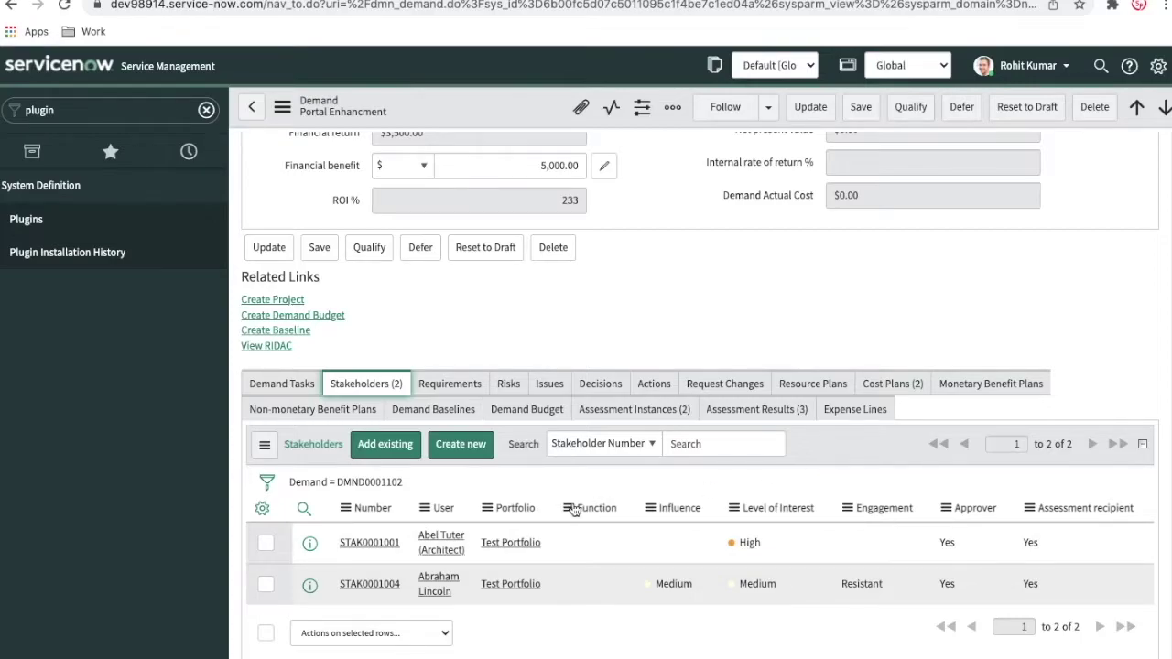
left_click(616, 411)
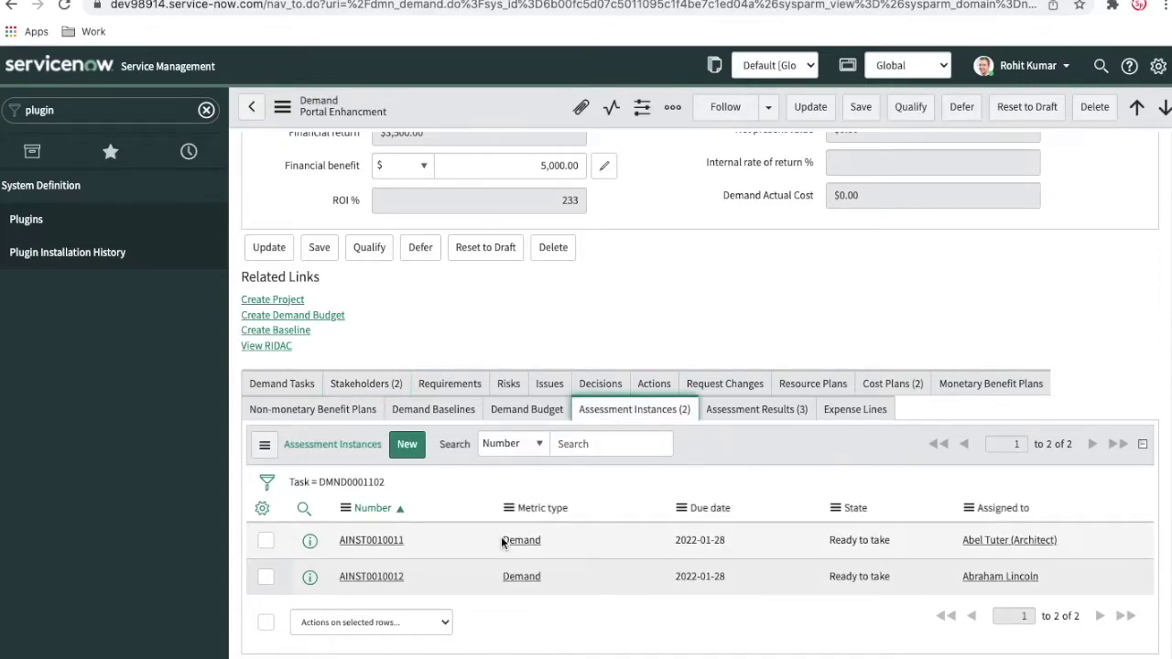
Examine the demand's assessment data, including impact, risk, value, T-shirt size and score, alongside its assessment instances
scroll(655, 344, "up", 3)
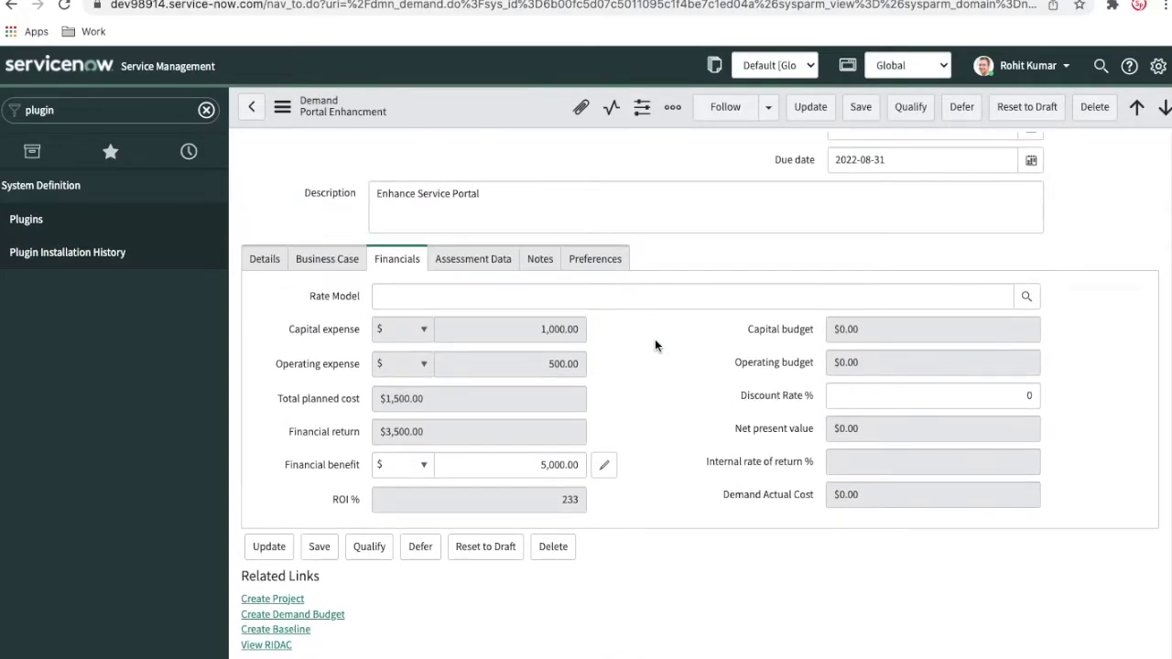
left_click(494, 263)
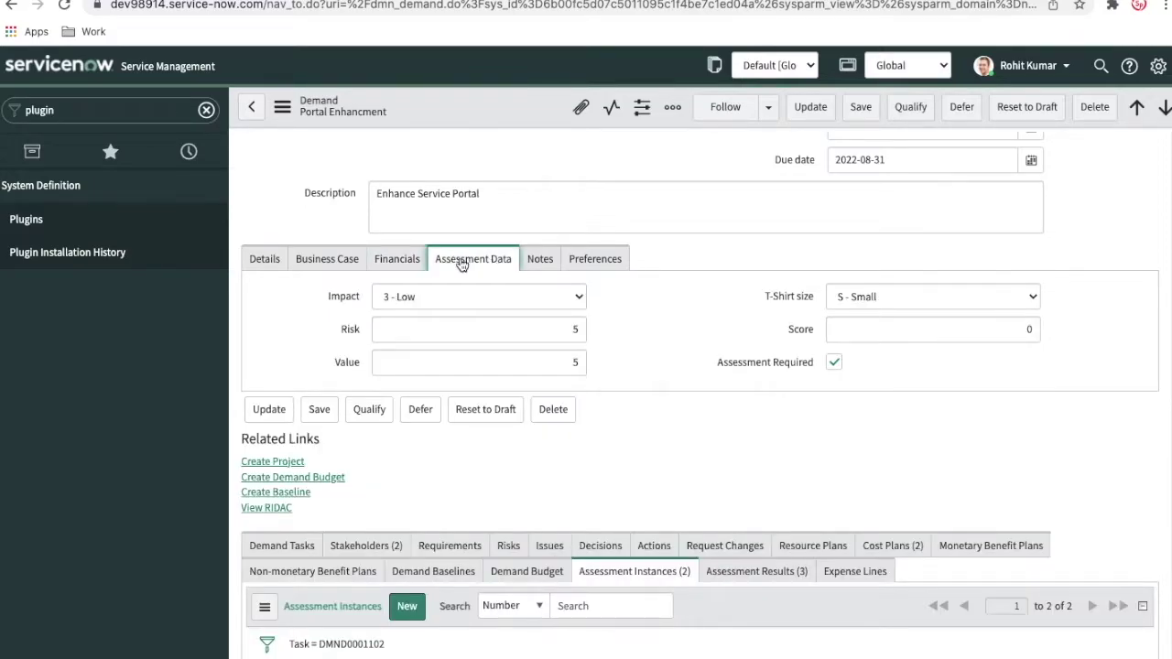
scroll(620, 262, "up", 2)
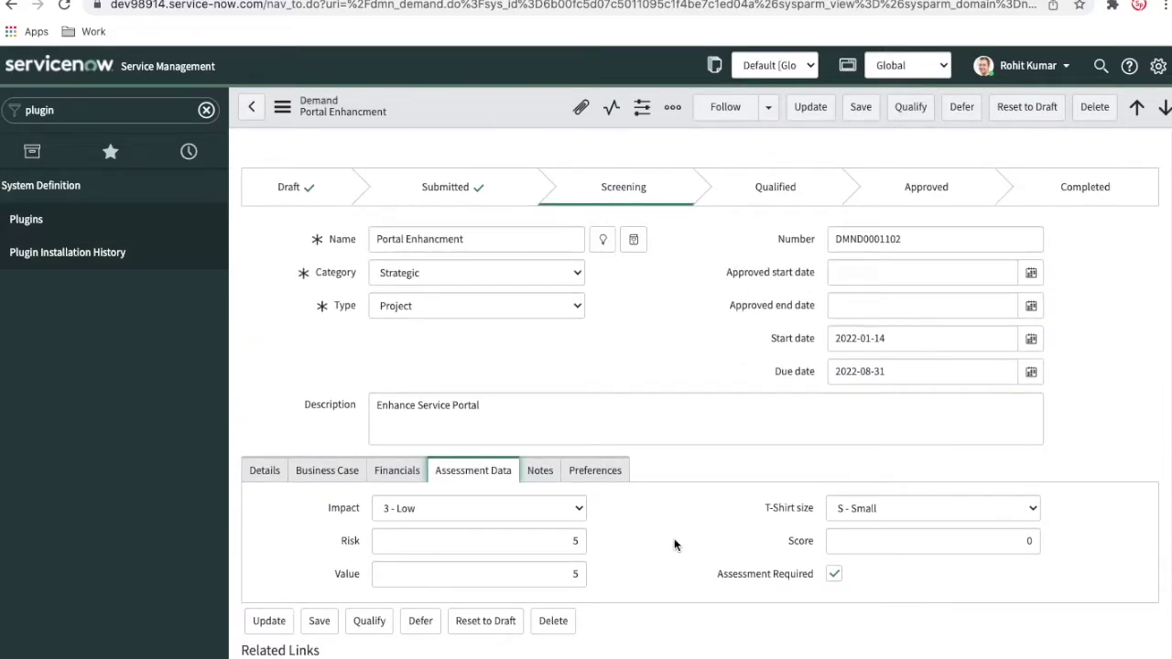
scroll(678, 546, "down", 1)
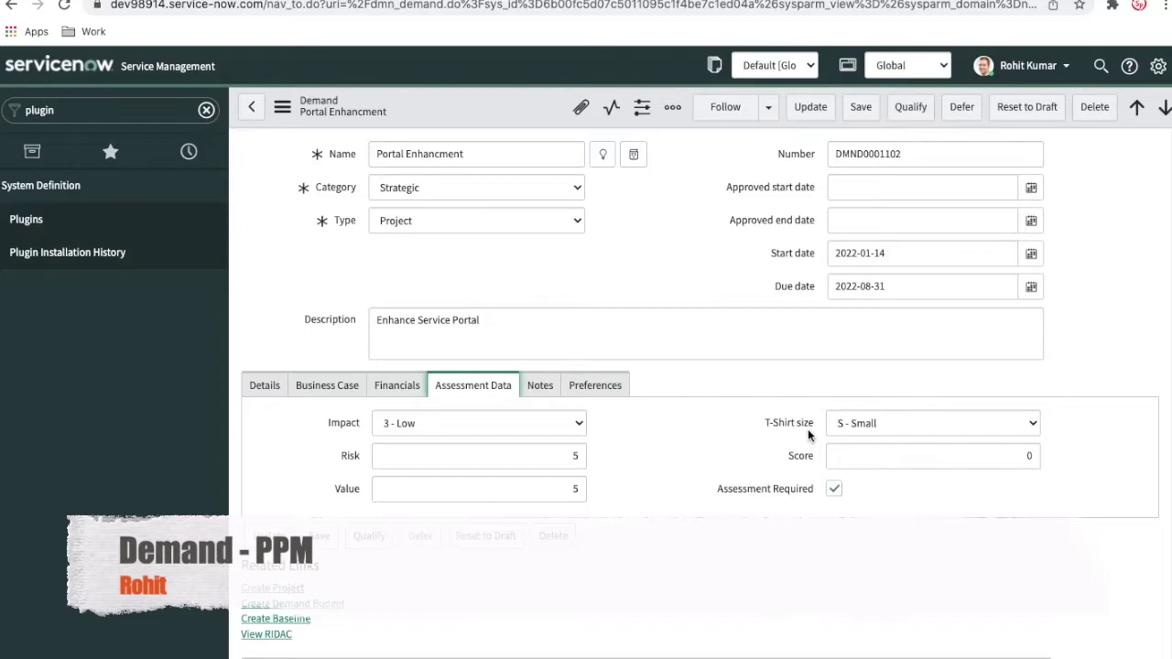
scroll(790, 437, "down", 4)
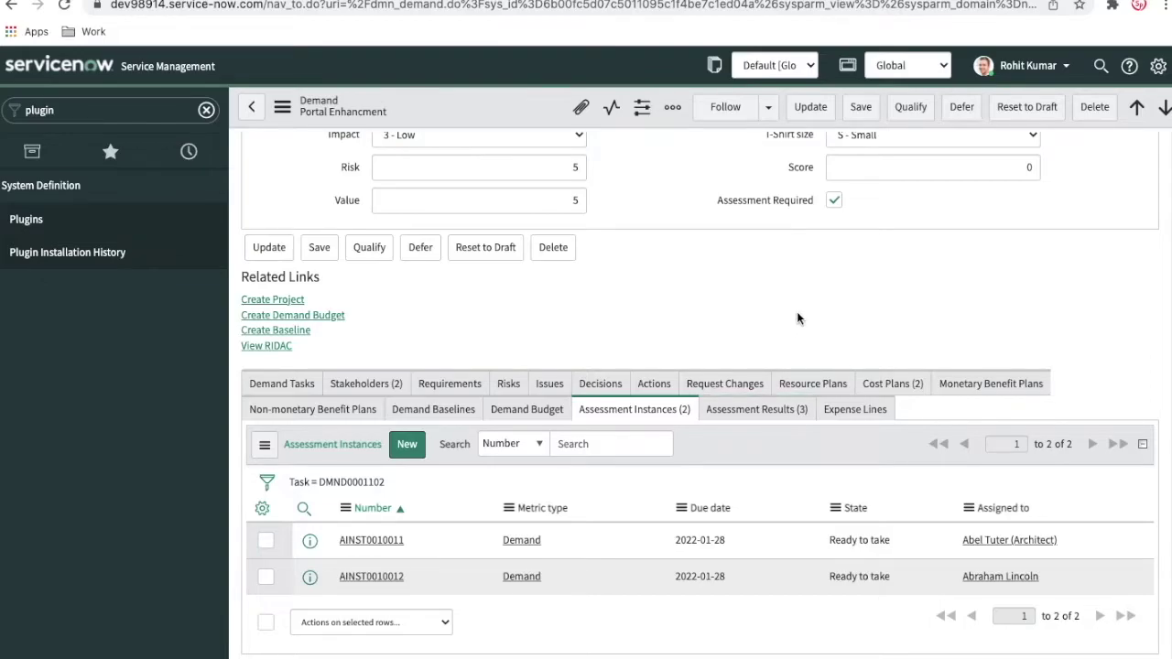
scroll(797, 312, "up", 4)
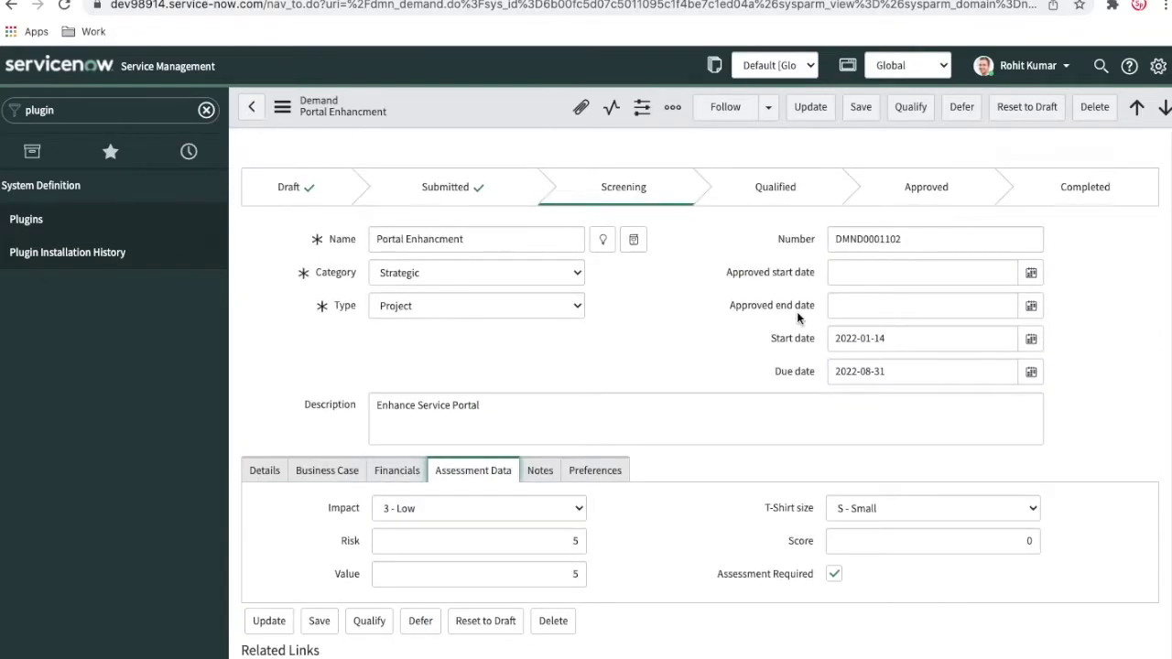
Impersonate the stakeholder assigned to the second assessment instance, AINST0010012, of the Portal Enhancment demand
scroll(798, 316, "down", 4)
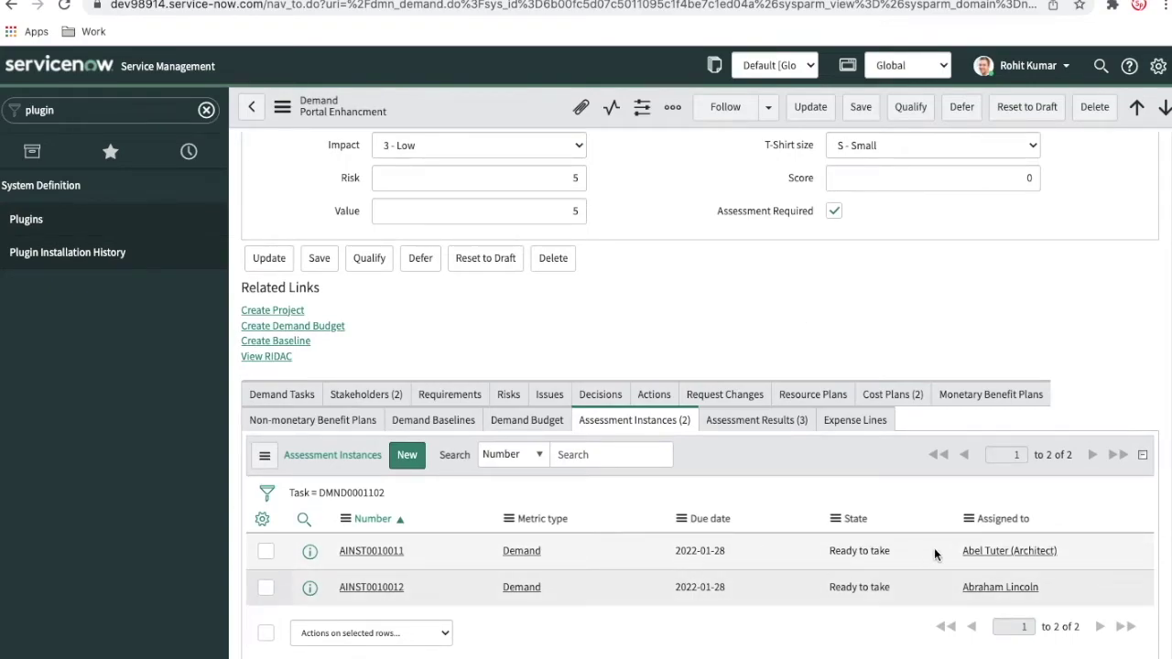
left_click_drag(1053, 587, 966, 587)
key("ctrl+c")
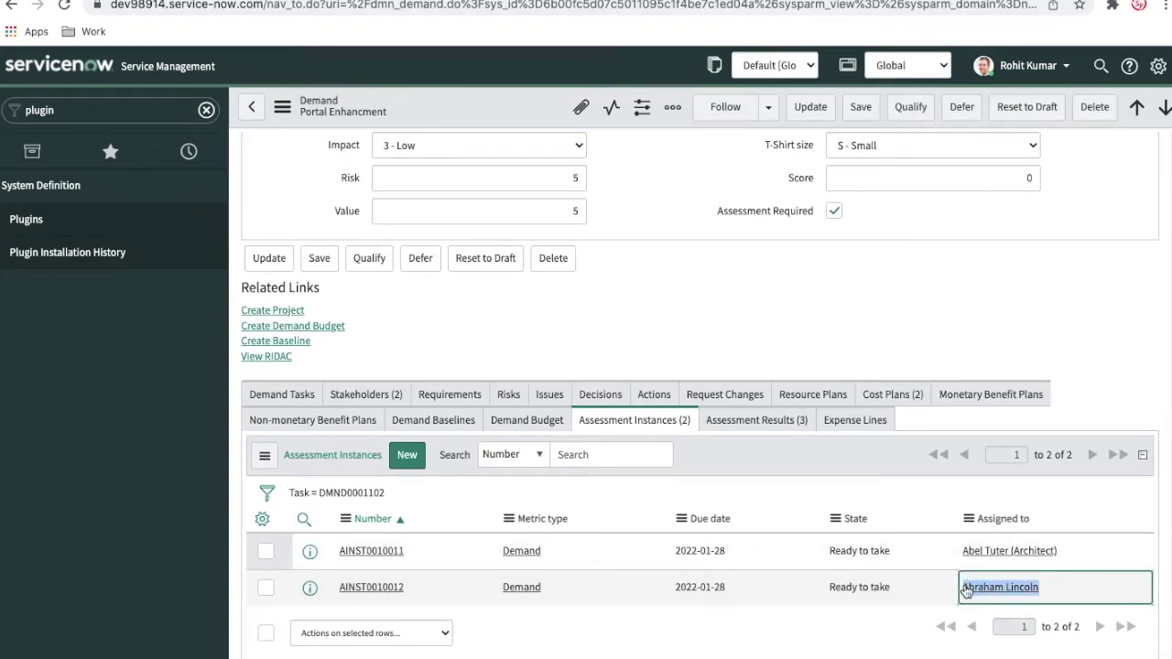
left_click(1015, 66)
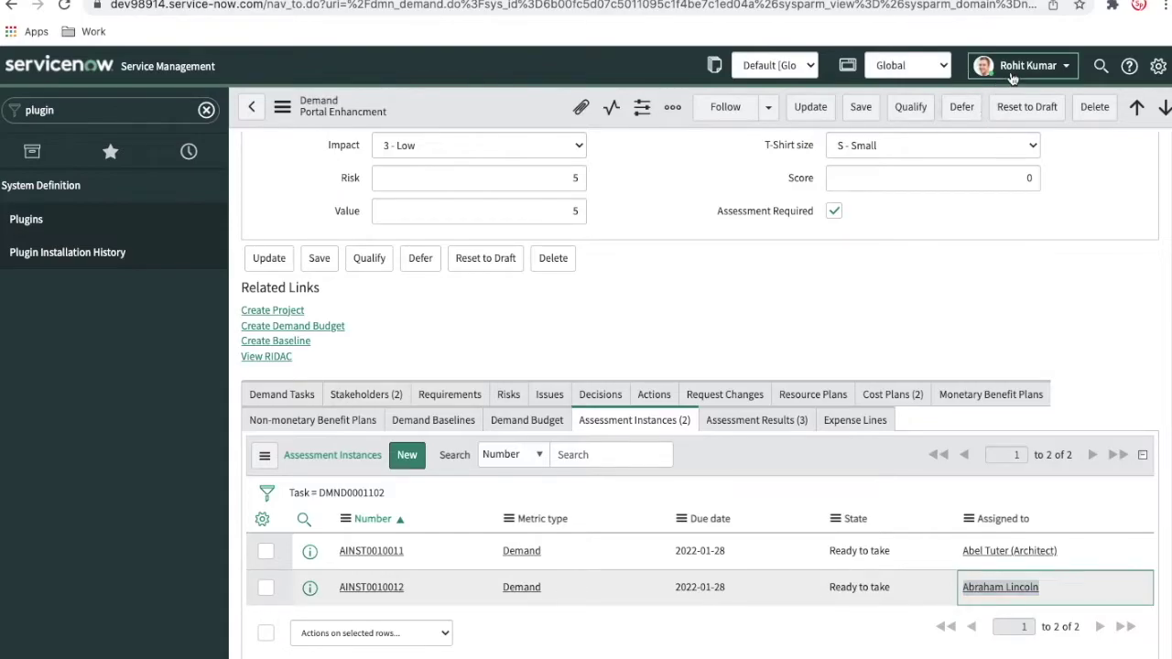
left_click(998, 119)
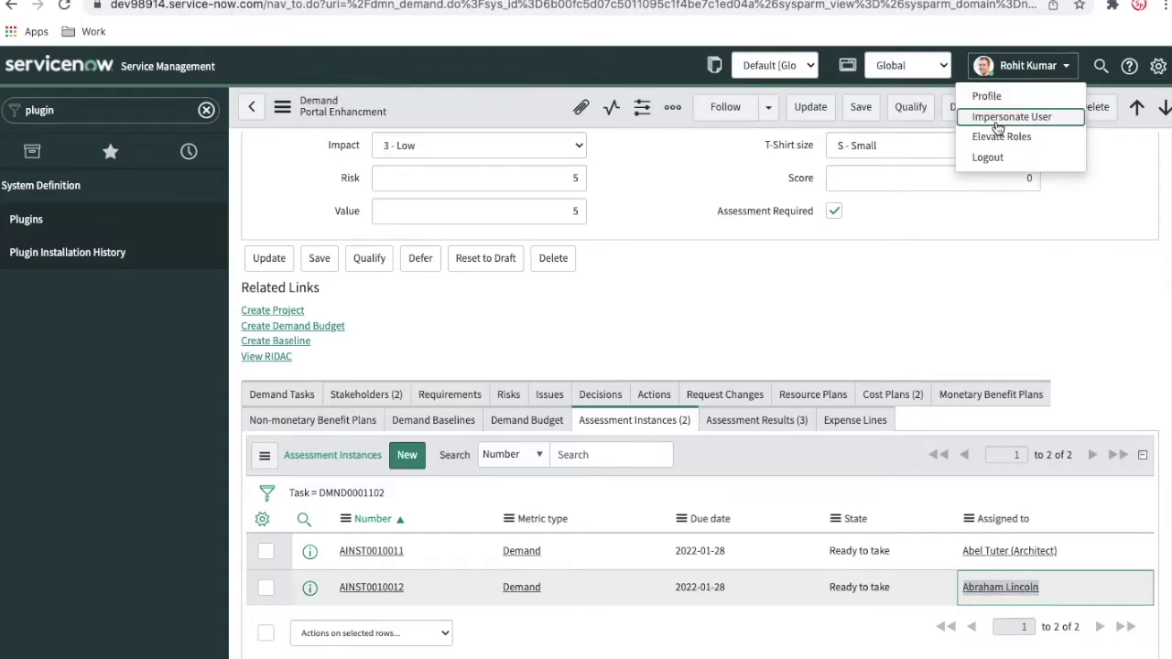
left_click(702, 132)
key("ctrl+v")
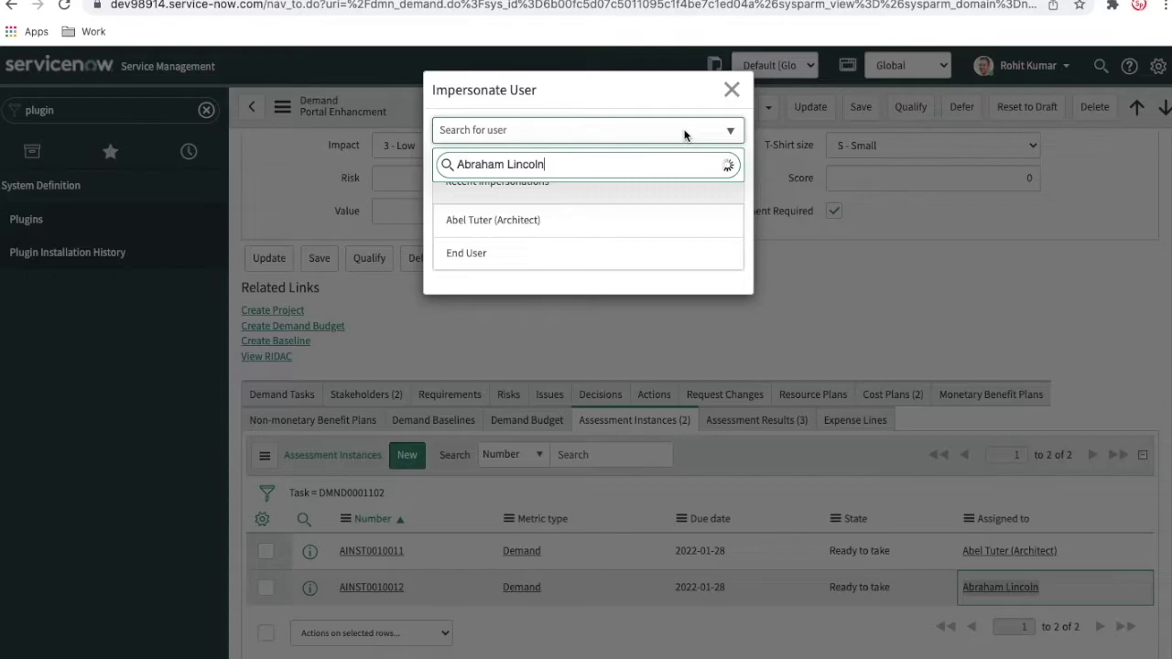
left_click(600, 191)
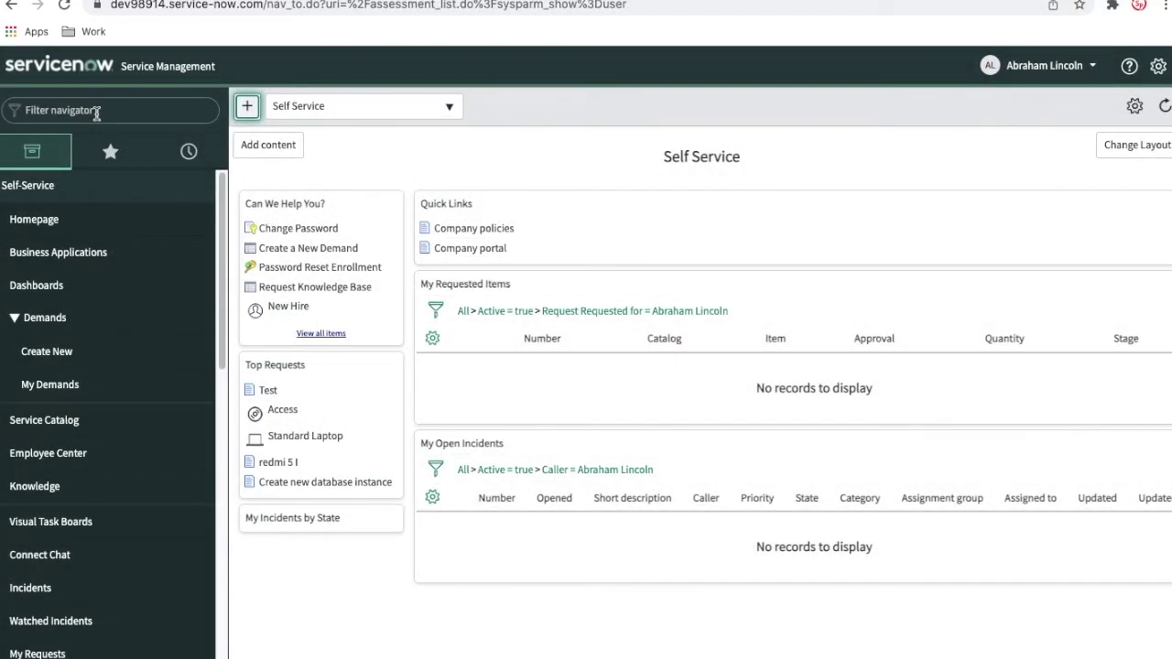
Find My Assessments & Surveys with the filter "asses" and start the assessment for the Portal Enhancment demand
left_click(96, 111)
type("as")
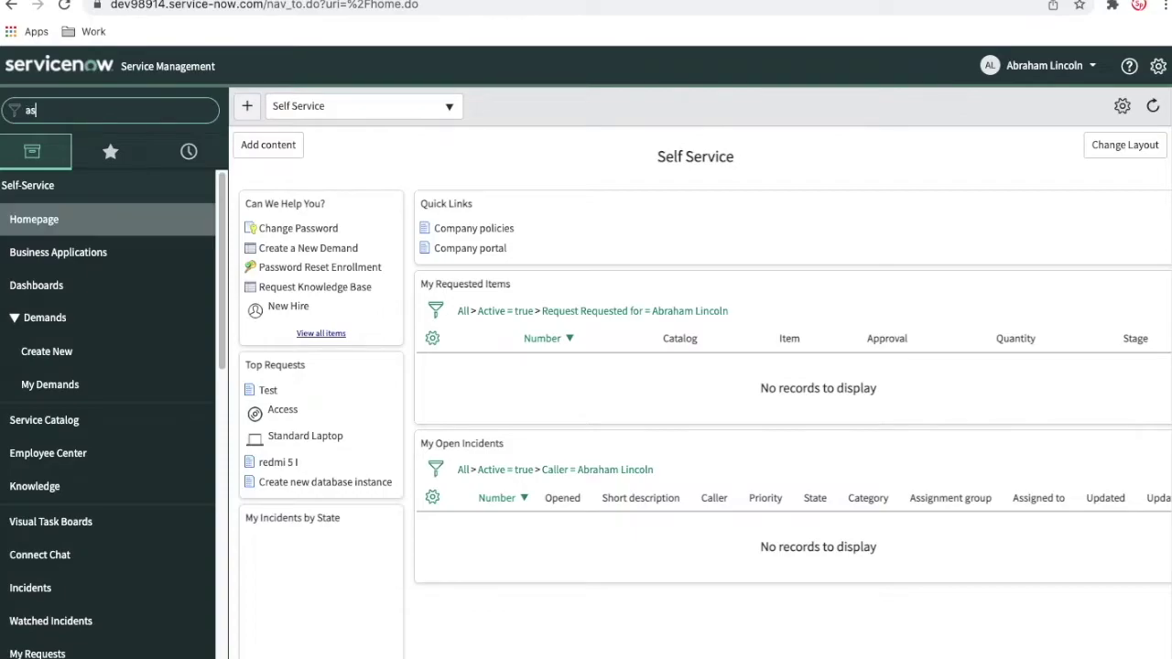
type("ses")
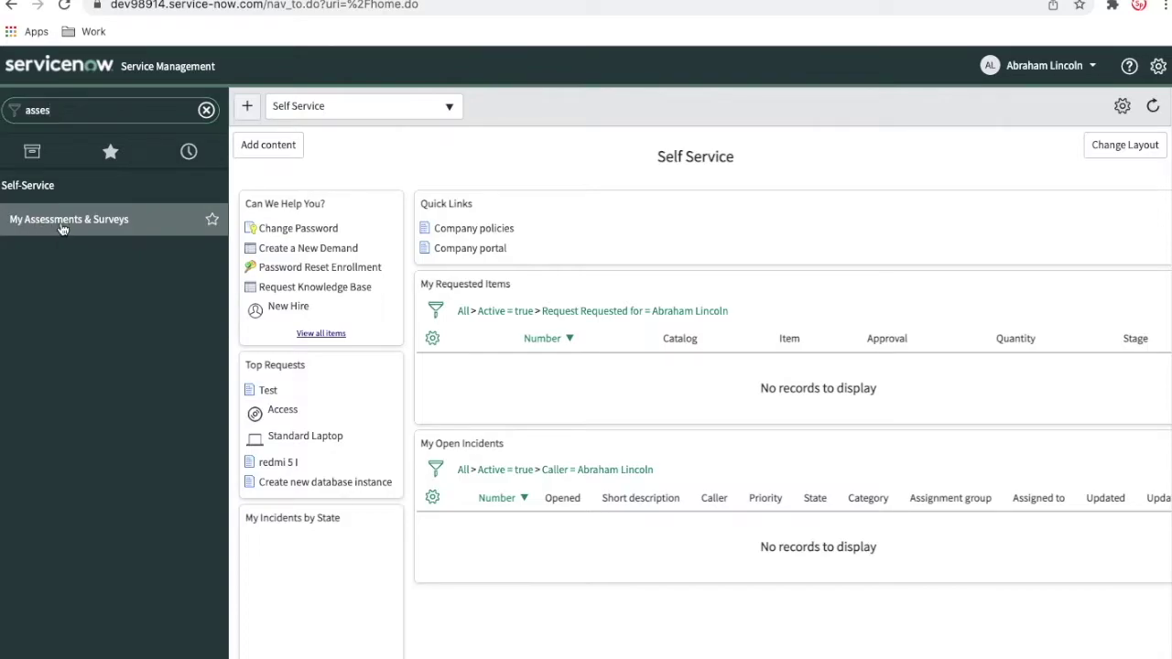
left_click(62, 227)
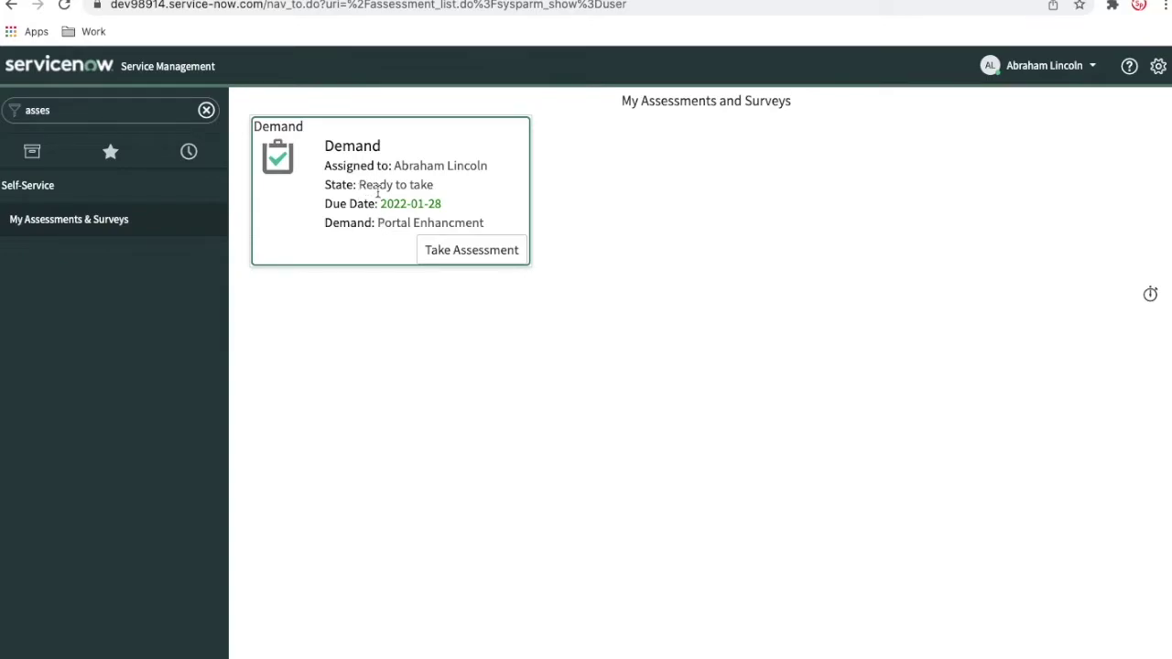
left_click(451, 253)
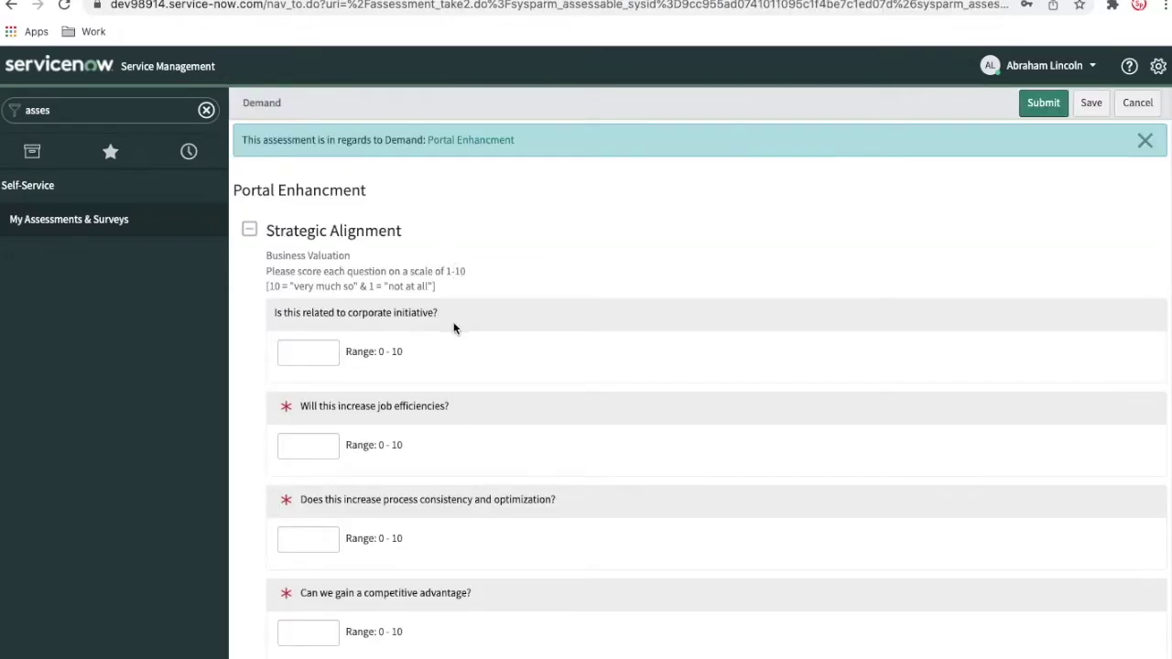
Score the Strategic Alignment questions on job efficiencies, process consistency and competitive advantage 5 each
scroll(443, 477, "down", 6)
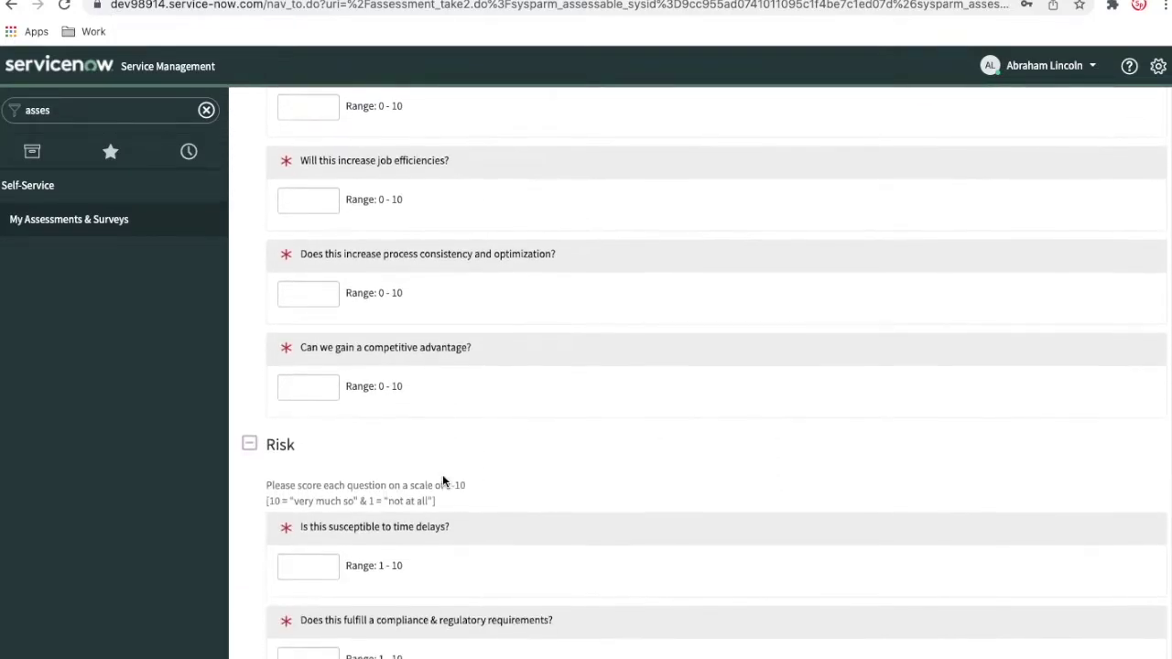
scroll(442, 477, "up", 5)
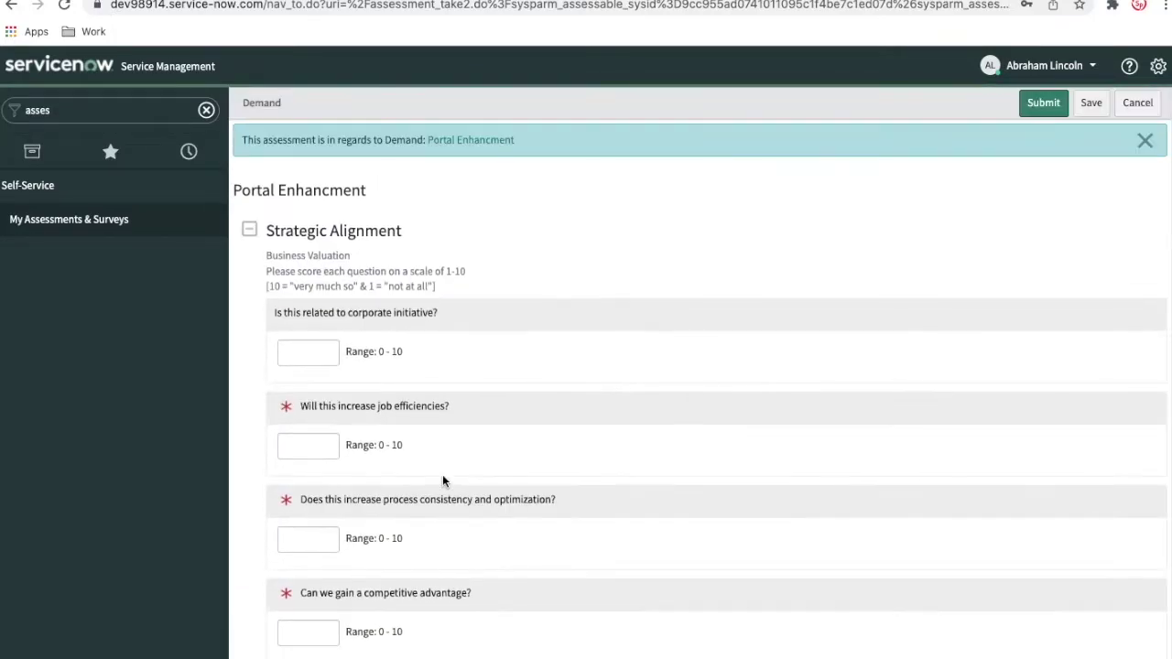
left_click(336, 448)
type("5")
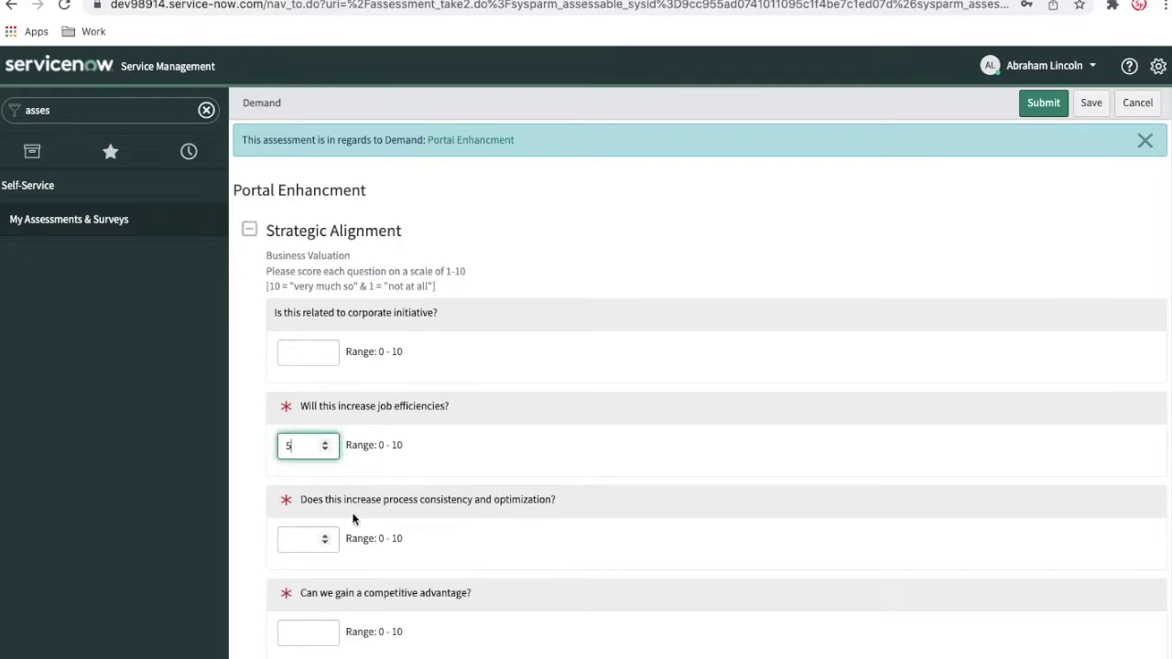
left_click(308, 540)
type("5")
scroll(431, 518, "down", 1)
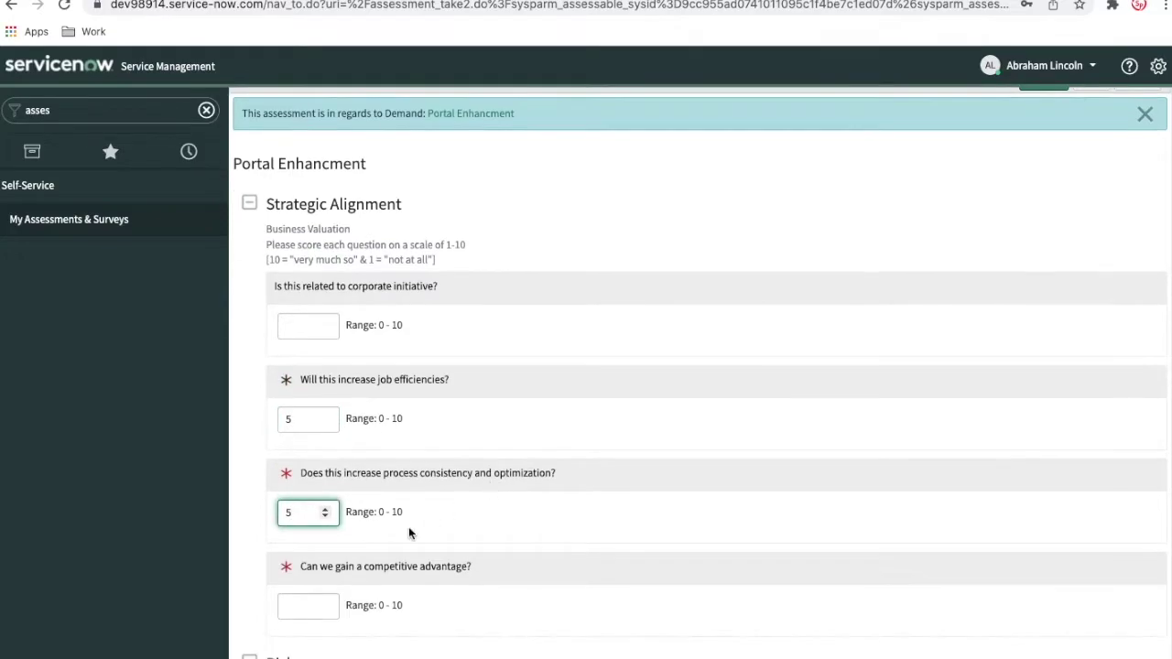
left_click(295, 613)
type("5")
Score all four Risk questions 5 and submit the assessment
scroll(468, 509, "down", 4)
left_click(308, 434)
type("5")
left_click(303, 528)
type("5")
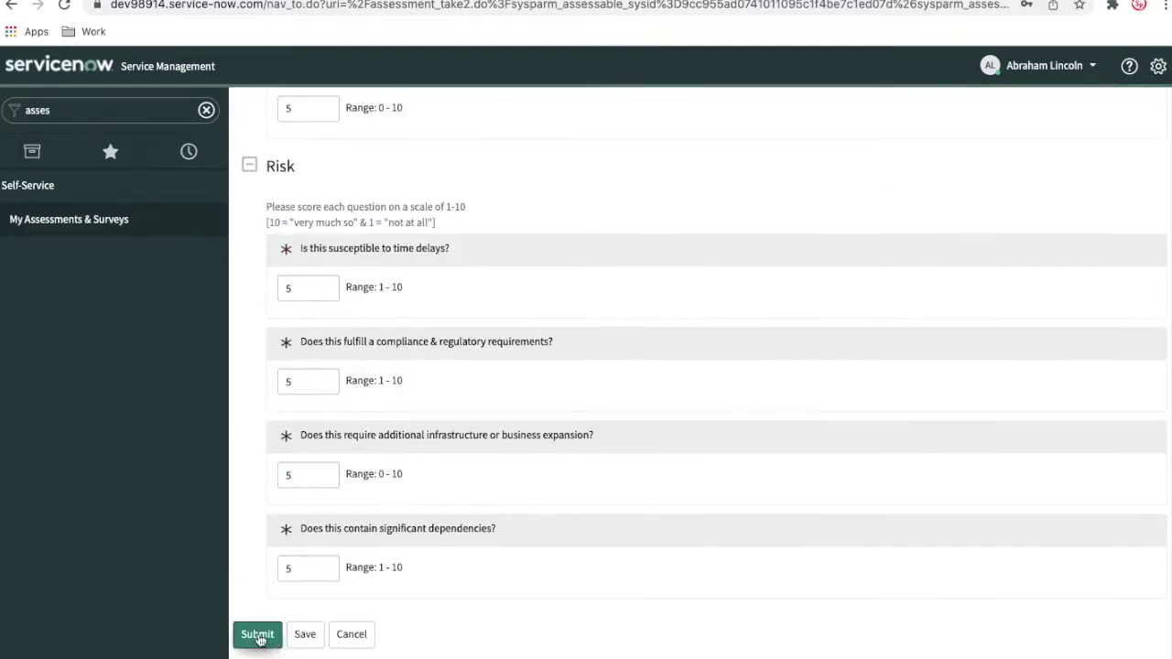
left_click(259, 637)
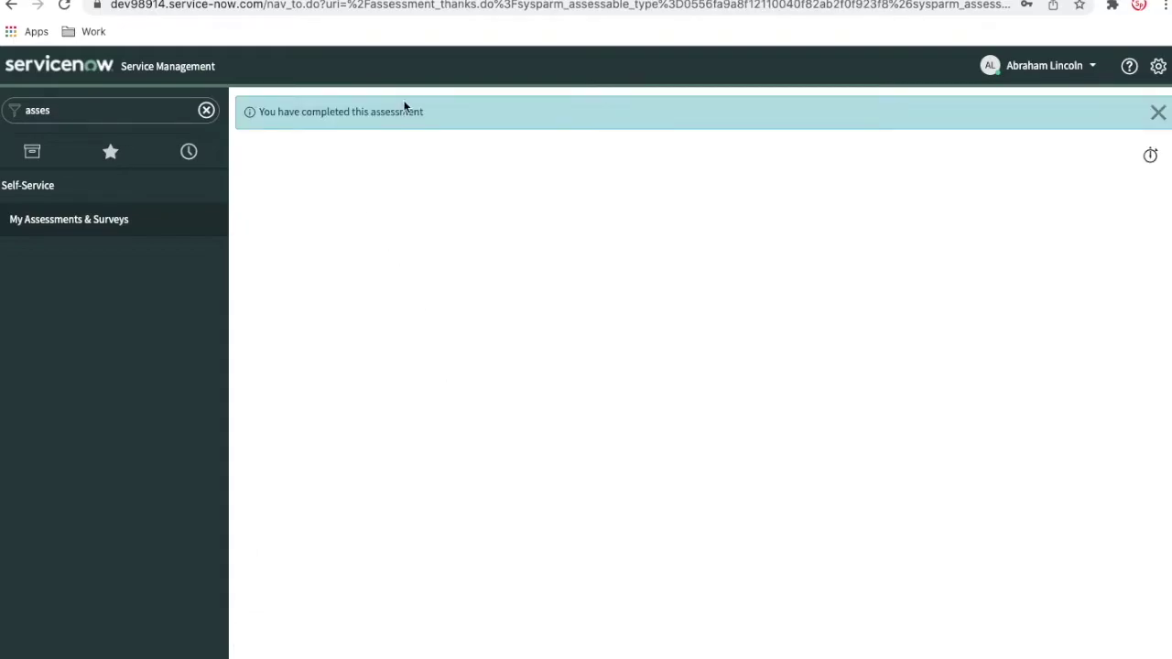
End the current impersonation and impersonate the stakeholder assigned to the demand's remaining assessment instance, AINST0010011
left_click(1007, 71)
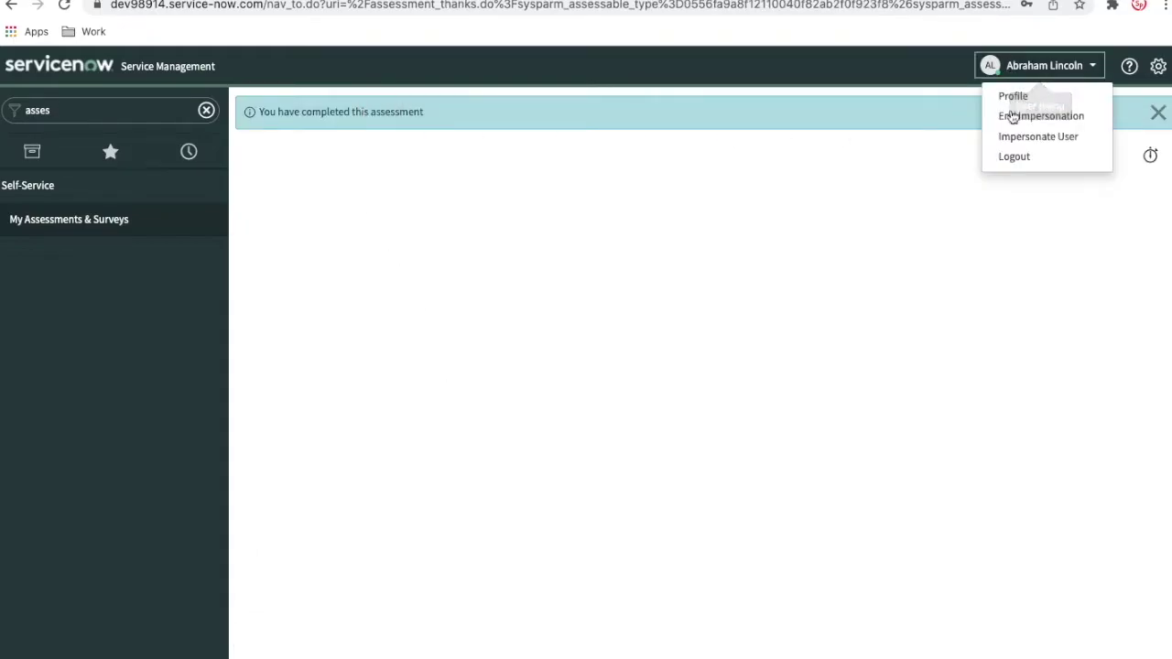
left_click(1012, 117)
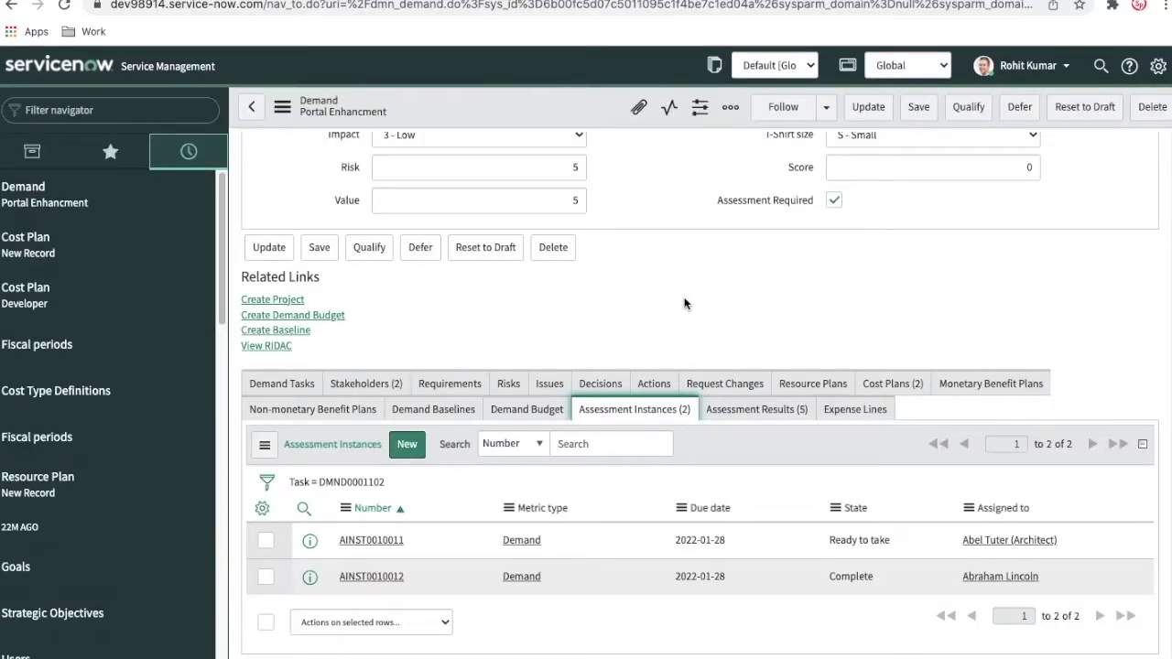
left_click_drag(1062, 541, 961, 541)
key("ctrl+c")
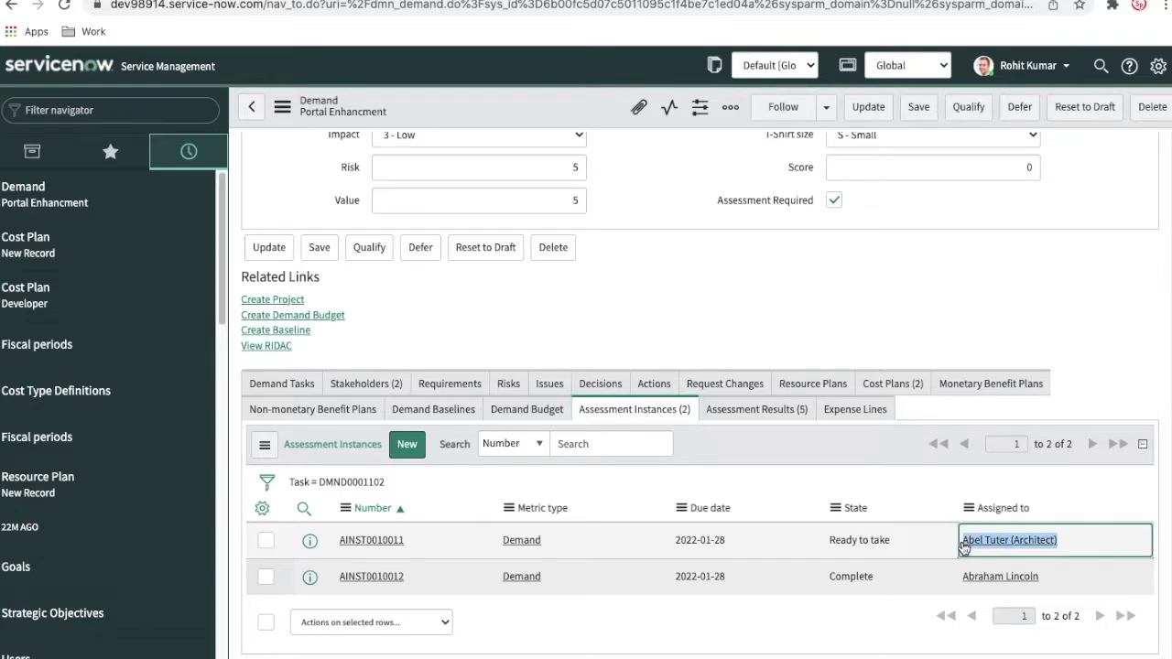
left_click(1018, 67)
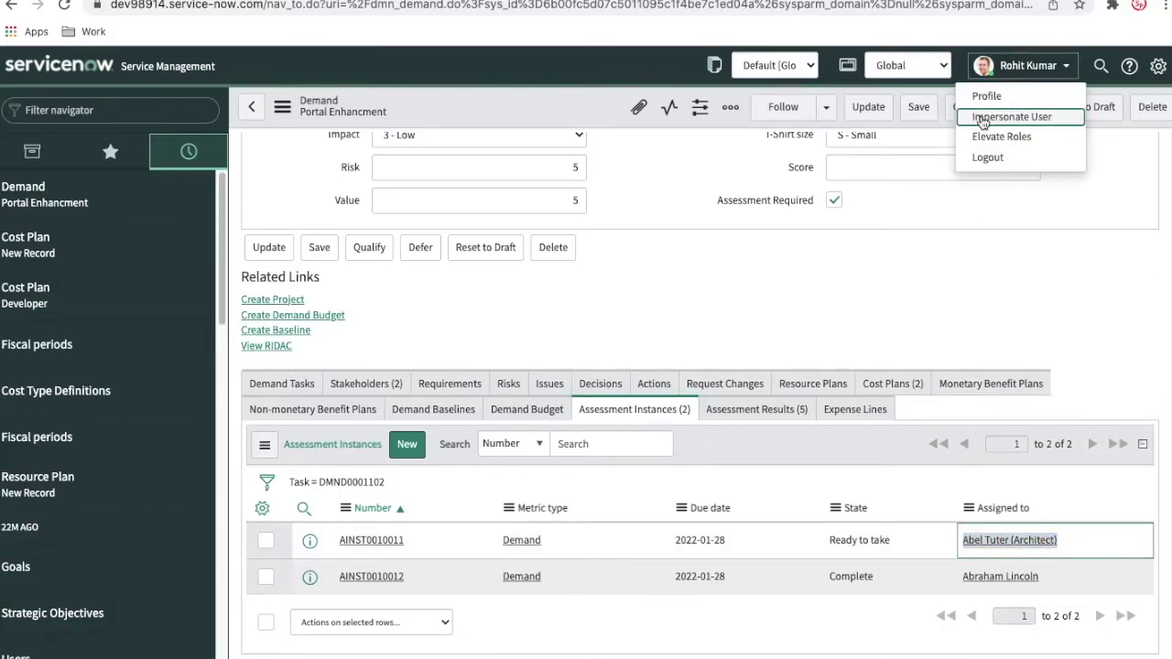
left_click(982, 117)
left_click(551, 133)
key("ctrl+v")
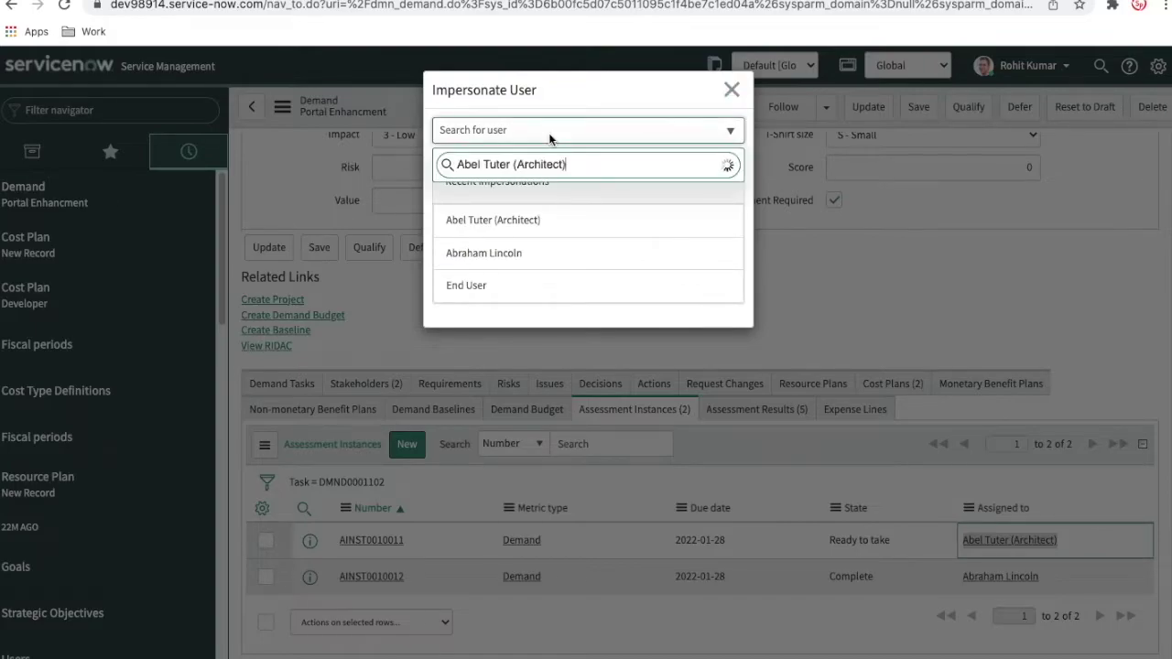
left_click(546, 195)
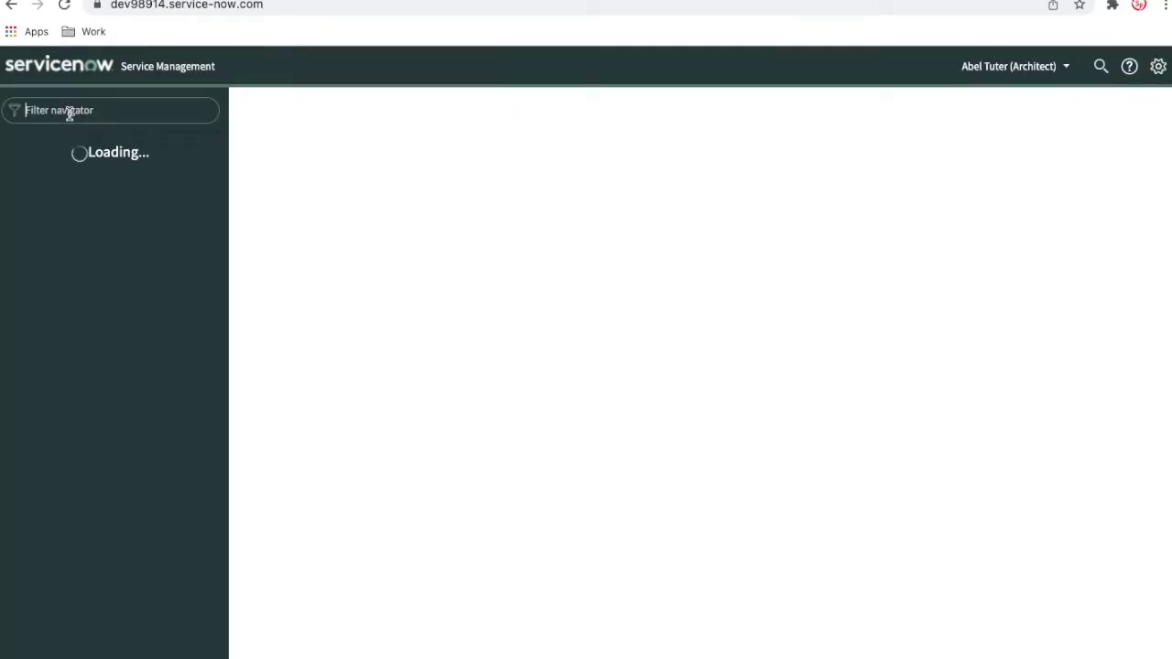
Open this stakeholder's My Assessments & Surveys and start the Portal Enhancment assessment, not the one for Test
left_click(67, 110)
type("as")
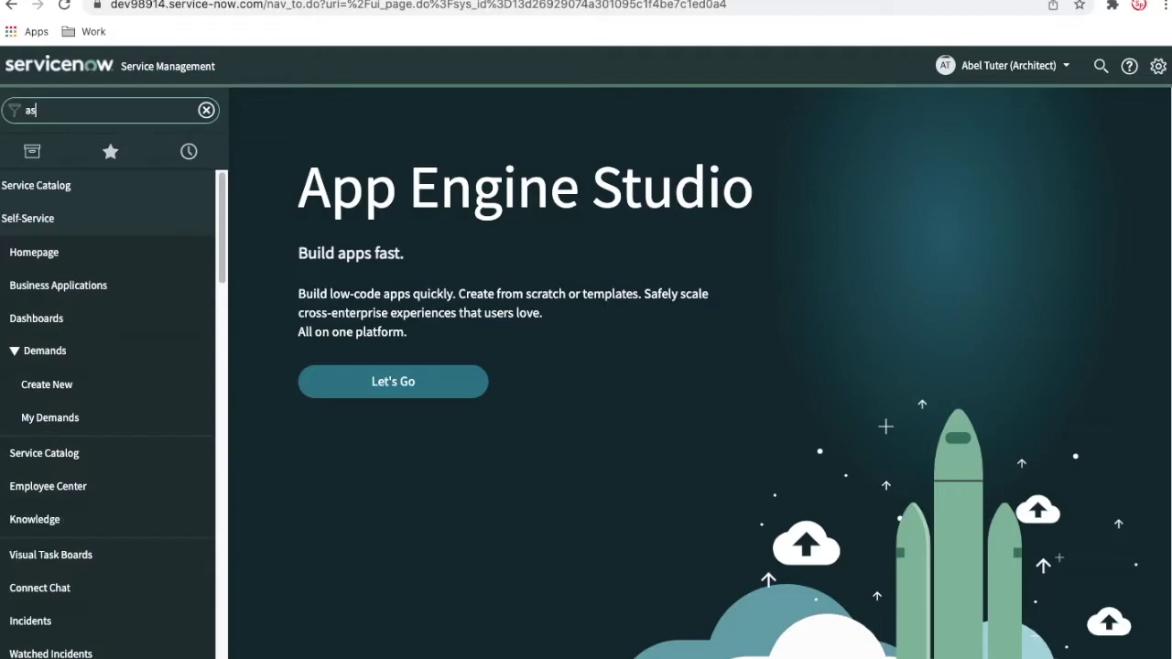
type("ses")
left_click(73, 220)
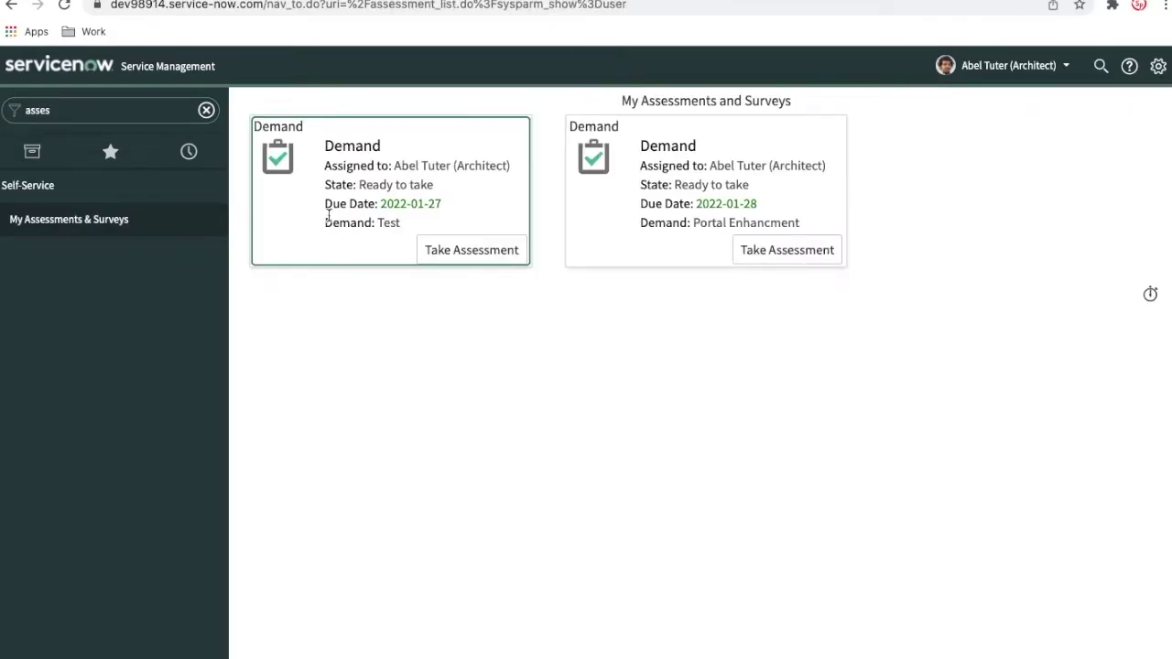
left_click(787, 251)
Score the Strategic Alignment questions of the second stakeholder's assessment 4 each
left_click(312, 445)
type("4")
left_click(312, 351)
type("4")
scroll(490, 435, "down", 1)
left_click(308, 505)
type("4")
left_click(308, 598)
type("4")
Score all four Risk questions 4 and submit the second stakeholder's assessment
scroll(356, 502, "down", 3)
left_click(311, 541)
type("2")
scroll(317, 541, "down", 3)
type("4")
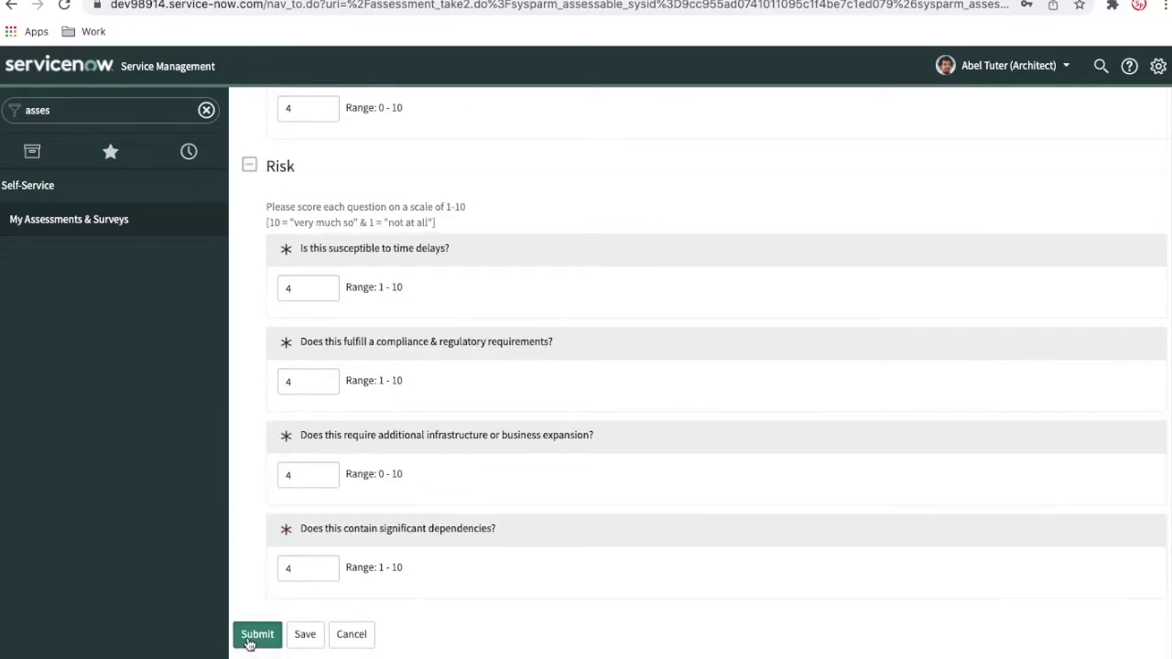
left_click(257, 638)
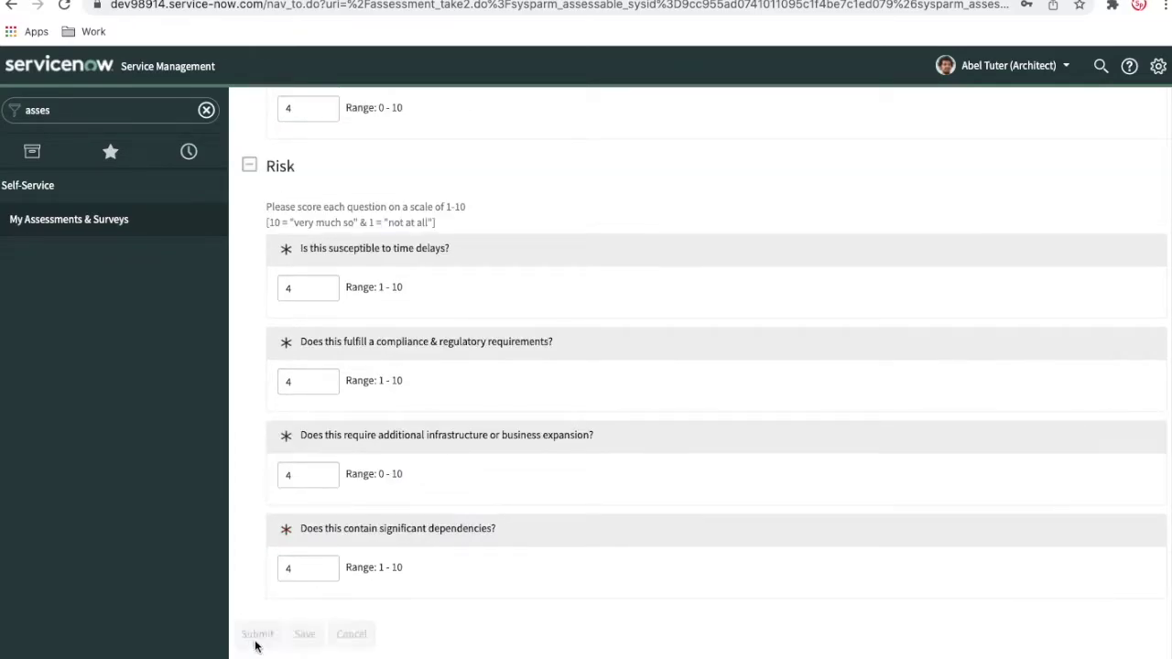
End the impersonation and reopen the Portal Enhancment demand from the navigation history
left_click(976, 67)
left_click(985, 115)
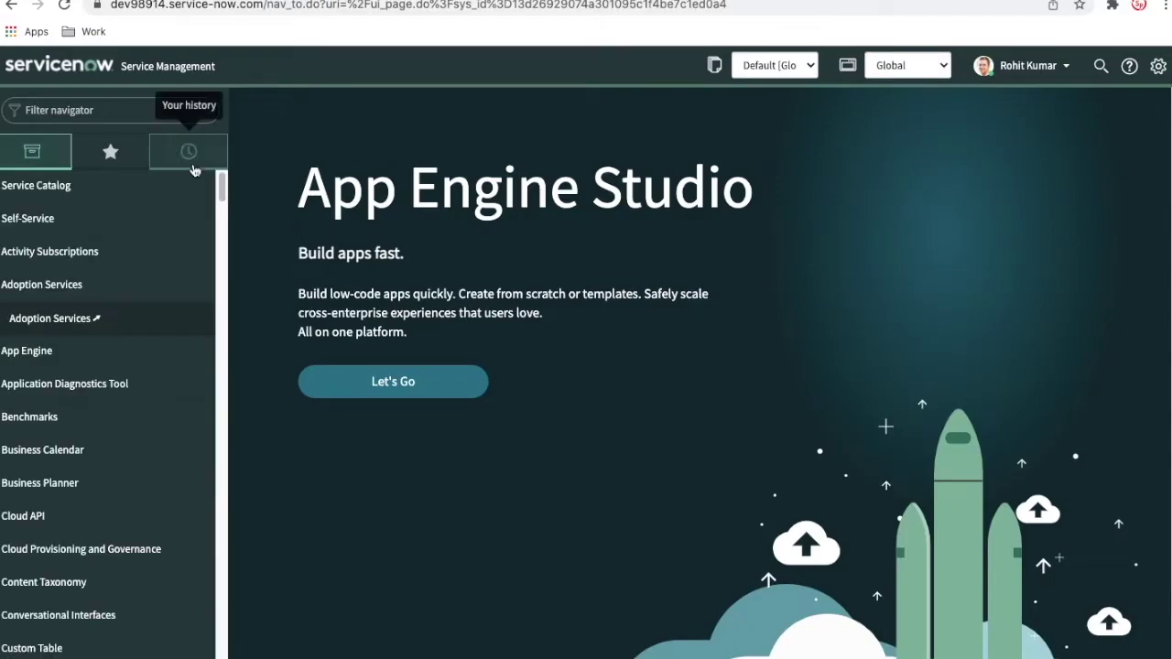
left_click(189, 152)
left_click(103, 213)
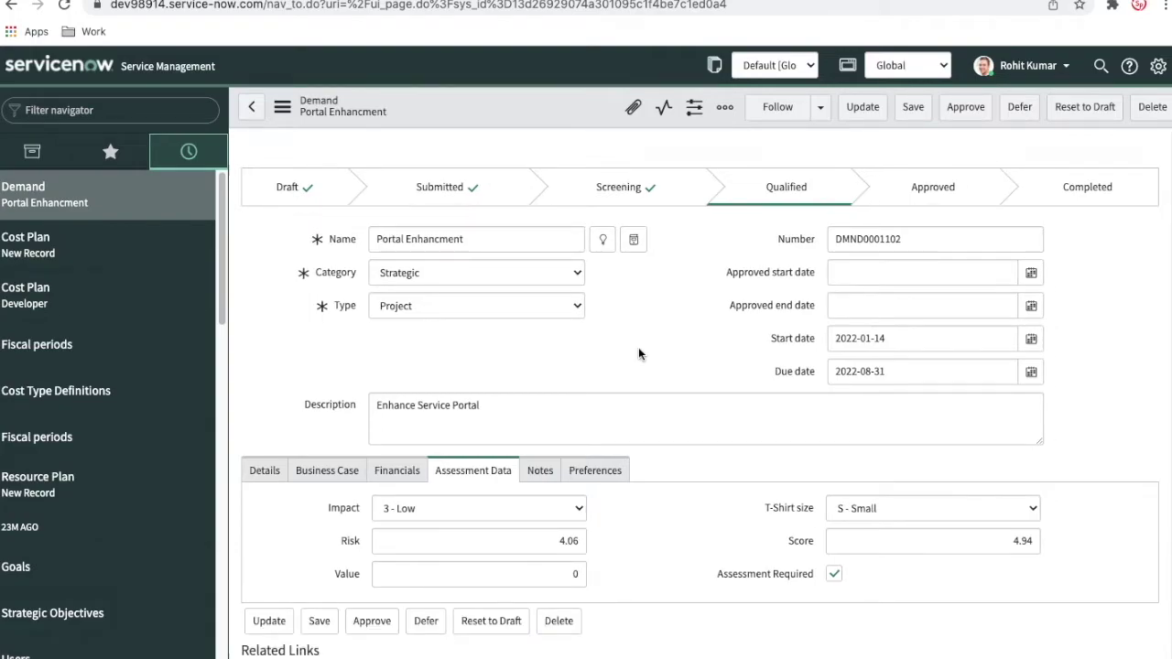
Check the Portal Enhancment demand's risk, value and score in its assessment data and the state of its assessment instances
scroll(638, 349, "down", 2)
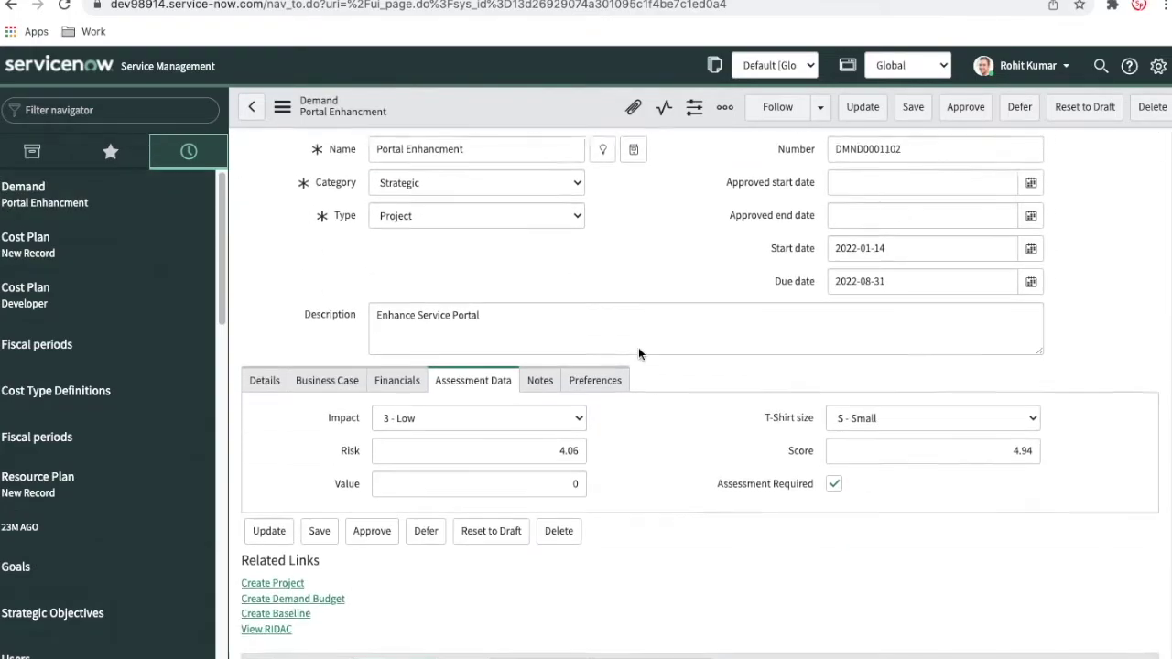
scroll(639, 353, "down", 1)
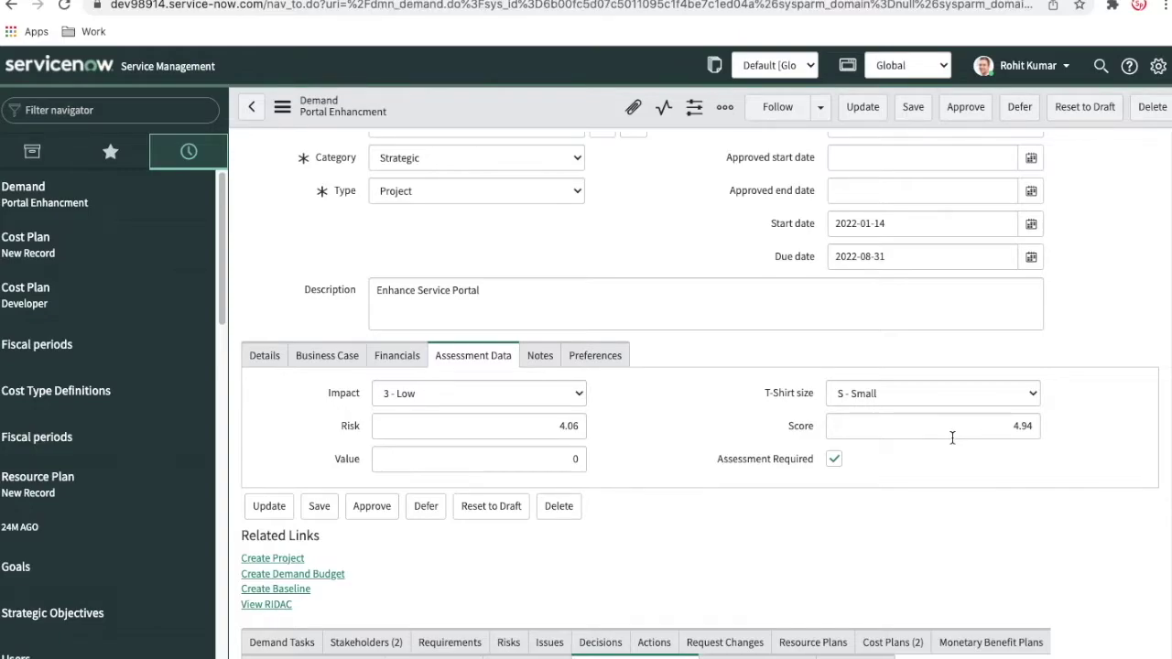
double_click(989, 432)
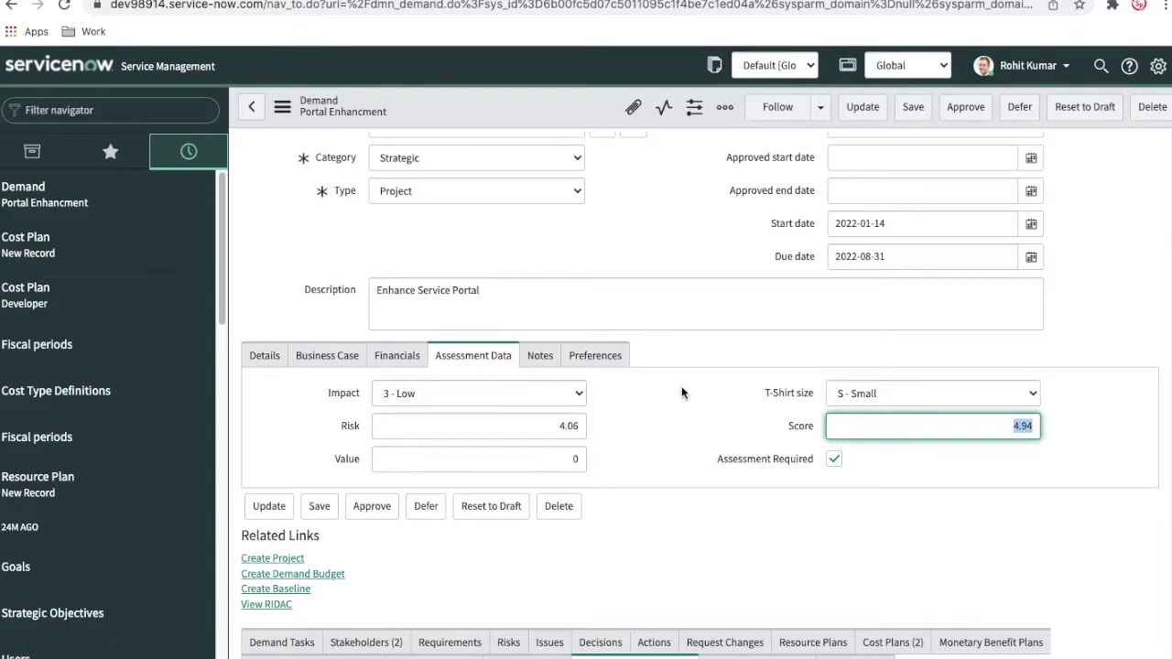
scroll(692, 429, "down", 3)
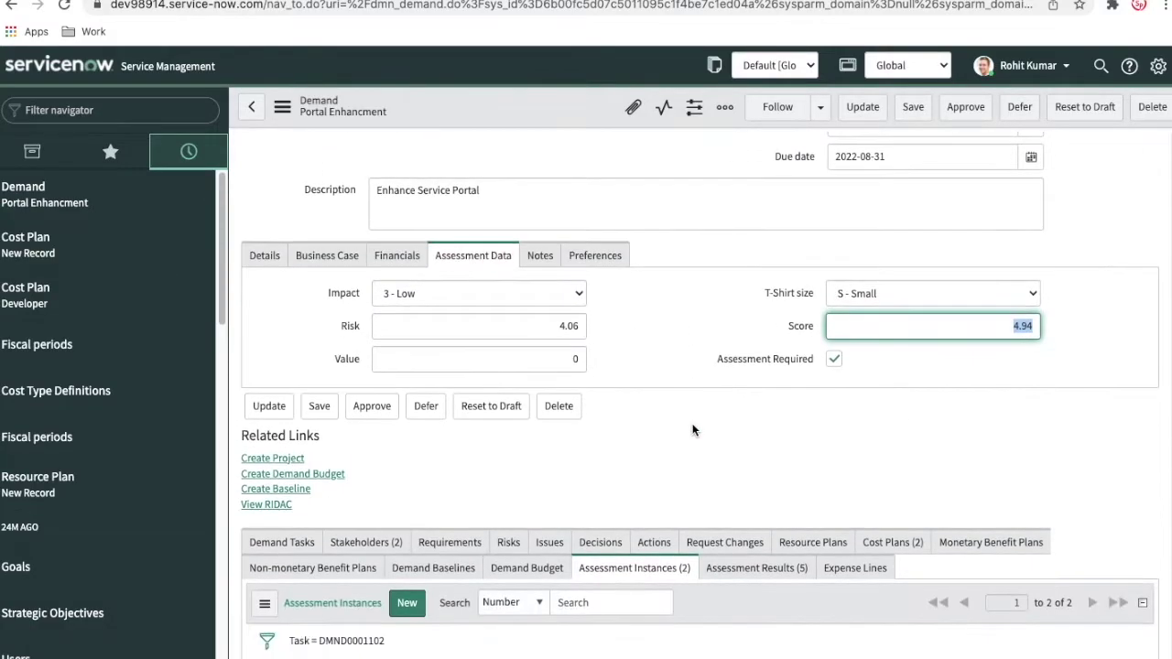
scroll(801, 455, "up", 3)
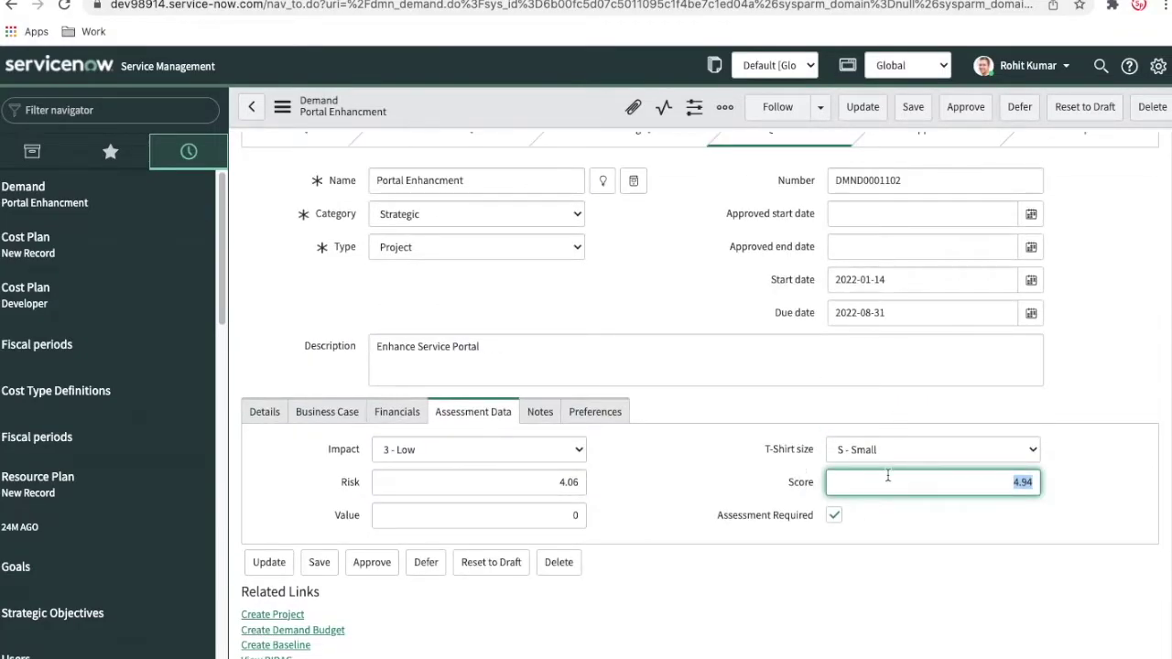
left_click(651, 463)
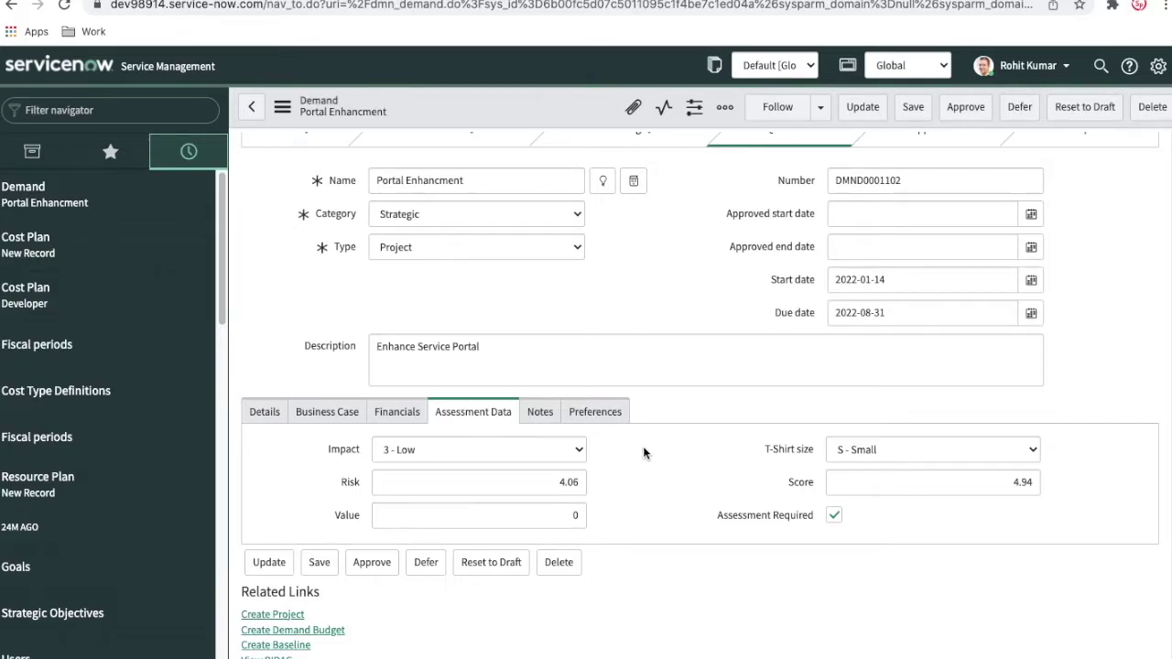
scroll(660, 491, "down", 4)
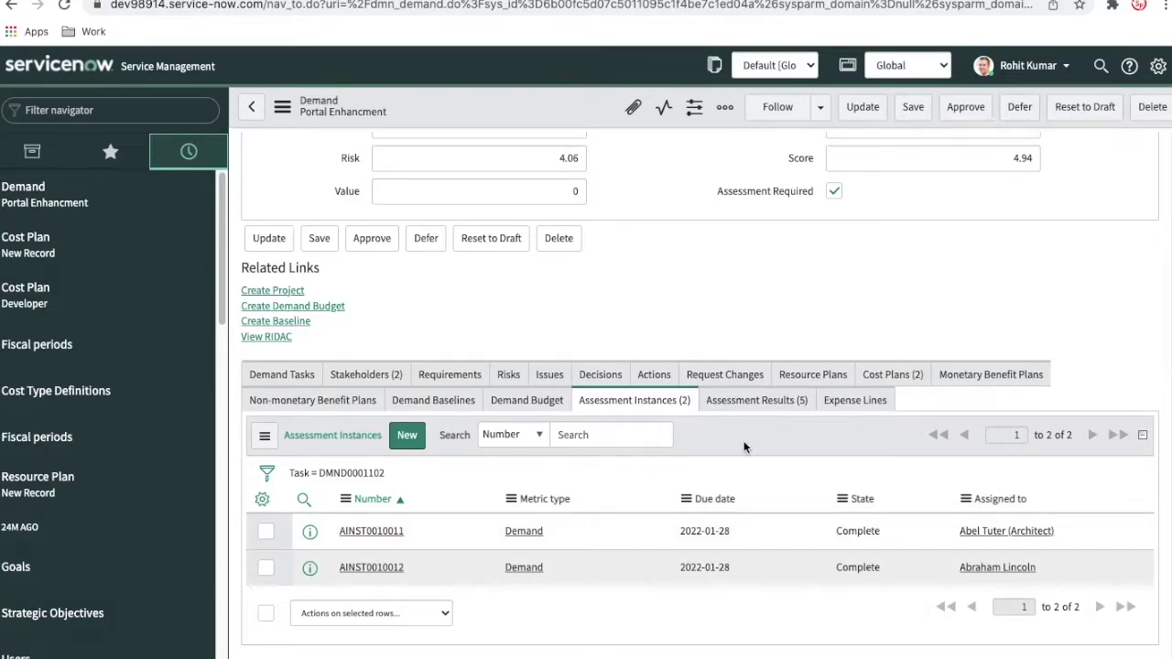
Review the Portal Enhancment demand's workflow stage, main details and related links alongside its assessment data
scroll(743, 445, "up", 4)
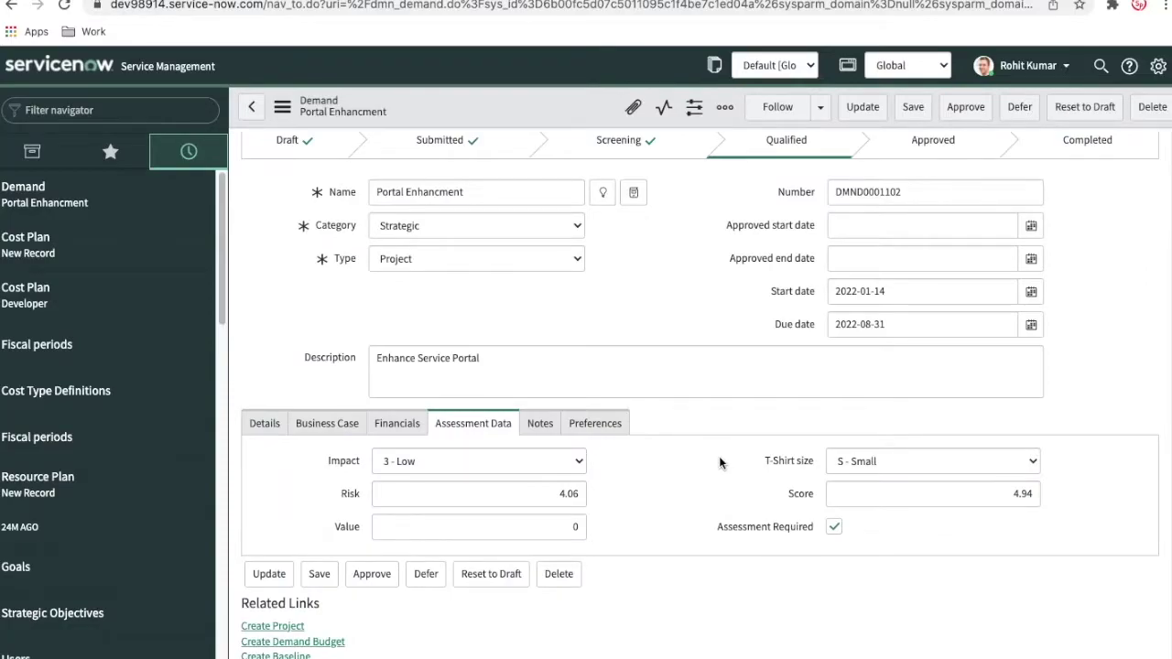
scroll(719, 455, "down", 2)
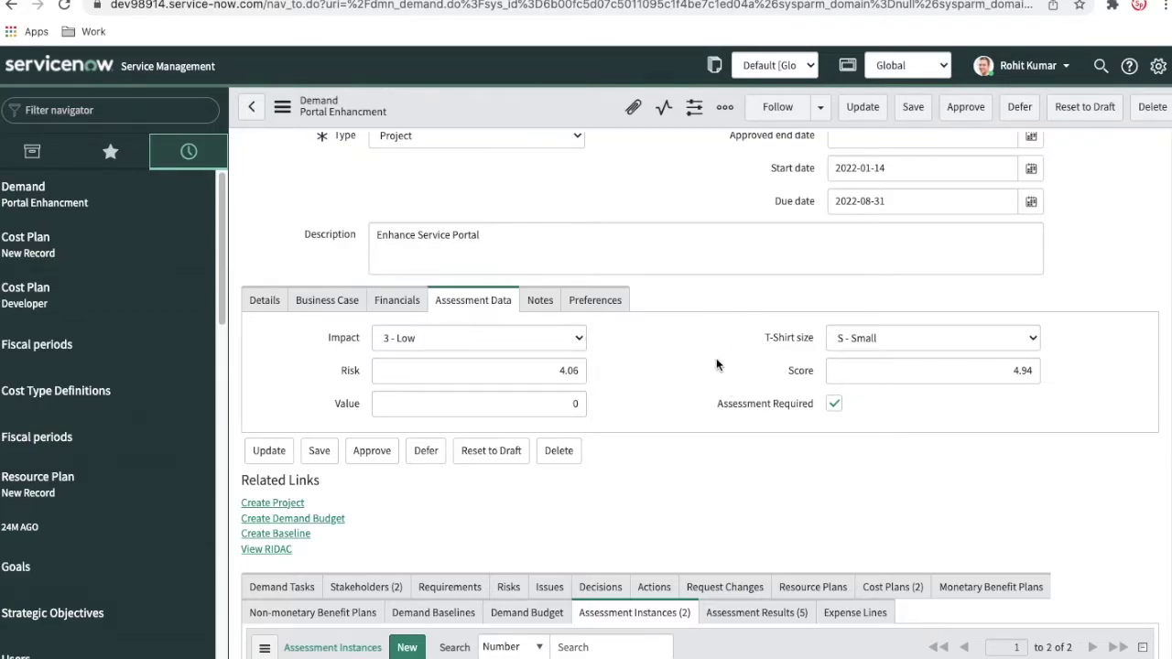
scroll(716, 365, "up", 3)
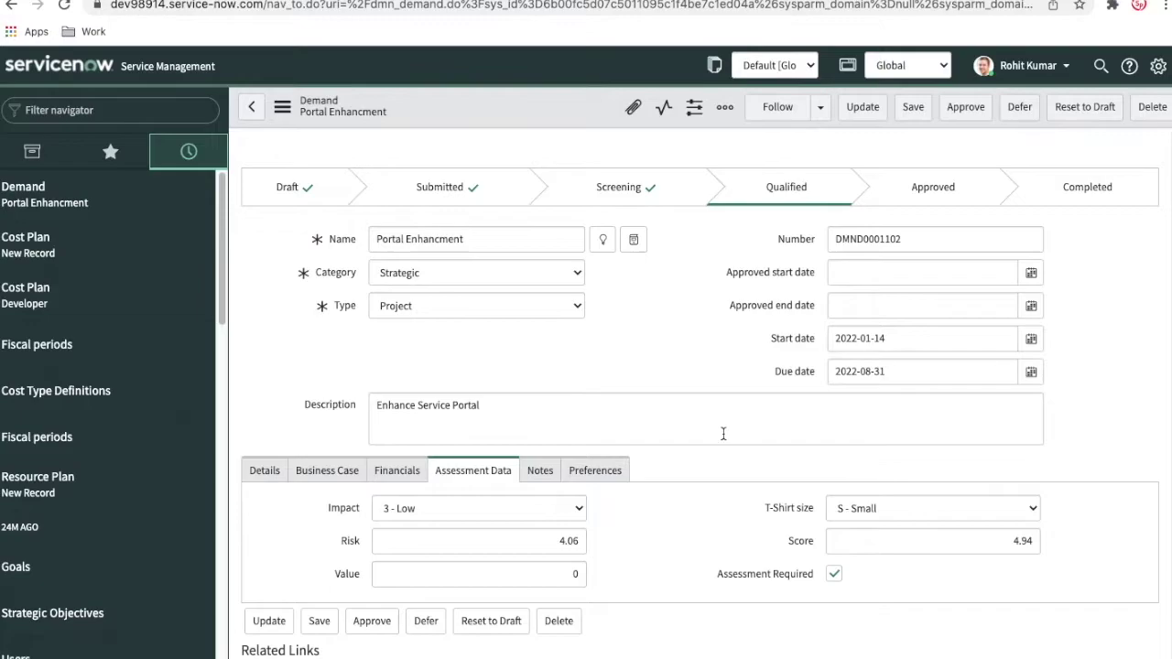
scroll(723, 435, "down", 7)
scroll(722, 435, "up", 6)
scroll(723, 438, "up", 1)
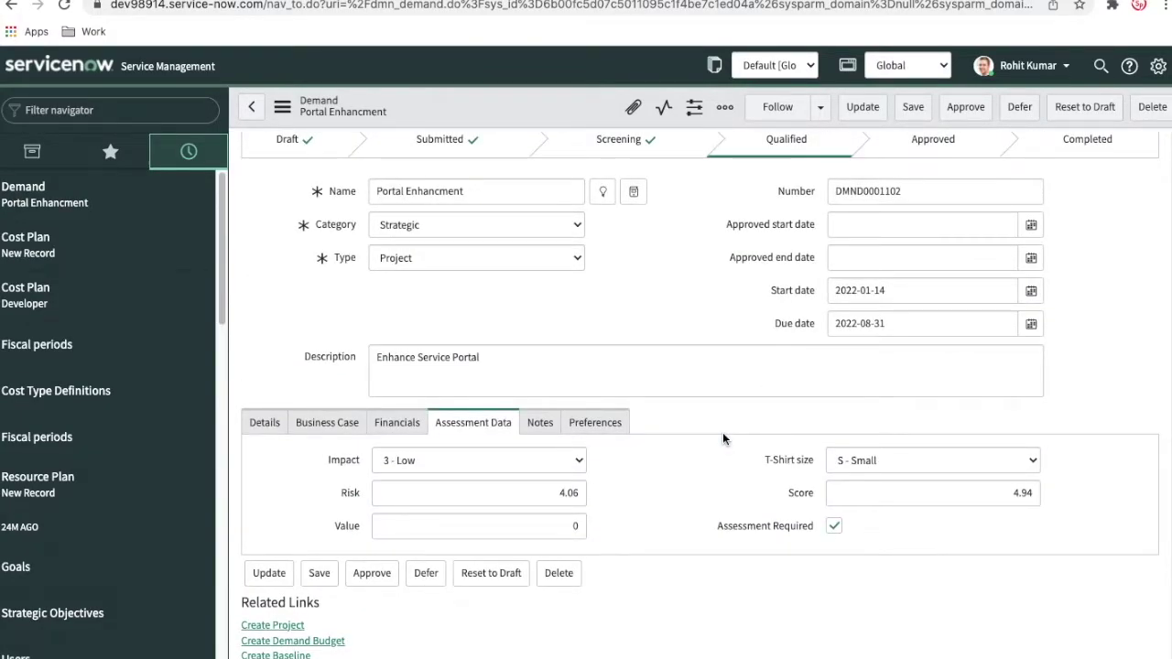
scroll(723, 438, "up", 1)
scroll(723, 438, "down", 3)
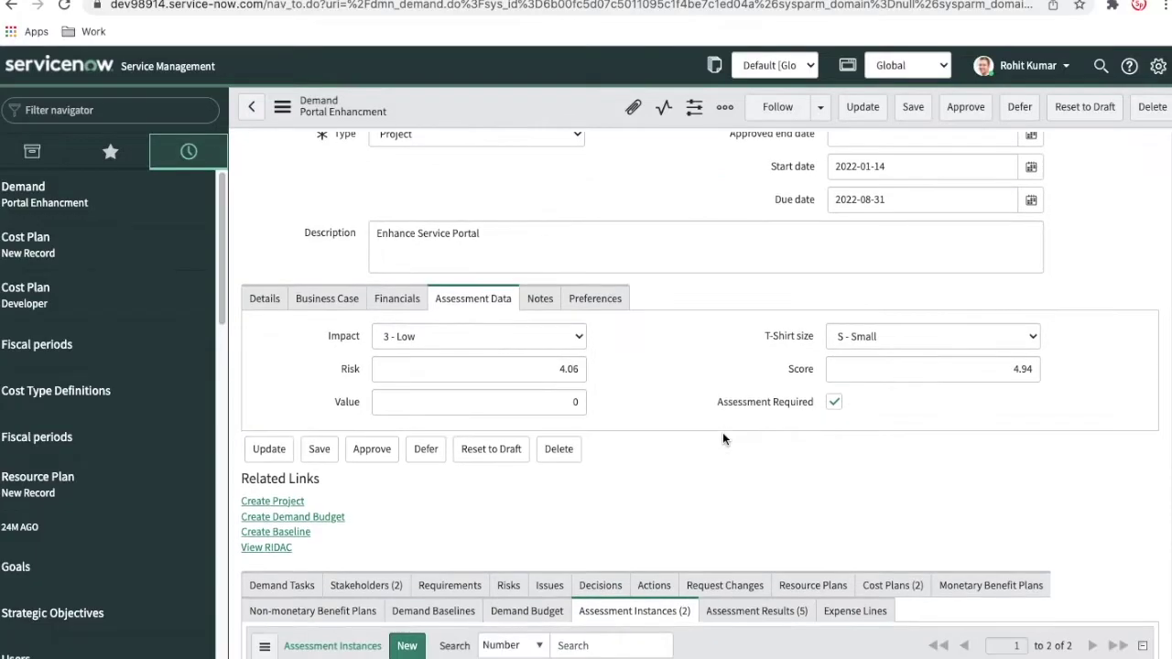
Check which stakeholders are approvers of the Portal Enhancment demand, and approve the demand
left_click(392, 585)
scroll(392, 585, "down", 4)
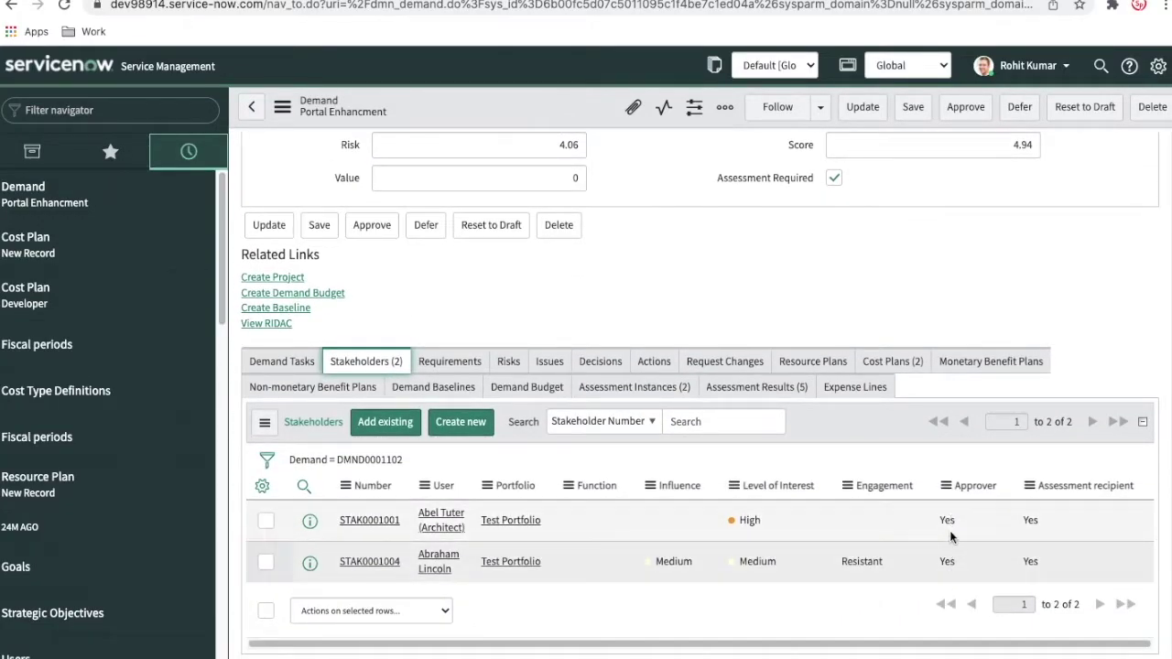
scroll(826, 439, "up", 7)
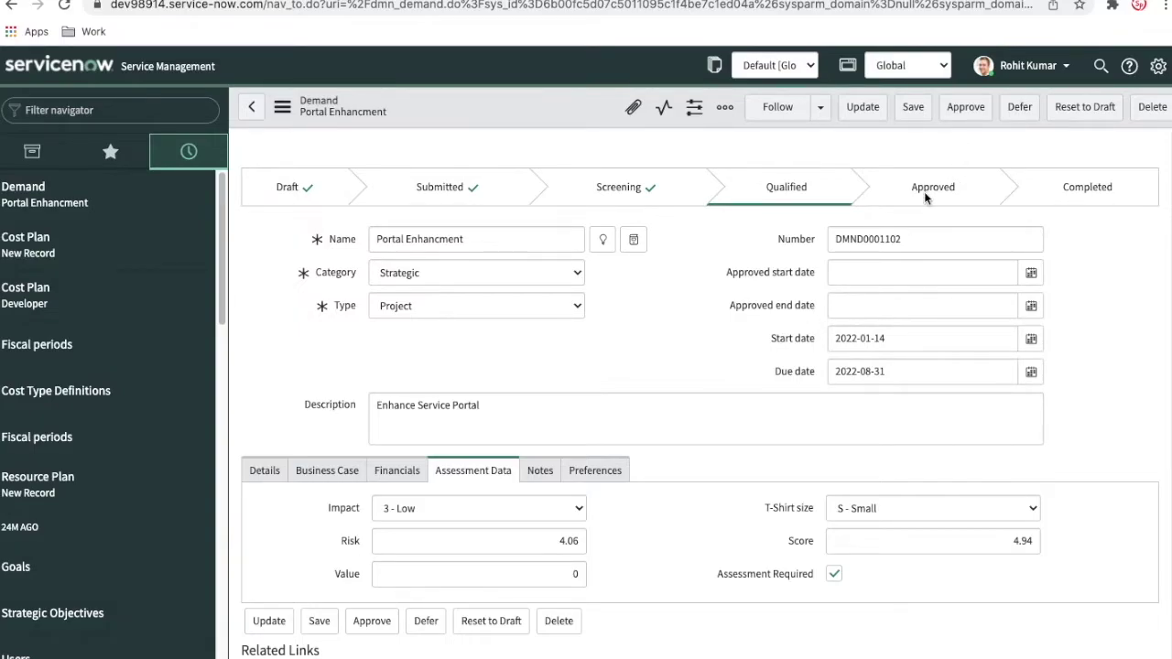
left_click(961, 116)
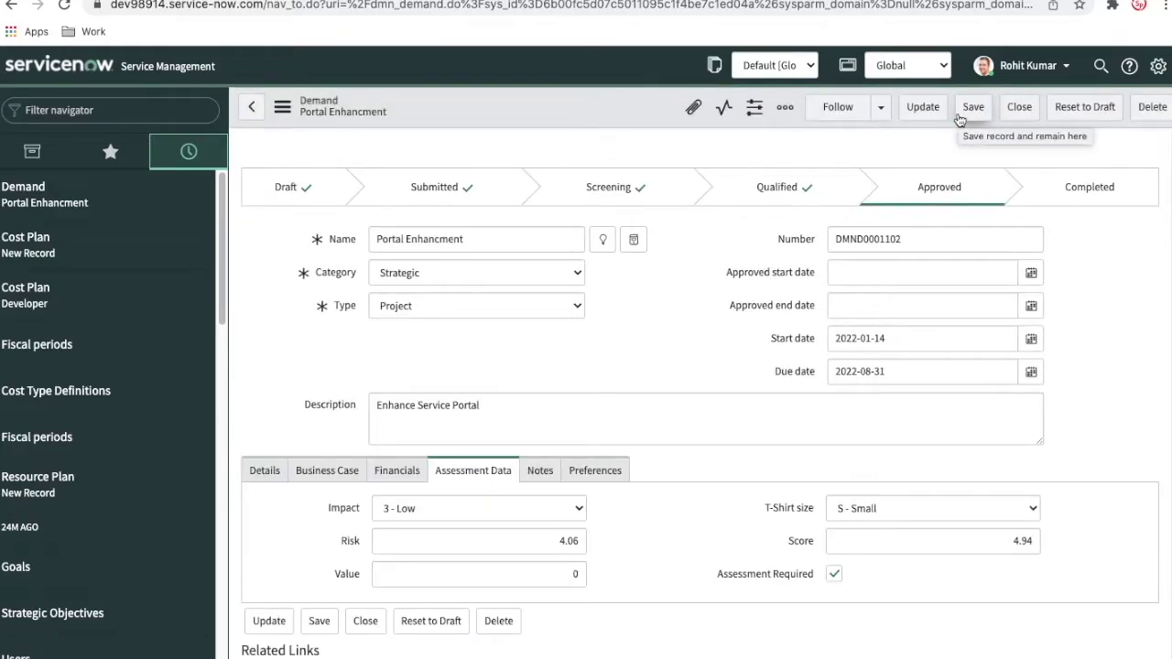
Examine the approved demand's related lists, its demand tasks and its RIDAC entries
scroll(753, 366, "down", 5)
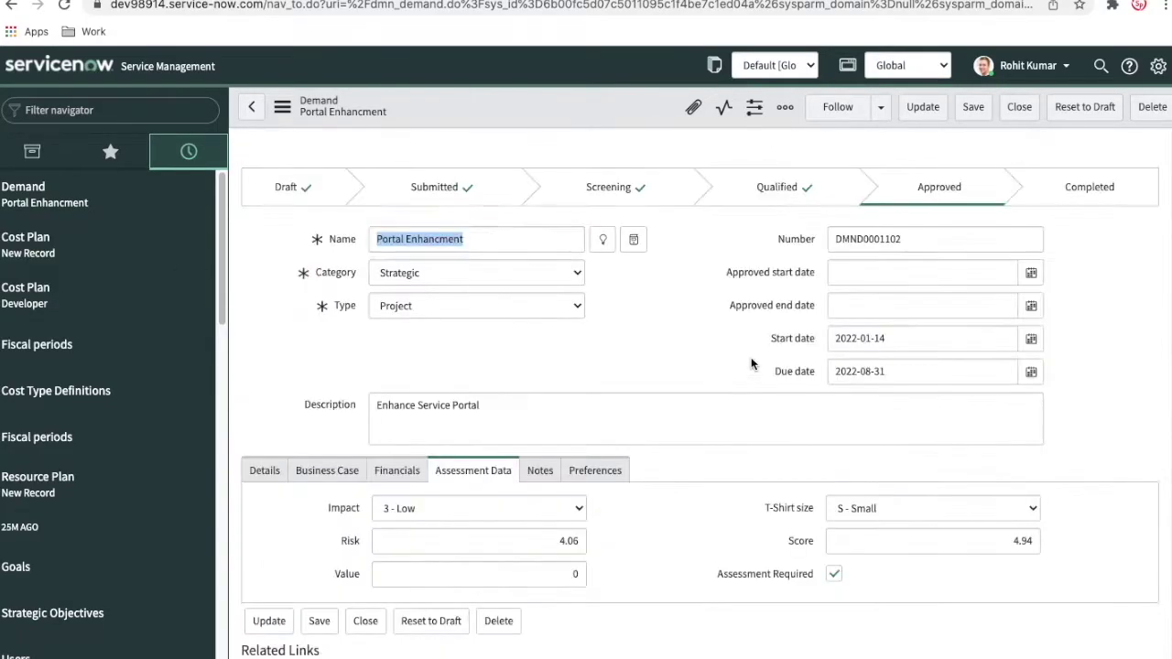
scroll(751, 362, "down", 4)
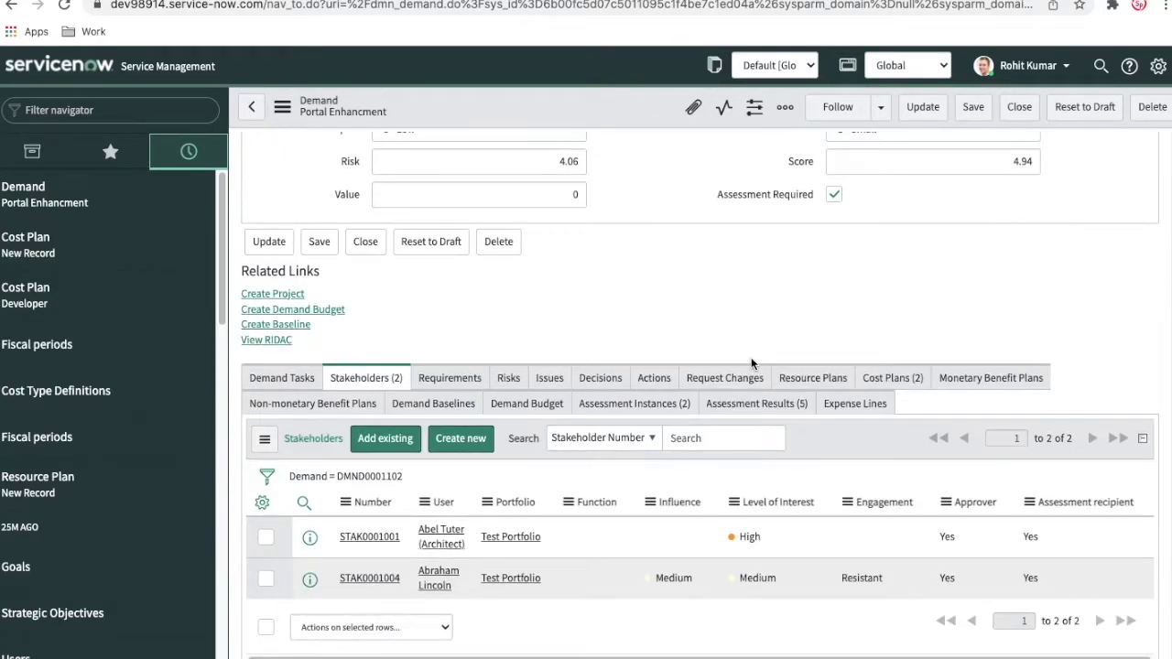
left_click(275, 376)
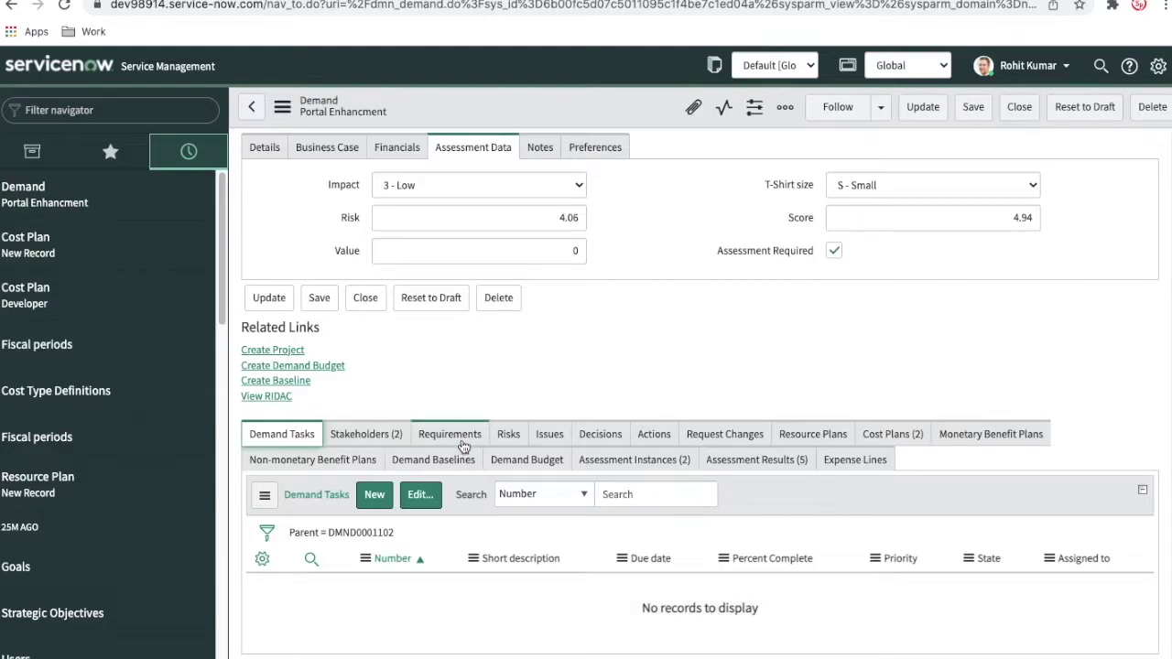
left_click(271, 396)
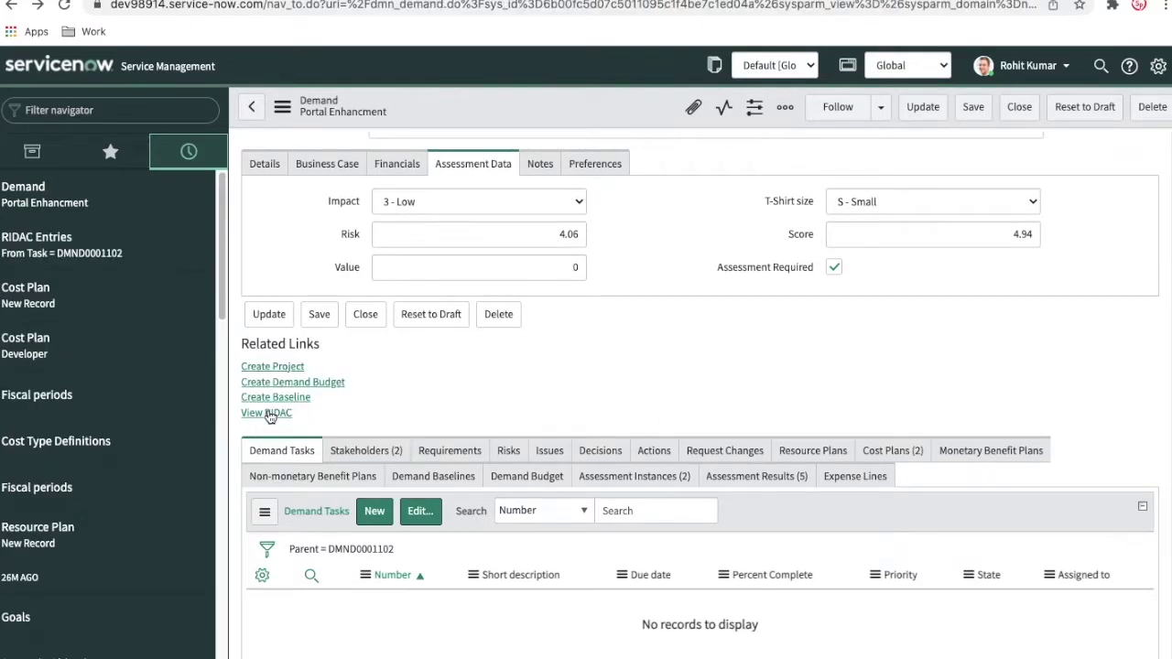
Start a new risk for the demand with the short description "Their is many device we have to check all the possible devices"
left_click(509, 450)
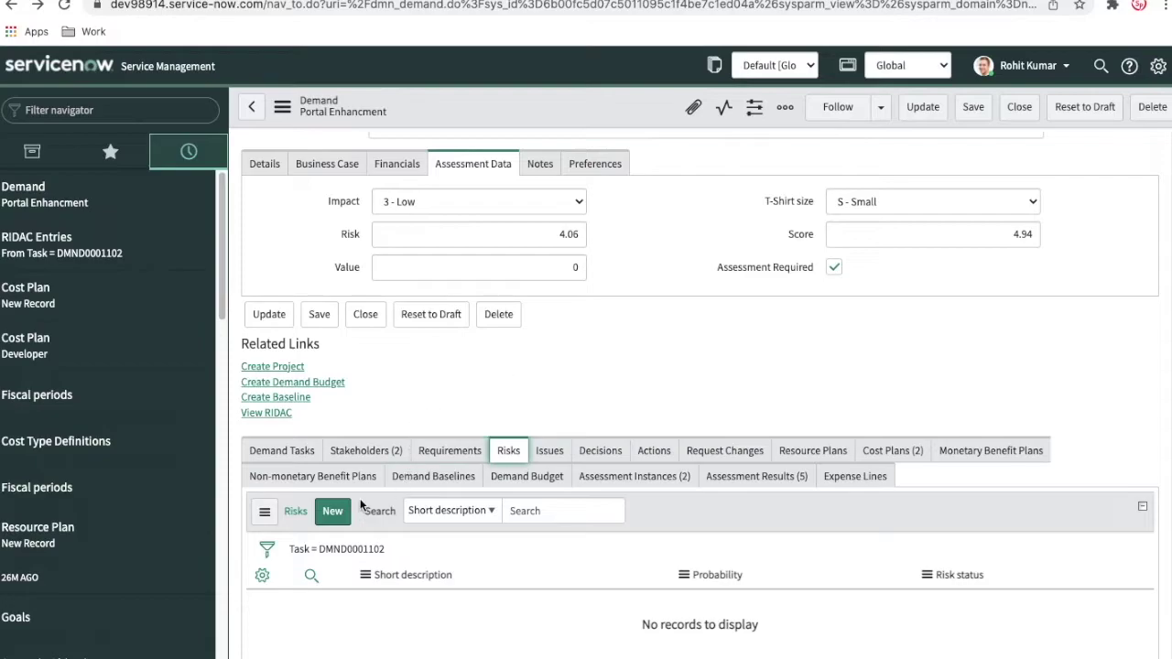
left_click(331, 518)
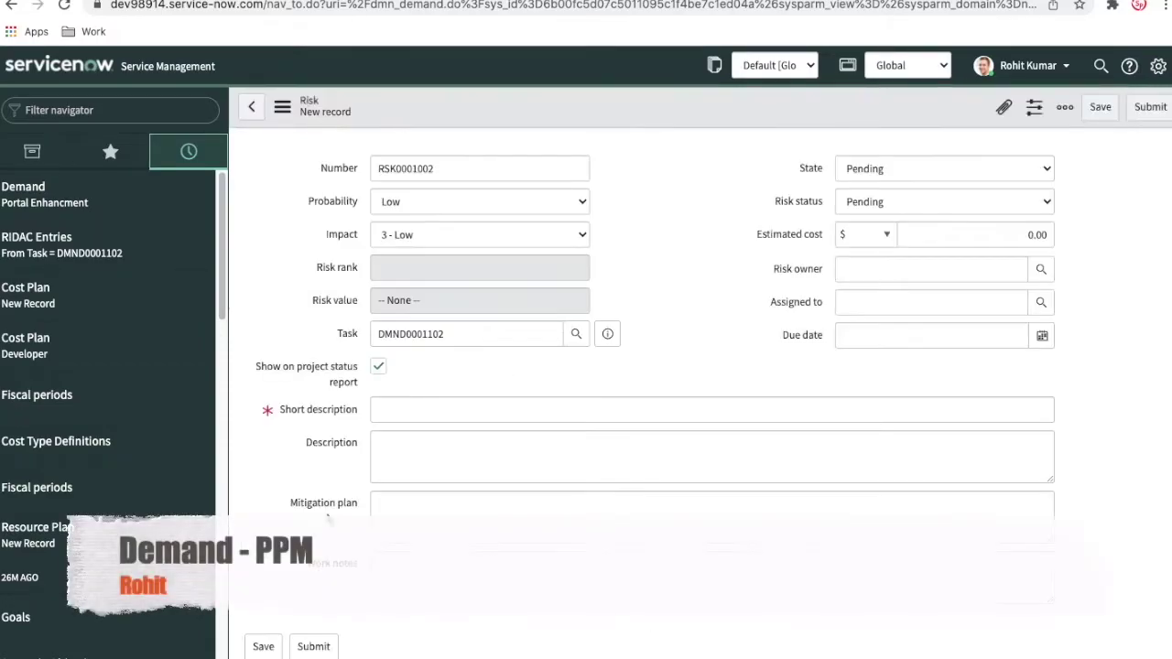
left_click(420, 415)
left_click(425, 370)
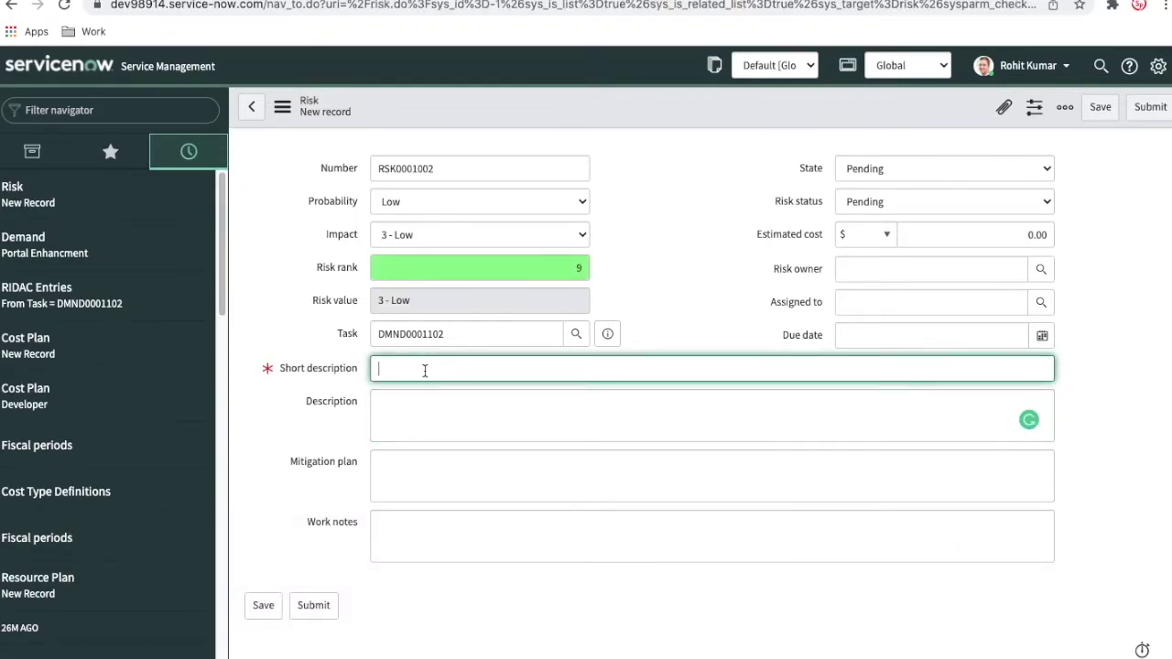
type("Portal")
key("ctrl+a")
key("BackSpace")
type("Their is many device we have to check all the possible dei")
key("BackSpace")
type("vice")
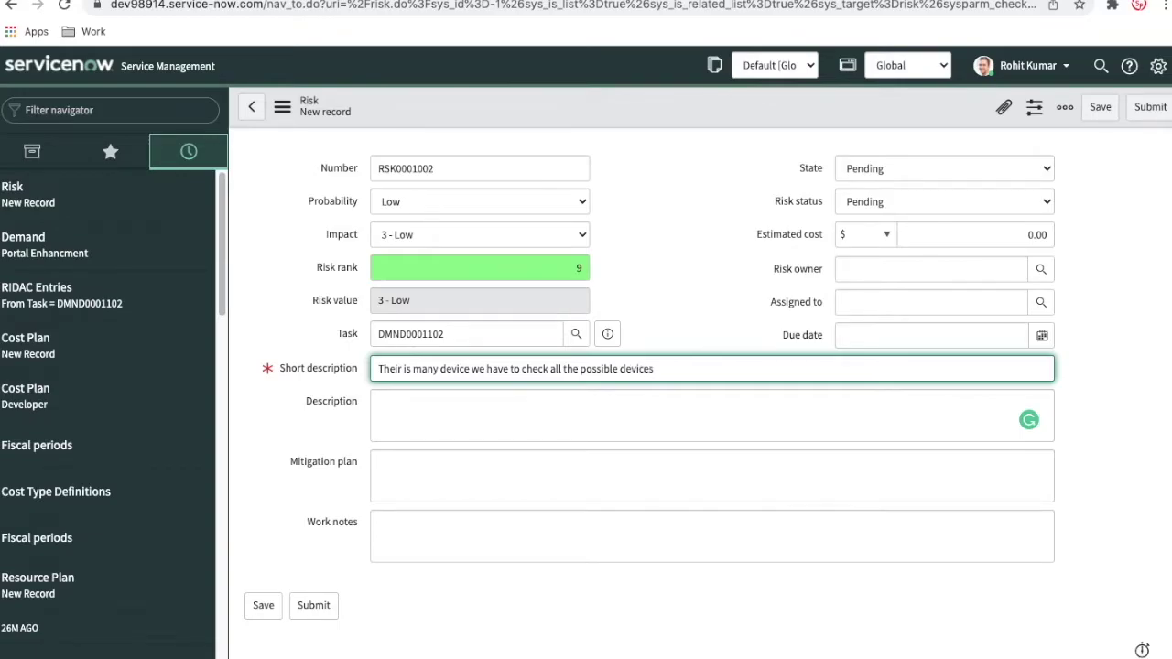
Copy the risk's short description into its description and submit the risk
key("ctrl+a")
key("ctrl+c")
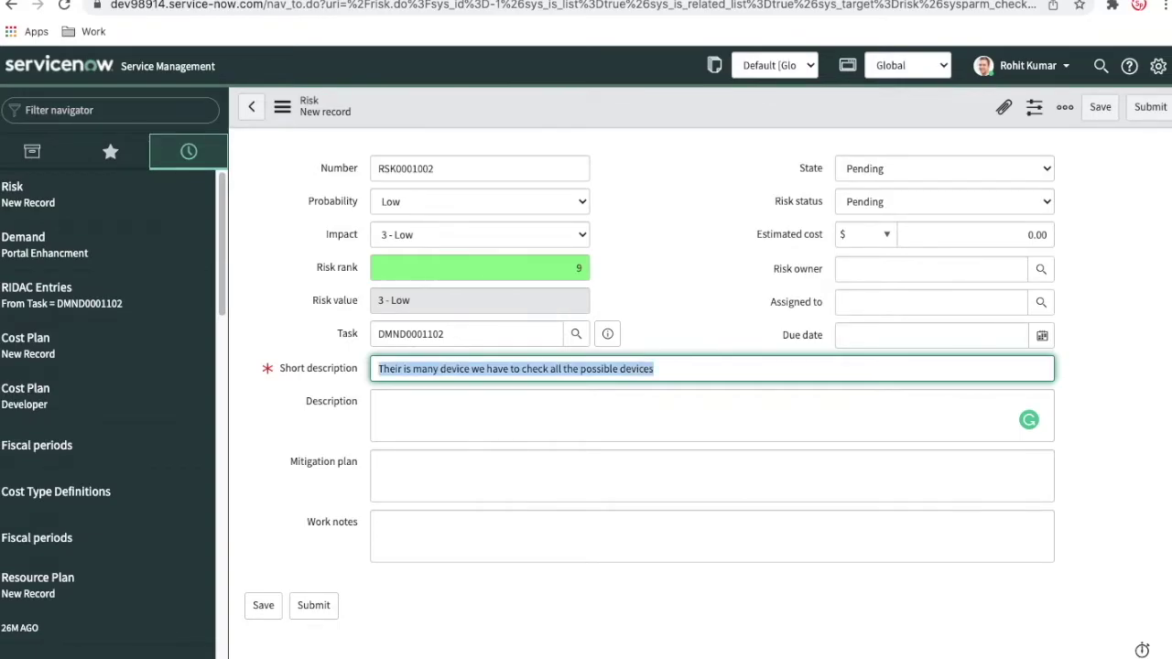
left_click(412, 424)
key("ctrl+v")
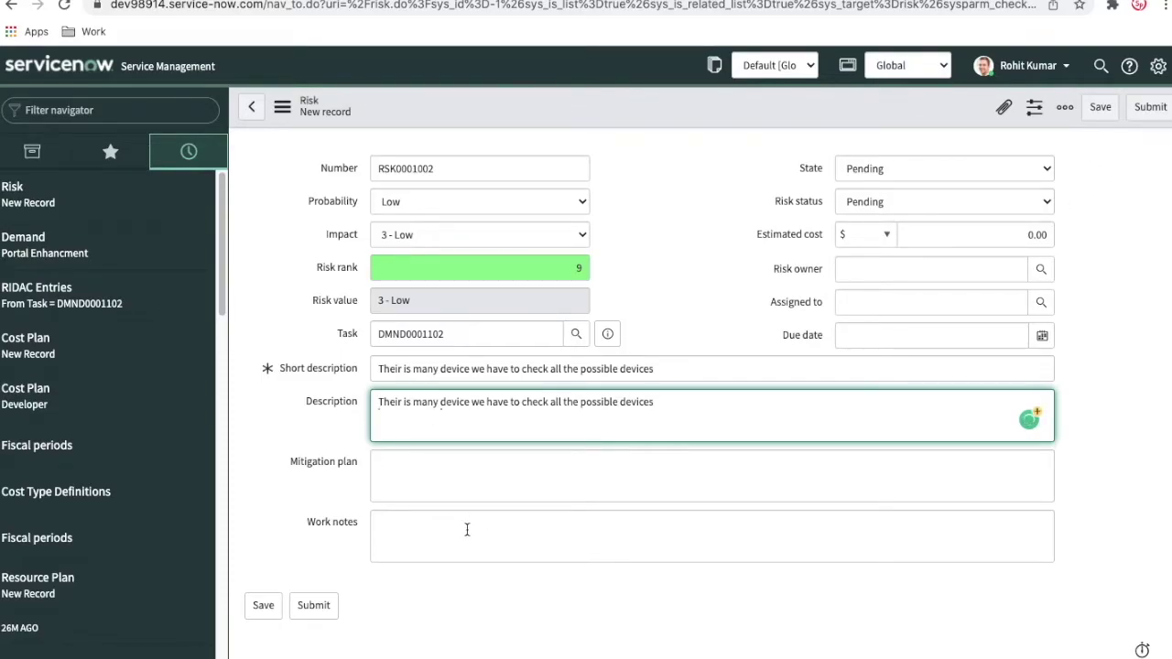
left_click(1140, 117)
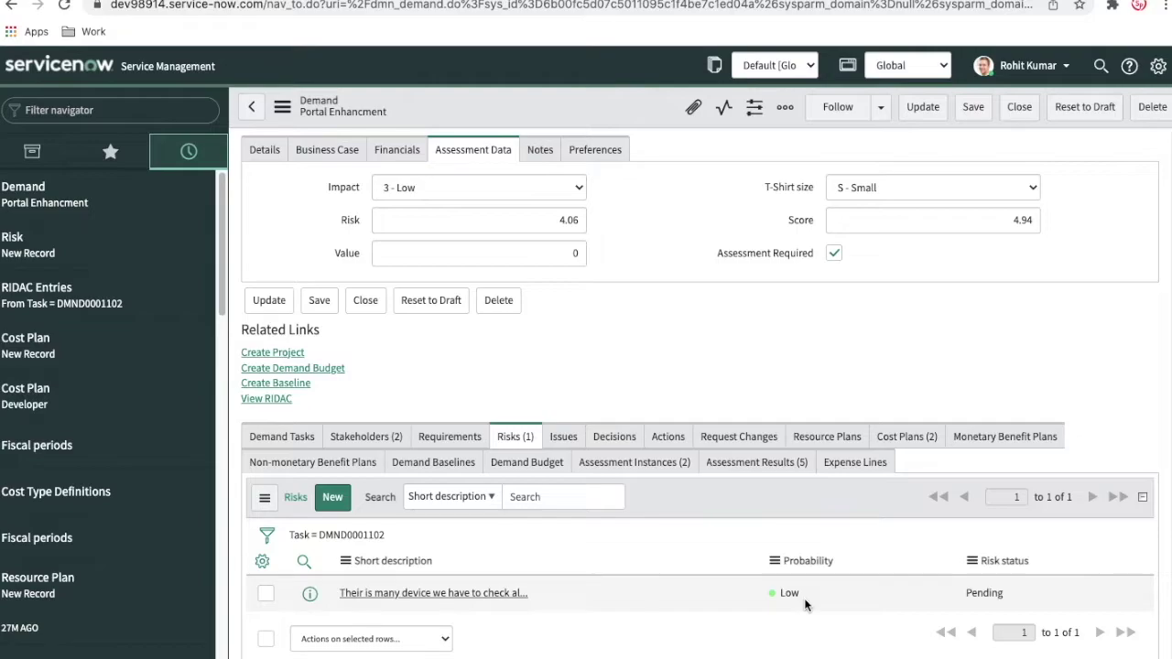
Convert the new device risk to a RIDAC task of type Action, assigned to the architect stakeholder, leaving Close Risk off
left_click(394, 596)
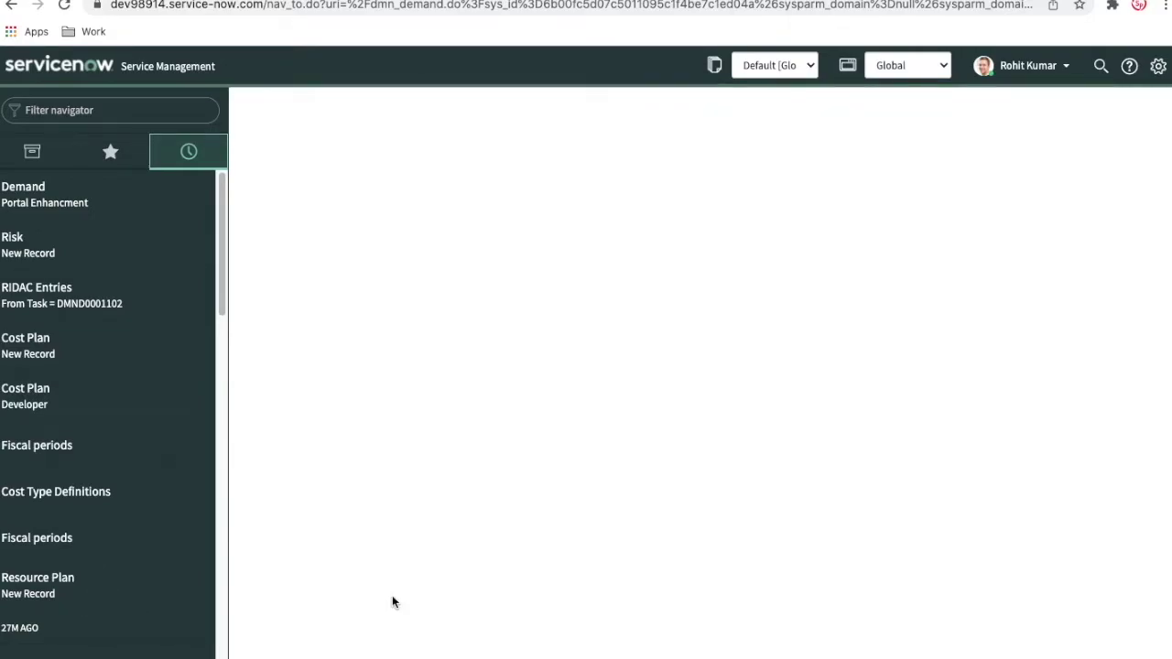
scroll(359, 515, "down", 3)
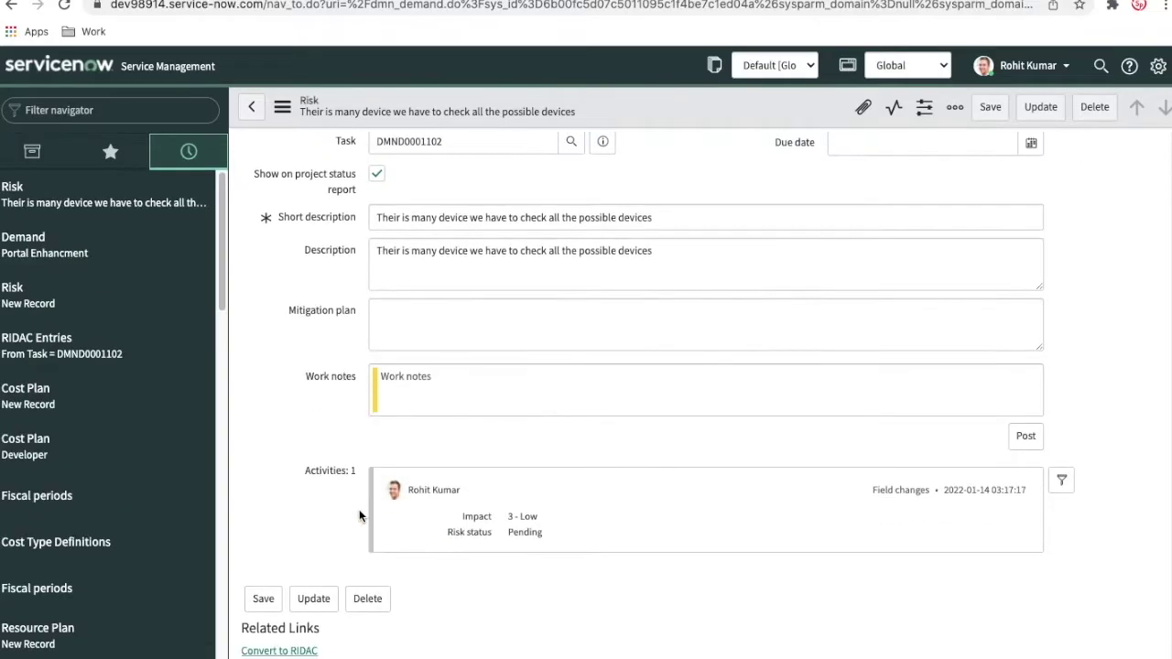
scroll(306, 515, "down", 3)
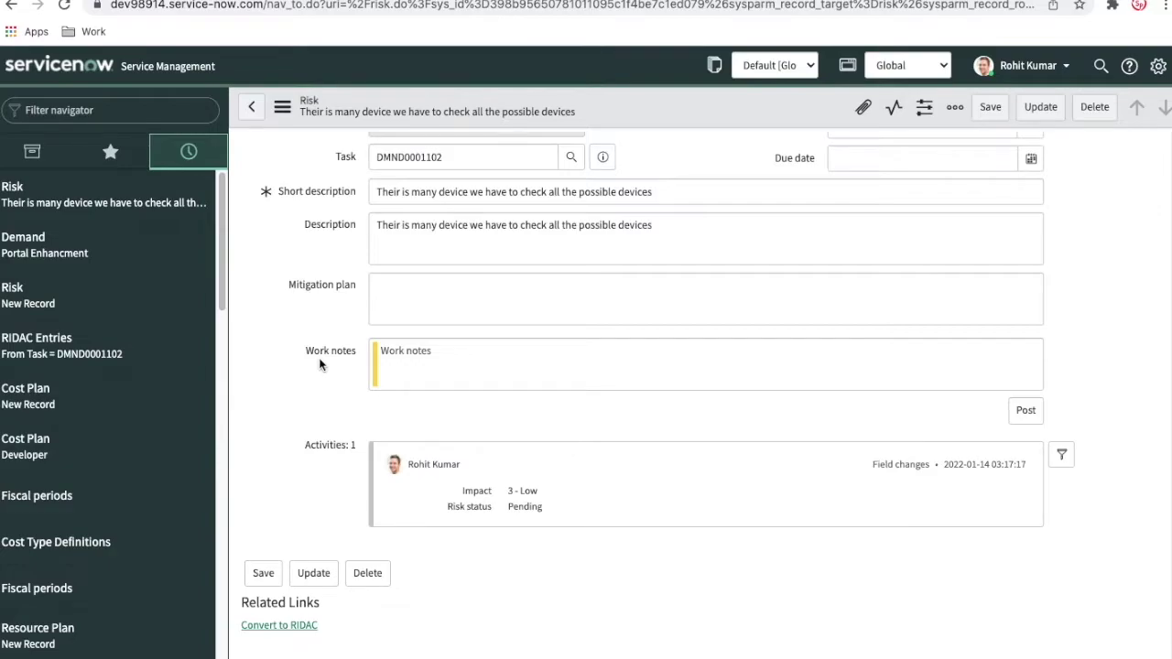
left_click(279, 631)
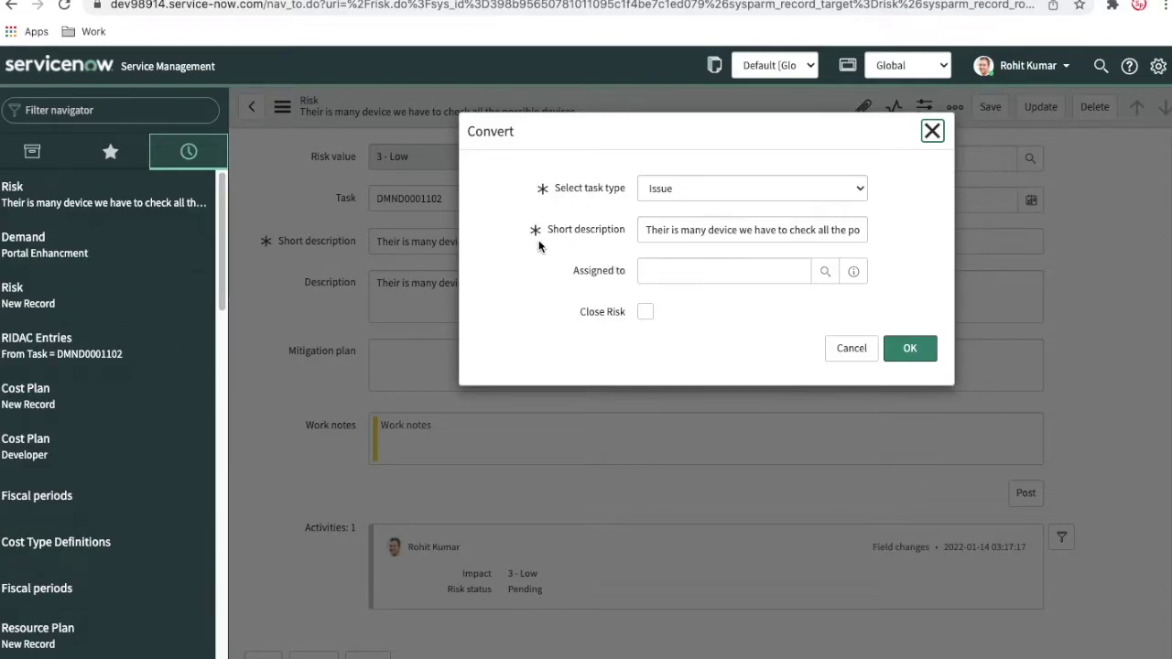
left_click(728, 190)
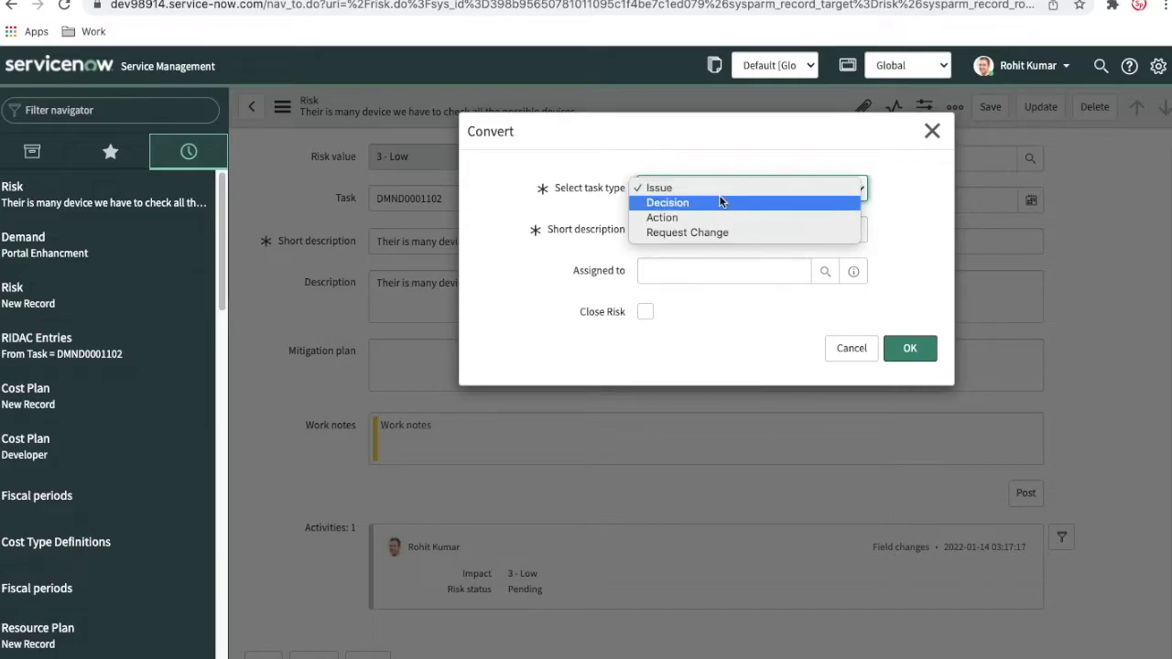
left_click(672, 221)
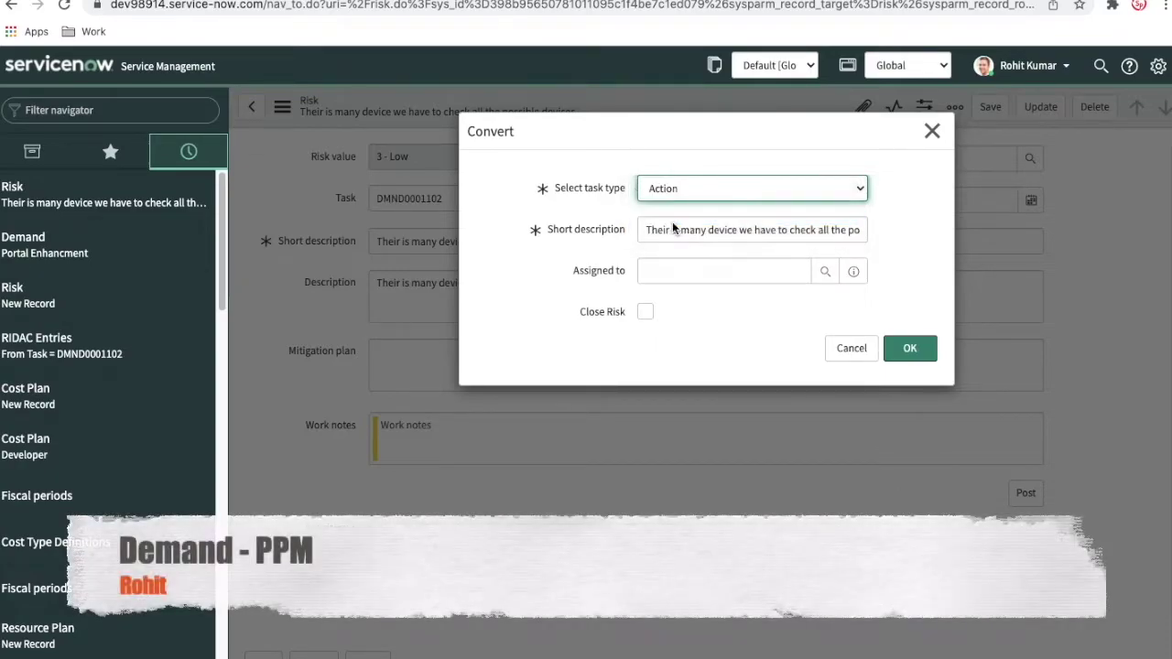
left_click(703, 273)
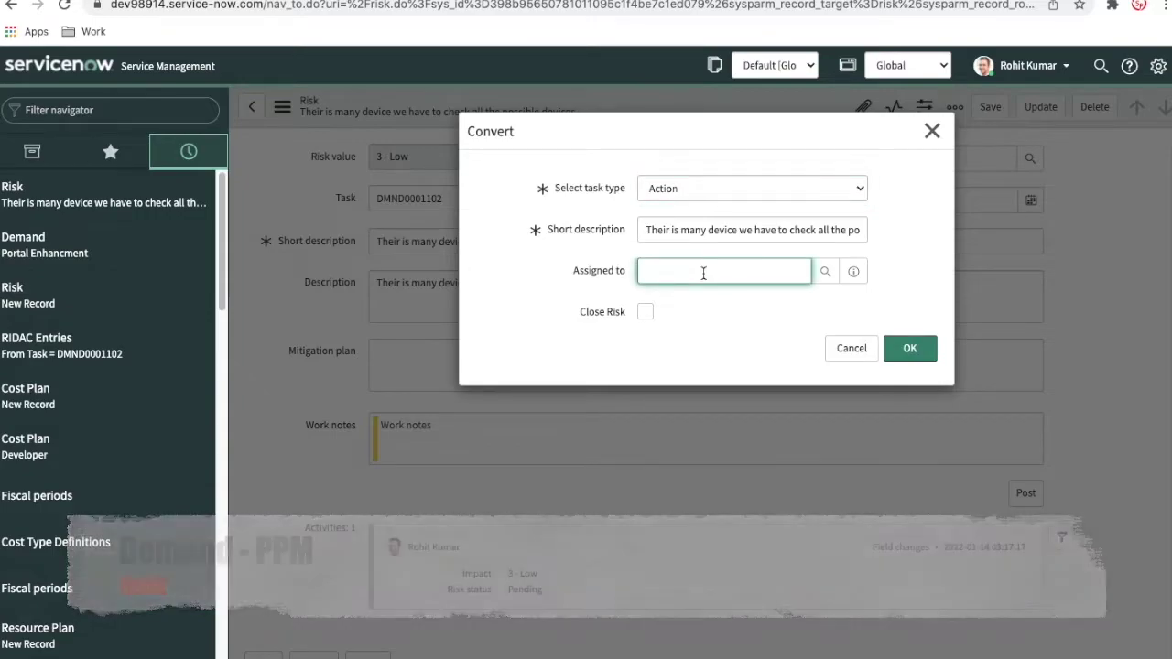
type("ab")
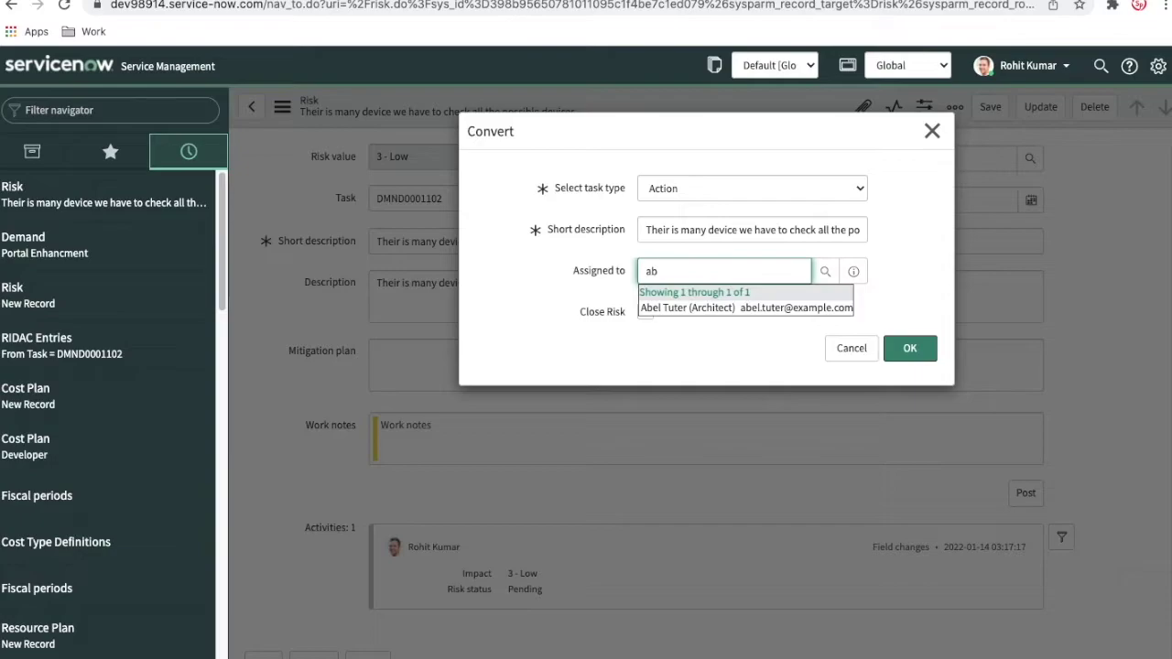
left_click(704, 312)
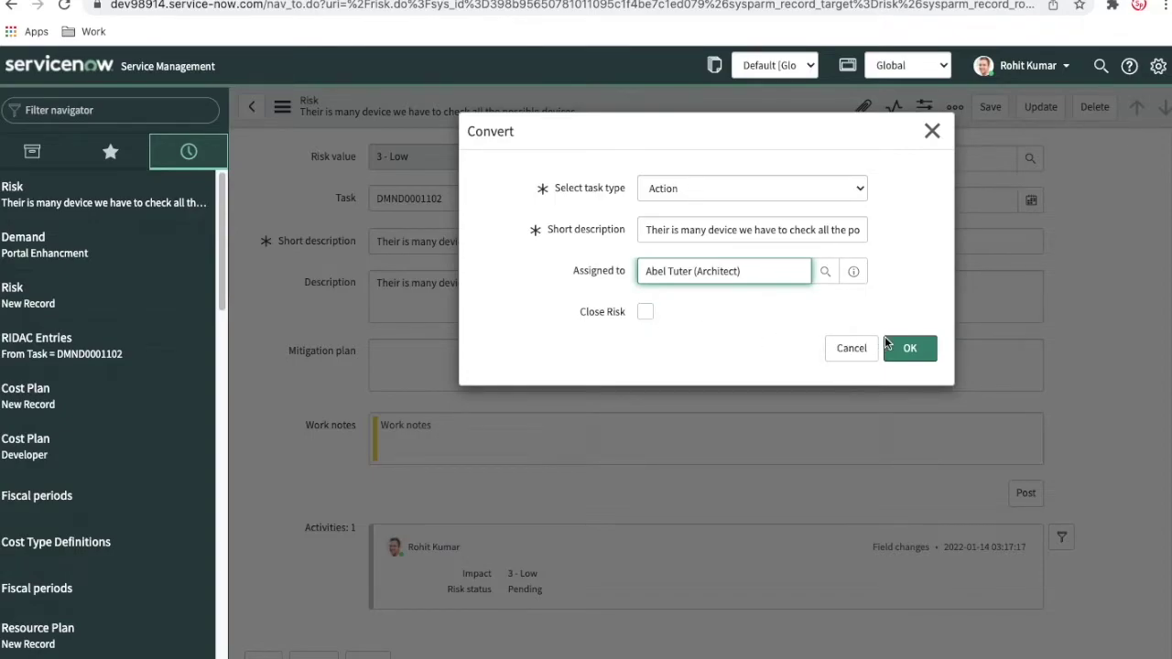
left_click(910, 348)
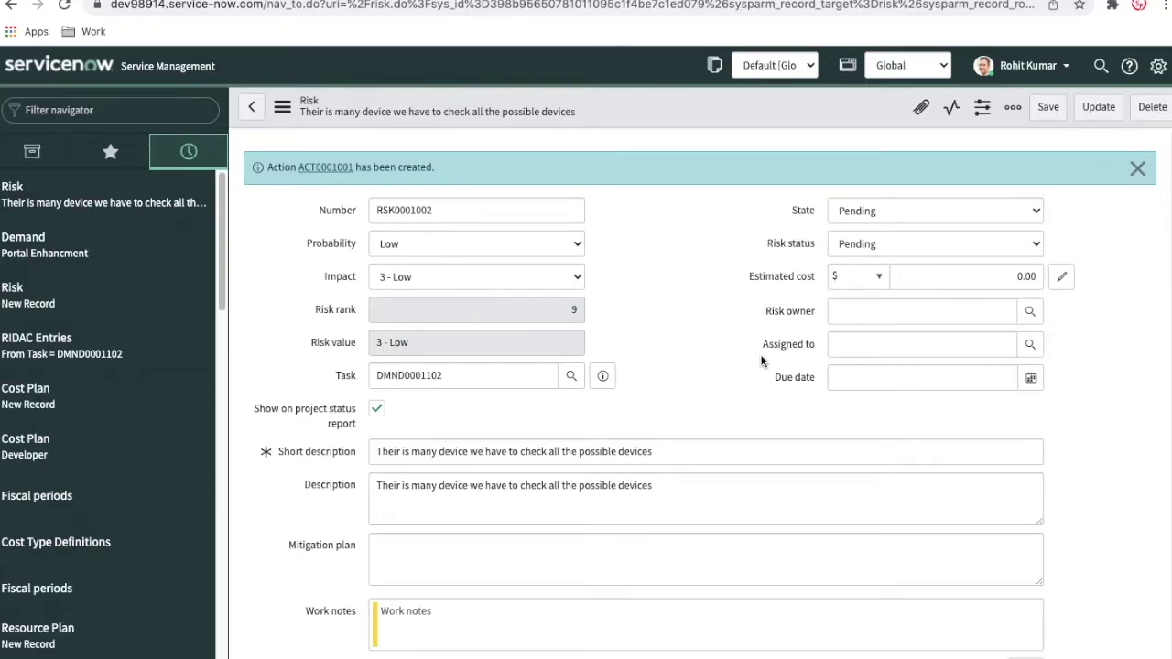
Examine the risk's RIDAC entry, the parent demand's actions and the converted action's details and RIDAC mapping
scroll(760, 360, "down", 5)
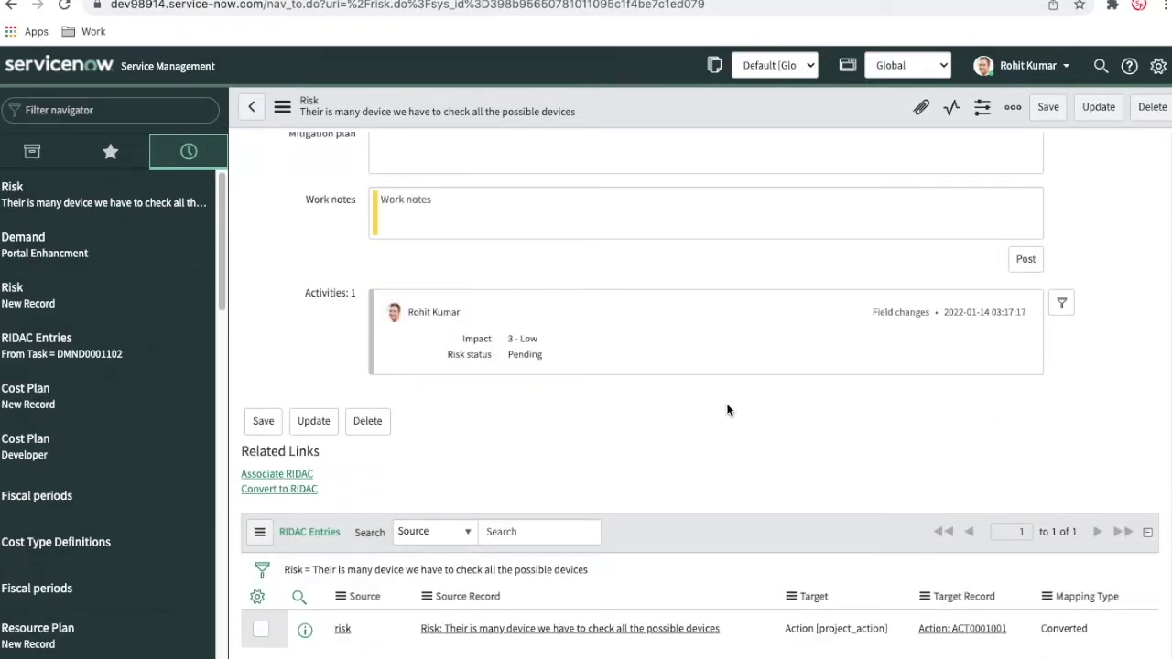
scroll(720, 386, "up", 5)
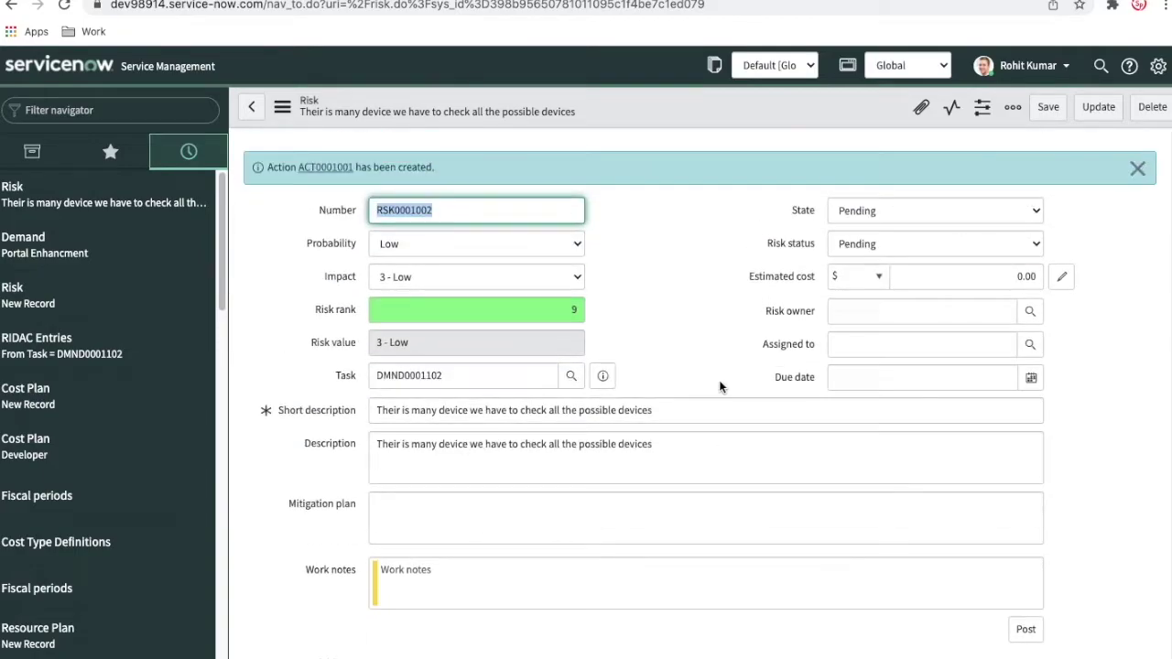
left_click(603, 379)
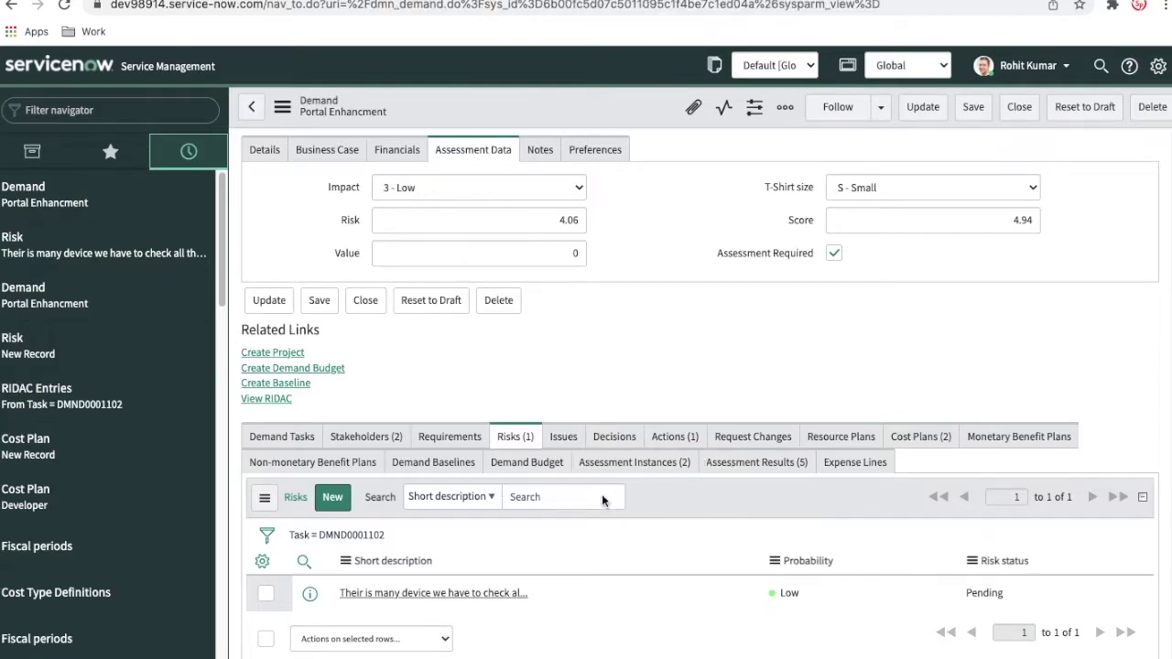
left_click(674, 436)
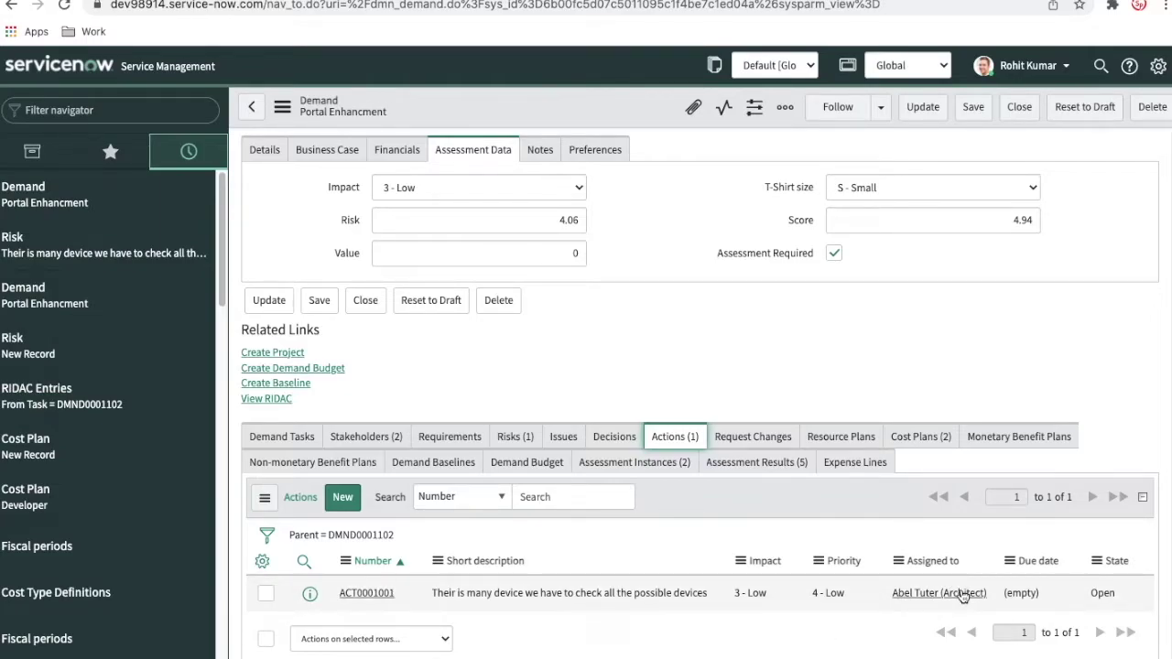
left_click(364, 595)
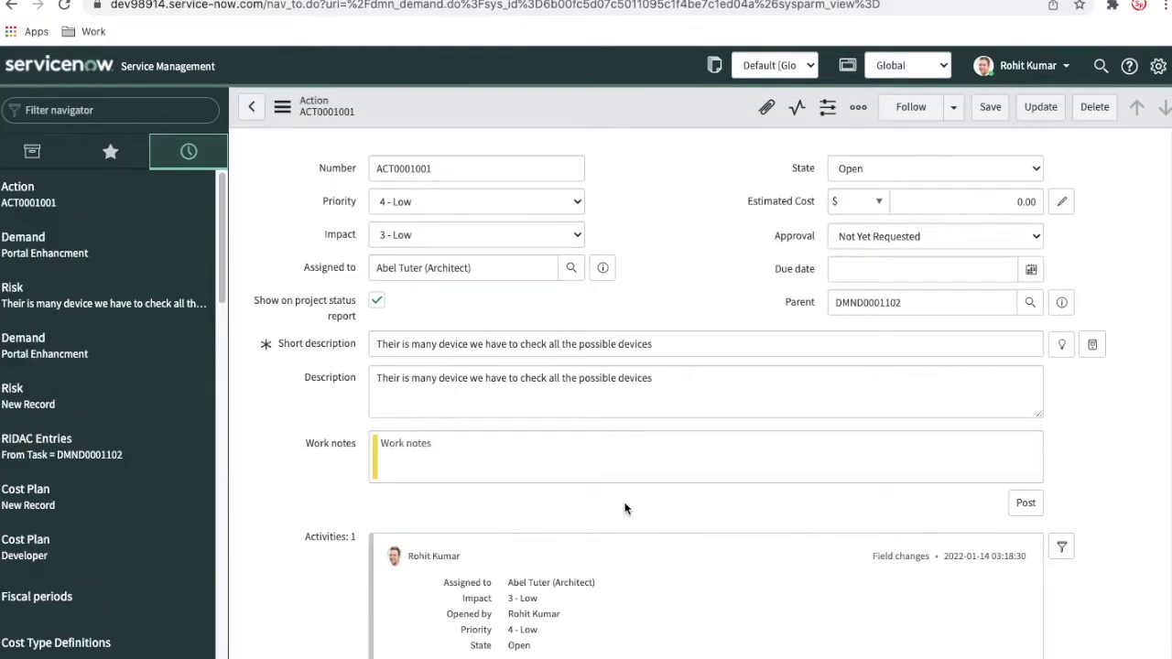
scroll(628, 508, "down", 3)
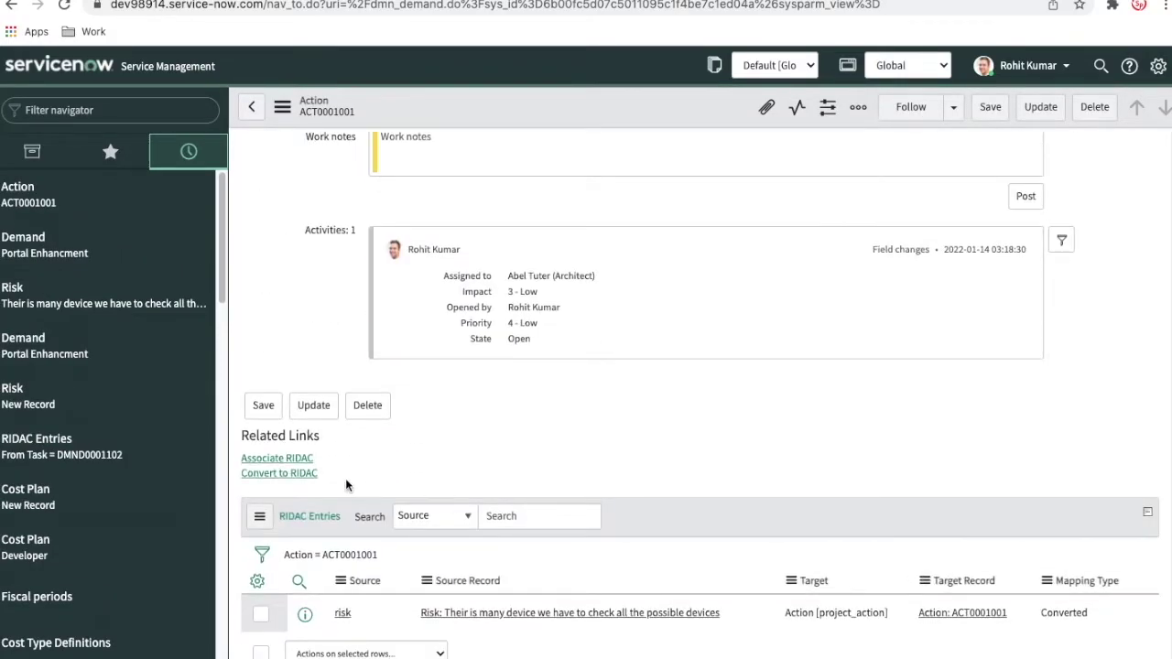
Start converting the action to a RIDAC task of type Request Change with Close Action enabled
scroll(337, 518, "down", 4)
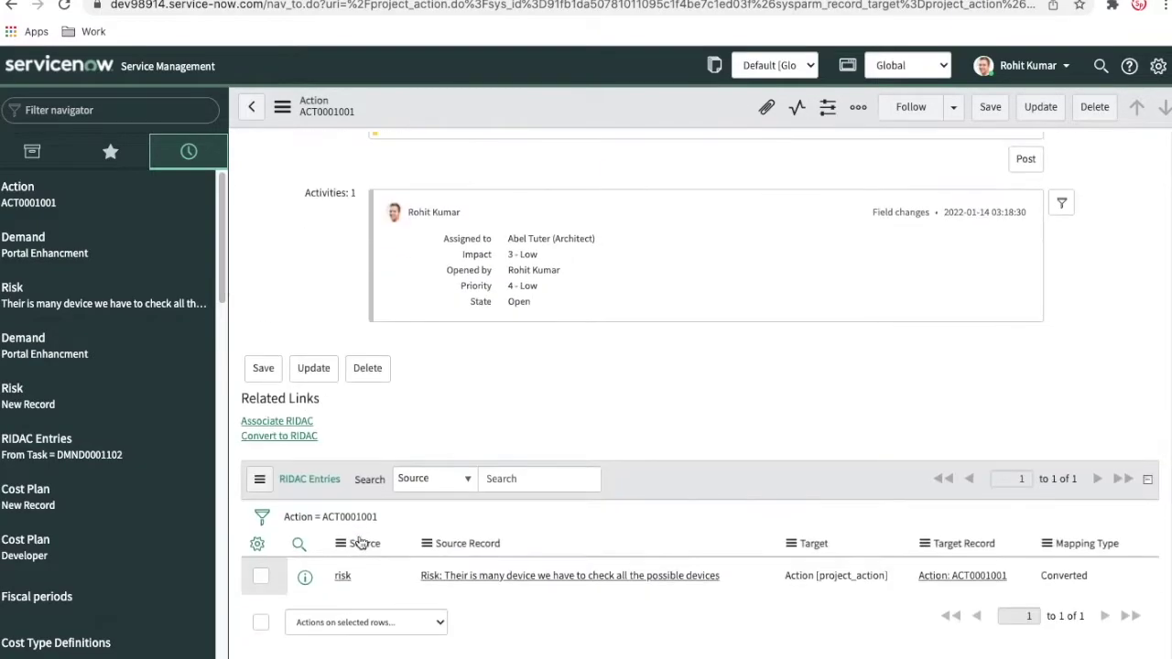
left_click(290, 437)
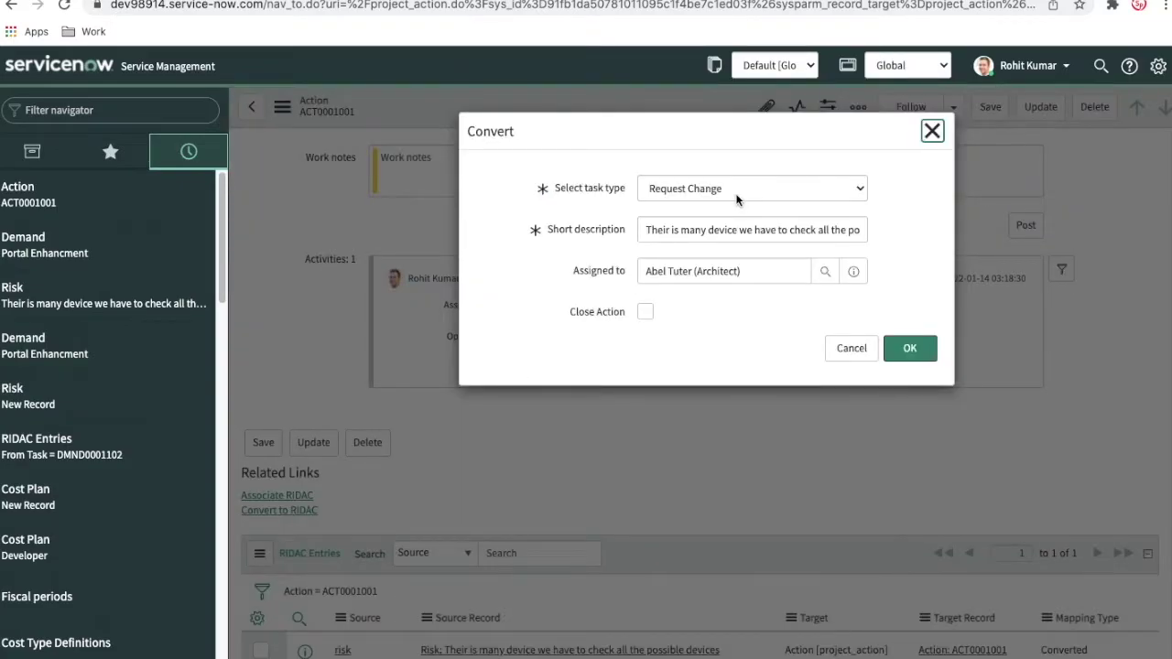
left_click(647, 313)
left_click(624, 273)
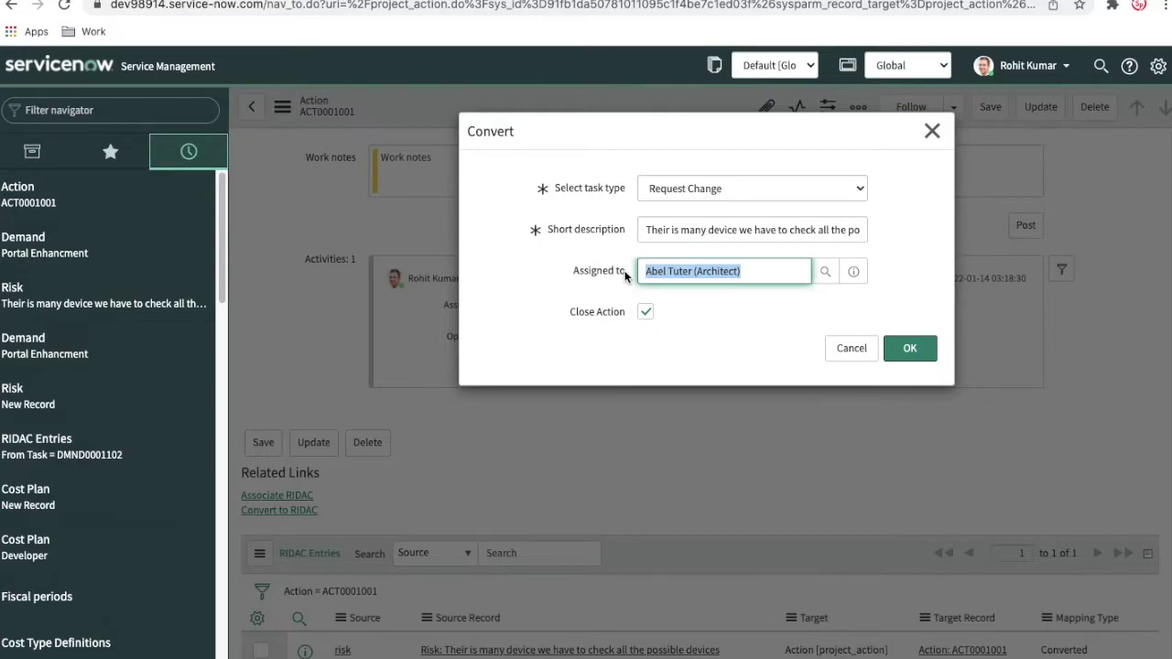
type("ROh")
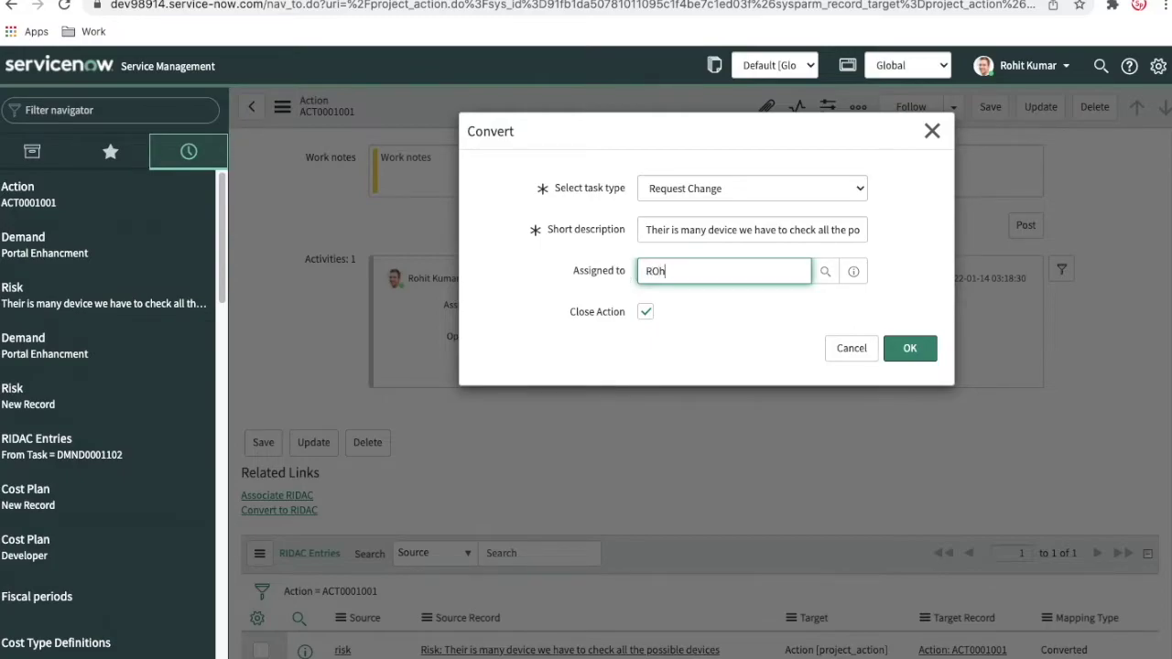
key("BackSpace")
key("BackSpace")
type("ohi")
key("BackSpace")
key("BackSpace")
key("BackSpace")
key("BackSpace")
Assign the request change to the product owner from the user lookup and complete the conversion
left_click(853, 272)
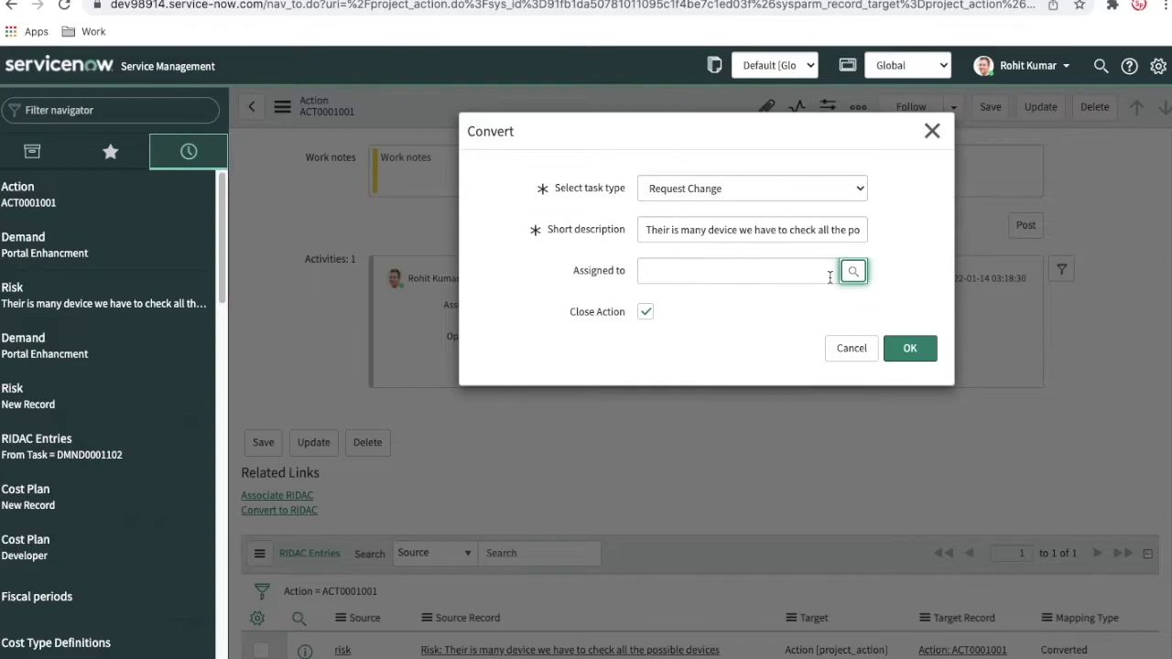
left_click(852, 277)
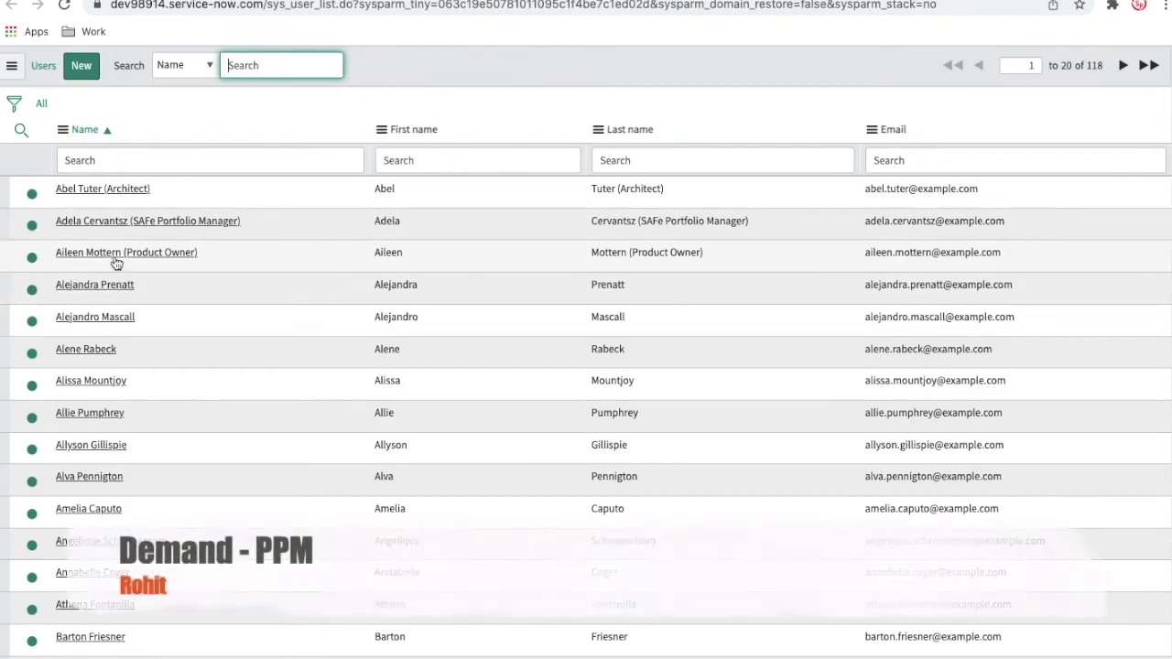
left_click(116, 253)
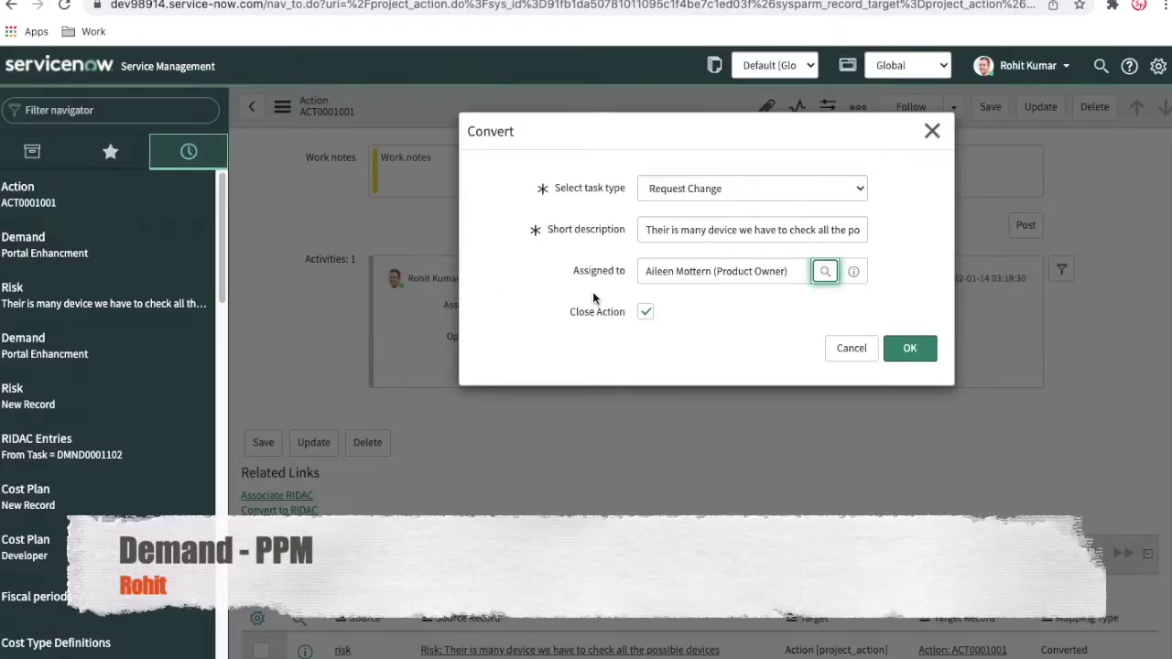
left_click(904, 357)
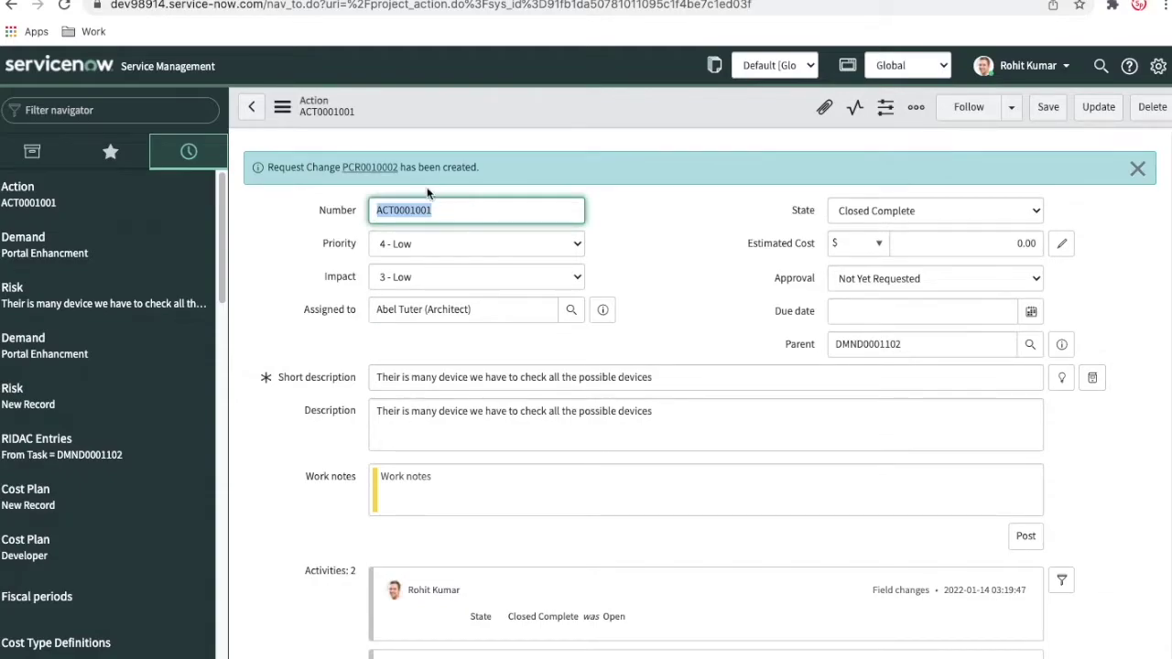
Examine the newly created request change and the RIDAC entries of its parent demand
left_click(370, 167)
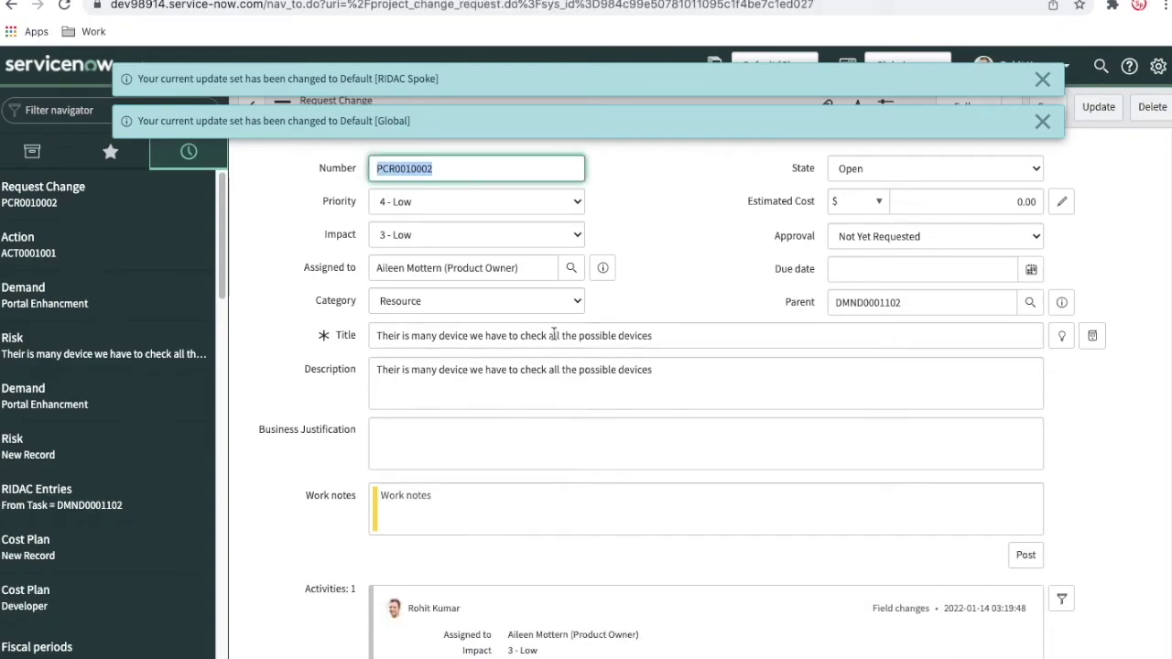
left_click(1064, 305)
left_click(1063, 305)
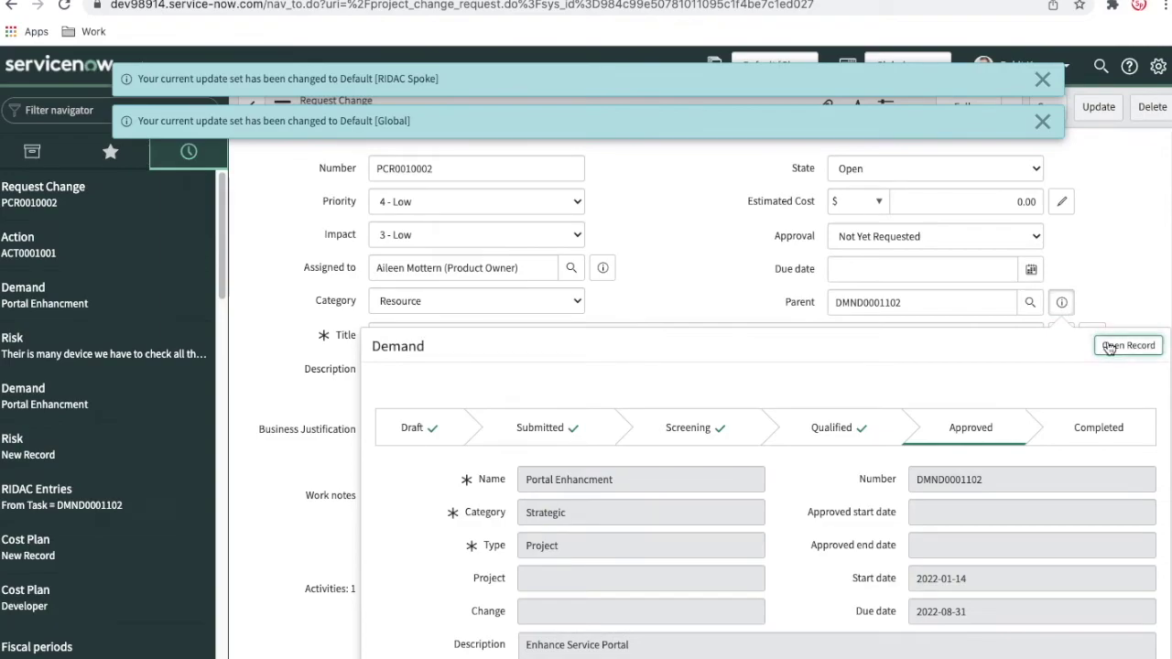
left_click(1127, 345)
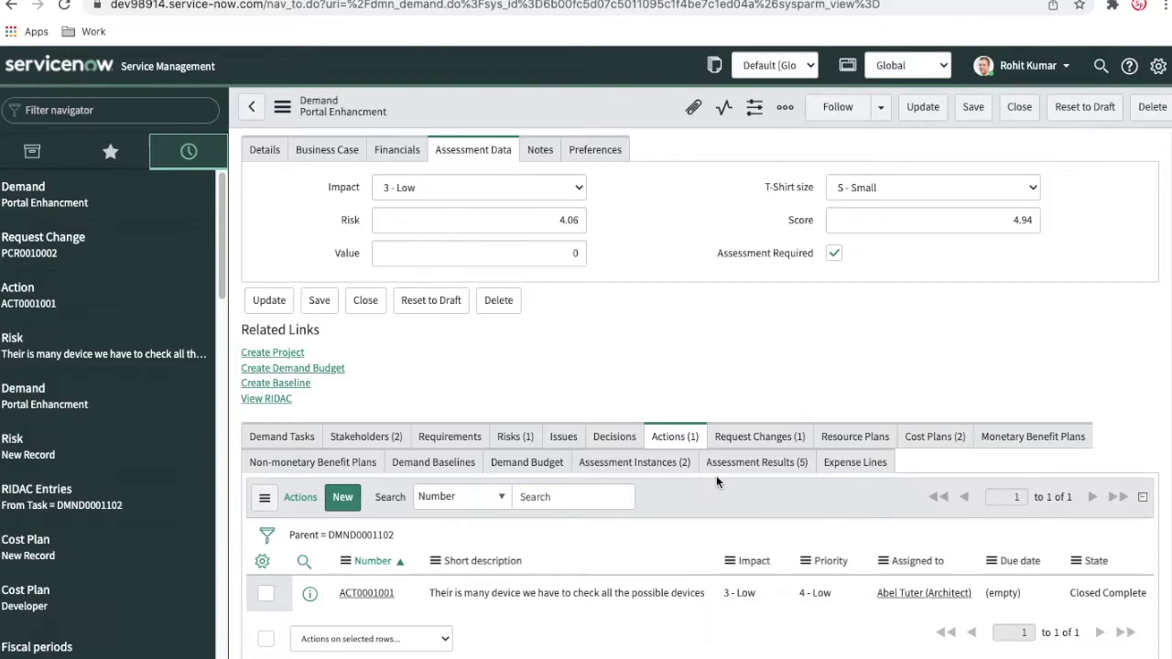
left_click(273, 400)
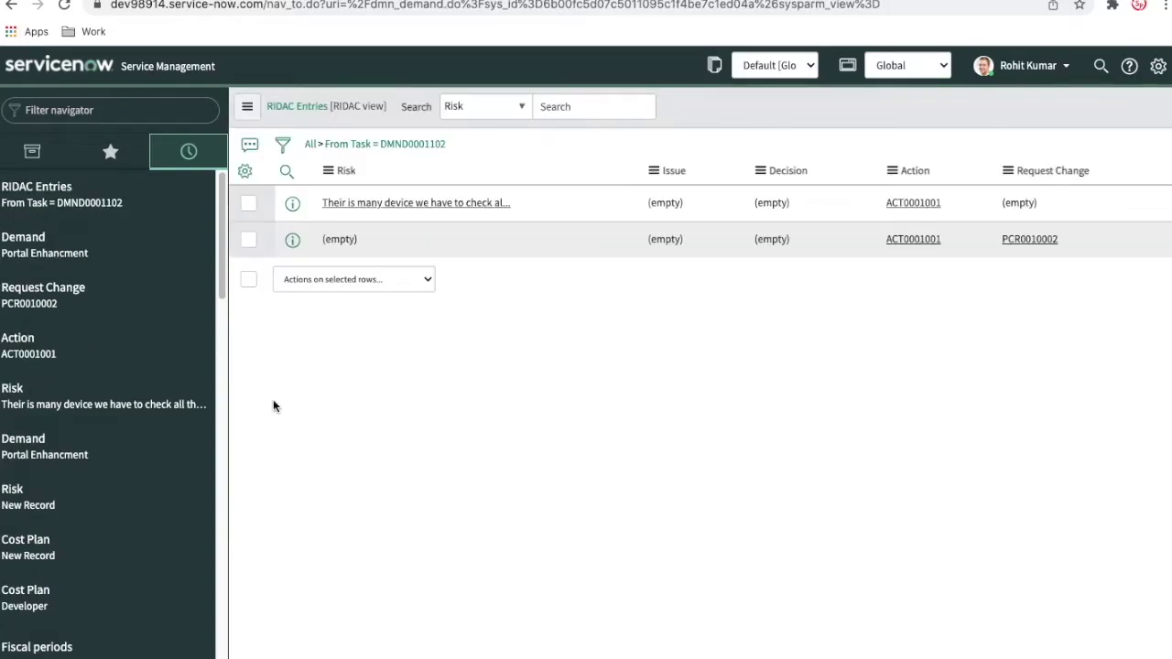
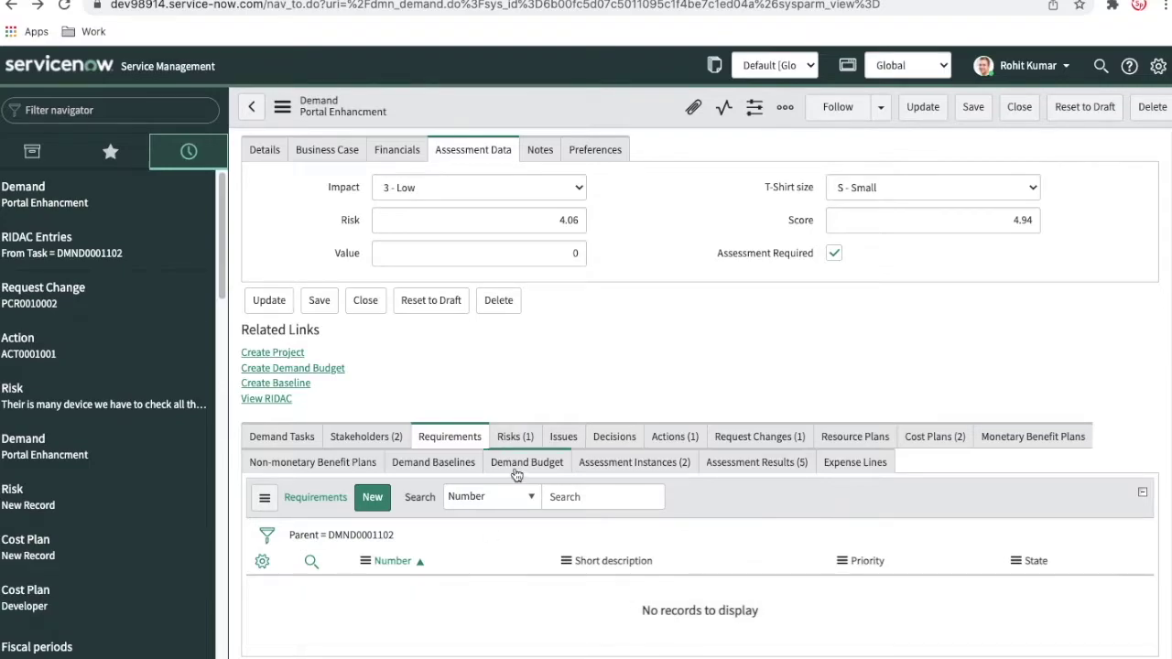
Review the demand's related risks, issues, decisions, actions and request changes
left_click(516, 439)
left_click(554, 443)
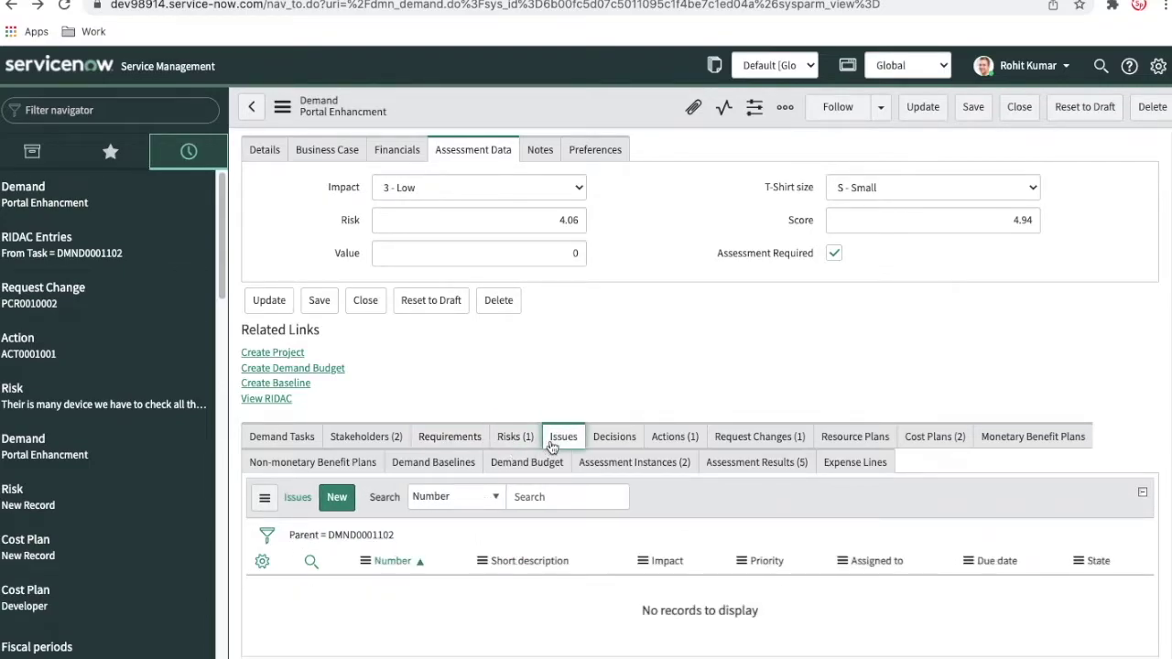
left_click(611, 439)
left_click(667, 443)
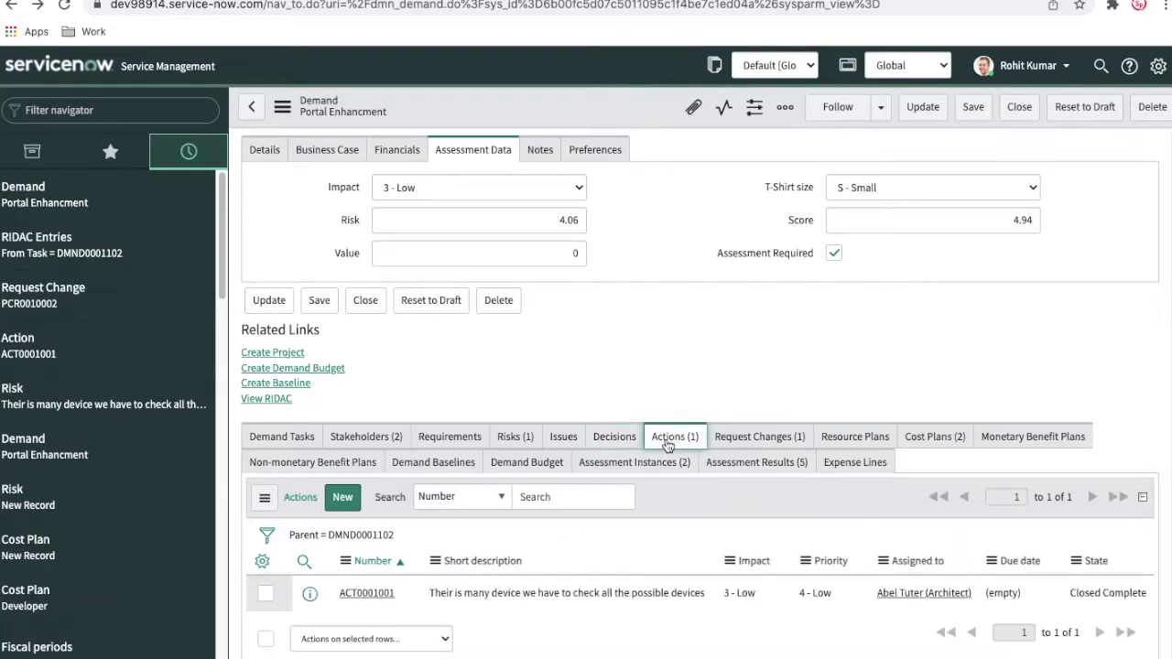
left_click(731, 442)
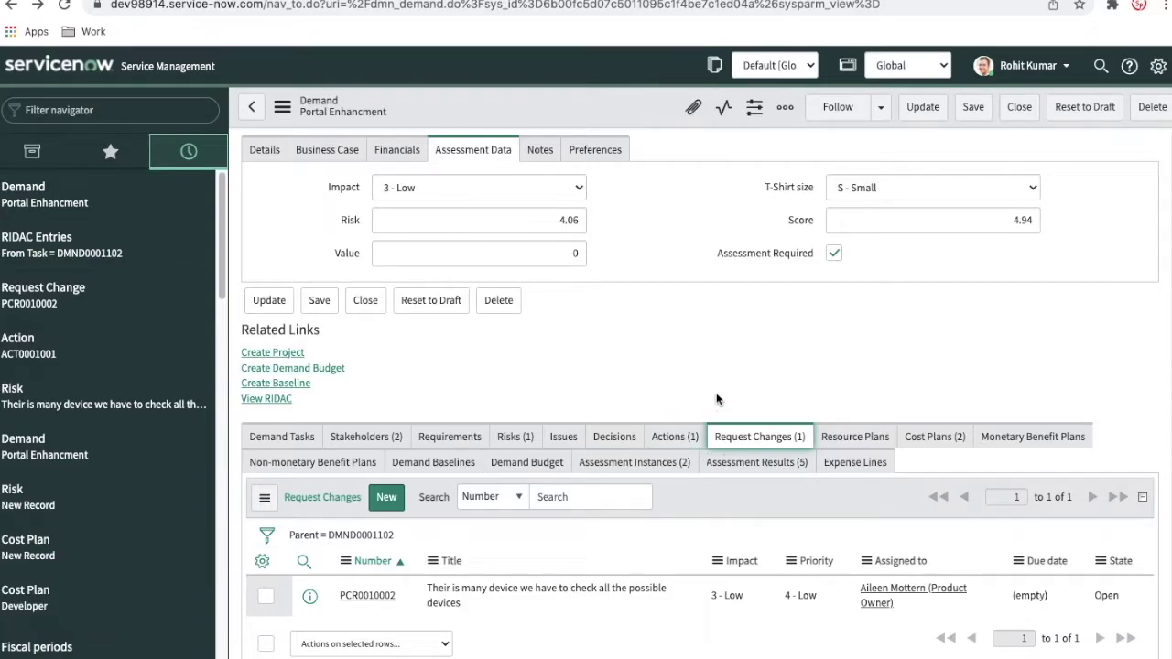
Examine the available Close Demand and Project calculation options in the demand's preferences
scroll(719, 398, "up", 4)
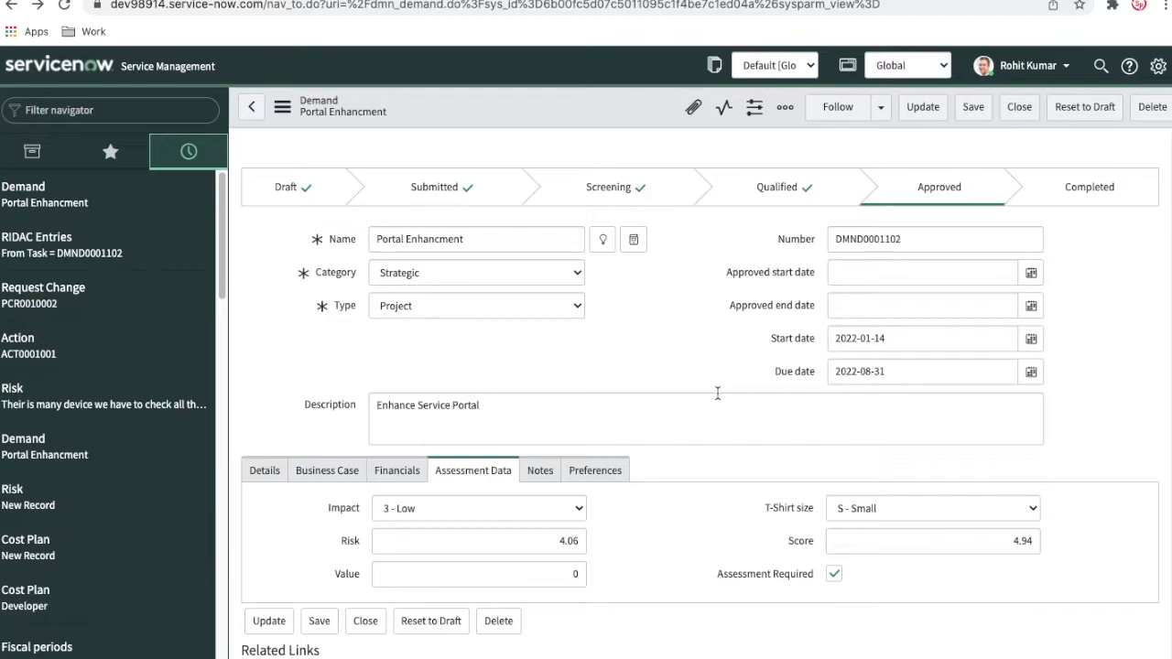
left_click(619, 474)
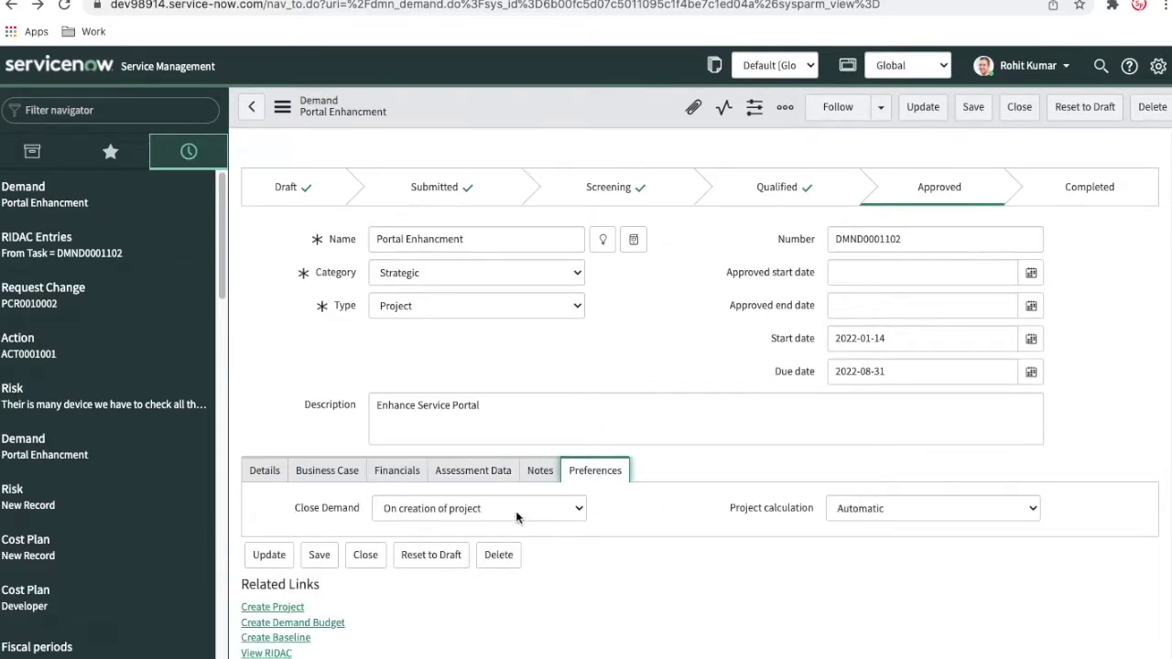
left_click(391, 511)
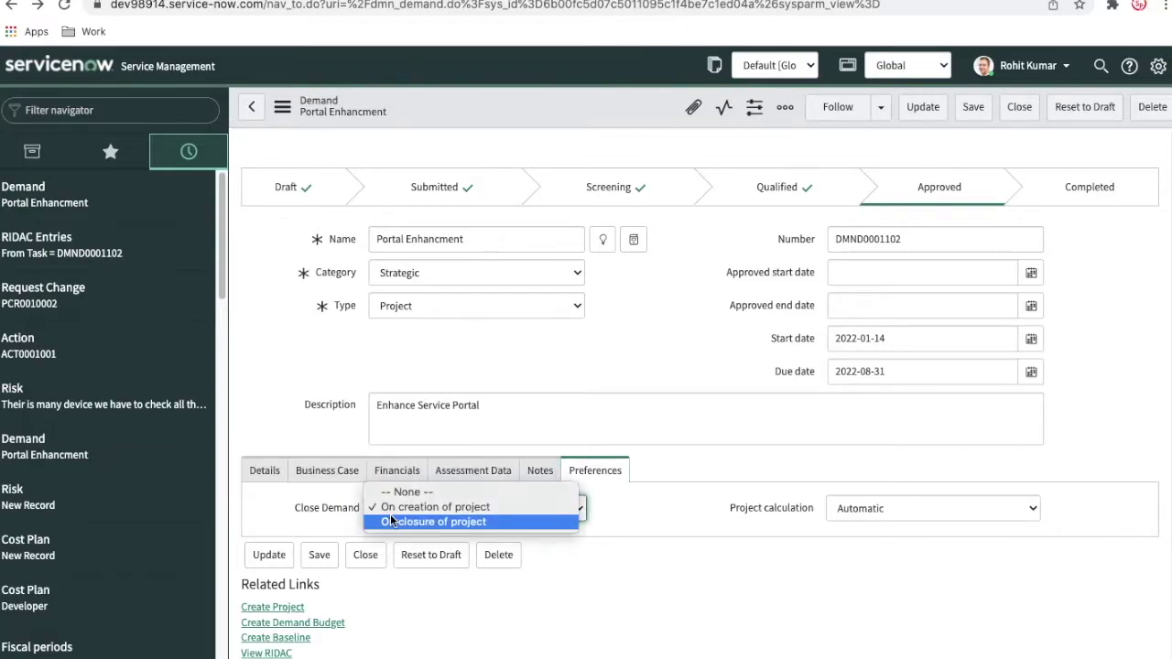
left_click(678, 519)
left_click(517, 509)
left_click(624, 534)
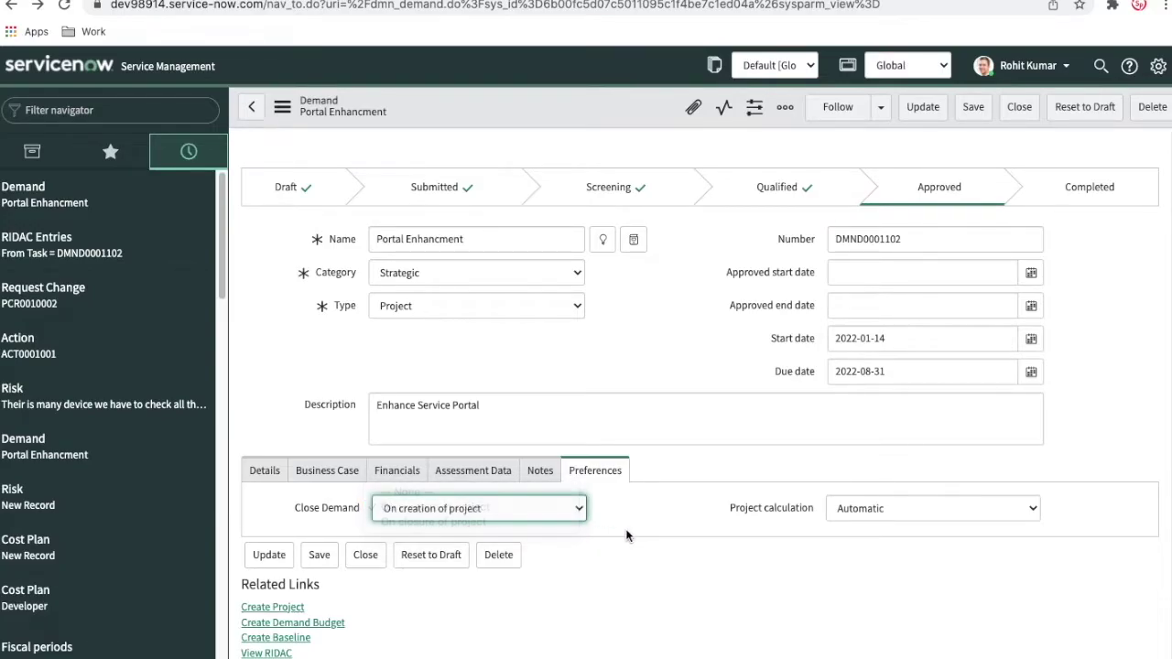
left_click(847, 514)
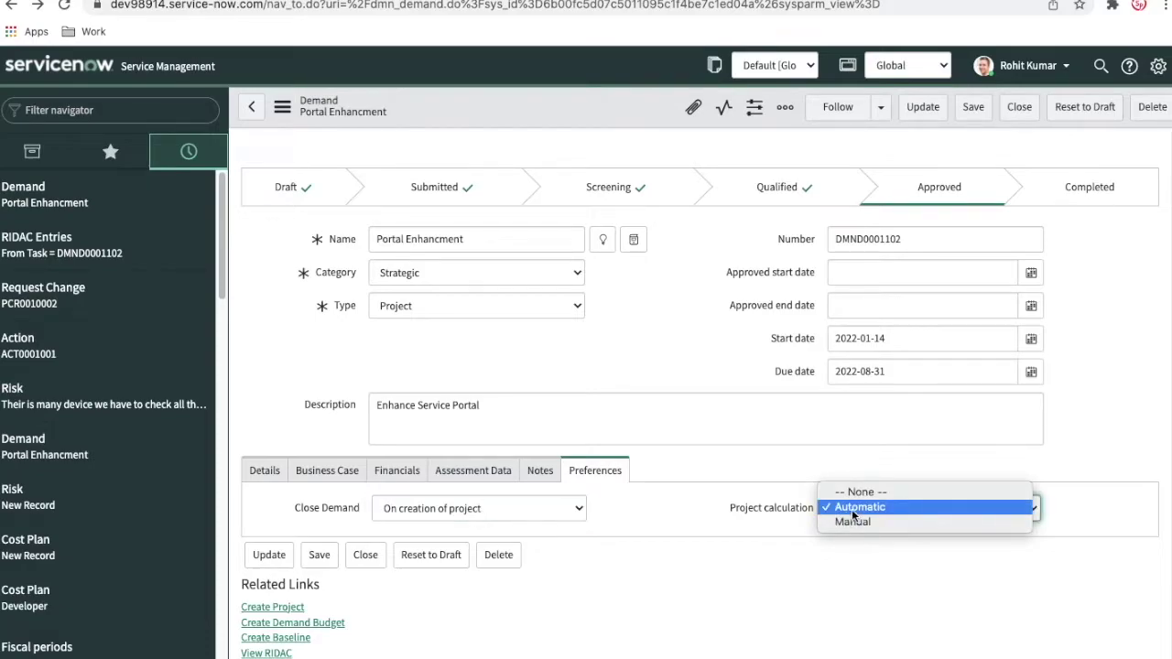
left_click(724, 528)
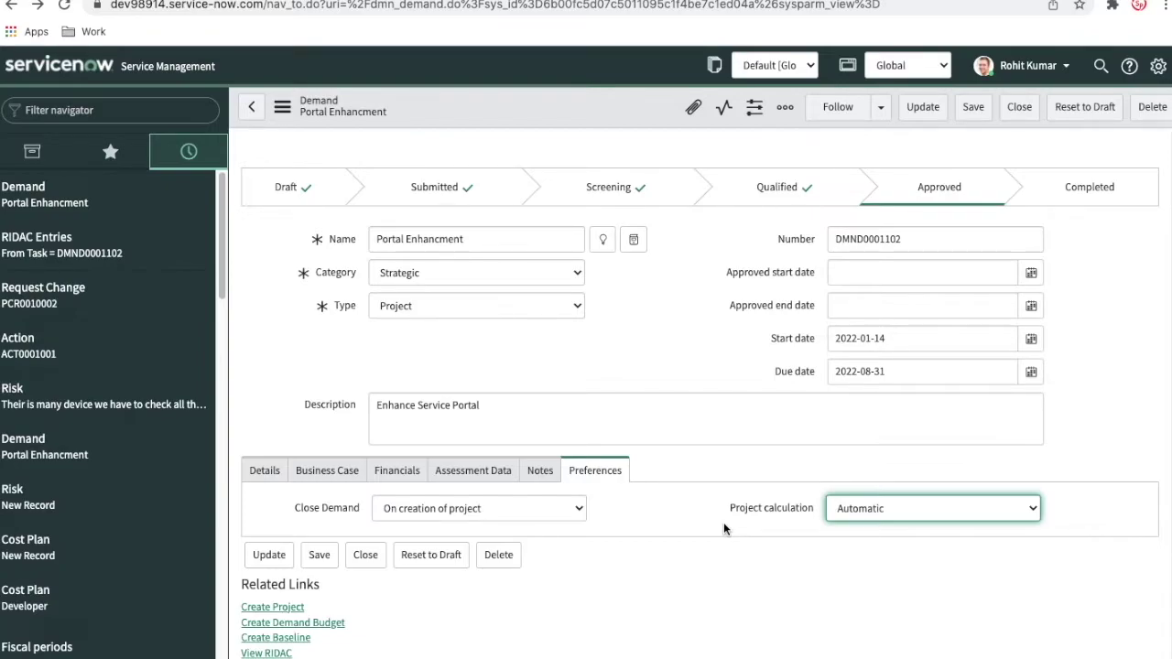
scroll(724, 527, "down", 3)
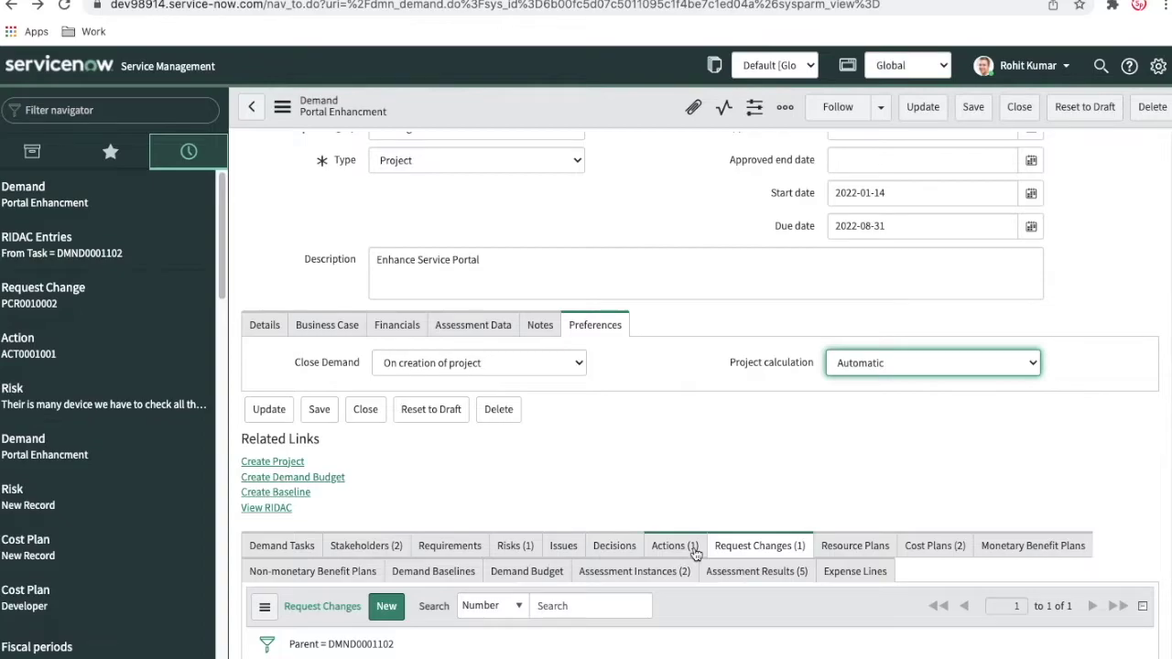
Switch Close Demand to On closure of project, and restore it to On creation of project
left_click(552, 363)
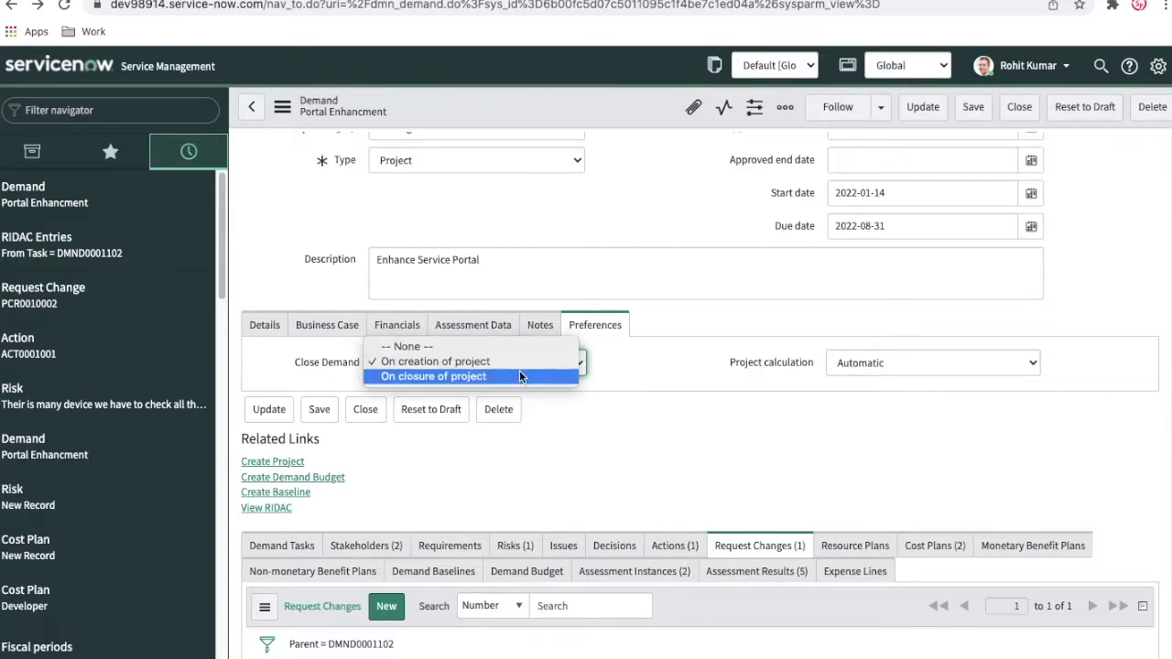
left_click(495, 377)
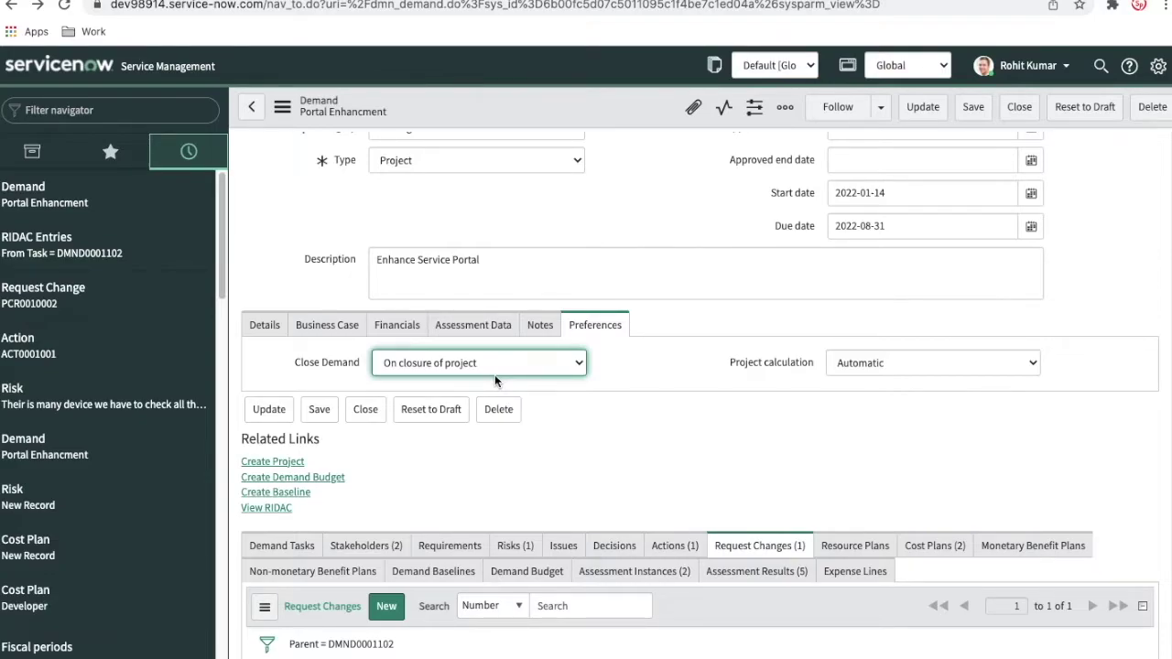
left_click(496, 368)
left_click(458, 346)
Create a project from the Portal Enhancment demand, keeping Close Demand at On creation of project
scroll(725, 468, "down", 2)
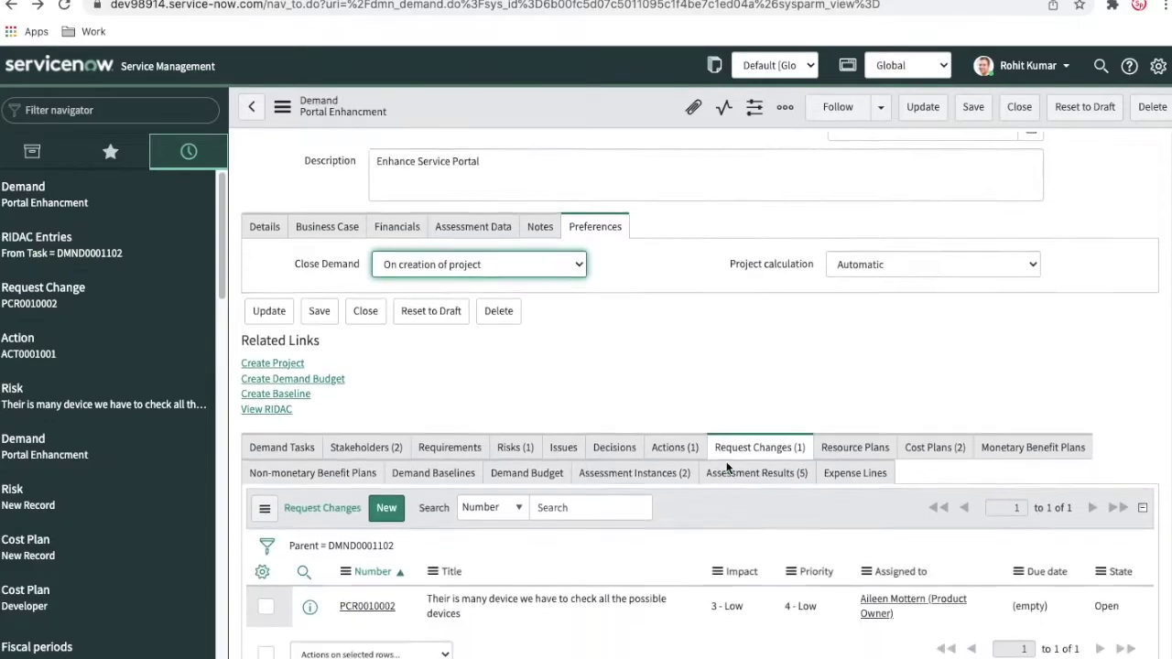
scroll(725, 468, "up", 3)
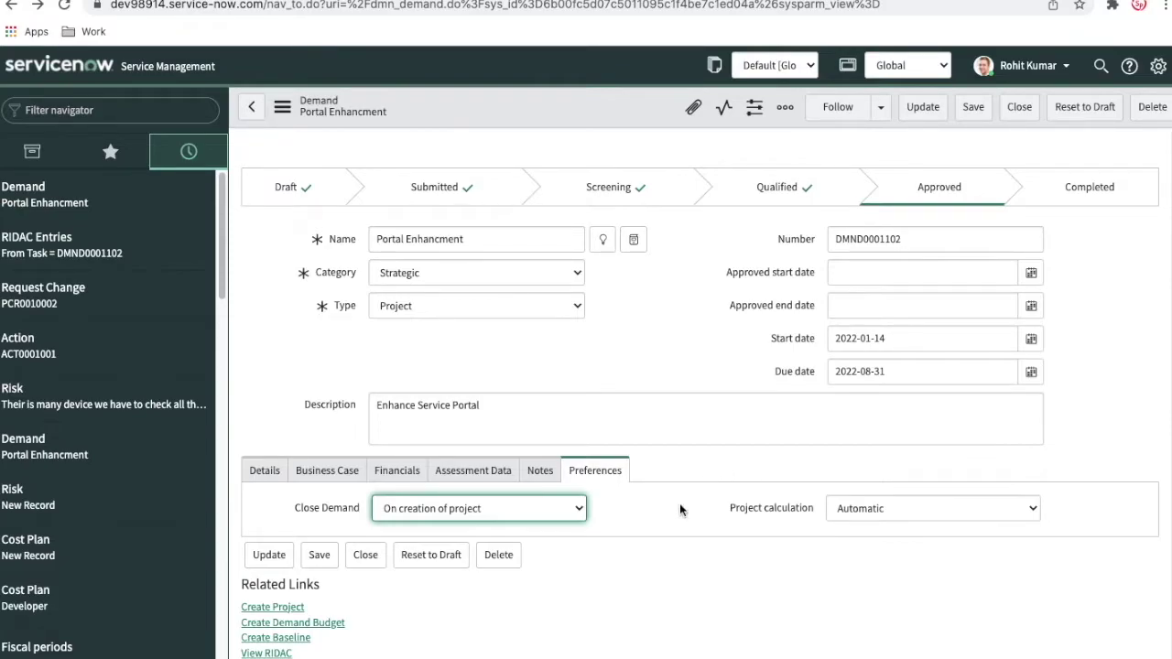
scroll(673, 520, "down", 3)
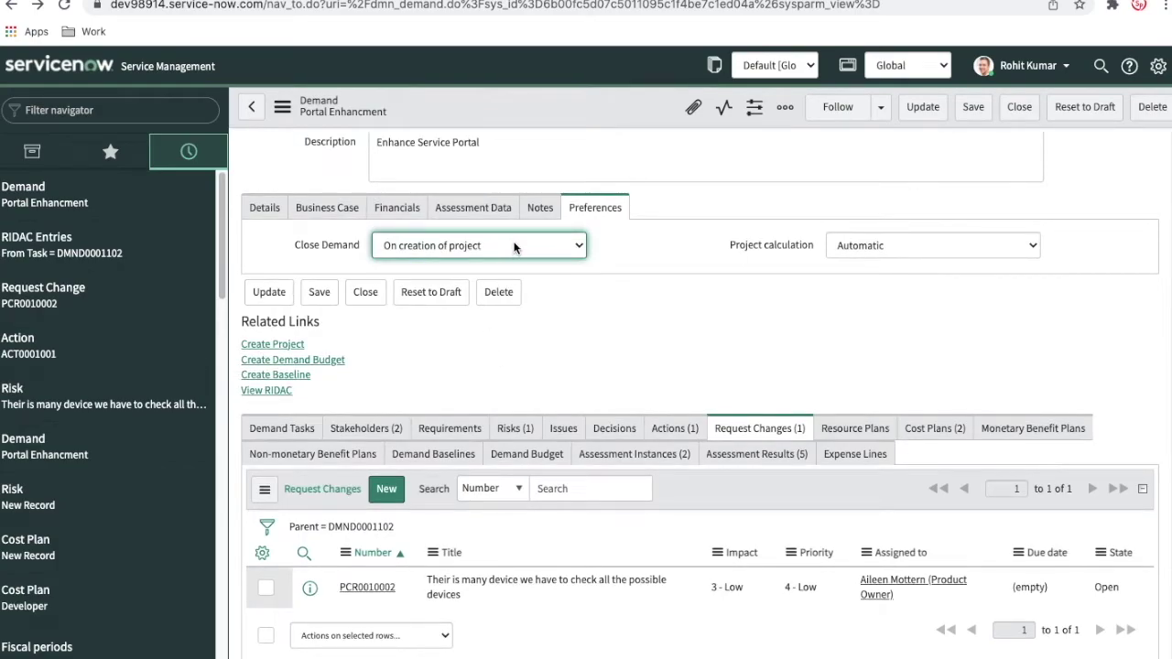
left_click(513, 246)
left_click(617, 366)
left_click(278, 348)
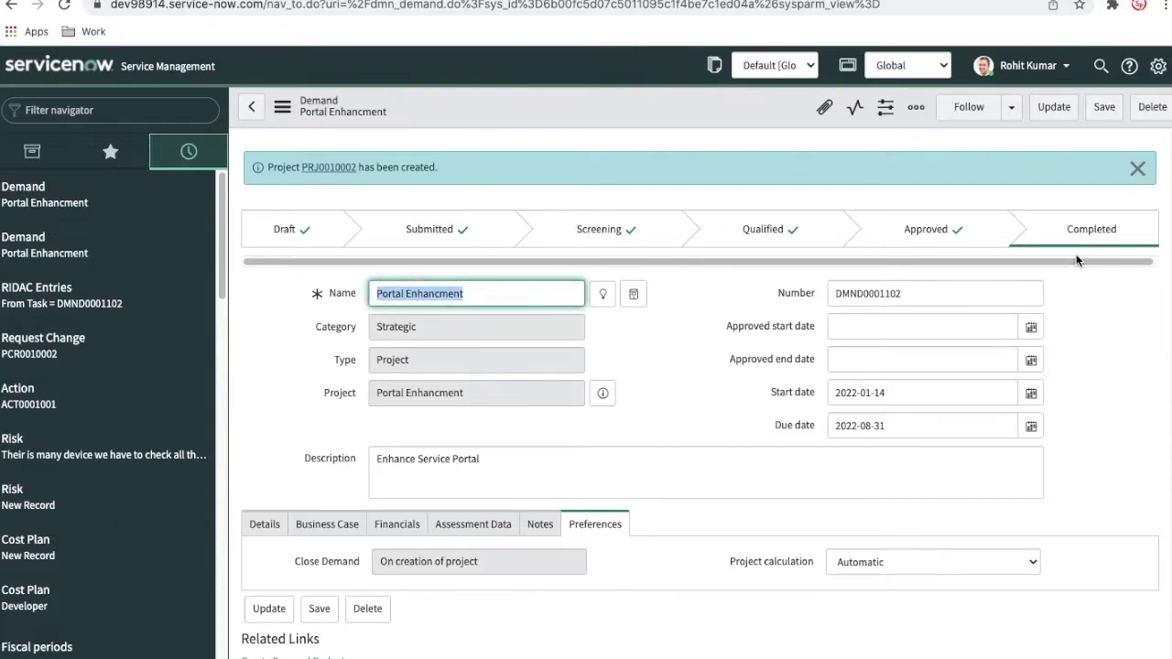
Open the project created from the demand and examine its name, dates, related links and related lists
left_click(348, 172)
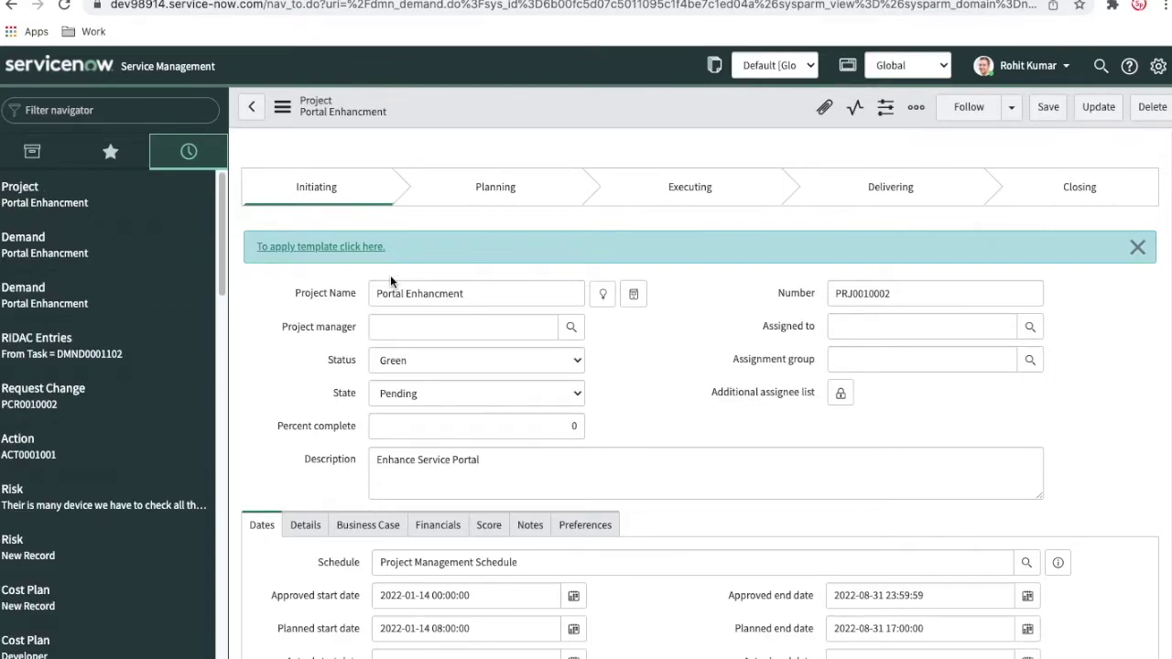
left_click_drag(458, 294, 376, 299)
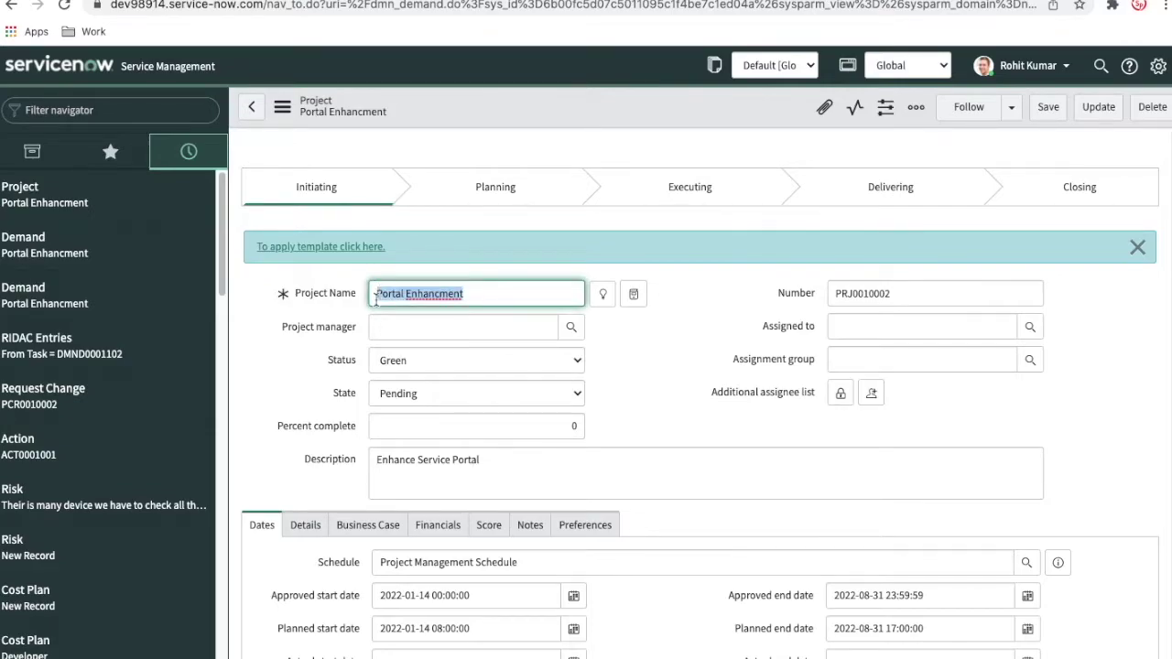
left_click(731, 366)
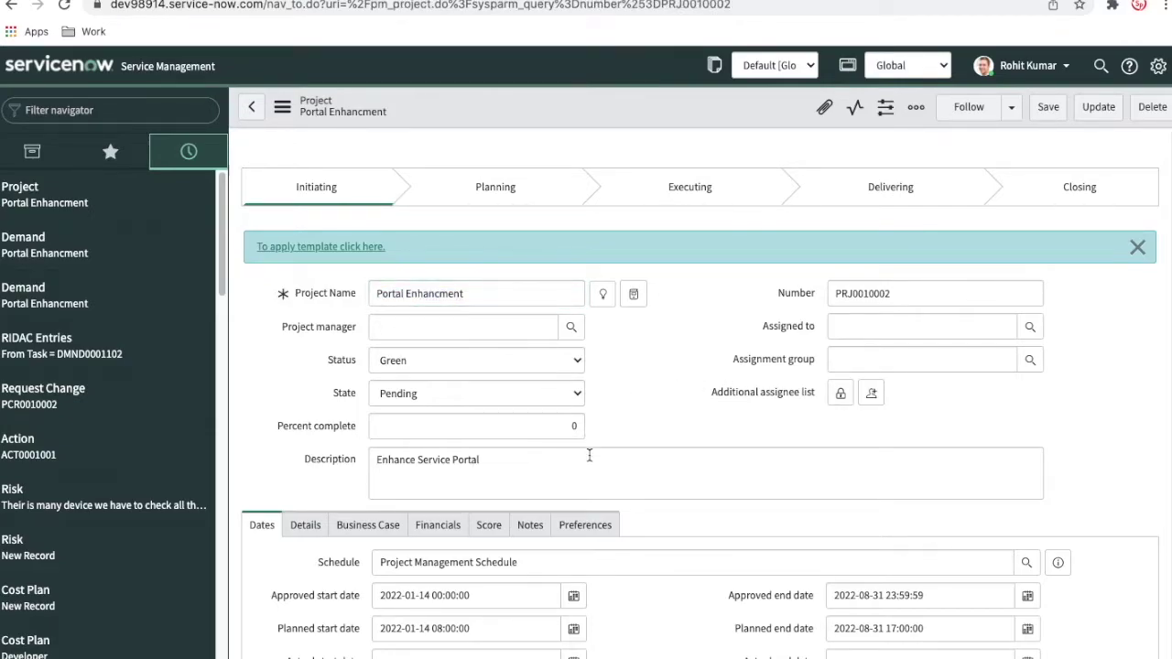
scroll(720, 453, "down", 10)
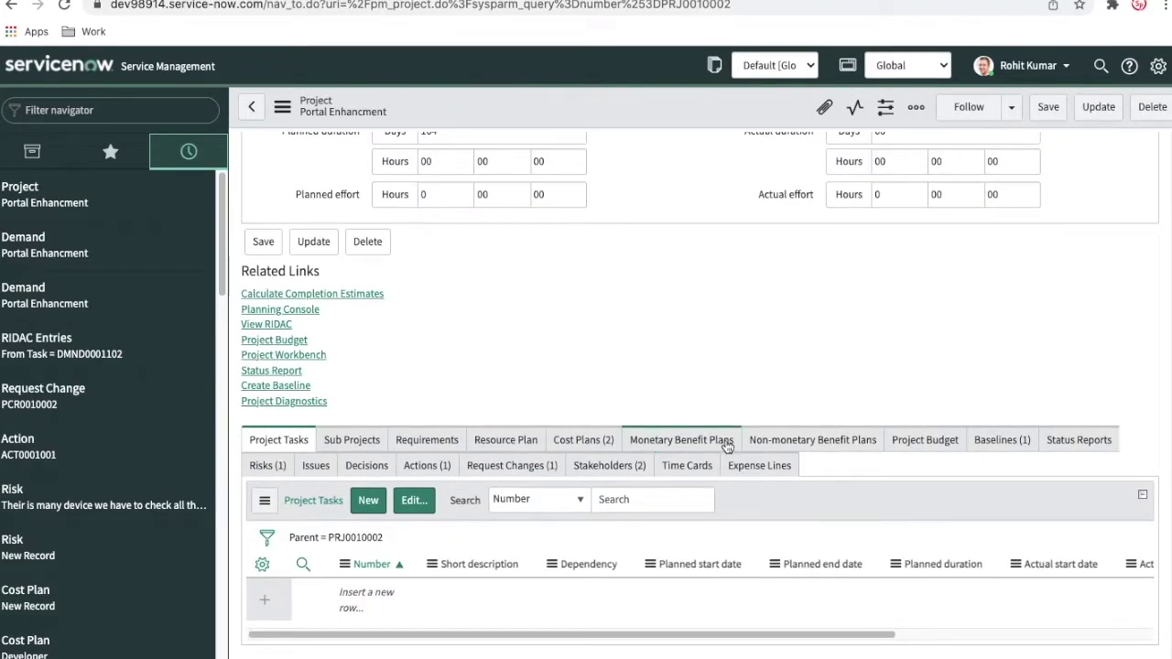
scroll(816, 397, "up", 2)
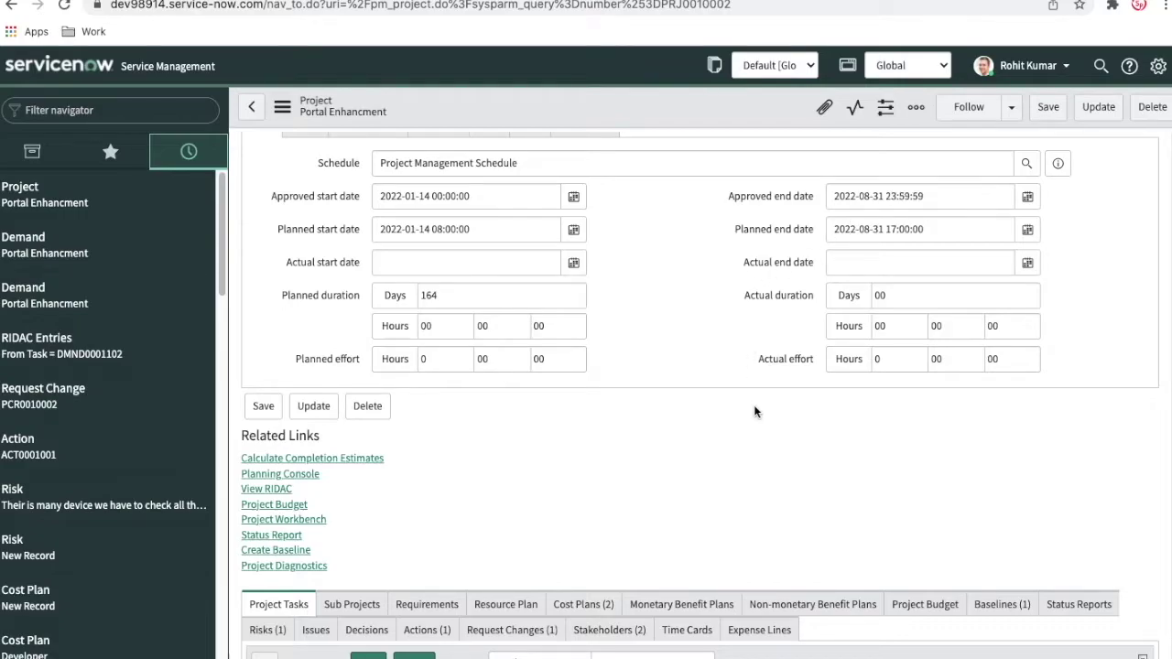
scroll(754, 411, "down", 3)
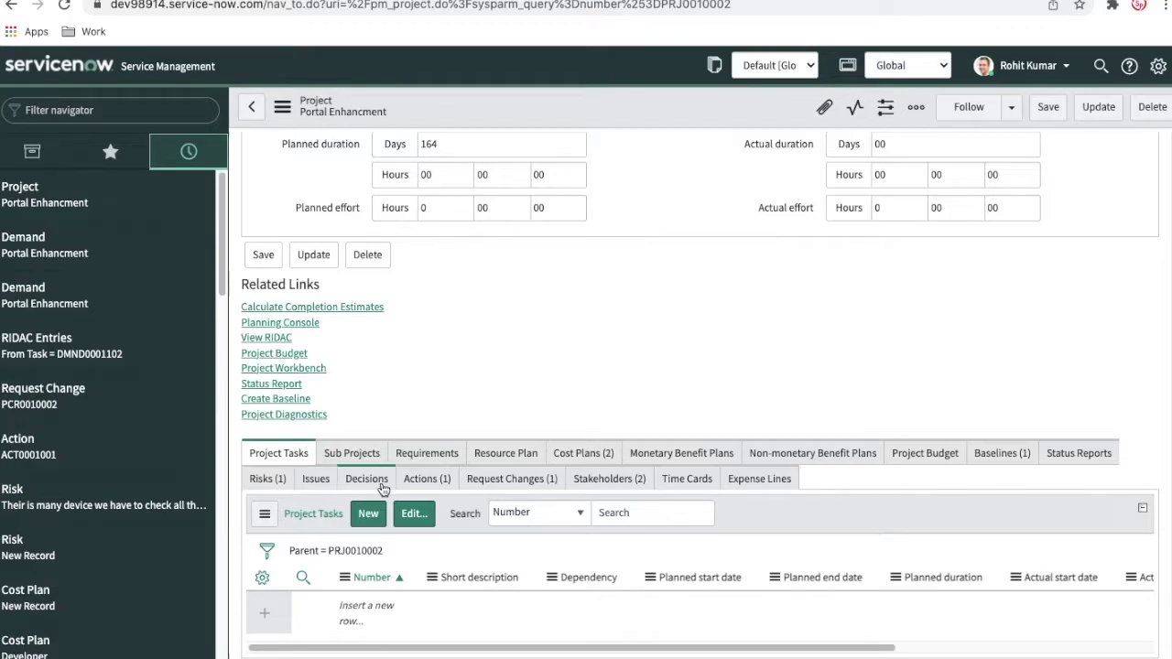
Examine the project's actions, request changes, stakeholders and cost plans carried over from the demand
left_click(427, 482)
left_click(512, 481)
left_click(593, 490)
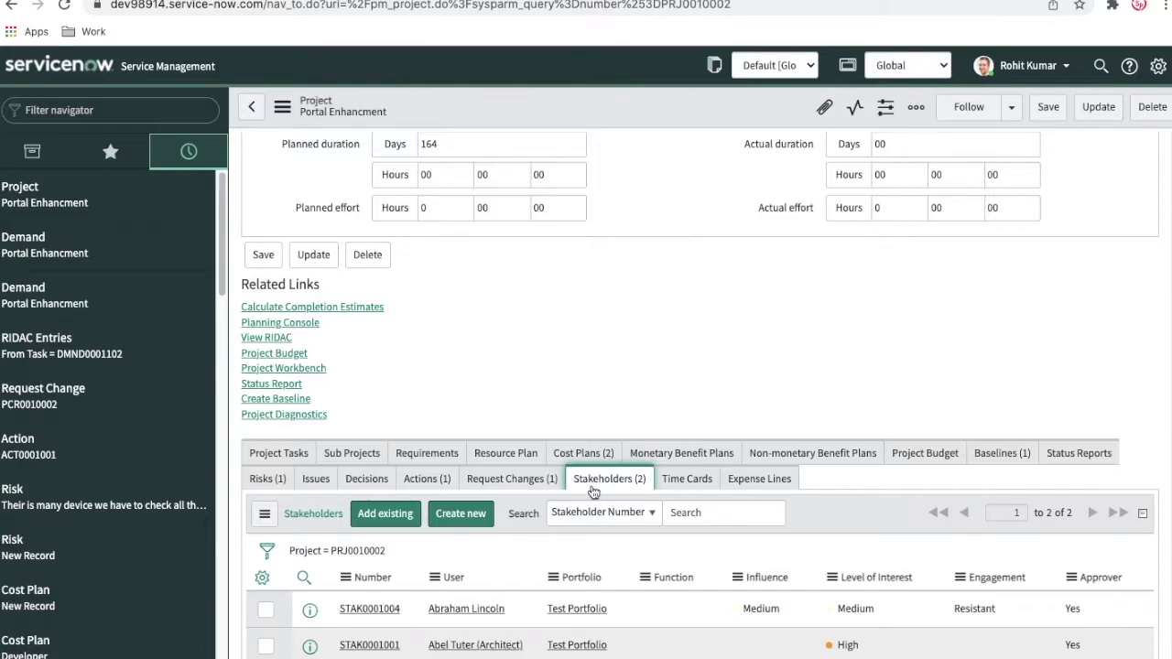
left_click(581, 452)
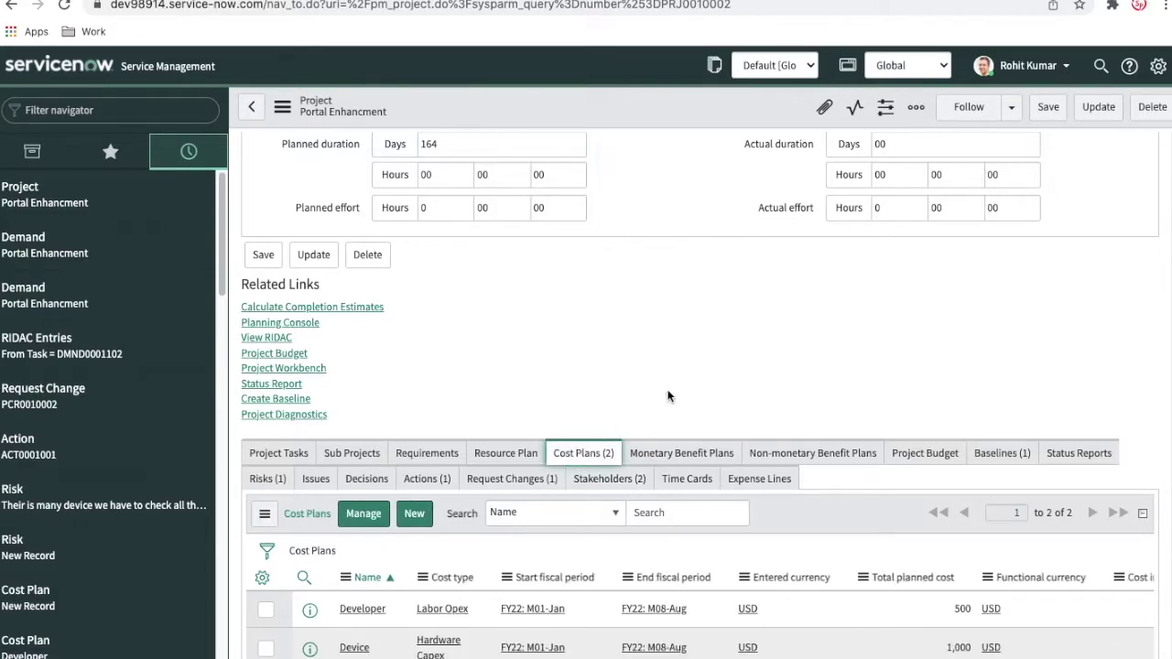
scroll(668, 396, "up", 6)
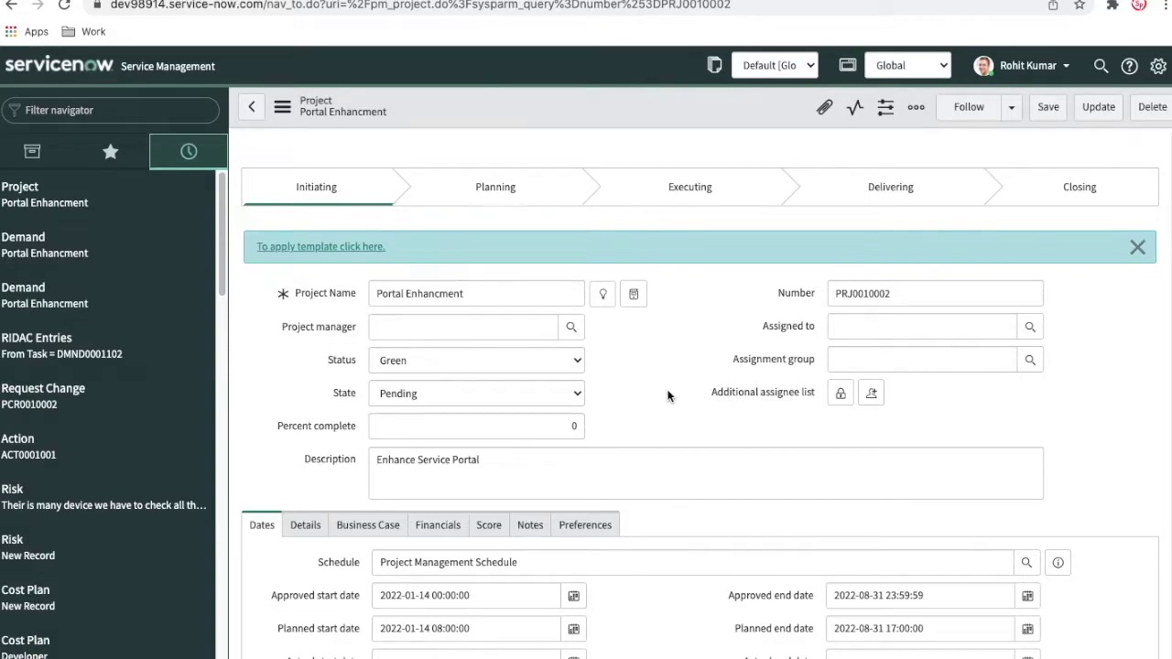
Examine the Portal Enhancment project's details, including portfolio, program, investment class, execution type and originating demand
scroll(665, 426, "down", 1)
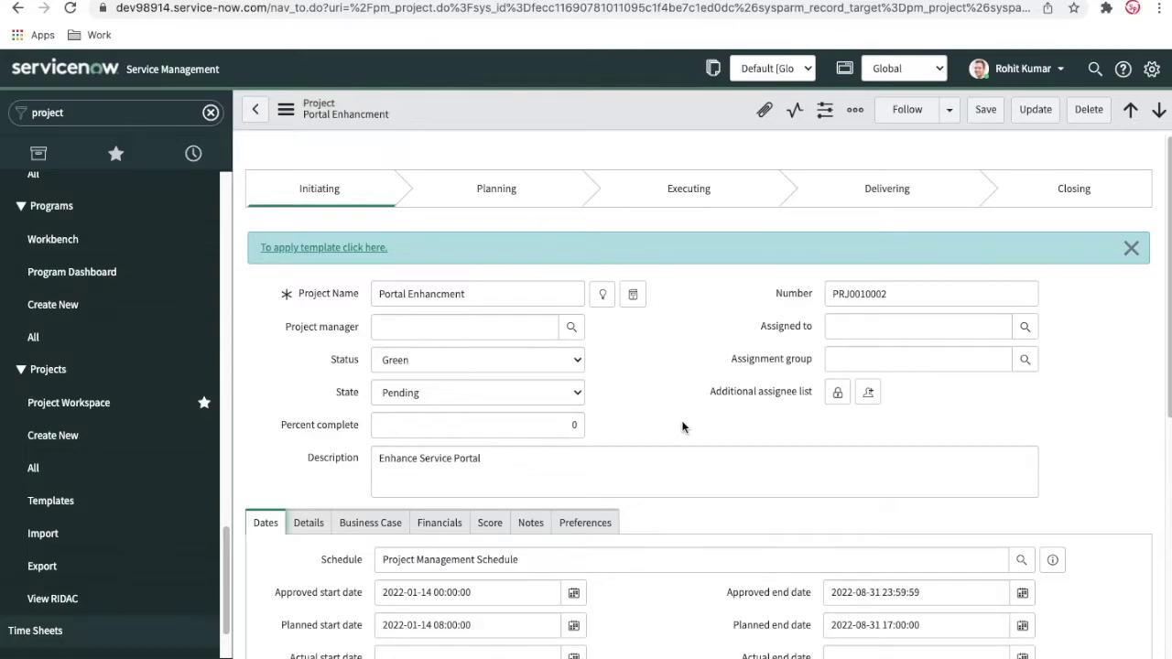
scroll(682, 427, "down", 1)
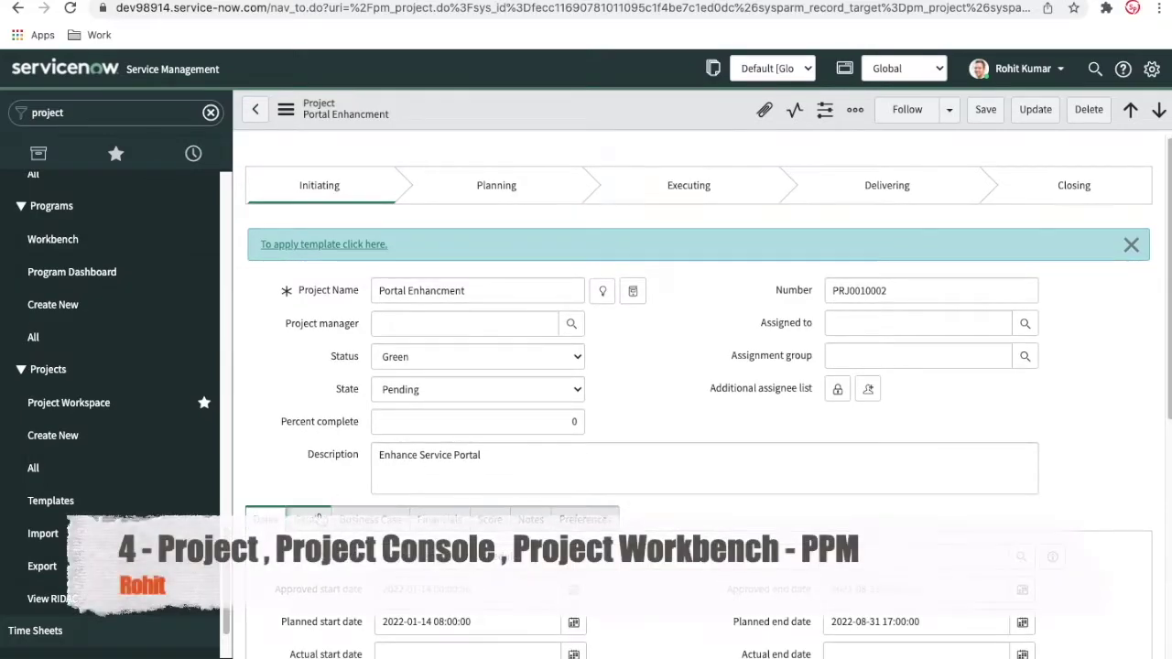
left_click(309, 520)
scroll(640, 436, "down", 2)
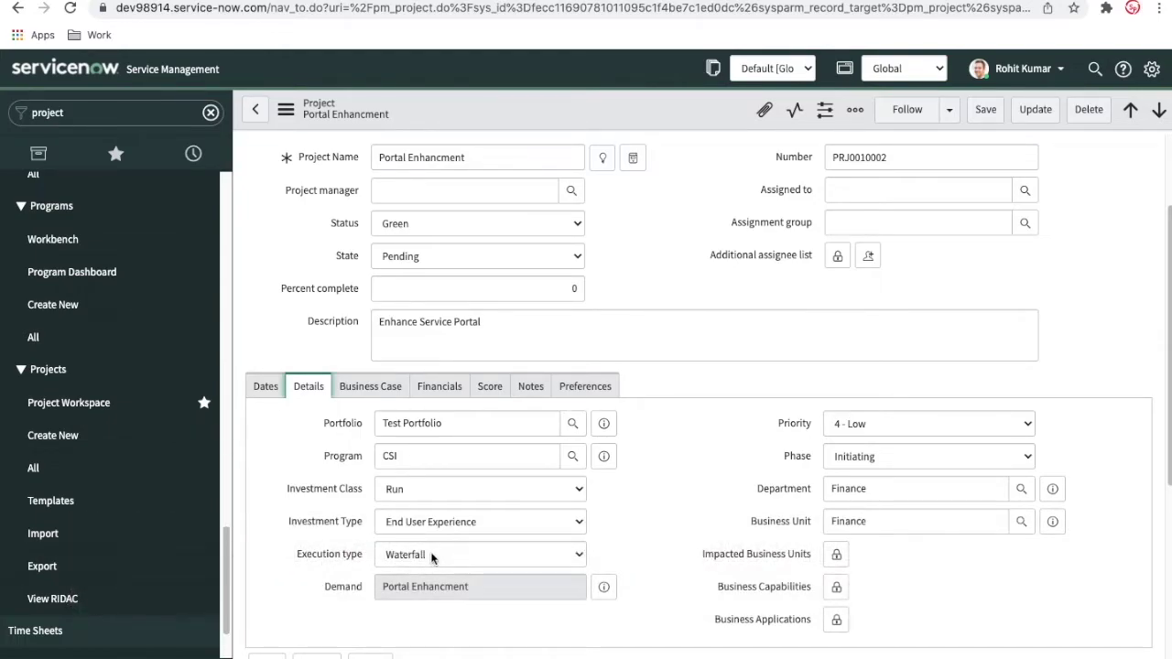
Filter the application navigator by "plugi" to find the Plugins module
double_click(92, 114)
type("plugi")
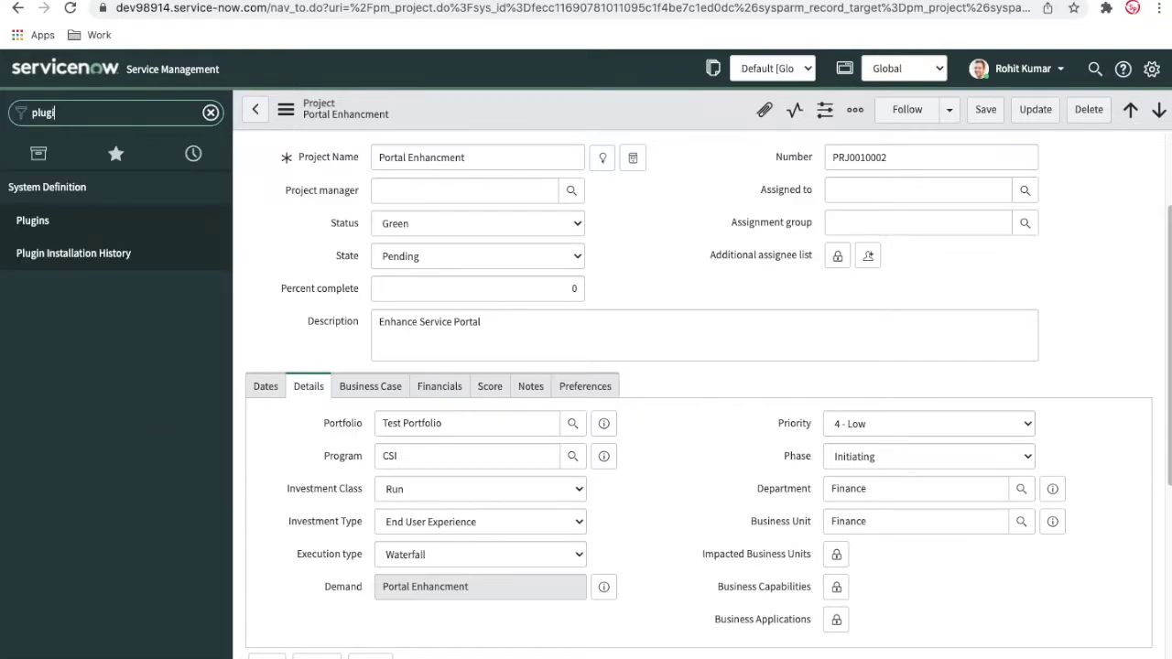
Filter the application navigator for "plugin" to find the Plugins module
type("n")
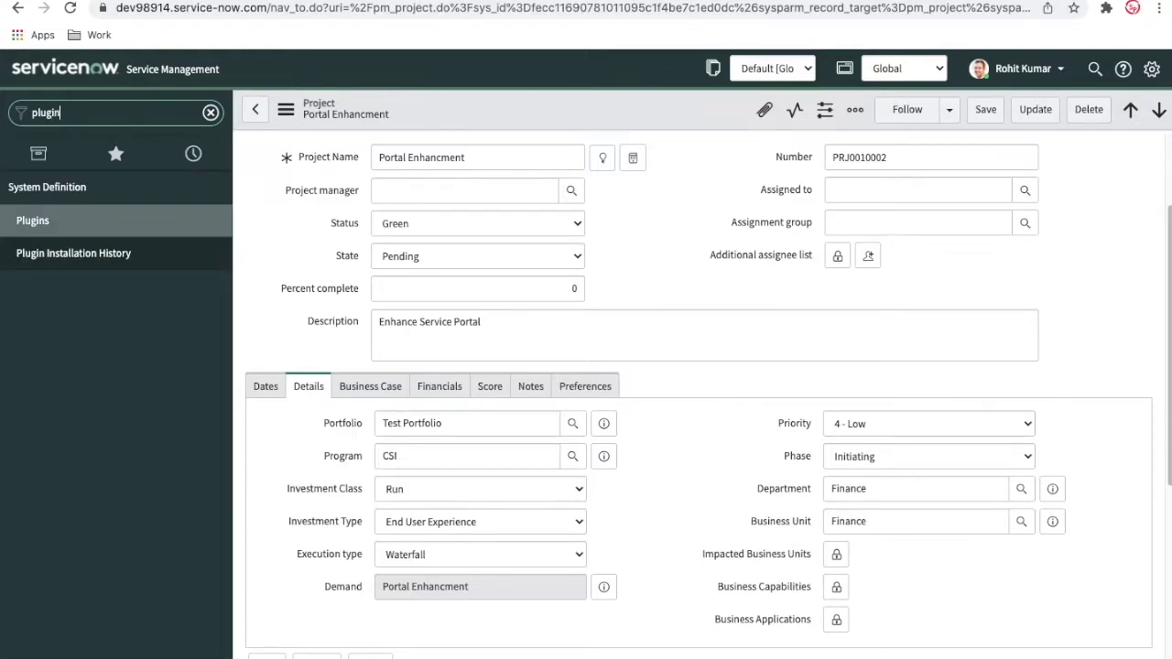
left_click(56, 228)
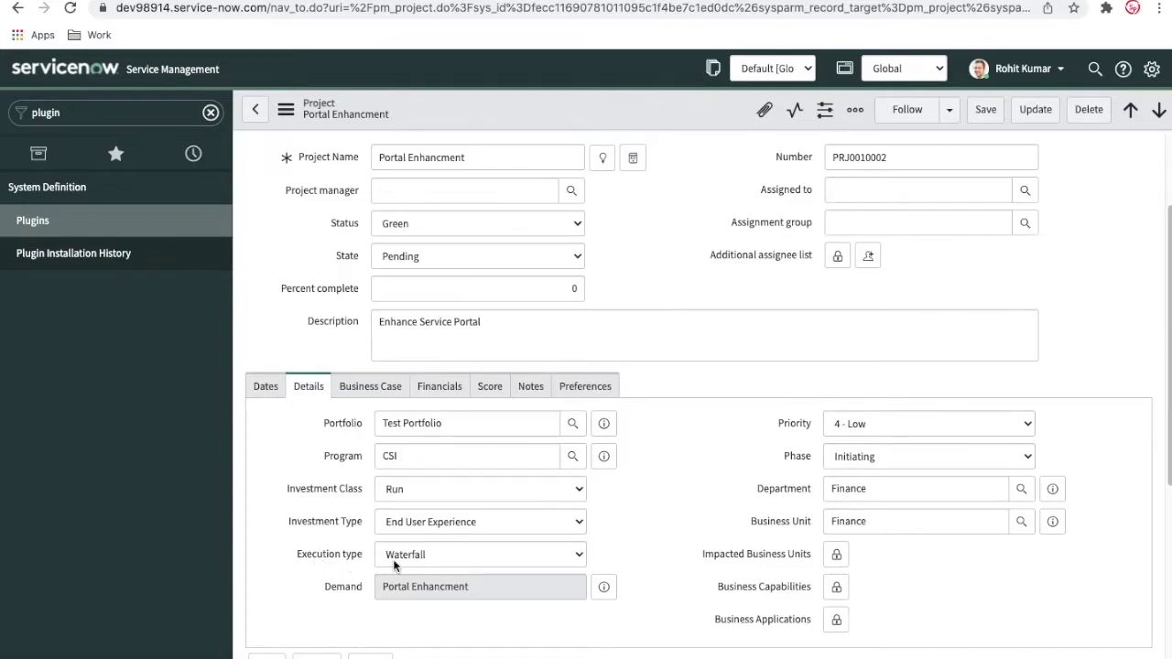
Examine the Execution type options available in the project's details
left_click(396, 560)
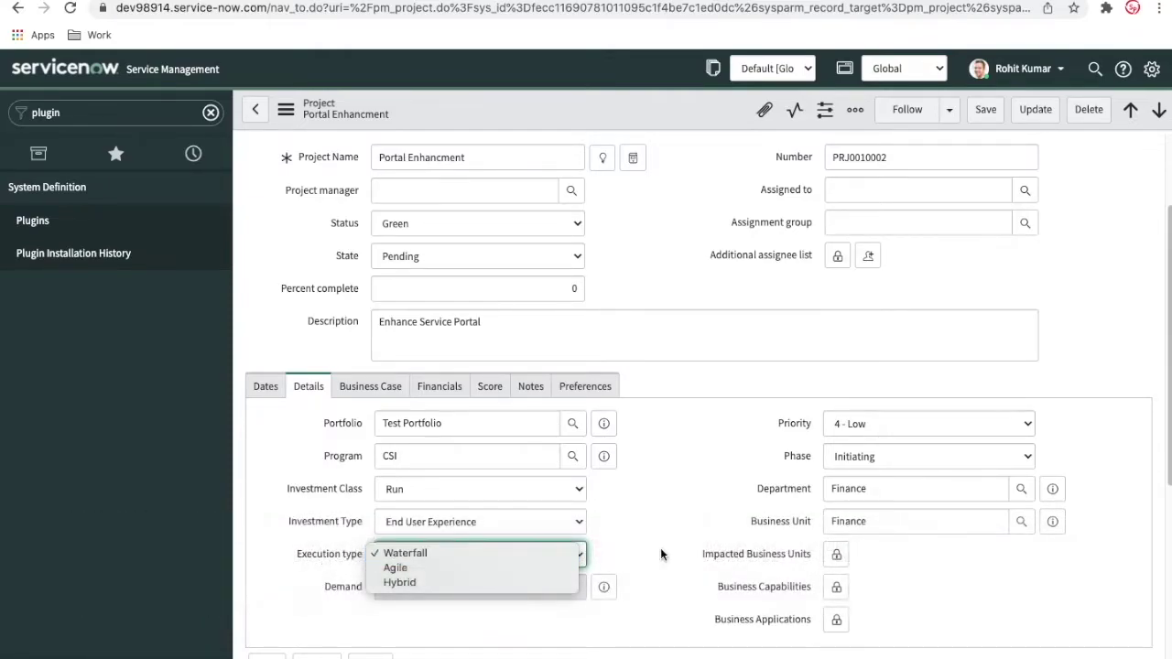
left_click(661, 548)
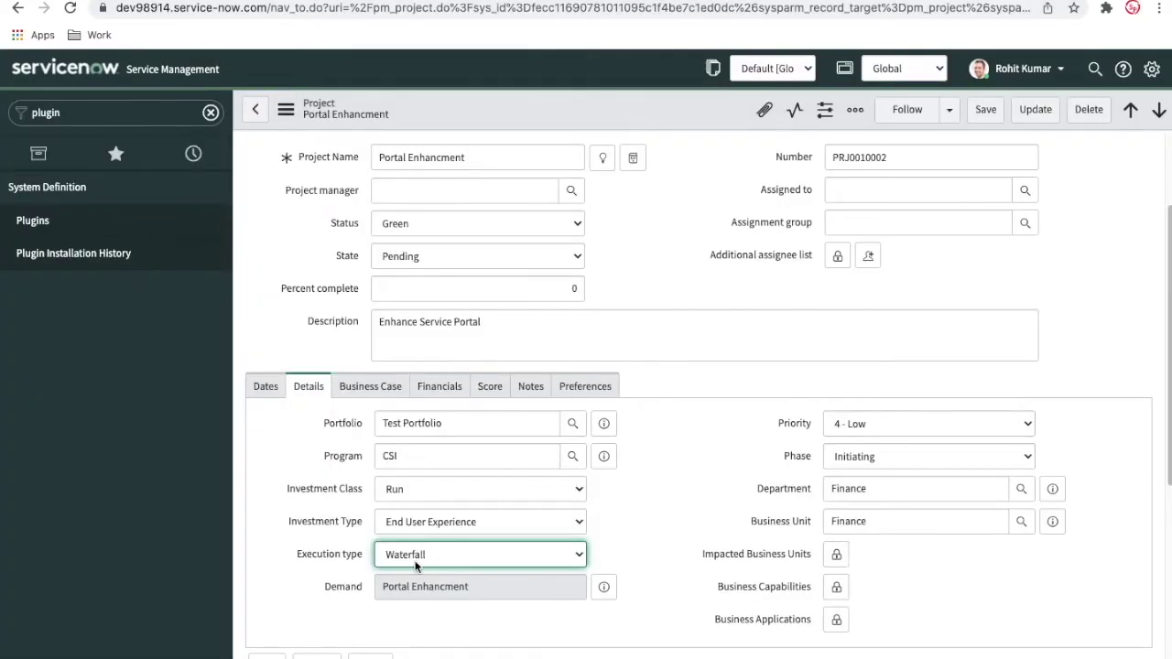
left_click(415, 560)
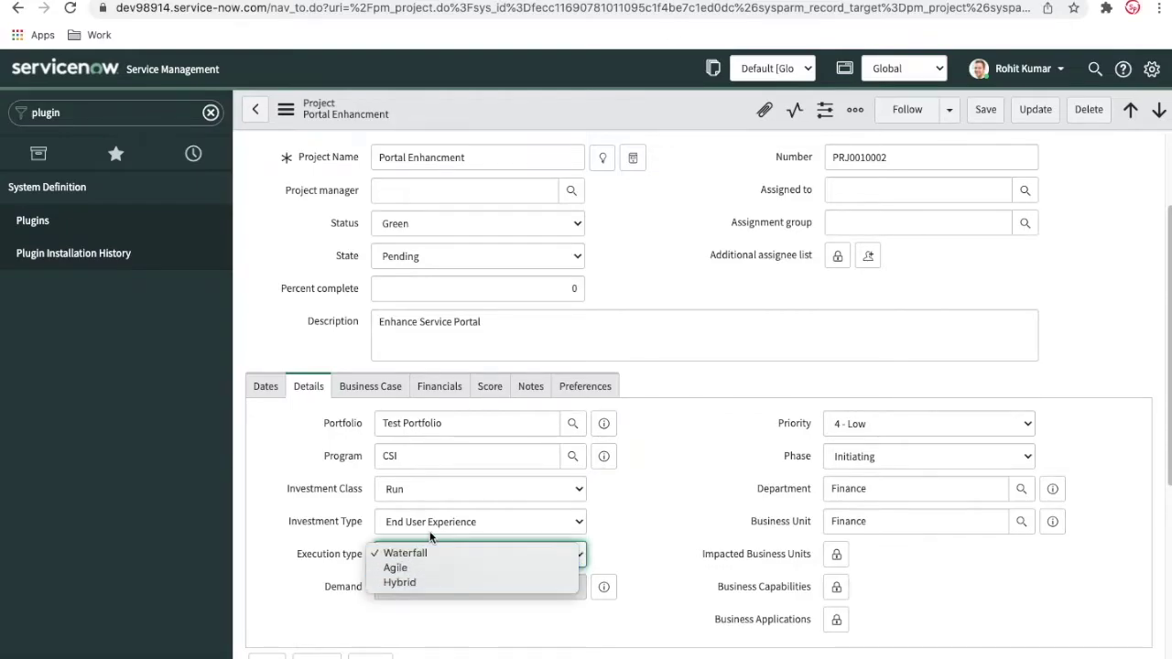
left_click(670, 532)
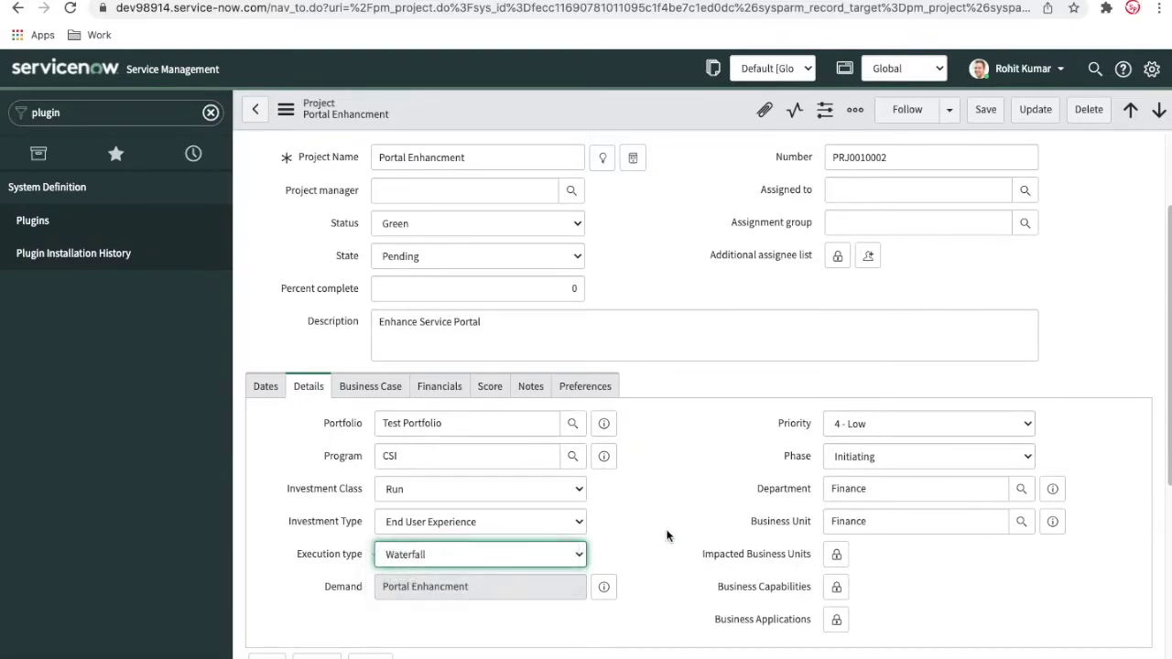
Set the Portal Enhancment project's execution type to Hybrid and save the record
left_click(558, 554)
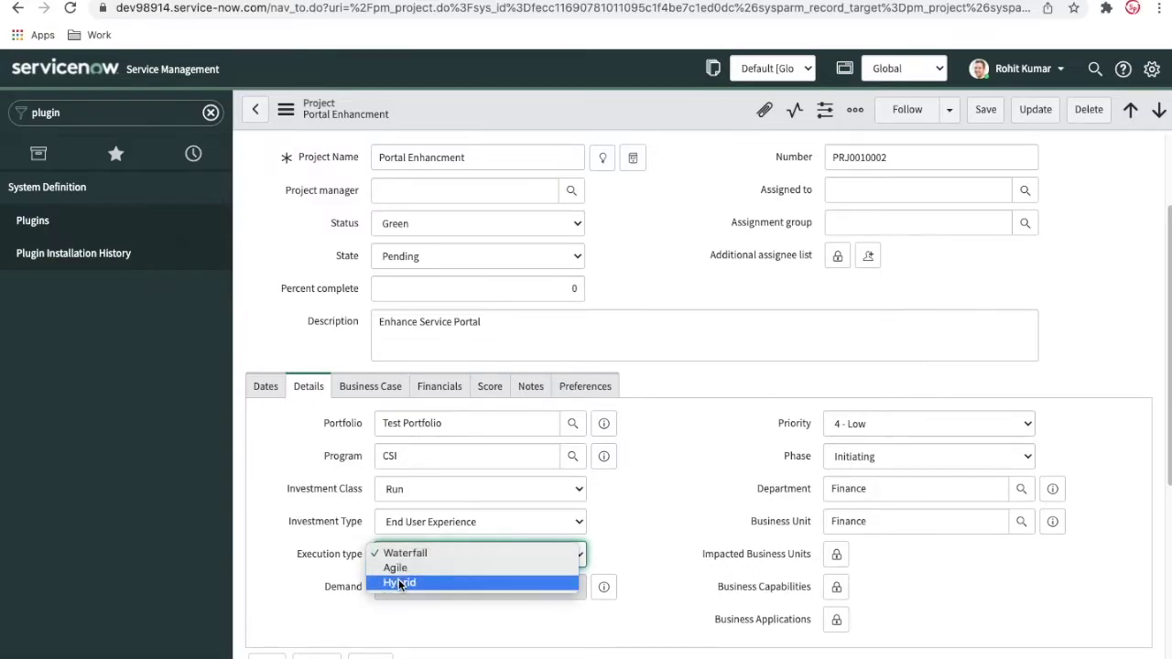
left_click(399, 581)
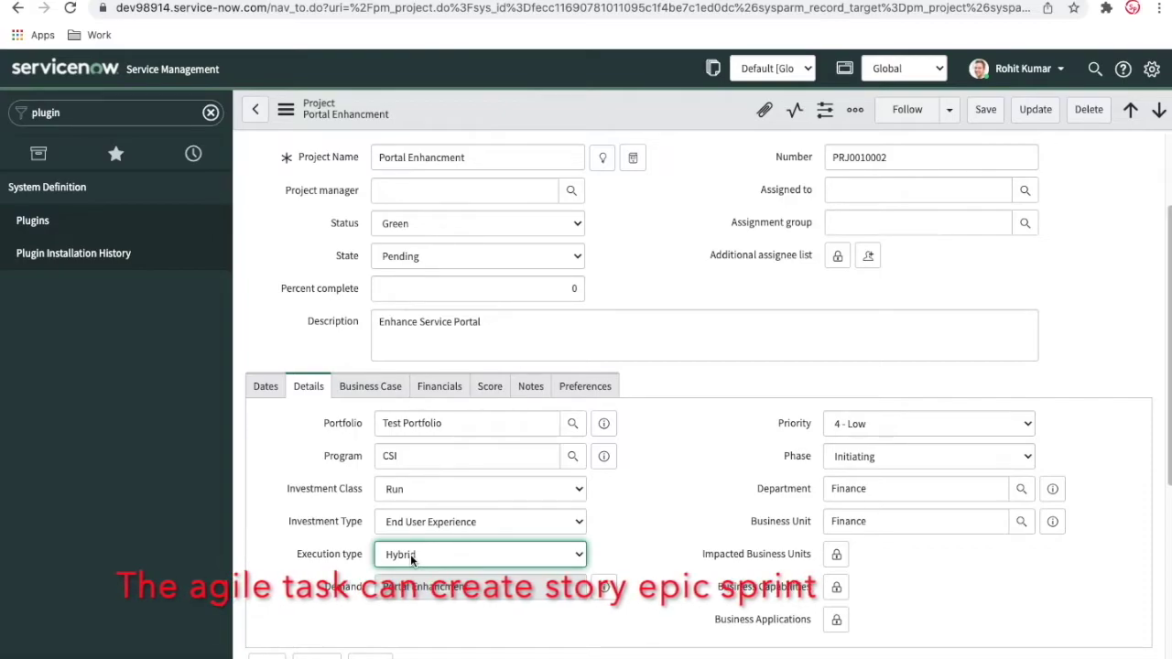
left_click(411, 554)
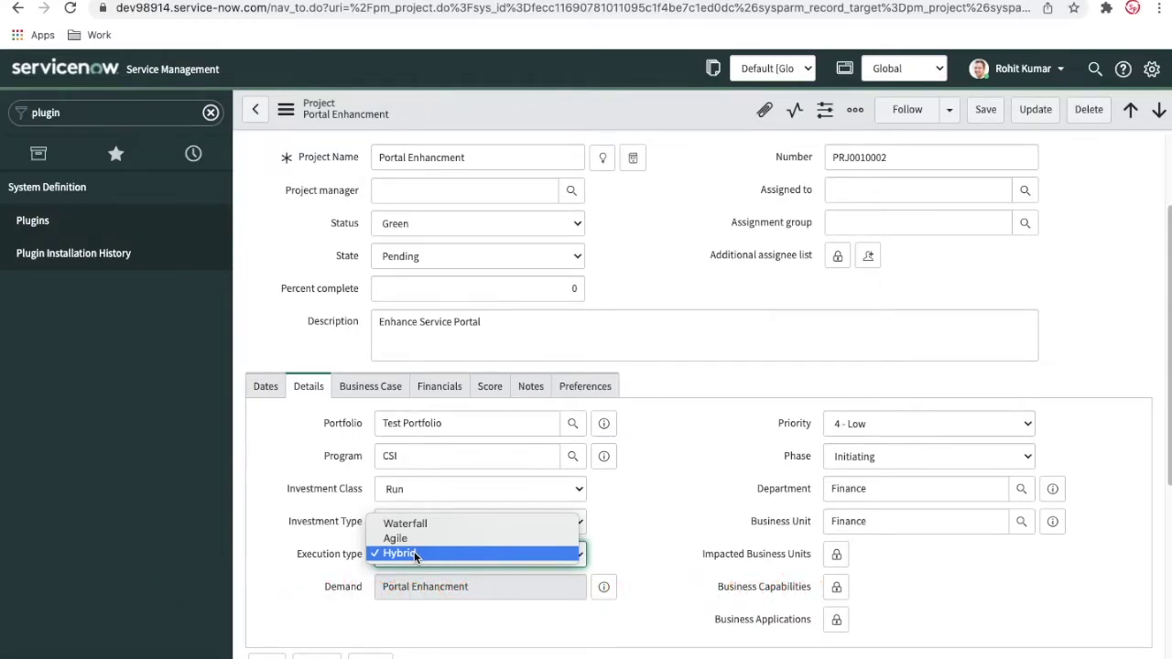
left_click(768, 368)
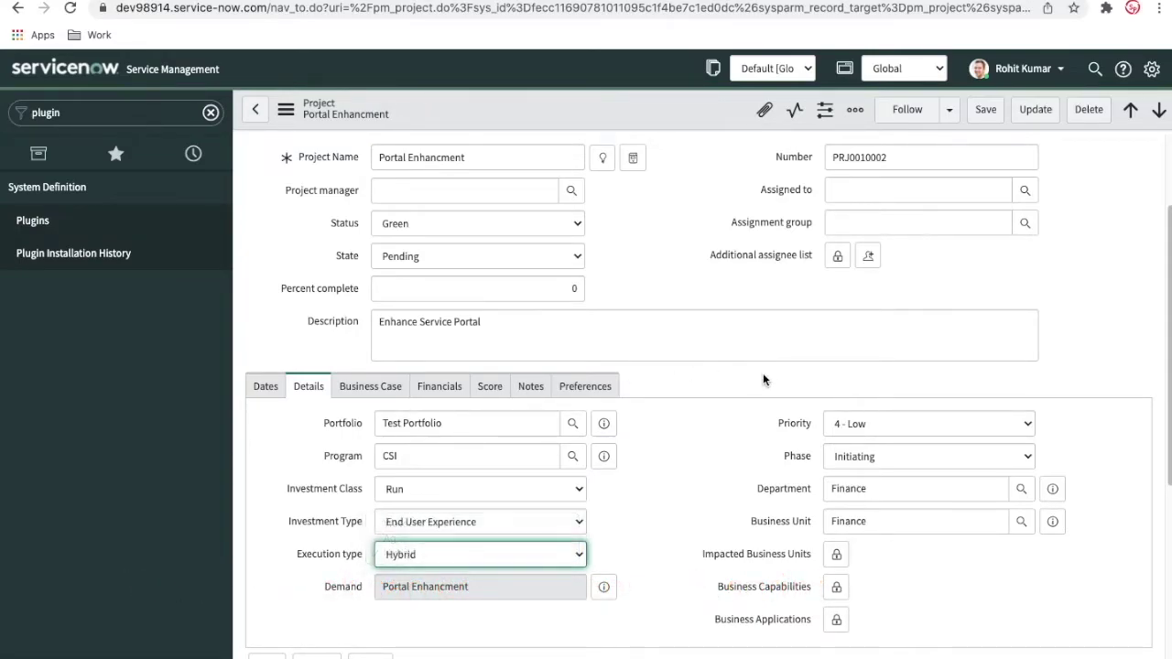
right_click(610, 99)
left_click(620, 112)
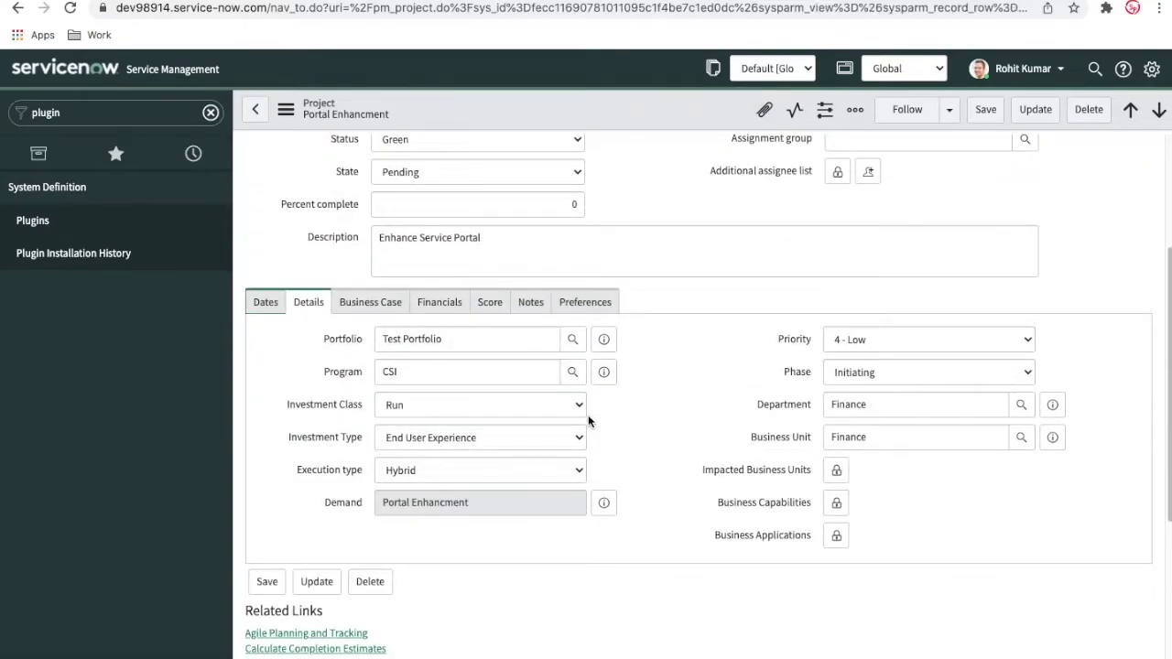
Examine the project's related links, related lists, and its Dates, Details and Financials sections
scroll(550, 487, "down", 3)
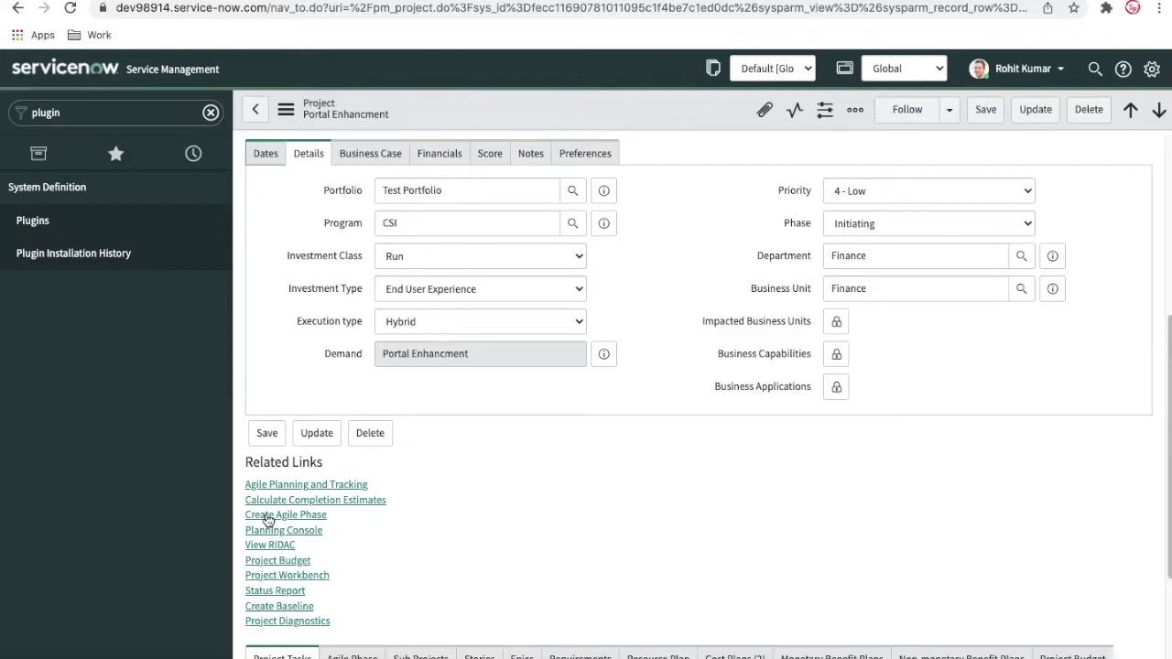
scroll(608, 514, "down", 3)
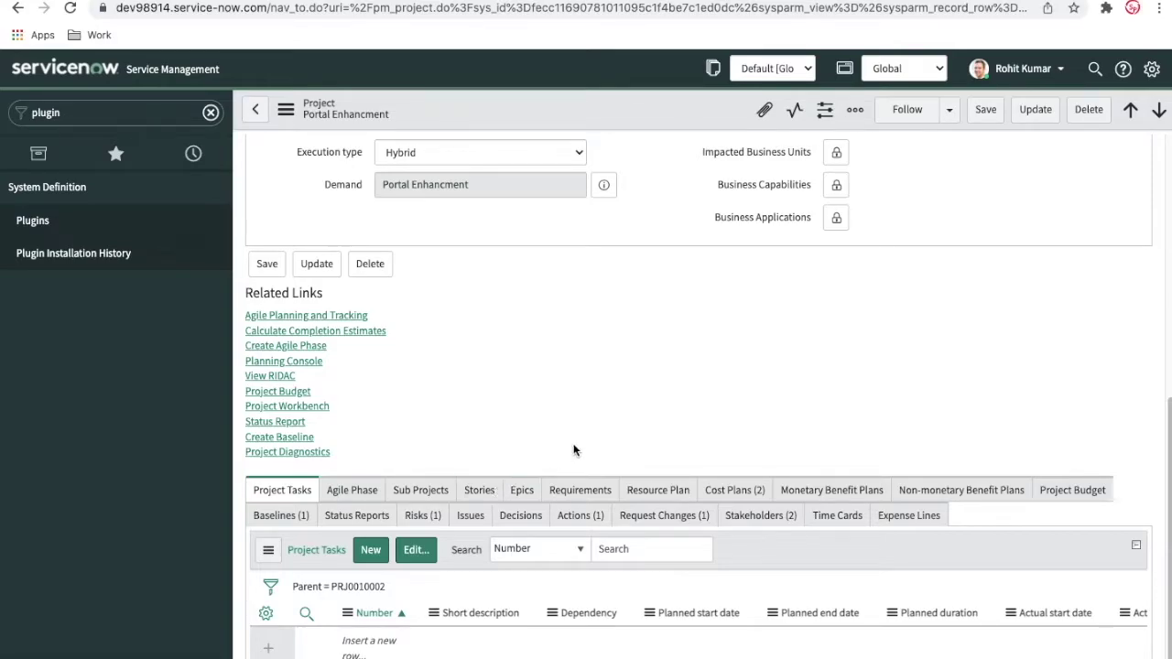
scroll(607, 398, "up", 3)
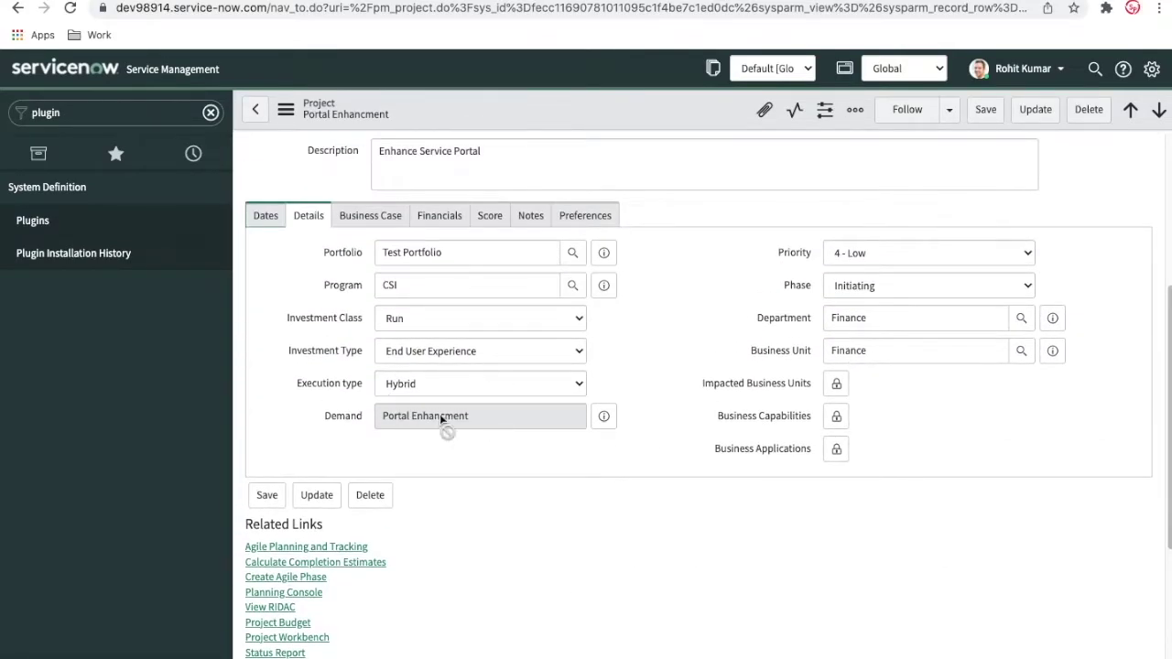
scroll(508, 475, "down", 2)
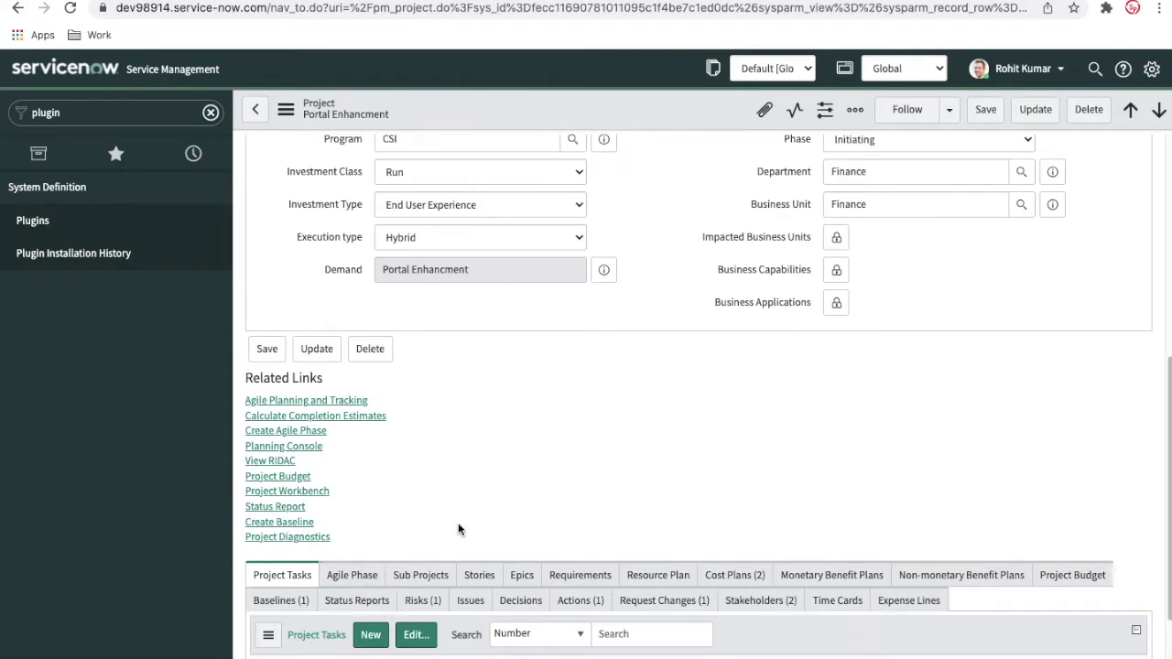
scroll(458, 530, "up", 2)
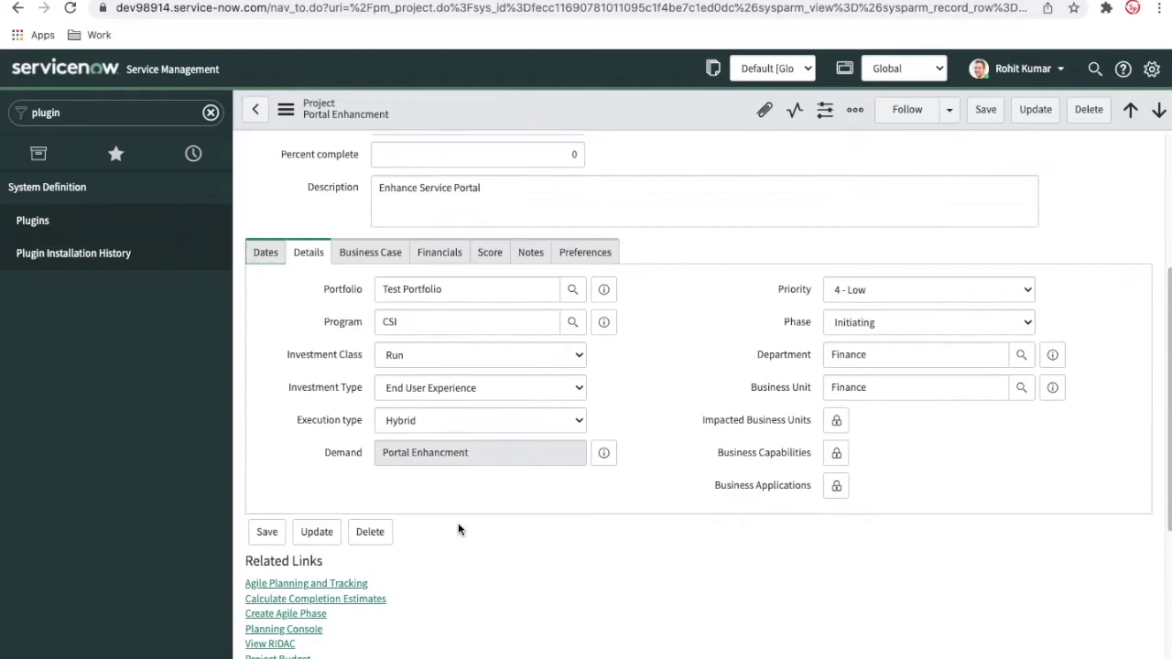
left_click(268, 257)
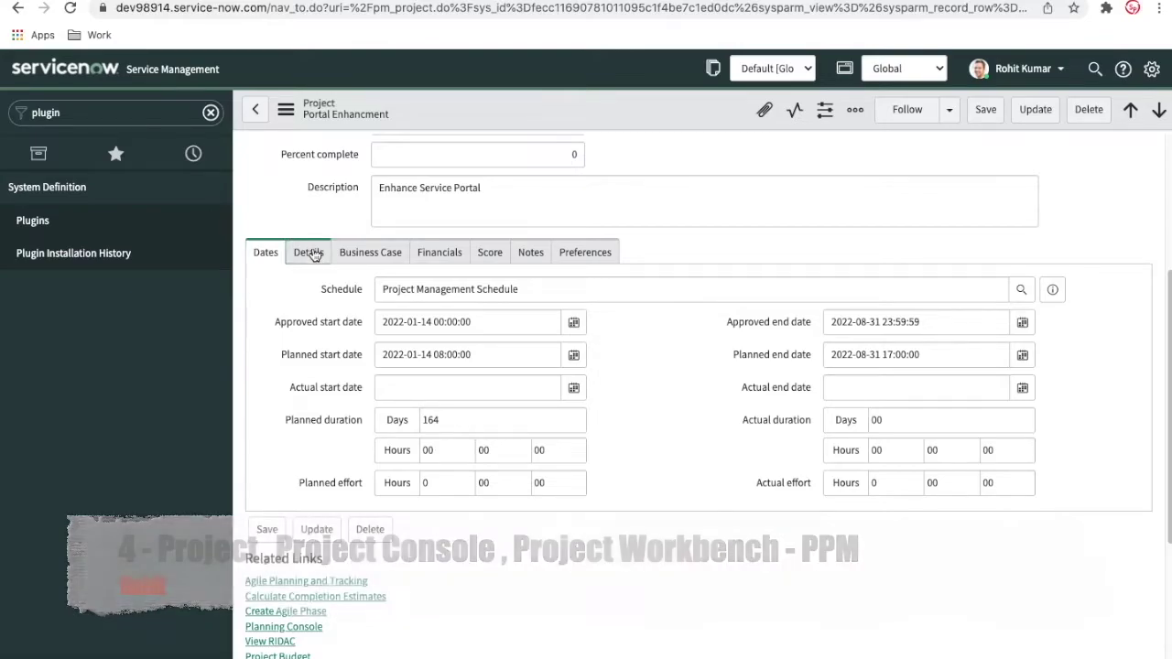
left_click(310, 254)
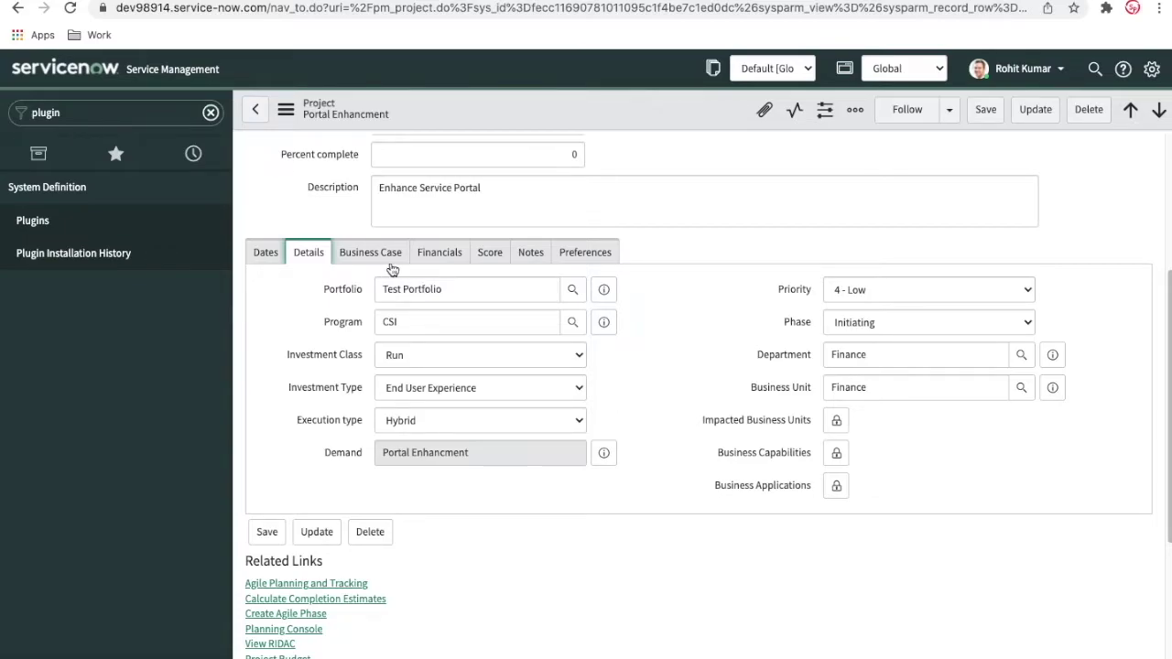
left_click(440, 259)
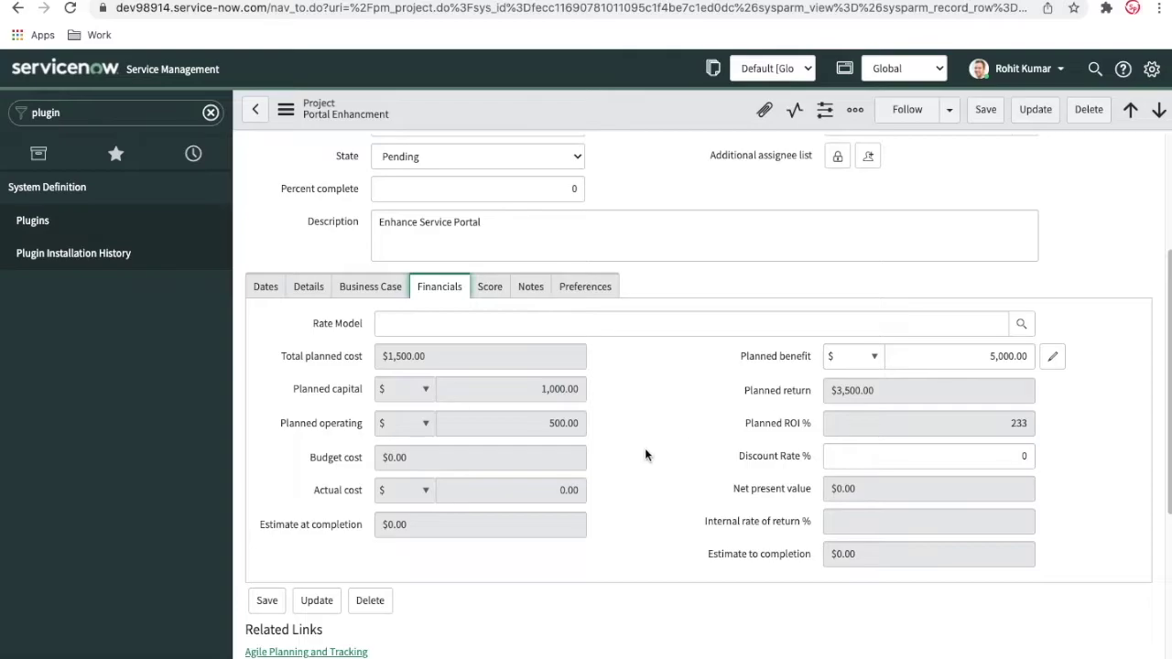
scroll(666, 443, "down", 3)
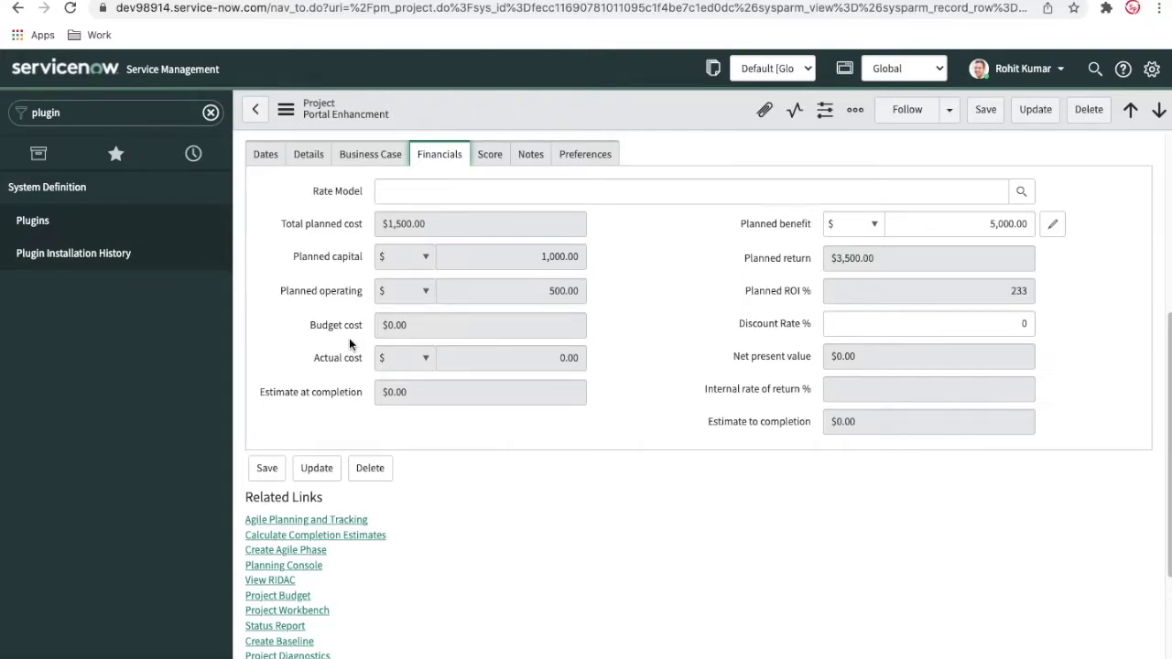
scroll(452, 501, "down", 1)
scroll(453, 501, "down", 1)
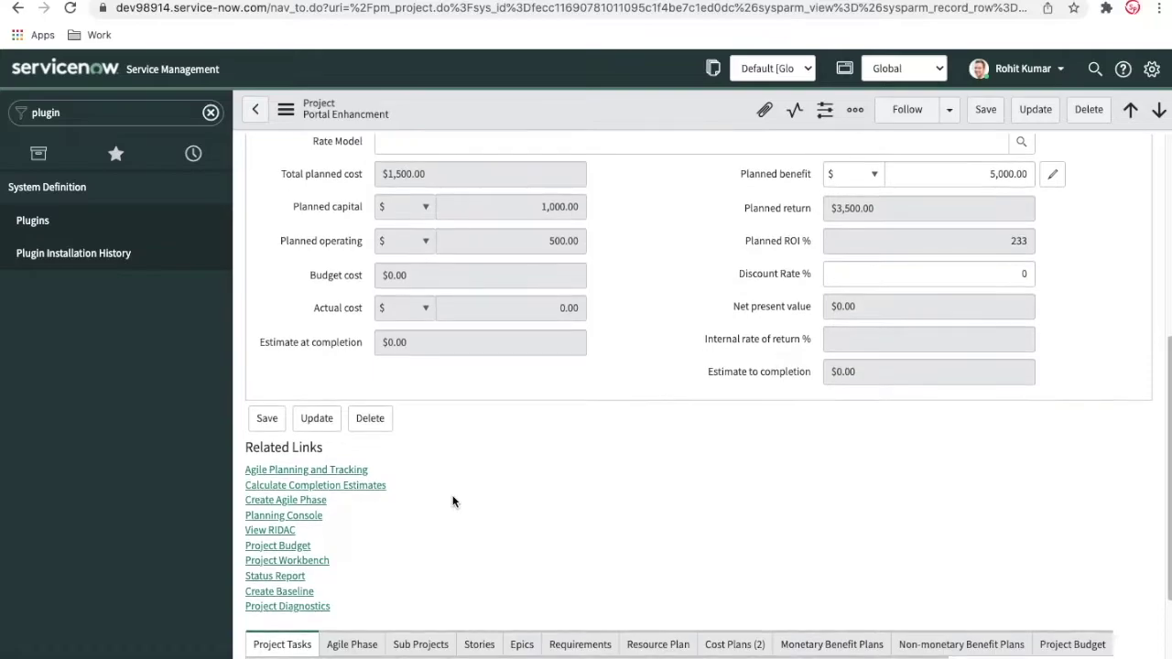
left_click(303, 549)
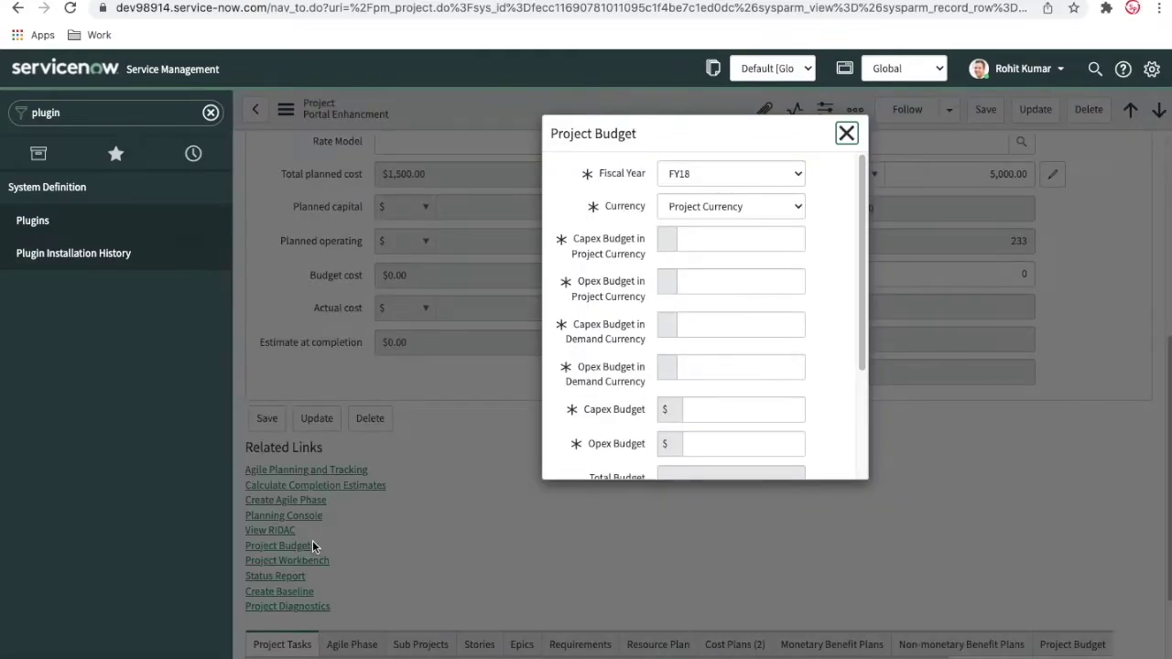
left_click(698, 185)
left_click(695, 231)
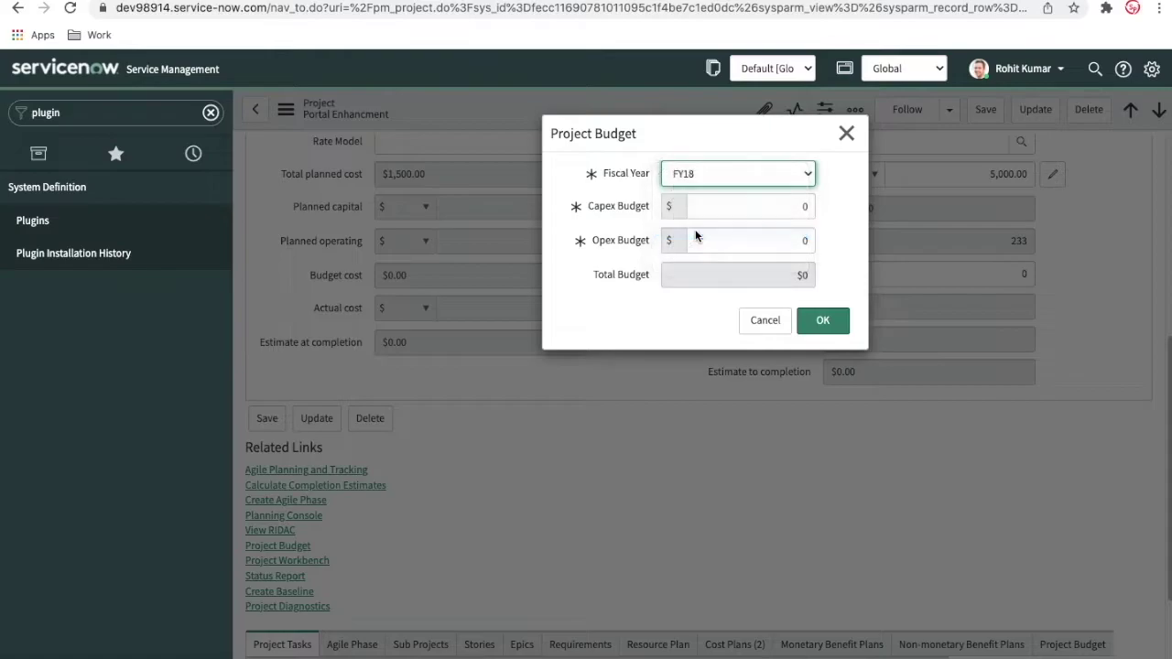
left_click(785, 209)
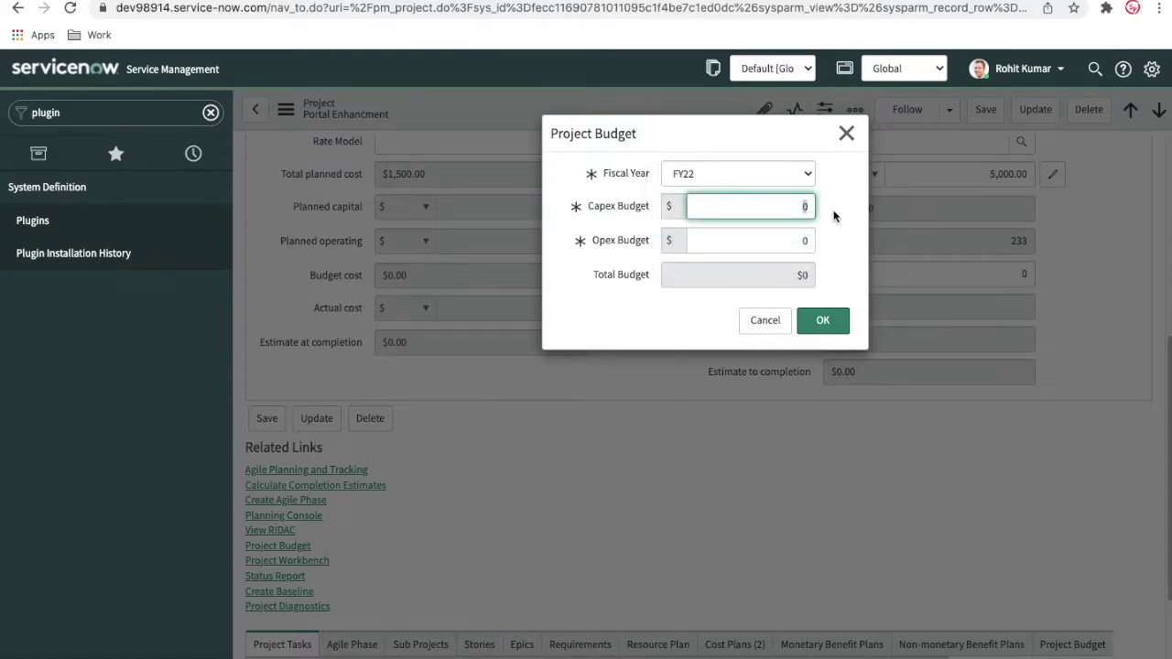
type("5000")
left_click(779, 247)
type("0")
key("BackSpace")
key("BackSpace")
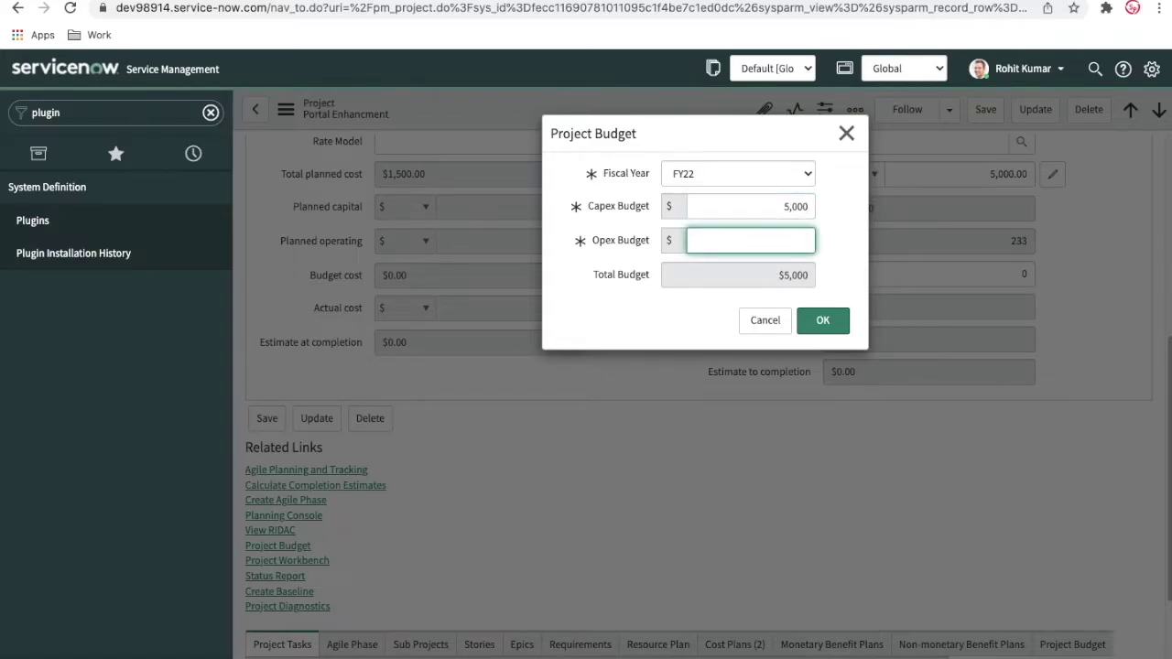
type("4000")
left_click(758, 286)
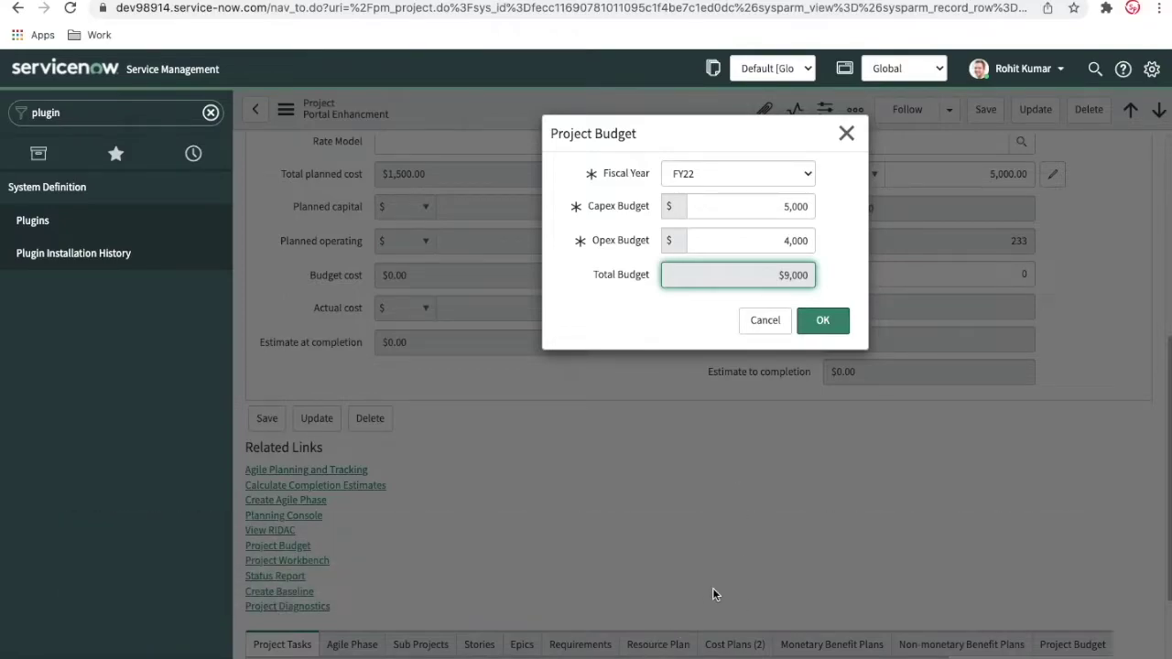
left_click(765, 321)
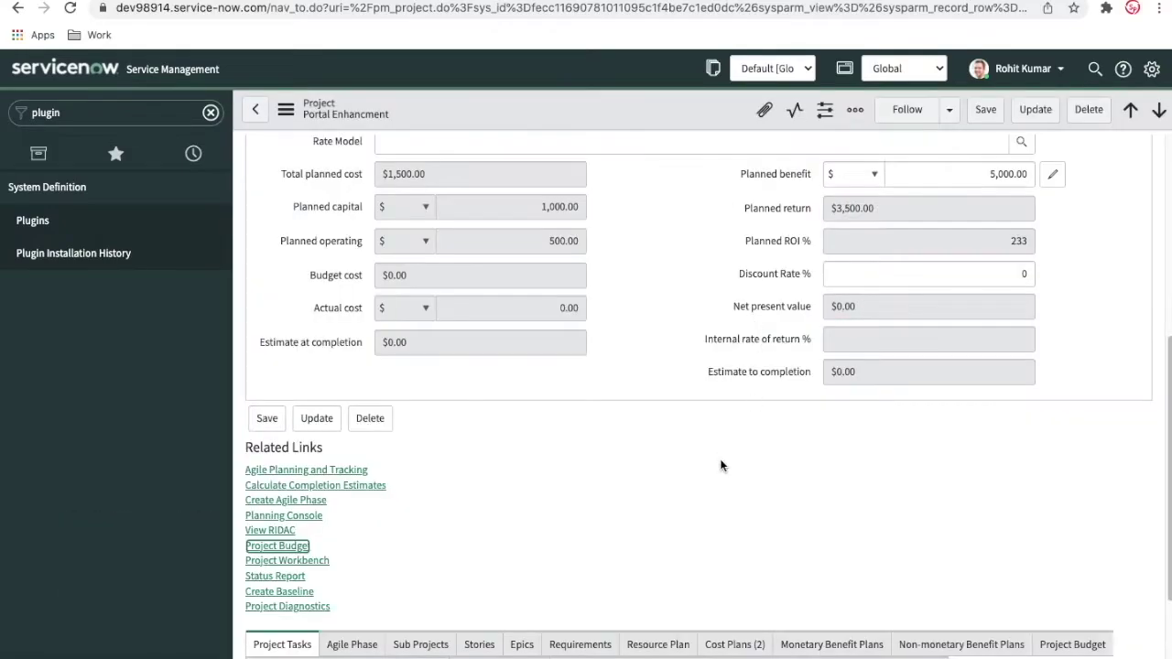
Show the project's Project Budget related list
scroll(721, 466, "down", 3)
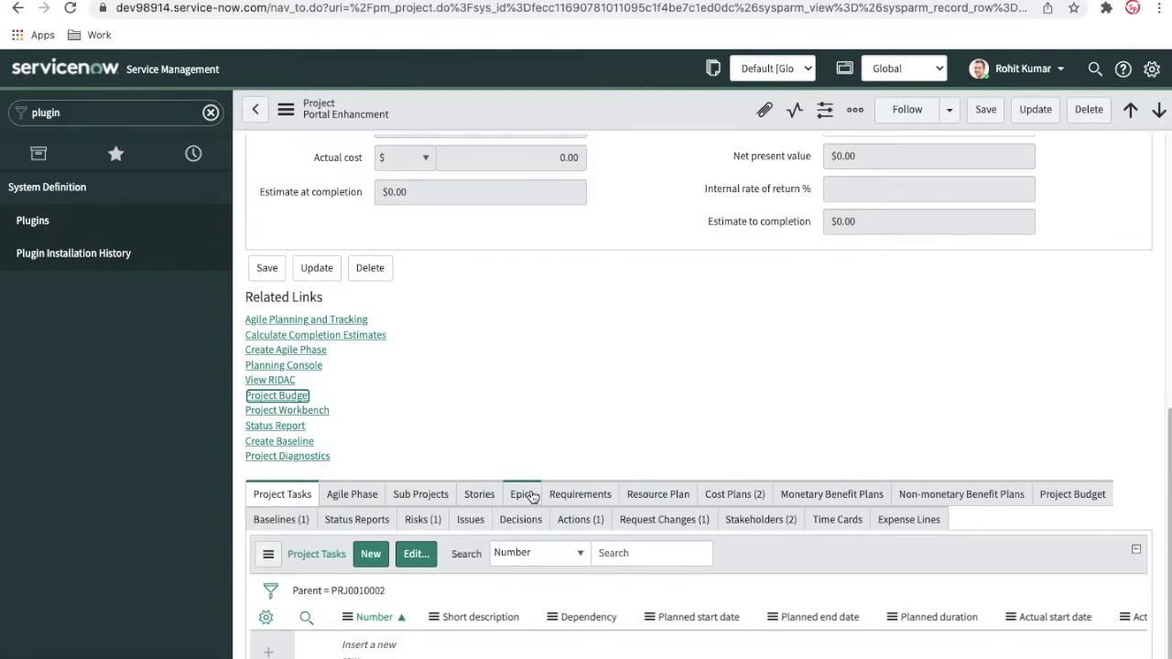
left_click(1078, 495)
scroll(943, 445, "down", 1)
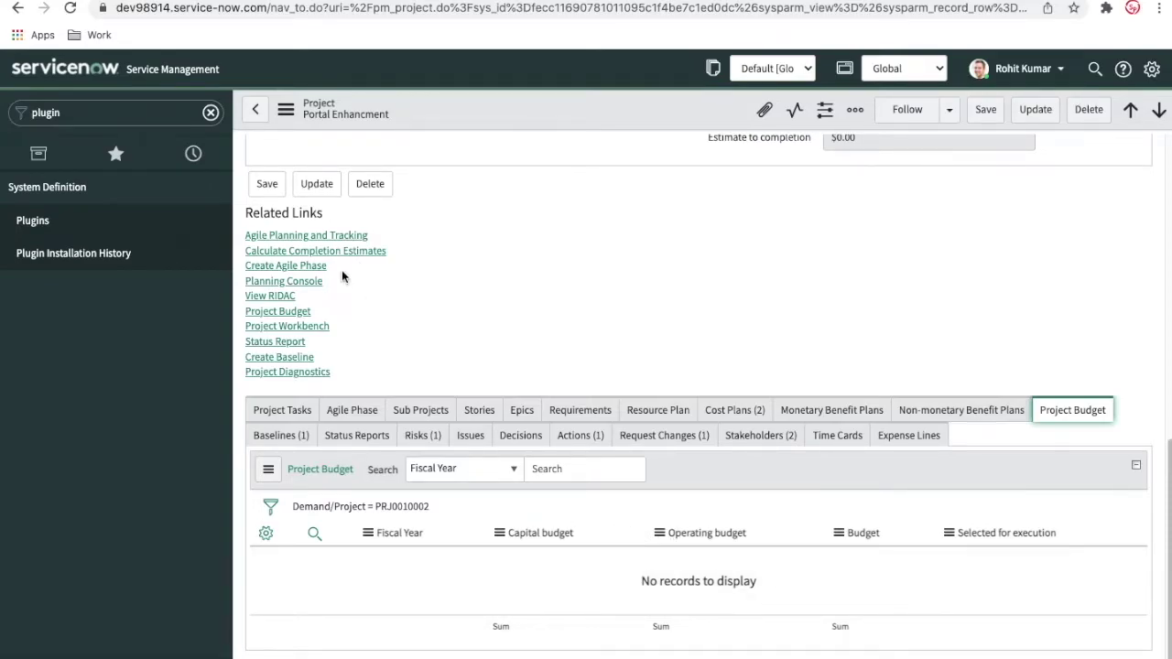
Add a project budget for fiscal year FY22 with a Capex budget of 5000 and an Opex budget of 4000
left_click(293, 313)
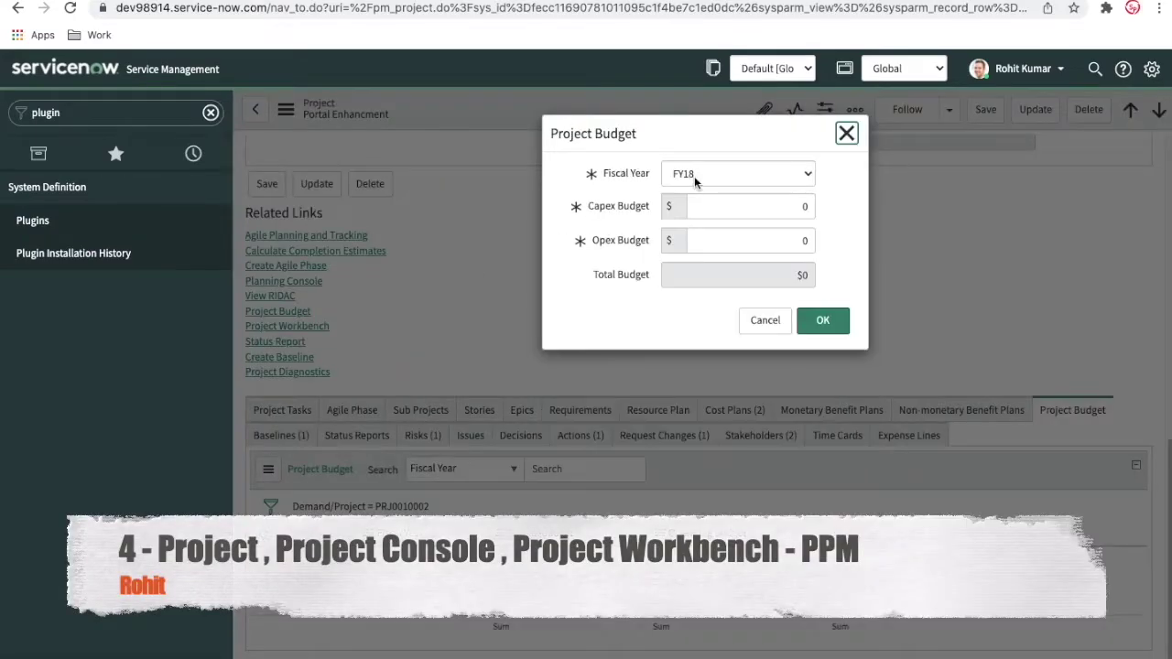
left_click(694, 176)
left_click(694, 195)
key("Tab")
type("5000")
key("Tab")
type("4000")
key("Tab")
left_click(823, 320)
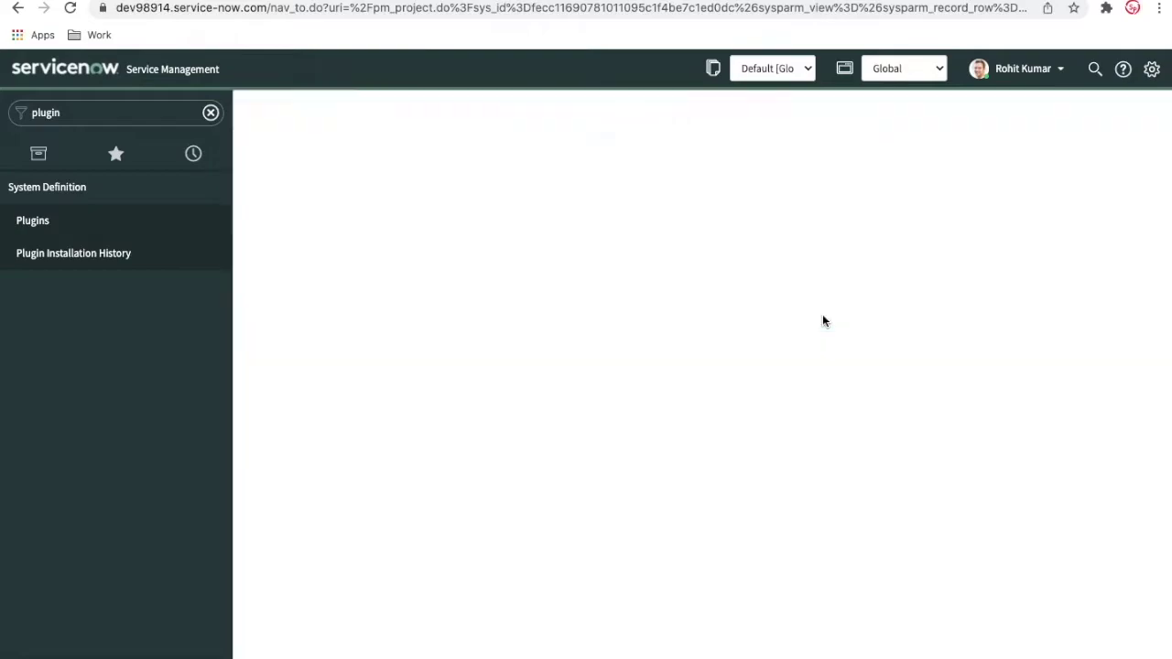
Check the Budget cost in the project's financials and the capital budget of the FY22 record in the Project Budget list
scroll(746, 402, "down", 3)
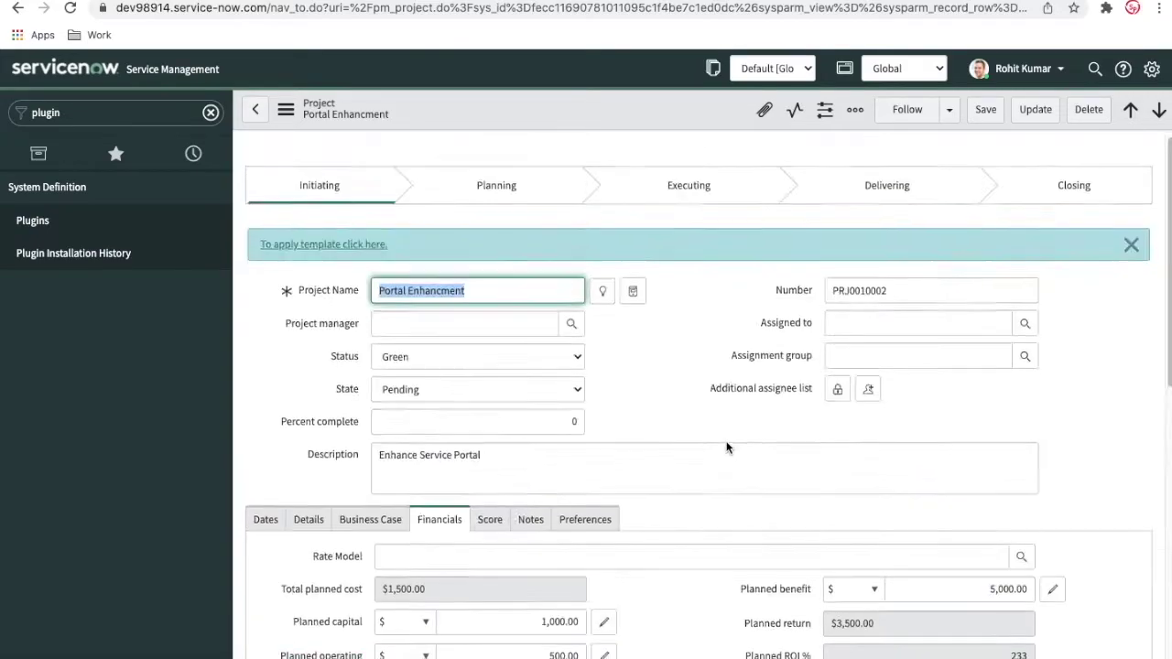
scroll(726, 448, "down", 5)
scroll(727, 448, "up", 3)
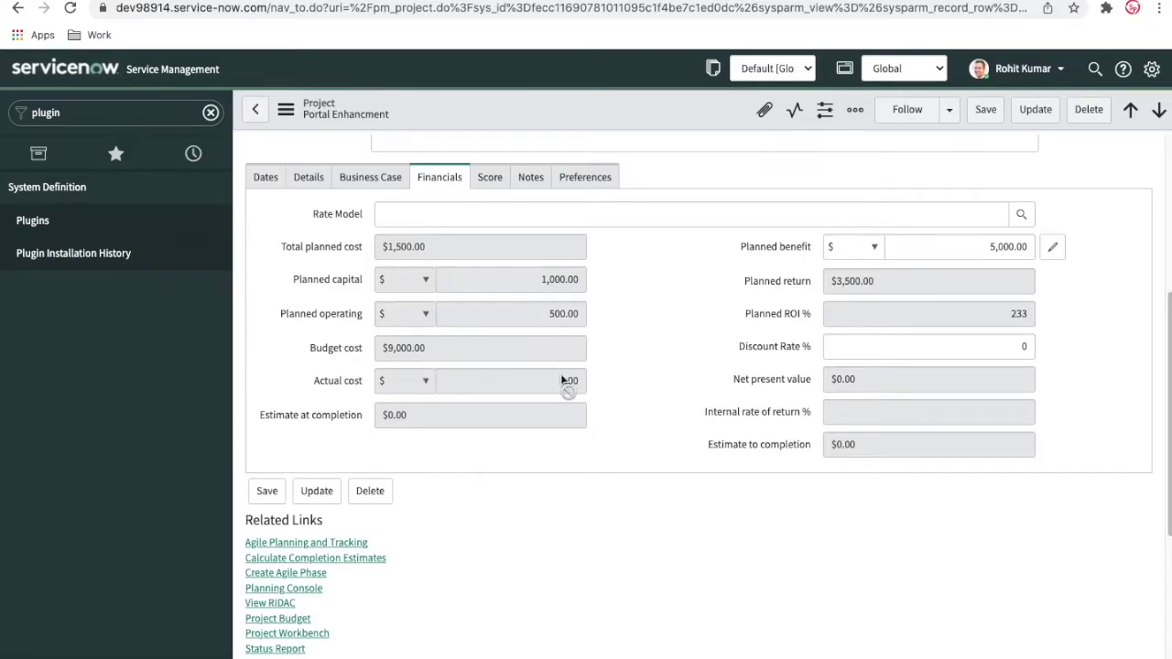
scroll(700, 432, "down", 4)
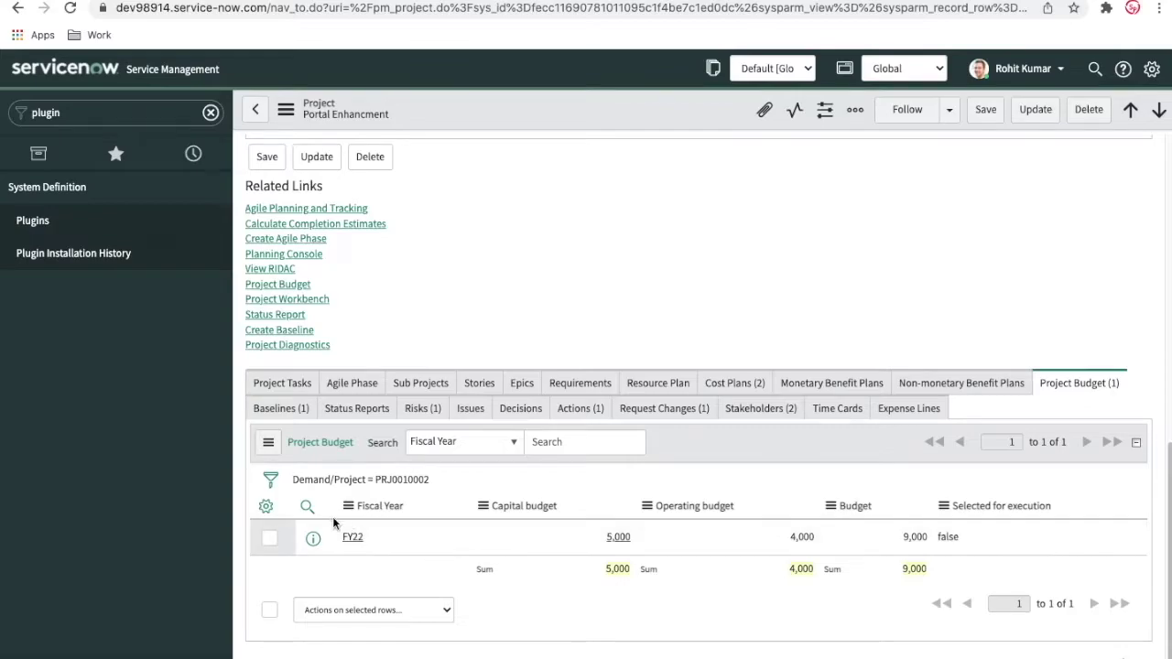
left_click_drag(577, 553, 630, 538)
left_click(633, 538)
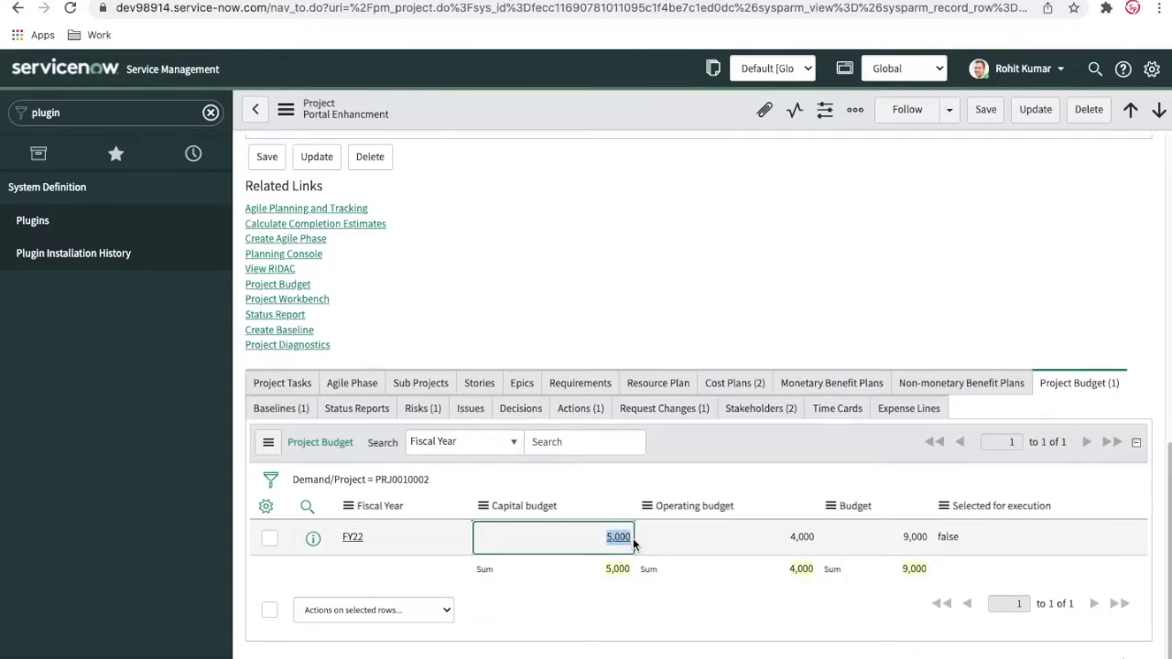
Check the FY22 record's operating and total budget against the project's Budget cost and Planned benefit in the Financials section
left_click_drag(743, 535, 838, 538)
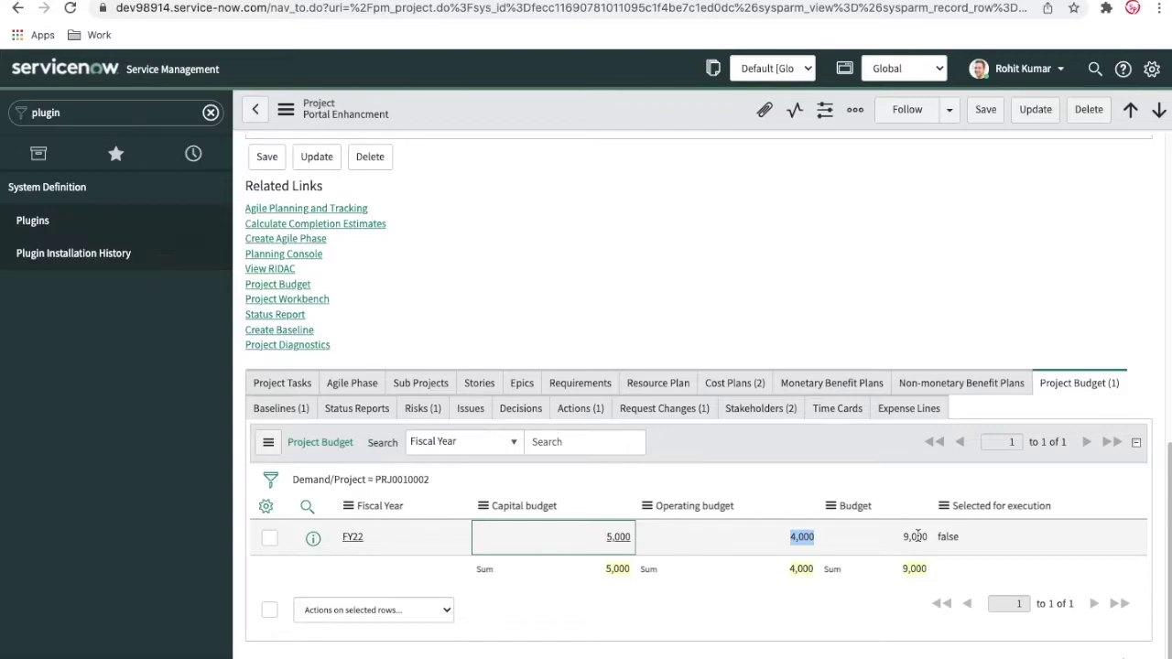
scroll(827, 358, "up", 3)
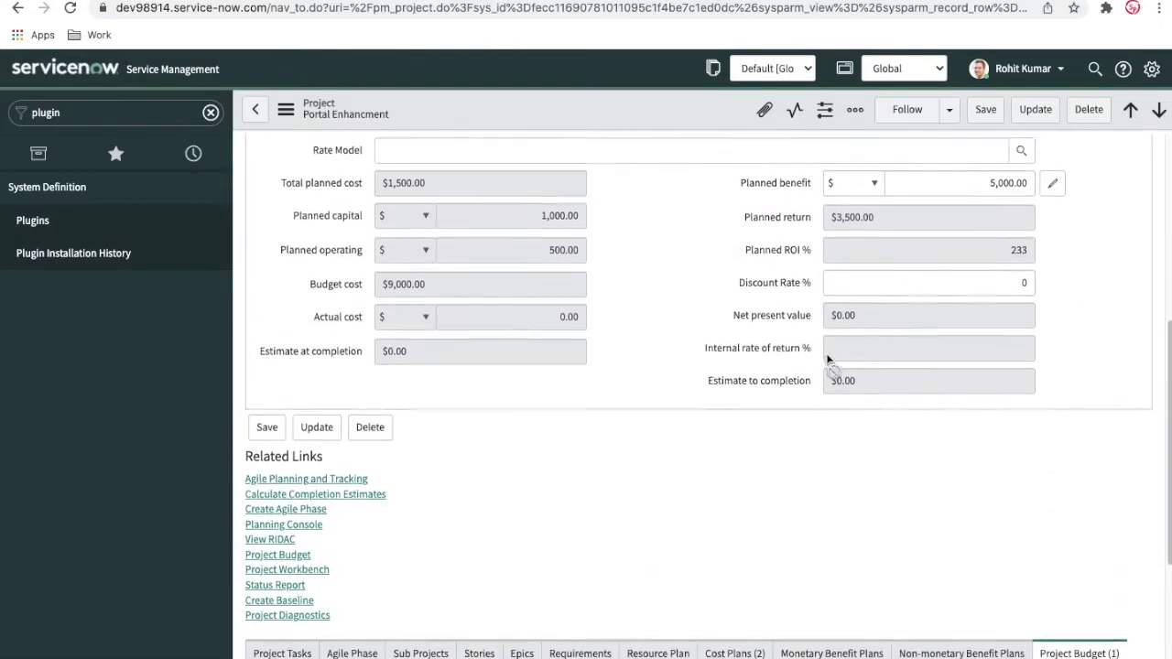
mouse_move(785, 201)
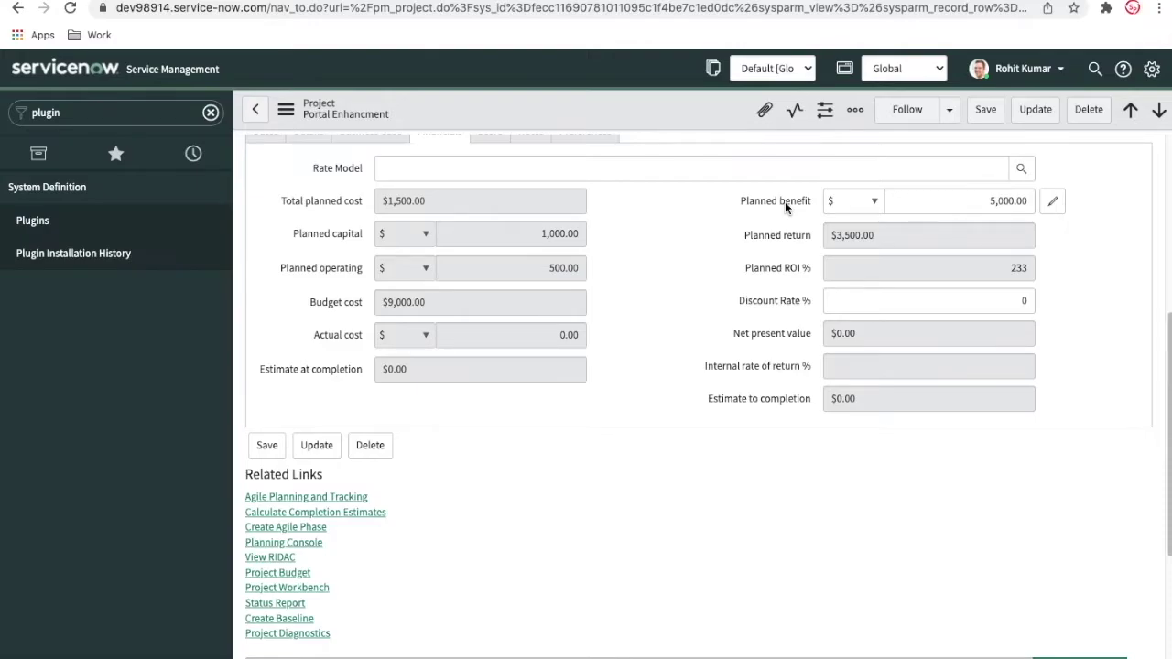
scroll(735, 339, "down", 3)
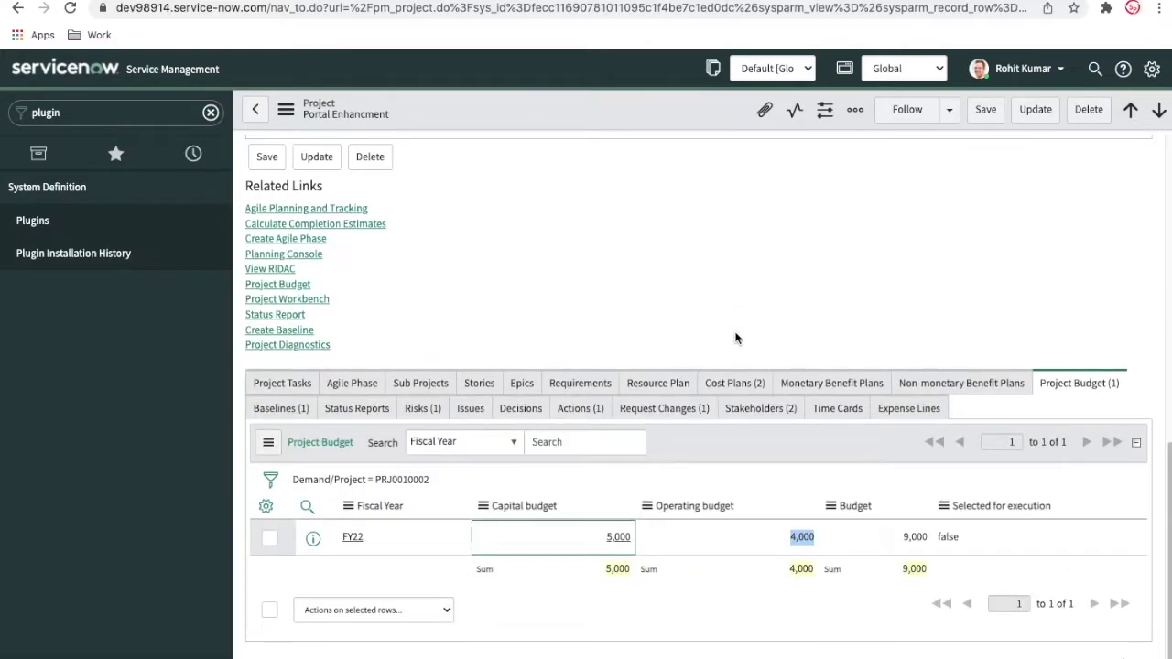
Set the project's Planned benefit to 0 and save the record
scroll(735, 339, "up", 6)
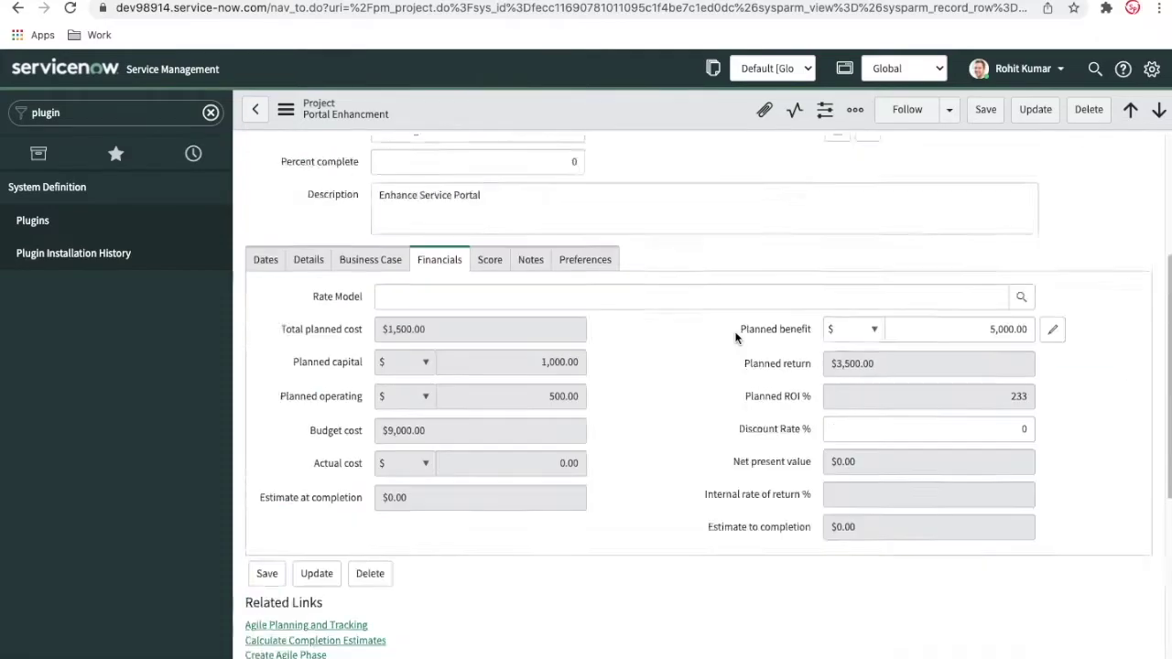
left_click(981, 460)
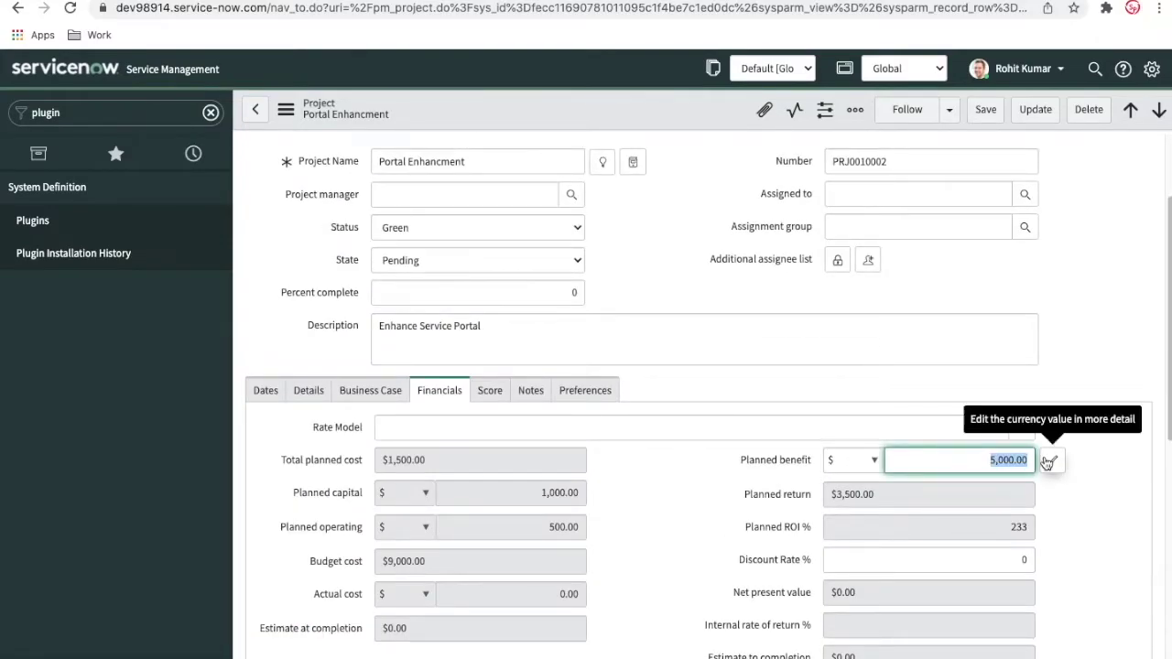
type("0")
right_click(680, 122)
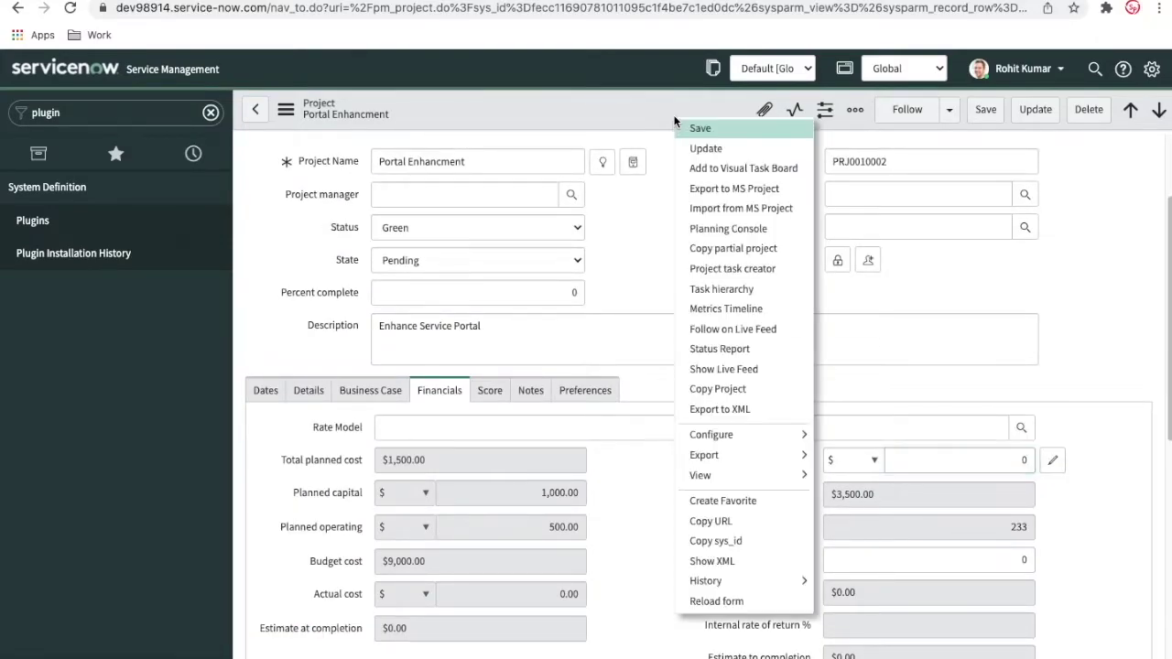
left_click(680, 122)
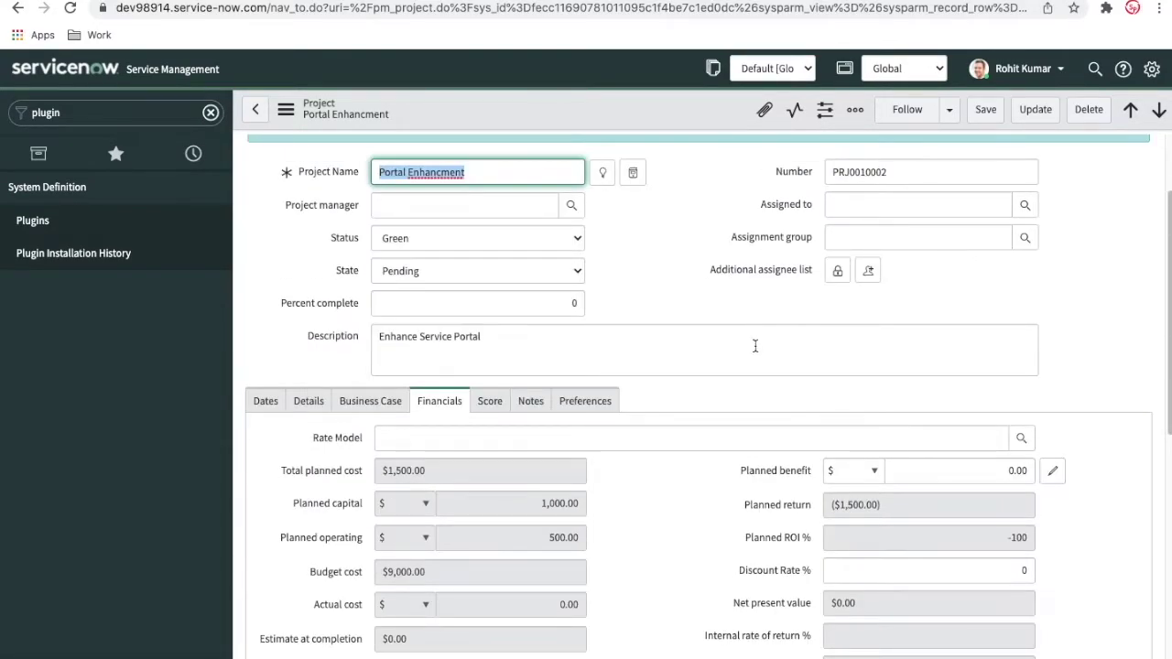
Start a new monetary benefit plan named User Expertience for the project, running from FY22: M01-Jan to FY22: M04-Apr
scroll(756, 345, "down", 8)
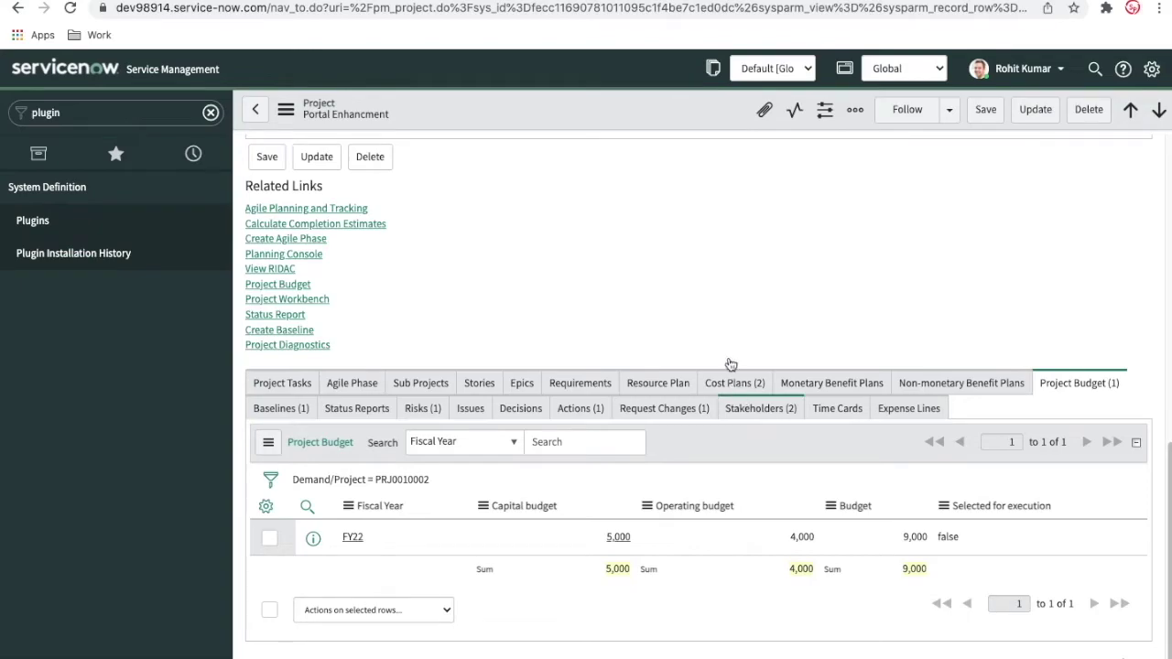
left_click(804, 383)
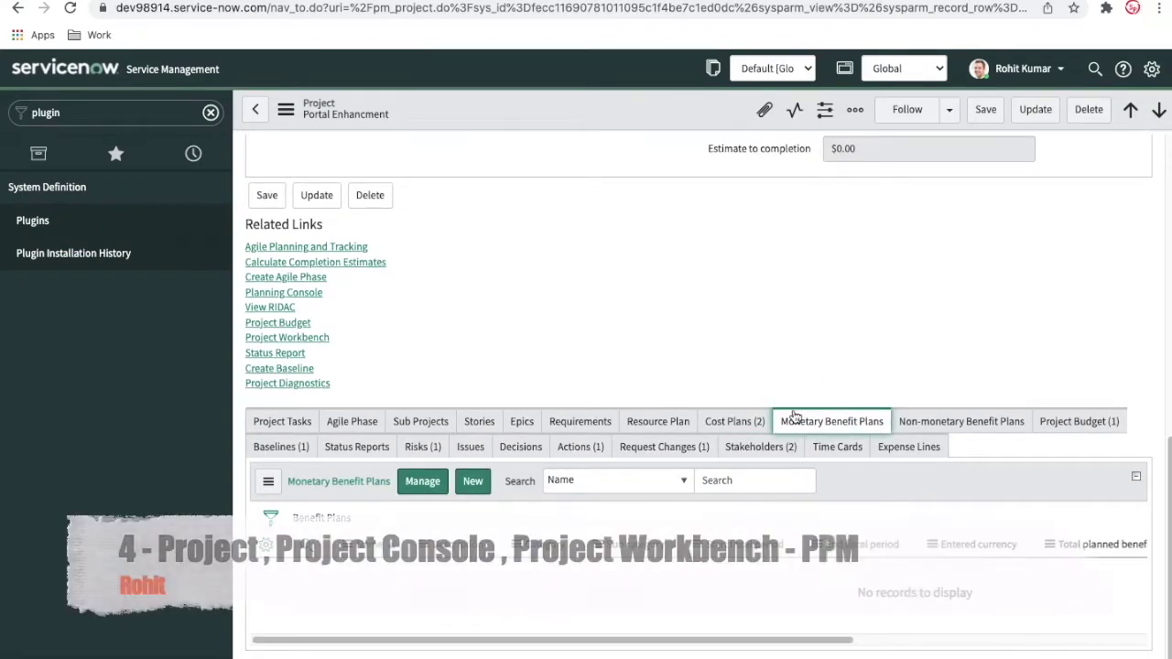
left_click(473, 486)
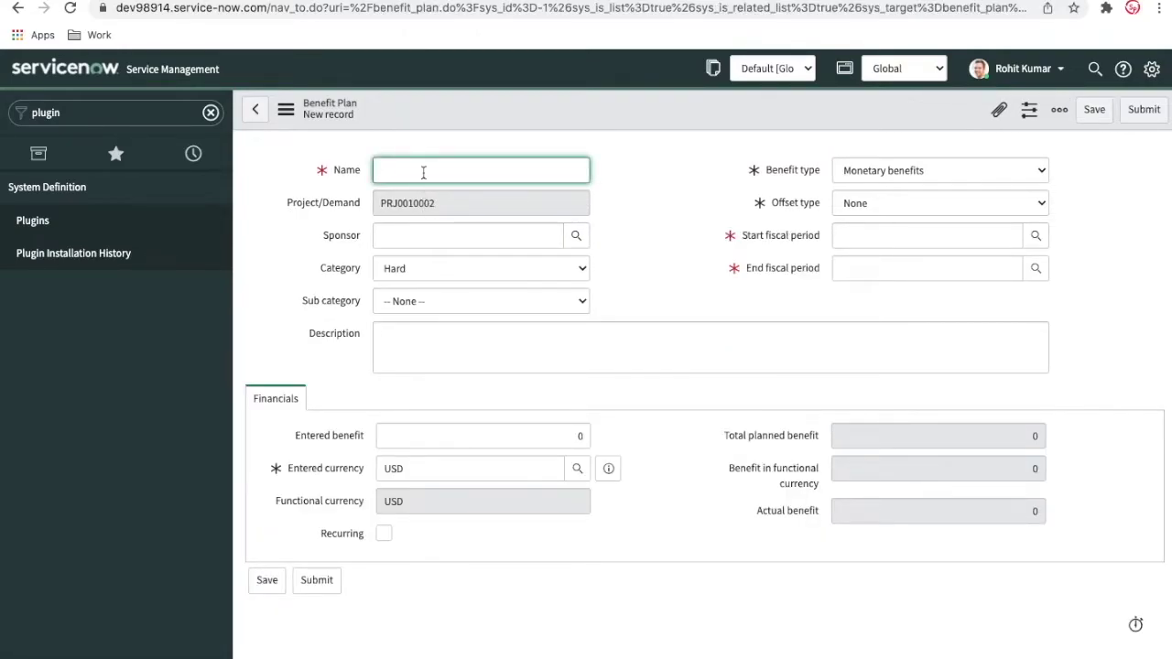
type("User Expertience")
left_click(901, 240)
type("*22")
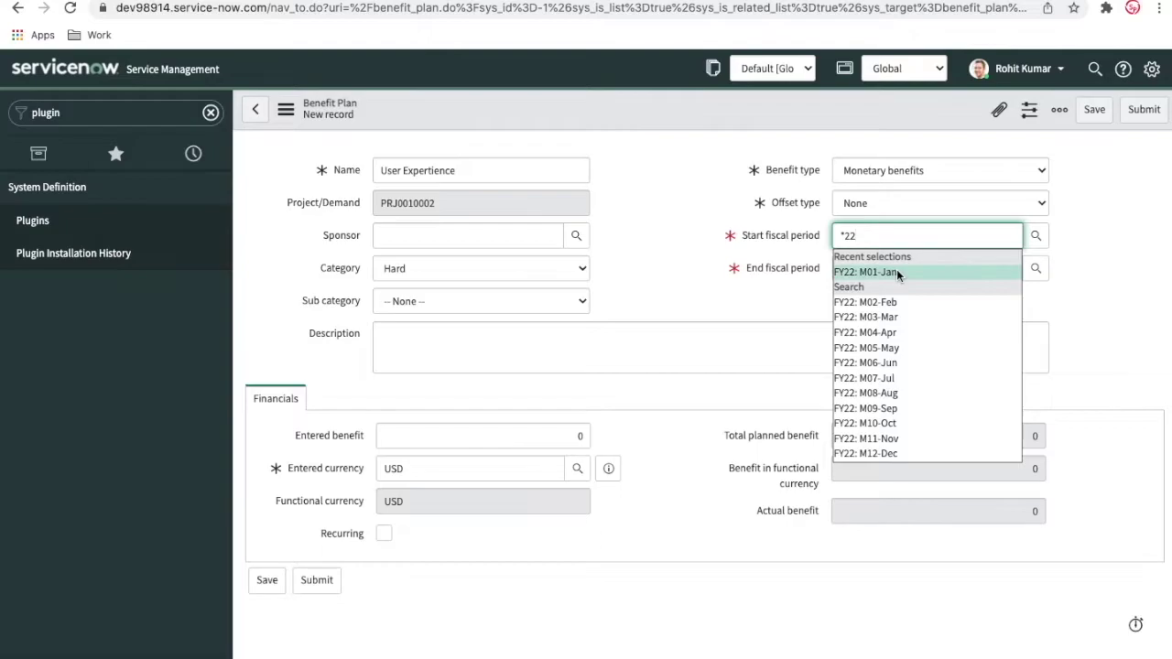
left_click(897, 272)
left_click(898, 269)
left_click(897, 300)
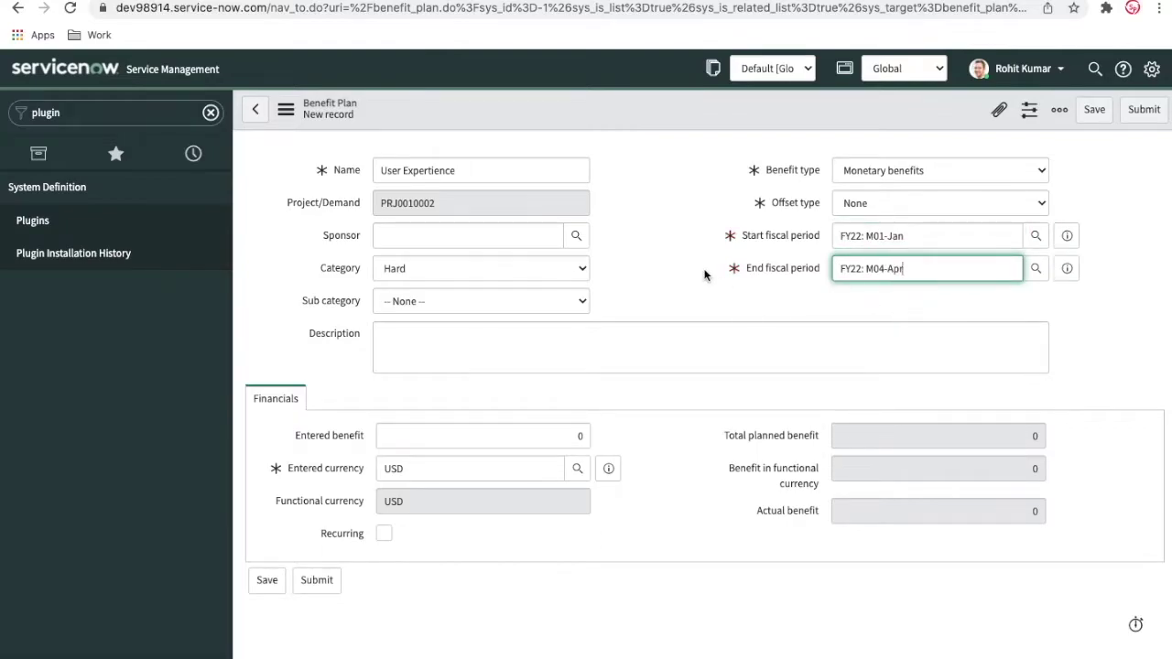
Choose a sponsor for the benefit plan, set its Entered benefit to 10000 USD, and submit it
left_click(576, 236)
left_click(175, 435)
left_click(451, 441)
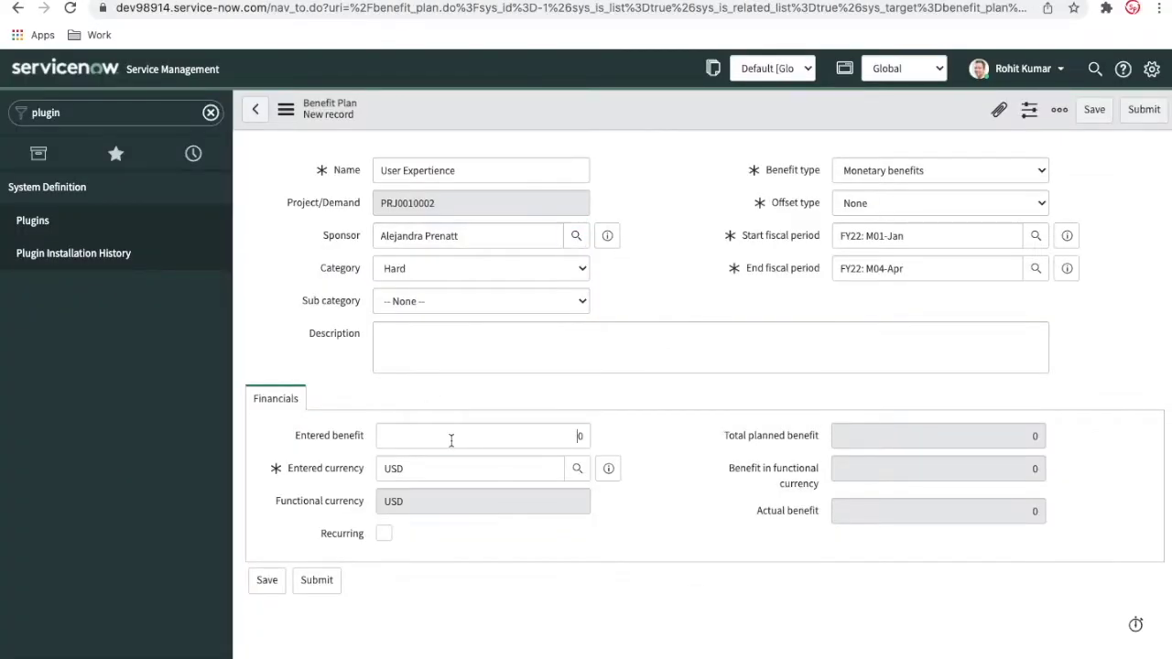
type("10000")
left_click(1144, 109)
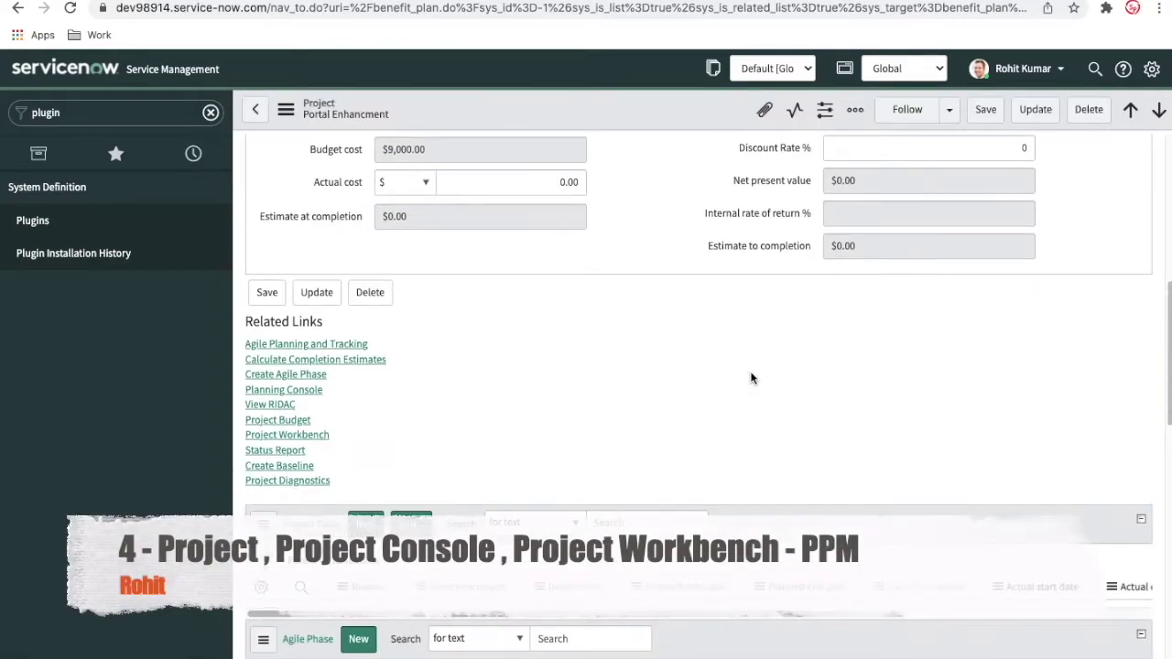
Show the project's Non-monetary Benefit Plans related list and review the planned benefit, return and ROI in its Financials section
scroll(751, 376, "up", 4)
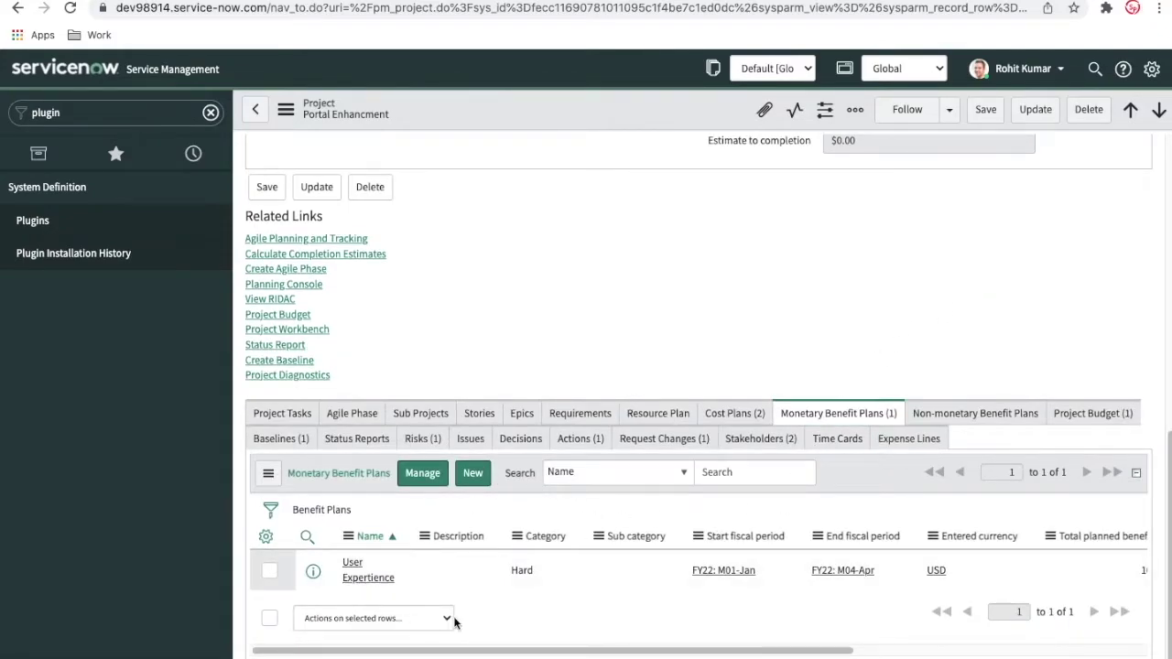
left_click(958, 421)
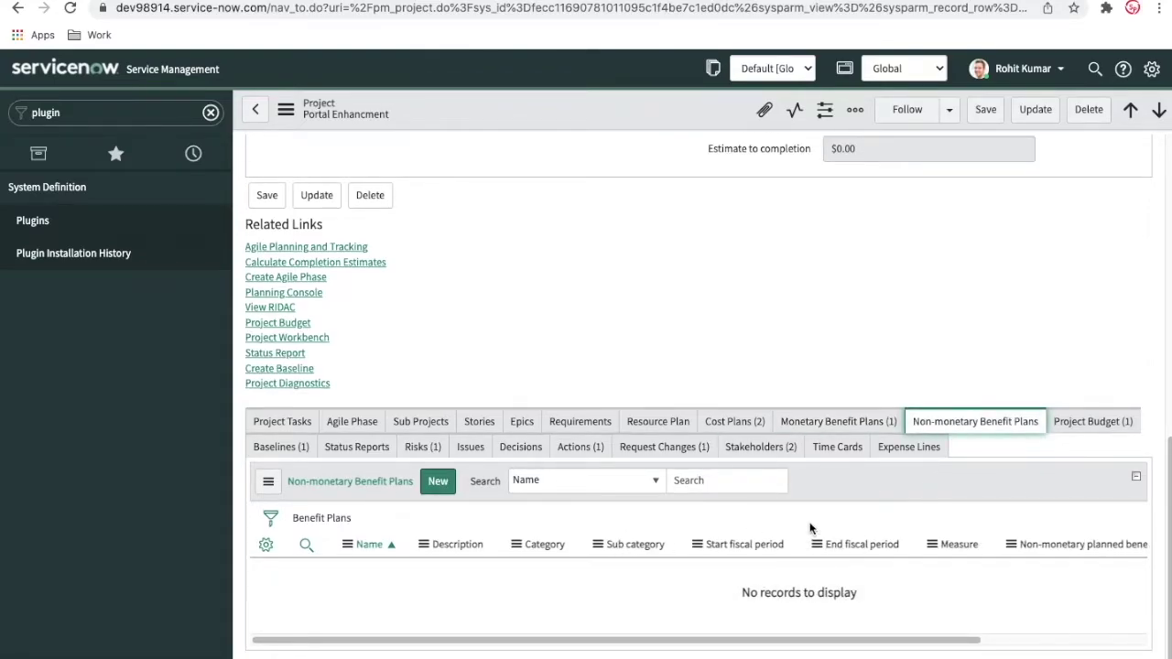
scroll(813, 531, "up", 15)
scroll(883, 496, "down", 1)
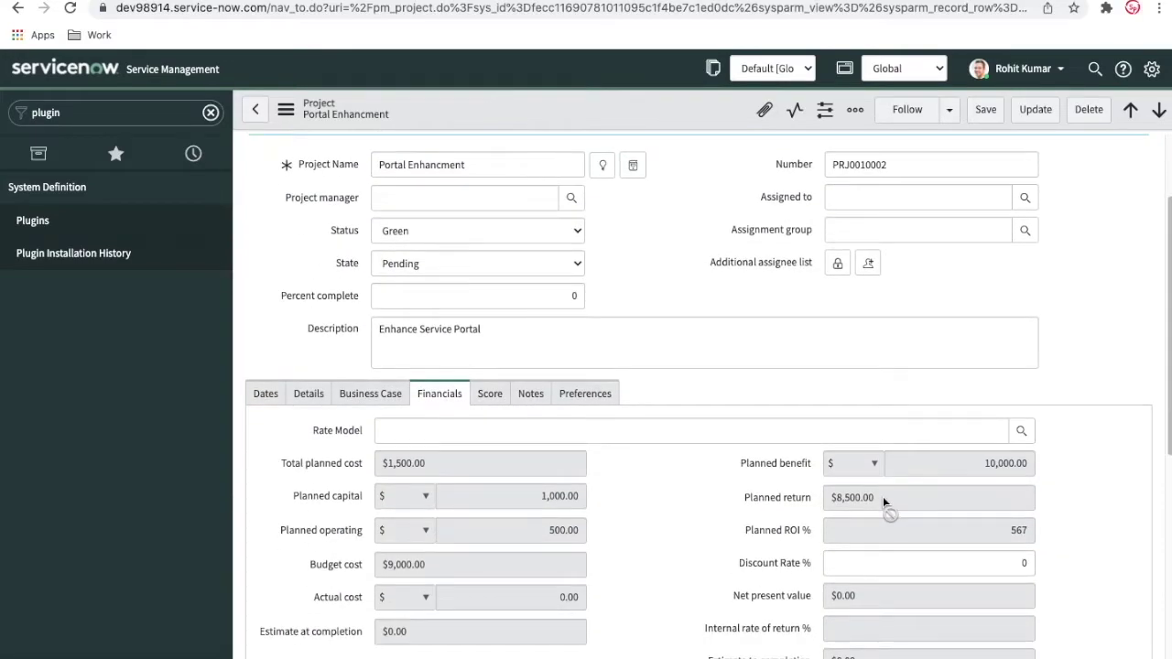
scroll(883, 497, "down", 5)
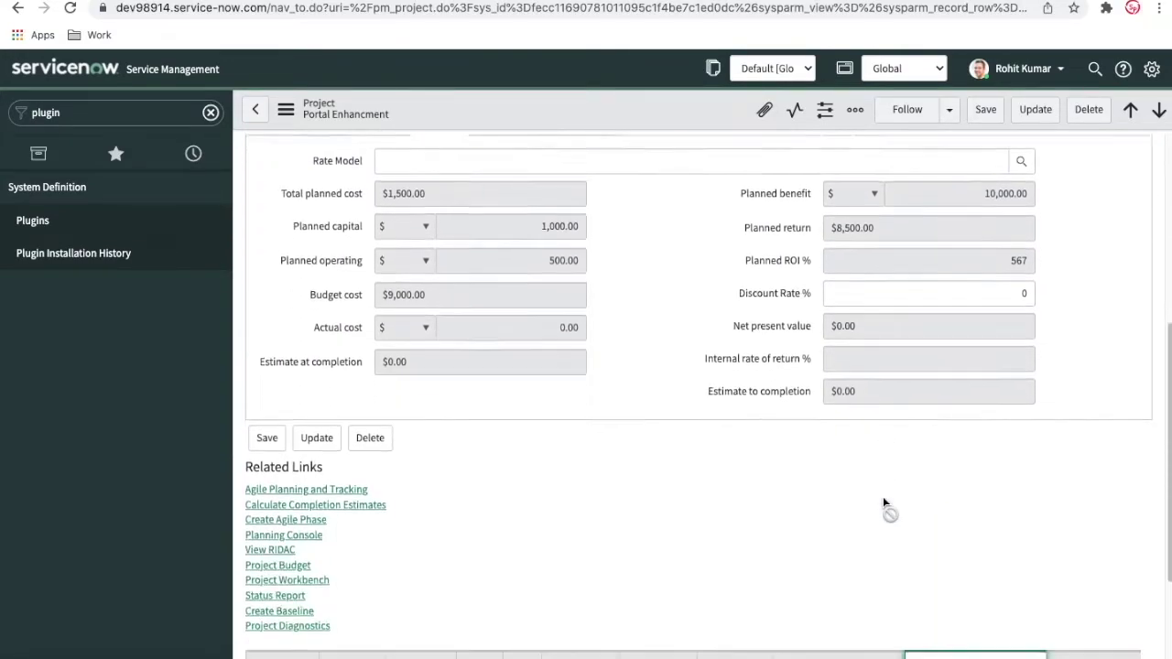
scroll(884, 500, "up", 7)
scroll(883, 501, "down", 5)
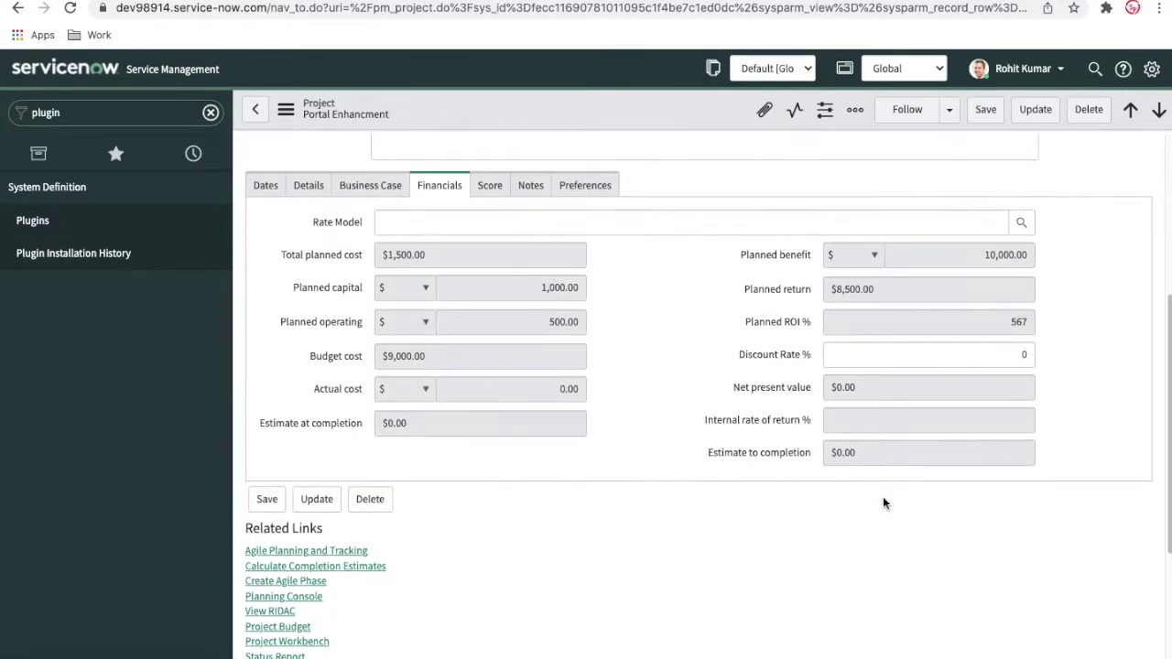
scroll(884, 502, "down", 4)
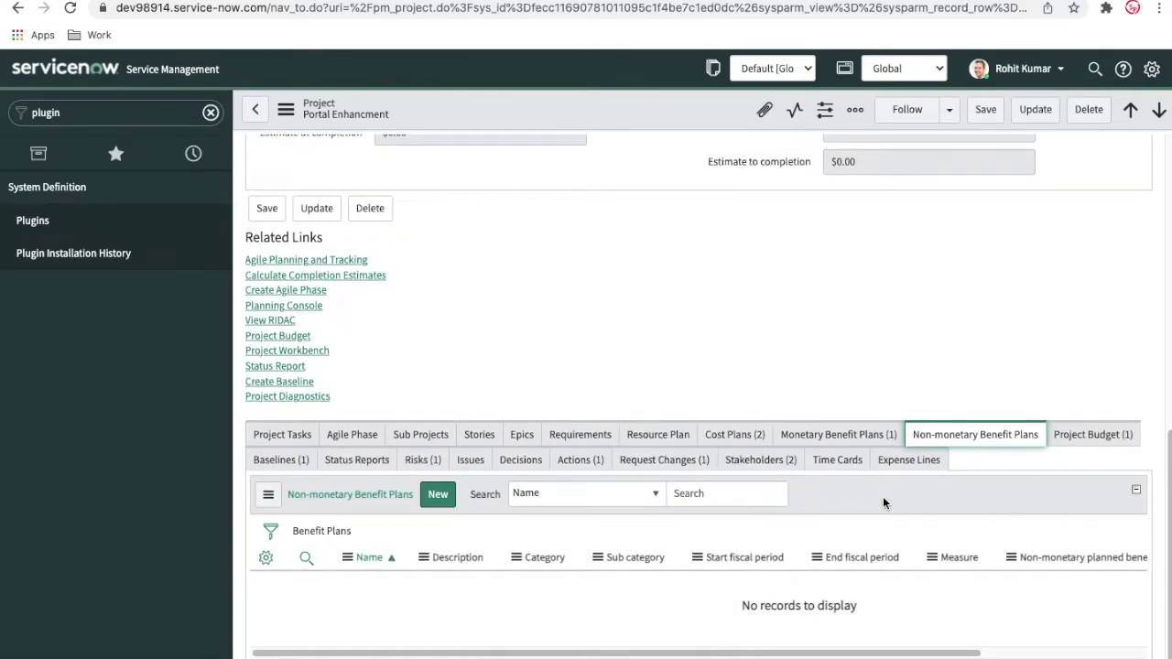
Start a new non-monetary benefit plan named Hardware Setup, running from FY22: M01-Jan to FY22: M04-Apr
left_click(439, 494)
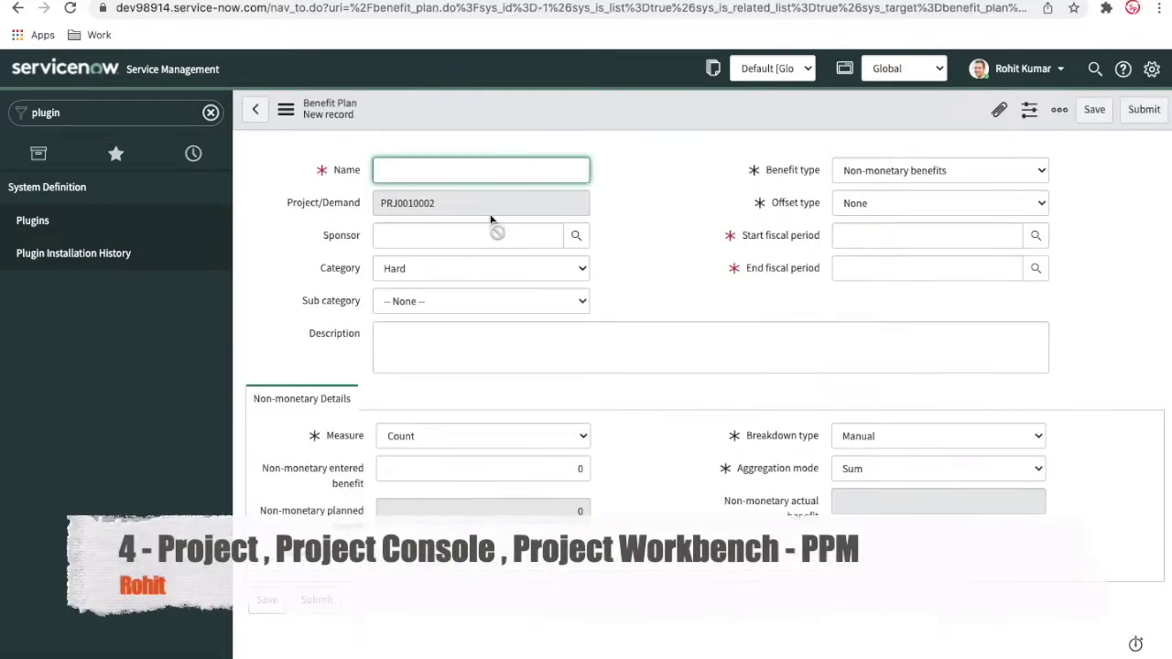
type("Hardware Setup")
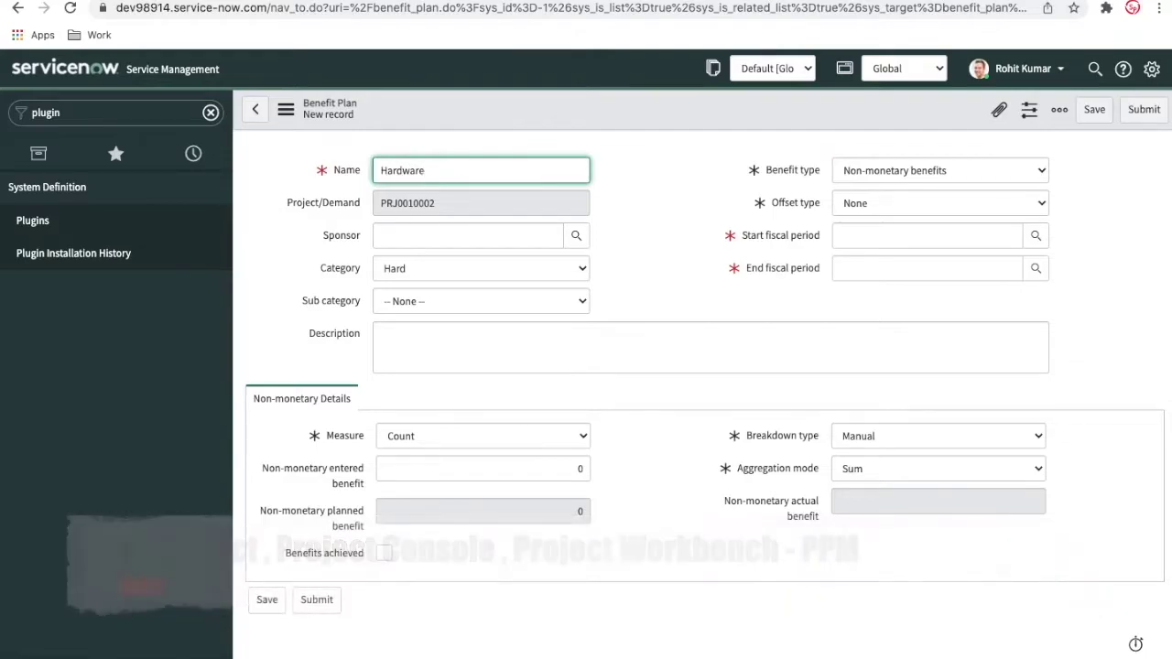
left_click(898, 226)
left_click(864, 269)
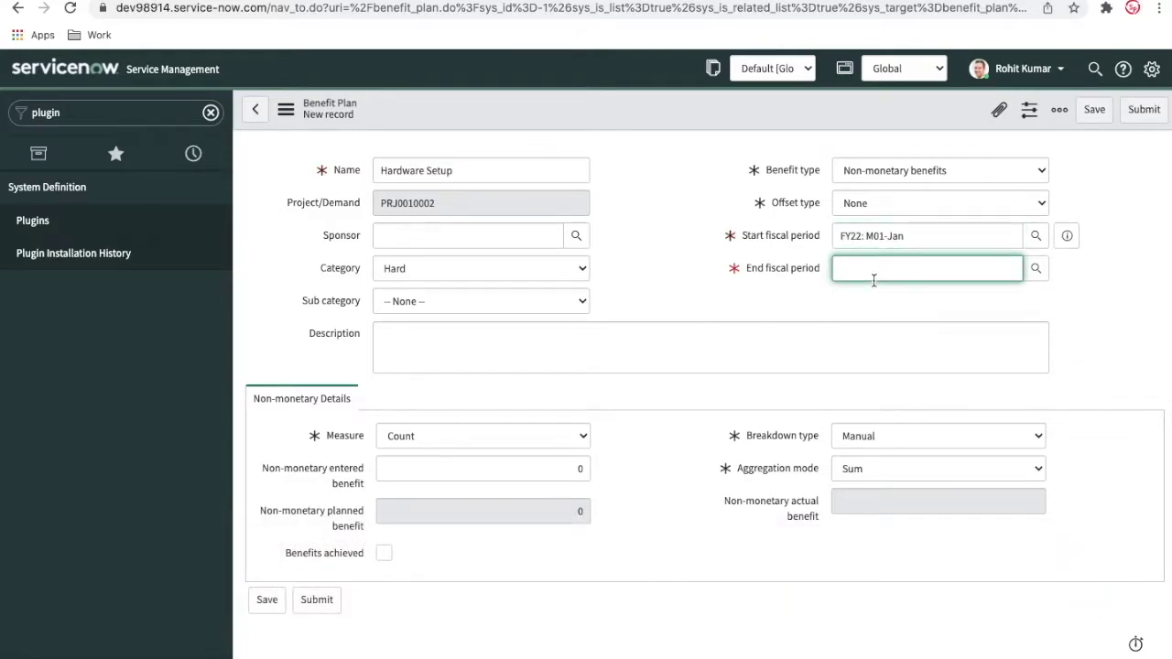
left_click(877, 272)
left_click(867, 302)
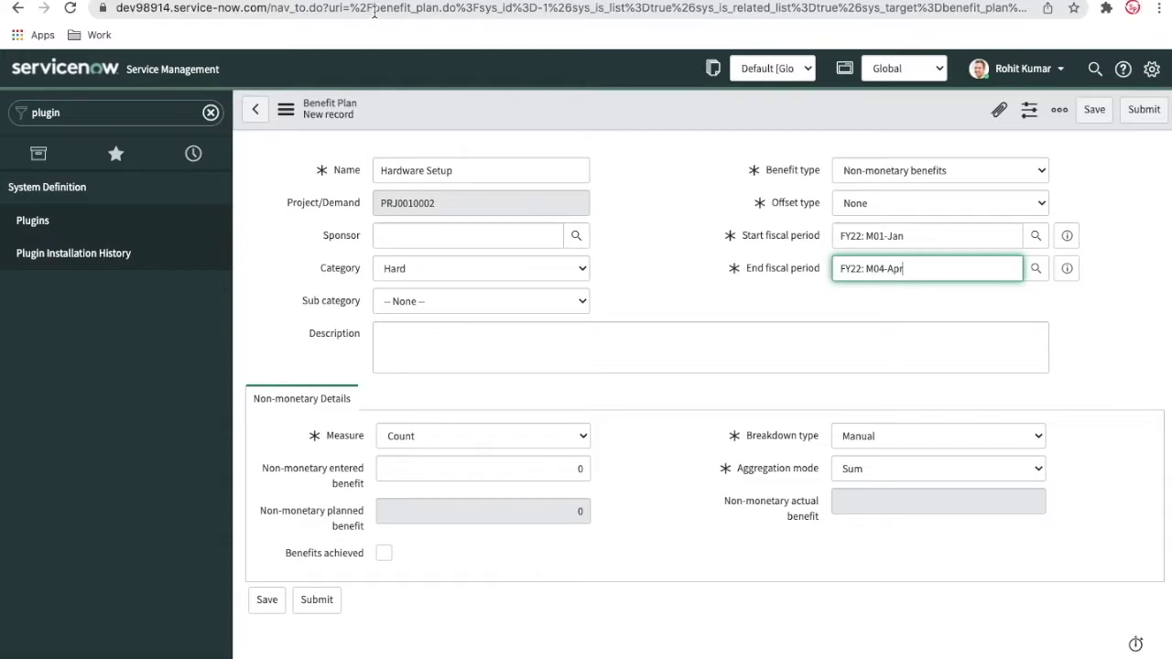
Switch the plan's Benefit type to Monetary benefits to compare its fields, and restore Non-monetary benefits
left_click(851, 173)
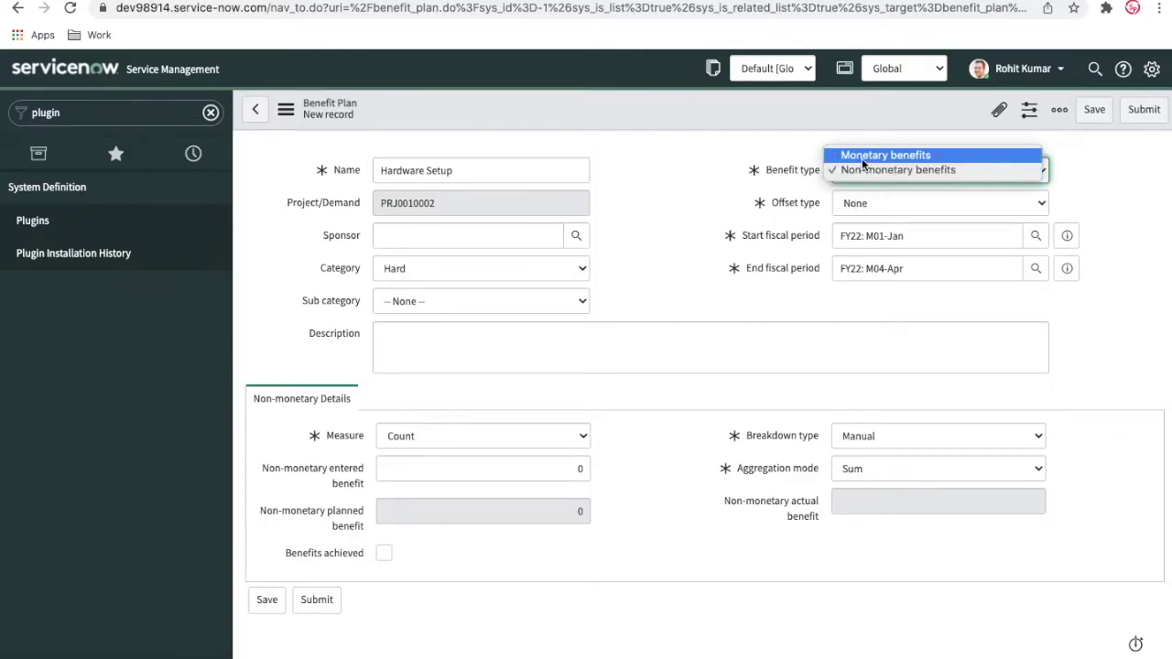
left_click(862, 157)
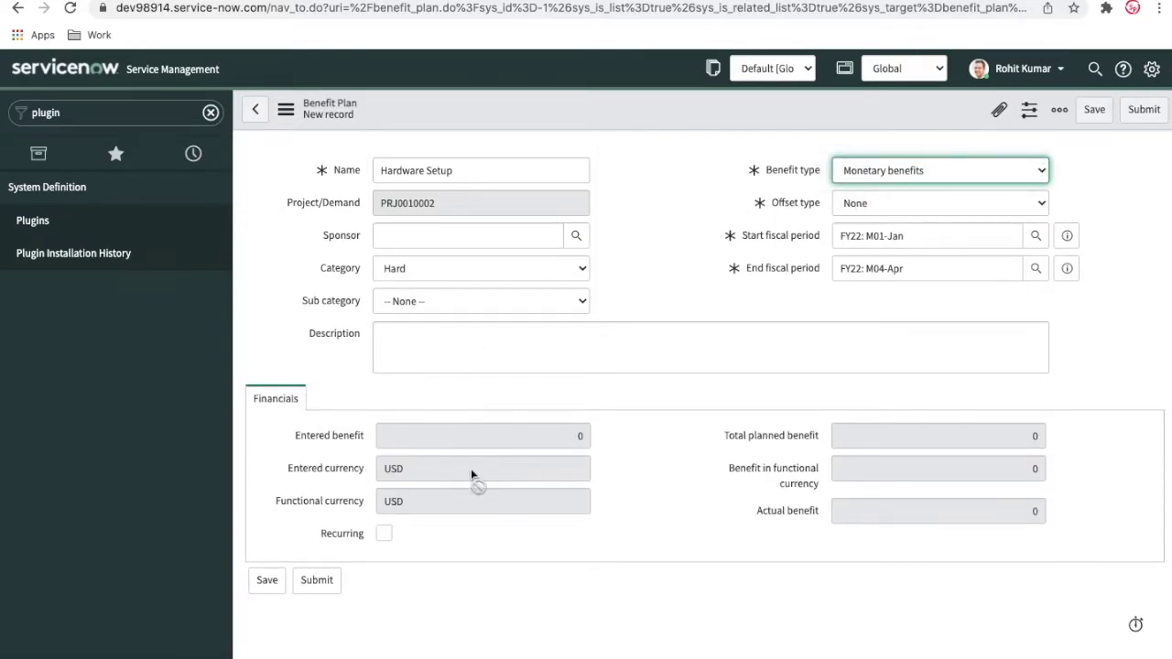
left_click(872, 171)
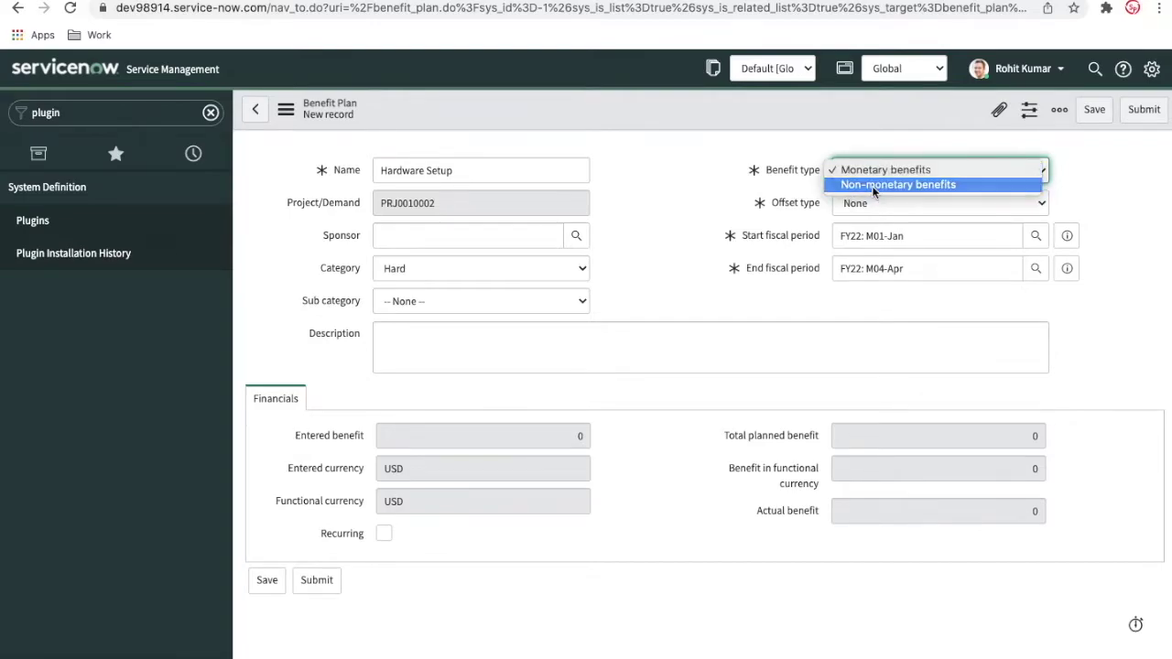
left_click(874, 187)
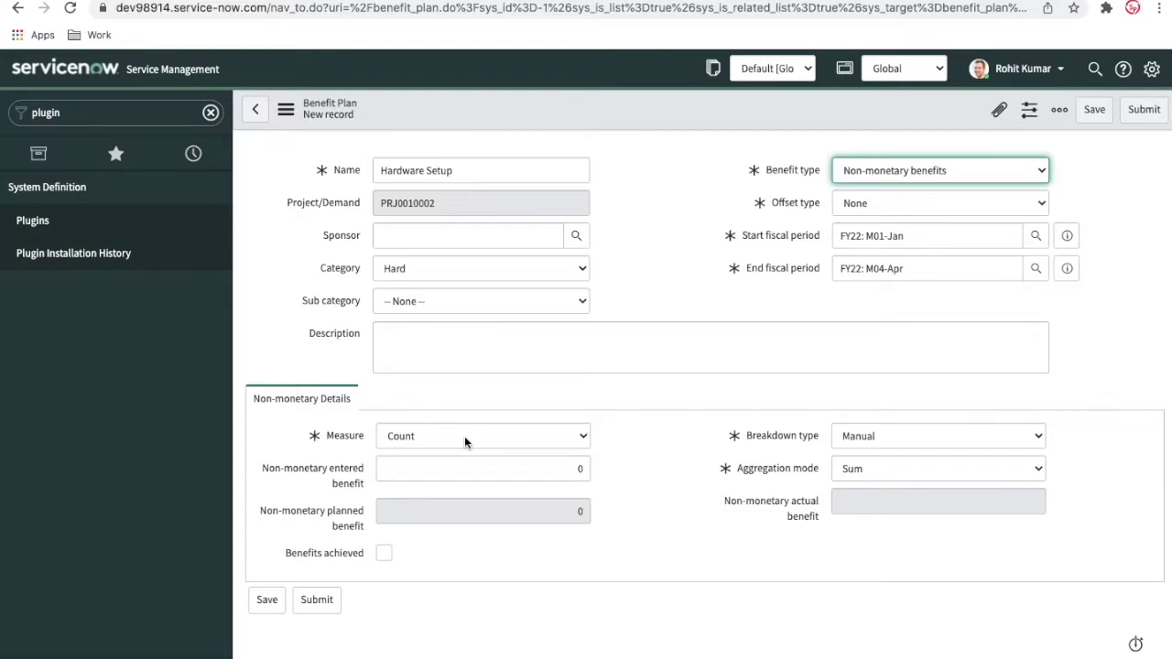
Keep the Measure as Count, set the Non-monetary entered benefit to 1,000 and Breakdown type to Automatic, and submit the plan
left_click(870, 438)
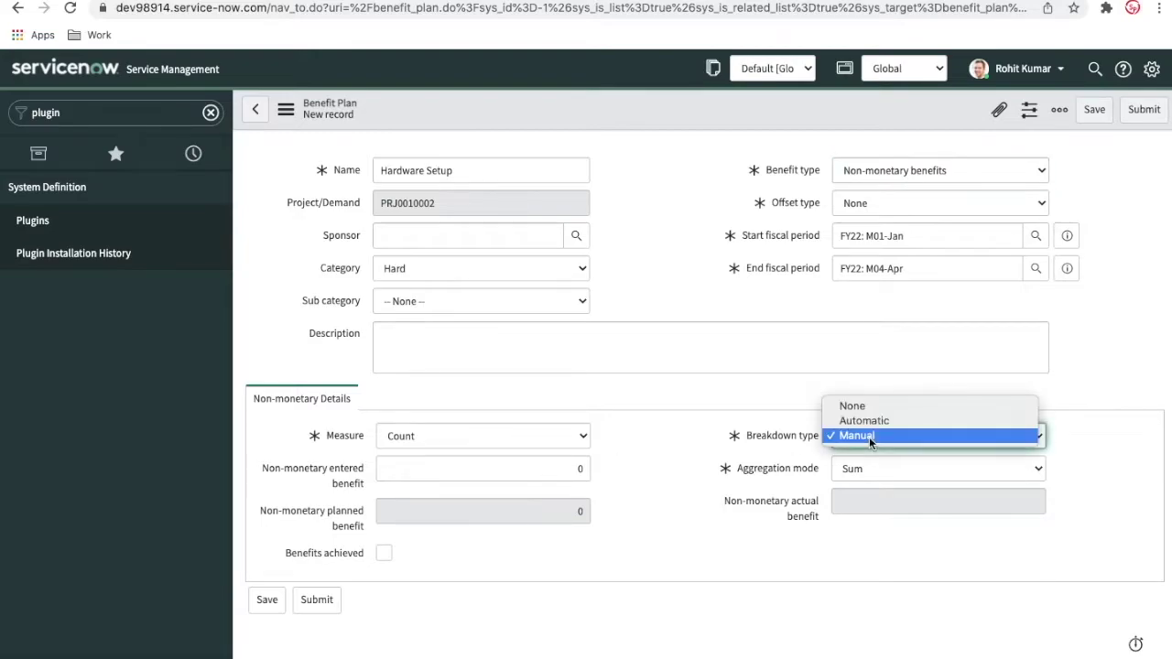
left_click(544, 436)
left_click(539, 437)
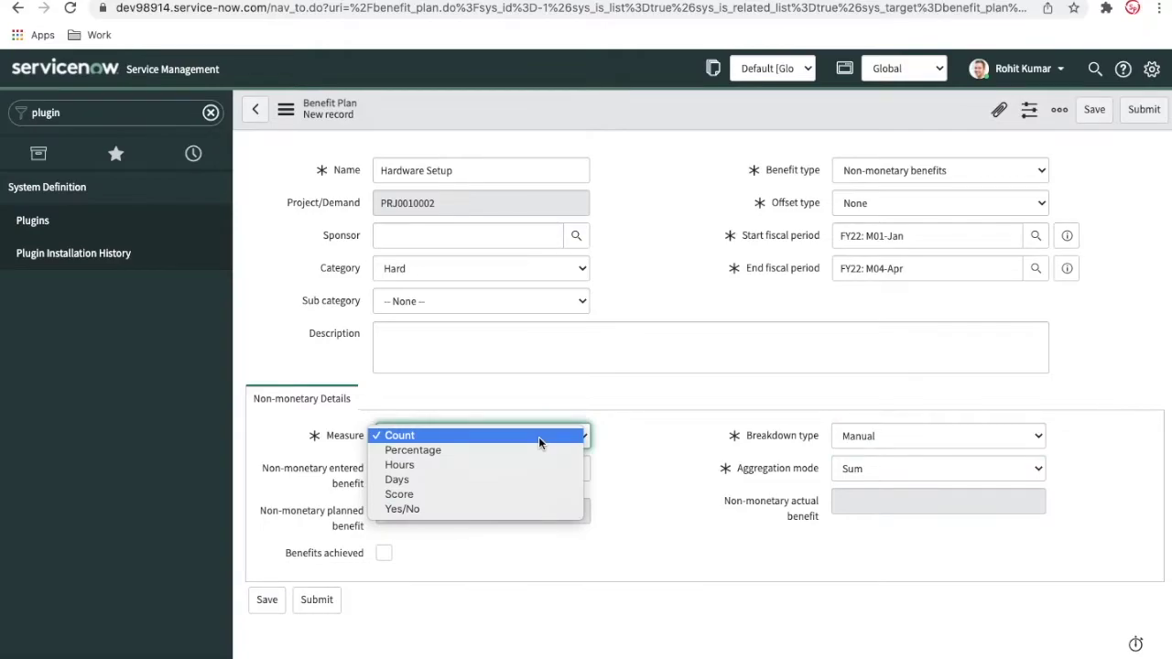
left_click(539, 437)
left_click(555, 458)
left_click(565, 472)
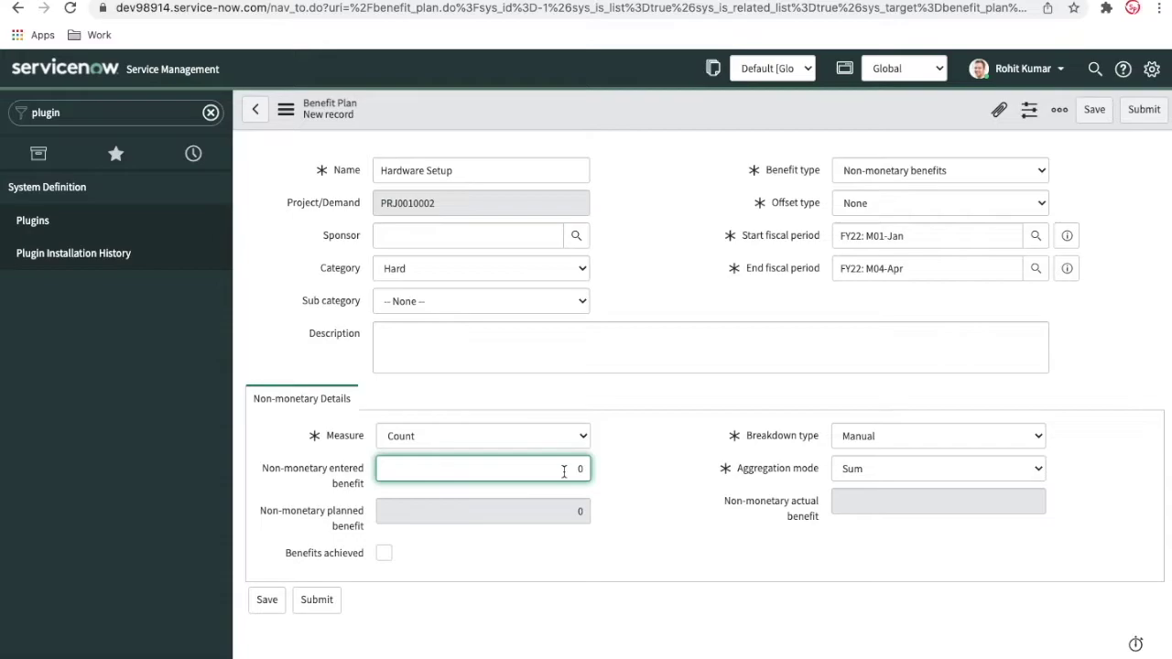
type("100")
left_click(909, 441)
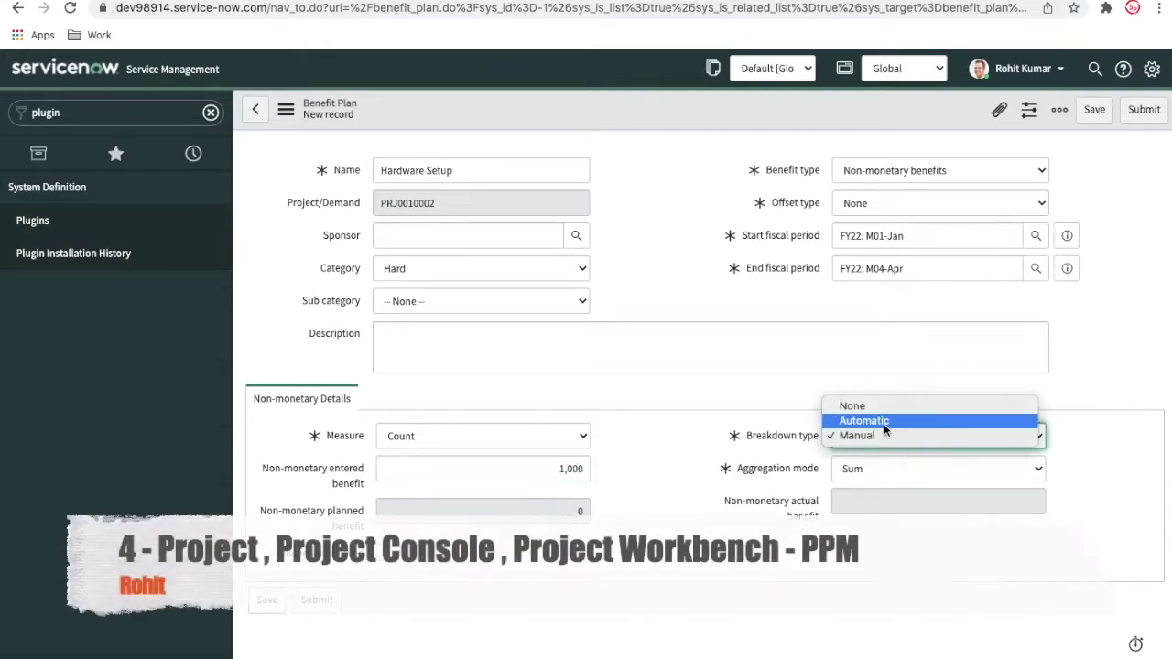
left_click(884, 424)
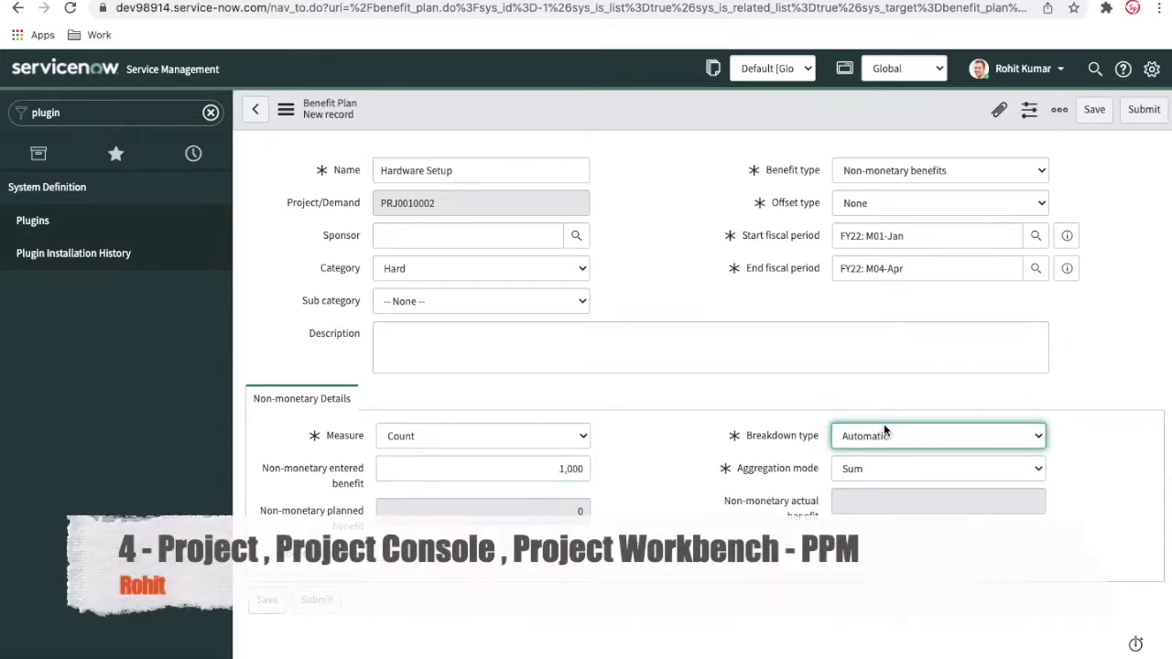
left_click(1144, 109)
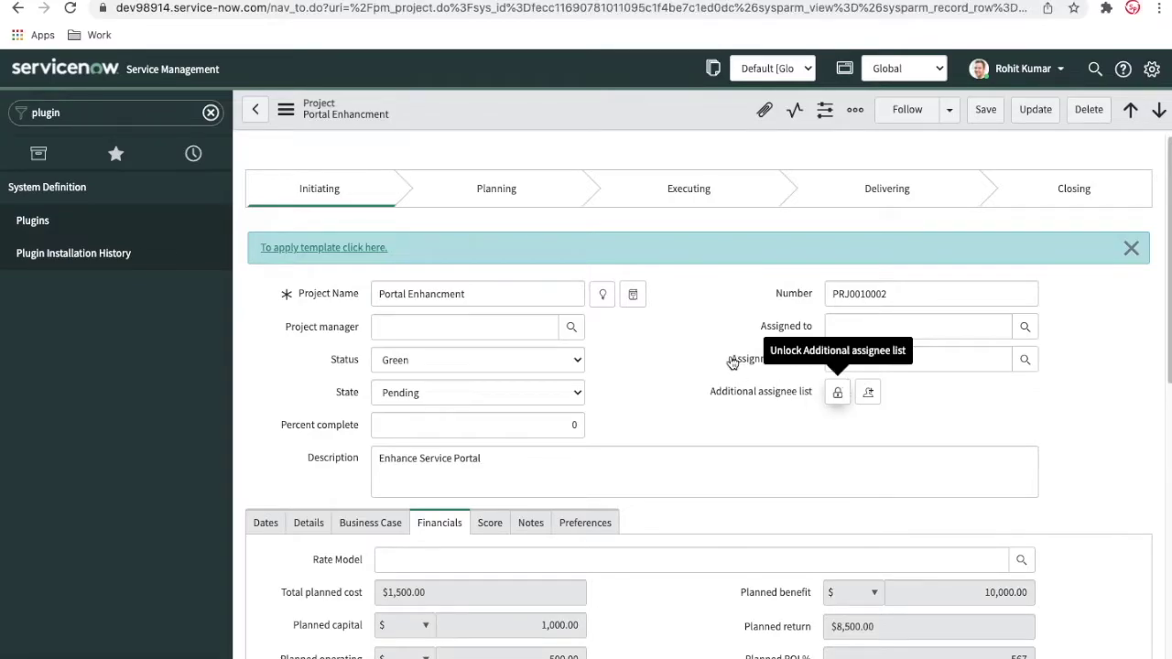
Examine the project's manager and assignment fields, its Financials section and the Related Links below the form
scroll(696, 367, "down", 1)
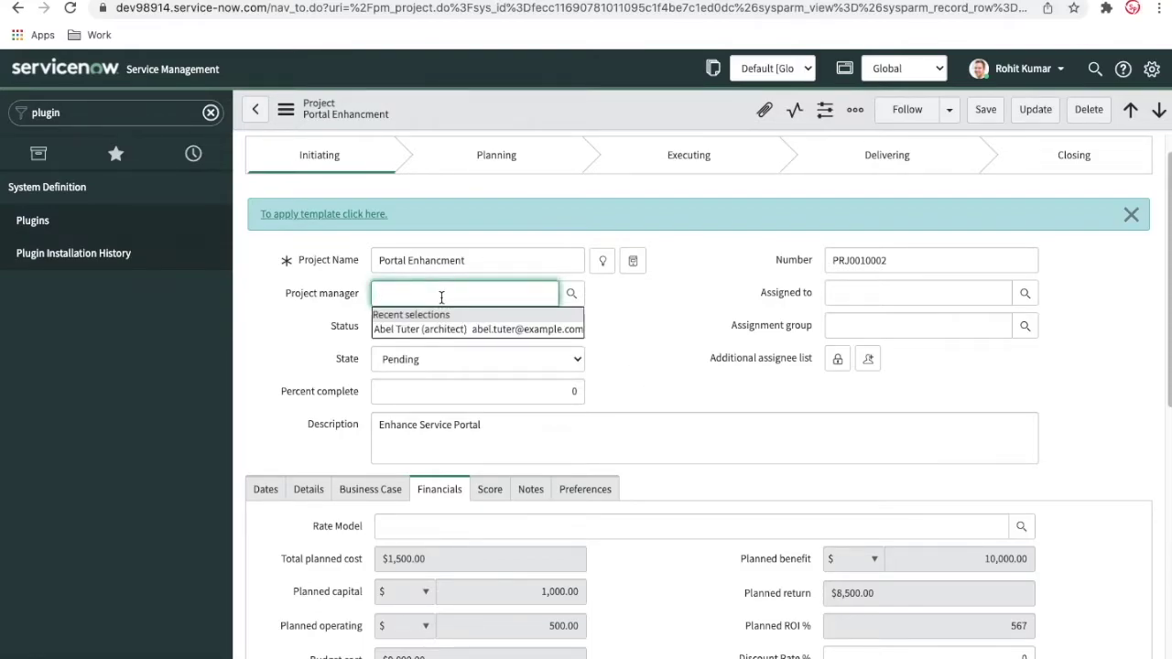
left_click(656, 298)
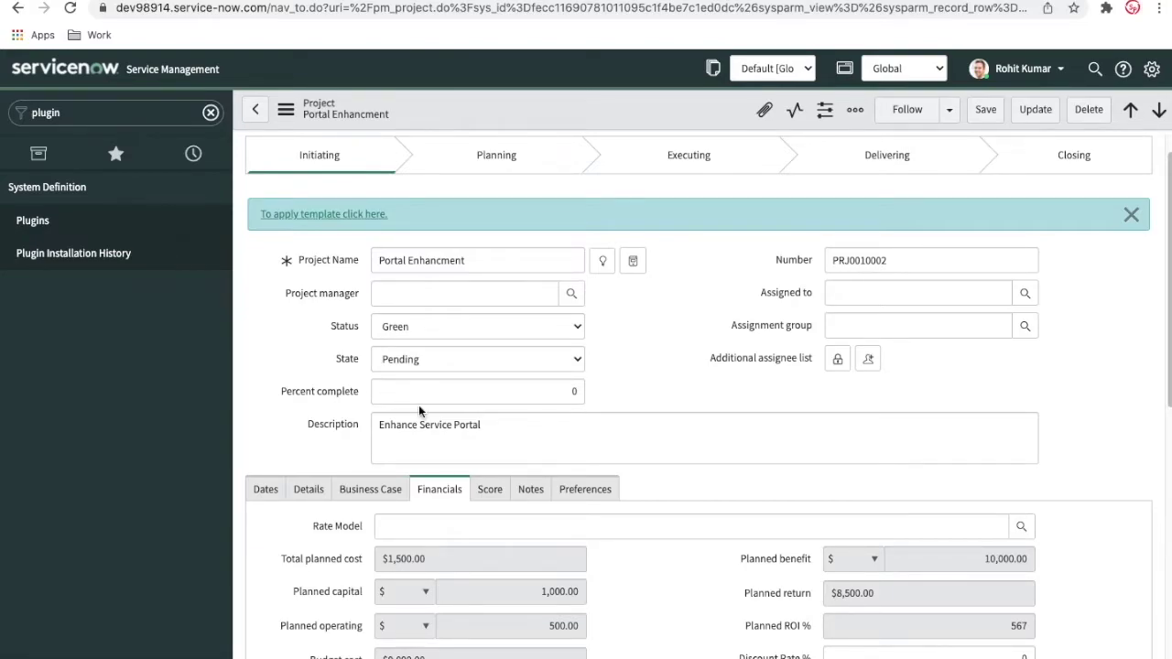
scroll(418, 406, "down", 10)
left_click(310, 405)
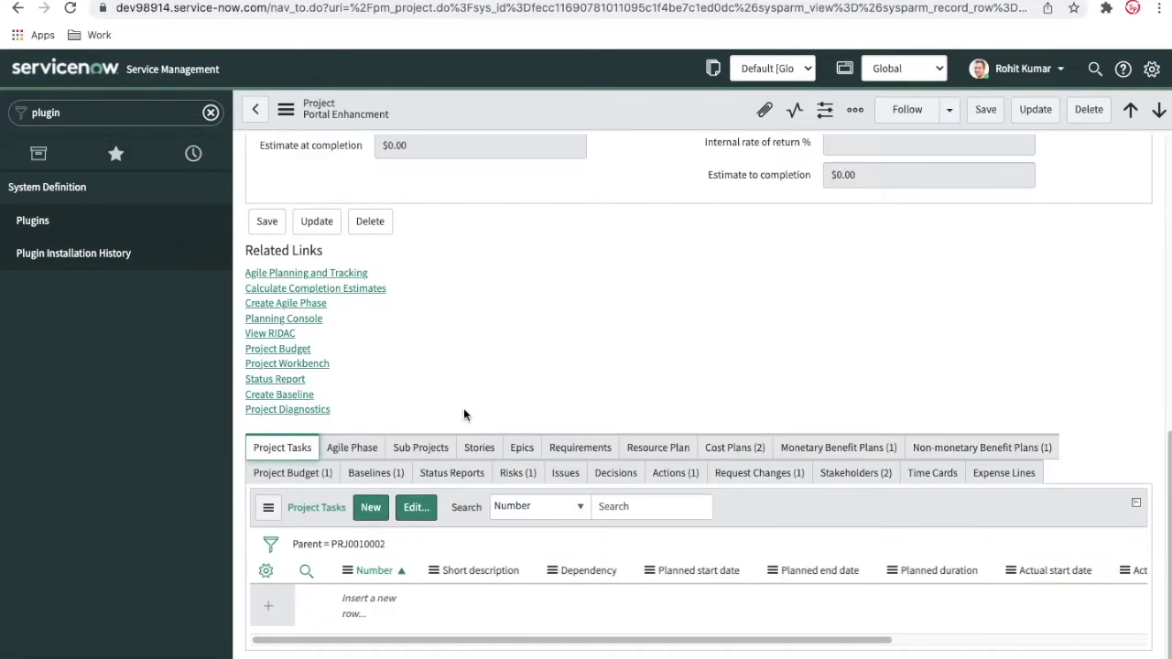
scroll(736, 346, "up", 5)
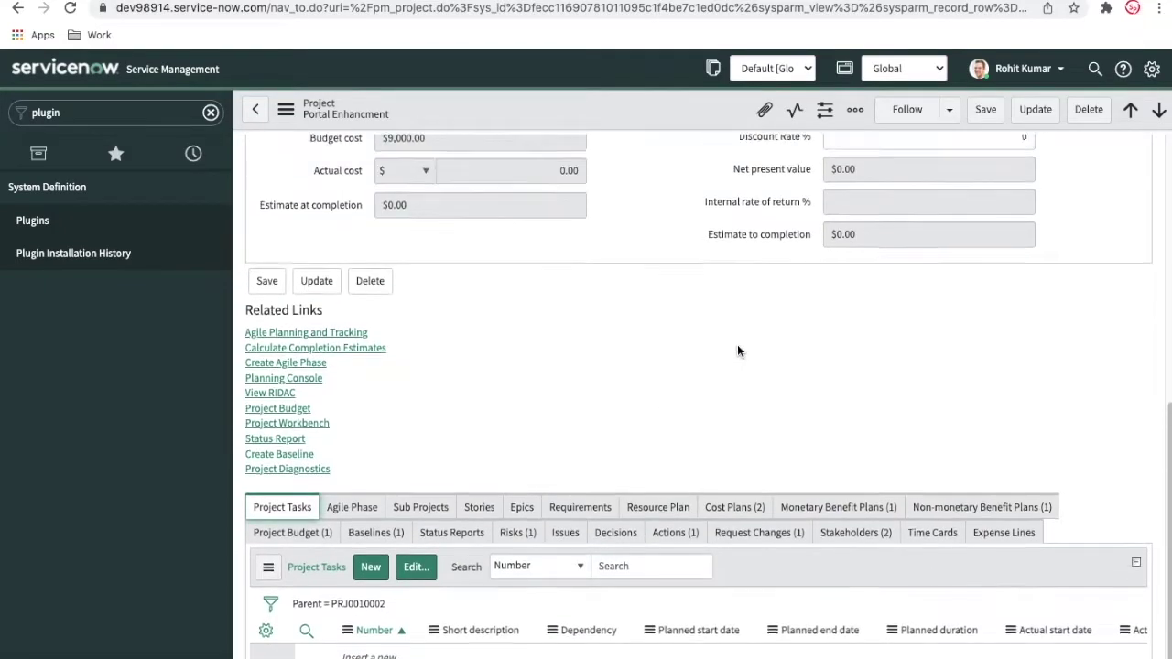
scroll(737, 344, "up", 3)
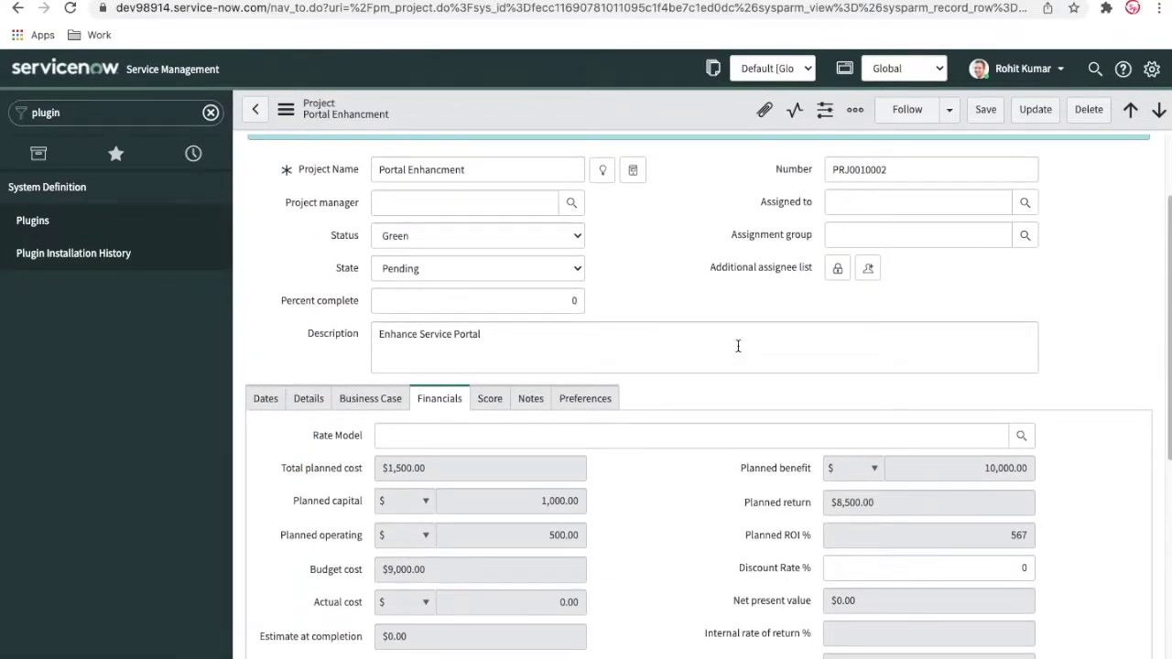
left_click(848, 237)
left_click(890, 204)
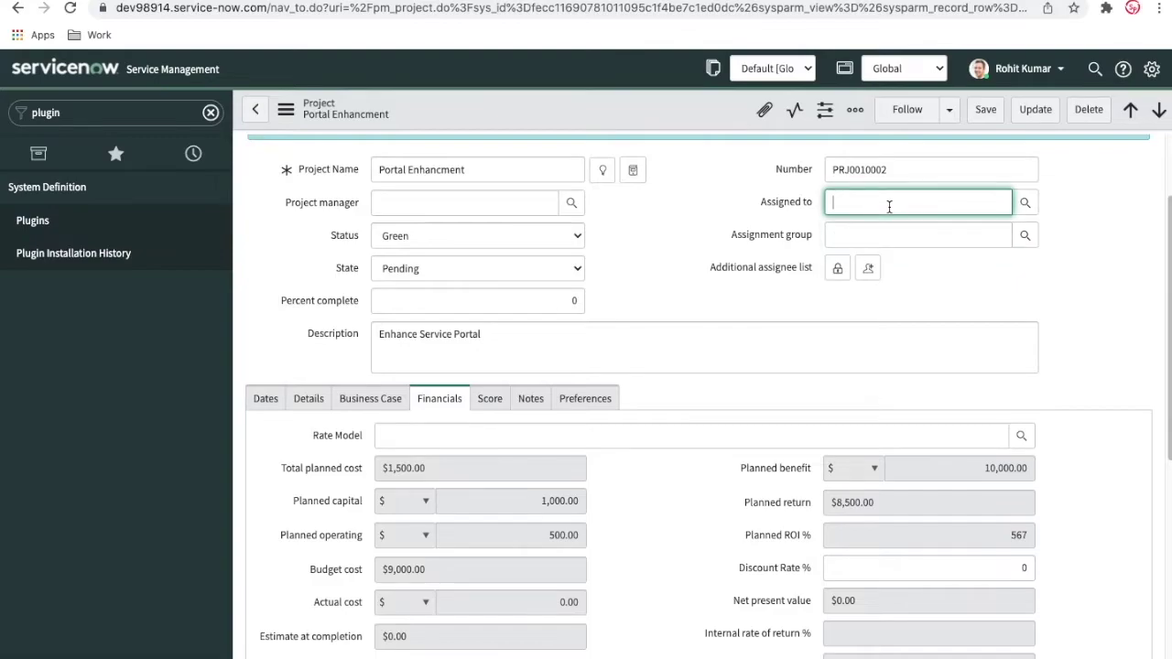
Review the project's Preferences, Details and Dates sections, and go back to the Preferences settings
left_click(568, 405)
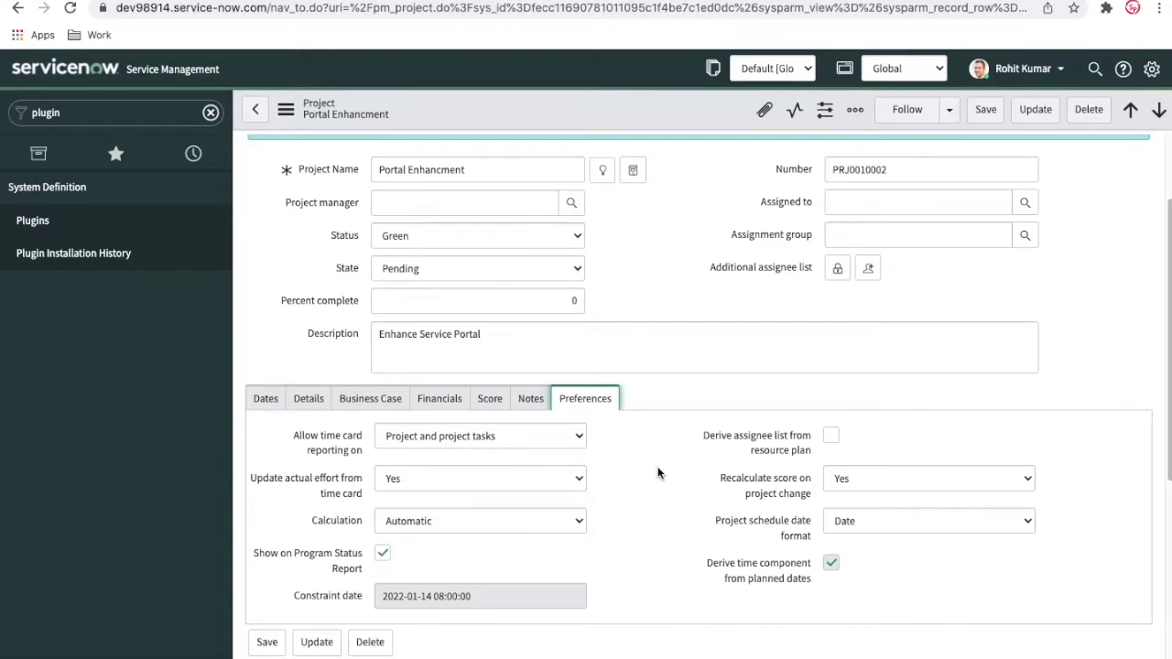
scroll(707, 468, "down", 5)
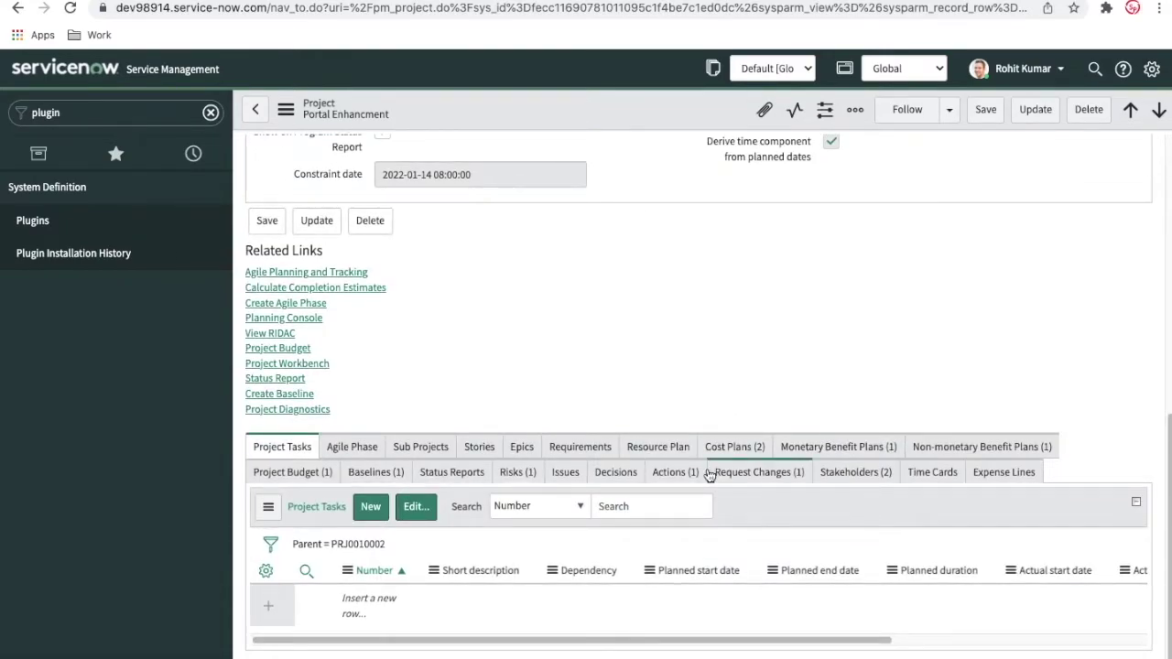
scroll(709, 475, "up", 4)
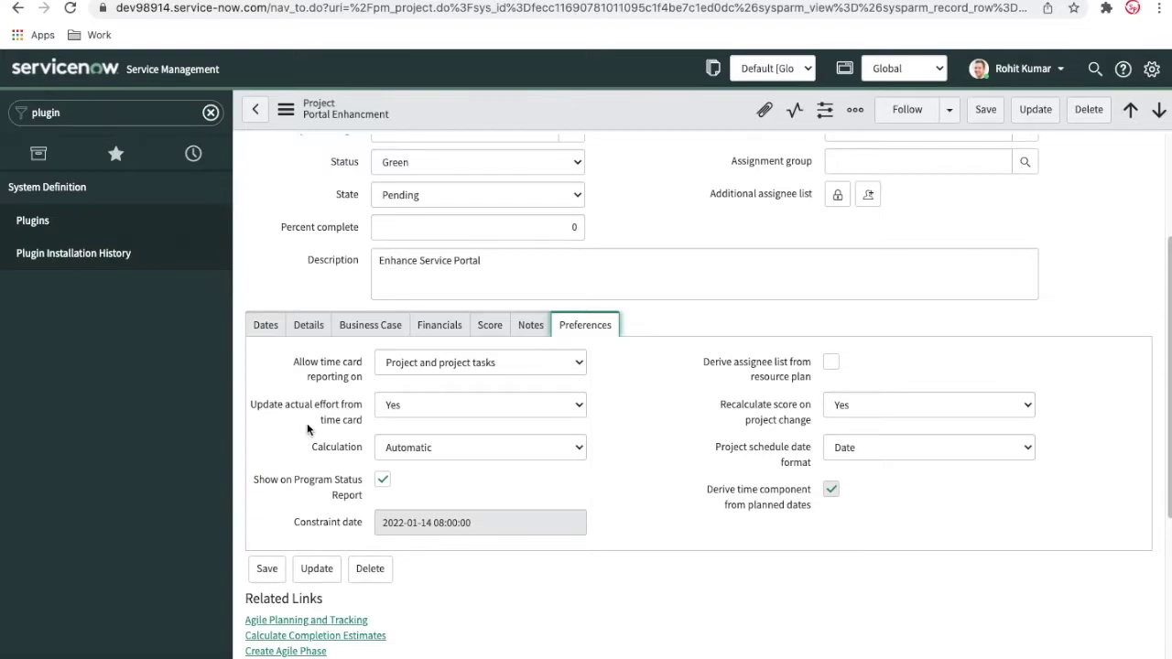
left_click(310, 333)
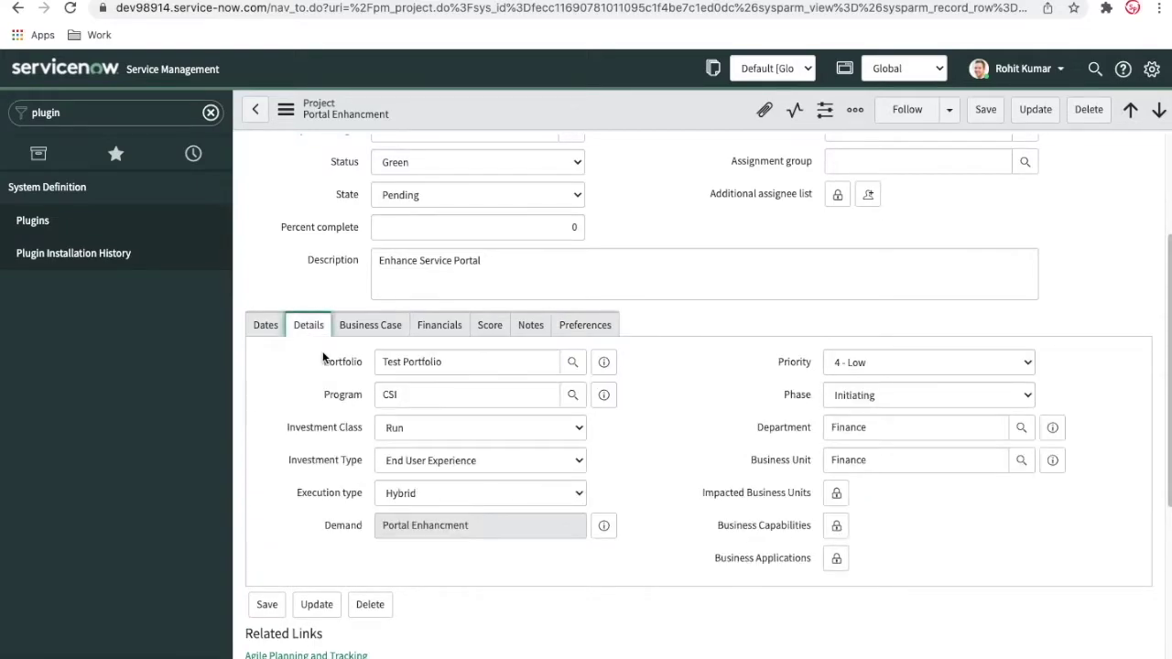
left_click(275, 329)
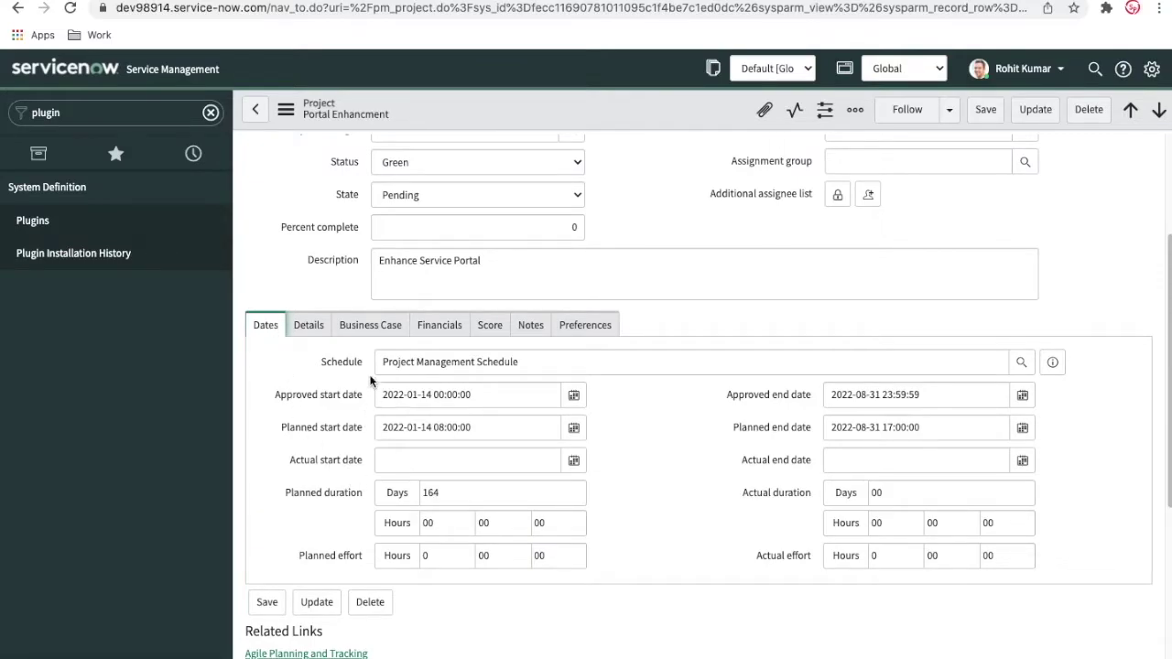
left_click(583, 326)
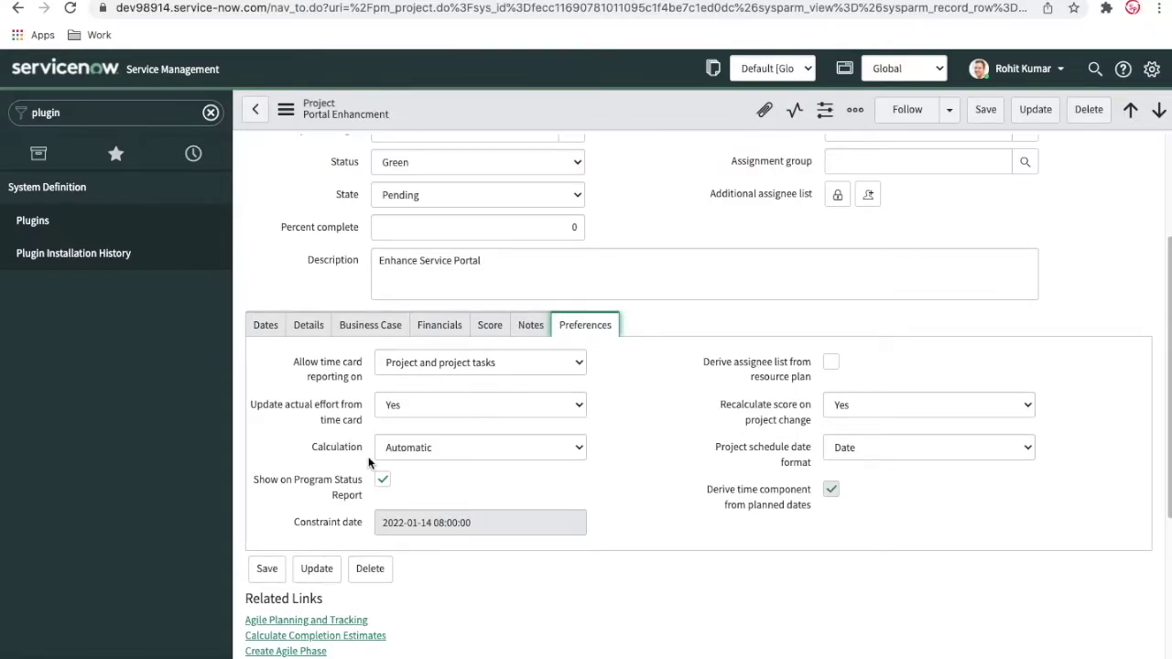
Look through the user list offered for the Assigned to field and close it without choosing anyone
mouse_move(347, 233)
scroll(1130, 314, "up", 3)
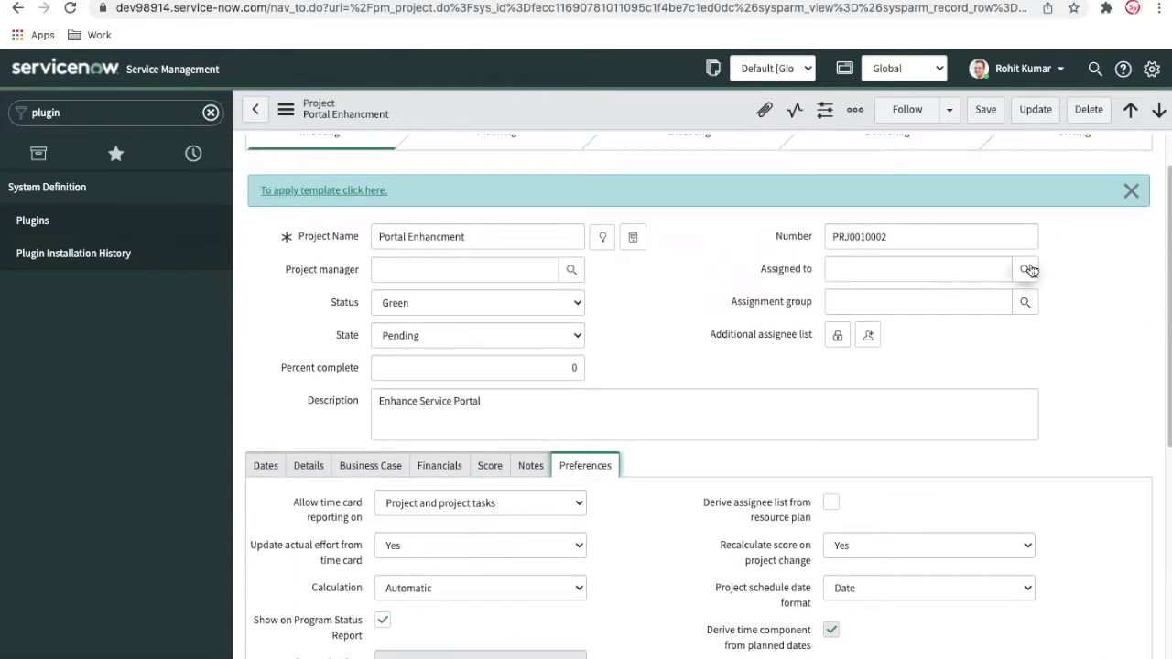
left_click(1026, 269)
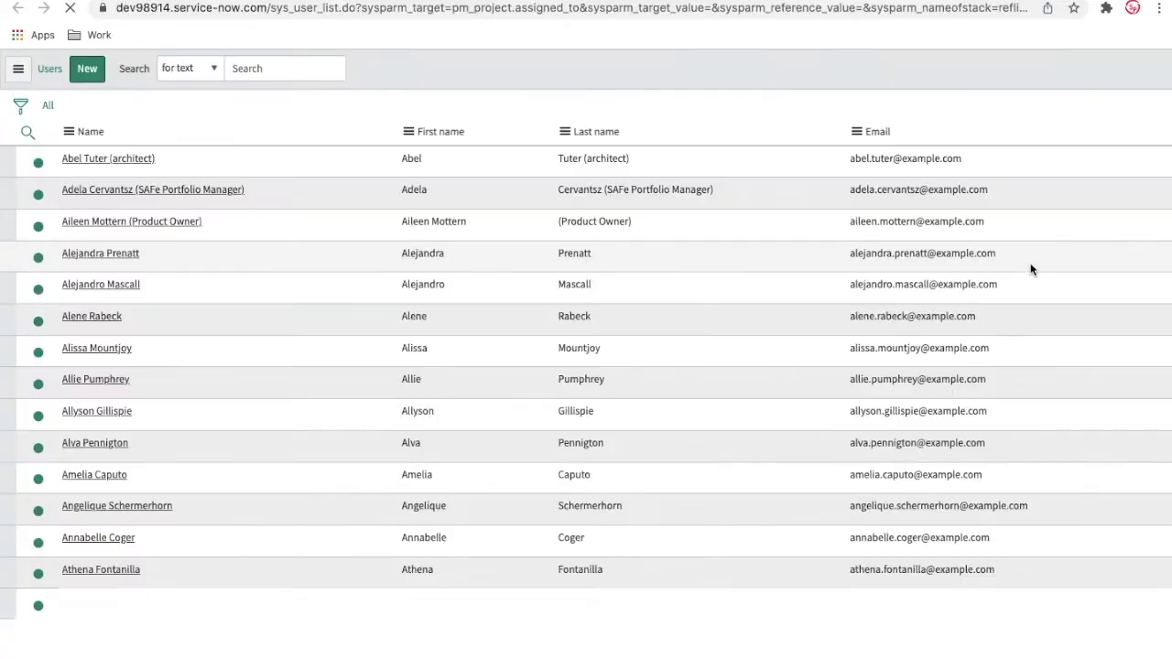
scroll(668, 478, "down", 3)
scroll(668, 478, "up", 3)
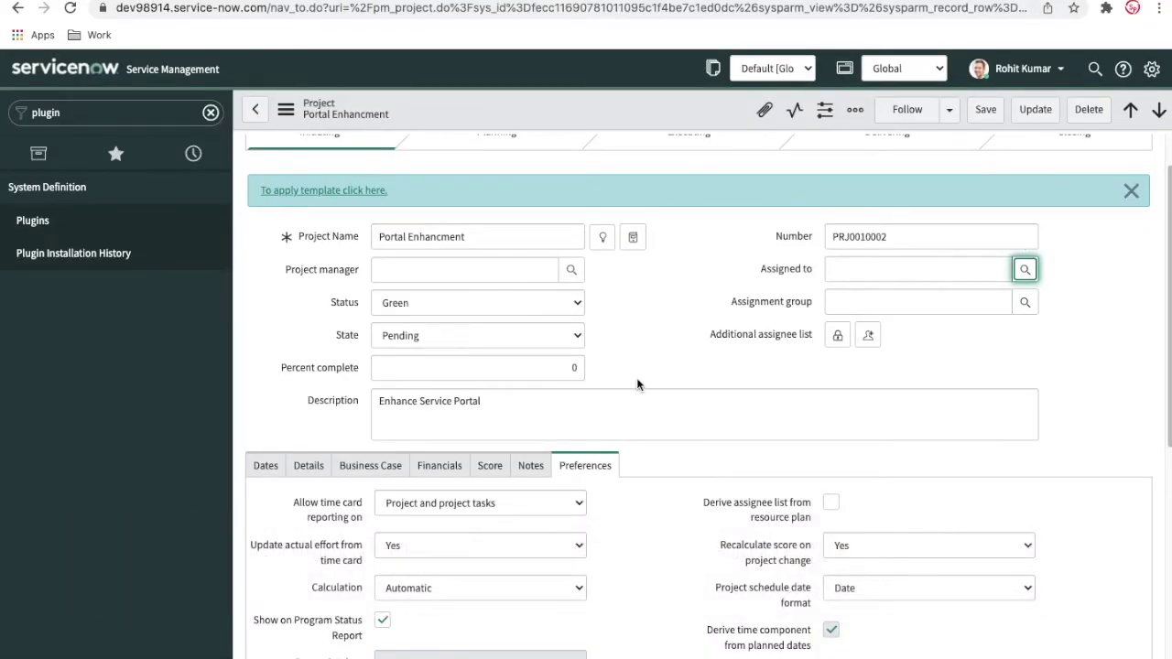
Enable Derive assignee list from resource plan in the project's Preferences and save the project
left_click(831, 505)
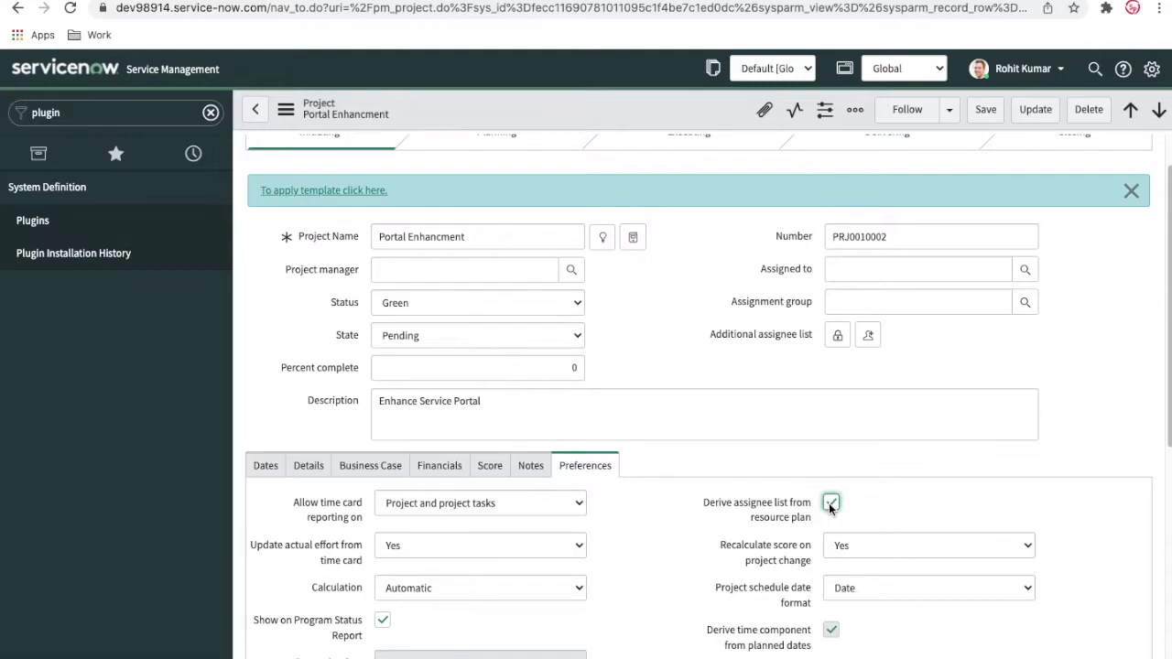
right_click(650, 105)
left_click(669, 115)
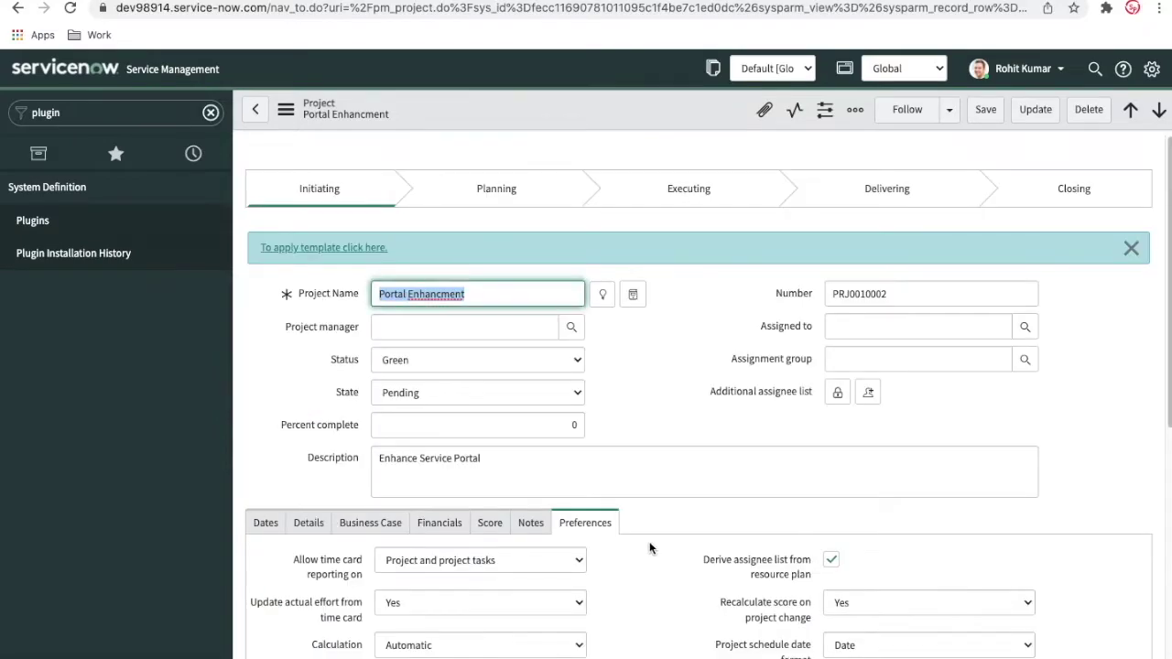
left_click(678, 505)
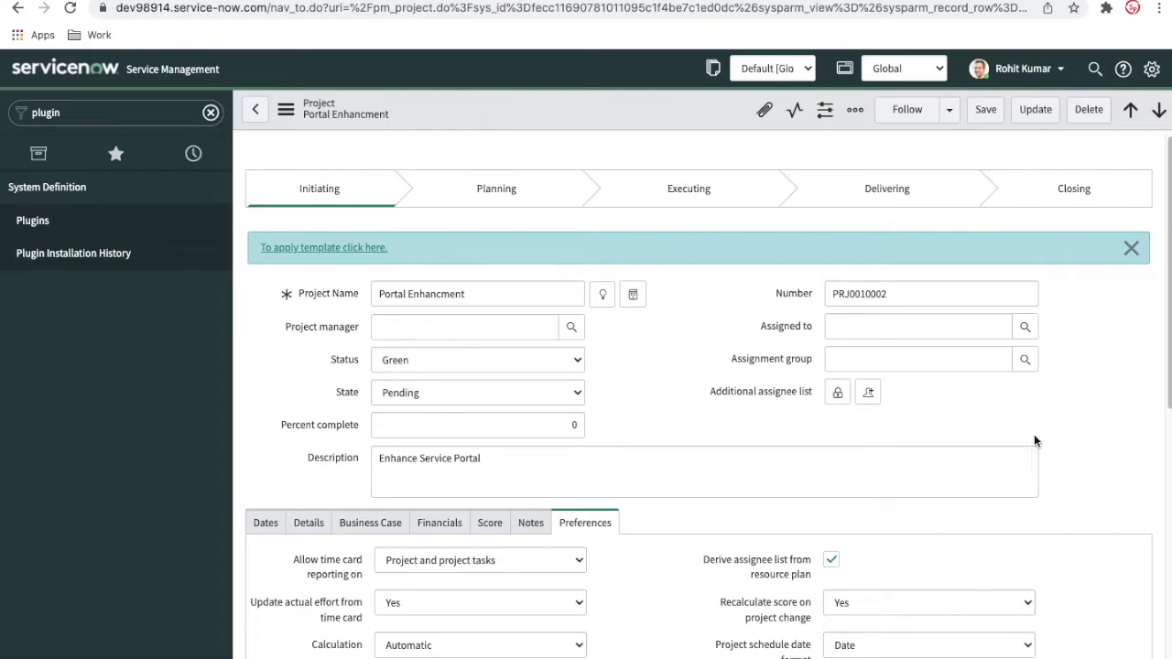
Check which users the Assigned to lookup offers, close it, and look over the Preferences and the Resource Plan related list
left_click(1025, 330)
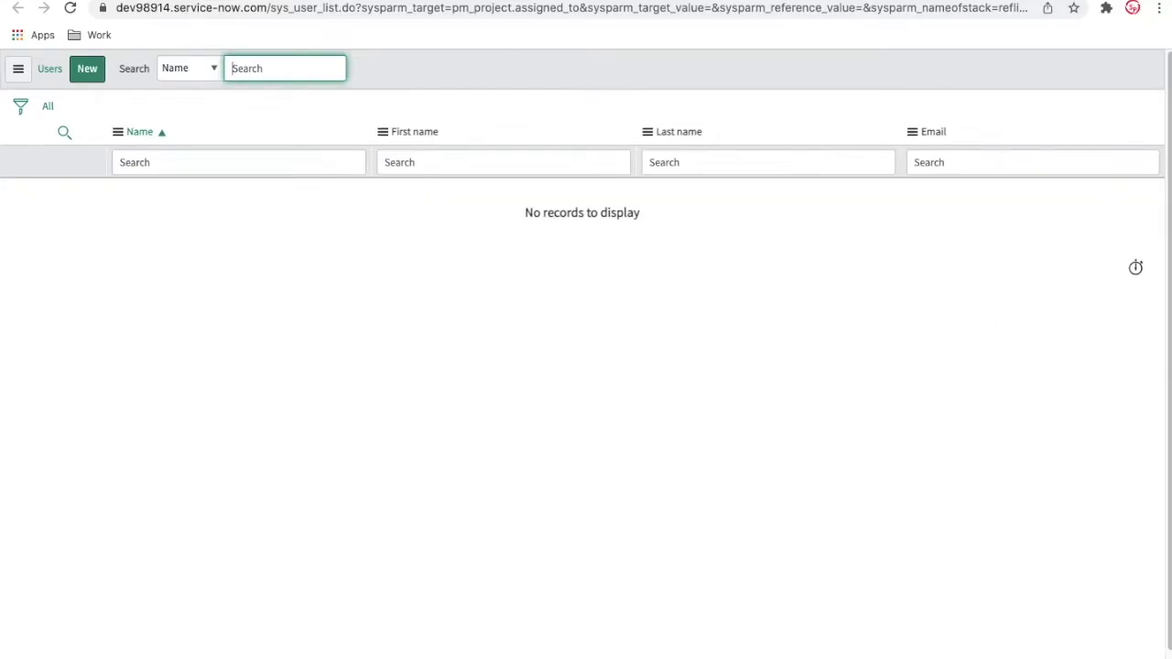
key("super+w")
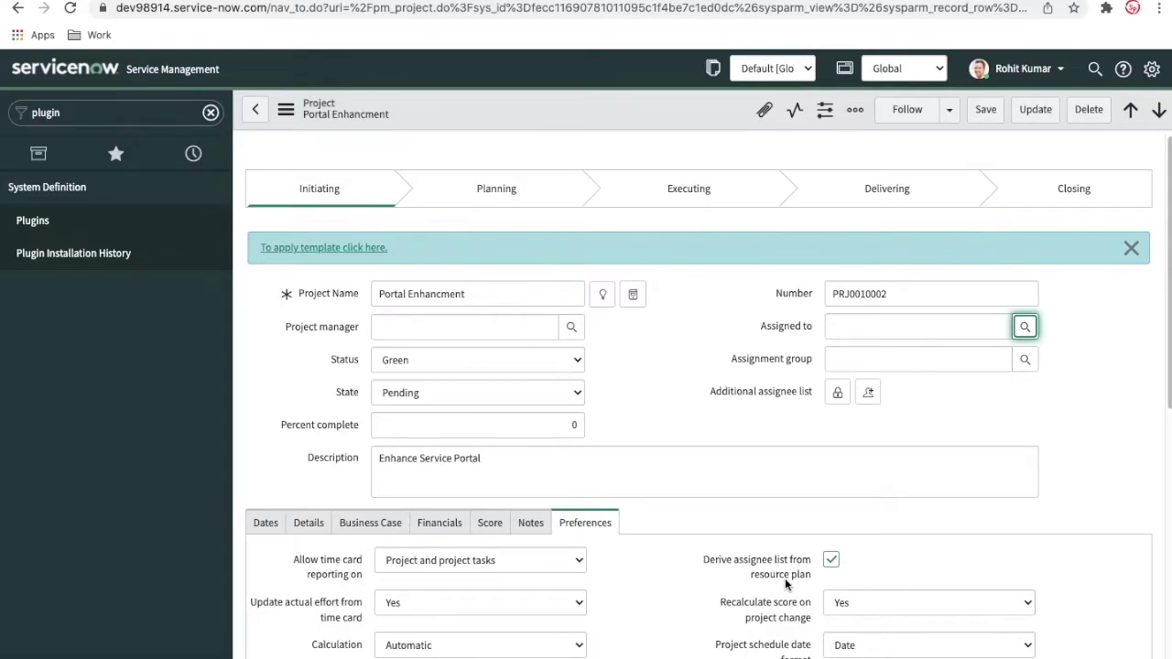
scroll(785, 578, "down", 1)
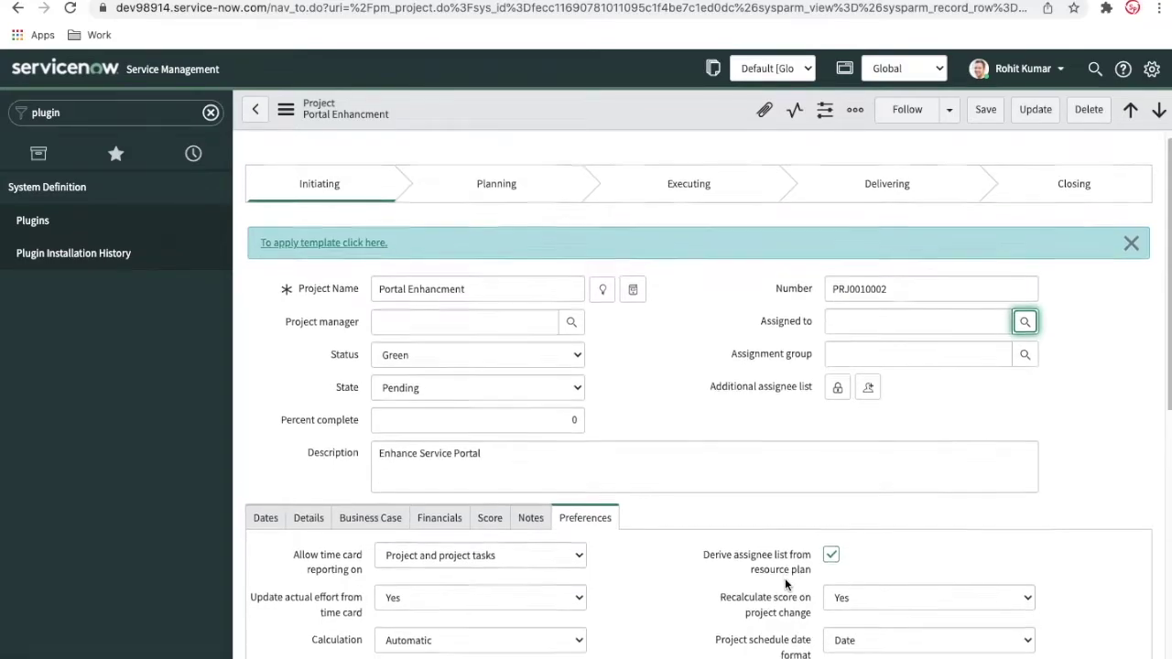
scroll(783, 577, "down", 2)
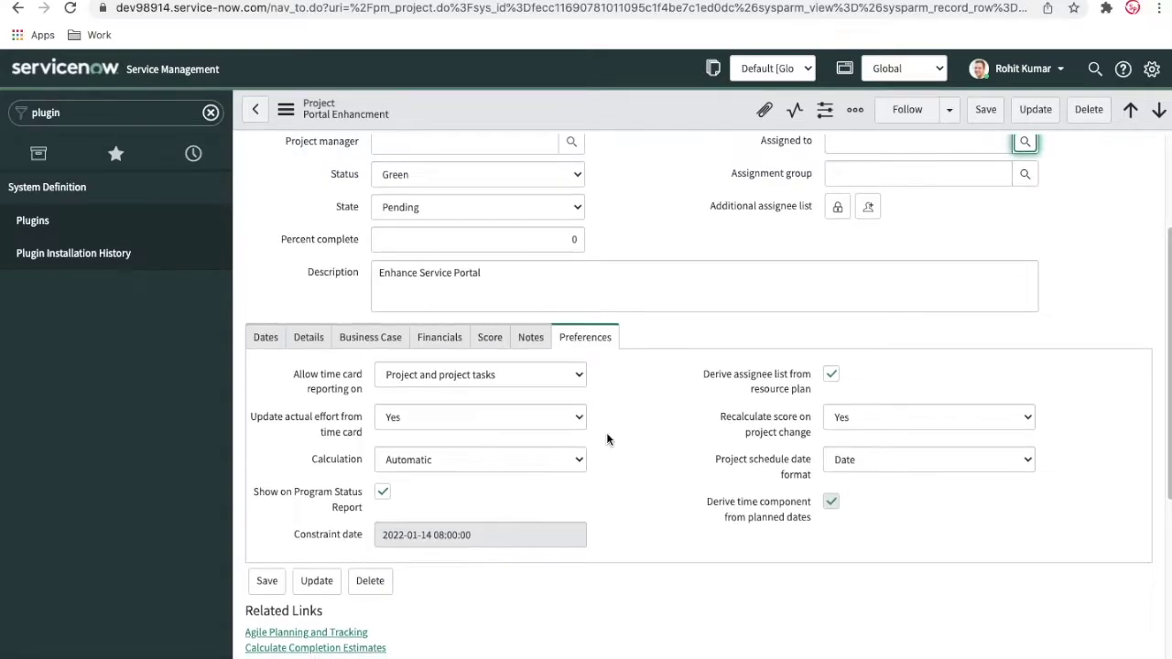
scroll(607, 440, "down", 1)
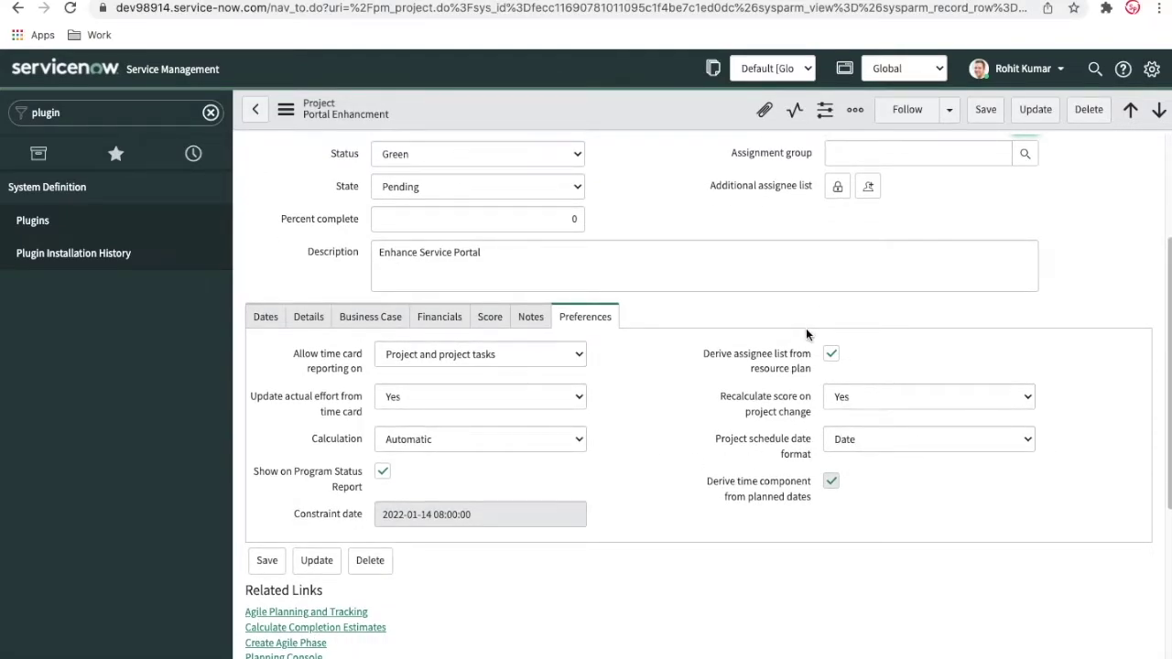
scroll(728, 417, "down", 3)
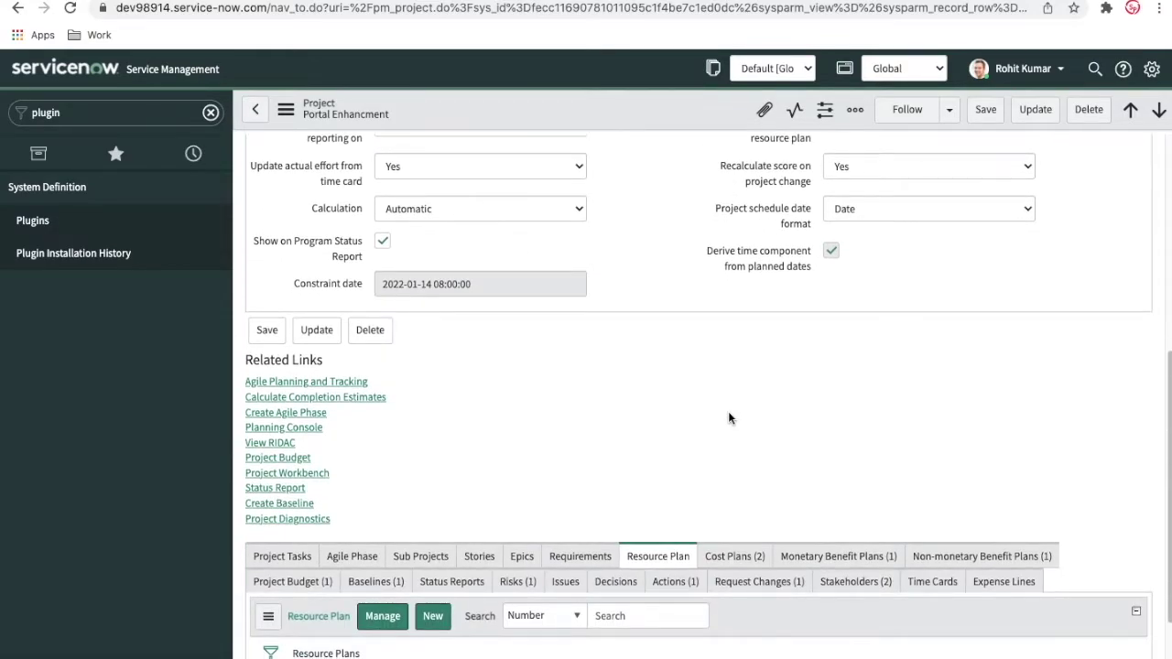
scroll(729, 417, "up", 3)
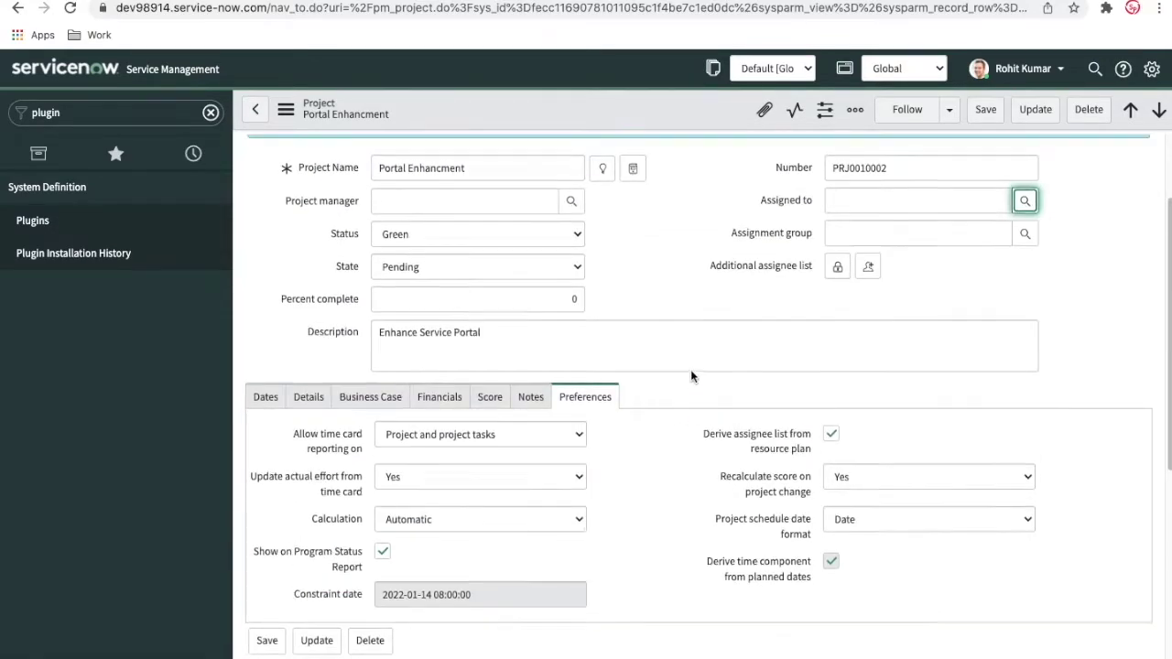
scroll(691, 369, "up", 2)
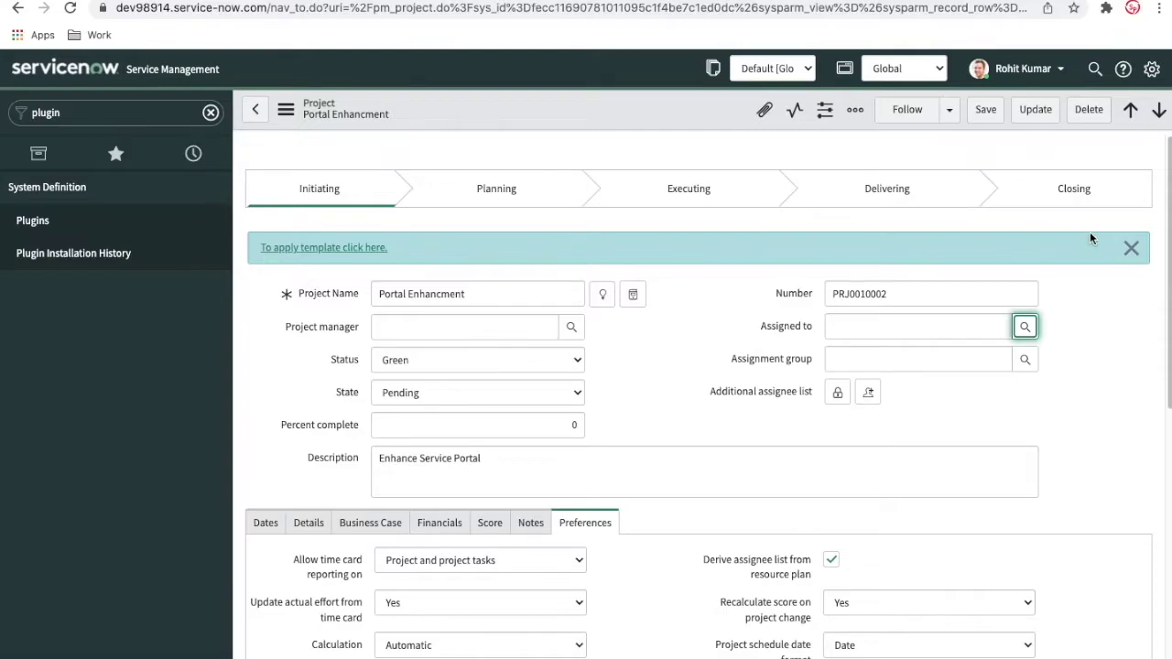
Dismiss the project template banner and open Project Diagnostics for the project
left_click(1131, 248)
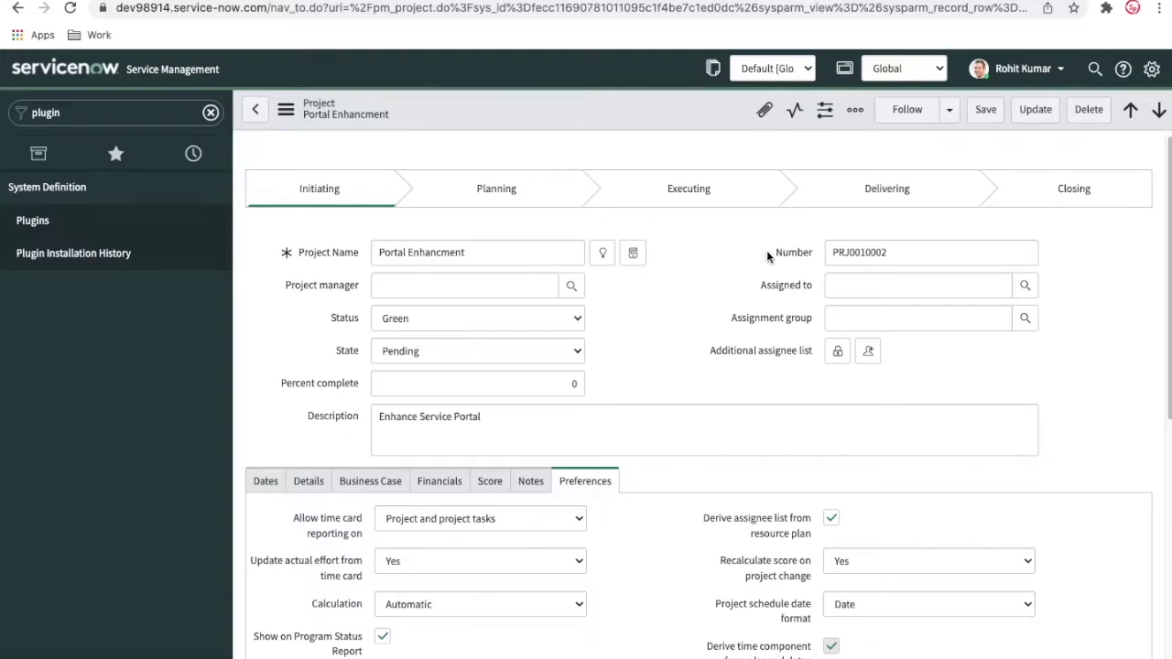
scroll(748, 285, "down", 10)
left_click(279, 411)
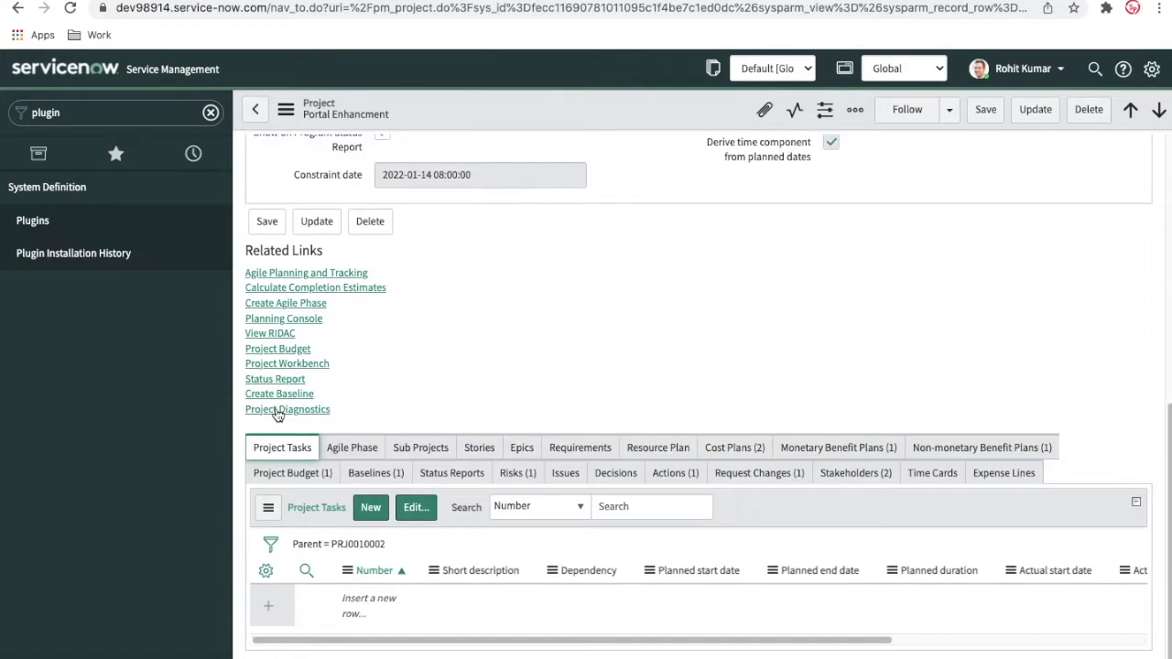
left_click(278, 411)
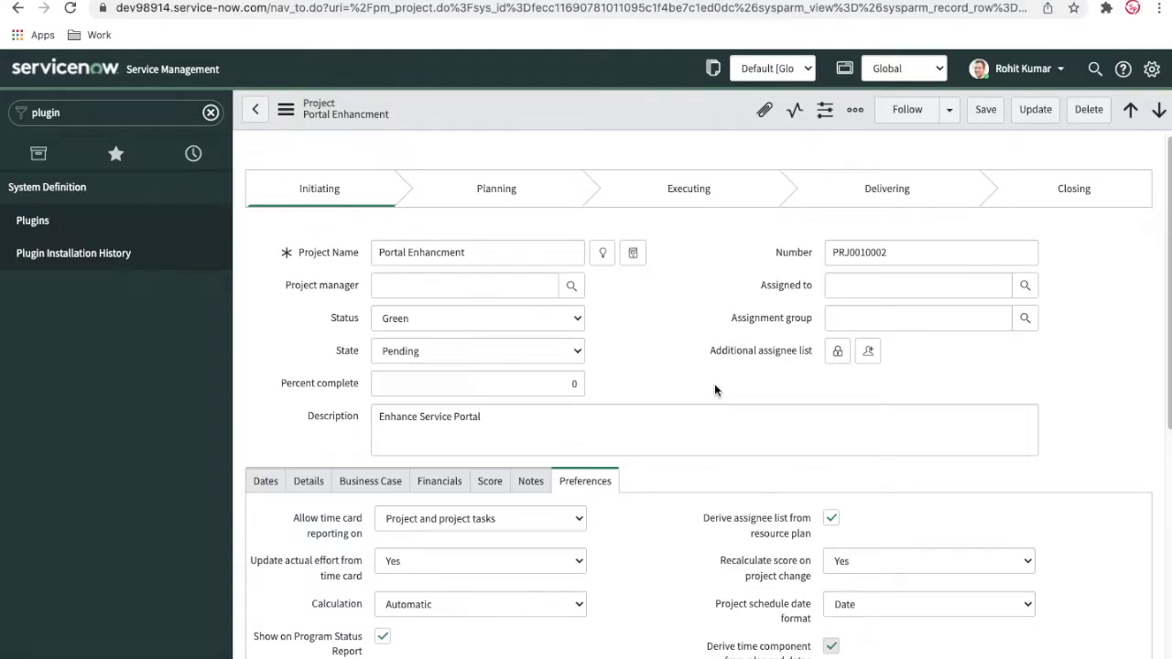
Open the Portal Enhancment project in the Project Workbench and view its Details page
scroll(715, 390, "down", 10)
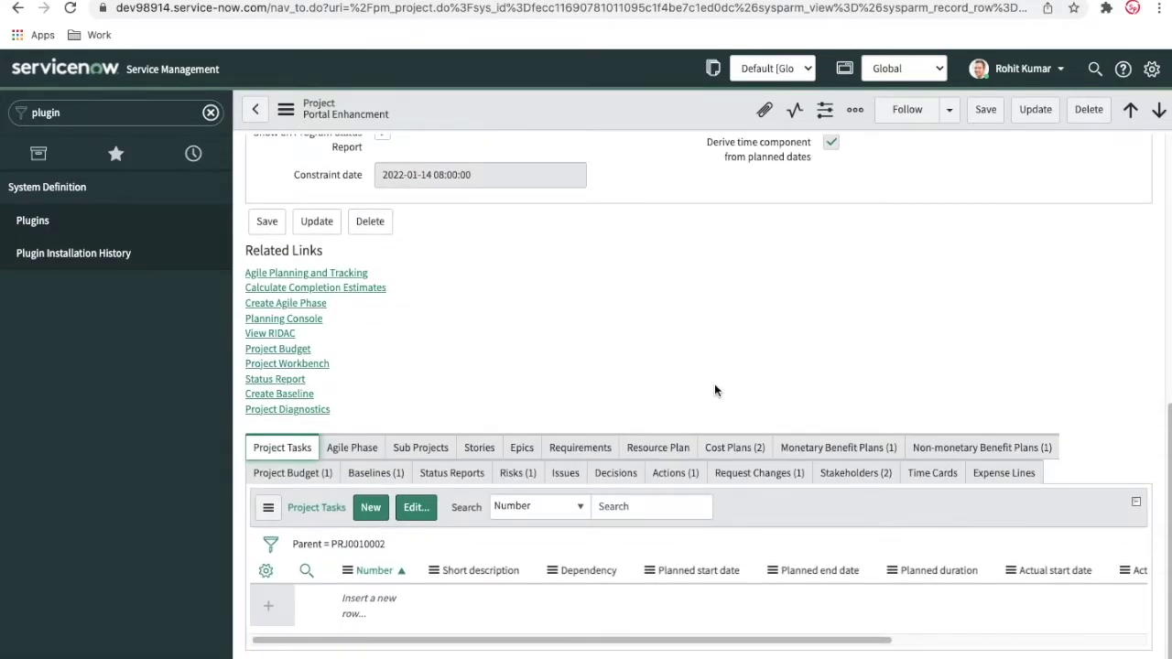
left_click(320, 366)
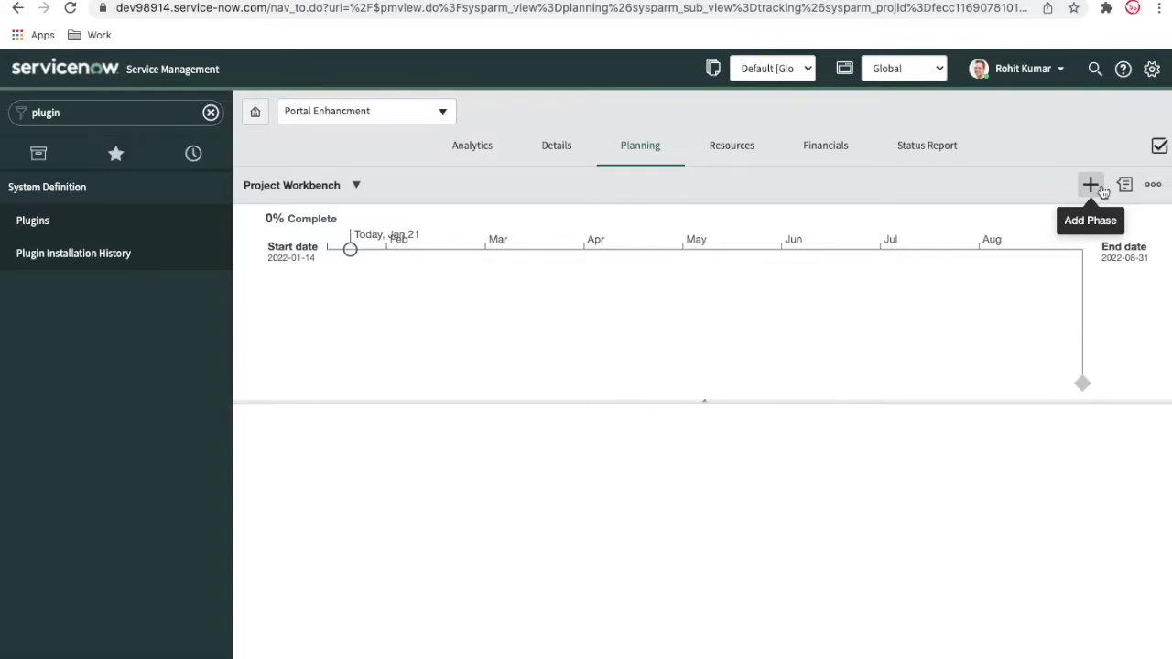
left_click(567, 147)
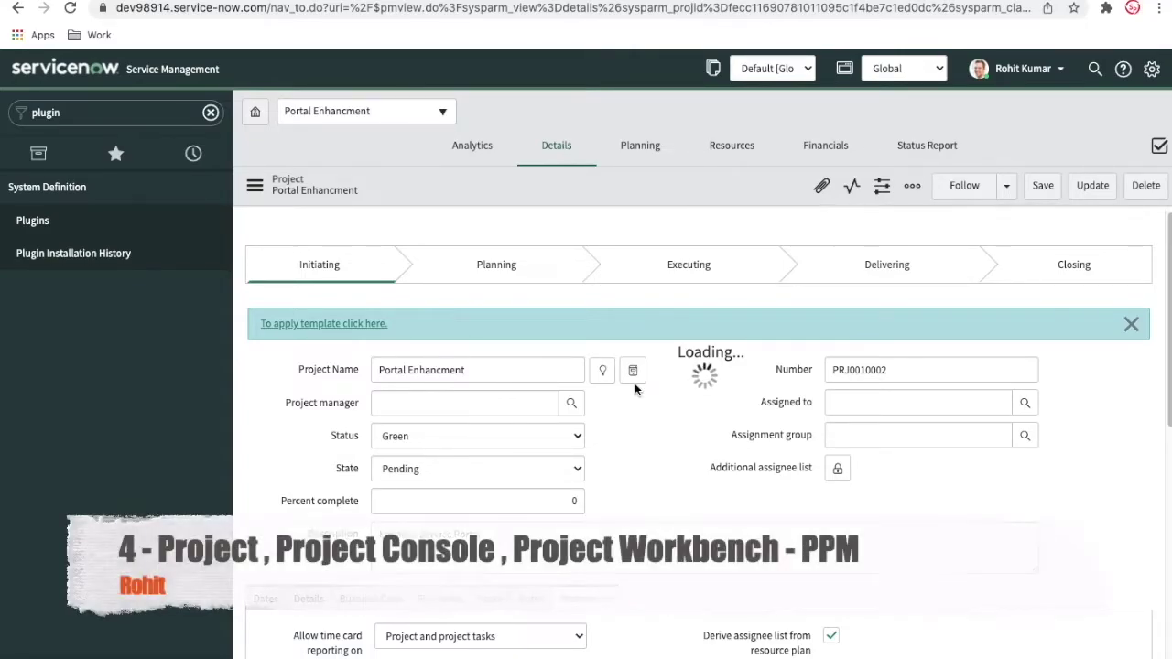
scroll(635, 382, "down", 10)
scroll(636, 390, "down", 1)
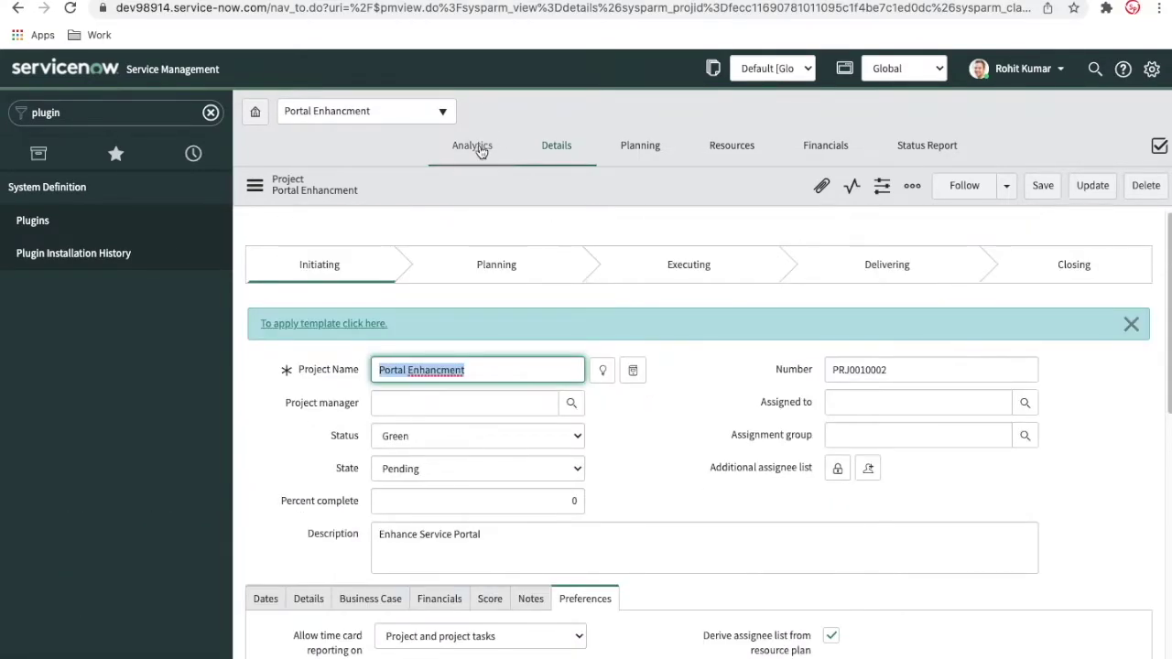
Show the project's Analytics page in the workbench and review its status indicators and charts
left_click(480, 152)
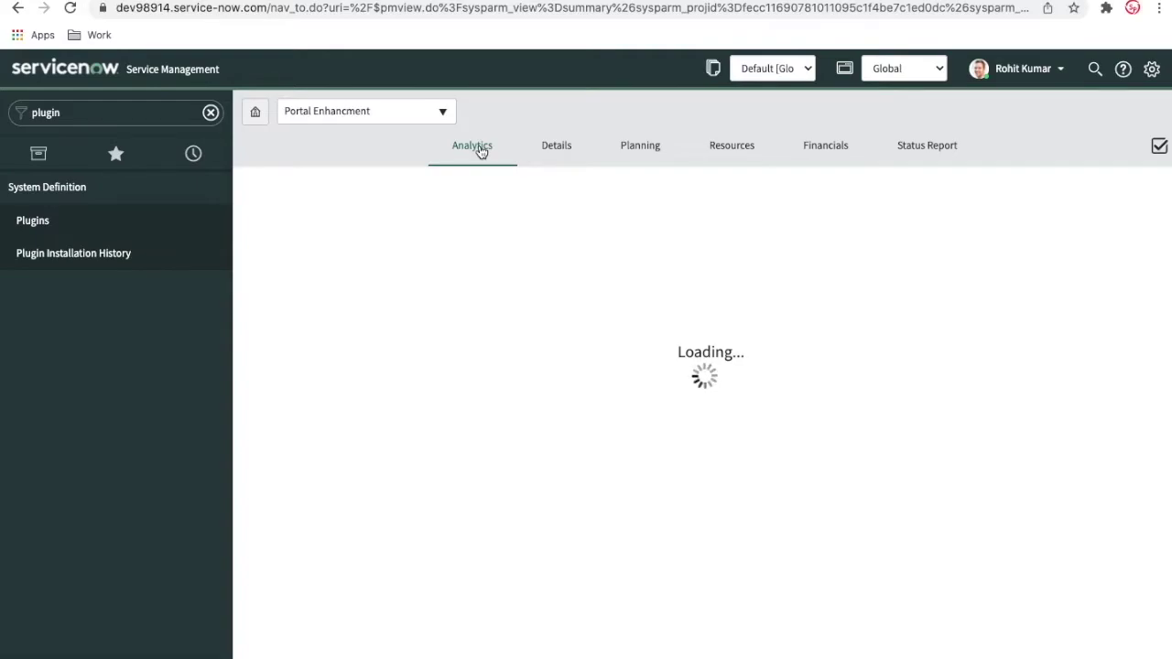
scroll(537, 458, "down", 3)
scroll(538, 458, "down", 3)
scroll(537, 458, "down", 10)
scroll(538, 458, "up", 15)
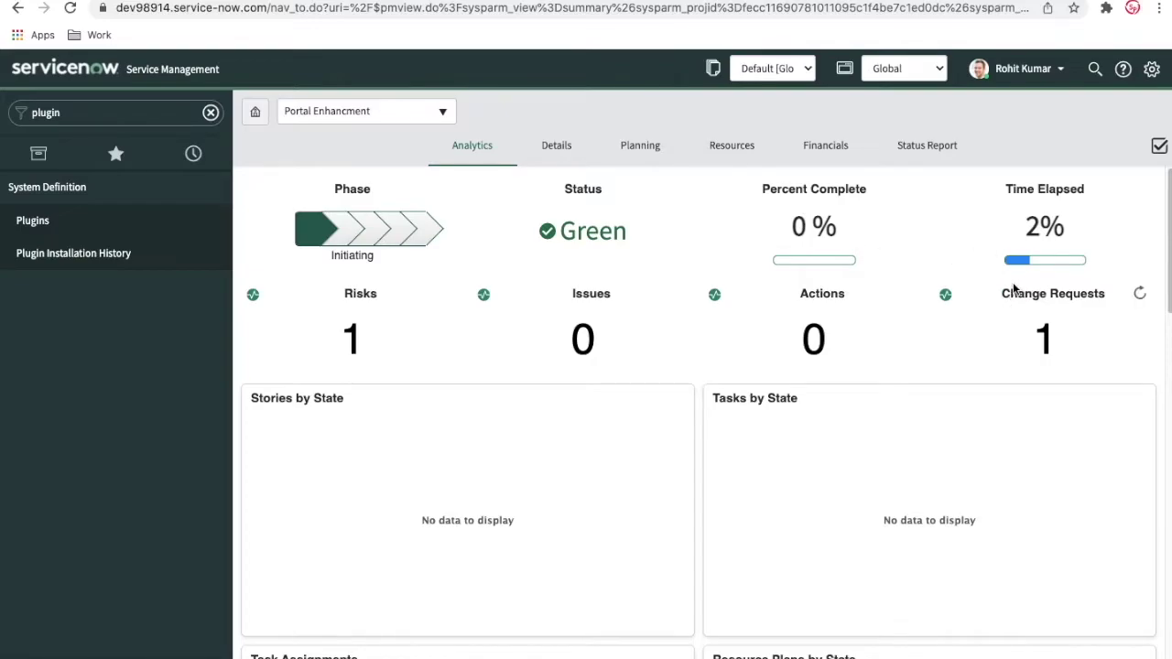
Examine the Analytics charts for cost trend, monetary benefit trend, and non-monetary planned versus actual benefits
scroll(788, 418, "down", 8)
scroll(788, 417, "up", 3)
scroll(540, 442, "down", 2)
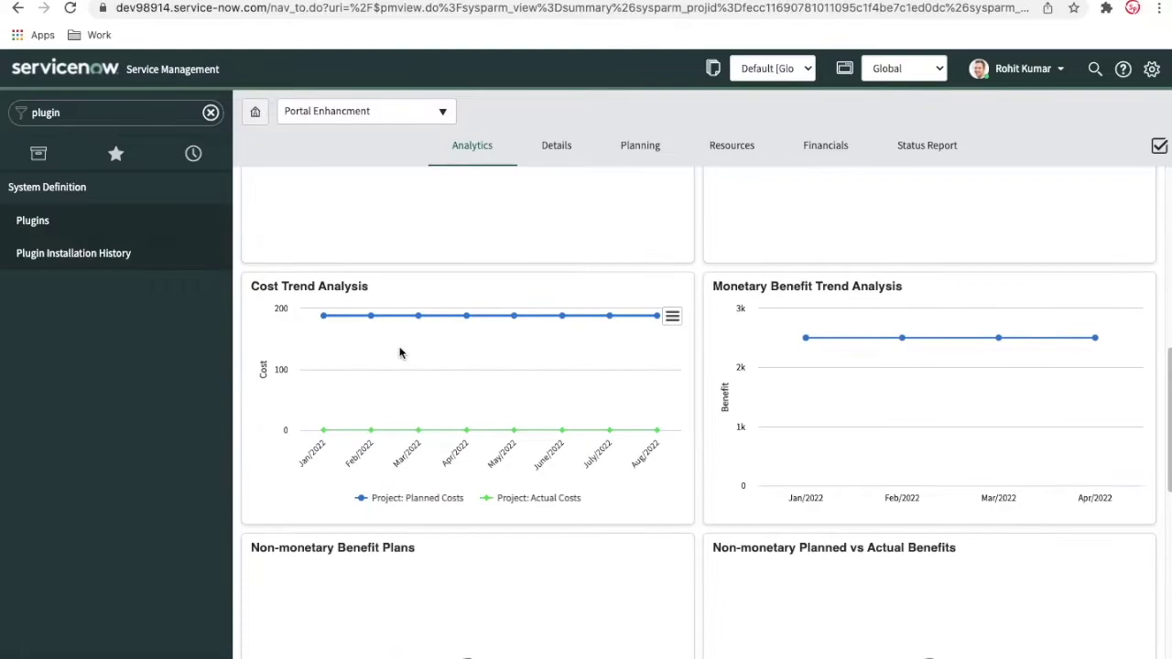
scroll(534, 403, "down", 3)
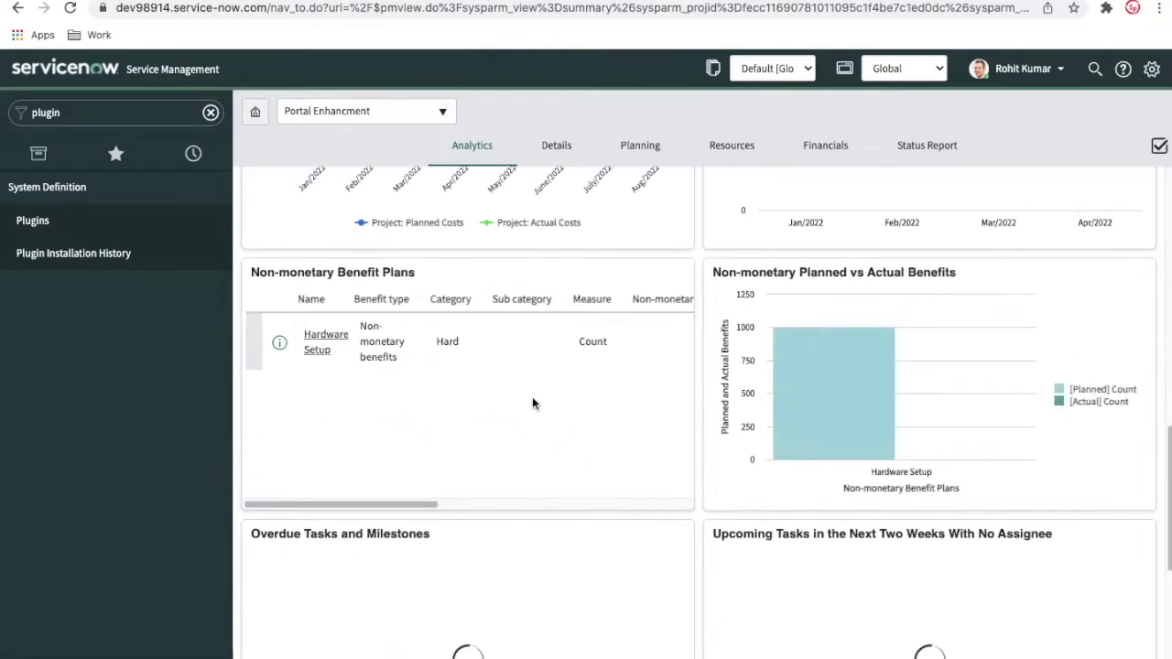
mouse_move(787, 362)
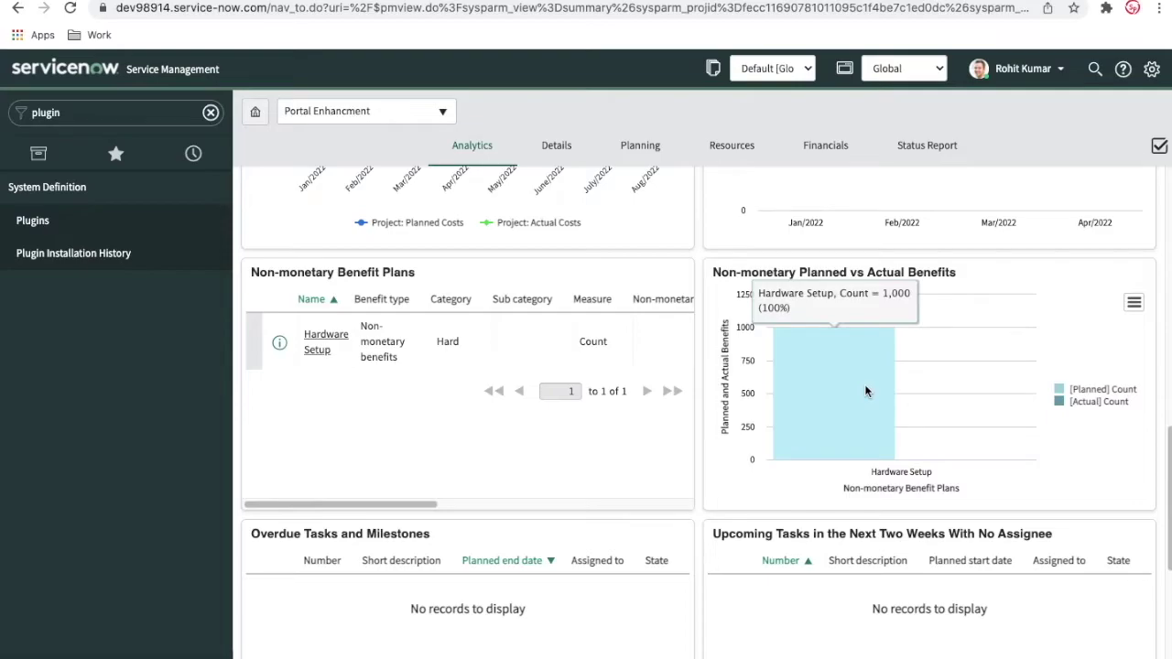
scroll(570, 400, "up", 3)
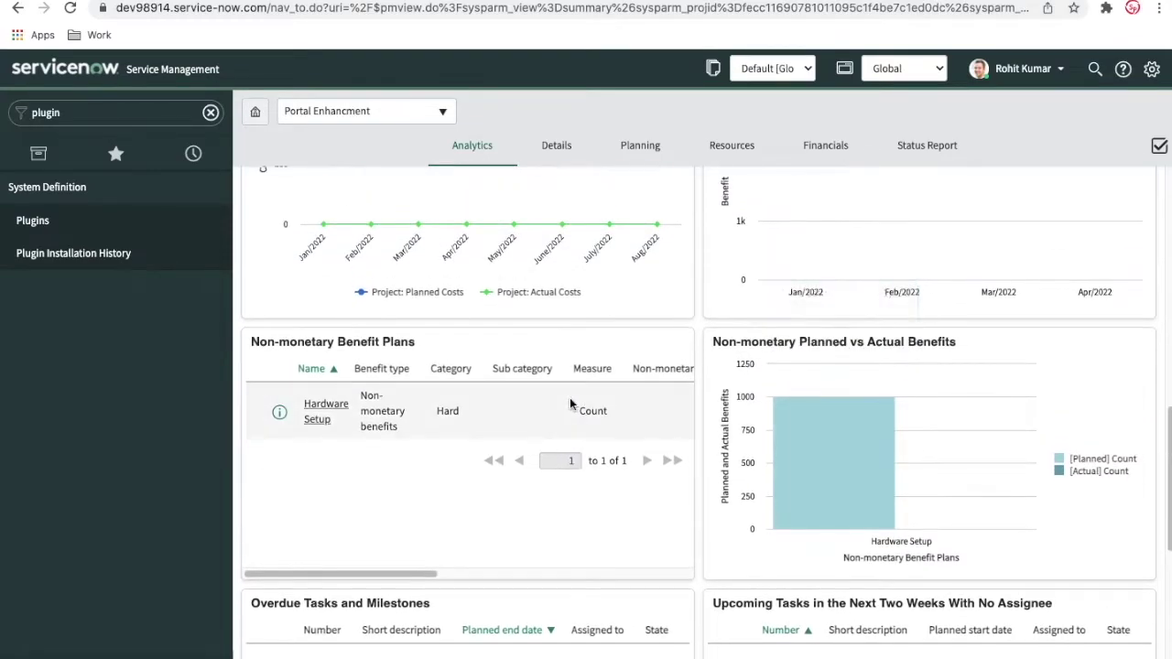
scroll(594, 390, "up", 6)
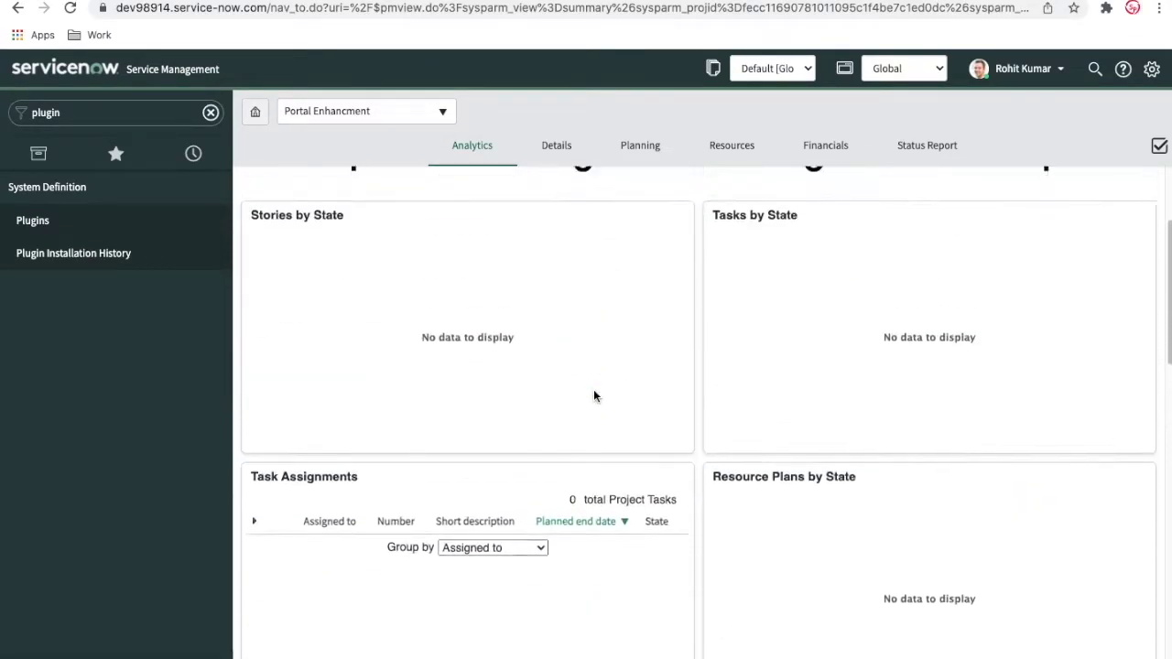
View the project's Resources page, dismissing its notice, and review all the summary cards on the Financials page
left_click(732, 147)
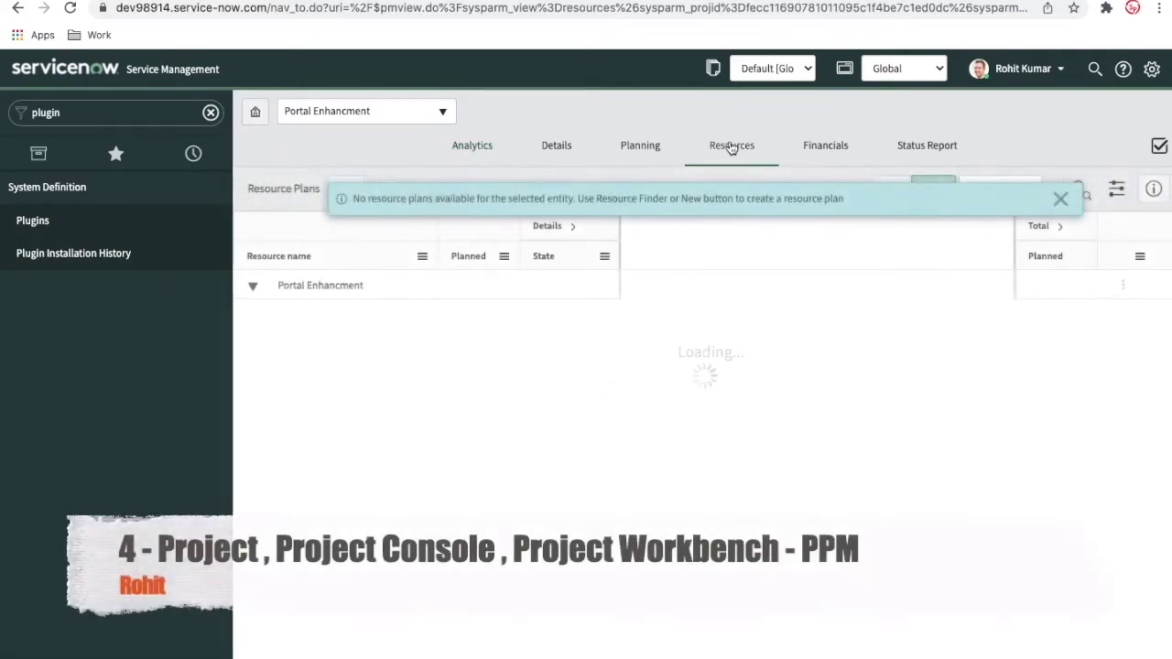
left_click(1059, 197)
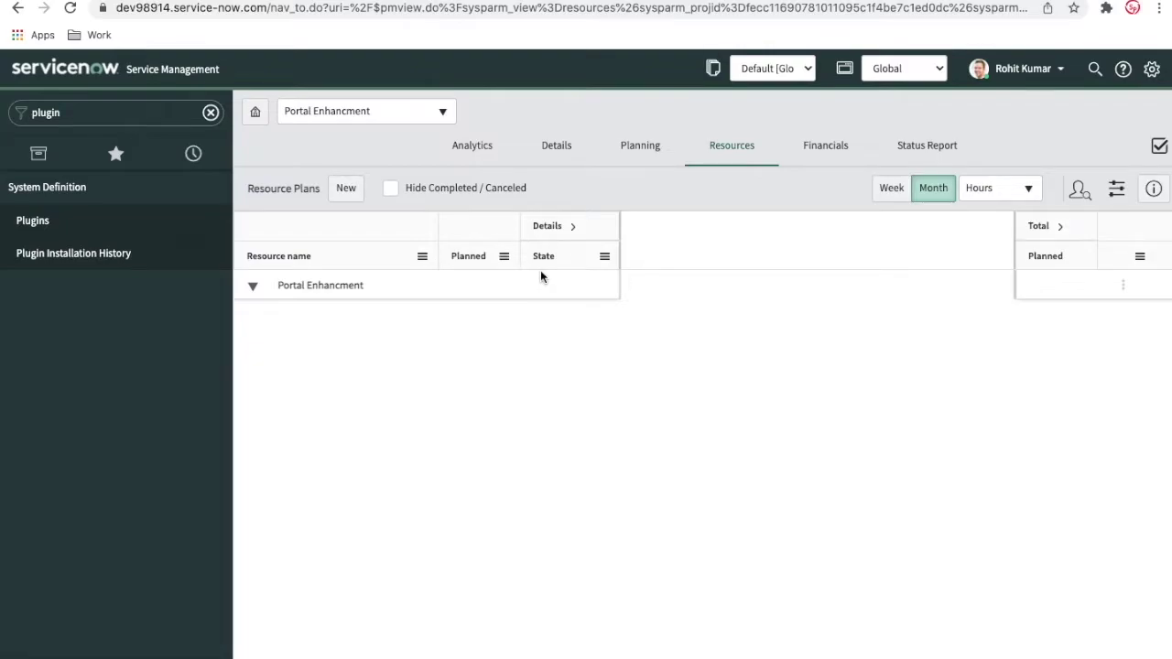
left_click(820, 147)
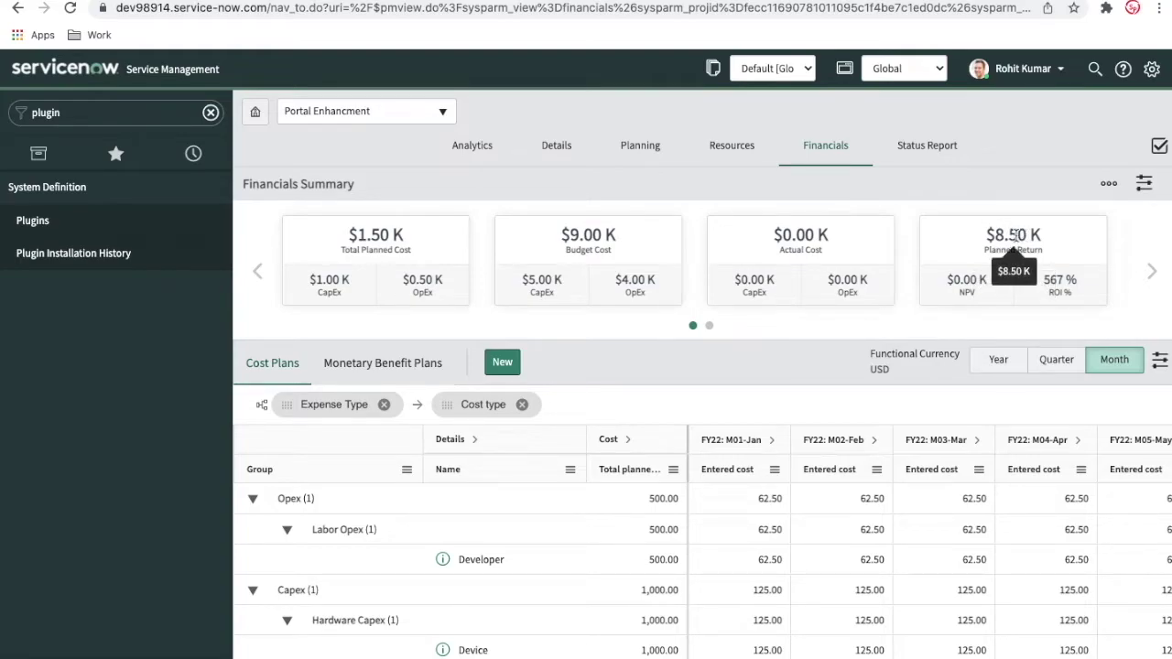
left_click(708, 327)
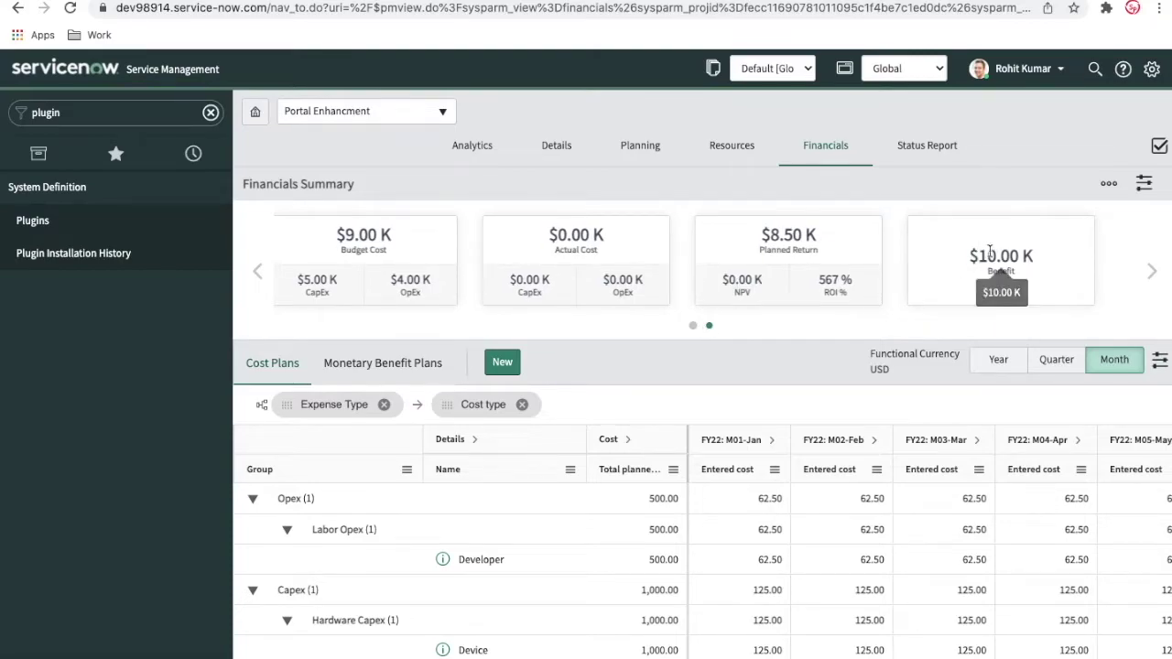
left_click(693, 328)
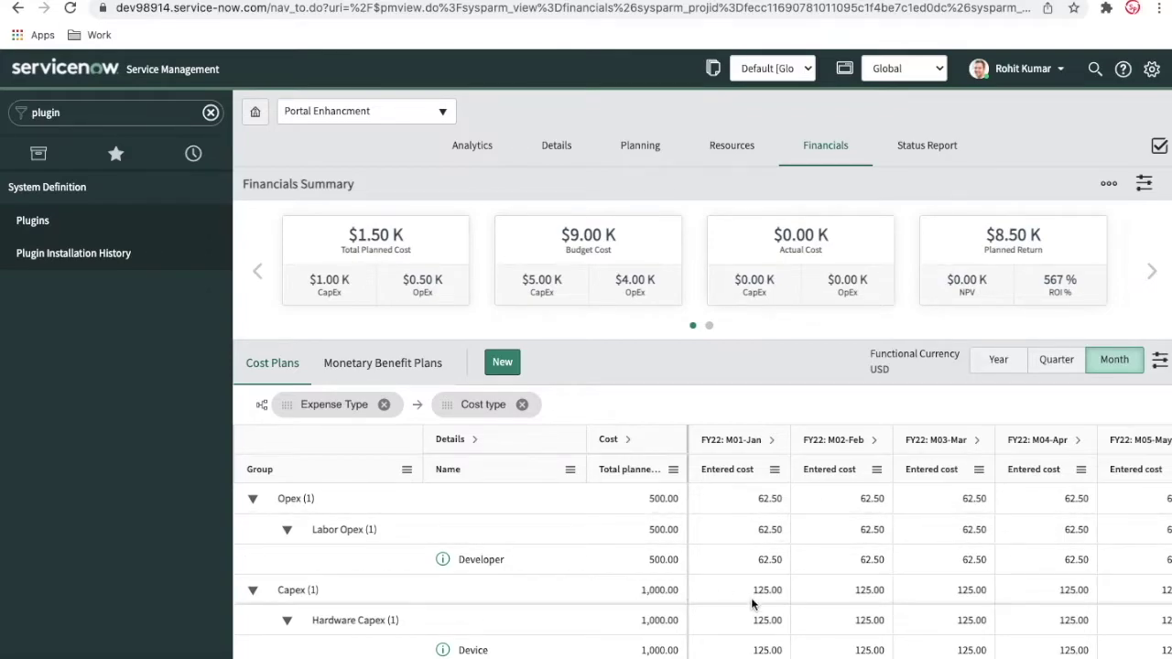
Show the Status Report page and add the item "Check manager is identified" to the project checklist
left_click(937, 149)
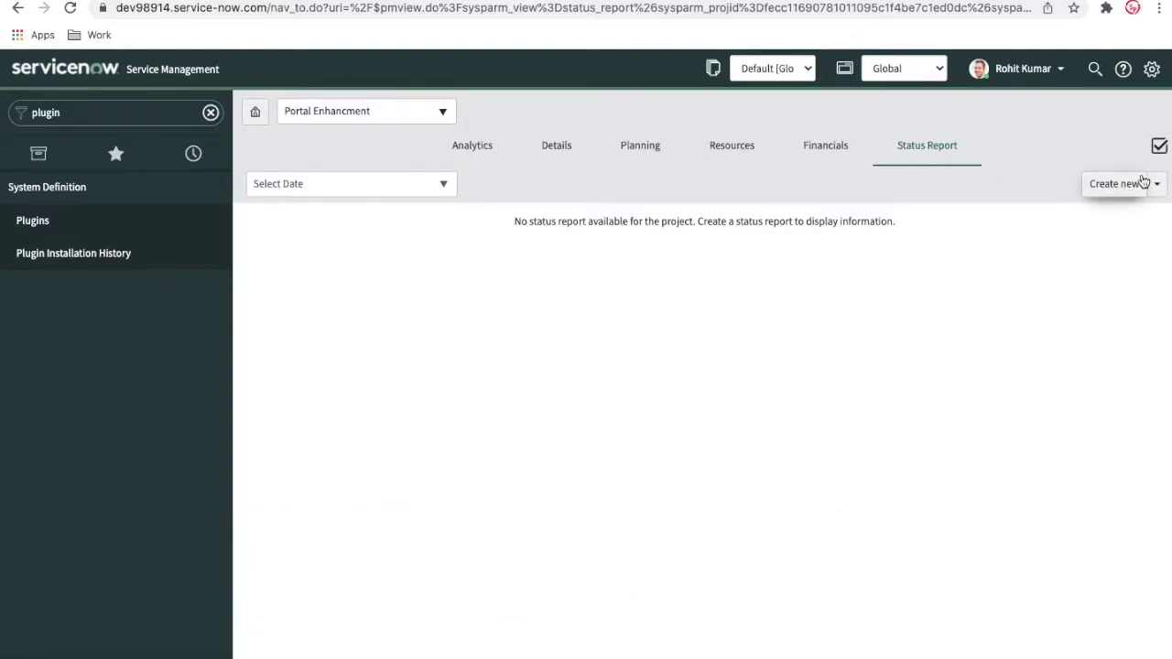
left_click(1160, 149)
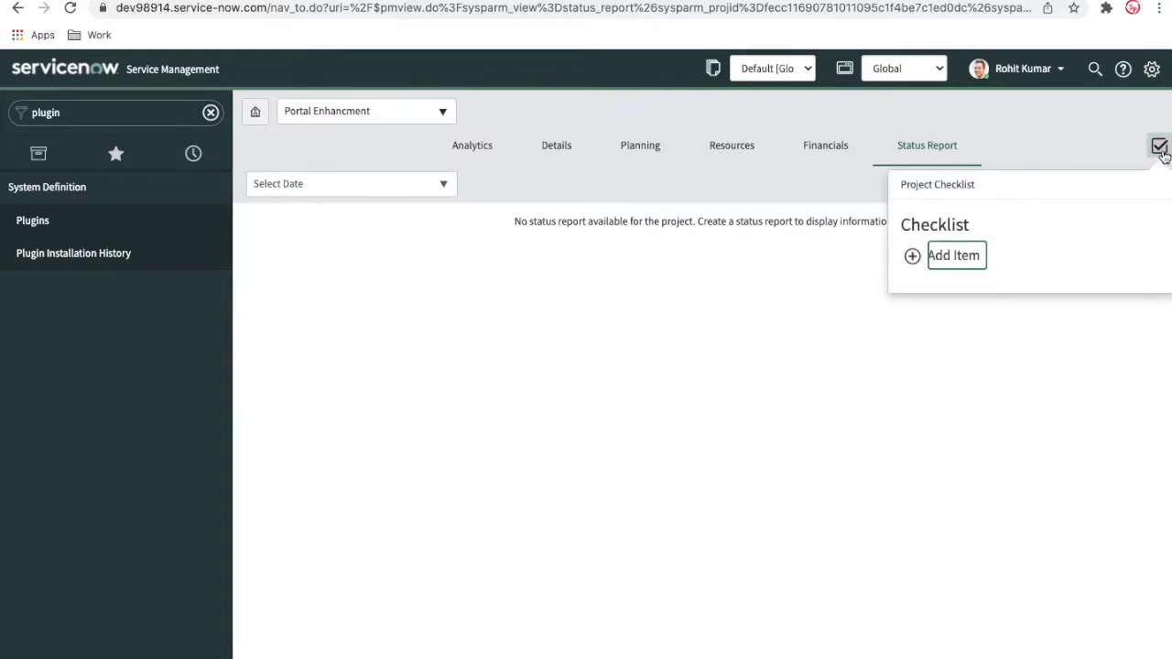
left_click(913, 259)
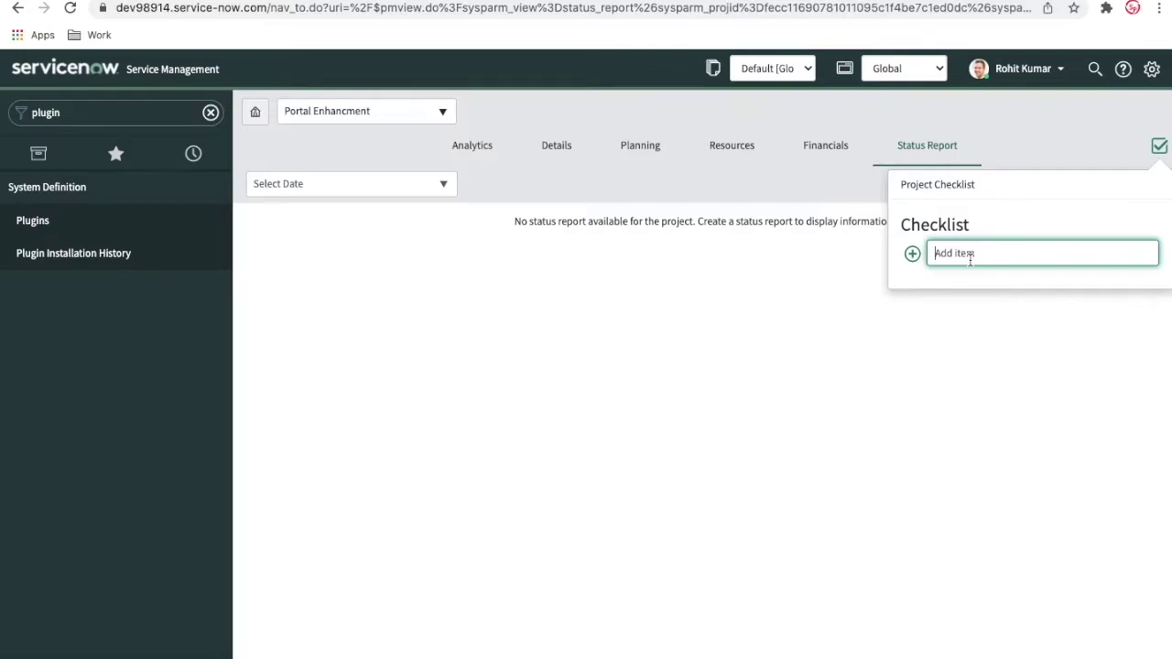
type("Check manager i")
key("BackSpace")
key("BackSpace")
type("is identified")
key("Return")
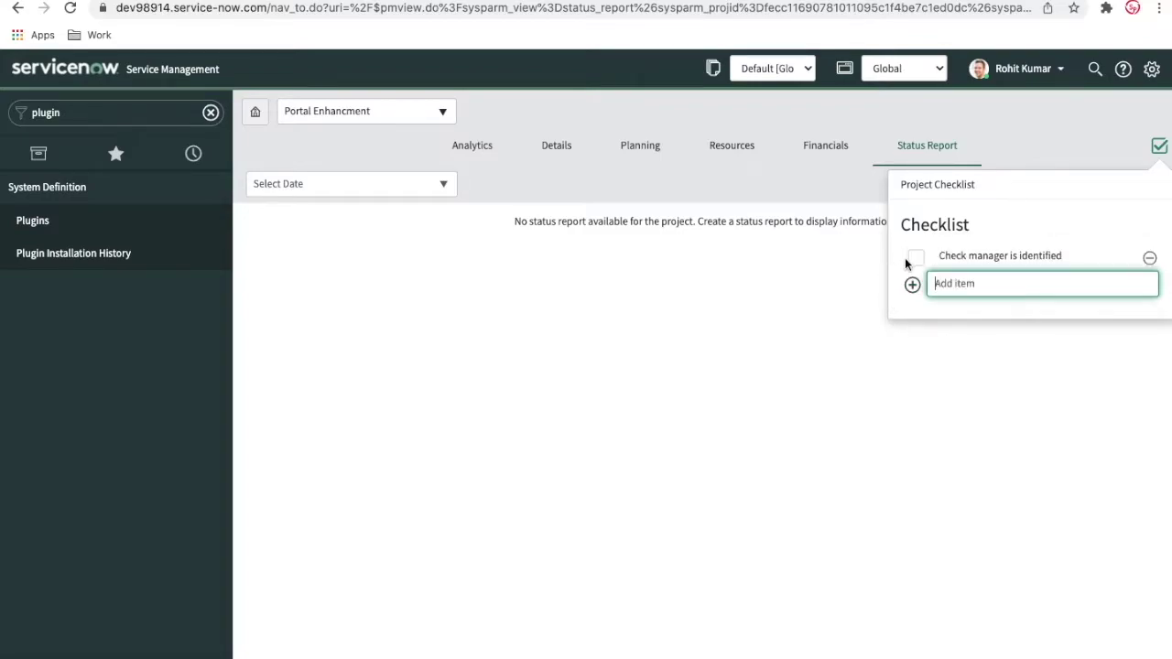
Add "Resources are indentified" as a second item in the project checklist, recheck the list, and close it
type("Resources are indentified")
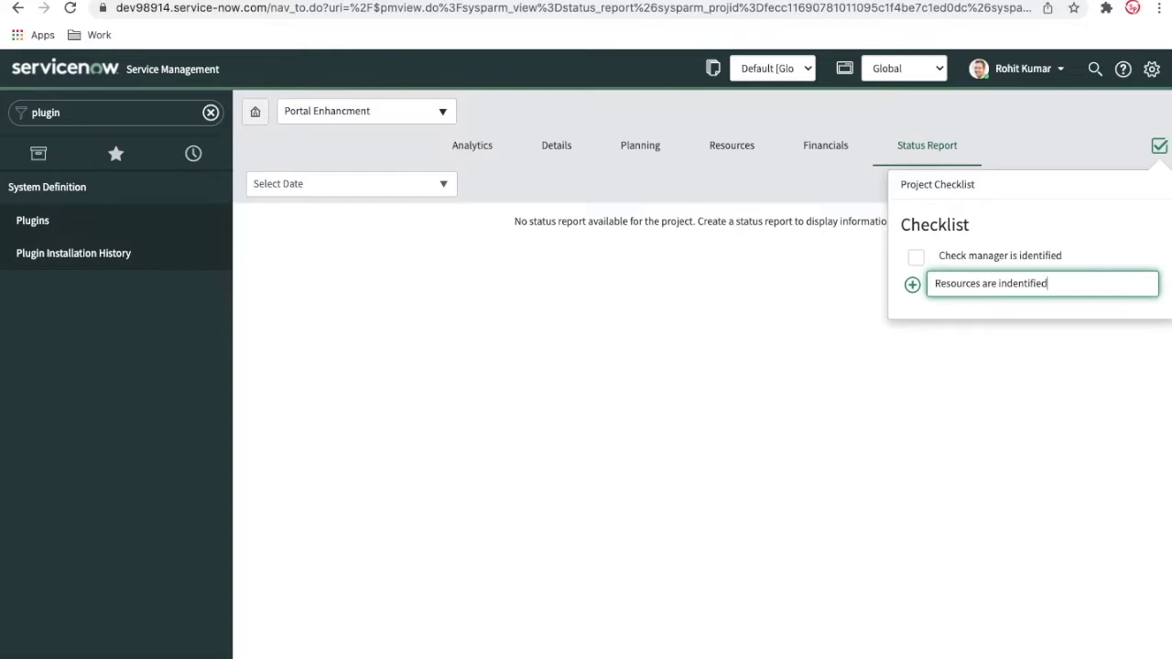
key("Return")
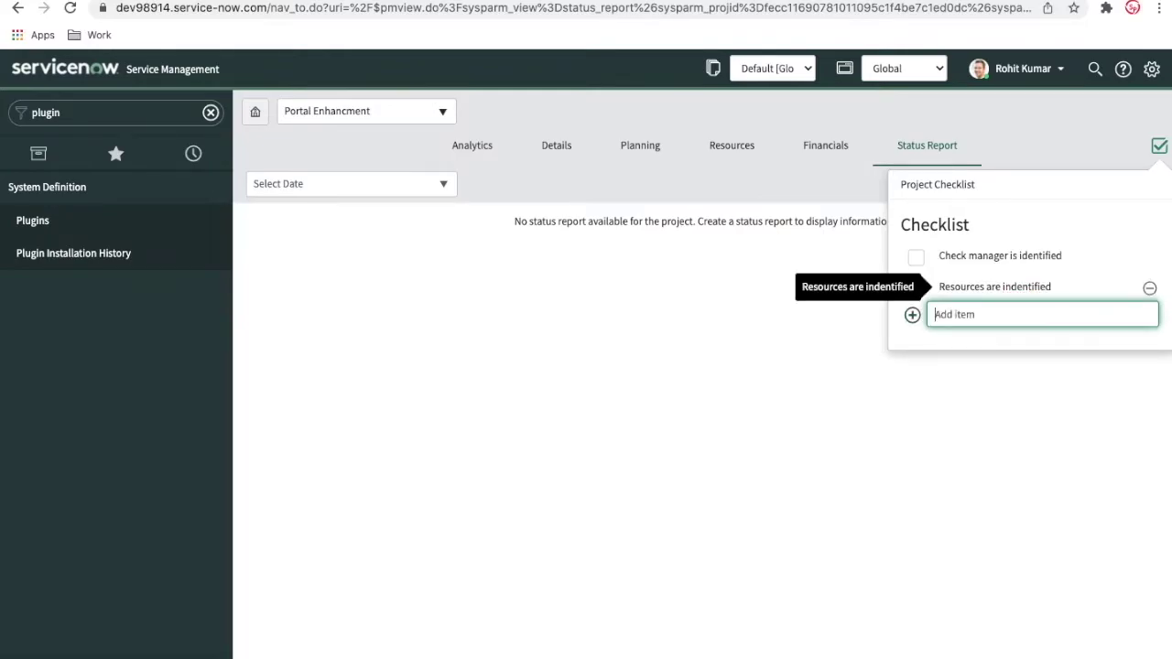
left_click(735, 191)
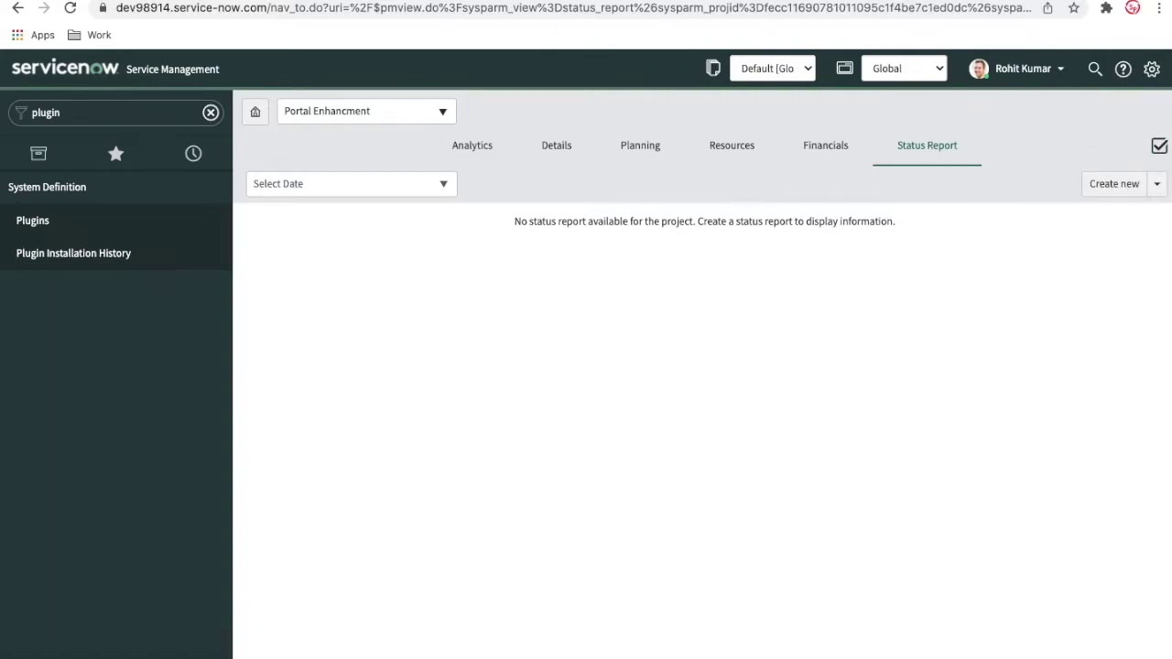
left_click(1160, 146)
left_click(713, 194)
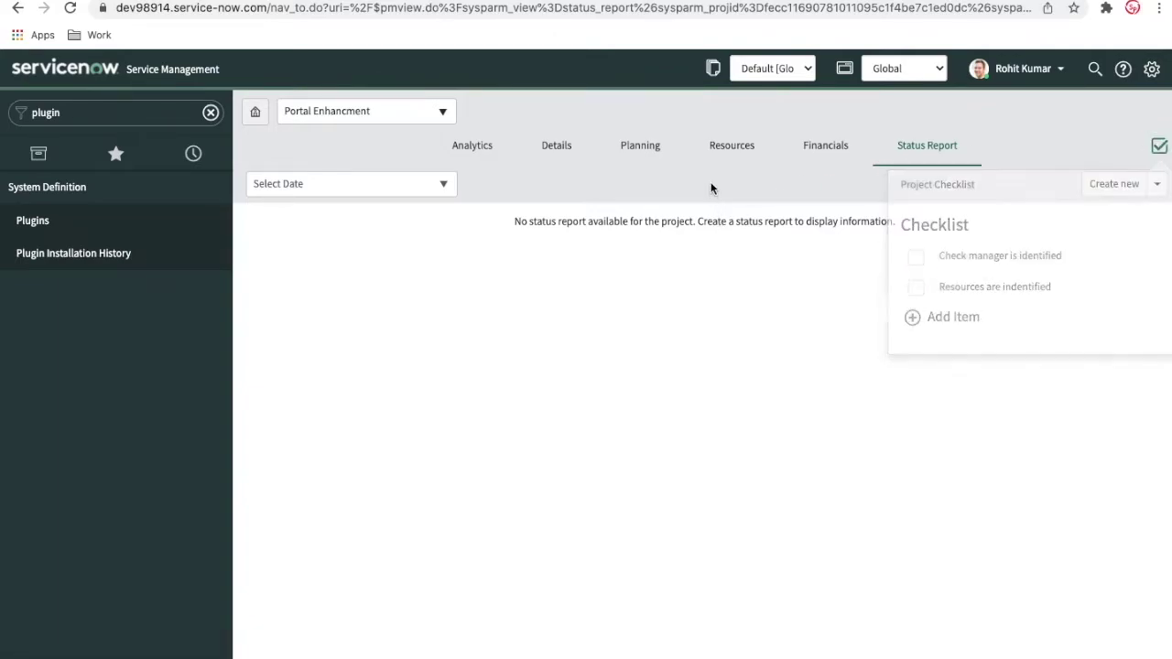
Show the project's Planning page and switch it from Project Workbench to Planning Console
left_click(646, 148)
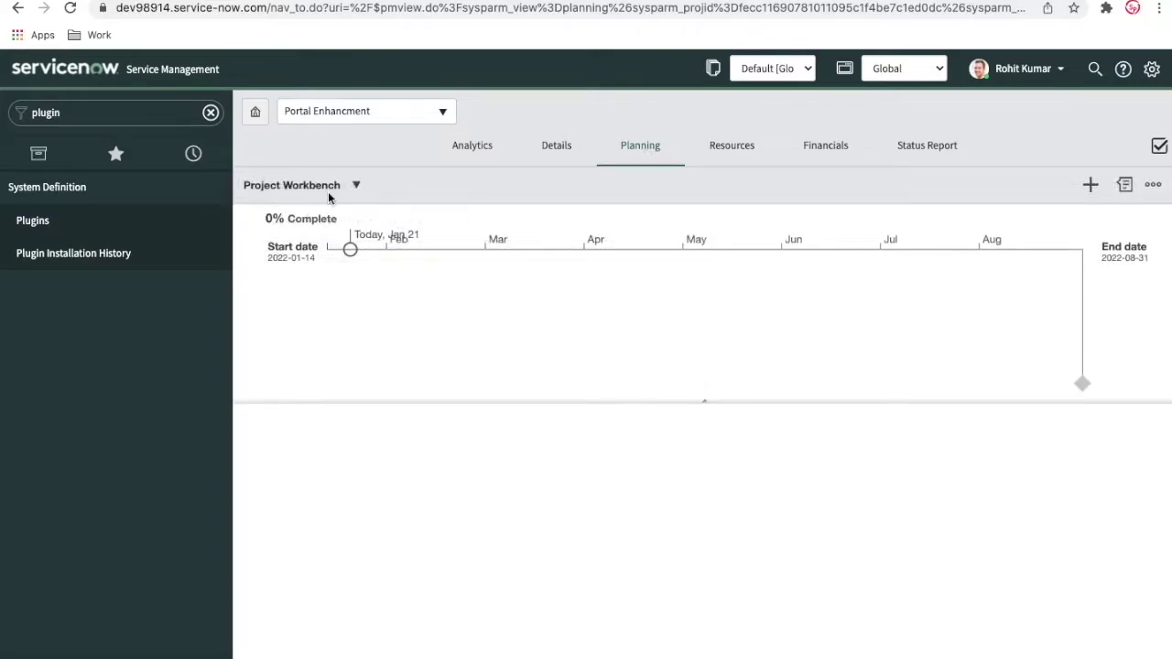
left_click(357, 186)
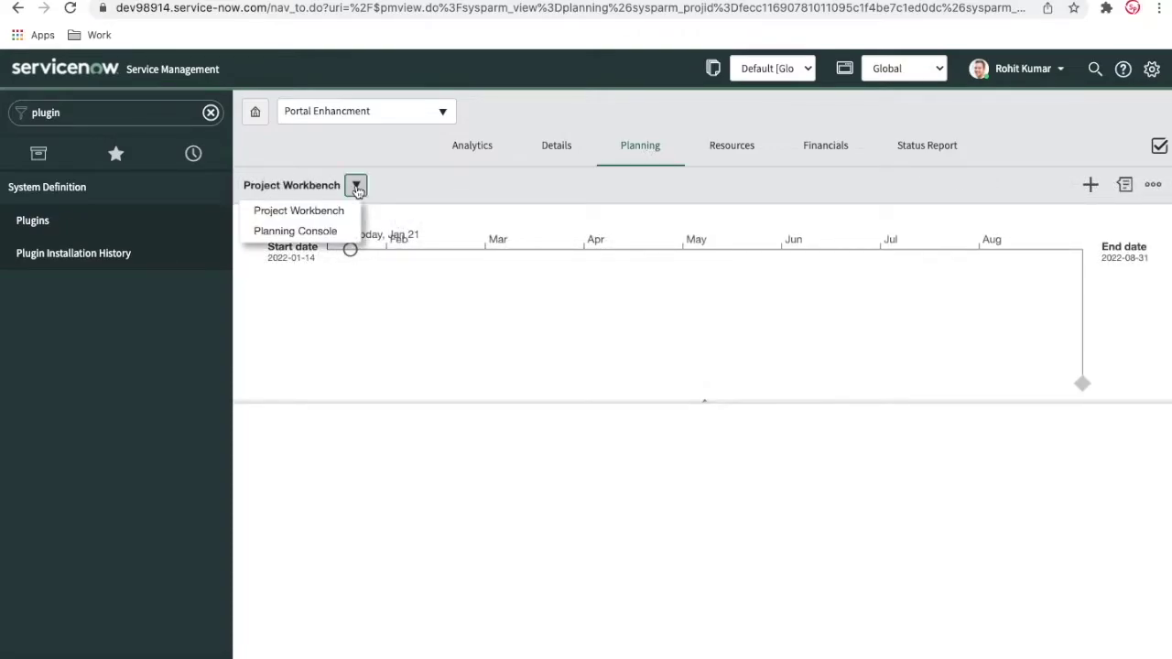
left_click(310, 234)
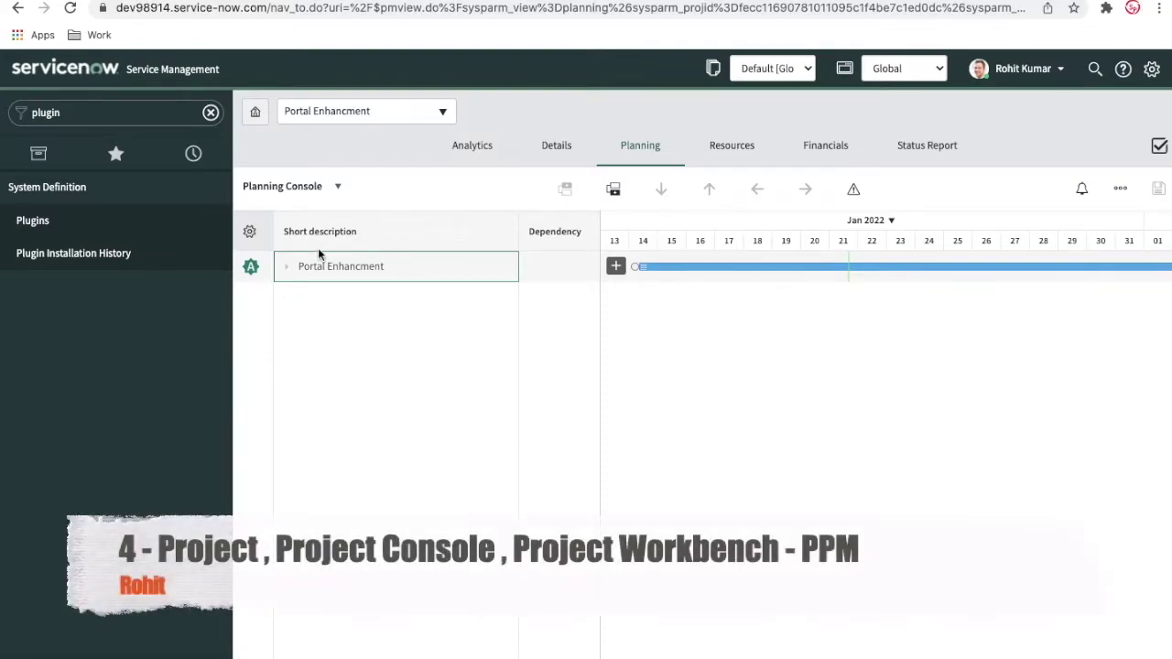
Set the timeline's zoom level to Quarter and inspect the project bar from its start to its end
mouse_move(778, 270)
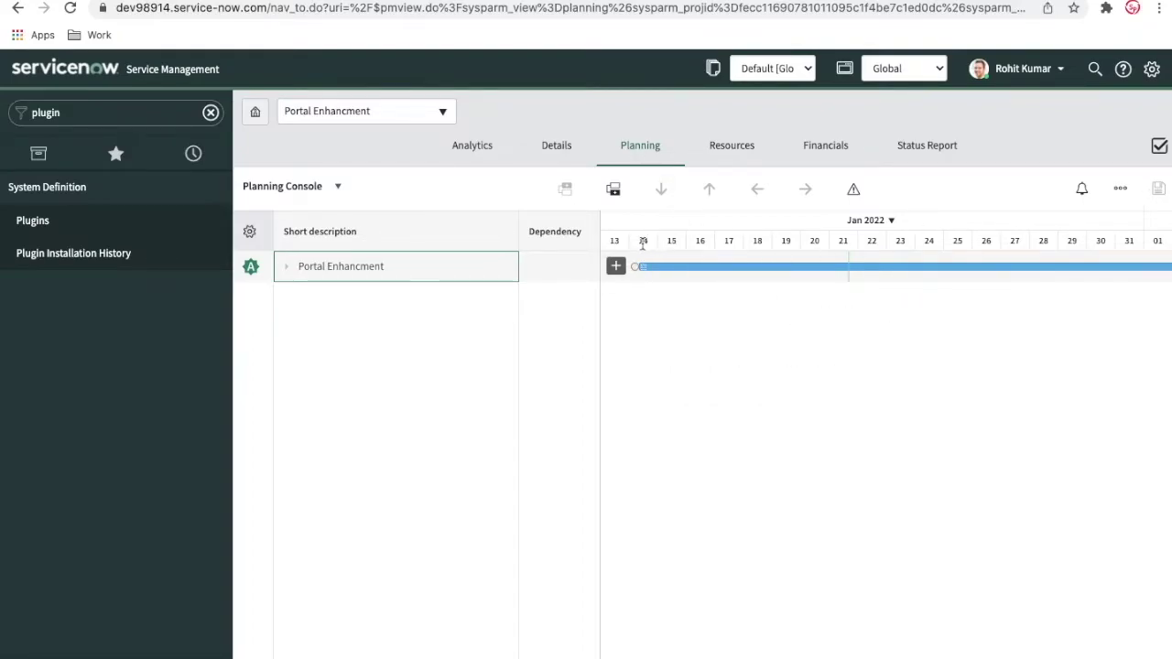
left_click(869, 224)
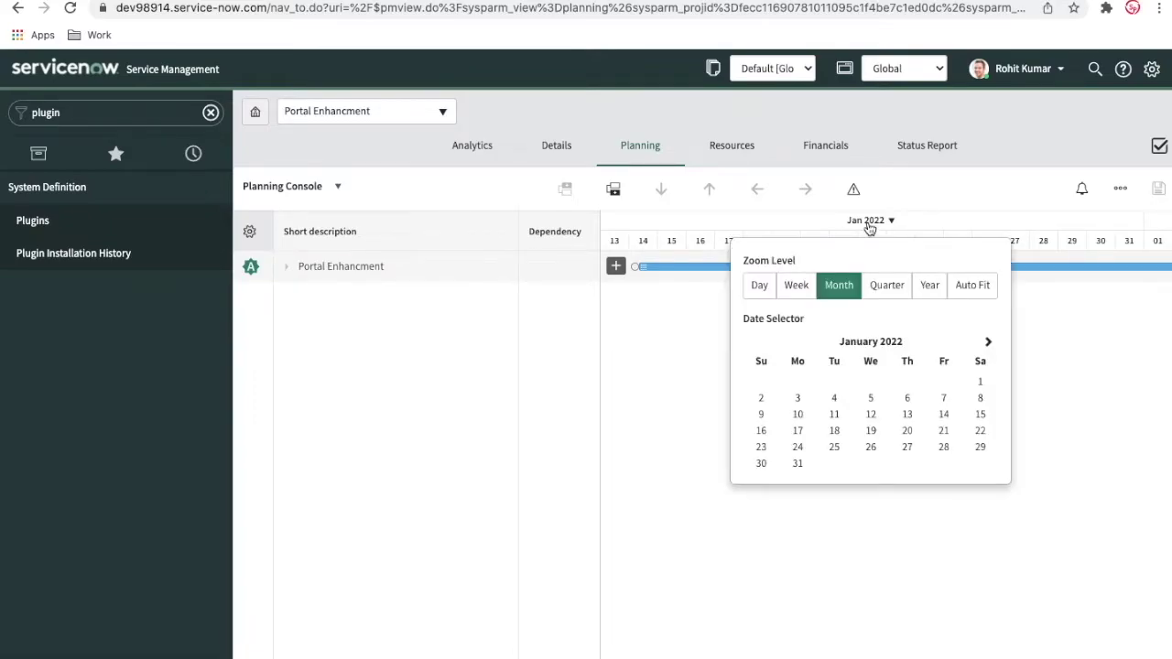
left_click(881, 285)
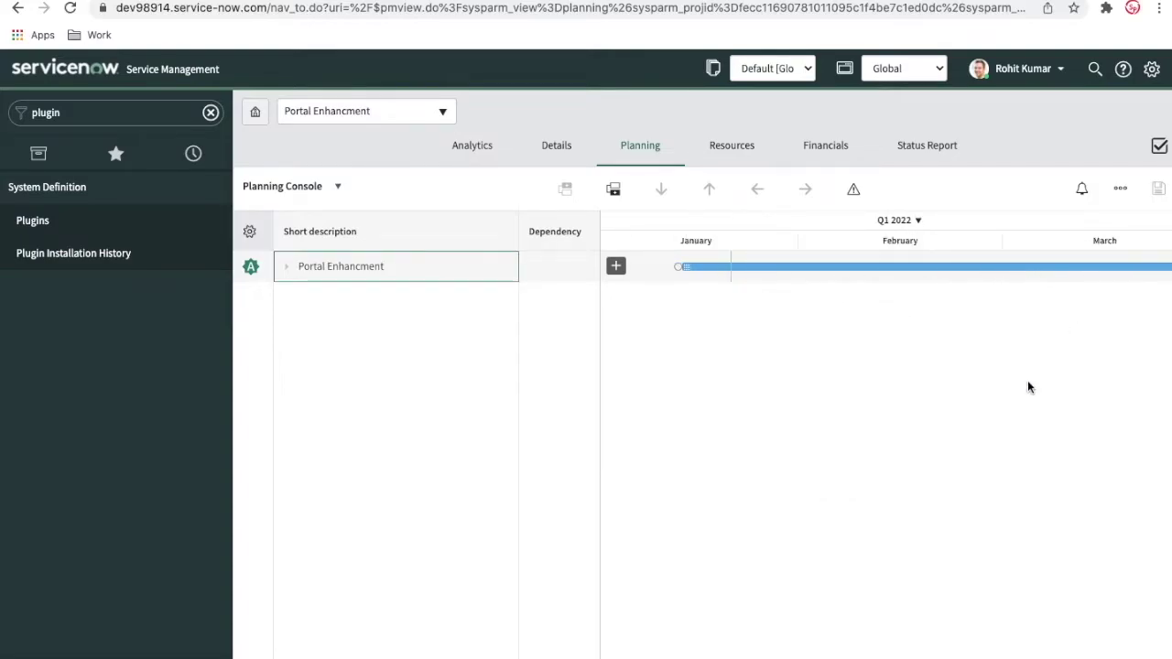
scroll(929, 632, "right", 10)
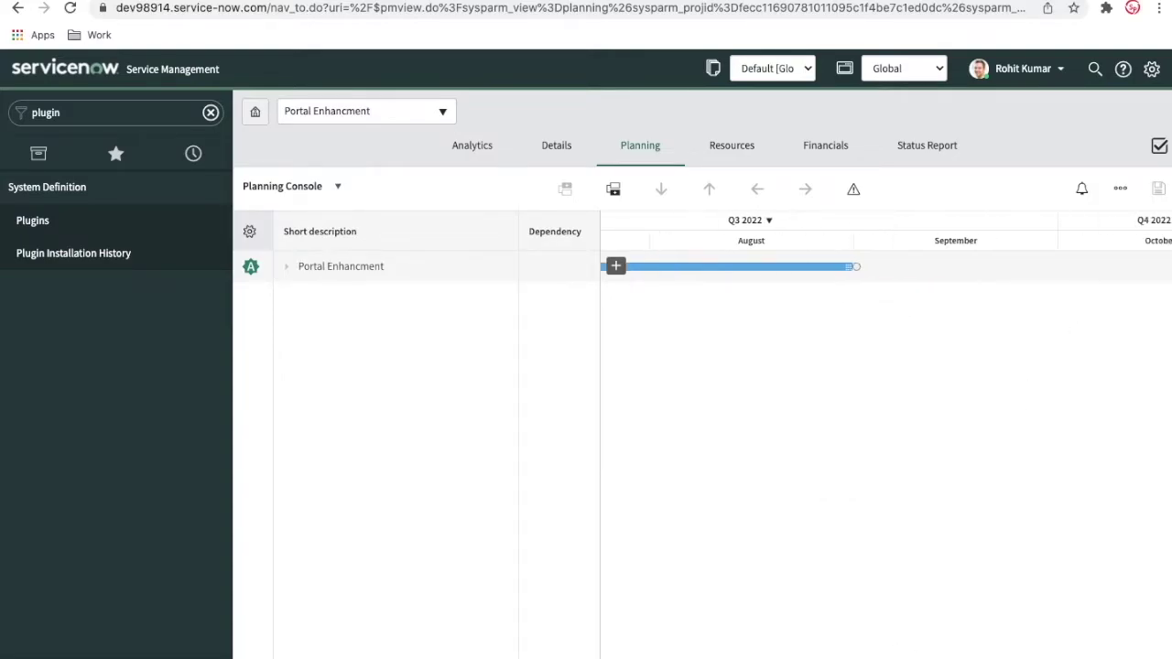
scroll(886, 435, "right", 2)
scroll(886, 435, "left", 12)
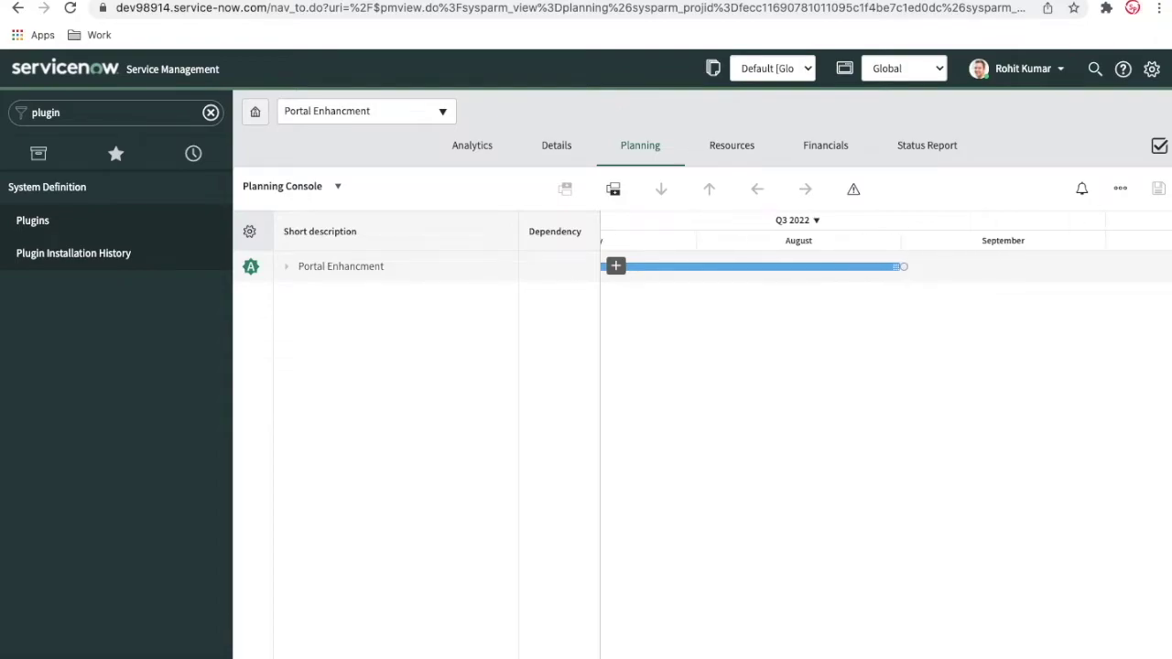
scroll(885, 435, "left", 3)
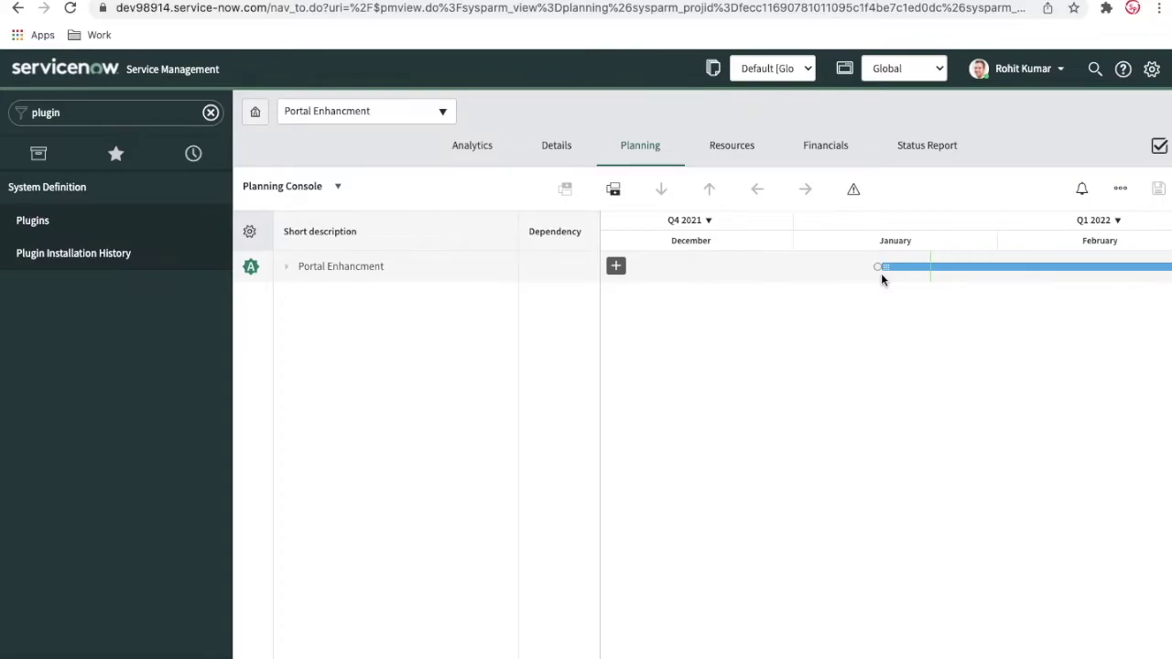
Toggle the critical path display on and off, and check the Planning Console export formats without exporting
left_click(850, 191)
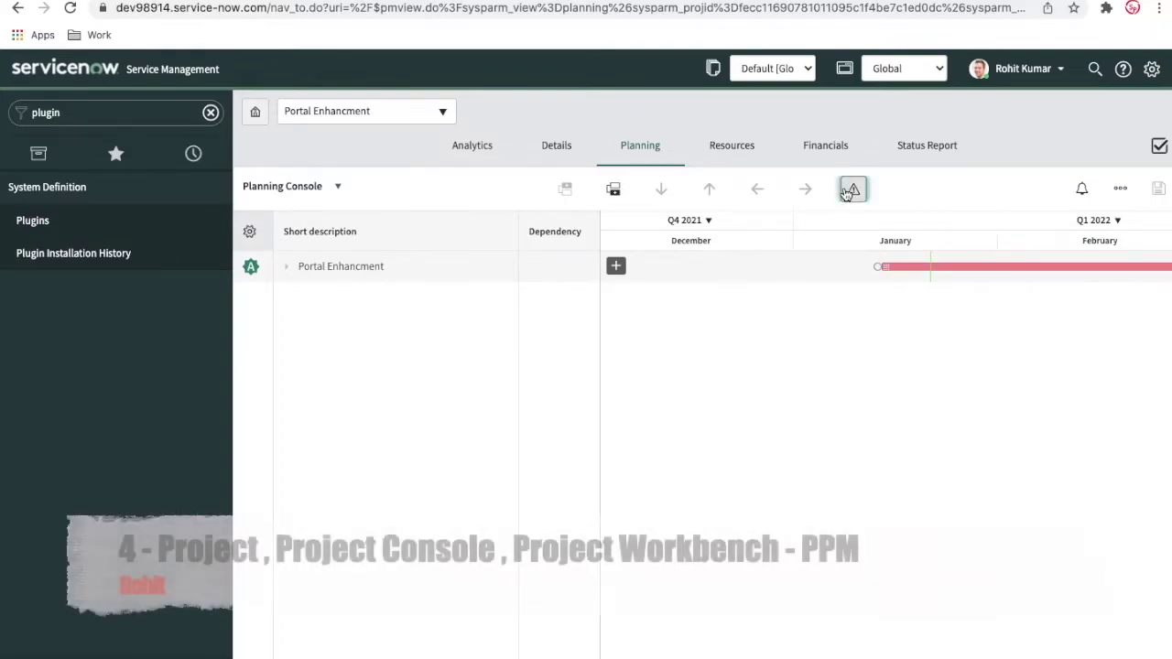
left_click(850, 190)
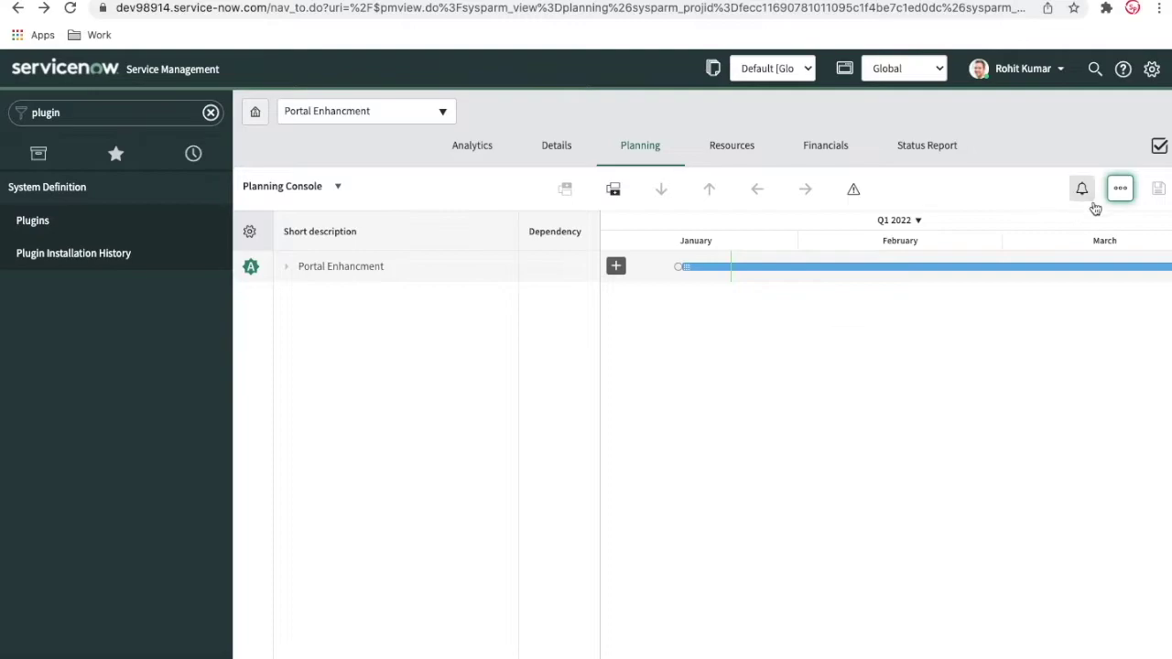
left_click(1120, 188)
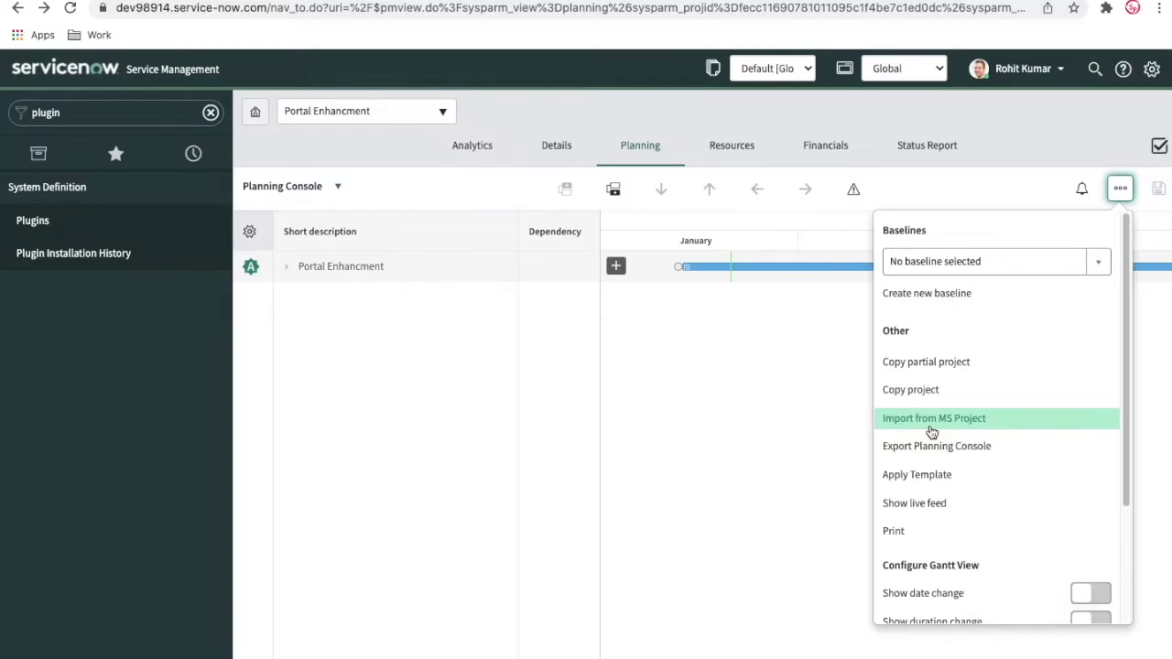
left_click(934, 446)
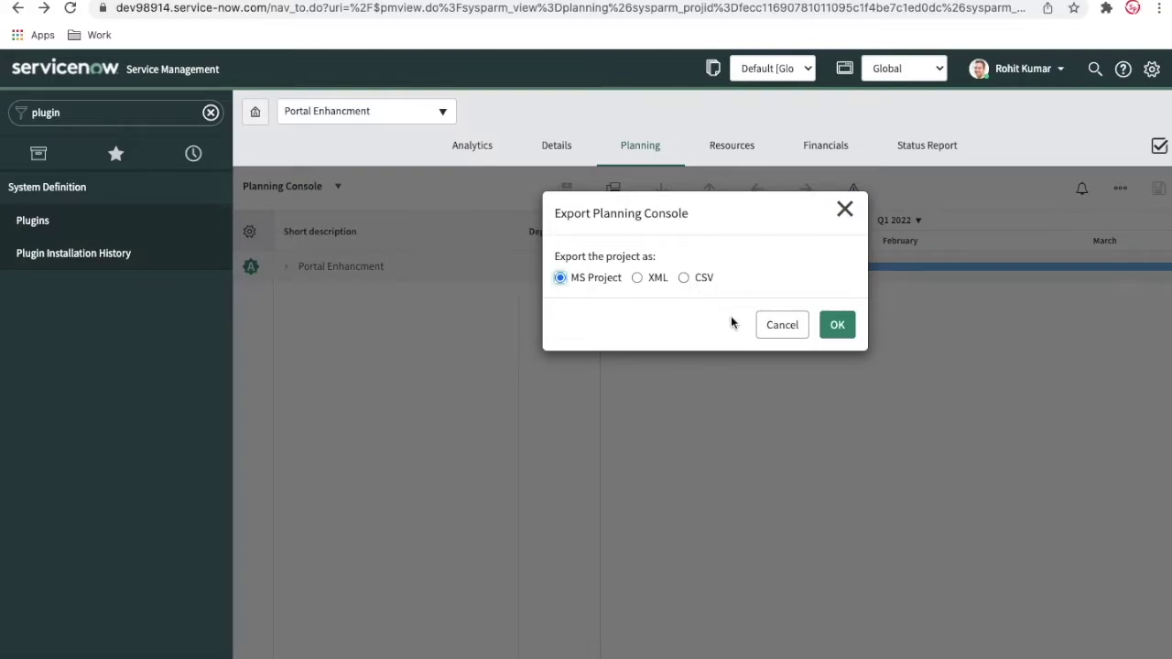
left_click(774, 330)
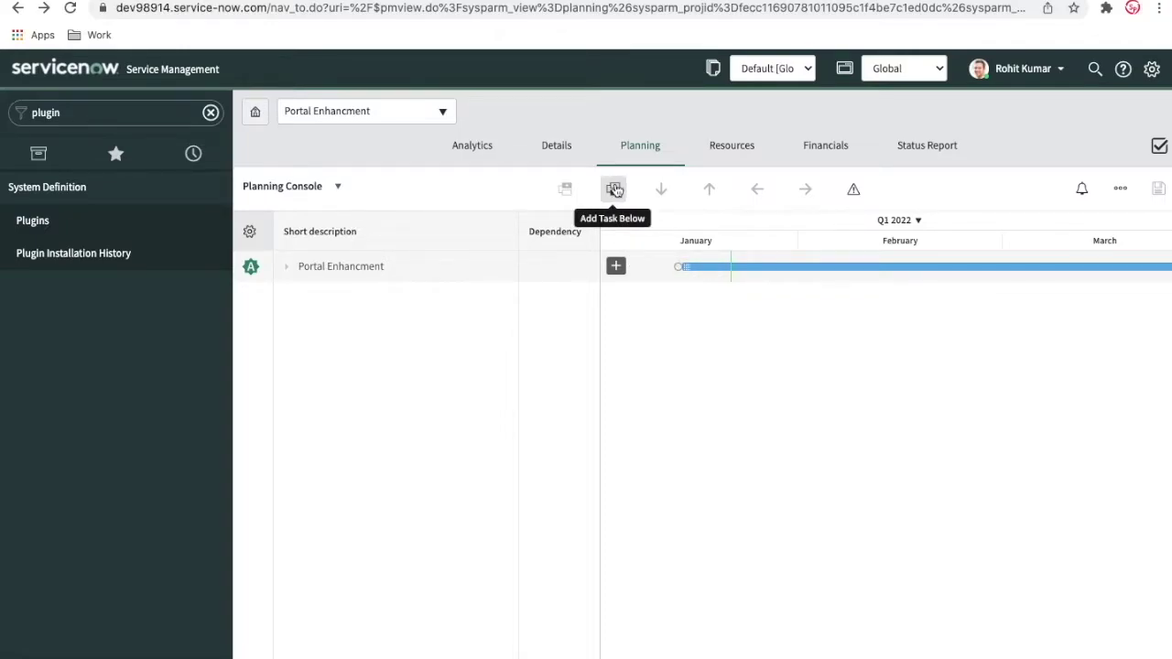
Add a task named "Meeting Setup" under the Portal Enhancment project and select its row
left_click(616, 265)
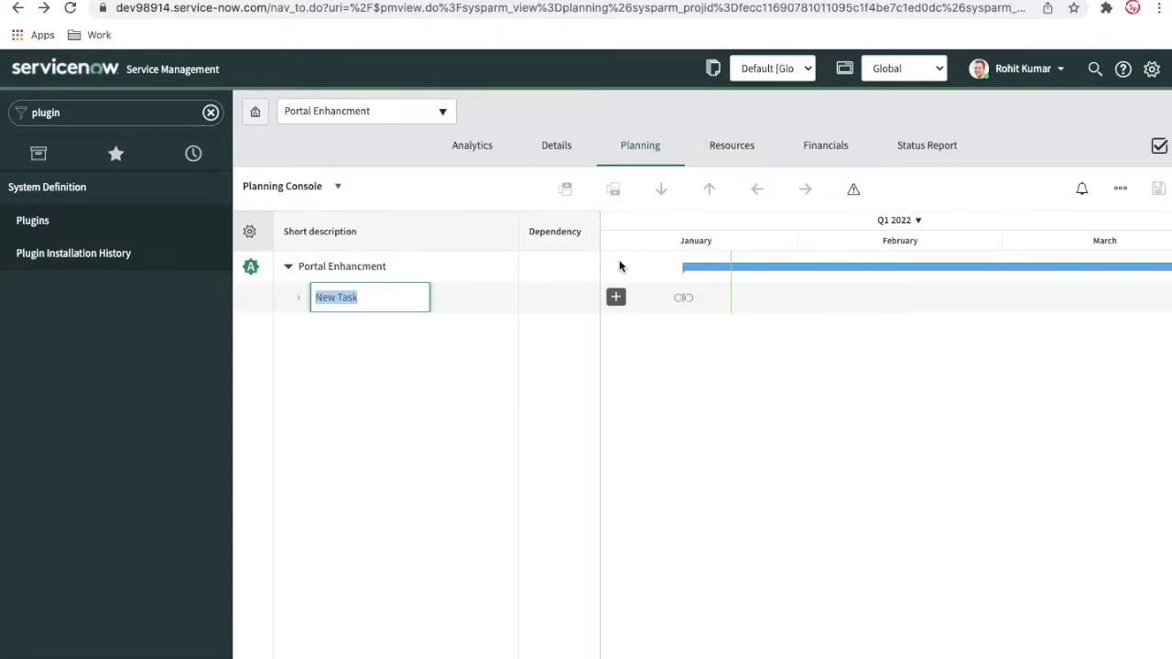
left_click(358, 298)
left_click_drag(375, 293, 313, 293)
type("Meeting Setup")
key("Return")
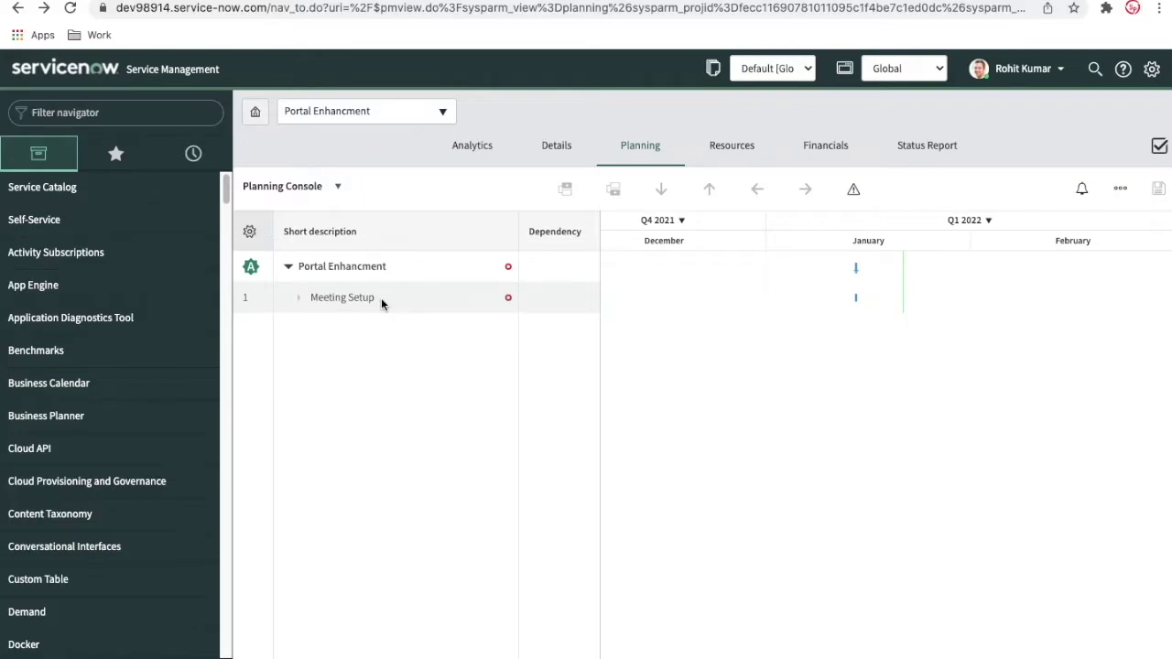
left_click(381, 297)
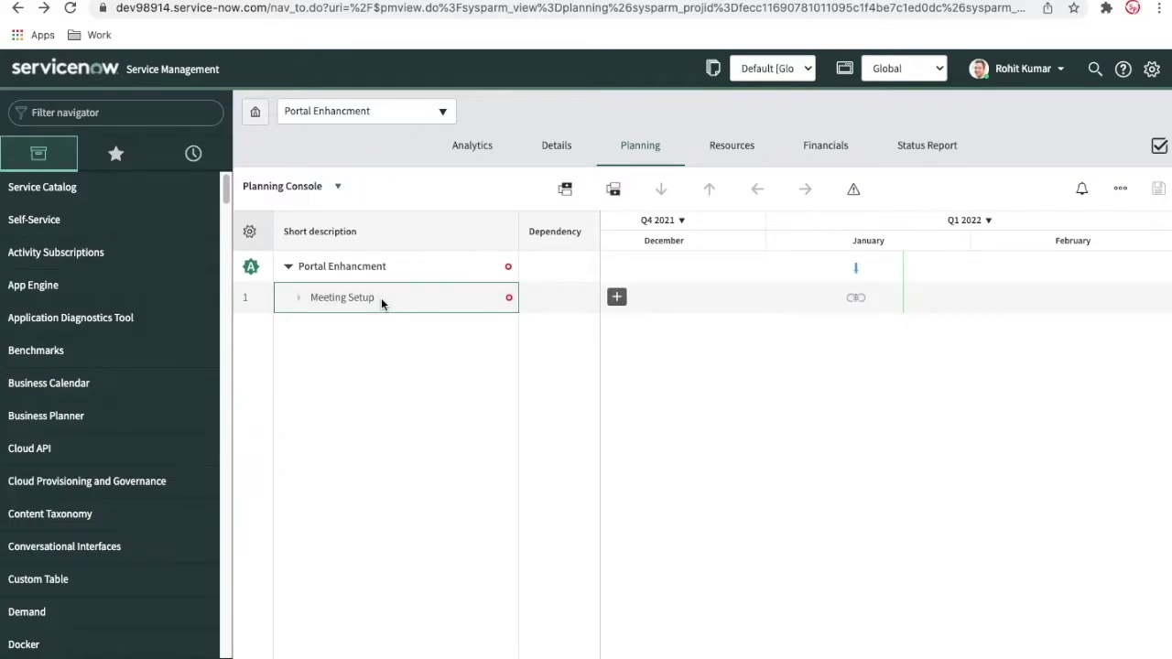
Open the Meeting Setup task's edit form to view its fields, close it unchanged, and reselect the task row
right_click(381, 297)
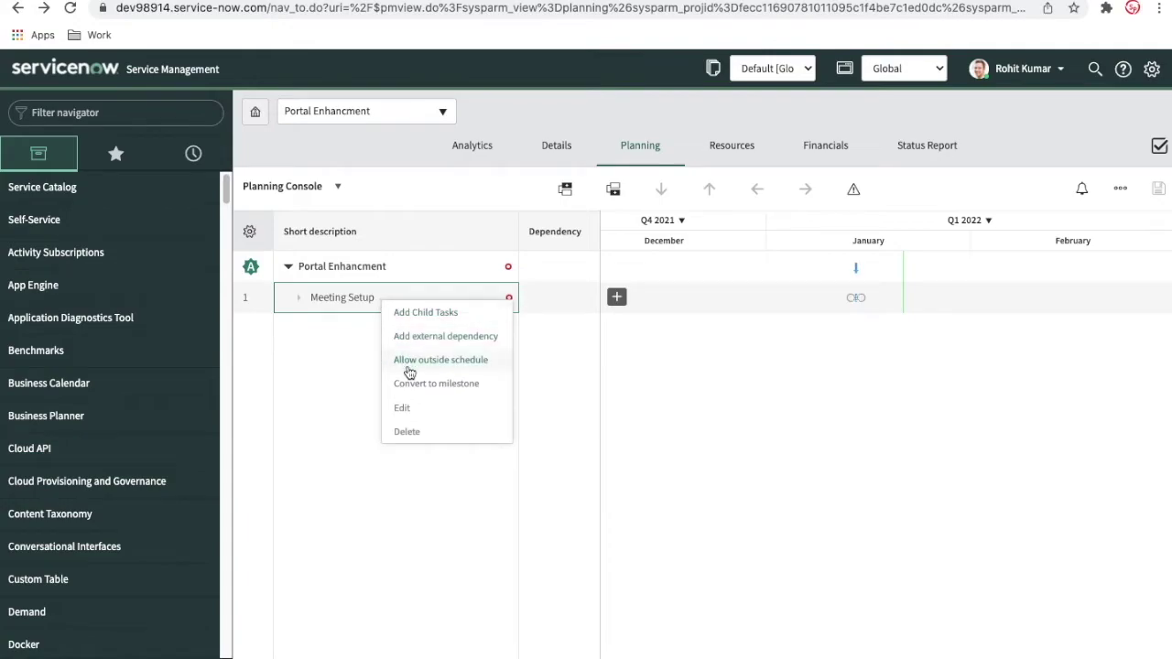
left_click(406, 408)
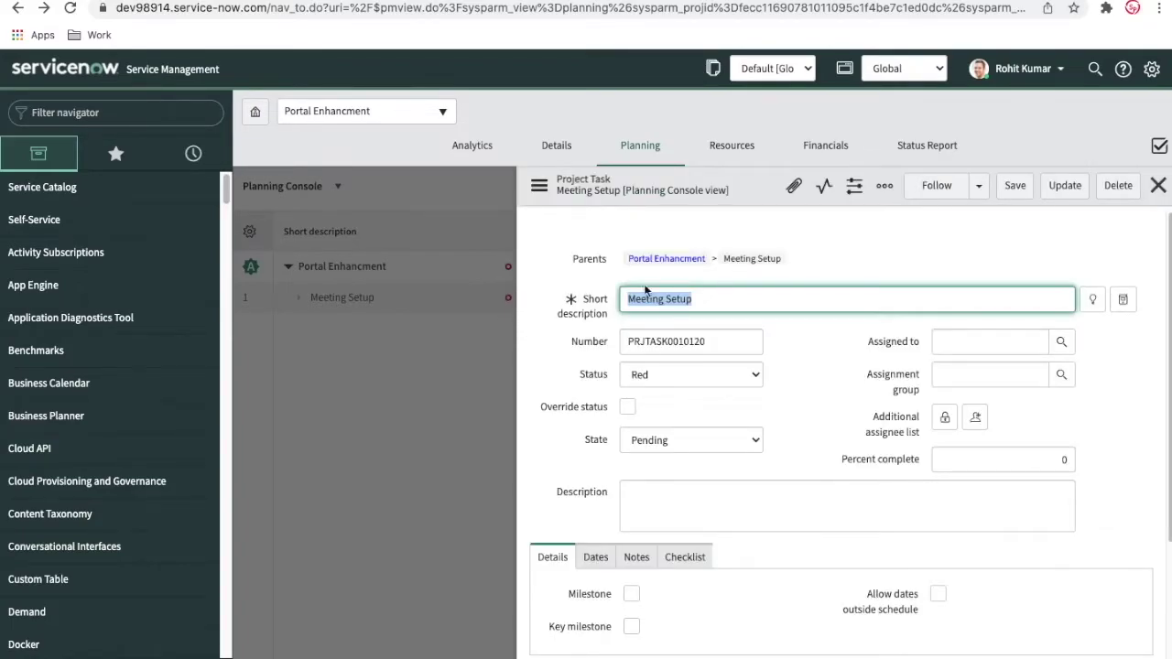
left_click(1159, 185)
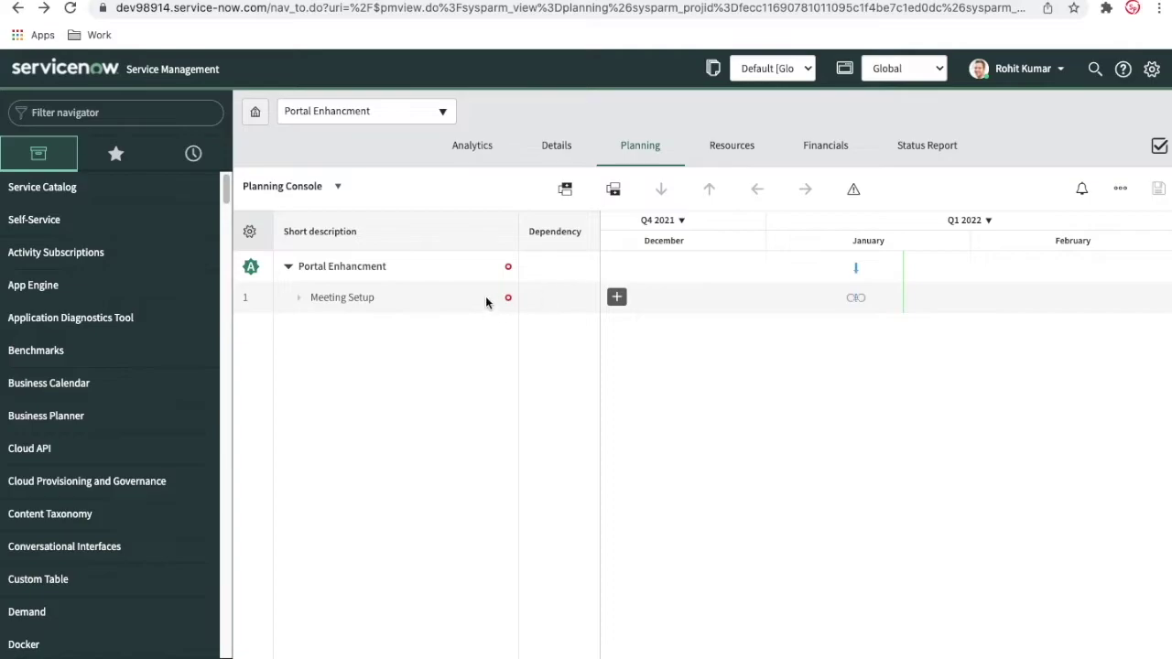
left_click(489, 299)
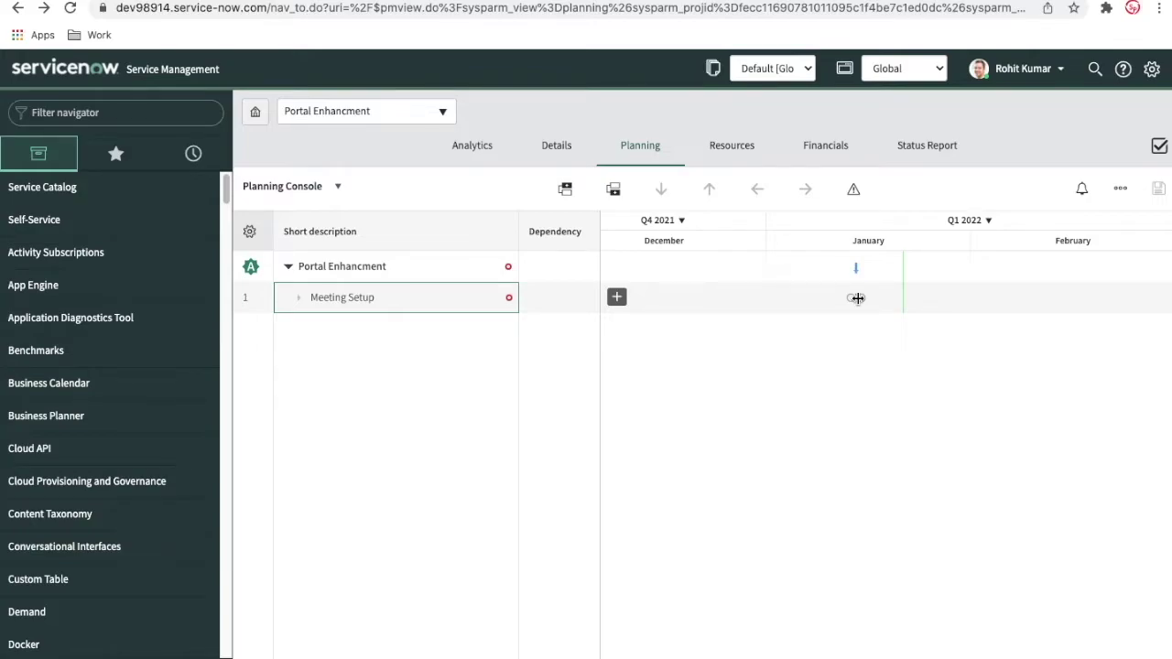
right_click(419, 305)
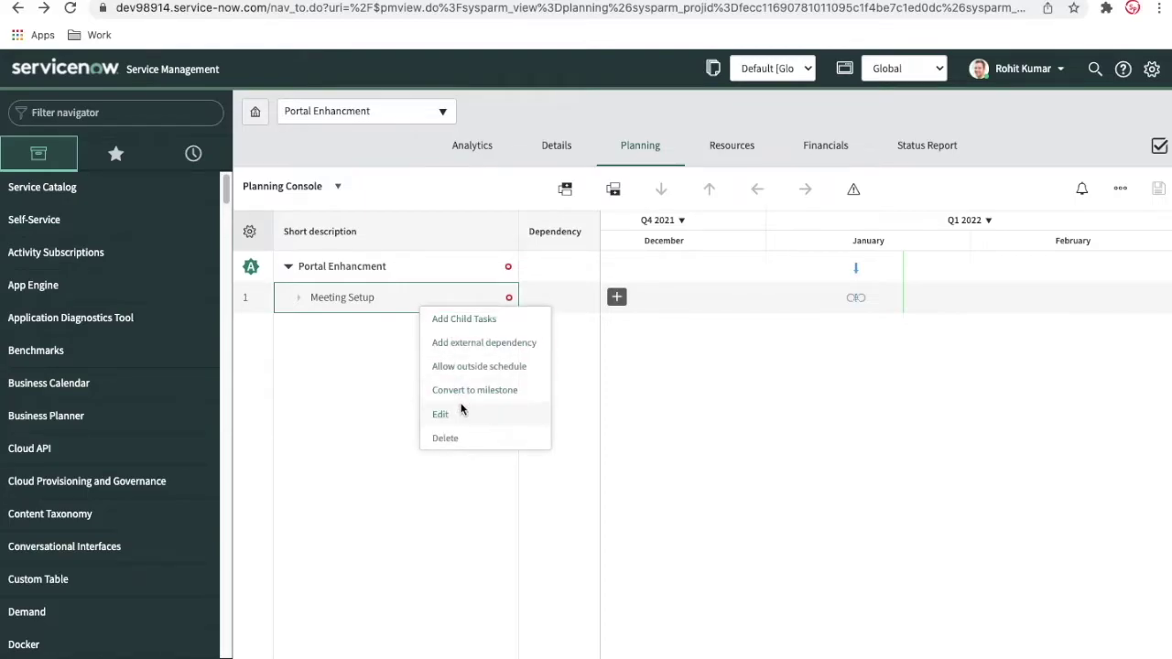
left_click(441, 414)
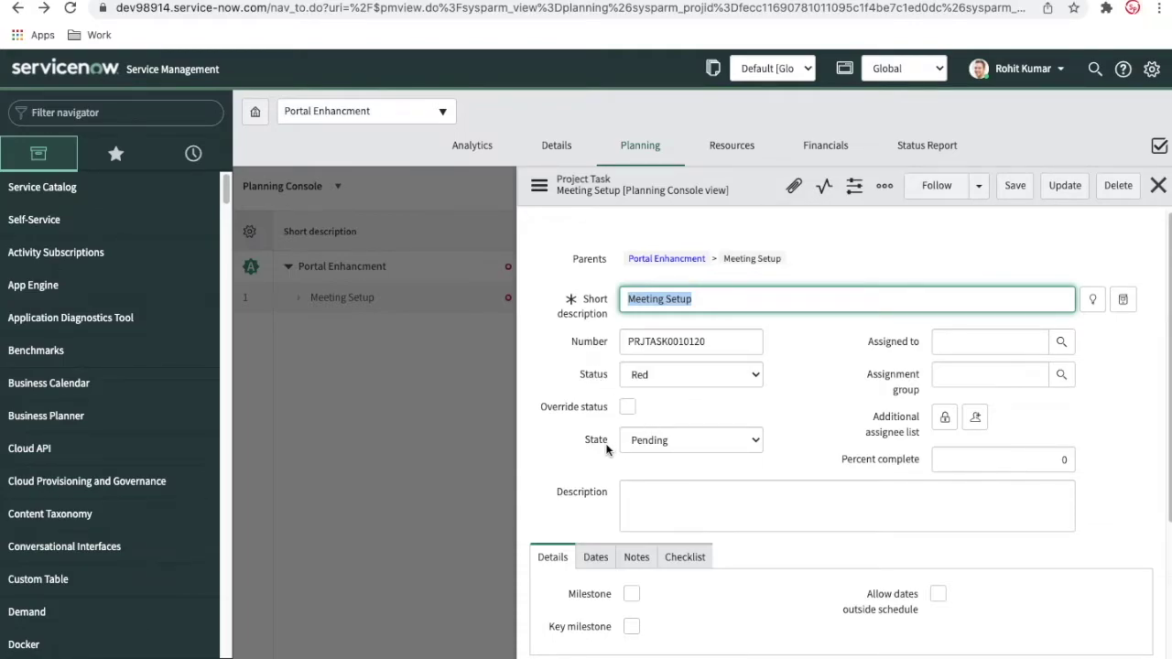
scroll(606, 447, "down", 2)
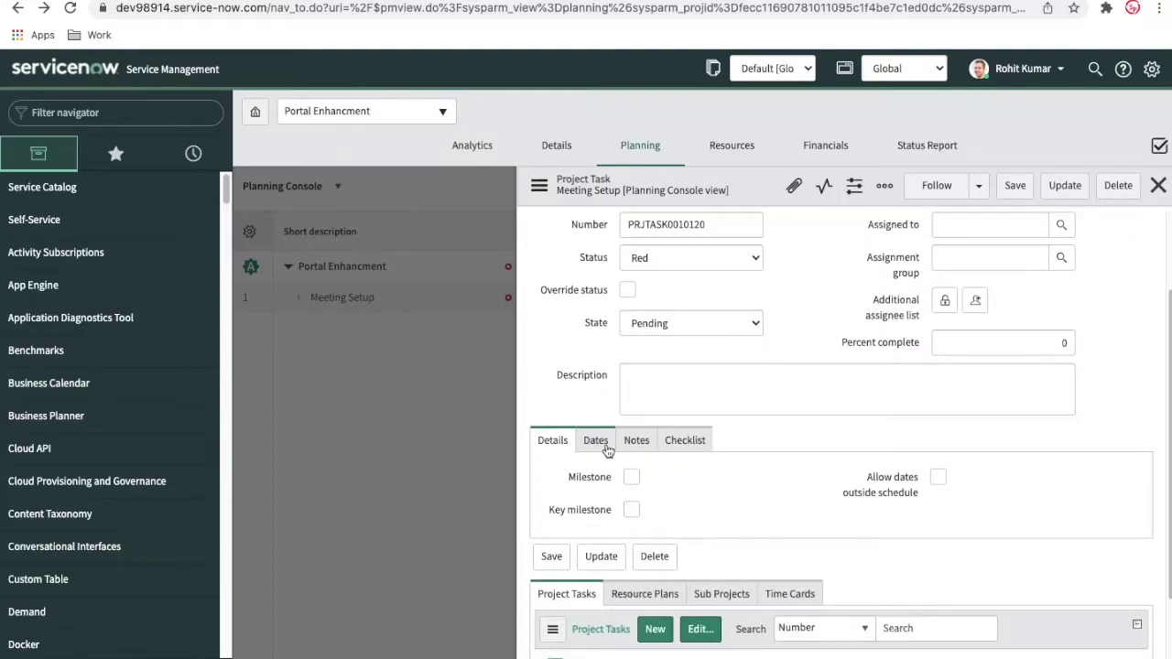
left_click(597, 445)
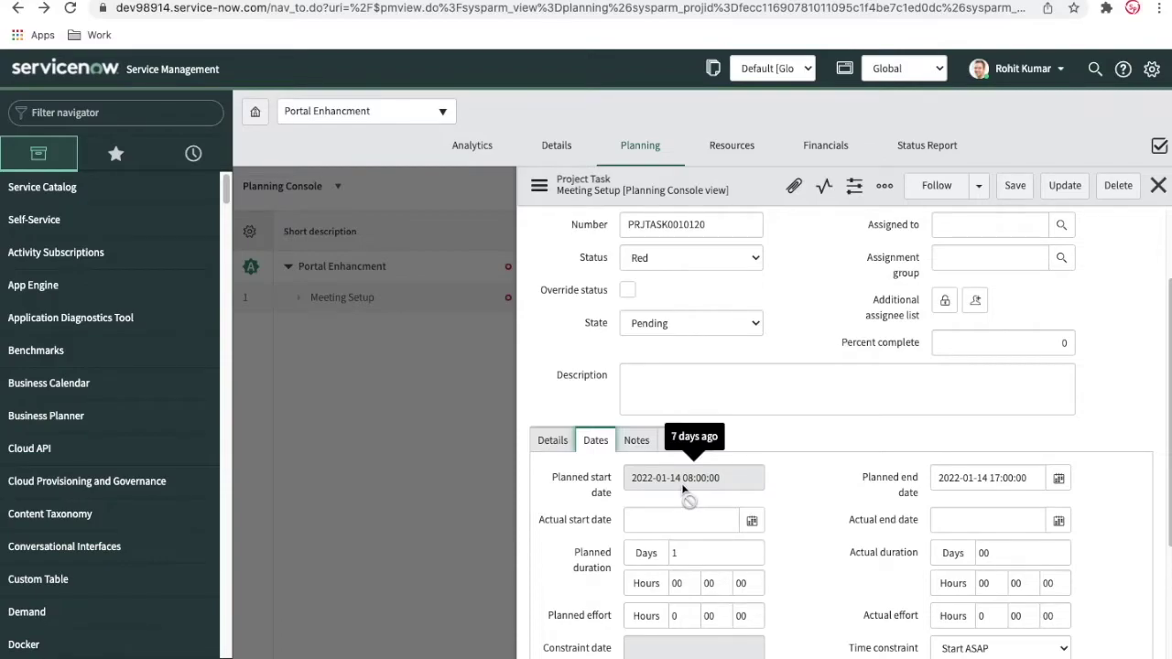
left_click(1058, 481)
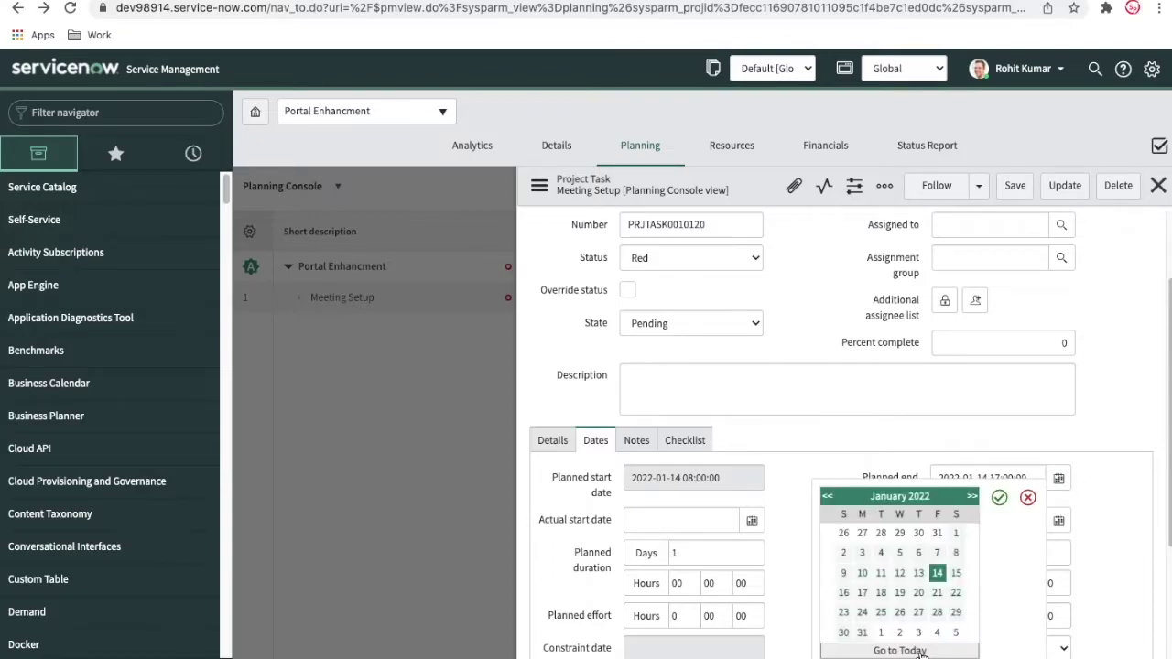
left_click(1000, 498)
scroll(1053, 478, "down", 3)
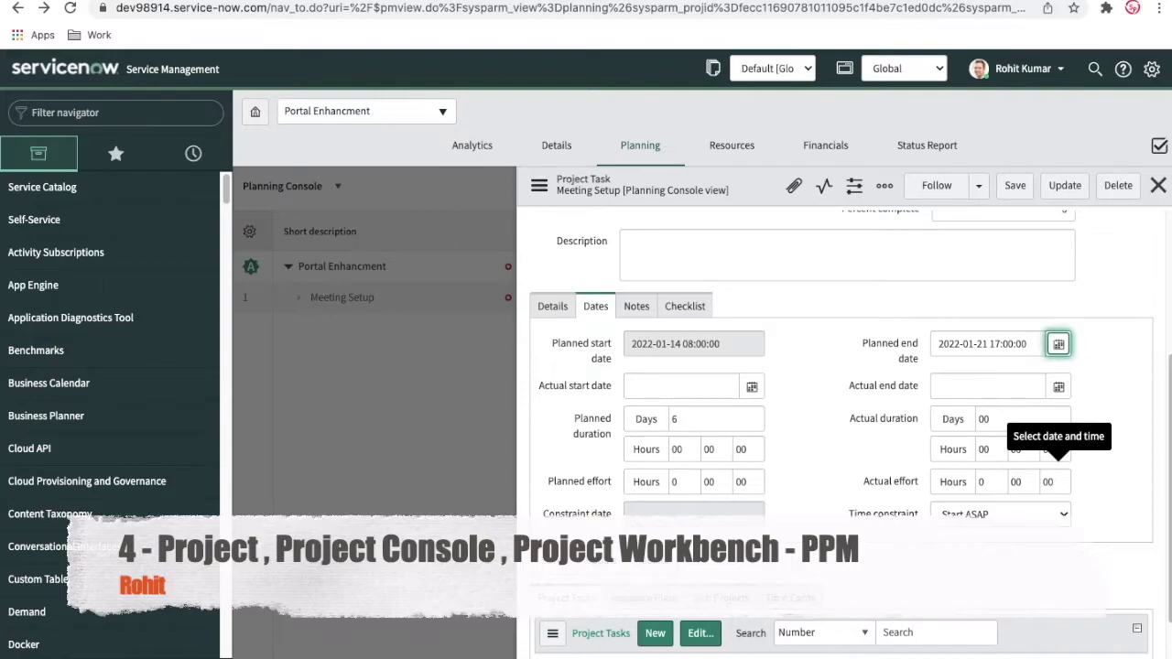
left_click(1065, 185)
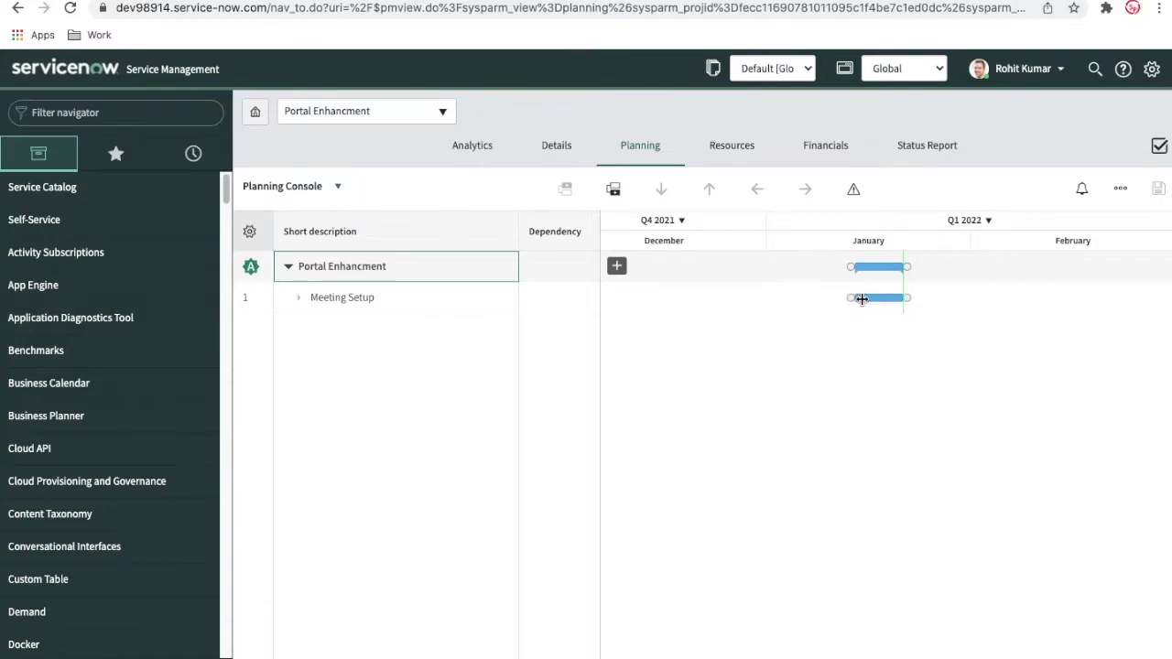
Return to the project list, open the Portal Enhancment record, and compare its approved and planned dates
mouse_move(884, 299)
key("alt+Left")
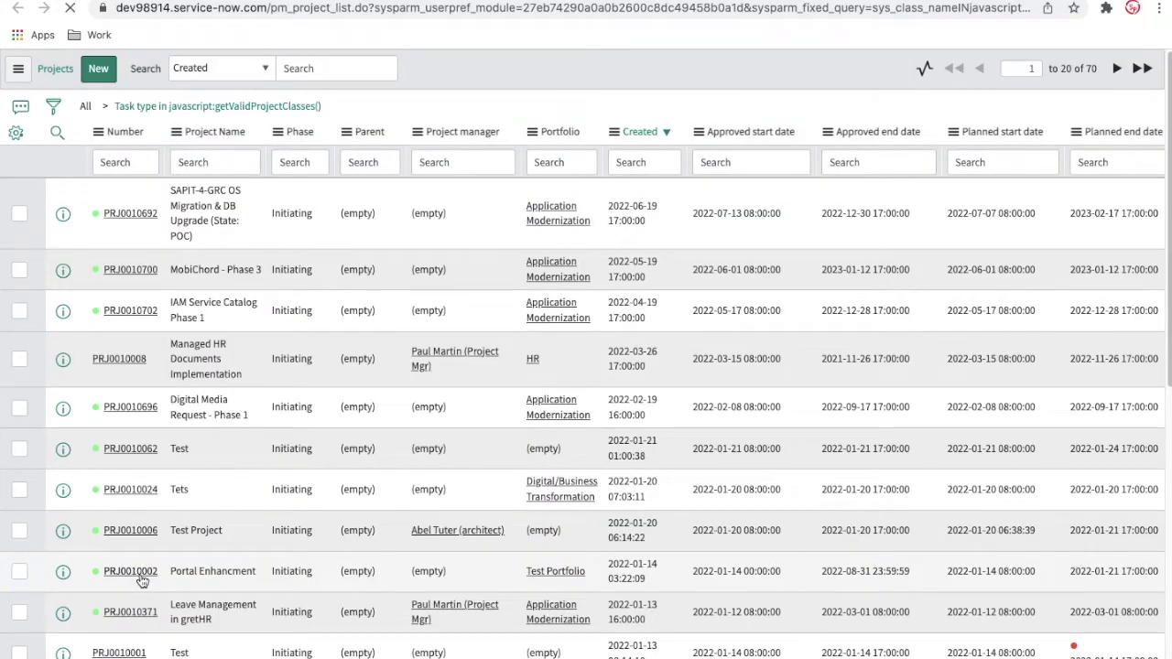
left_click(142, 577)
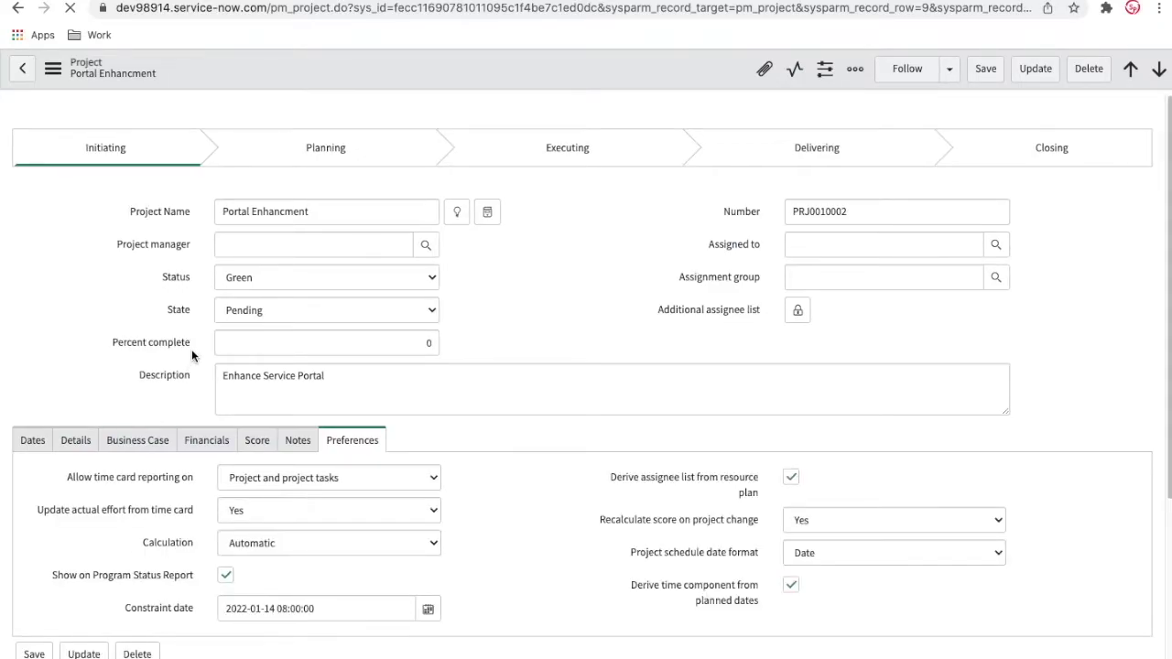
scroll(194, 400, "down", 2)
left_click(33, 323)
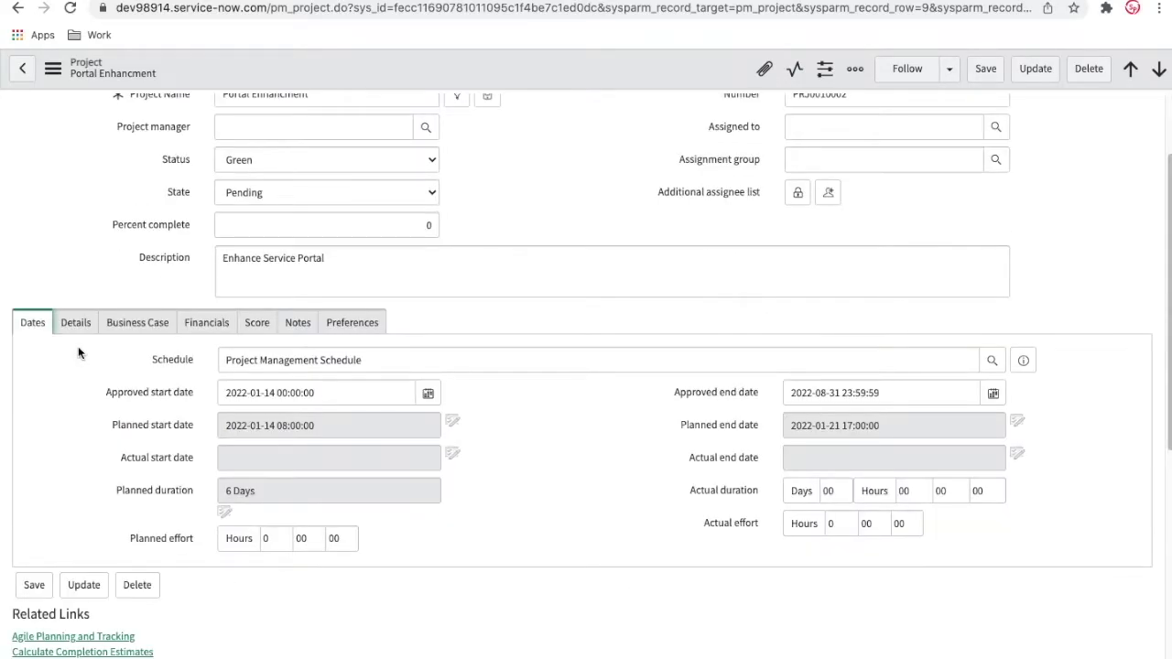
left_click(316, 392)
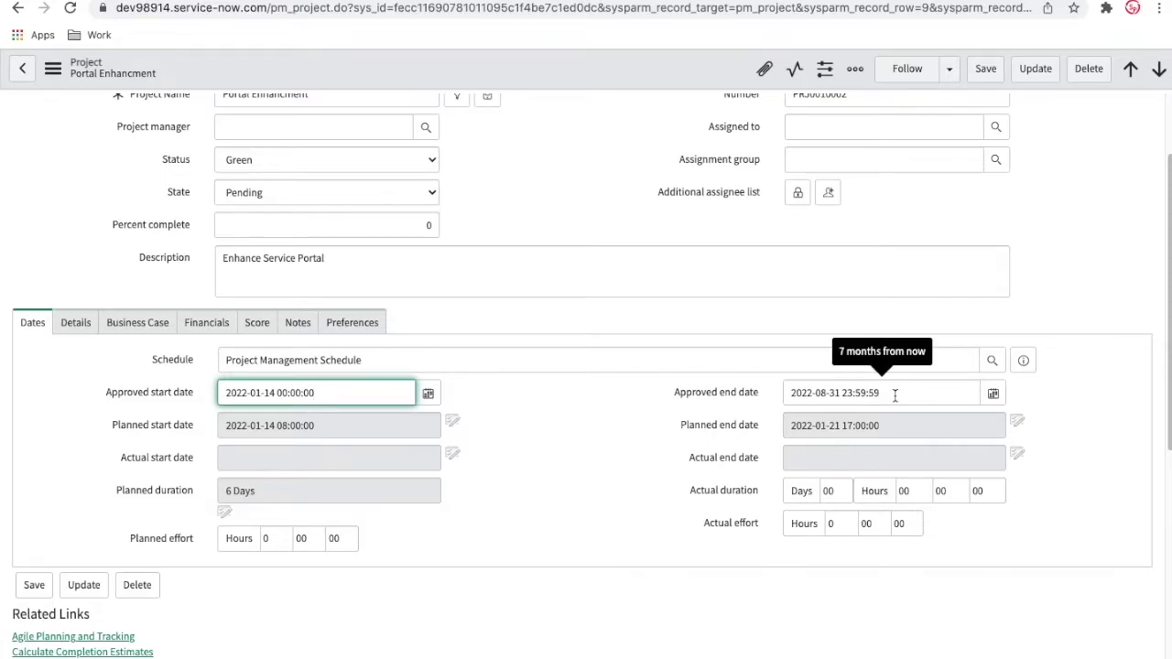
left_click_drag(895, 396, 764, 389)
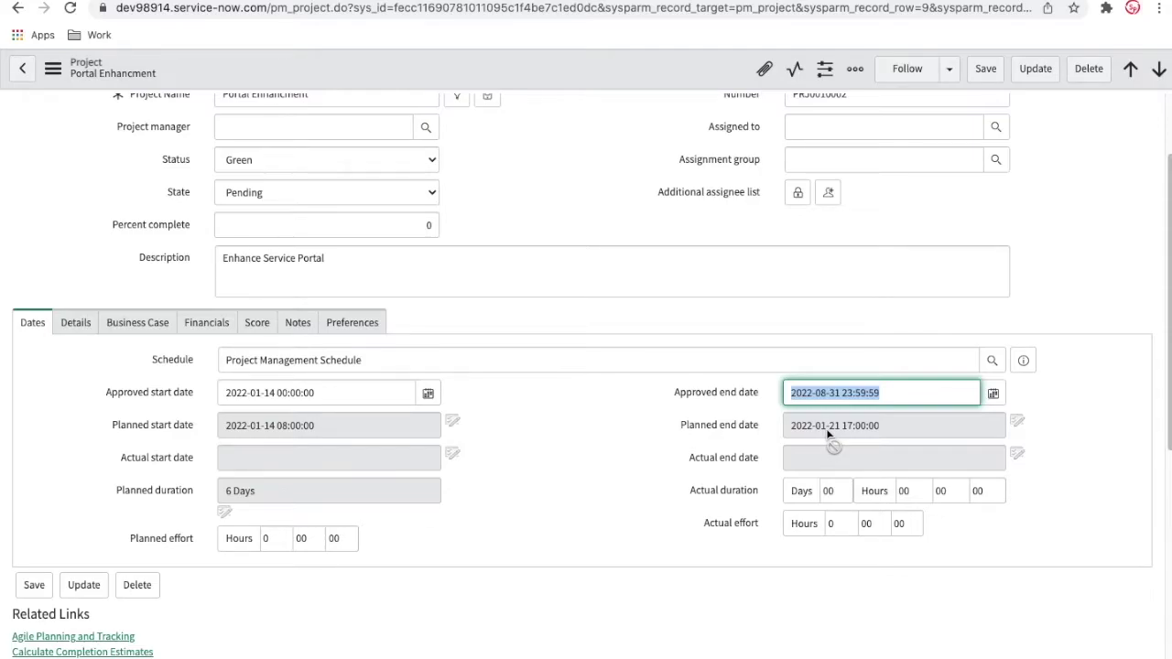
Add the Phase type column to the project's Project Tasks list, placing it directly after Dependency
scroll(829, 438, "down", 5)
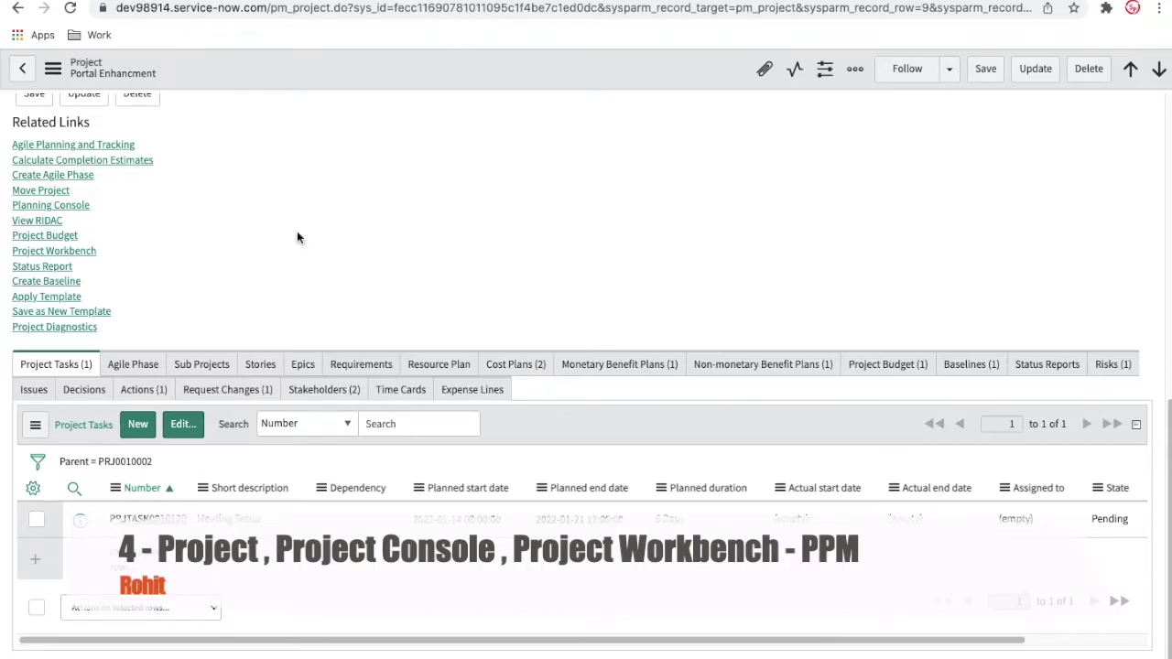
left_click(30, 499)
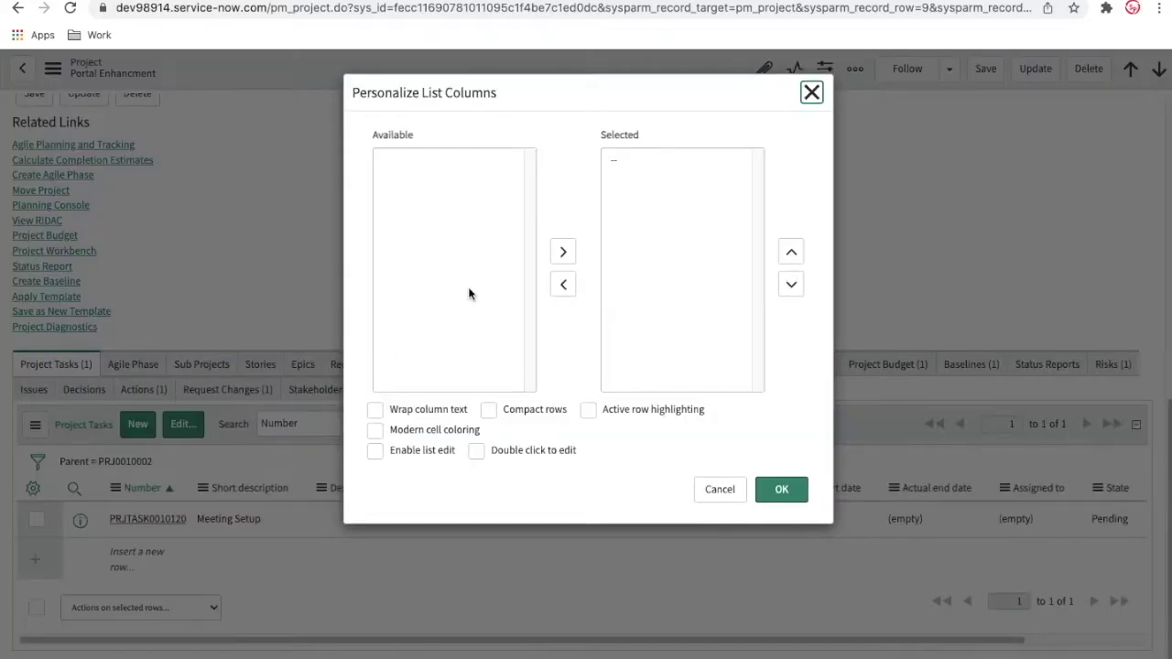
left_click(437, 190)
key("p")
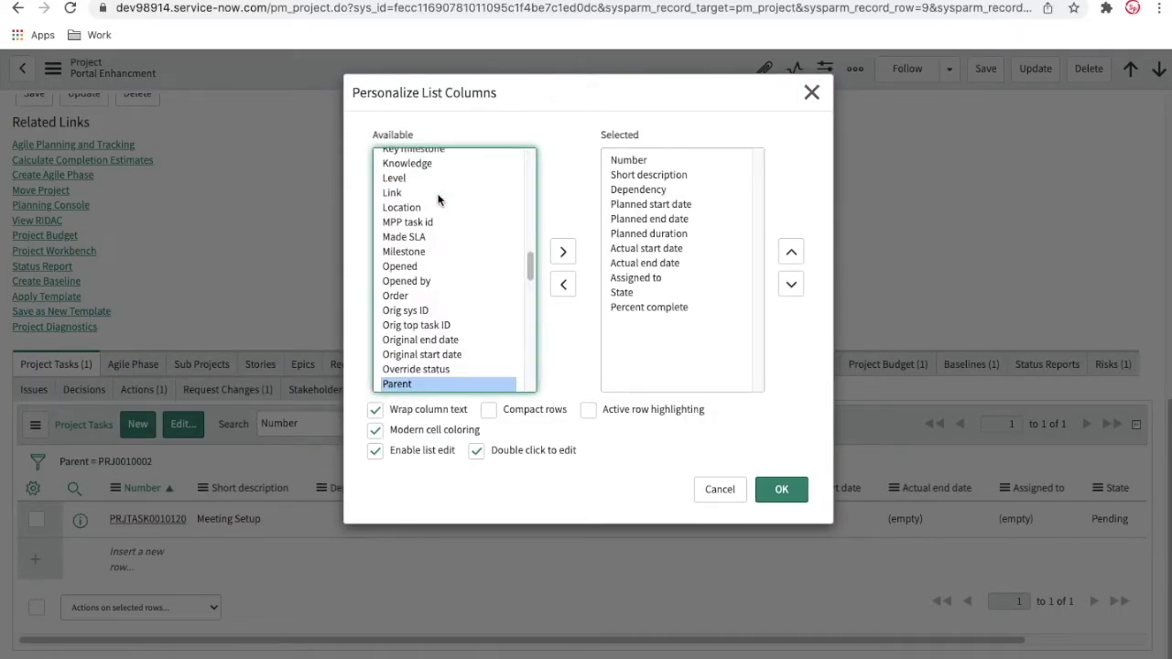
scroll(438, 199, "down", 1)
left_click(436, 370)
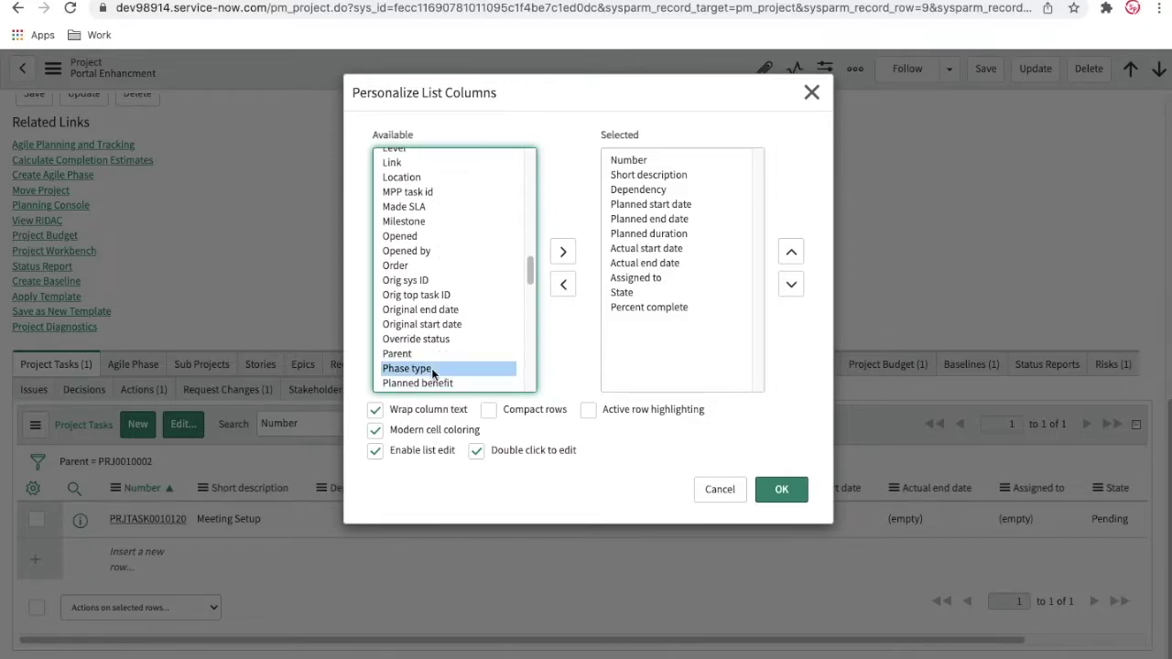
left_click(564, 253)
left_click(791, 253)
left_click(792, 253)
left_click(791, 253)
left_click(791, 253)
left_click(792, 253)
left_click(791, 253)
left_click(792, 253)
left_click(792, 253)
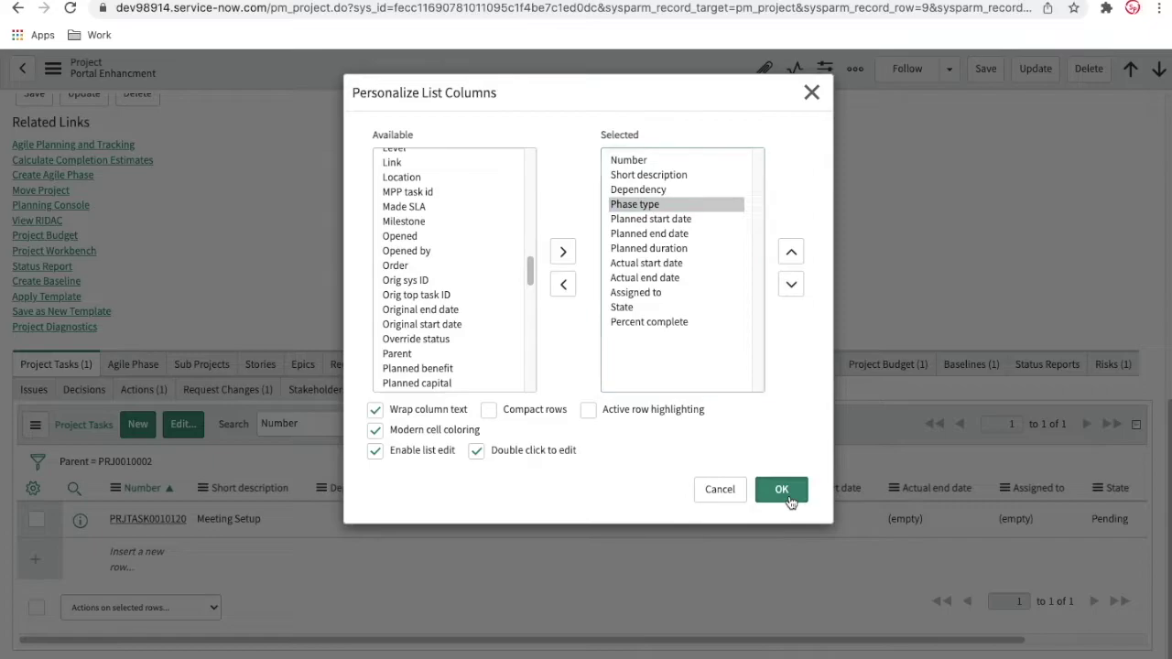
left_click(781, 490)
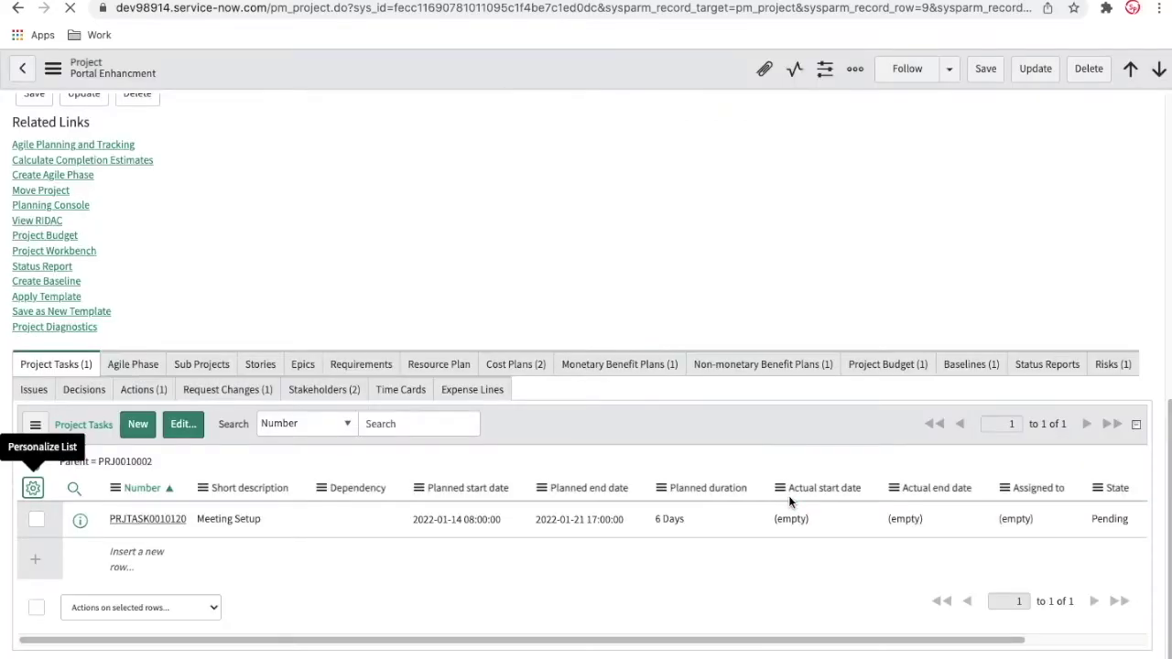
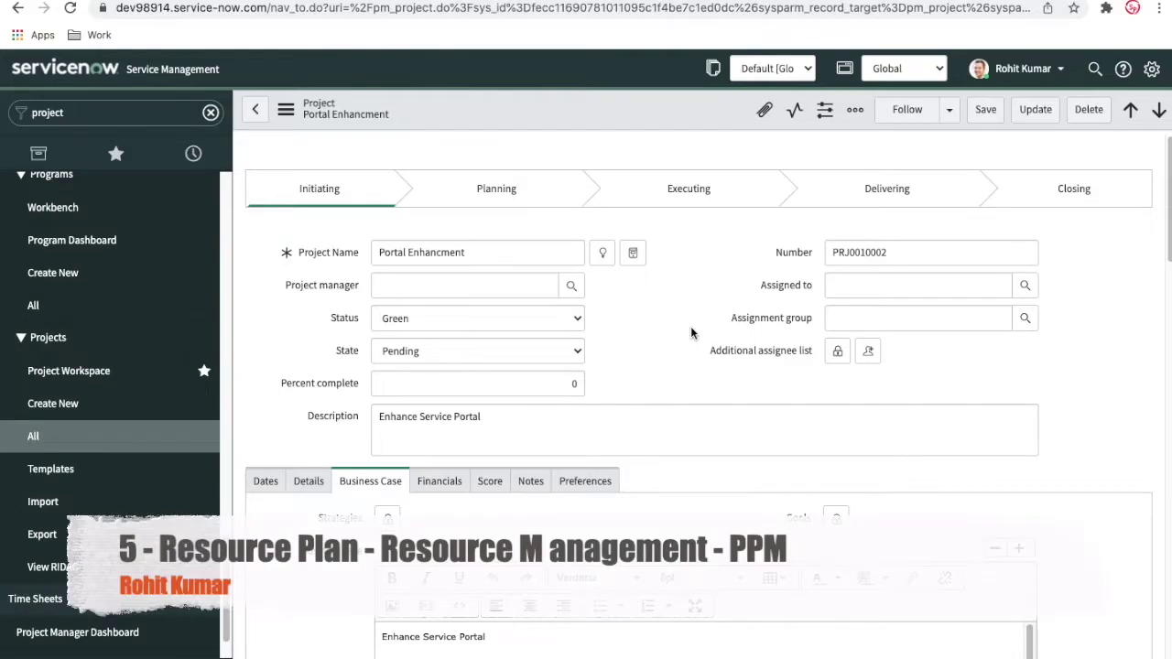
Examine the Portal Enhancment form from its business case fields down to the related links and the Resource Plan list
scroll(692, 332, "down", 10)
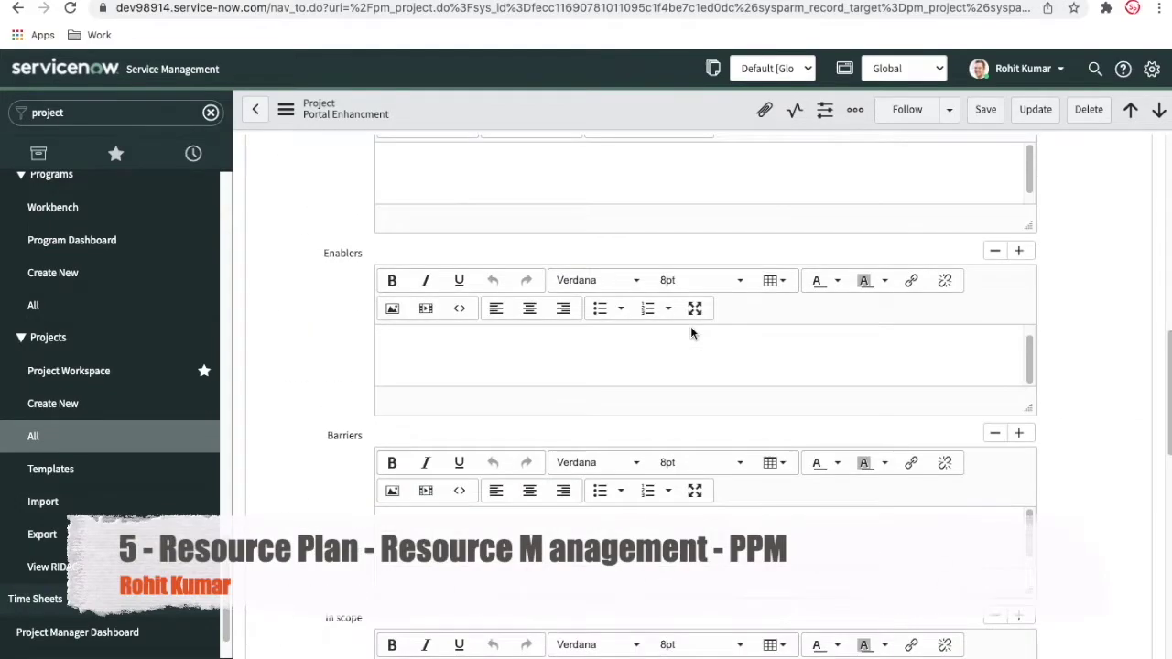
scroll(693, 334, "down", 5)
scroll(691, 333, "down", 10)
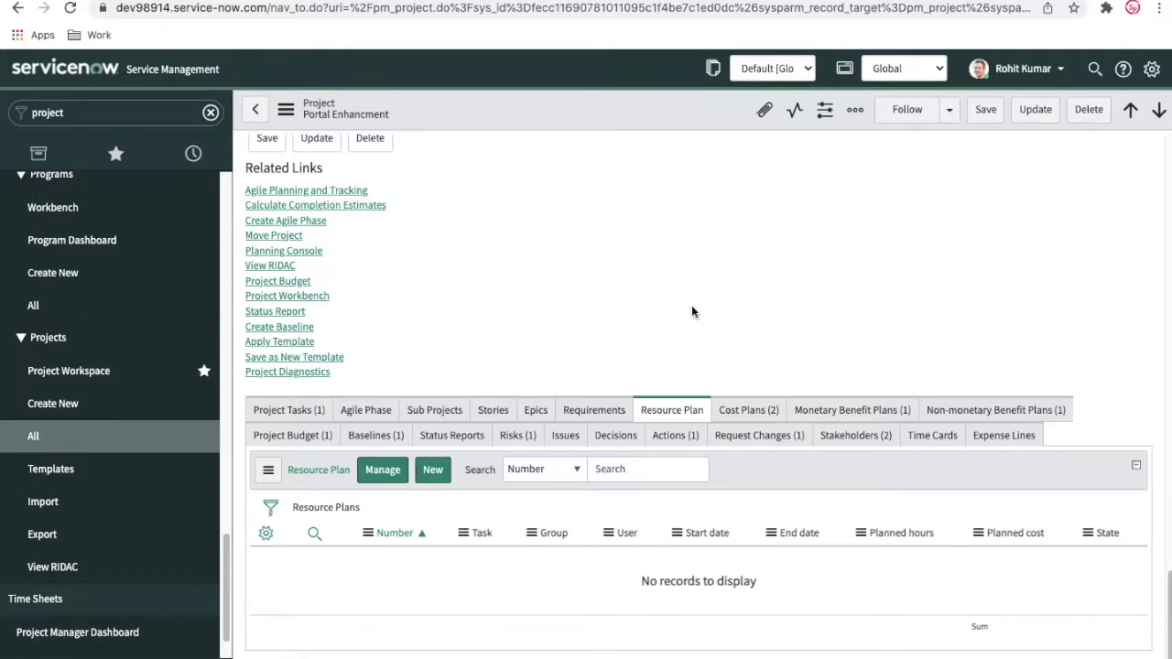
scroll(692, 311, "up", 10)
scroll(691, 311, "down", 8)
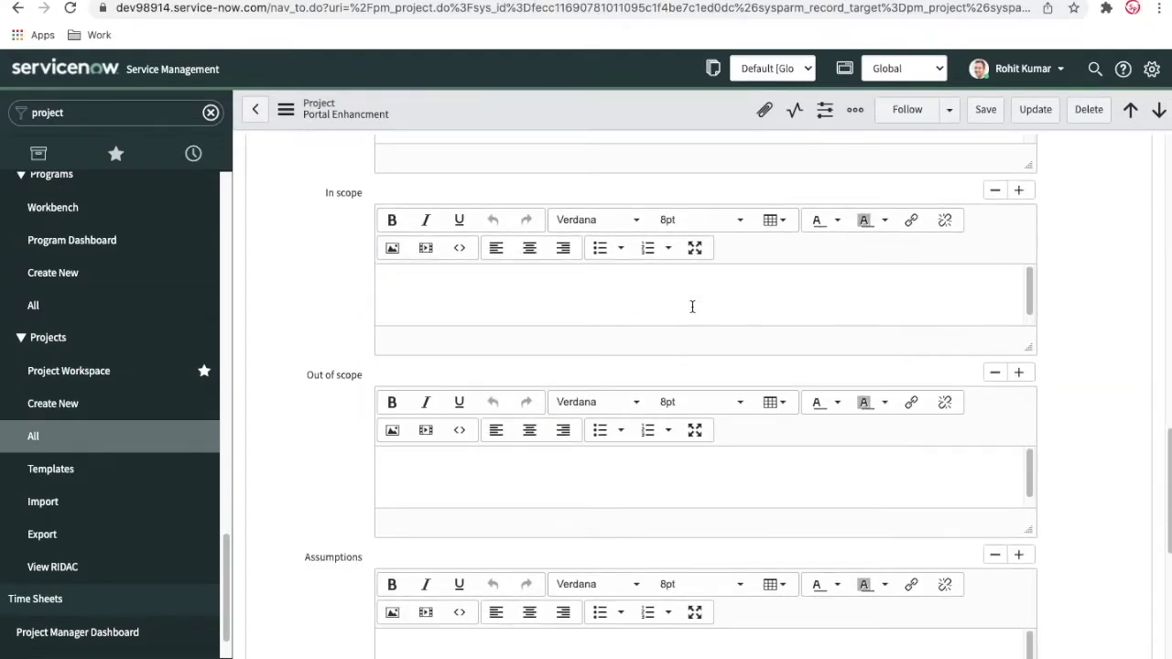
scroll(691, 306, "down", 2)
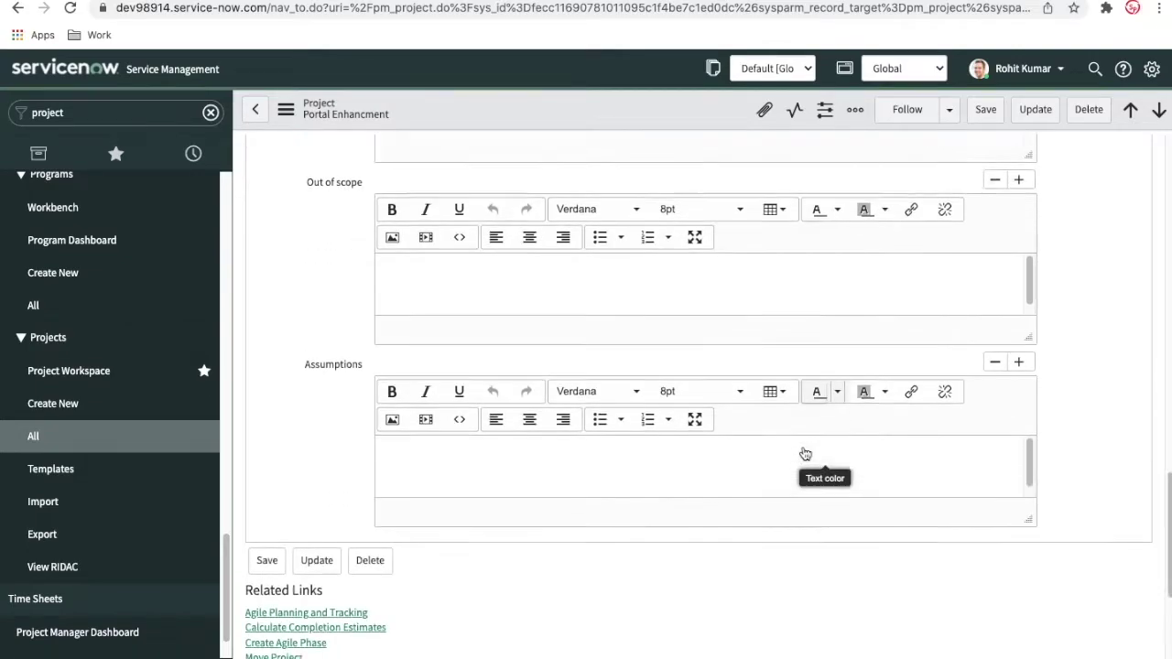
scroll(805, 454, "down", 3)
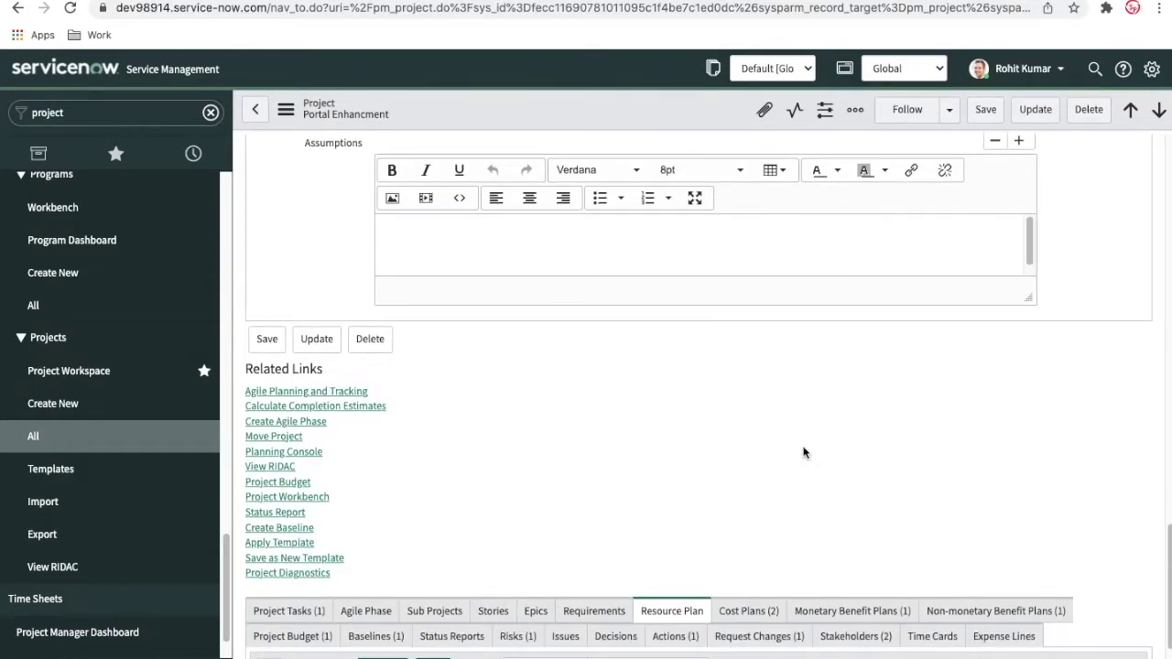
scroll(805, 453, "down", 2)
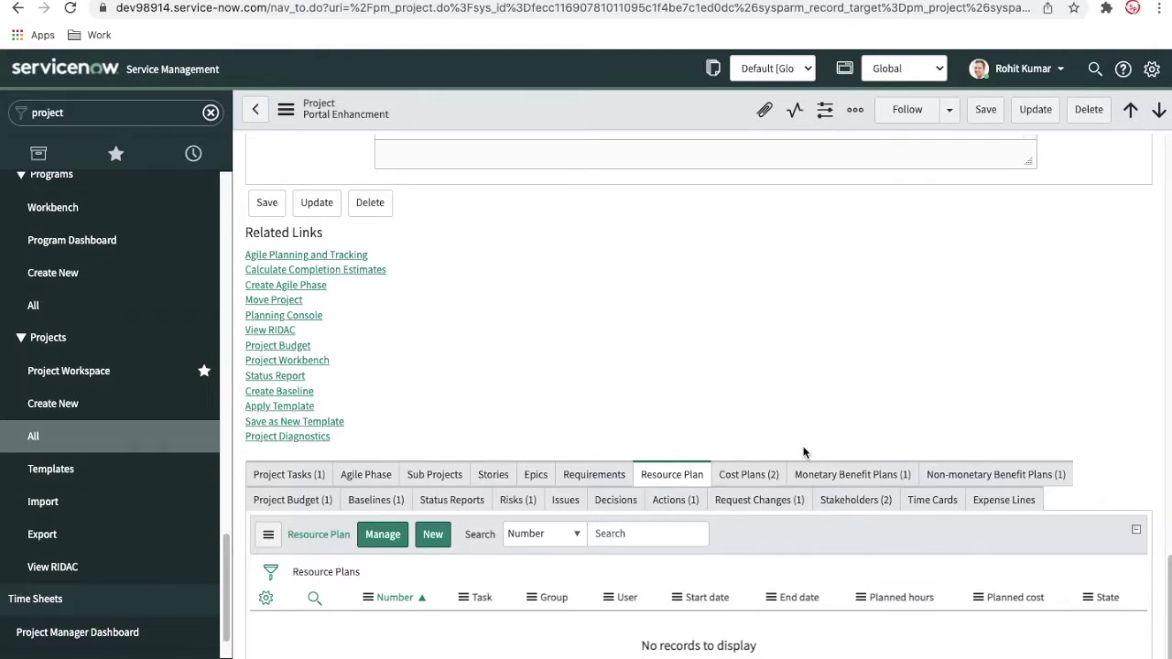
scroll(804, 452, "up", 10)
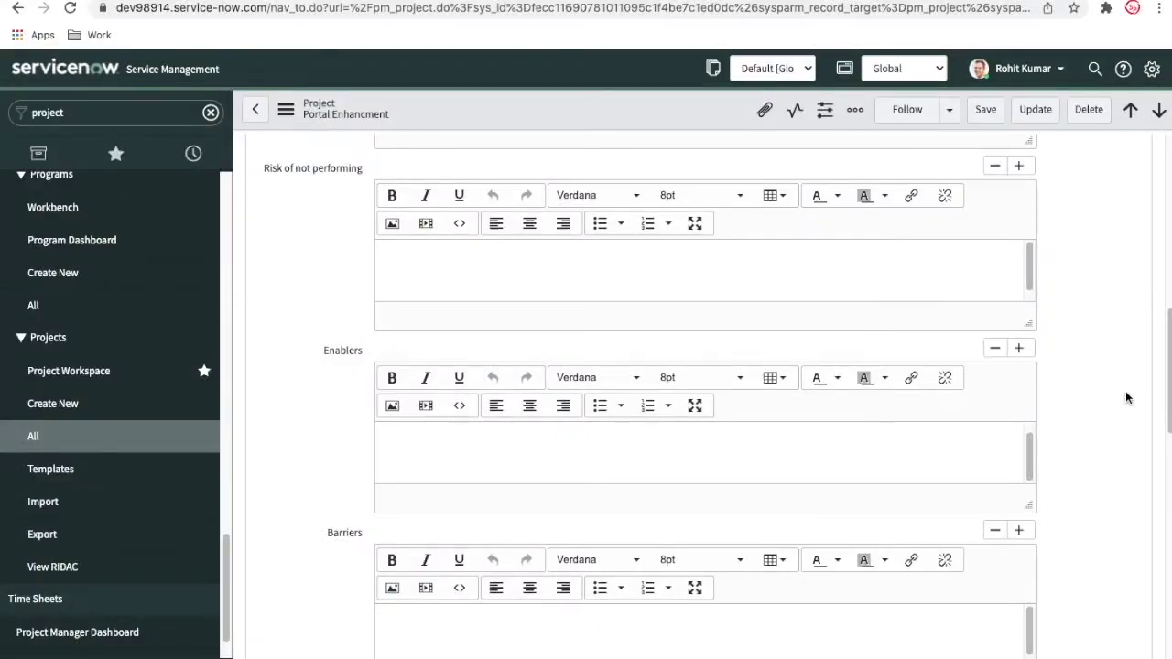
scroll(1127, 398, "up", 7)
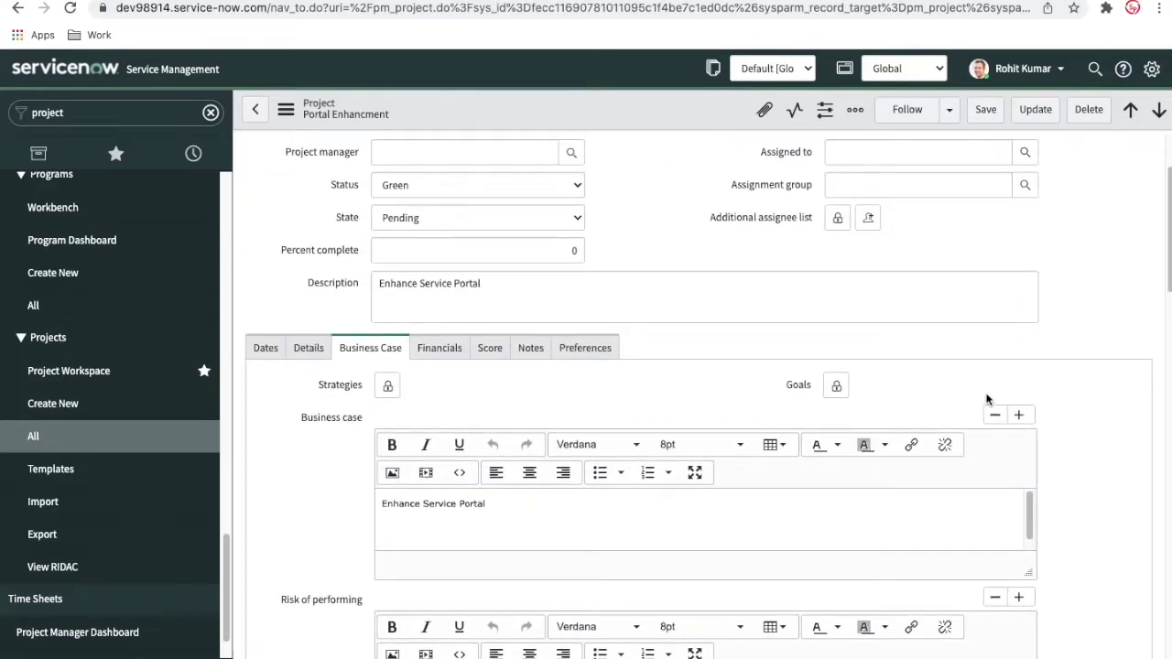
Check the project's dates, and change the portfolio in its details to Digital/Business Transformation
left_click(260, 349)
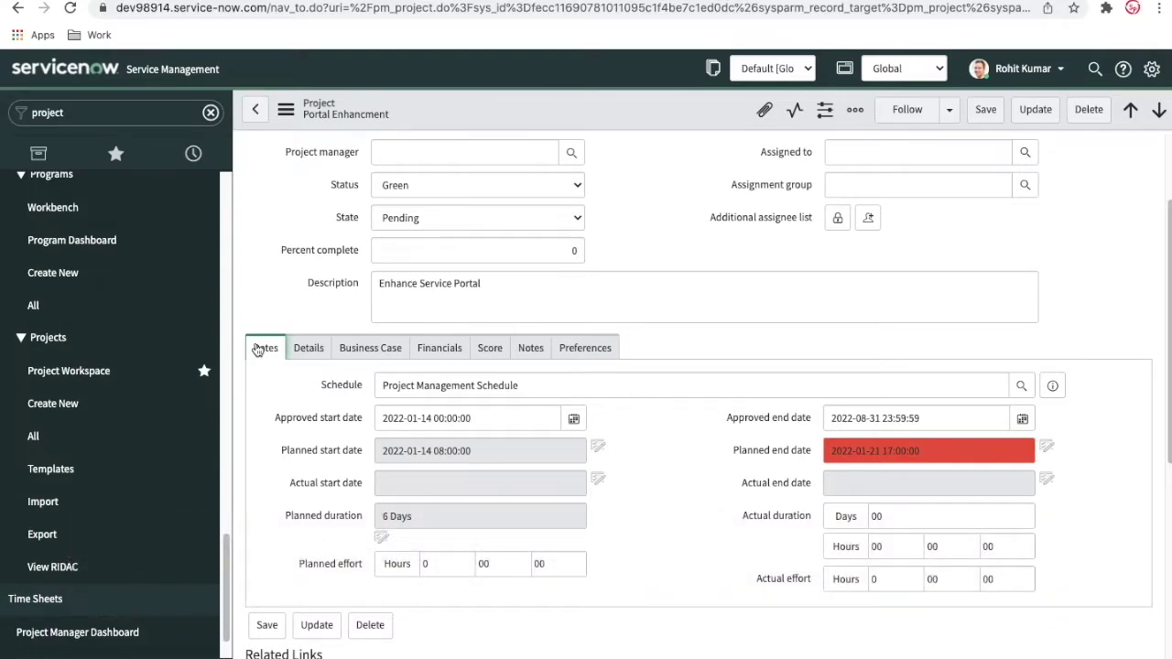
left_click(316, 357)
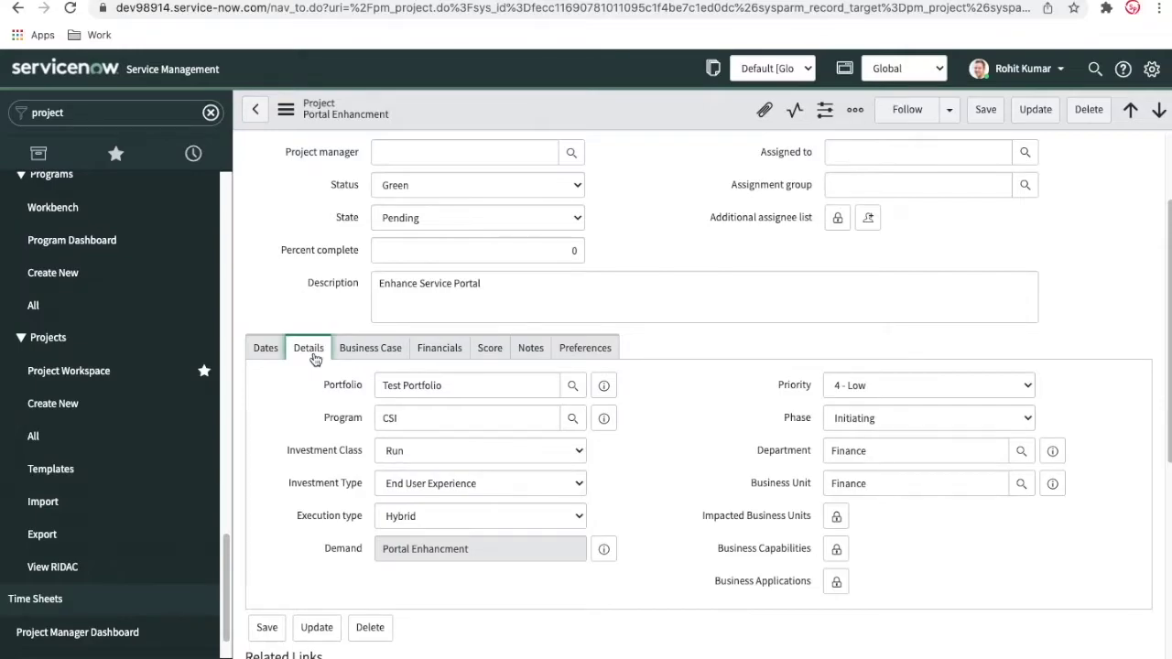
left_click(452, 388)
key("ctrl+a")
key("BackSpace")
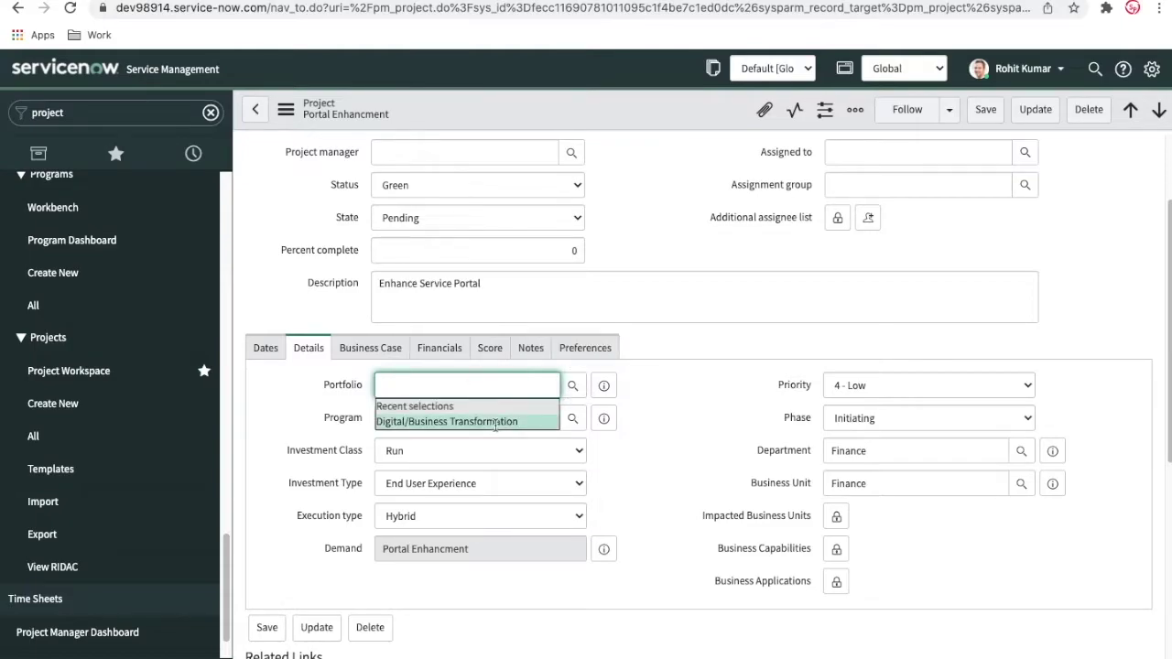
left_click(406, 424)
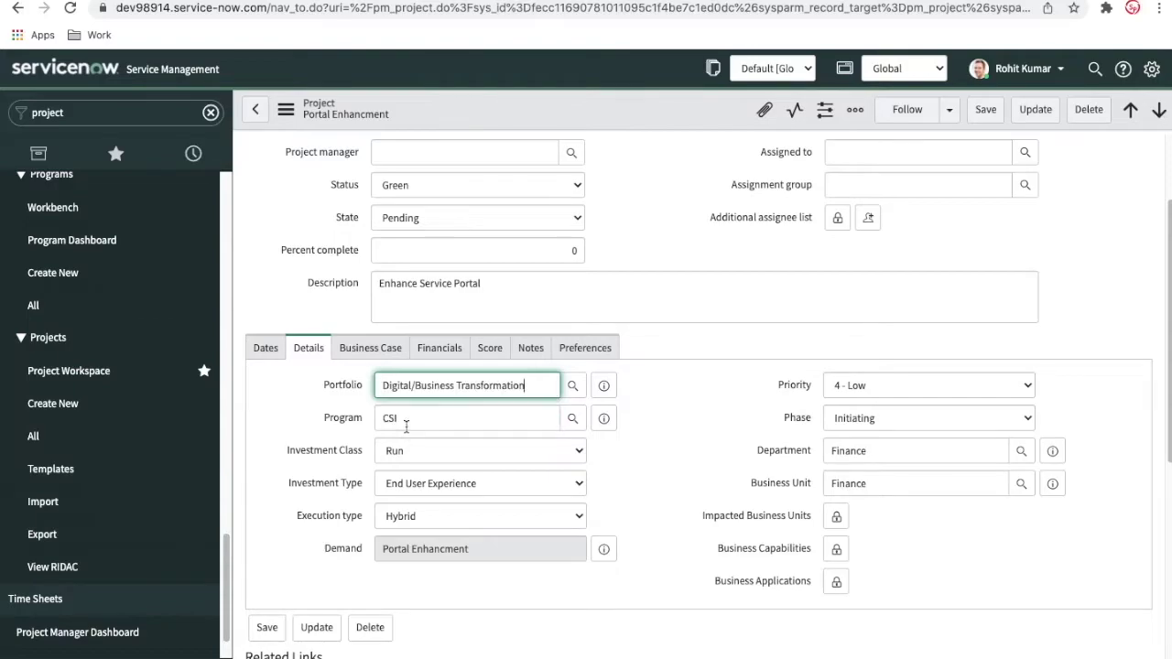
Save the Portal Enhancment project and review its Resource Plan and Cost Plans lists alongside its financial figures
right_click(533, 110)
left_click(545, 121)
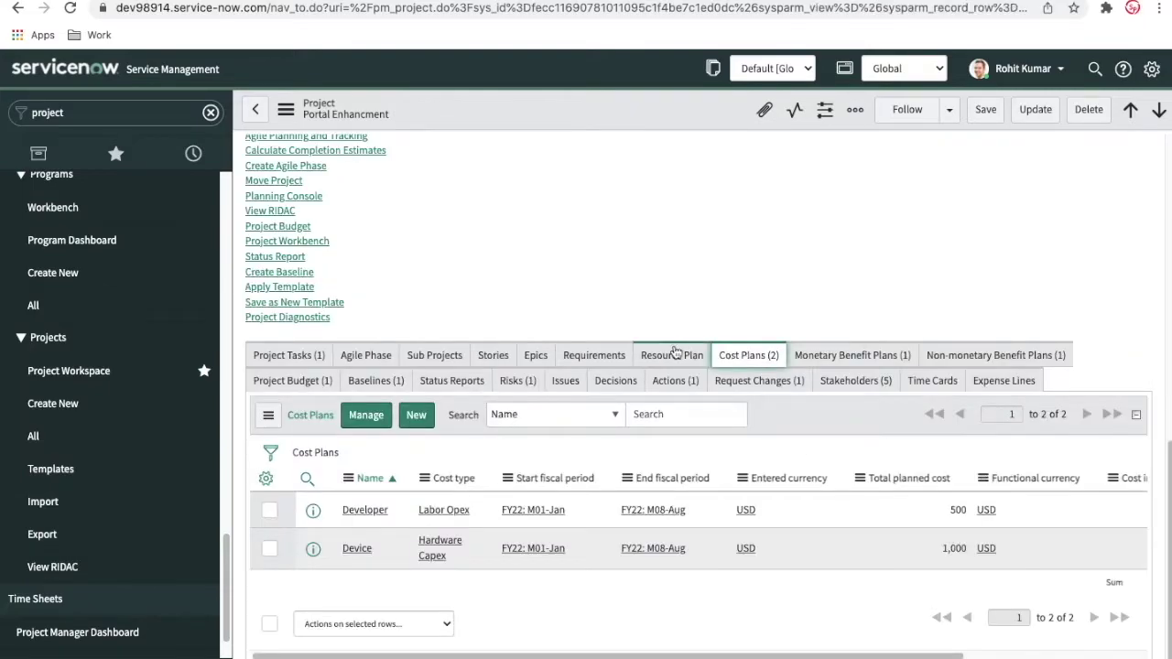
left_click(675, 357)
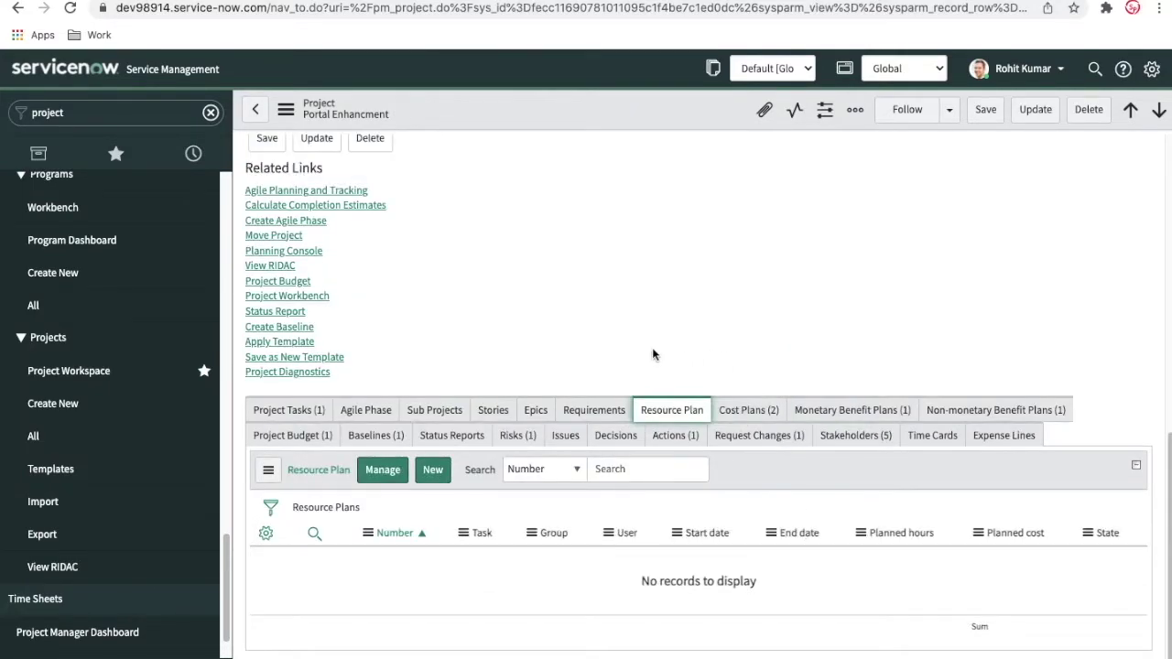
left_click(738, 412)
scroll(738, 412, "down", 2)
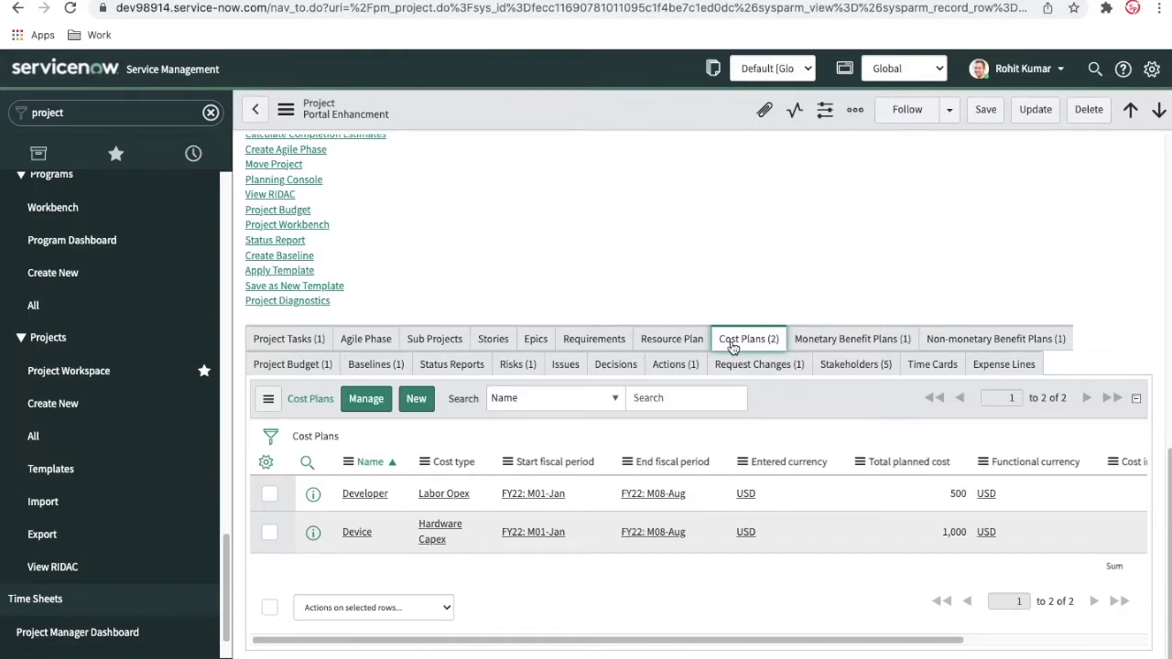
scroll(775, 219, "up", 5)
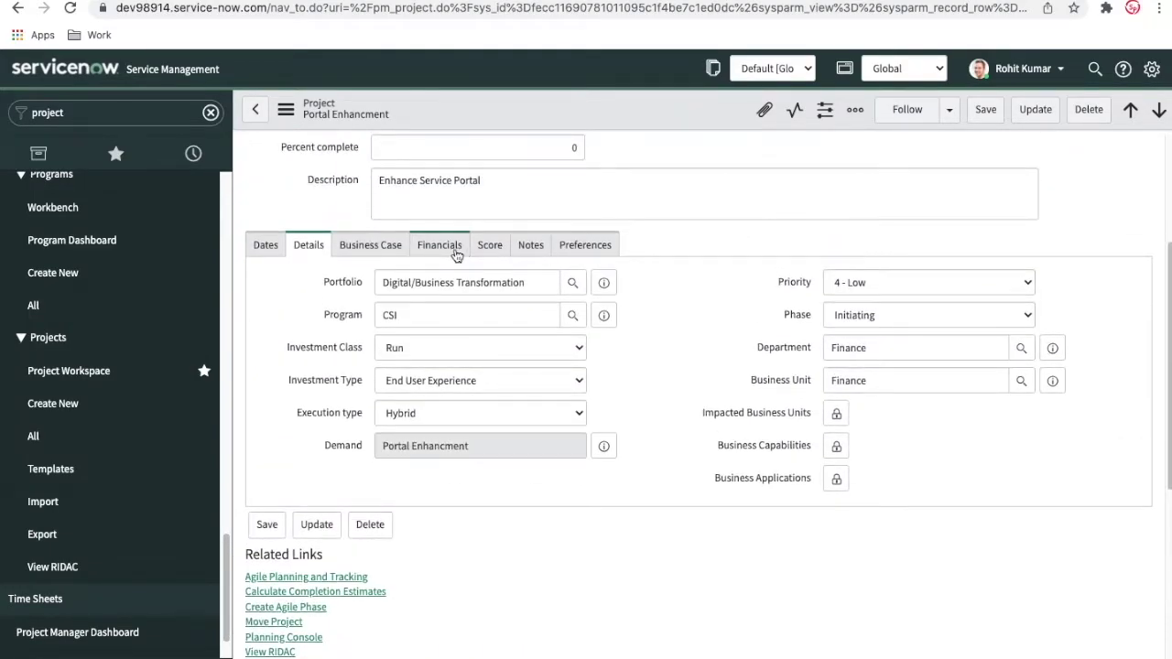
left_click(456, 250)
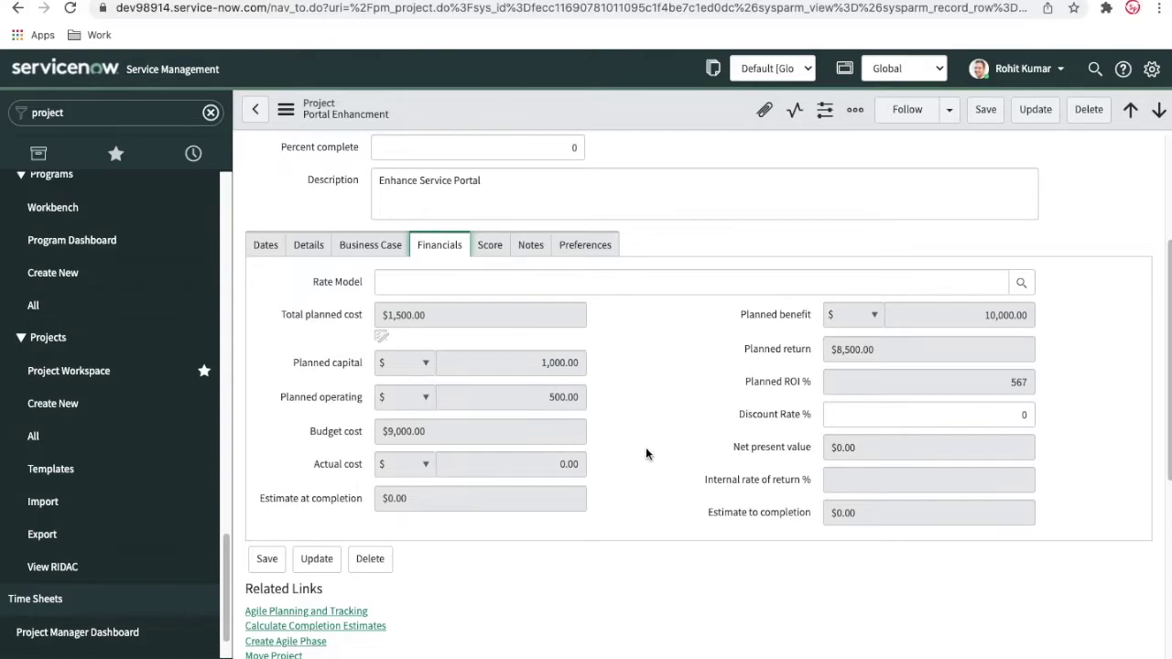
scroll(645, 448, "down", 5)
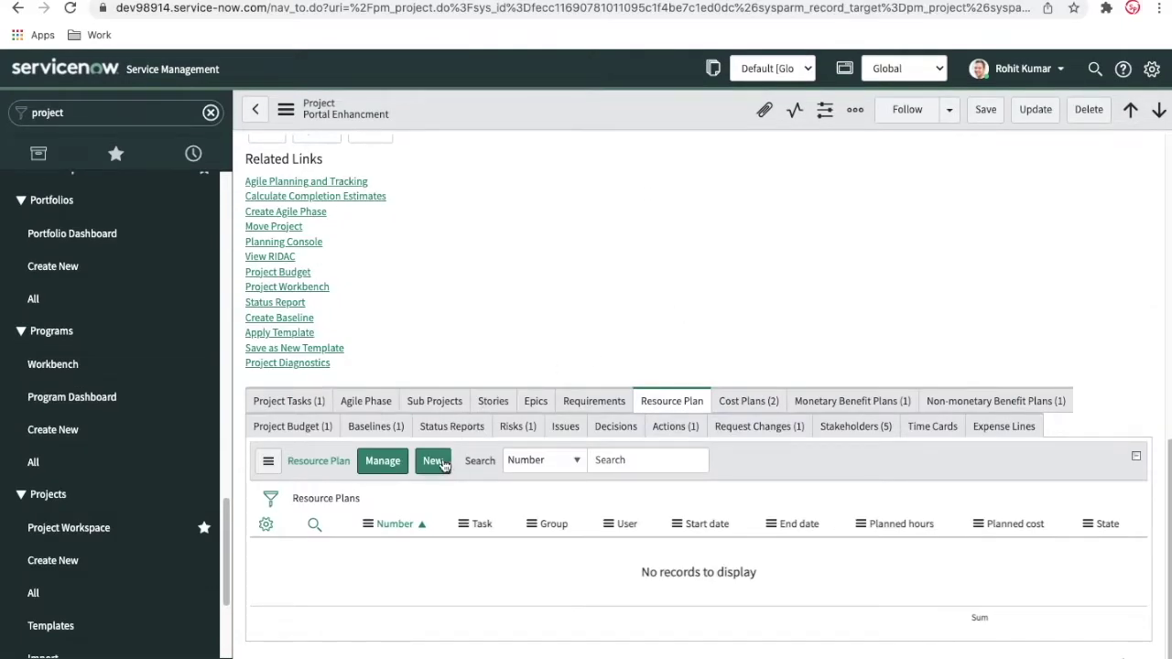
Start a new resource plan for the project with resource type Group and name it "Meeting managment"
left_click(442, 465)
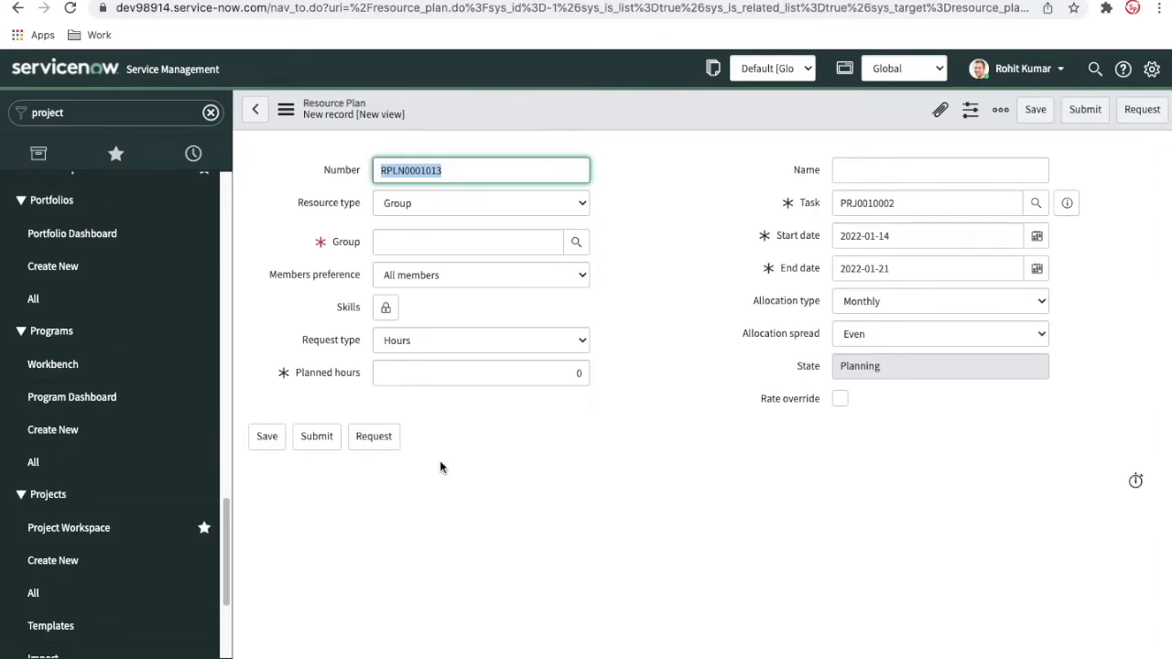
left_click(524, 209)
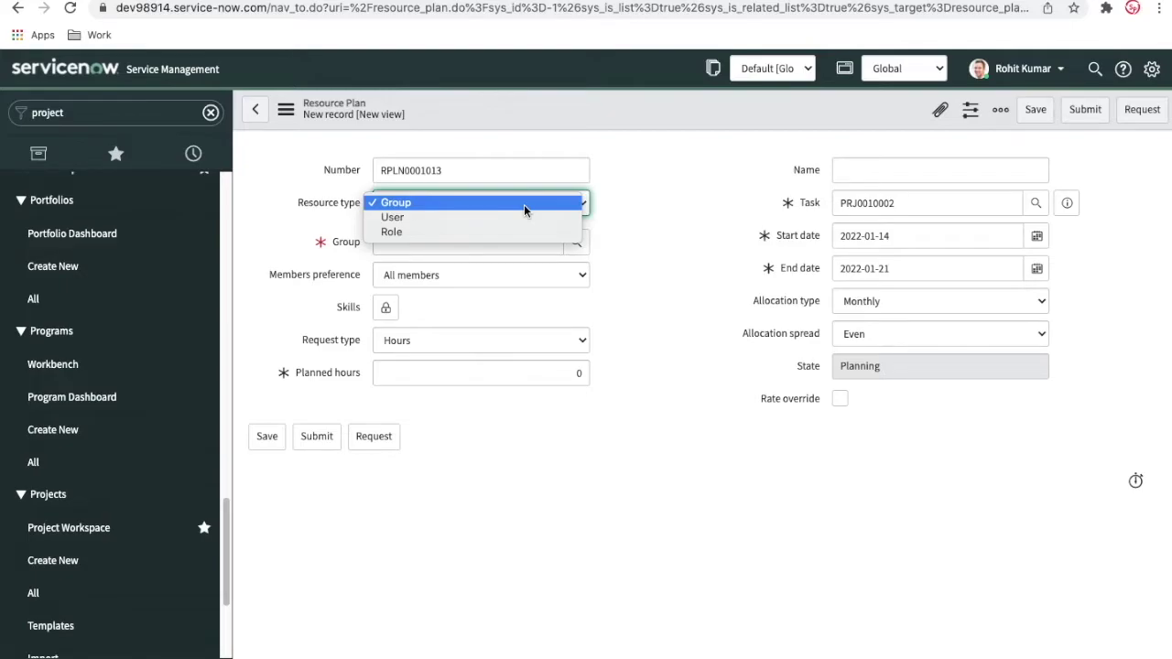
left_click(431, 204)
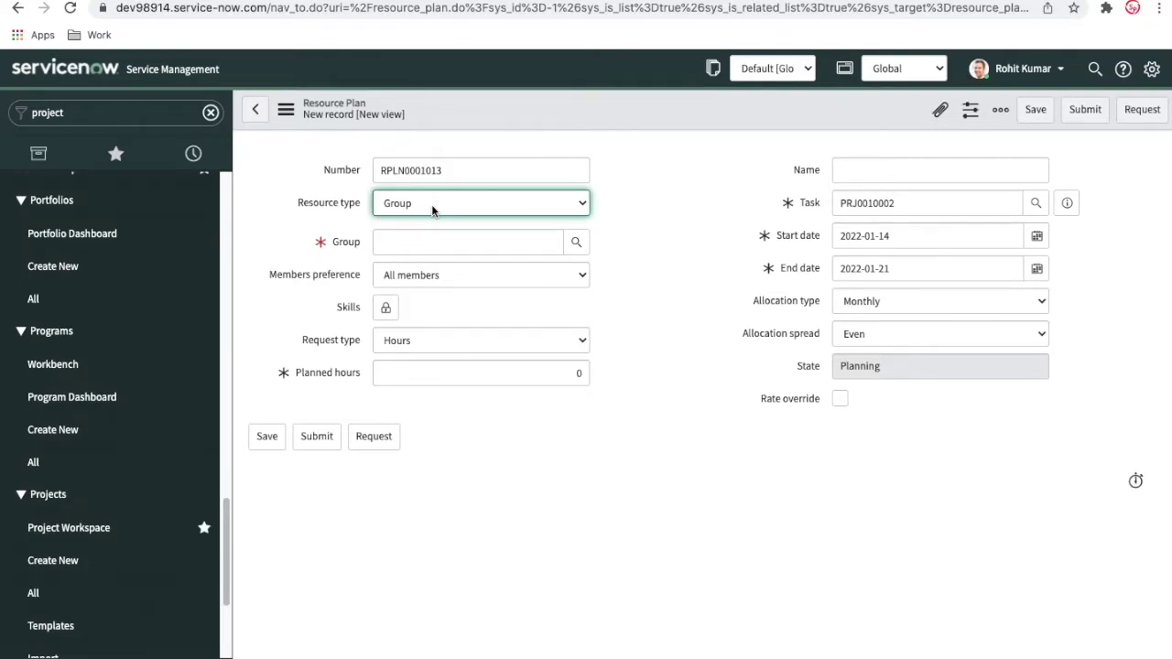
left_click(880, 182)
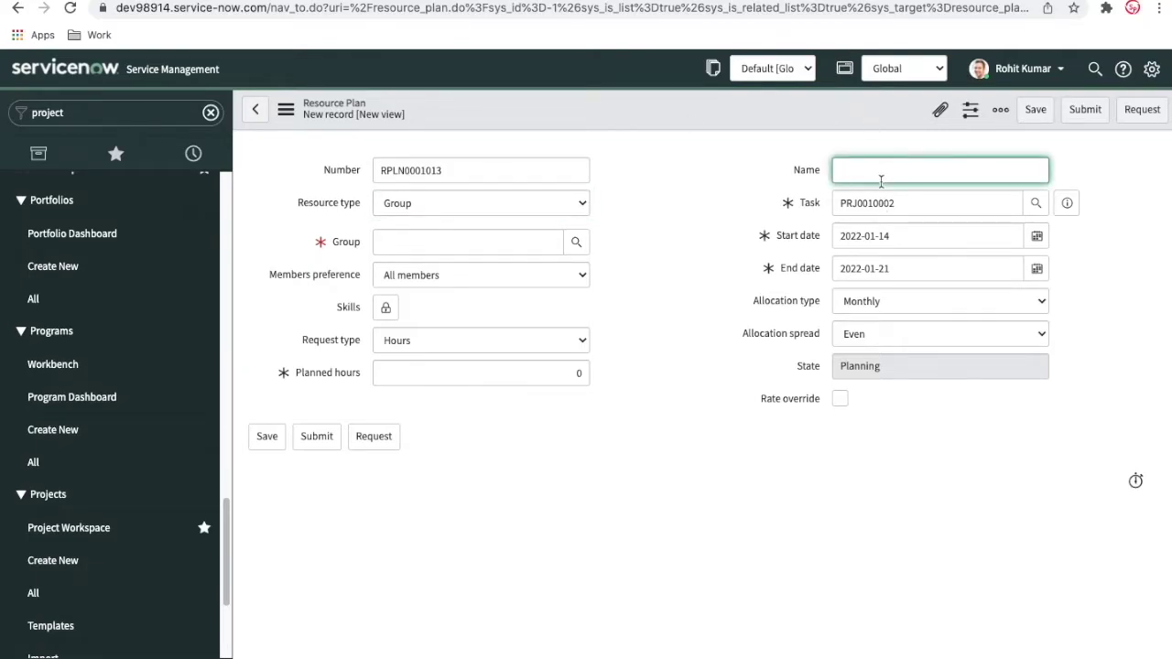
type("Meeting managment")
key("Tab")
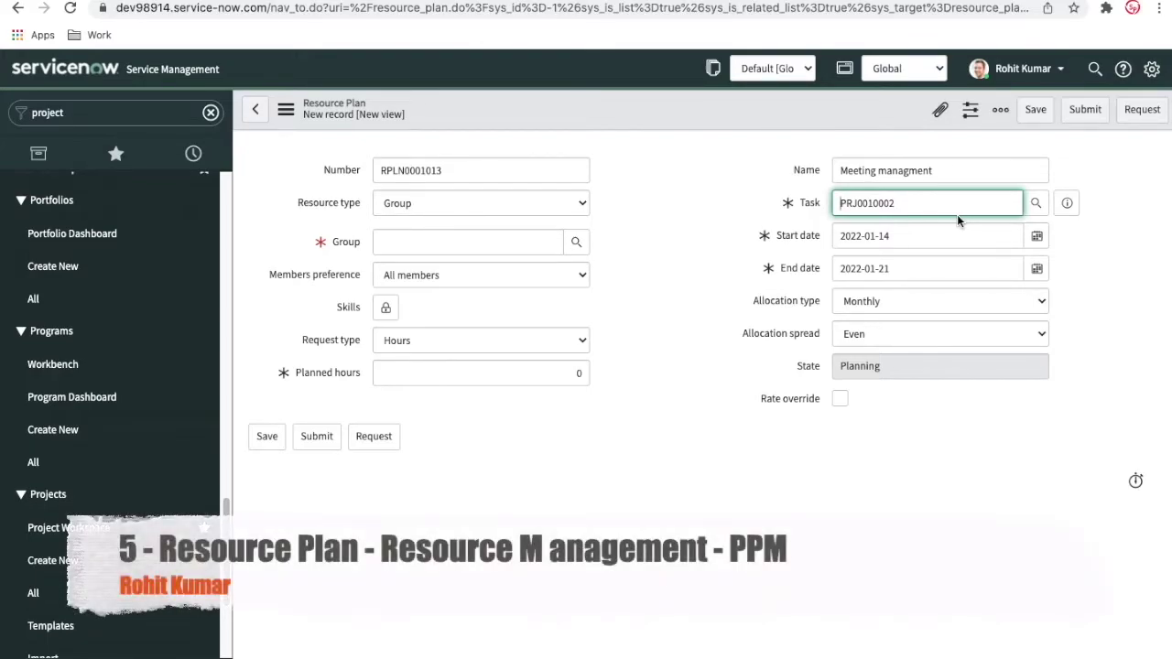
Set the resource plan's dates to run from 2022-01-14 to 2022-08-31
left_click(1037, 235)
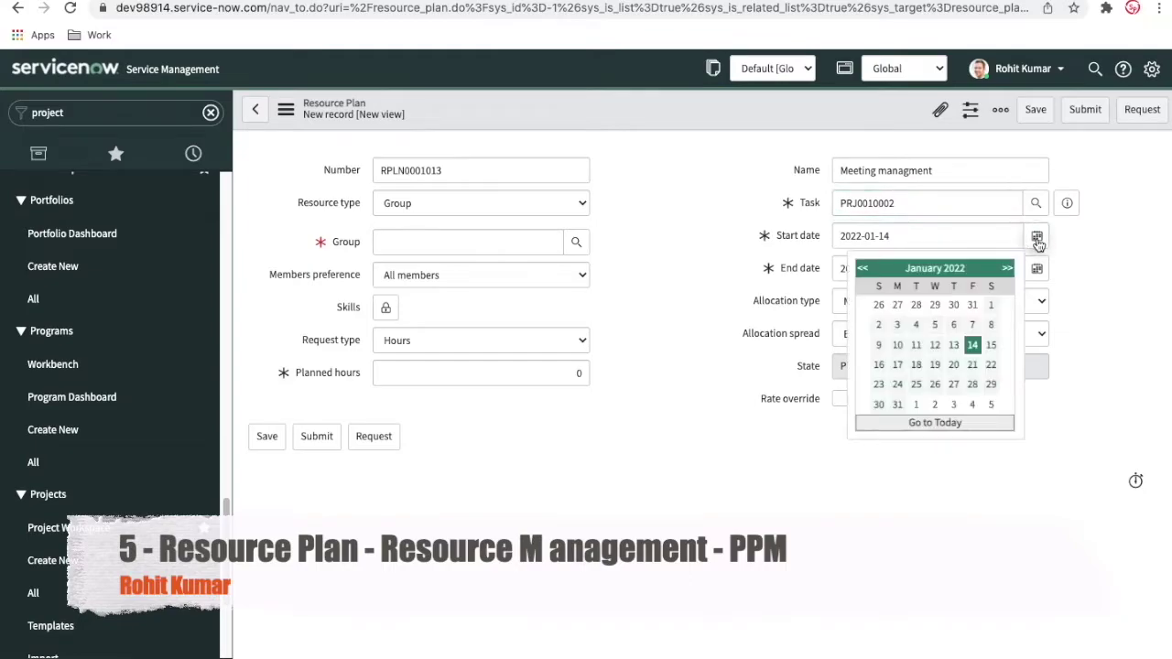
left_click(972, 345)
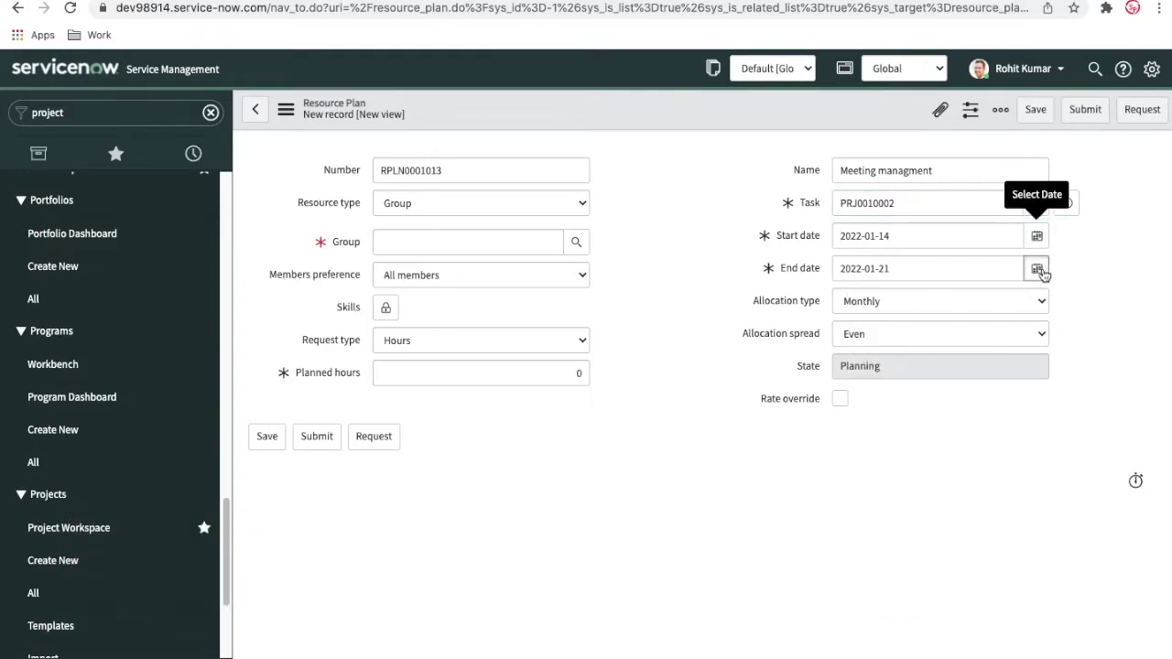
left_click(1036, 273)
left_click(1007, 301)
left_click(1008, 301)
left_click(1007, 301)
left_click(1008, 301)
left_click(1008, 301)
left_click(1009, 301)
left_click(1009, 301)
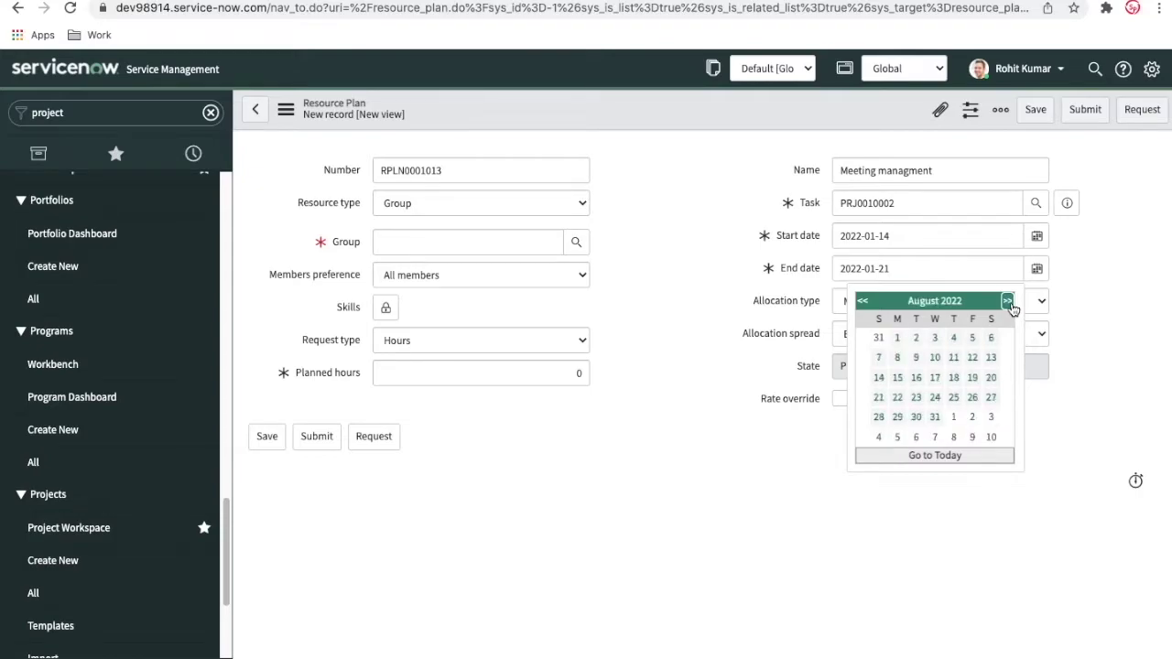
left_click(935, 417)
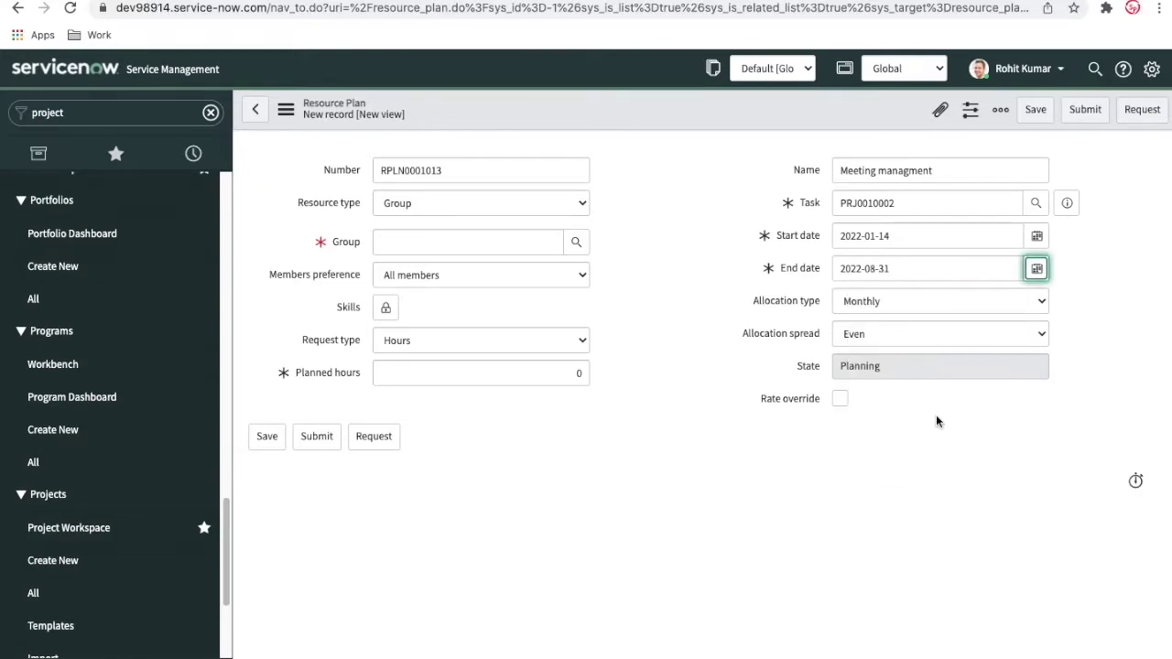
Assign the Program Managers group to the resource plan and set its planned hours to 100
left_click(511, 246)
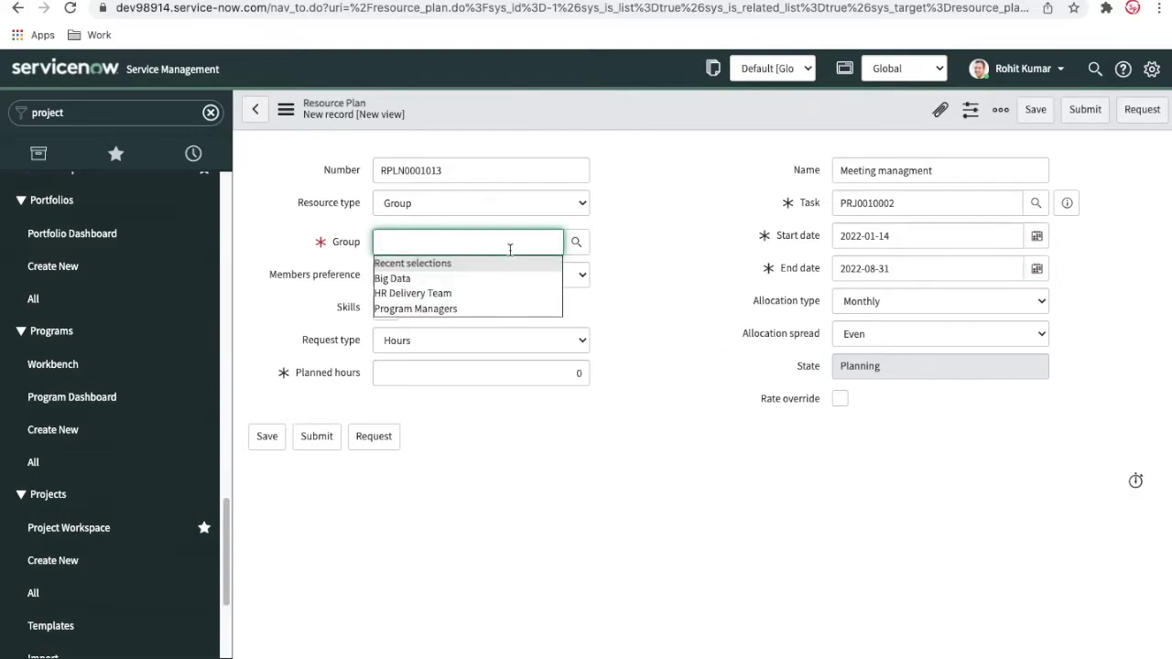
left_click(577, 245)
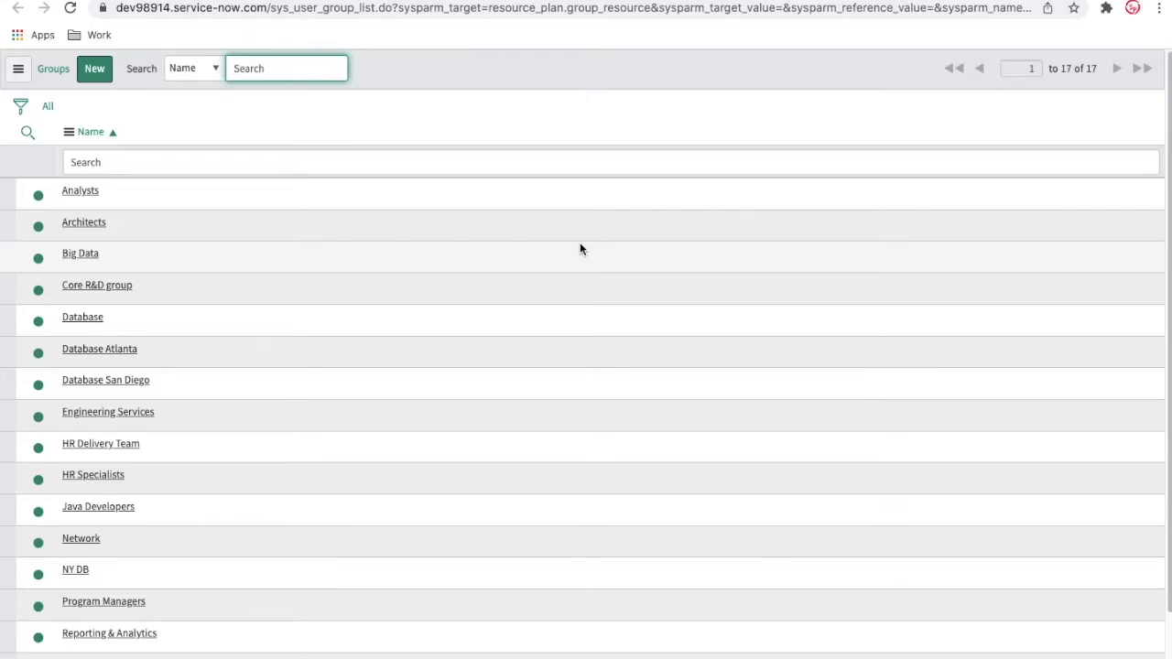
scroll(449, 424, "down", 2)
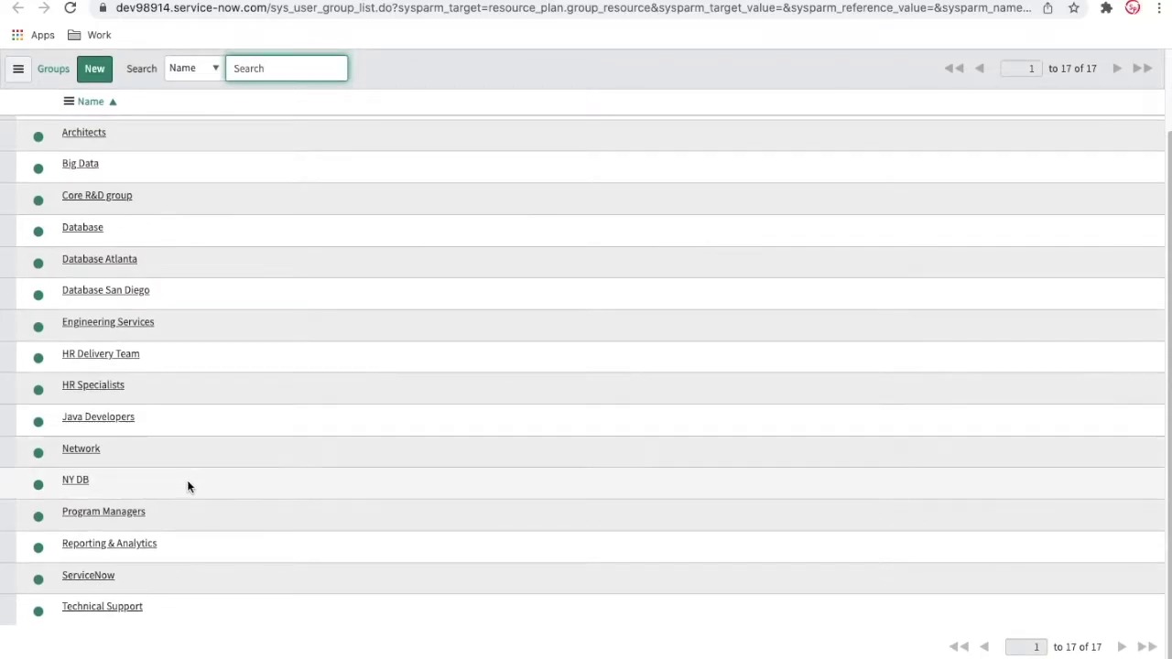
left_click(118, 514)
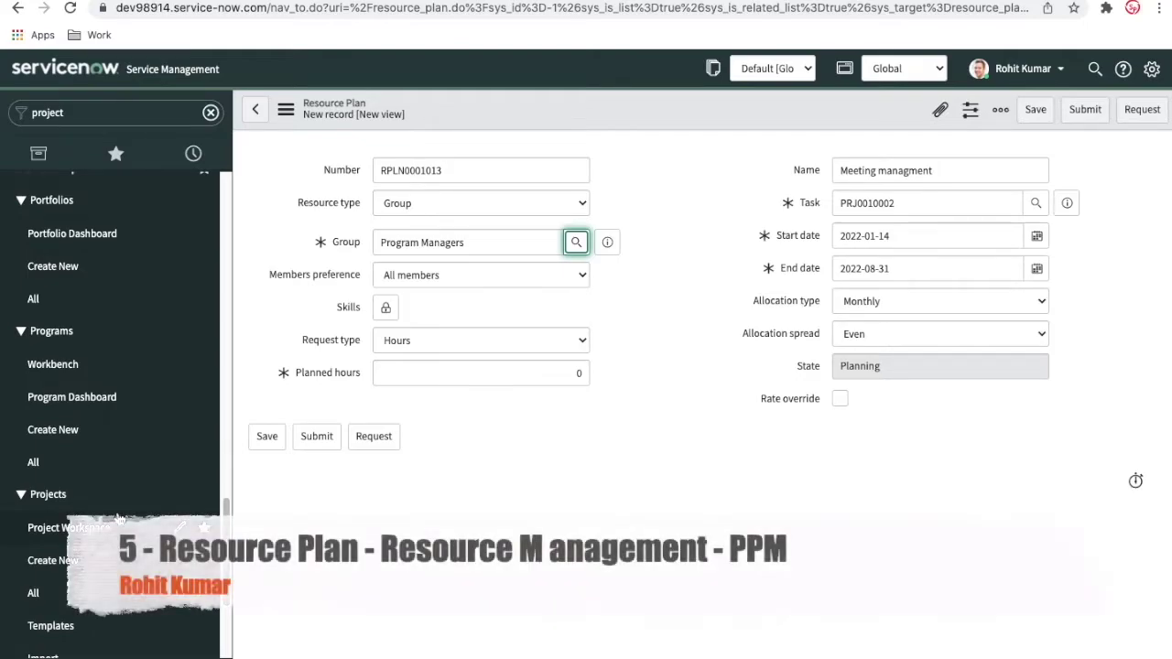
left_click(543, 376)
type("100")
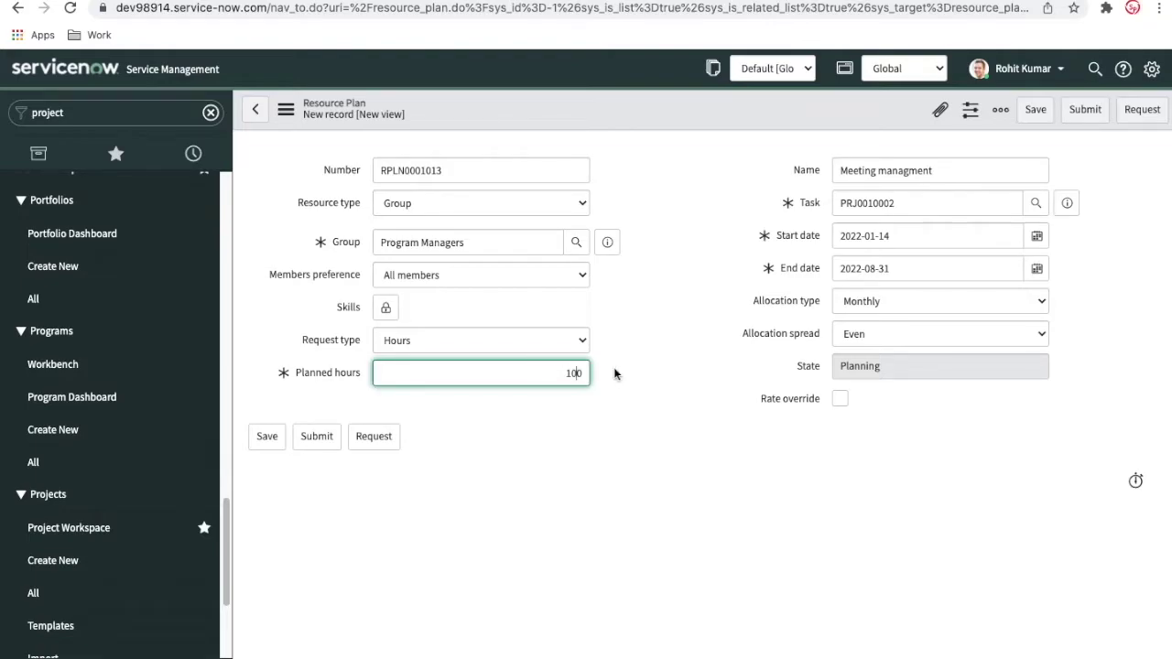
Open the Program Managers group record, check its hourly rate and average daily FTE hours, and return to the resource plan
left_click(607, 242)
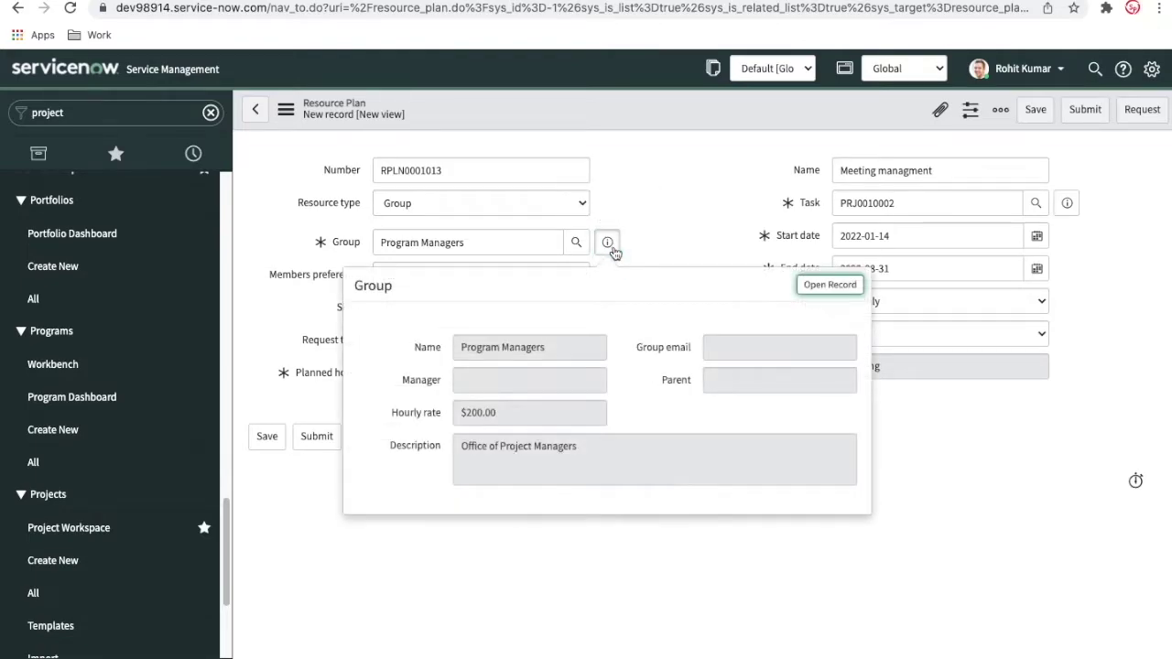
left_click(828, 284)
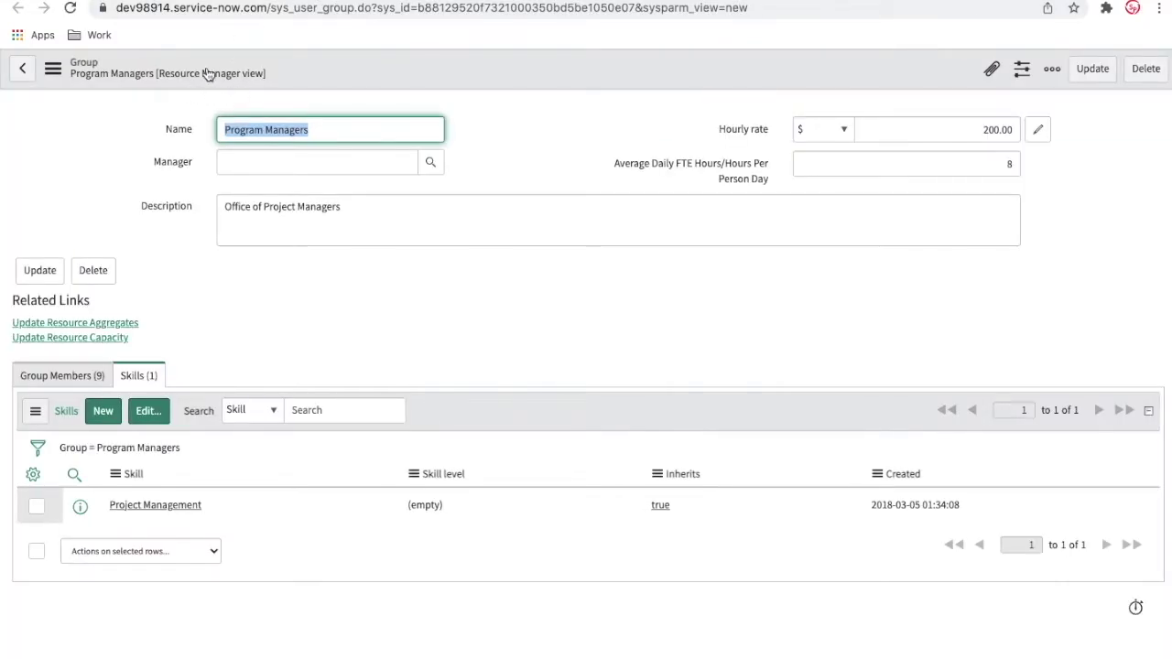
left_click(634, 109)
mouse_move(763, 179)
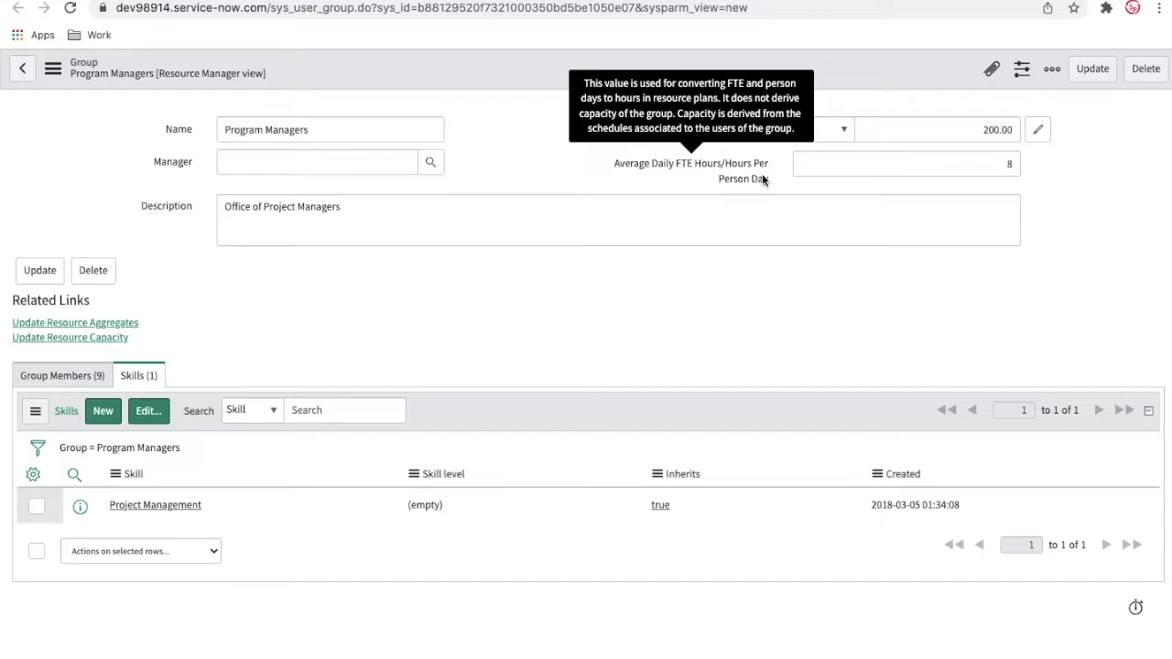
left_click(984, 130)
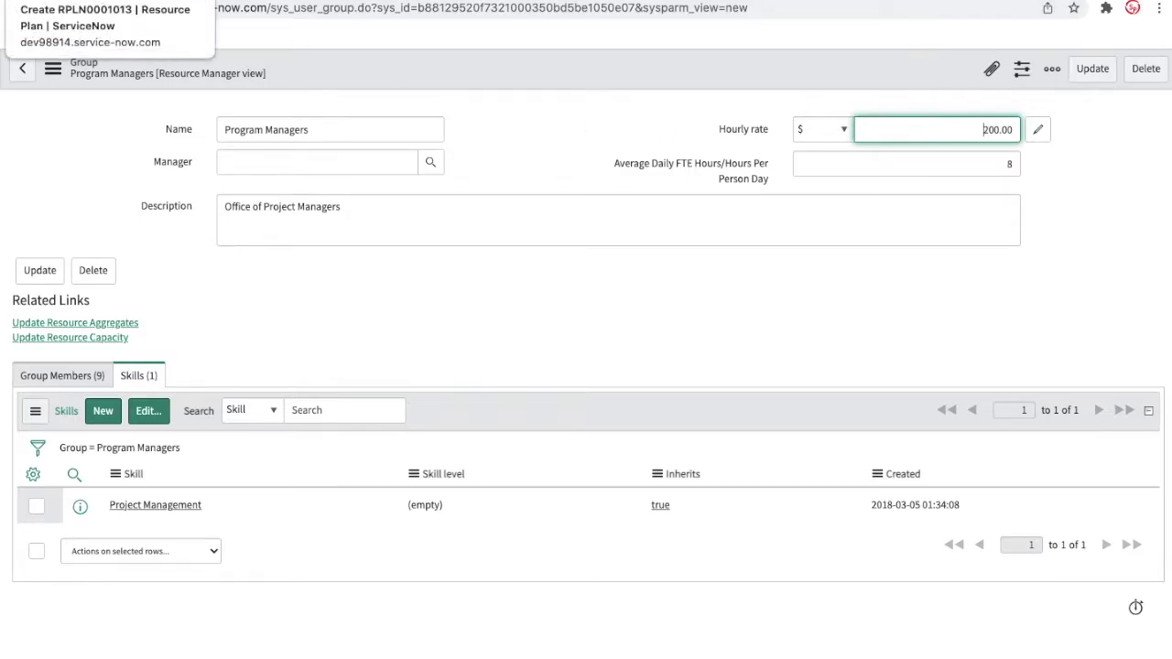
left_click(110, 0)
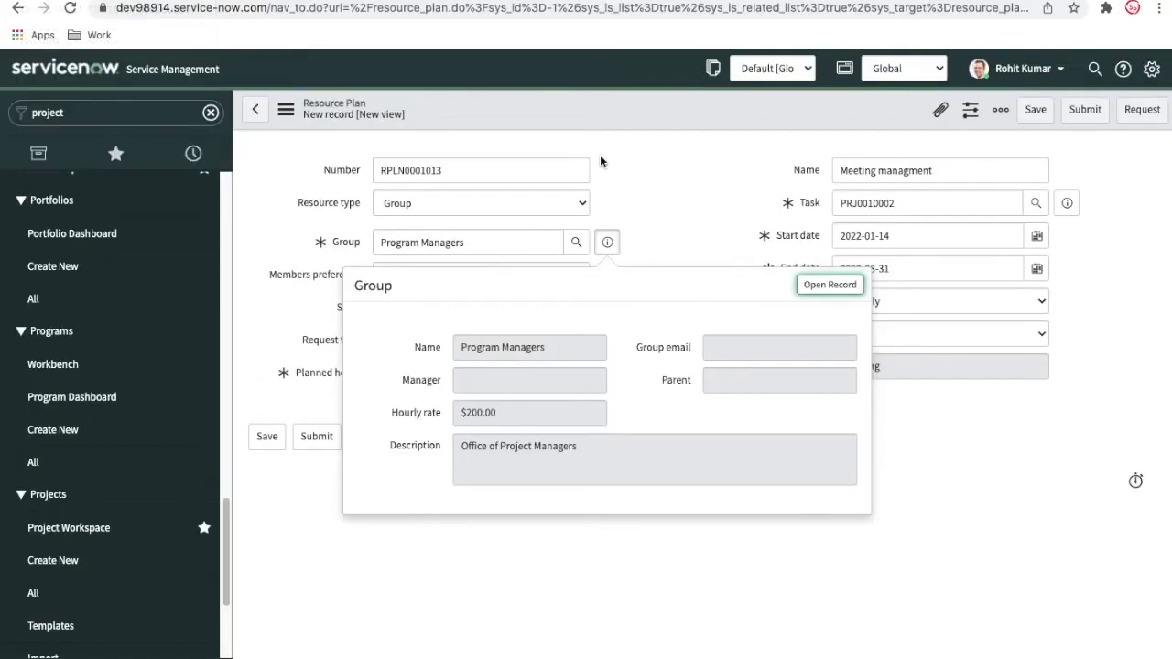
key("Escape")
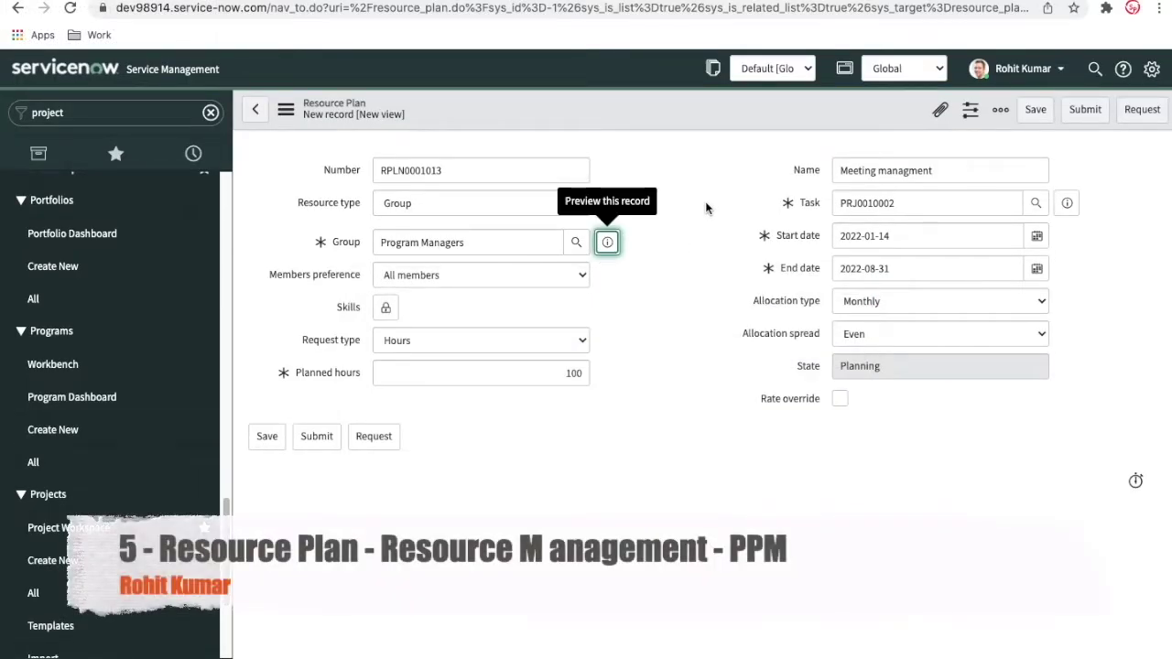
Review the members and schedules of the Program Managers group, and go back to the resource plan
left_click(317, 2)
left_click(64, 382)
scroll(475, 394, "down", 2)
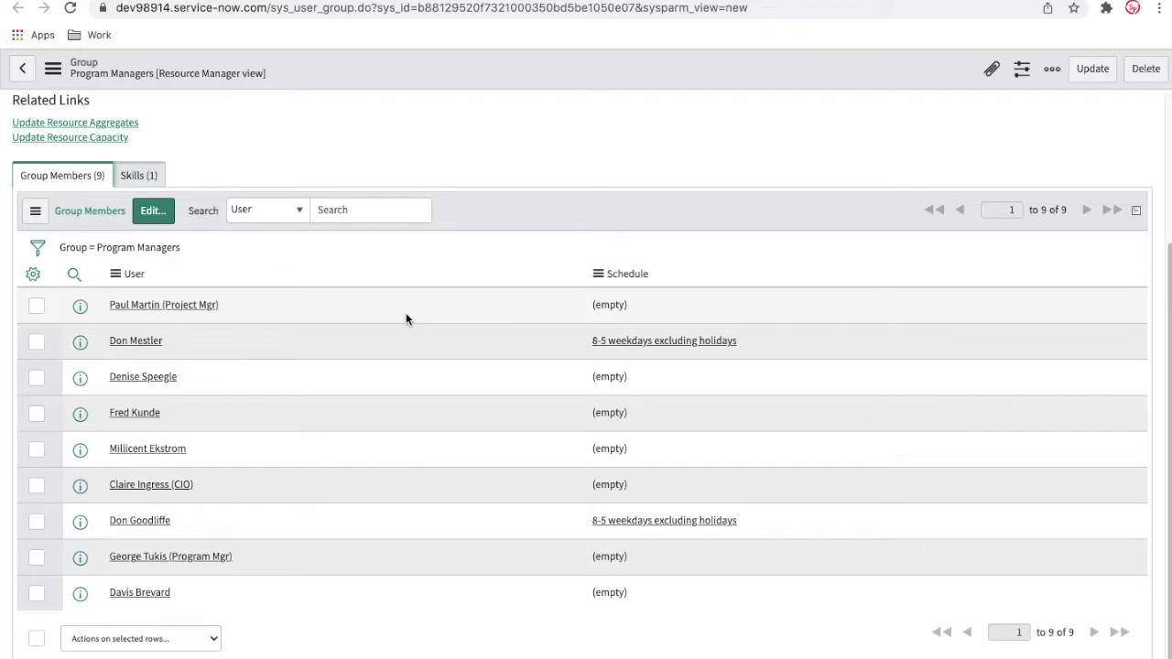
left_click(197, 0)
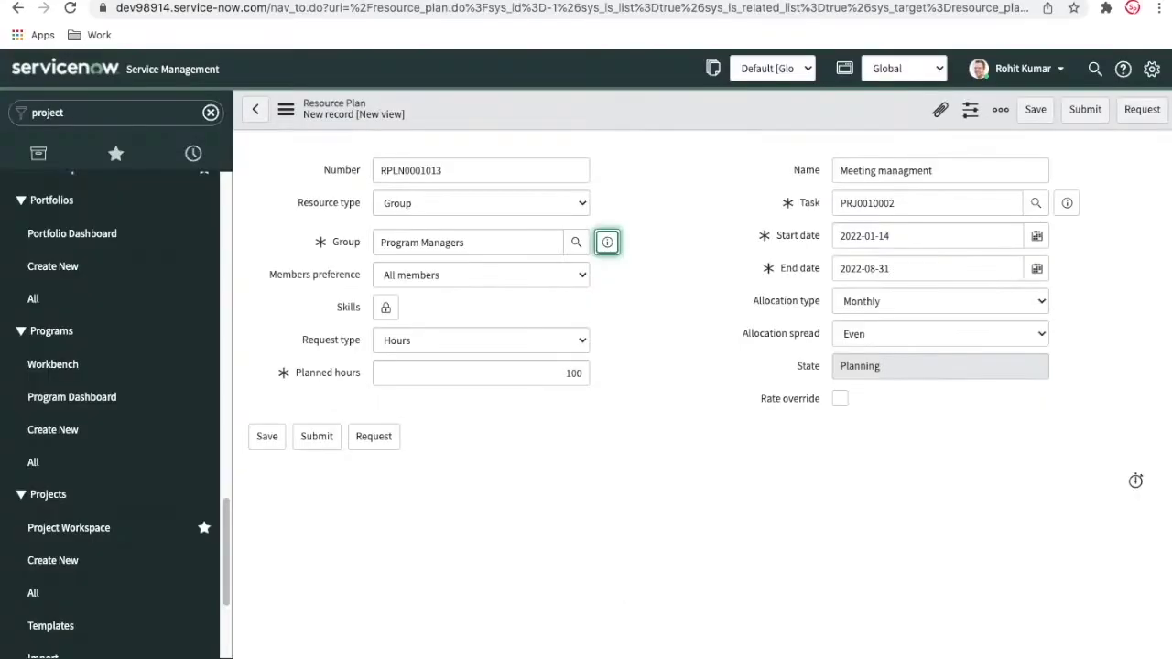
Save the new resource plan and review its resource details, request details and allocation configuration
right_click(628, 111)
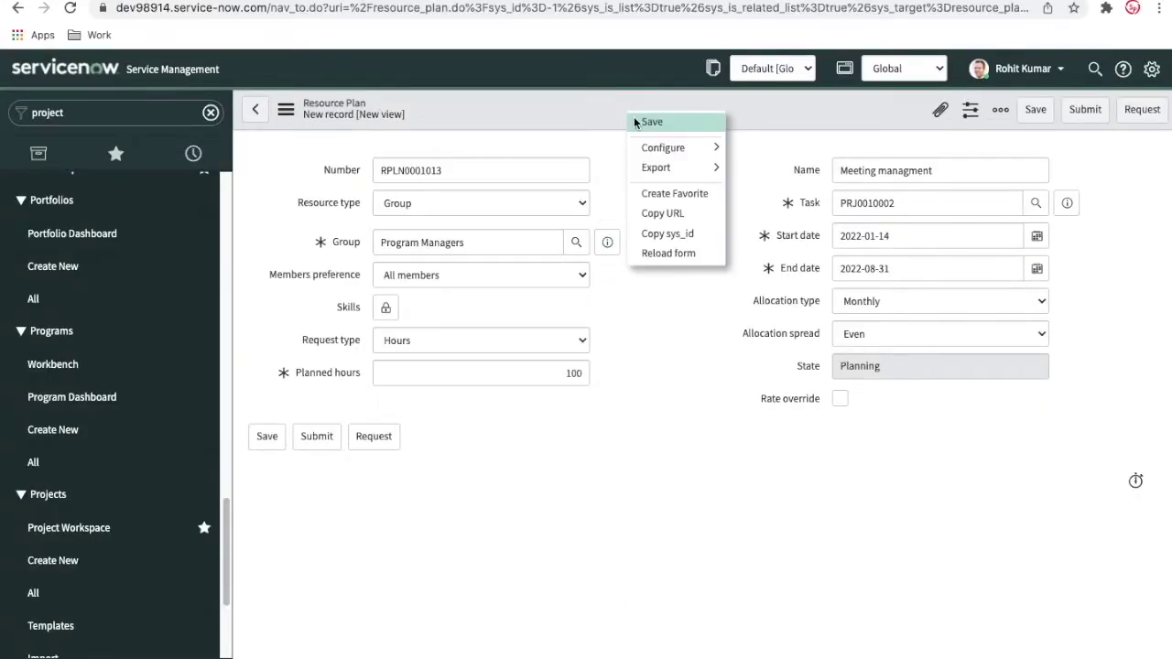
left_click(636, 121)
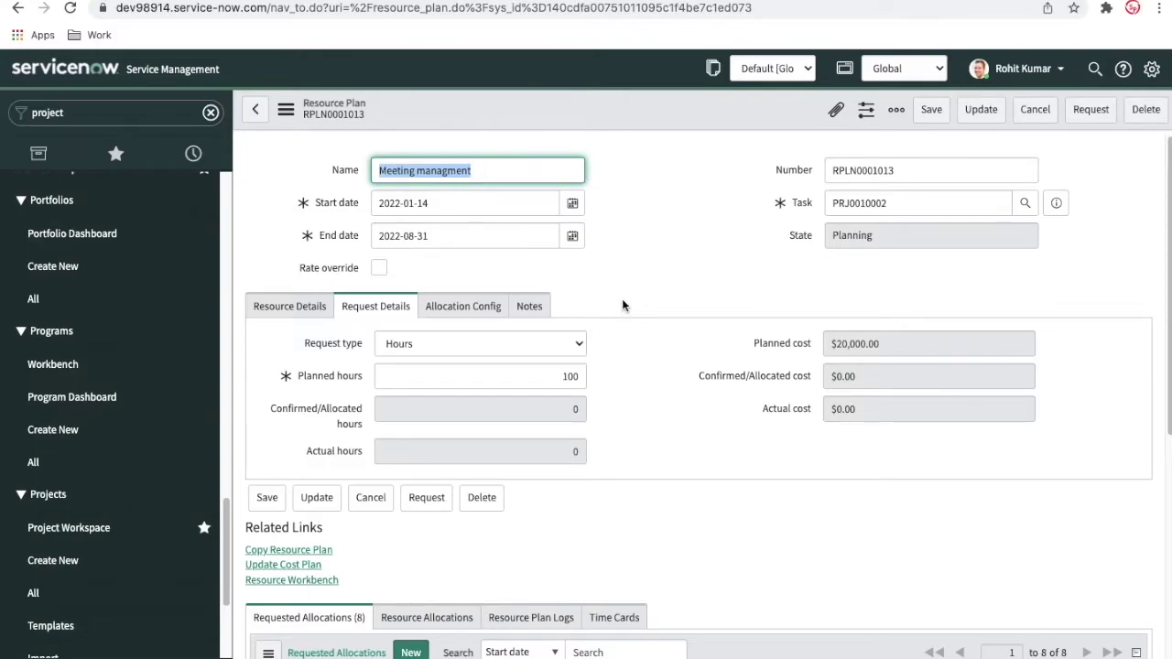
left_click(314, 309)
left_click(314, 308)
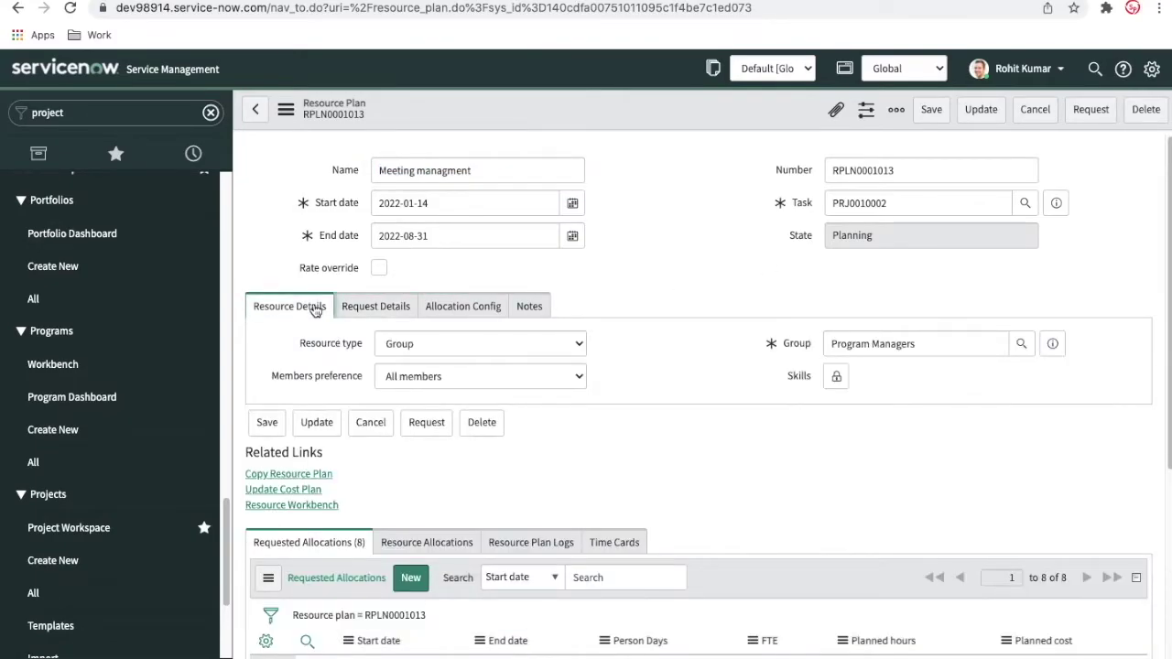
left_click(373, 312)
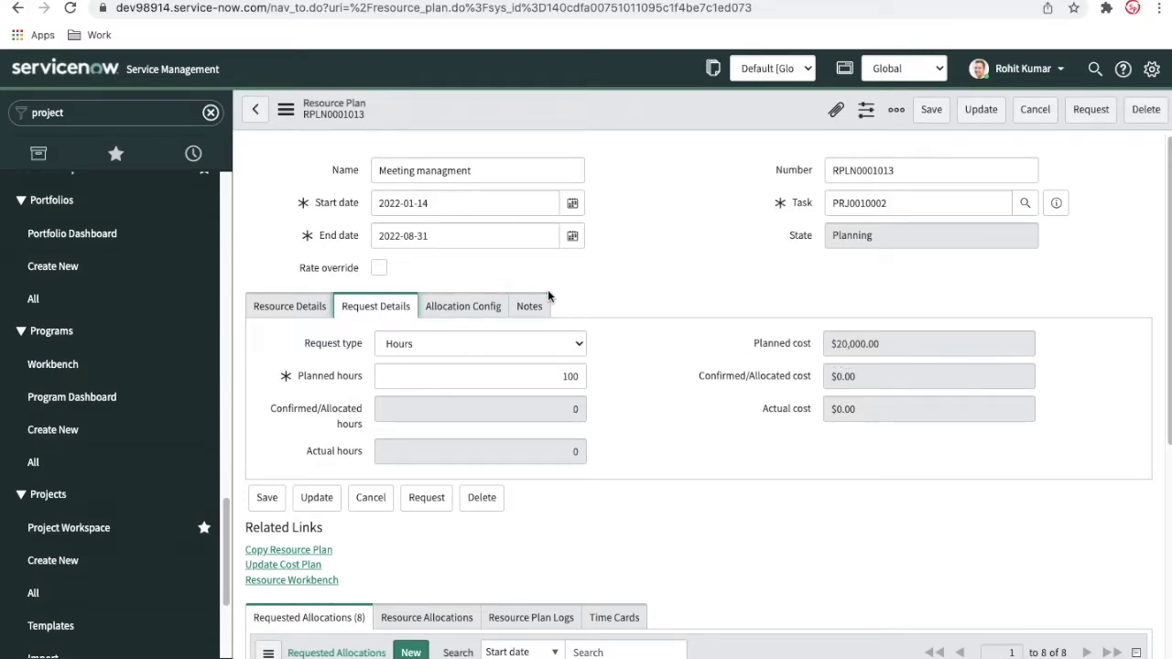
left_click(471, 311)
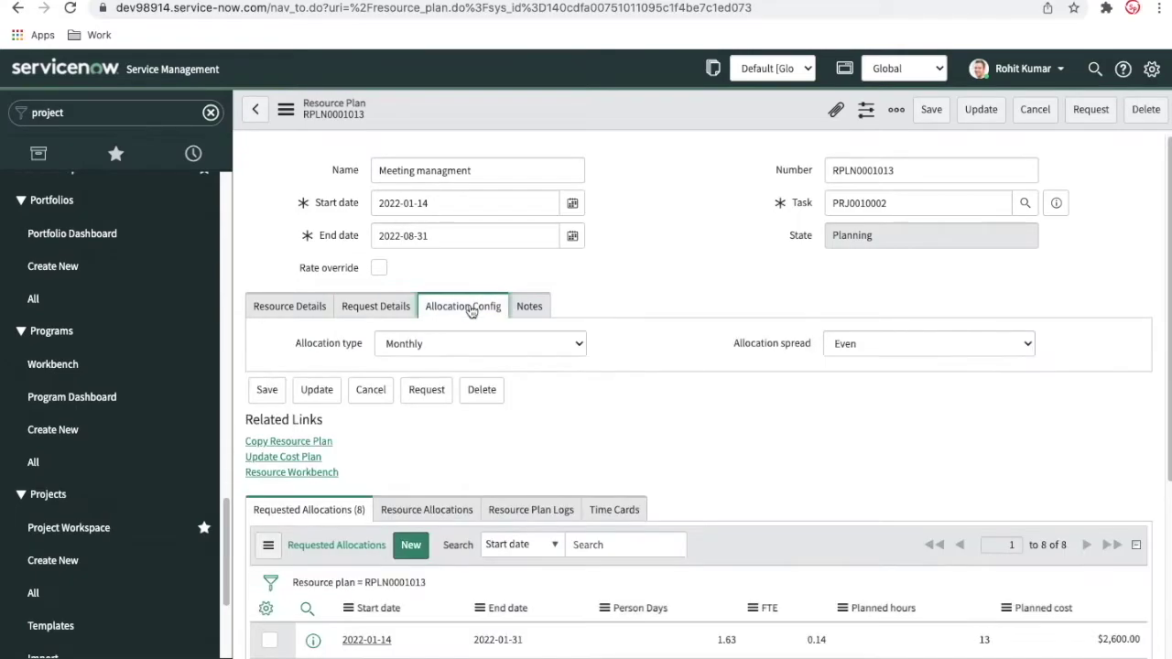
left_click(376, 303)
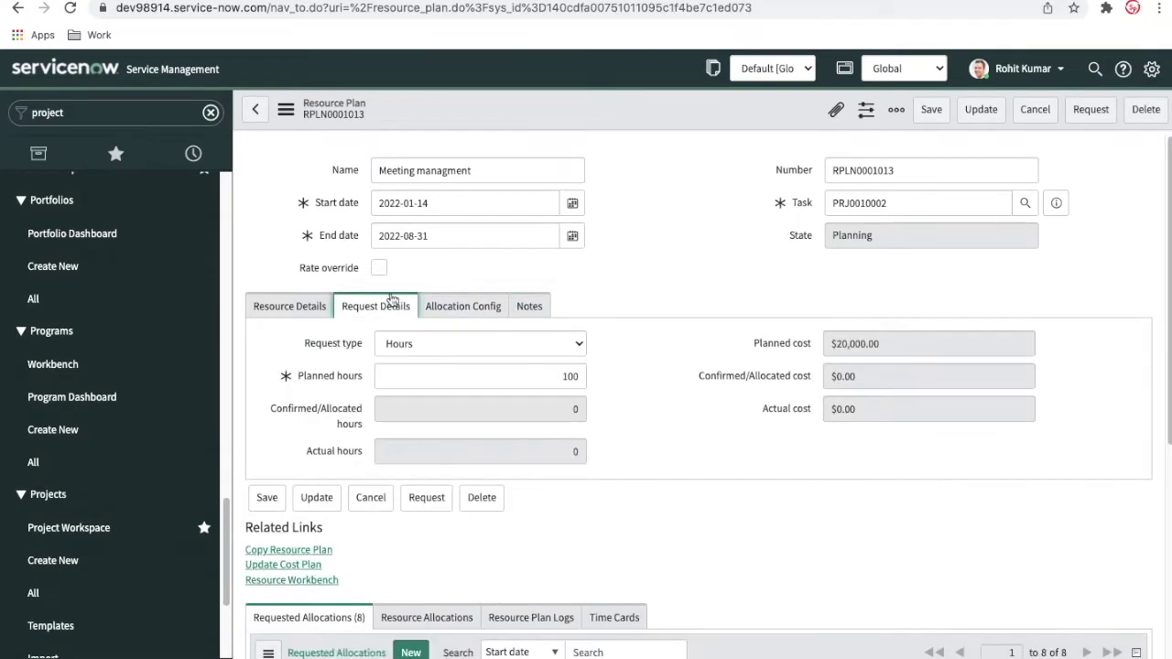
scroll(658, 327, "down", 1)
scroll(658, 327, "up", 1)
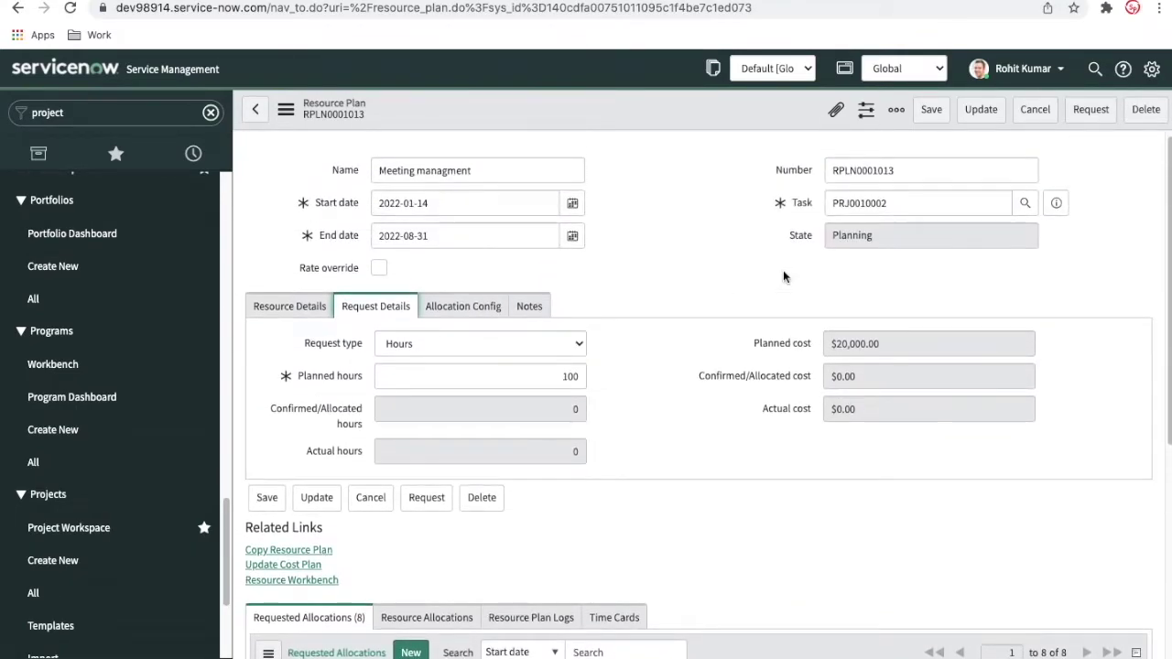
Open the Portal Enhancment project record from the resource plan and review its related resource plan list, sorted by number
left_click(1058, 209)
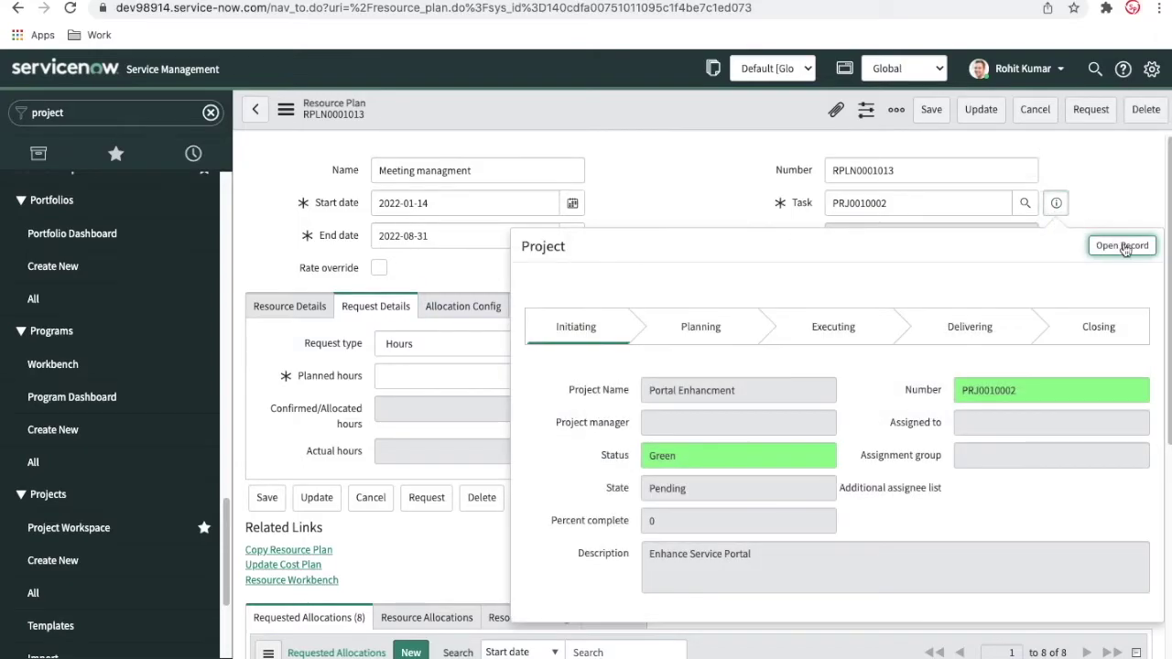
left_click(1123, 246)
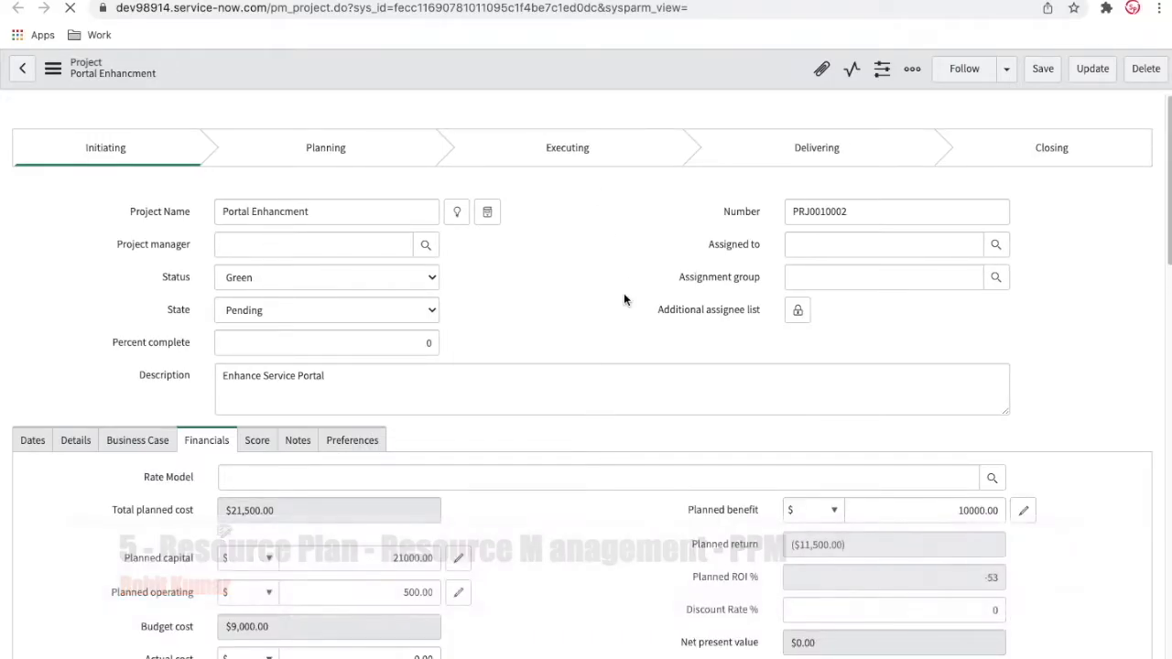
scroll(623, 299, "down", 3)
scroll(624, 300, "down", 5)
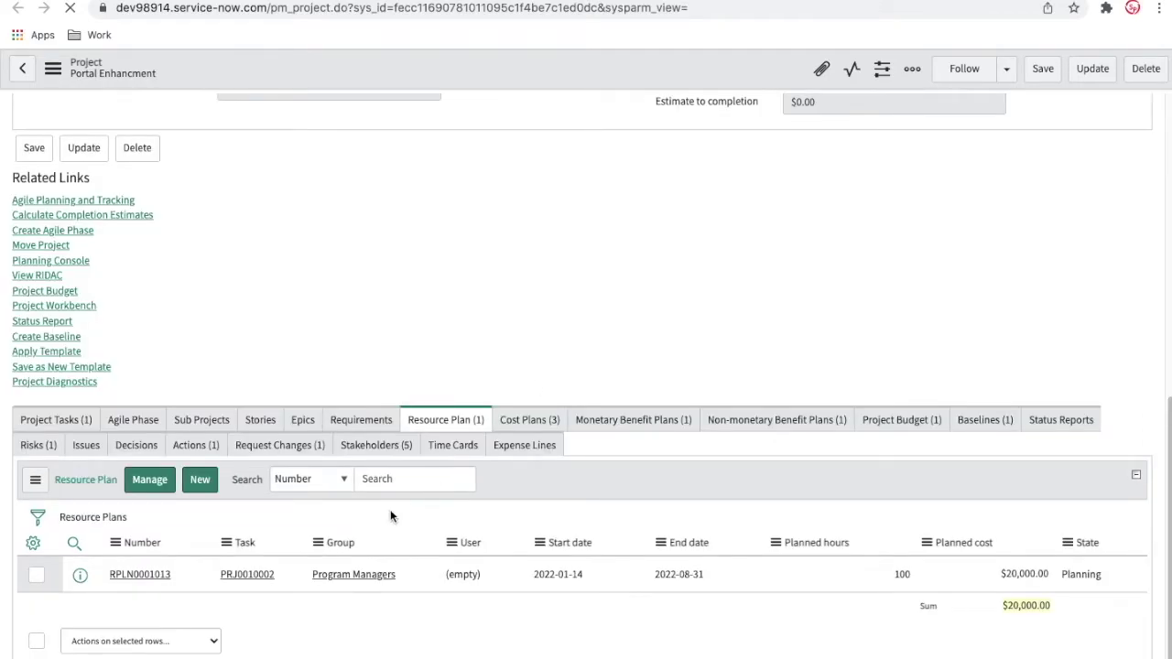
left_click(139, 547)
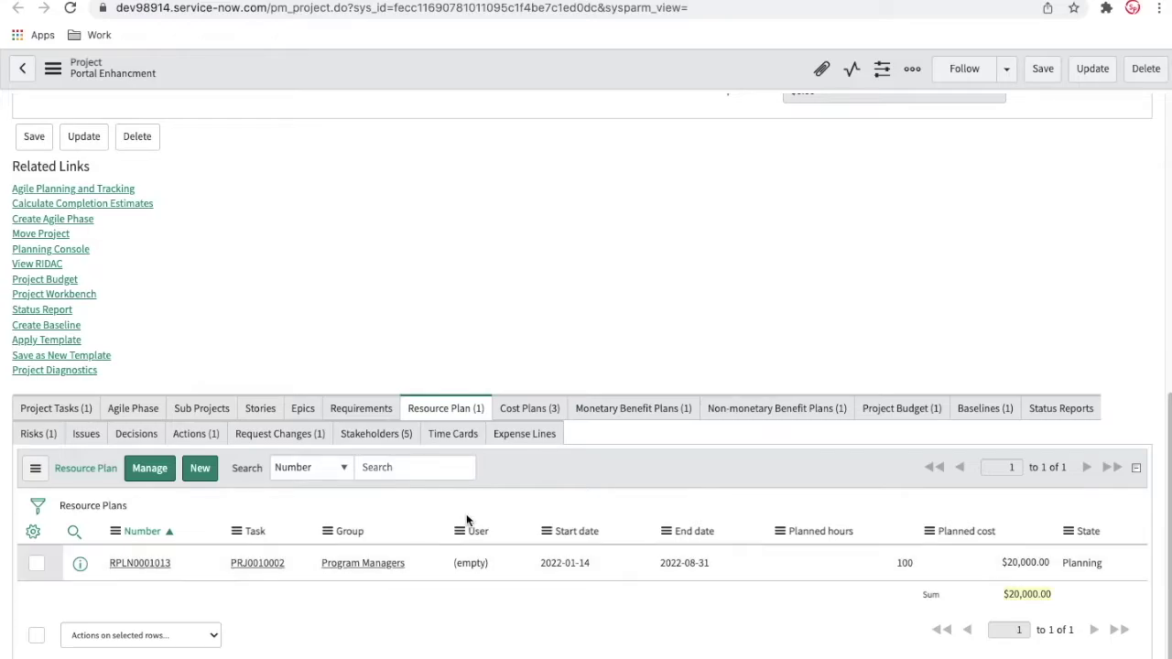
Compare the project's cost plans with the total planned cost in its financials, and go back to its resource plan list
left_click(558, 411)
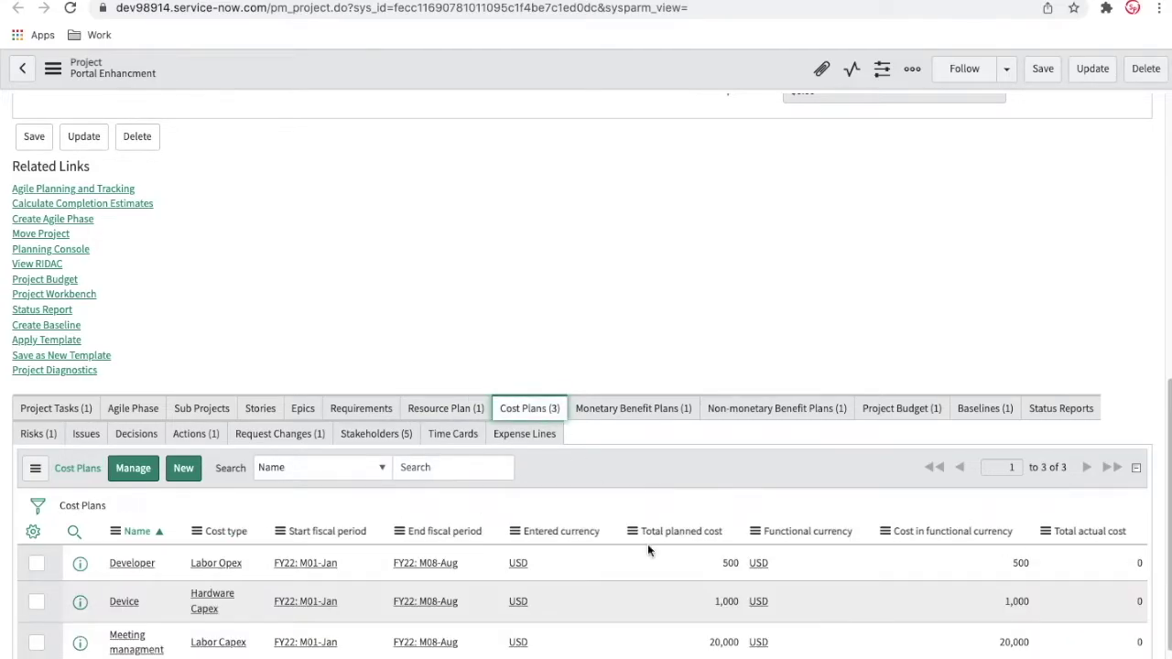
scroll(648, 550, "down", 2)
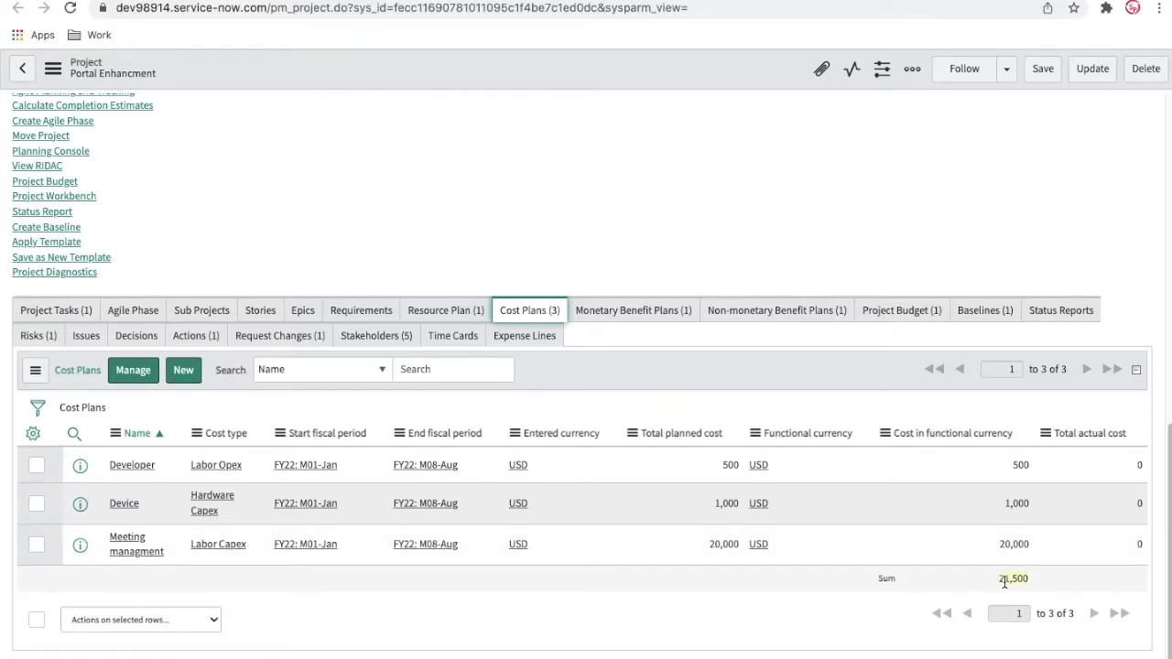
scroll(960, 285, "up", 2)
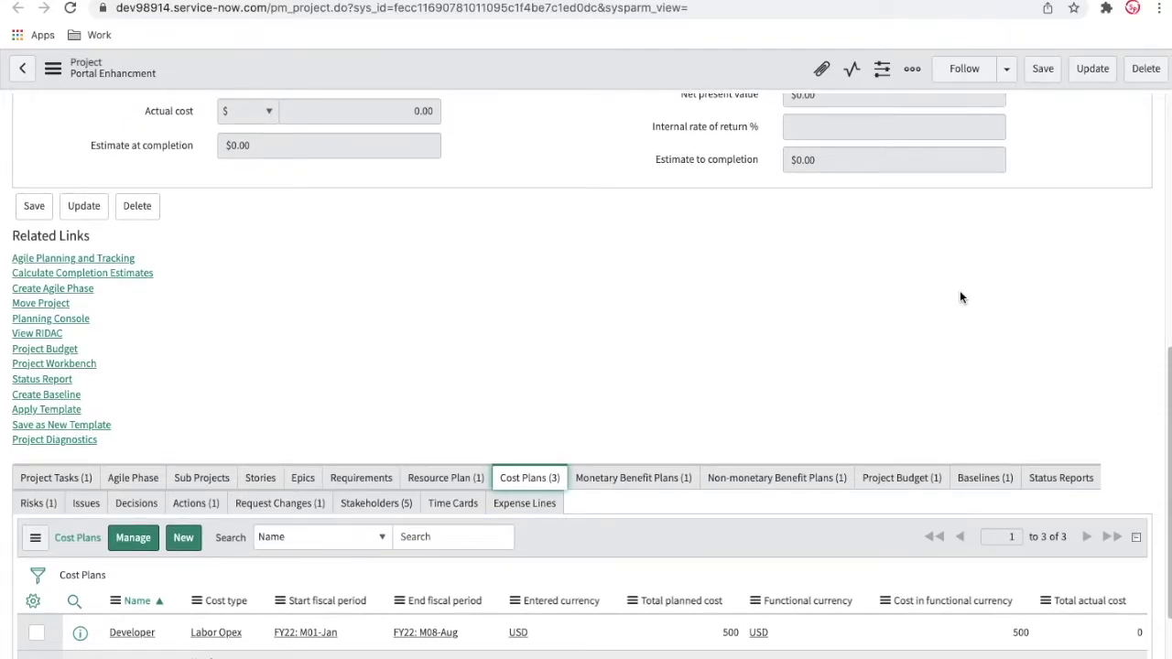
scroll(960, 297, "up", 2)
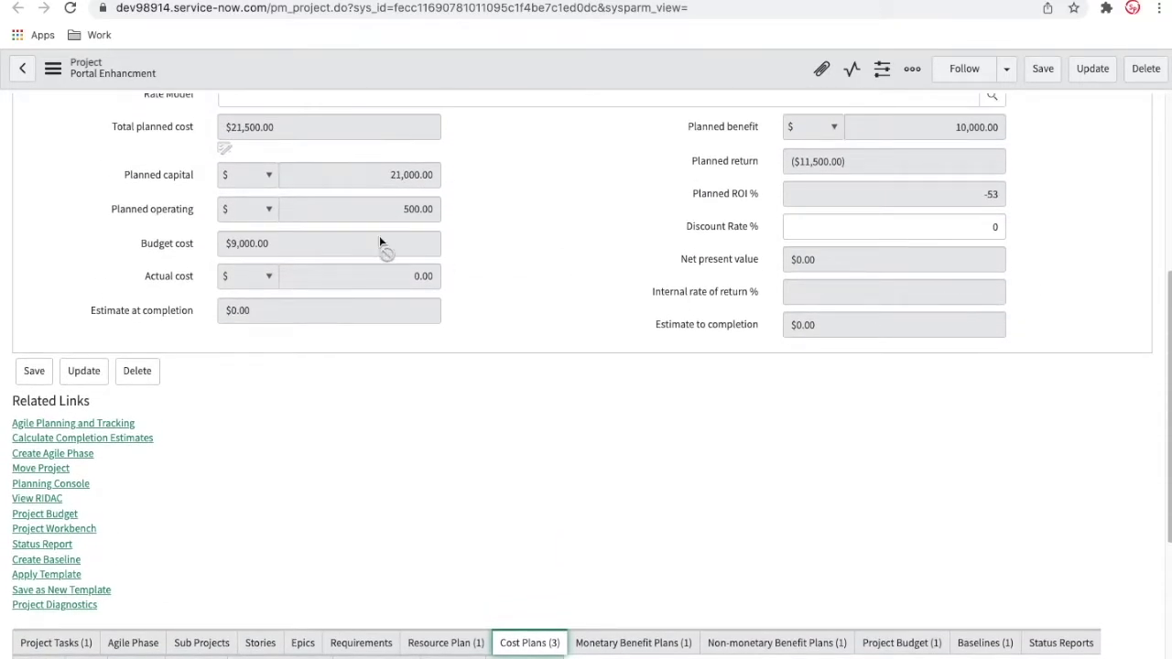
scroll(380, 240, "up", 1)
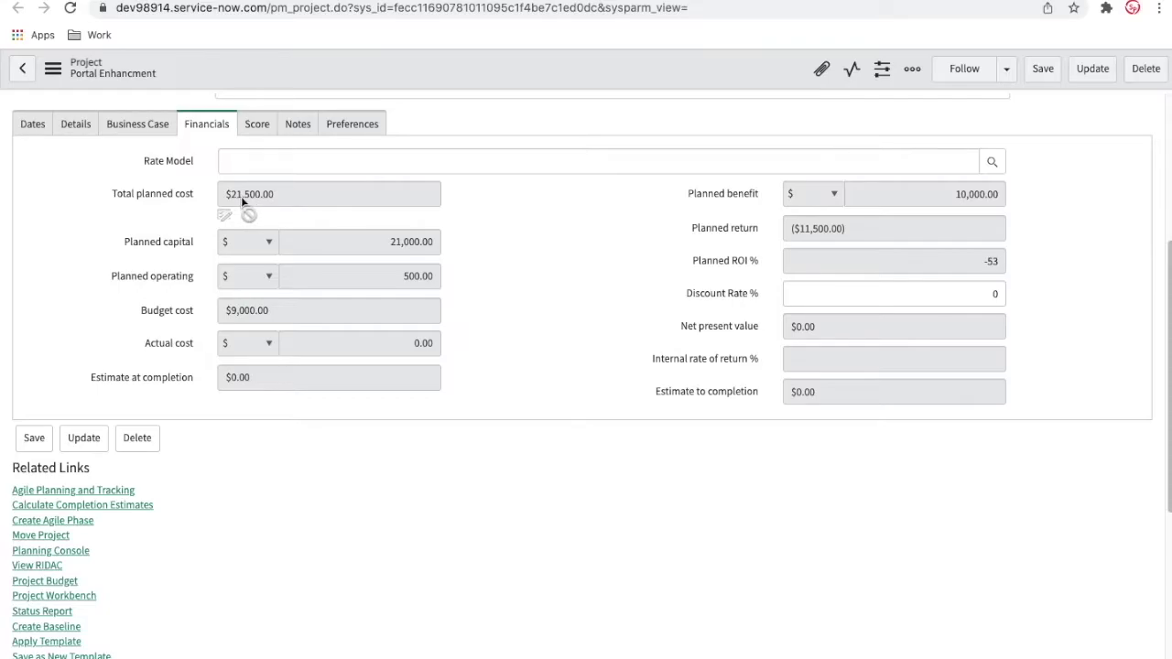
scroll(476, 365, "down", 5)
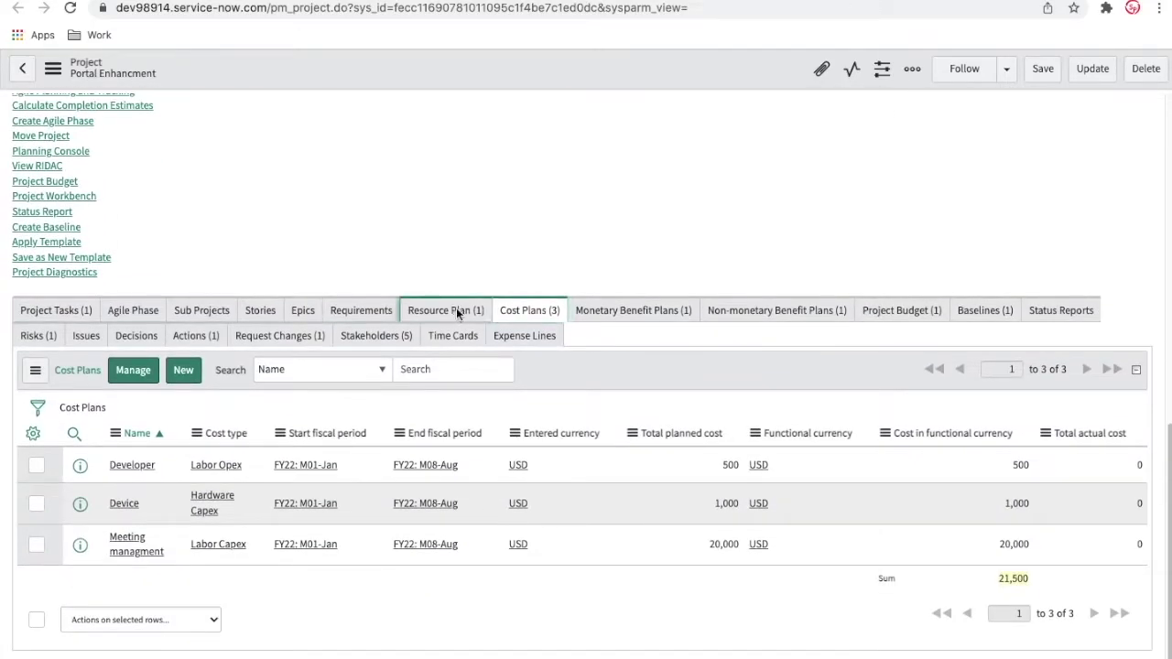
left_click(458, 311)
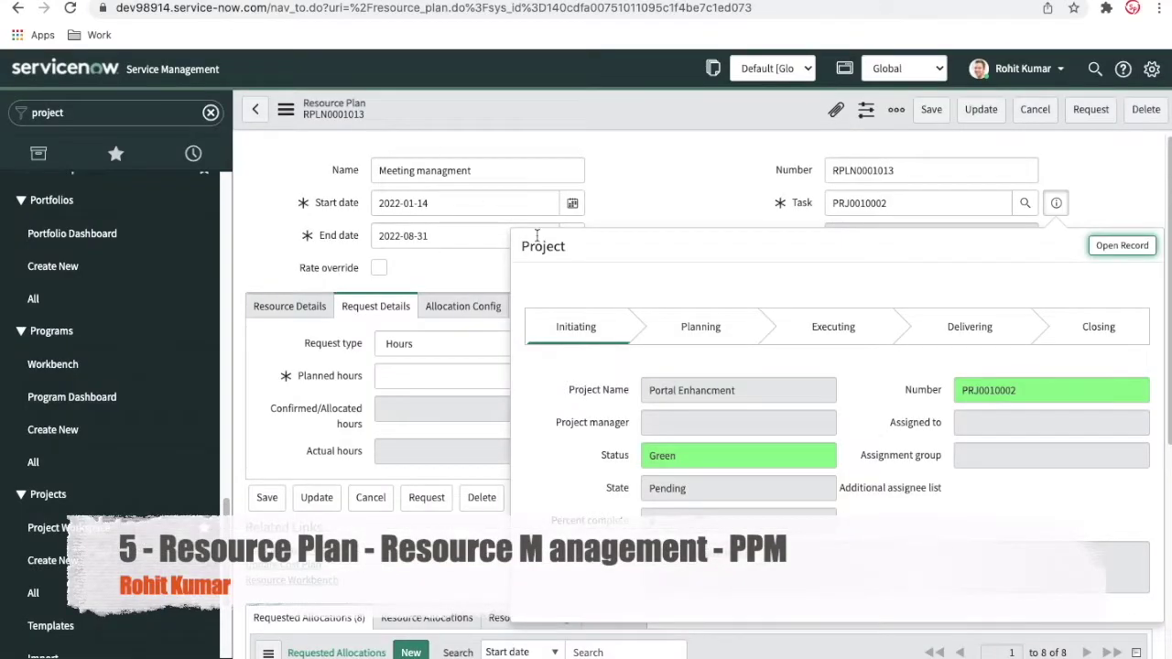
Return to the Meeting managment resource plan and examine its monthly requested allocations, including person days, FTE, planned hours and cost
left_click(634, 200)
scroll(636, 204, "down", 4)
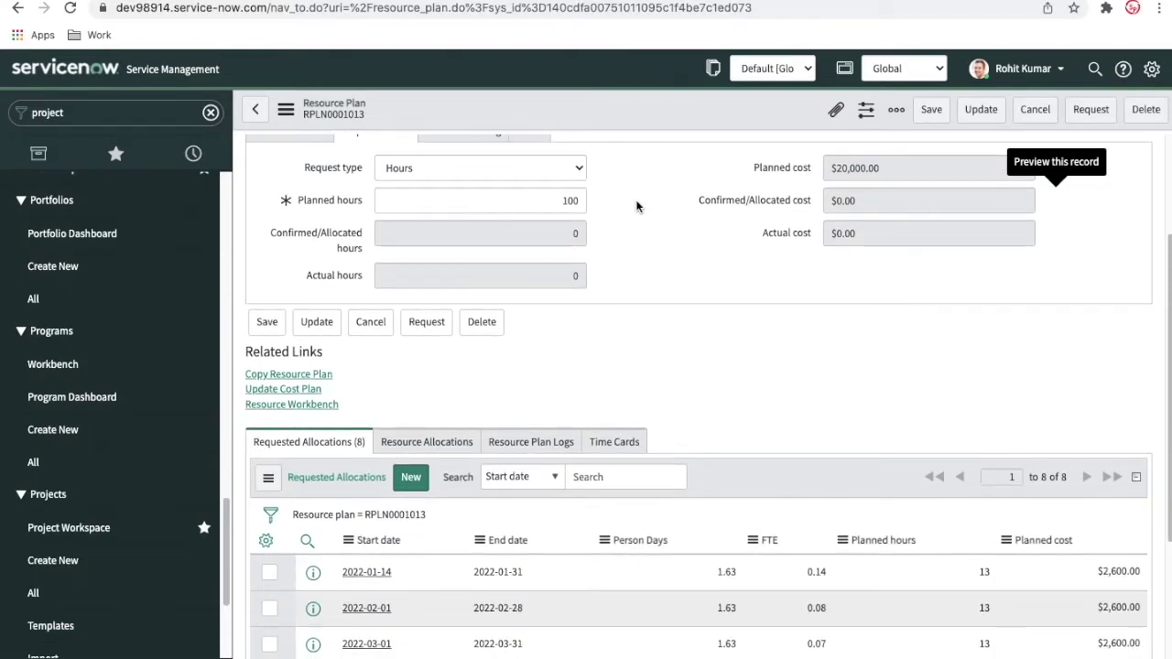
scroll(637, 206, "down", 5)
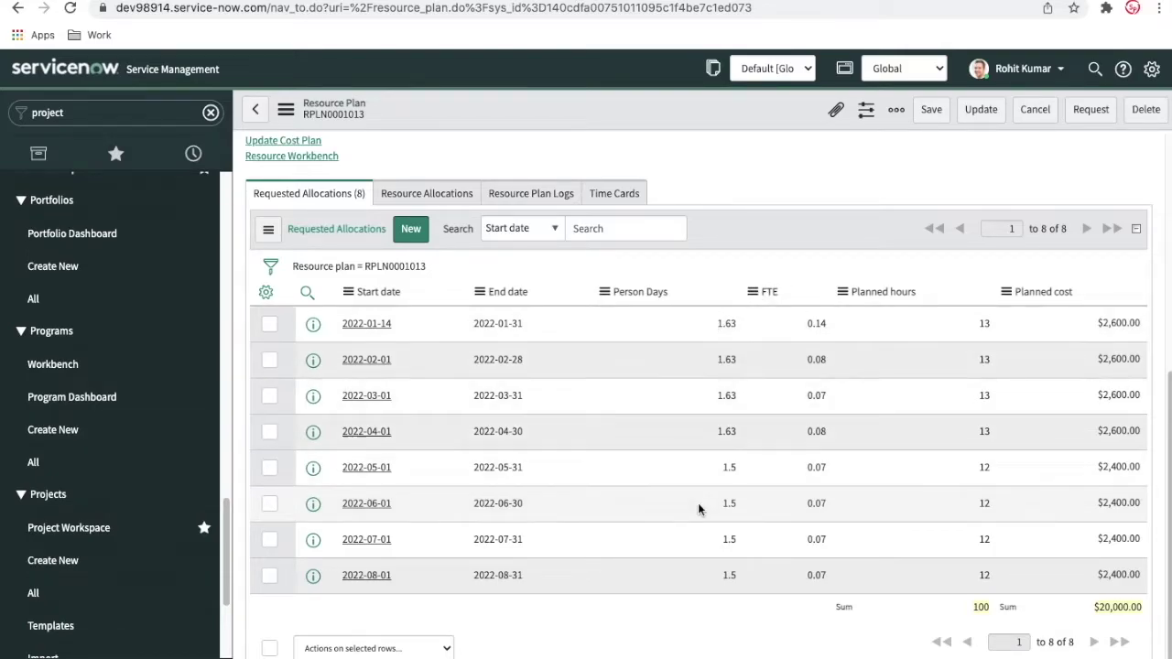
scroll(698, 531, "down", 1)
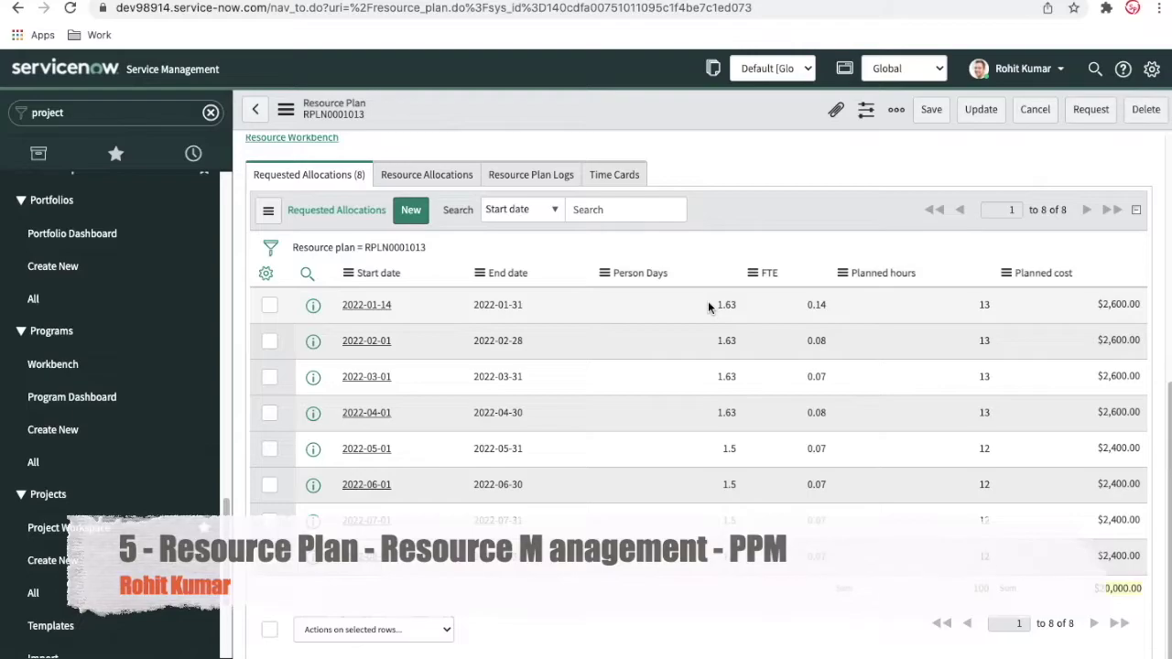
Submit the Meeting managment resource plan as a request and open its Resource Workbench
scroll(709, 306, "up", 5)
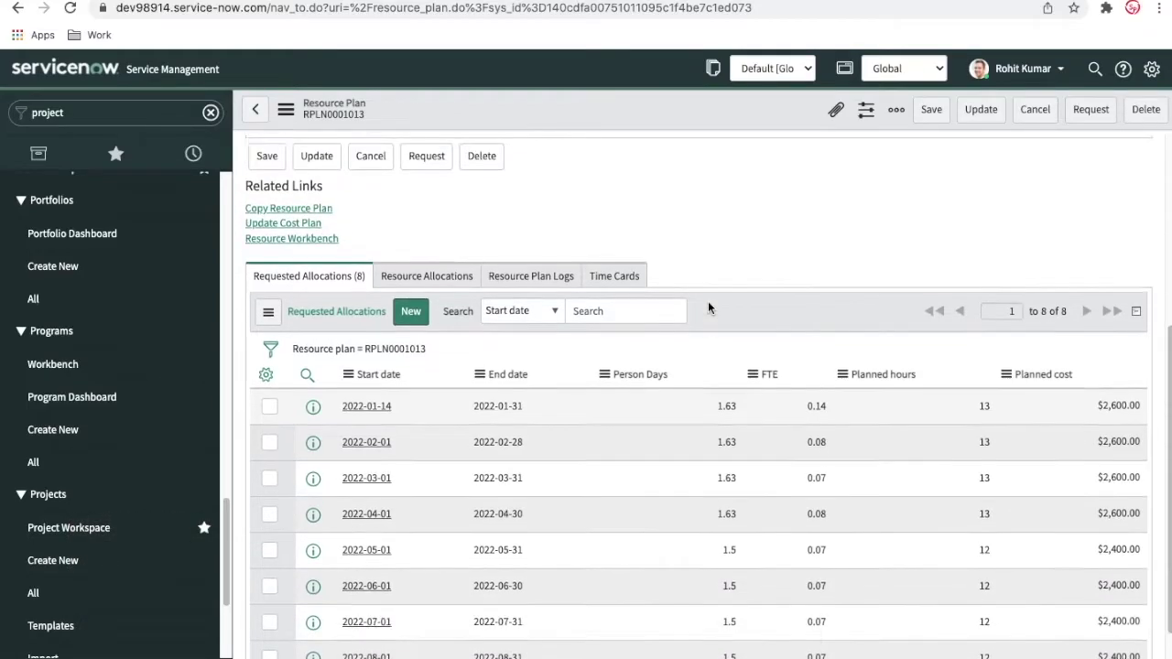
scroll(708, 308, "up", 1)
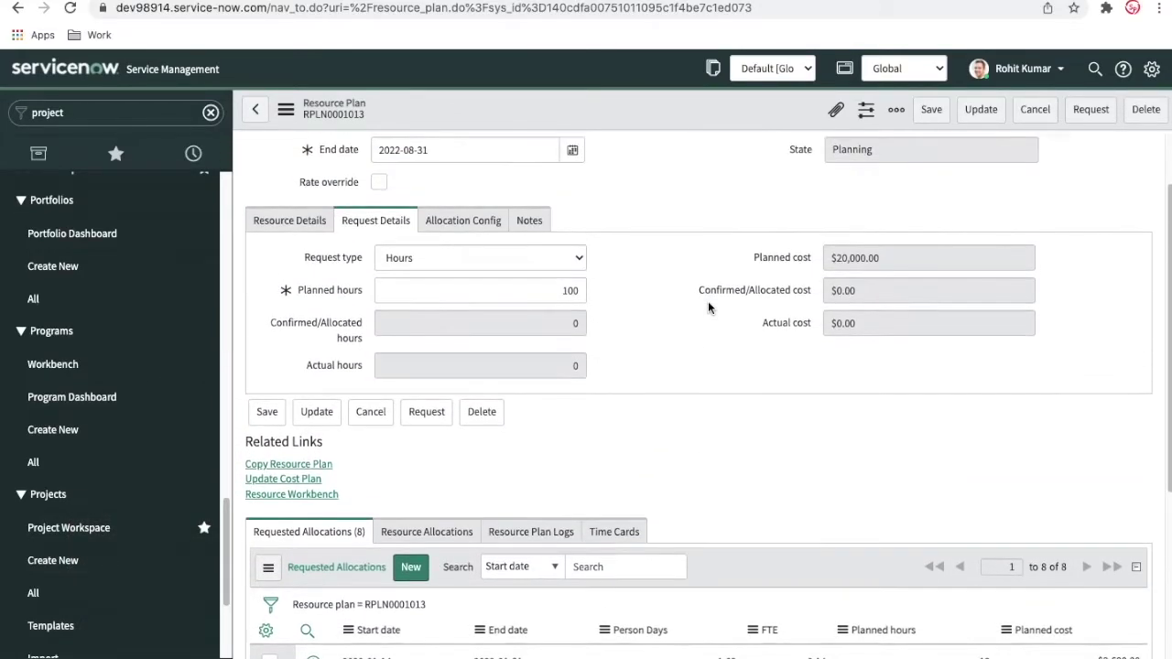
left_click(413, 418)
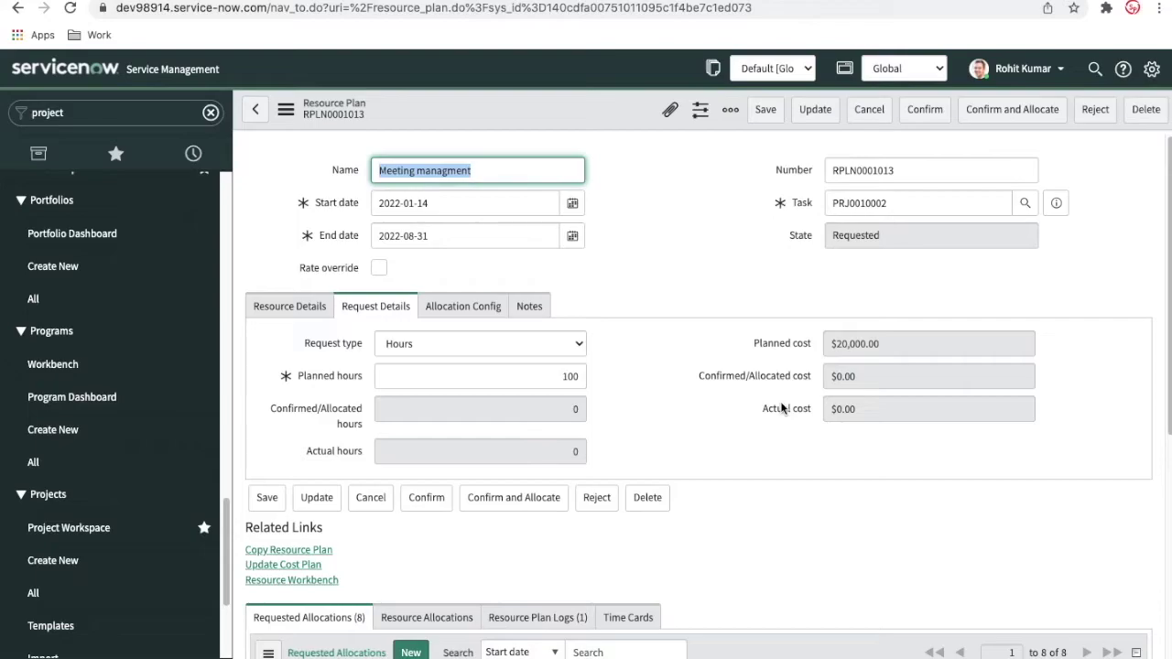
scroll(784, 409, "down", 1)
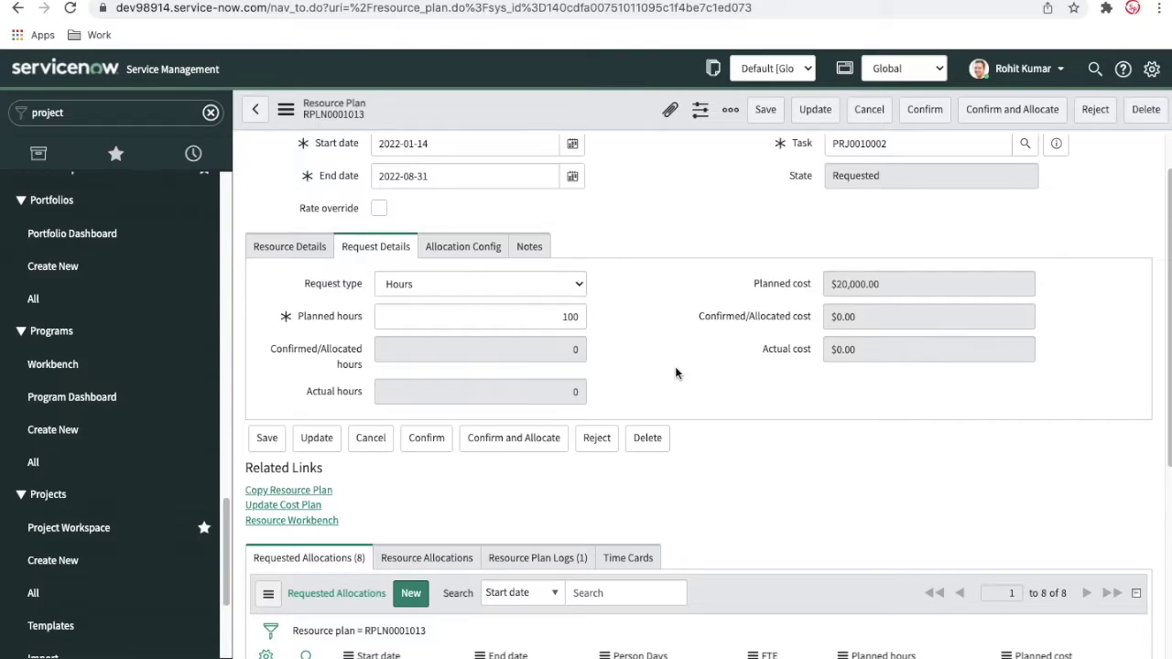
left_click(271, 521)
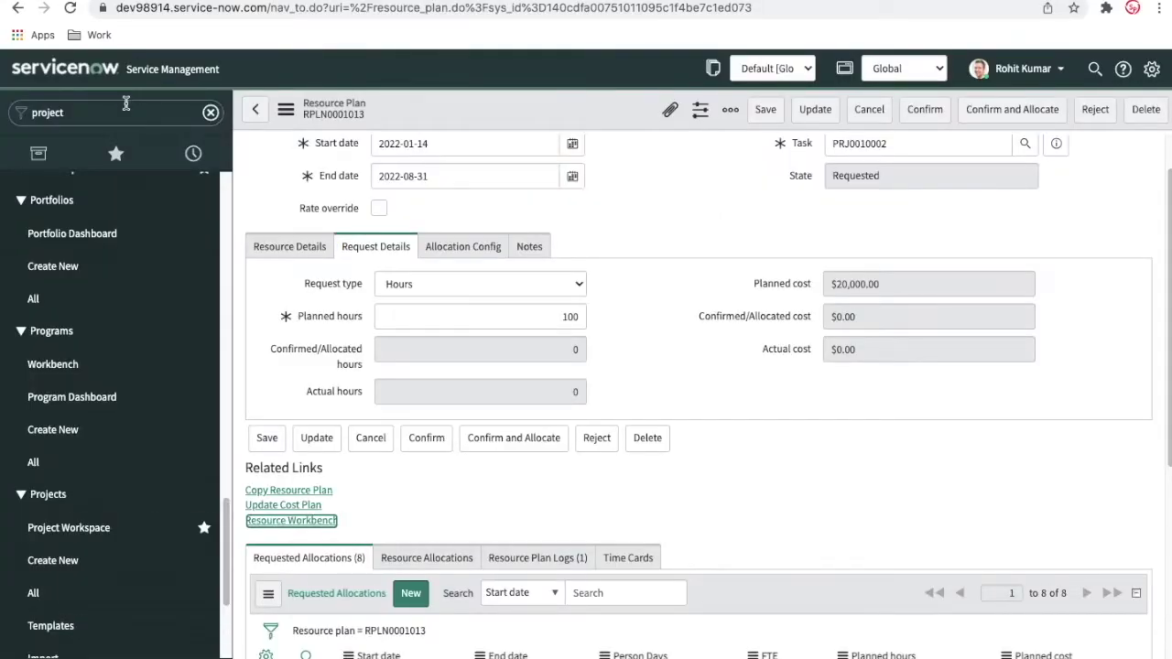
Filter the navigator by "all" and open the Resource Allocation Workbench
double_click(127, 105)
type("allco")
key("BackSpace")
key("BackSpace")
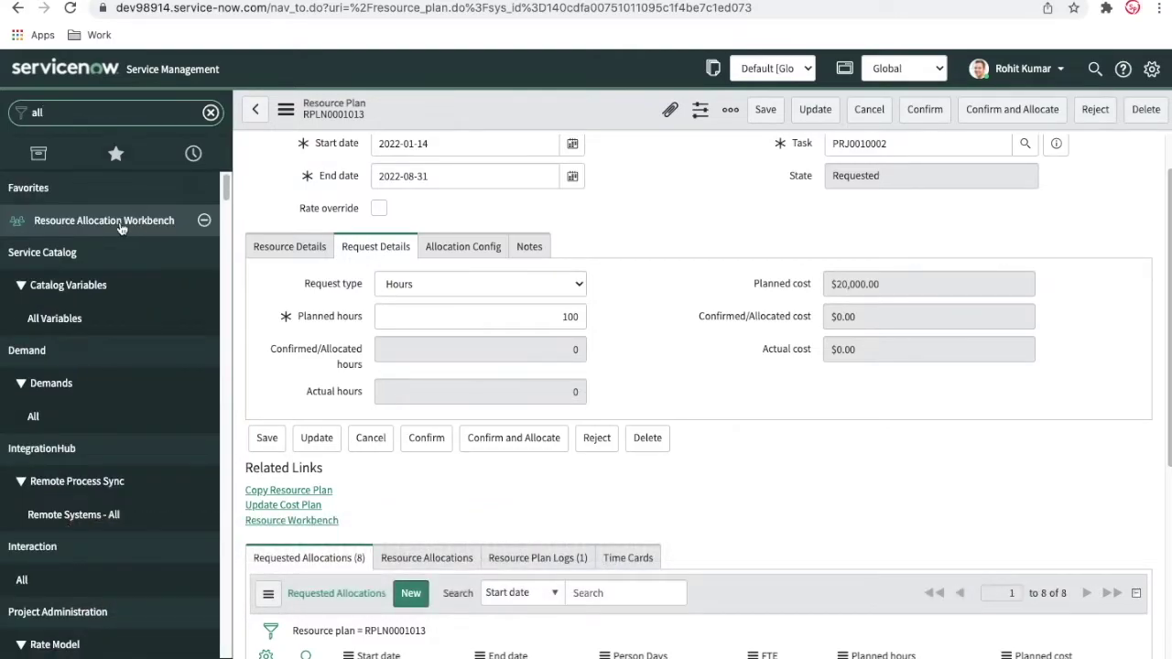
left_click(120, 229)
left_click(120, 229)
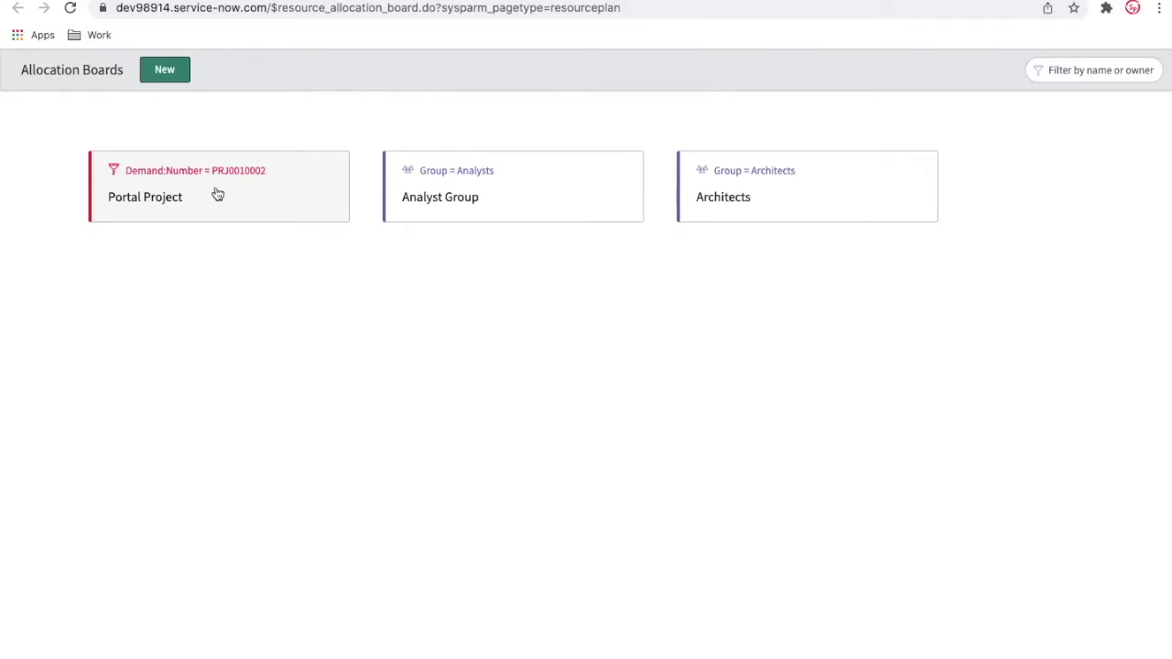
Create a Group-type allocation board named Program Managers for the Program Managers group, copying the group name from the resource plan
left_click(181, 75)
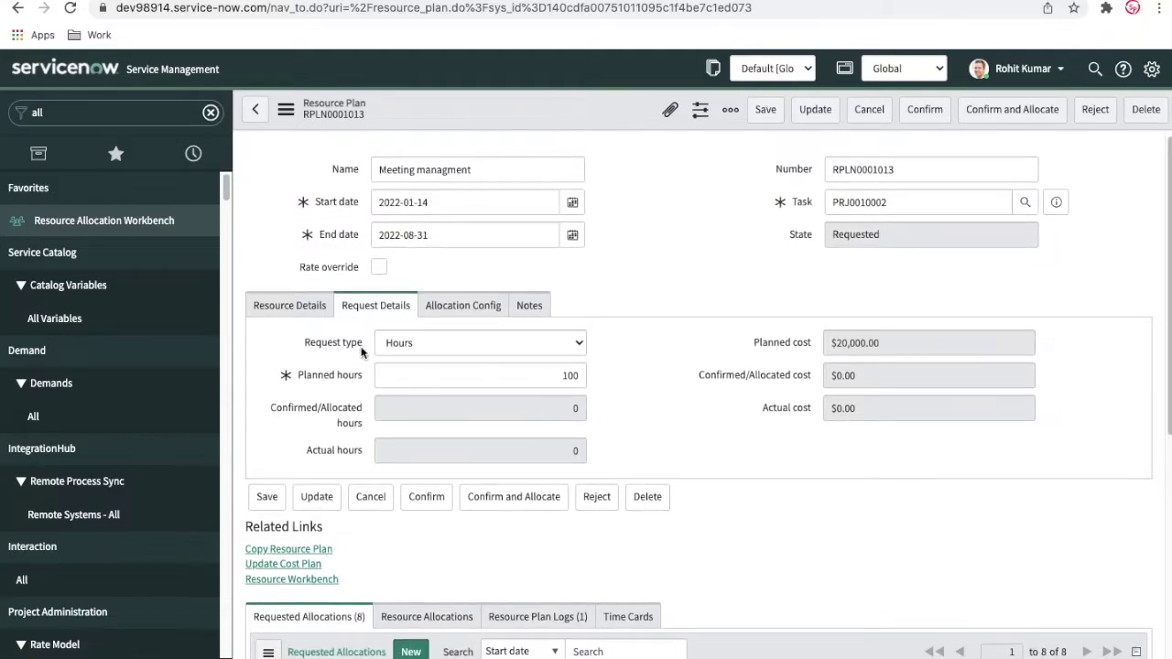
left_click(302, 308)
left_click(934, 341)
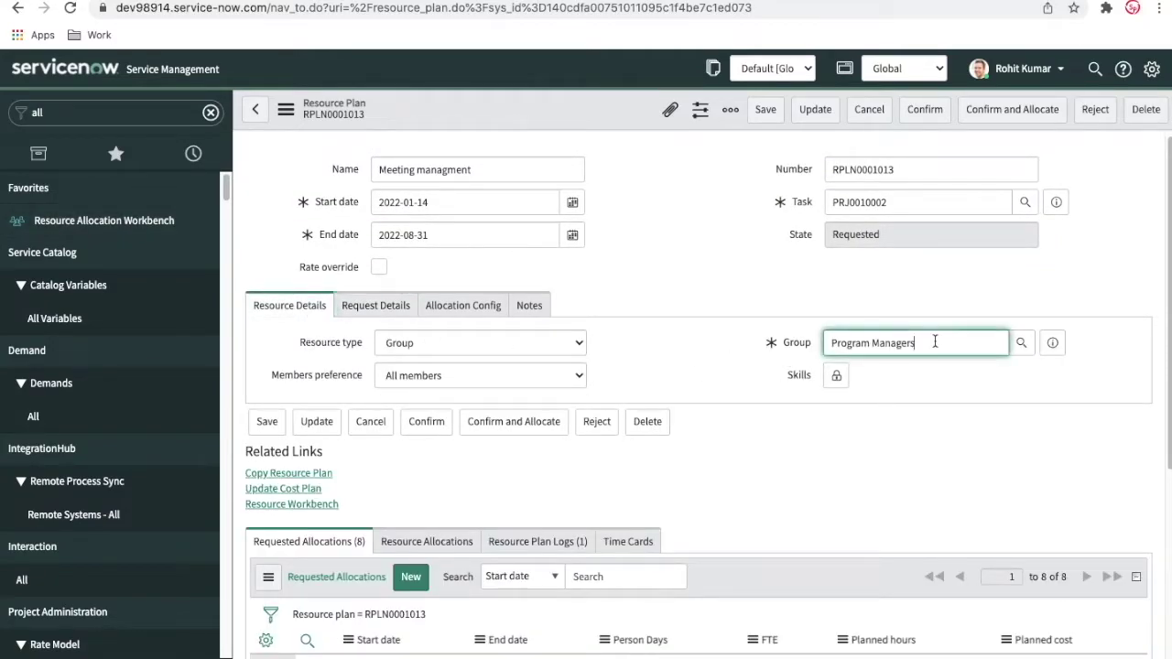
triple_click(936, 342)
key("ctrl+c")
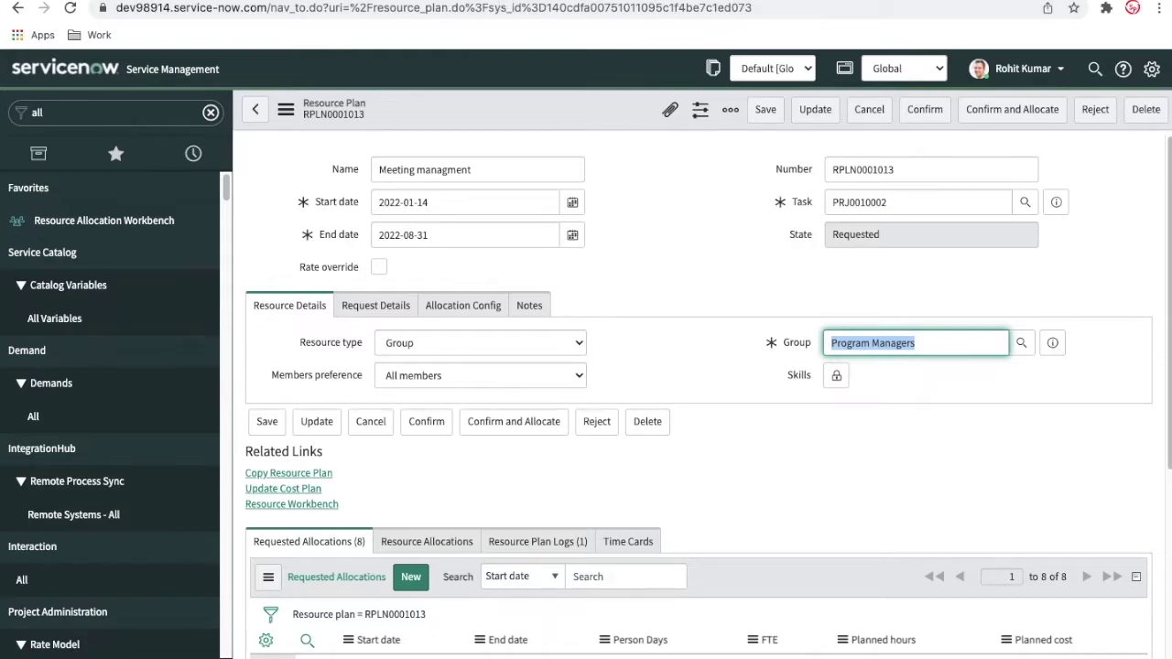
key("ctrl+Tab")
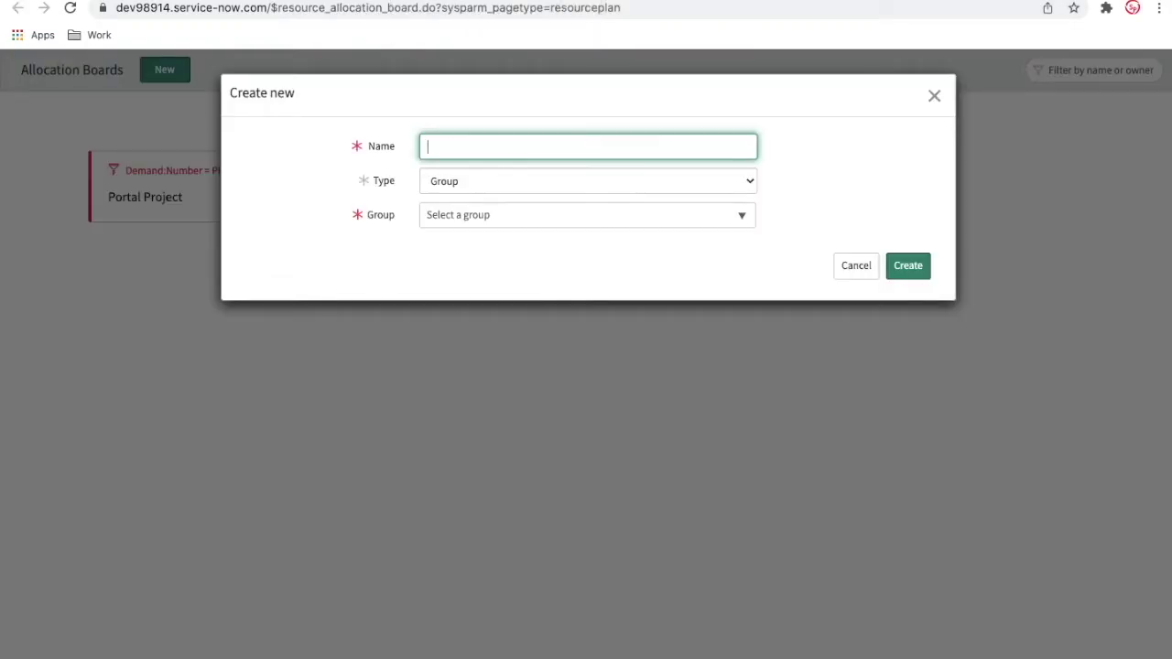
key("ctrl+v")
left_click(480, 217)
key("ctrl+v")
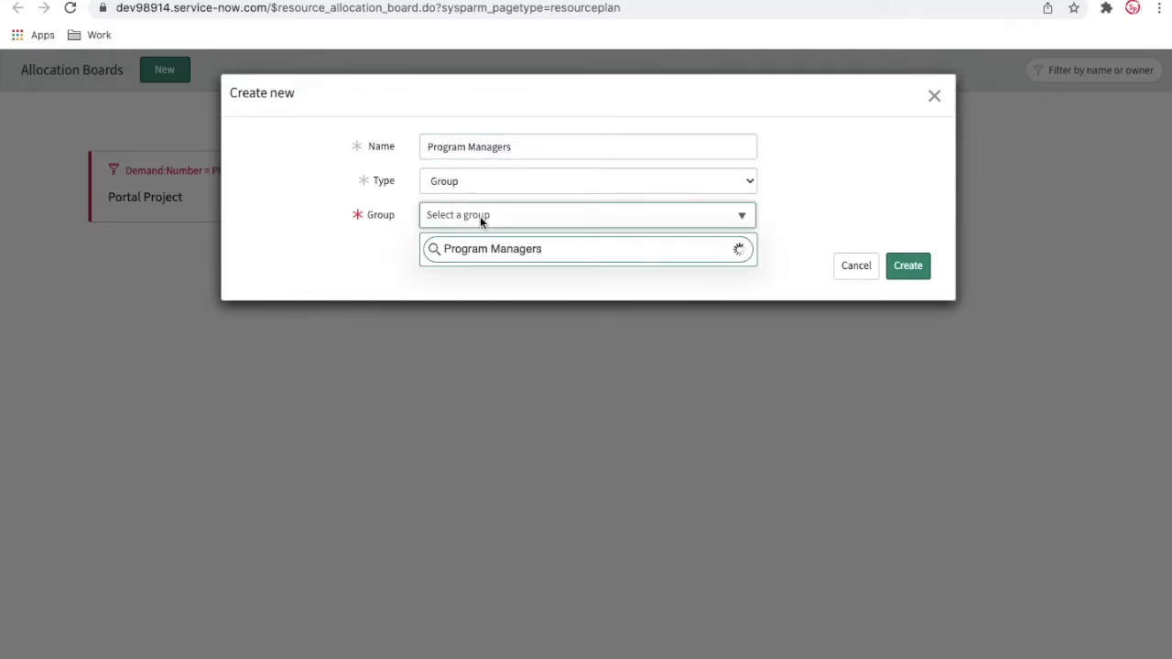
left_click(612, 279)
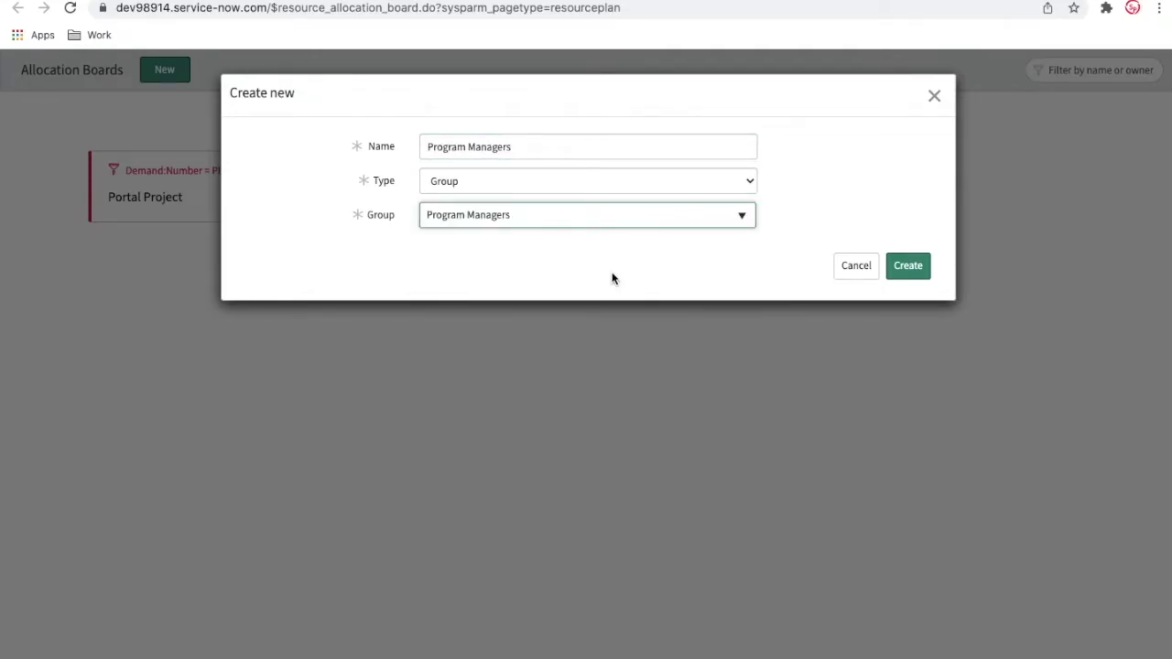
left_click(920, 271)
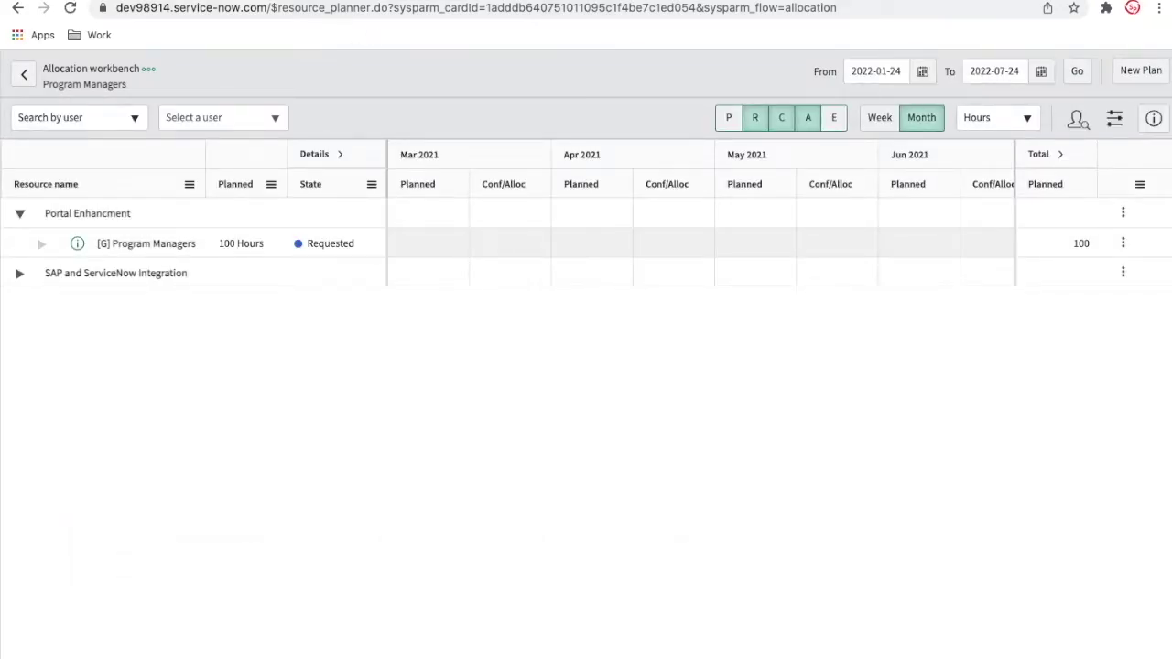
Compare the Portal Enhancment resource plan in the project's resources with the Program Managers allocation board, expanding the SAP and ServiceNow Integration plans
key("ctrl+shift+Tab")
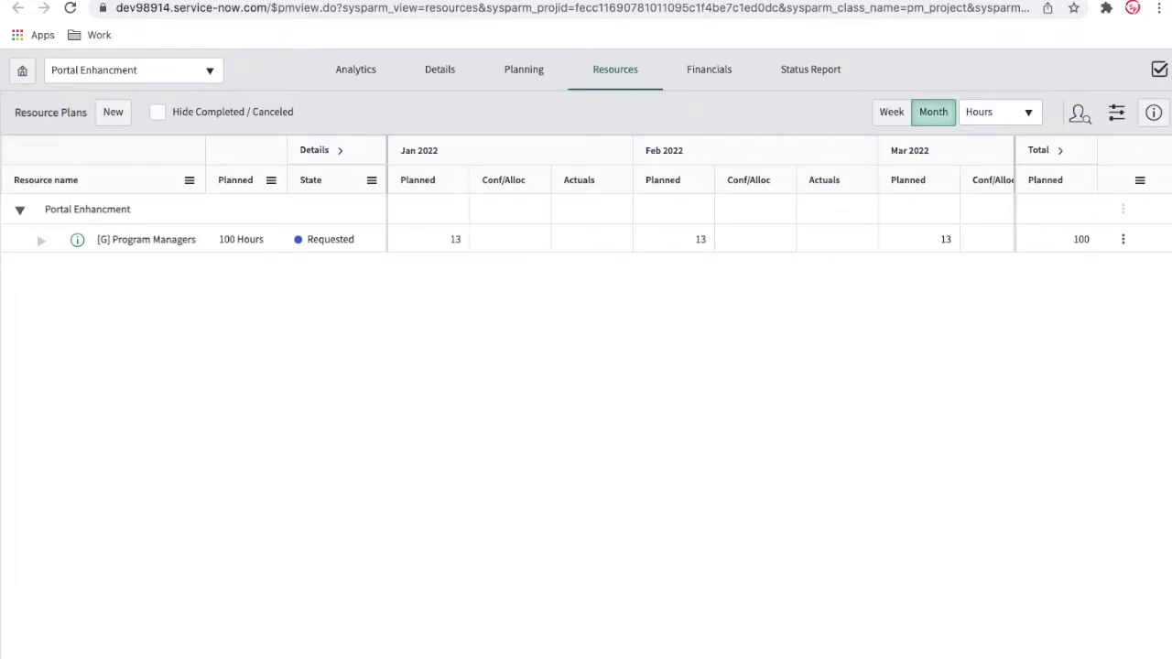
key("ctrl+Tab")
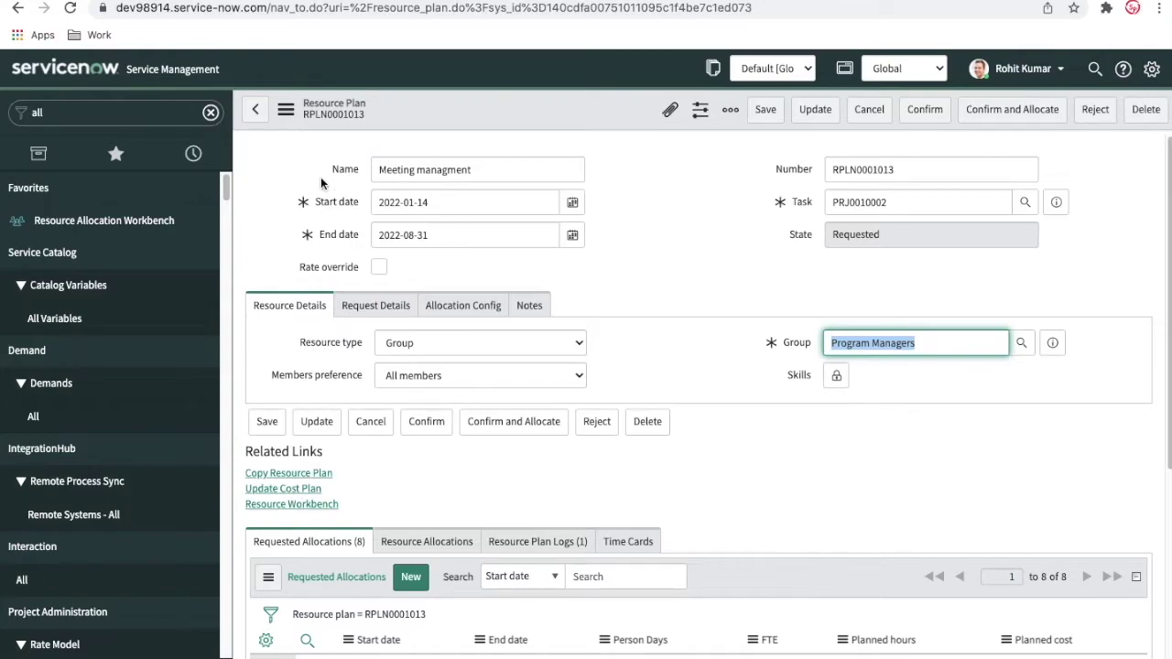
key("ctrl+shift+Tab")
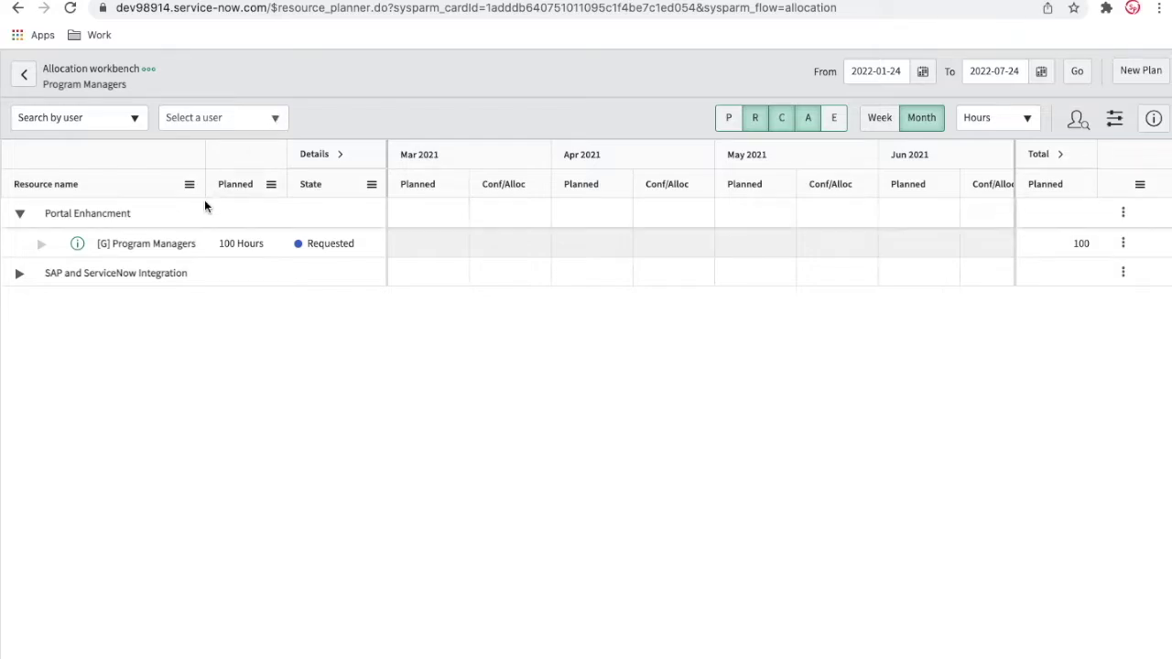
left_click(20, 275)
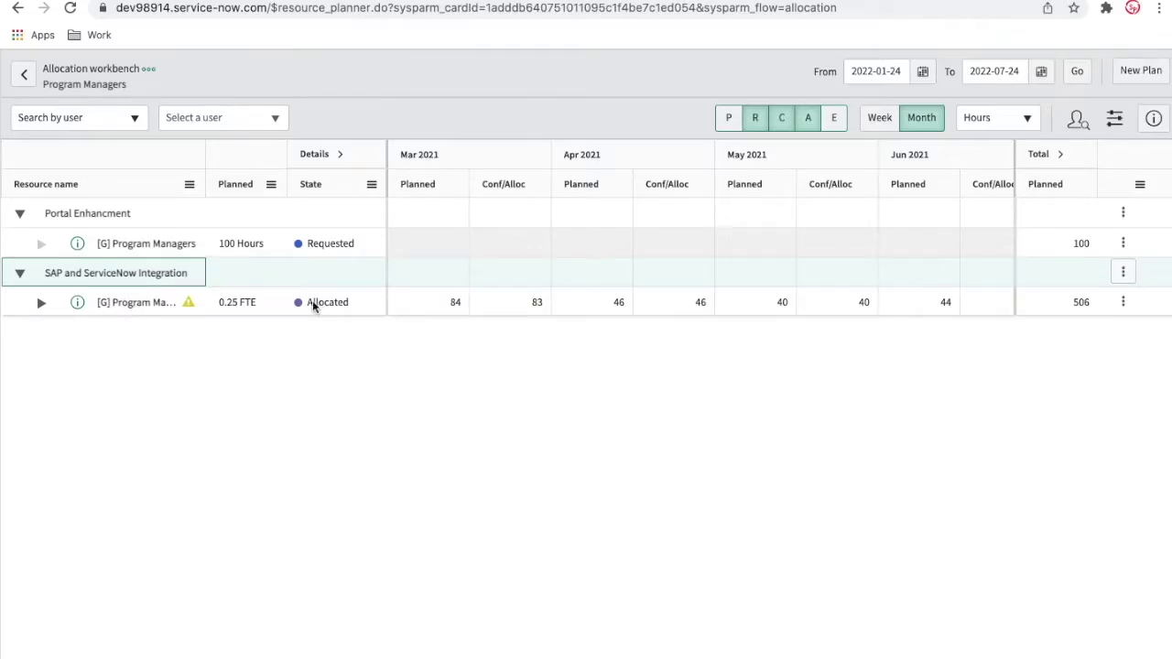
left_click(332, 245)
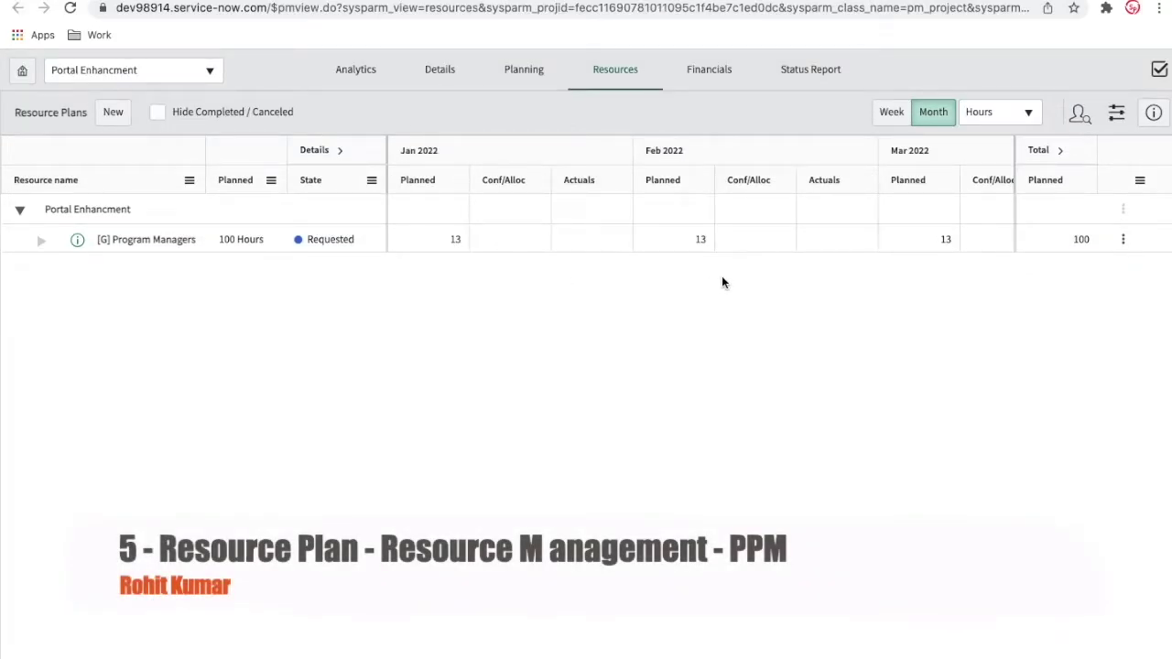
Change the Program Managers resource plan's state to Confirm for all group members and widen the Jan 2022 columns
left_click(1122, 241)
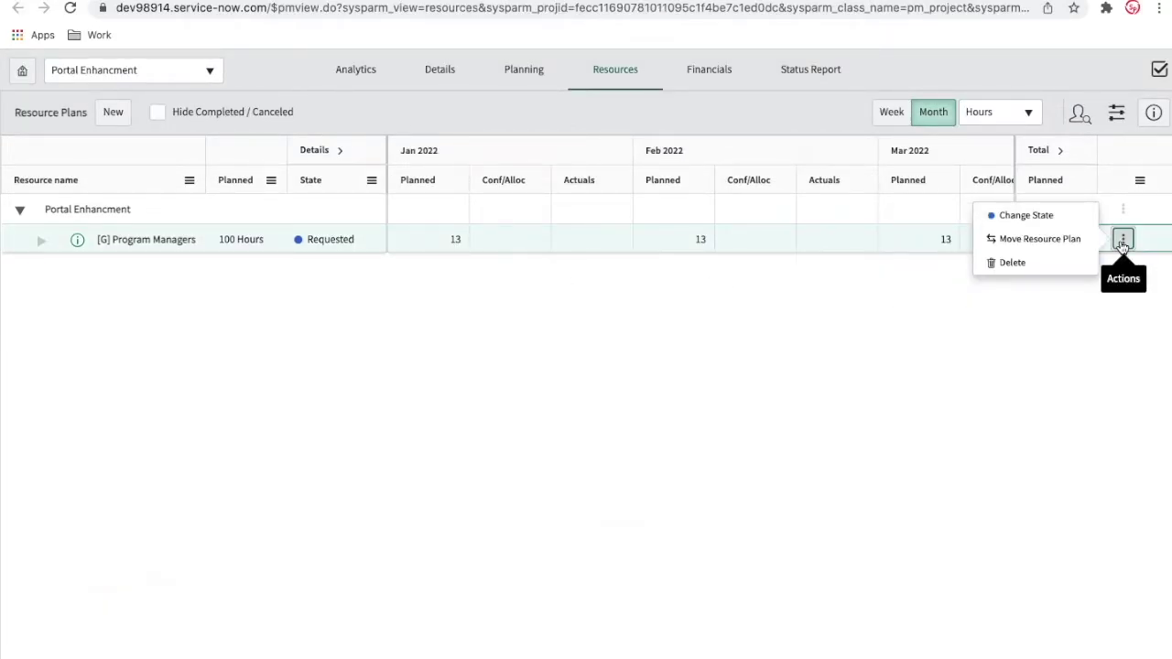
mouse_move(1042, 217)
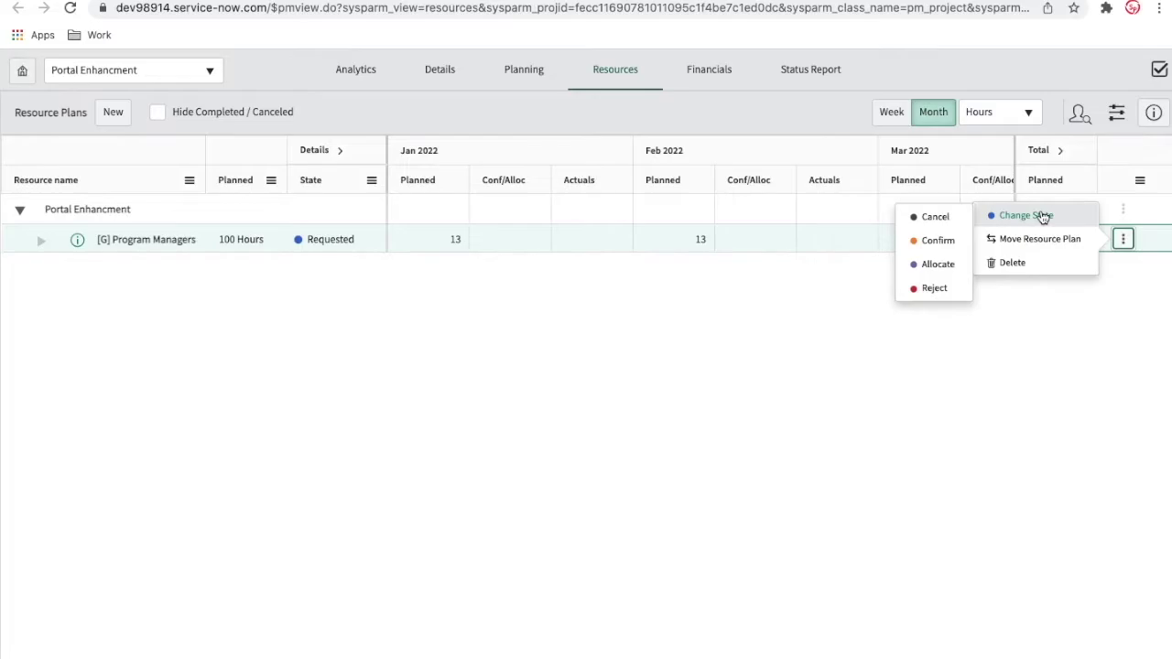
left_click(936, 241)
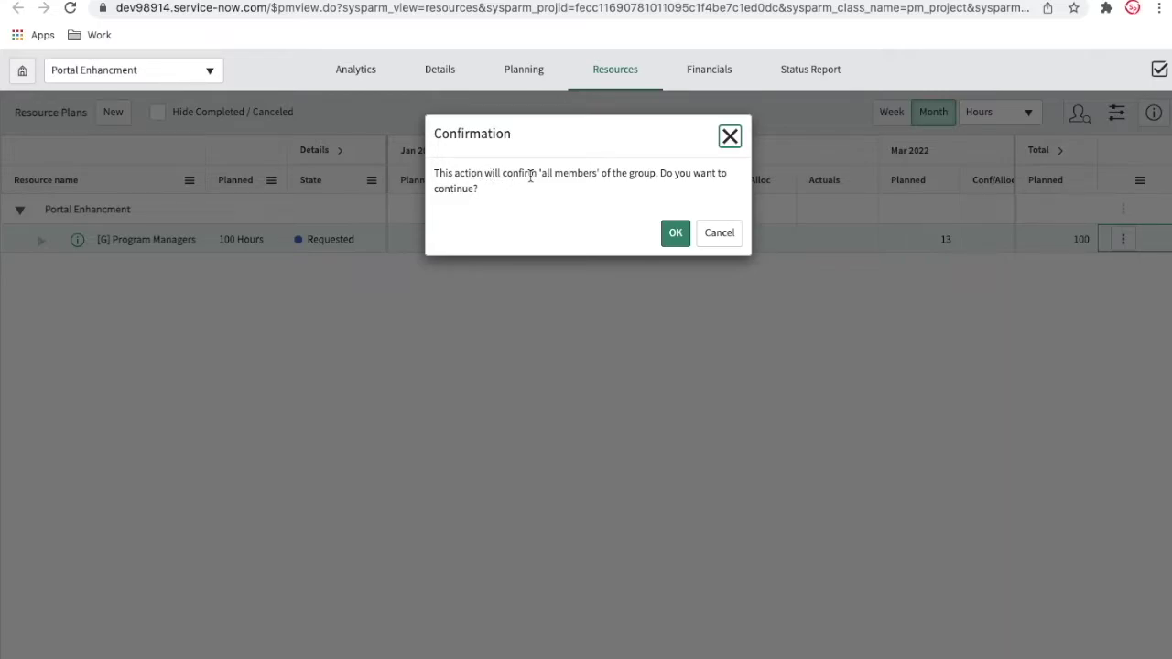
left_click(670, 229)
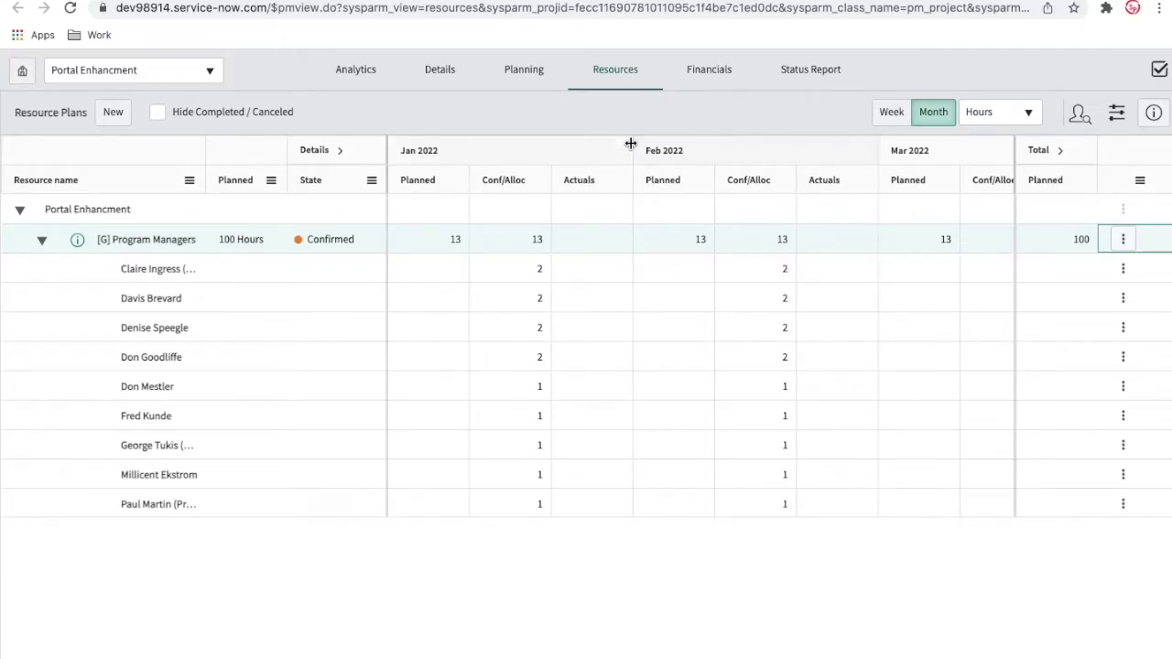
left_click_drag(631, 139, 849, 170)
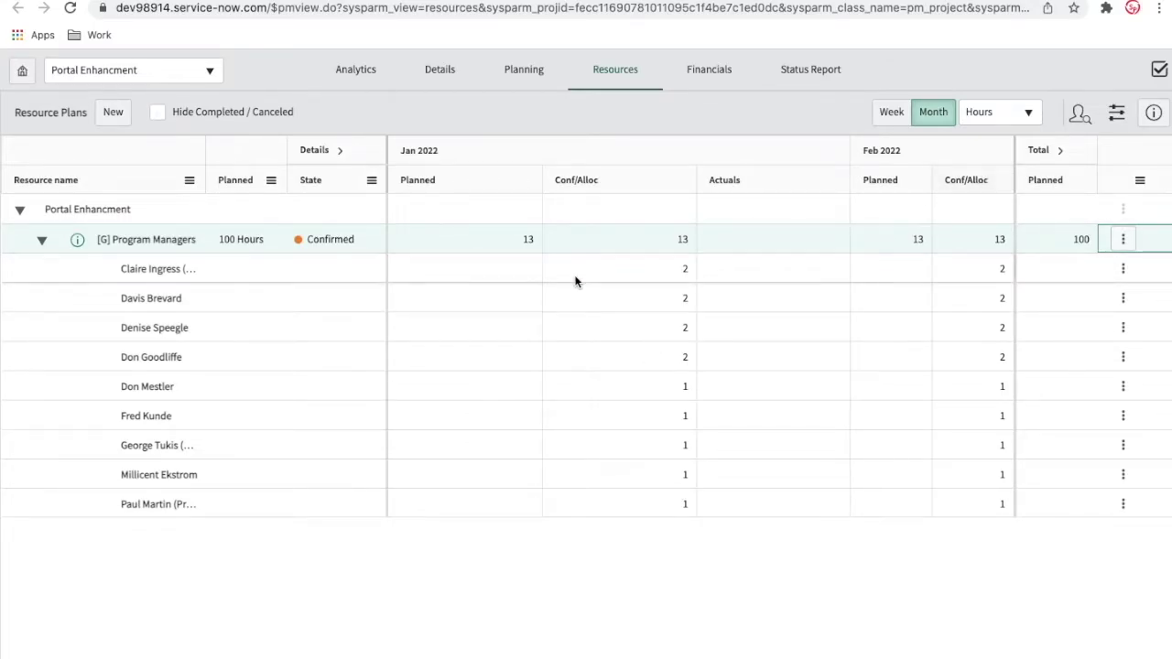
Review the Program Managers members' monthly availability for Jan 2022 - Aug 2022 in the resource finder and close it
left_click(1079, 114)
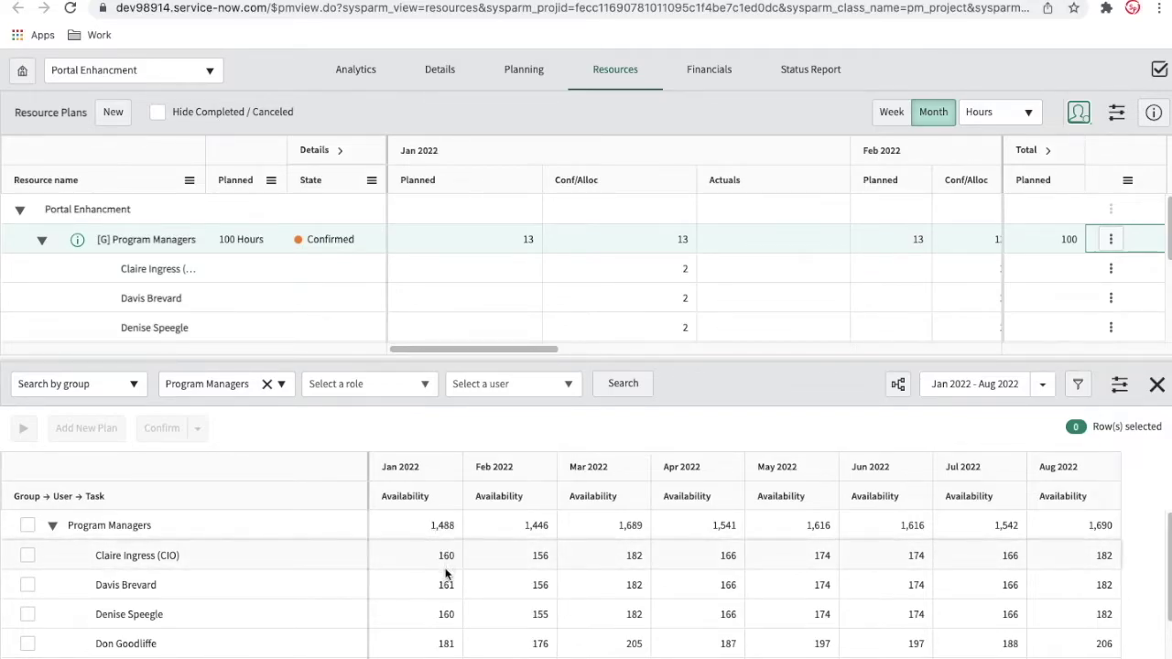
scroll(442, 590, "down", 2)
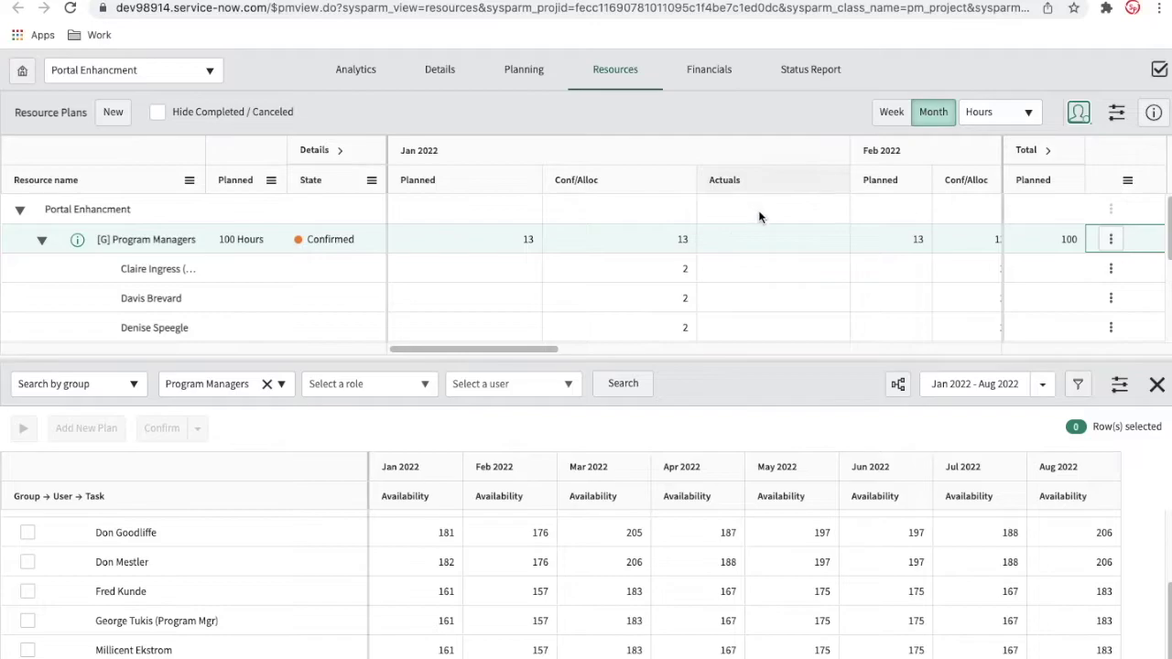
left_click(1157, 385)
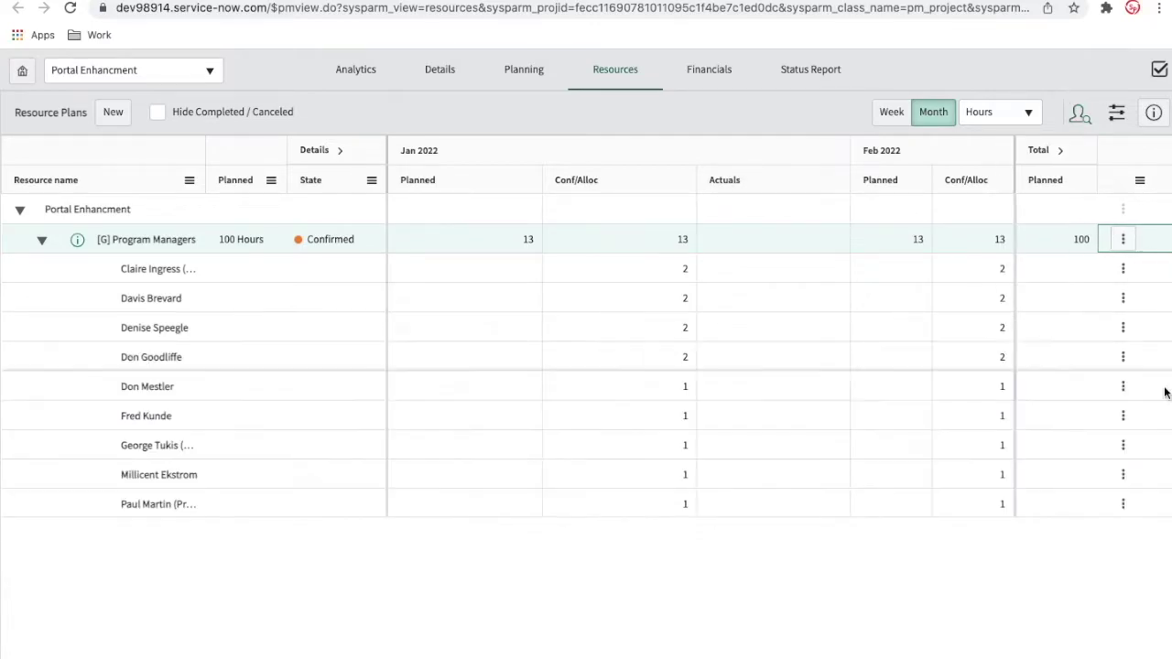
Set the Jan 2022 confirmed/allocated hours to 0 for the last seven listed members of the Program Managers plan
left_click(676, 334)
key("Down")
key("Down")
key("Down")
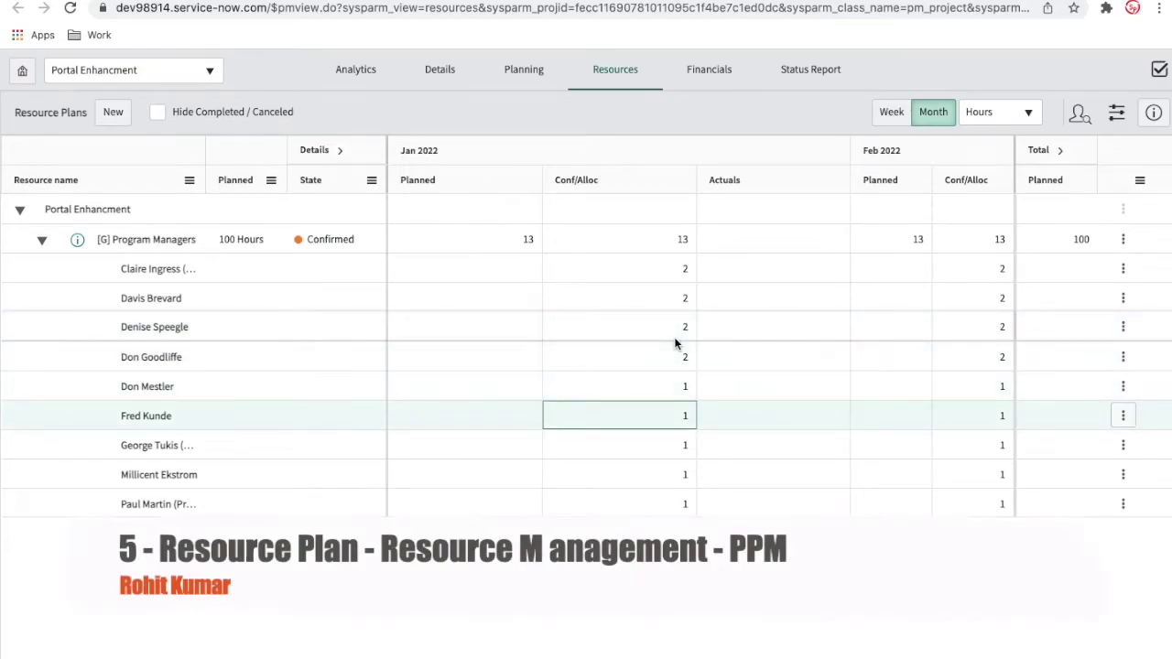
left_click(659, 509)
double_click(660, 513)
type("0")
key("Return")
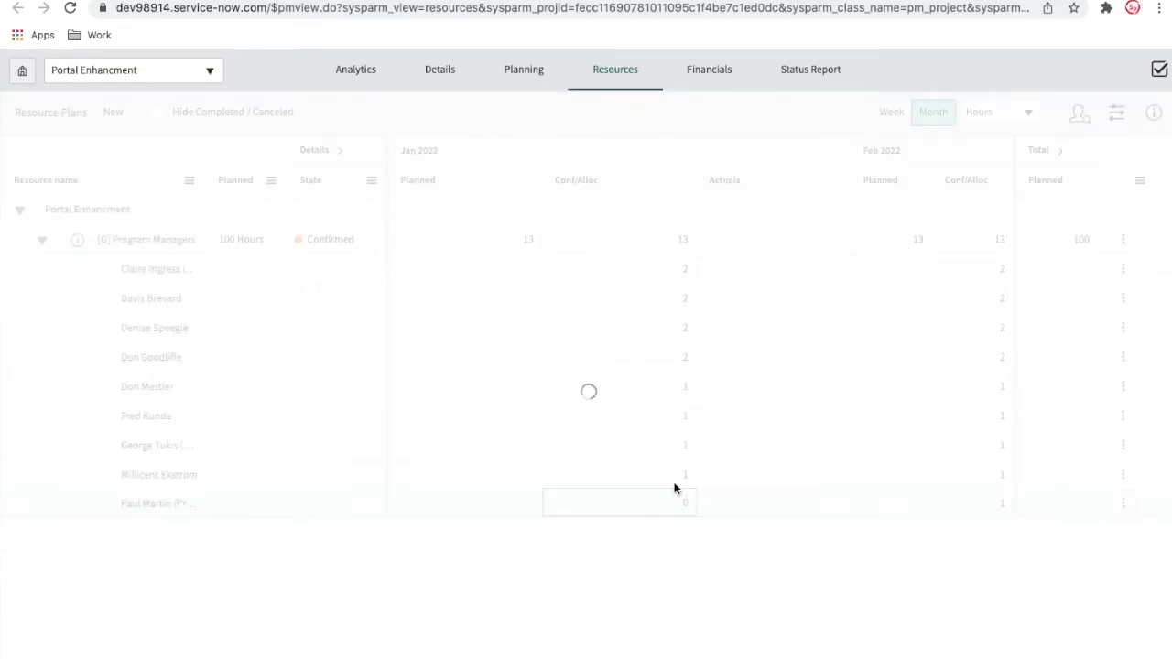
double_click(657, 475)
type("0")
key("Return")
double_click(660, 446)
type("0")
key("Return")
left_click(644, 423)
double_click(644, 423)
type("0")
key("Return")
double_click(668, 386)
type("0")
key("Return")
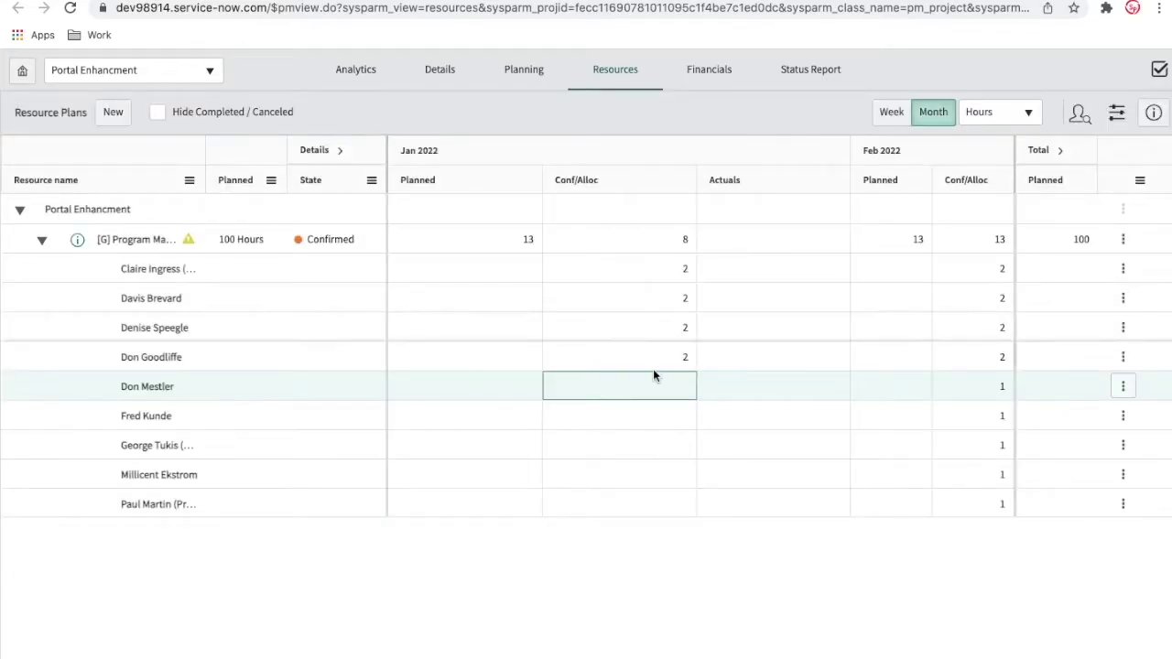
double_click(669, 357)
type("0")
key("Return")
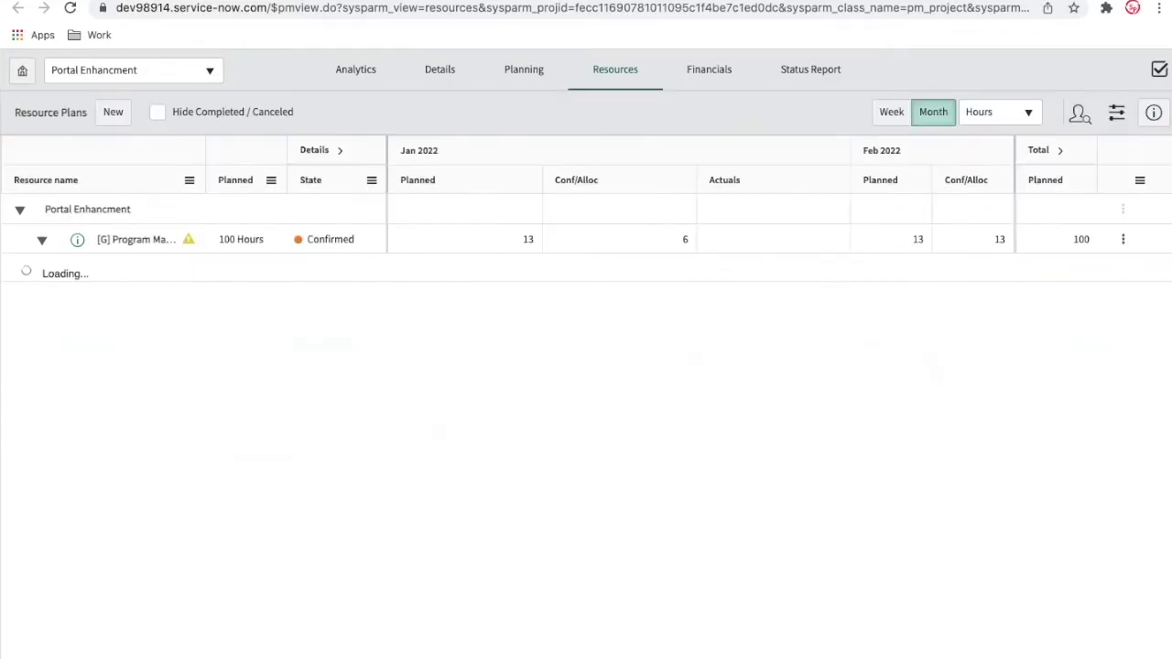
double_click(655, 327)
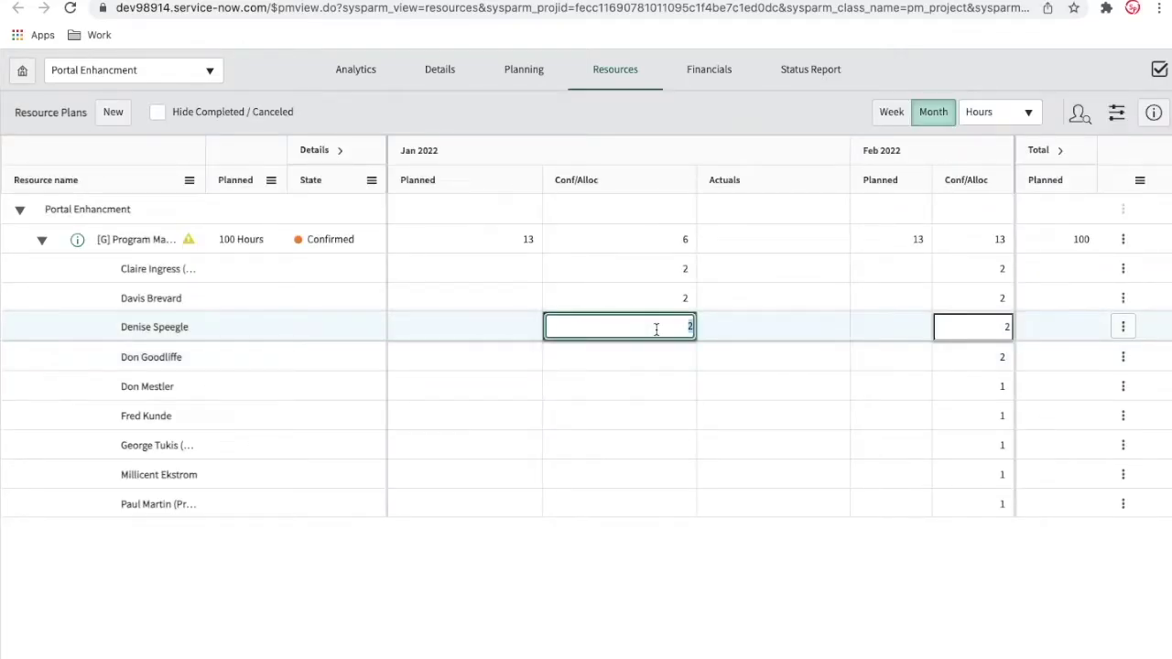
type("0")
key("Return")
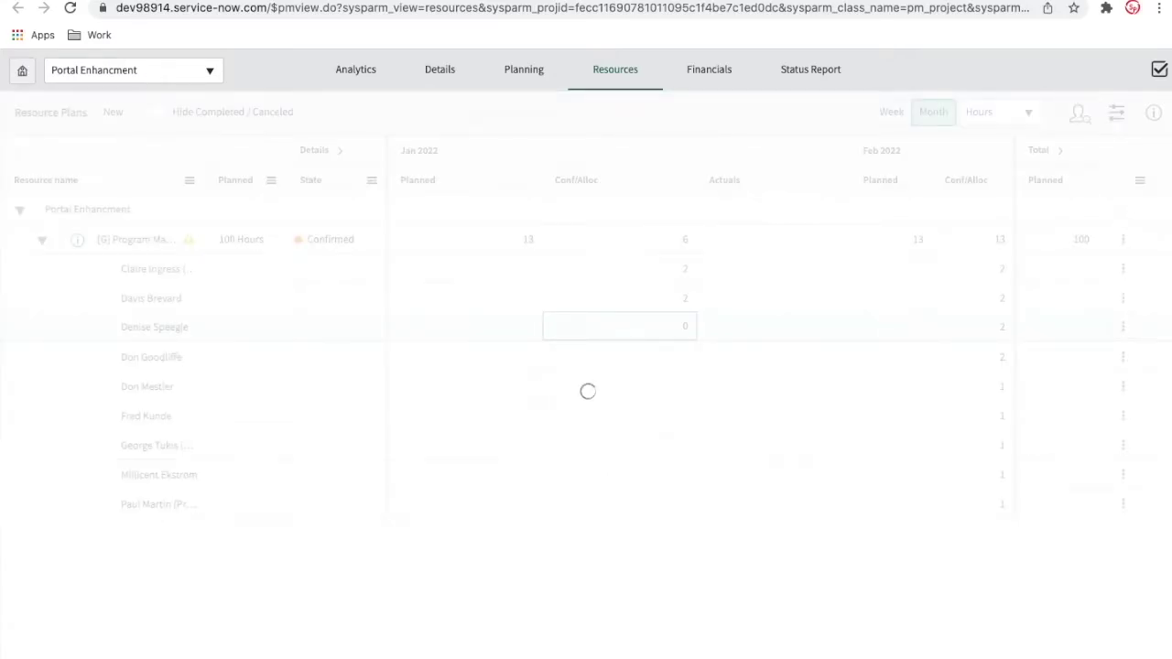
Inspect the Program Managers plan's warning and check the Request Details of the Meeting managment resource plan
left_click(667, 302)
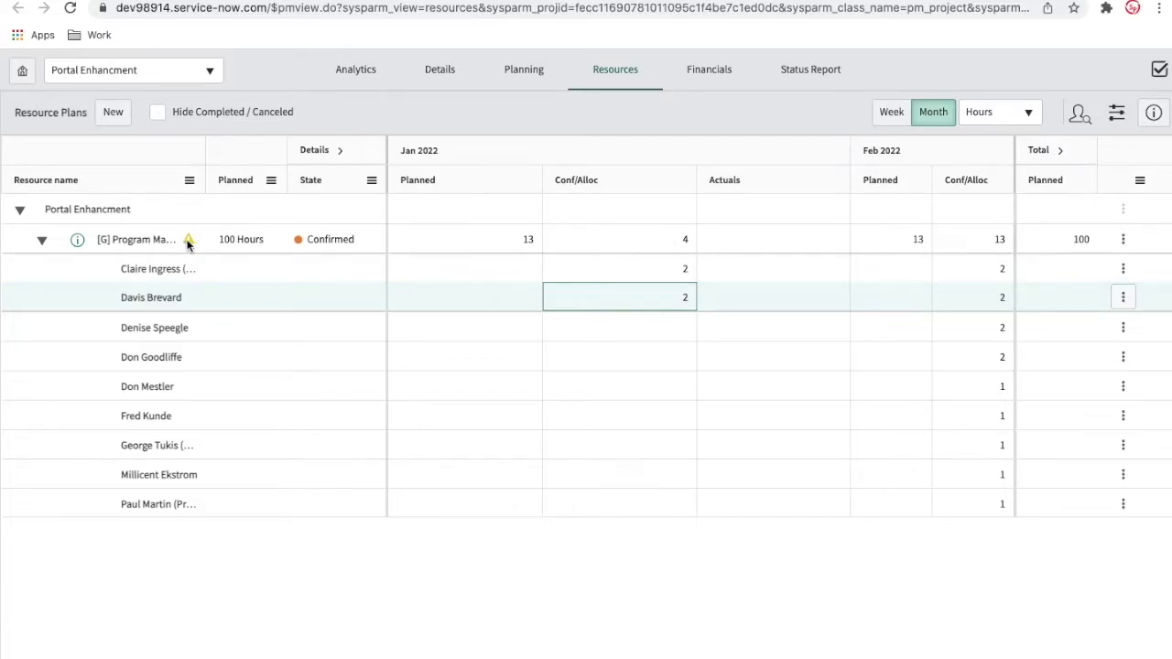
mouse_move(187, 243)
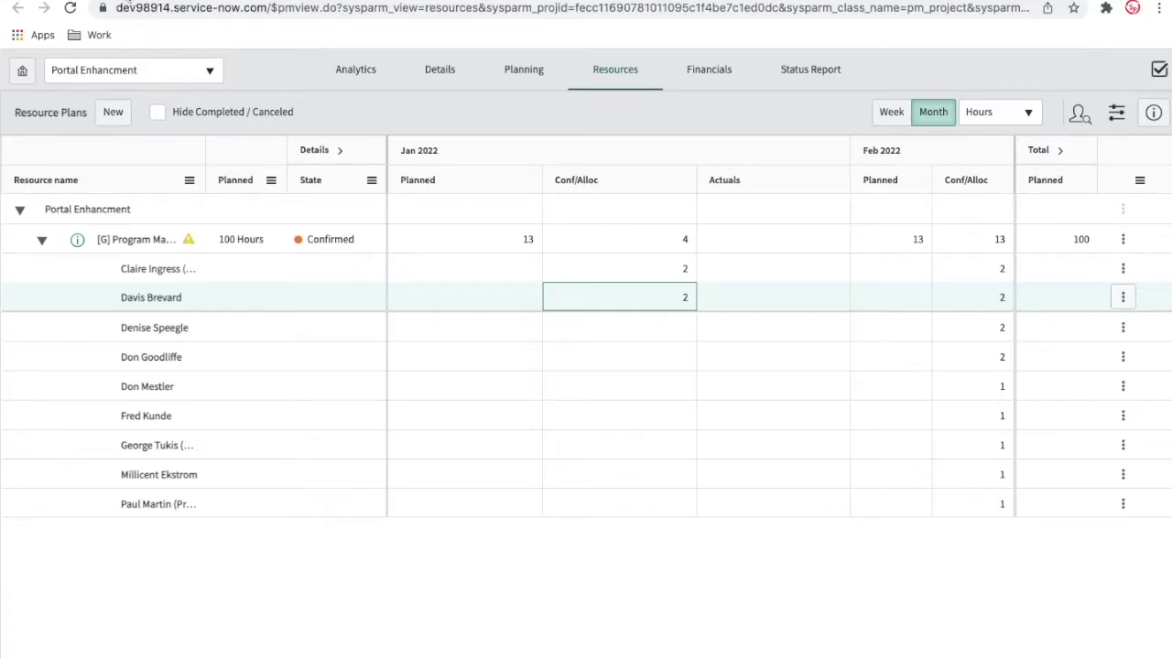
left_click(128, 1)
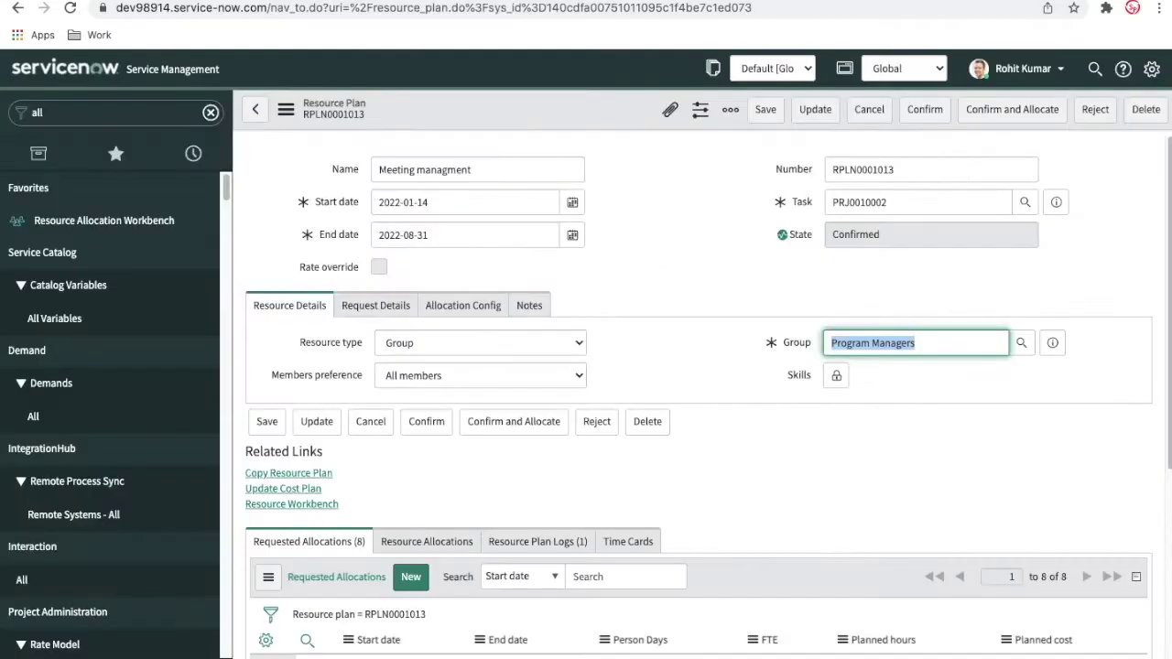
left_click(400, 303)
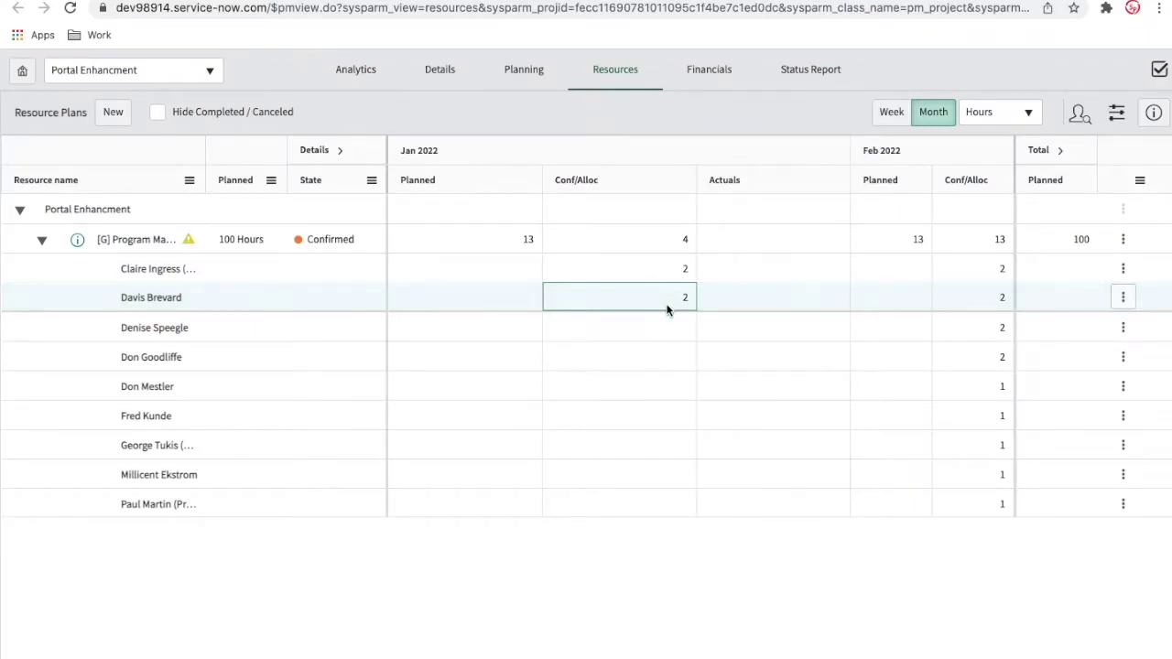
Set the second listed member's Jan 2022 confirmed/allocated hours to 11 and recheck the Meeting managment plan's request details
double_click(677, 300)
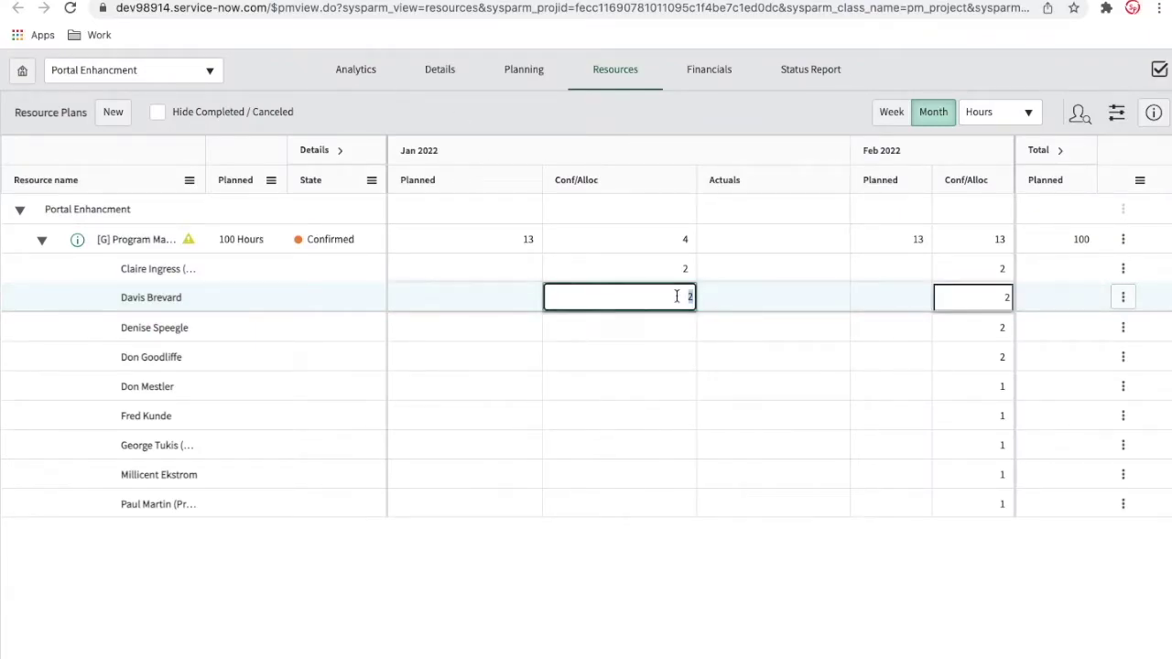
type("11")
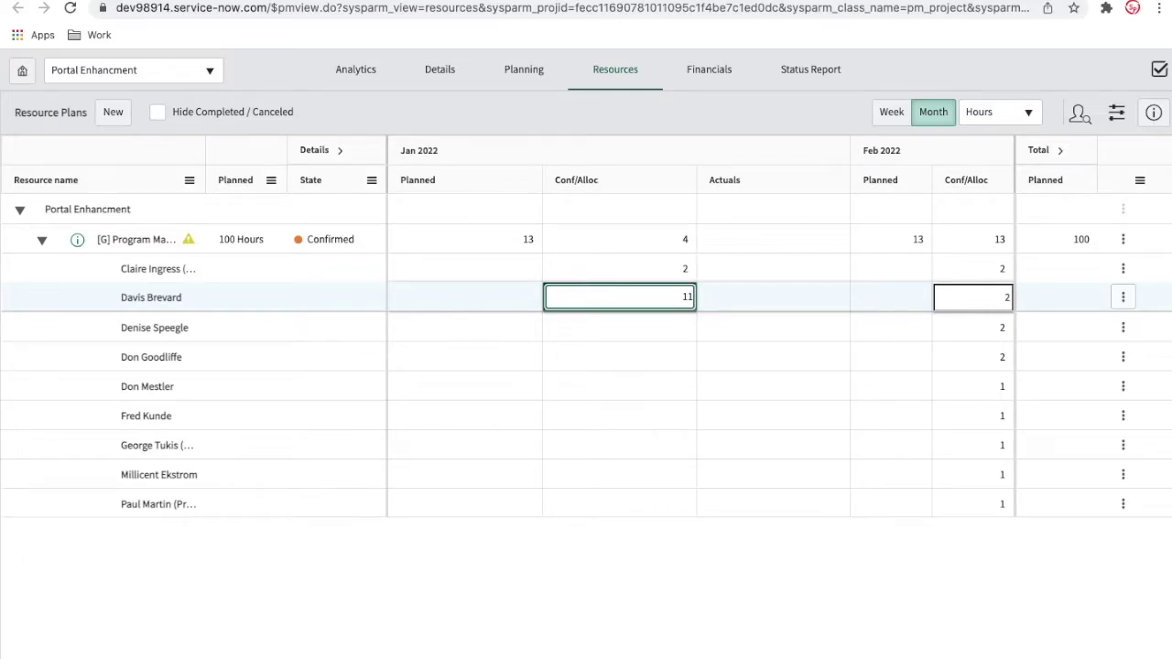
key("Return")
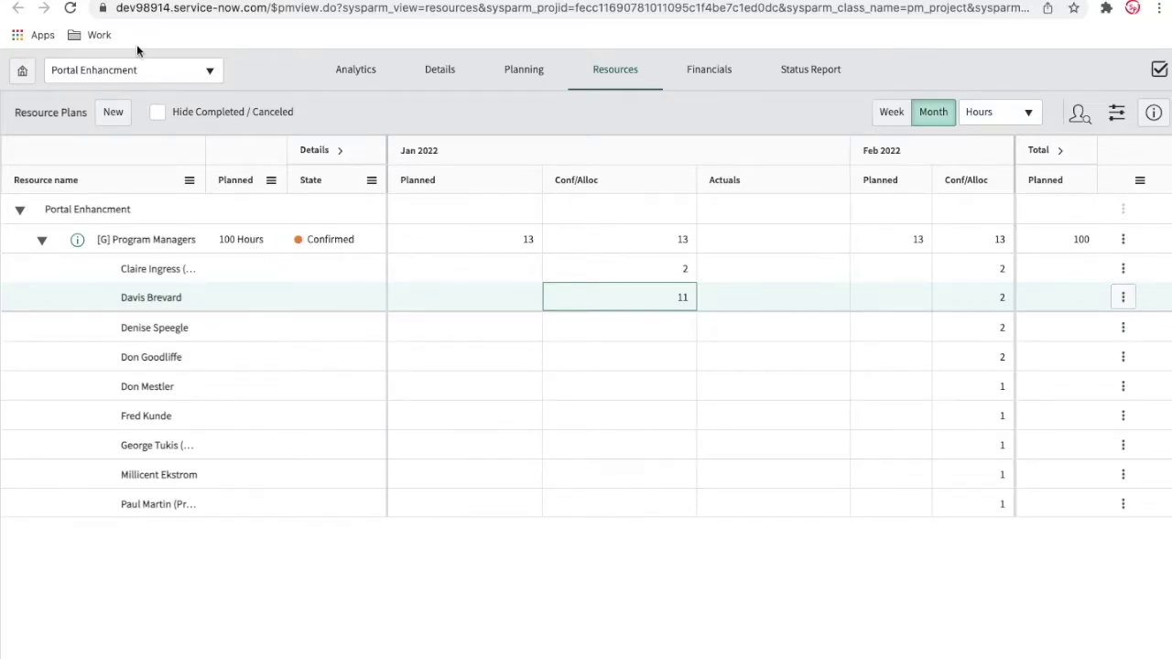
left_click(108, 1)
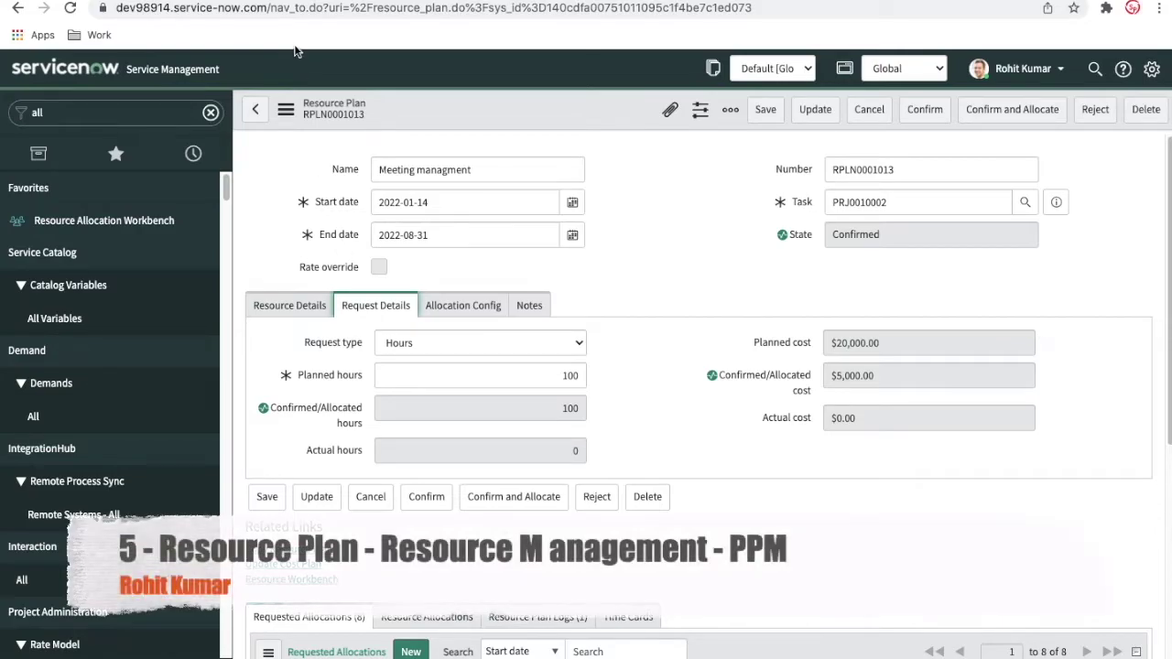
left_click(280, 1)
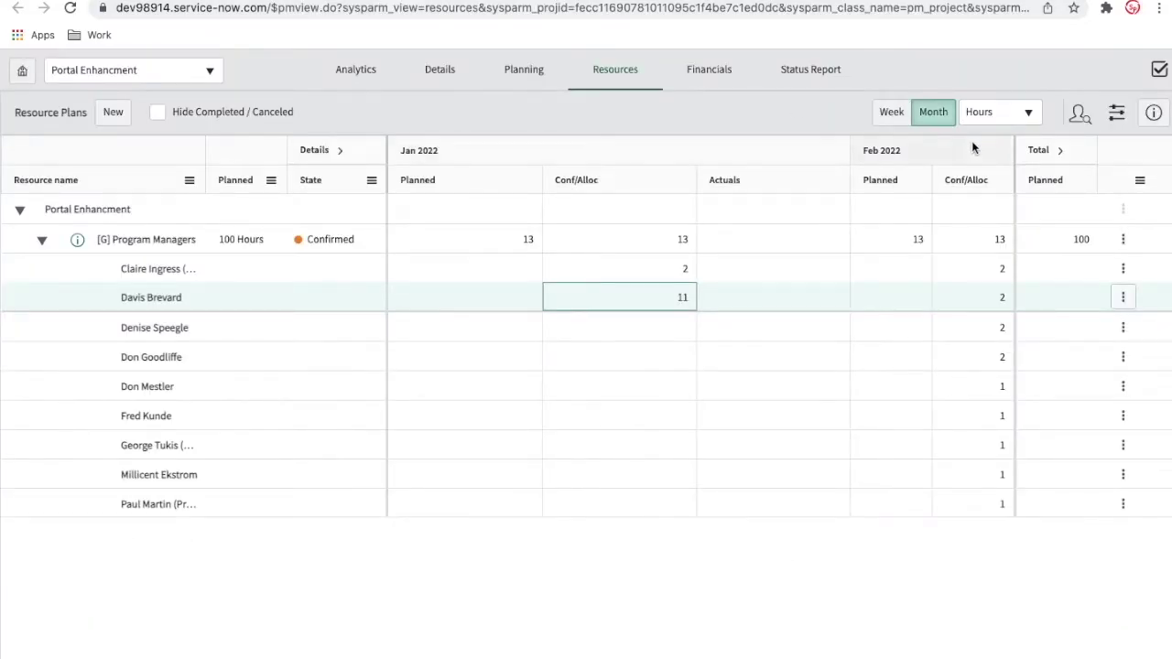
Change the Program Managers resource plan's state to Allocate
left_click(1126, 239)
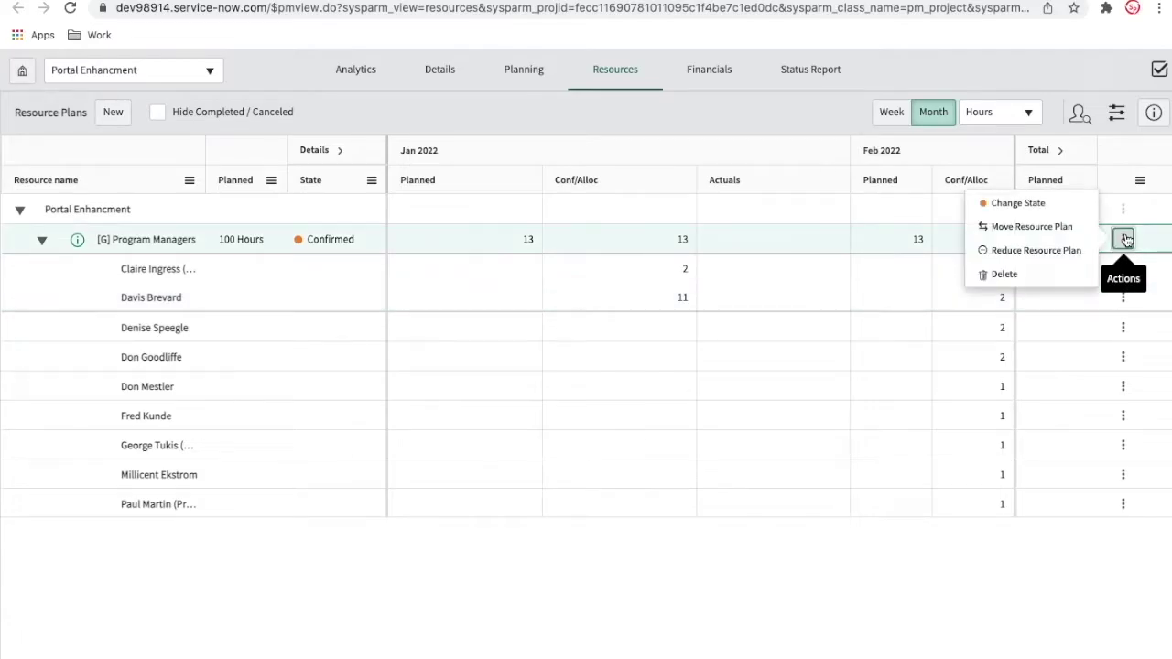
mouse_move(1044, 203)
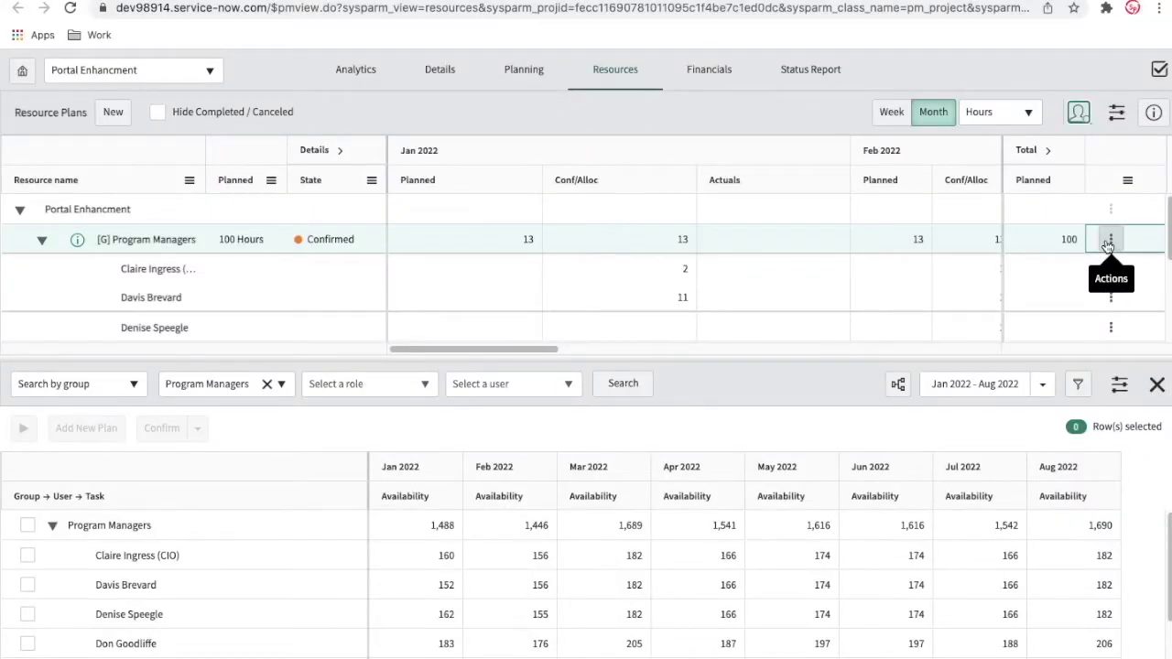
left_click(1110, 240)
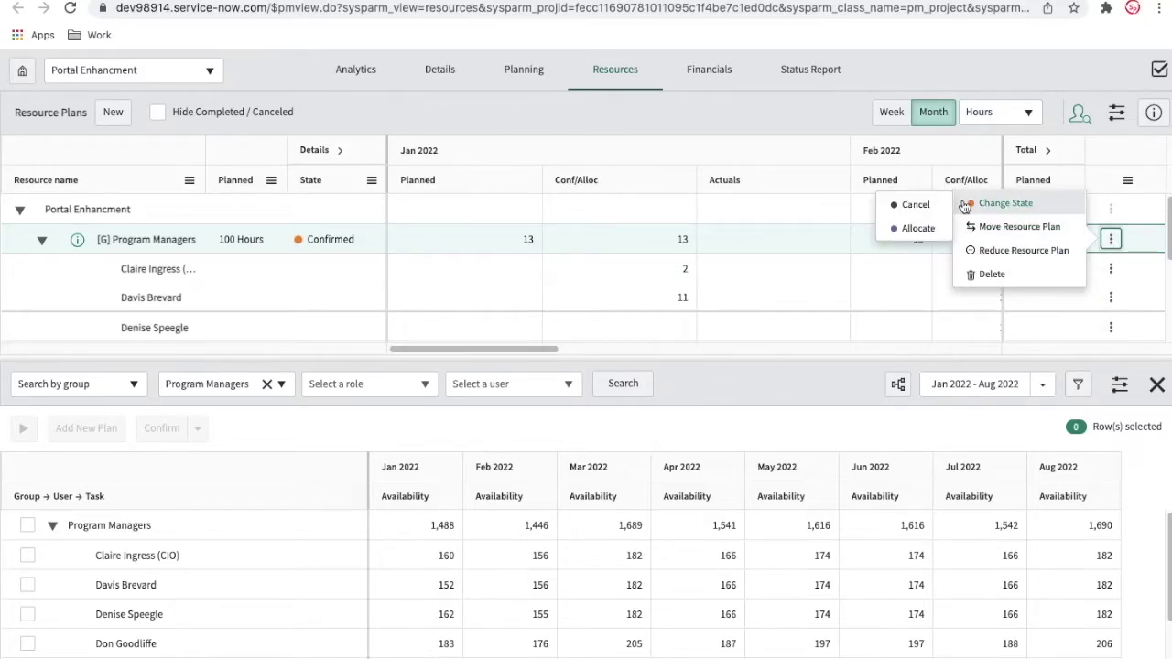
left_click(912, 229)
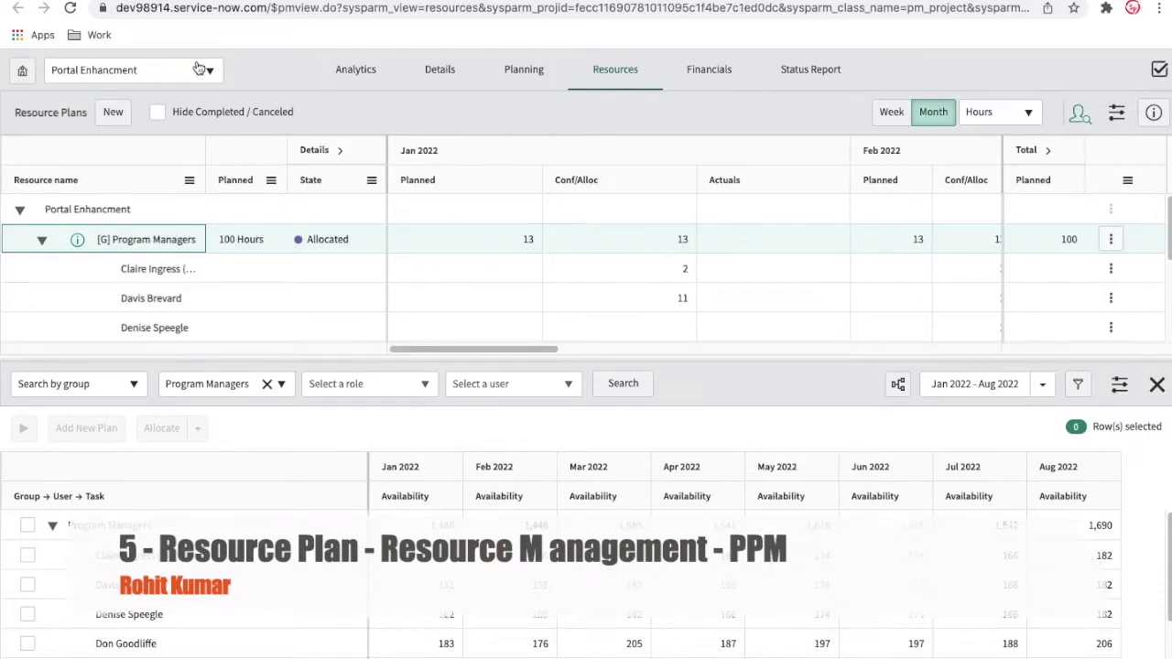
Reload the Meeting managment resource plan record and review its state, request details and requested allocations
left_click(71, 8)
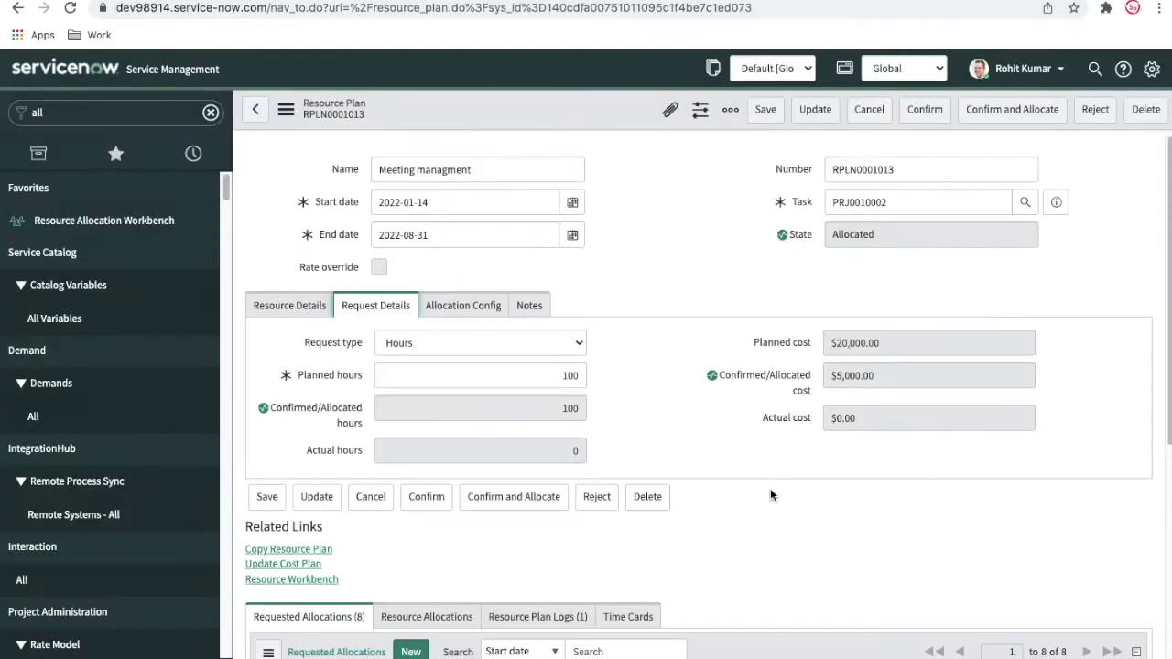
scroll(770, 488, "down", 3)
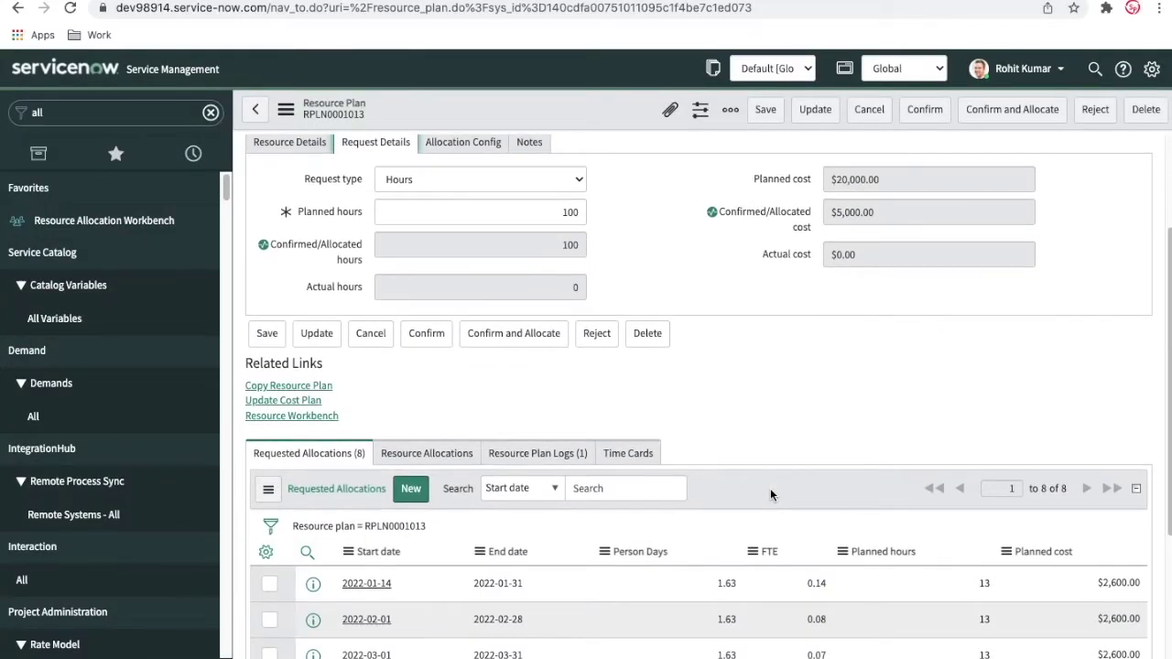
scroll(770, 488, "up", 4)
scroll(770, 488, "down", 3)
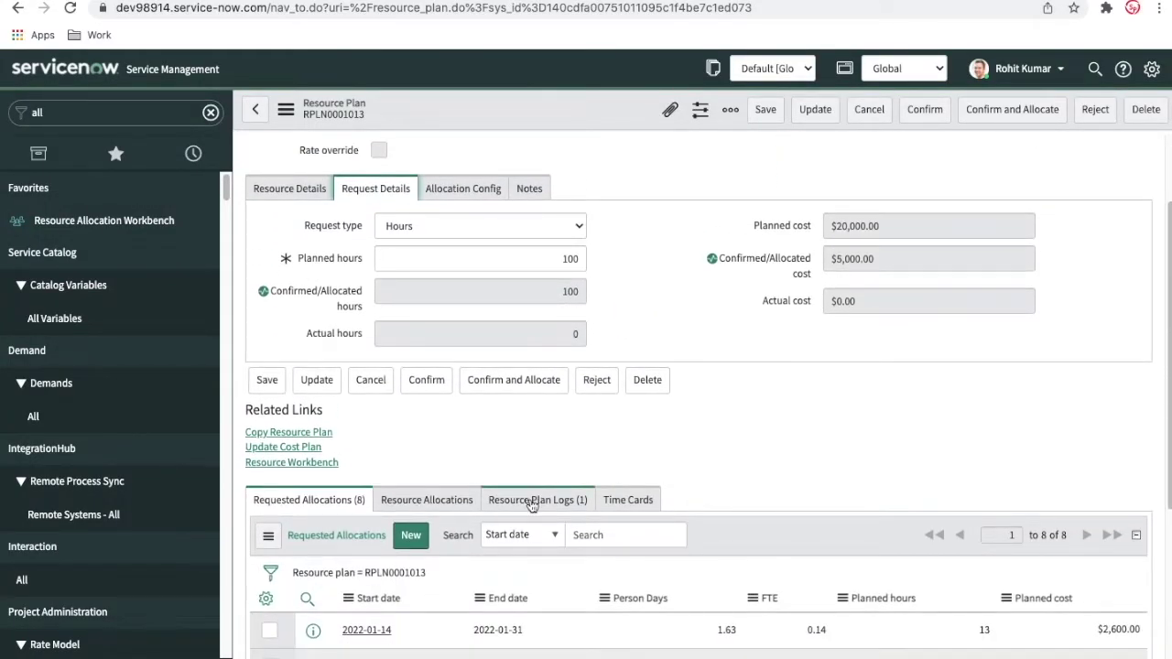
scroll(781, 385, "up", 3)
left_click(72, 8)
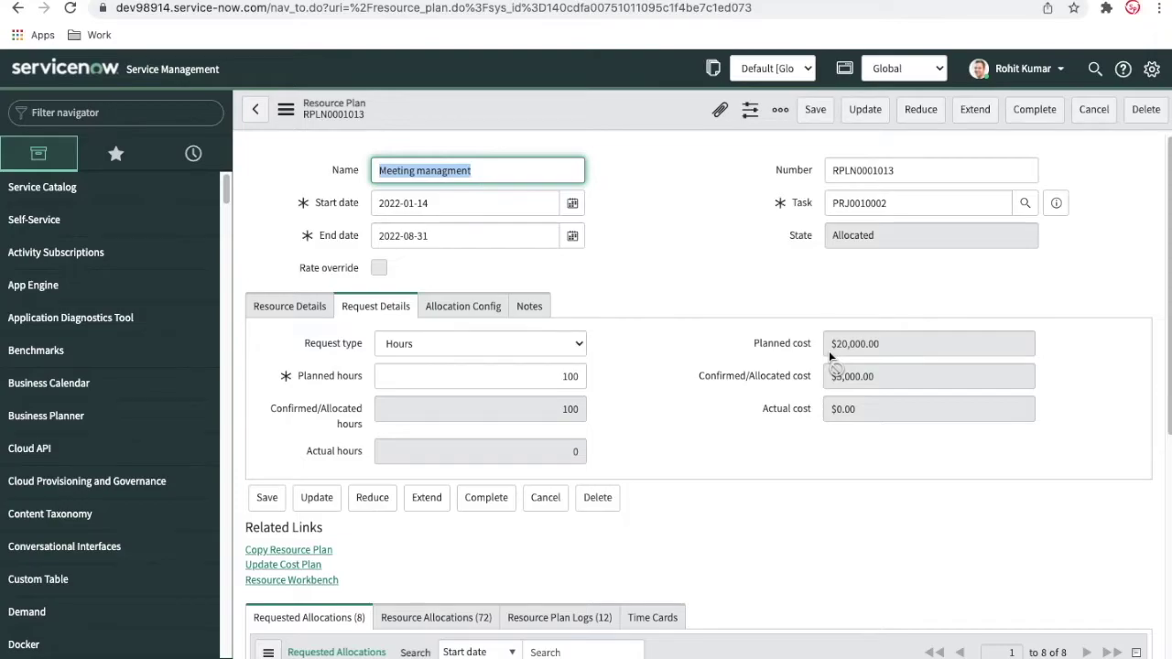
Examine the Resource Plan Logs of the Meeting managment plan, reapplying the Parent is empty filter
scroll(828, 351, "down", 2)
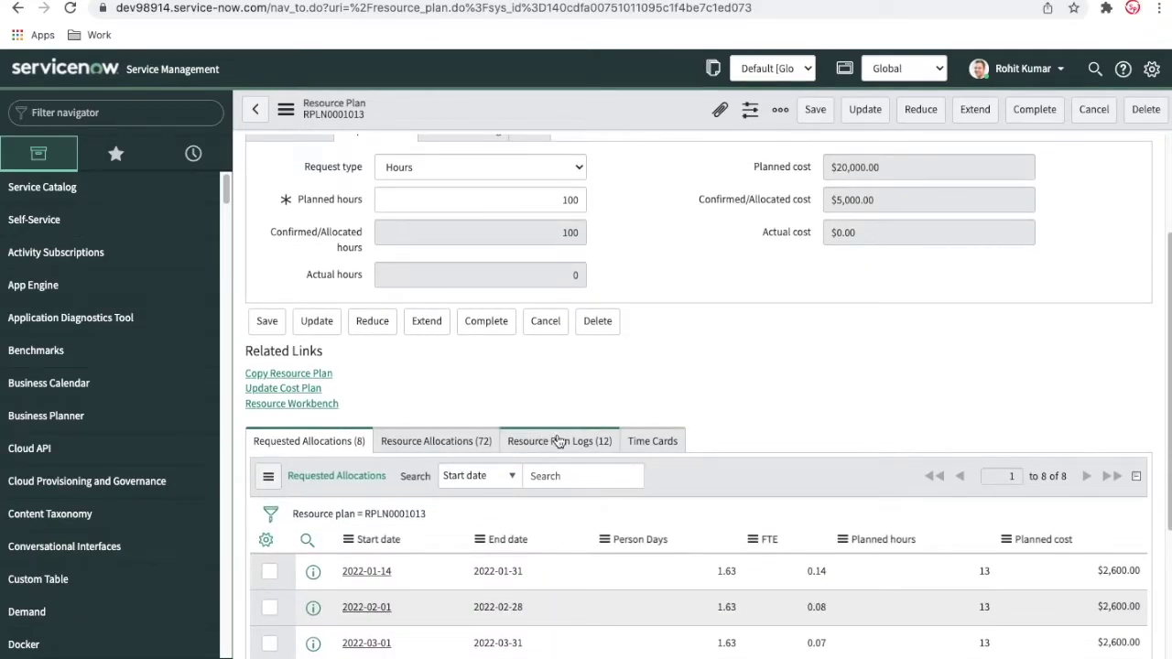
left_click(542, 440)
scroll(884, 387, "down", 2)
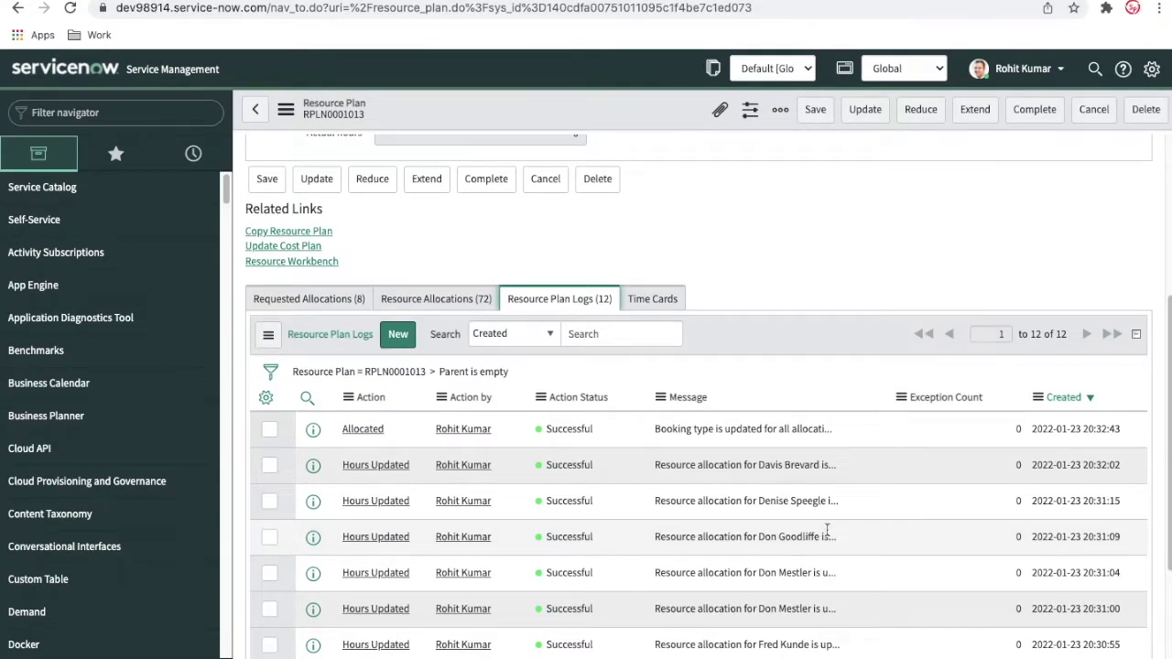
scroll(827, 452, "down", 1)
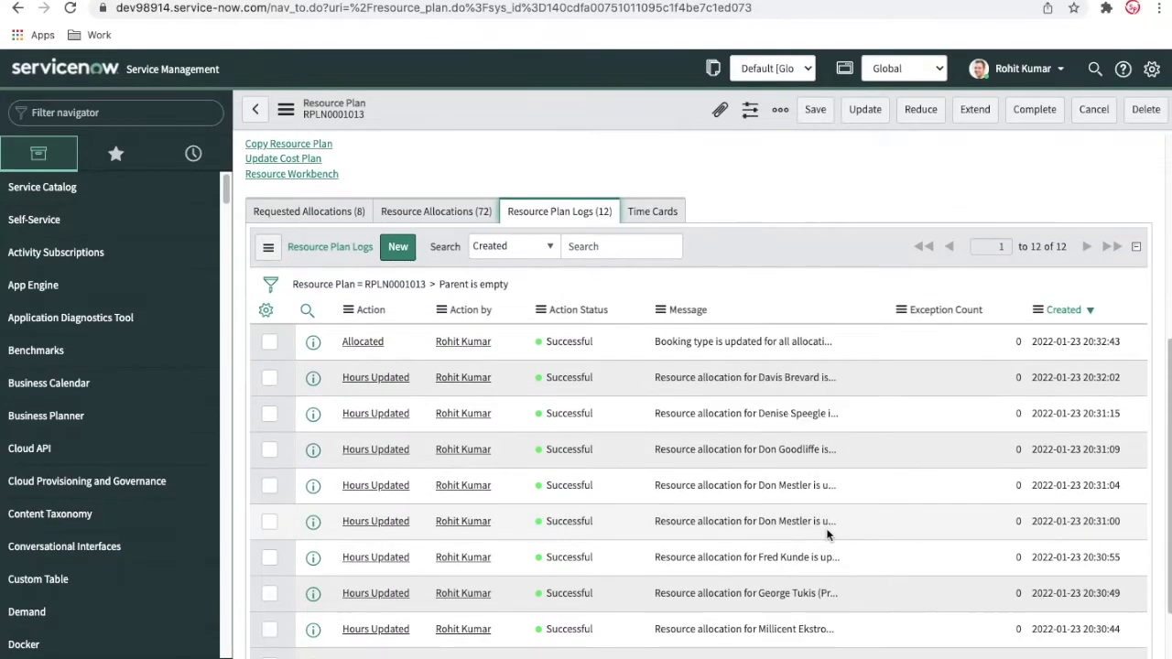
left_click(481, 286)
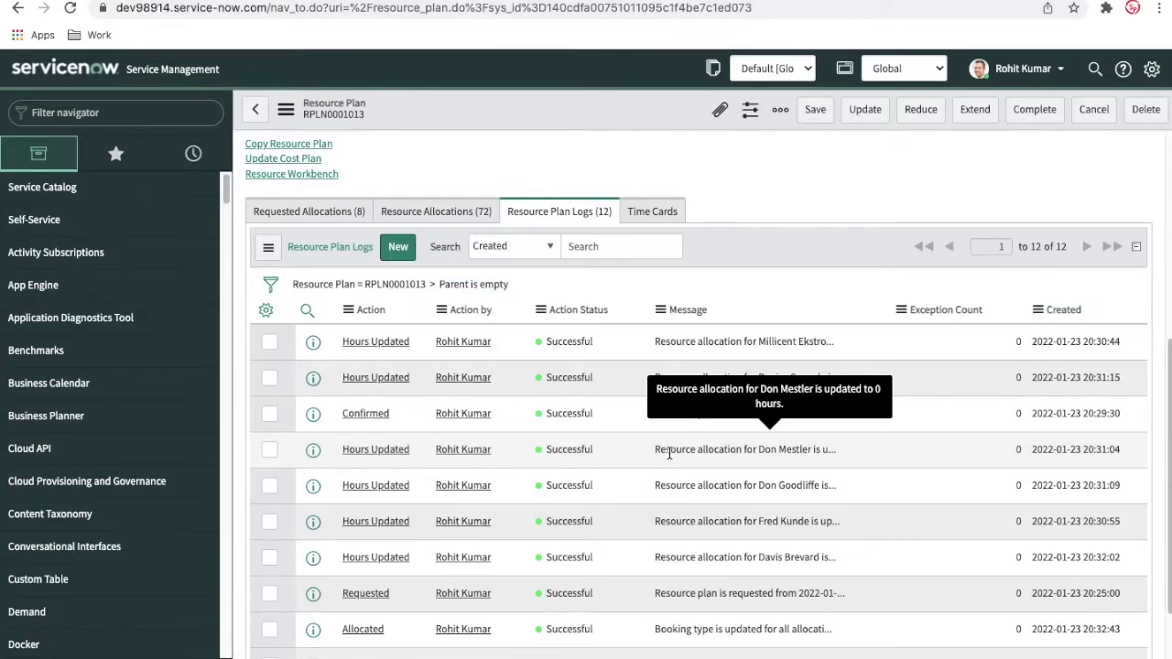
Review the remaining log entries and the Resource Allocations list of the Meeting managment resource plan
scroll(669, 453, "down", 2)
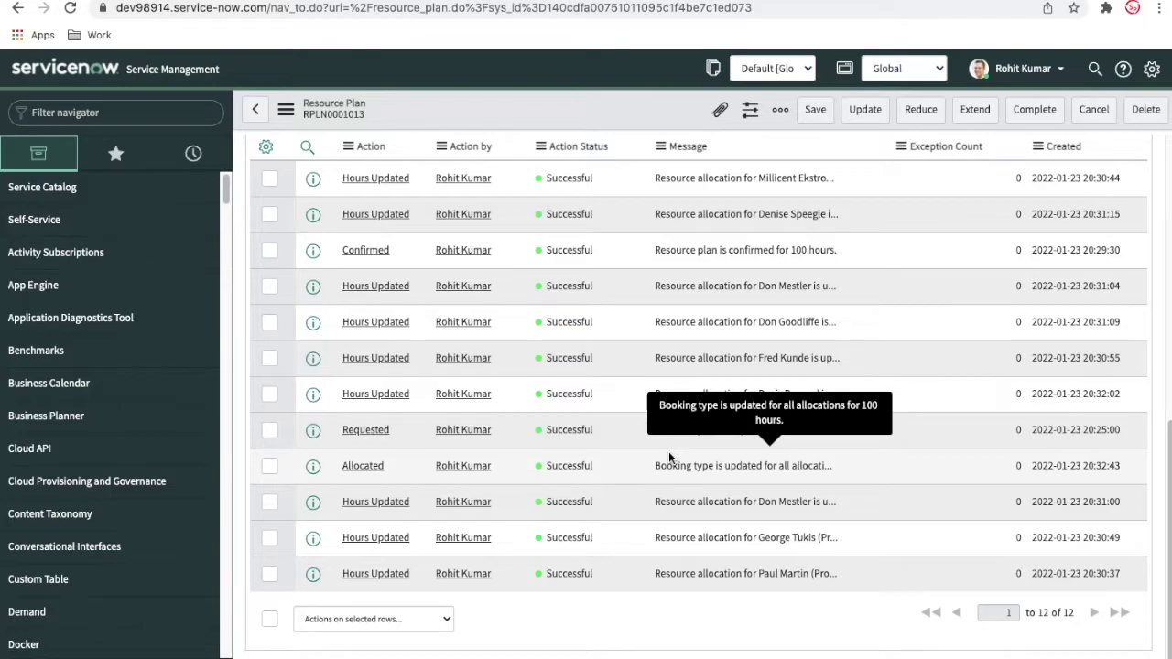
scroll(670, 458, "up", 3)
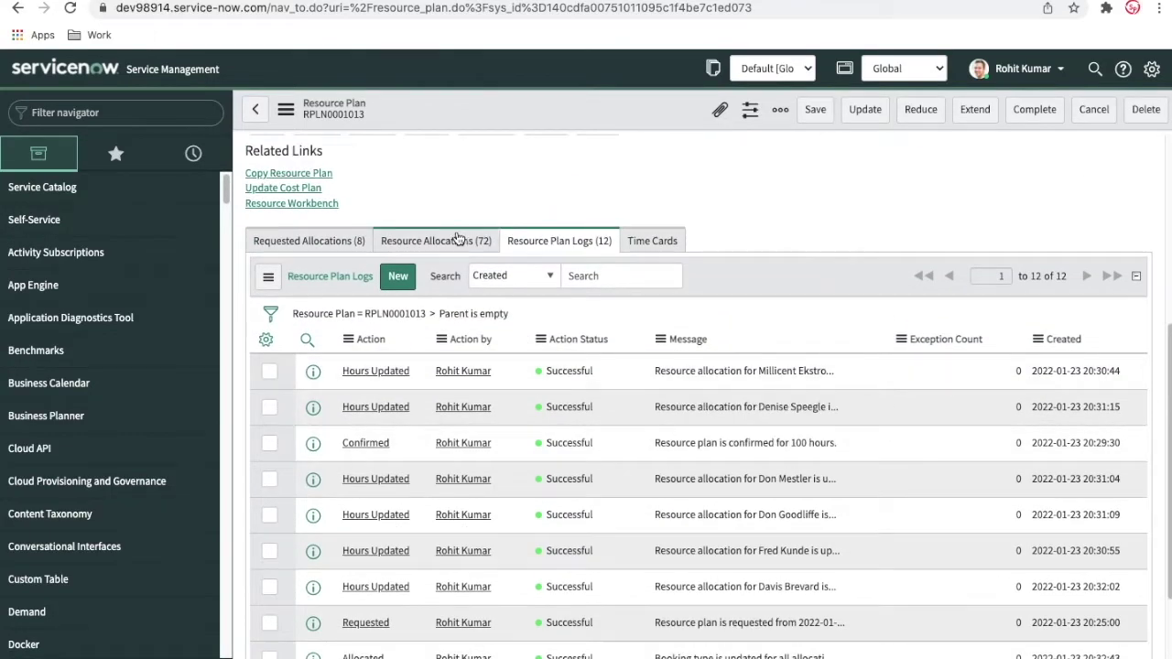
left_click(458, 240)
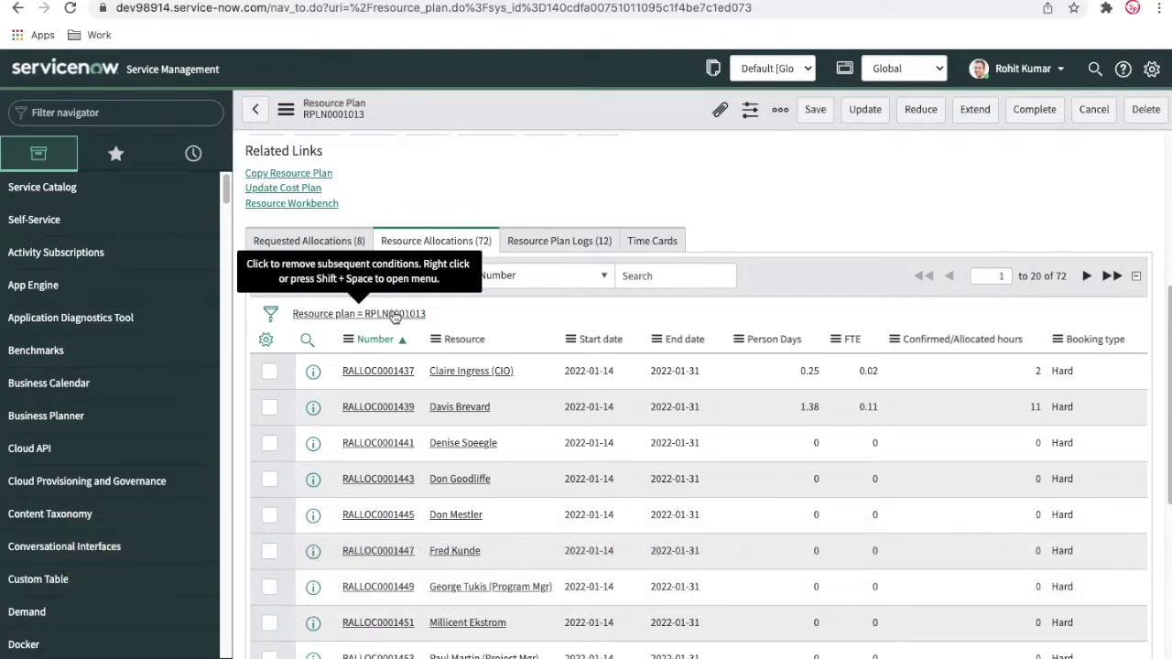
right_click(467, 380)
left_click(485, 381)
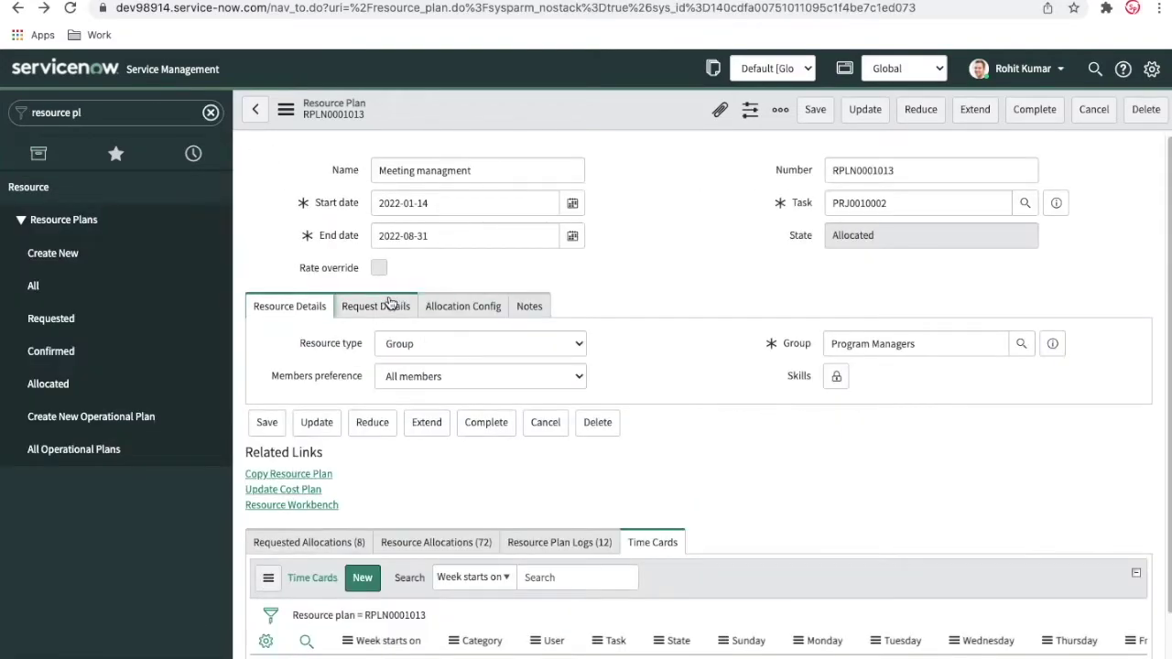
Examine the Meeting managment plan's Request Details, including its planned and confirmed/allocated hours and costs
left_click(391, 303)
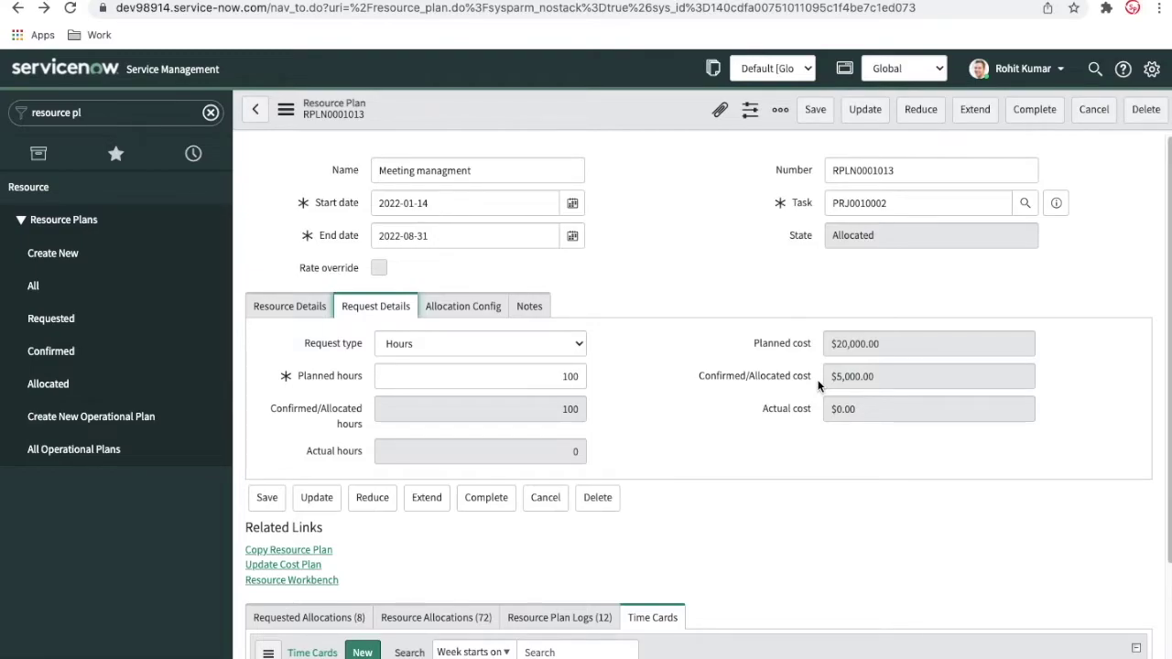
scroll(818, 384, "down", 1)
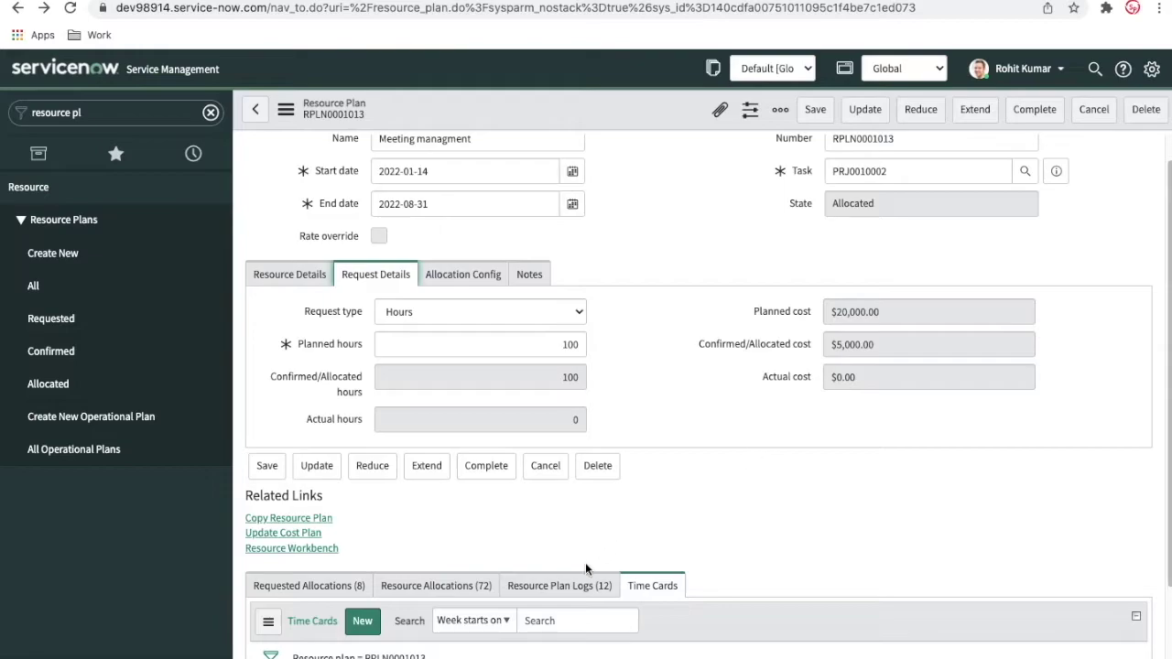
scroll(755, 431, "up", 1)
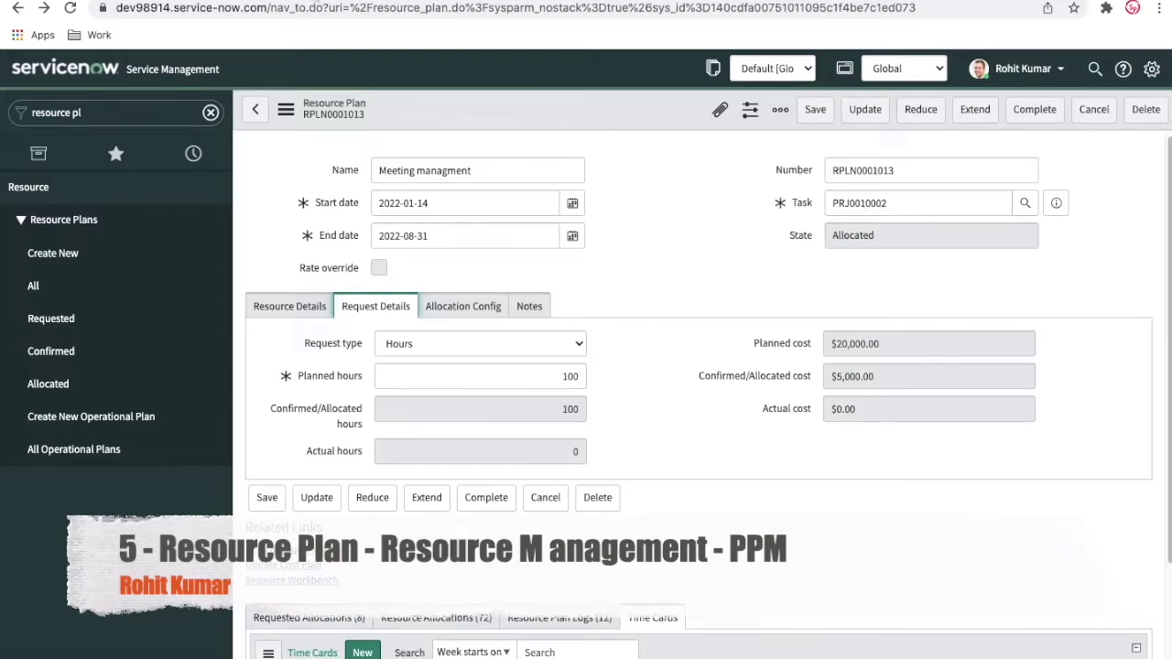
Open the Portal Enhancment project and examine its Financials and resource plan list
left_click(865, 206)
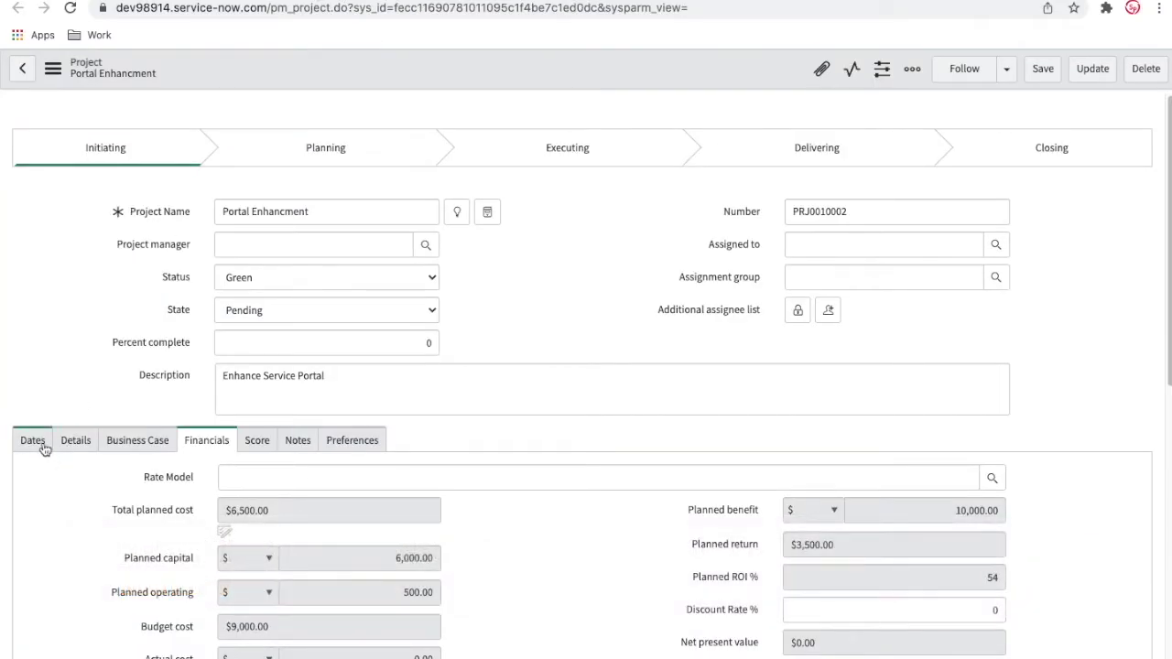
scroll(480, 540, "down", 2)
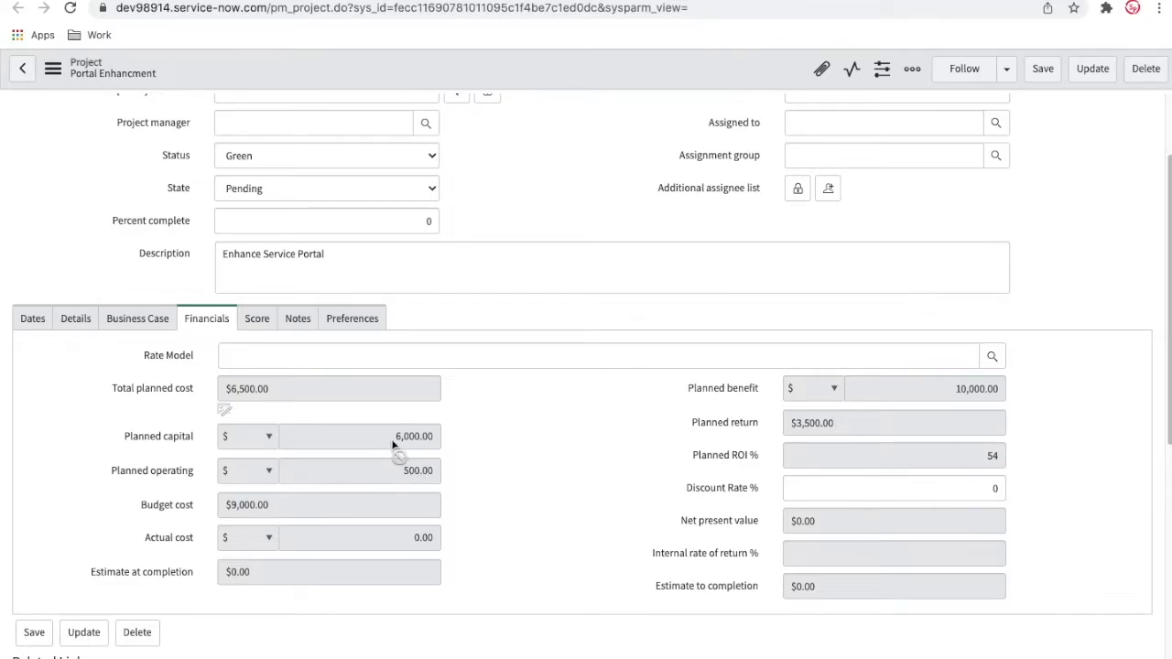
scroll(393, 445, "down", 6)
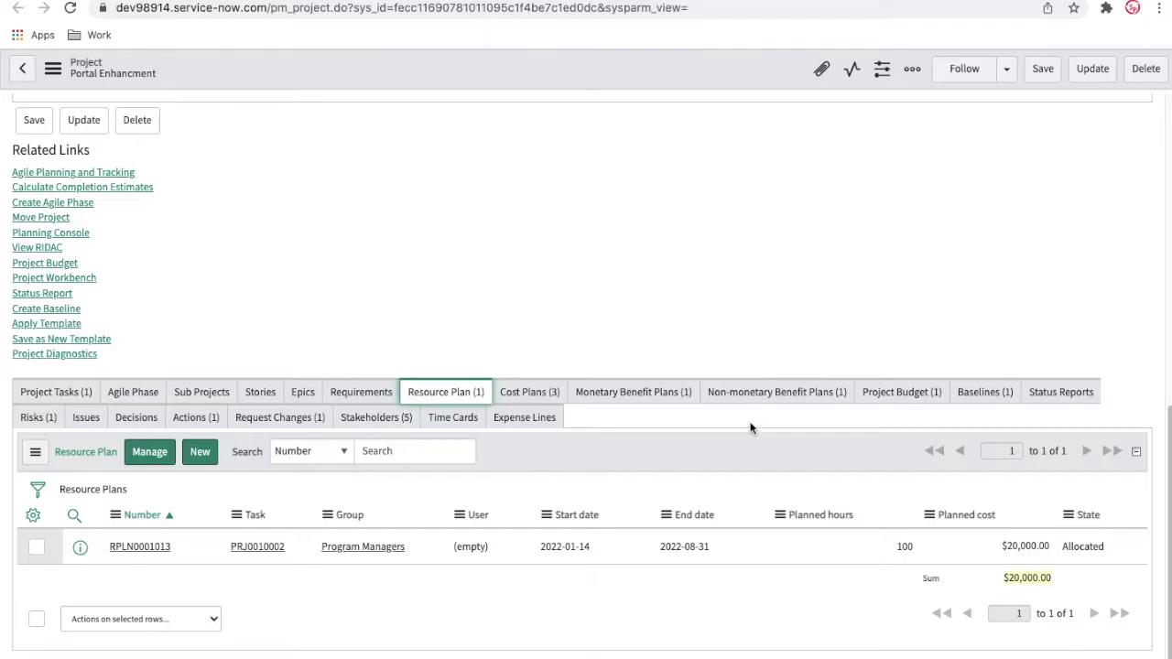
Compare the Portal Enhancment project's cost plans with the total planned cost in its Financials
left_click(555, 396)
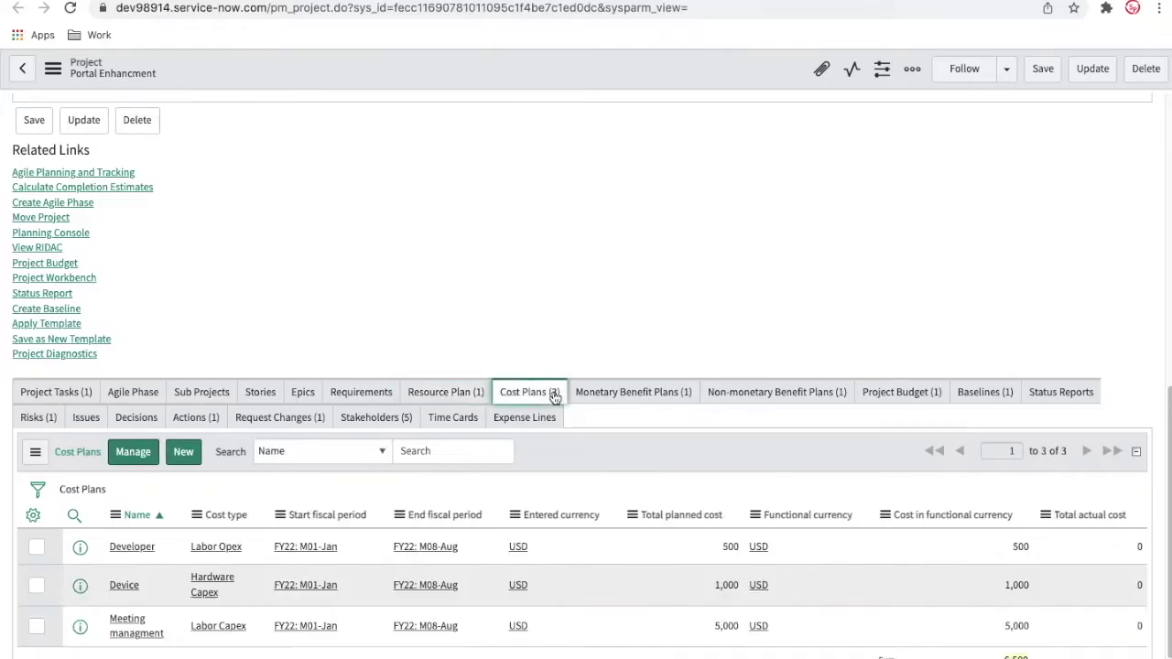
scroll(554, 492, "down", 1)
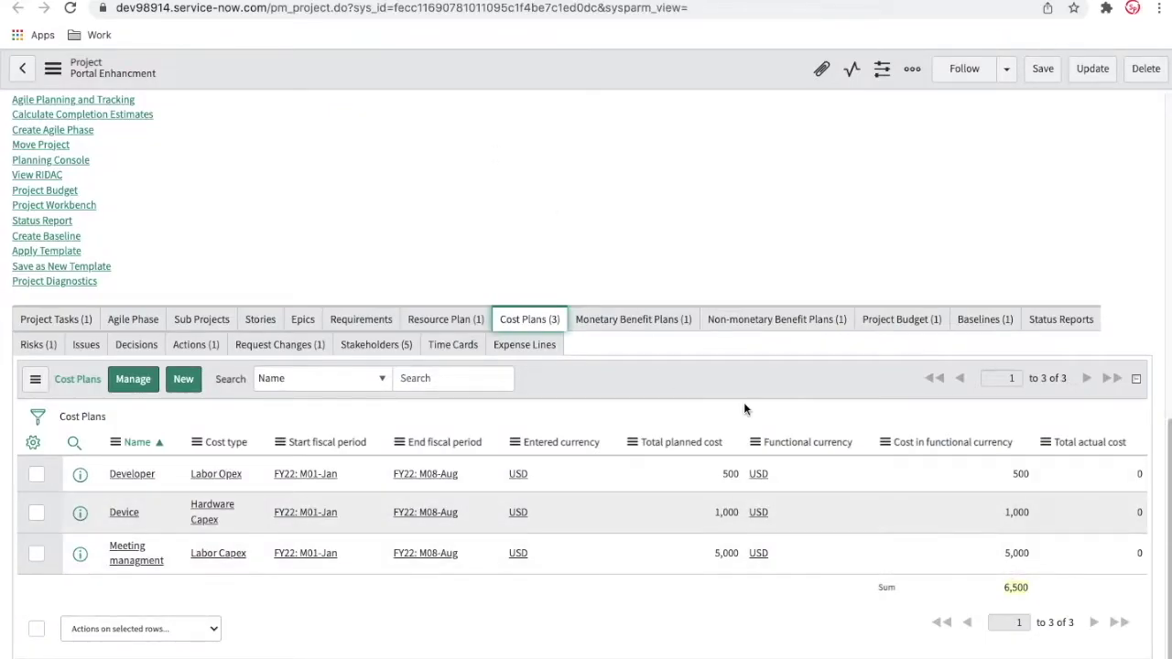
scroll(743, 402, "up", 5)
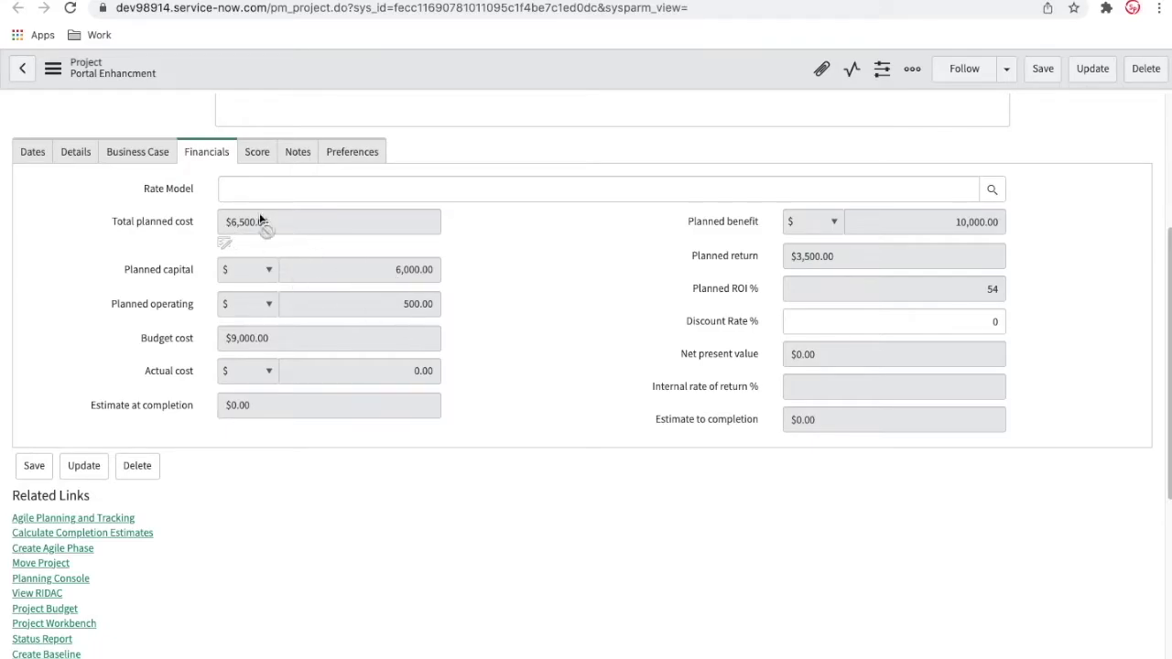
scroll(485, 348, "down", 5)
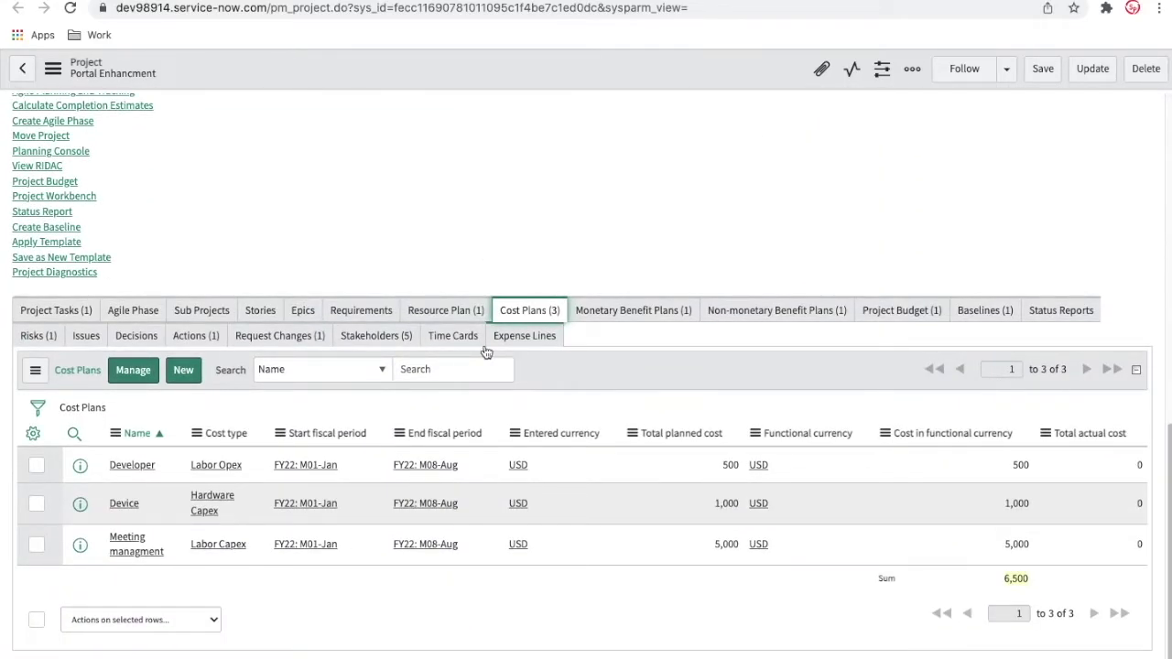
View the project's Resource Plan and Project Tasks lists, and check the Complete action on the Meeting managment resource plan
left_click(444, 311)
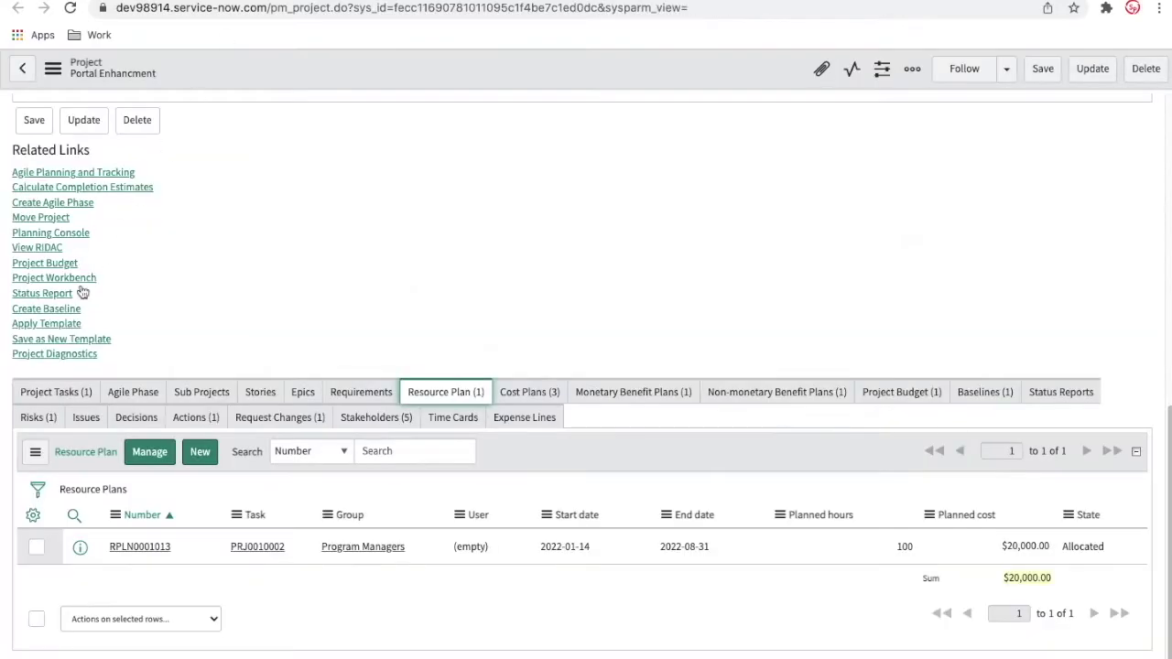
left_click(52, 391)
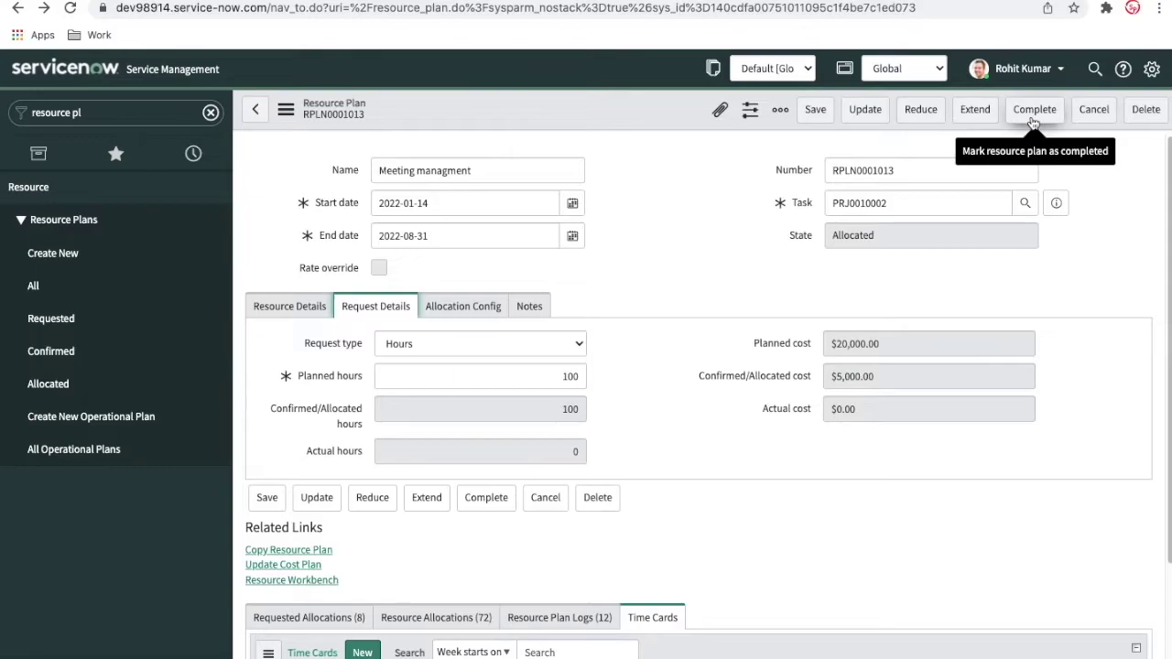
left_click(1033, 122)
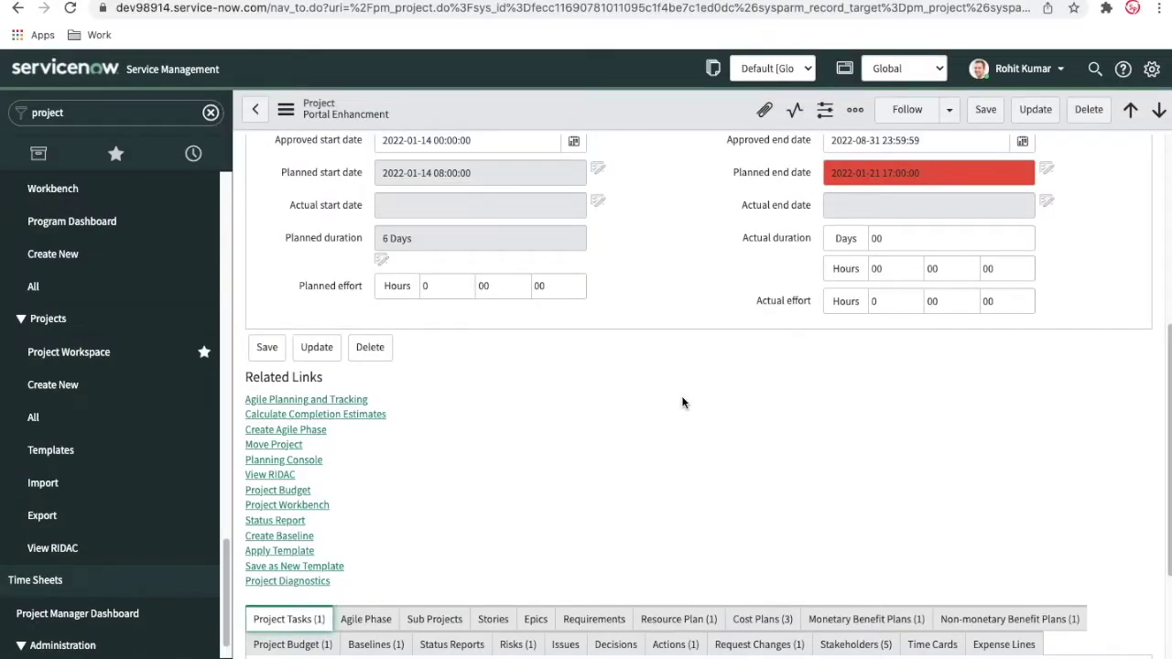
Review the Portal Enhancment project's task list, header fields and schedule dates
scroll(682, 401, "down", 3)
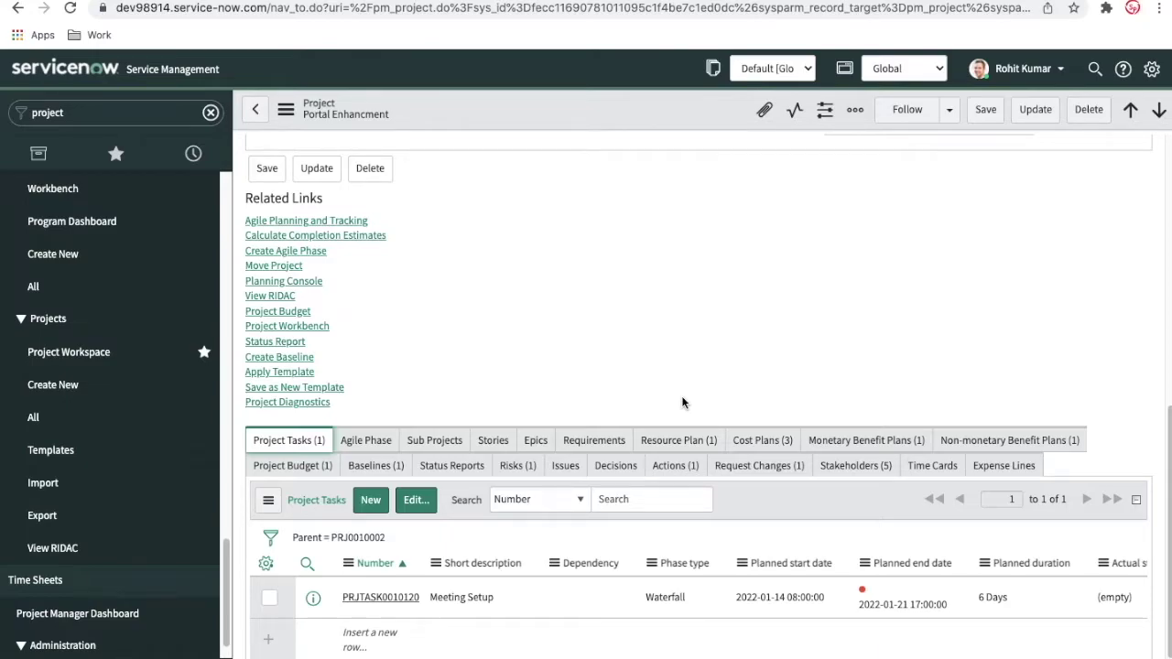
scroll(682, 403, "up", 5)
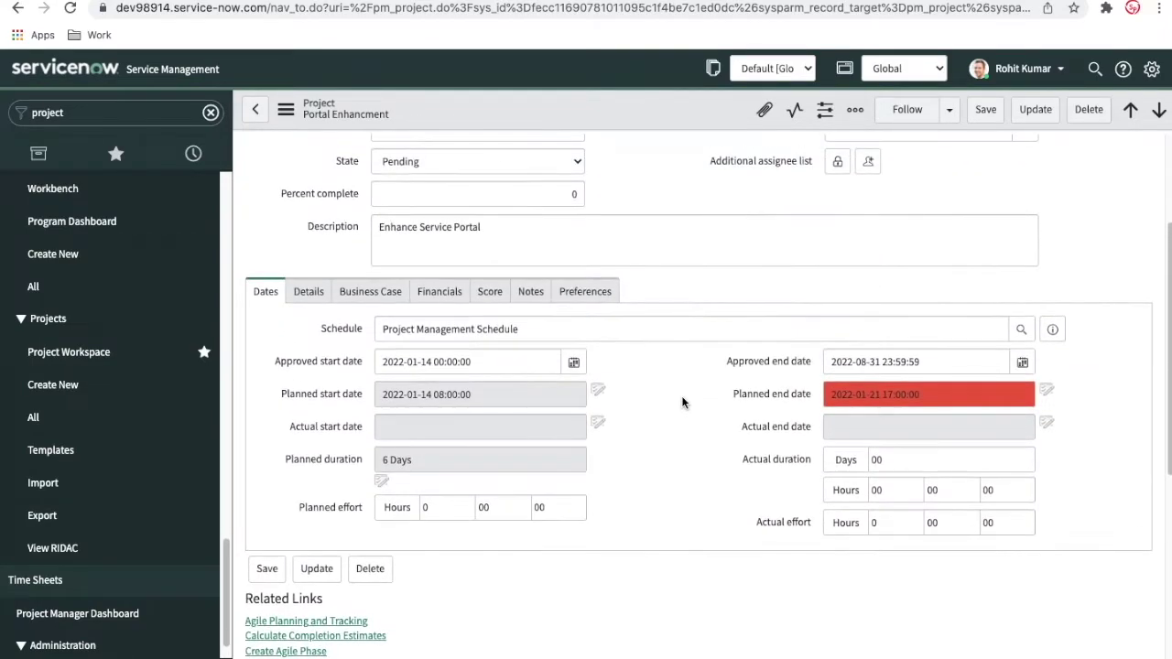
scroll(682, 403, "up", 3)
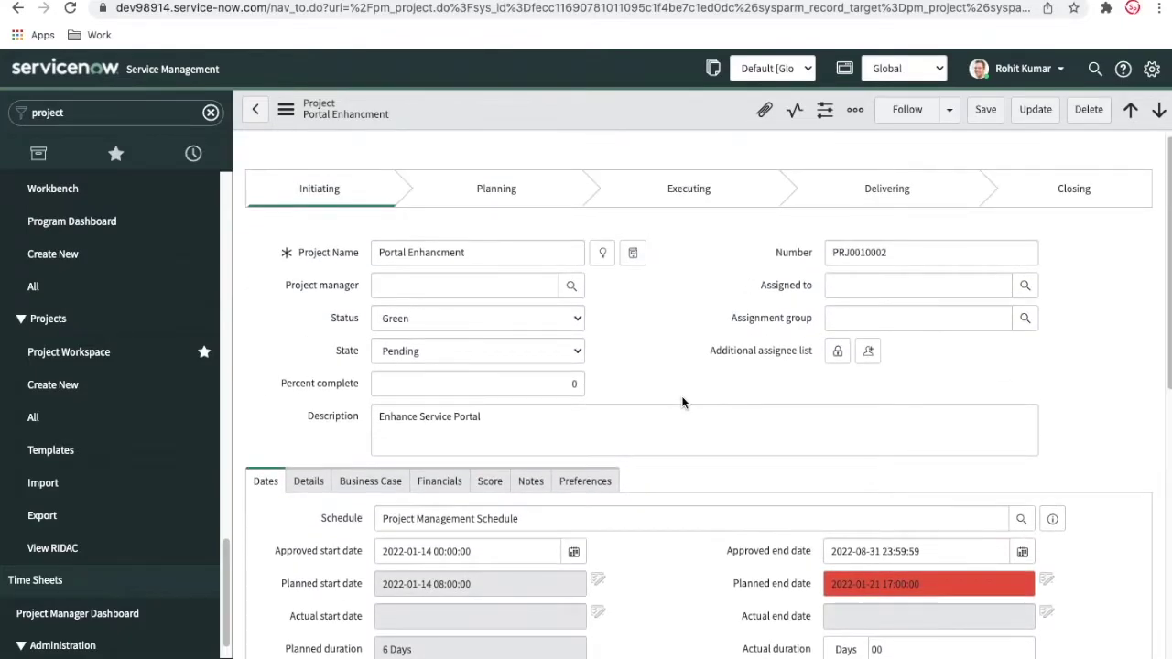
scroll(681, 402, "down", 2)
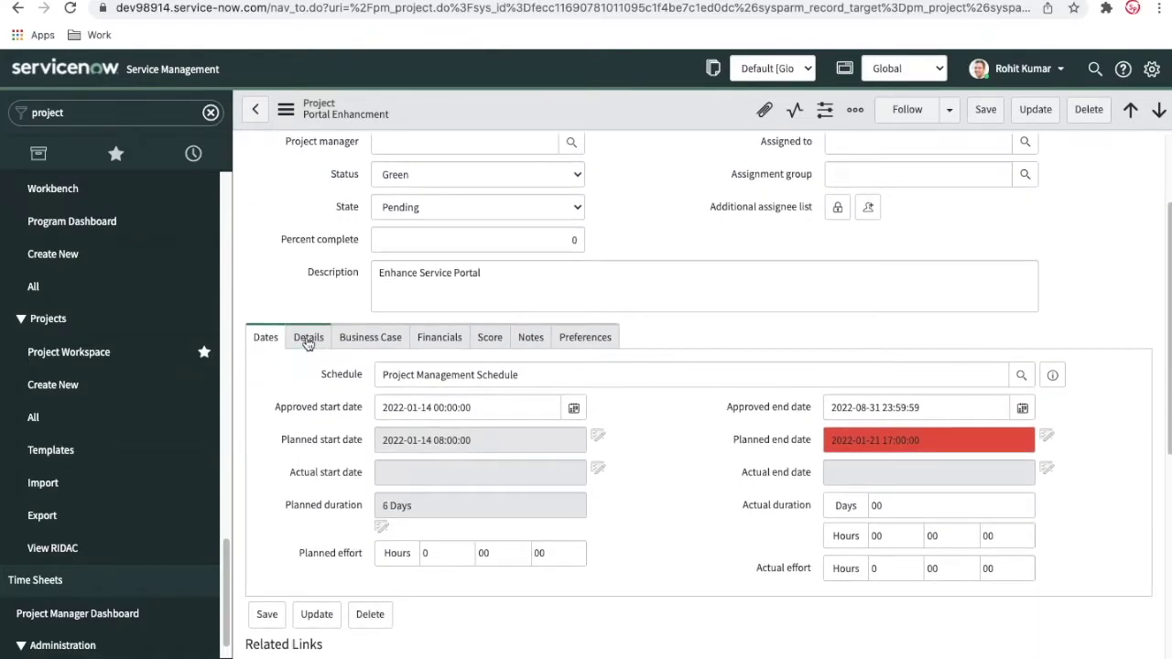
Open the project's Details and view the Execution type options, keeping Hybrid selected
left_click(309, 339)
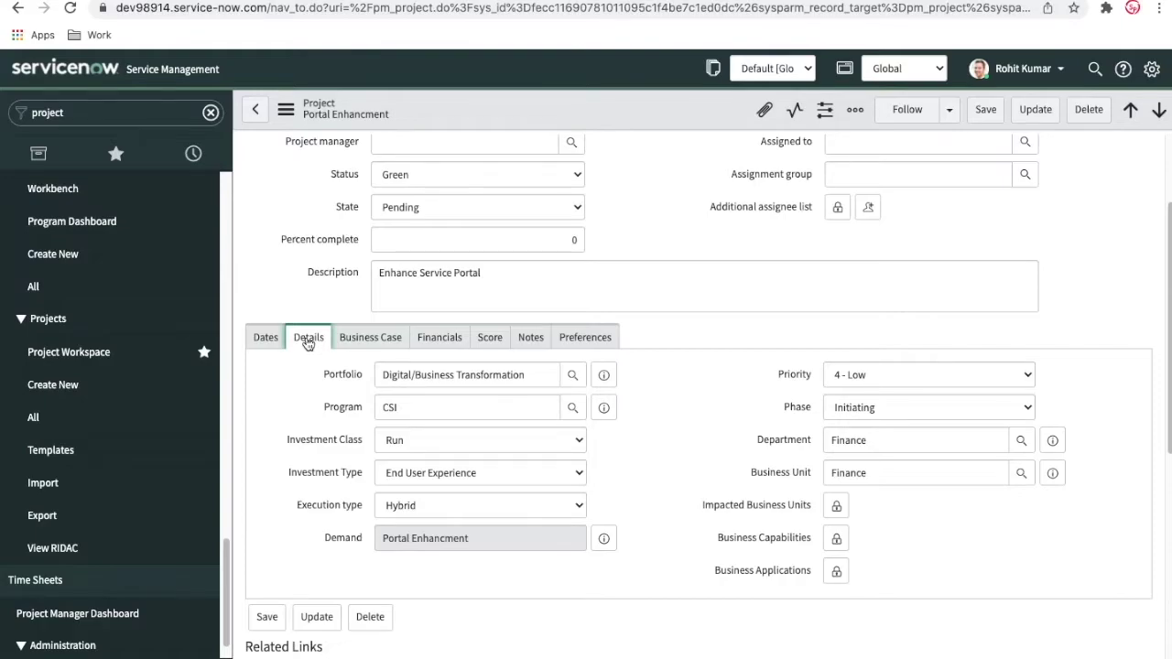
scroll(305, 542, "down", 1)
left_click(392, 466)
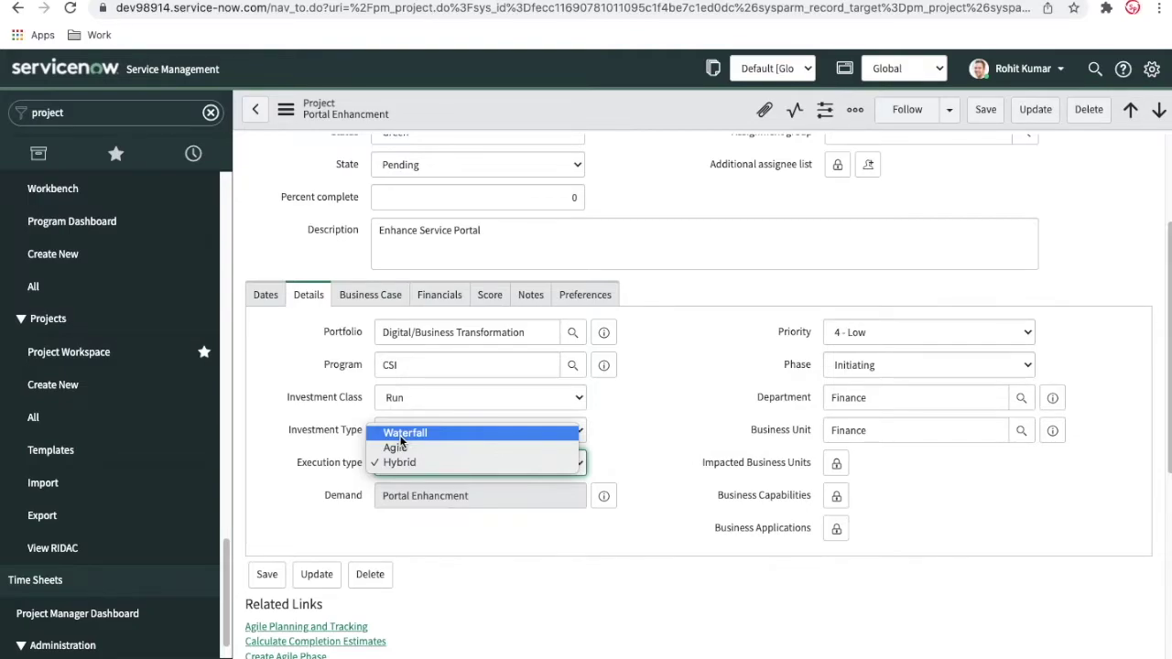
left_click(652, 447)
Look through the project's related links and Project Tasks list, checking the phase type against the Execution type
scroll(652, 449, "down", 1)
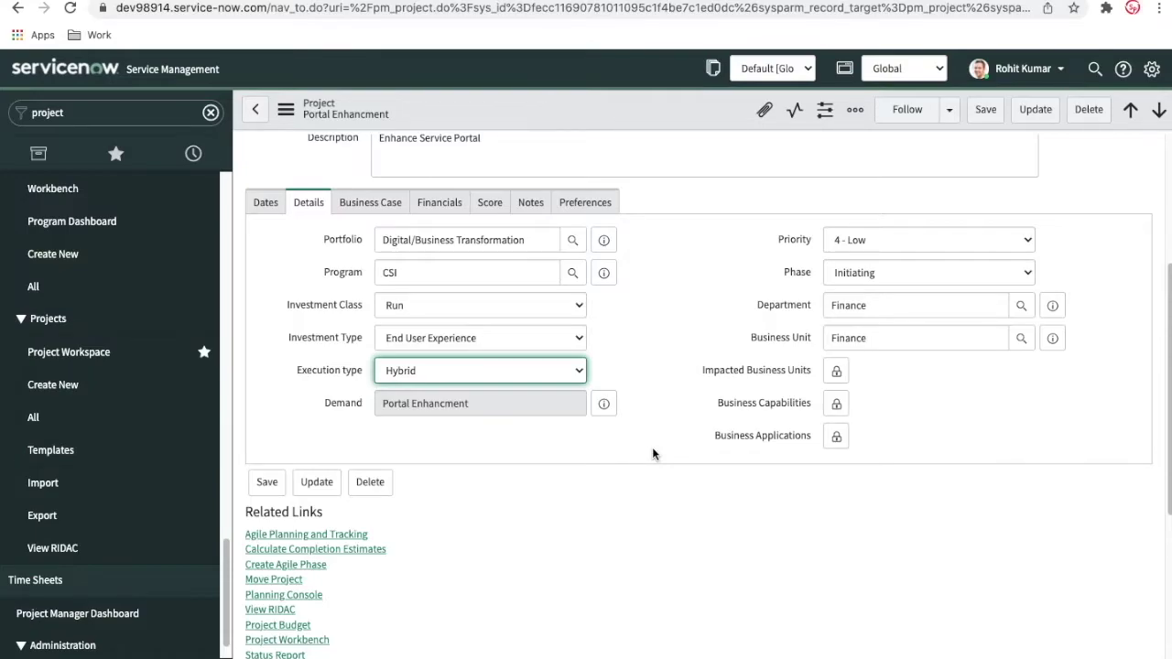
scroll(653, 452, "down", 3)
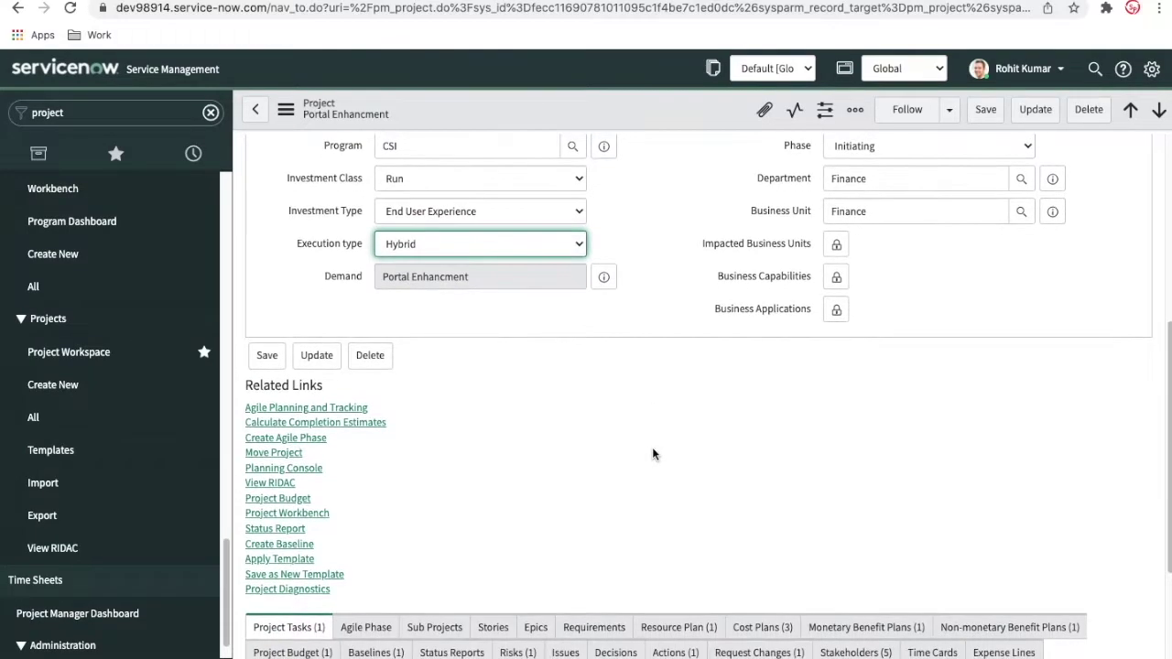
scroll(652, 454, "down", 4)
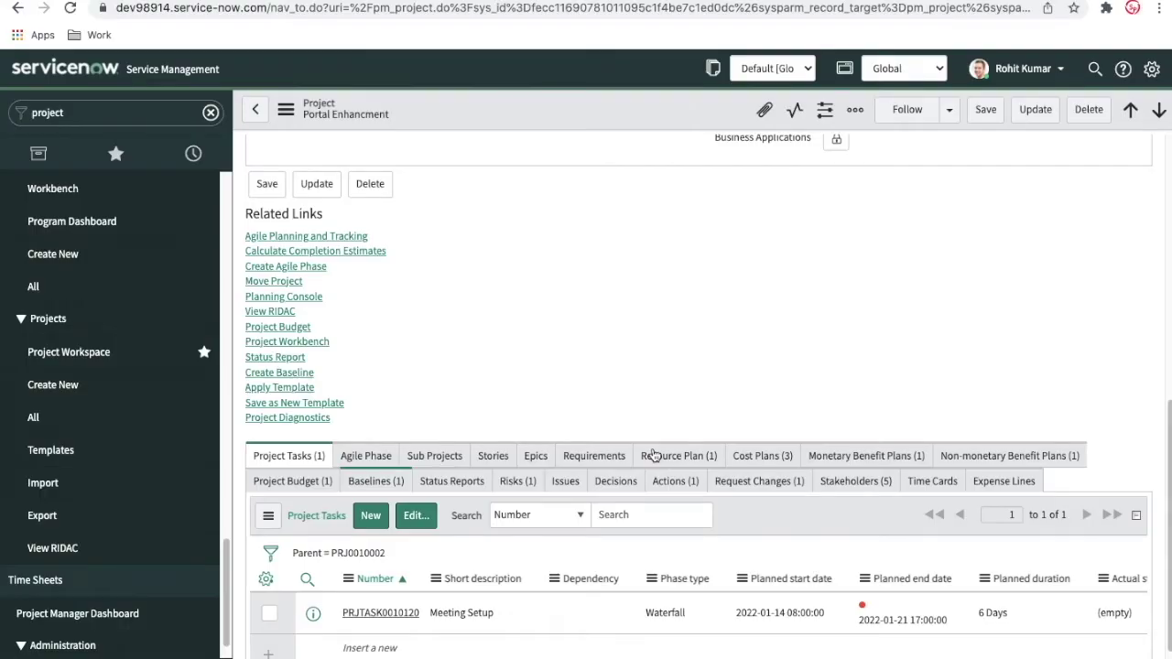
scroll(652, 455, "down", 1)
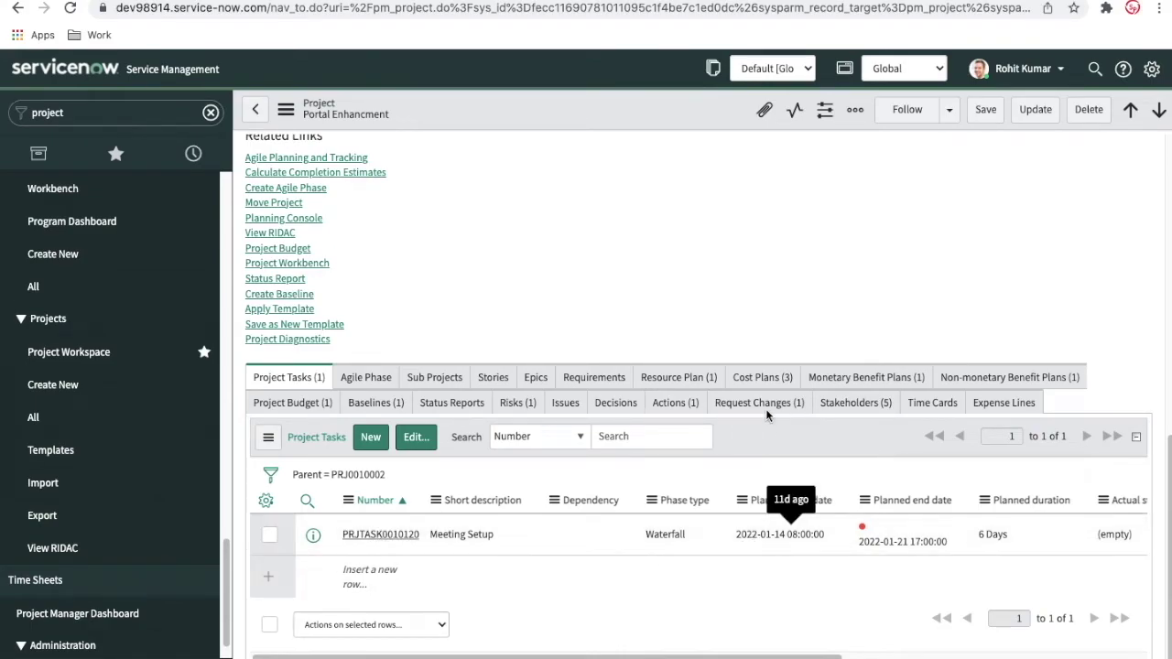
scroll(779, 316, "up", 2)
scroll(779, 316, "up", 1)
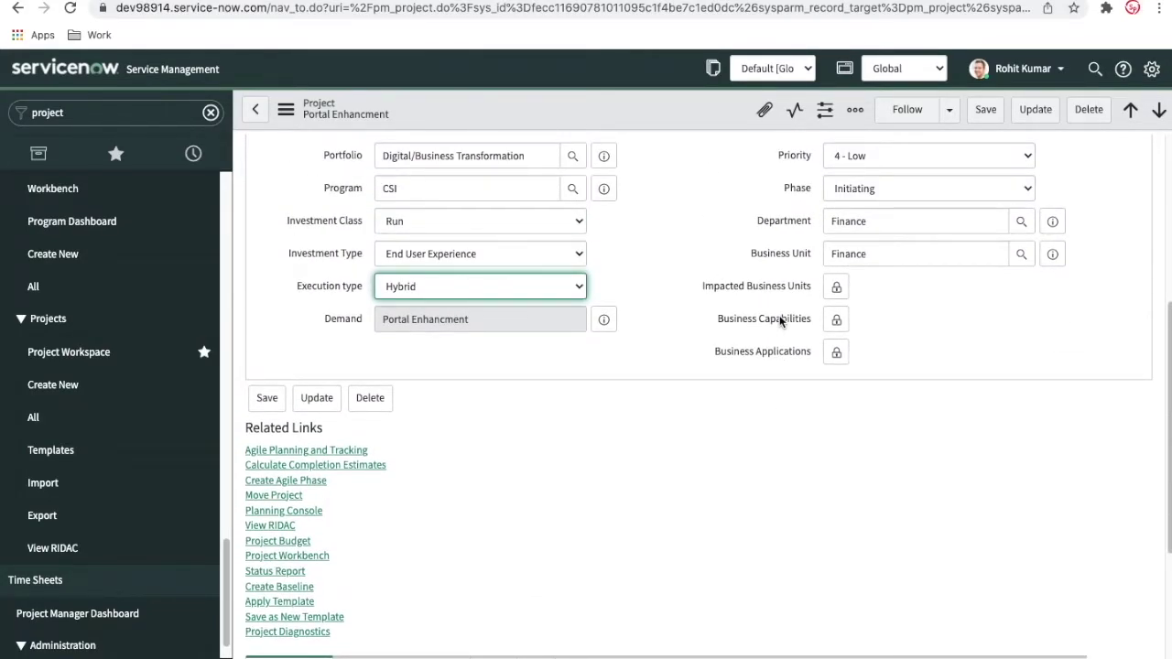
scroll(779, 315, "up", 2)
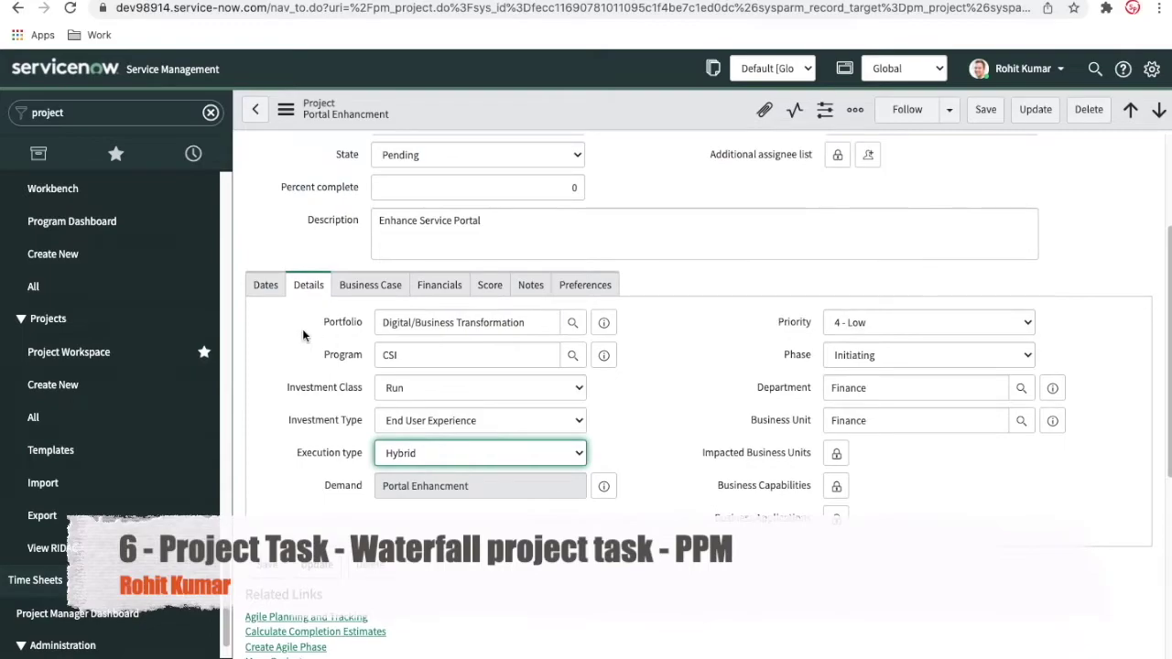
Compare the project's approved and planned dates with the planned dates of its Meeting Setup task
left_click(278, 293)
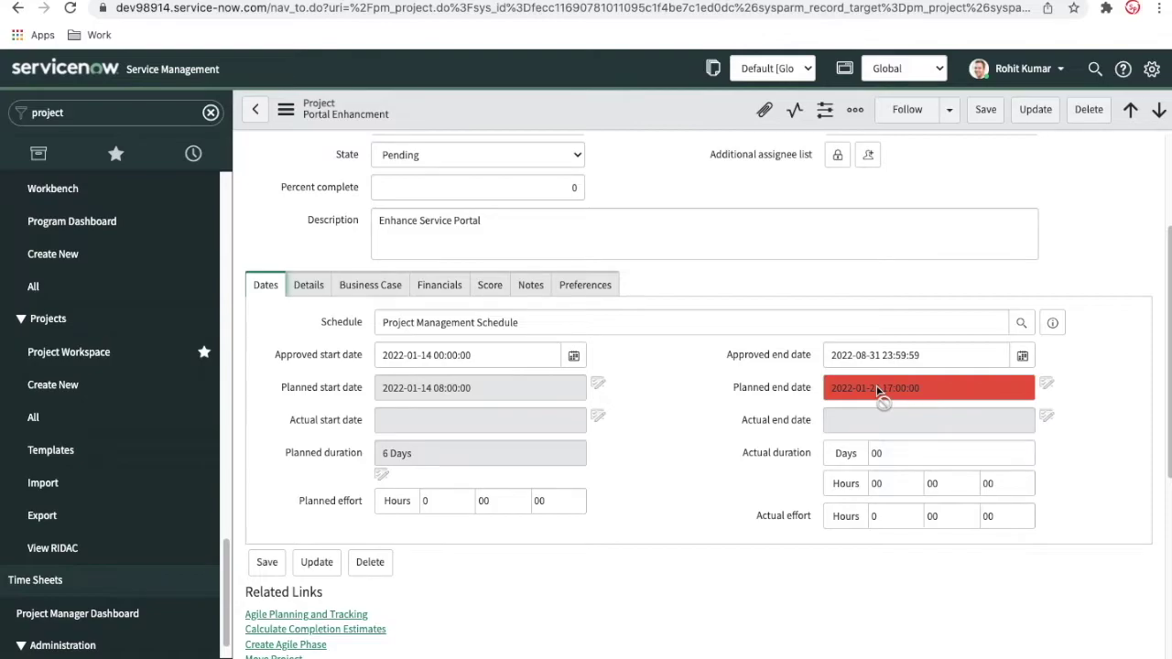
scroll(759, 462, "down", 4)
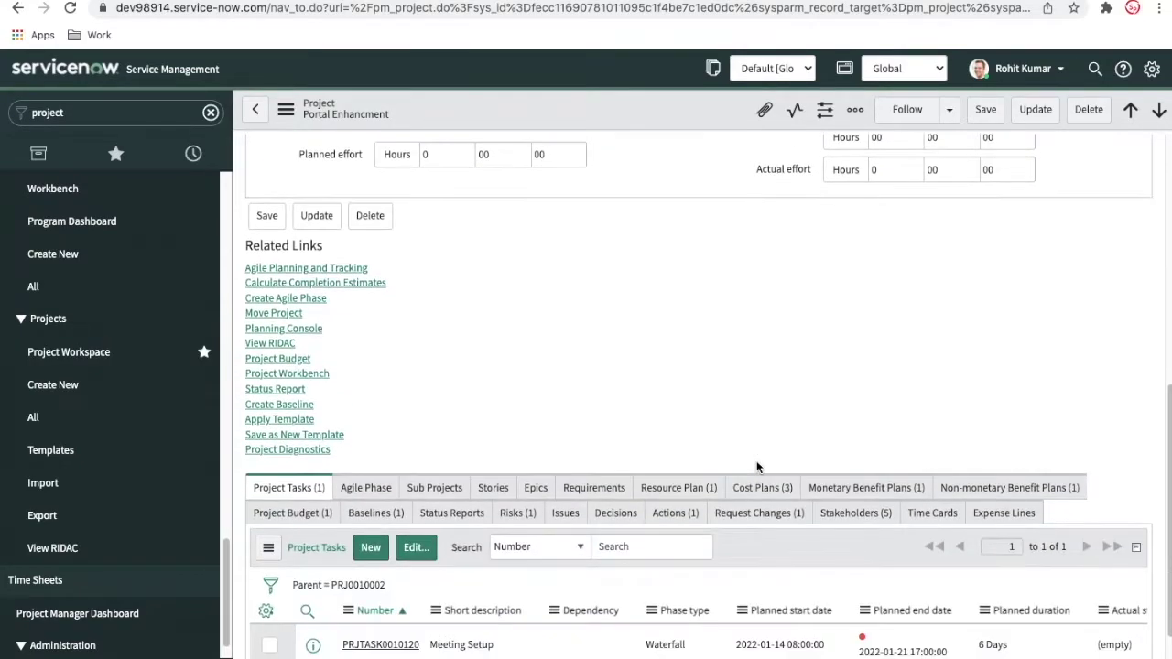
scroll(785, 506, "up", 4)
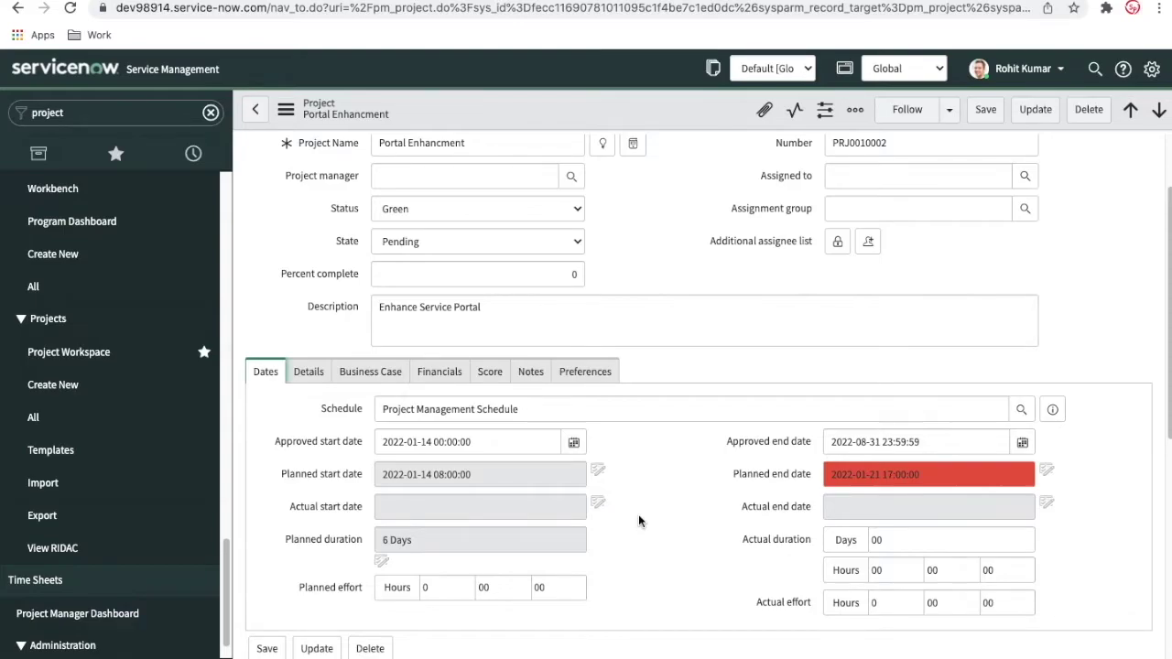
Open the Meeting Setup project task to inspect its fields, and return to the Portal Enhancment project's dates
scroll(638, 520, "down", 5)
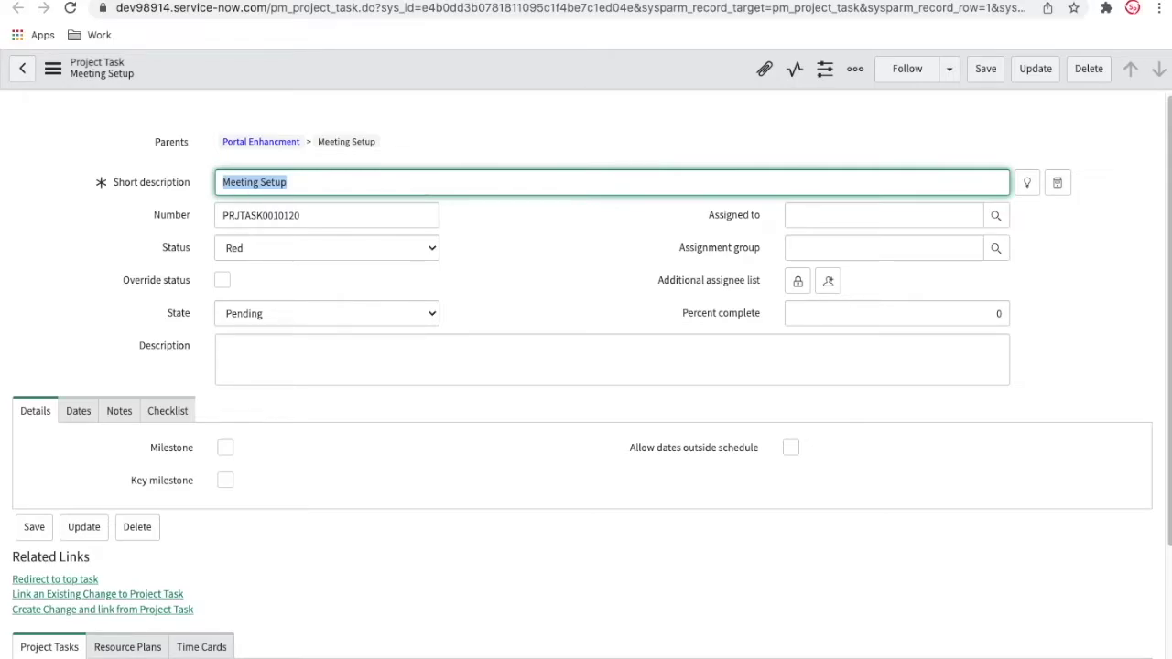
scroll(456, 406, "down", 2)
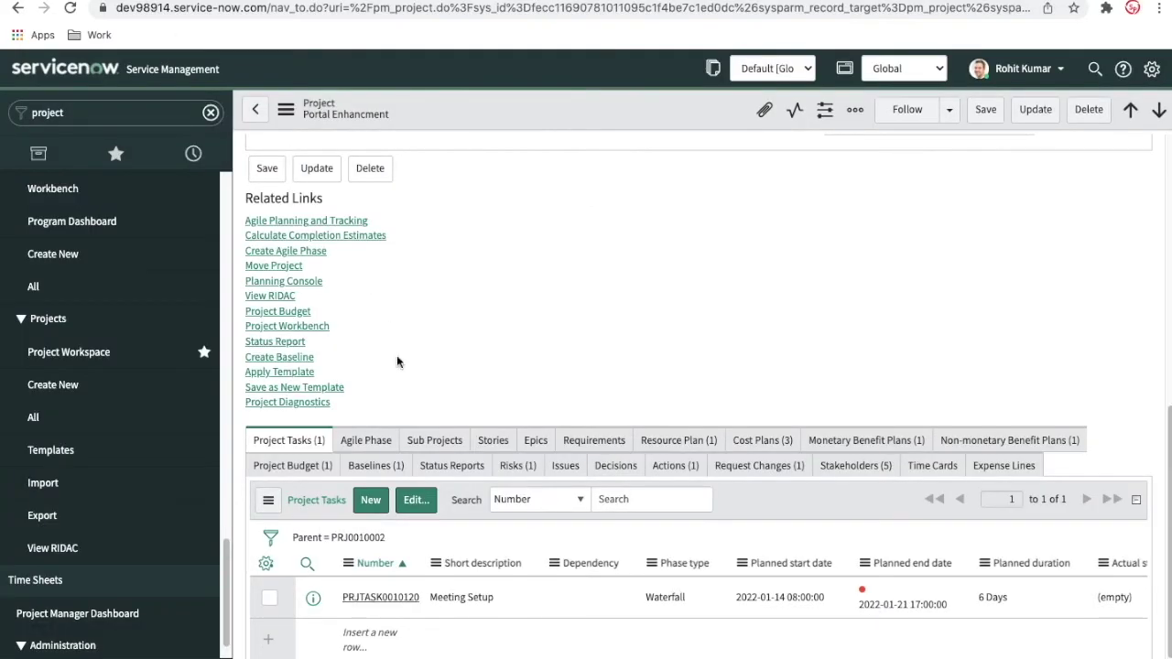
scroll(587, 310, "up", 6)
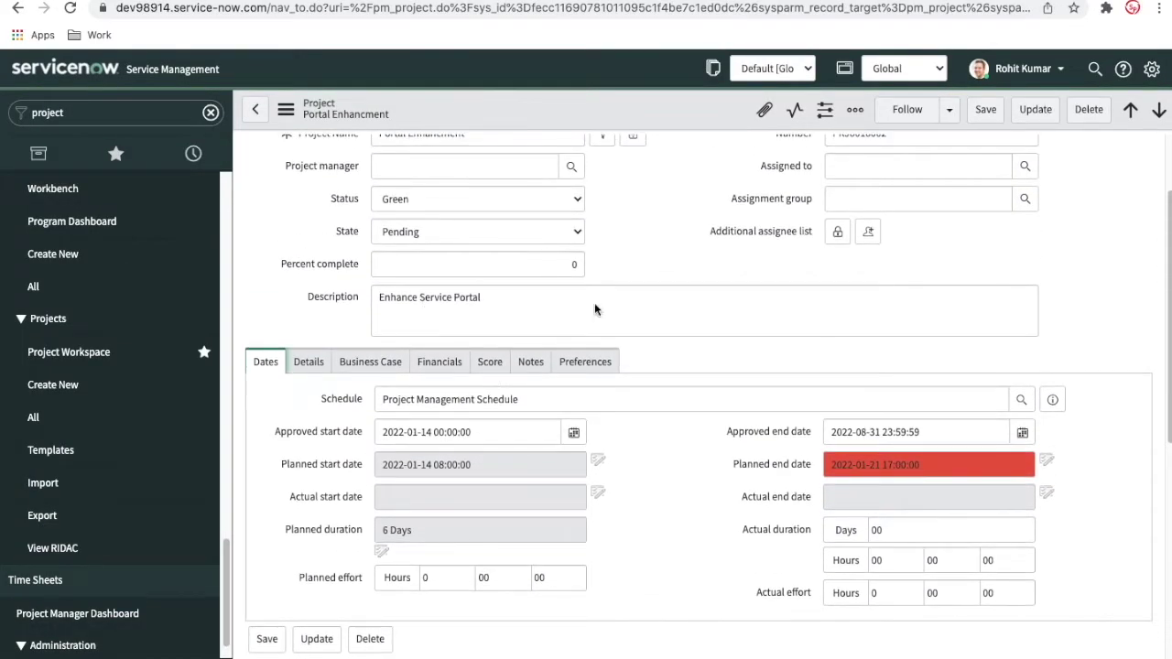
Open the project's Planning Console and rename the Meeting Setup task to Kickoff Setup
scroll(652, 422, "down", 6)
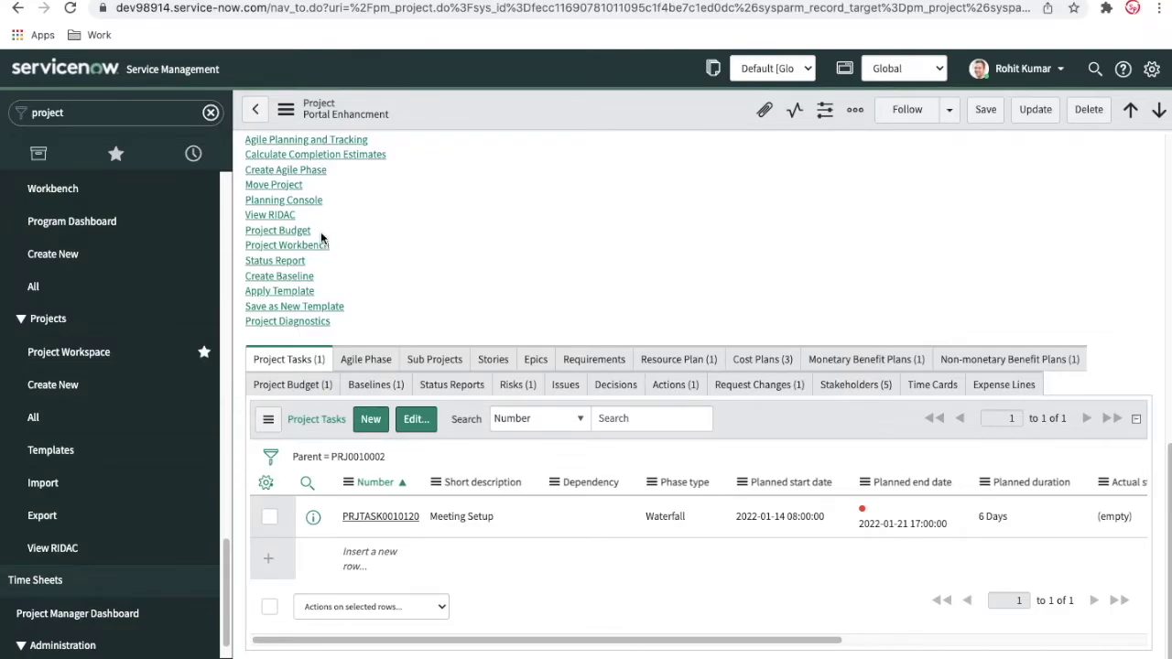
left_click(318, 201)
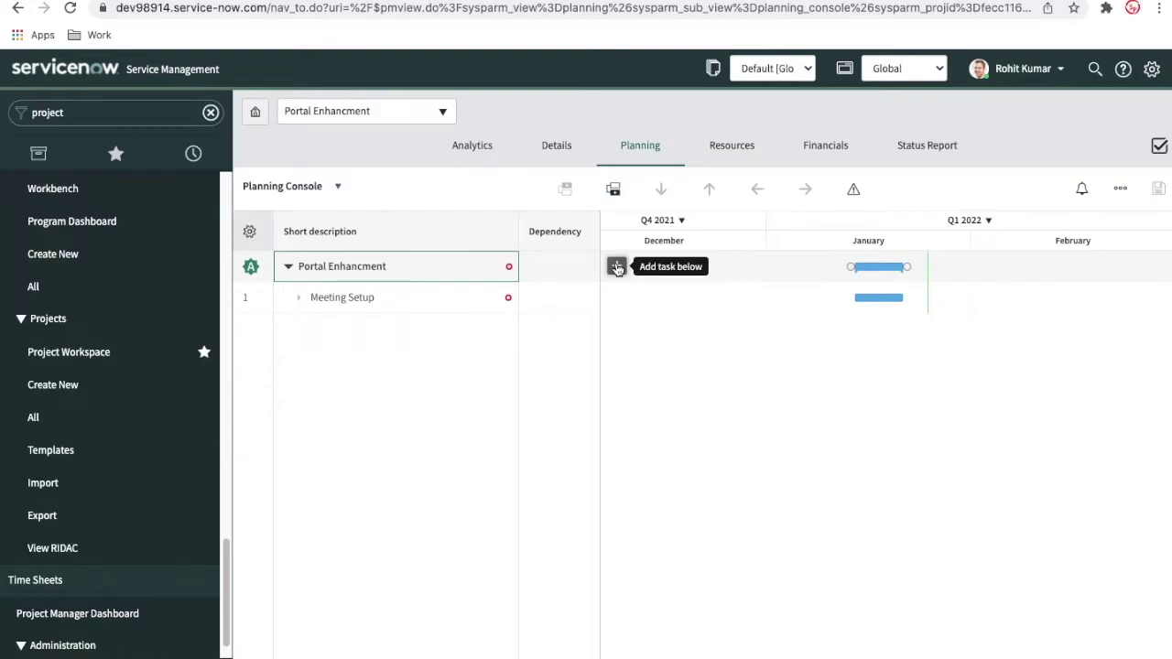
left_click(335, 305)
left_click(336, 305)
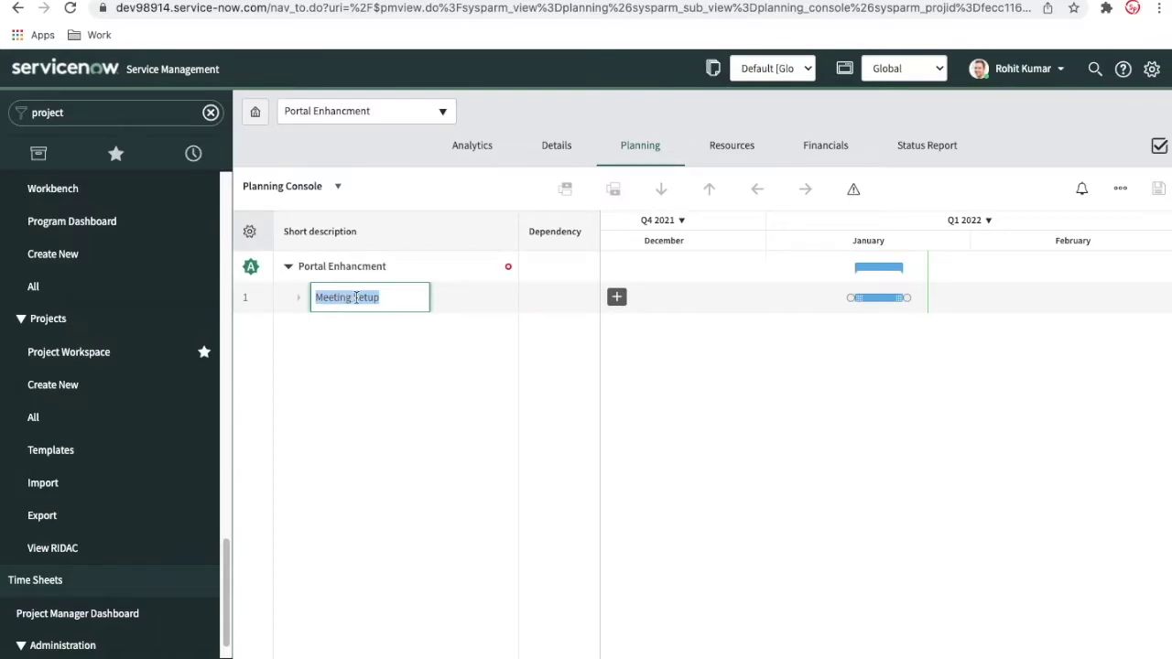
left_click(351, 297)
key("BackSpace")
key("BackSpace")
key("BackSpace")
key("BackSpace")
key("BackSpace")
key("BackSpace")
key("BackSpace")
key("BackSpace")
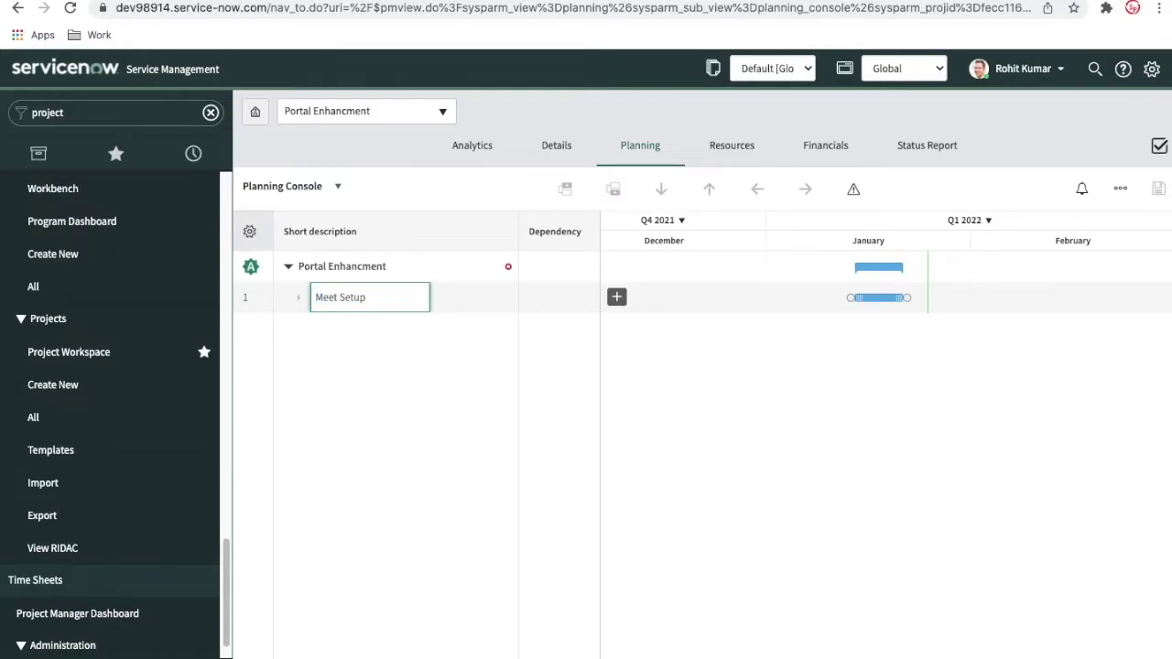
type("Kickoff")
key("Return")
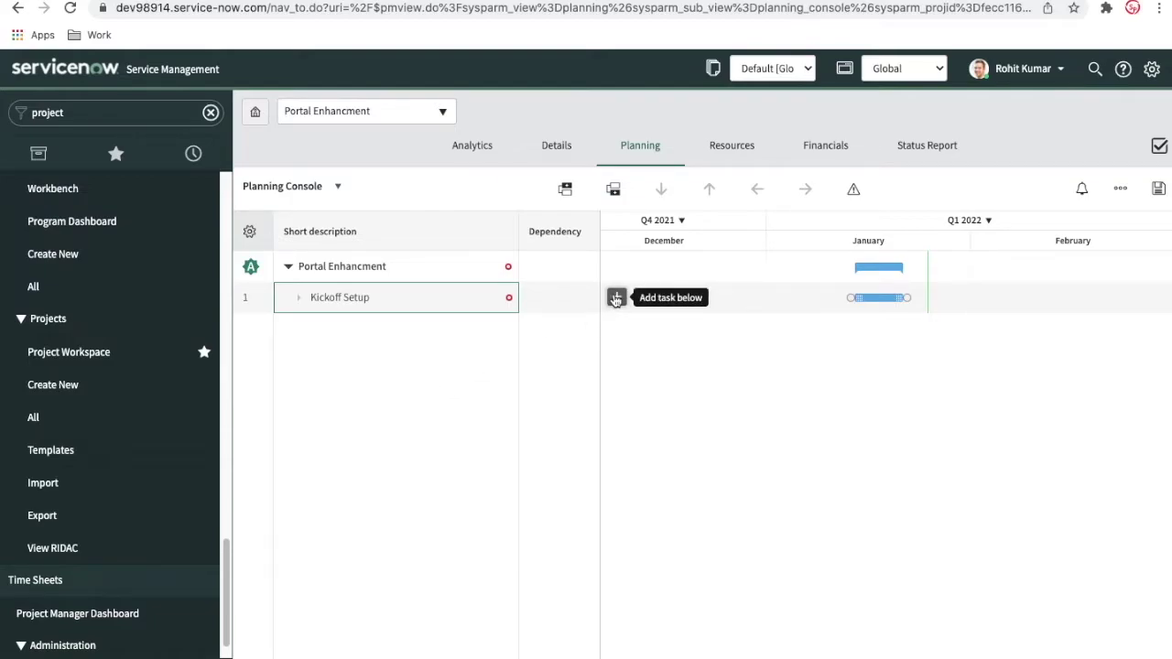
Switch the planning view to the Project Workbench and check the Kickoff Setup phase's dates on the timeline
left_click(338, 188)
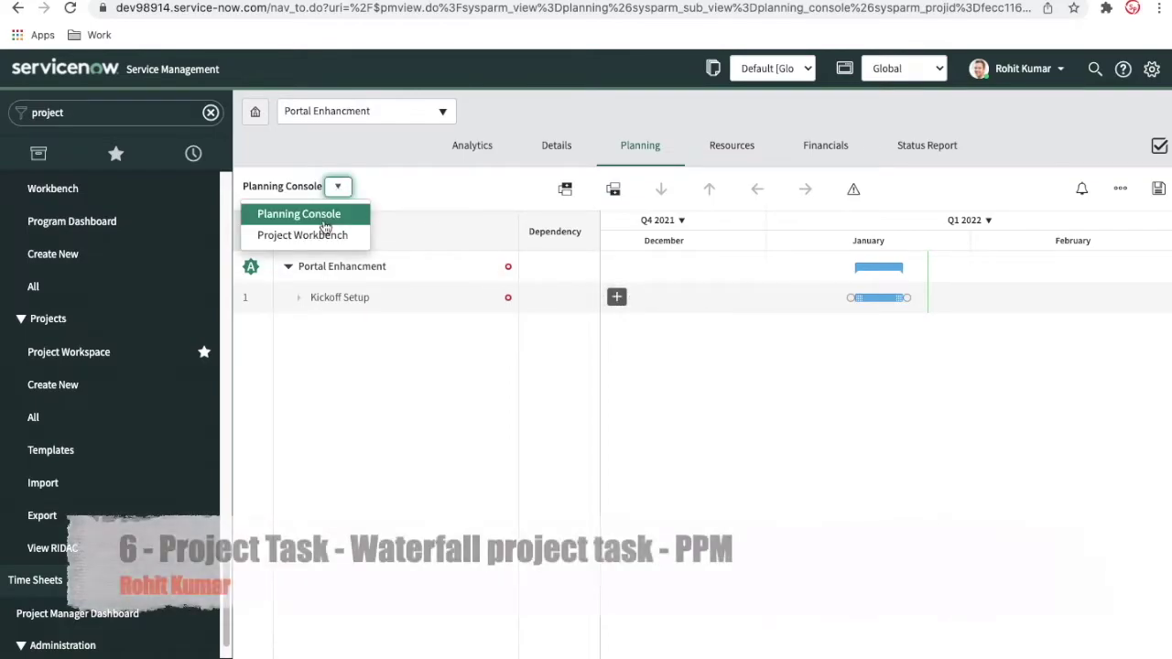
left_click(322, 236)
left_click(774, 322)
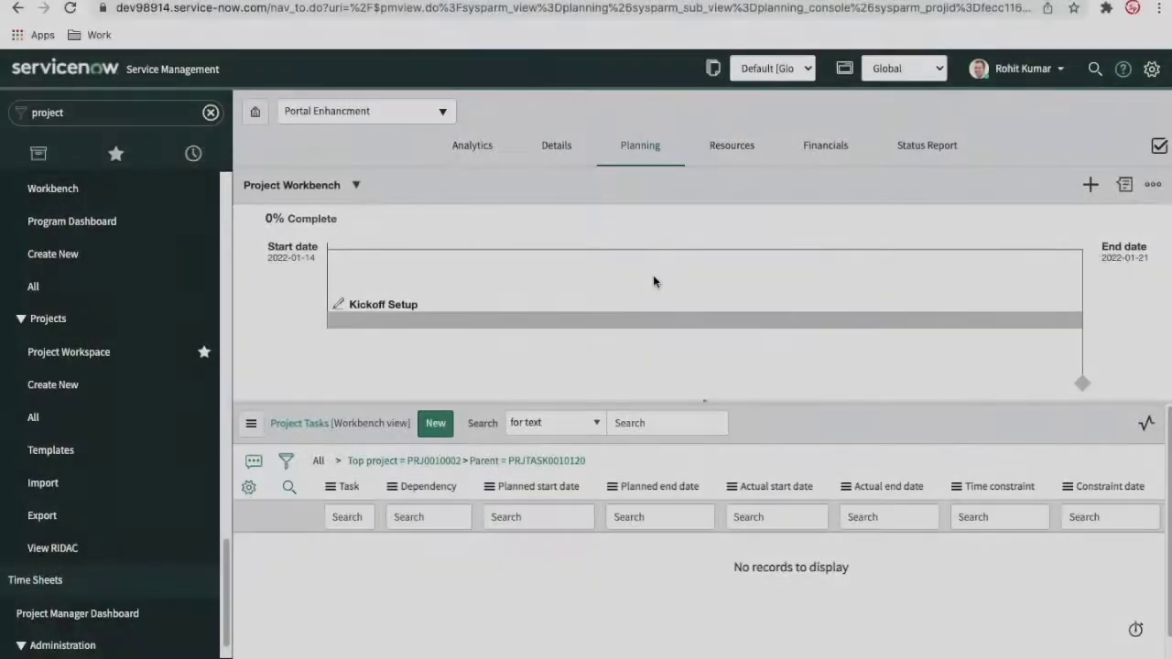
mouse_move(378, 327)
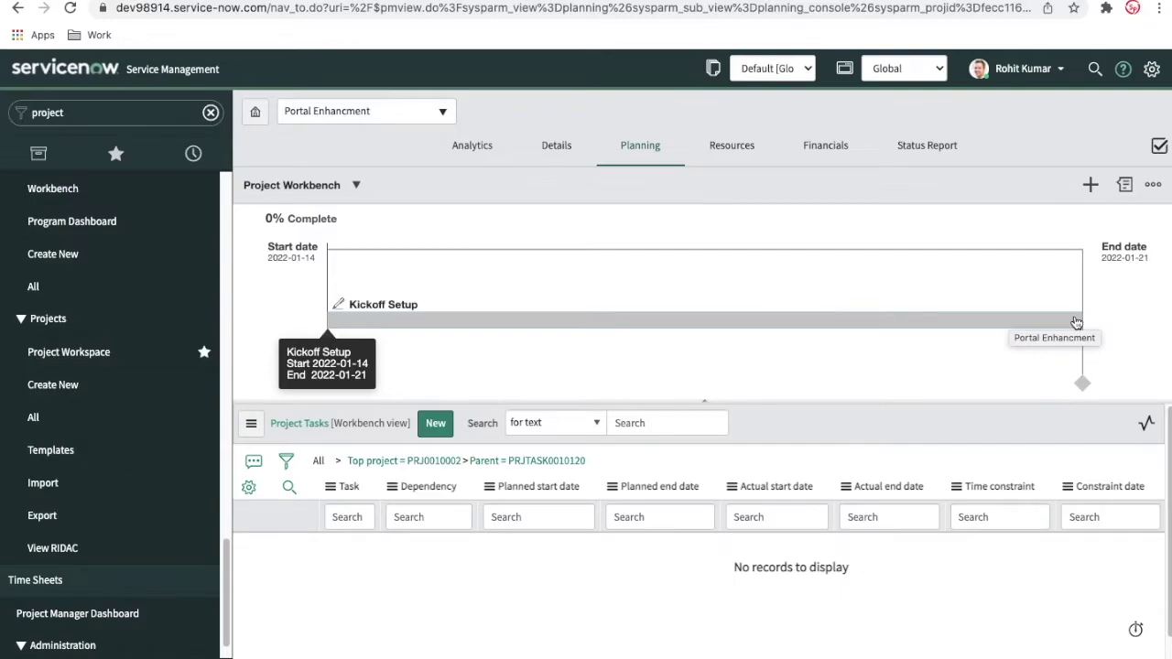
Start a new Waterfall phase in the workbench with the short description "Requirements Gattering"
left_click(1091, 187)
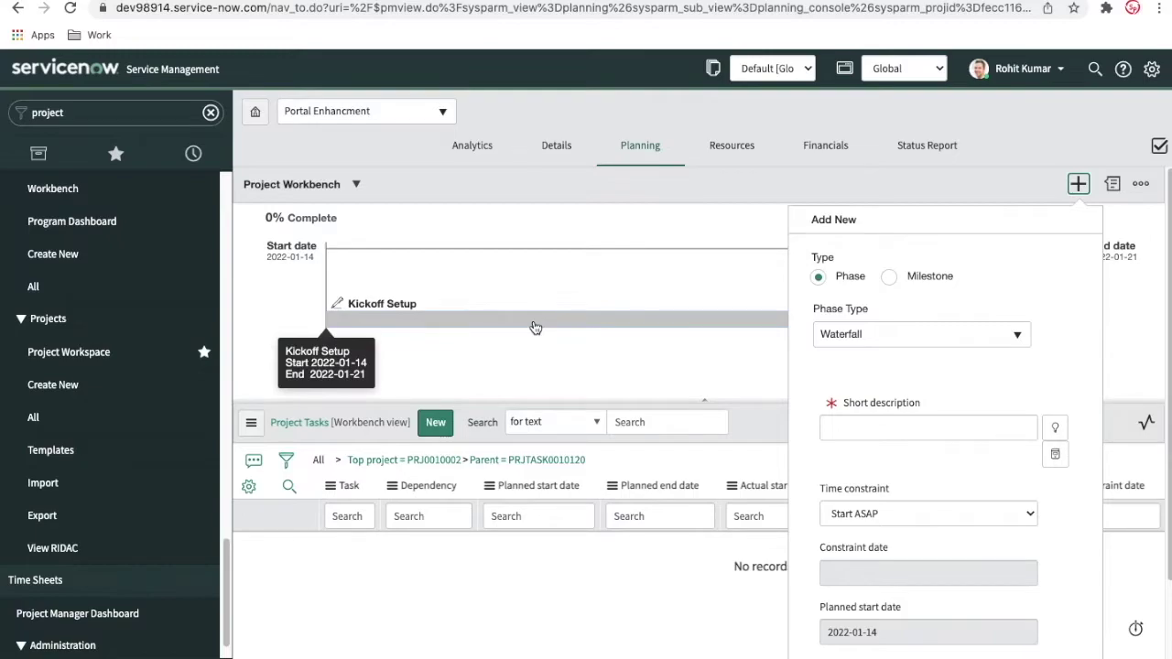
scroll(900, 418, "down", 1)
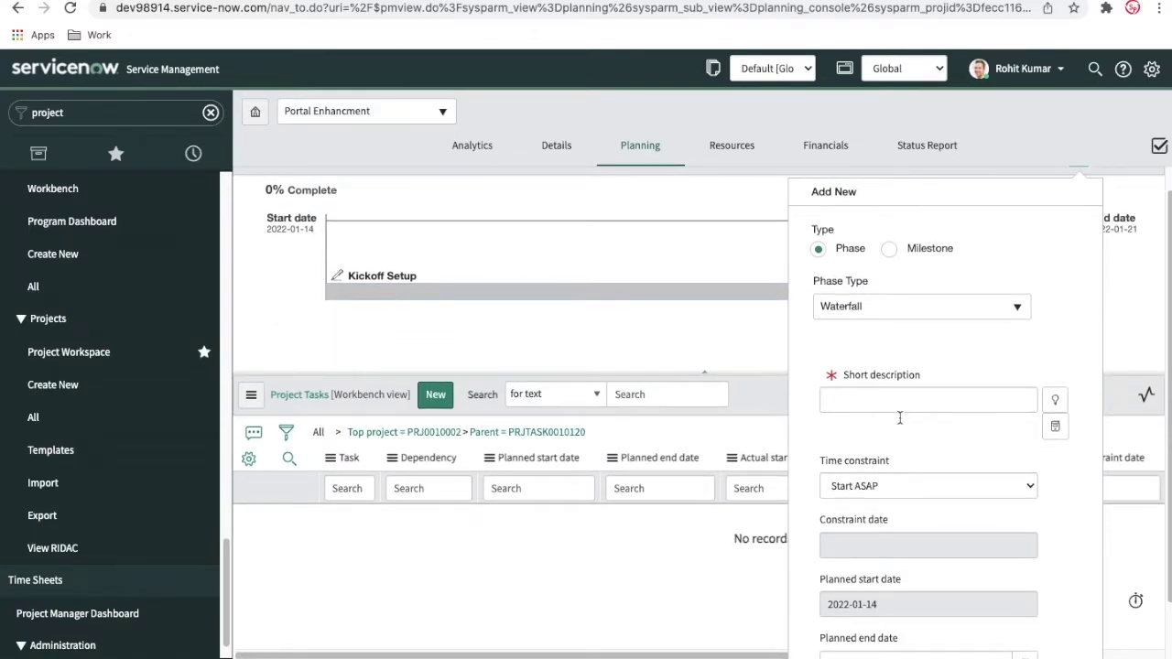
scroll(900, 418, "down", 1)
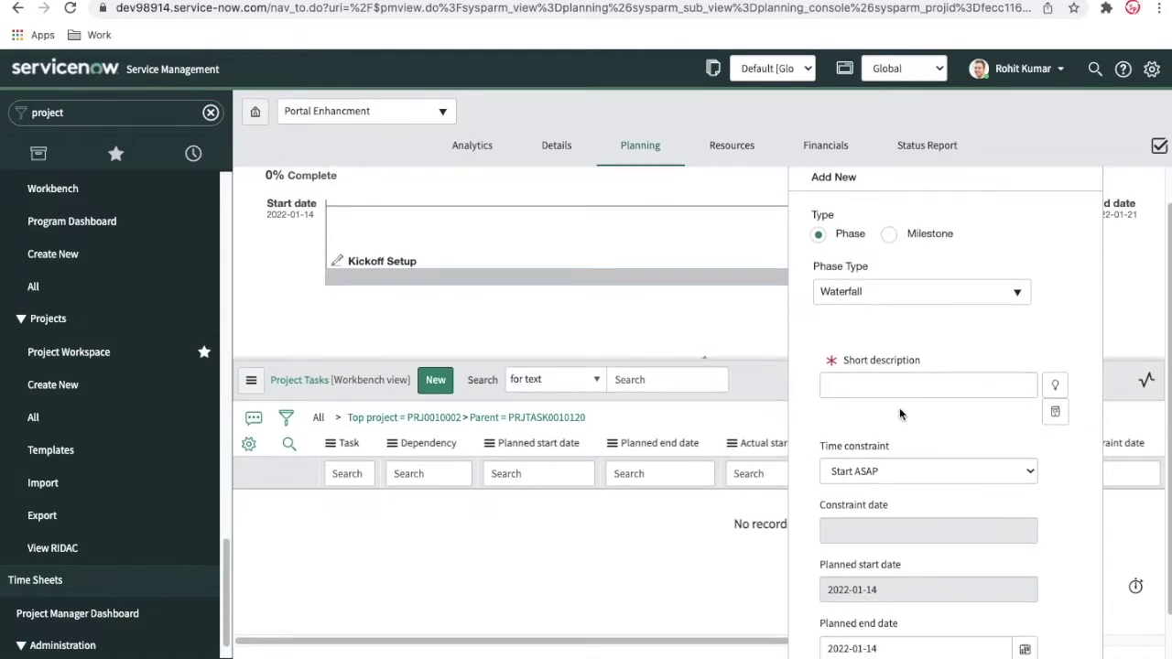
left_click(901, 390)
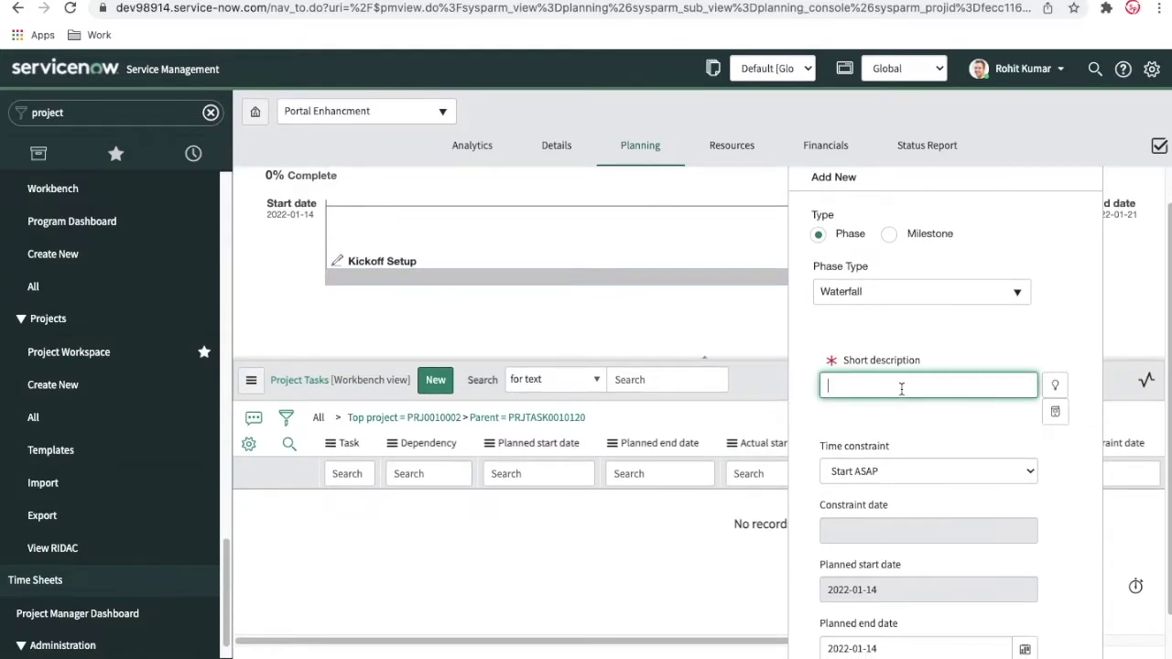
type("Requi")
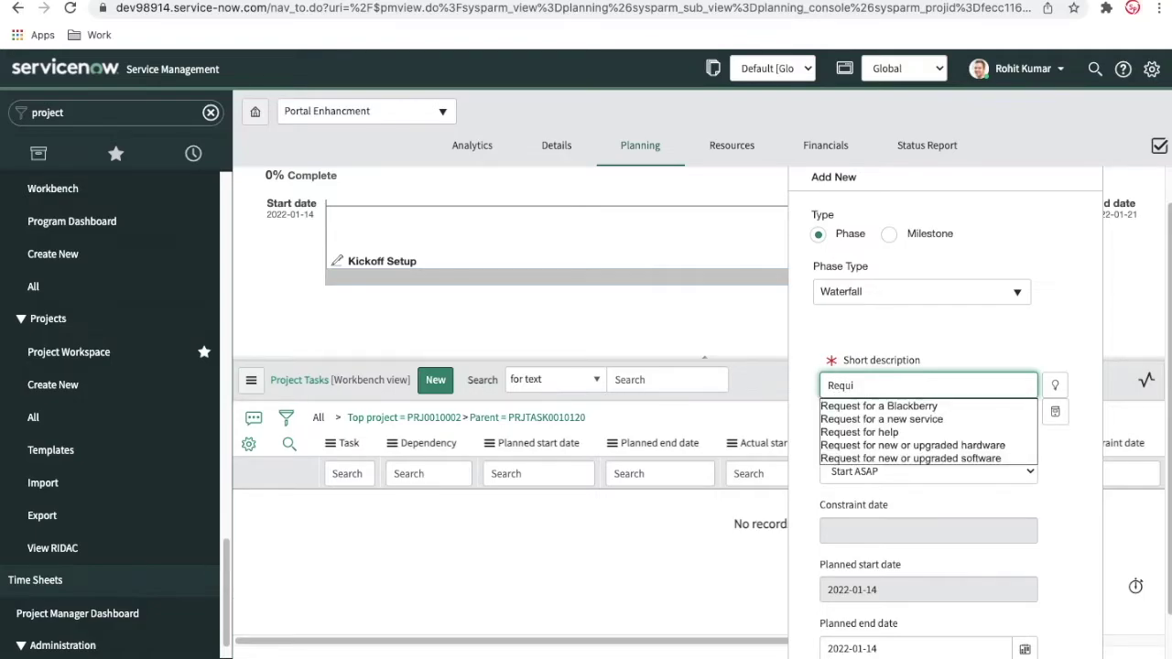
type("rements Ga")
type("ttering")
left_click(1008, 438)
scroll(1007, 438, "down", 2)
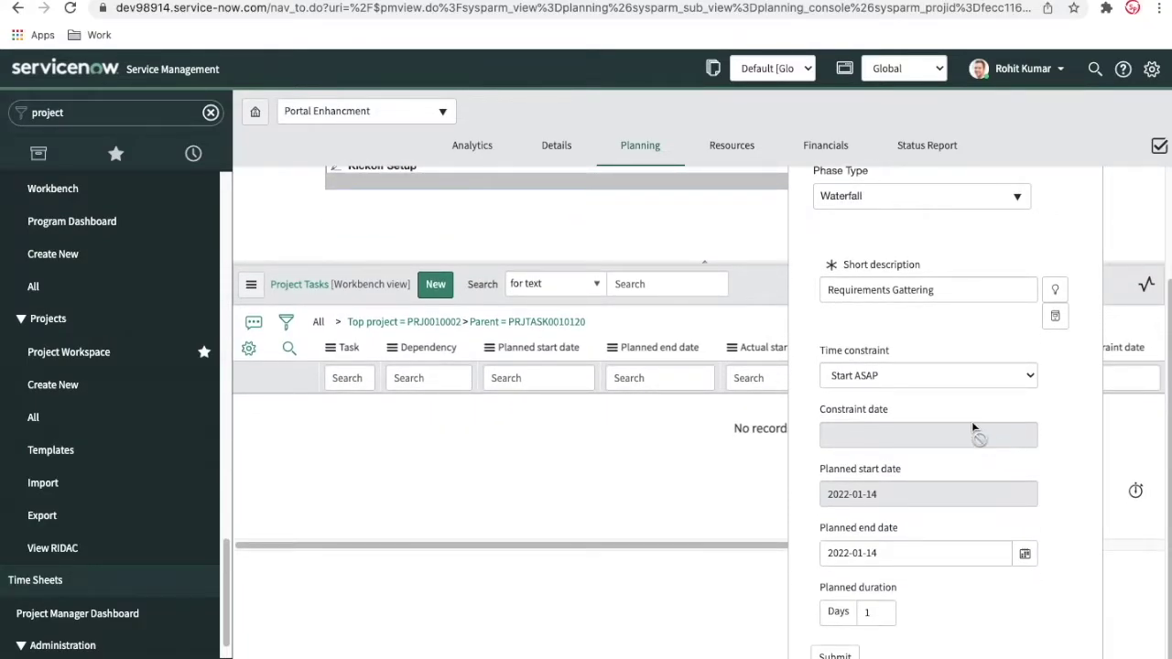
Try the new phase's time constraint options Start on specific date, Start no earlier than and Start no later than
left_click(920, 381)
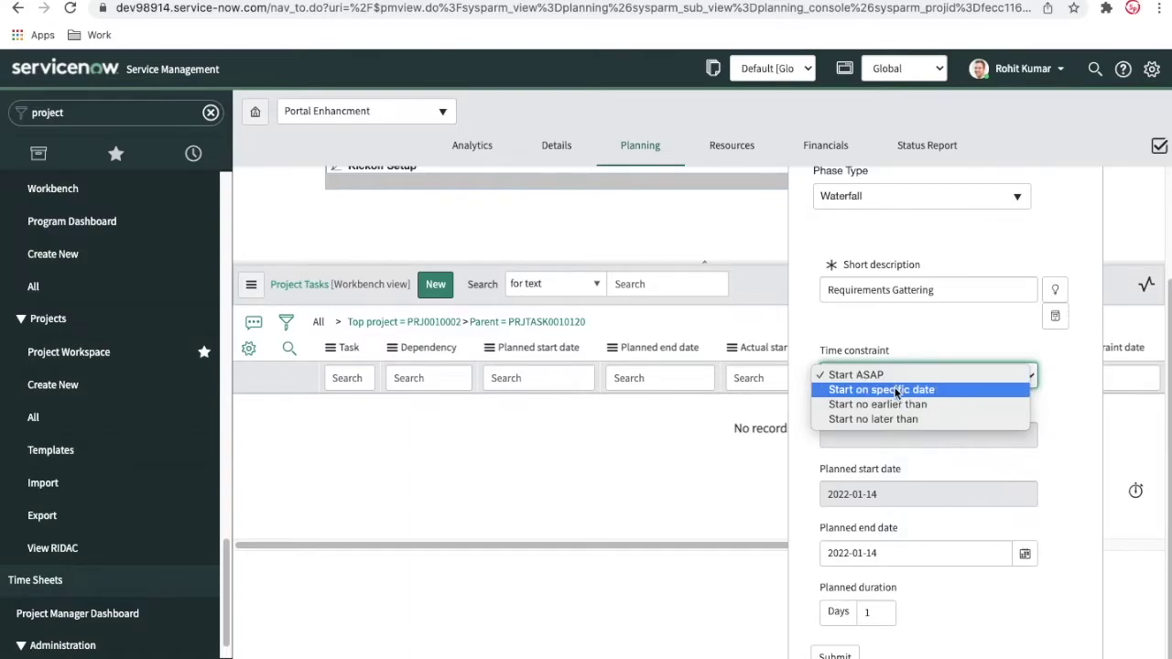
left_click(863, 499)
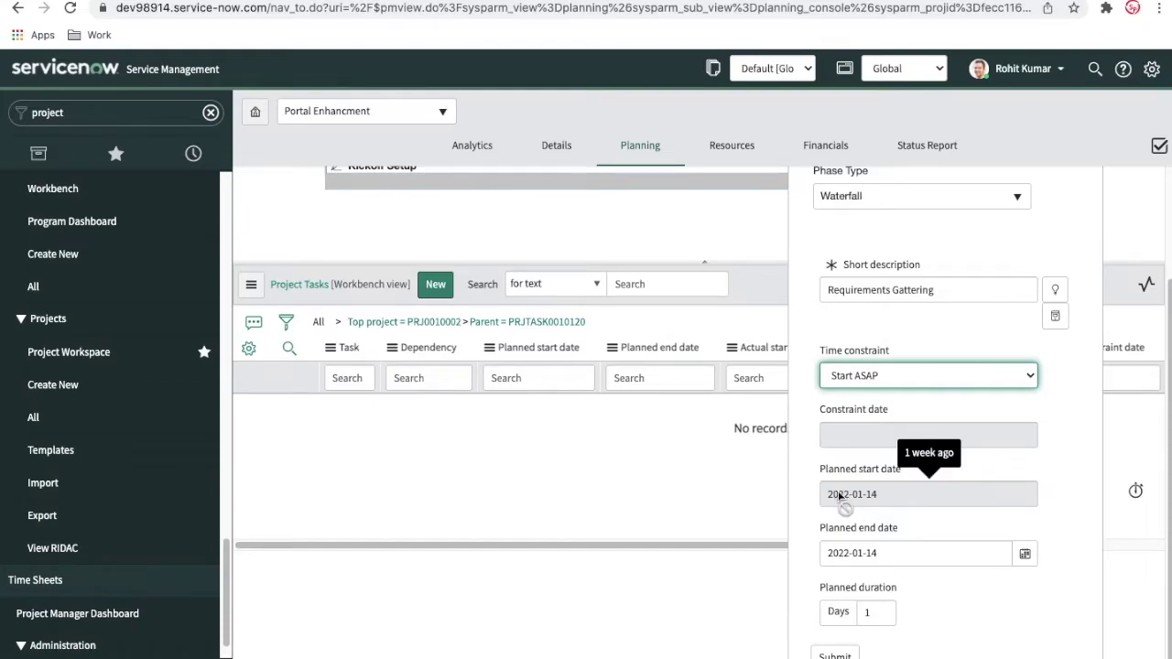
left_click(863, 377)
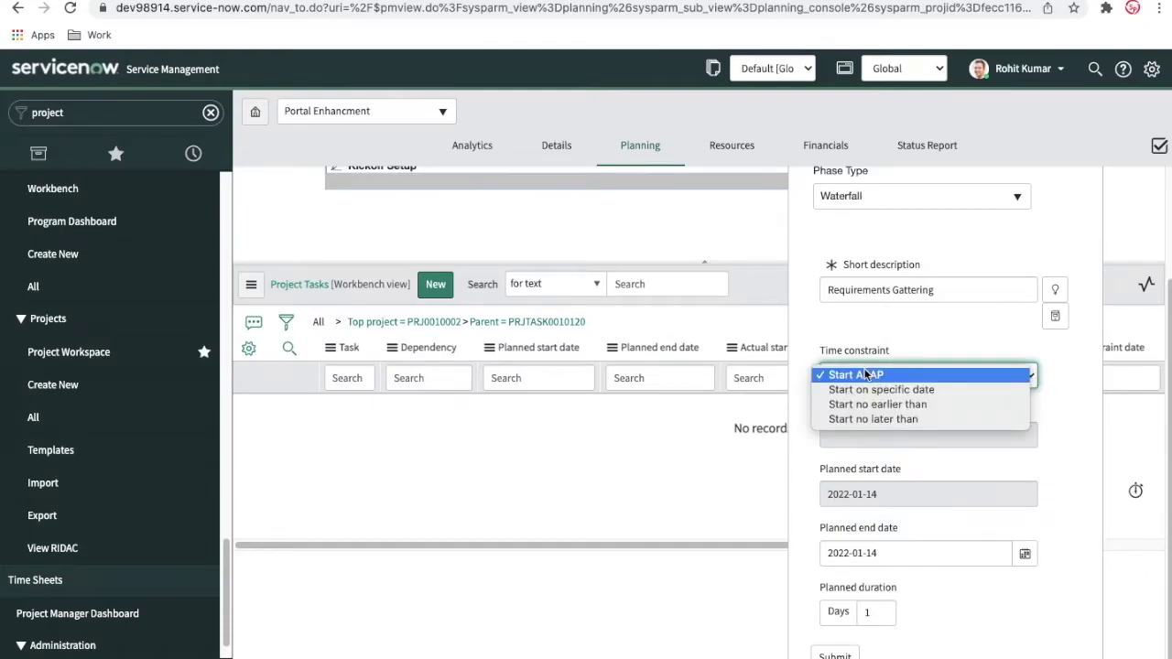
left_click(872, 389)
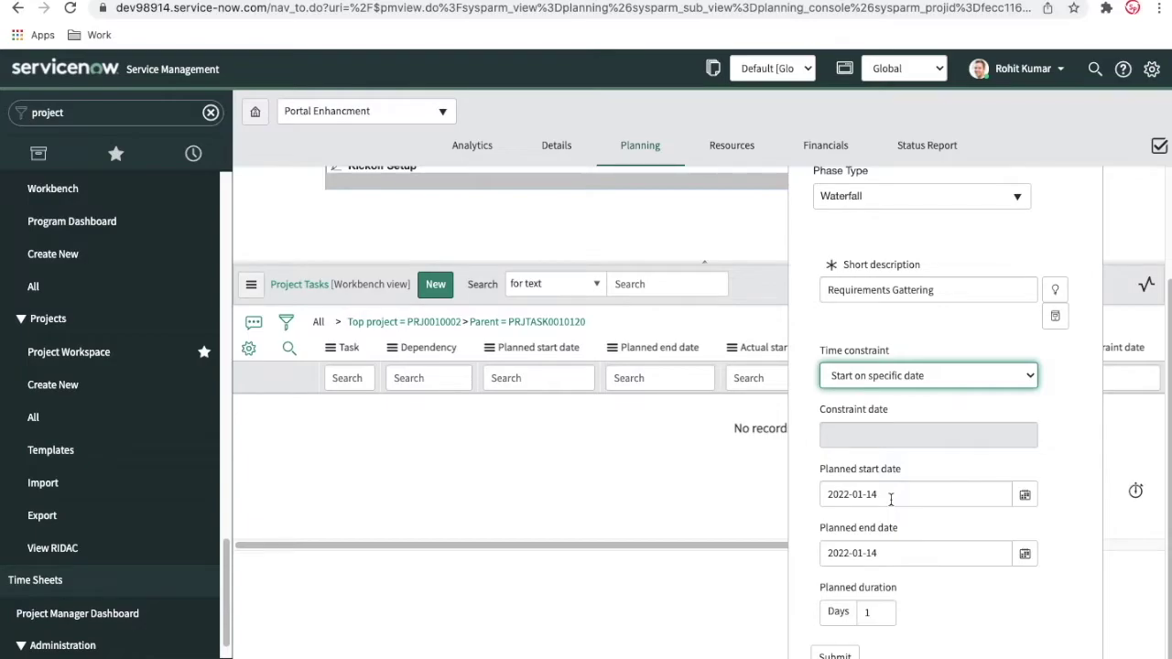
left_click(908, 377)
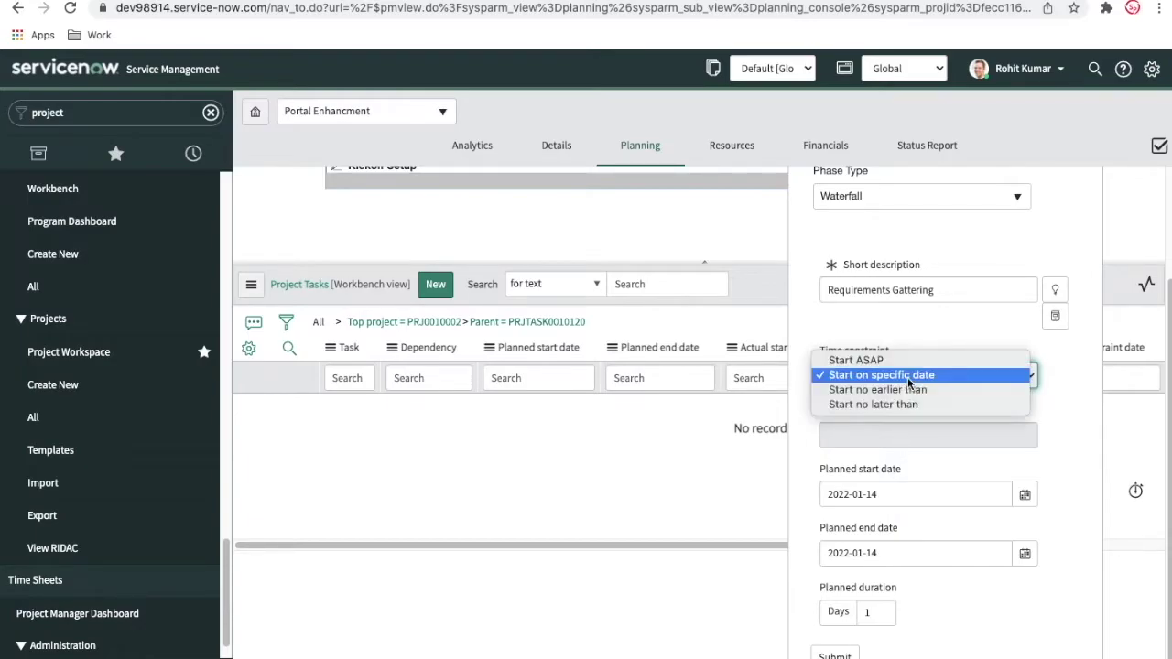
left_click(908, 390)
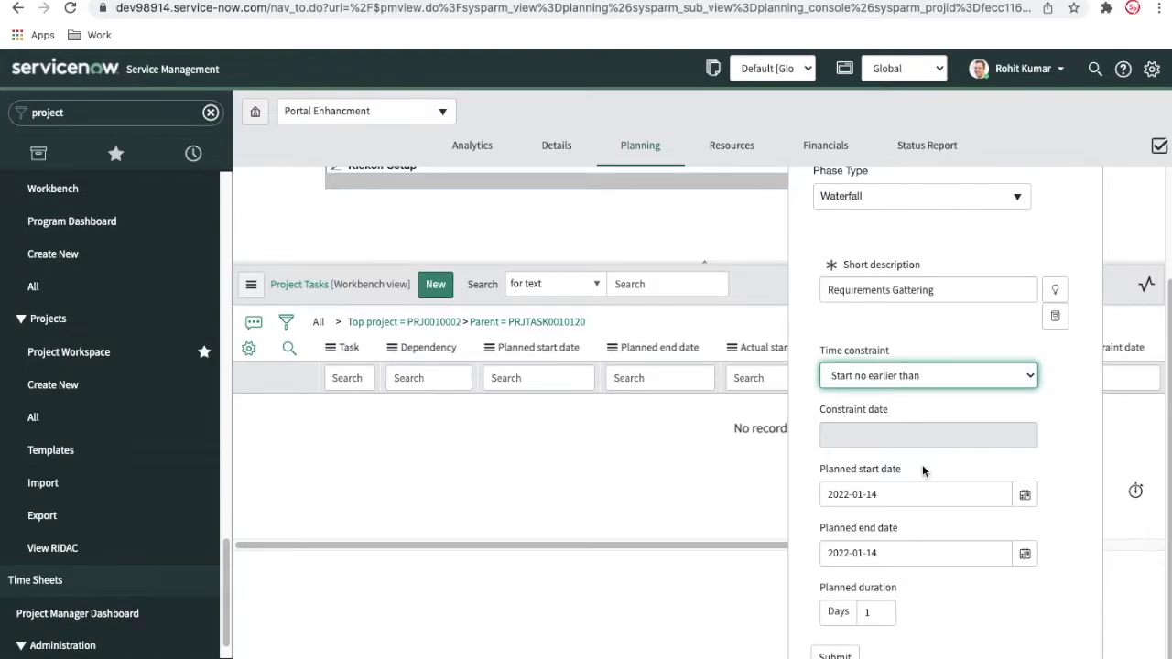
left_click(906, 382)
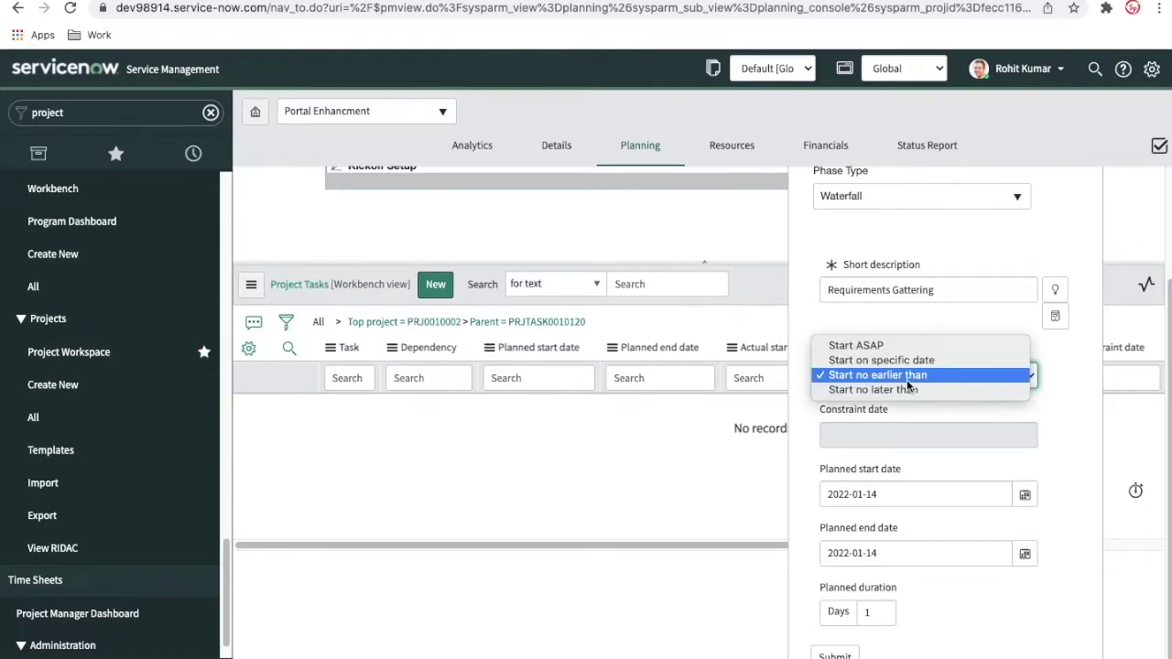
left_click(899, 391)
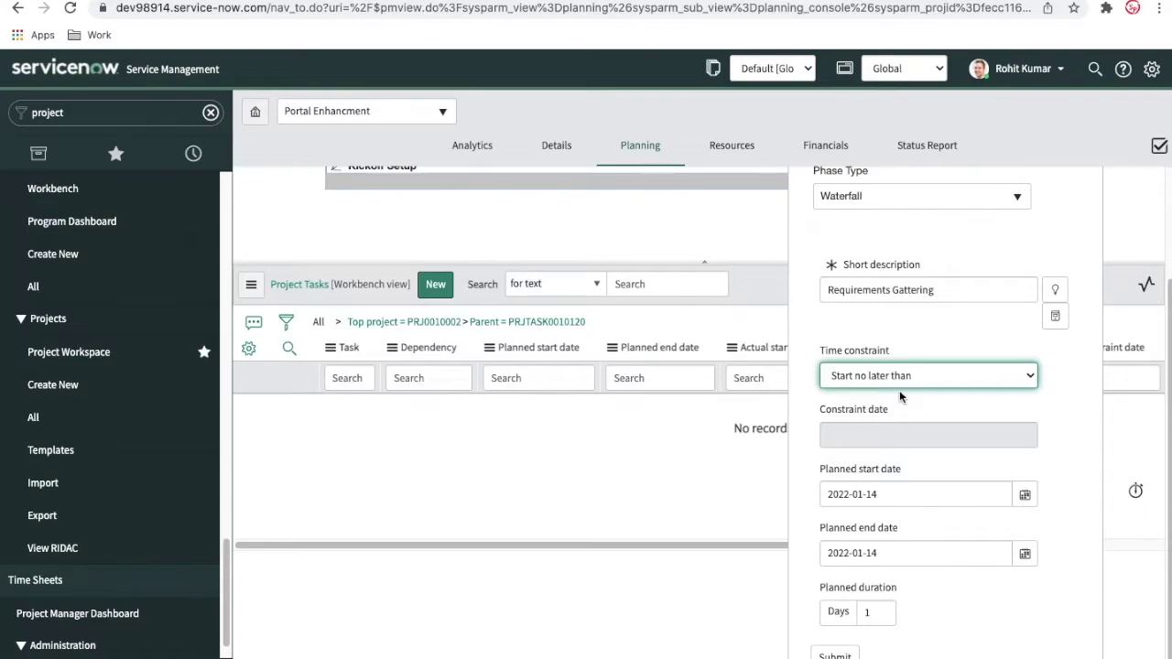
Set the time constraint to Start on specific date with planned start date 2022-01-20, and submit the Requirements Gattering phase
left_click(901, 380)
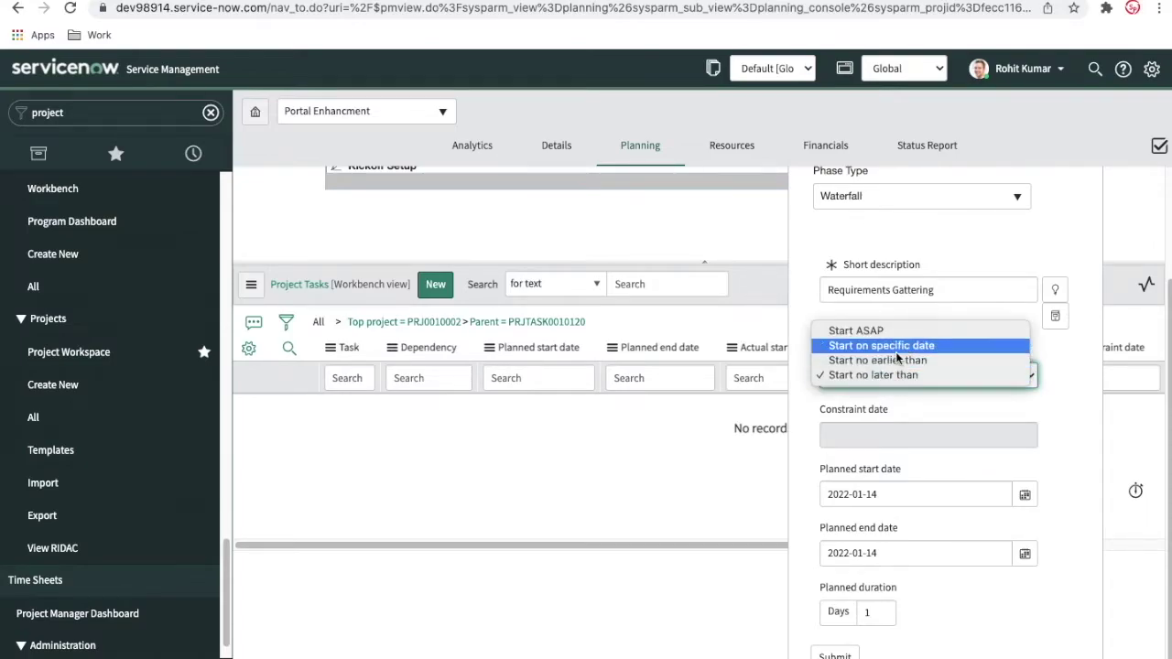
left_click(897, 348)
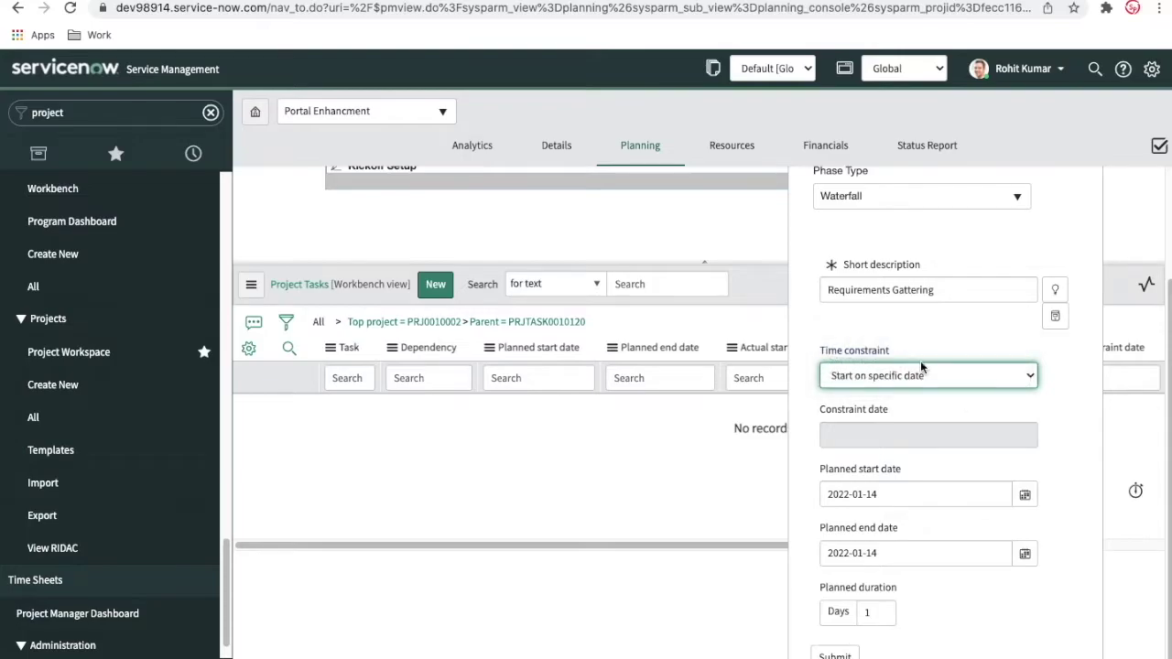
left_click(1025, 495)
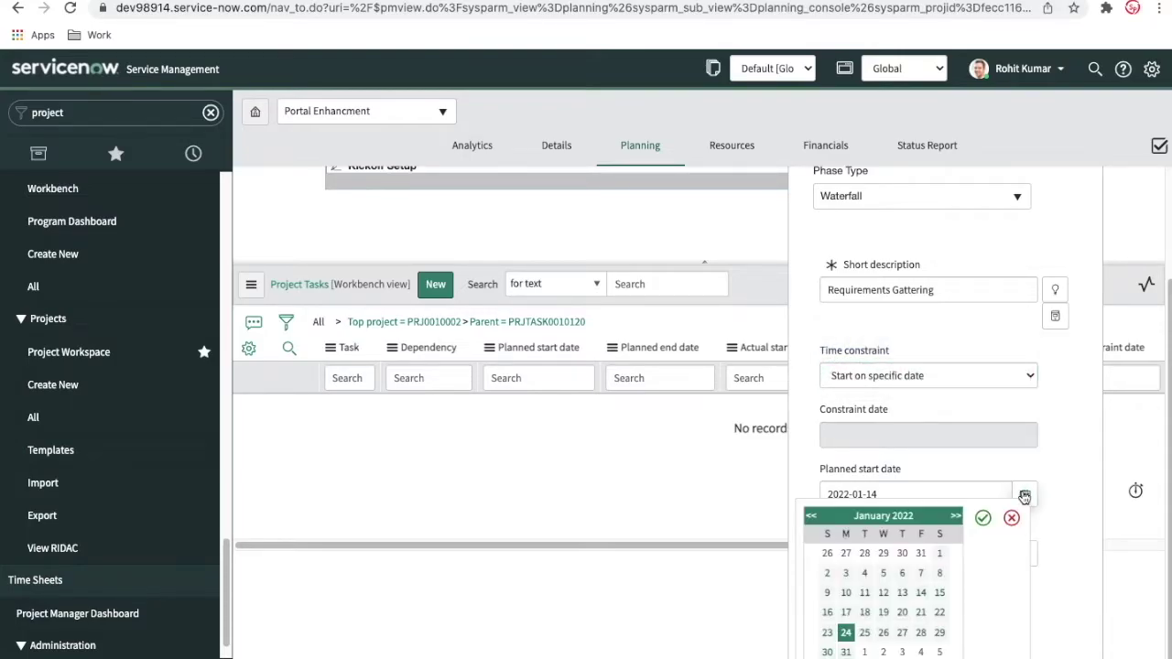
left_click(902, 612)
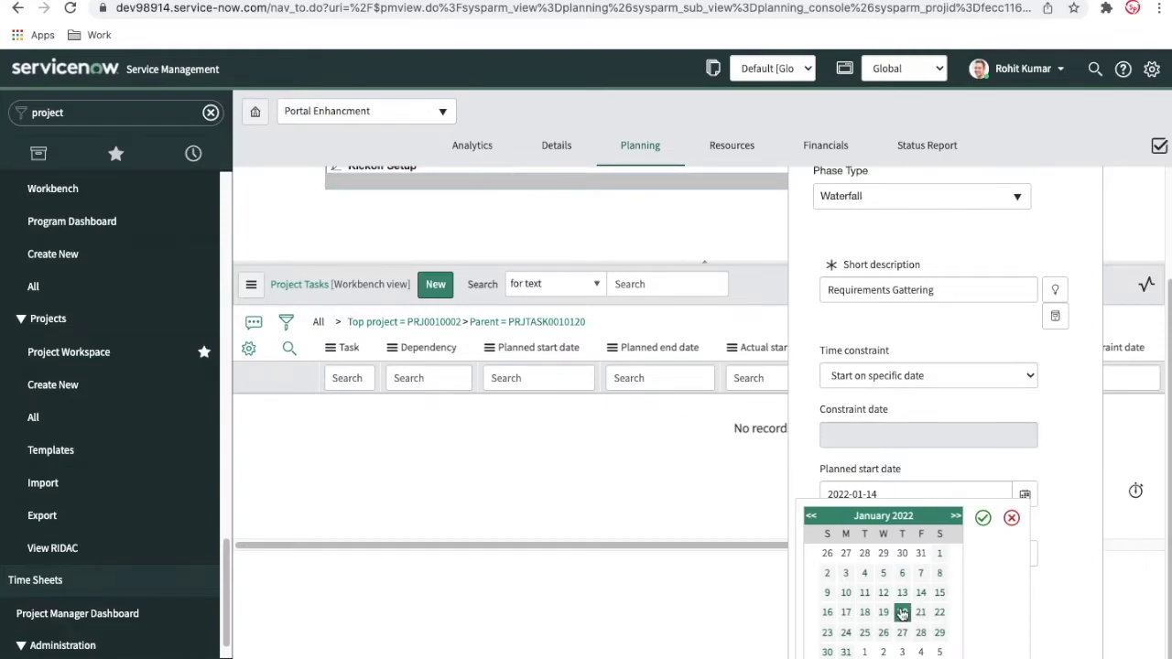
left_click(982, 519)
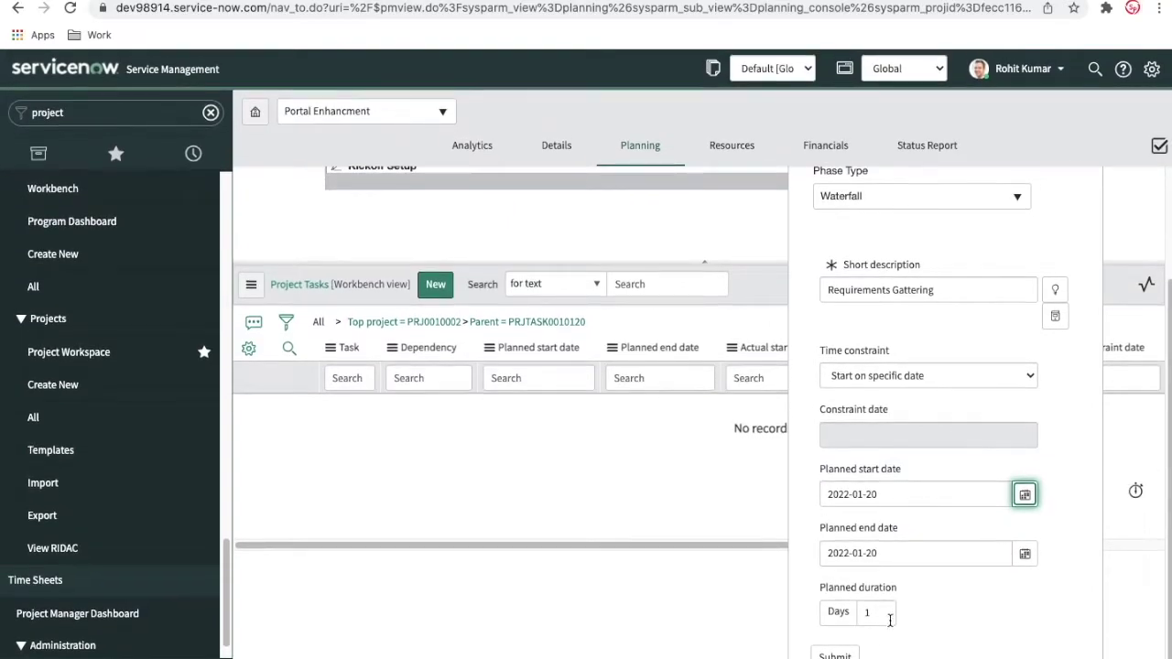
left_click(835, 656)
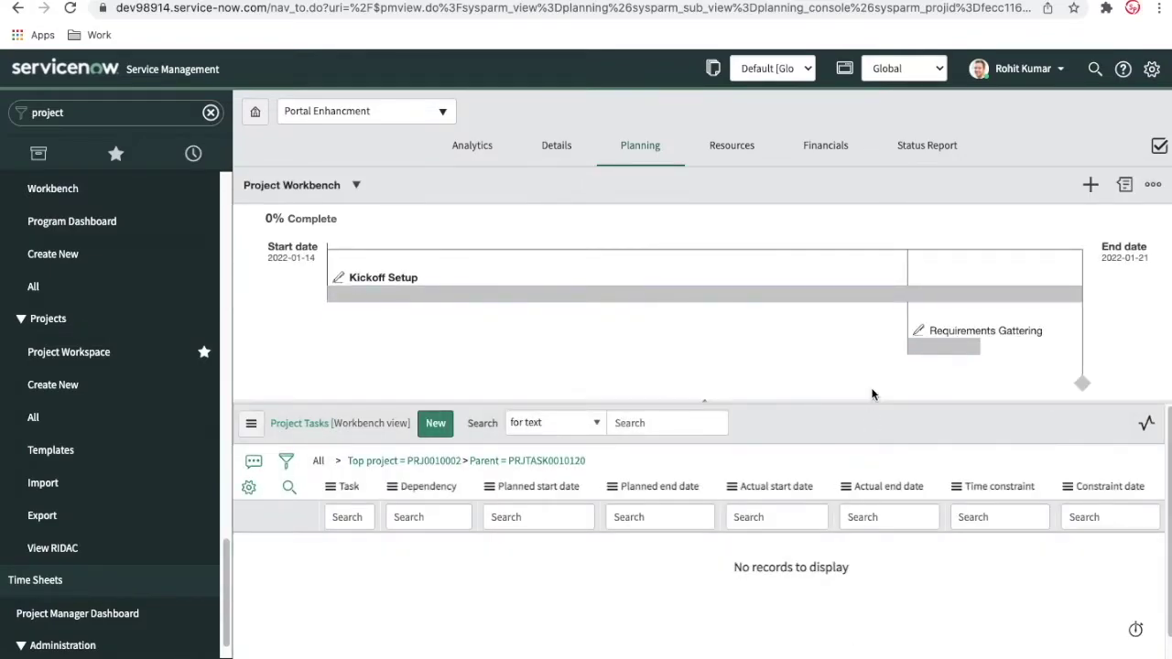
Compare the start and end dates of the Kickoff Setup and Requirements Gattering phases on the timeline
mouse_move(899, 303)
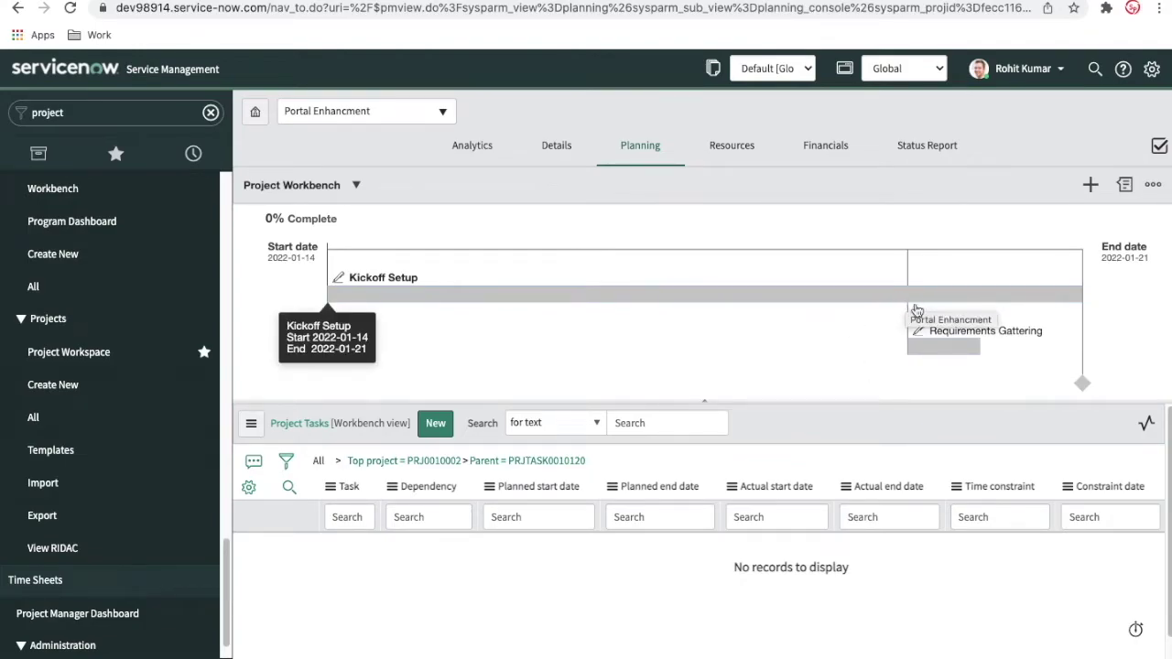
mouse_move(940, 353)
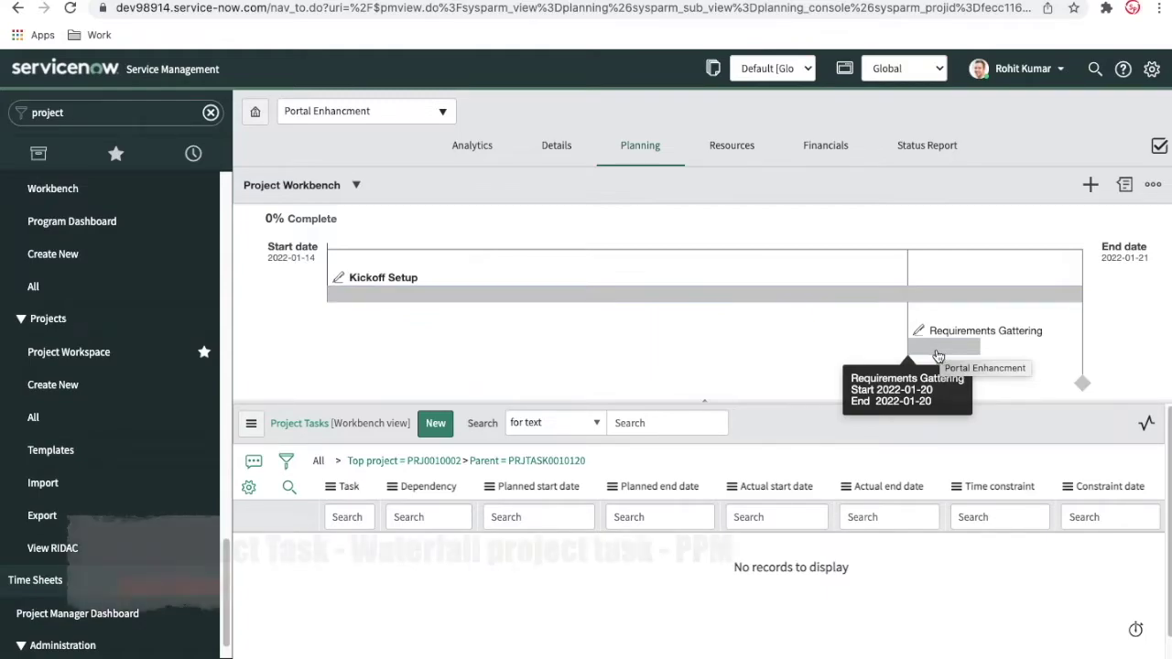
left_click(939, 355)
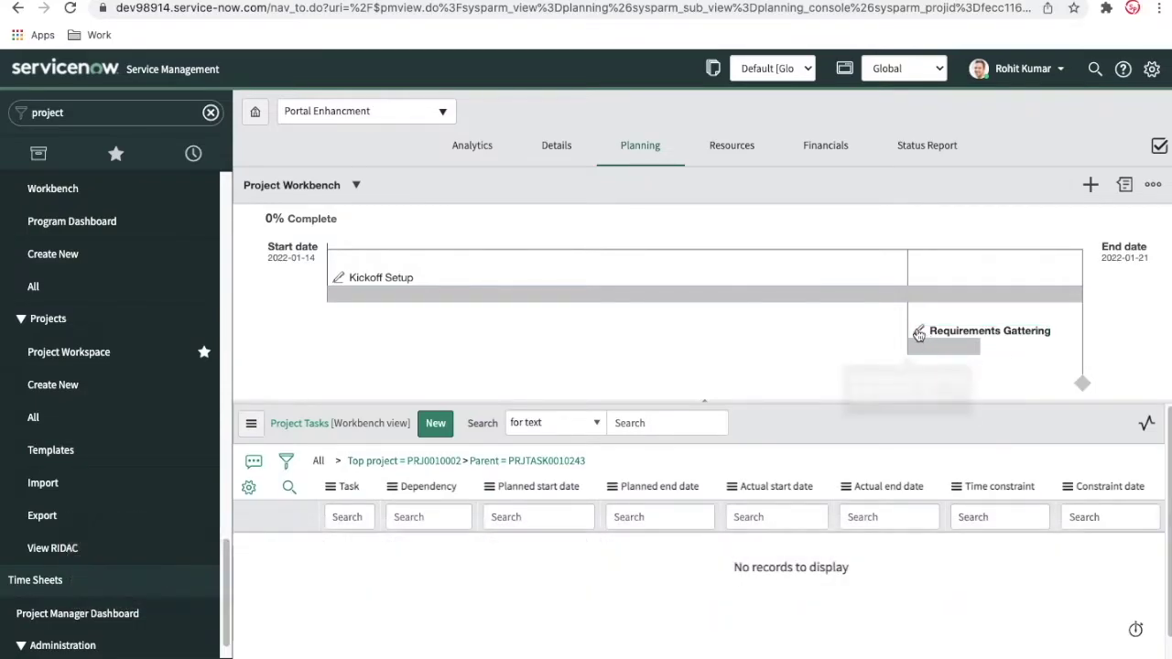
Set the Requirements Gattering phase's planned end date to 2022-01-31 and update the phase
left_click(919, 335)
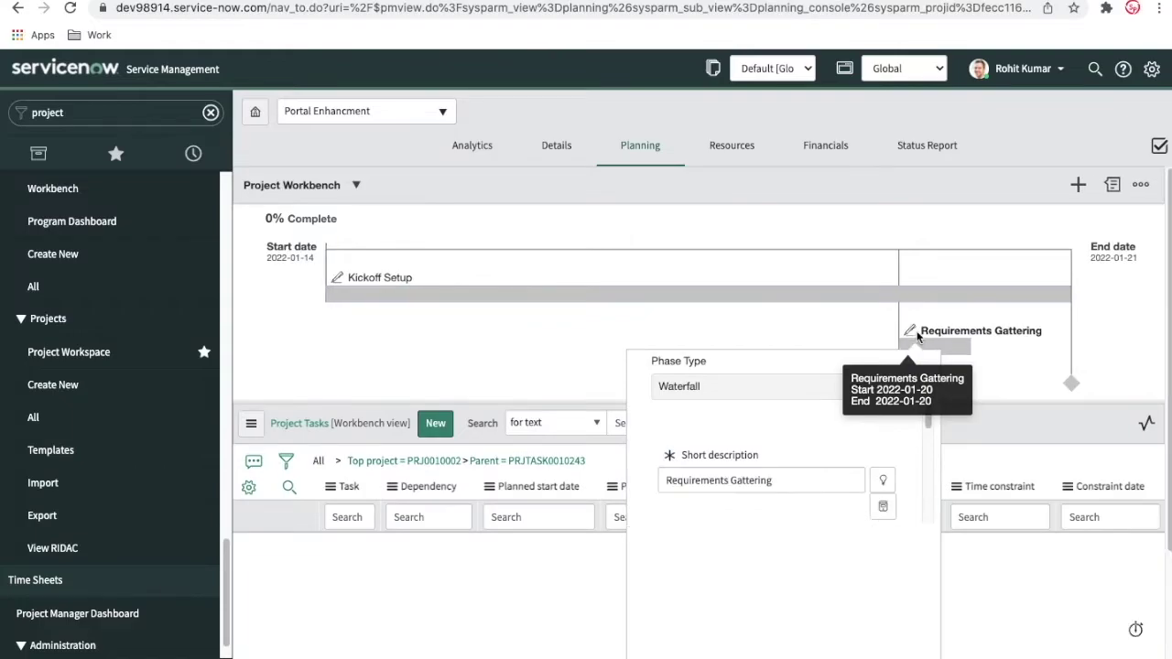
scroll(795, 606, "down", 3)
scroll(795, 606, "down", 1)
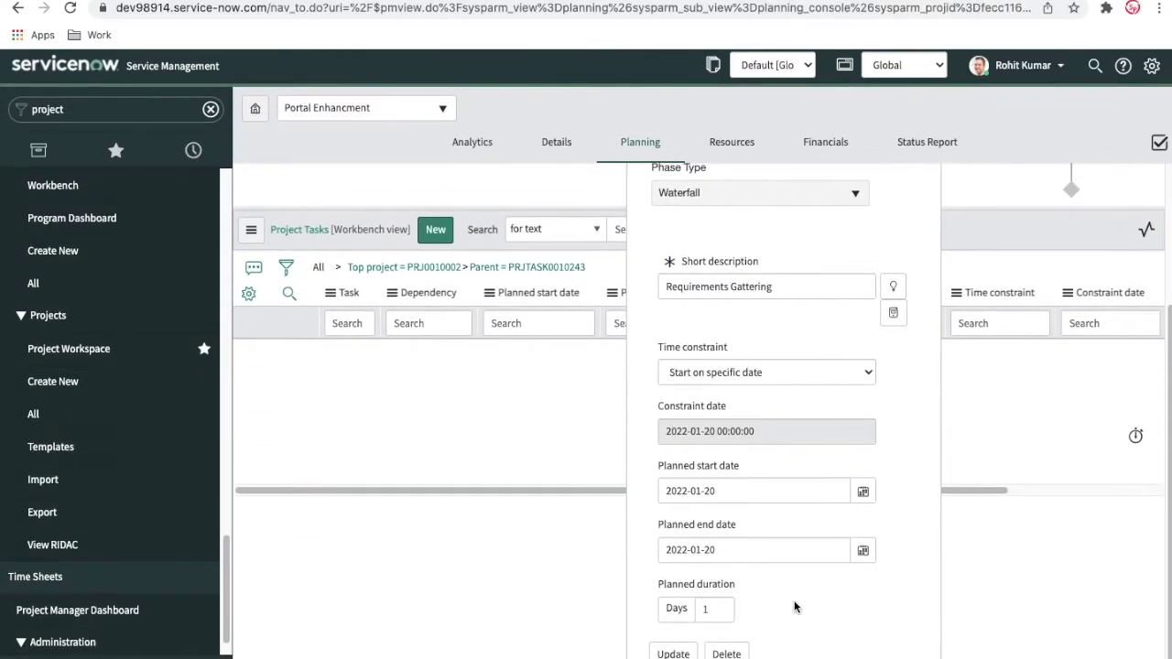
left_click(862, 555)
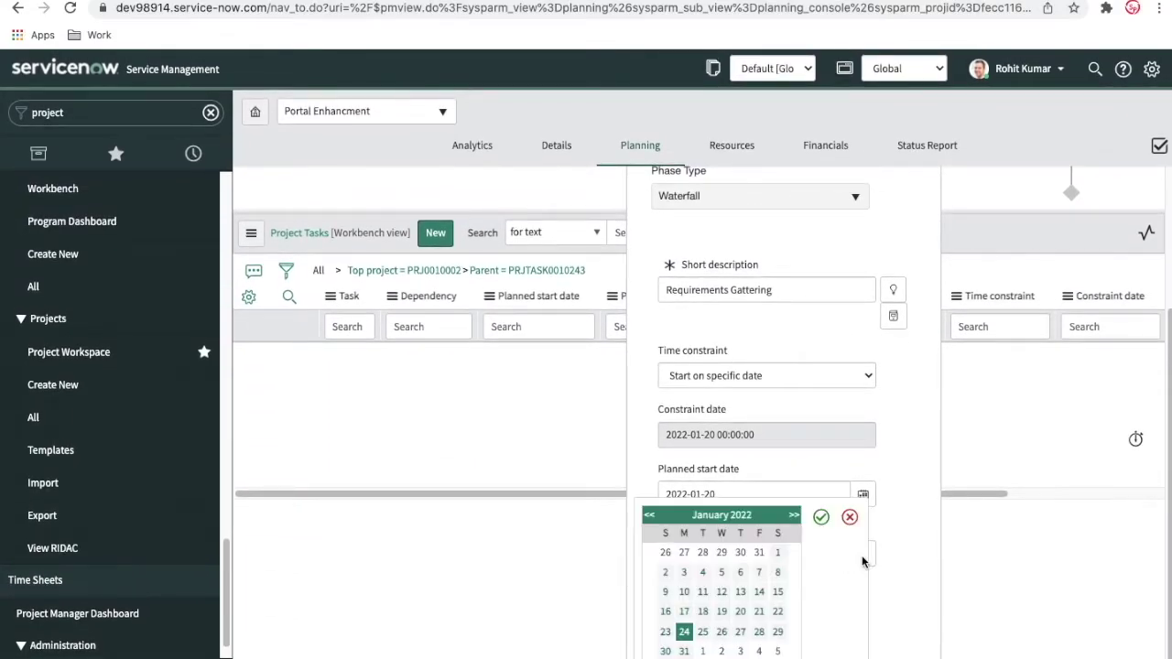
left_click(684, 651)
left_click(821, 517)
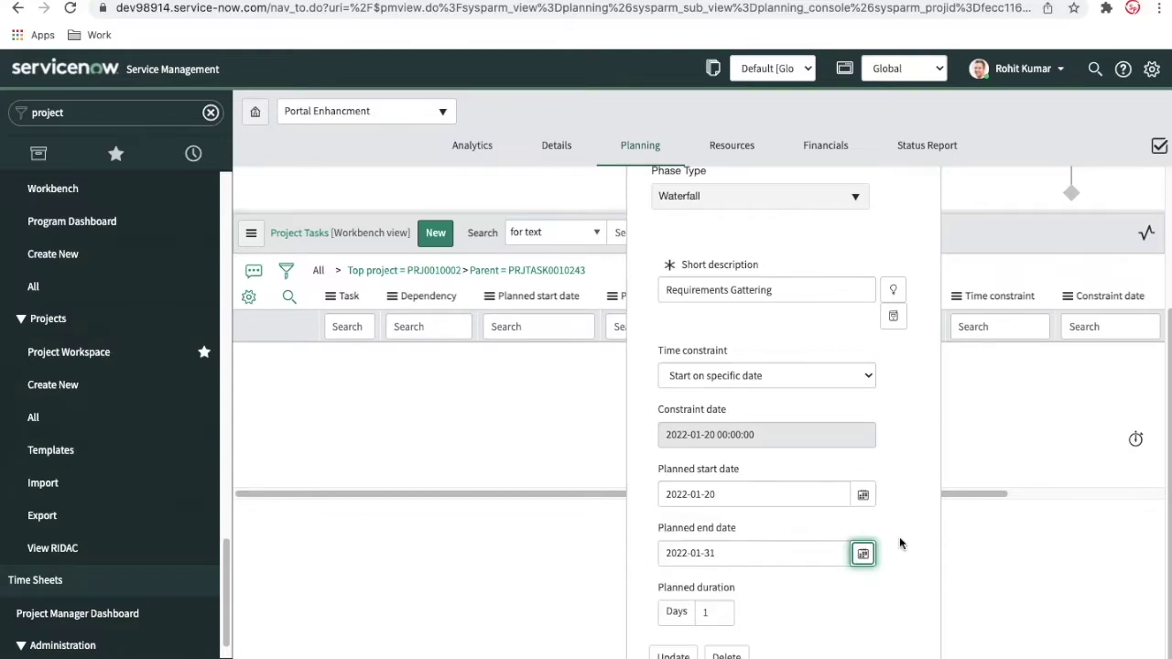
left_click(673, 656)
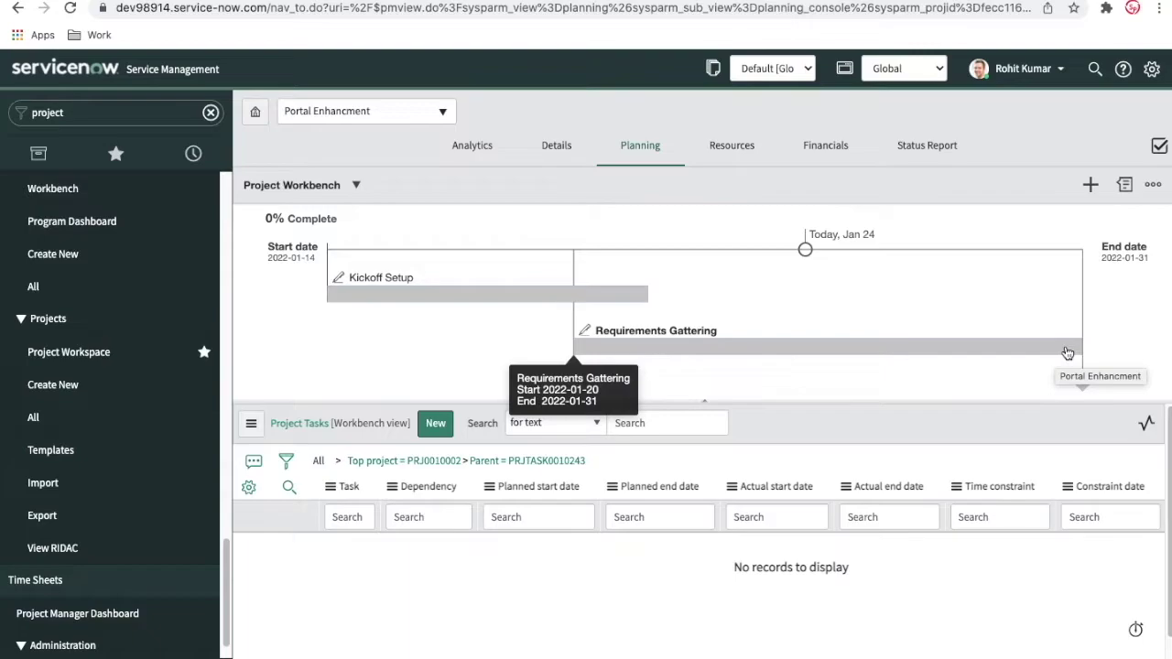
Start a new entry of type Milestone in the project workbench and open its short description for editing
left_click(1090, 185)
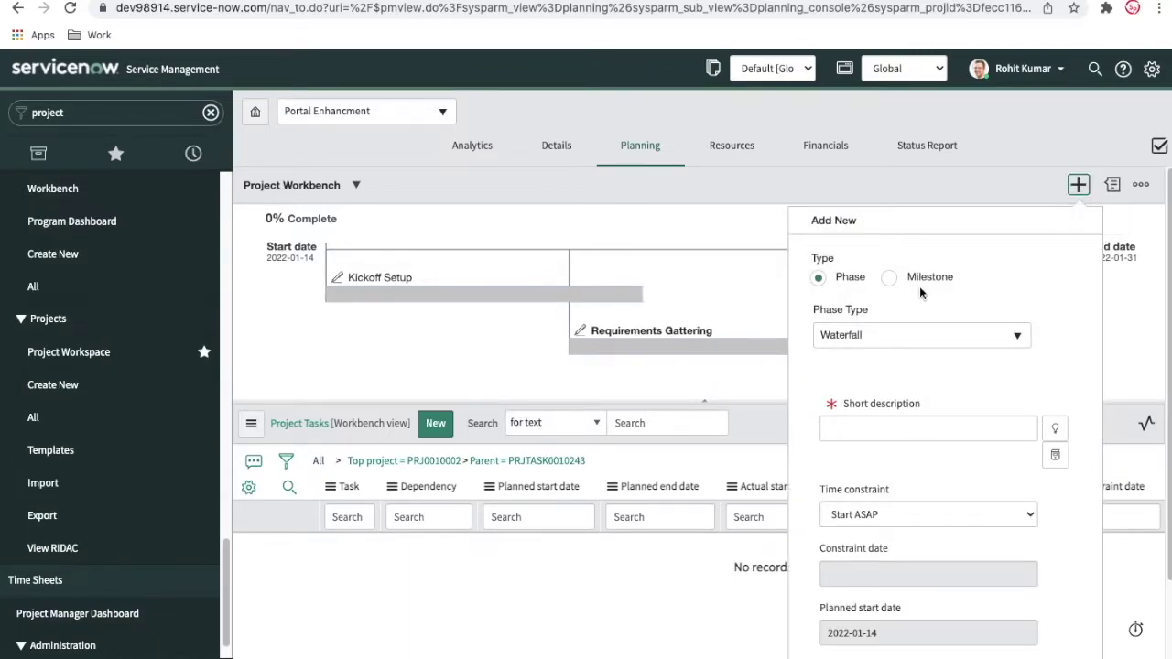
left_click(889, 279)
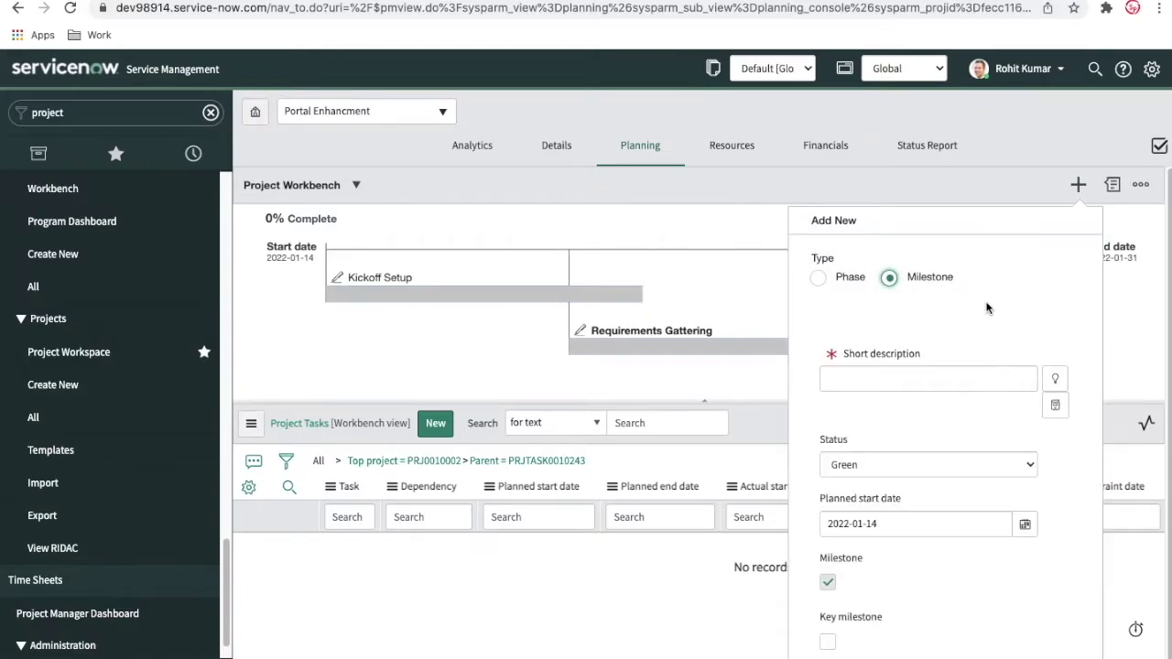
scroll(929, 499, "down", 1)
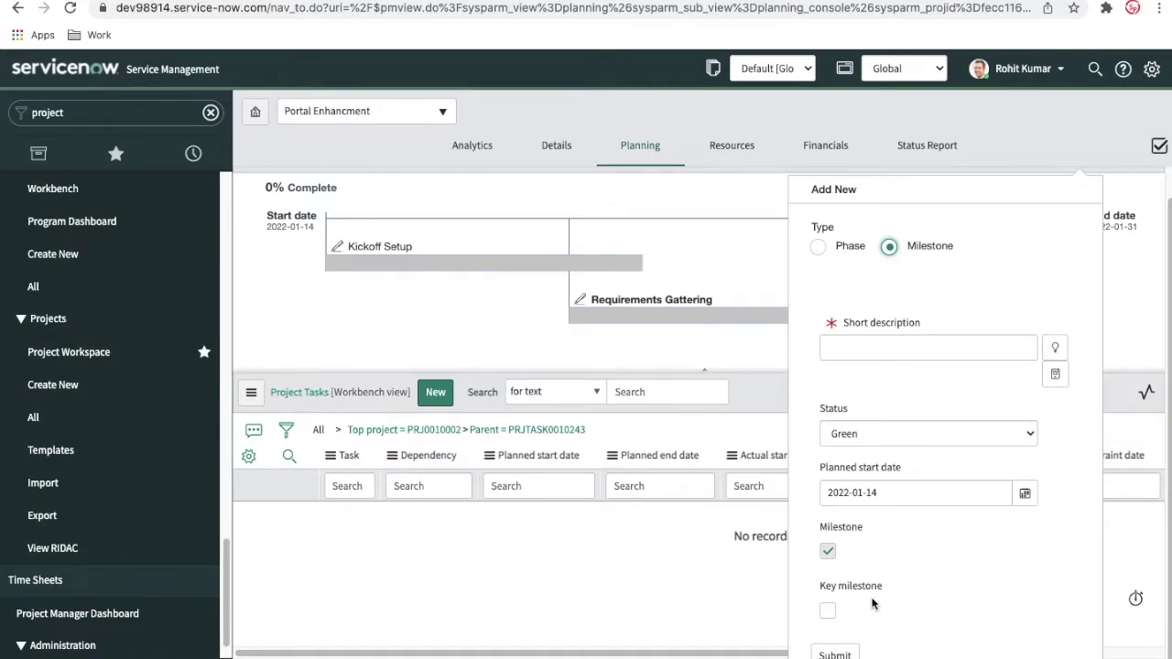
left_click(1148, 312)
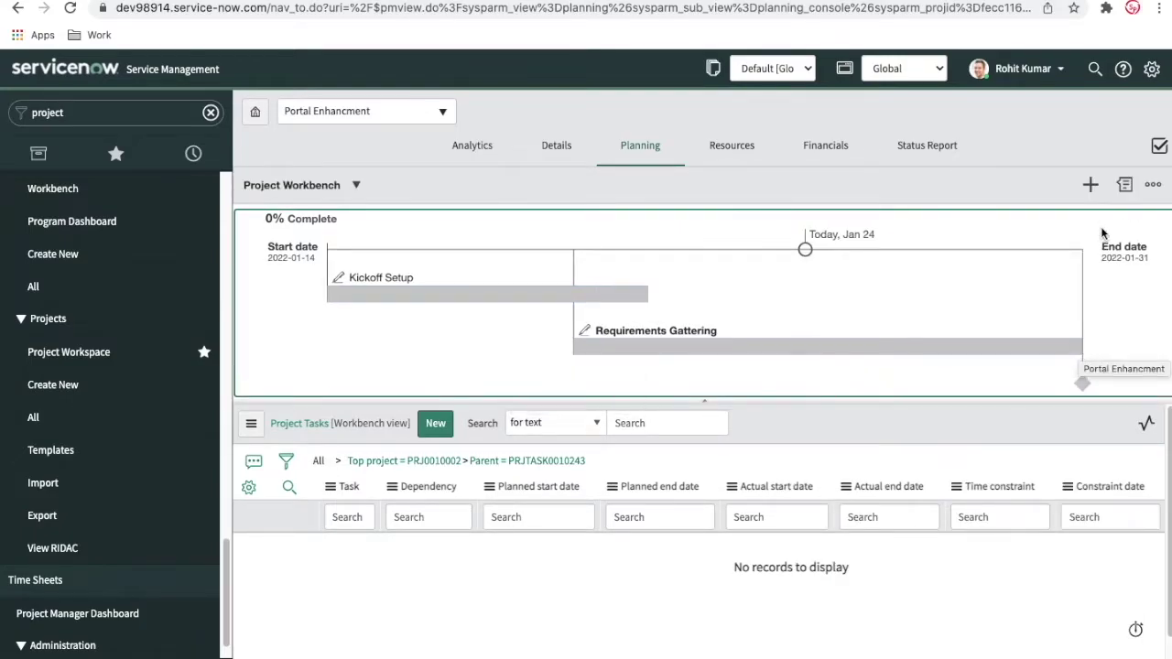
left_click(1090, 184)
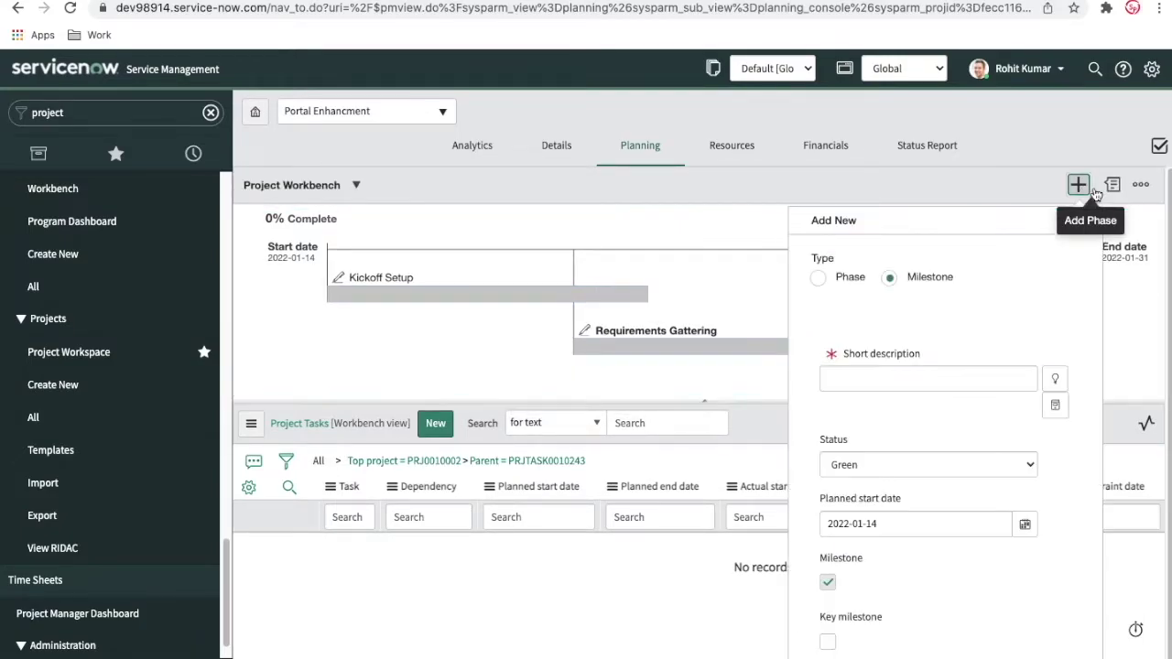
right_click(937, 380)
left_click(911, 378)
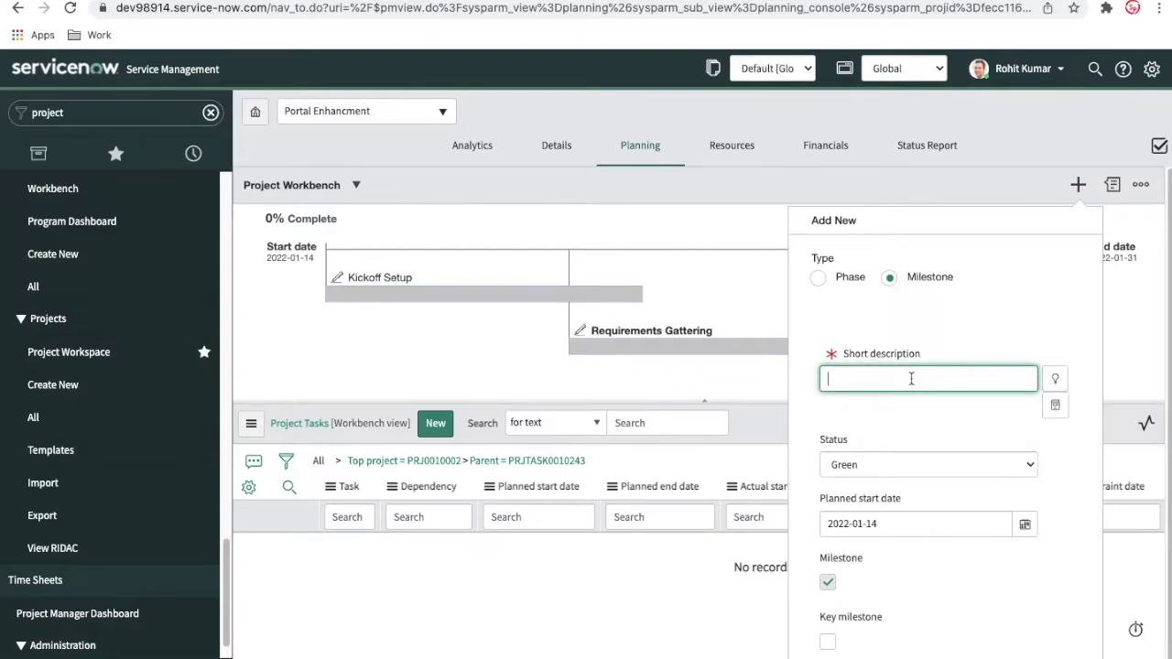
Add the milestone "Requirement Gattering Complete" with planned start date 2022-01-31 and submit it to the project timeline
type("Requirement Gattering Complete")
key("Tab")
key("Tab")
key("Tab")
scroll(943, 437, "down", 1)
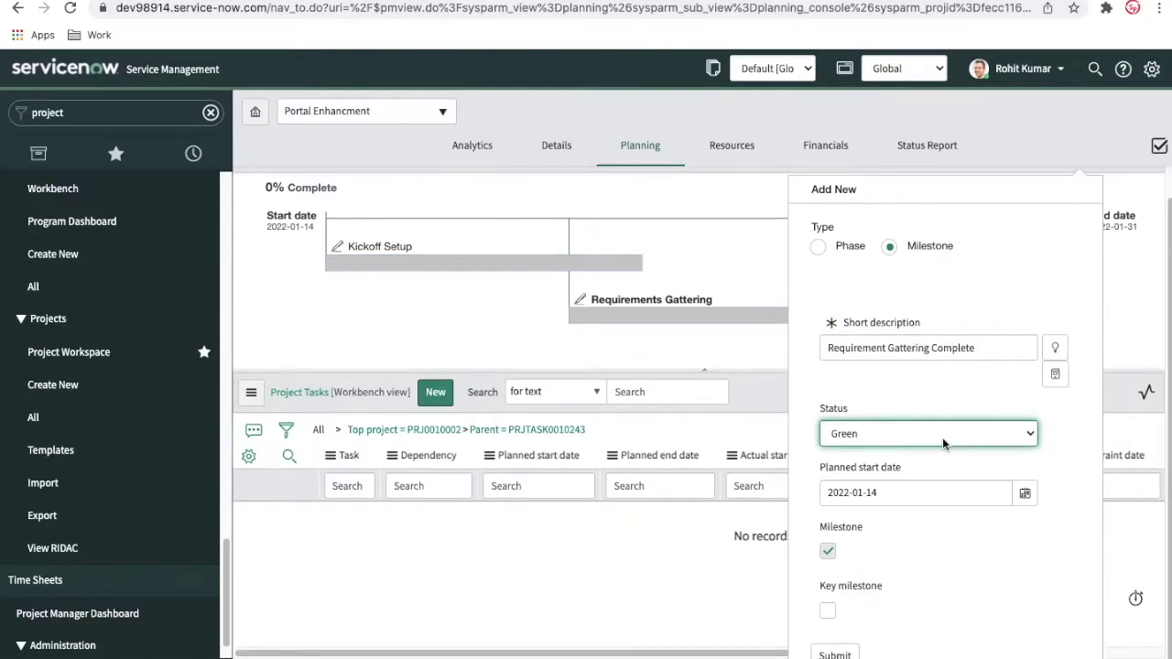
left_click(1024, 494)
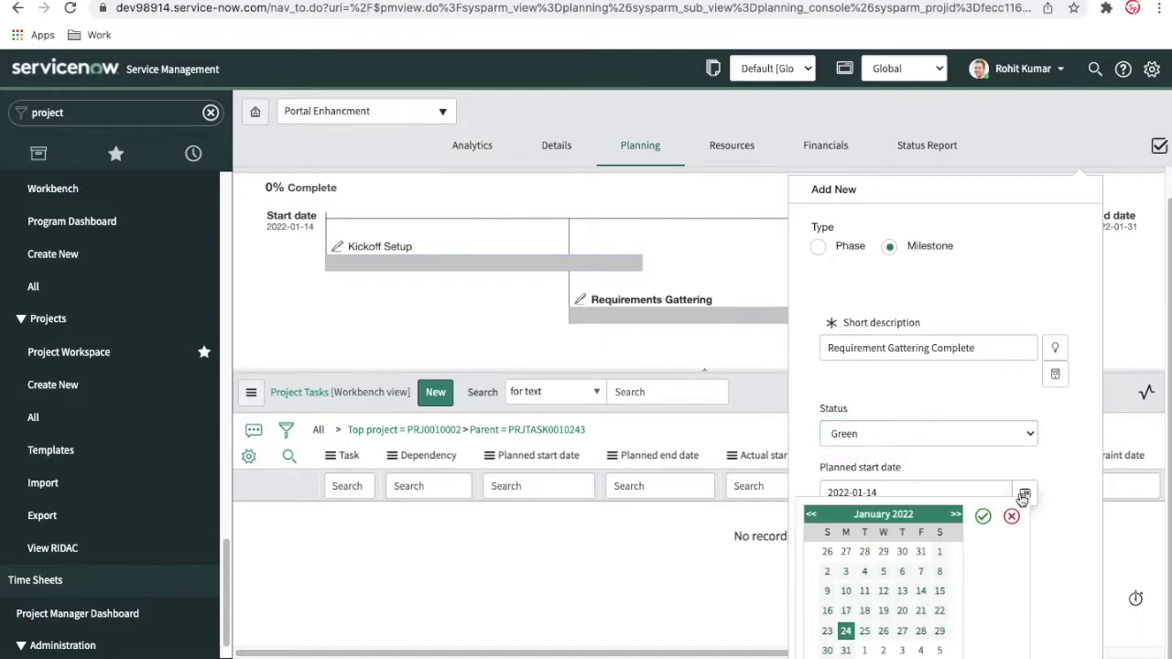
left_click(845, 650)
left_click(982, 518)
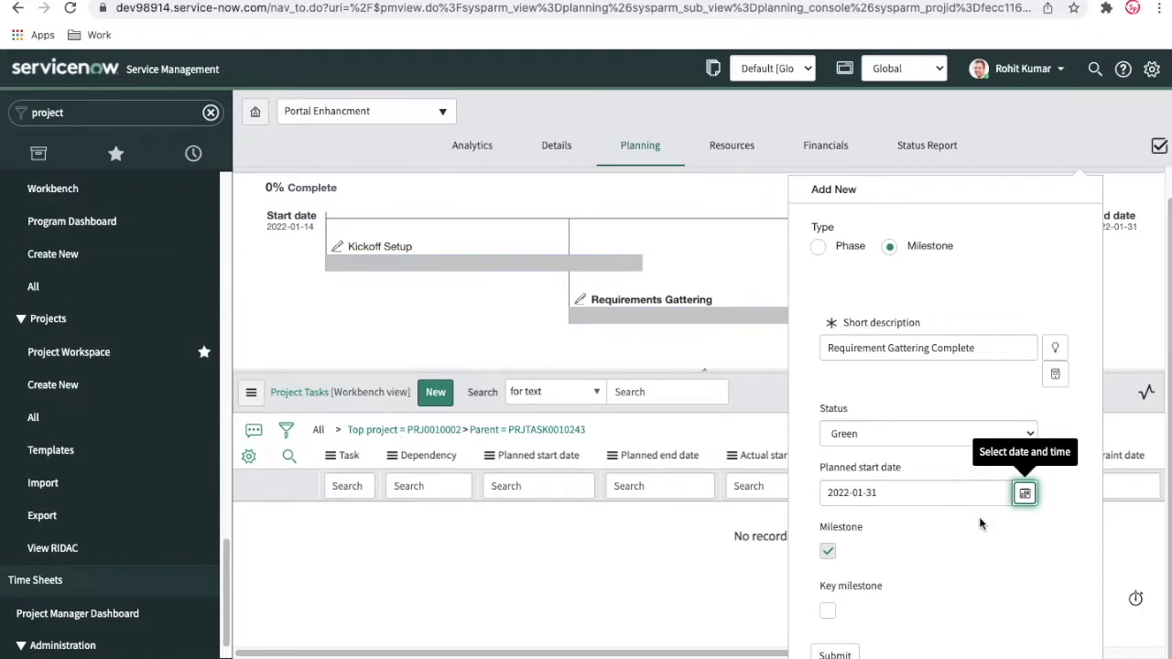
left_click(835, 655)
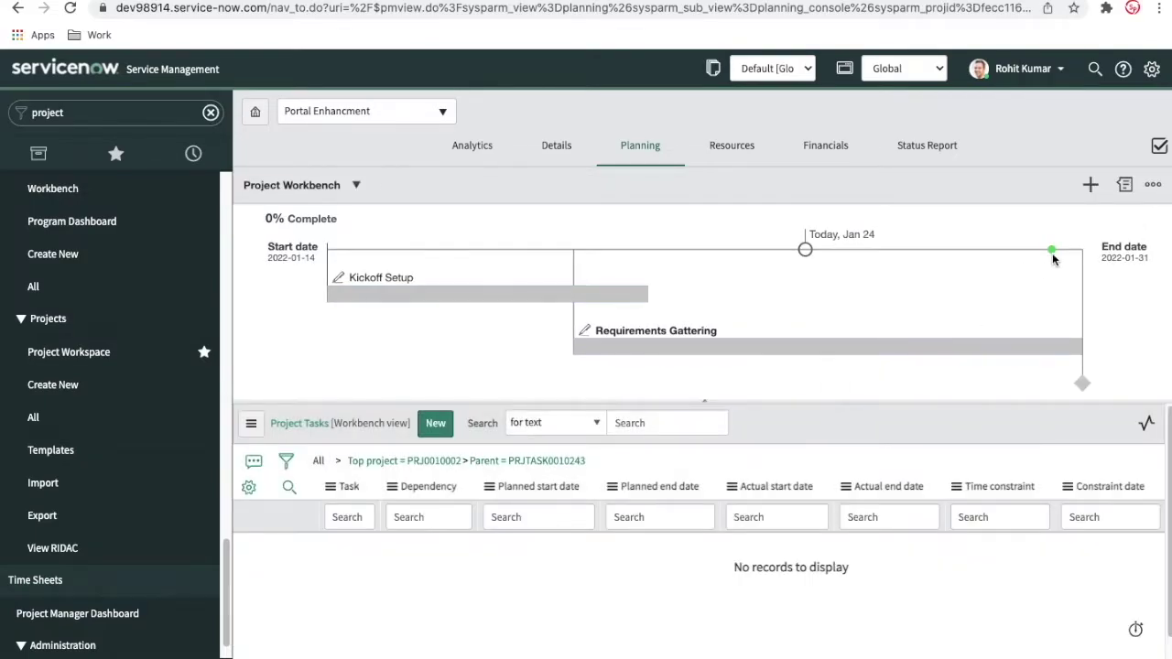
mouse_move(1053, 255)
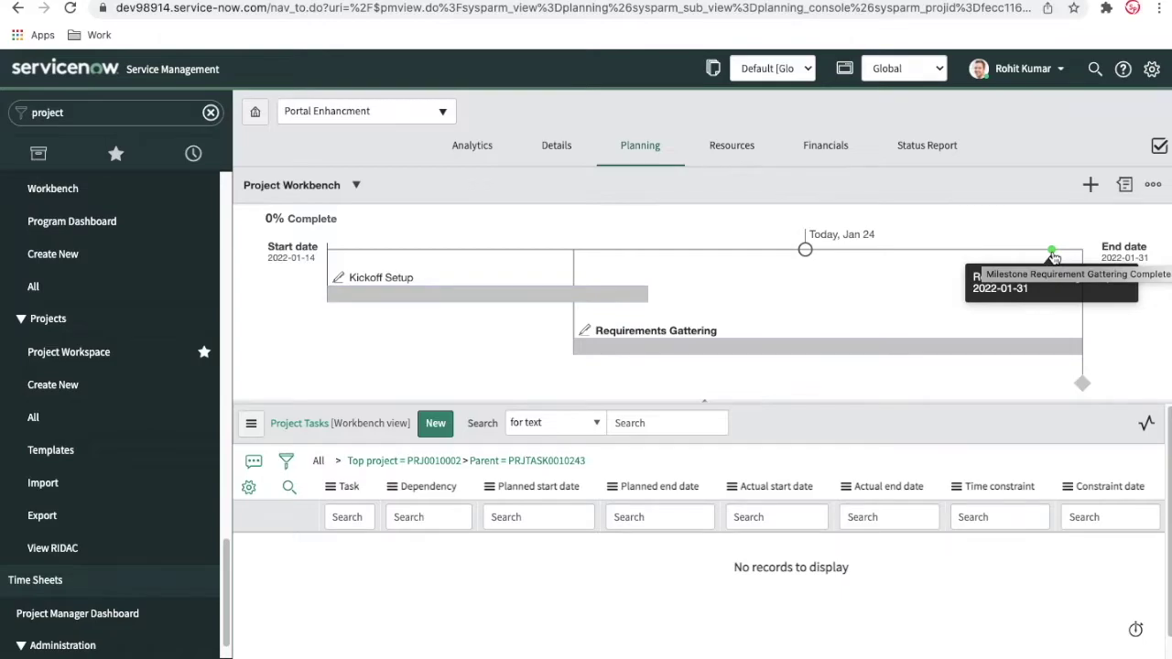
Start a new phase of type Agile with the short description "Development Phase"
left_click(1093, 186)
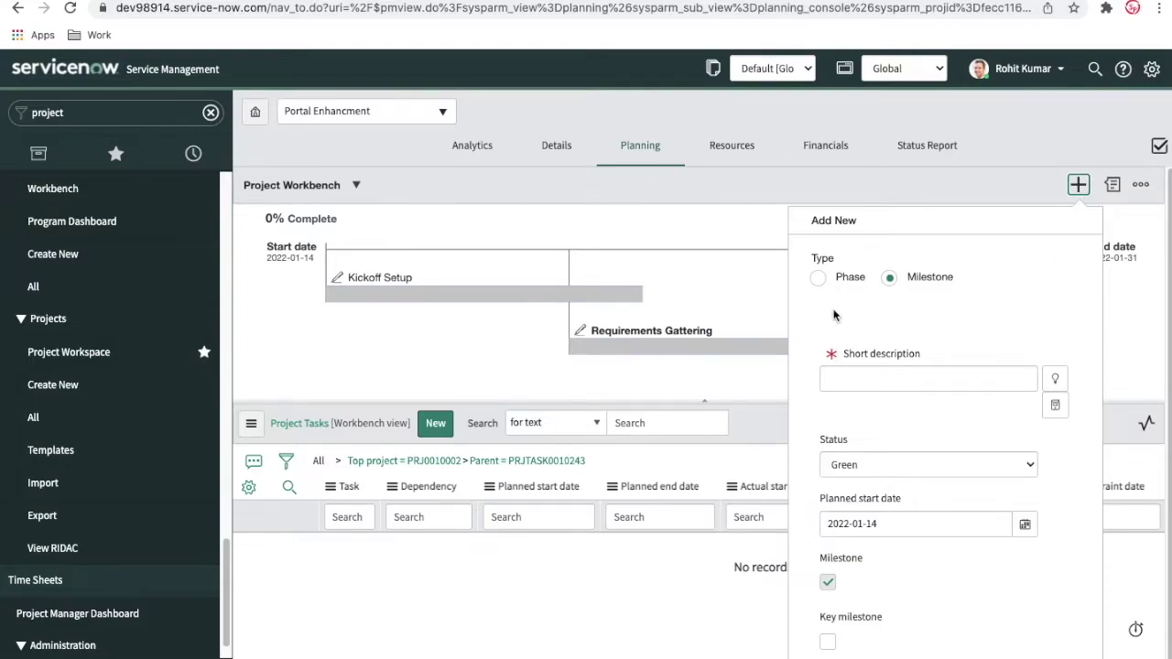
left_click(817, 279)
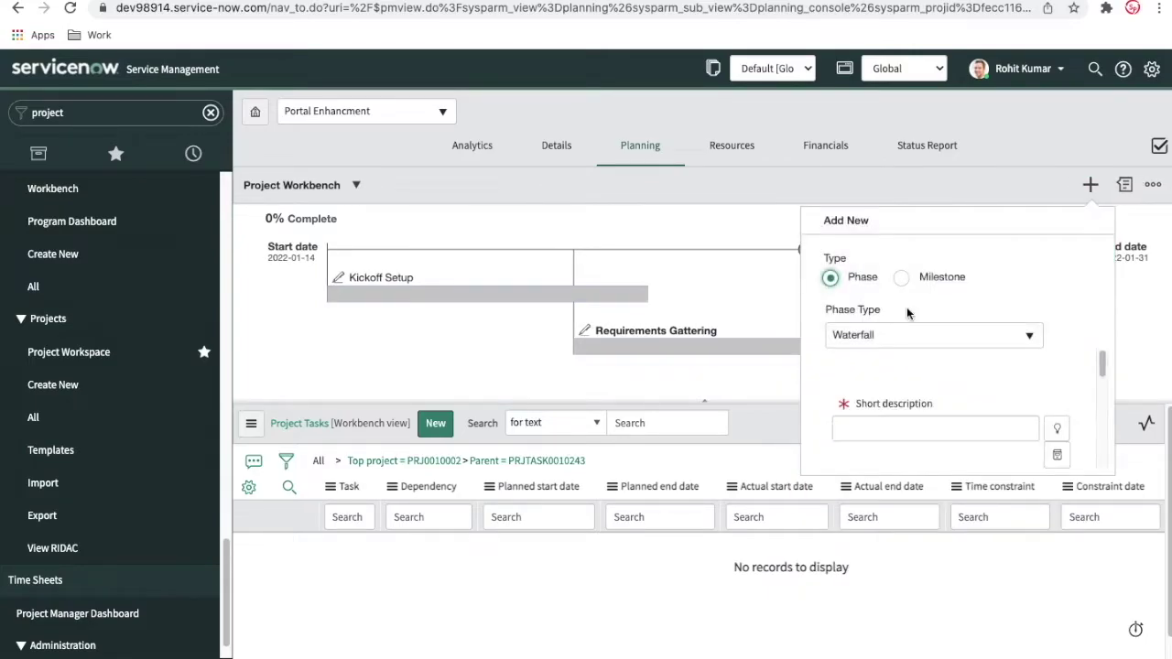
left_click(906, 332)
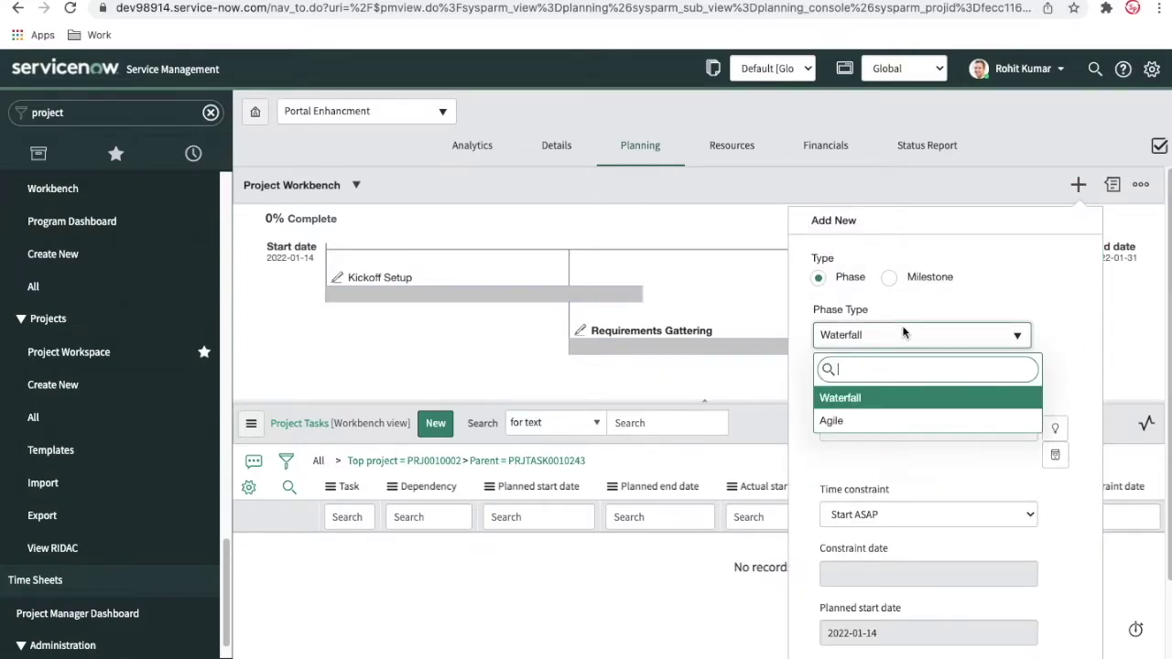
left_click(854, 416)
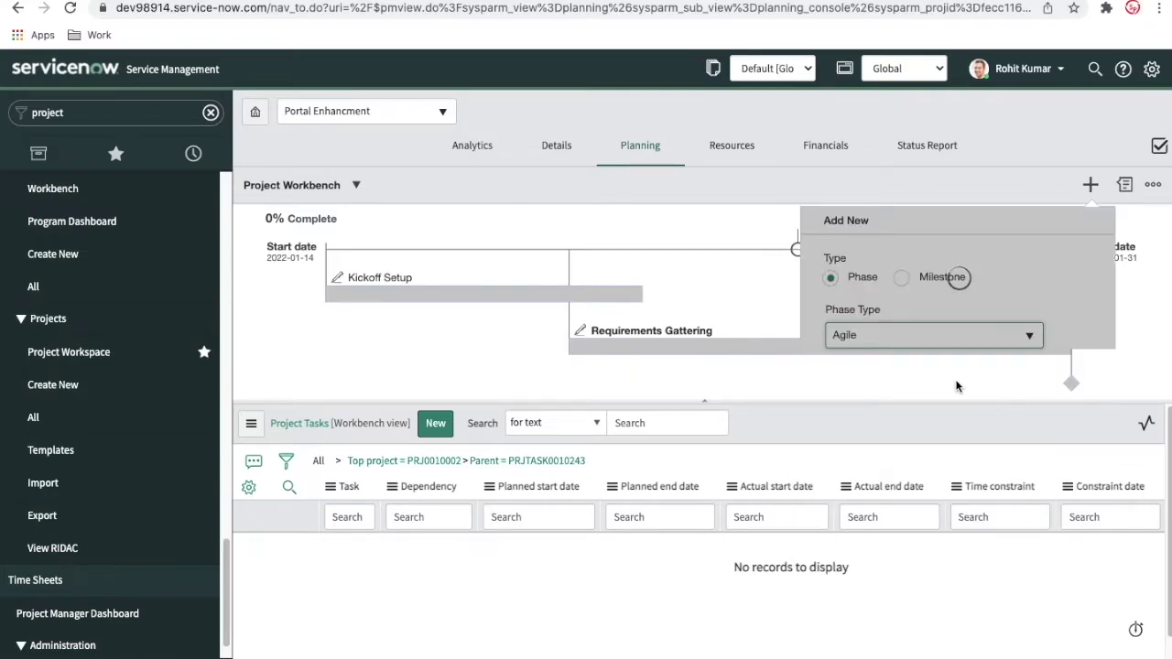
scroll(1022, 401, "down", 2)
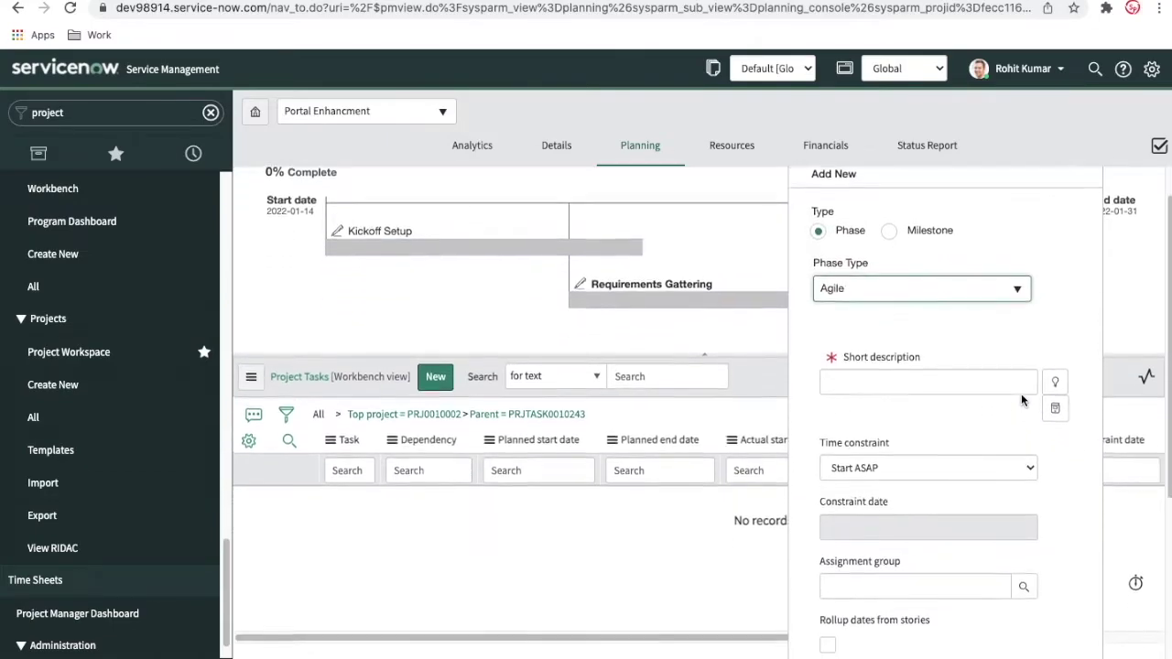
left_click(957, 355)
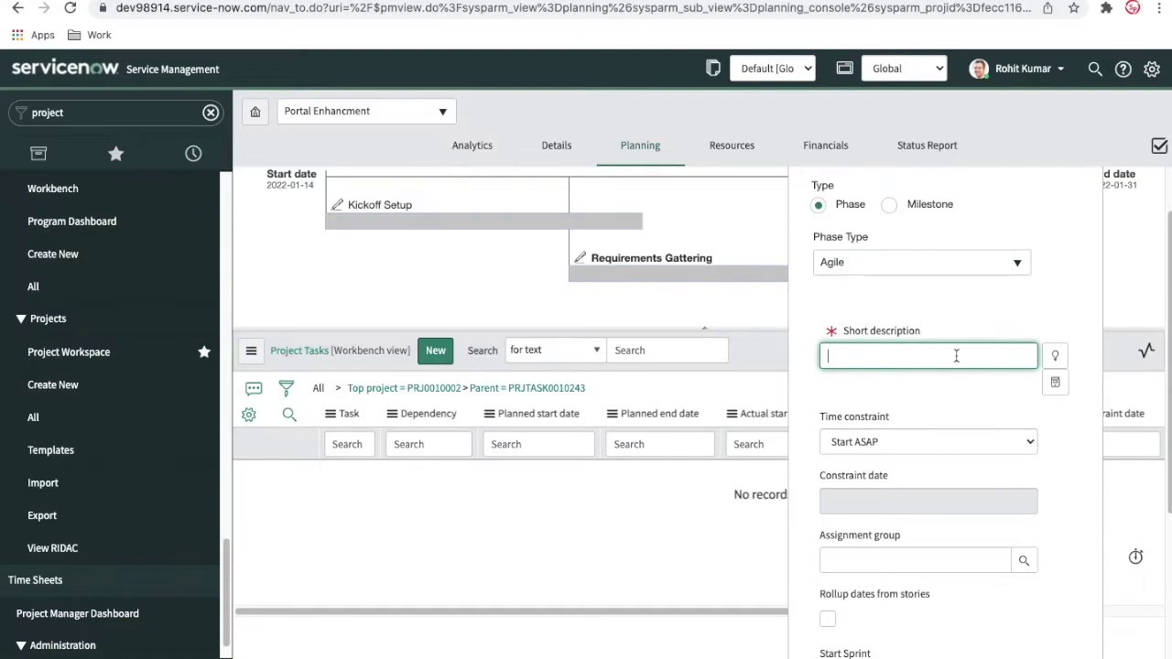
type("Develop")
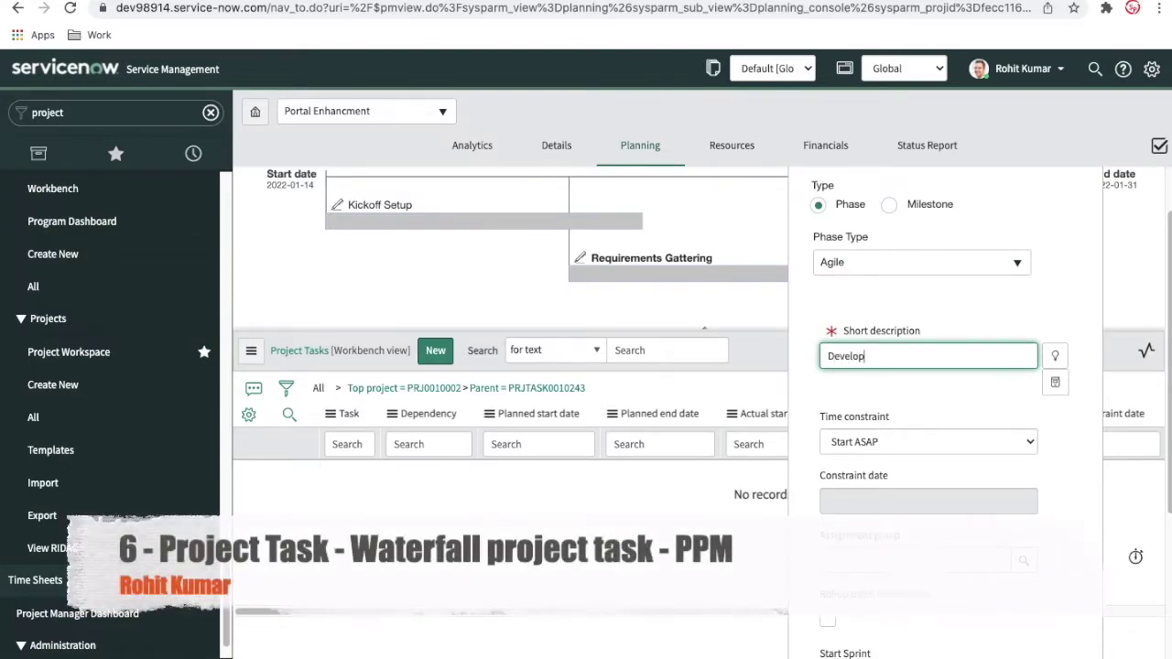
type("ment Task")
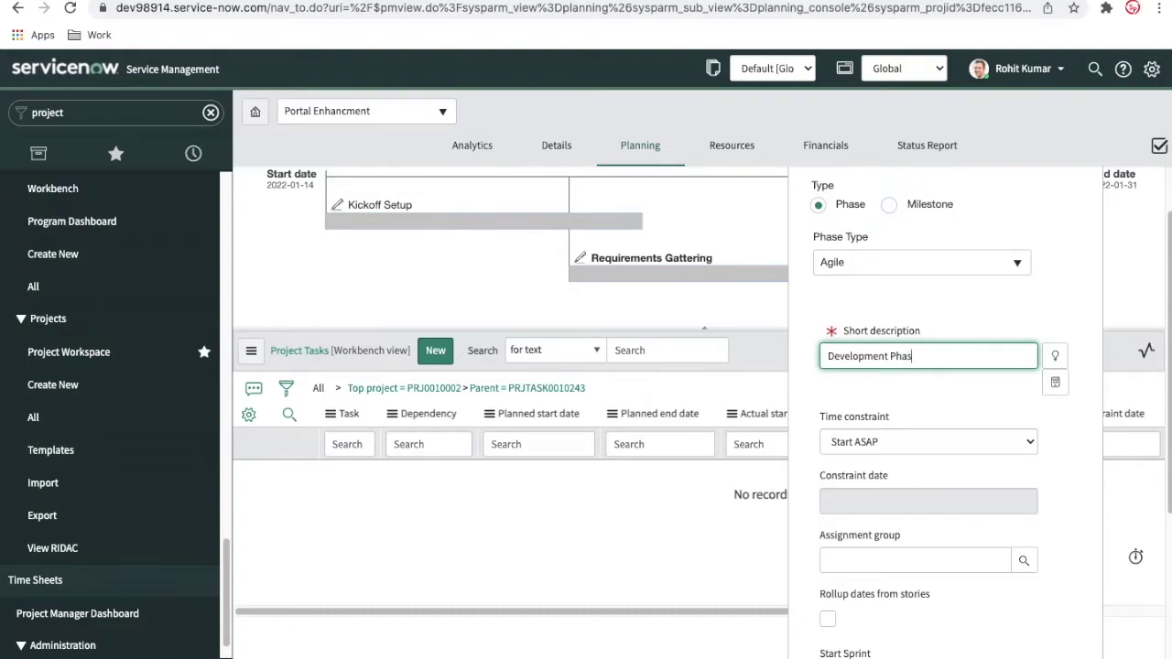
left_click(988, 404)
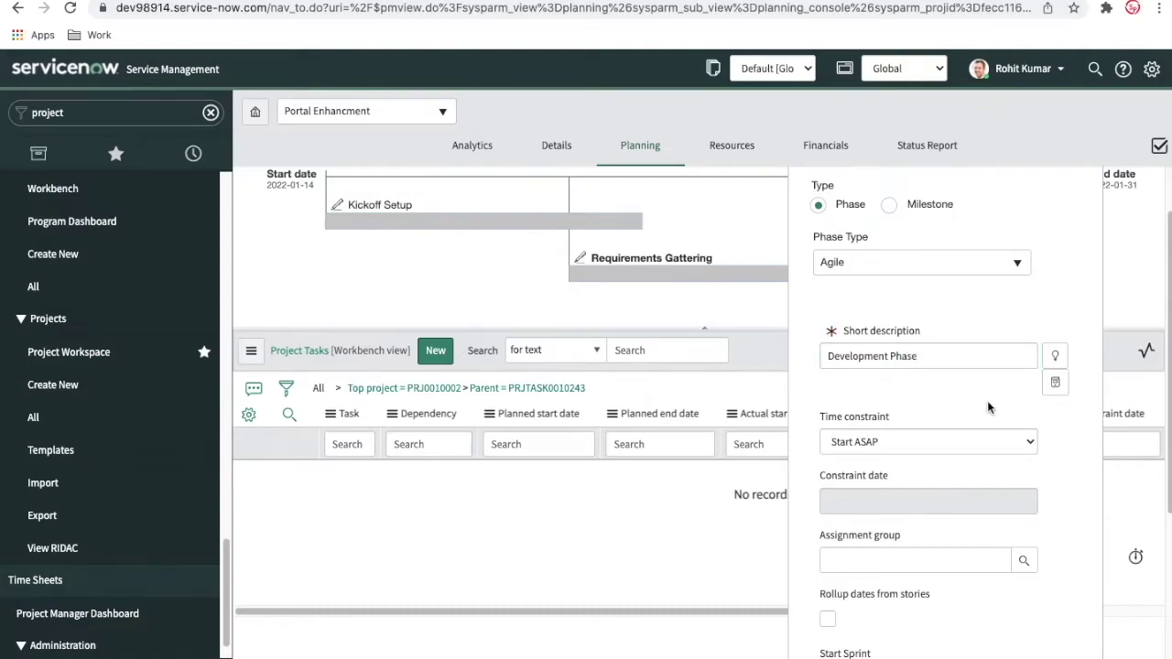
Set the Development Phase's time constraint to Start on specific date
scroll(1057, 473, "down", 1)
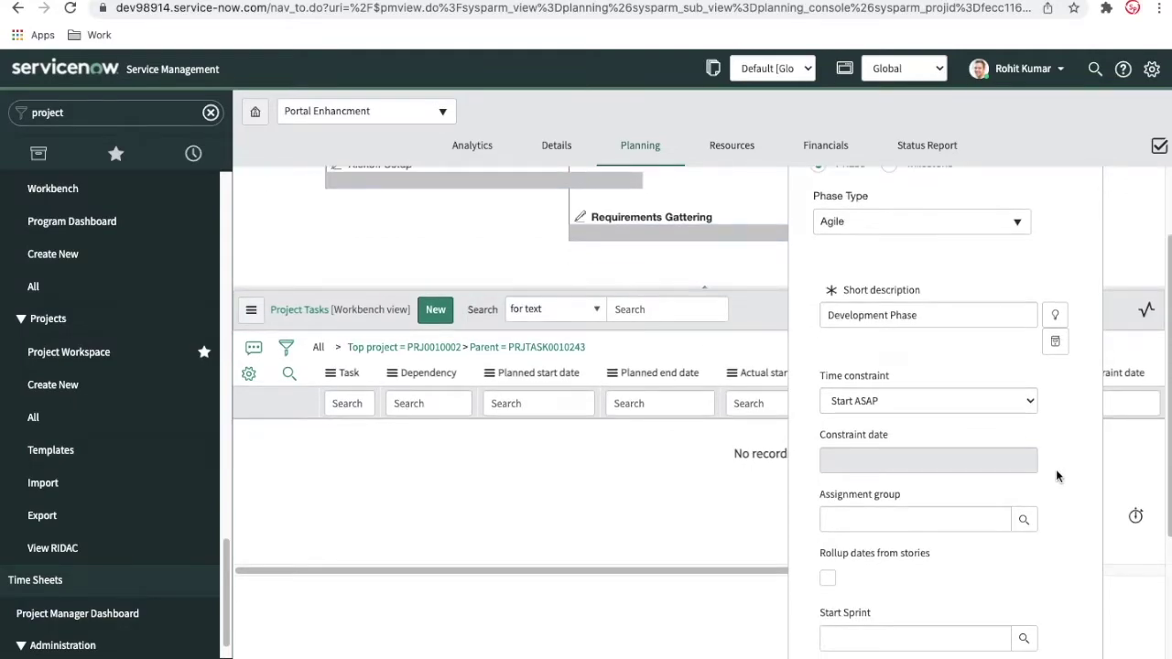
left_click(1003, 404)
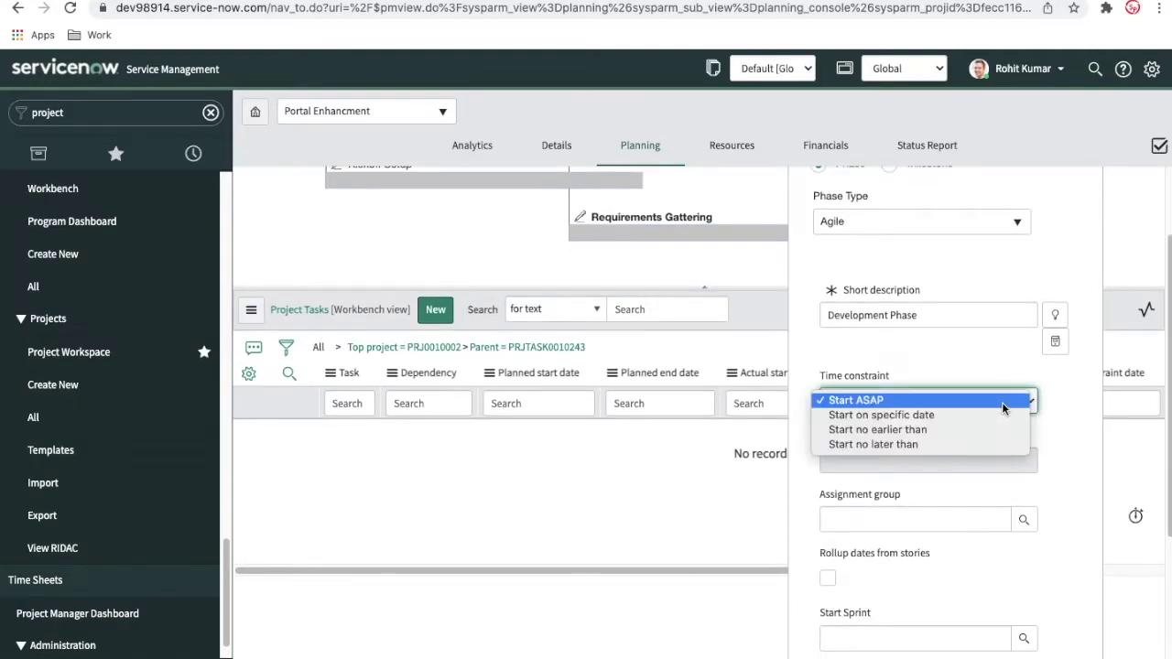
left_click(963, 415)
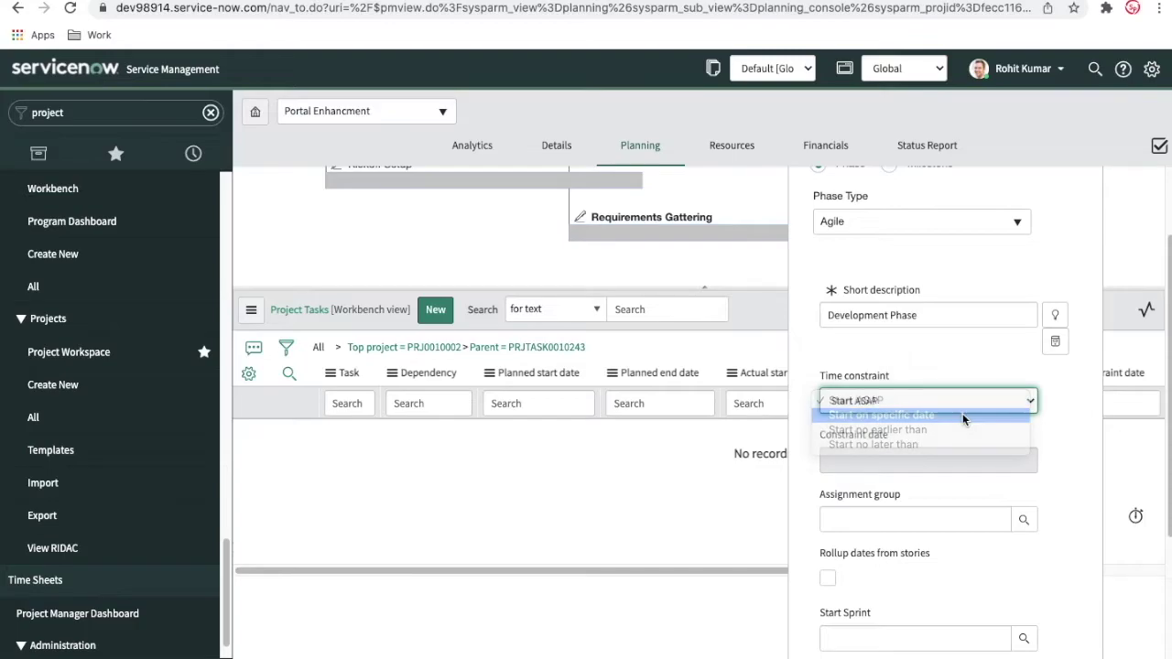
Set the Development Phase's planned start date to 2022-02-01 and its planned end date to 2022-02-28
scroll(1000, 458, "down", 5)
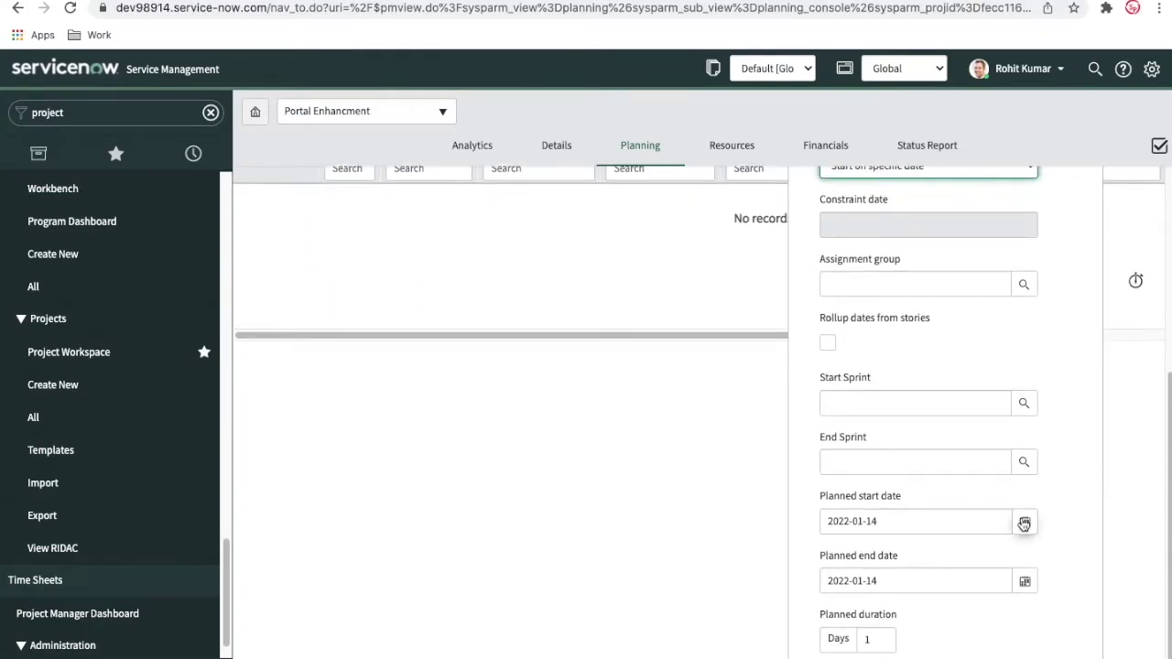
left_click(1023, 524)
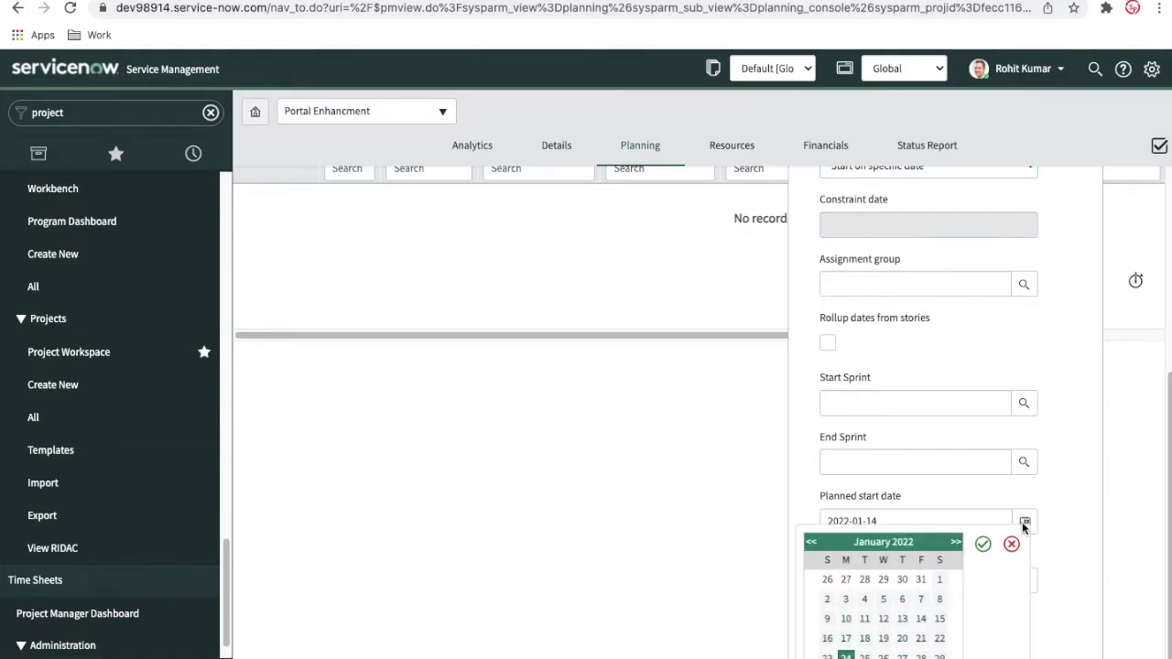
left_click(955, 542)
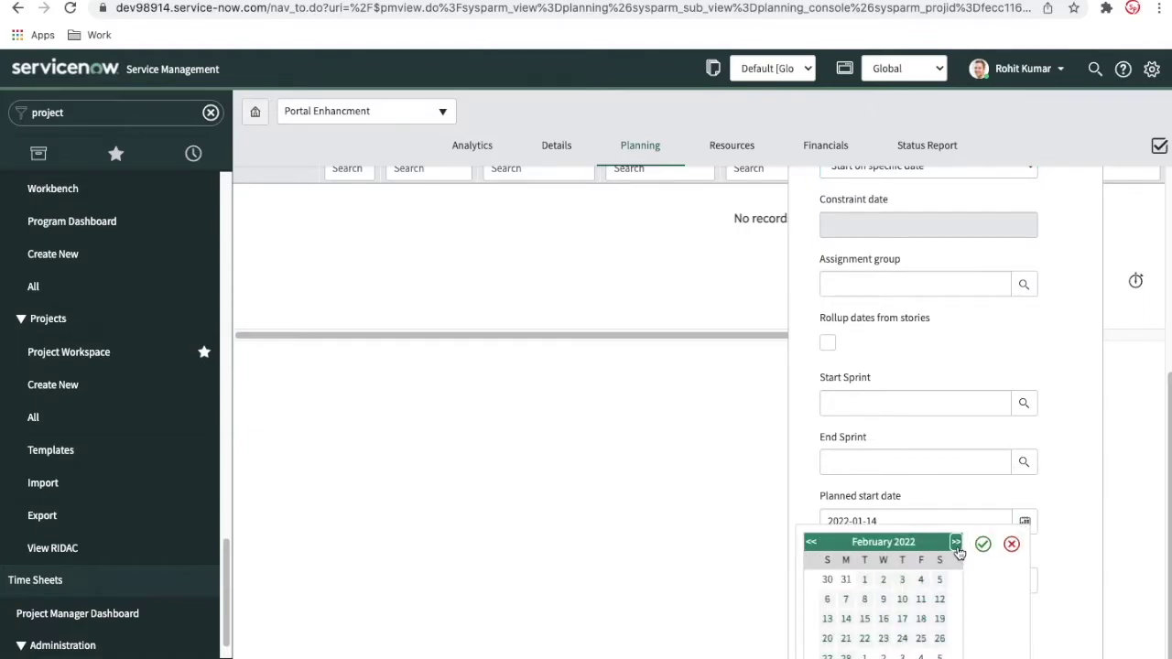
left_click(866, 581)
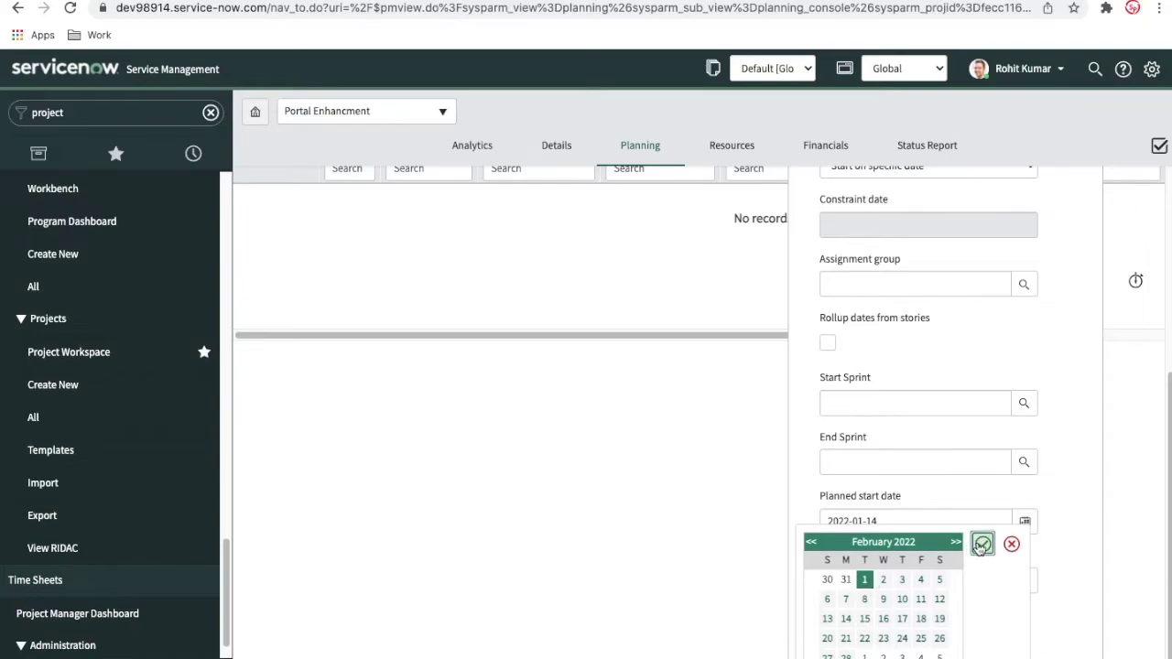
left_click(983, 544)
left_click(1025, 582)
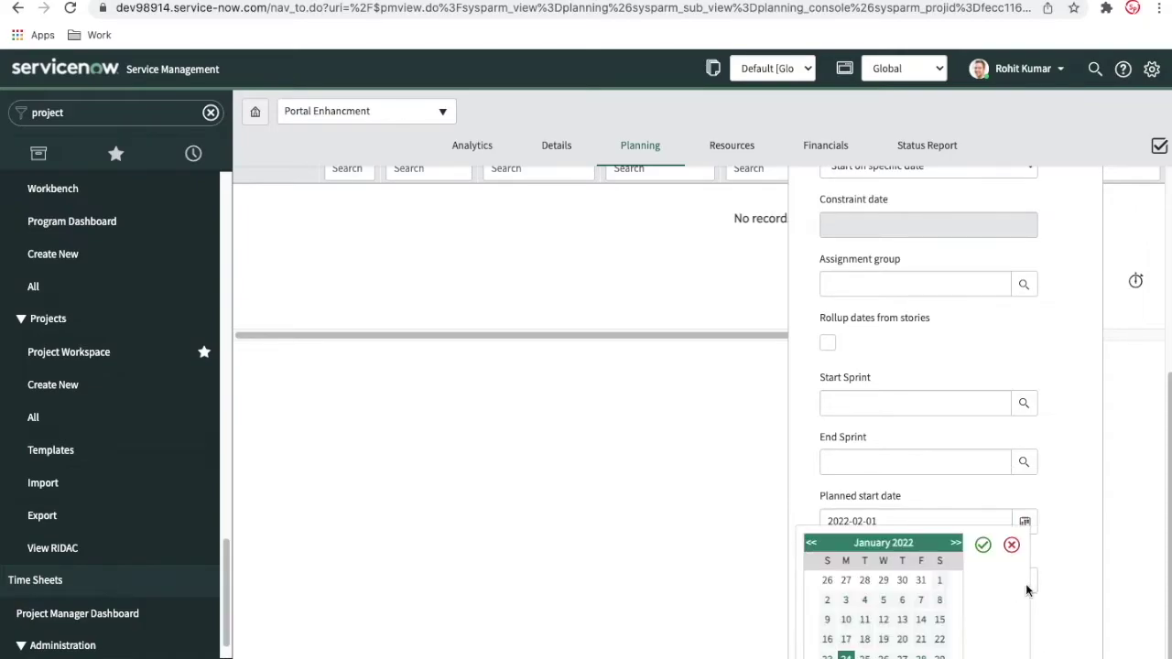
left_click(955, 543)
scroll(902, 632, "down", 1)
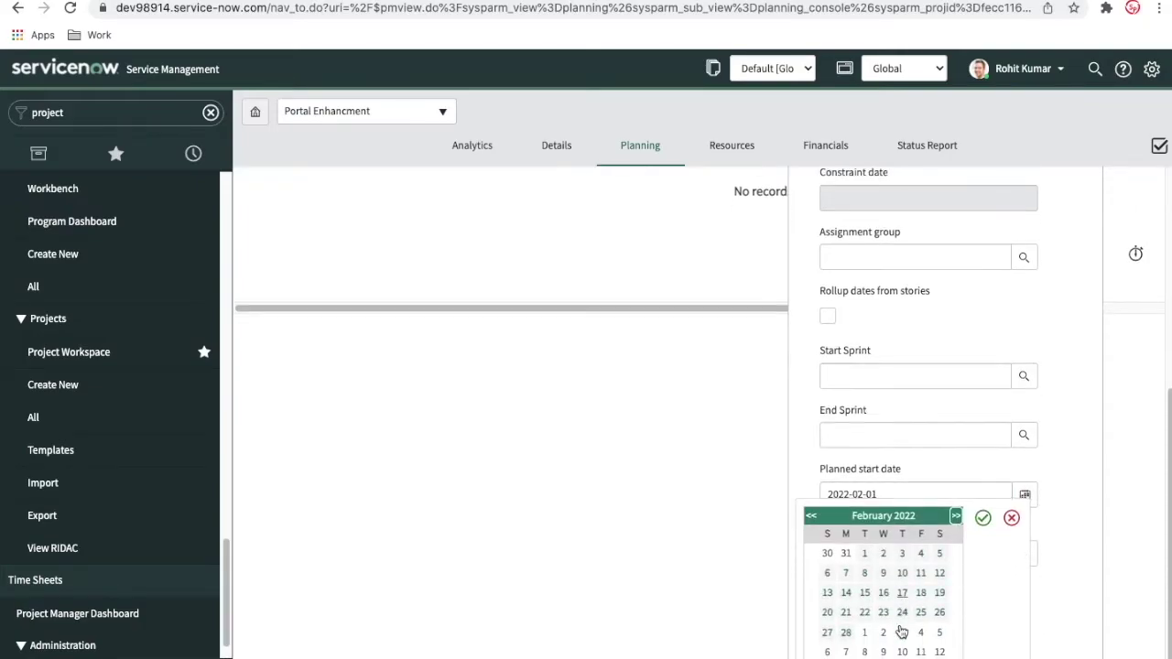
left_click(849, 634)
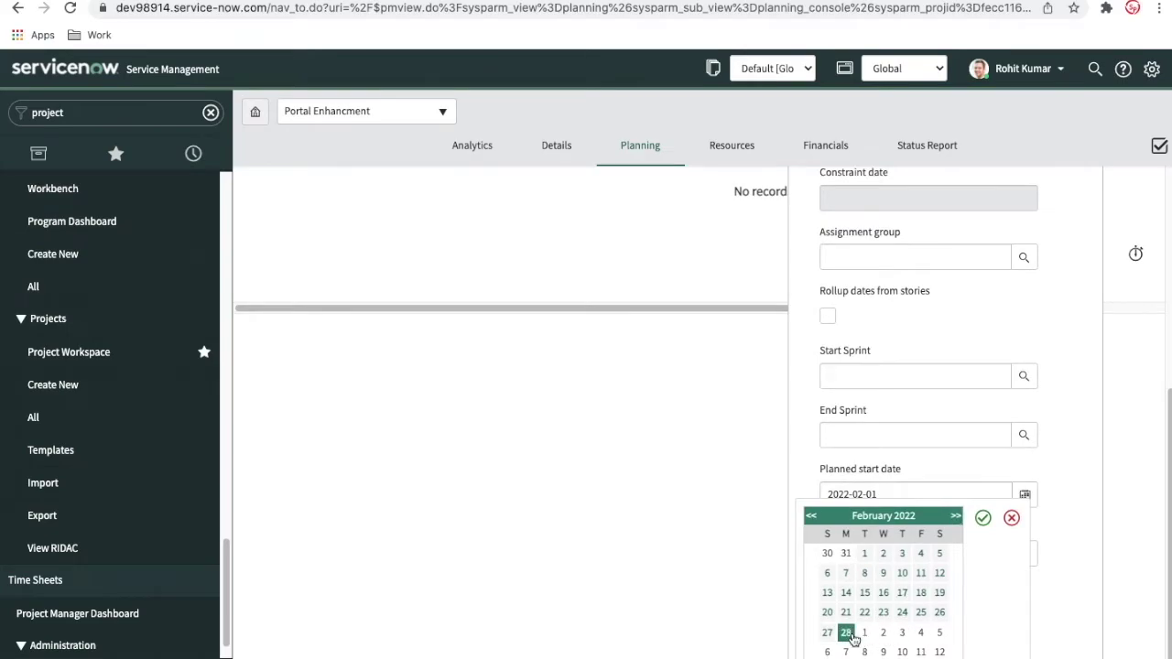
left_click(982, 517)
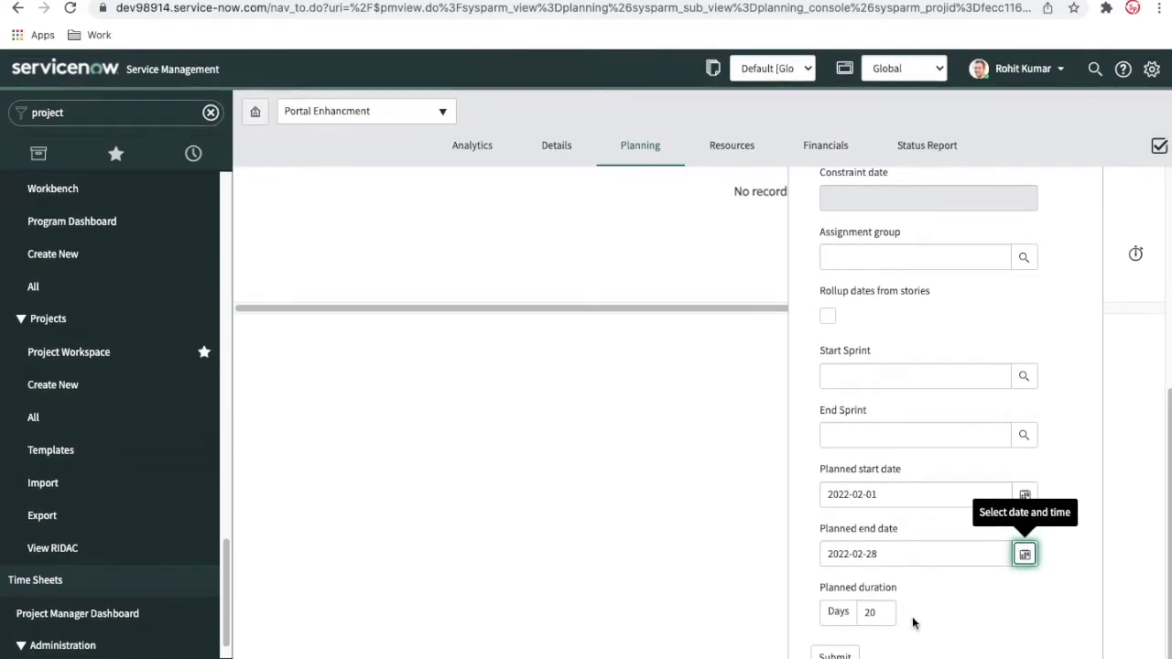
Assign the Development Phase to the HR Delivery Team group and submit the new phase
scroll(1032, 465, "up", 2)
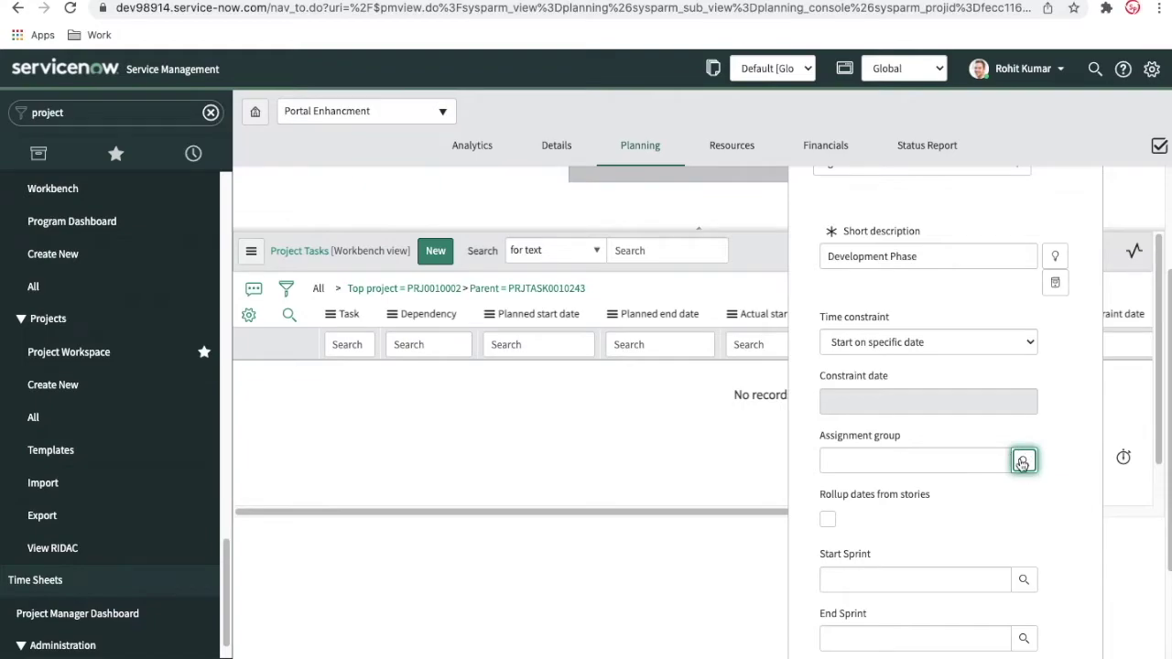
left_click(1025, 463)
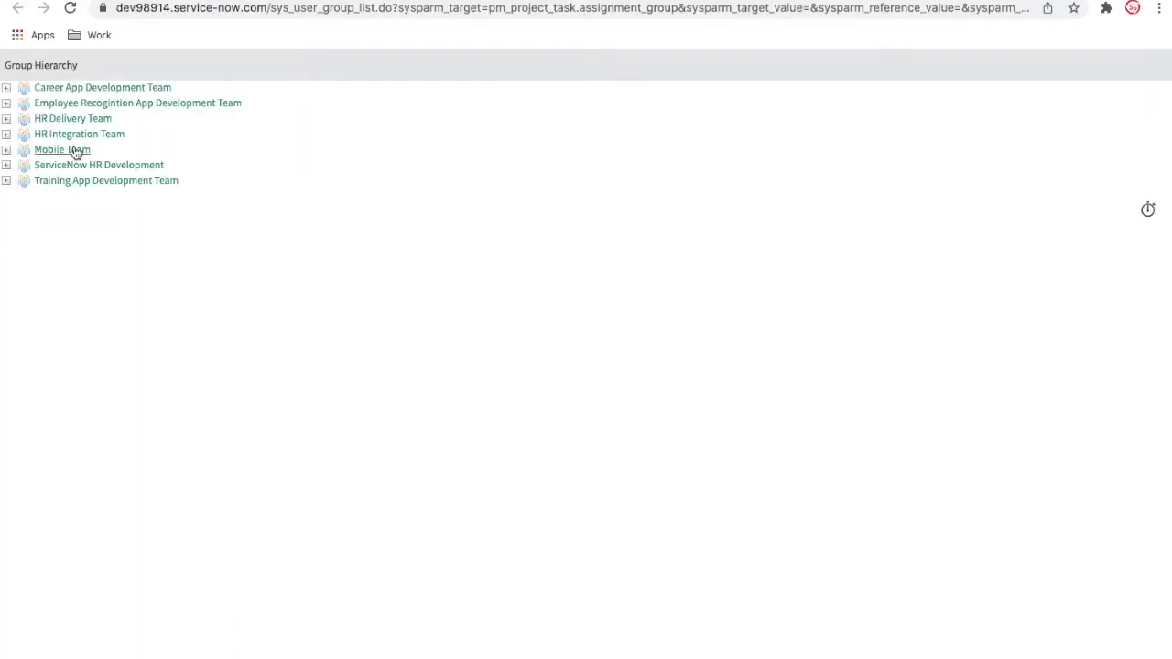
left_click(6, 134)
left_click(7, 136)
left_click(7, 120)
left_click(72, 119)
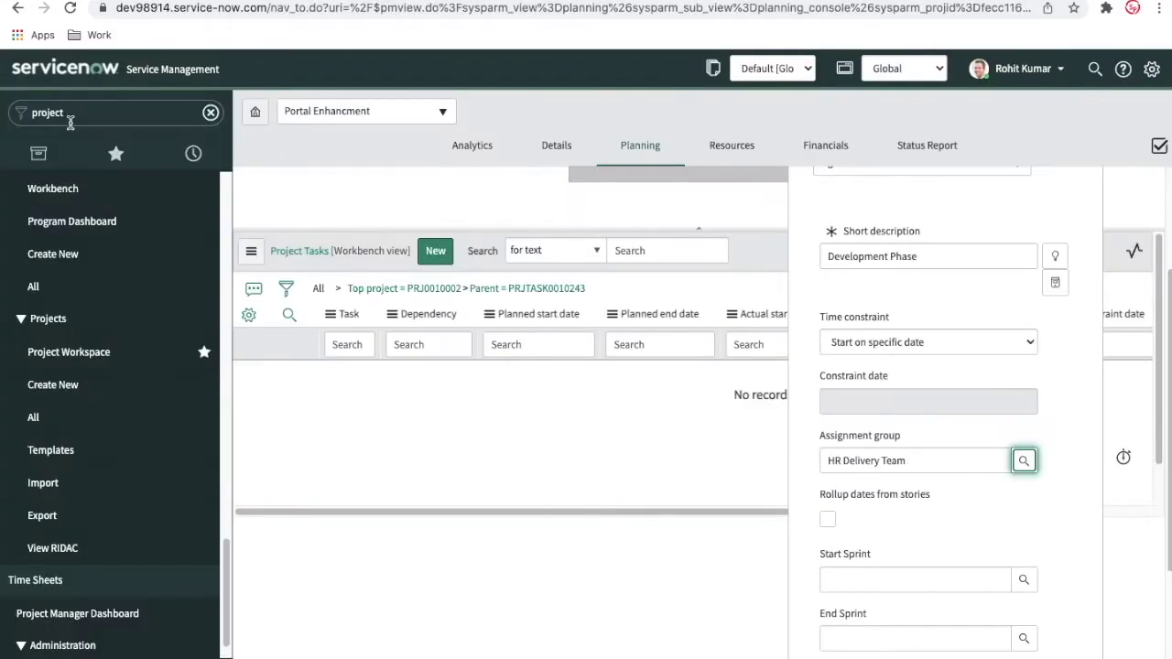
scroll(953, 526, "down", 3)
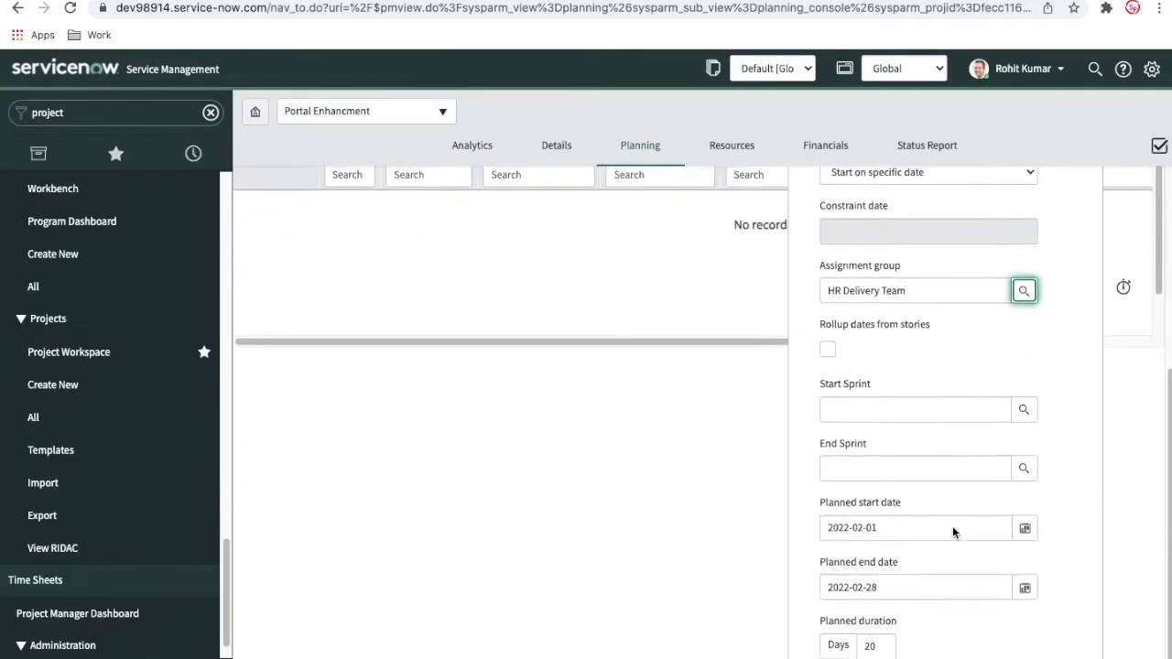
left_click(835, 656)
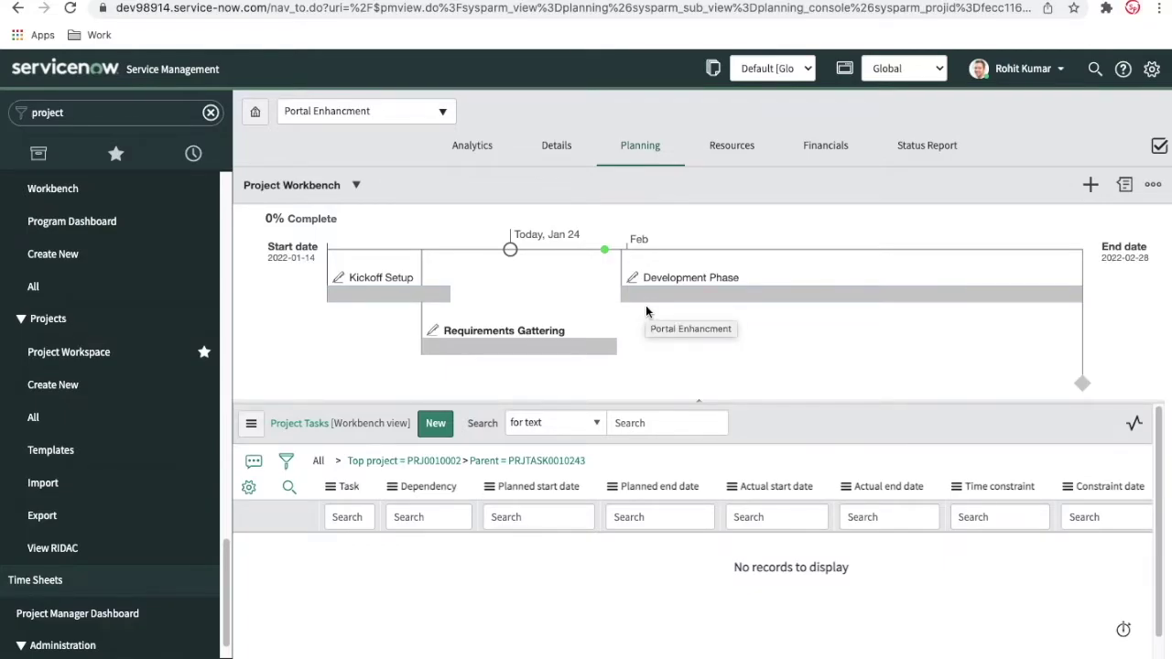
Start a new milestone with the short description "Promote to QA"
left_click(1090, 188)
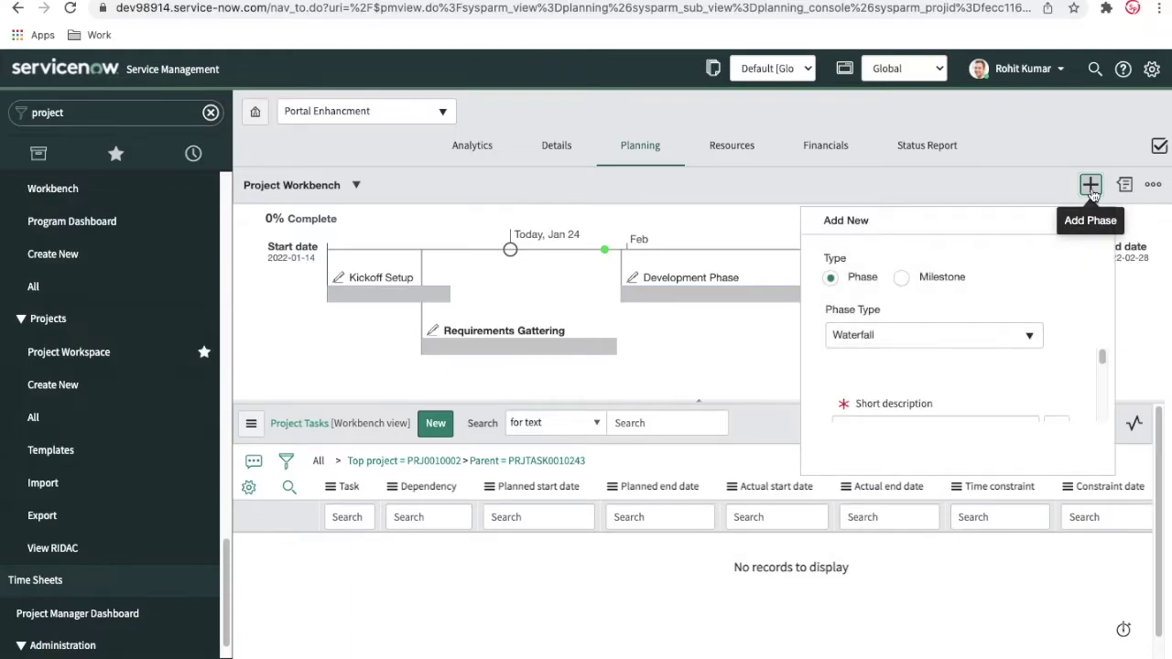
left_click(890, 278)
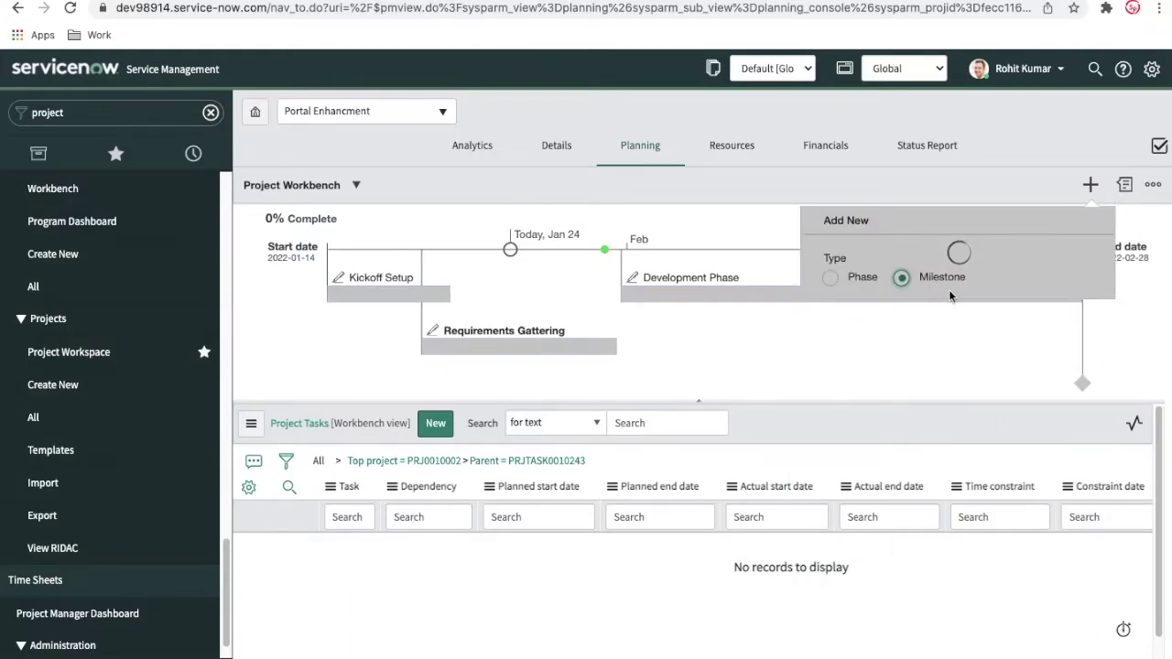
left_click(916, 379)
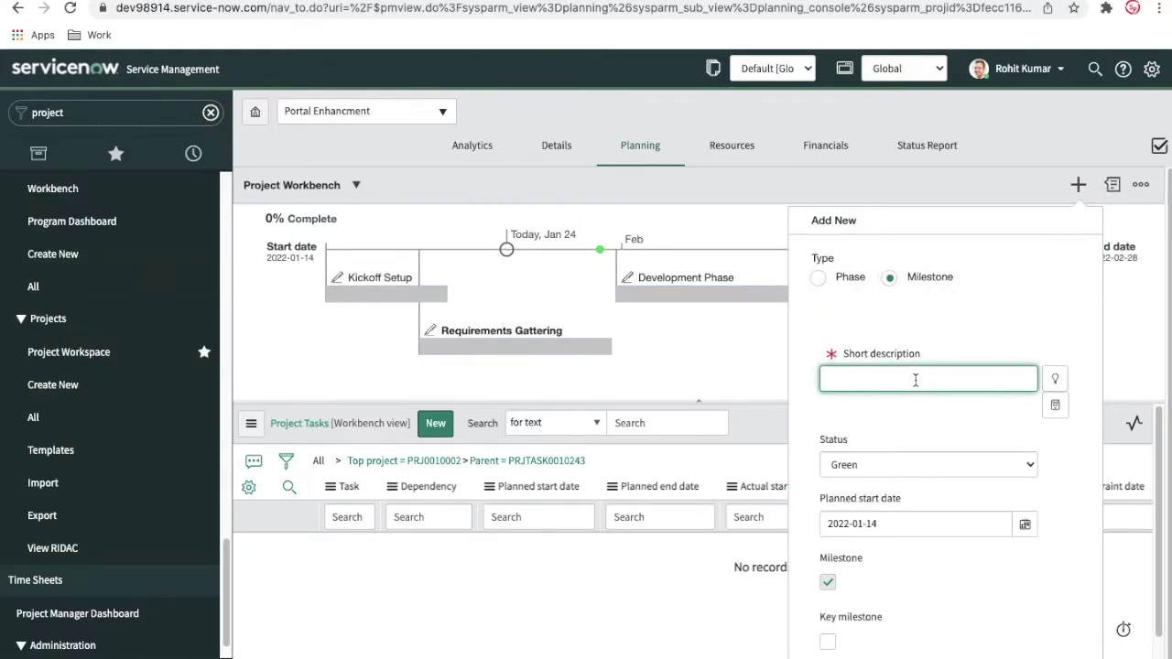
type("Promote to QA")
Set the Promote to QA milestone's planned start date to 2022-03-01, mark it as a key milestone and submit it
scroll(950, 483, "down", 1)
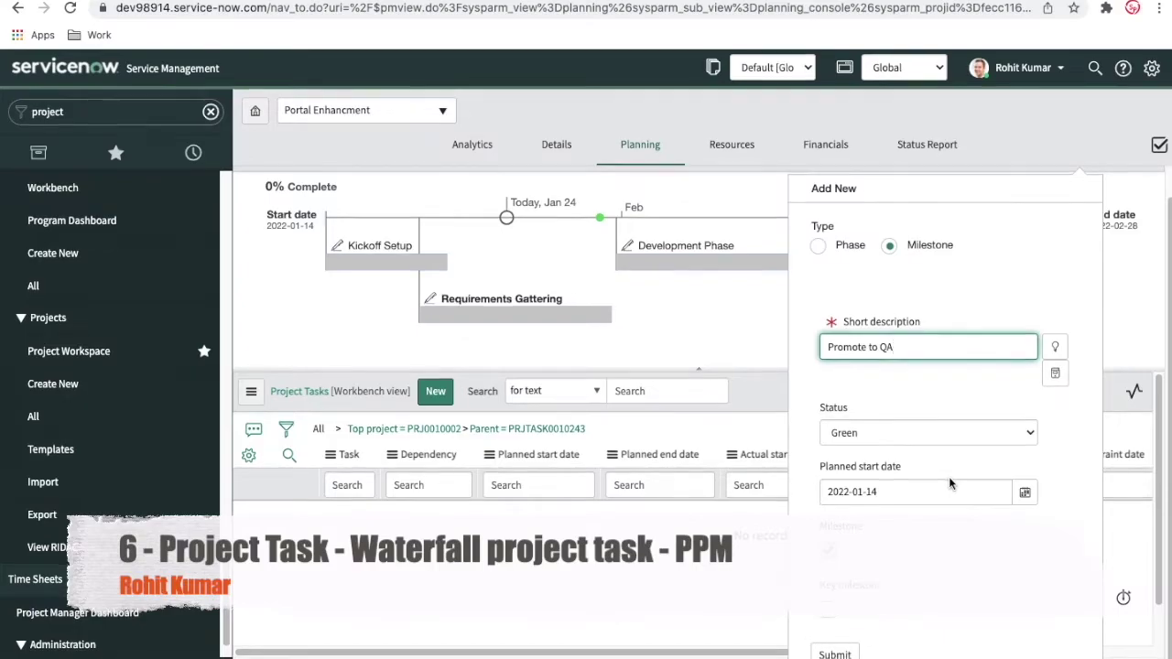
left_click(1026, 495)
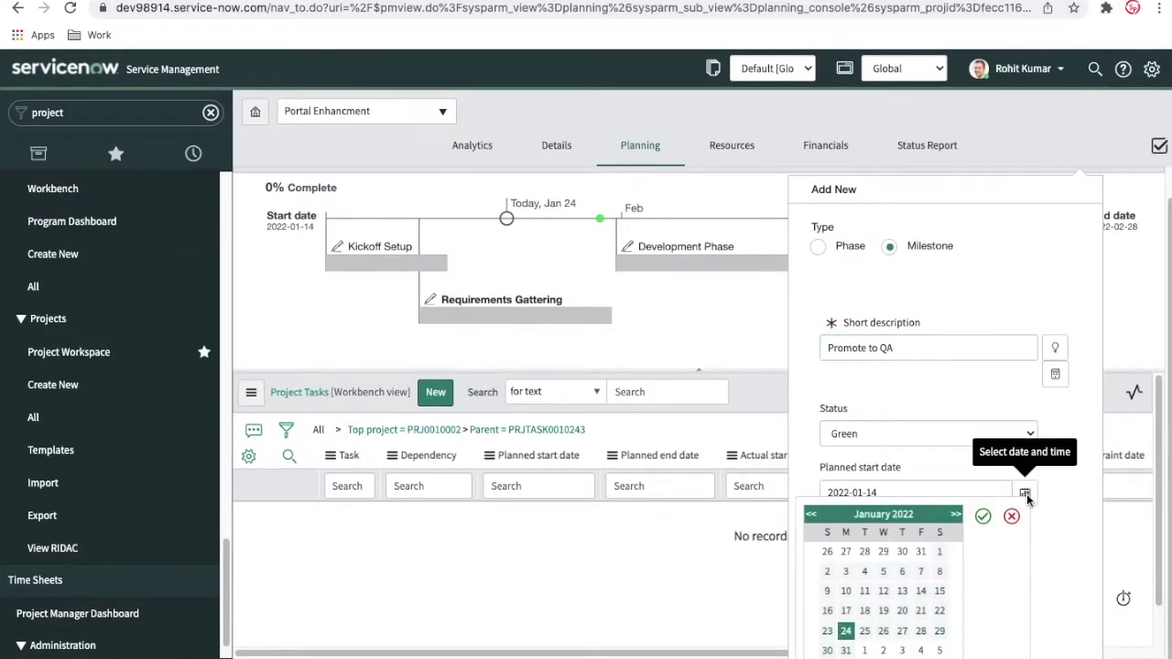
left_click(955, 516)
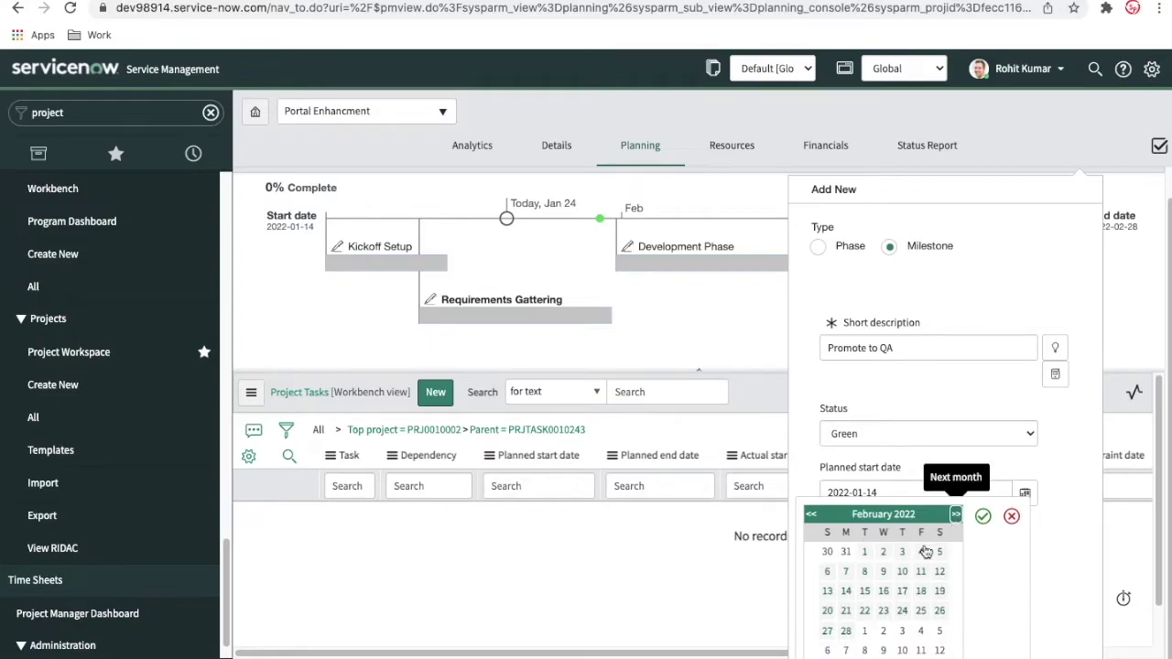
left_click(865, 631)
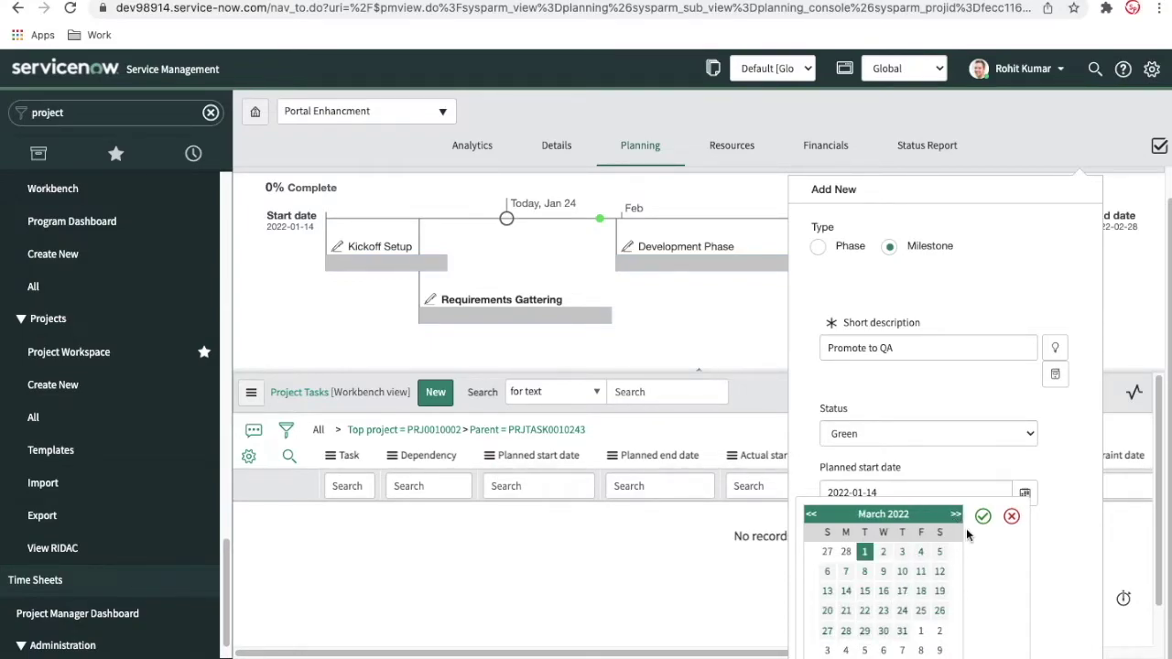
left_click(983, 518)
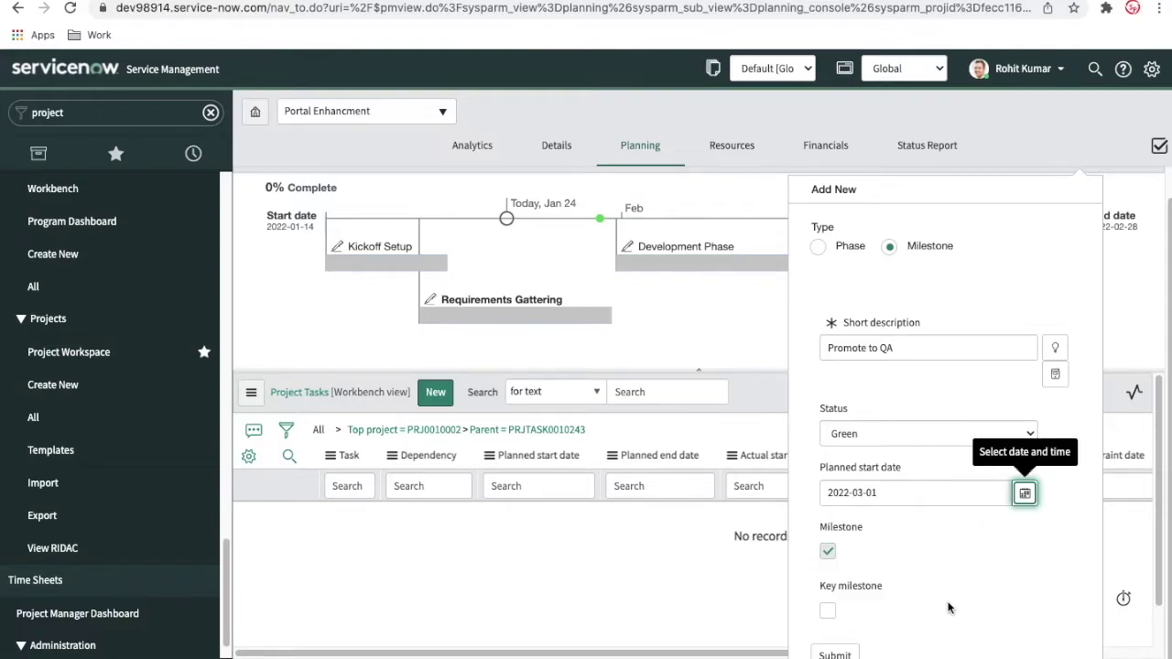
left_click(829, 611)
left_click(835, 655)
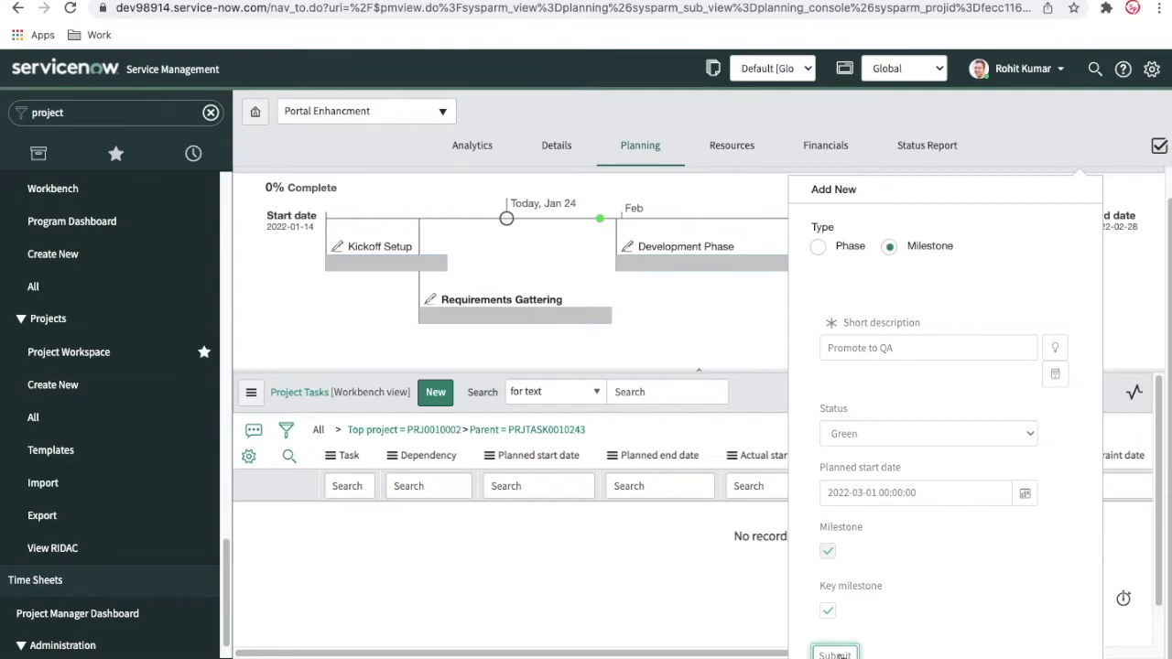
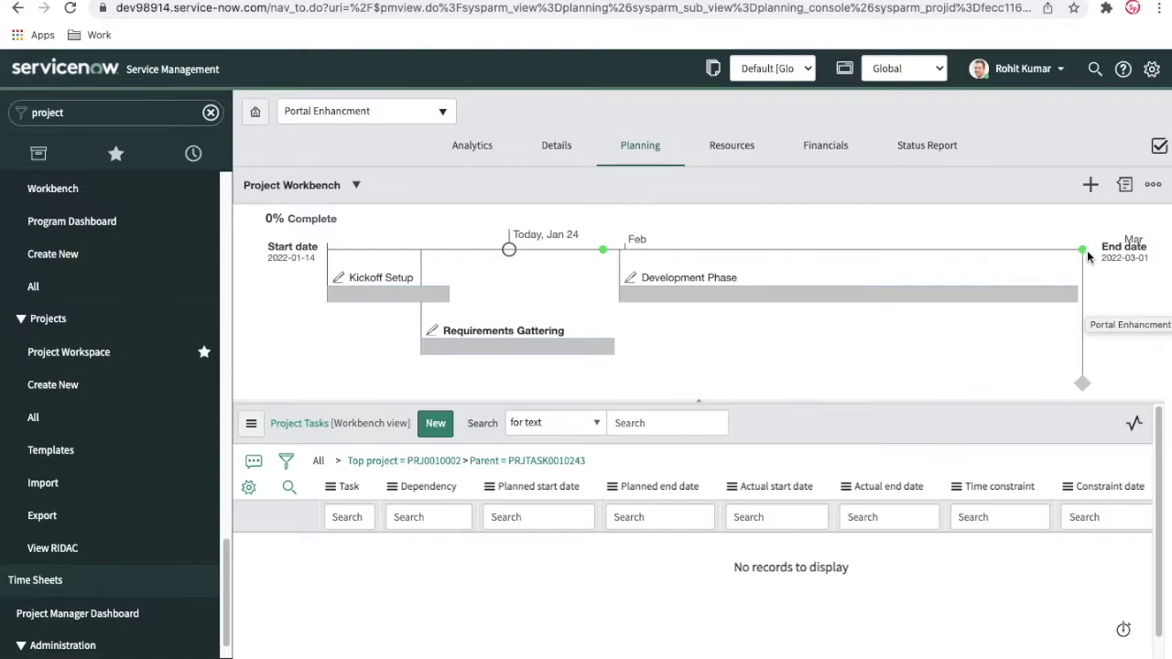
Start a new phase of type Agile with the short description "Testing"
left_click(1090, 184)
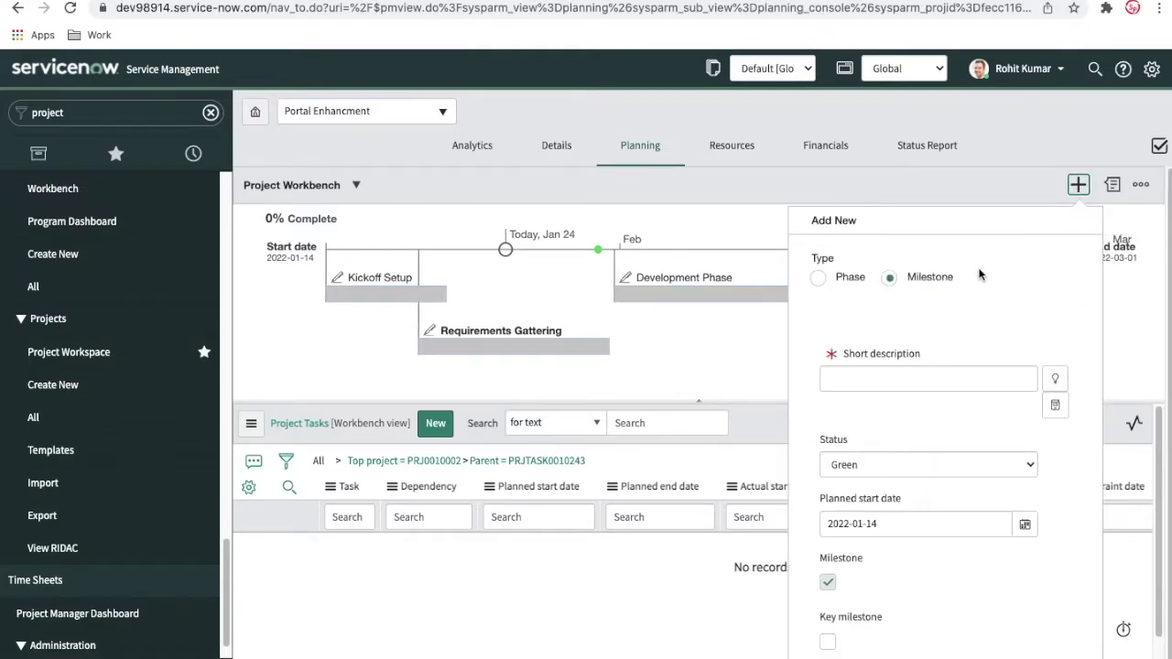
left_click(822, 279)
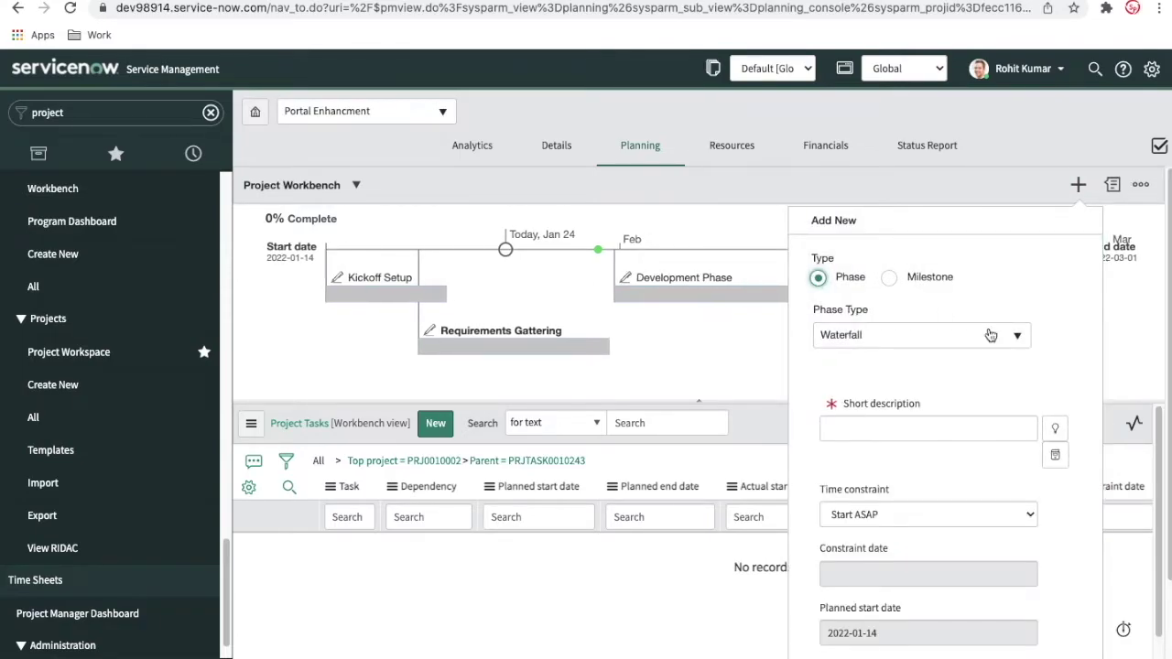
scroll(989, 335, "down", 1)
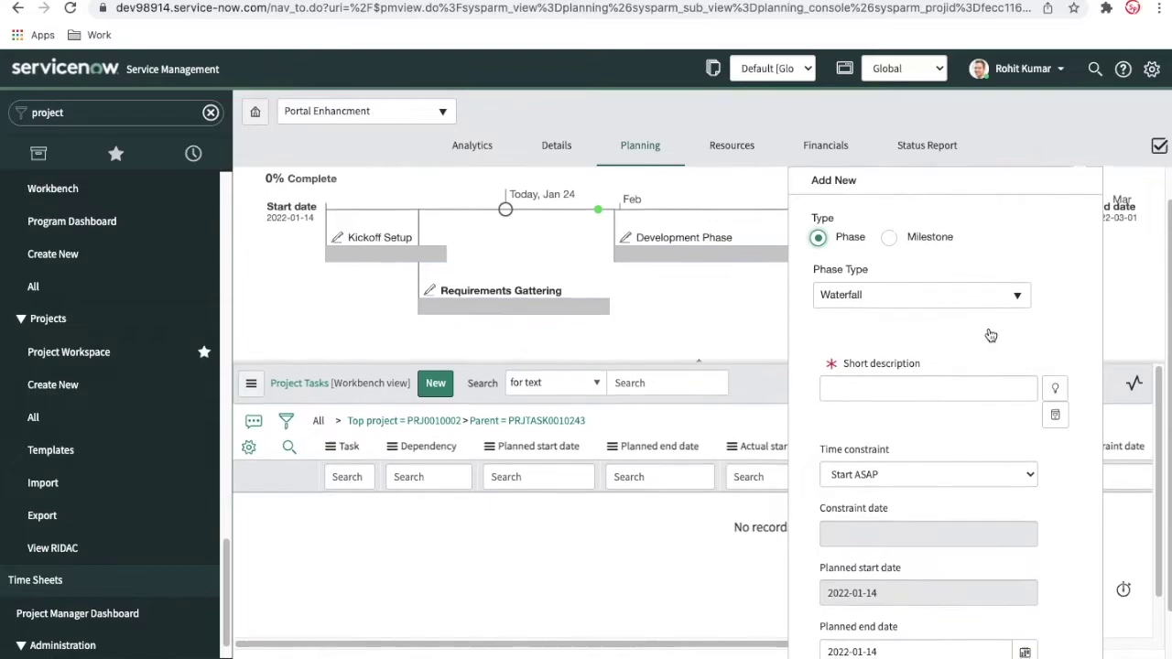
scroll(990, 335, "down", 1)
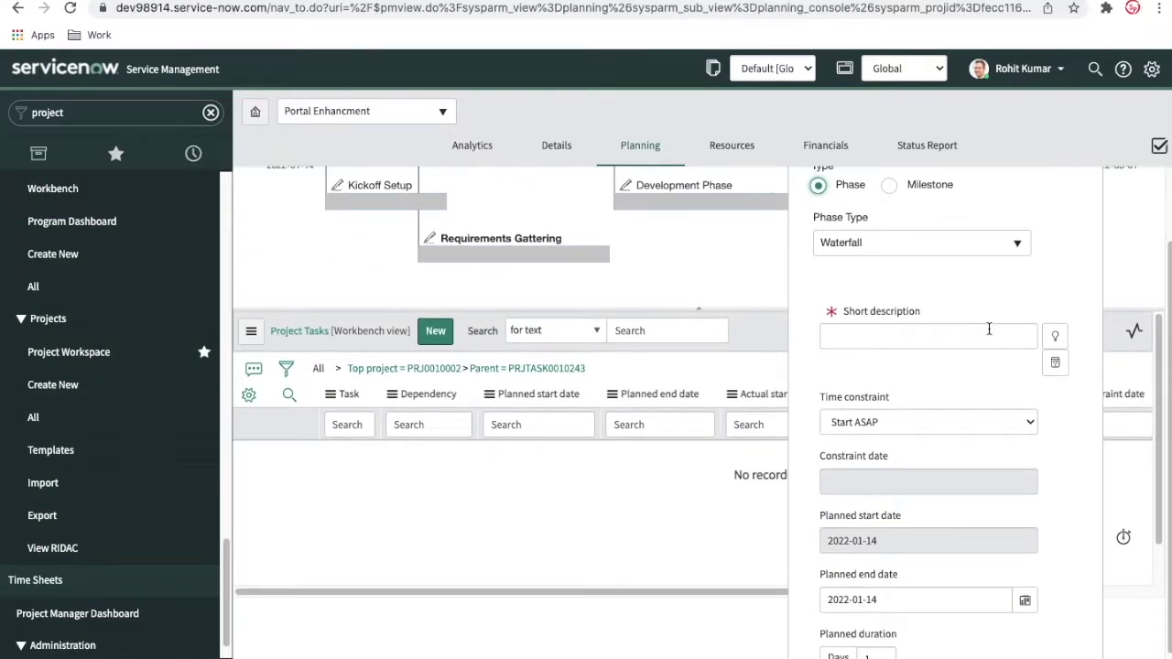
left_click(918, 249)
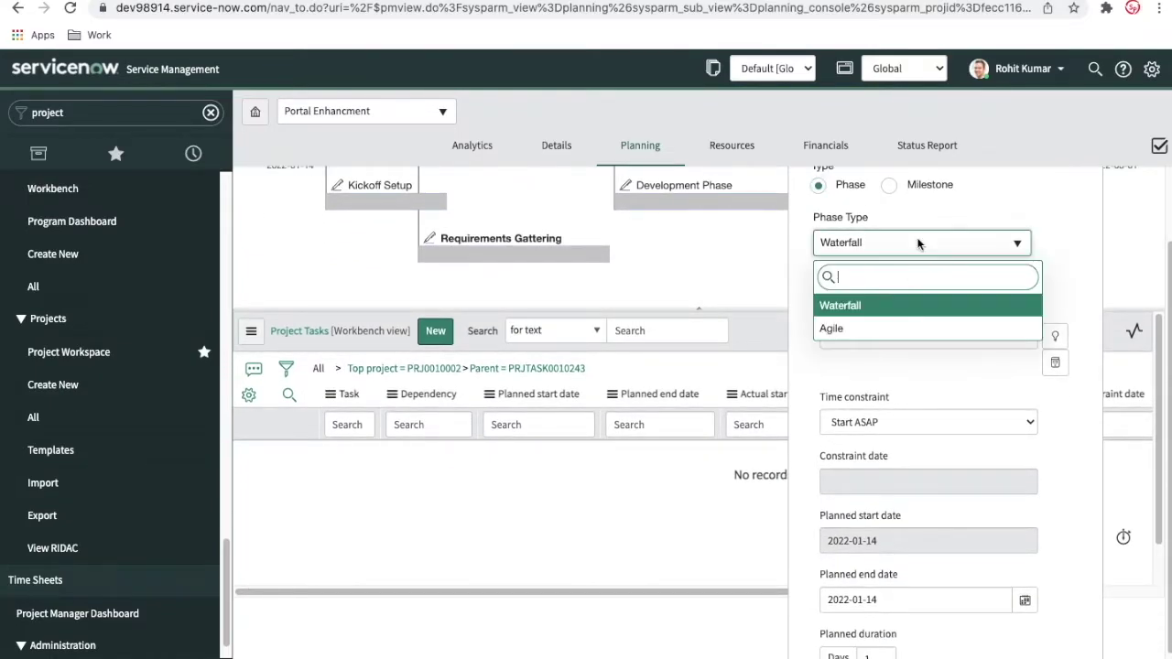
left_click(854, 328)
left_click(919, 428)
type("Testing")
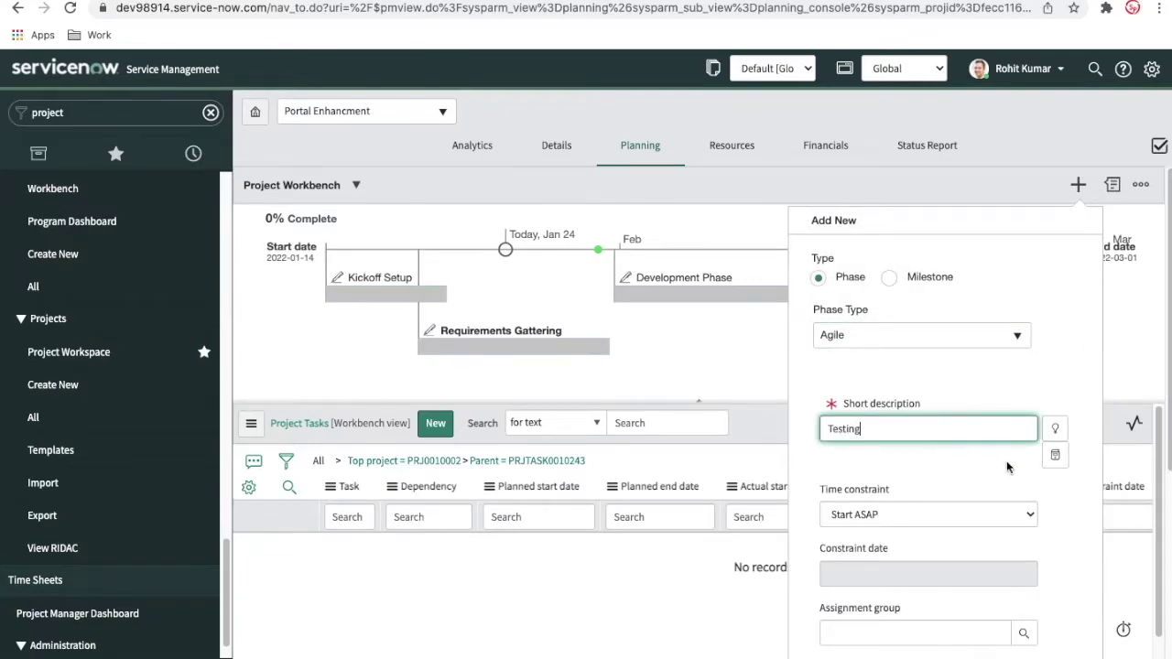
Set the Testing phase's time constraint to Start on specific date
scroll(1034, 500, "down", 3)
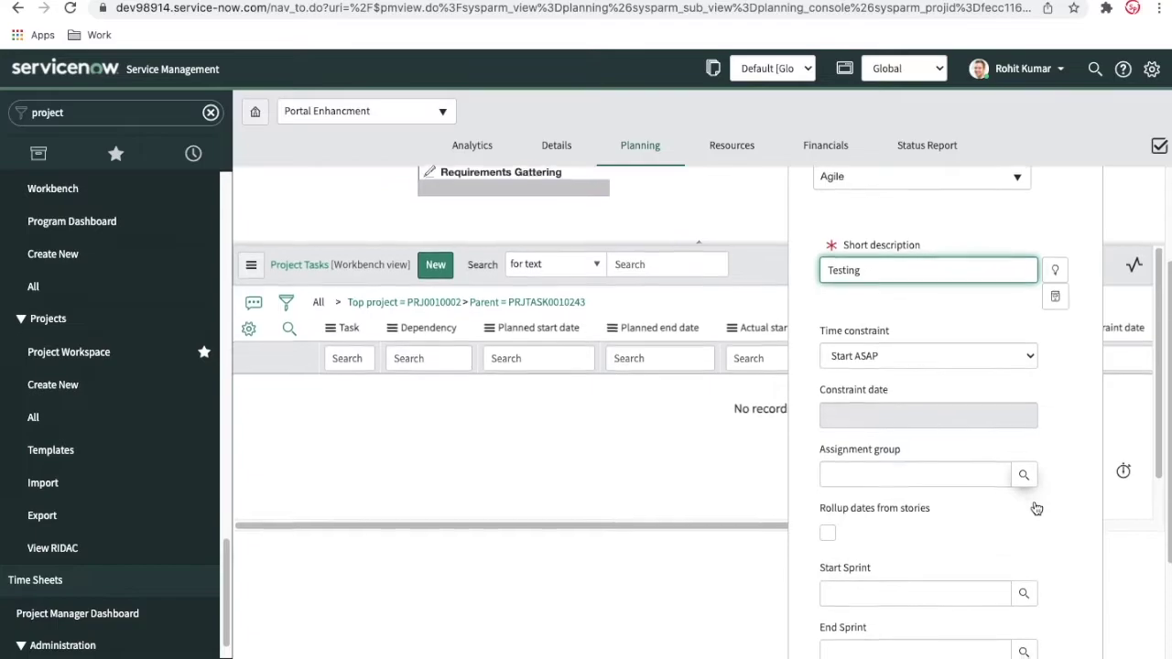
left_click(976, 353)
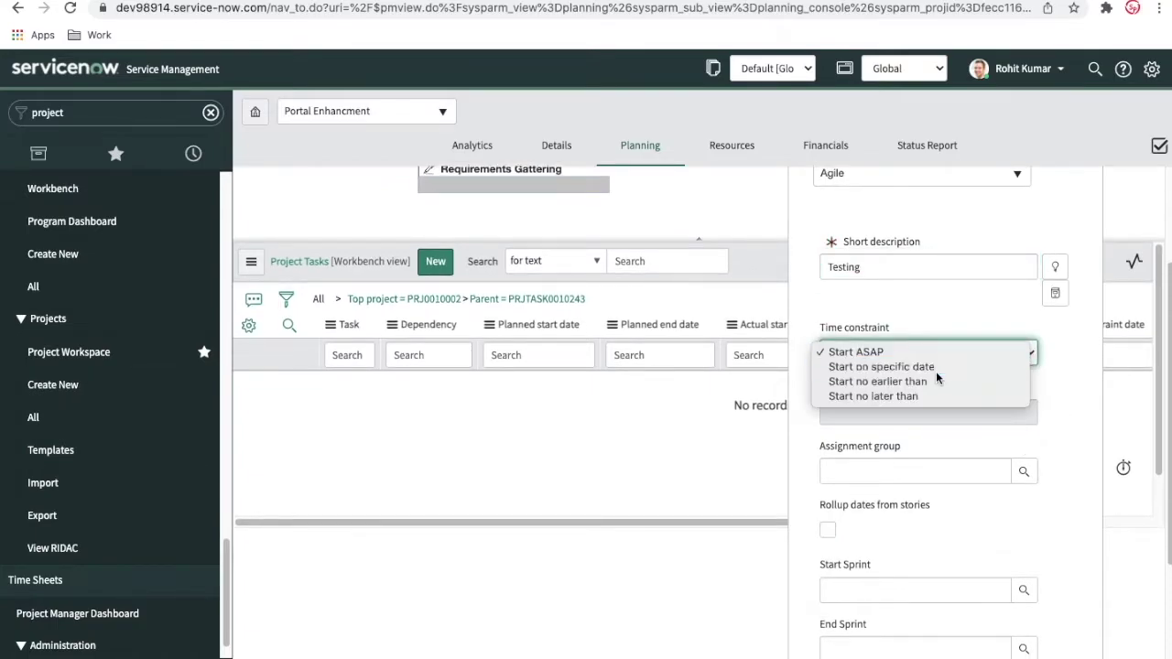
left_click(936, 371)
Set the Testing phase's planned start date to 2022-03-02
scroll(1008, 407, "down", 3)
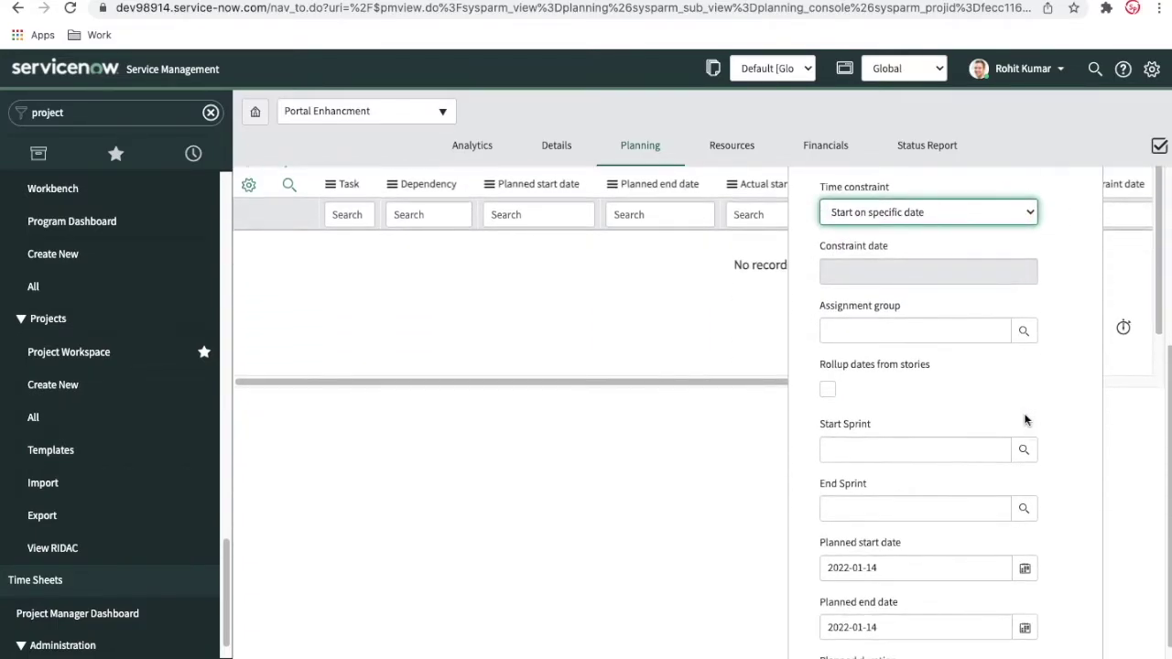
left_click(1027, 496)
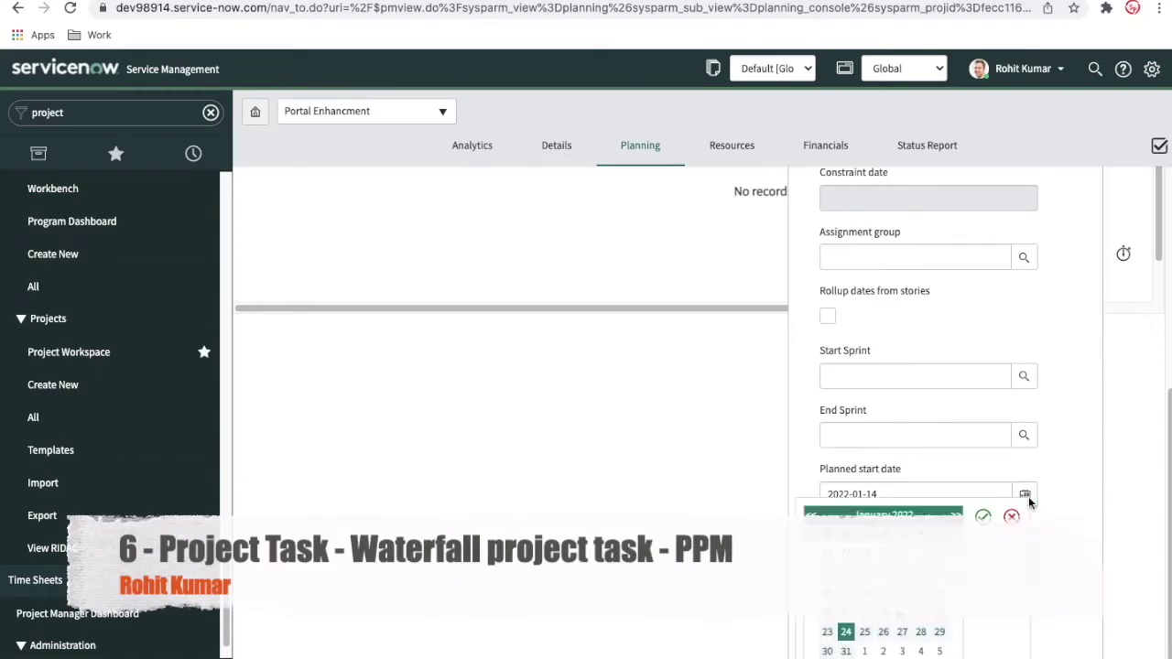
left_click(955, 514)
left_click(956, 515)
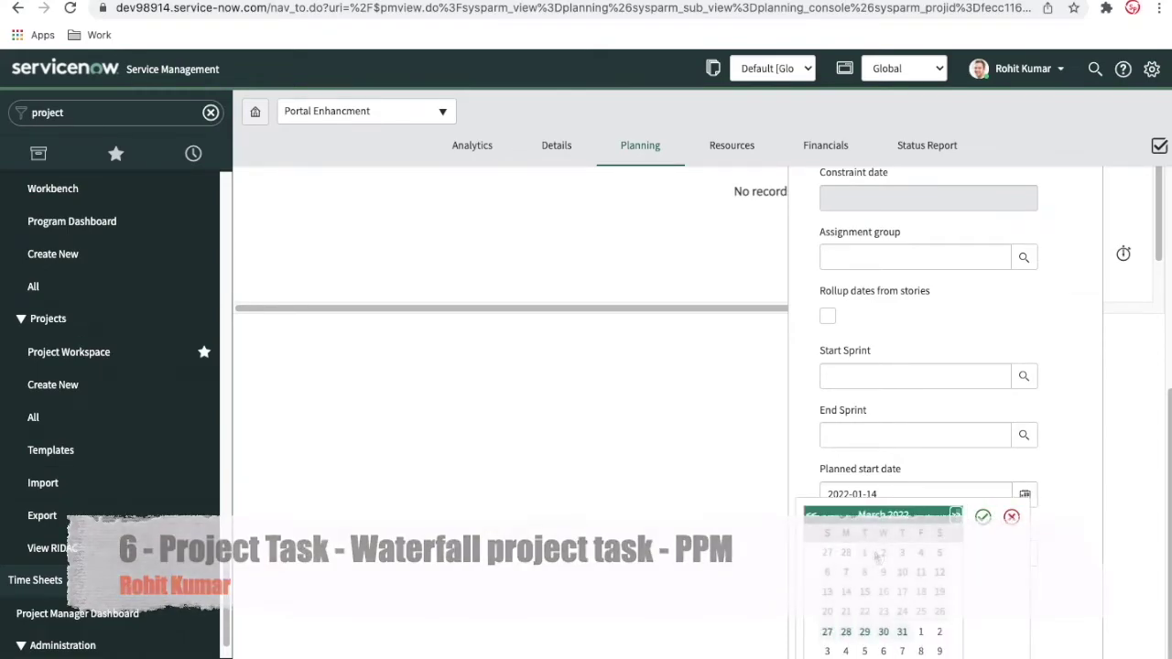
left_click(884, 554)
left_click(982, 517)
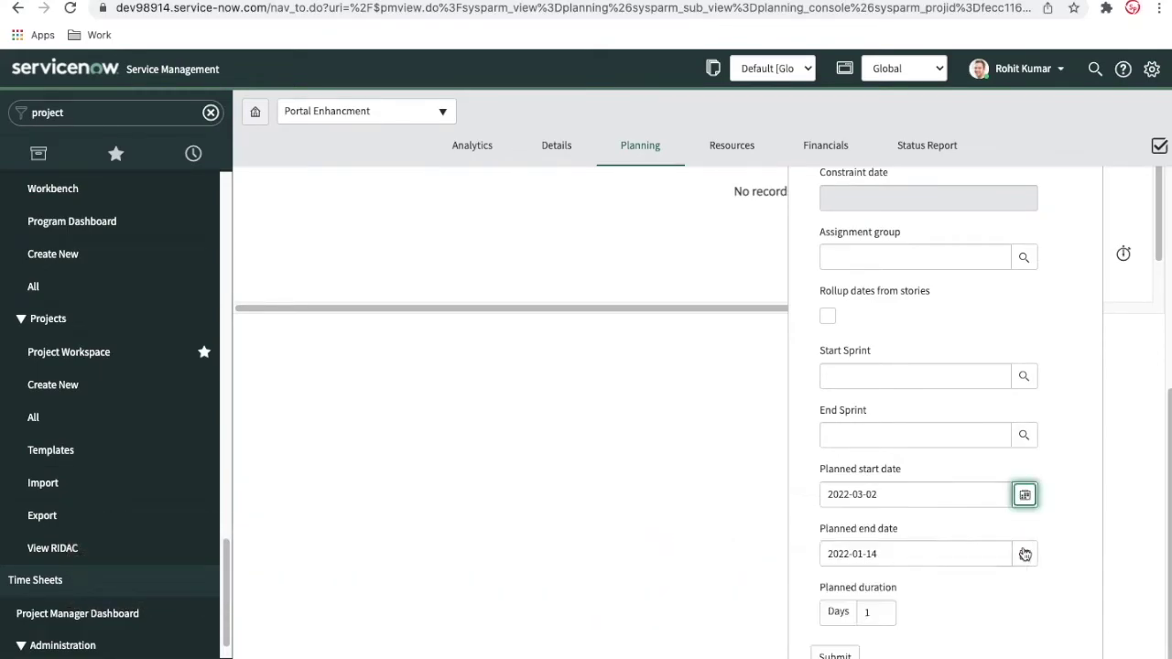
Set the Testing phase's planned end date to 2022-03-31 and submit the new phase
left_click(1026, 557)
left_click(955, 516)
left_click(955, 517)
left_click(902, 632)
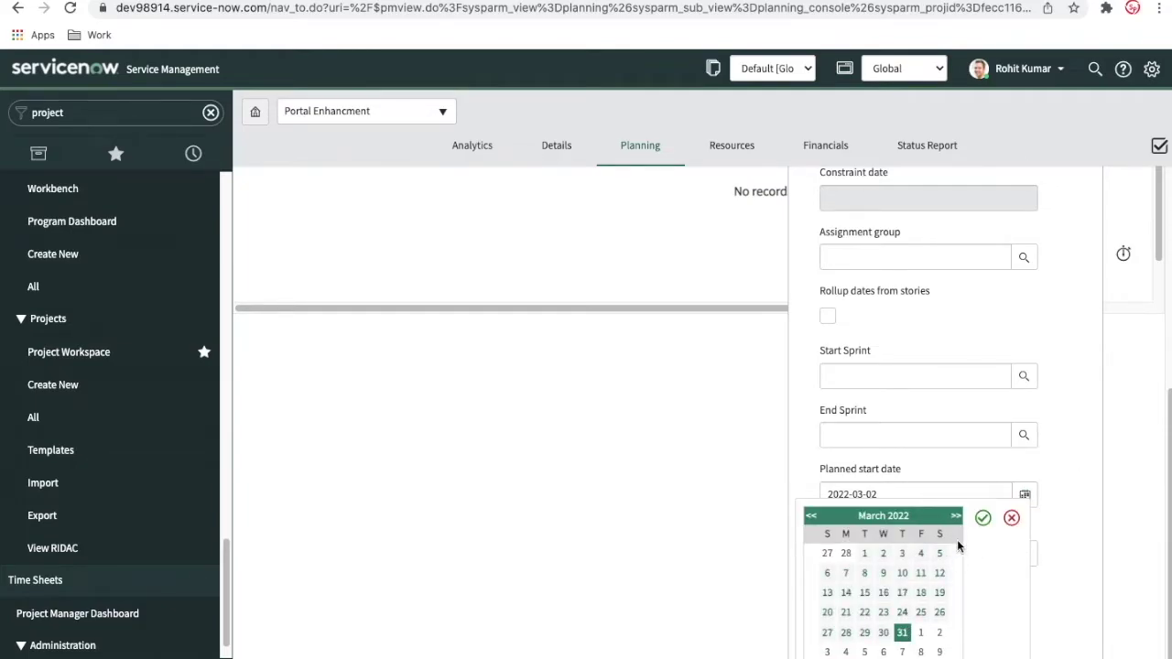
left_click(983, 519)
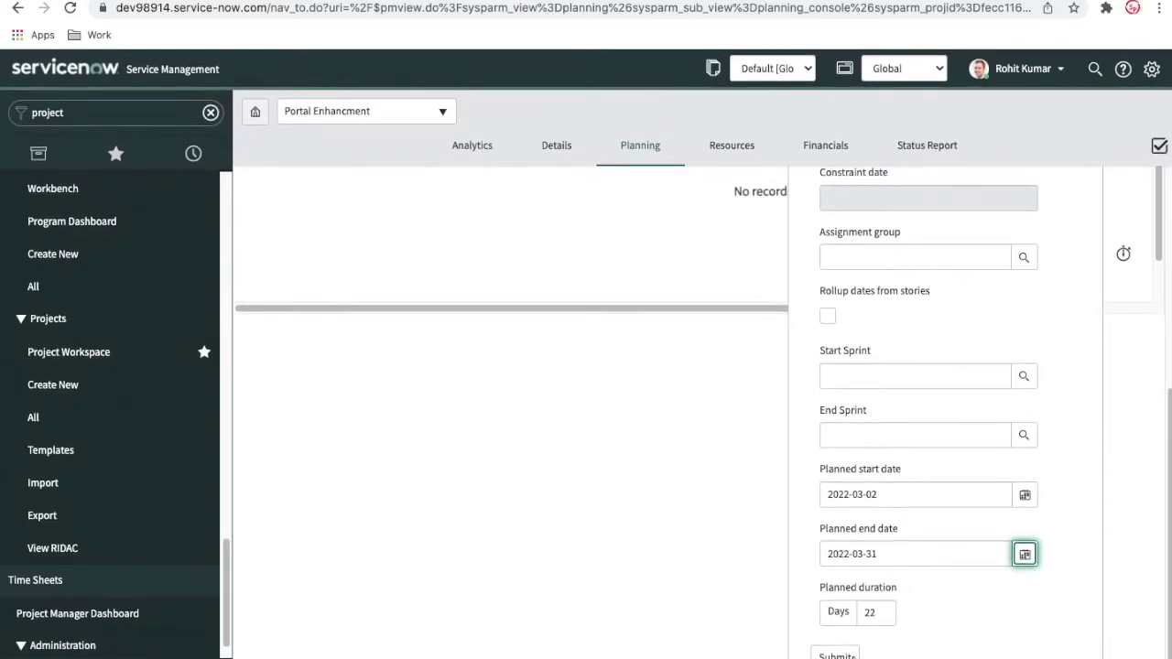
left_click(836, 655)
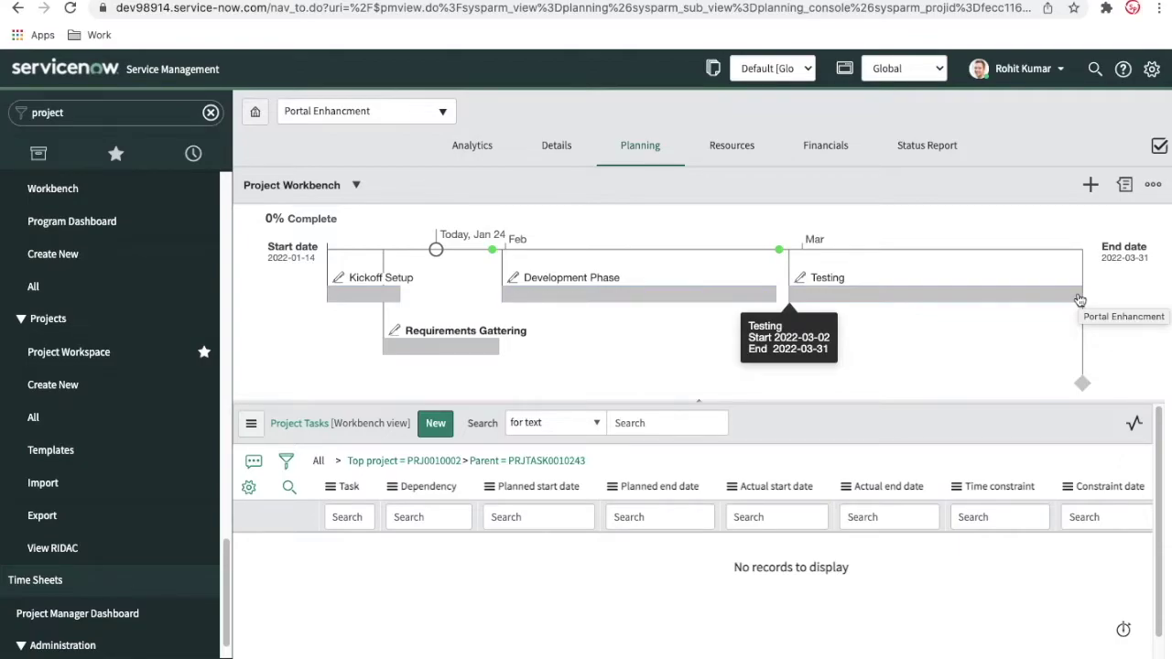
Start a new milestone with the short description "Testing Complete"
left_click(1090, 184)
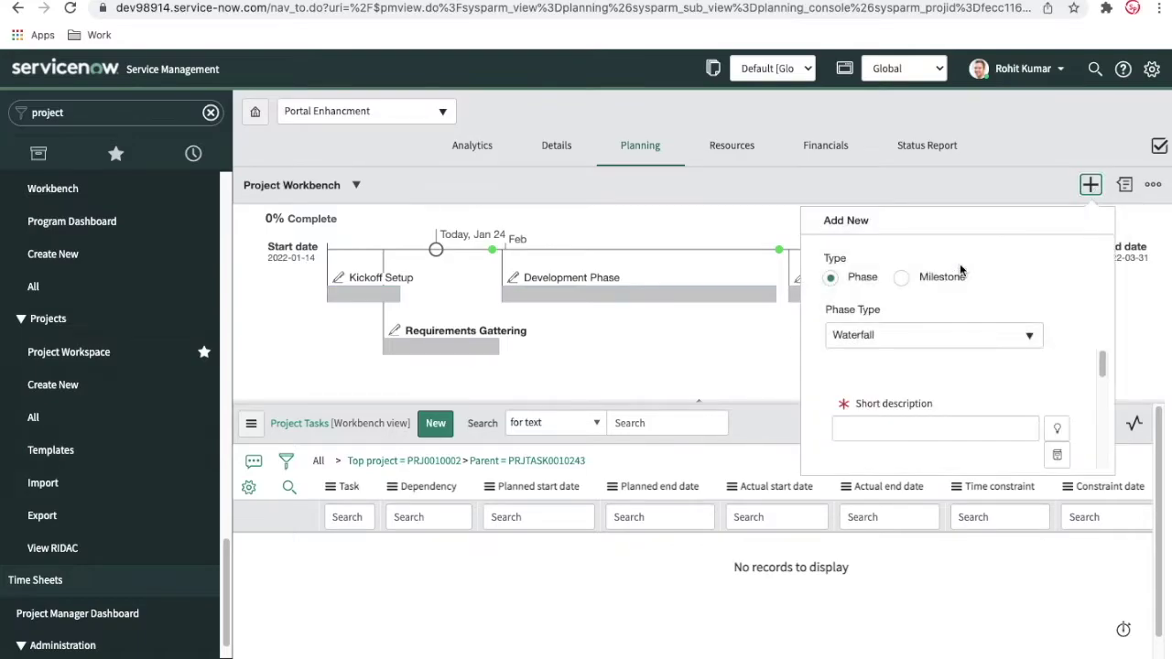
left_click(943, 276)
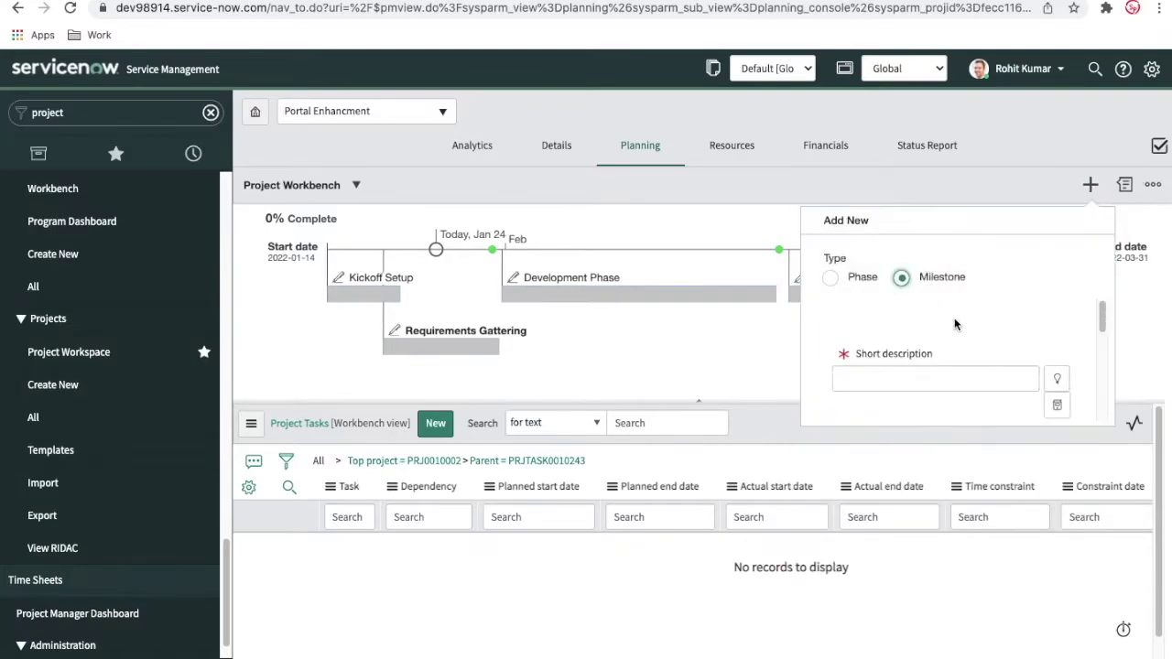
left_click(902, 386)
type("Testing ")
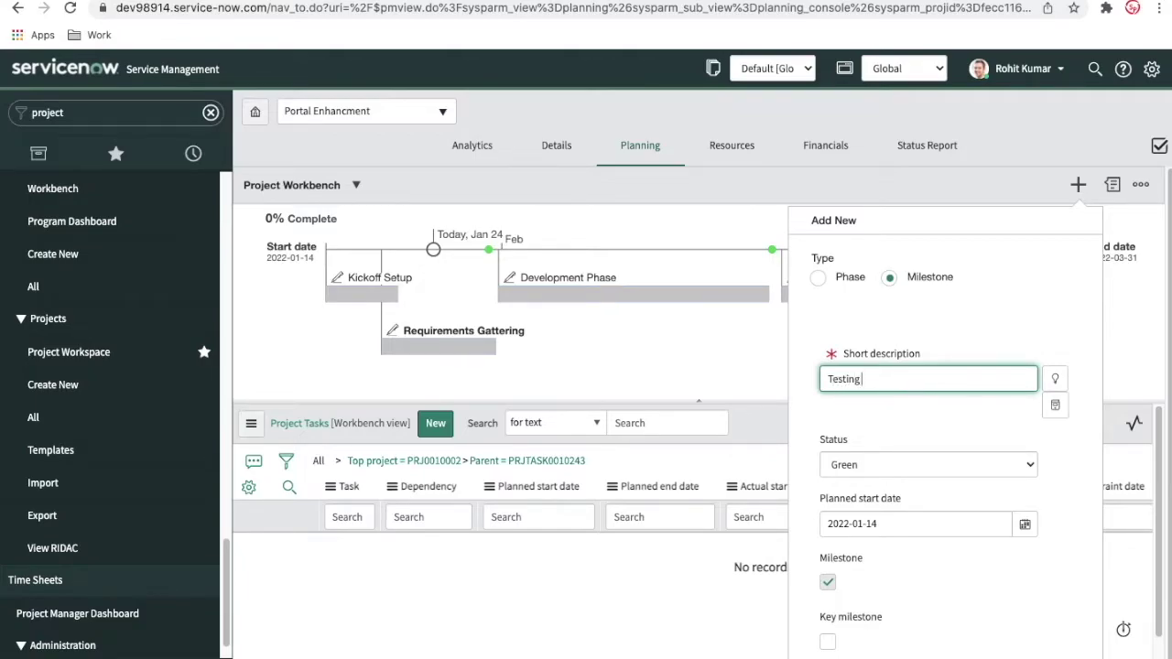
type("Complete")
Set the Testing Complete milestone's planned start date to 2022-04-01 and submit the new milestone
scroll(967, 496, "down", 1)
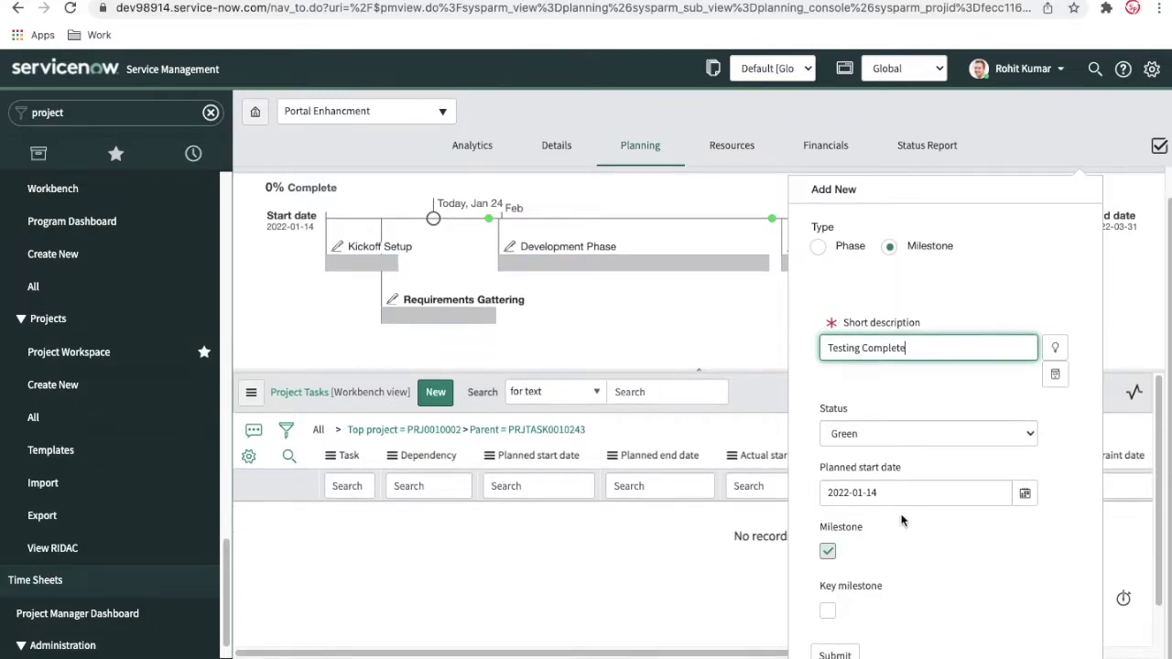
left_click(1026, 493)
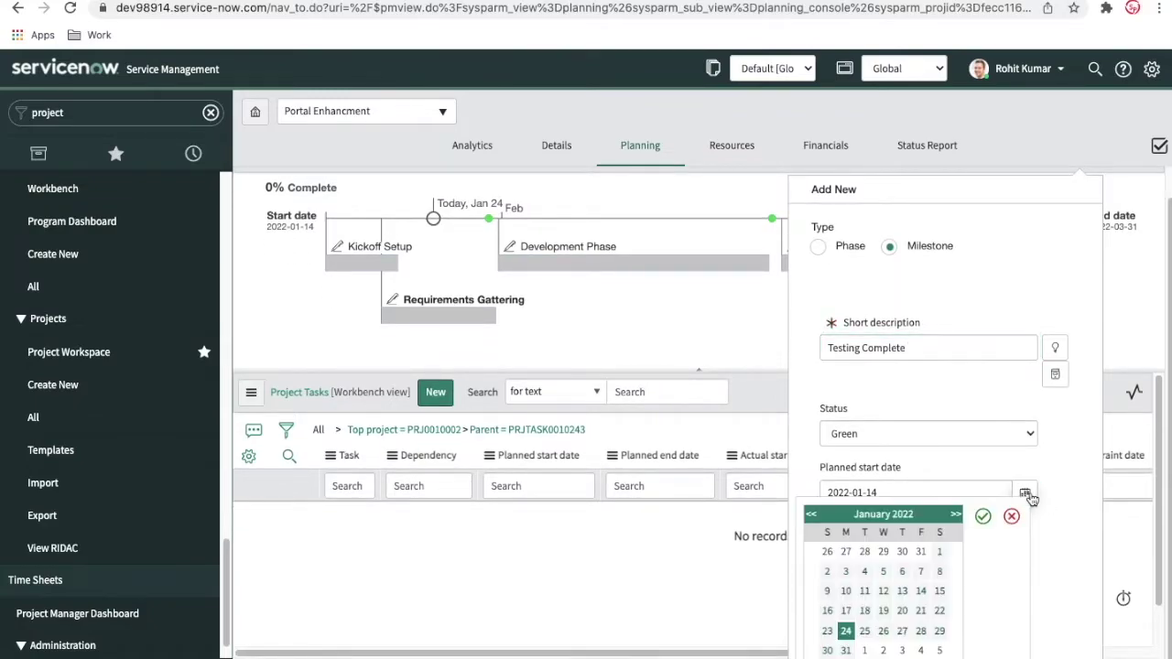
left_click(955, 515)
left_click(955, 515)
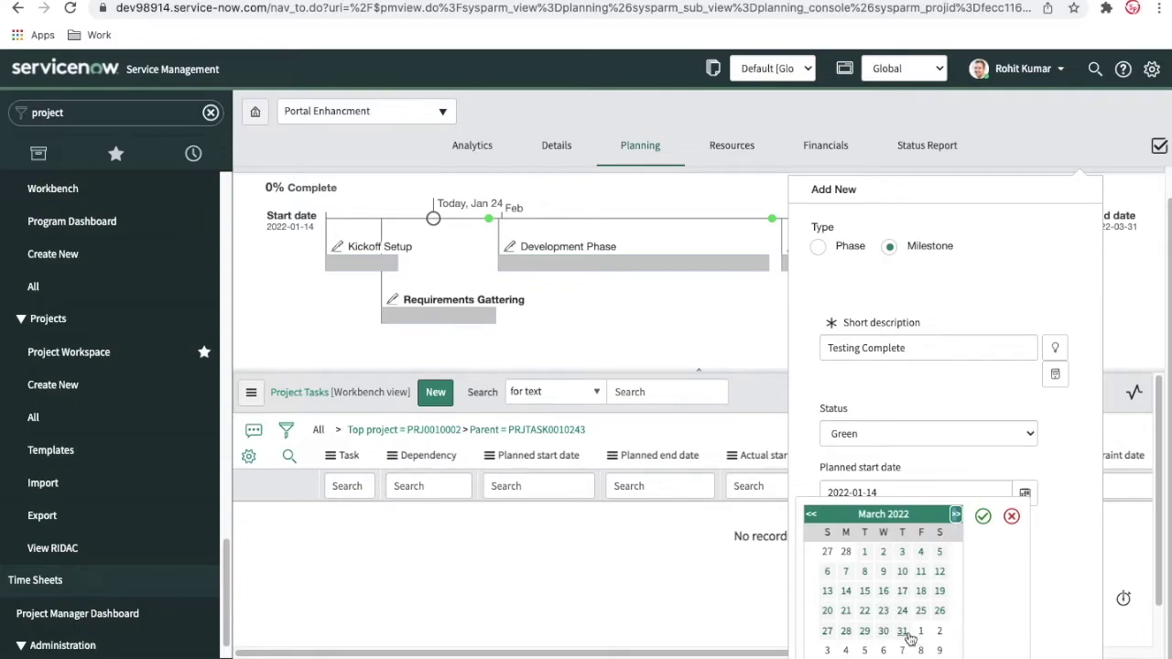
left_click(920, 631)
left_click(982, 518)
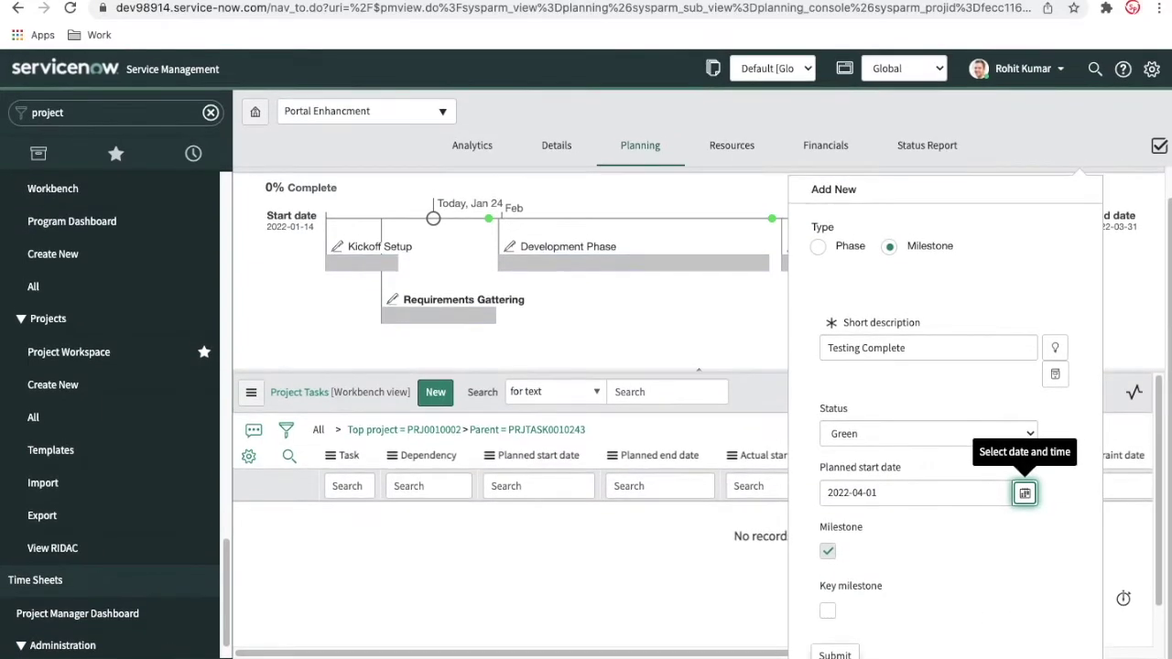
left_click(835, 654)
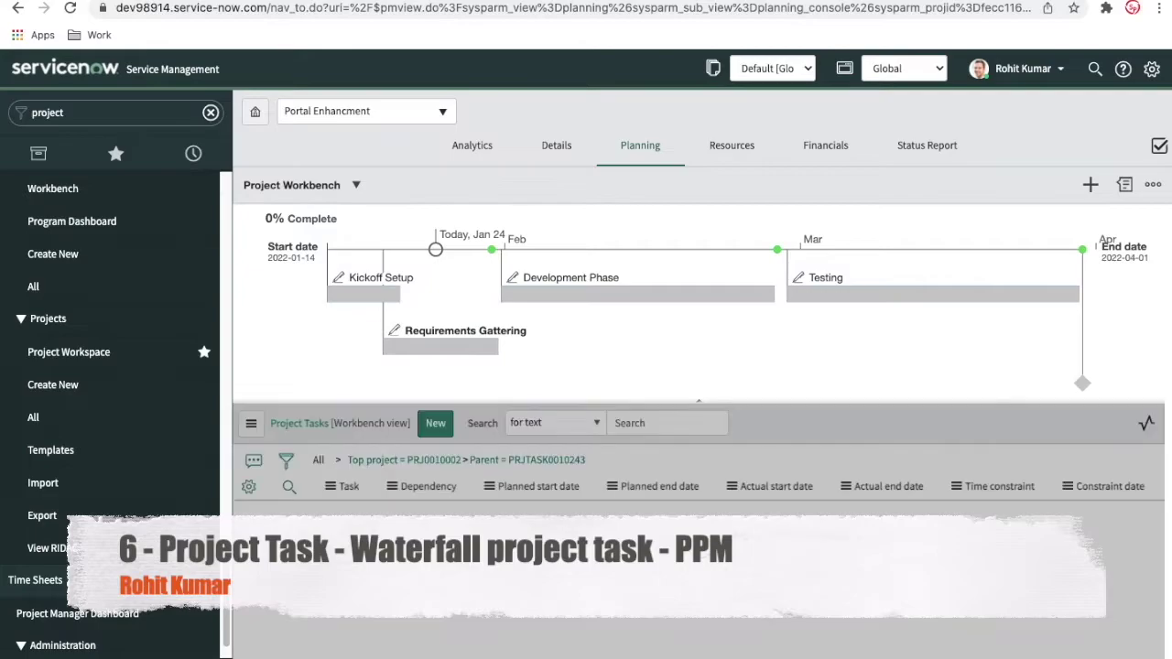
mouse_move(1080, 251)
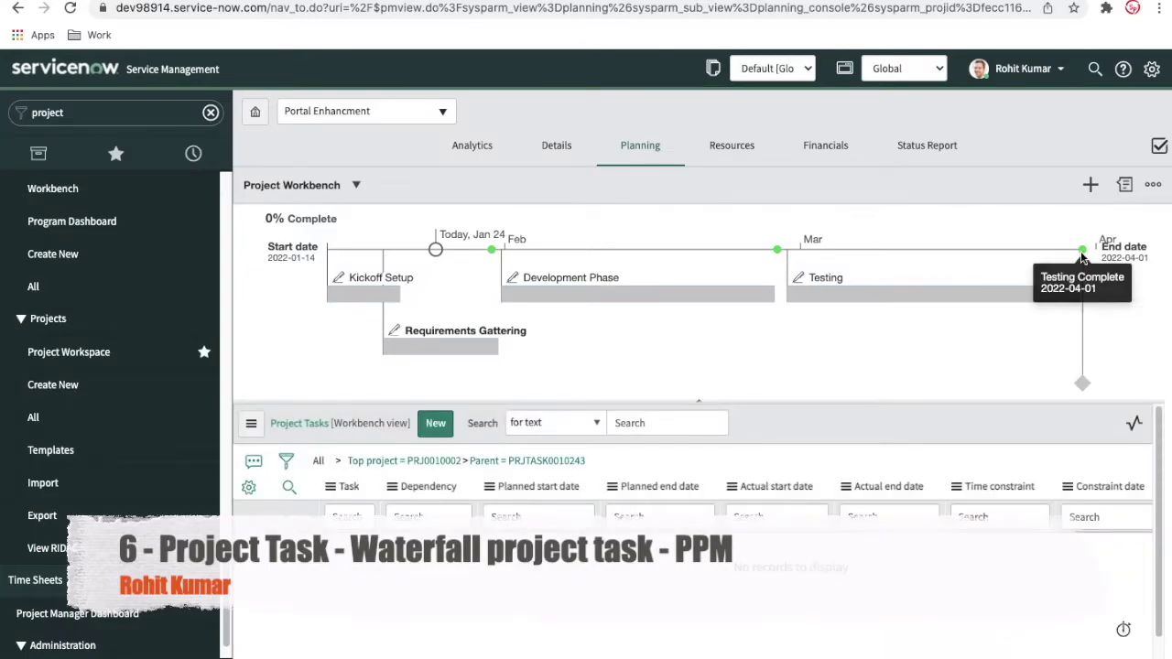
Start a new Waterfall phase with the short description "Promote to Prod"
left_click(1090, 186)
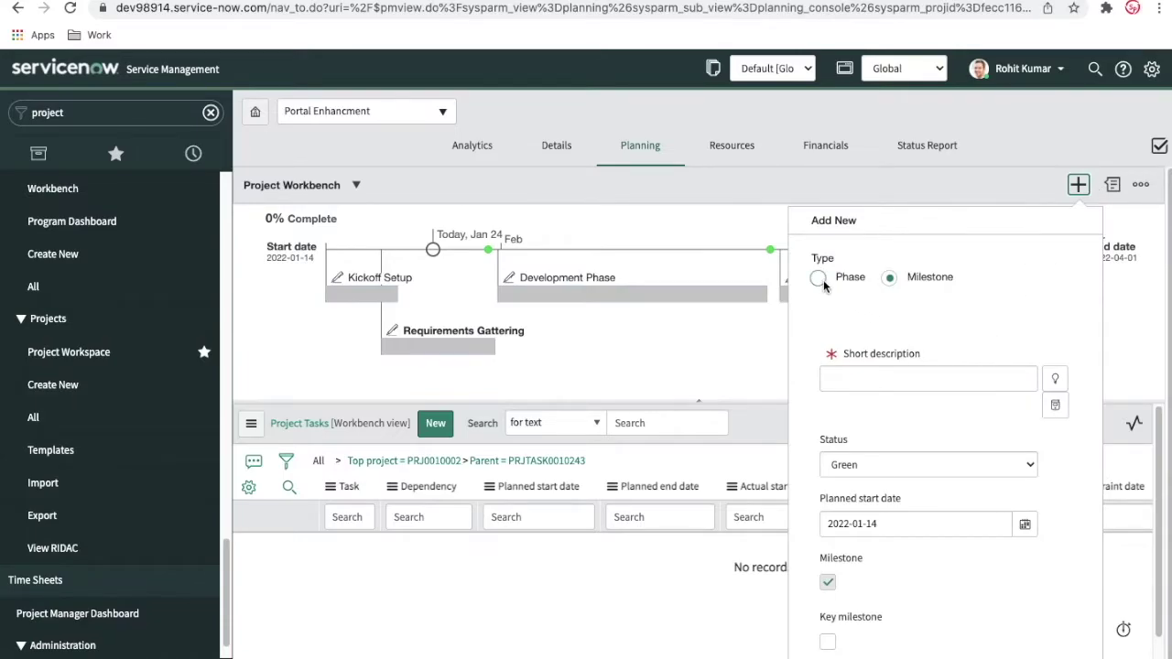
left_click(824, 280)
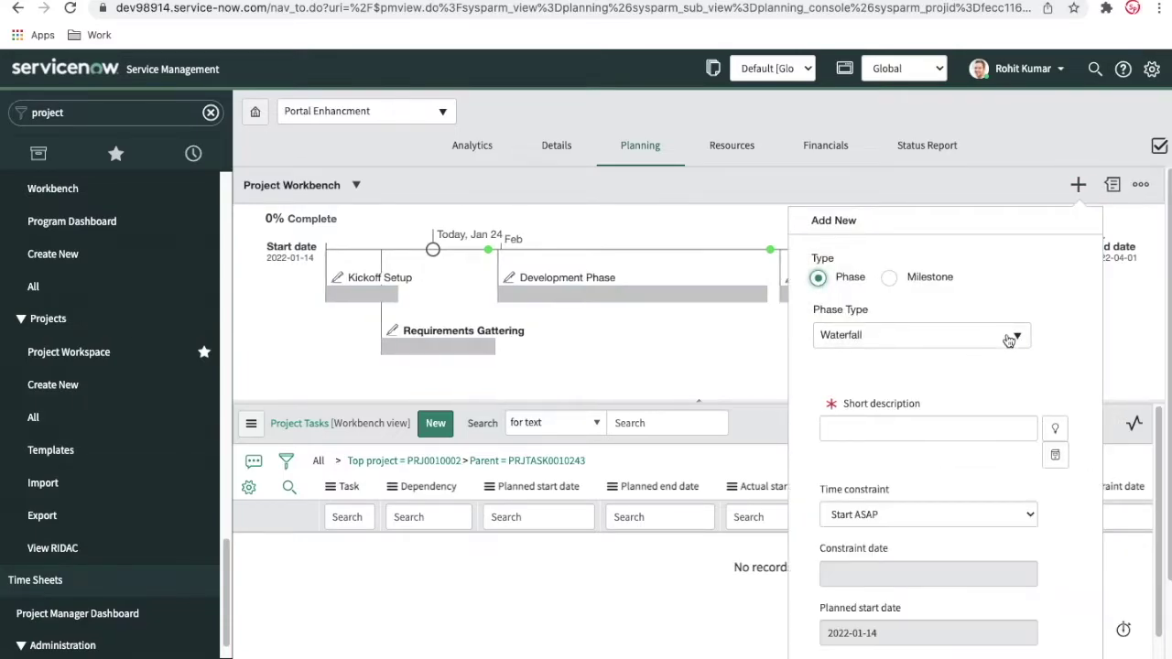
left_click(922, 373)
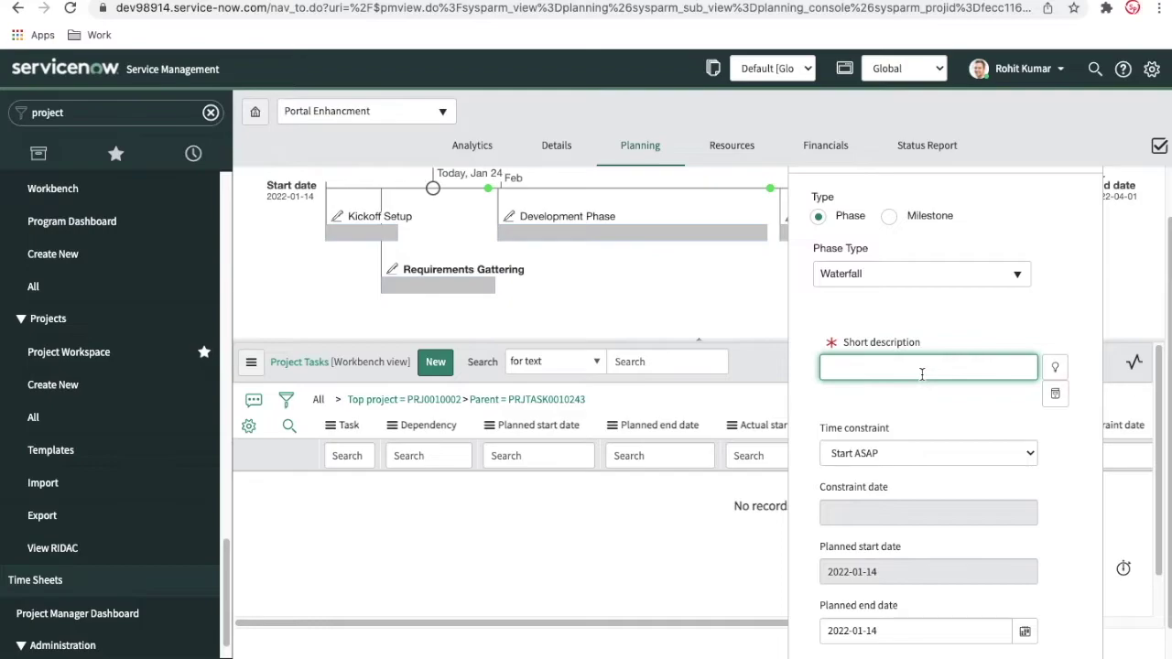
type("Promote to Prod")
Set the Promote to Prod phase's time constraint to "Start no earlier than"
scroll(990, 461, "down", 1)
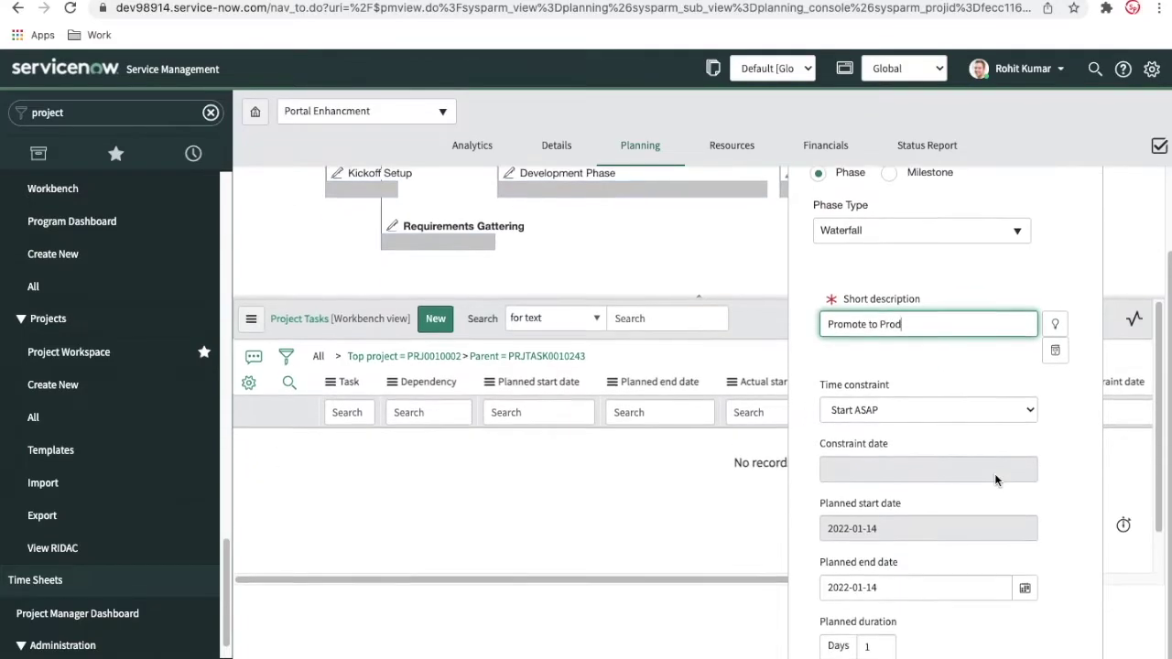
left_click(982, 411)
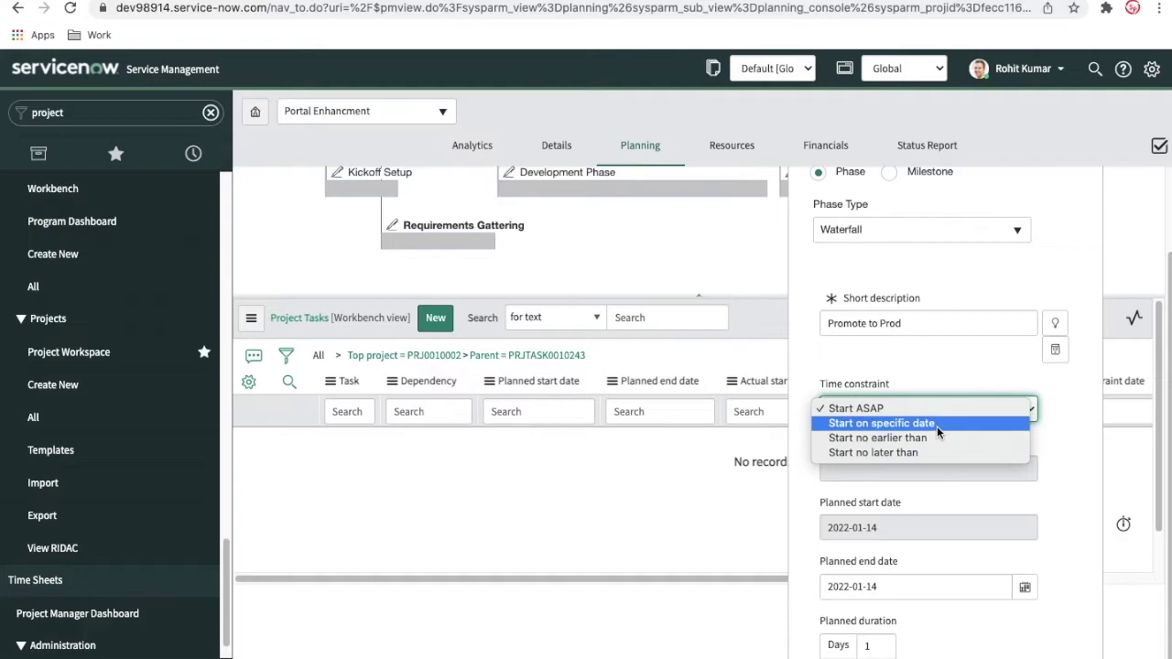
left_click(937, 426)
left_click(940, 408)
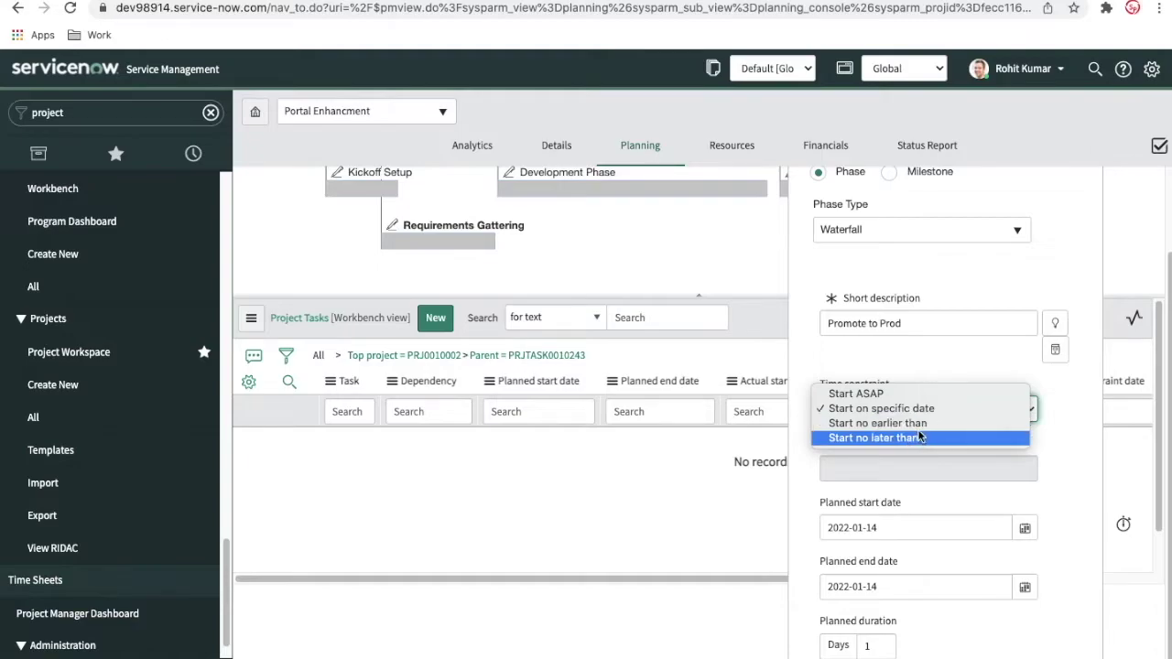
left_click(920, 425)
Set the Promote to Prod phase's planned start date to 2022-04-02
scroll(1010, 523, "down", 1)
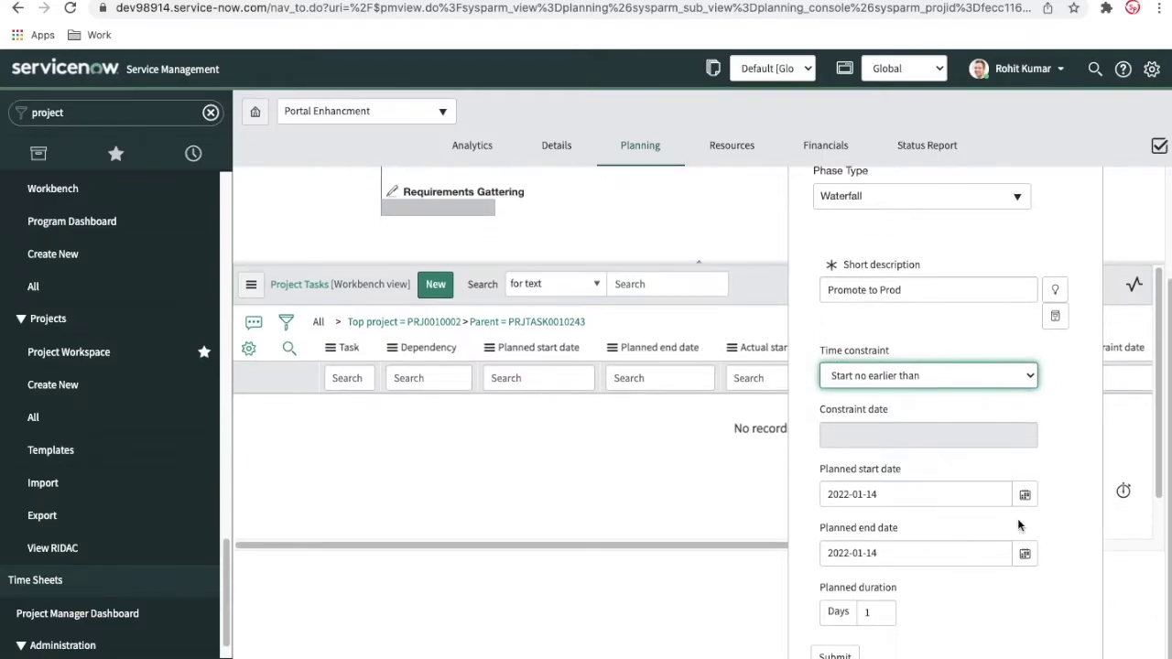
left_click(1025, 496)
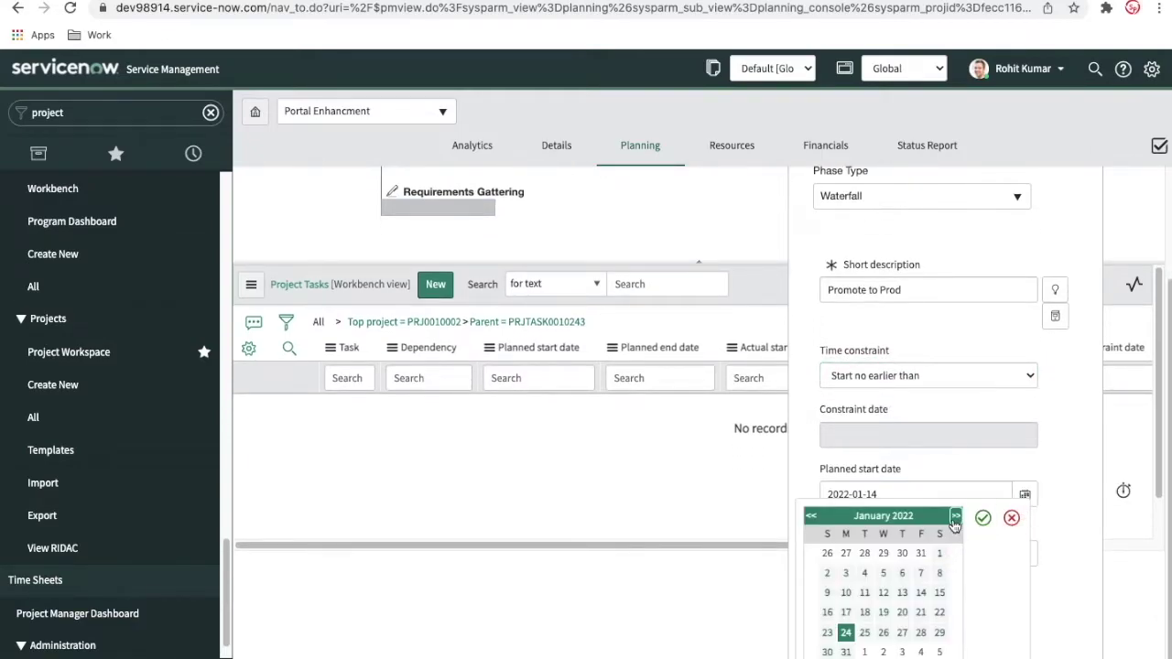
left_click(955, 517)
left_click(955, 517)
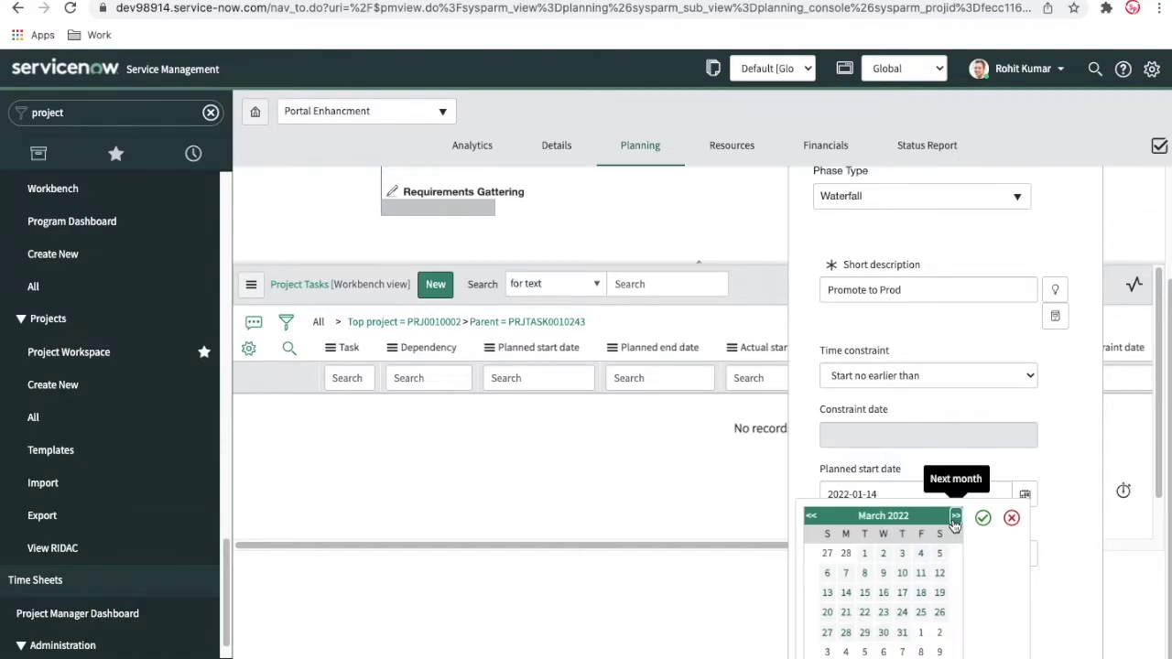
left_click(956, 516)
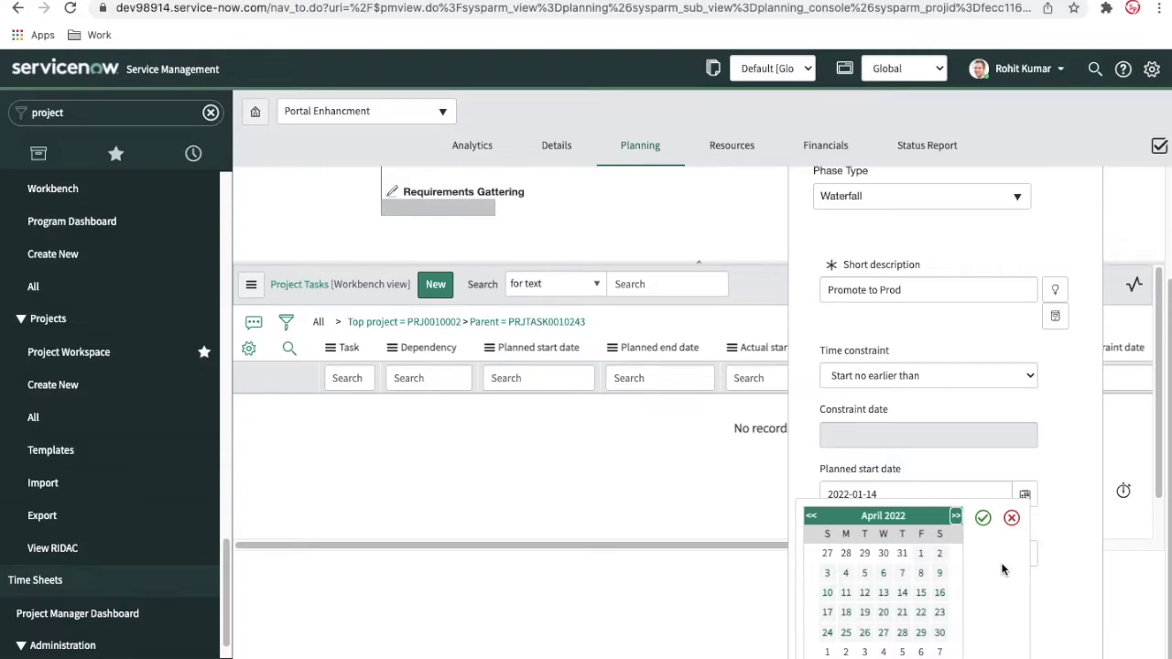
left_click(939, 553)
left_click(982, 519)
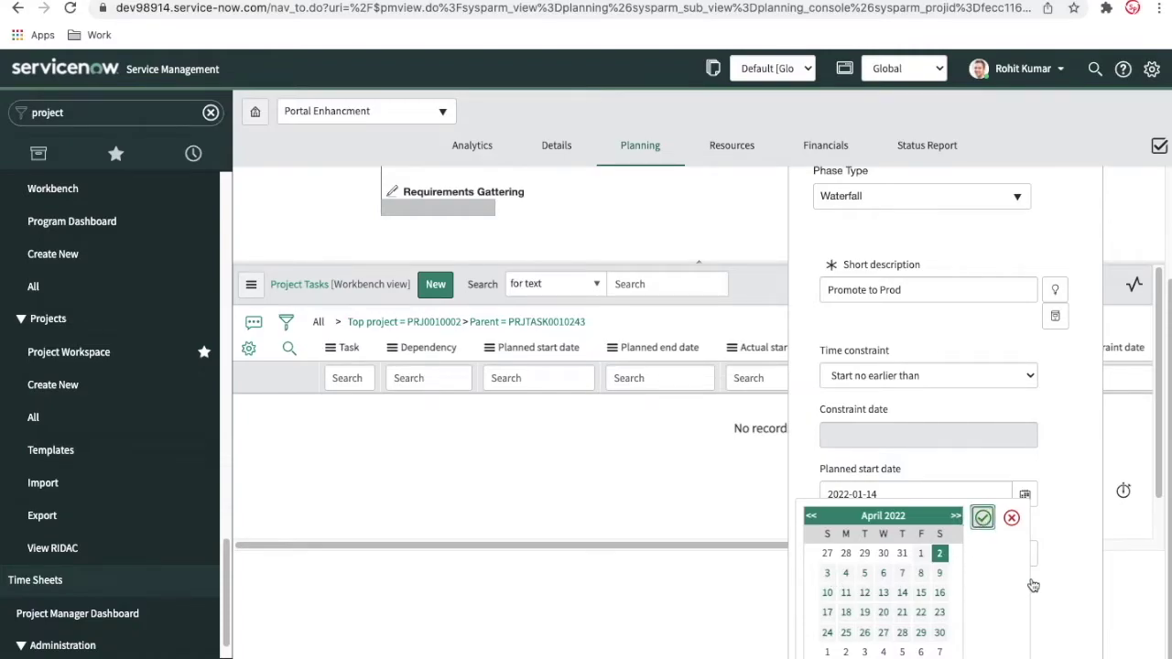
Set the Promote to Prod phase's planned end date to 2022-04-05 and submit the new phase
left_click(1025, 554)
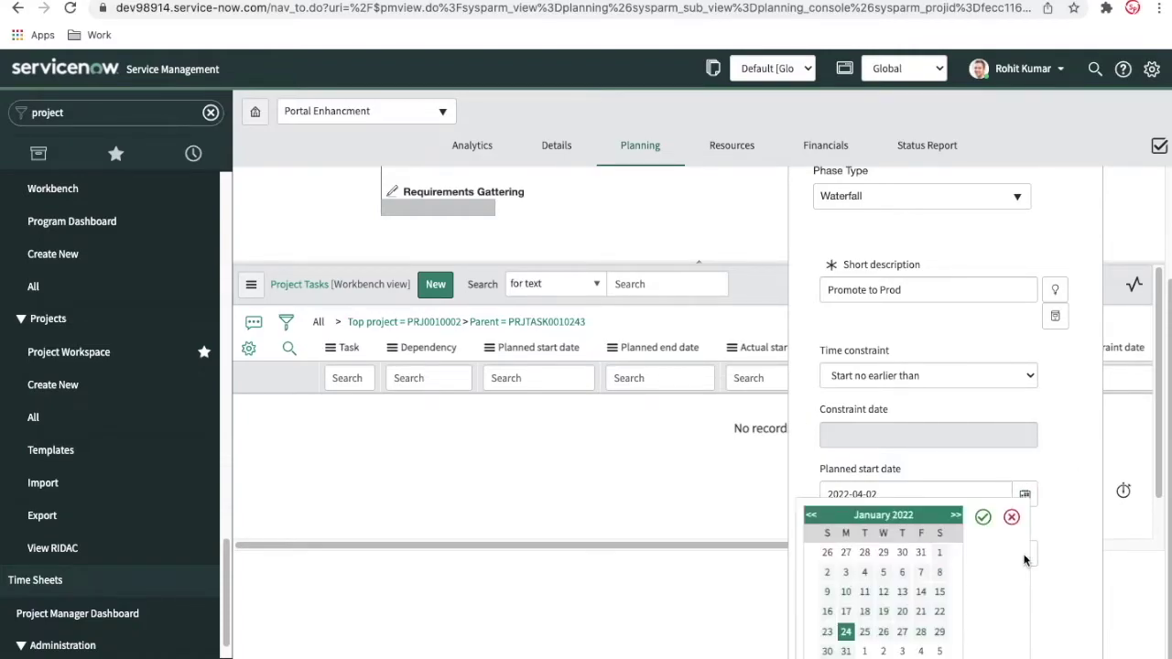
left_click(956, 517)
left_click(956, 517)
left_click(956, 517)
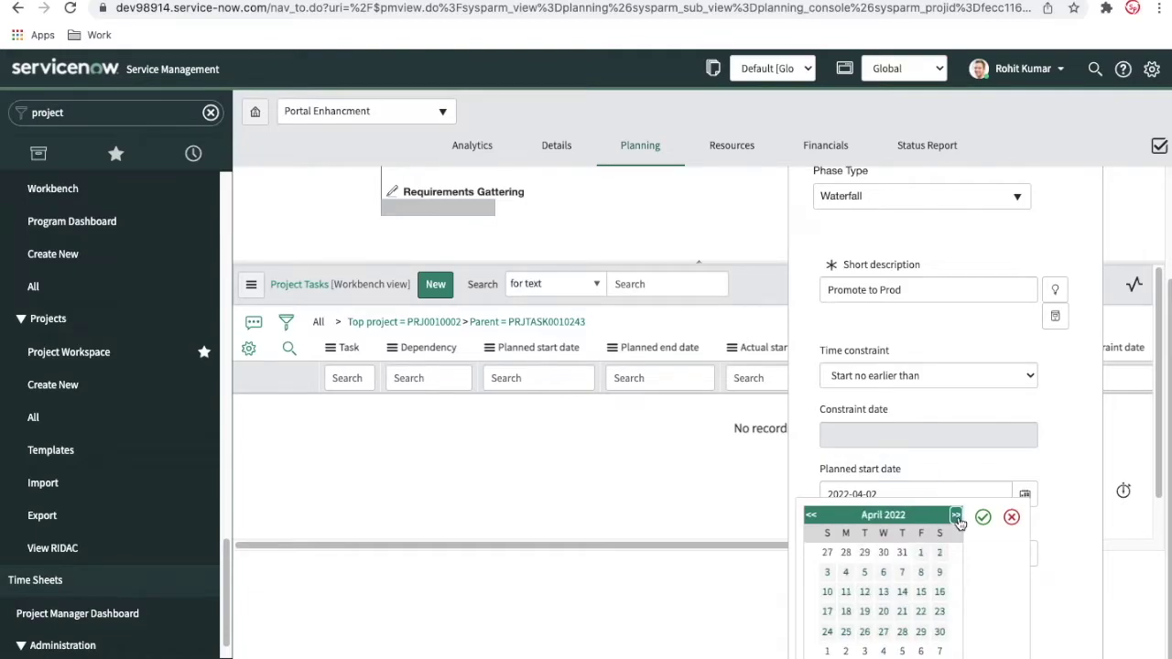
left_click(865, 572)
left_click(984, 528)
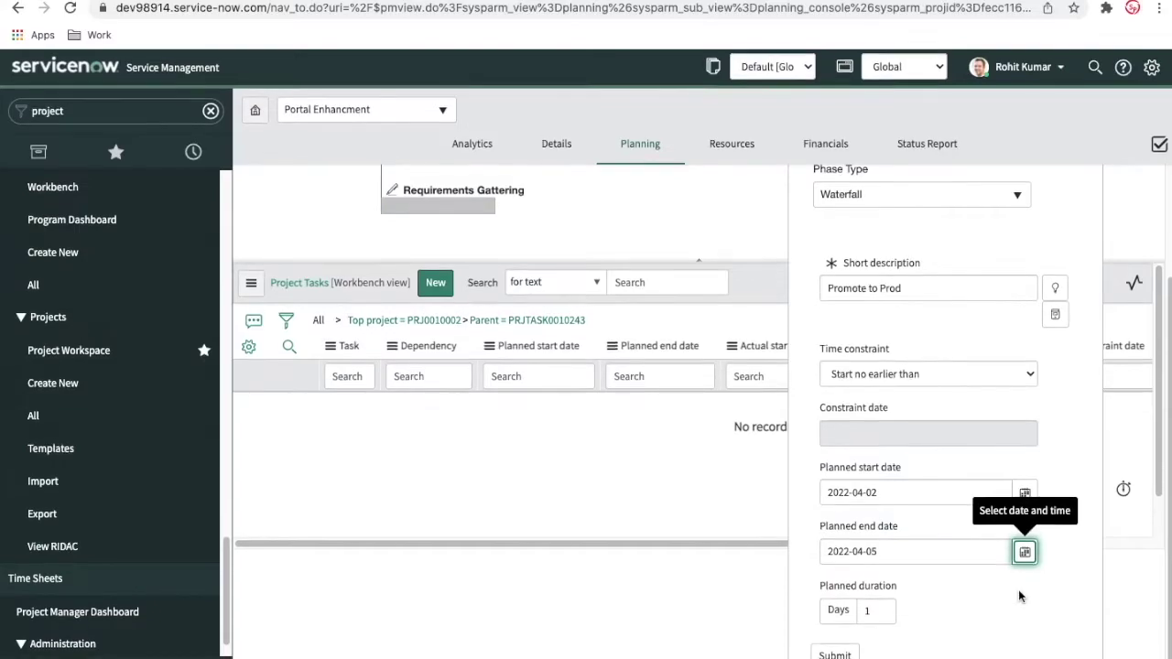
left_click(840, 656)
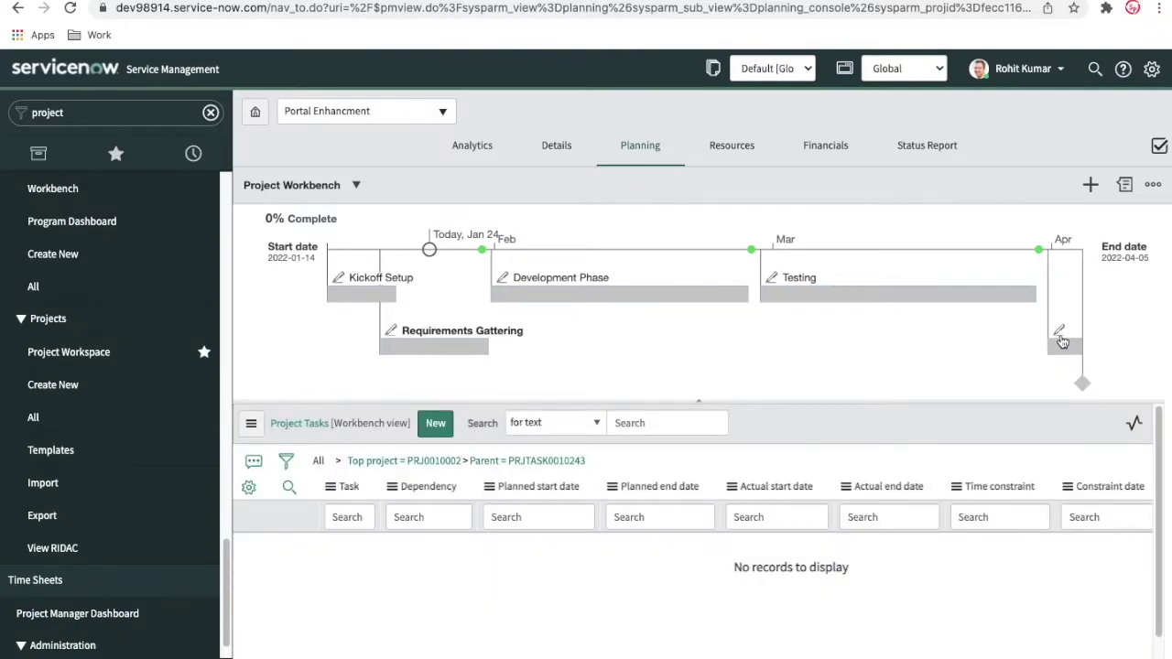
Switch the Portal Enhancment project from the Project Workbench to the Planning Console and look over its timeline
left_click(357, 185)
left_click(313, 235)
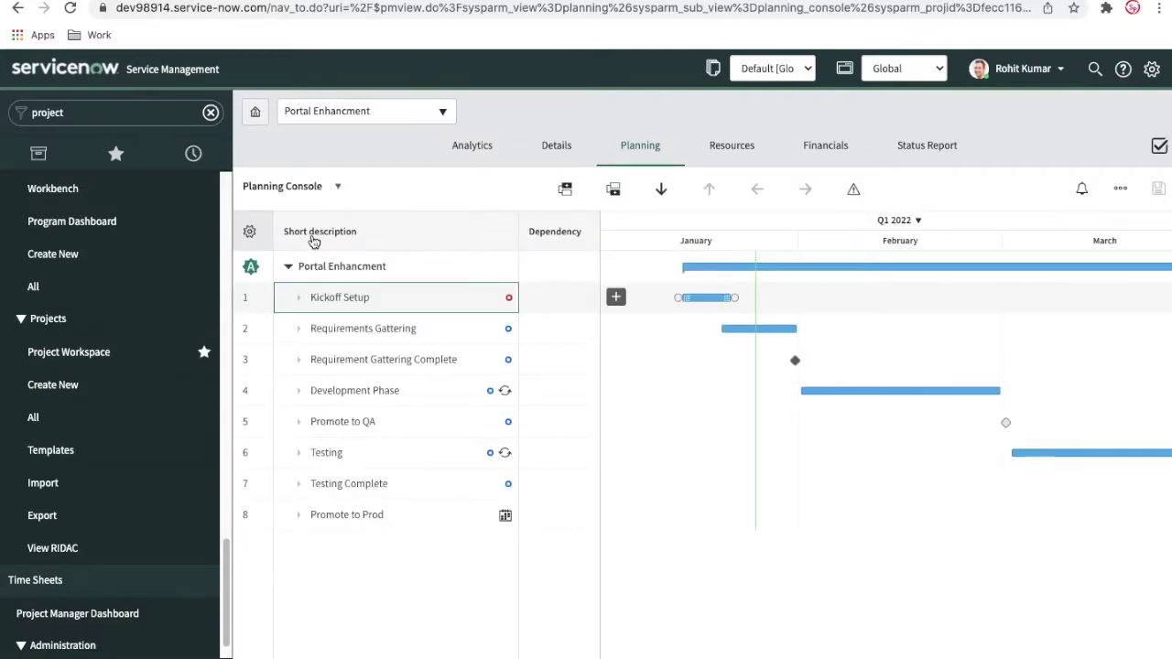
scroll(846, 405, "right", 5)
scroll(845, 405, "left", 4)
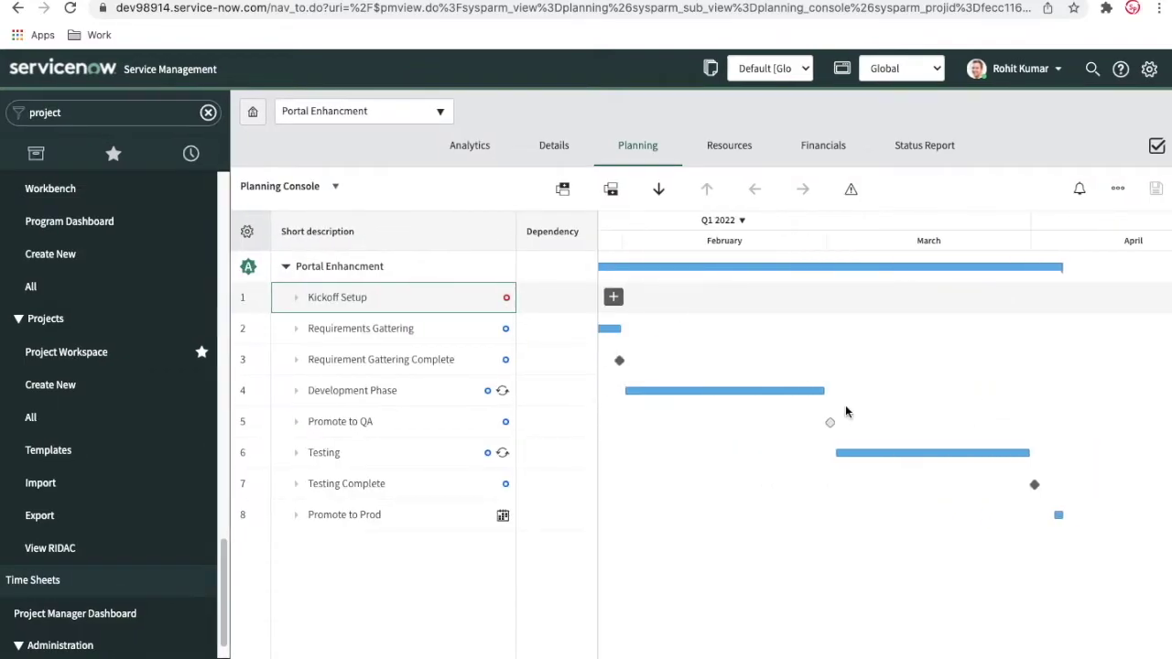
scroll(846, 405, "left", 3)
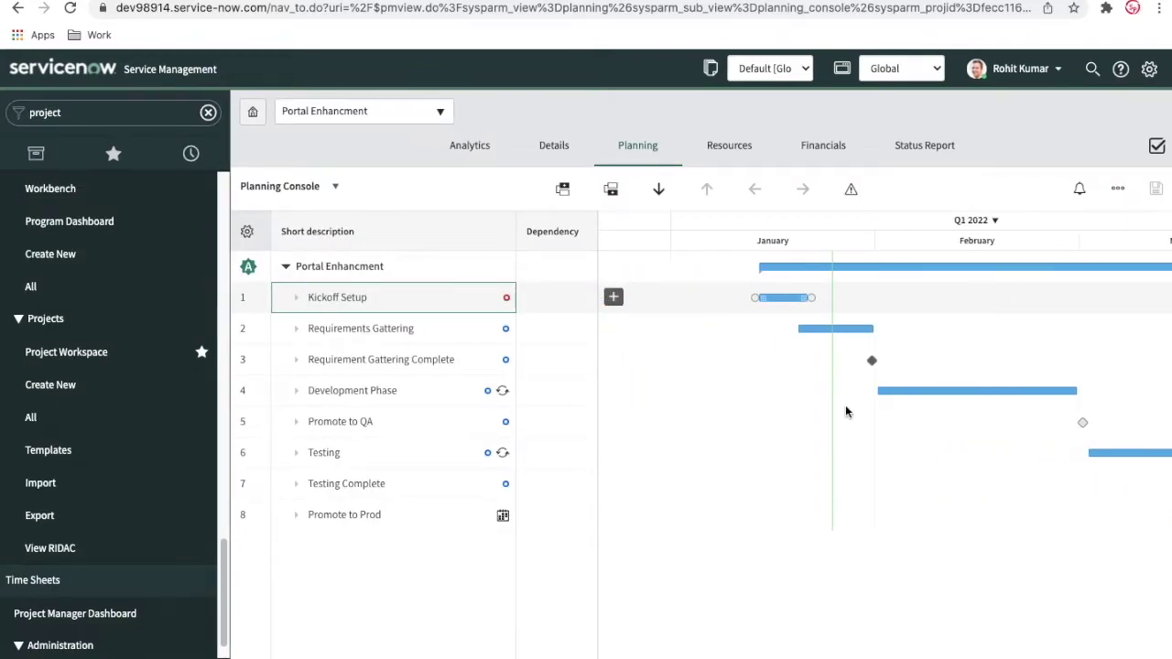
Examine the planned dates of the Portal Enhancment project, its early phases and the Requirement Gathering Complete milestone on the Gantt chart
left_click(1012, 270)
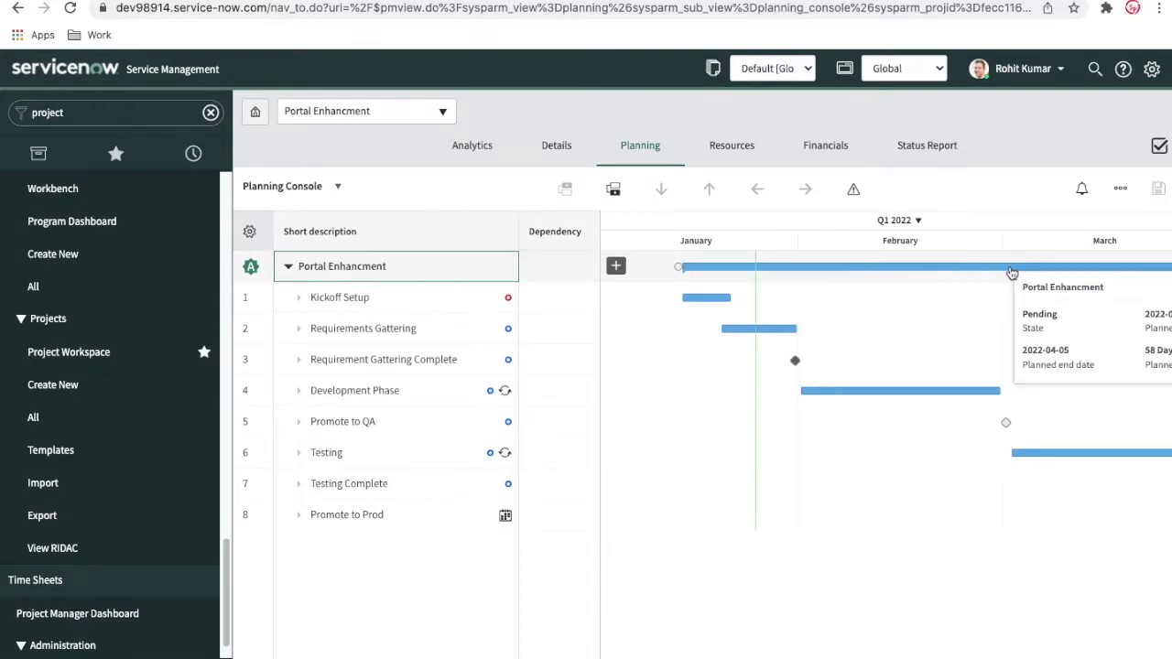
scroll(1010, 267, "right", 5)
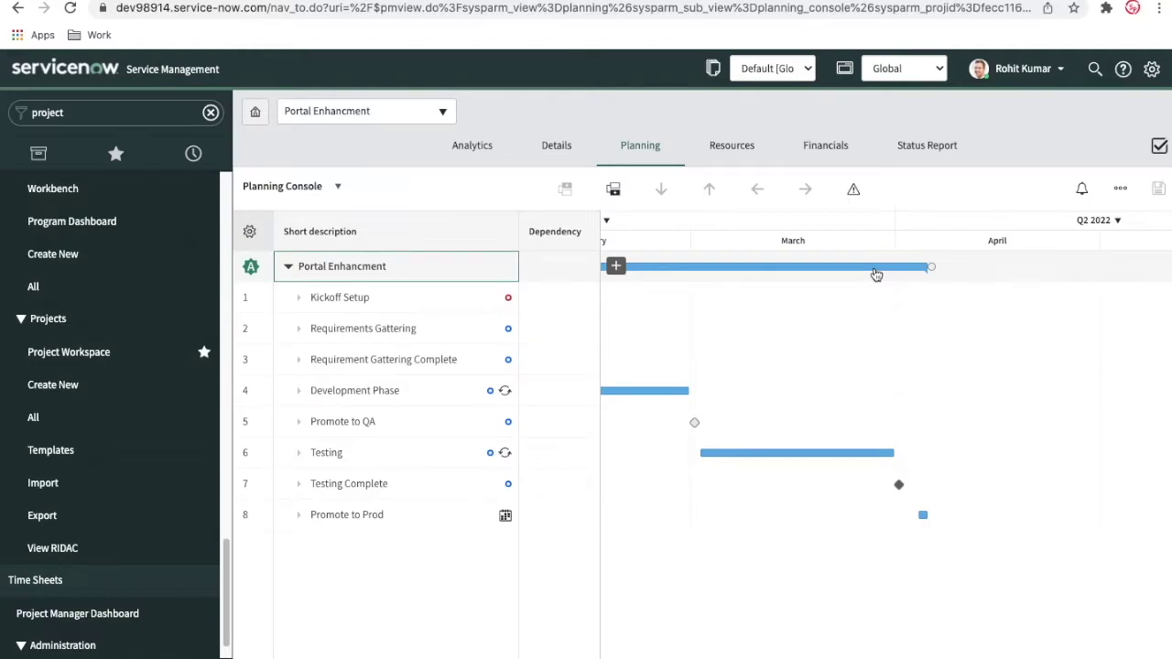
mouse_move(787, 274)
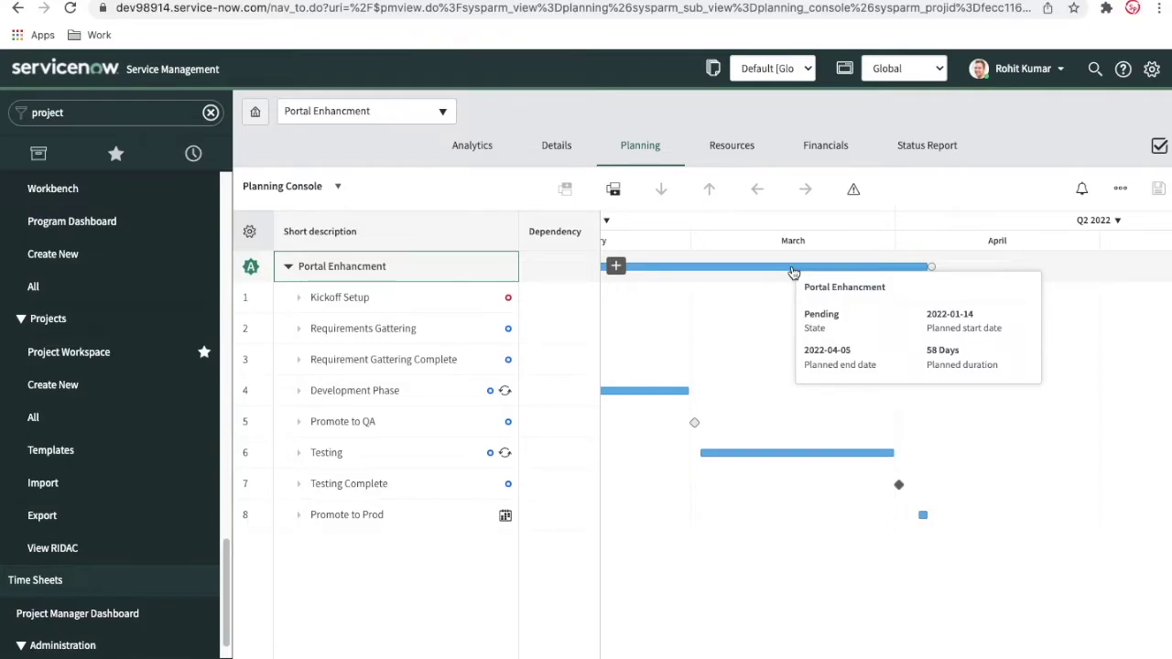
scroll(793, 273, "left", 7)
mouse_move(817, 300)
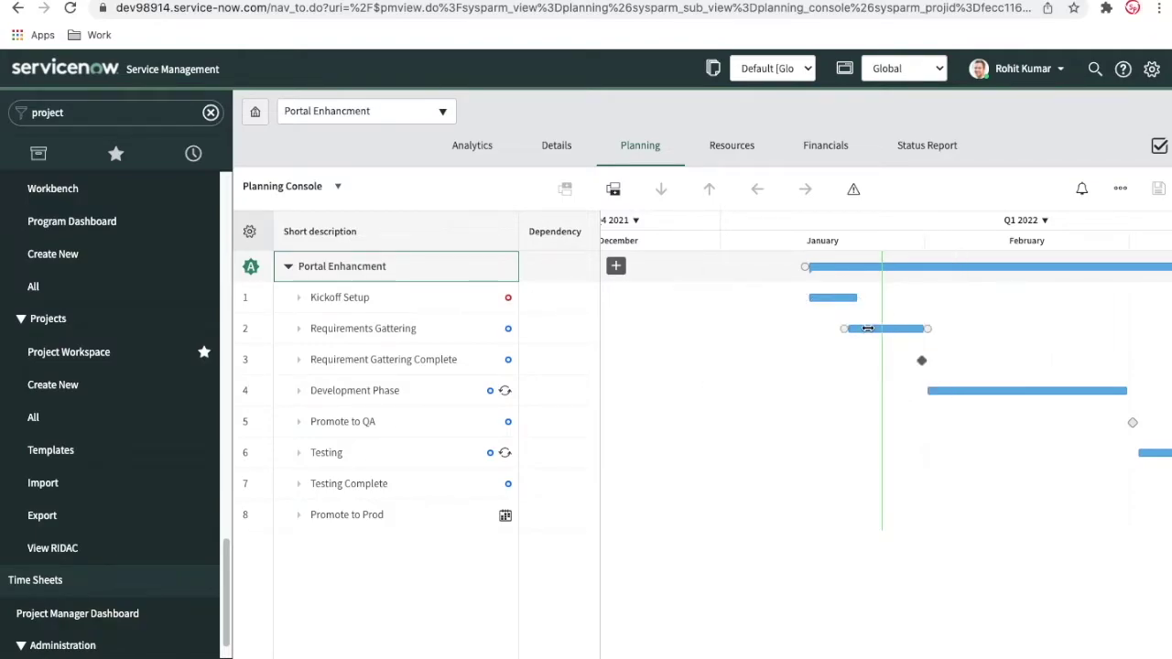
left_click(867, 328)
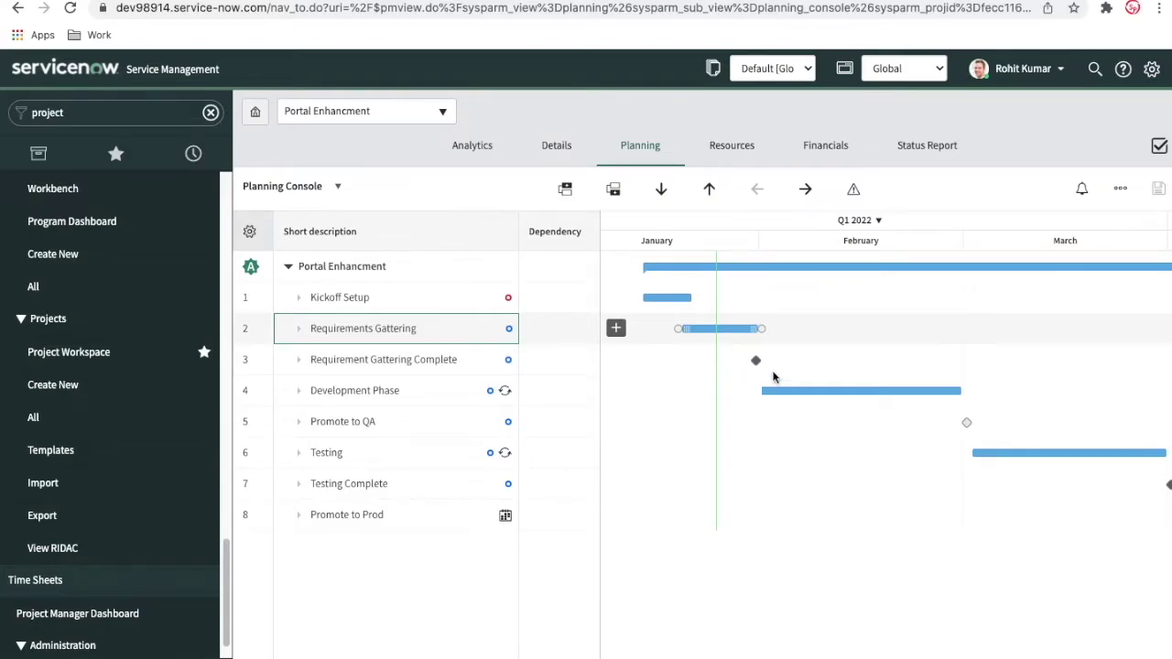
mouse_move(755, 361)
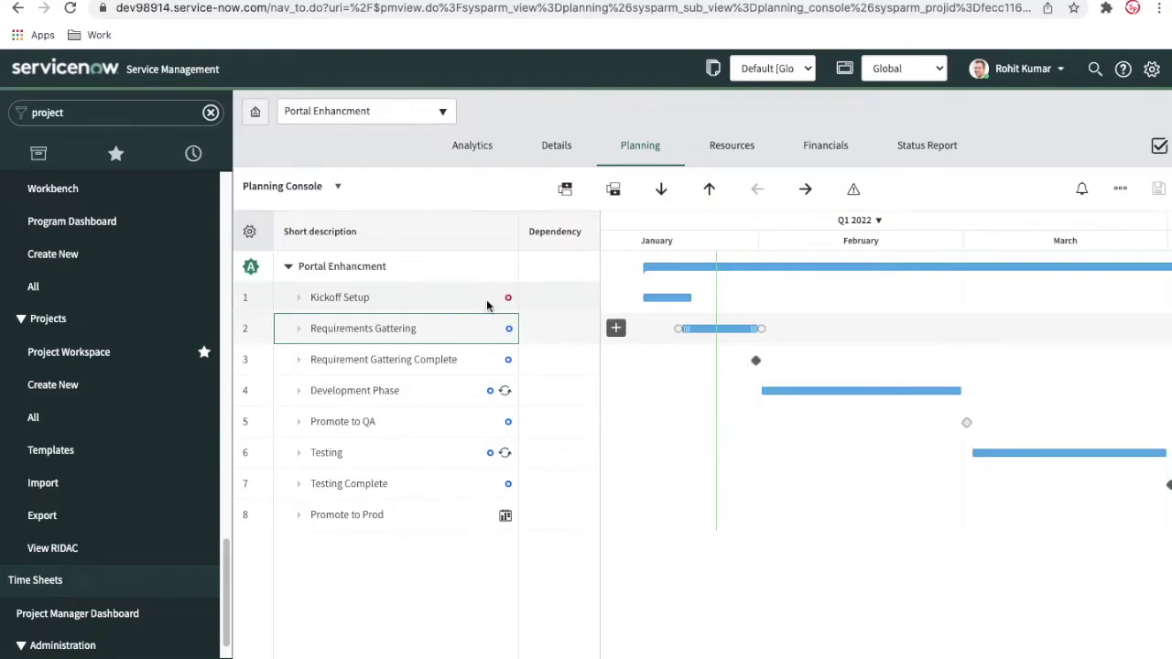
mouse_move(508, 303)
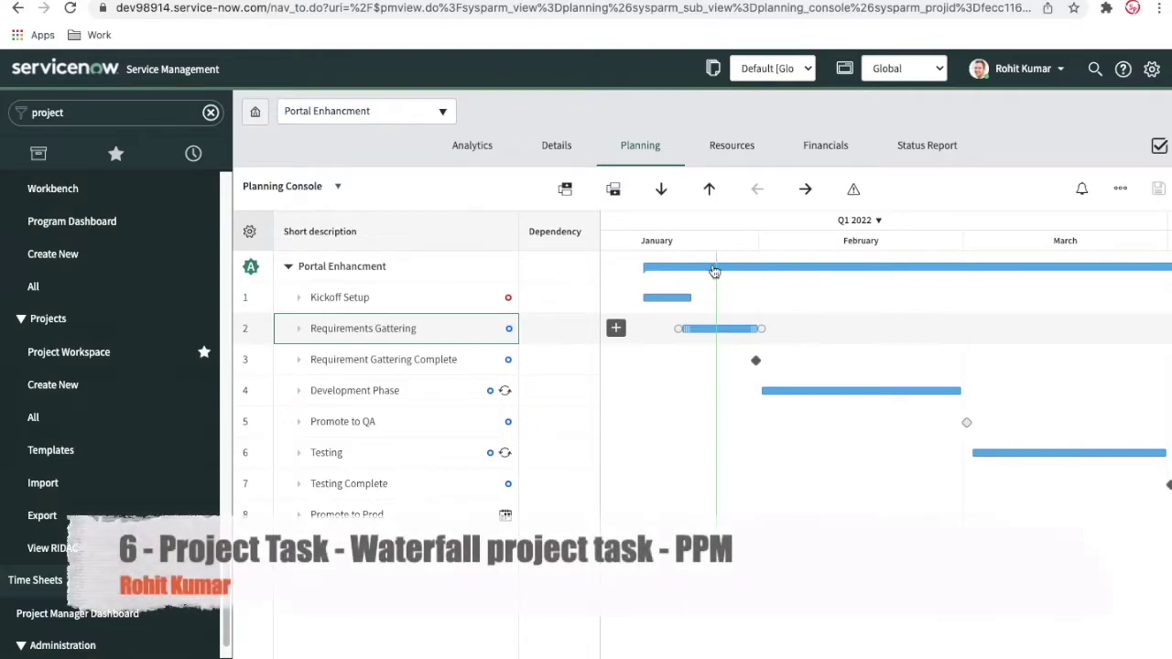
Make the Requirement Gathering Complete milestone depend on task 2 as finish-to-start (2fs) and continue despite the scheduling conflict
left_click(559, 367)
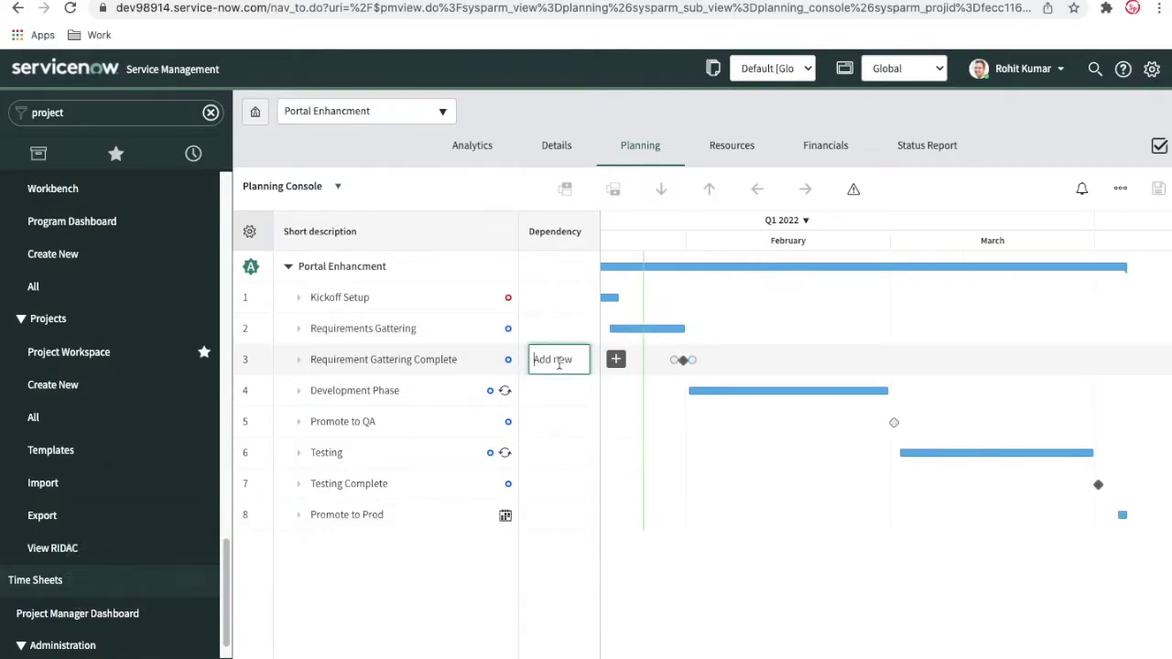
type("2f")
key("Return")
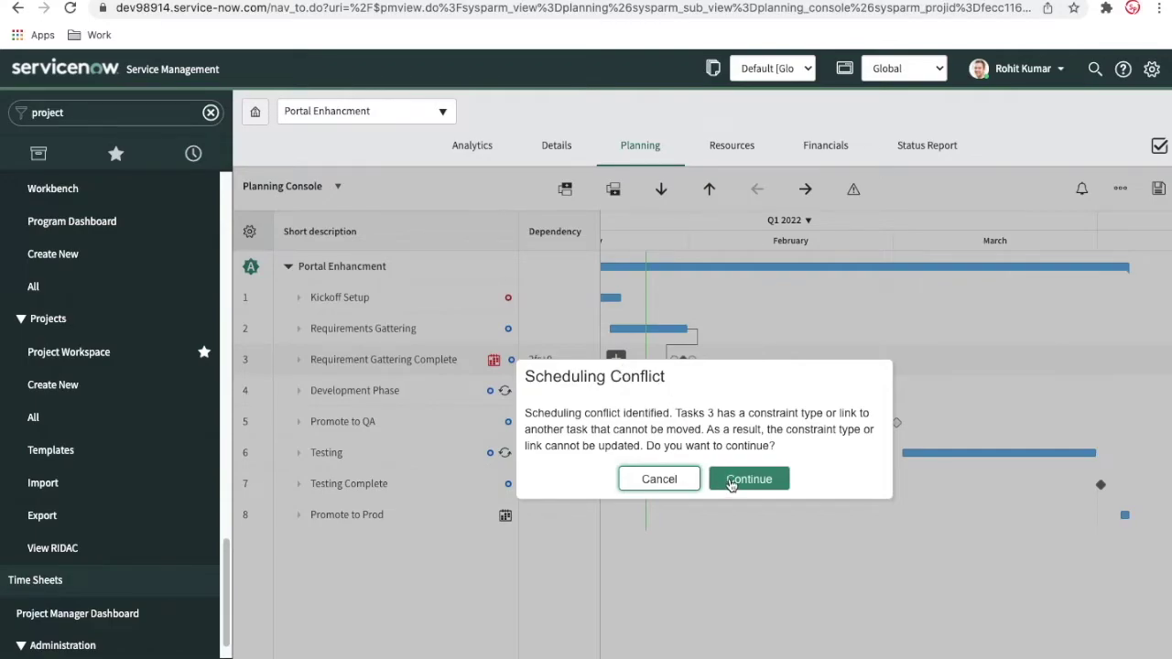
left_click(732, 482)
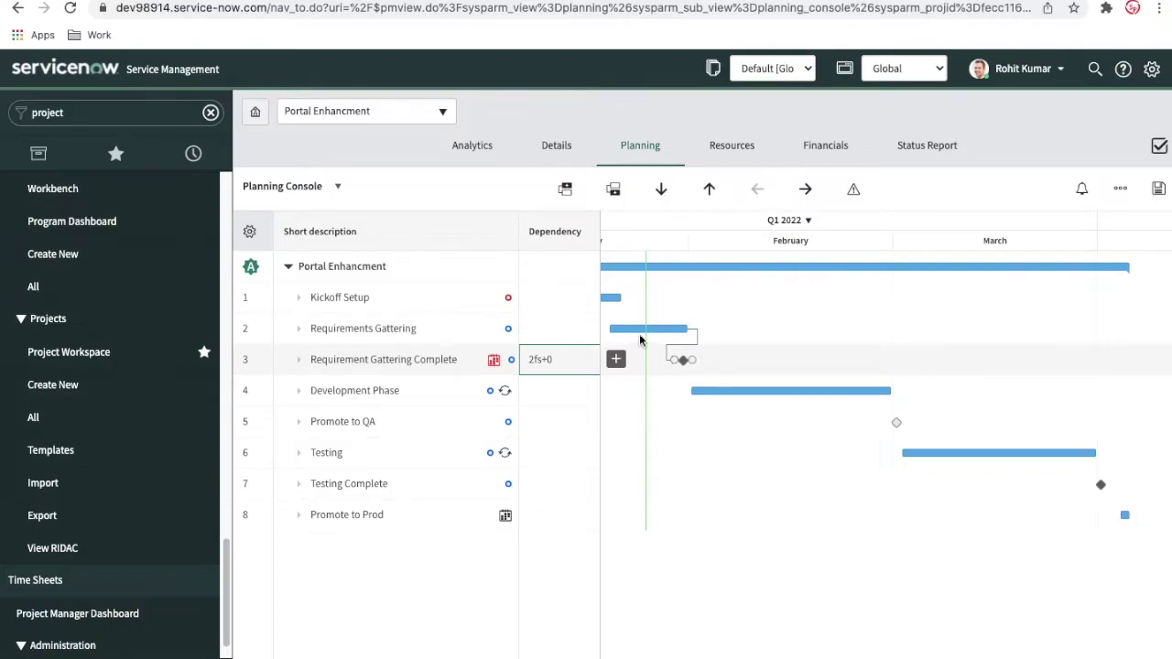
Make the Development Phase depend on task 3 as finish-to-start (3fs) and save the project plan
left_click(562, 394)
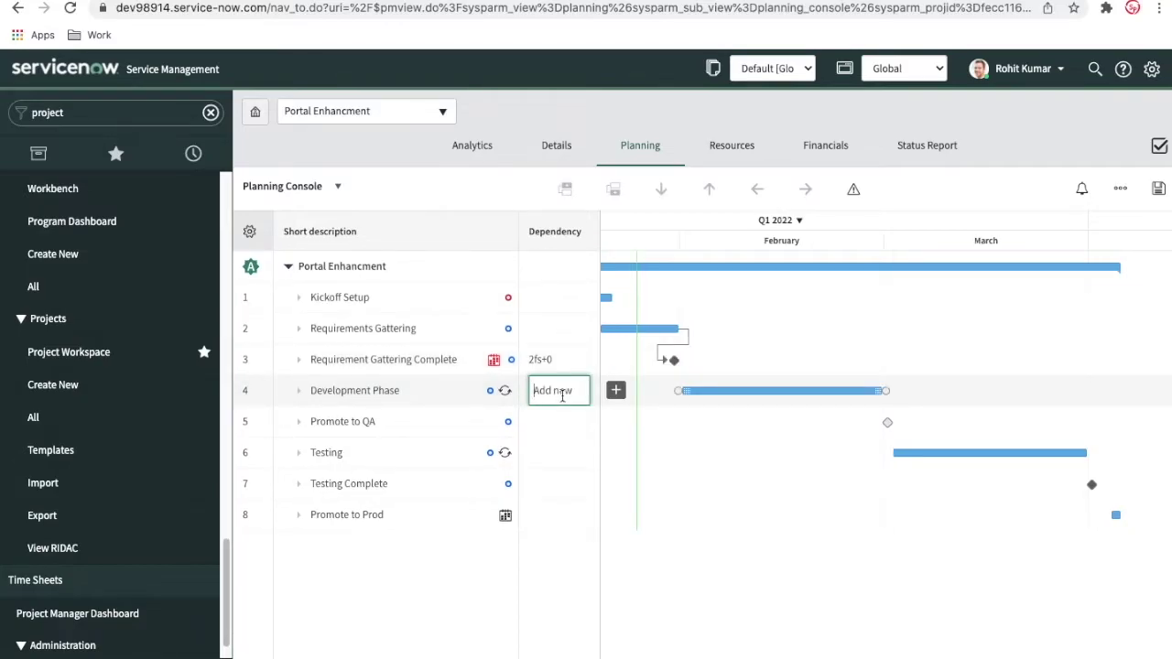
type("3fs")
key("Return")
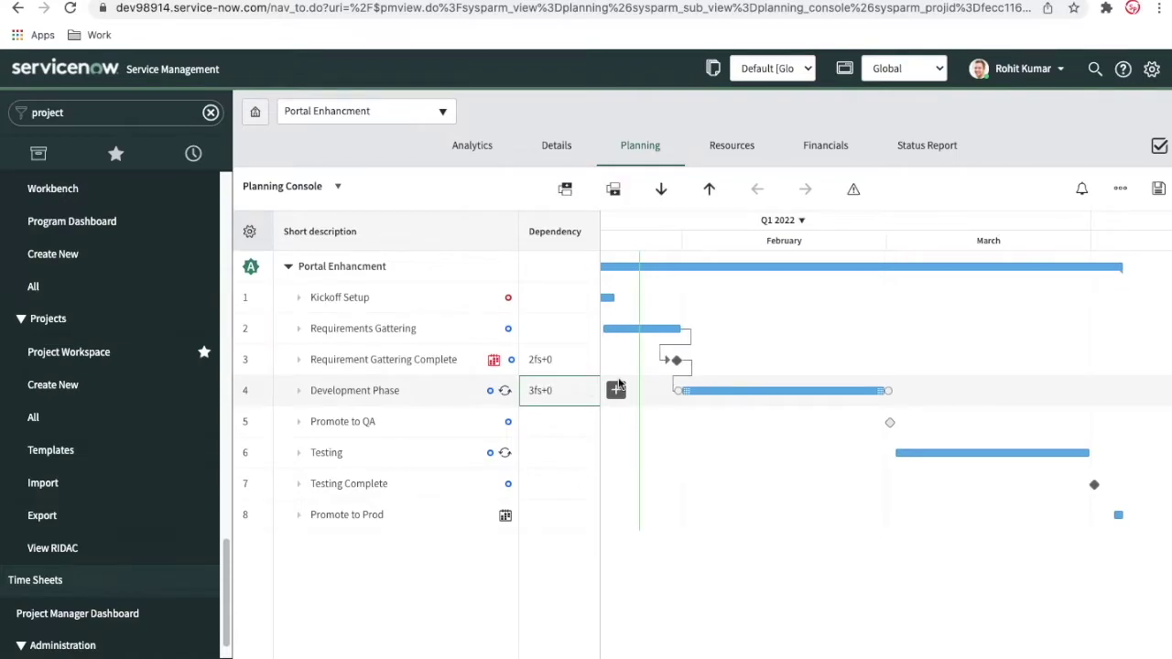
mouse_move(687, 391)
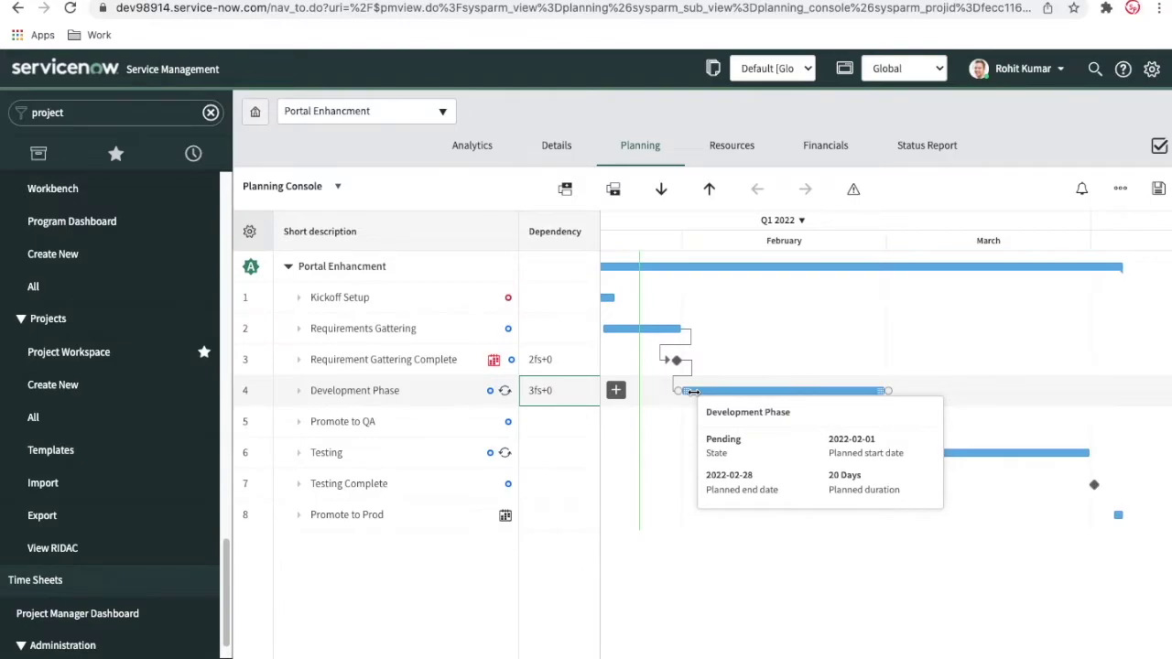
left_click(1158, 189)
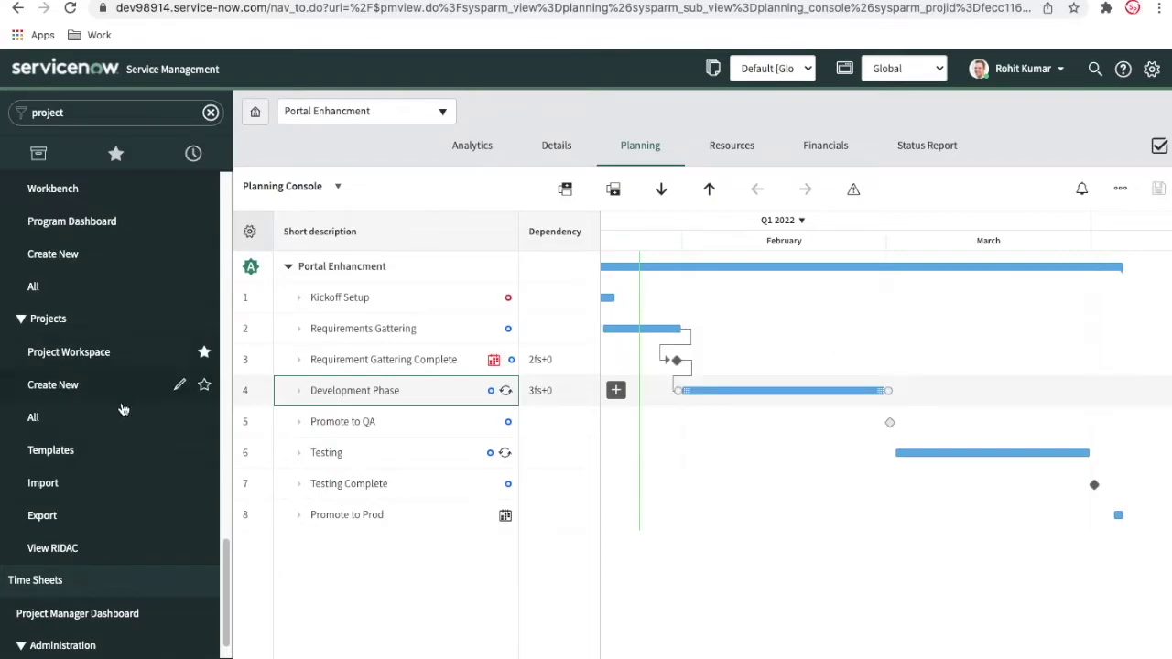
Open the Portal Enhancment record from the list of all projects and show its related project tasks
left_click(60, 426)
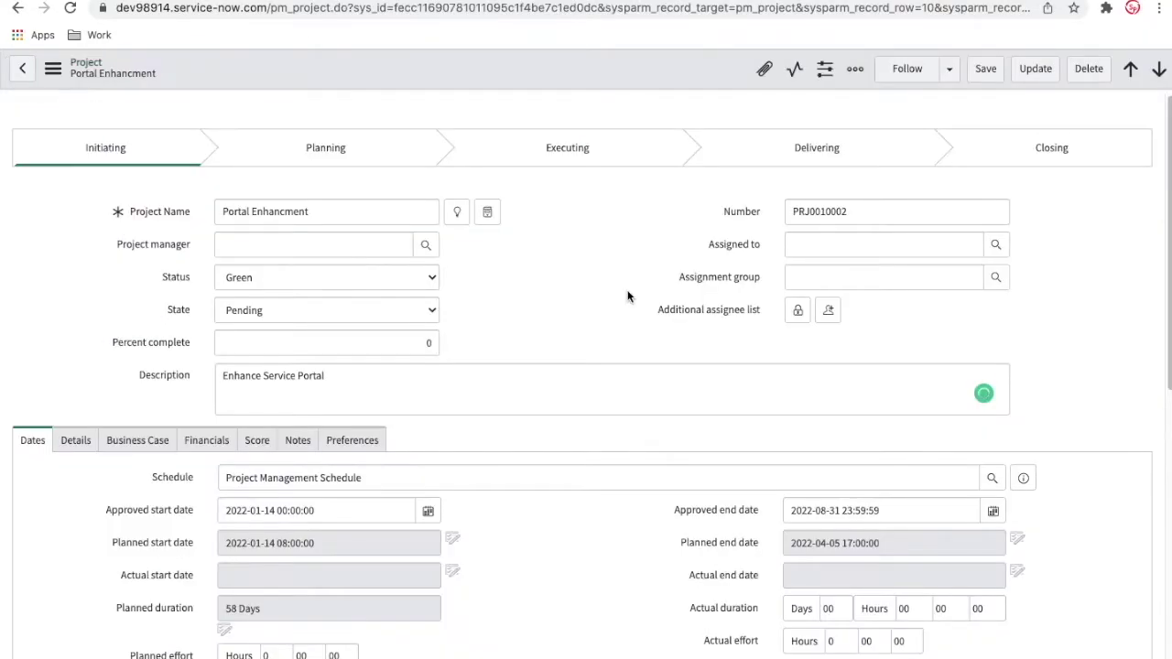
scroll(628, 296, "down", 5)
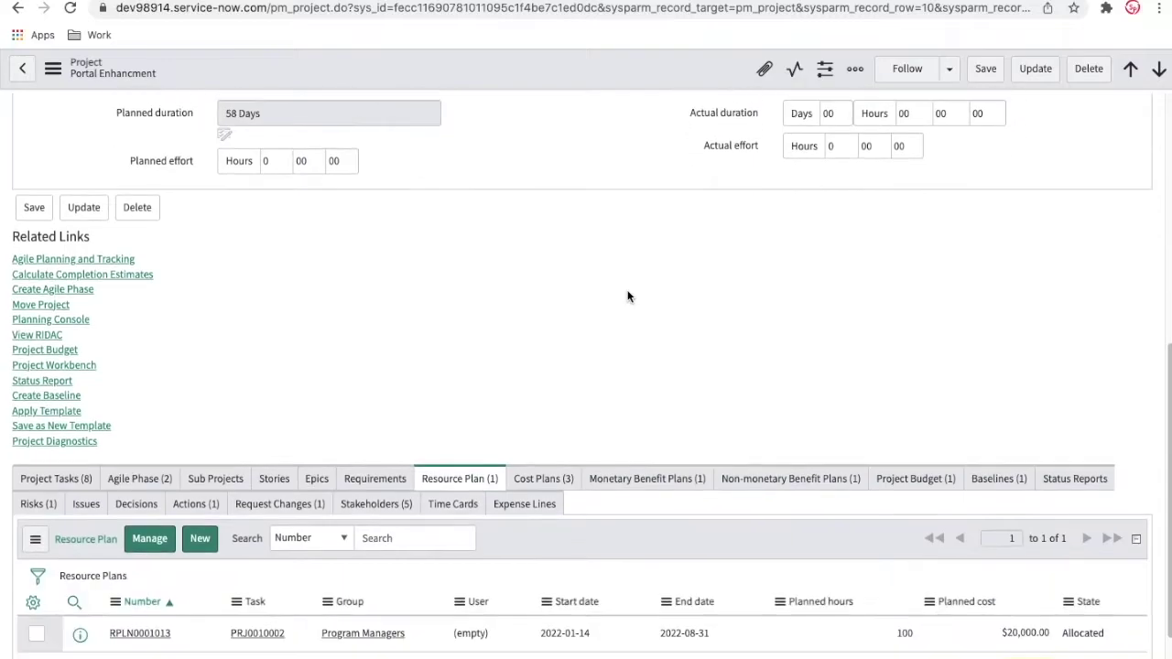
left_click(90, 462)
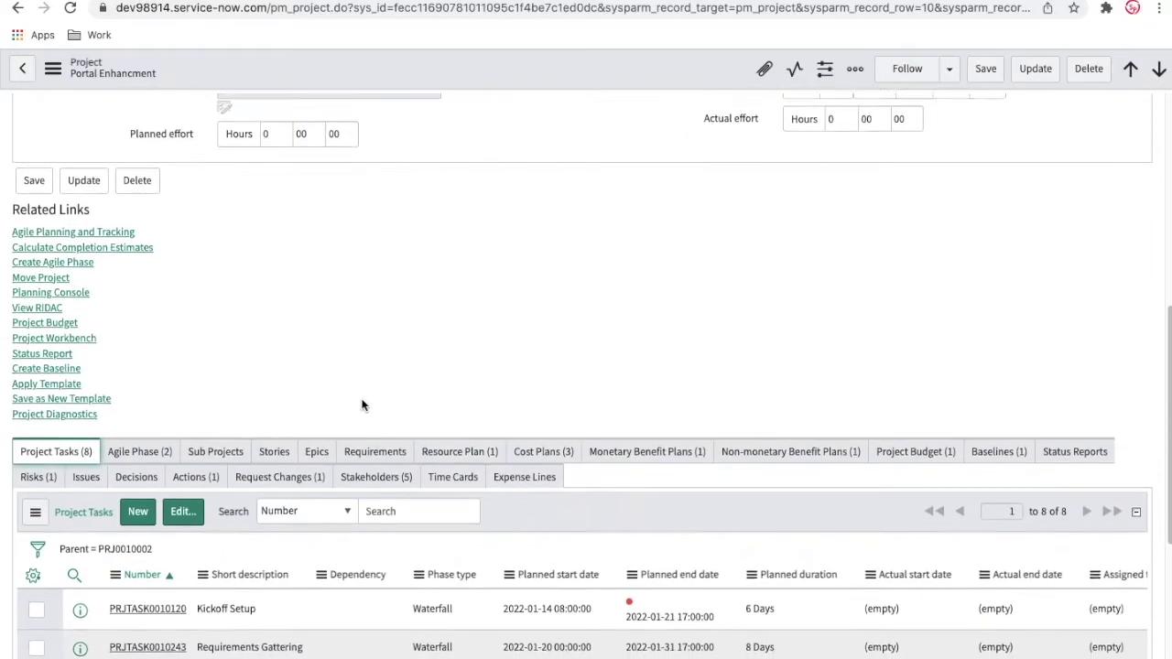
Compare the Gantt chart timing of Kickoff Setup, Requirements Gathering and the Requirement Gathering Complete milestone with the project tasks list
scroll(361, 406, "down", 2)
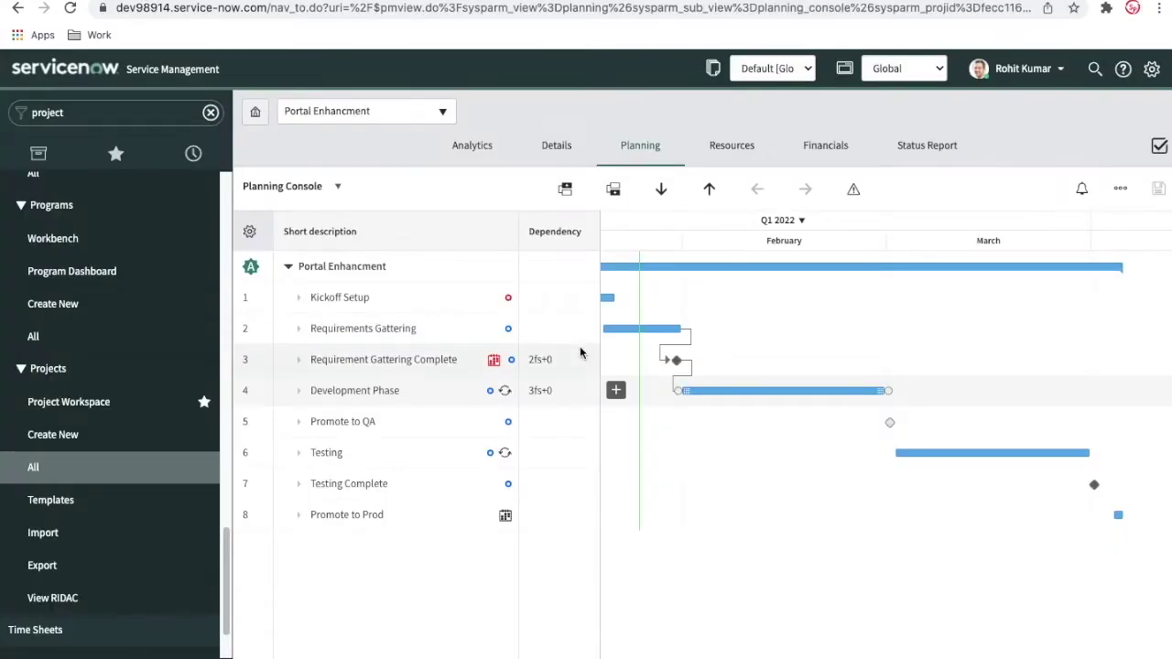
scroll(762, 464, "left", 5)
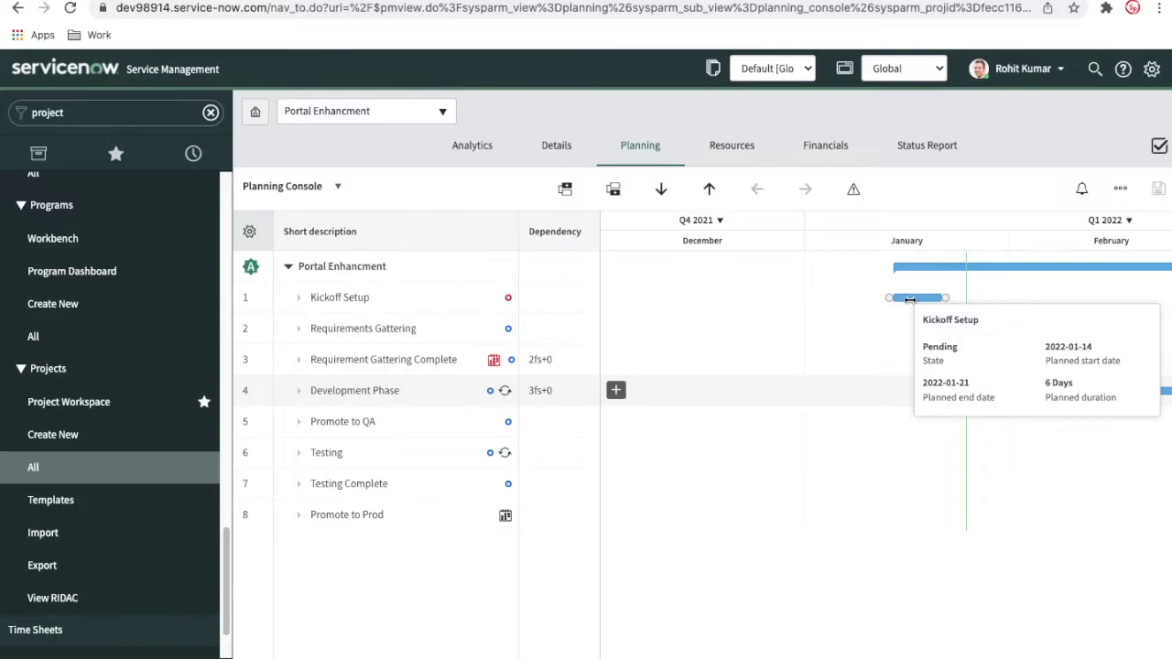
mouse_move(940, 333)
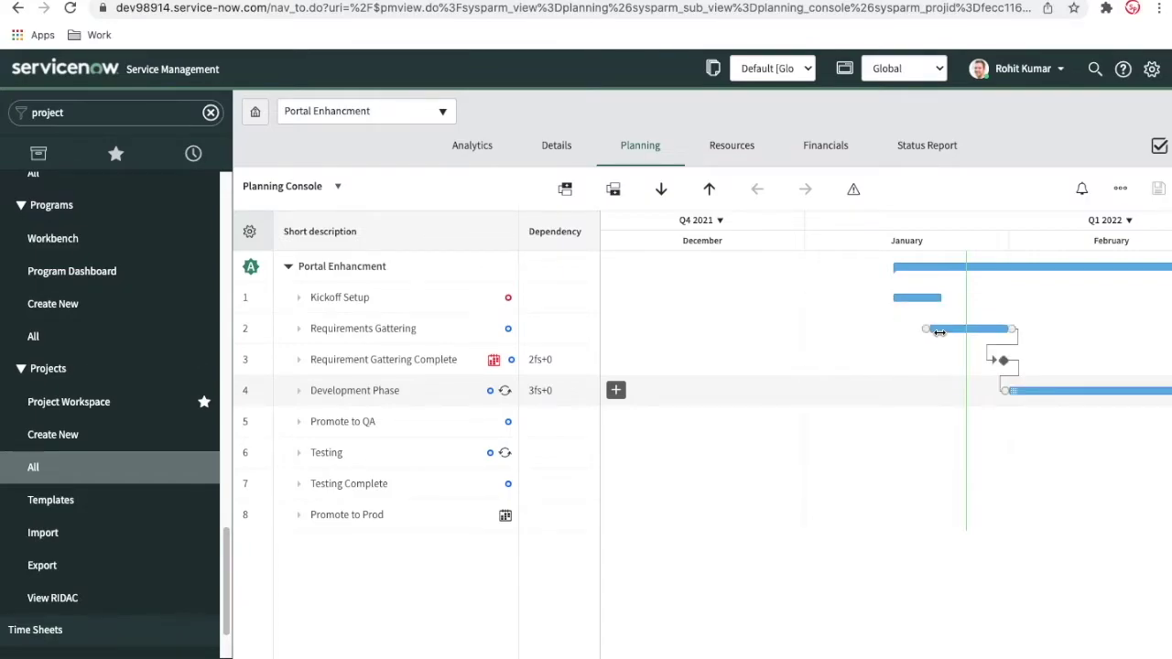
mouse_move(1004, 360)
left_click(293, 1)
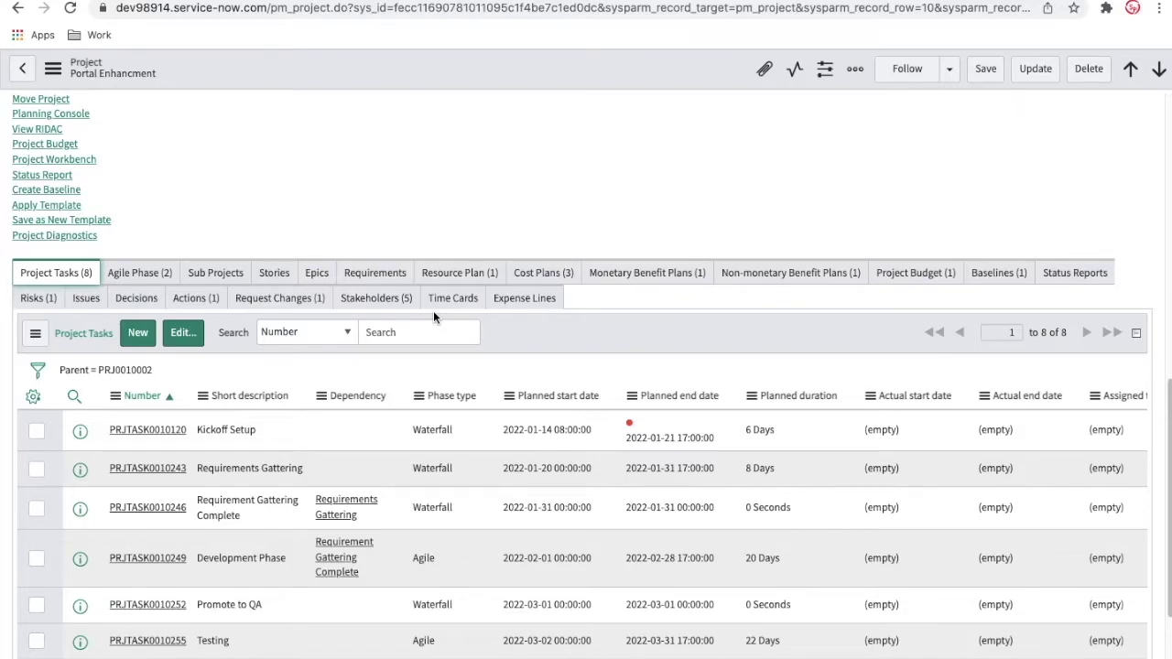
Show the Portal Enhancment project's resource plan and compare its end date with the project's planned end date
left_click(469, 273)
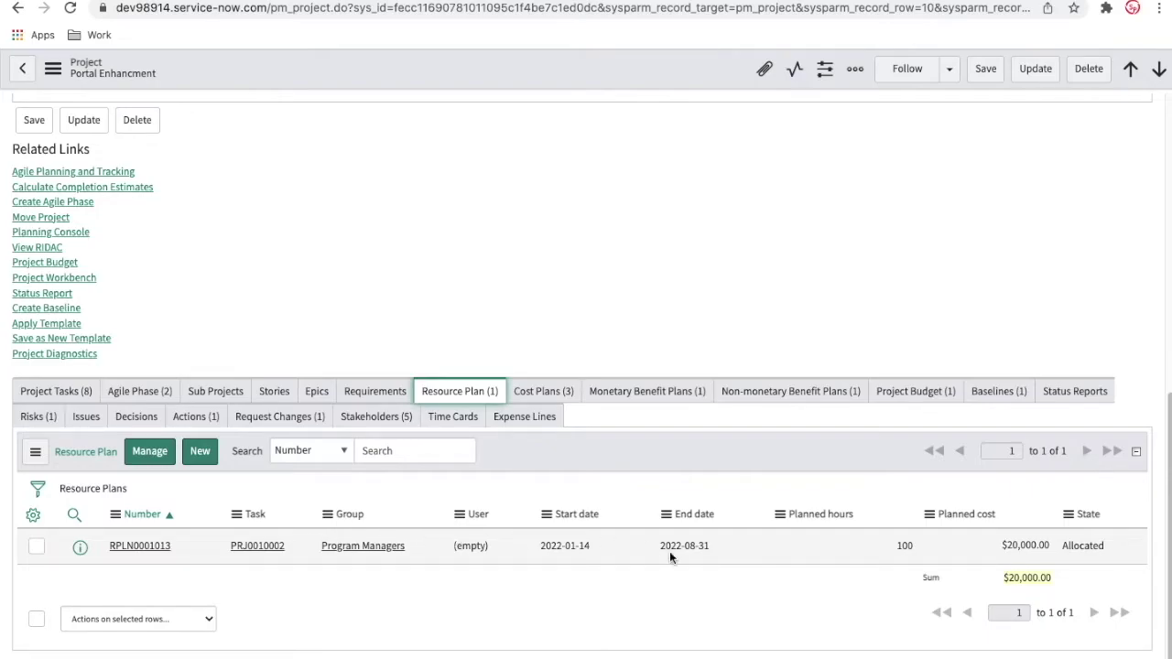
scroll(674, 327, "up", 5)
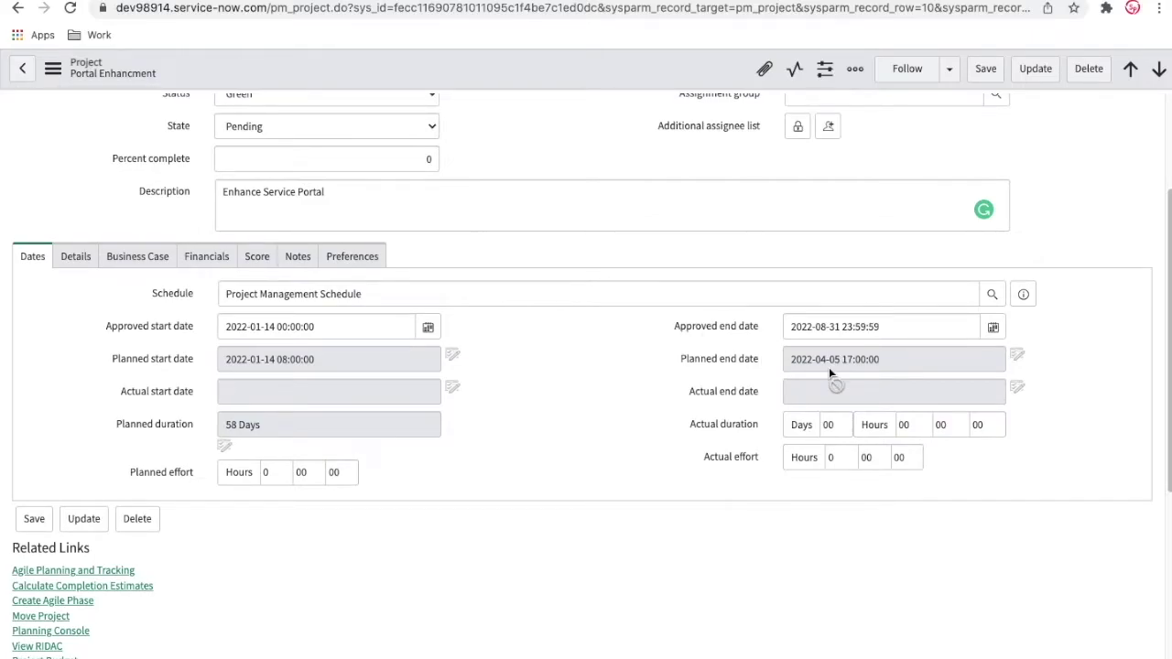
scroll(639, 490, "down", 5)
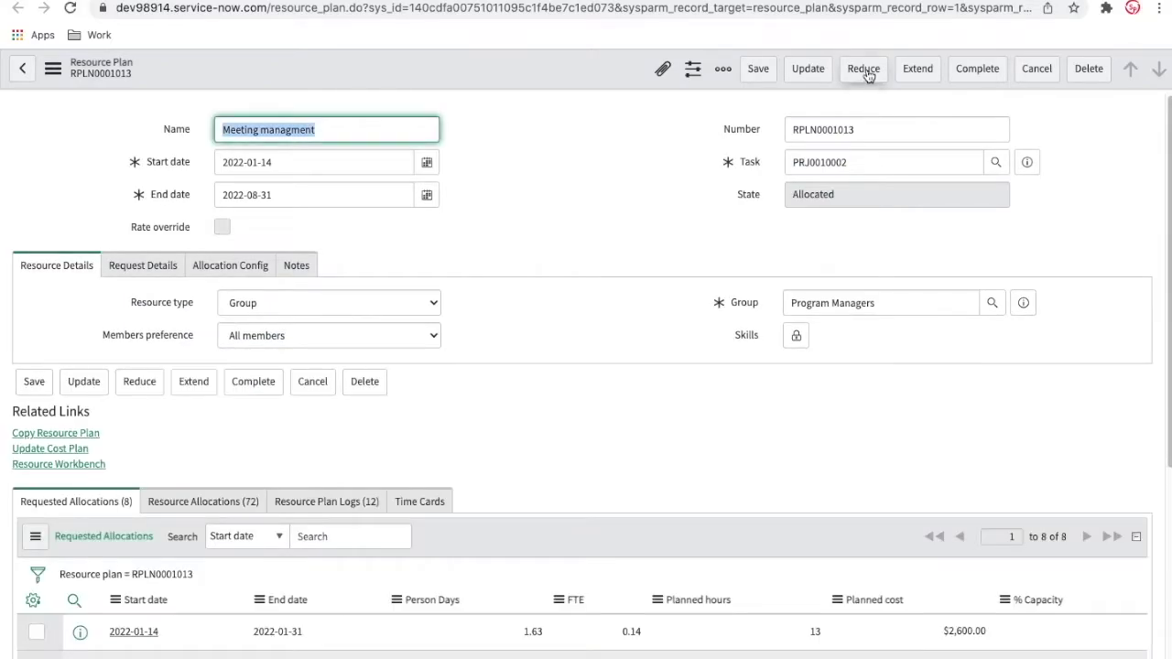
Reduce the Program Managers resource plan's end date to 2022-04-08 and review its requested allocations
left_click(869, 75)
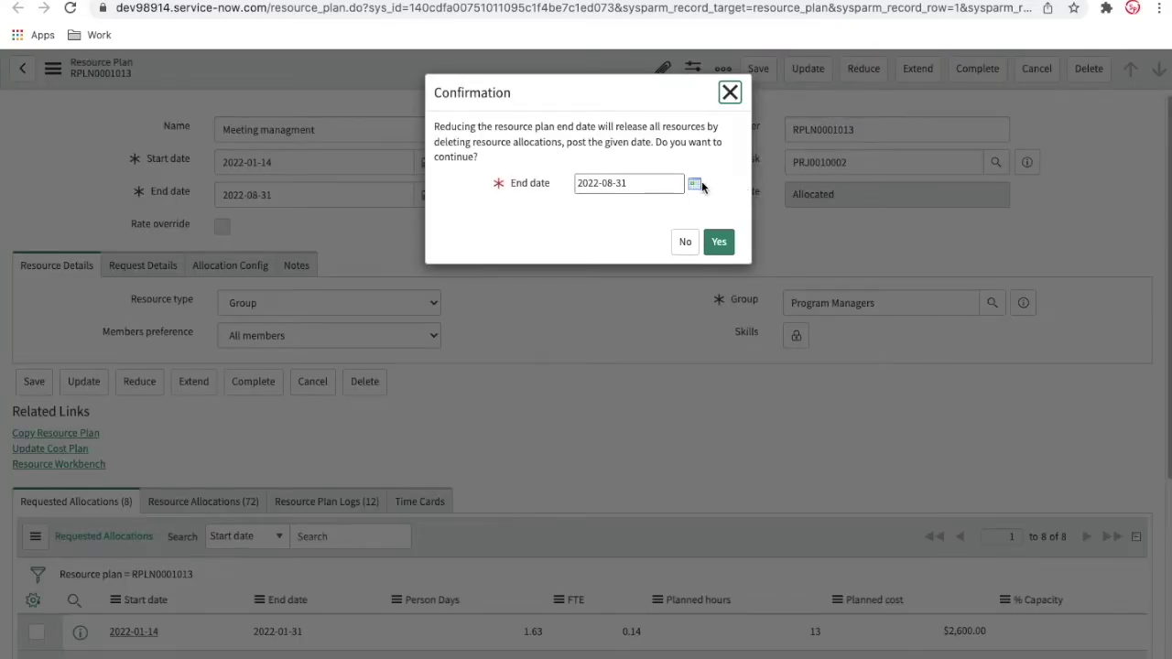
left_click(696, 185)
left_click(522, 214)
left_click(522, 214)
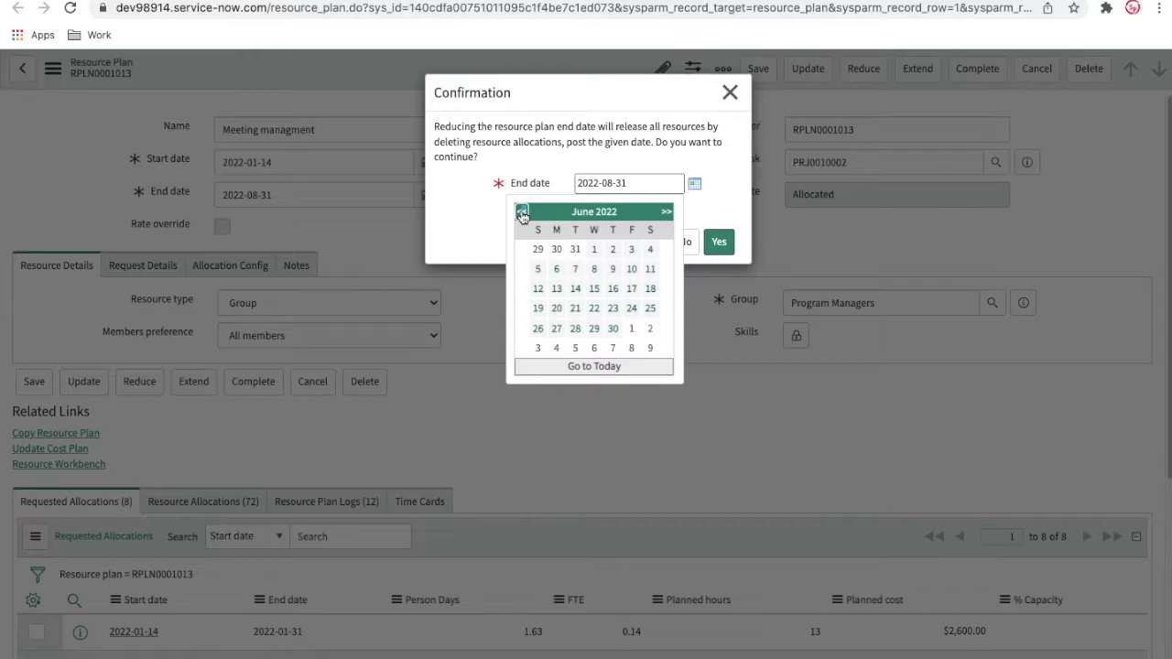
left_click(522, 213)
left_click(522, 214)
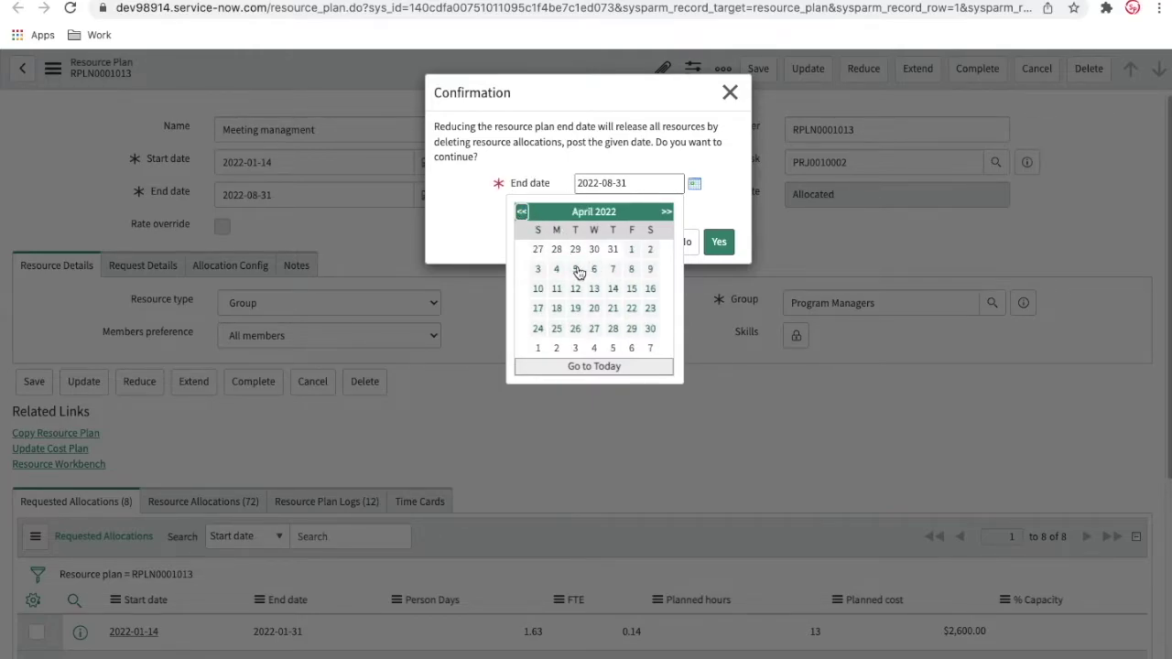
left_click(636, 270)
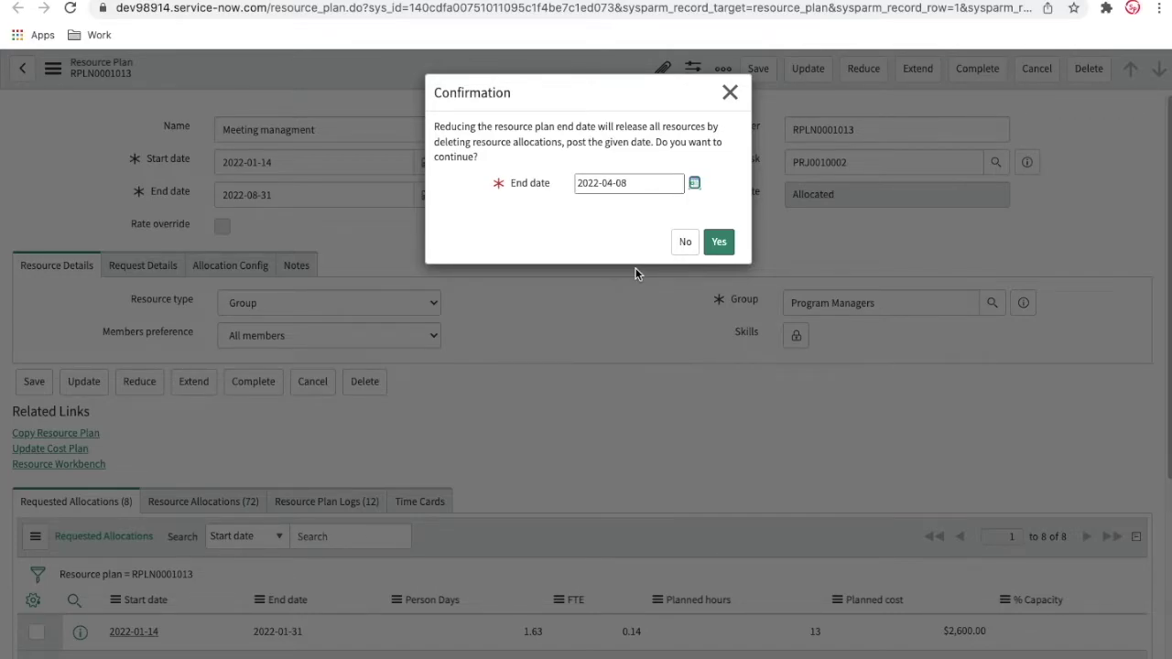
left_click(721, 242)
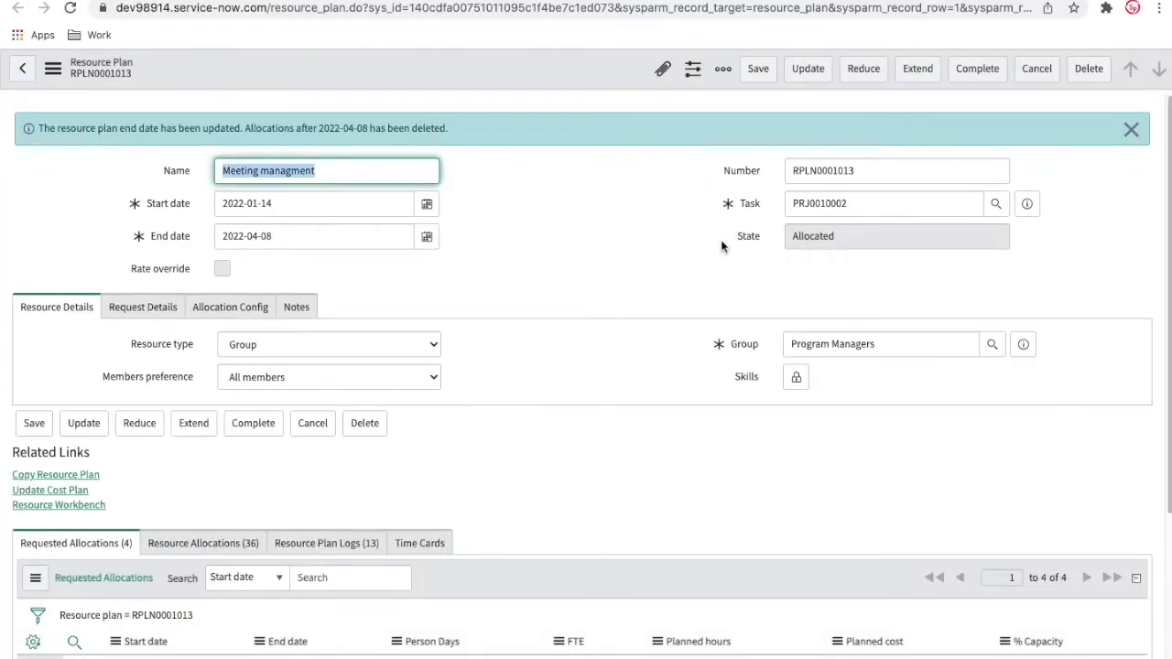
scroll(654, 429, "down", 3)
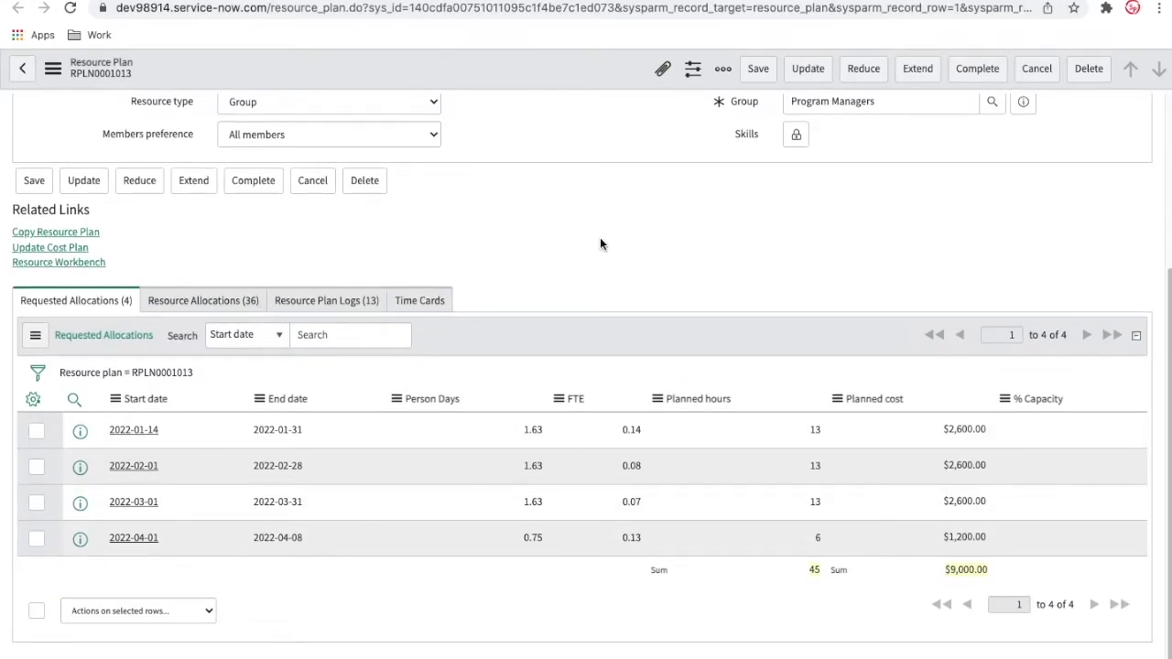
scroll(601, 240, "up", 3)
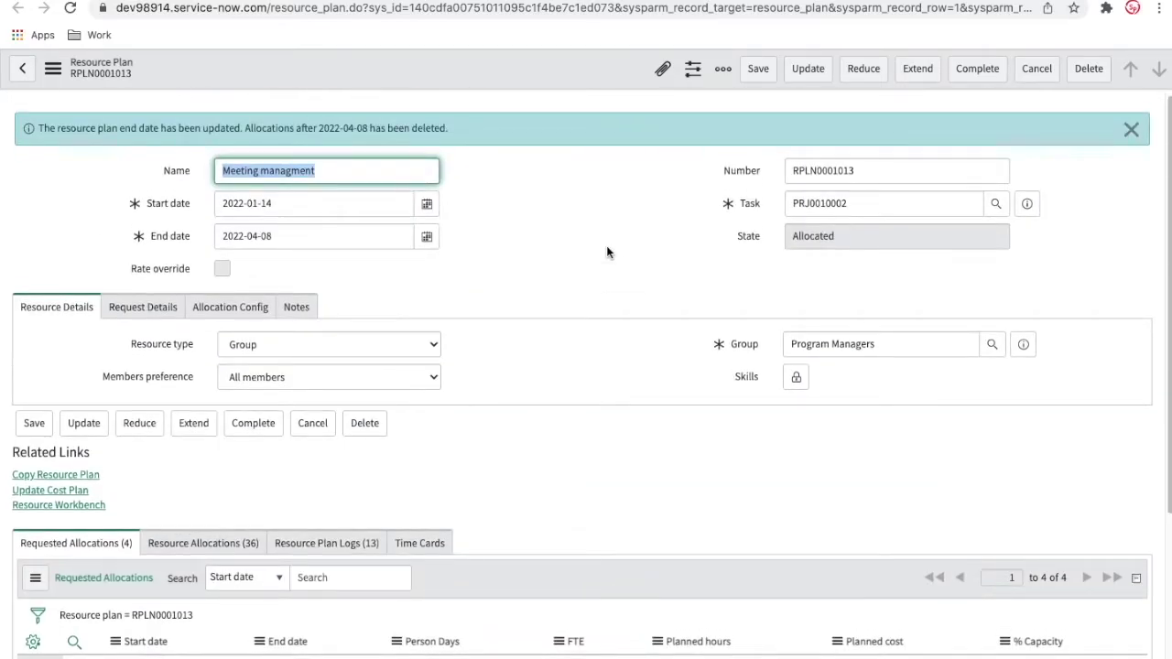
Rename the resource plan as "Meeting managment & Project Managment" and save it
left_click(394, 172)
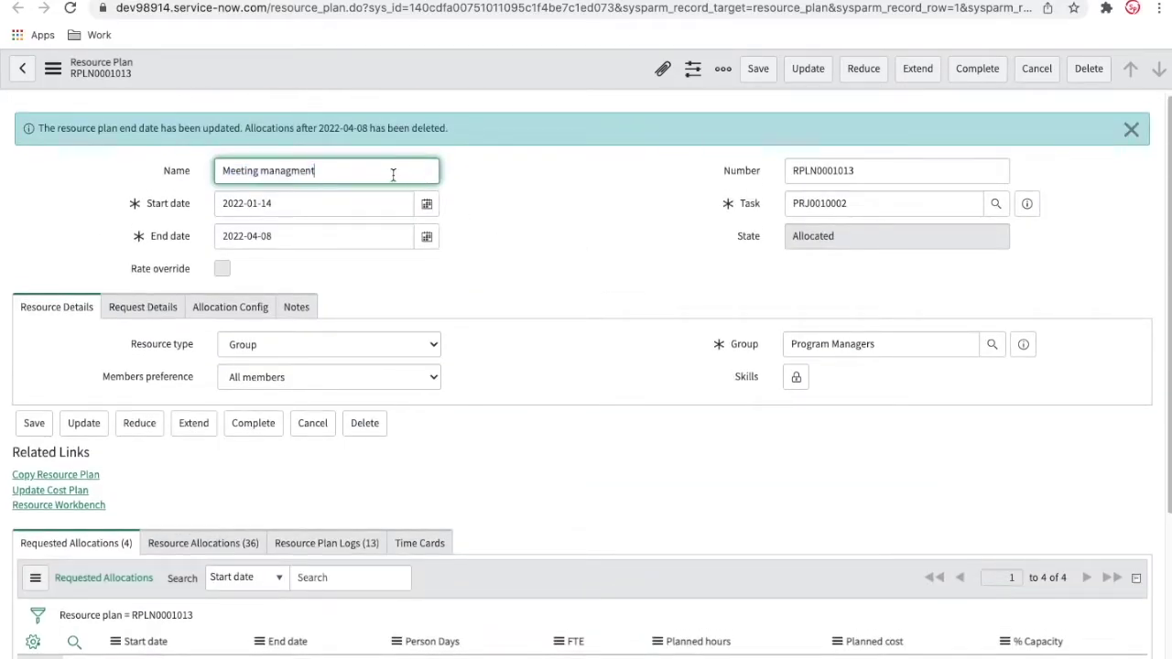
type("& Project Managment")
right_click(466, 68)
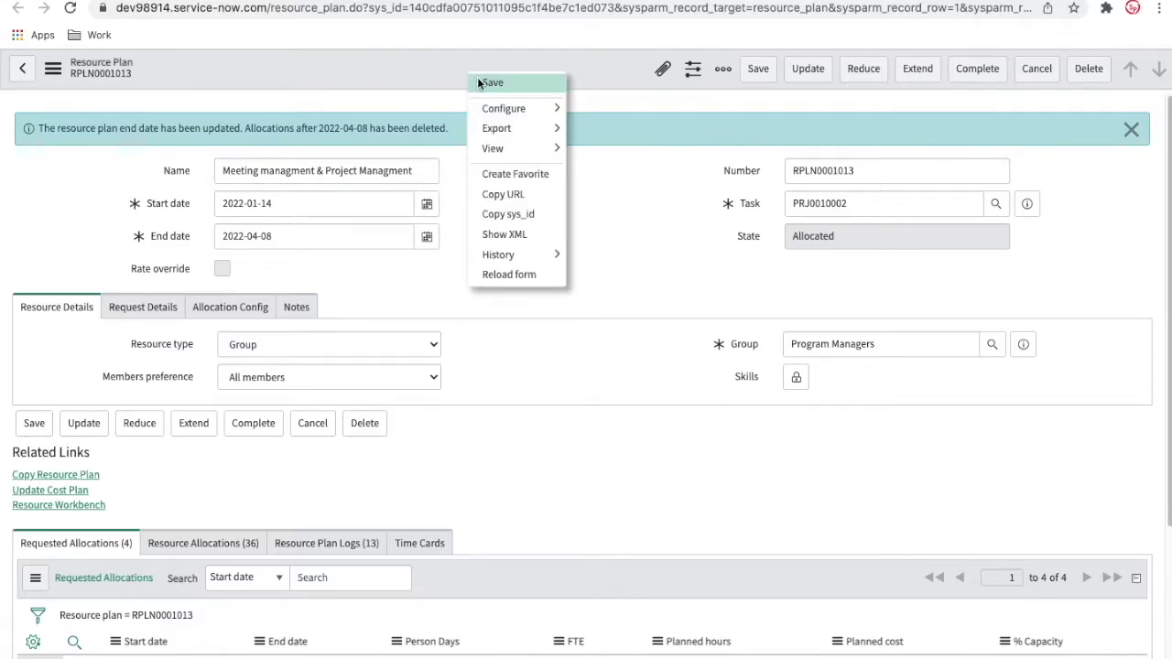
left_click(491, 82)
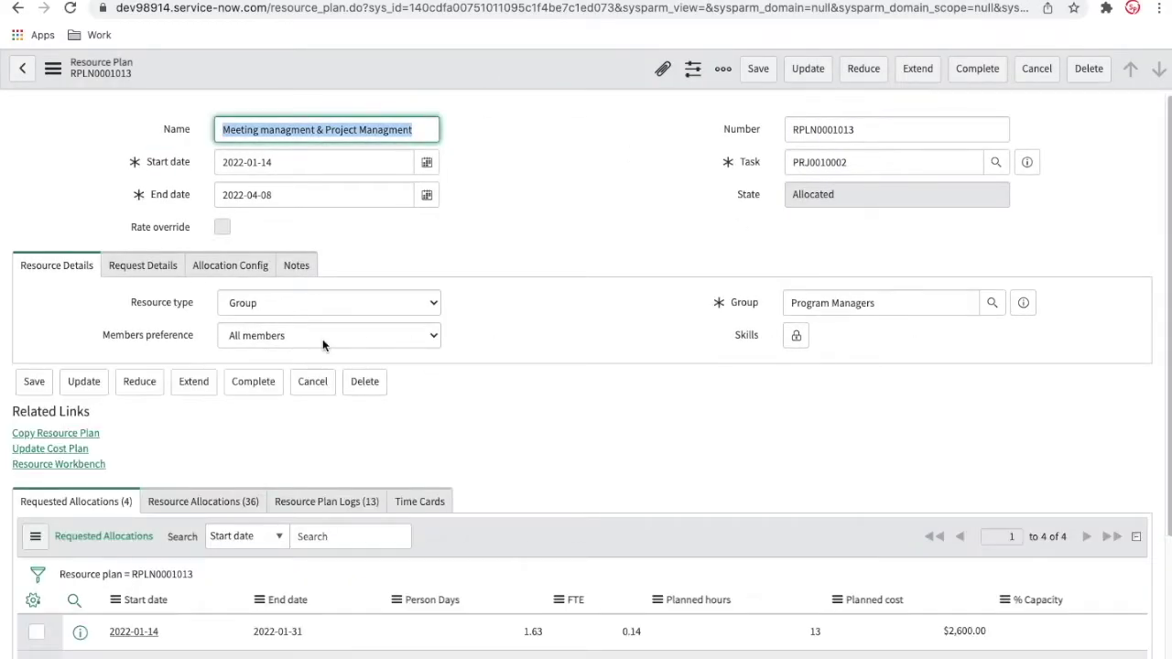
Check the resource plan's request details and copy its Program Managers group into the Portal Enhancment project's assignment group
left_click(149, 269)
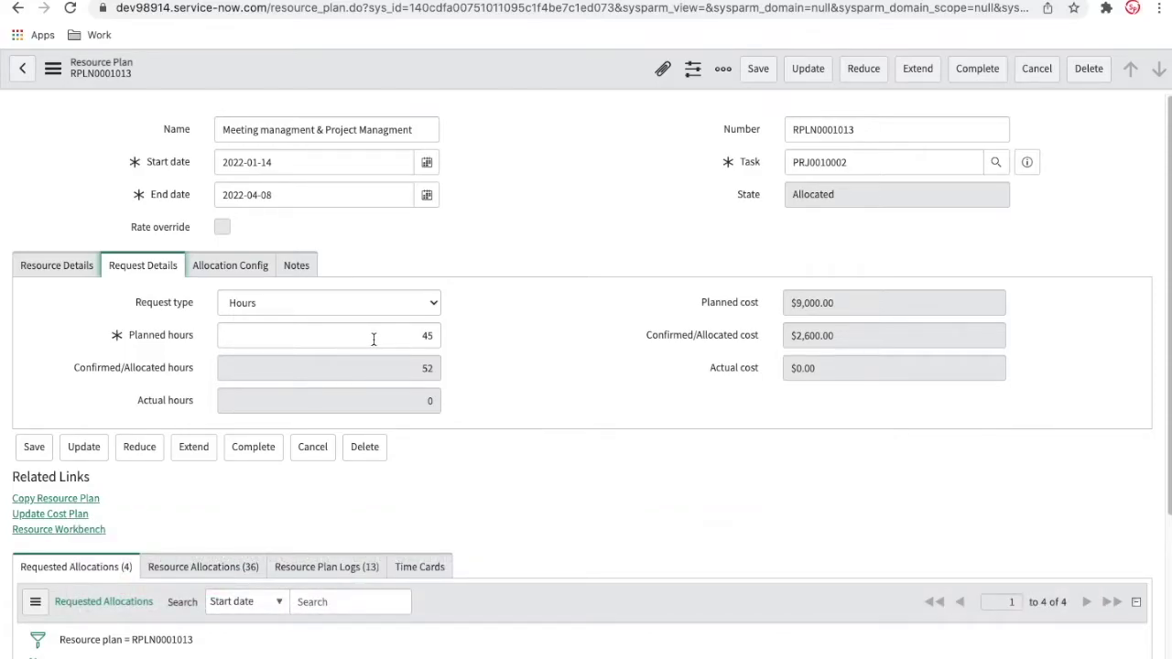
left_click(84, 273)
left_click(917, 303)
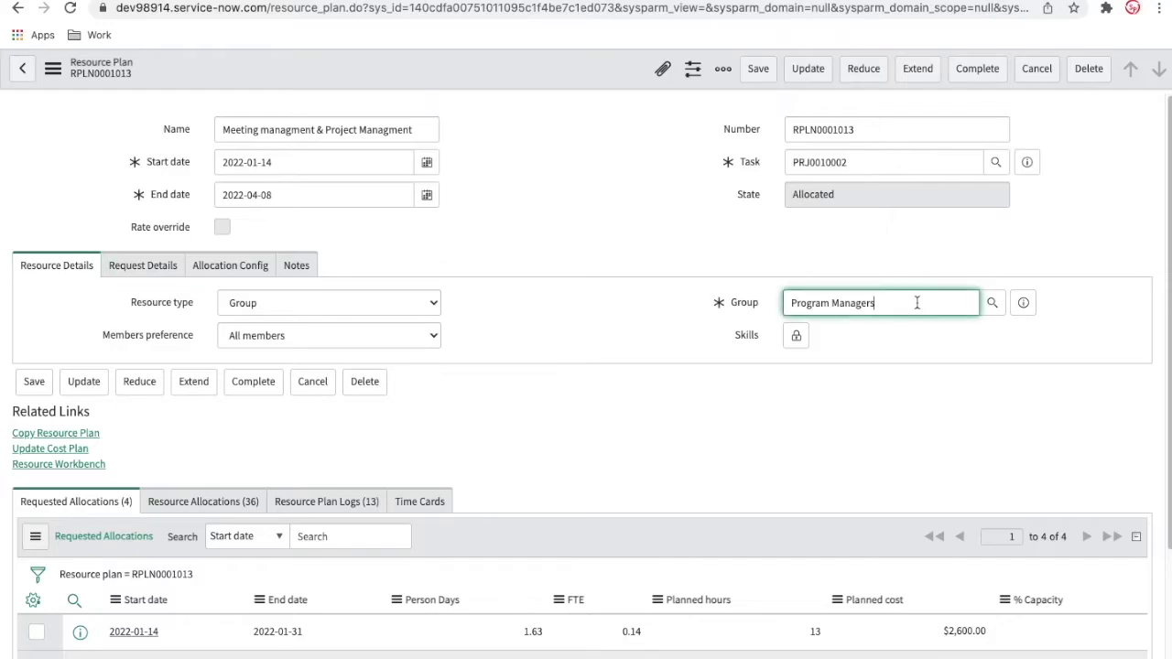
left_click_drag(917, 303, 760, 311)
key("ctrl+c")
left_click(424, 3)
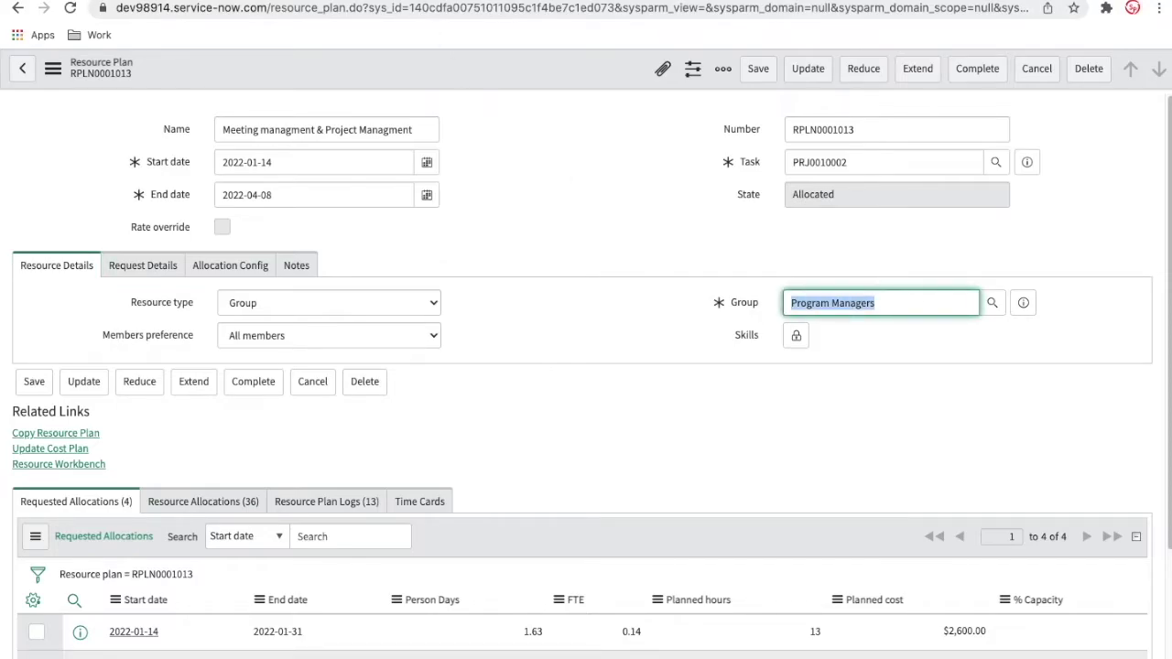
scroll(903, 225, "up", 10)
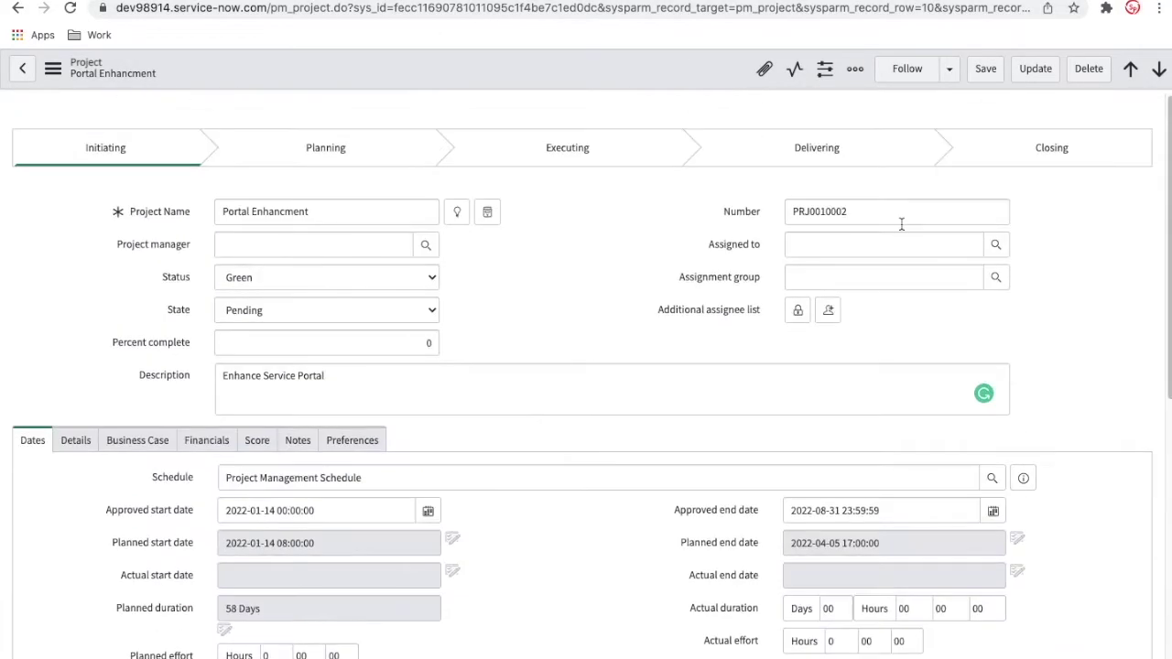
left_click(870, 274)
key("ctrl+v")
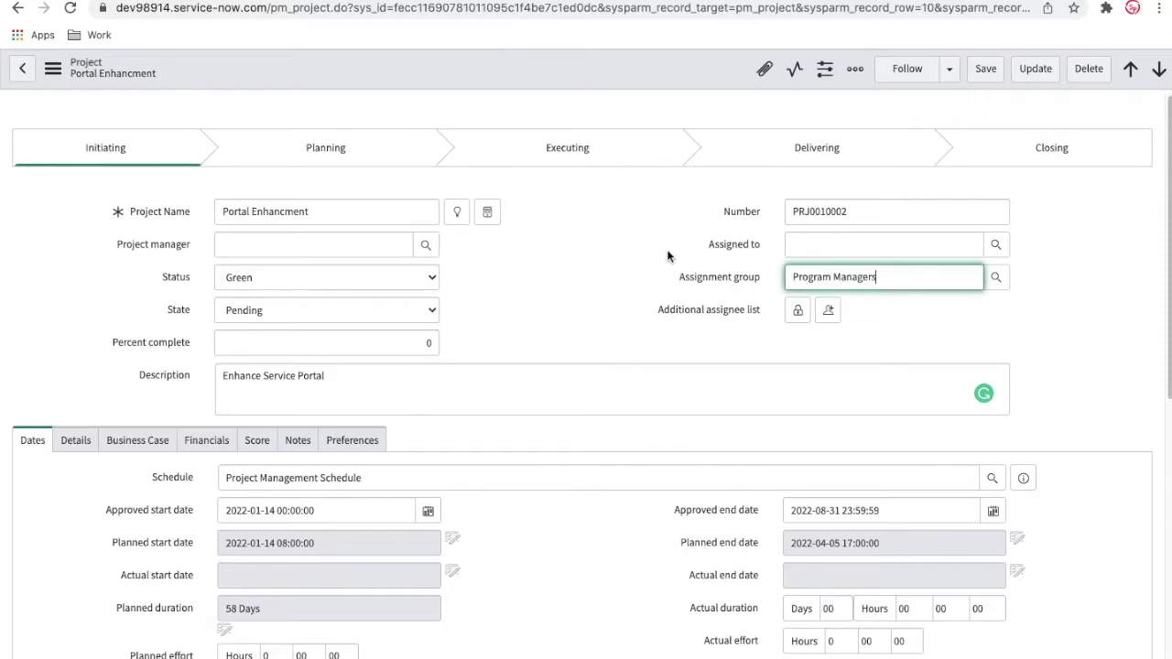
left_click(669, 249)
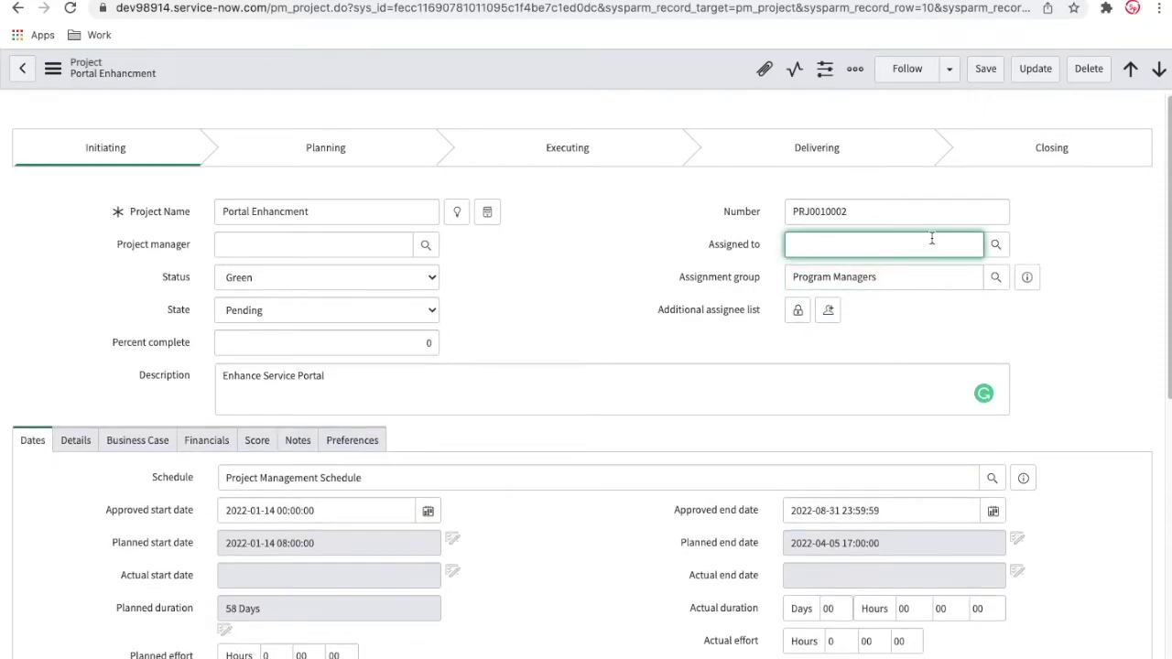
Assign the Portal Enhancment project to the group's CIO, choose a project manager, and save the record
left_click(994, 252)
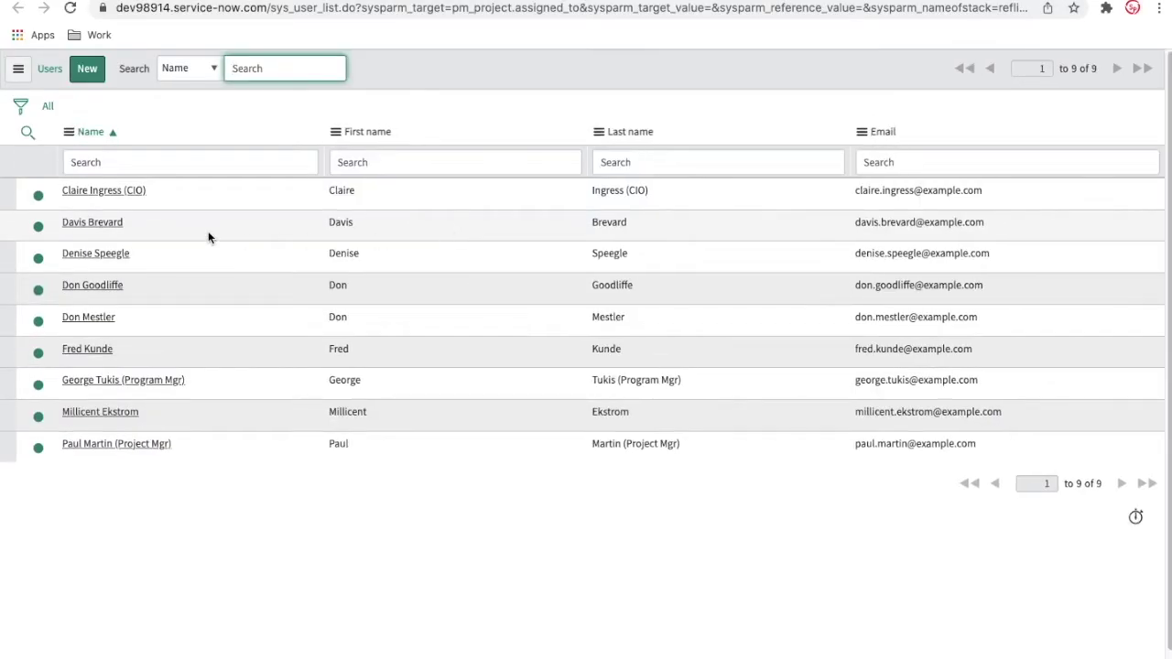
left_click(132, 195)
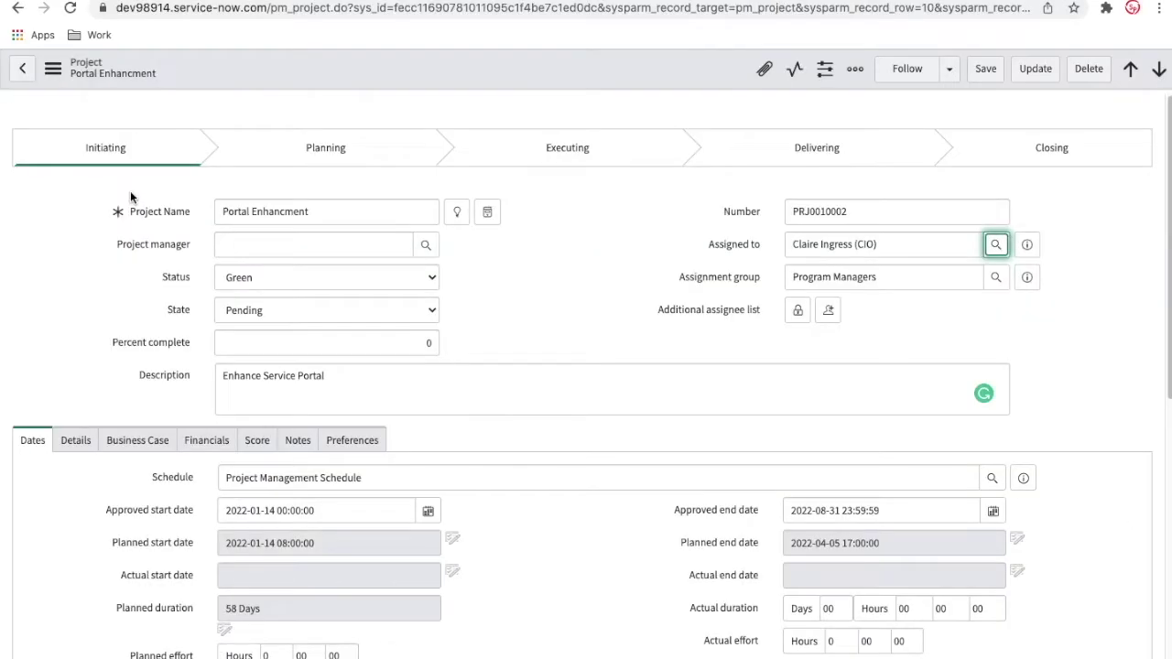
left_click(348, 249)
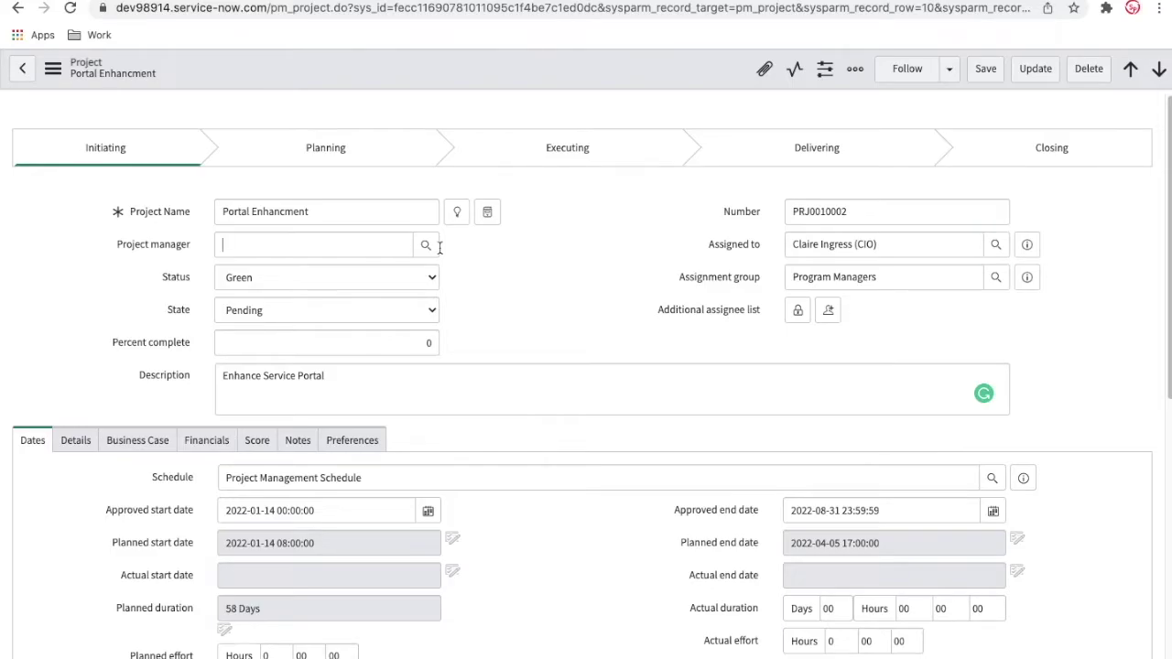
left_click(429, 245)
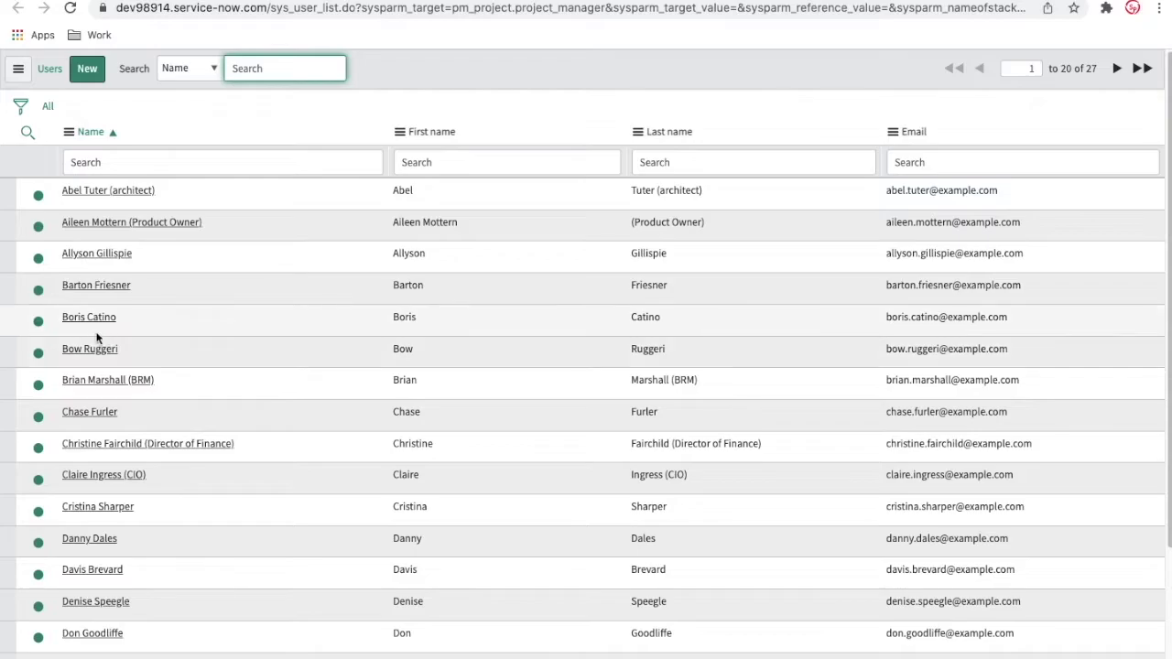
left_click(89, 317)
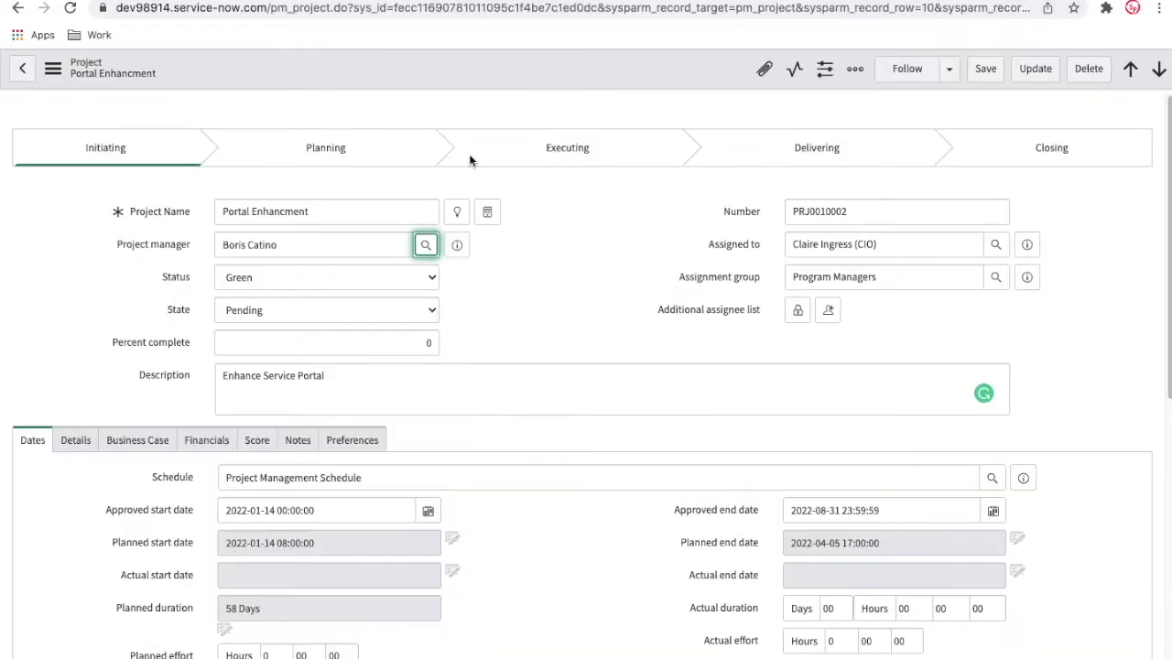
right_click(492, 70)
left_click(510, 81)
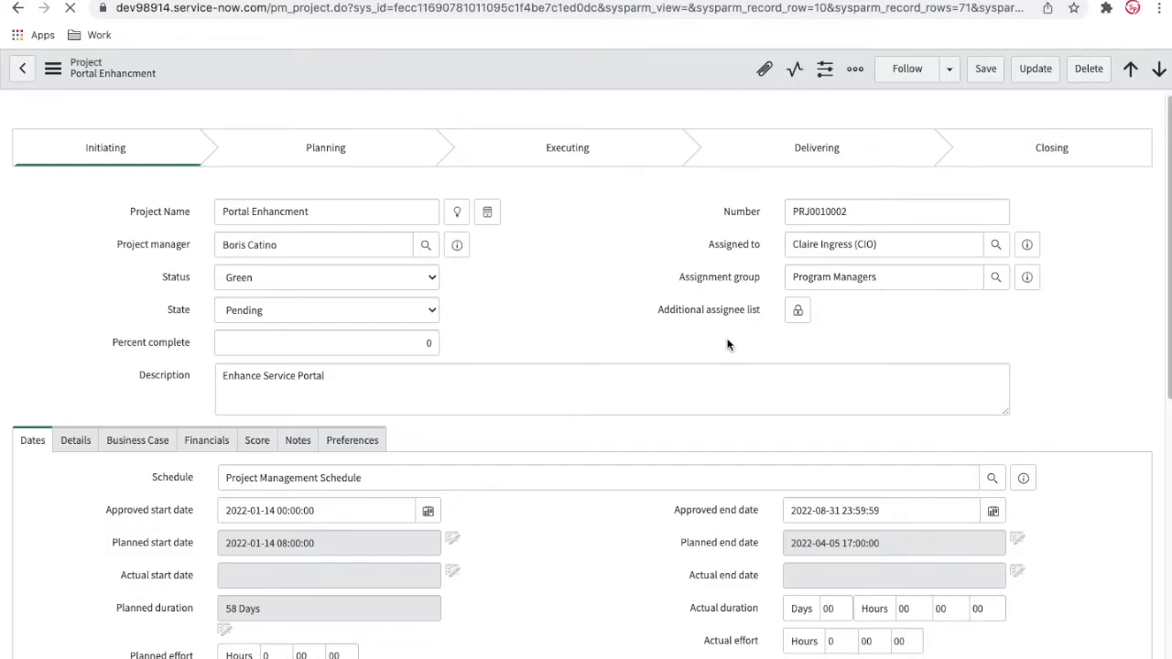
Show the Portal Enhancment project's related project tasks and examine their phases and planned dates
scroll(727, 344, "down", 6)
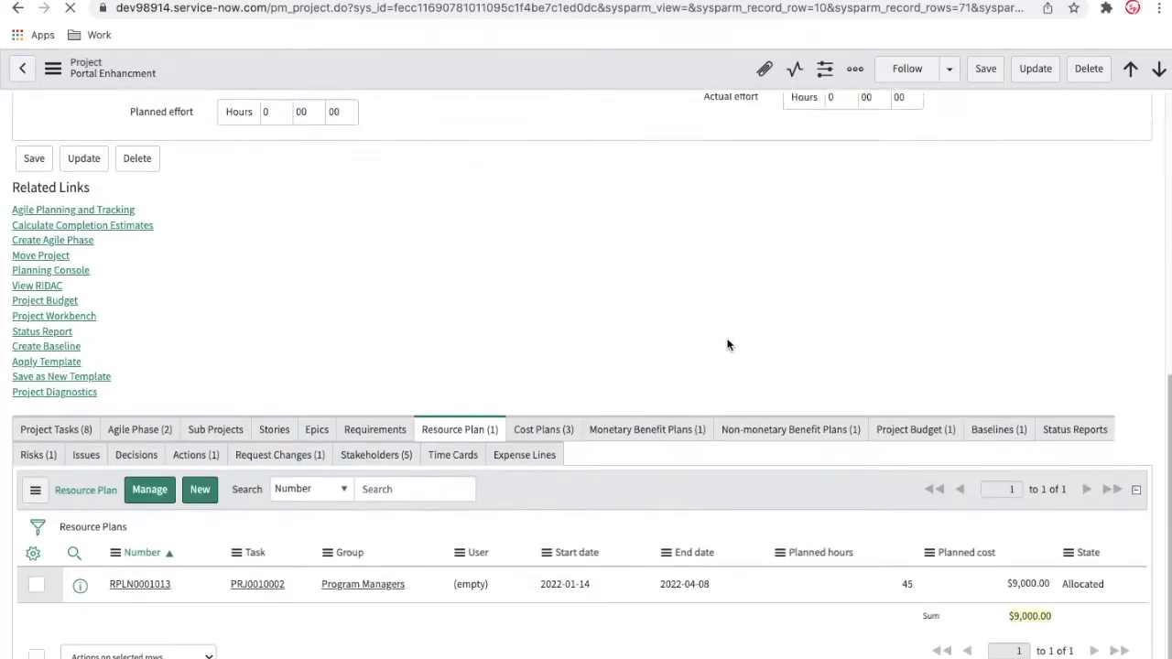
left_click(89, 409)
scroll(151, 572, "down", 2)
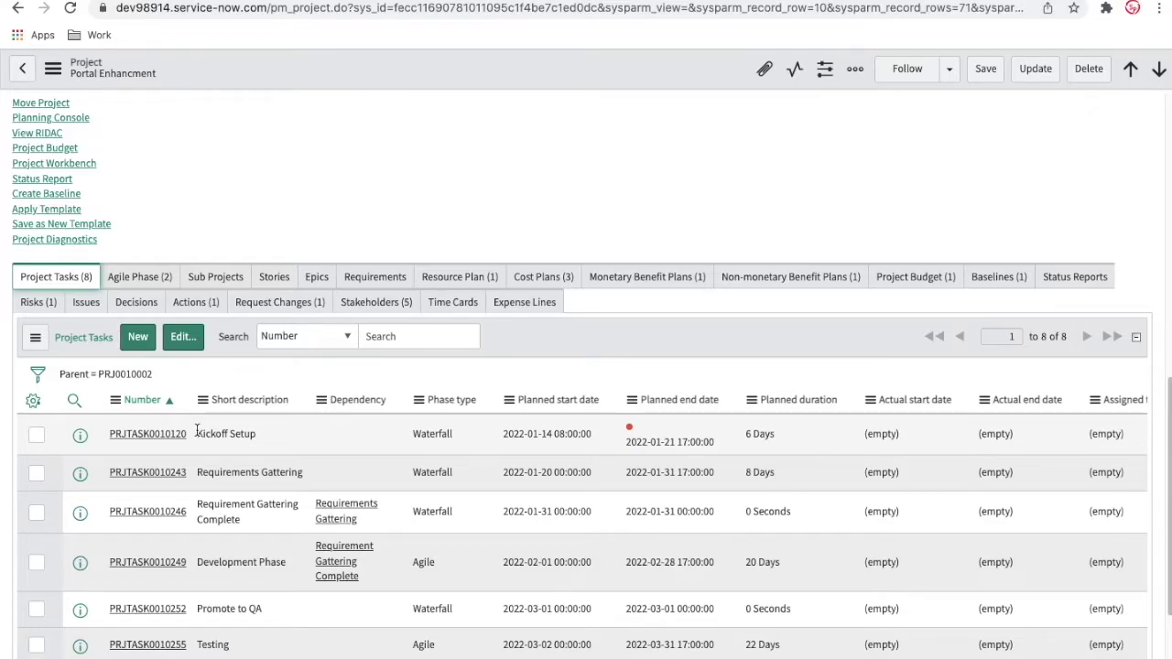
scroll(196, 431, "down", 2)
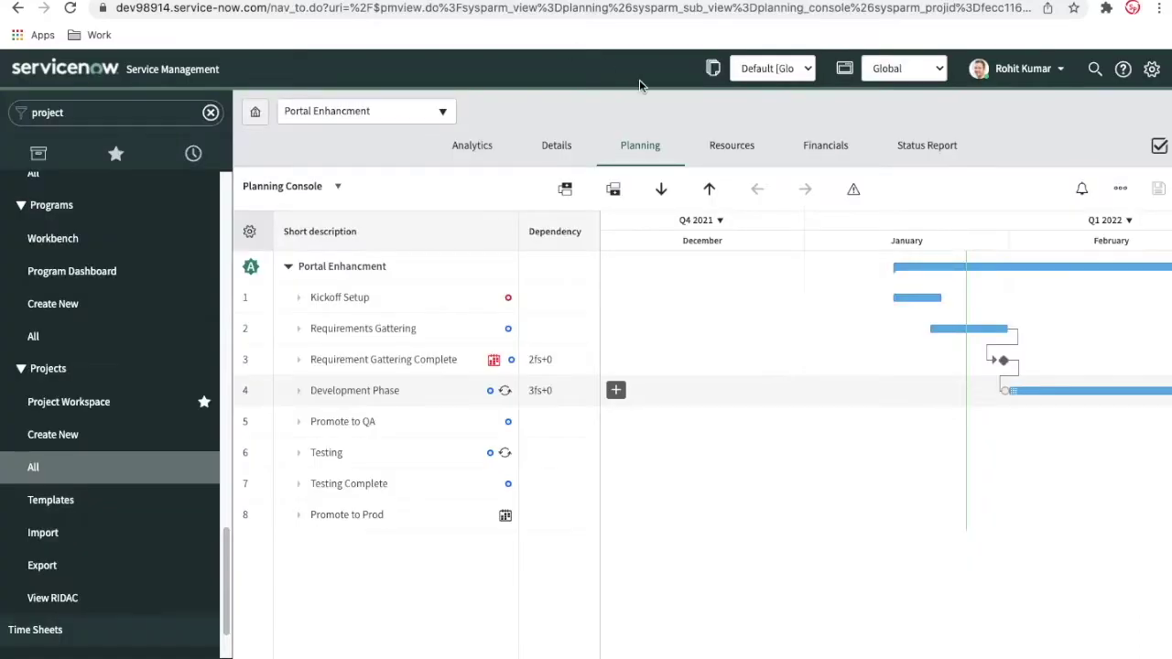
Start a new resource plan for the Portal Enhancment project and assign it to the Analysts group
left_click(732, 146)
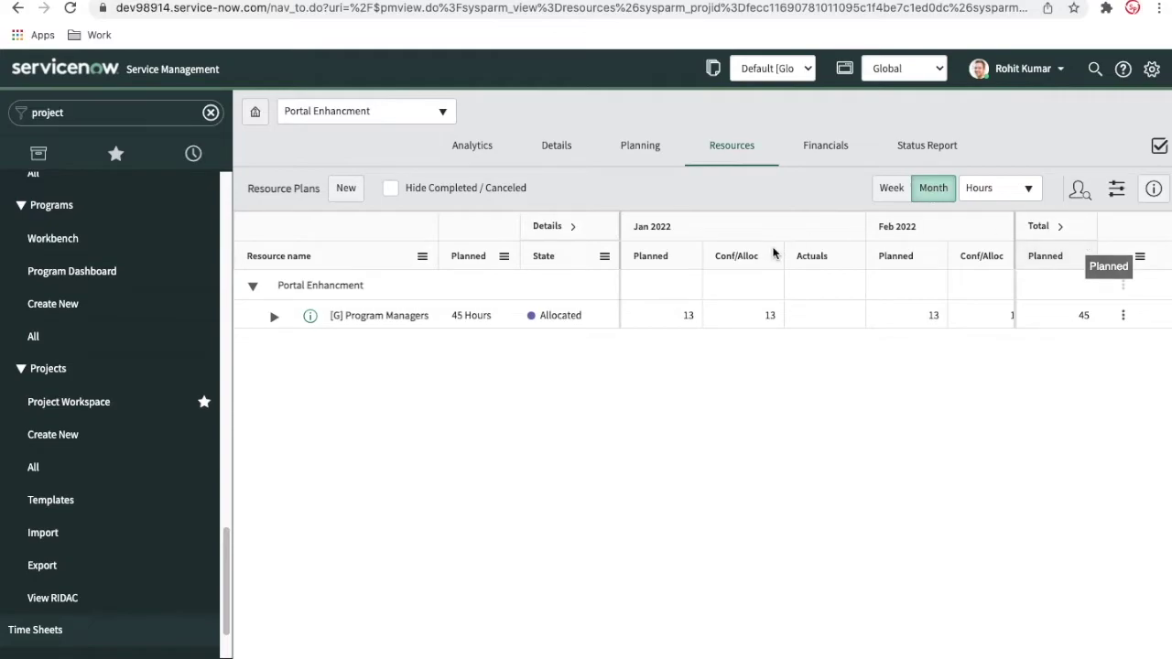
left_click(339, 192)
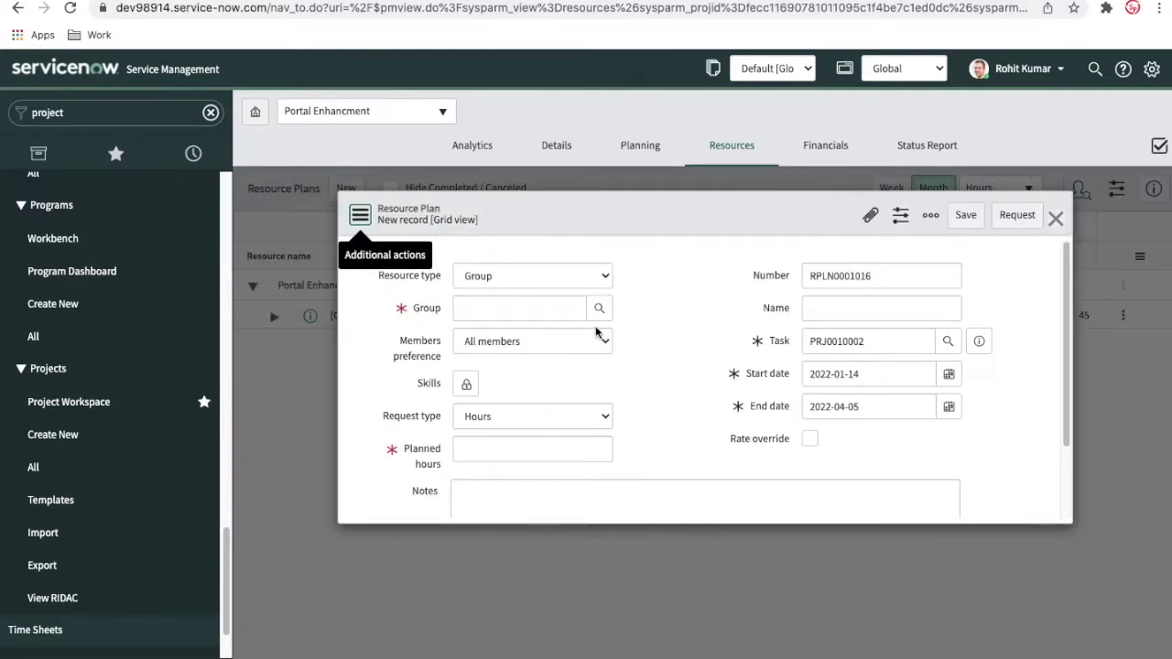
left_click(599, 308)
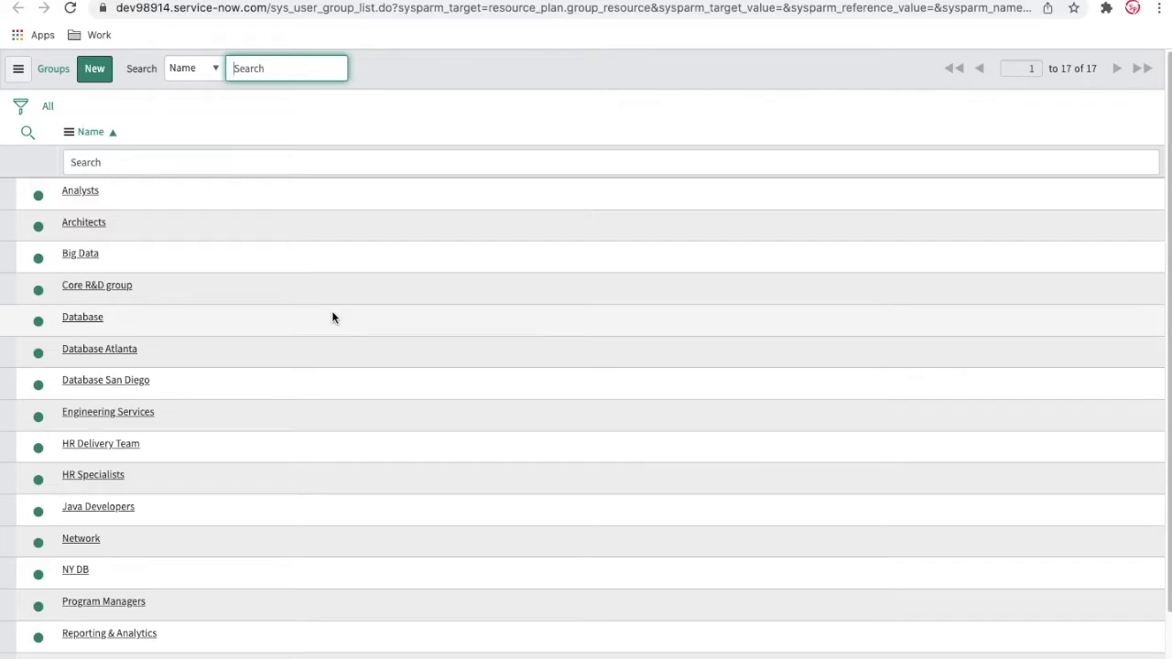
left_click(80, 191)
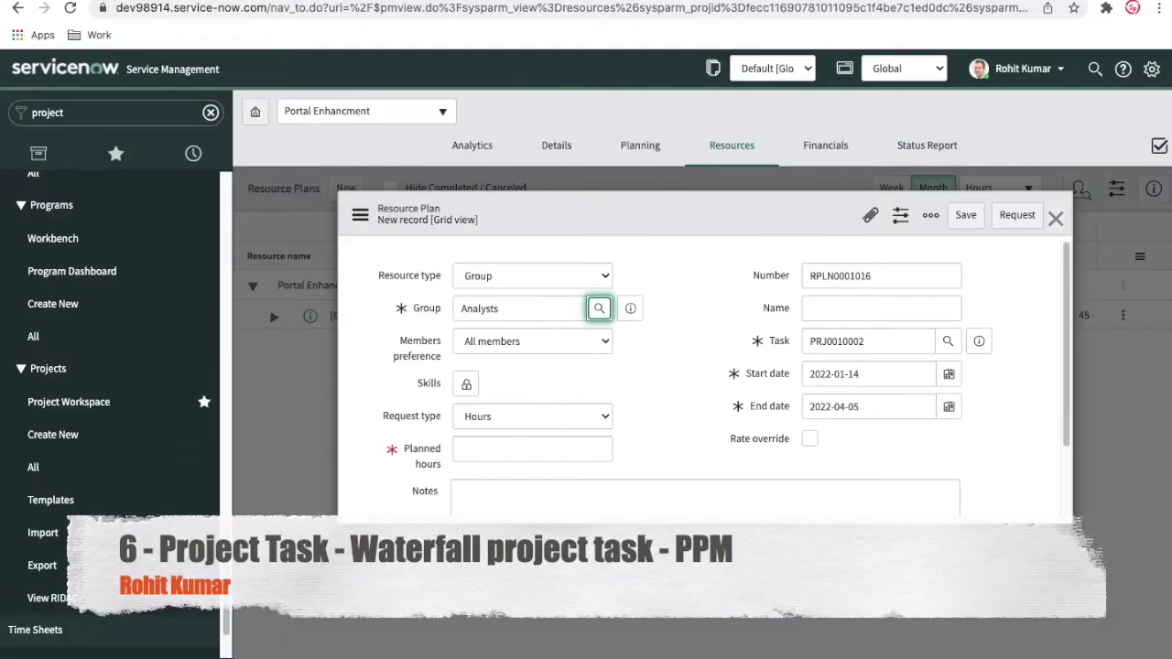
Set the Analysts resource plan's start date to 2022-01-20 and its end date to 2022-01-31
left_click(949, 374)
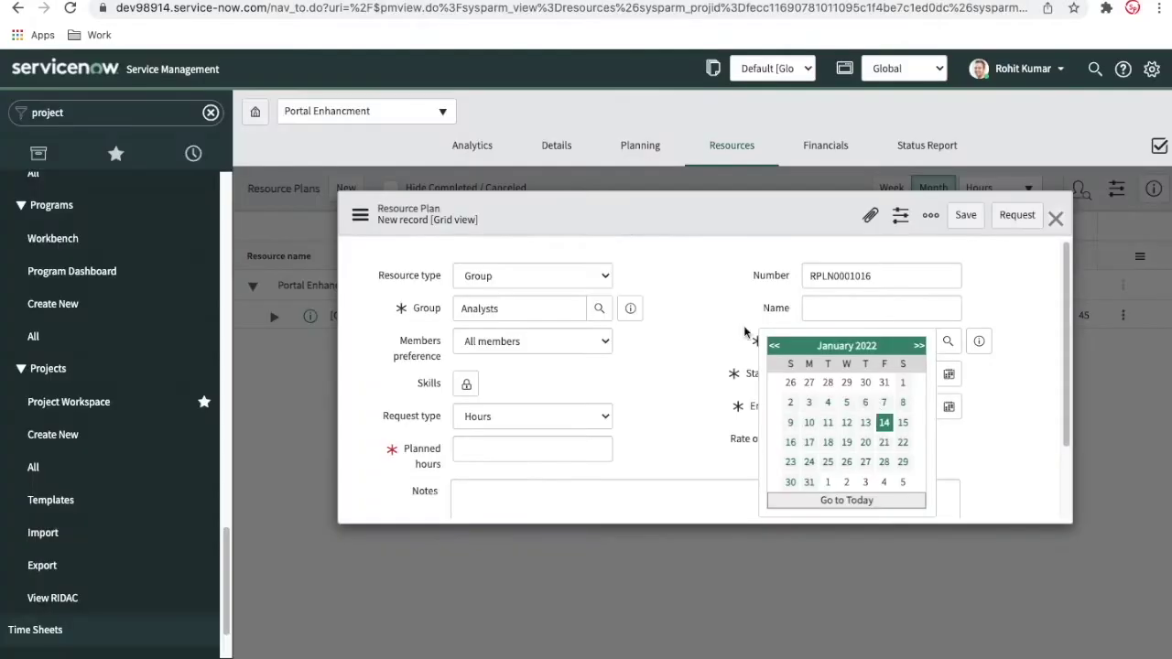
left_click(865, 443)
left_click(949, 407)
left_click(775, 347)
left_click(775, 347)
left_click(775, 347)
left_click(809, 481)
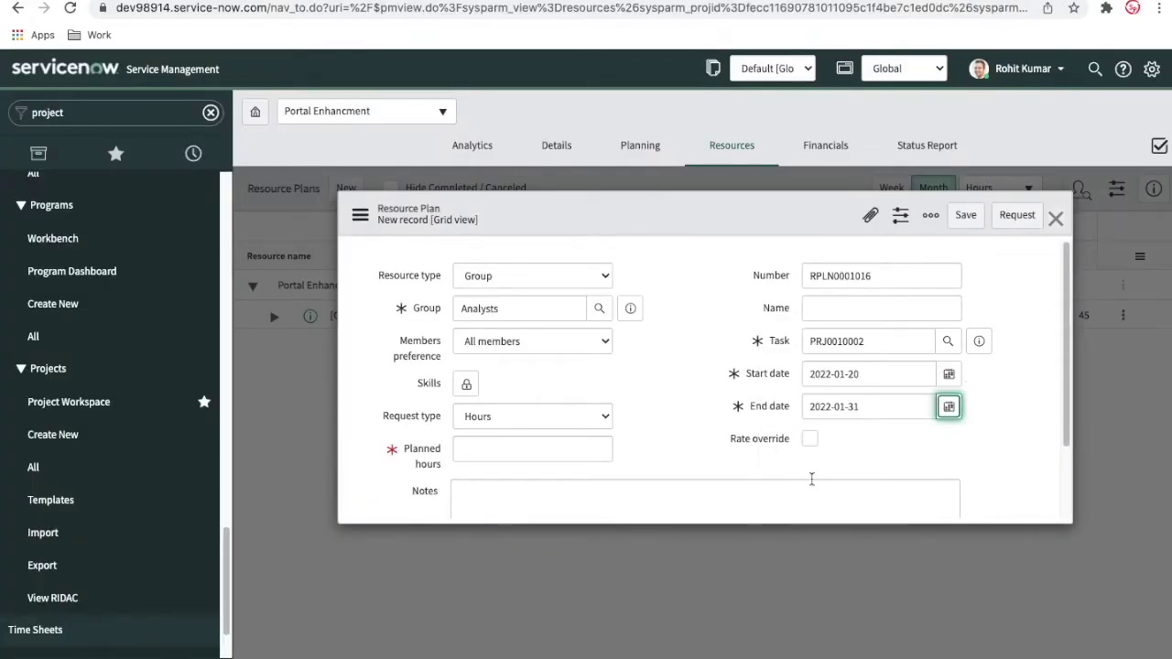
Set the Analysts plan's request type to FTE with a value of 10, and submit the plan
scroll(778, 436, "down", 2)
left_click(557, 343)
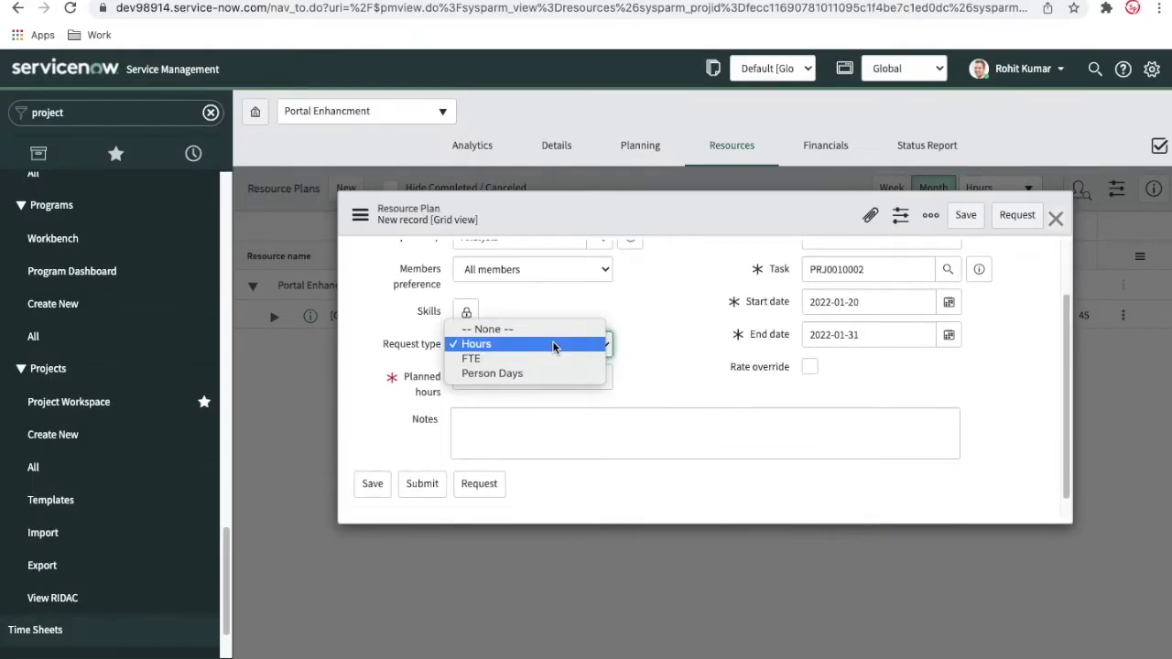
left_click(529, 359)
left_click(571, 379)
type("2")
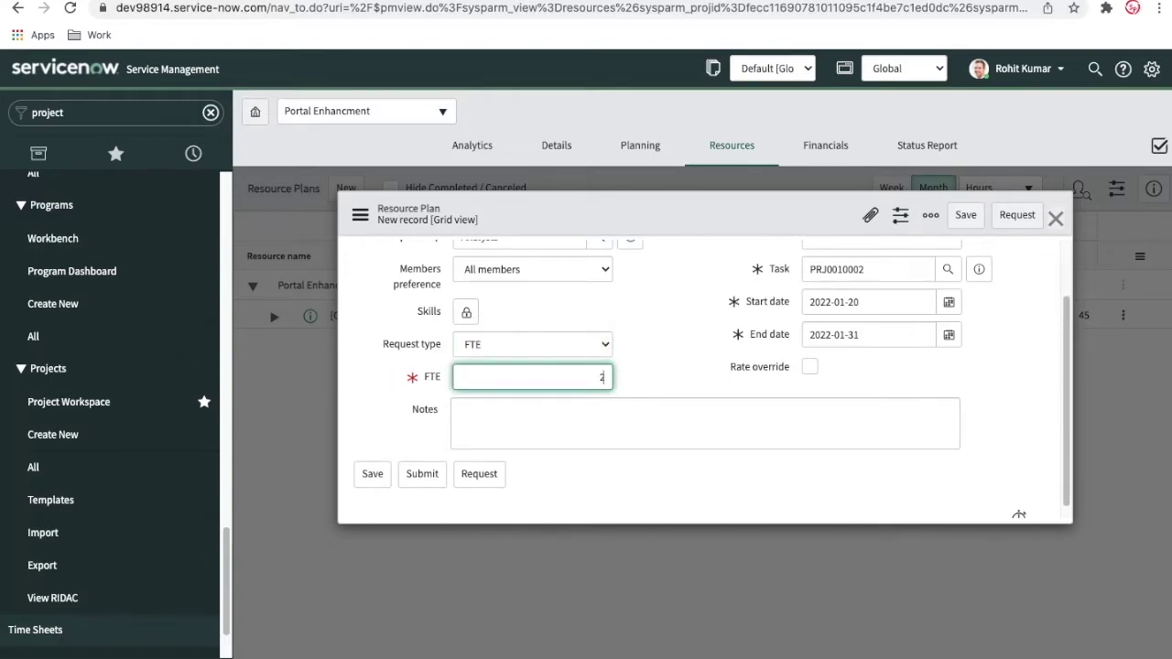
type("2")
left_click(422, 473)
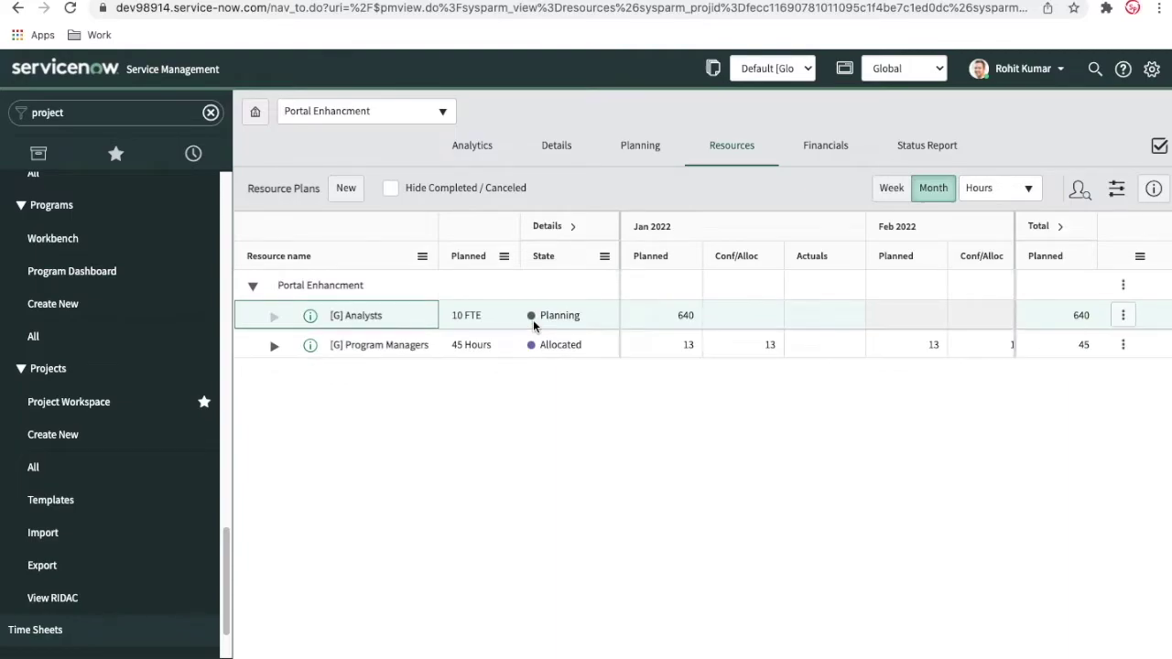
Add a resource plan for the Java Developers group from 2022-02-01 to 2022-04-05 with 2,000 planned hours and save it
left_click(274, 0)
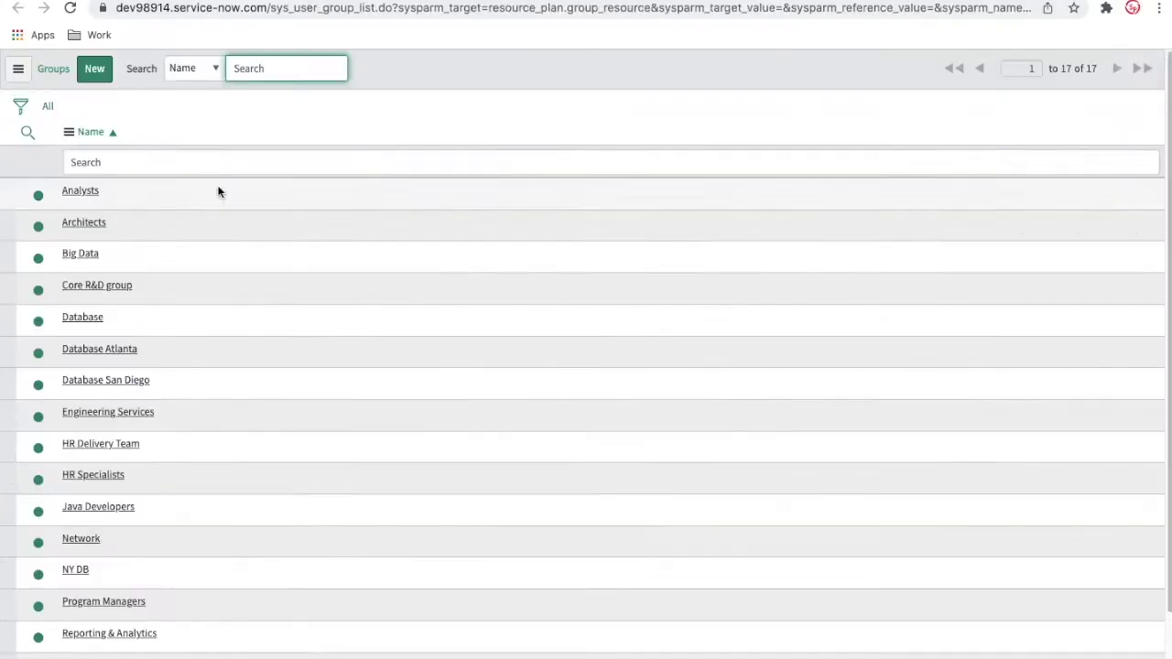
left_click(211, 162)
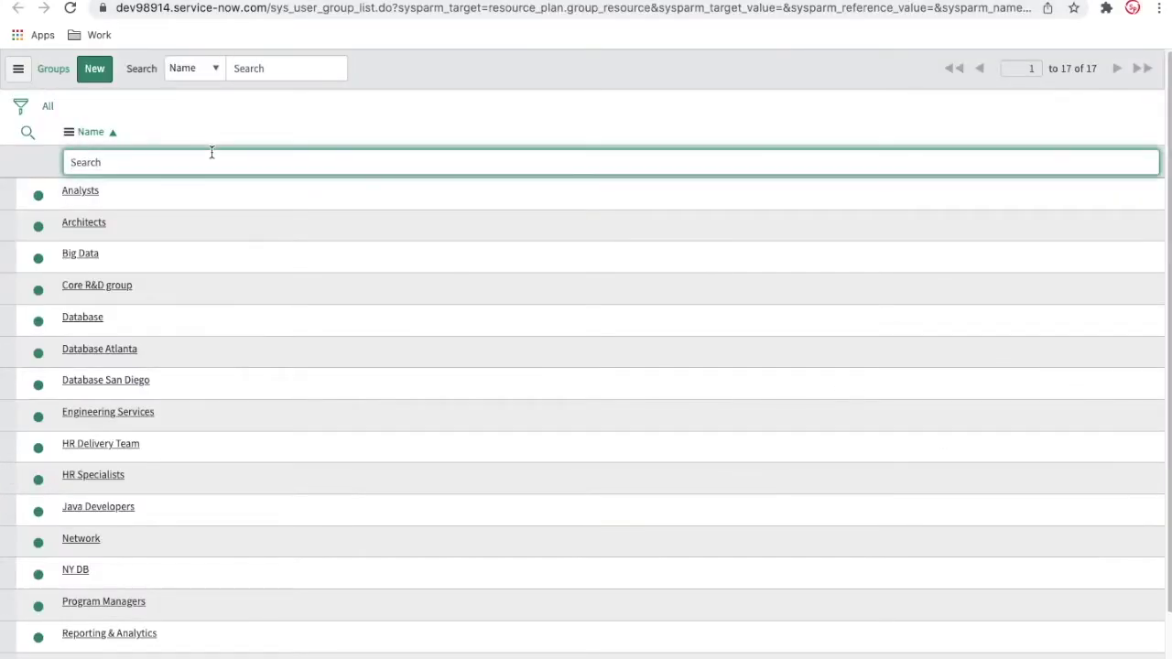
key("Return")
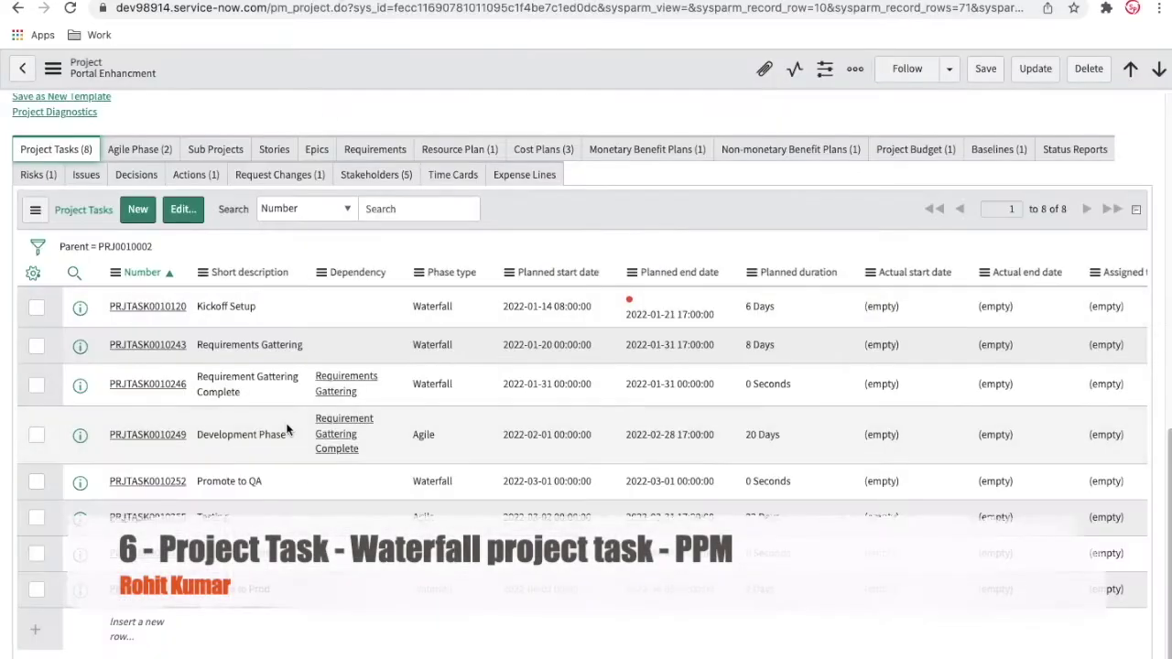
scroll(286, 430, "down", 1)
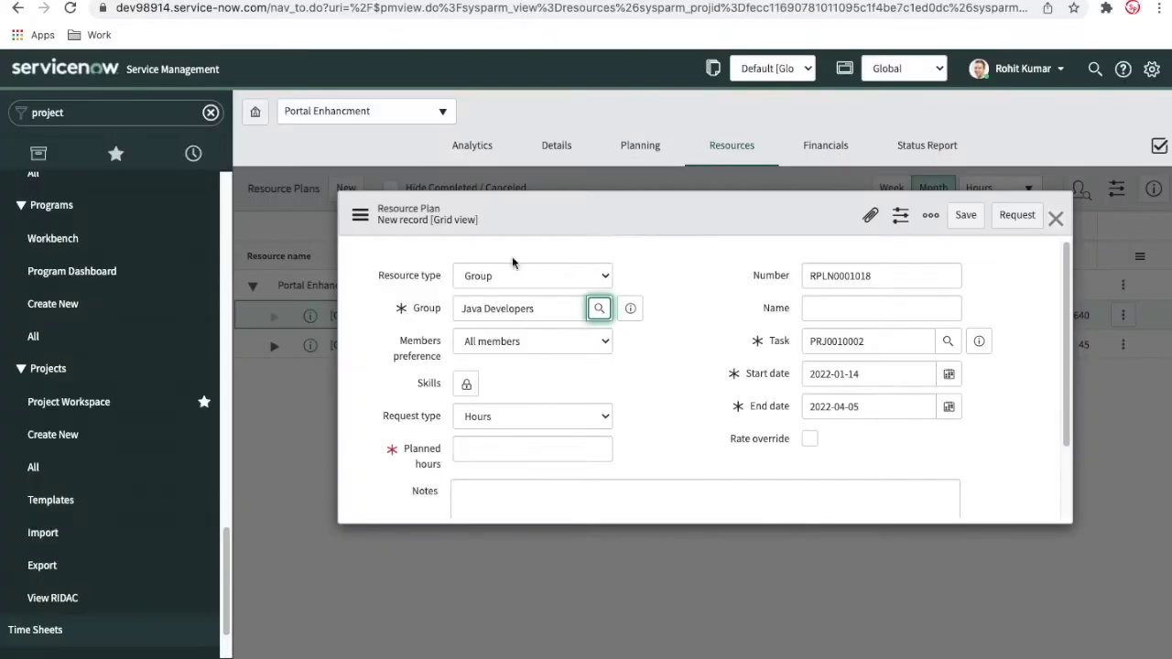
left_click(950, 376)
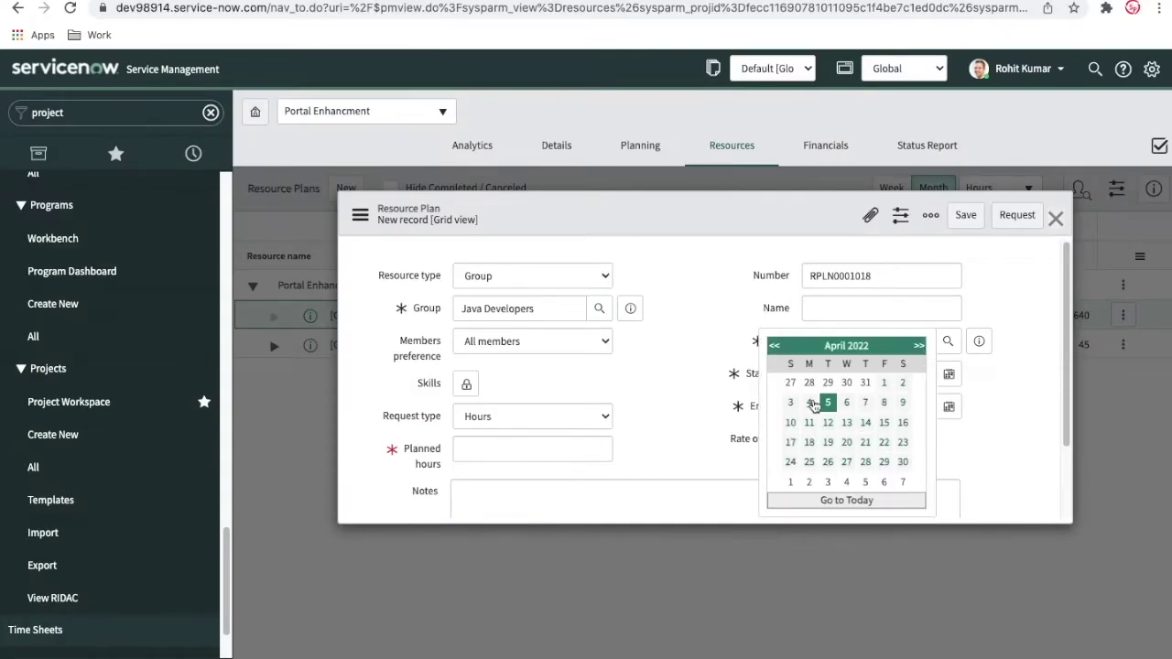
left_click(828, 403)
left_click(605, 417)
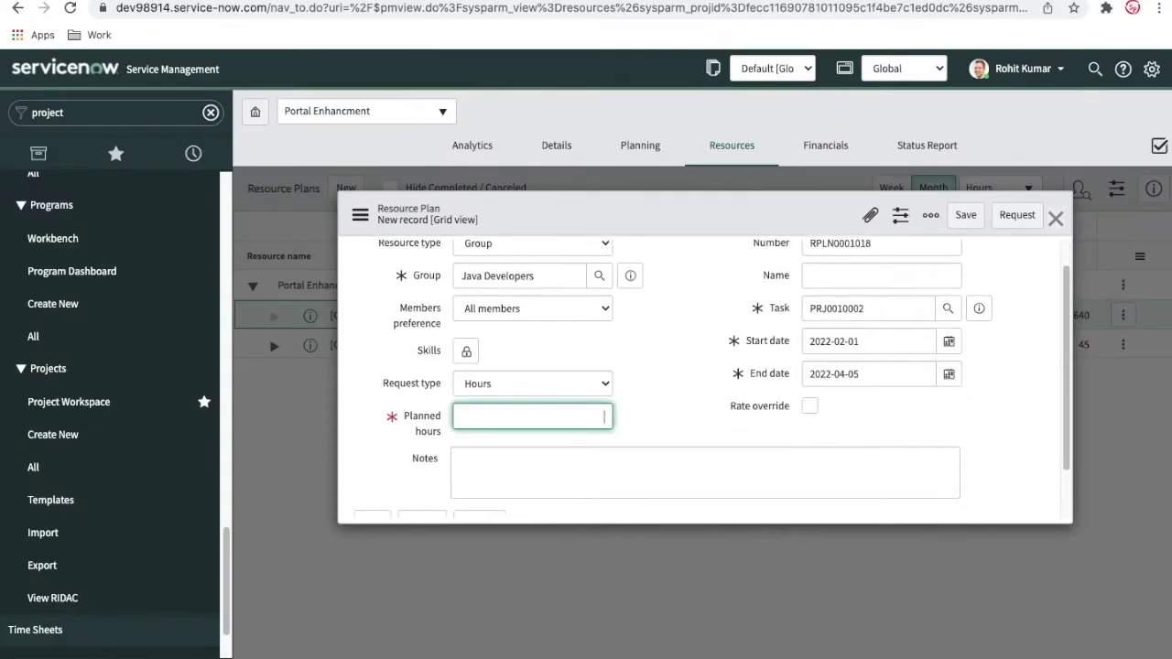
left_click(964, 217)
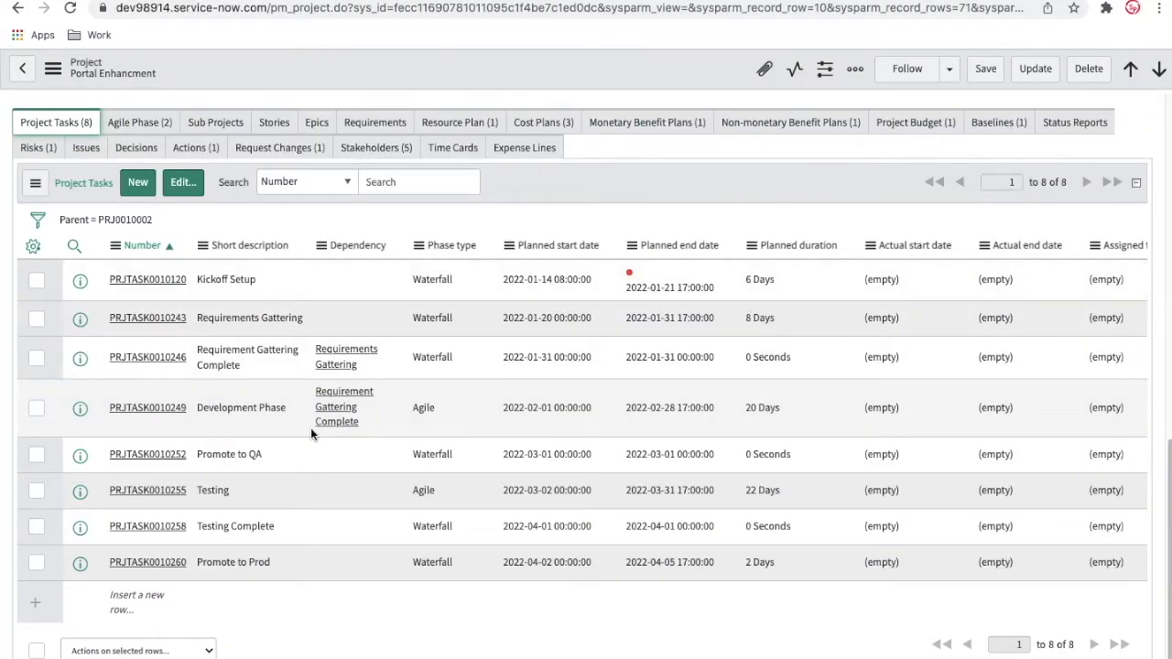
Add a resource plan for the ServiceNow group from 2022-03-02 to 2022-03-31 with 100 planned hours and request it
scroll(311, 427, "down", 1)
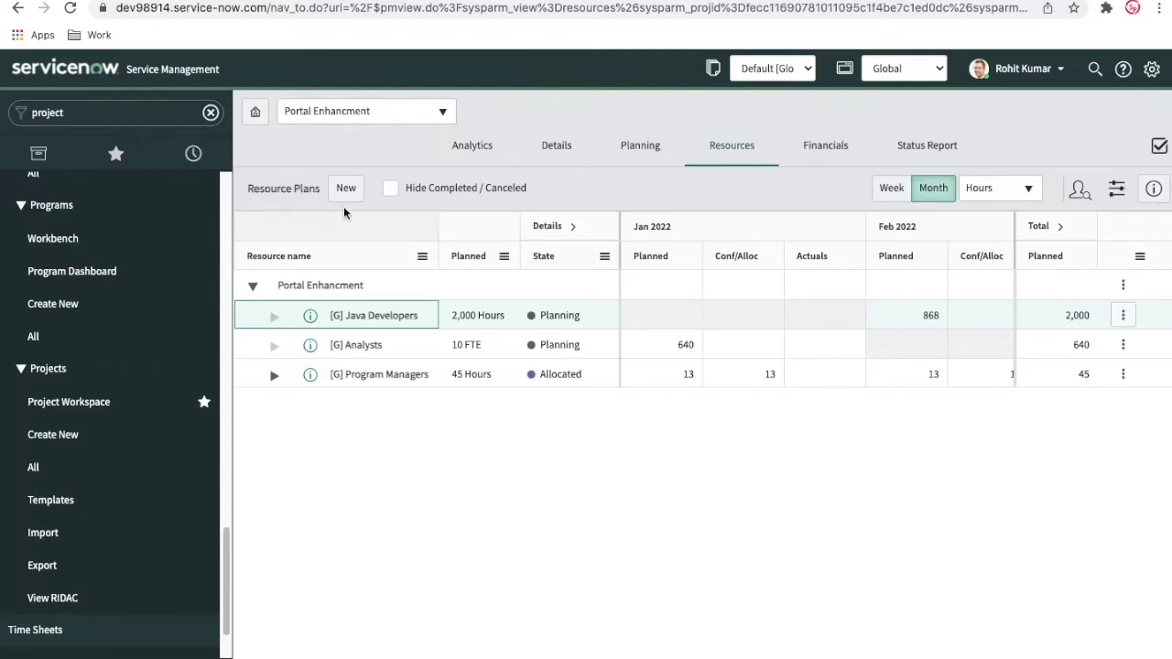
left_click(345, 191)
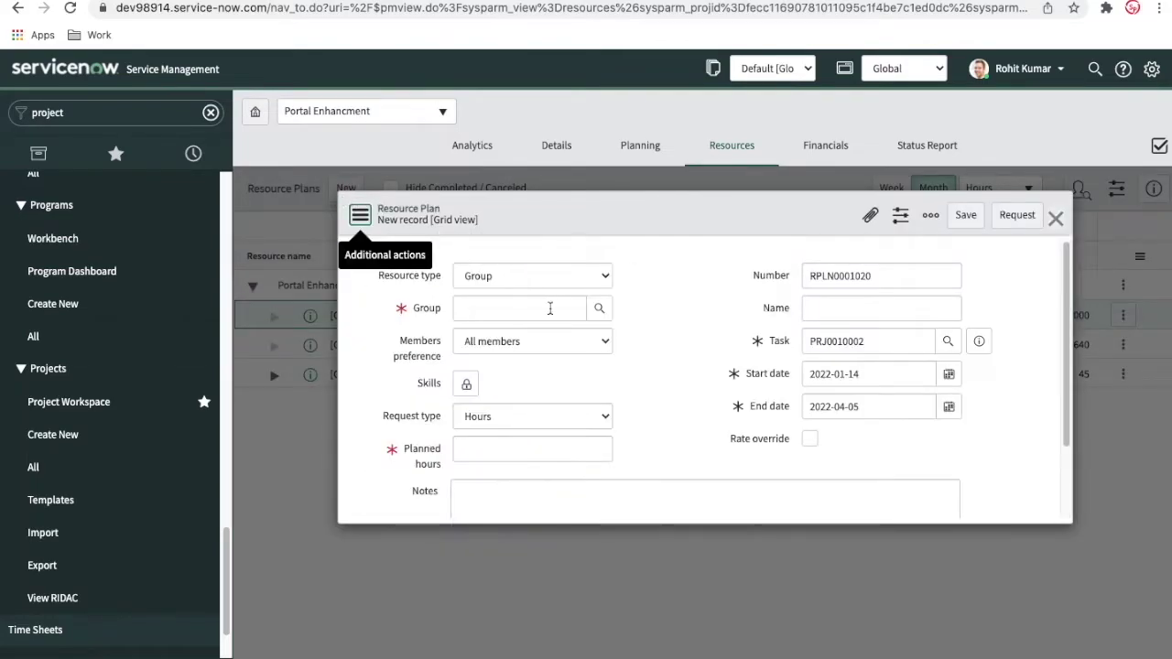
left_click(600, 312)
scroll(99, 130, "down", 1)
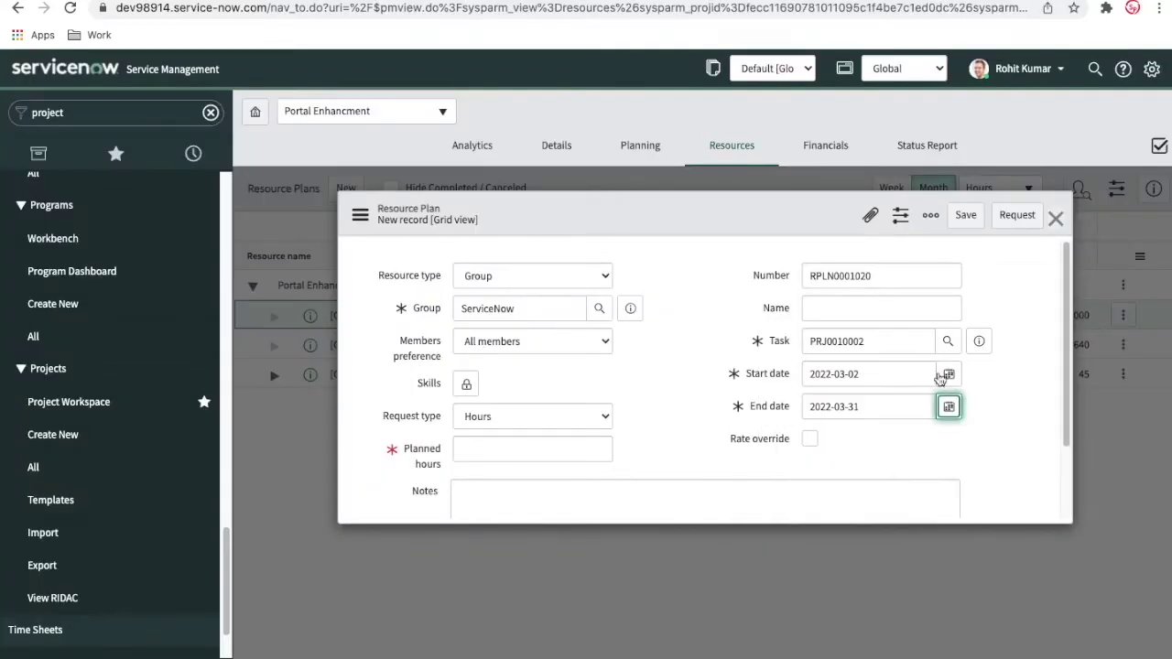
left_click(591, 448)
type("100")
left_click(1011, 219)
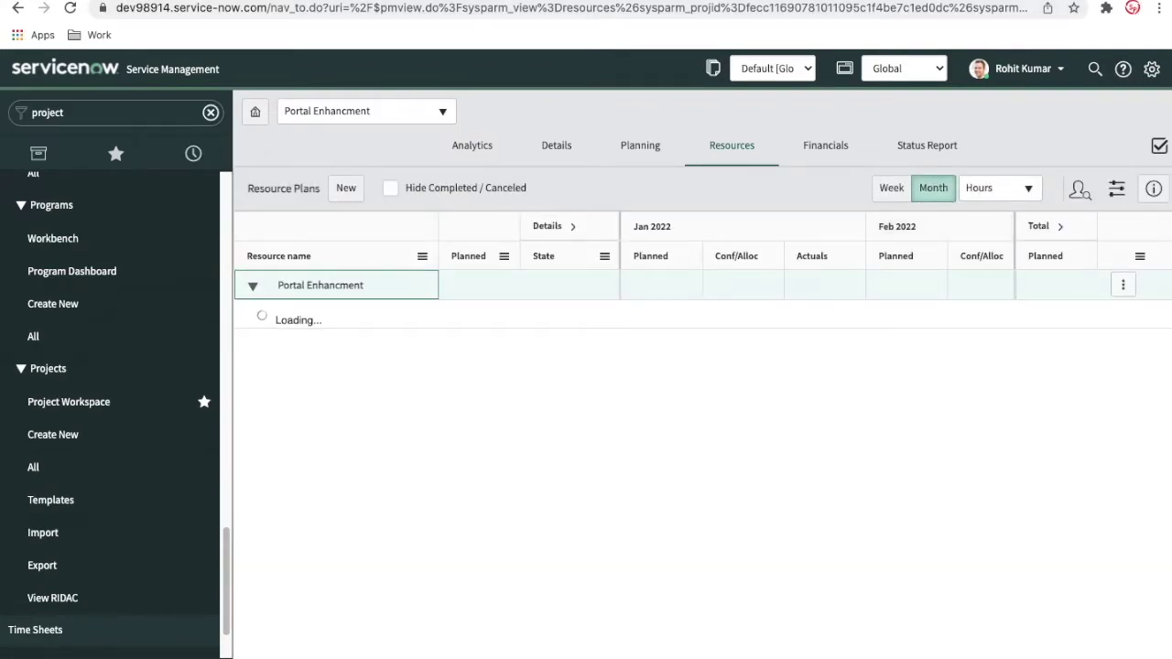
Change the ServiceNow resource plan's state to allocated for all members of the group
scroll(915, 440, "right", 2)
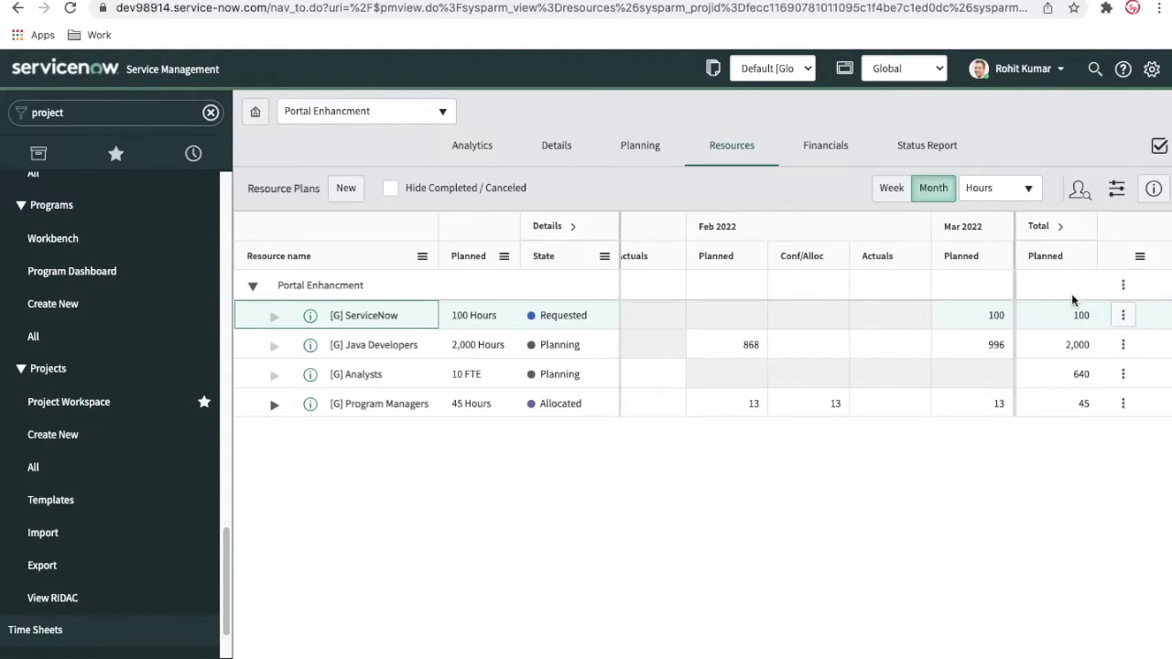
left_click(1123, 315)
mouse_move(1048, 302)
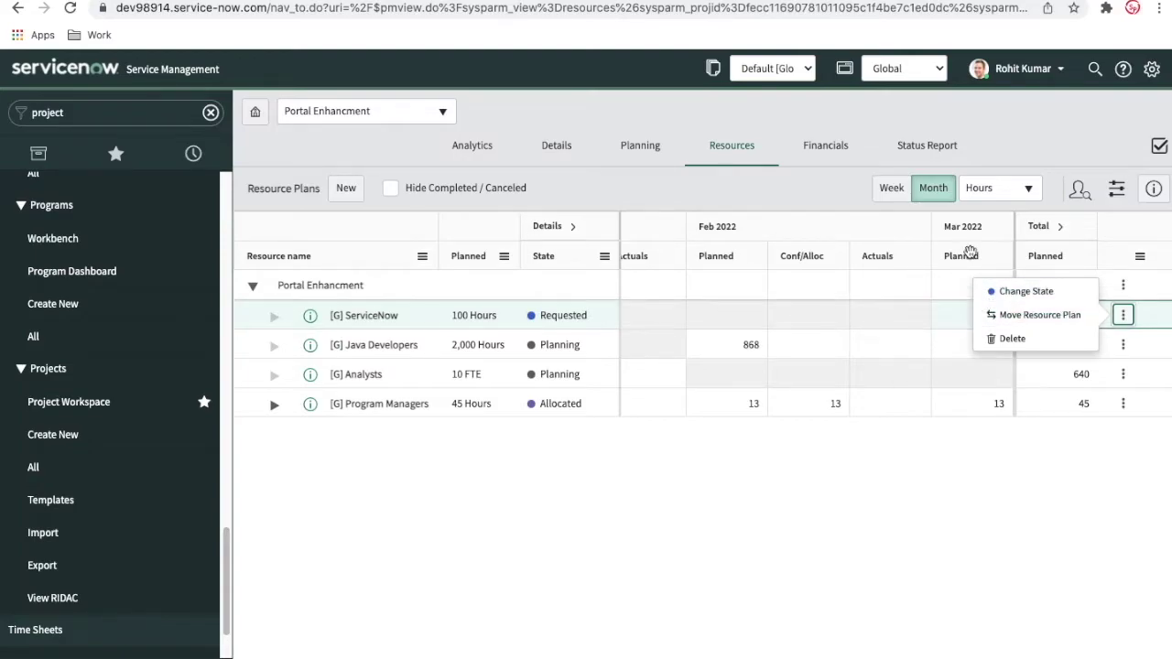
mouse_move(993, 291)
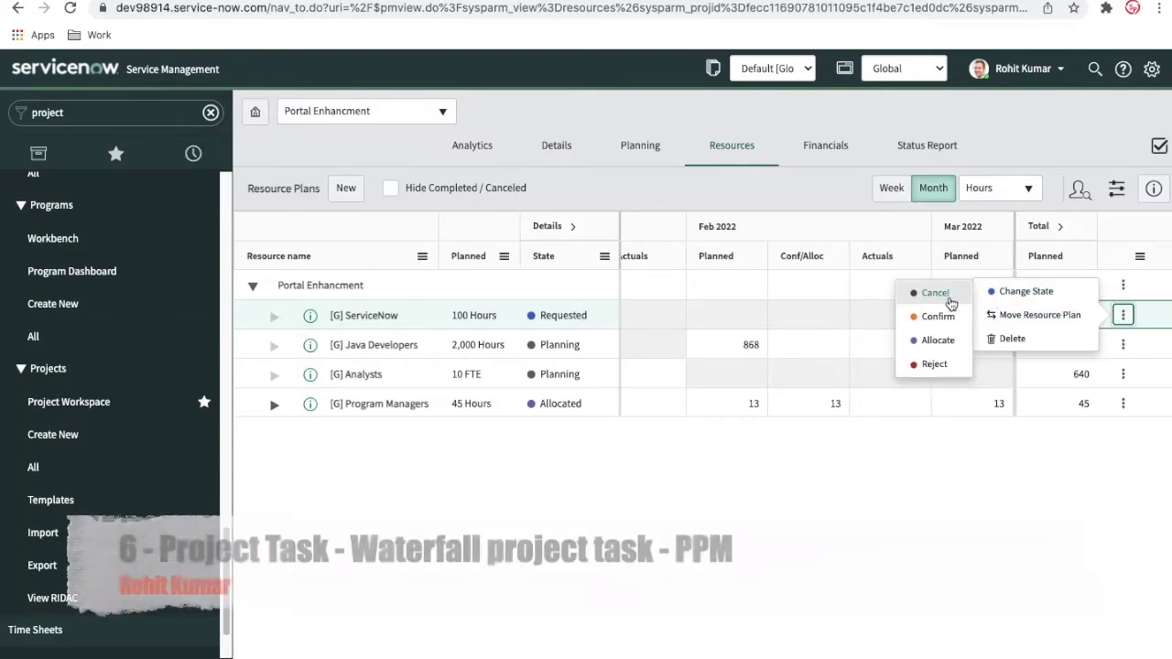
left_click(938, 340)
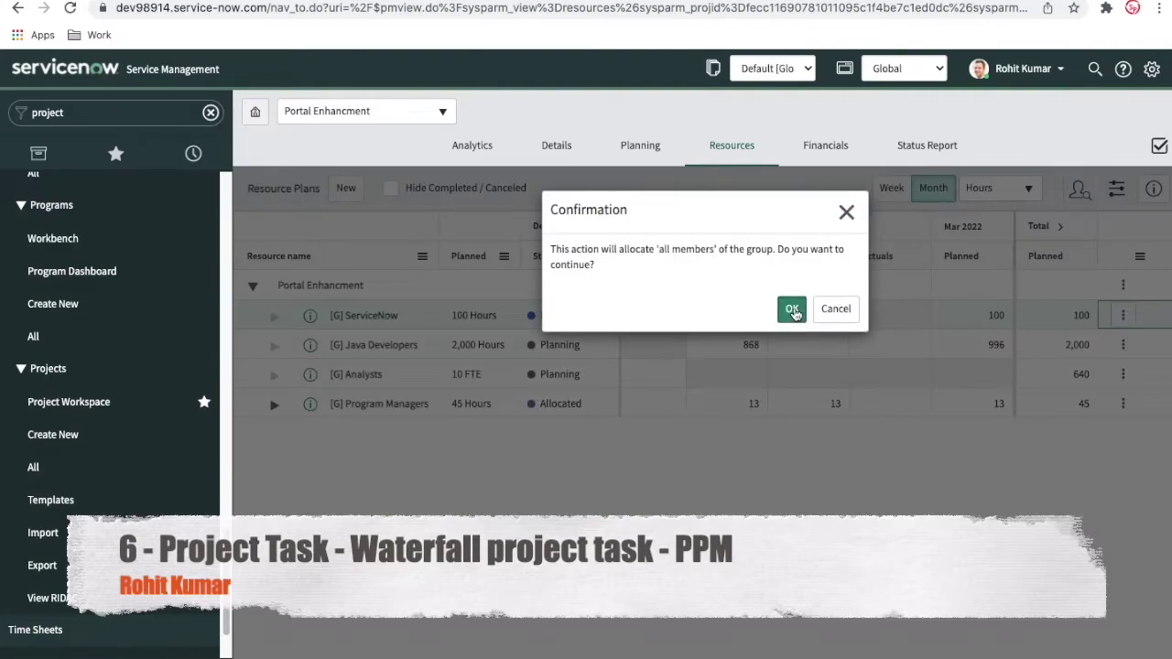
left_click(793, 309)
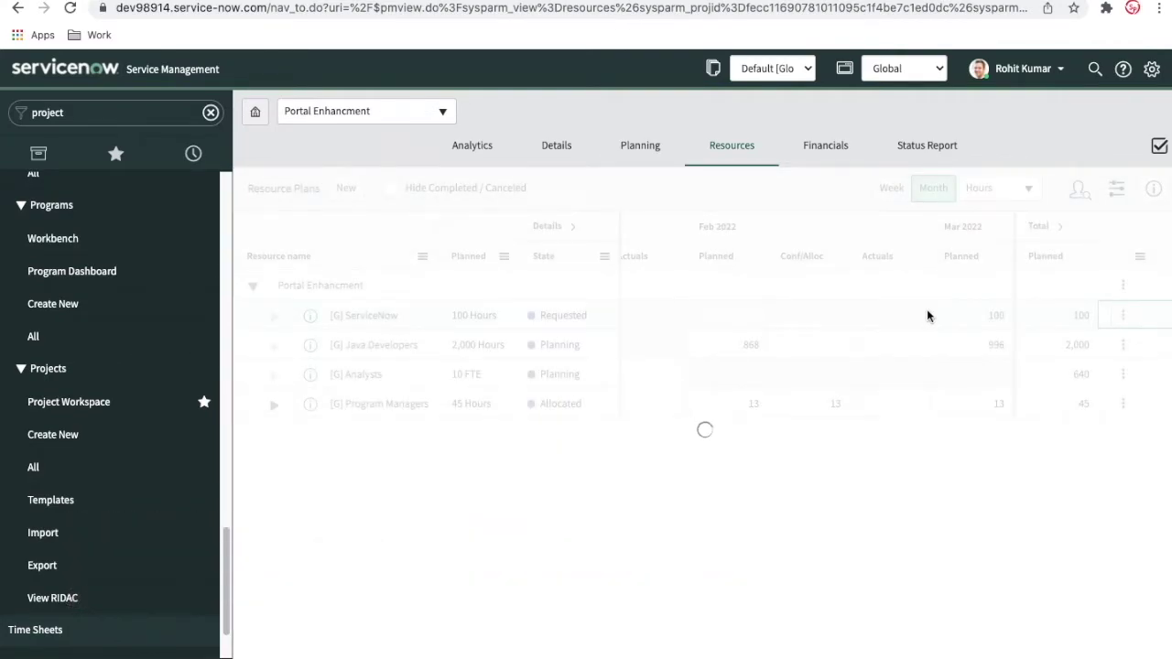
Request the Java Developers resource plan and allocate it to the group's members
left_click(1123, 522)
mouse_move(1026, 497)
left_click(934, 496)
left_click(1123, 521)
left_click(938, 545)
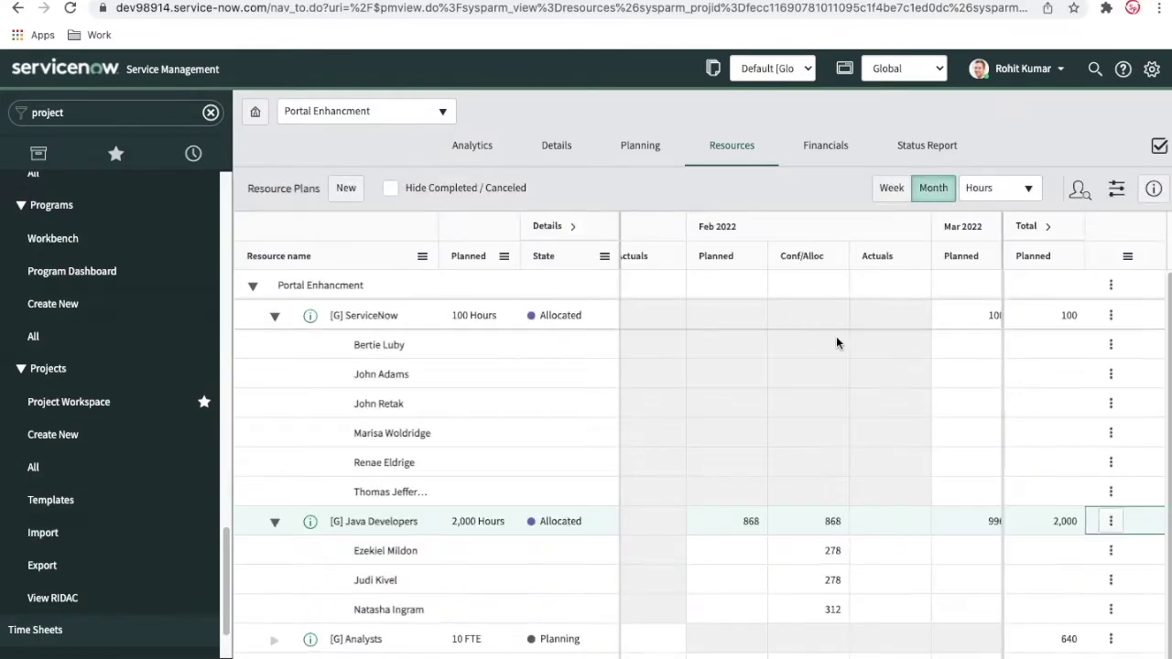
Request the Analysts resource plan and allocate it to all members of the group
left_click(1111, 635)
mouse_move(1017, 610)
left_click(927, 610)
left_click(1111, 635)
left_click(903, 635)
left_click(790, 309)
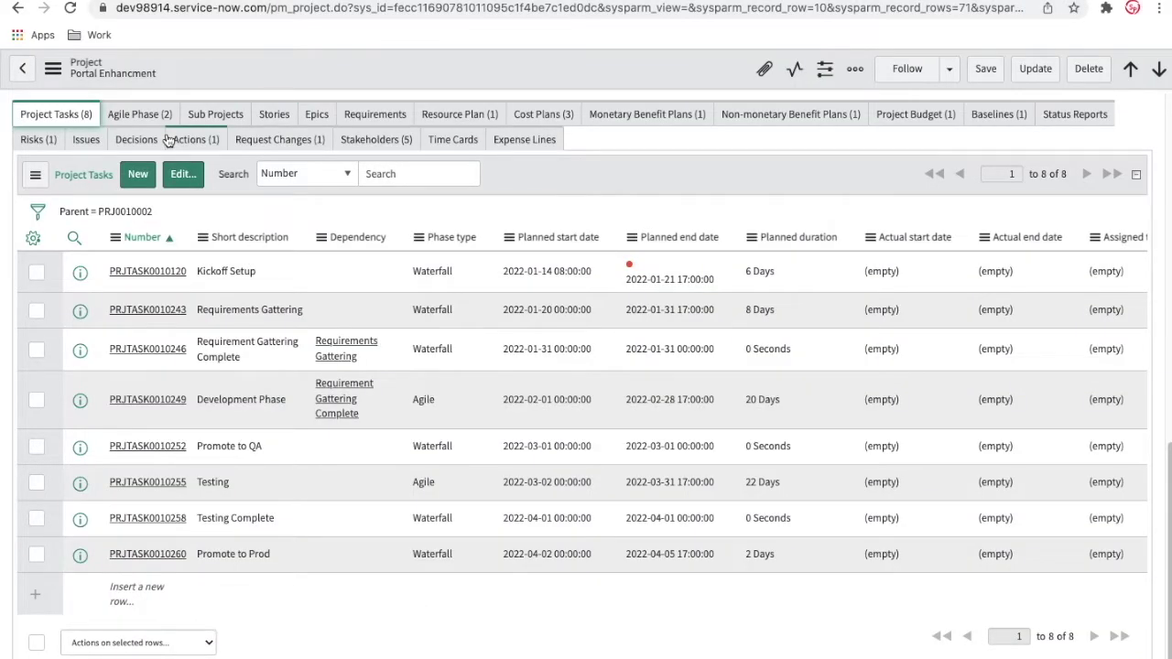
Show the project record's refreshed resource plans and examine their dates, planned hours, planned costs and states
left_click(428, 115)
left_click(89, 497)
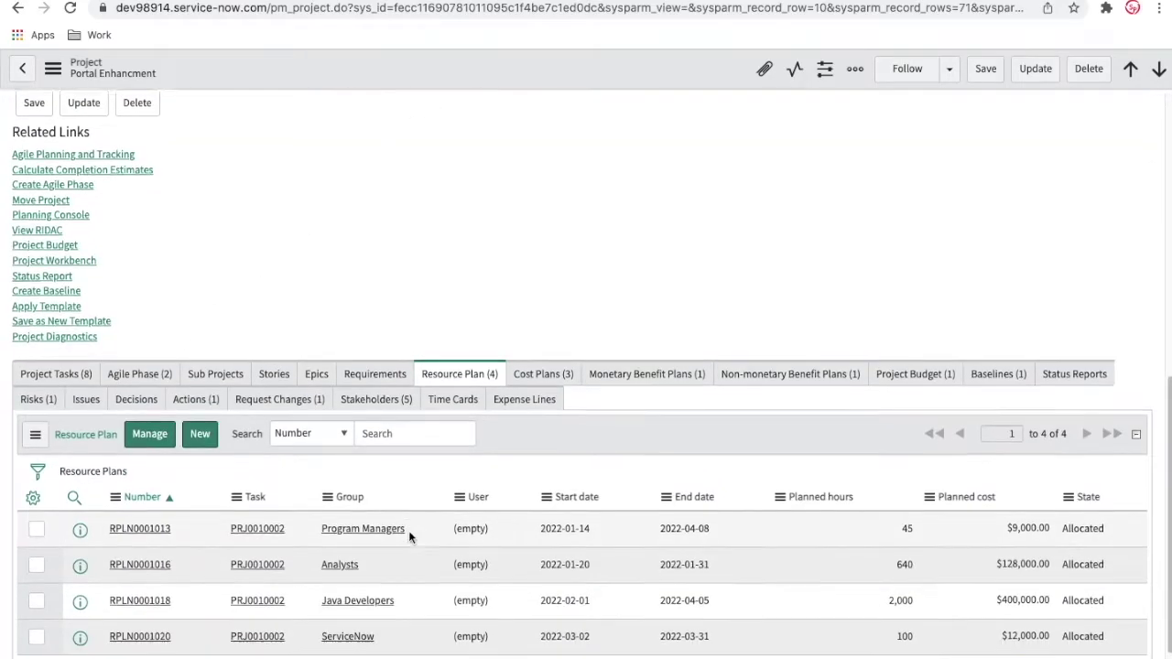
scroll(408, 530, "down", 2)
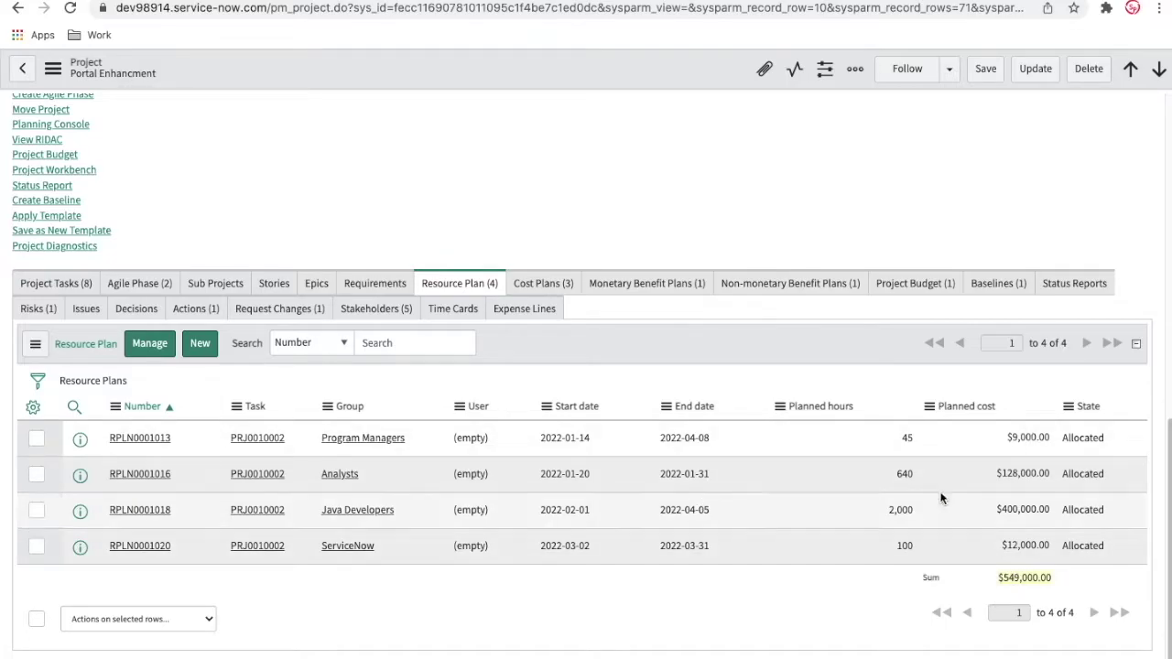
scroll(934, 486, "up", 5)
scroll(933, 484, "up", 3)
scroll(934, 485, "down", 4)
scroll(933, 485, "up", 1)
scroll(772, 498, "down", 2)
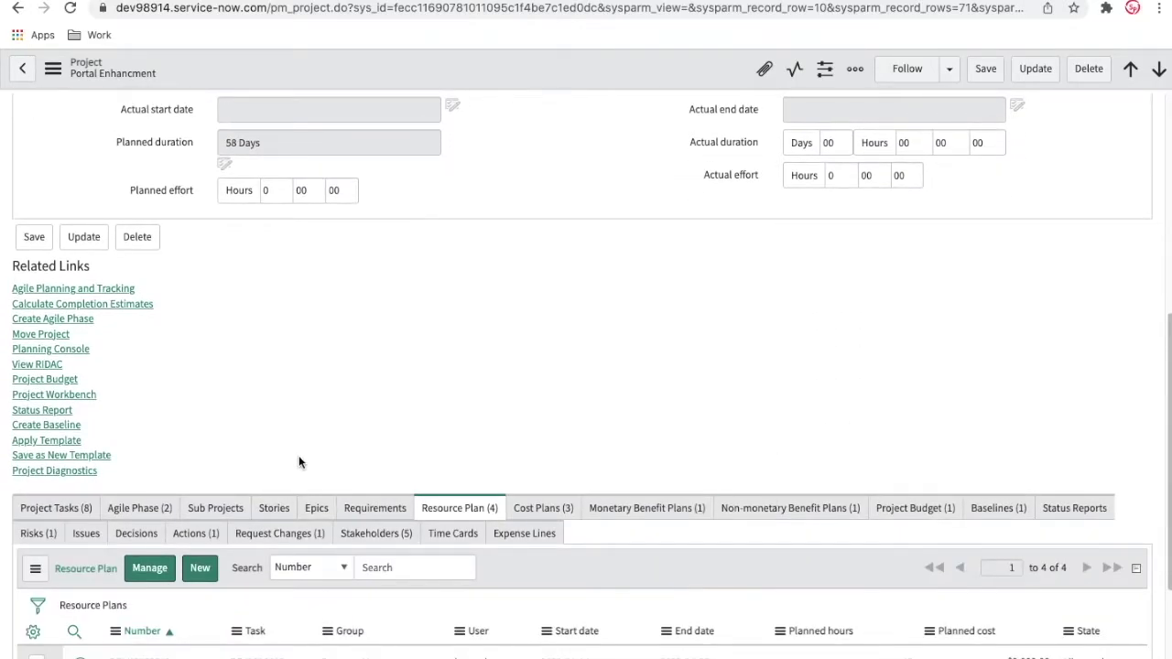
scroll(293, 461, "down", 1)
scroll(558, 374, "up", 1)
scroll(550, 384, "down", 1)
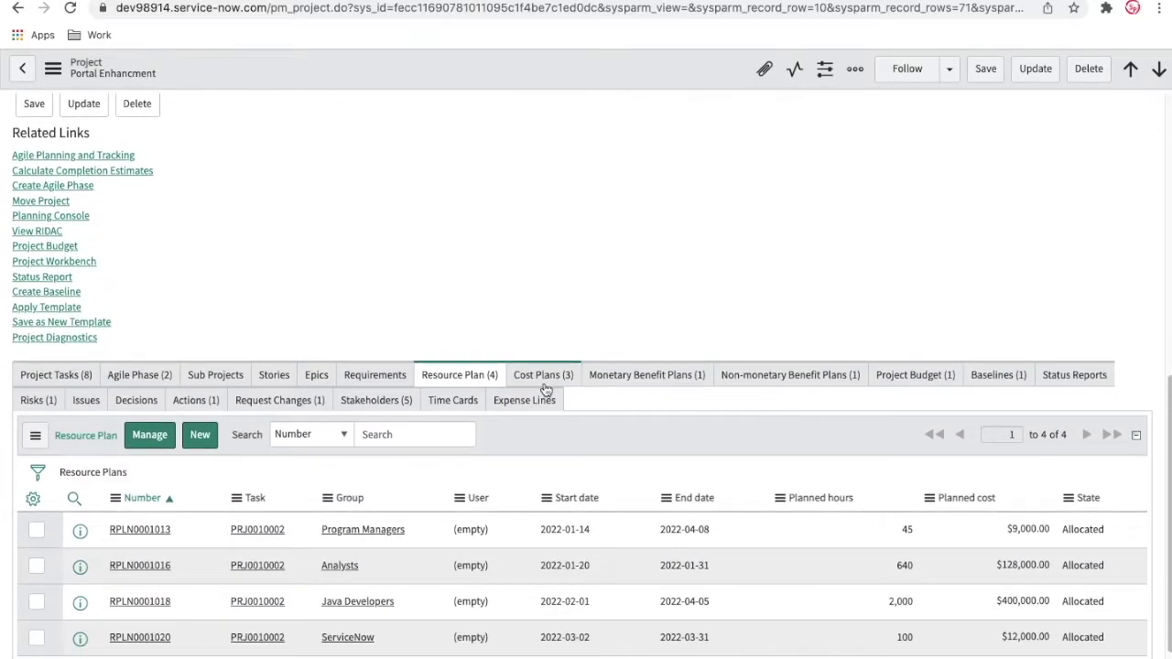
scroll(545, 381, "down", 1)
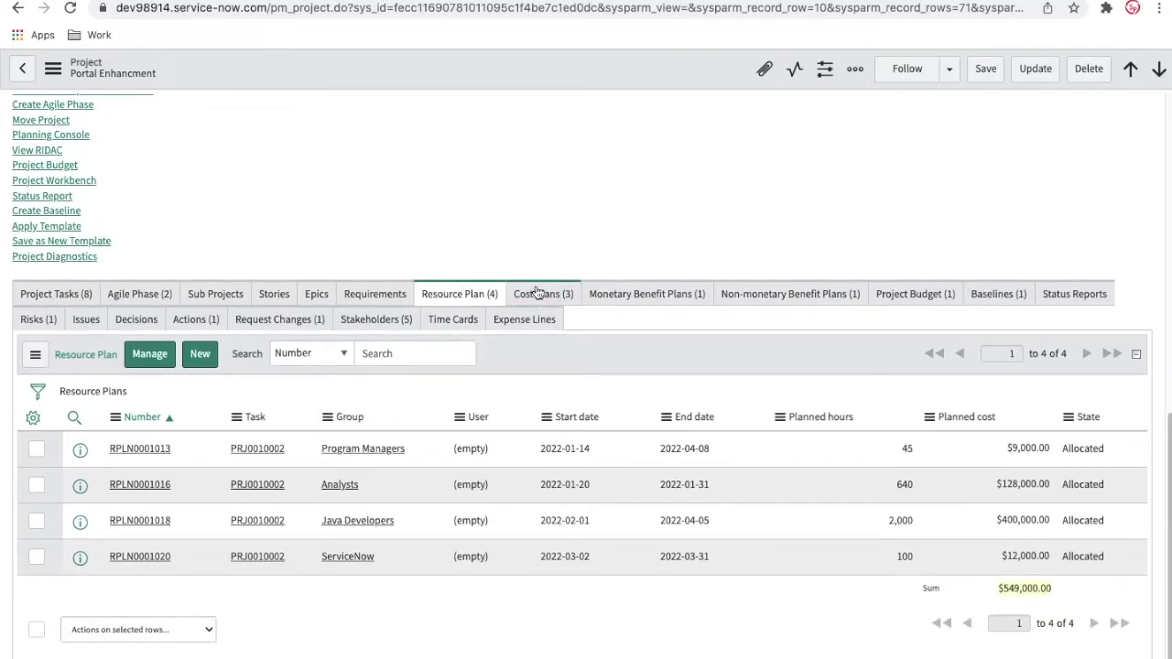
Show the project's cost plans, refresh the list, and examine the costs of each resource plan
left_click(540, 294)
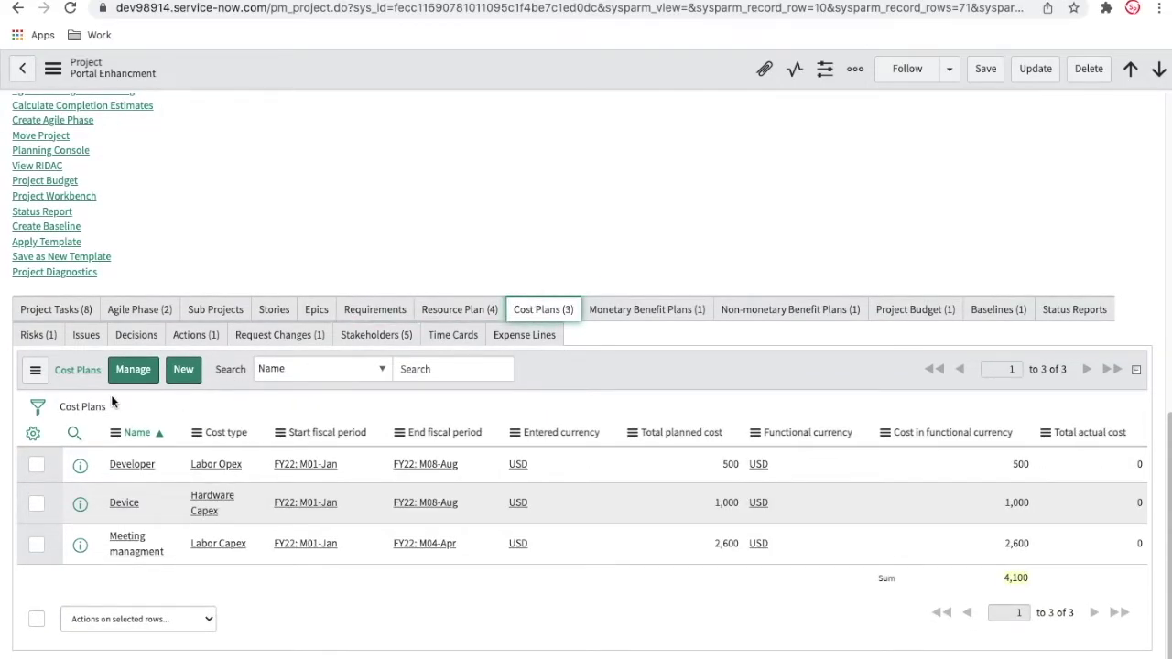
left_click(84, 406)
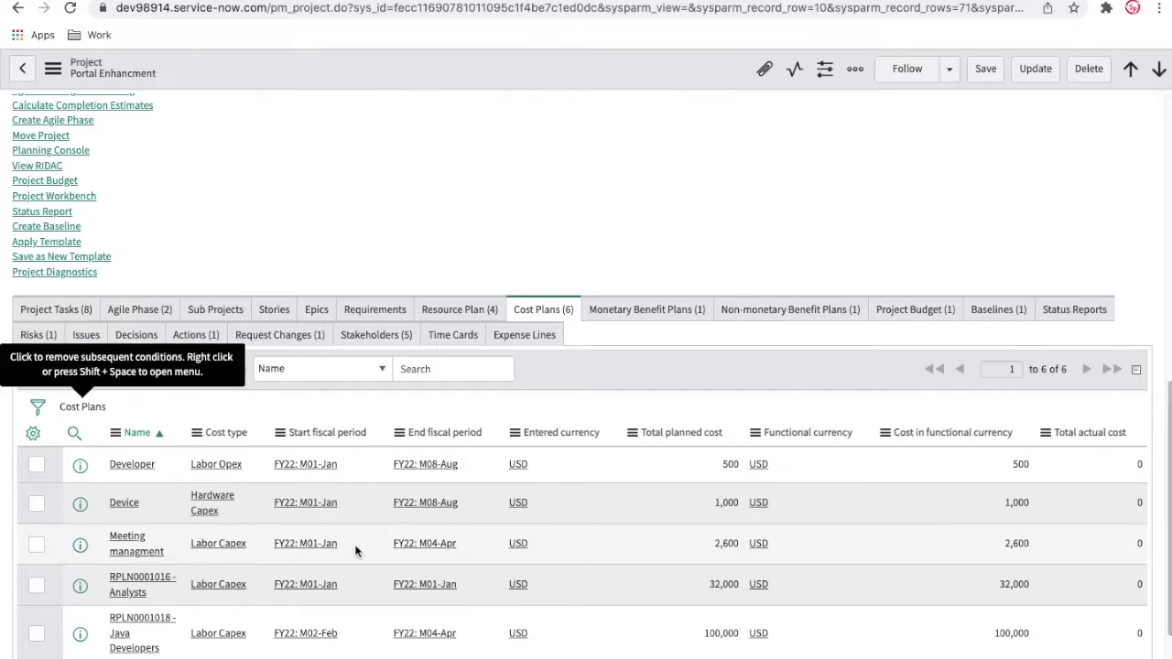
scroll(357, 551, "down", 2)
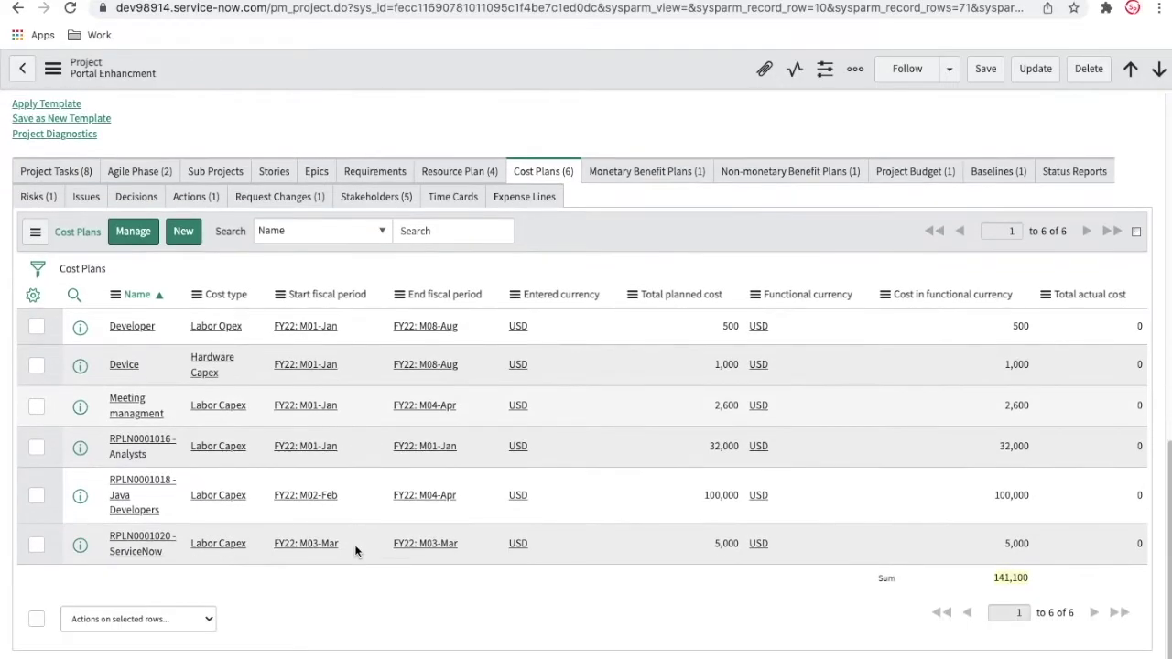
Examine the project's resource plans and financial details, and show its list of project tasks
left_click(450, 172)
scroll(655, 208, "up", 6)
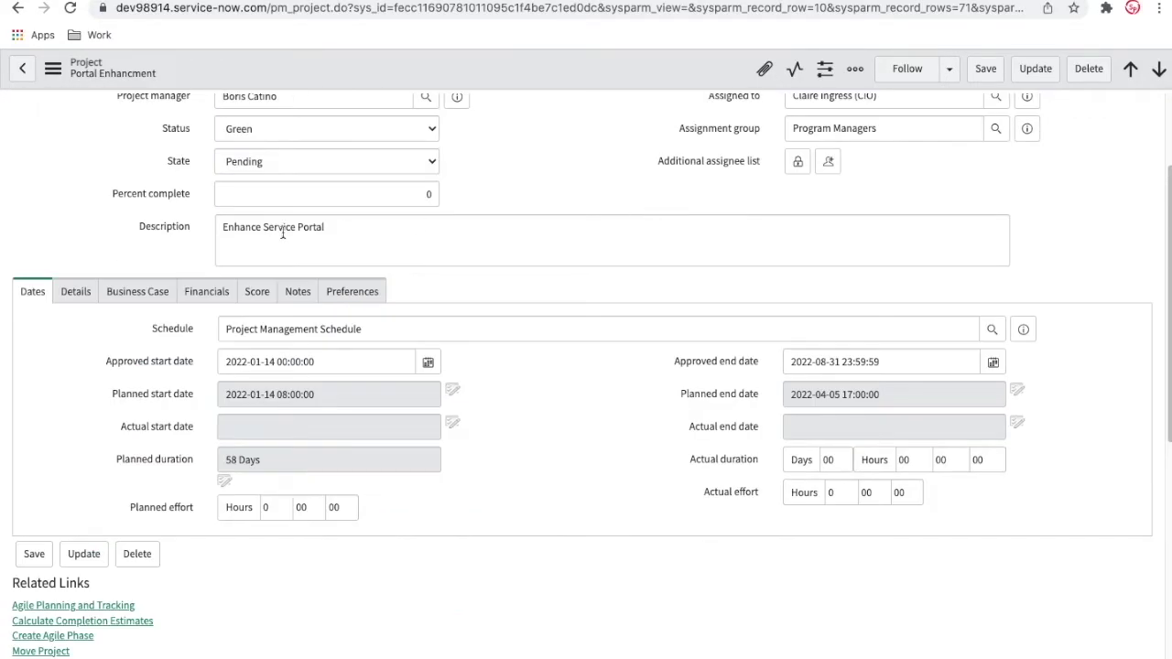
left_click(204, 292)
scroll(655, 482, "down", 6)
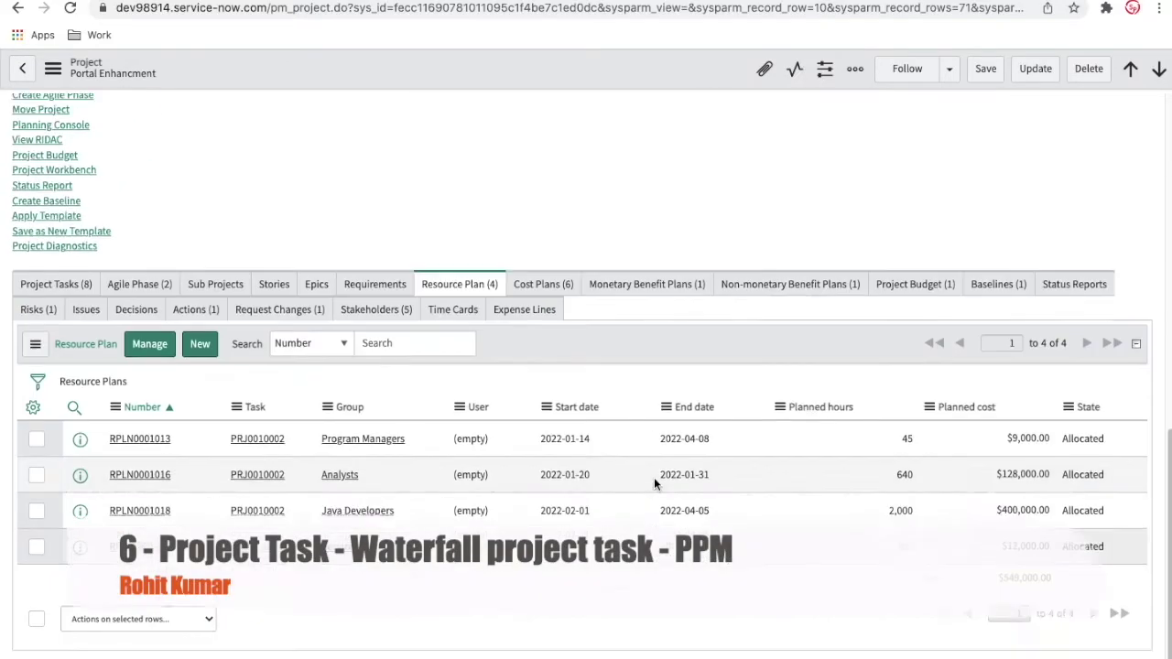
left_click(61, 286)
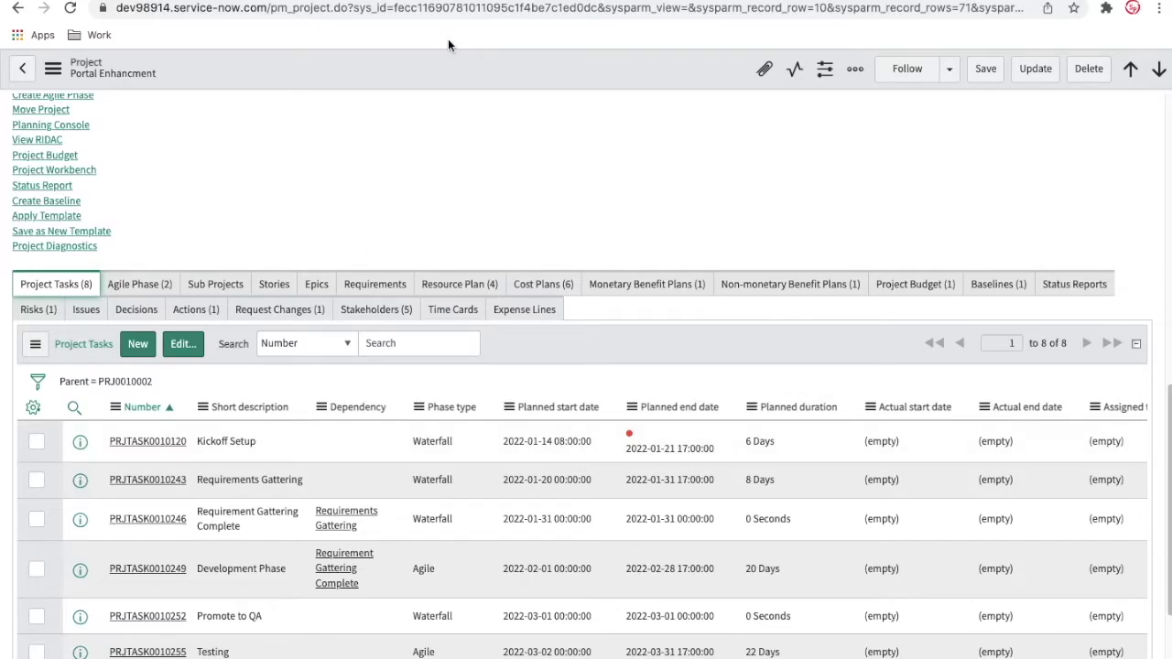
scroll(433, 255, "up", 10)
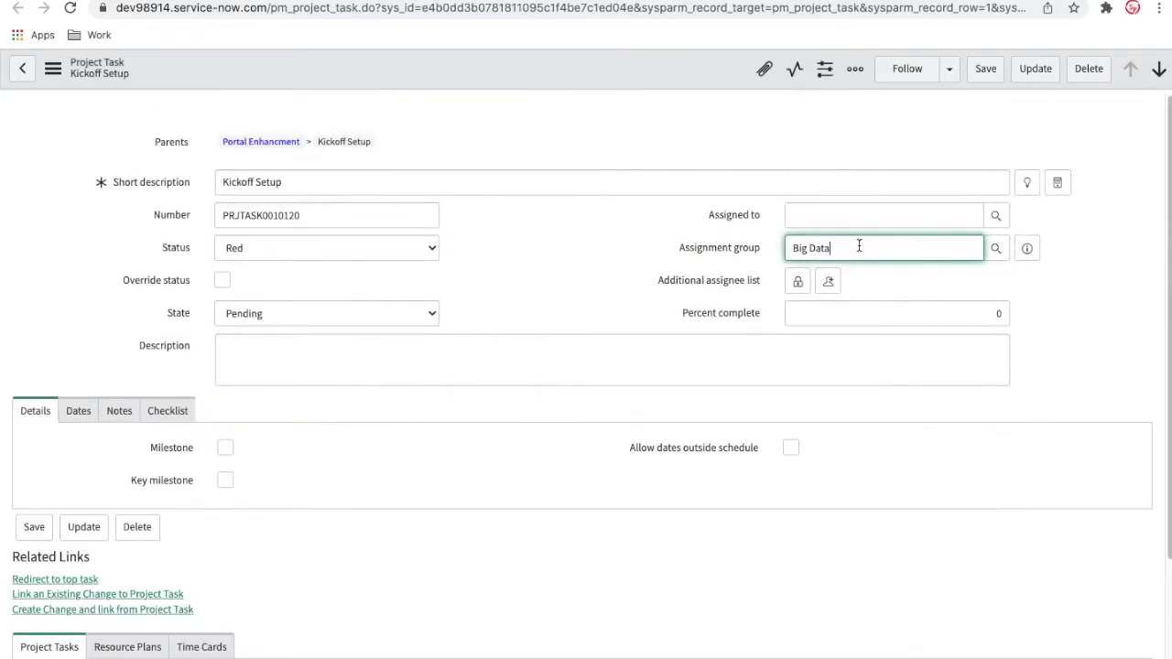
Clear the Big Data assignment group from the Kickoff Setup task
left_click(700, 248)
key("BackSpace")
left_click(561, 261)
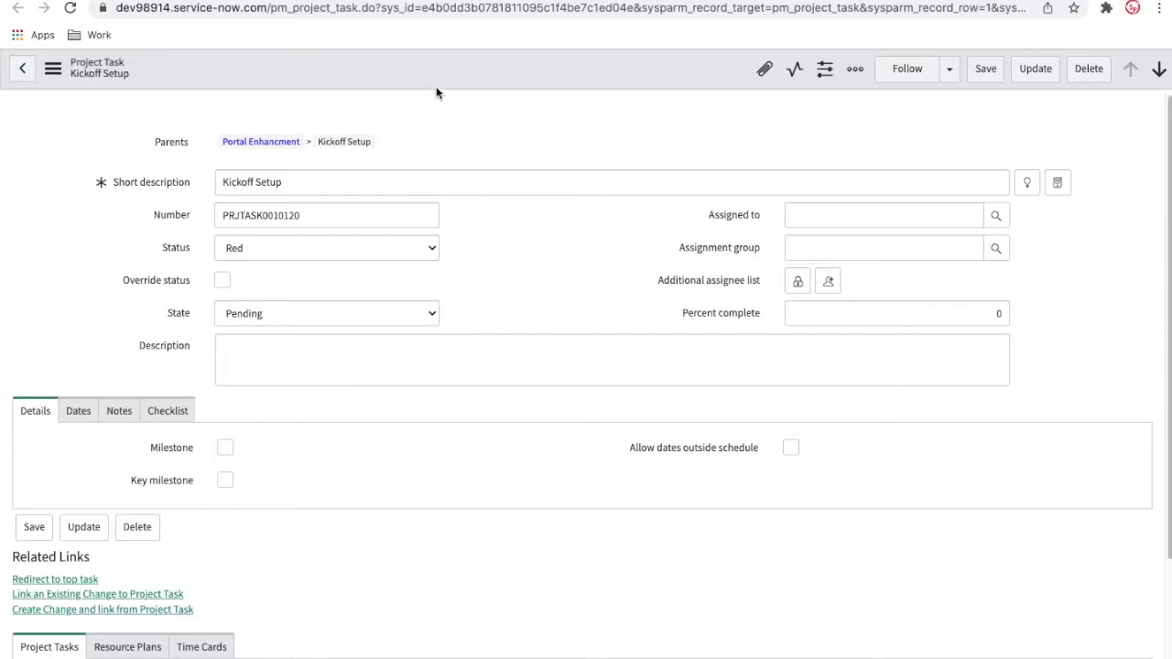
Copy the Analysts group name from the project's resource plans into the Kickoff Setup task's assignment group and save the task
scroll(593, 380, "down", 10)
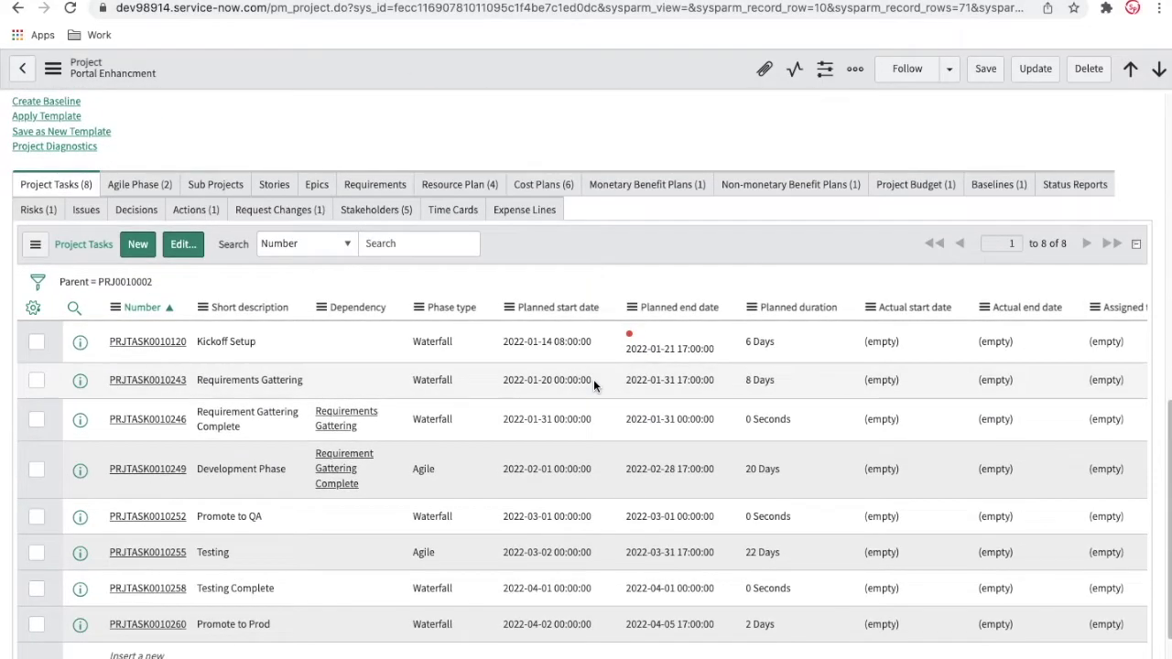
left_click(432, 188)
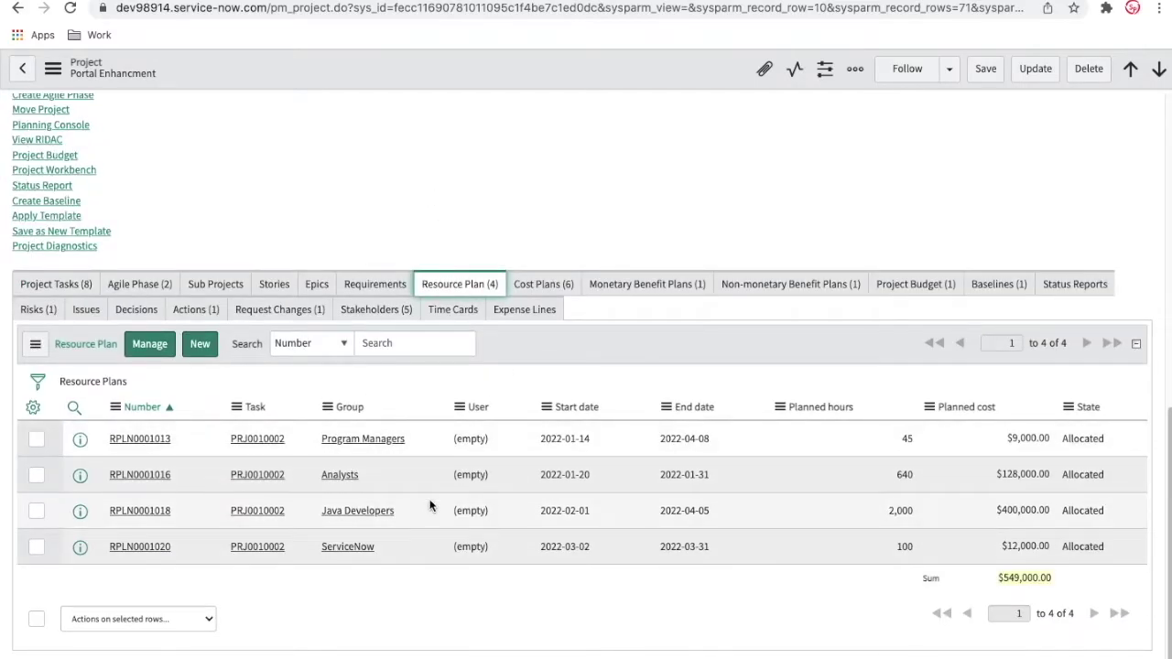
left_click_drag(406, 440, 332, 434)
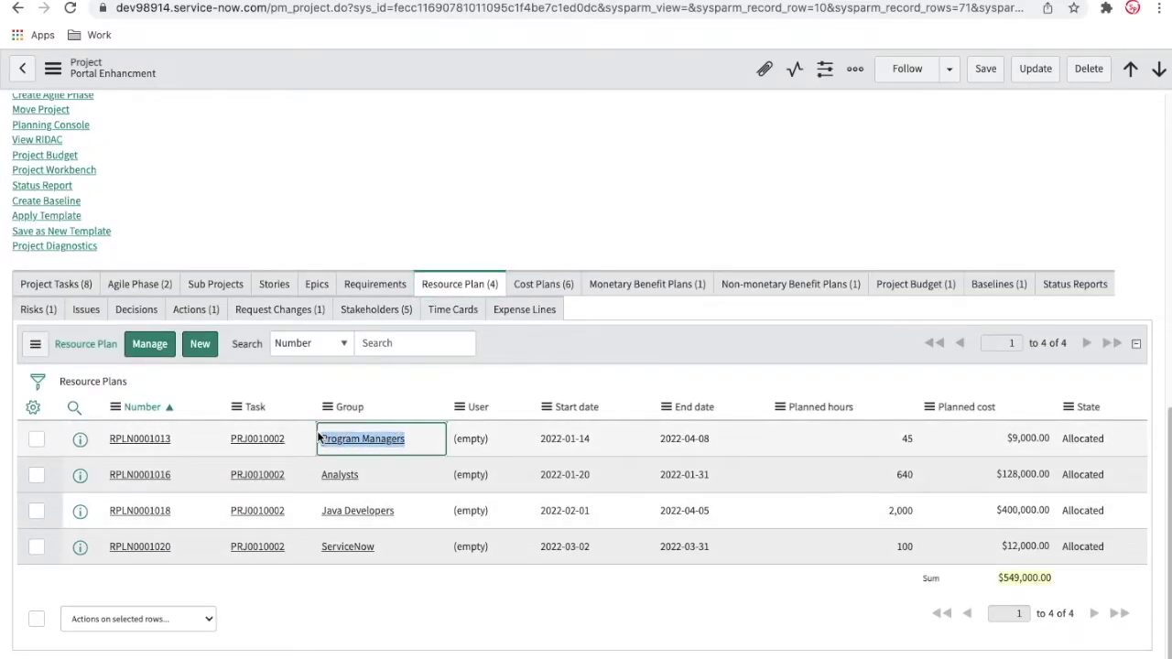
left_click_drag(366, 478, 313, 475)
key("ctrl+c")
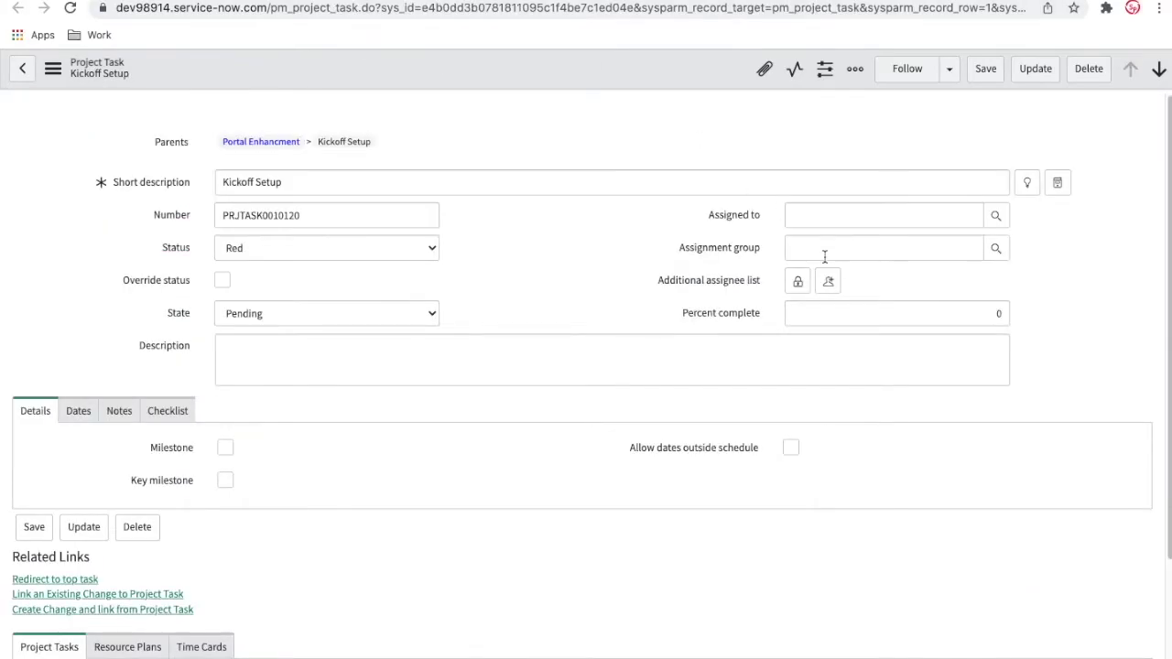
left_click(824, 254)
key("ctrl+v")
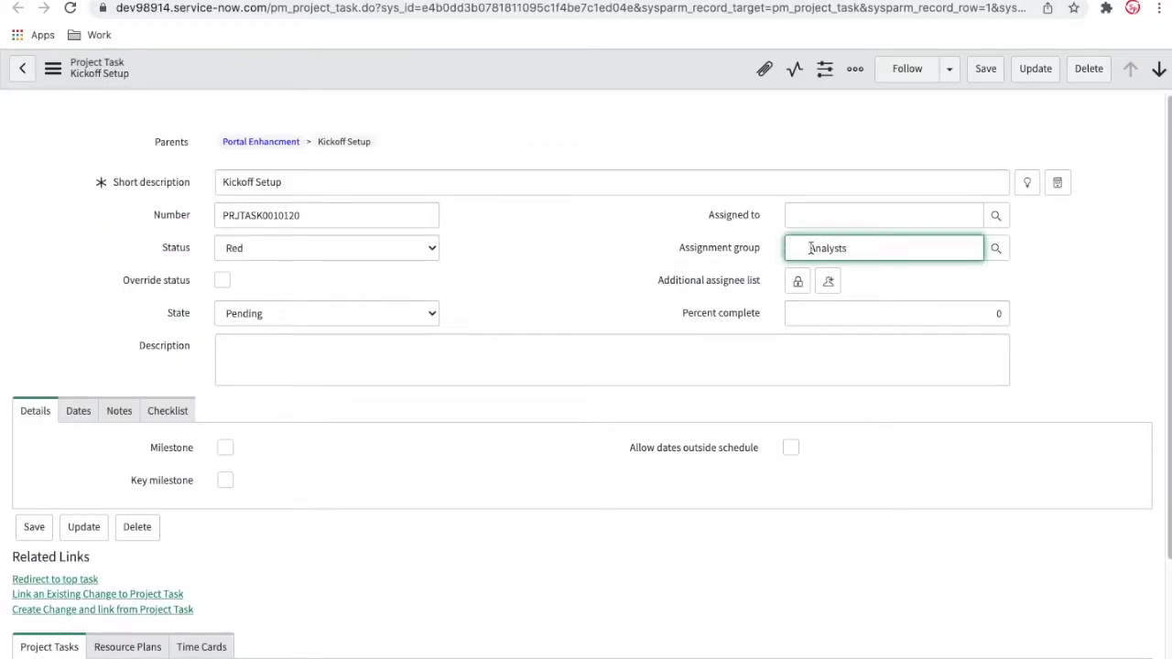
key("shift+Tab")
right_click(614, 64)
left_click(622, 77)
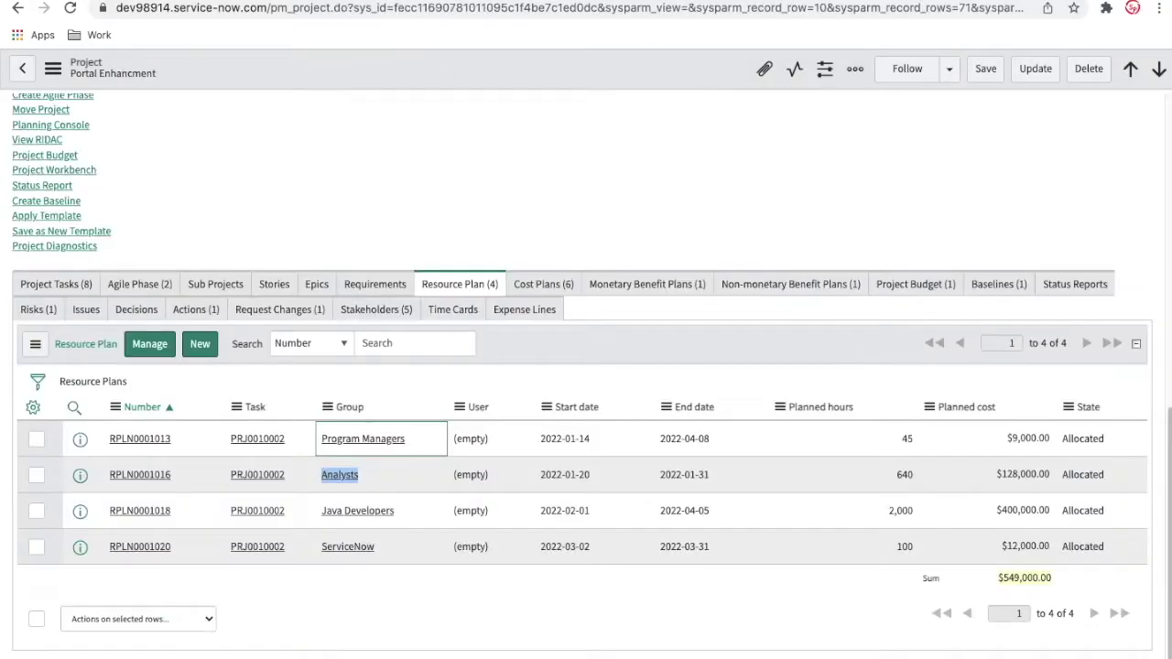
Look up the Java Developers group for the Development Phase task's assignment group
left_click(57, 284)
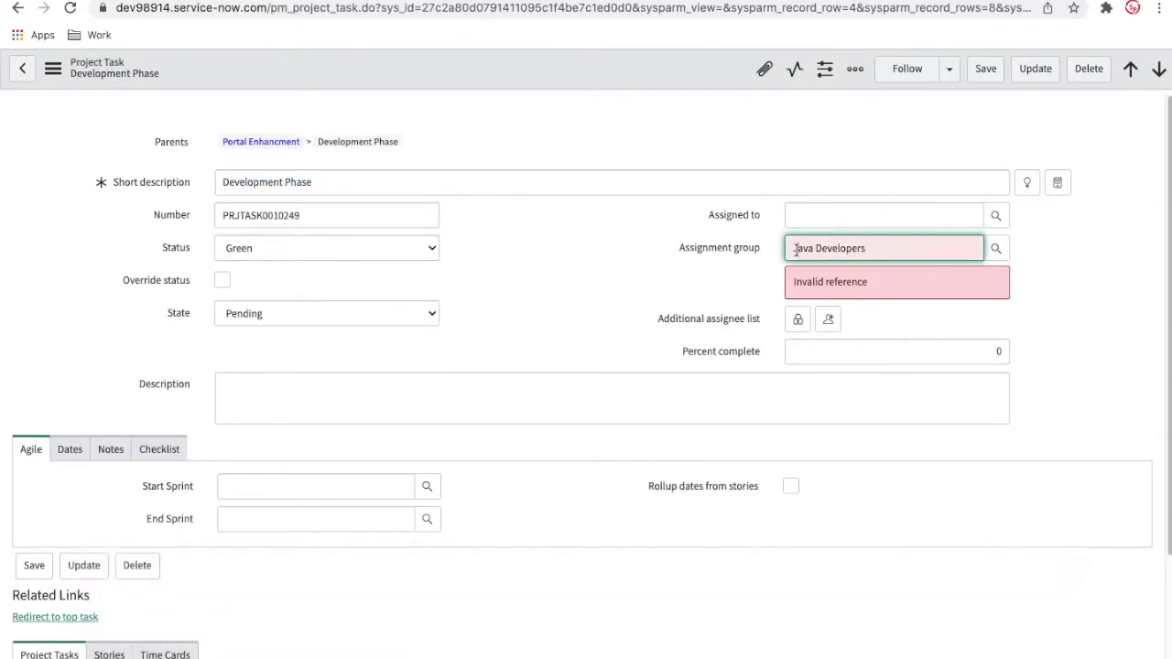
left_click(997, 248)
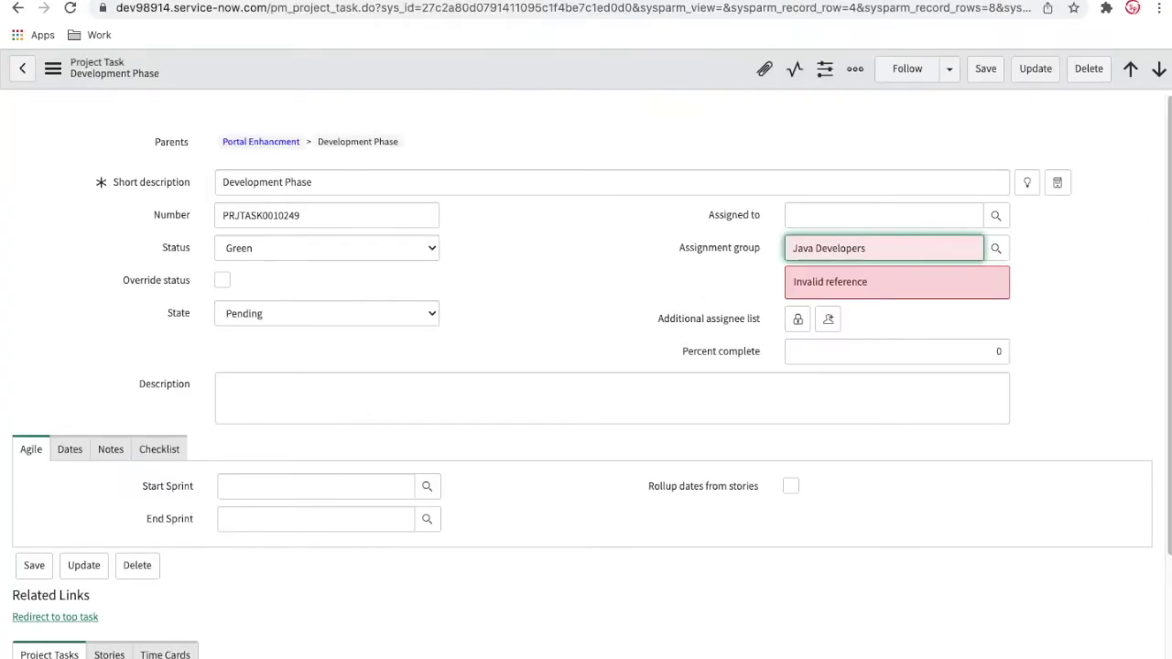
left_click(657, 309)
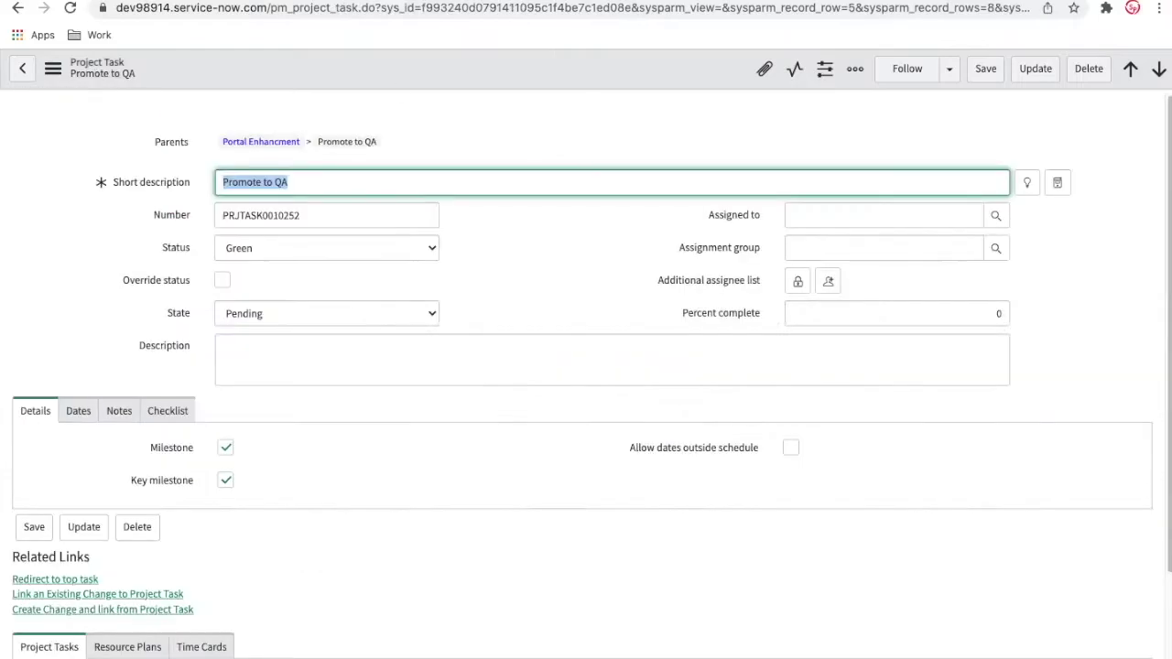
Pick a suggested assignment group for the Promote to QA task and save the task
left_click(884, 248)
left_click(837, 330)
right_click(719, 71)
left_click(740, 78)
Move on to the Testing task, set its assignment group to ServiceNow HR Development and save it
left_click(1160, 70)
left_click(858, 249)
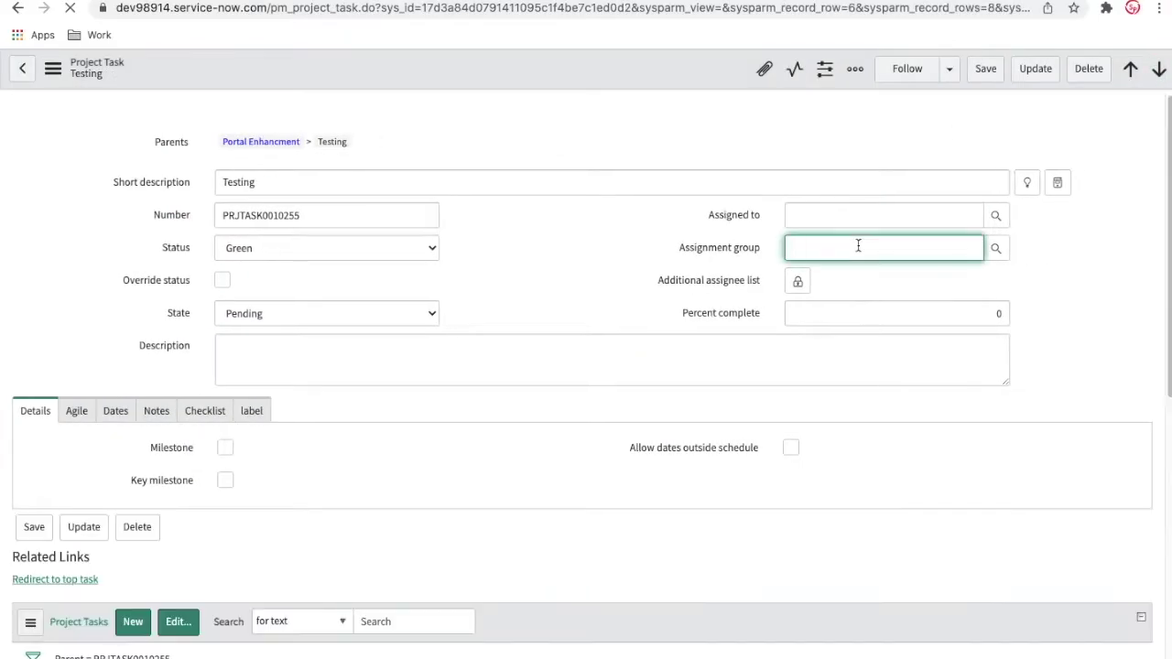
type("ServiceNow HR Development")
right_click(659, 64)
left_click(684, 70)
Pick suggested assignment groups for the Testing Complete and Promote to Prod tasks
left_click(1159, 71)
left_click(821, 248)
left_click(825, 275)
left_click(1013, 111)
left_click(1160, 70)
left_click(827, 248)
left_click(827, 329)
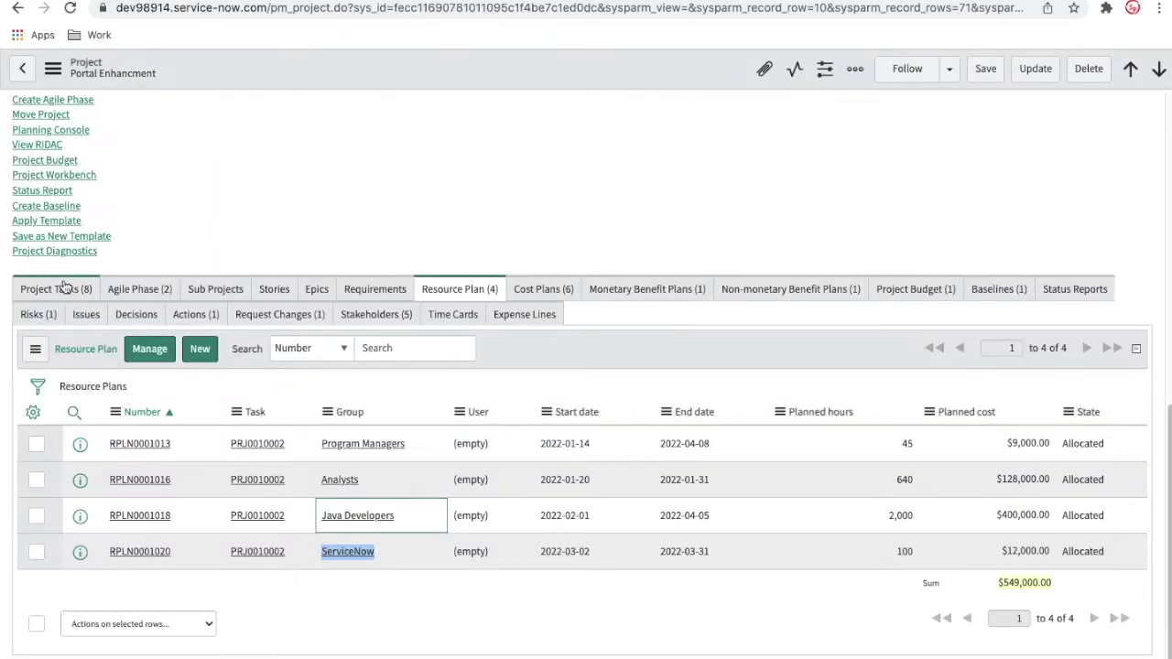
Return to the Kickoff Setup task, set its state to Work in Progress and save it
left_click(69, 290)
left_click(130, 393)
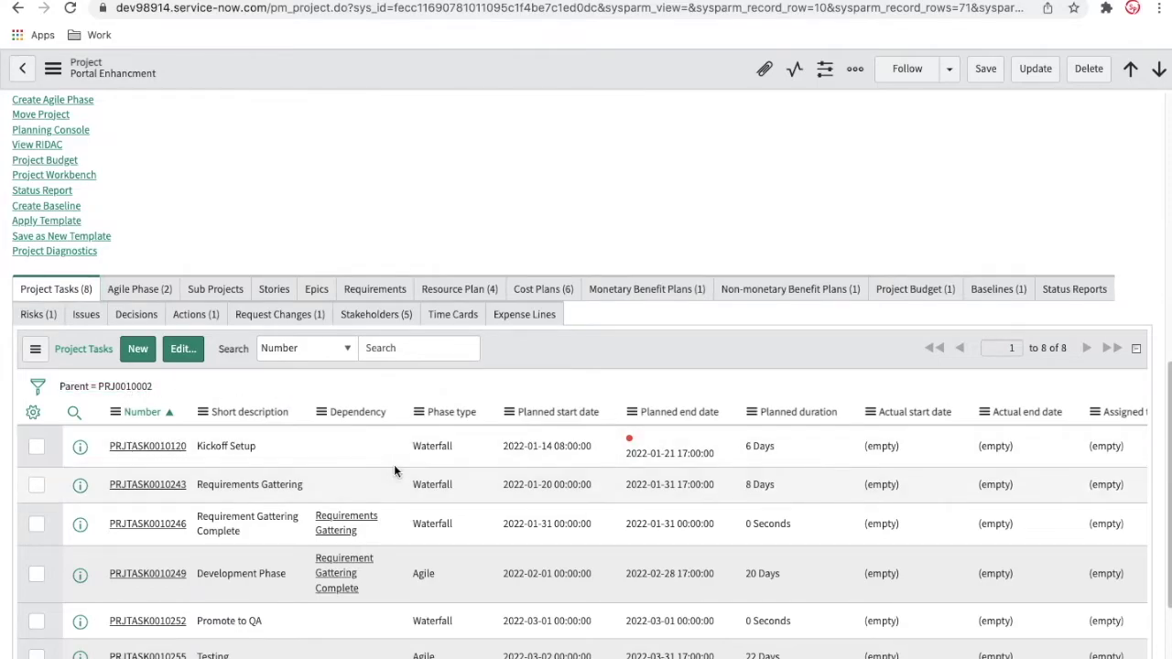
scroll(394, 471, "down", 1)
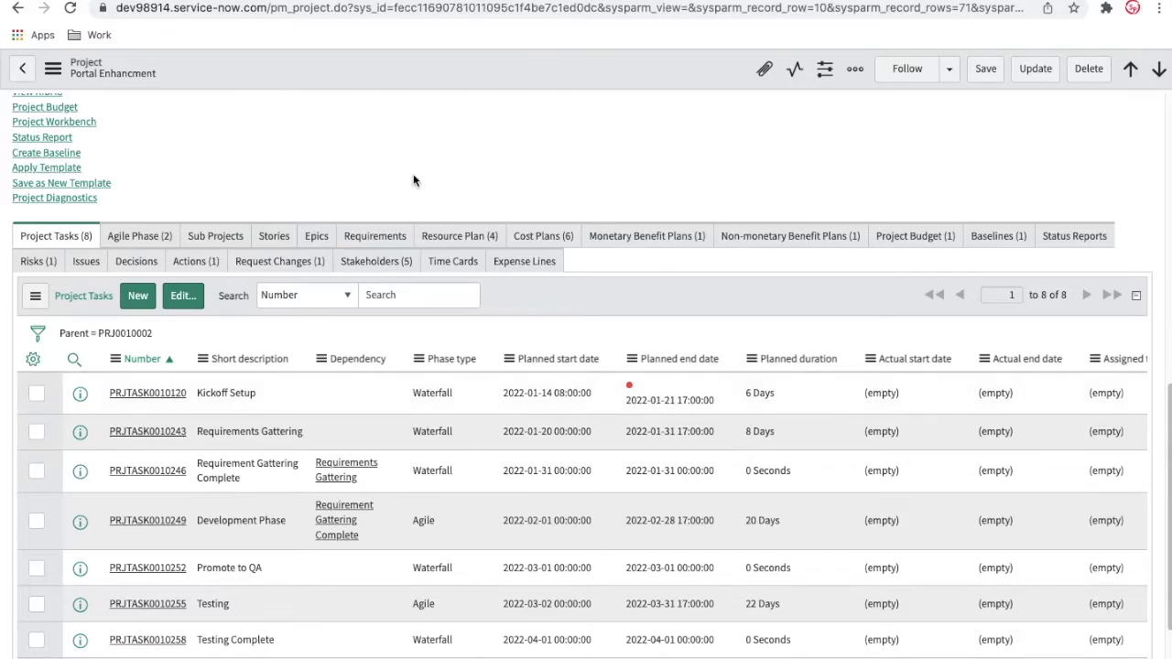
left_click(474, 1)
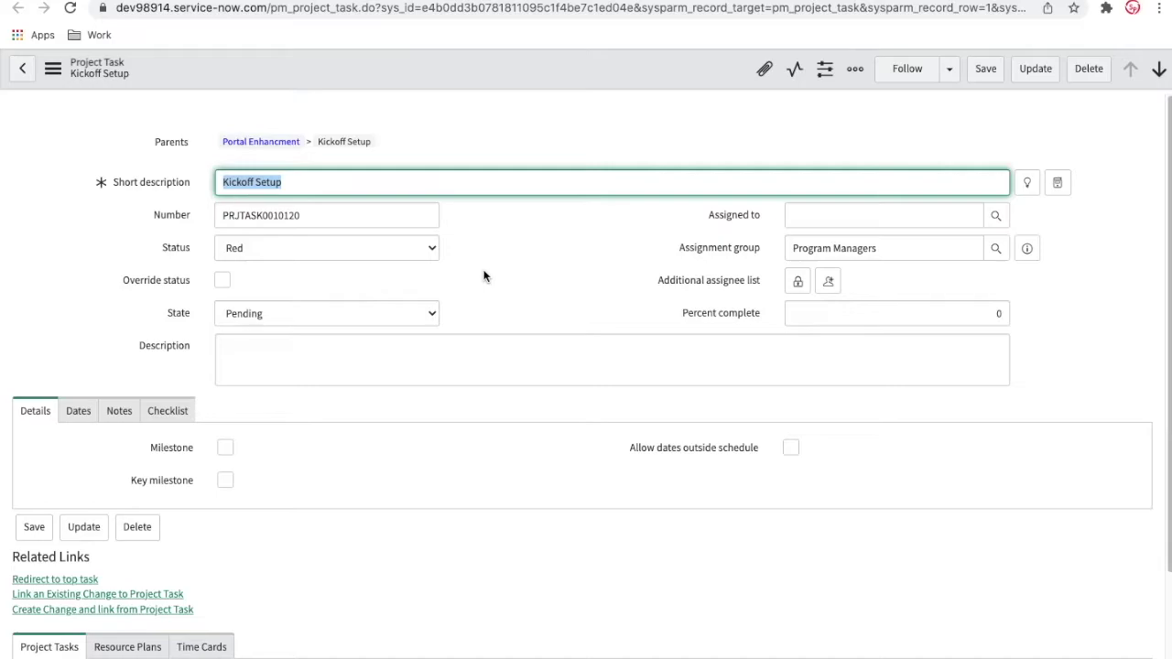
left_click(389, 312)
left_click(317, 342)
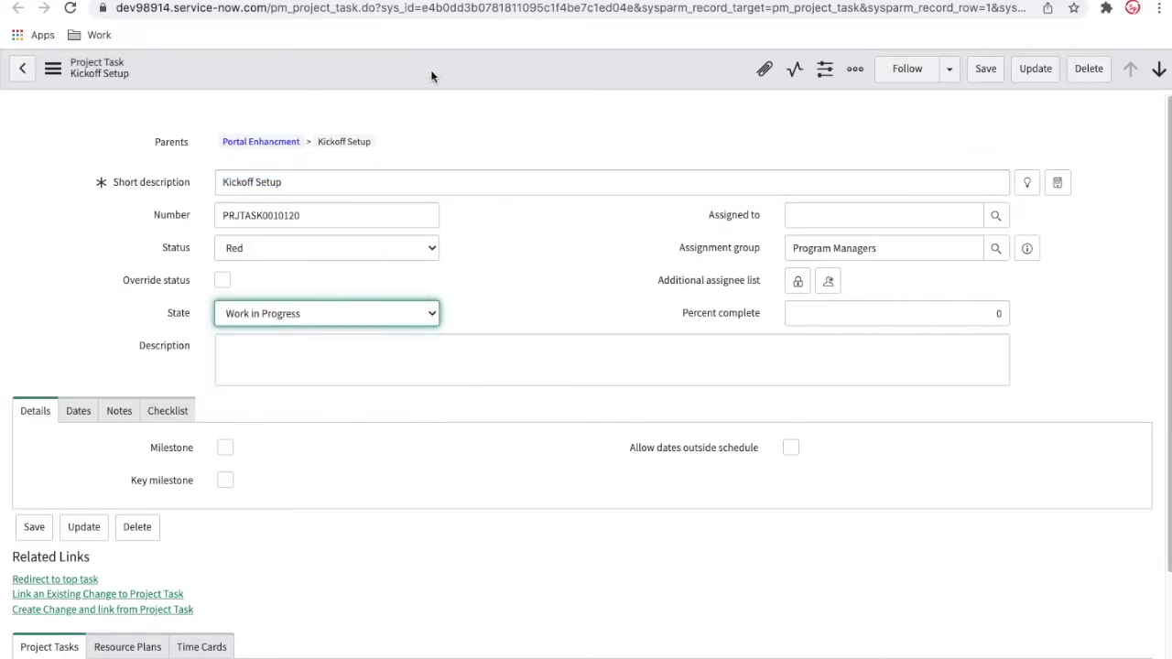
right_click(433, 73)
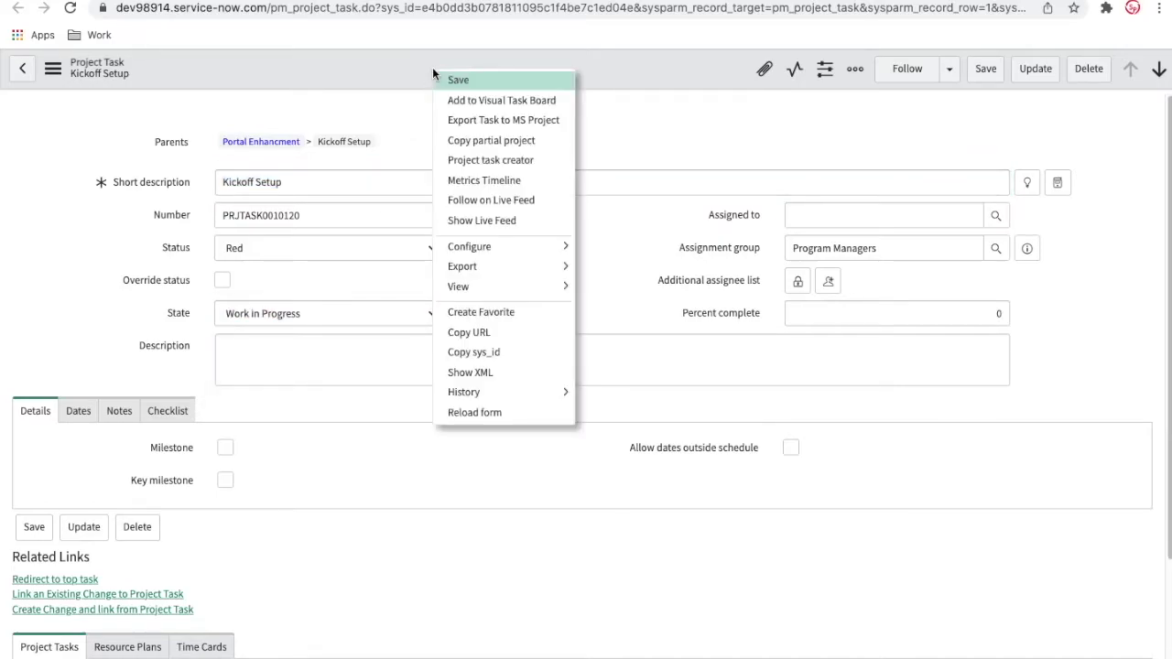
left_click(446, 87)
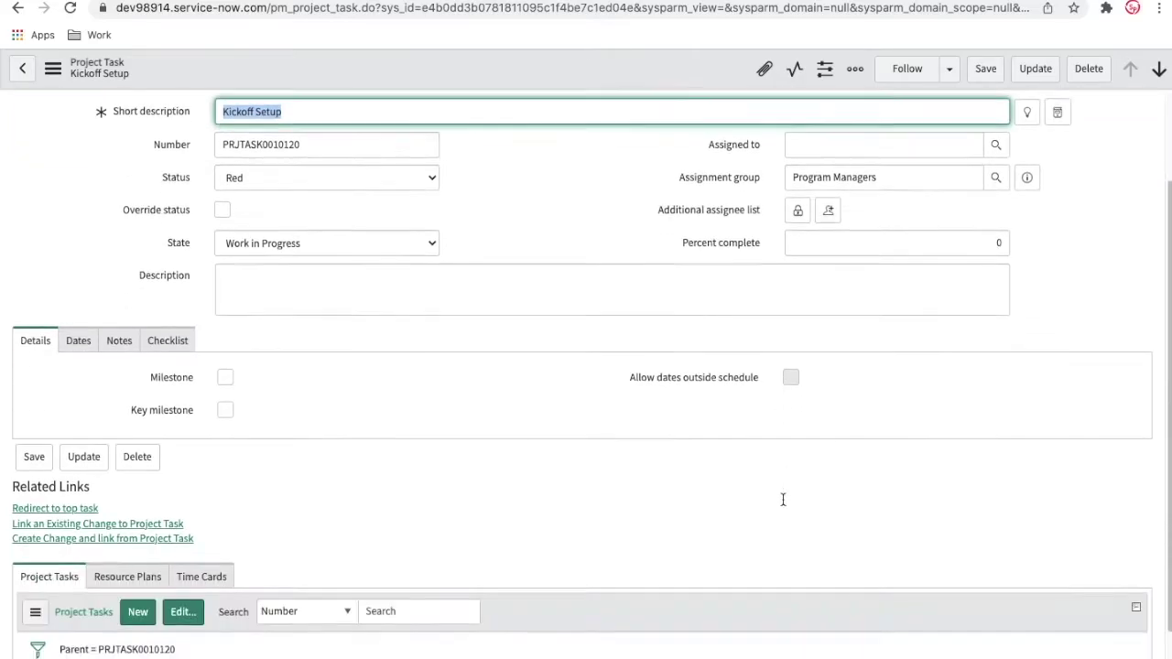
Set the Kickoff Setup task's state to Closed Complete and save the task
scroll(782, 500, "down", 1)
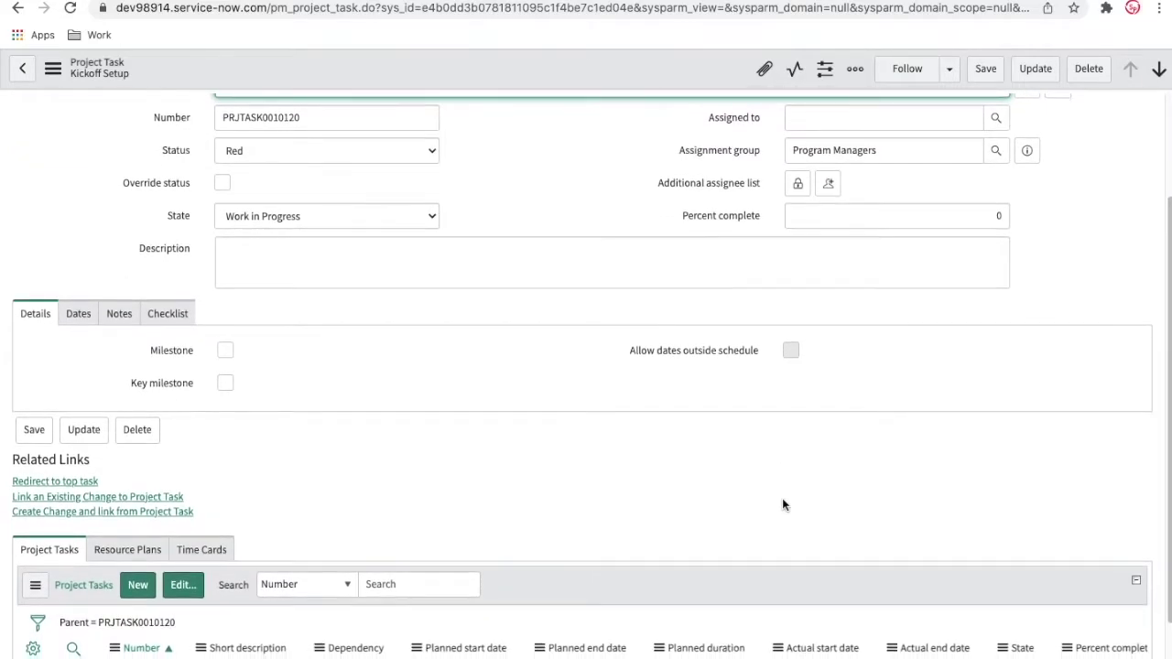
scroll(782, 505, "down", 1)
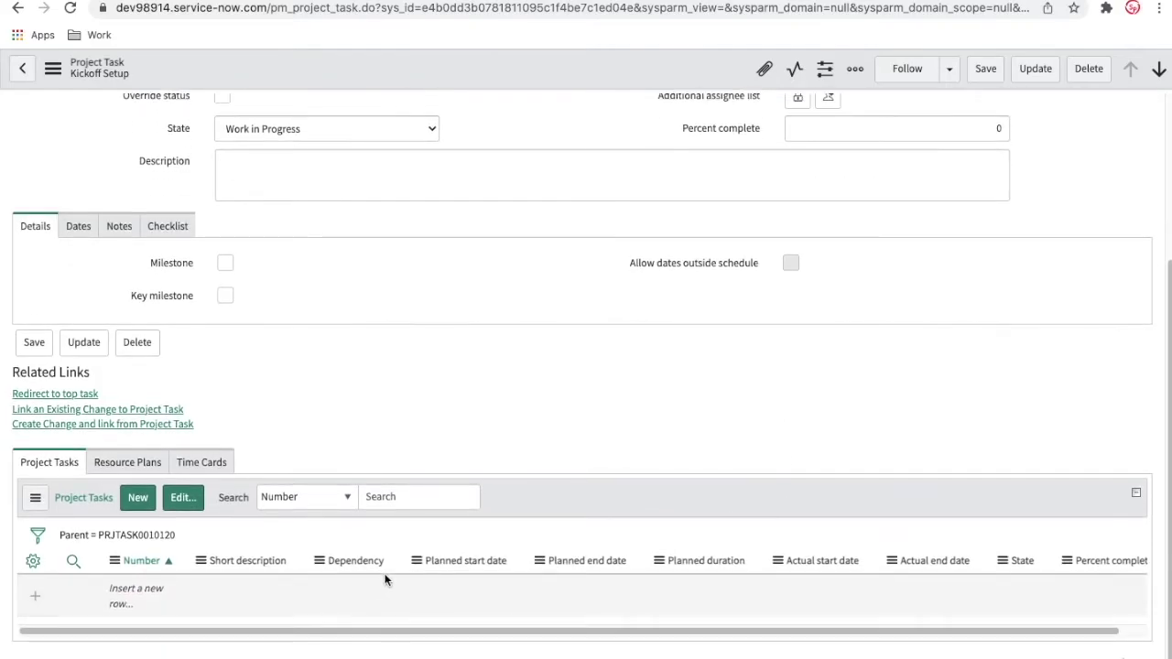
scroll(540, 485, "up", 2)
scroll(541, 485, "down", 2)
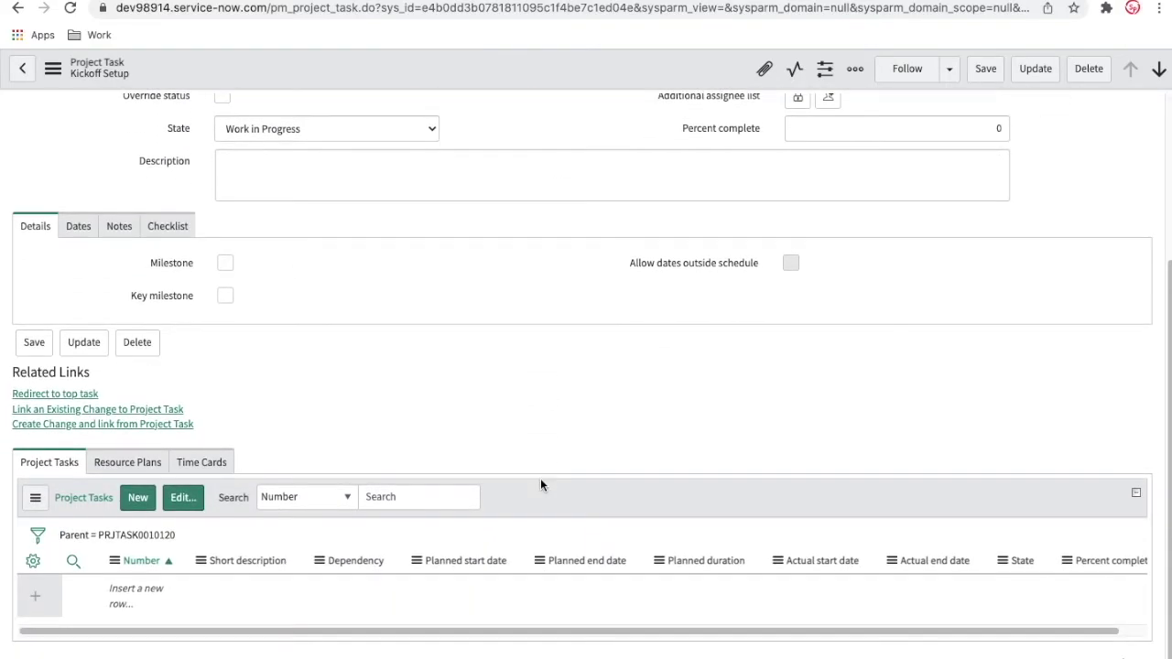
scroll(541, 479, "up", 3)
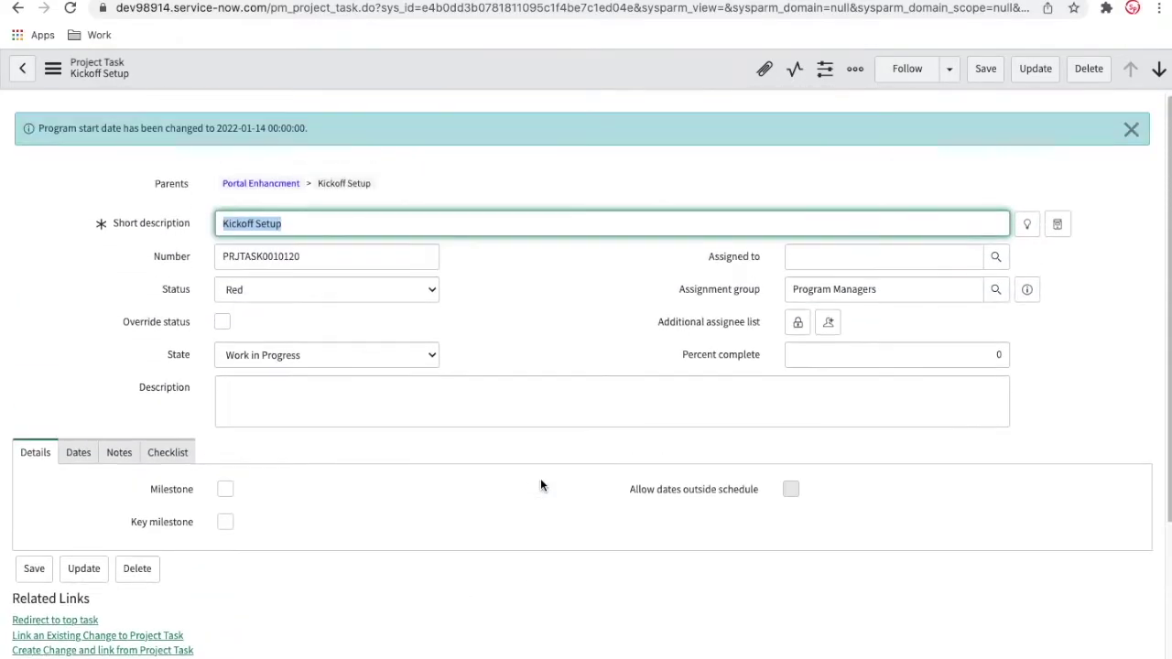
left_click(344, 354)
left_click(282, 368)
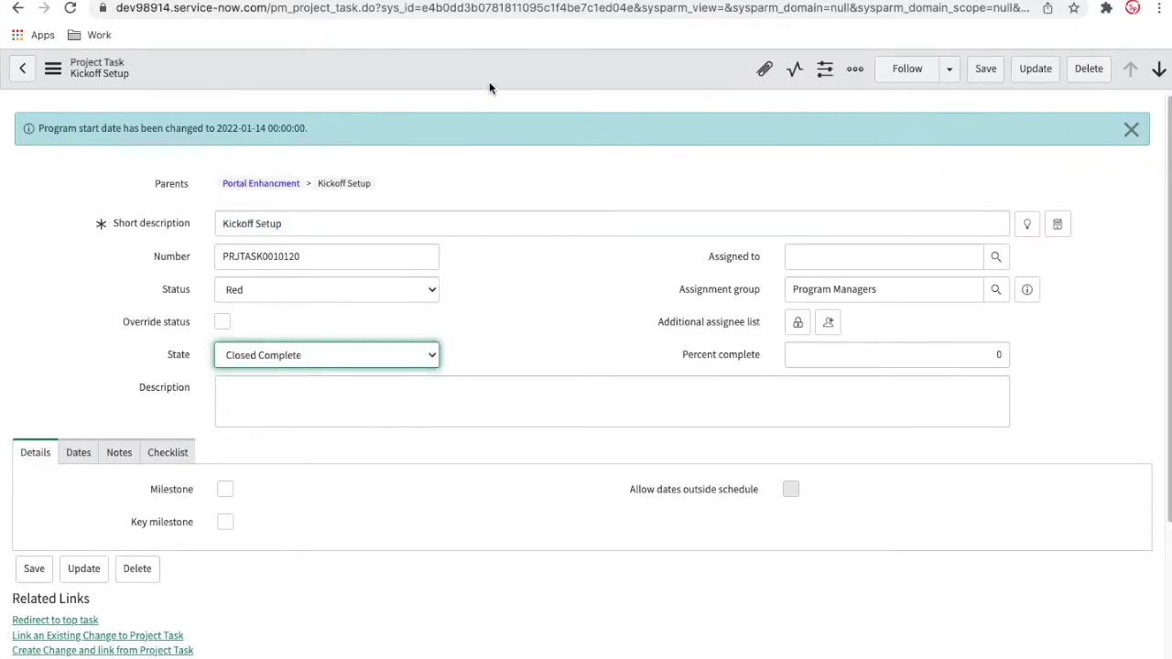
right_click(490, 76)
left_click(499, 89)
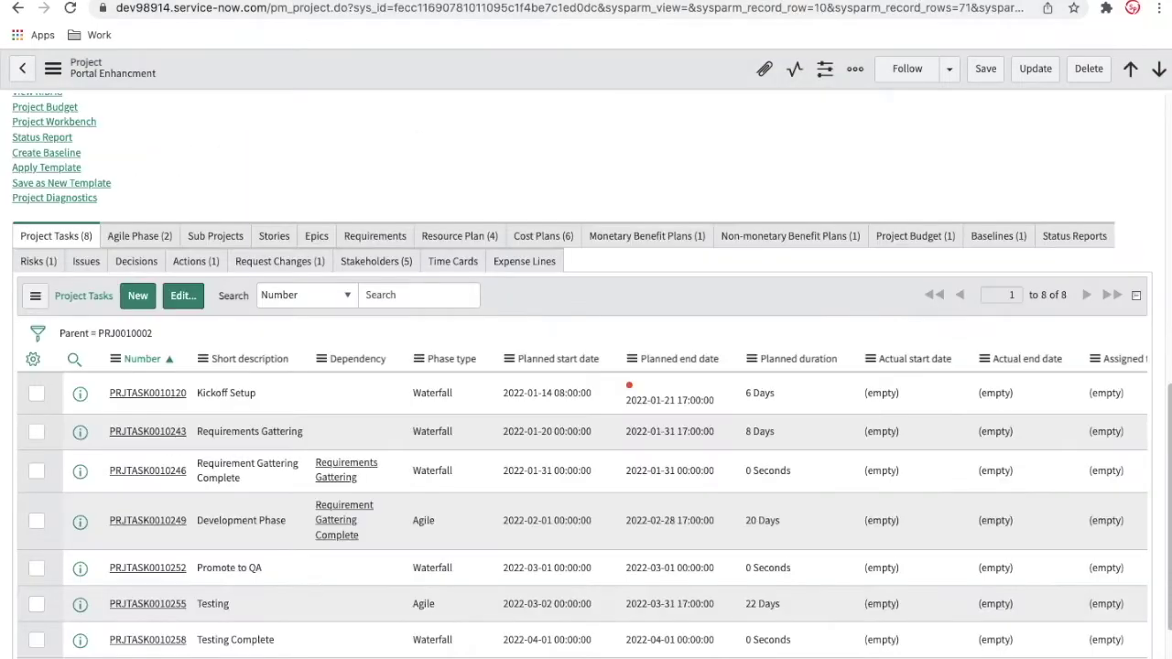
Examine the Portal Enhancment project's state, percent complete, preferences and dates, and the Kickoff Setup task's actual dates
scroll(336, 349, "up", 8)
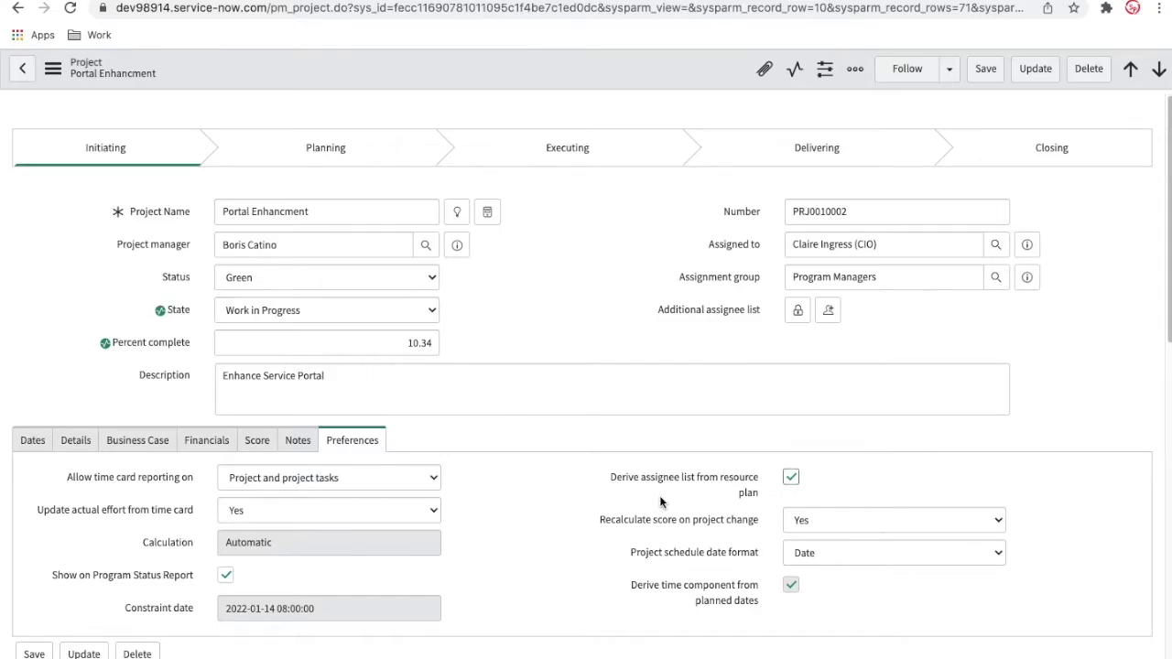
scroll(659, 496, "down", 6)
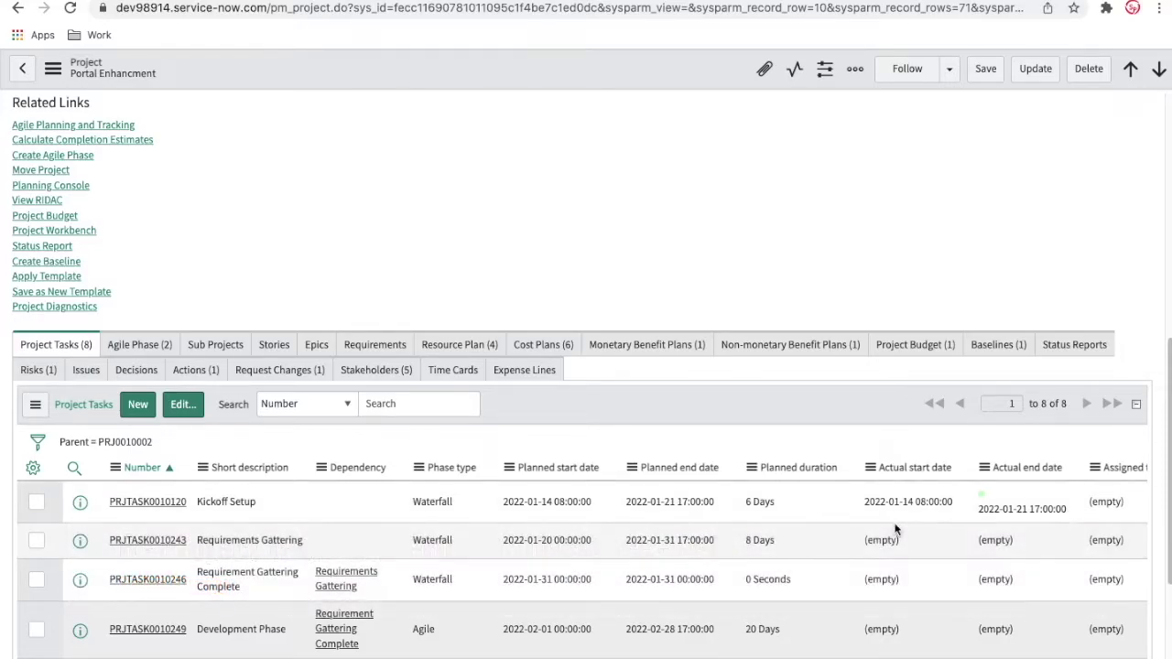
scroll(889, 173, "up", 6)
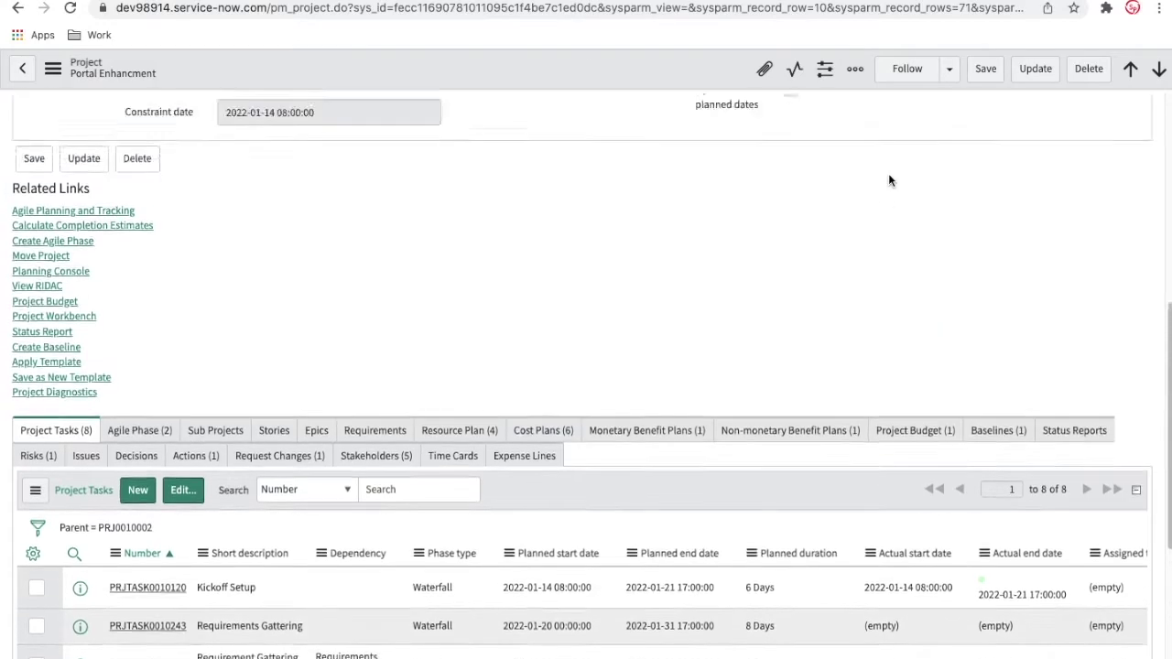
scroll(888, 173, "down", 2)
left_click(32, 324)
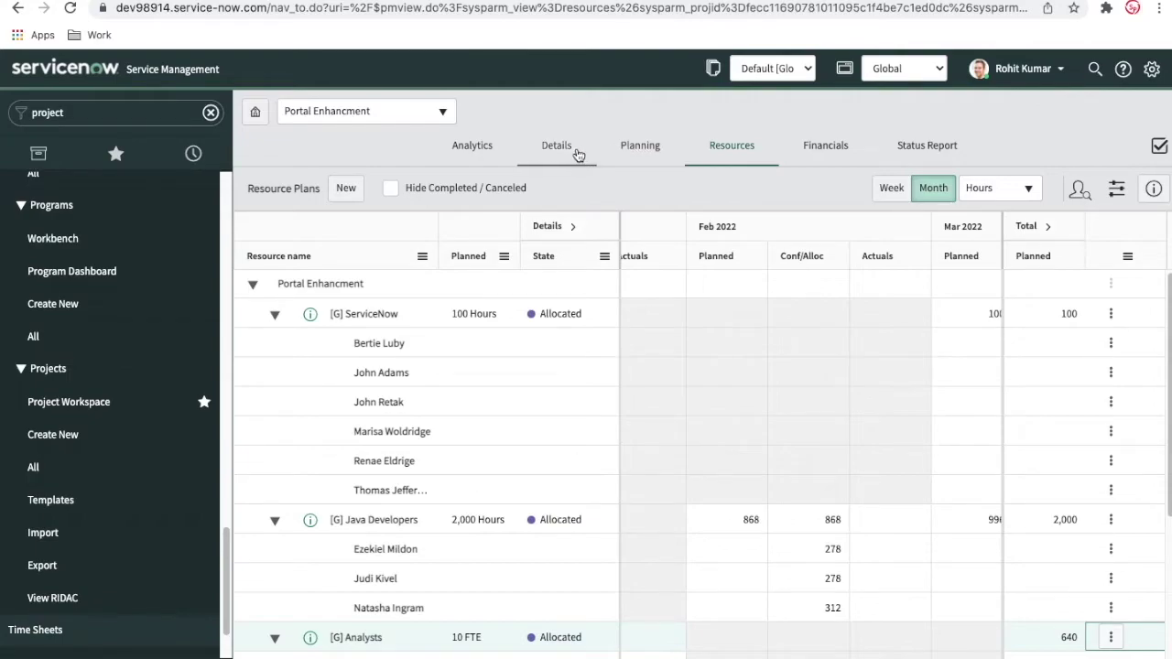
Review the Portal Enhancment schedule in the Planning Console and the Project Workbench, select Kickoff Setup there, and refresh the project record
left_click(627, 150)
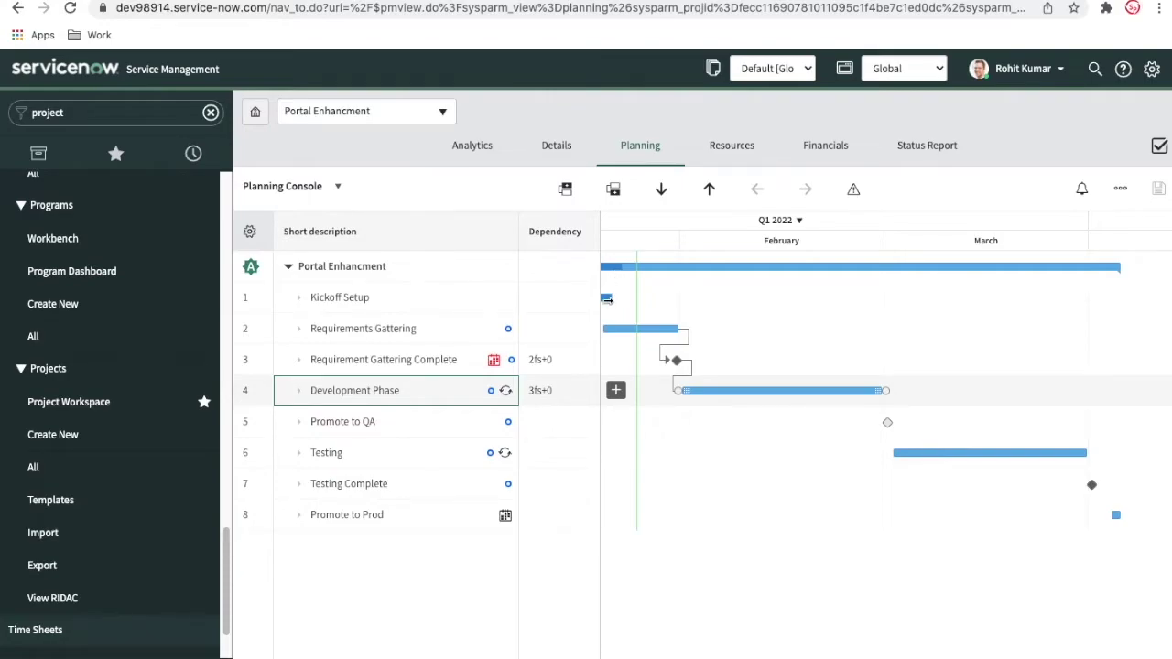
mouse_move(639, 330)
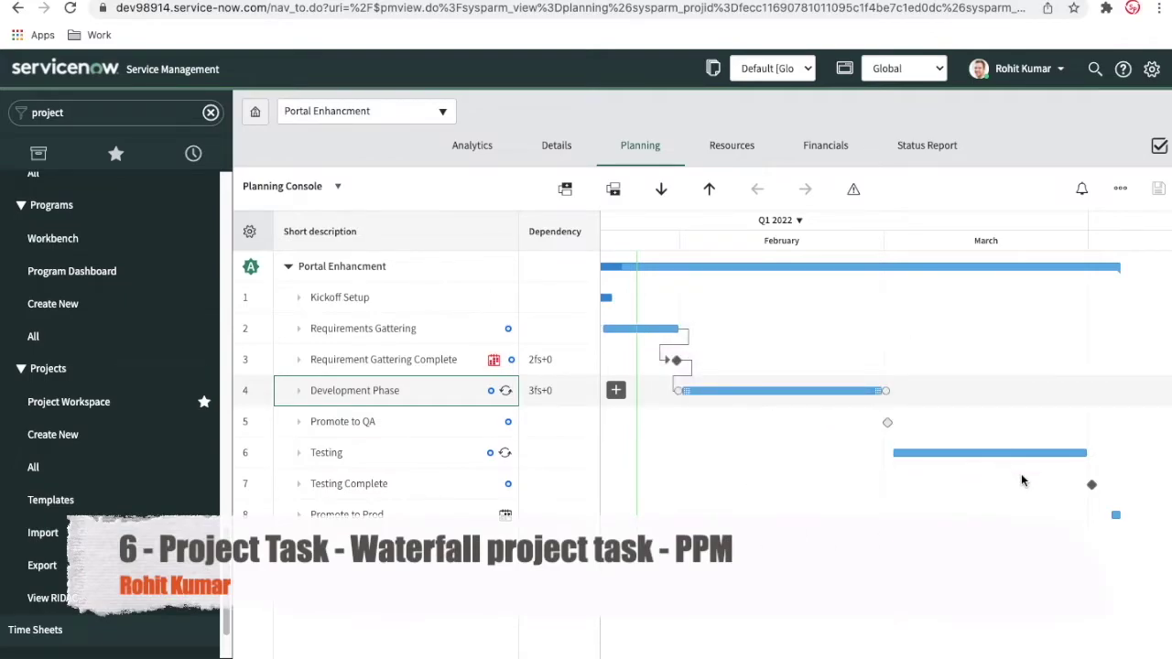
left_click(339, 188)
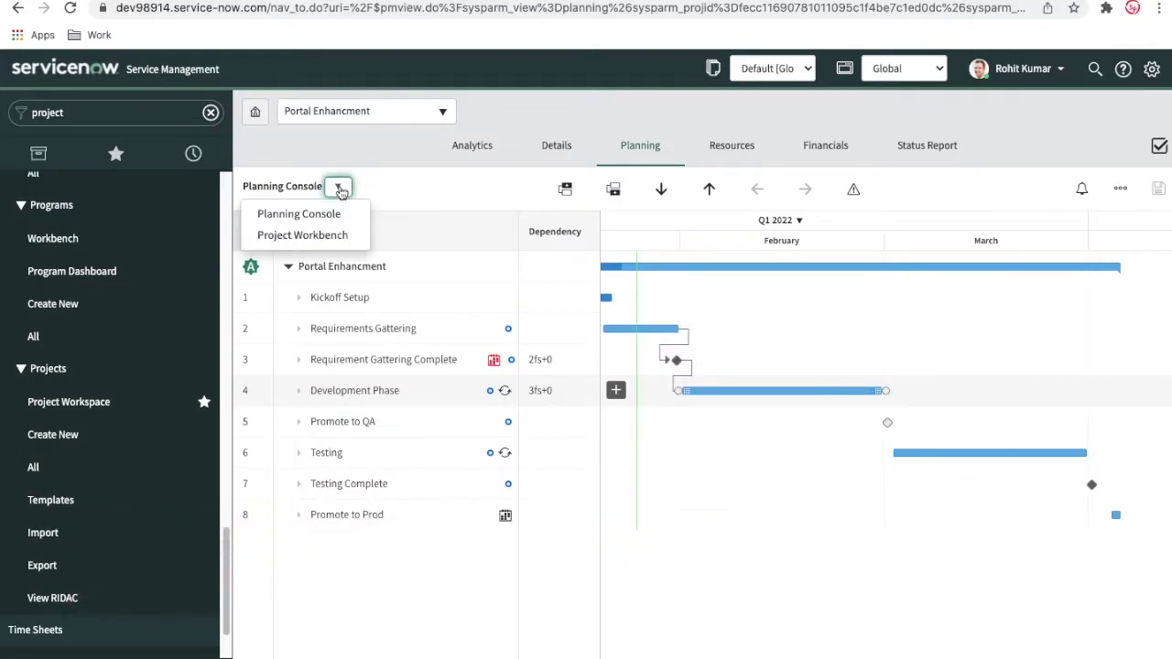
left_click(314, 236)
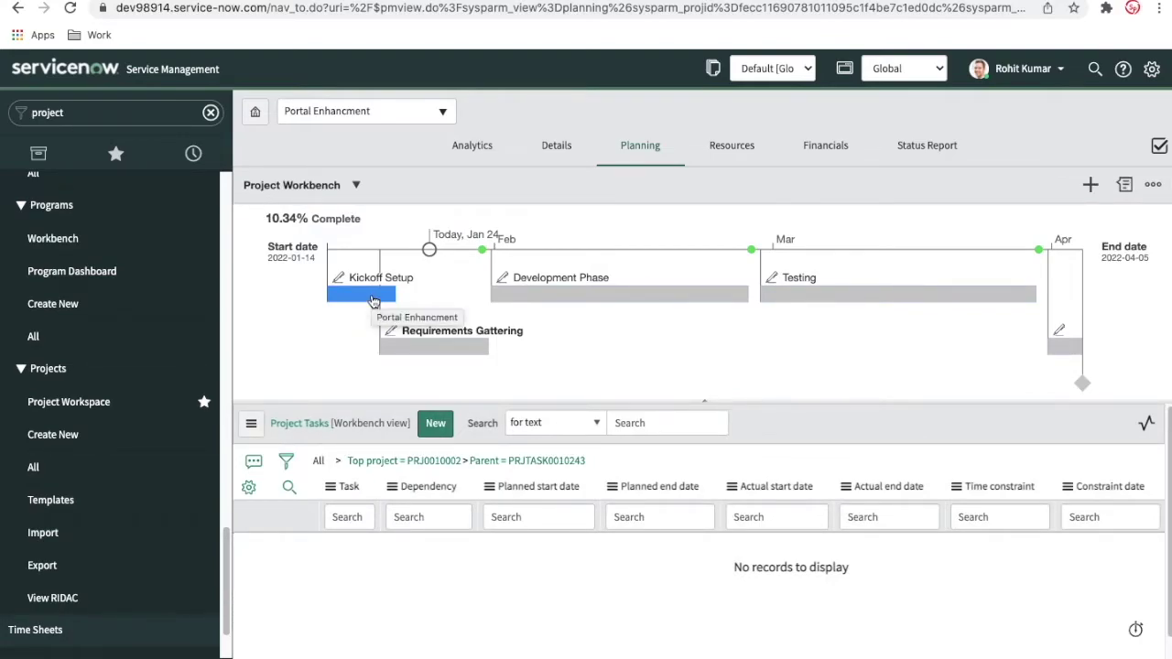
left_click(374, 300)
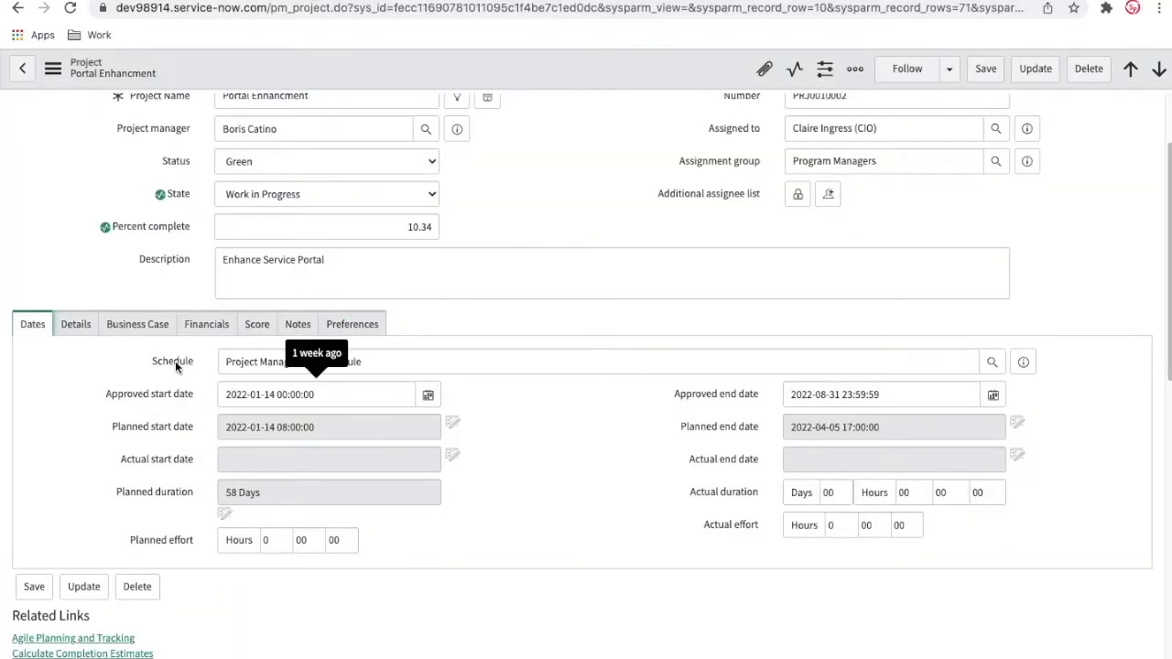
left_click(71, 8)
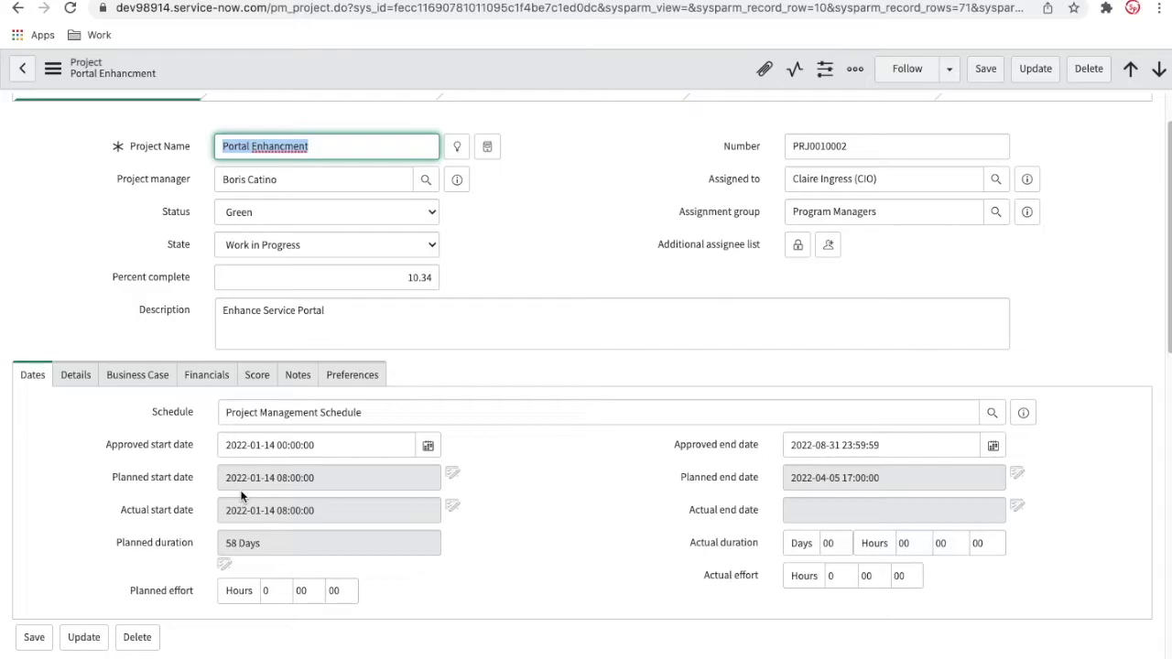
Change the Requirements Gattering task's short description to "Requirements Gattering & Development instance is ready" and save the task
scroll(243, 496, "down", 7)
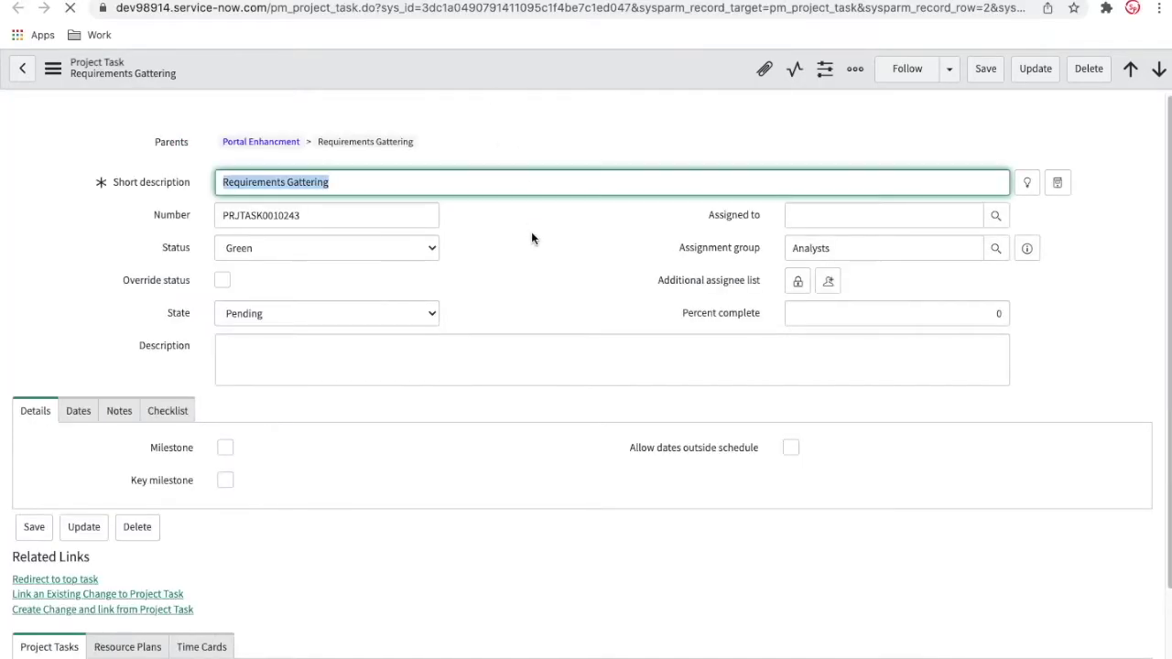
left_click(411, 188)
type("&")
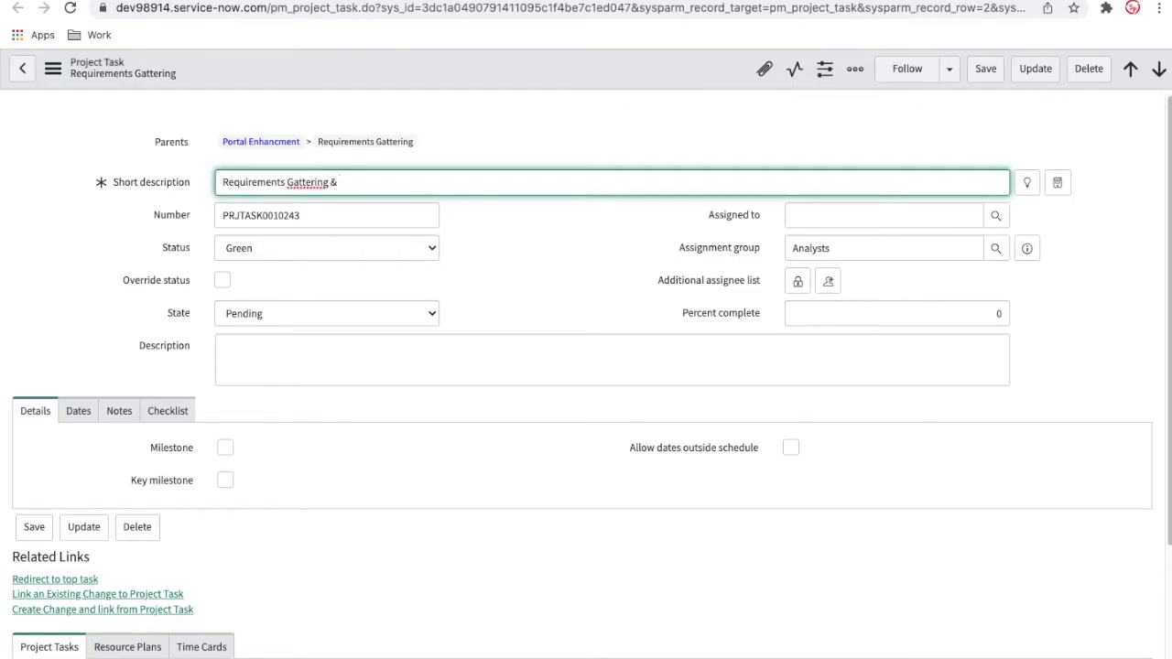
type(" Dee")
type("velopmen")
type("t instanc")
type("e is ")
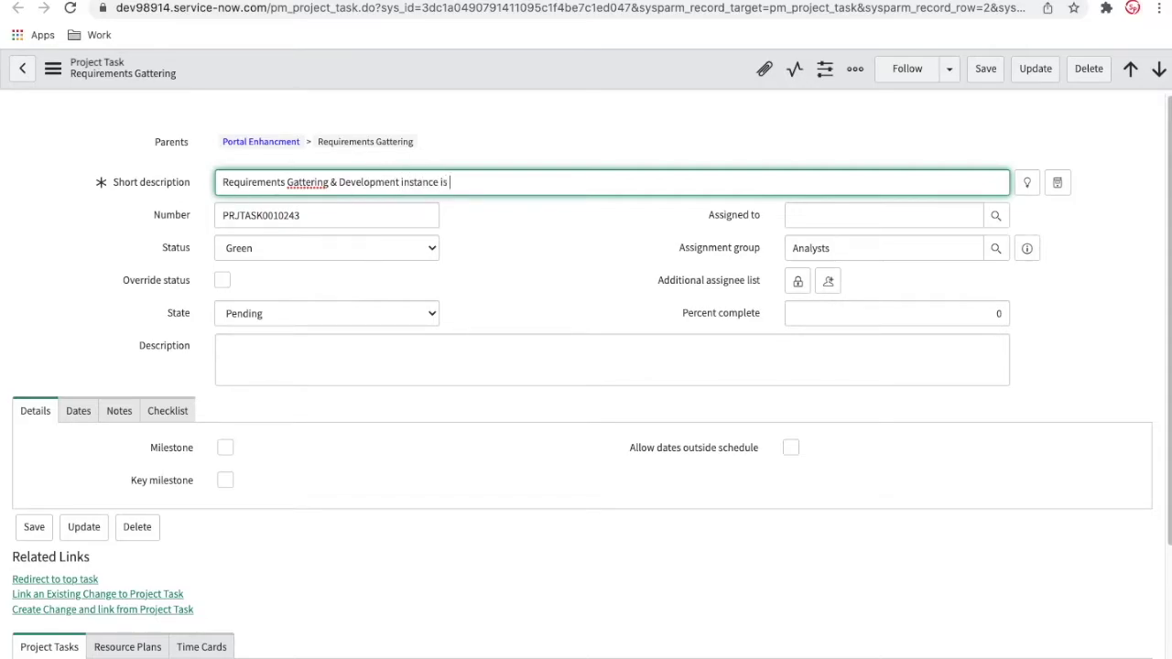
type("ready")
left_click(540, 100)
right_click(543, 81)
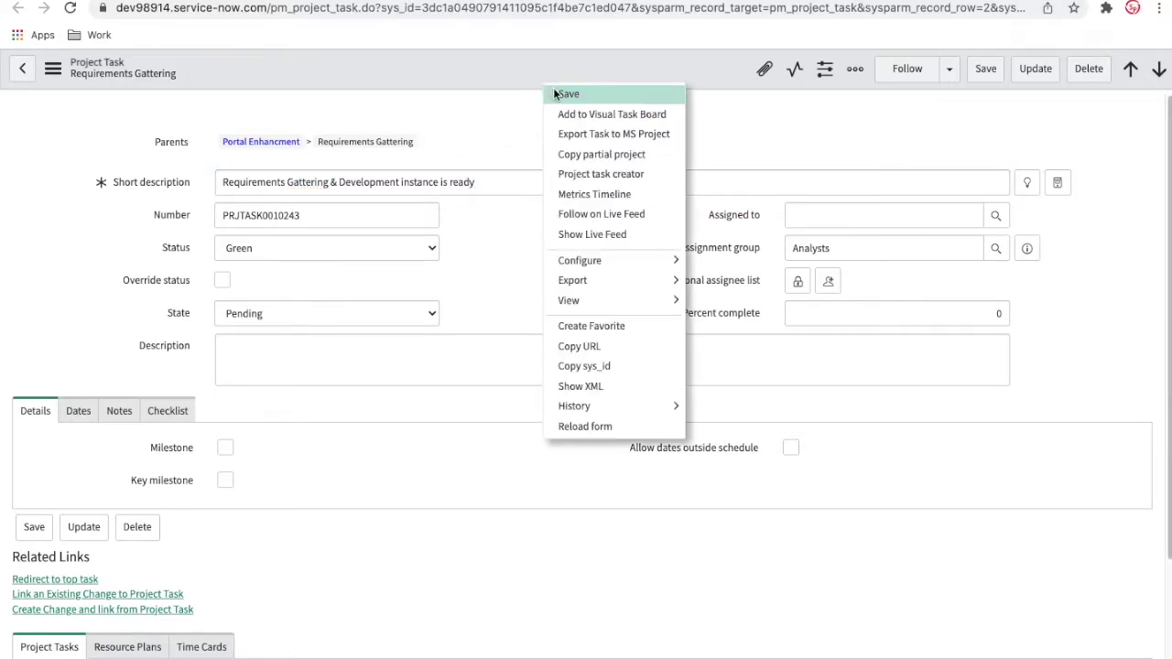
left_click(553, 93)
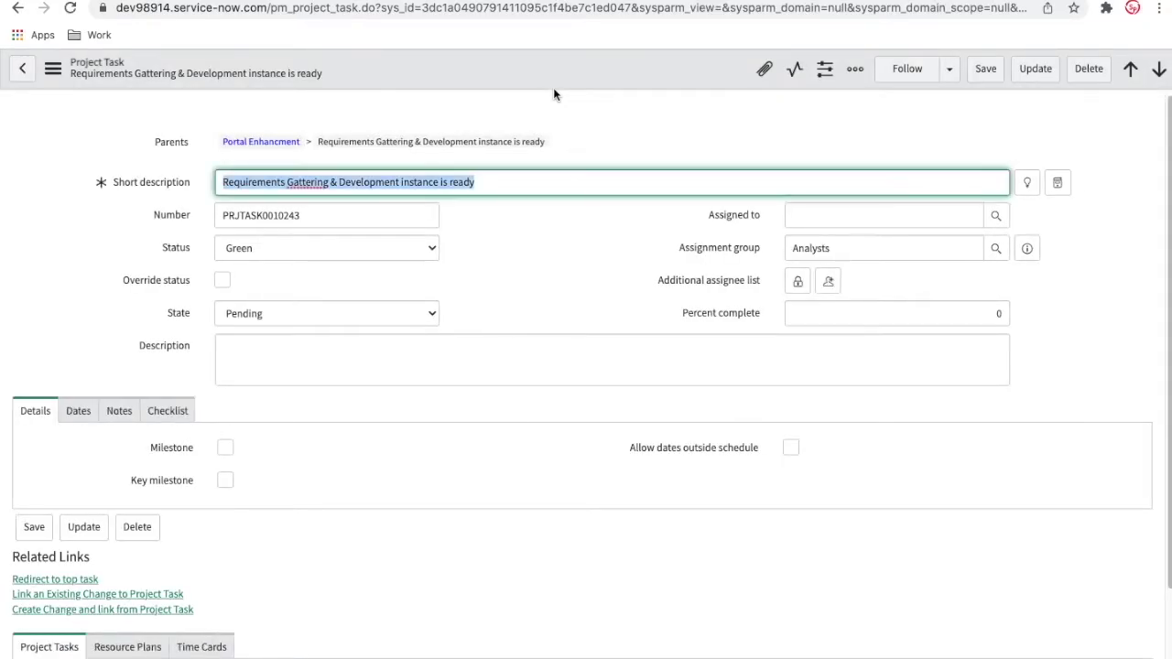
Add a child project task with the short description "Requirements Gathering" under the Requirements Gattering & Development instance is ready task
scroll(638, 321, "down", 2)
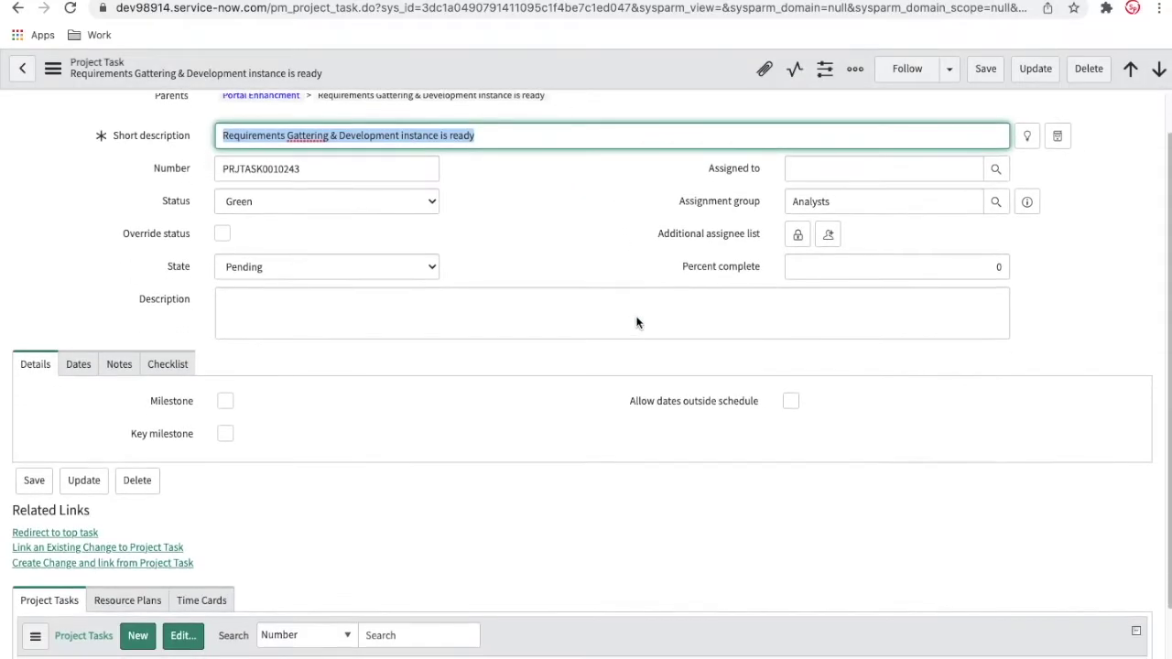
left_click(272, 1)
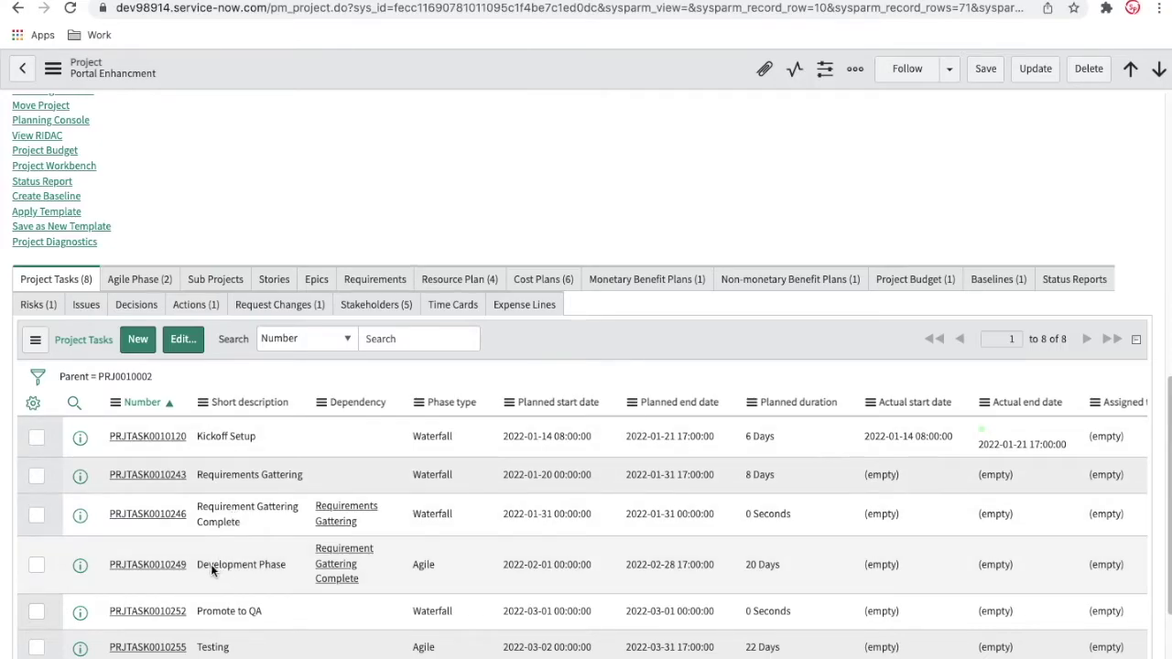
left_click(127, 1)
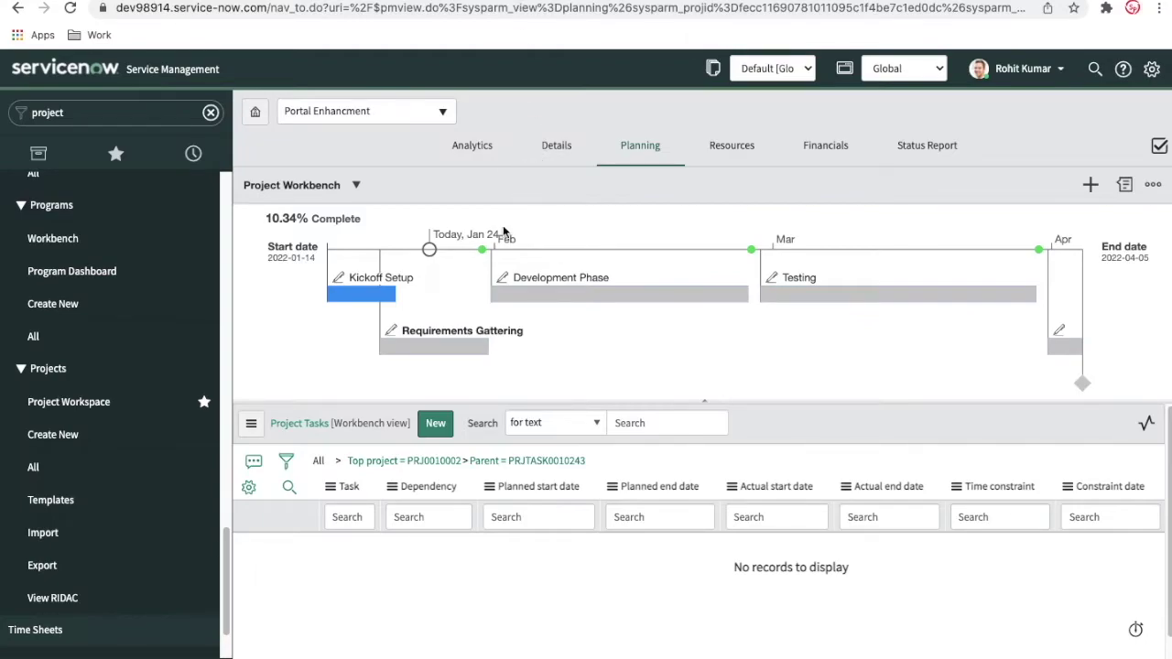
left_click(480, 0)
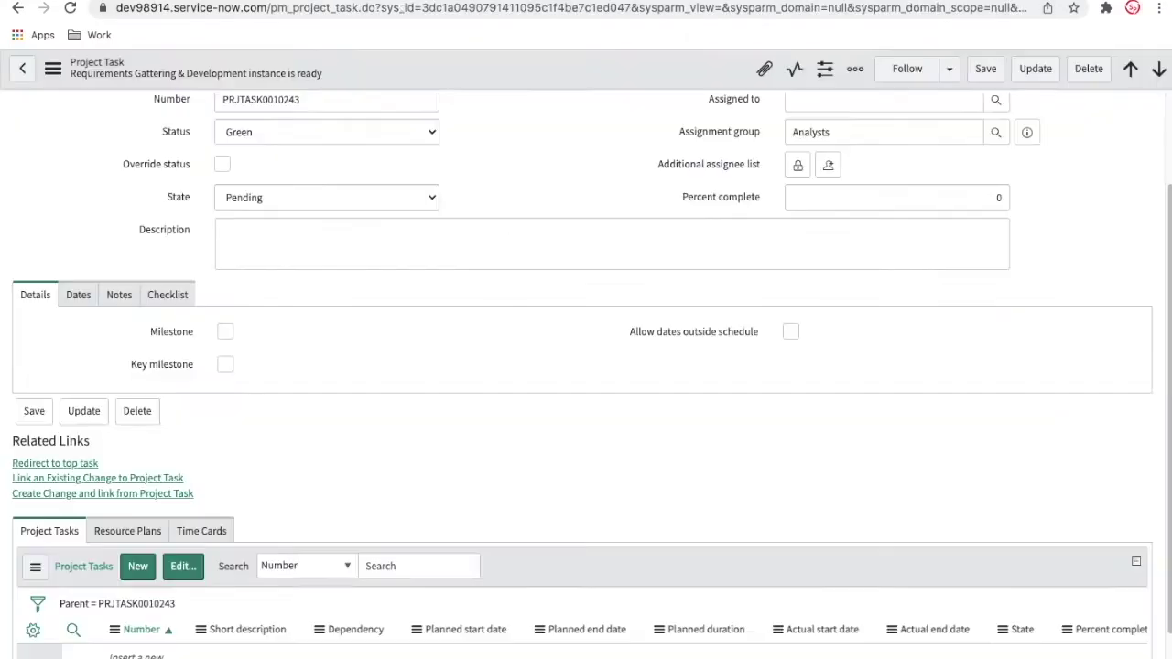
scroll(501, 483, "down", 1)
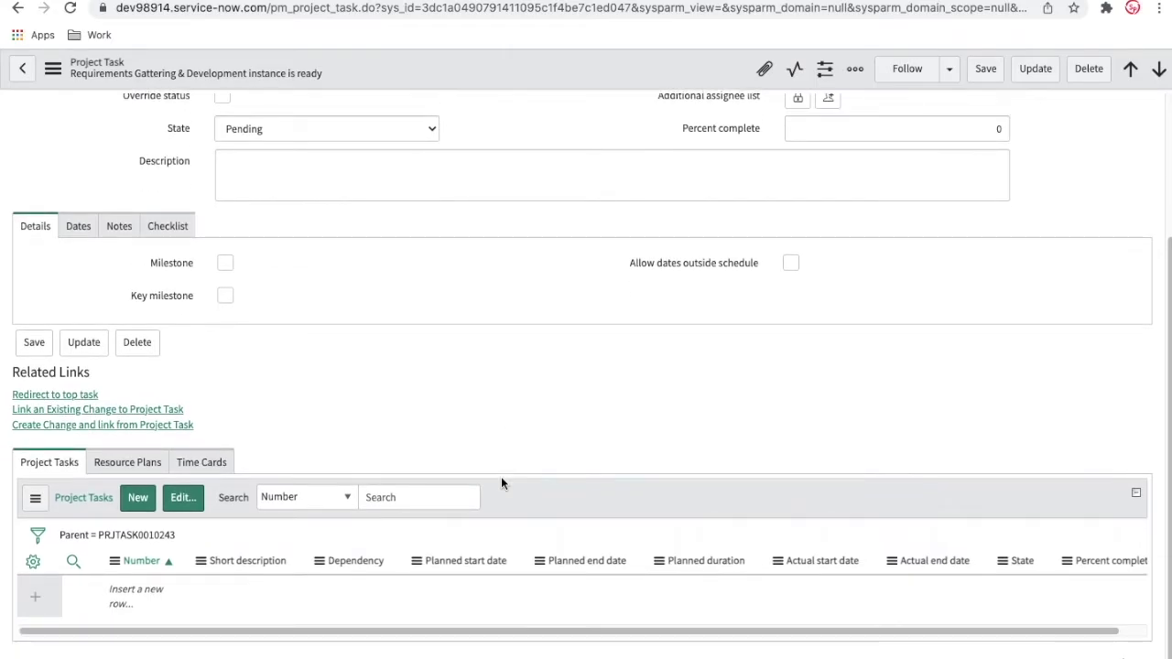
left_click(127, 602)
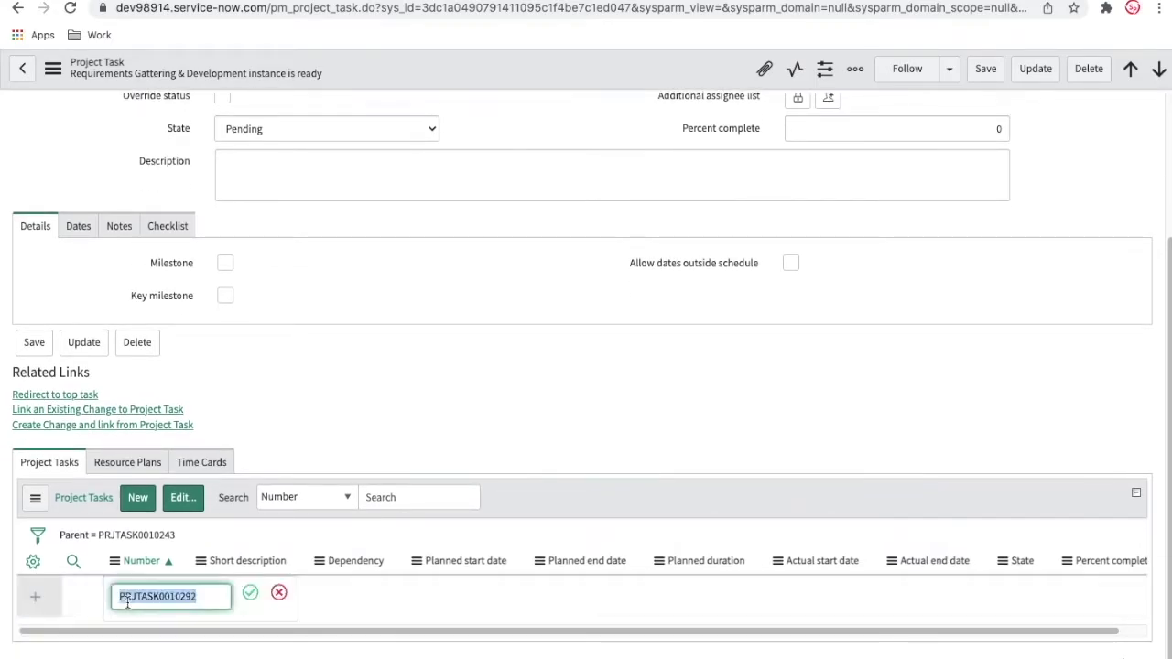
left_click(250, 594)
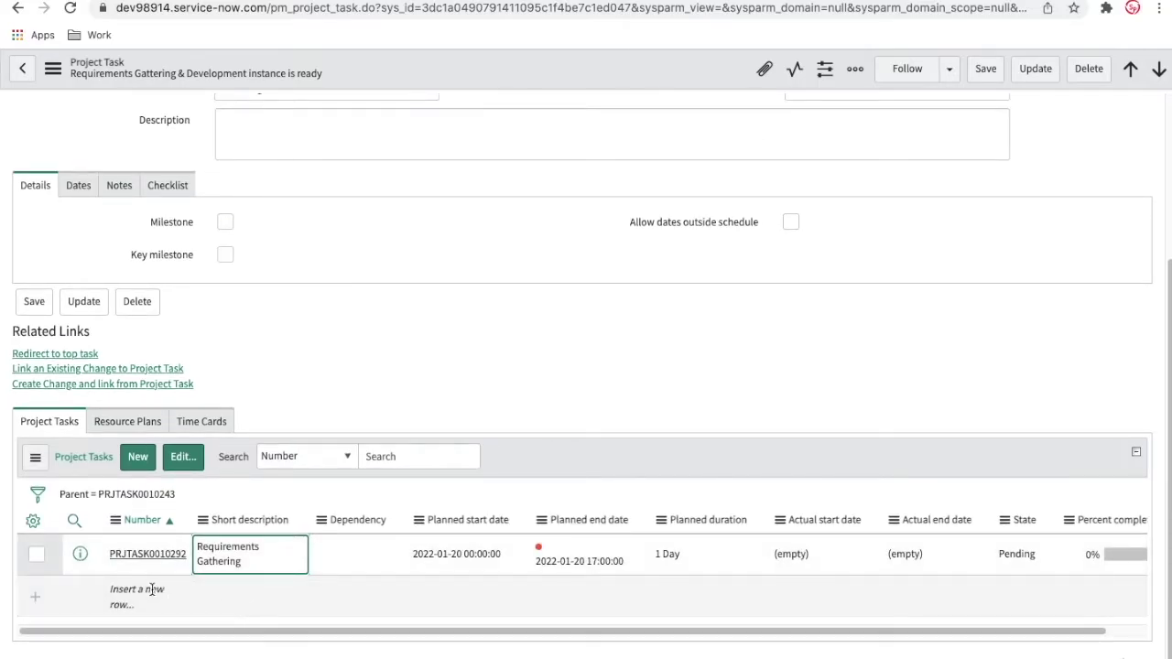
Insert a second child project task below Requirements Gathering in the parent task's project task list
left_click(152, 591)
left_click(250, 593)
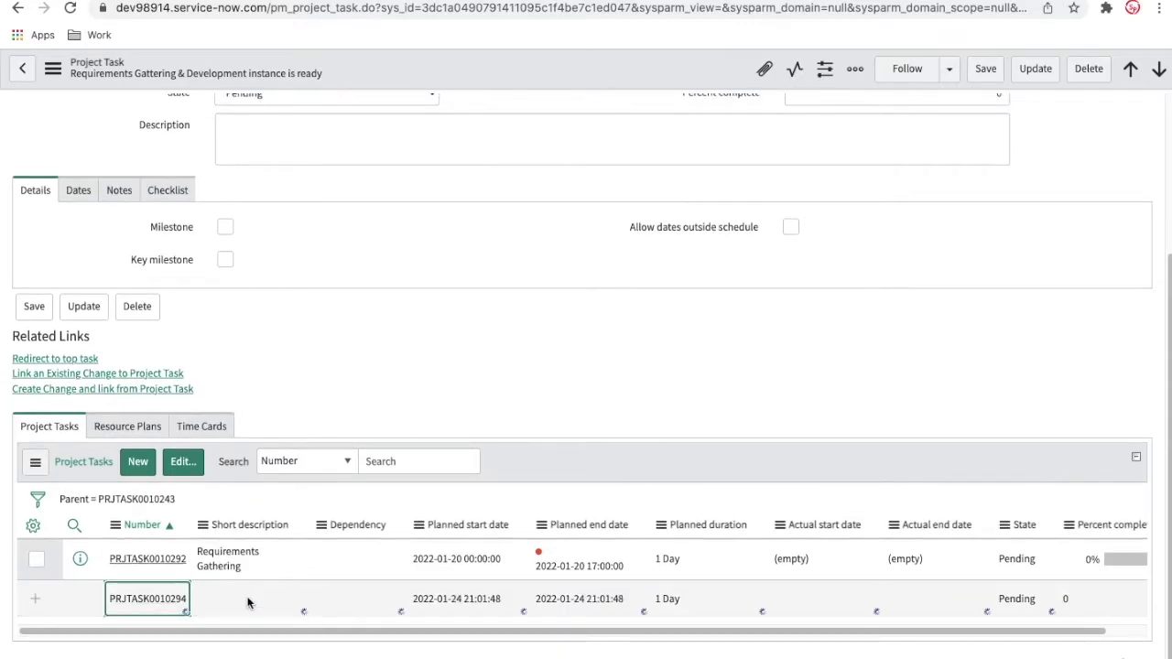
double_click(247, 602)
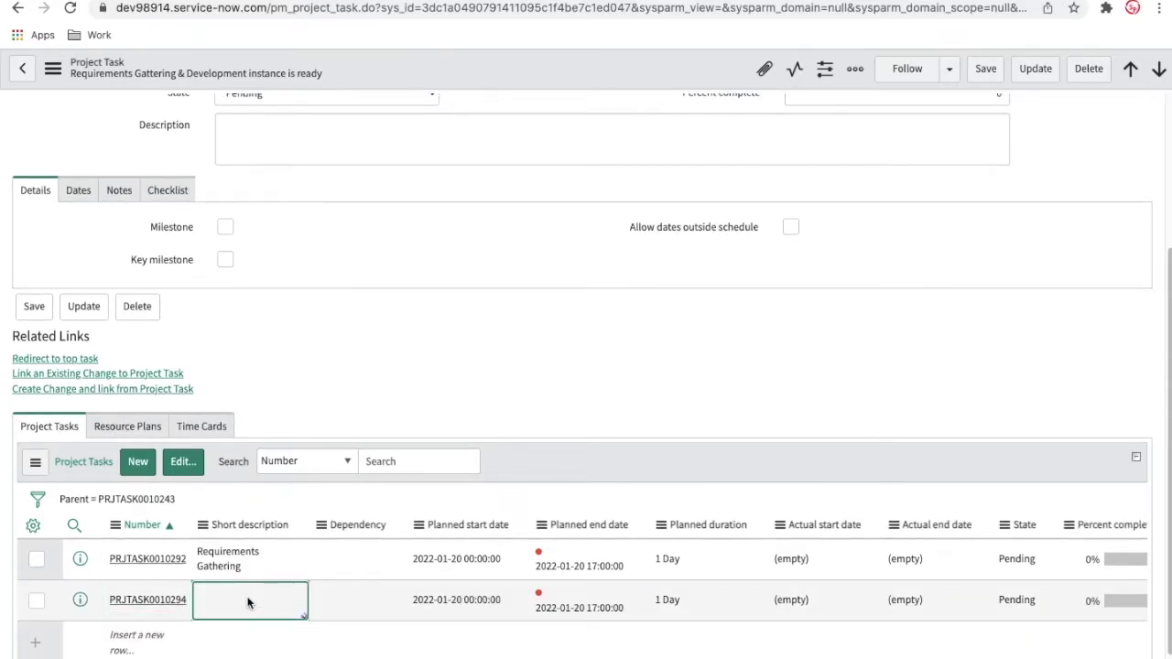
Copy "Development instance is ready" from the parent task's short description into the second child task's short description
scroll(385, 371, "up", 3)
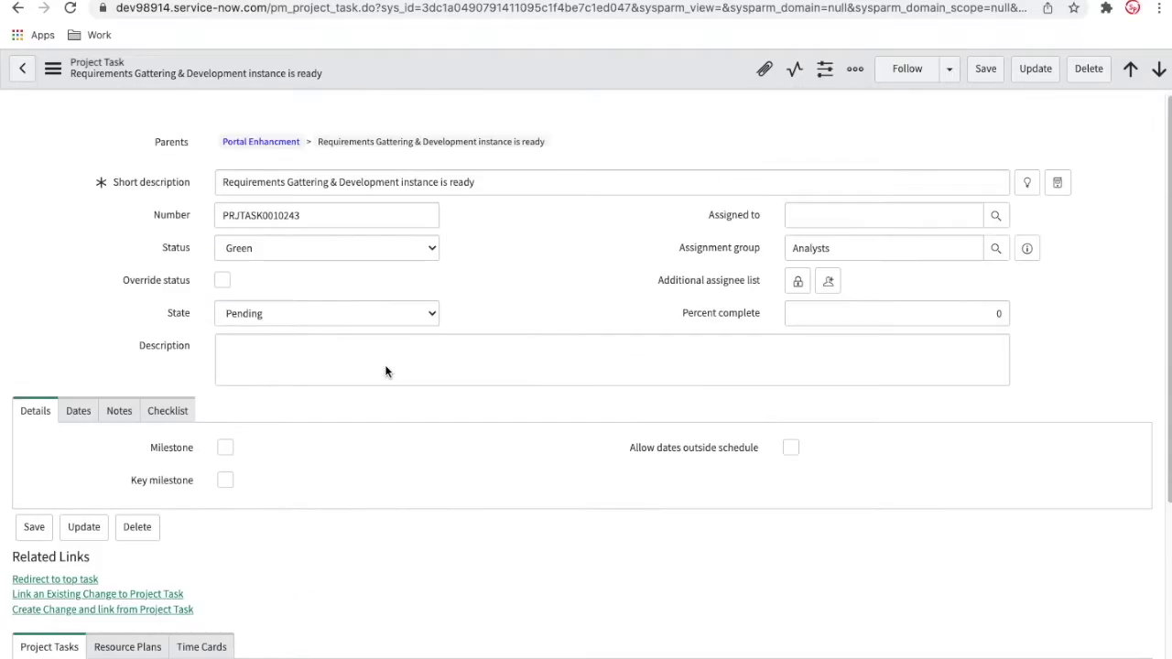
left_click(341, 182)
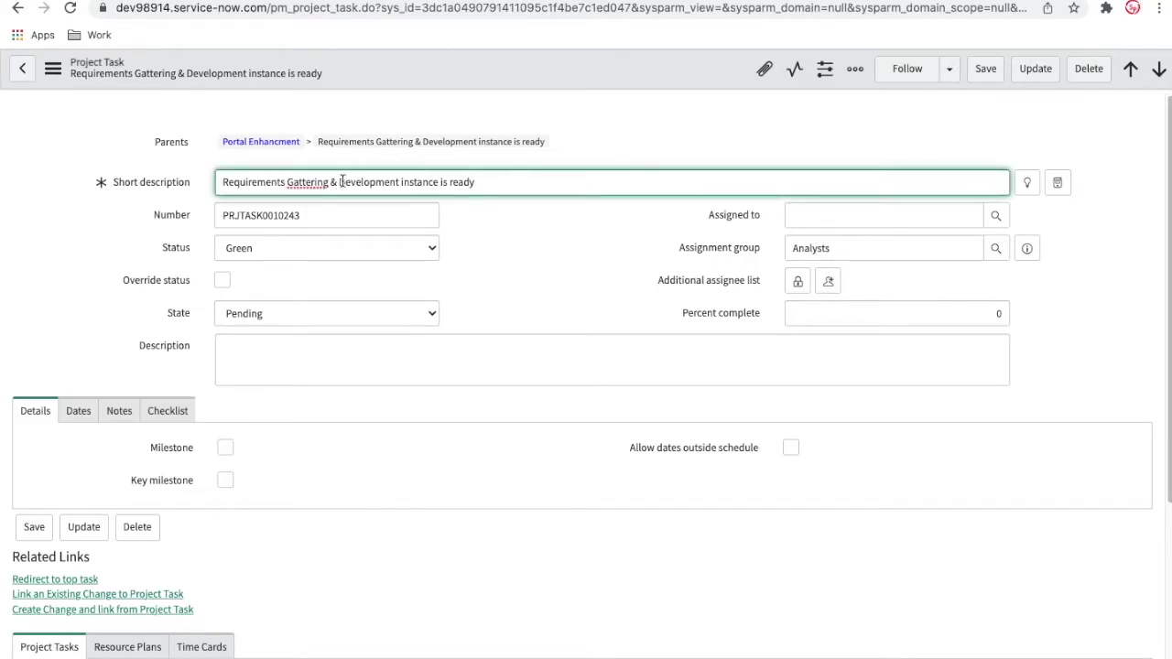
left_click_drag(340, 182, 495, 208)
key("ctrl+c")
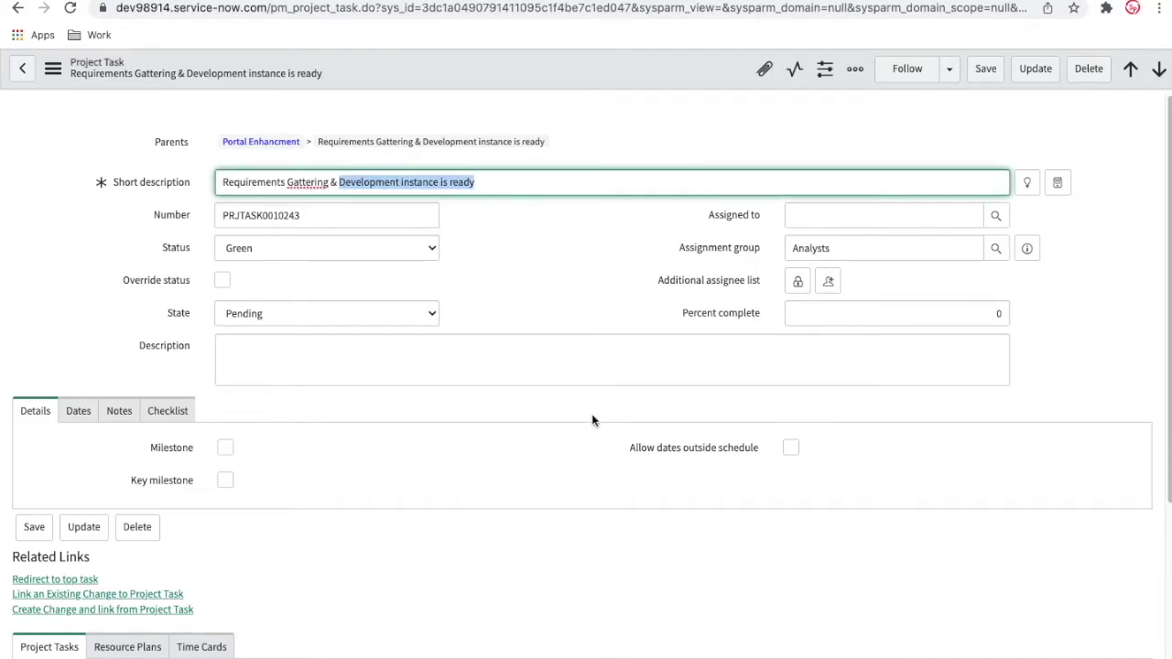
scroll(592, 414, "down", 3)
left_click(294, 561)
key("ctrl+v")
key("Return")
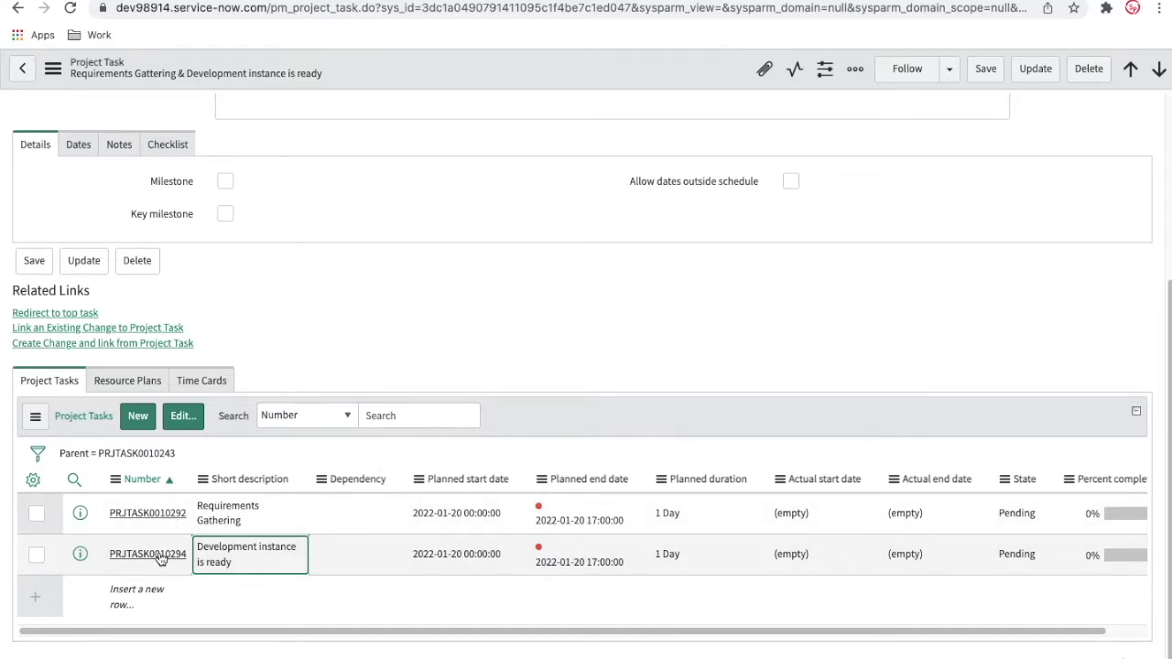
Check the parent task's dates and set the Requirements Gathering child task's planned end date to 2022-01-25
scroll(571, 238, "up", 3)
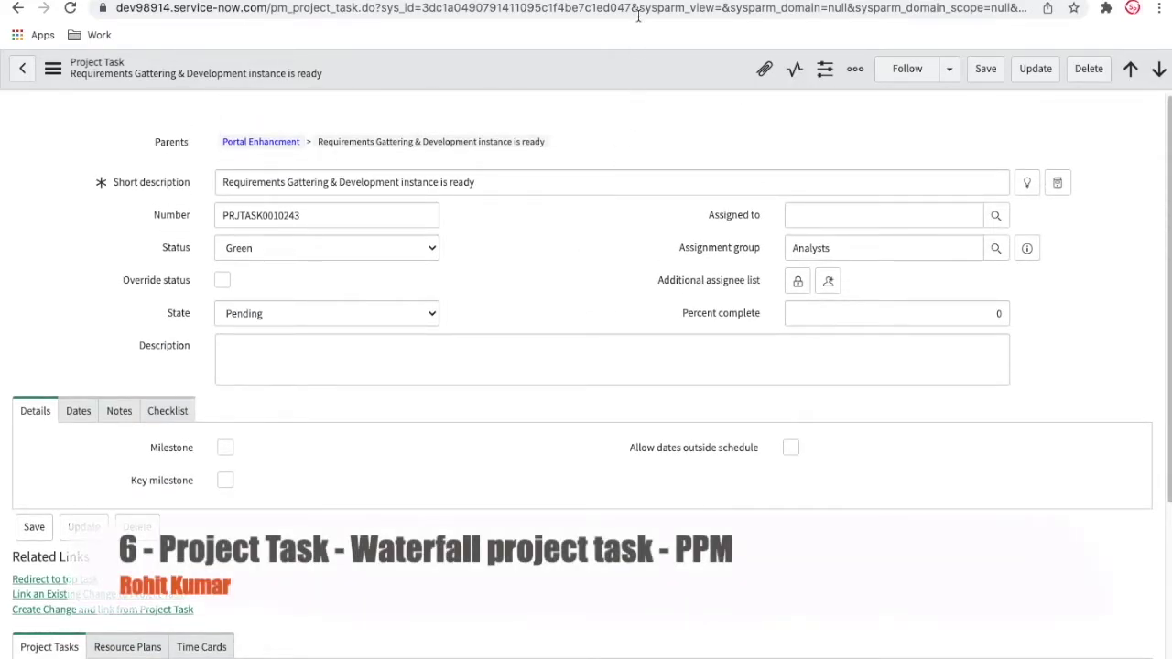
left_click(78, 412)
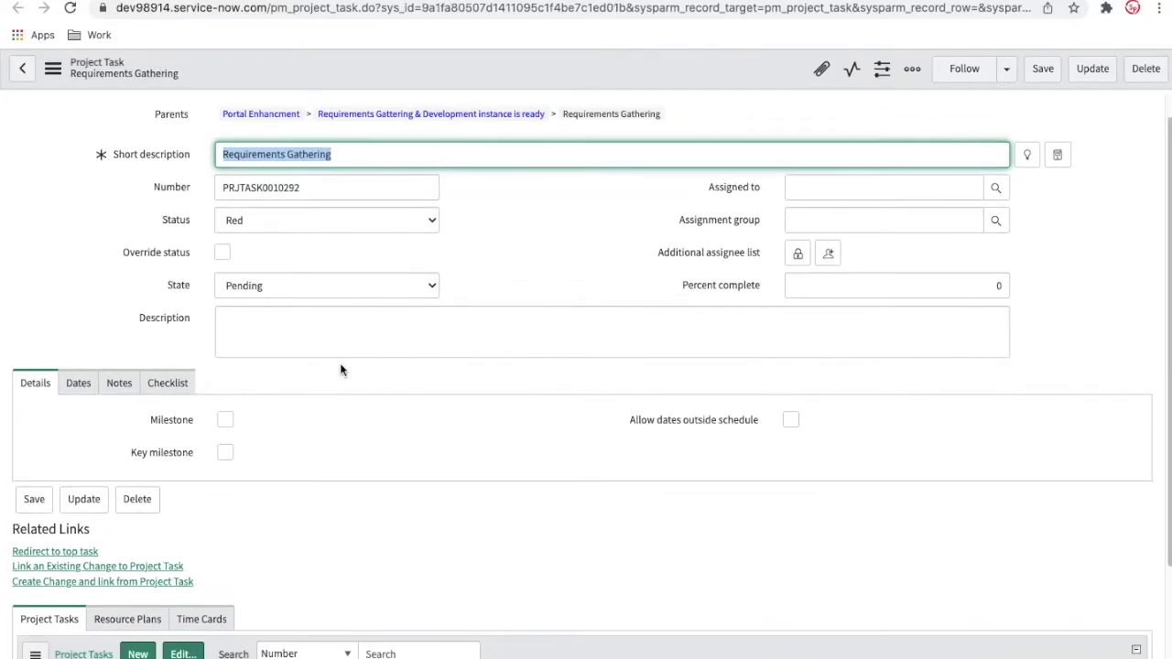
left_click(78, 383)
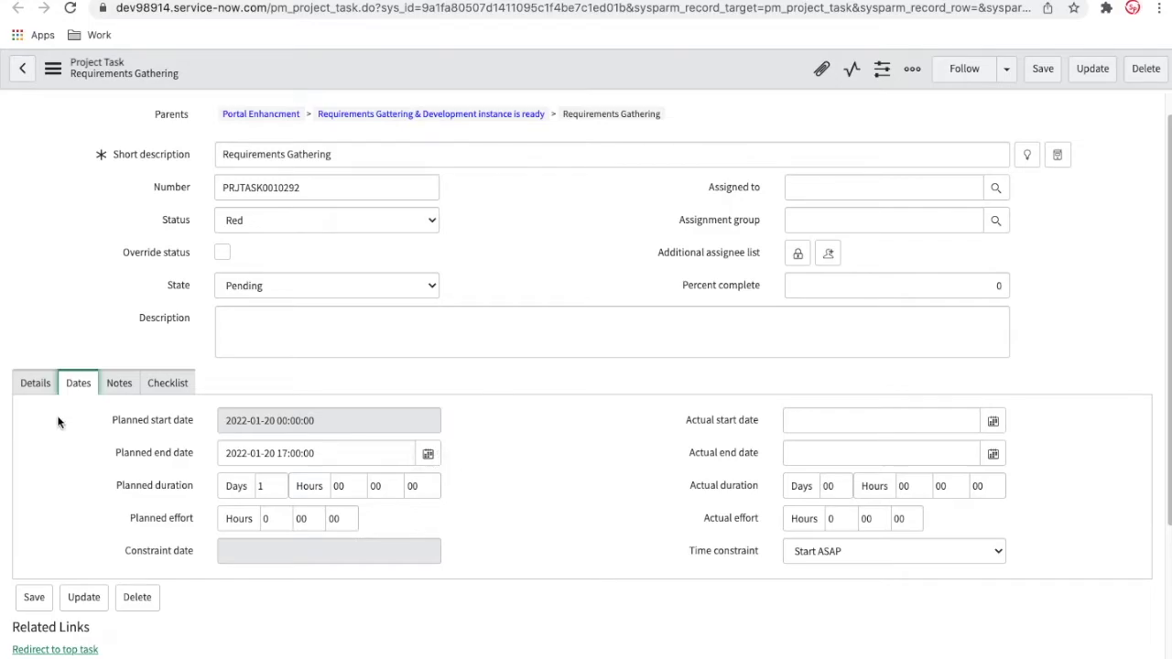
left_click(428, 453)
left_click(249, 606)
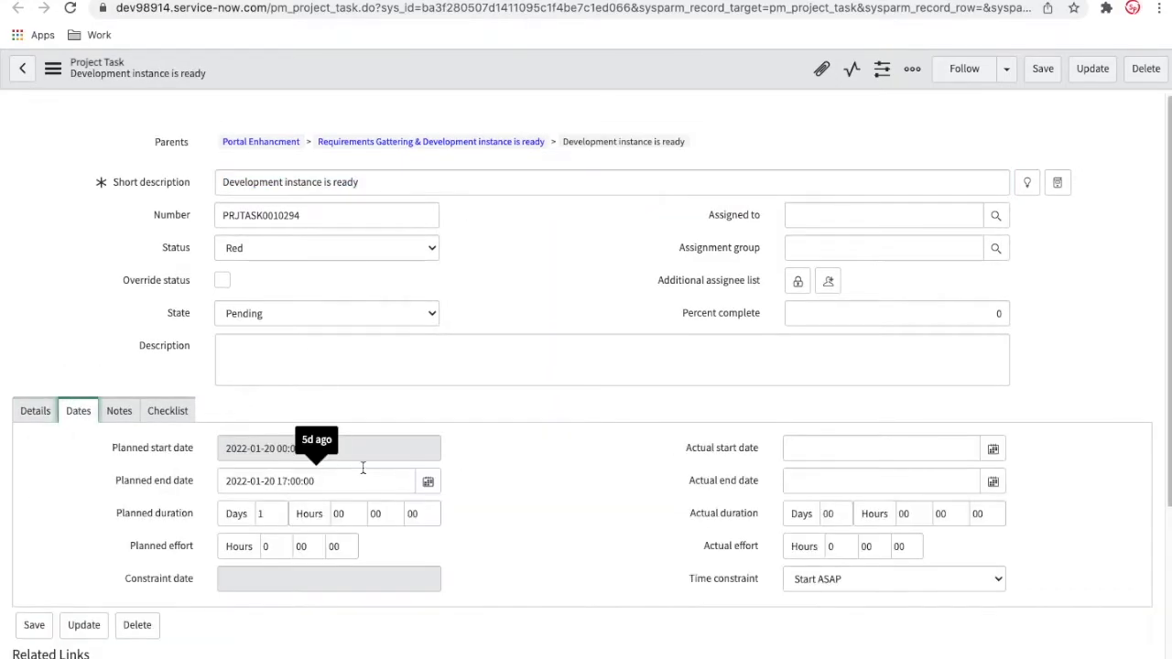
Set the Development instance is ready child task's planned end date to 2022-01-31 and look through its notes and checklist
left_click(38, 410)
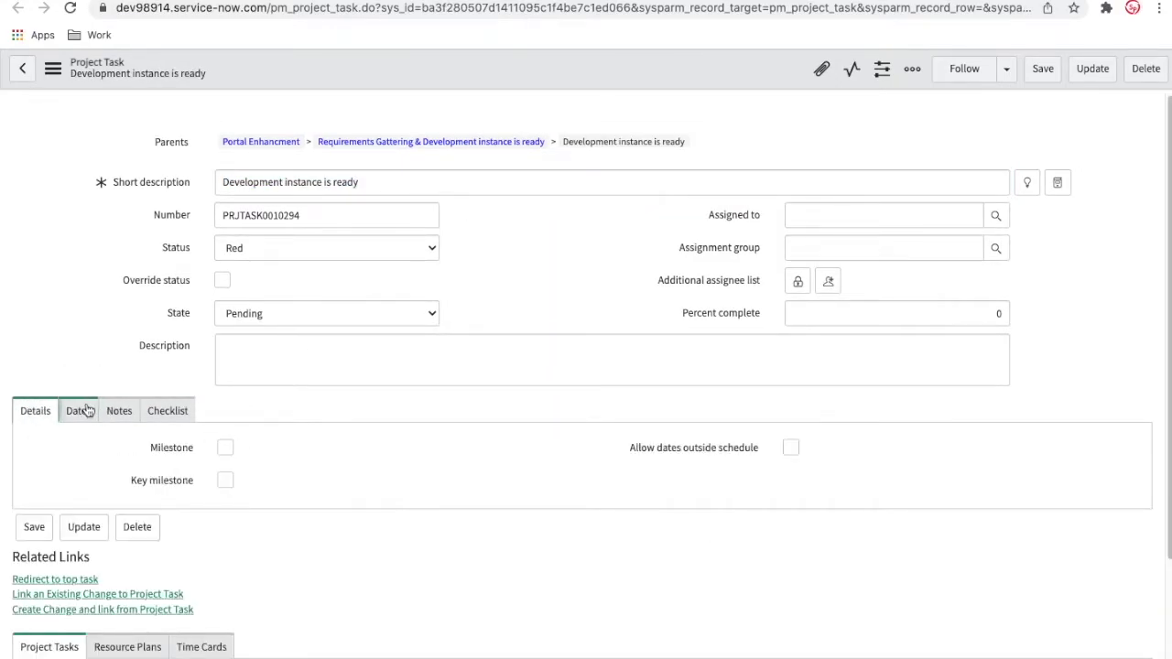
left_click(79, 411)
left_click(428, 481)
left_click(231, 636)
left_click(114, 414)
left_click(165, 412)
left_click(84, 415)
Compare the parent task's planned dates and duration with those of its two child tasks
left_click(495, 1)
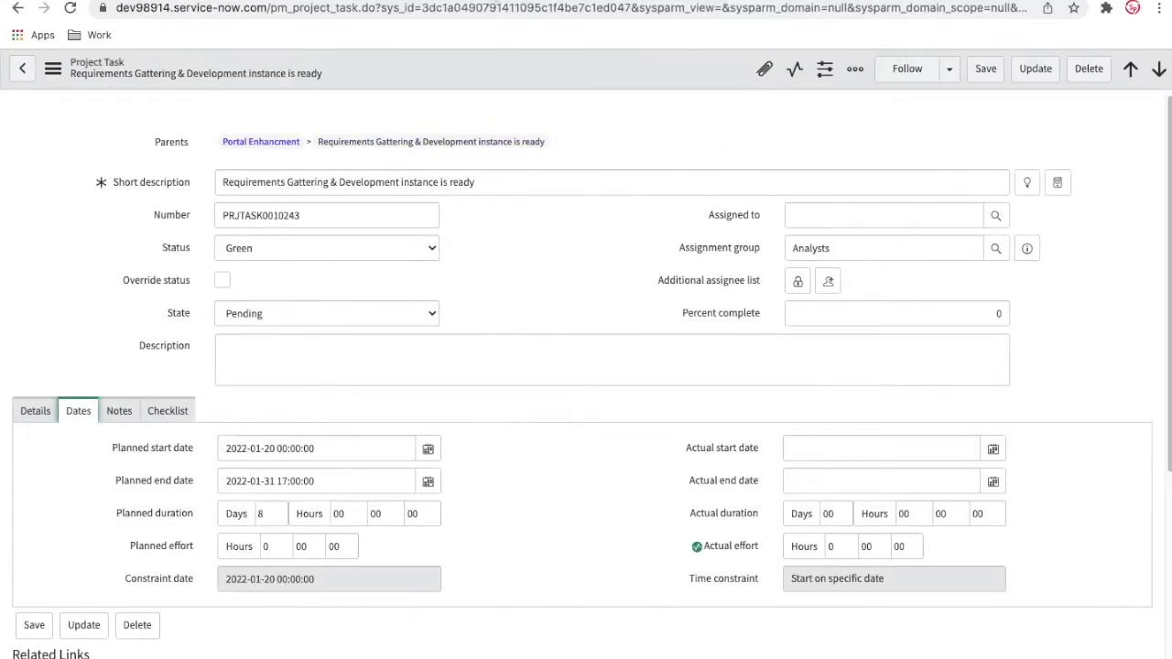
scroll(523, 264, "down", 3)
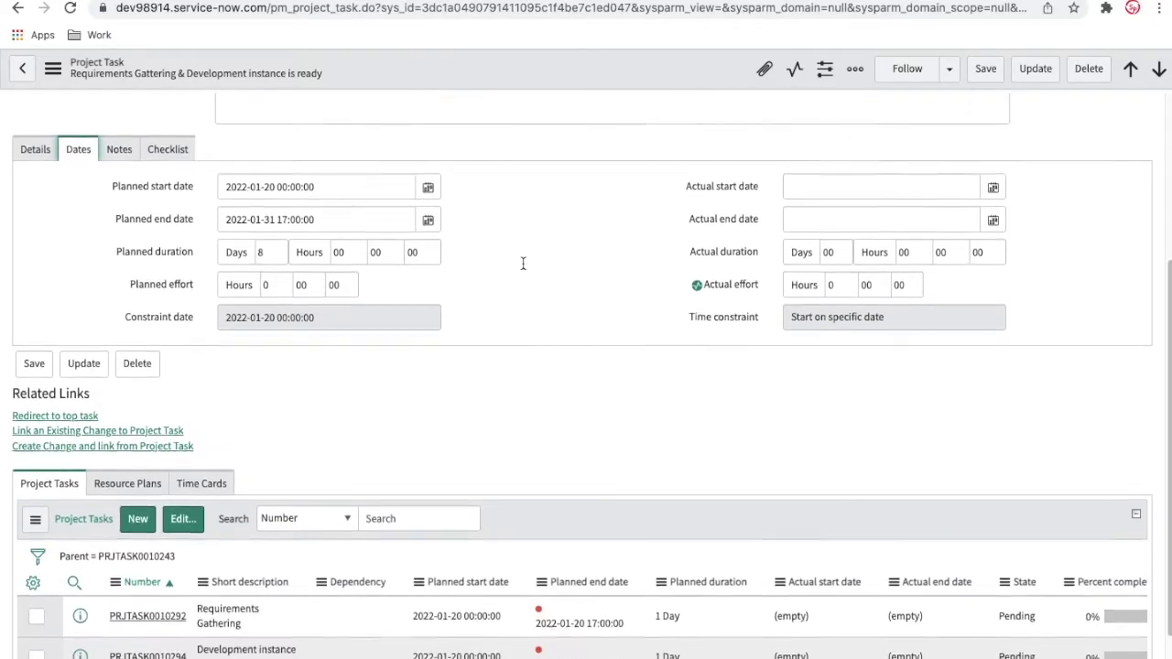
scroll(523, 264, "up", 1)
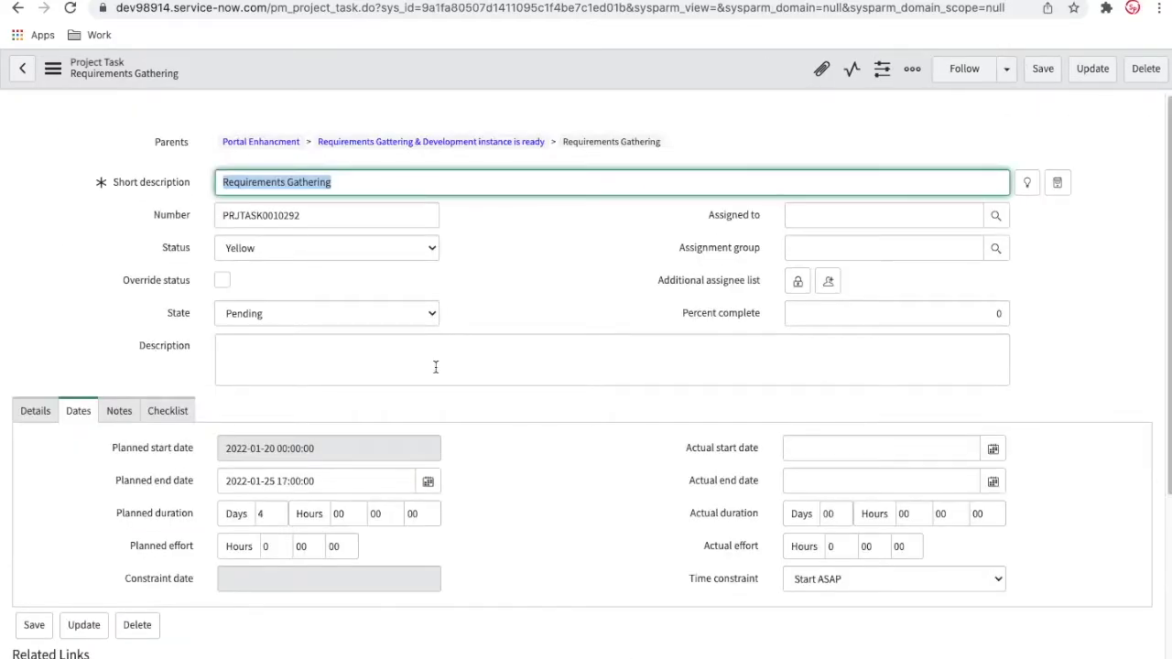
scroll(436, 367, "down", 1)
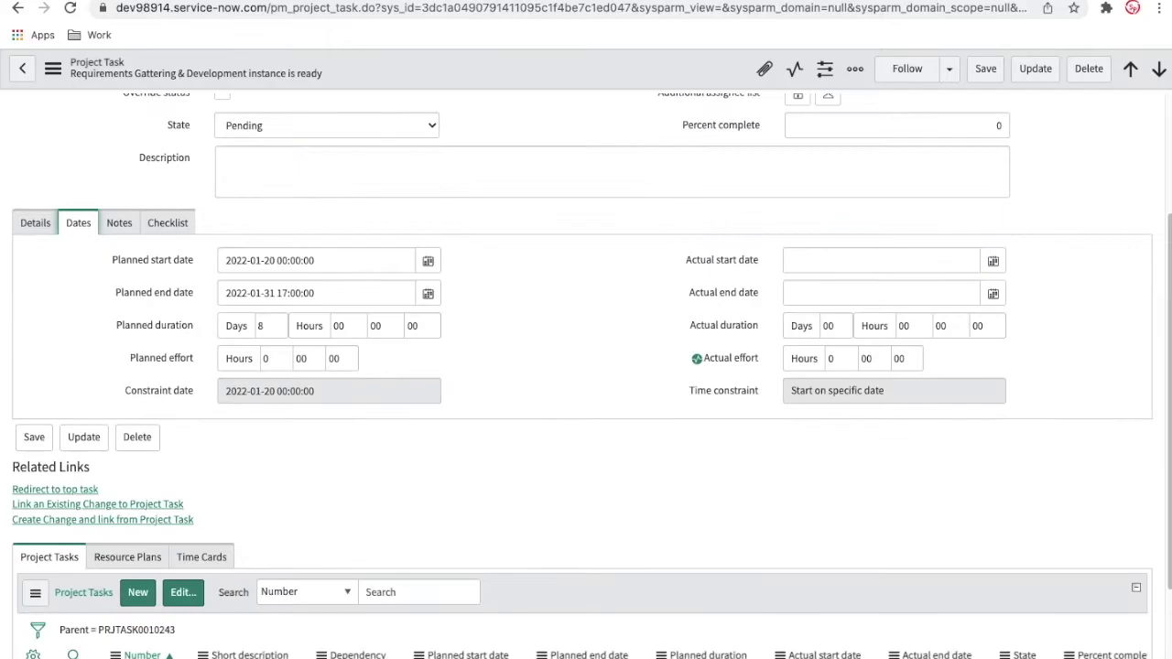
scroll(603, 374, "down", 2)
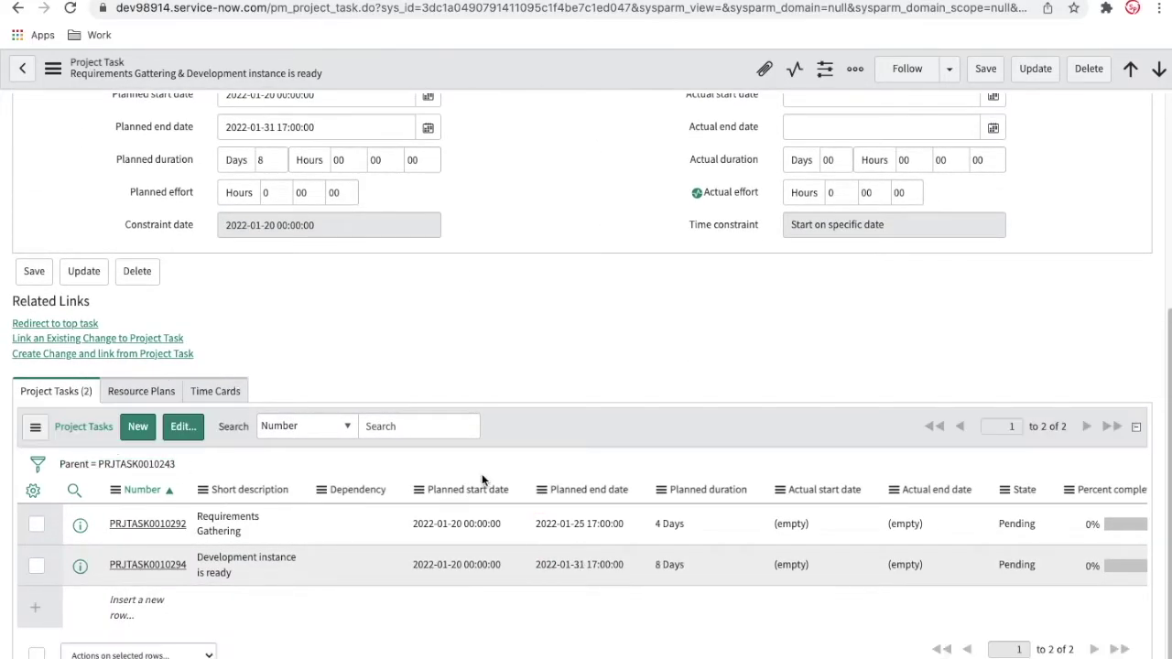
scroll(482, 474, "up", 4)
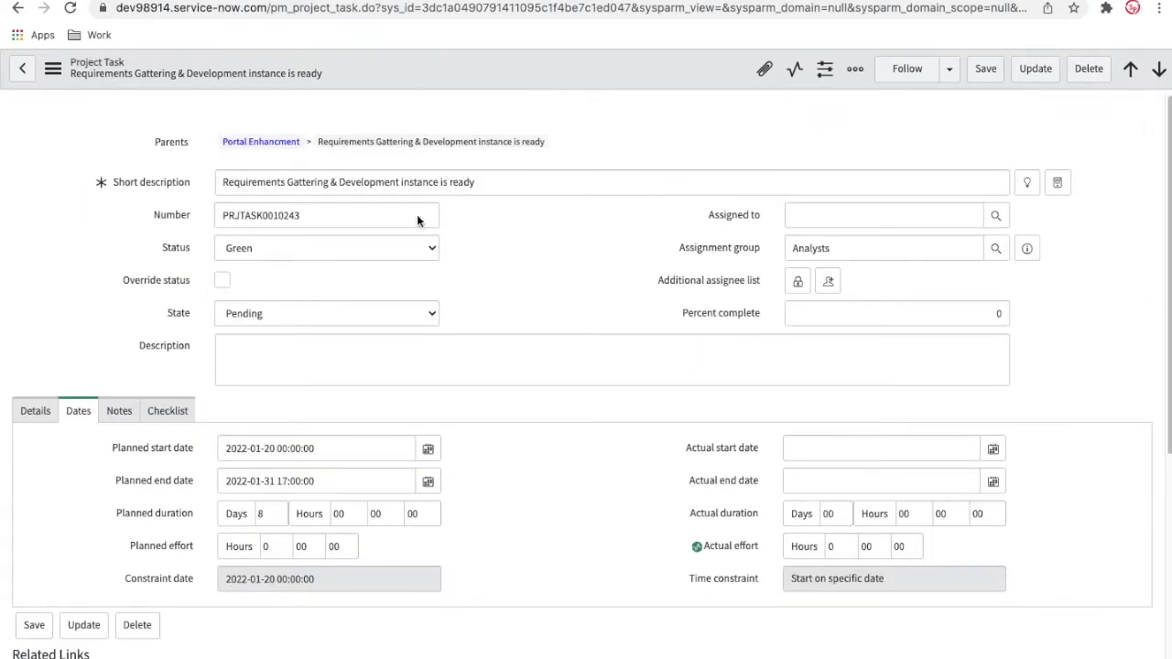
Refresh the project workbench and review the child tasks listed under Requirements Gattering & Development instance is ready
left_click(403, 1)
left_click(229, 2)
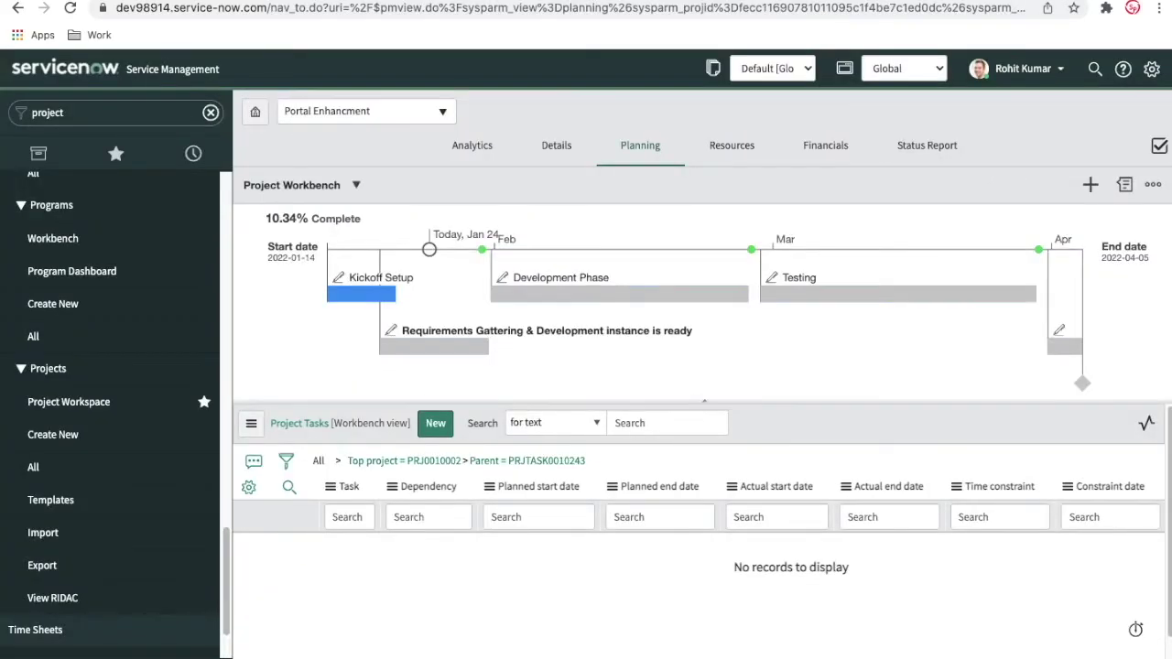
left_click(71, 9)
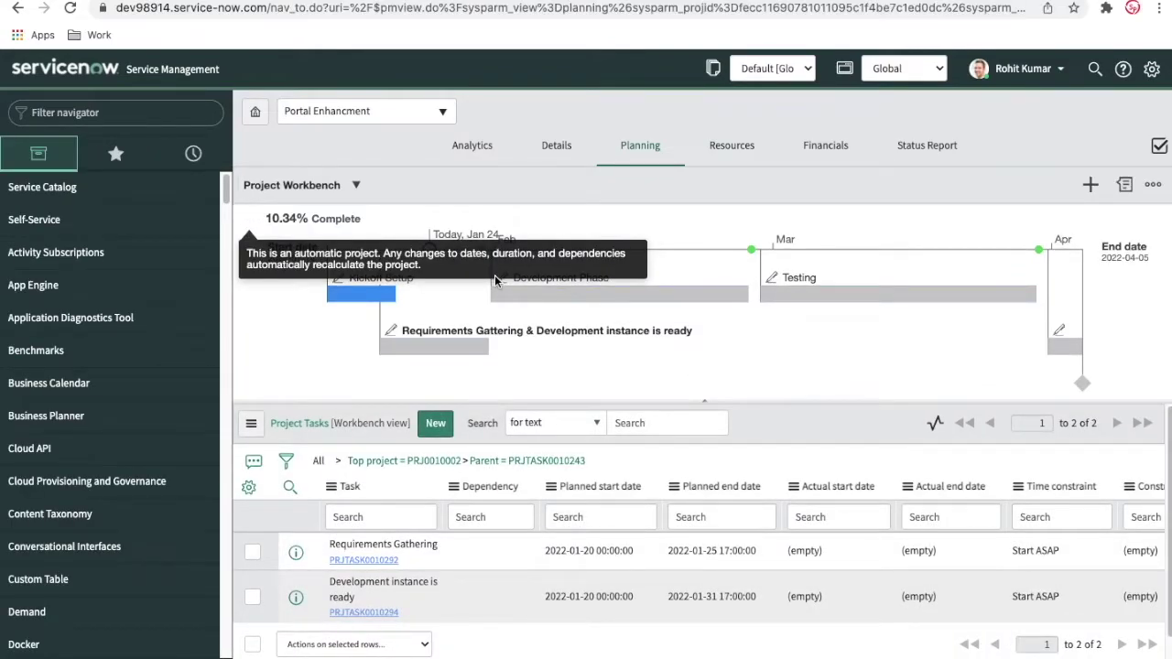
left_click(432, 349)
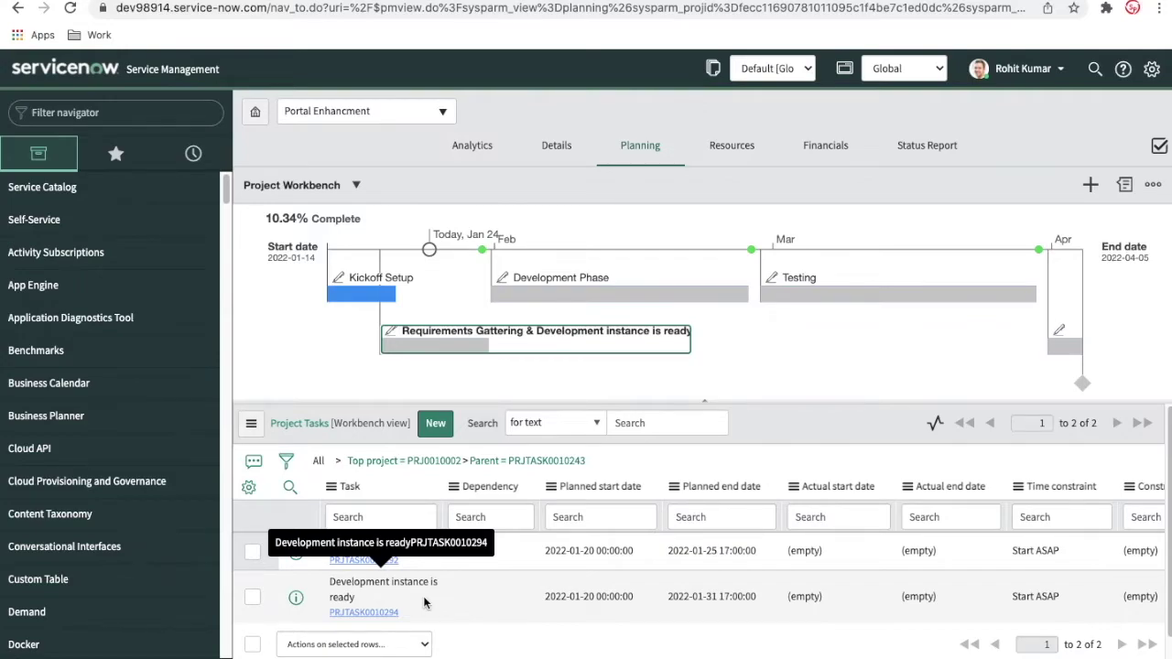
left_click(410, 117)
left_click(630, 220)
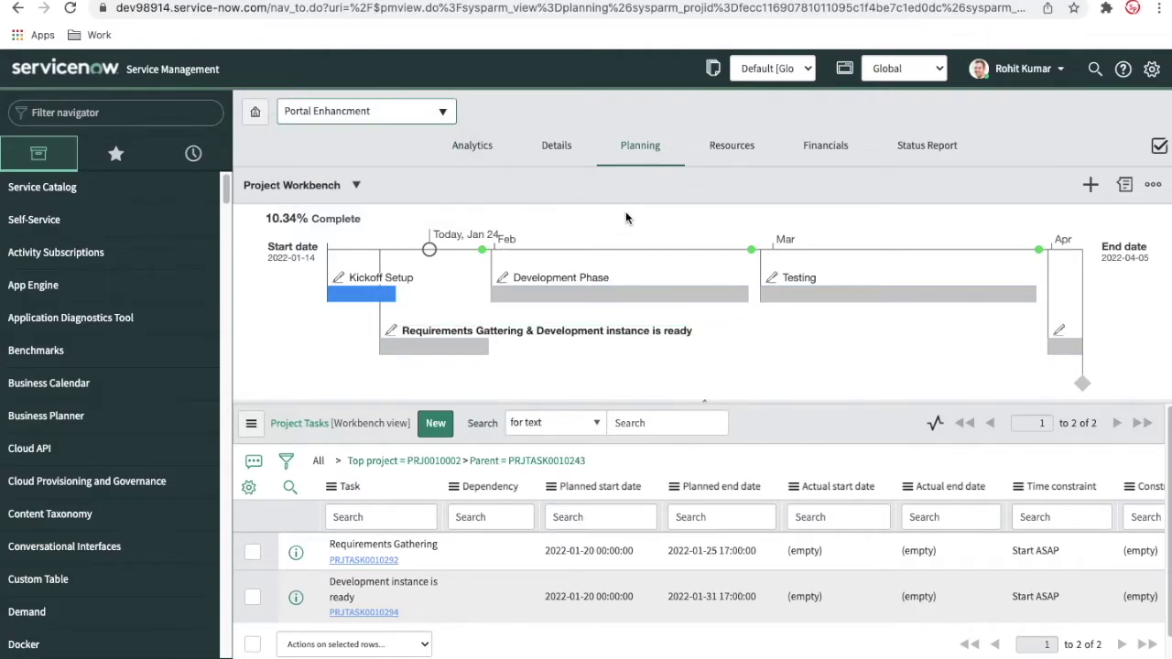
Switch to the Planning Console, expand Requirements Gattering & Development instance is ready, and examine its two child tasks on the timeline
left_click(356, 184)
left_click(311, 231)
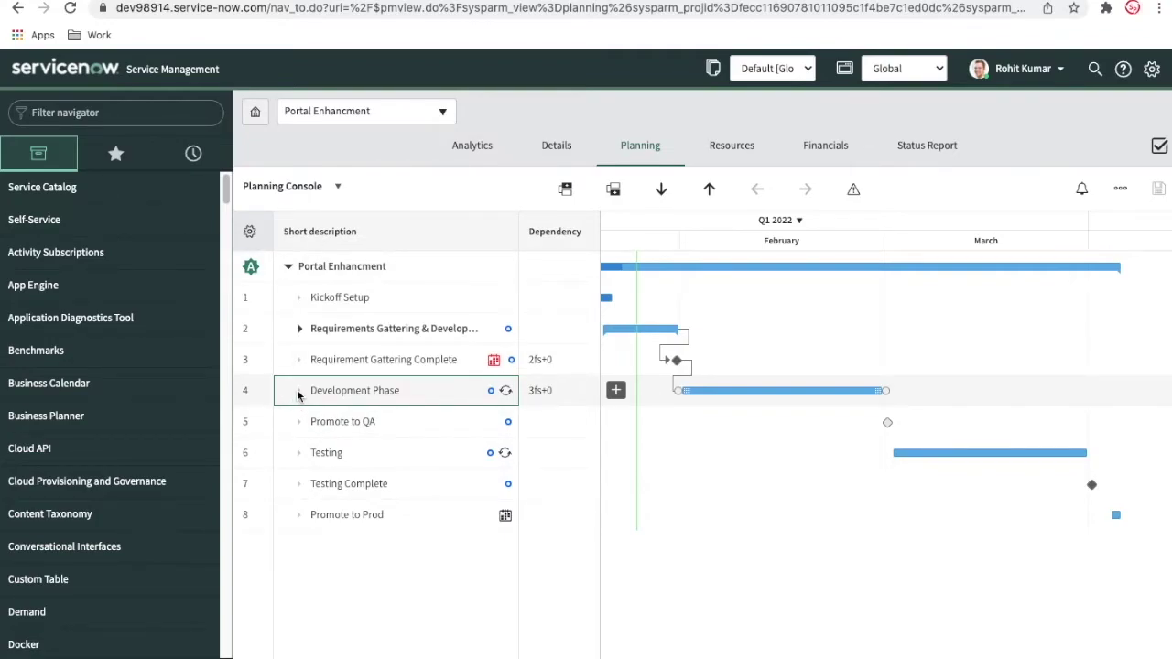
left_click(299, 329)
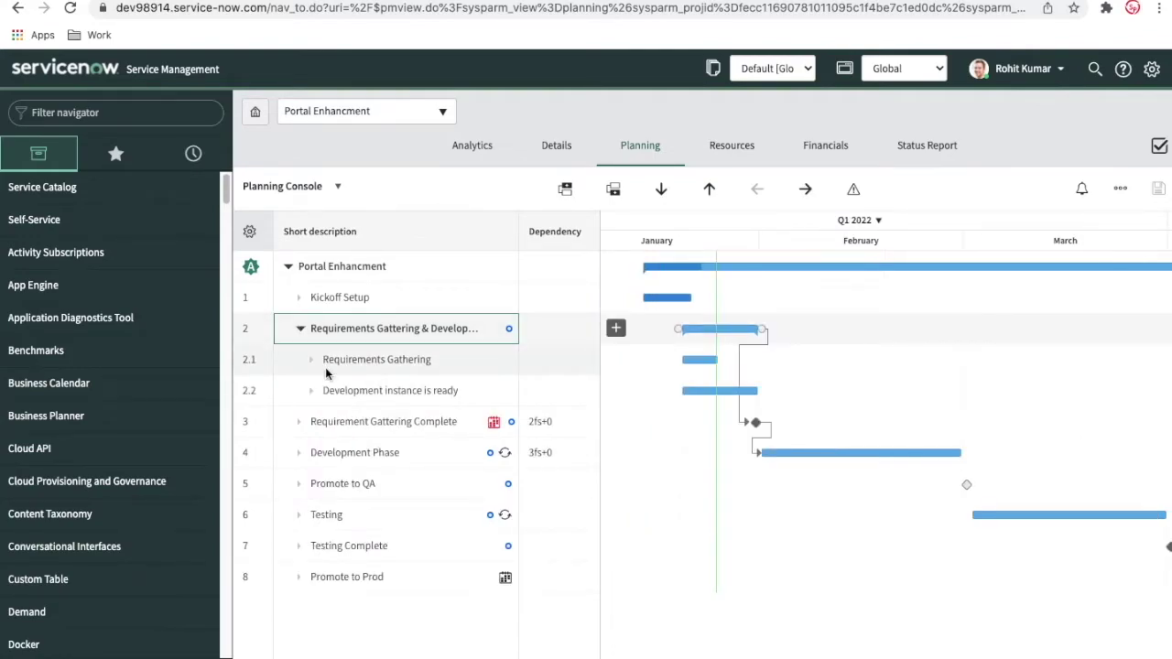
left_click(366, 360)
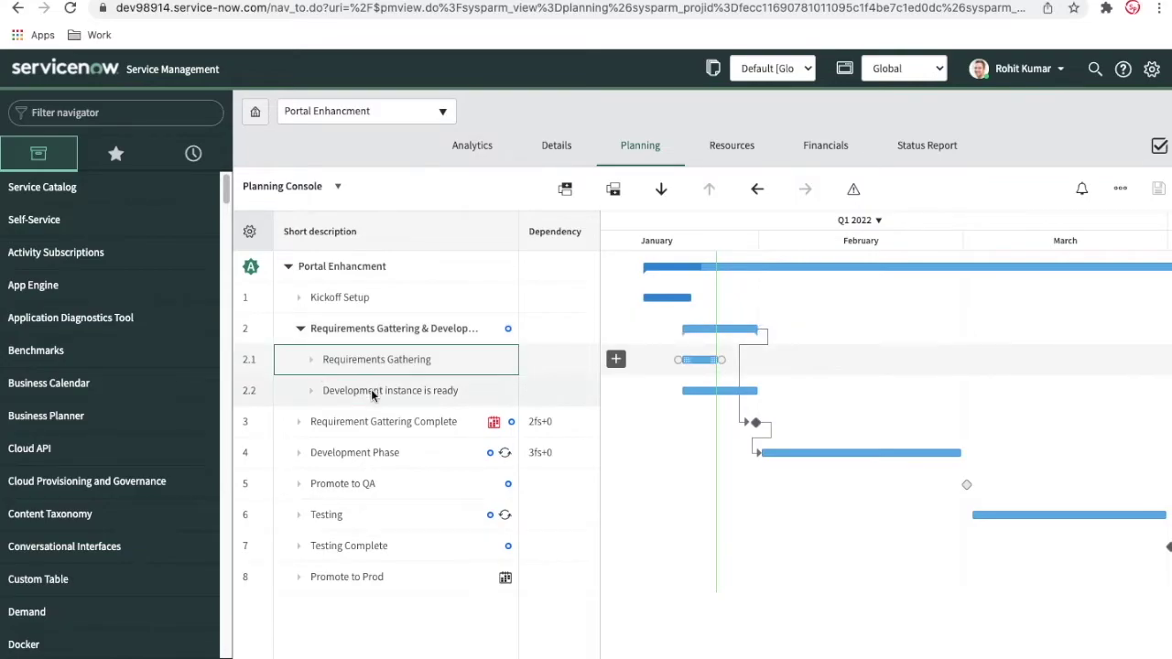
left_click(373, 394)
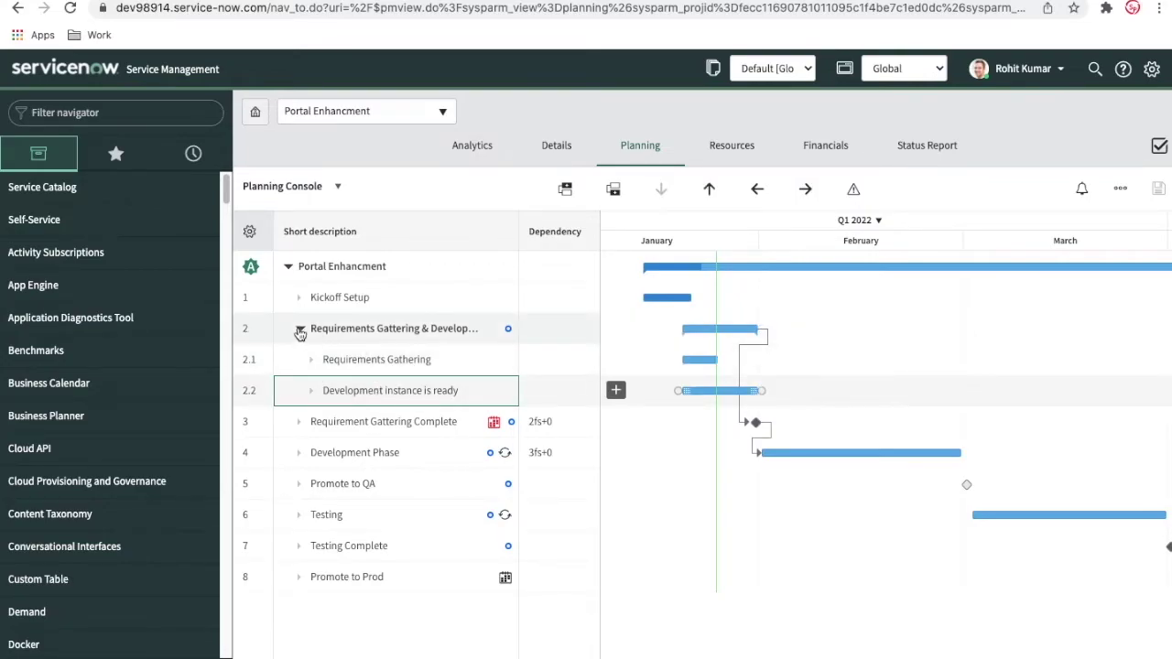
mouse_move(727, 338)
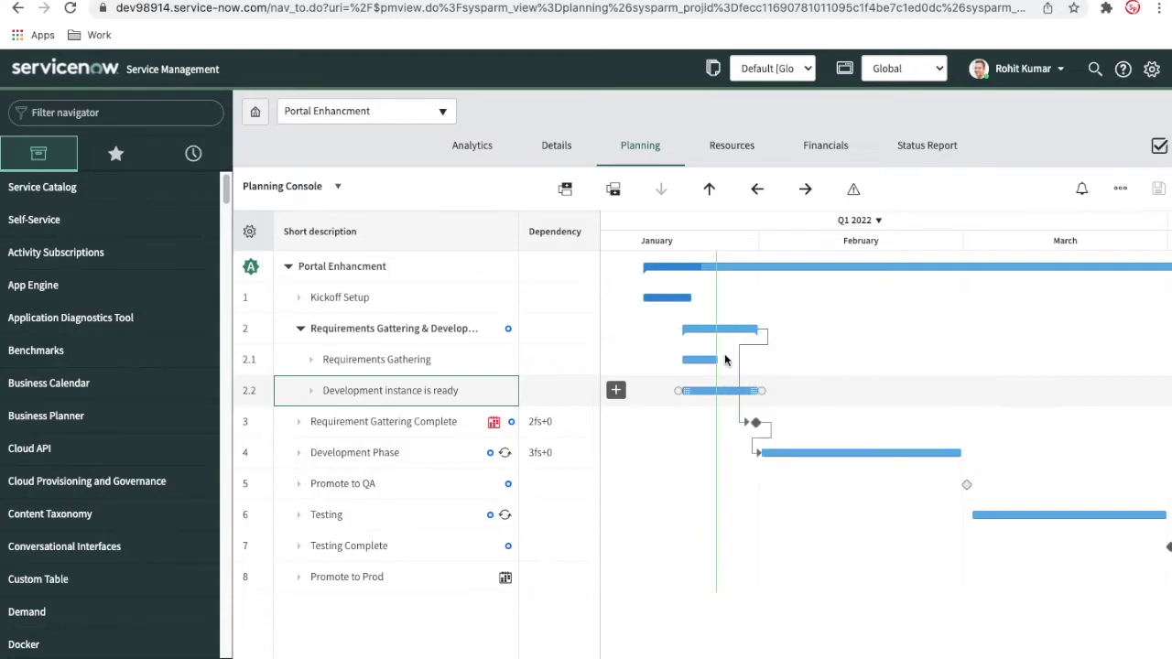
double_click(694, 400)
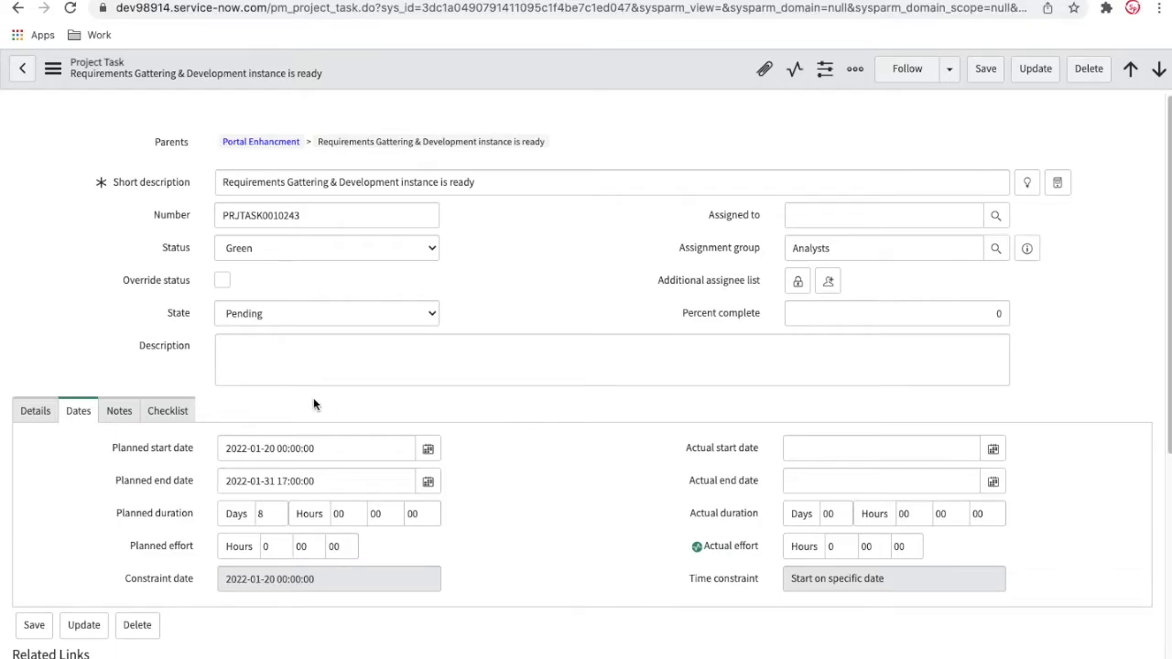
Review the parent task's details, set the Requirements Gathering child task's state to Work in Progress, and save it
left_click(33, 412)
scroll(218, 417, "down", 2)
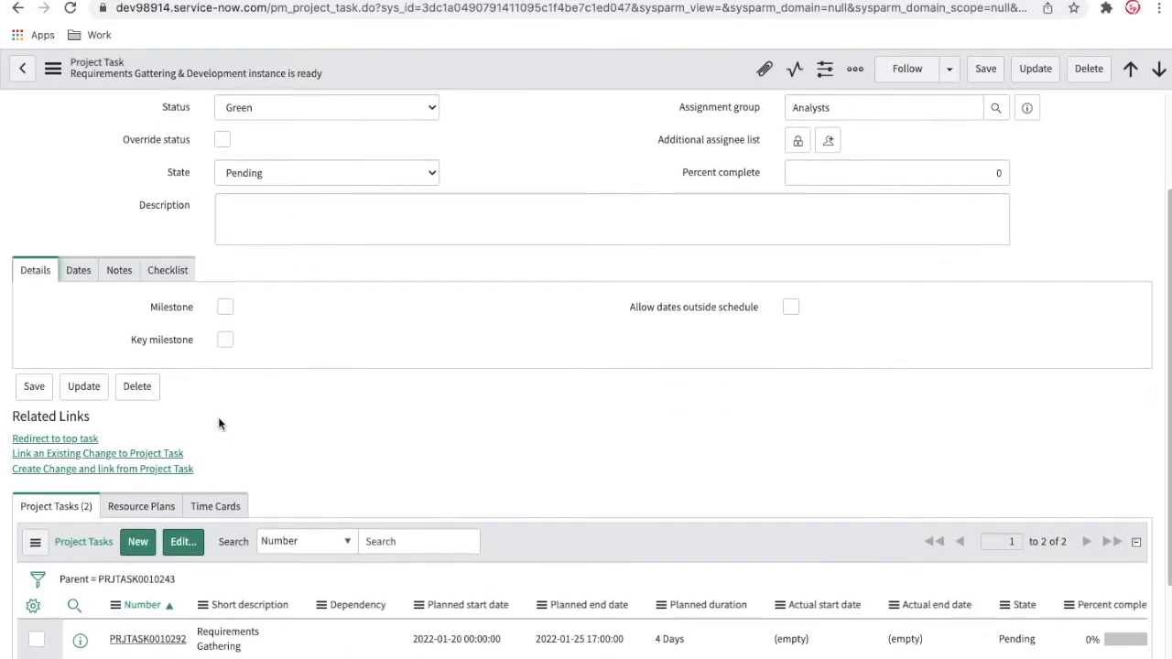
scroll(218, 423, "up", 2)
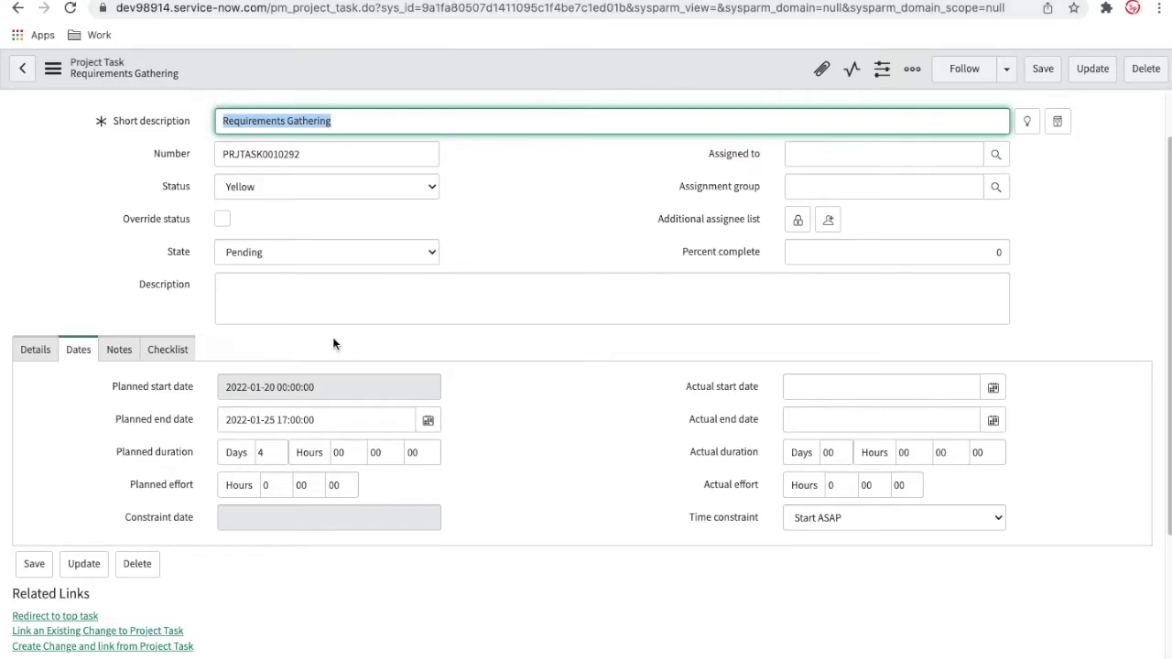
left_click(337, 263)
left_click(309, 278)
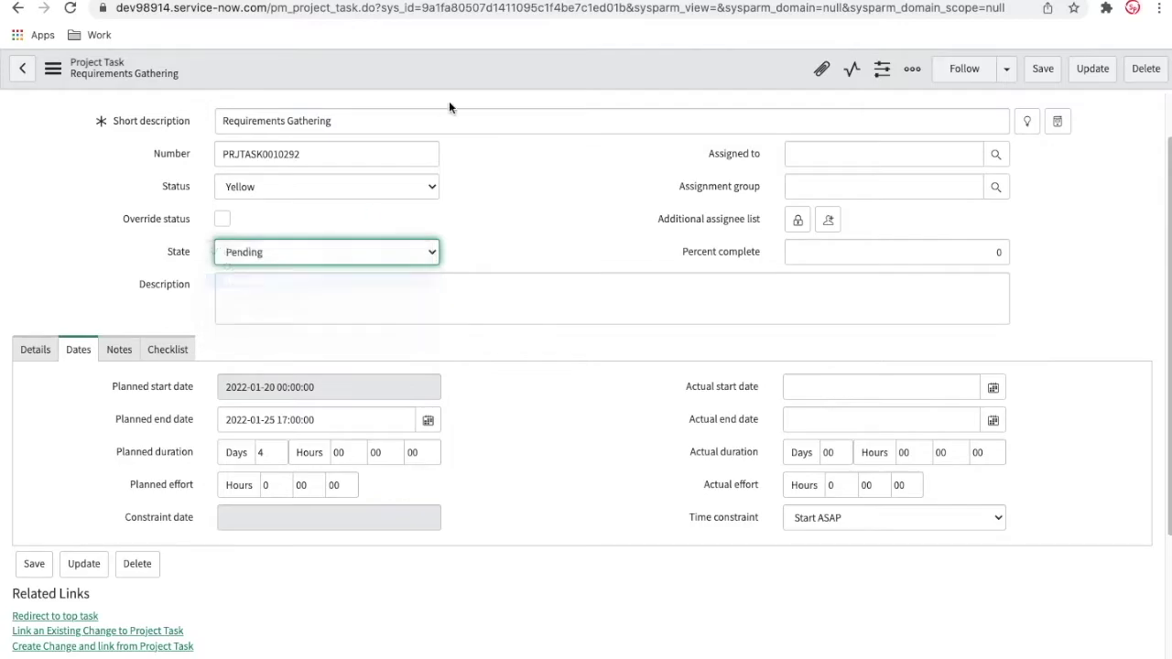
right_click(461, 70)
left_click(470, 78)
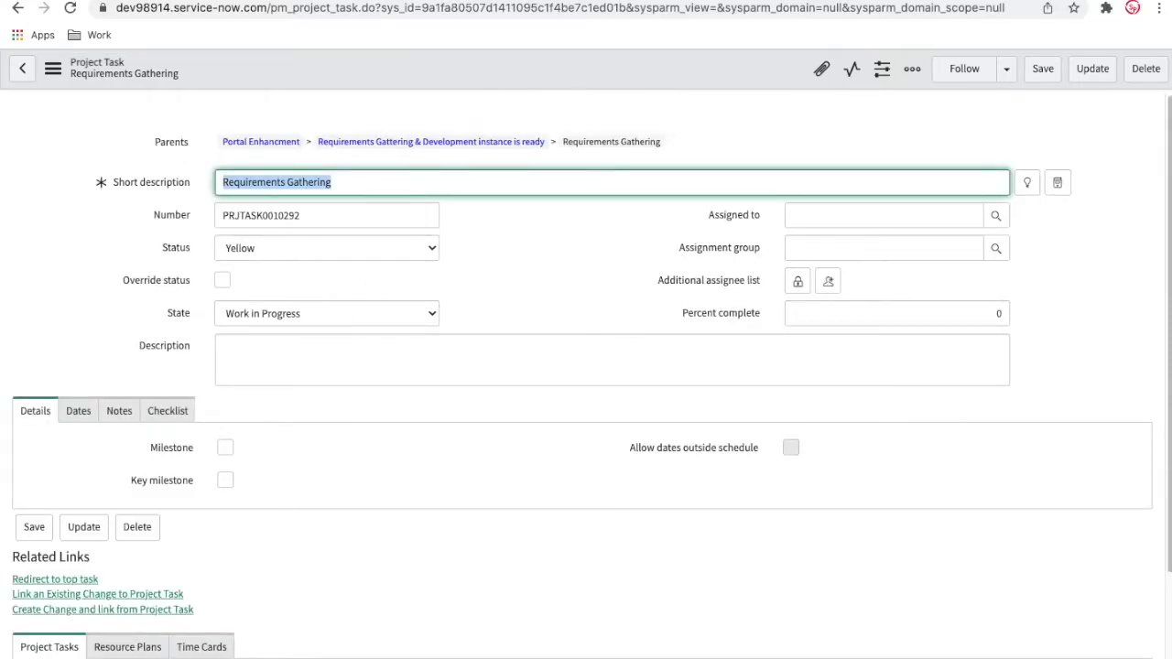
Check the parent task's state, set the Requirements Gathering child task to Closed Complete, and save it
key("ctrl+shift+Tab")
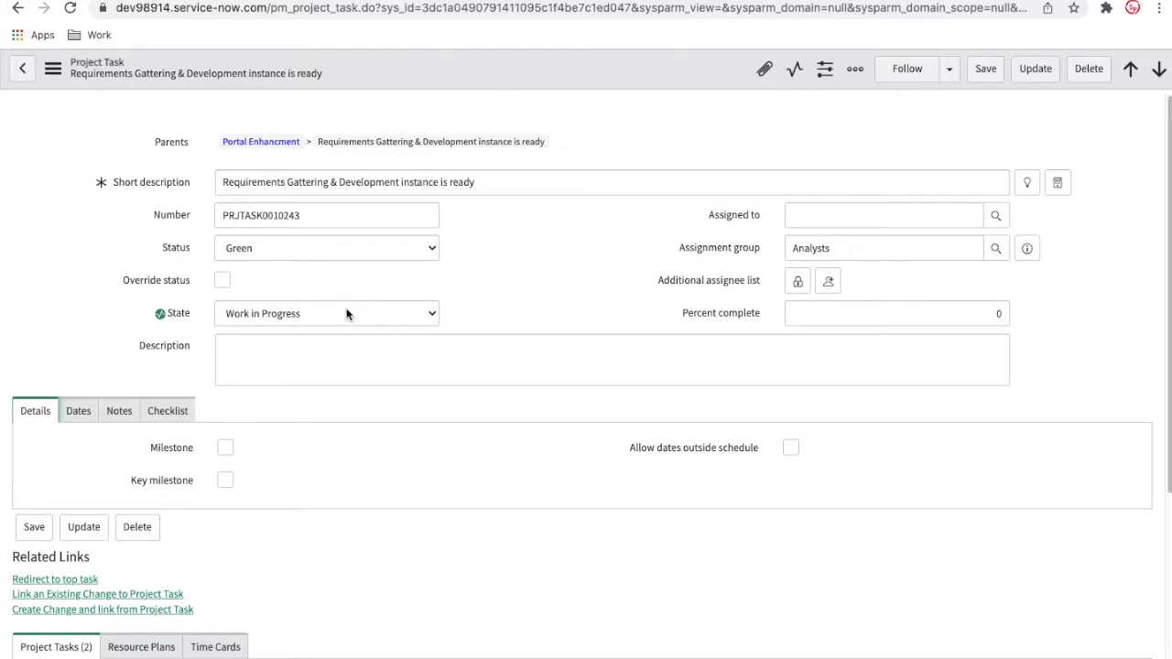
scroll(397, 438, "down", 1)
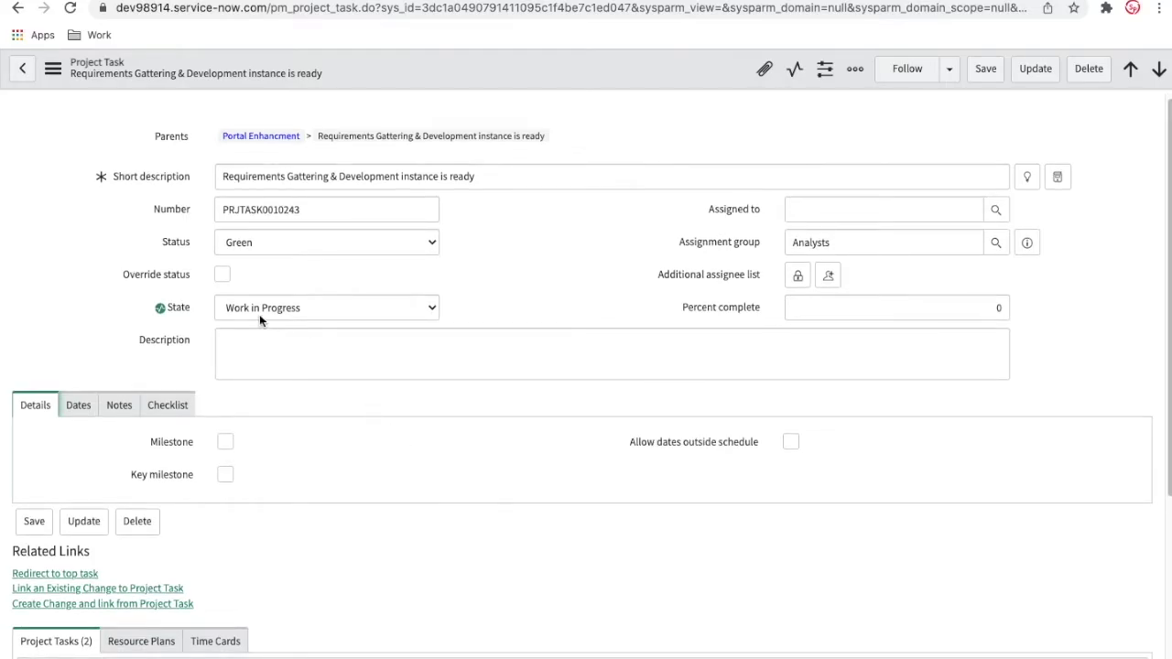
left_click(645, 3)
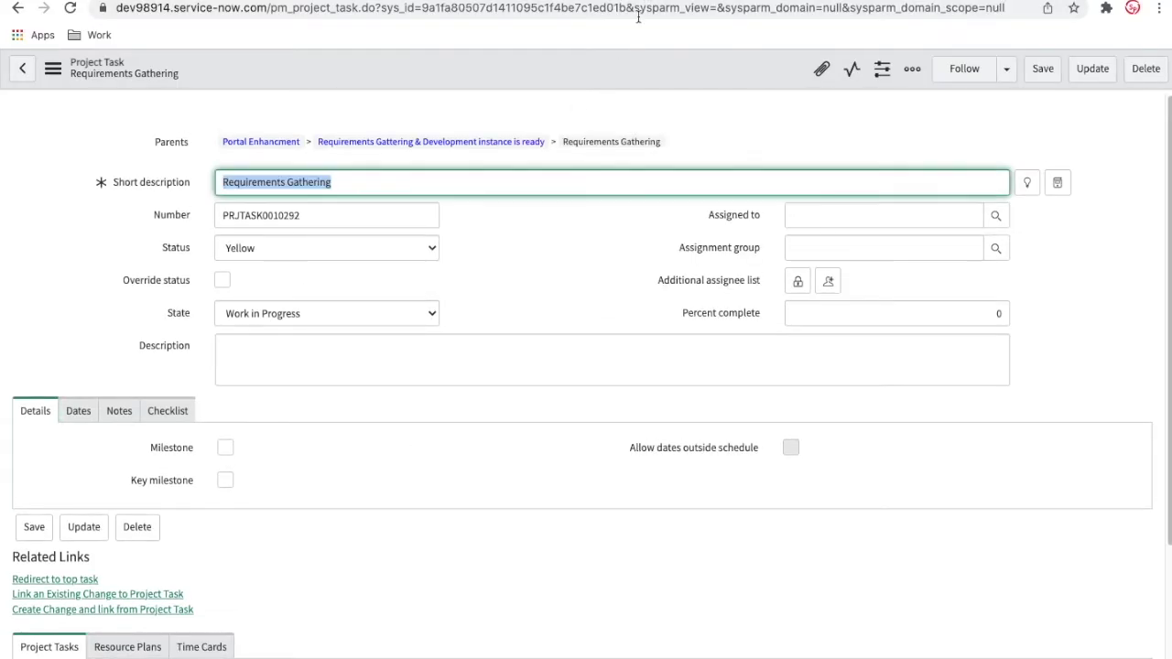
left_click(363, 315)
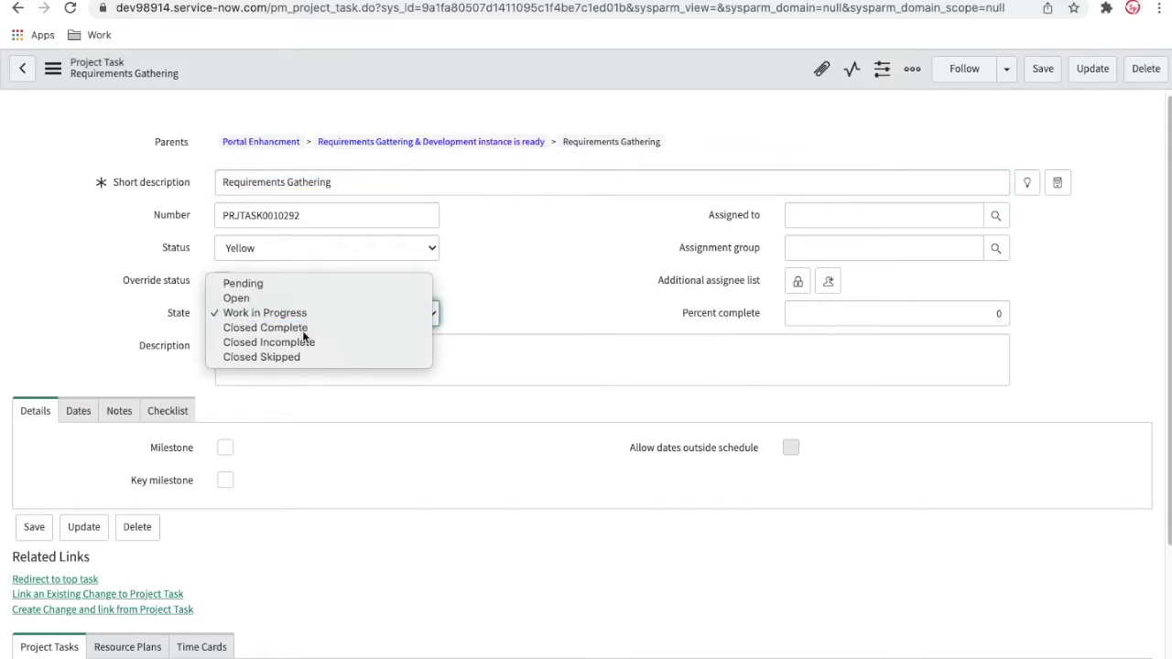
left_click(306, 330)
right_click(508, 57)
left_click(518, 69)
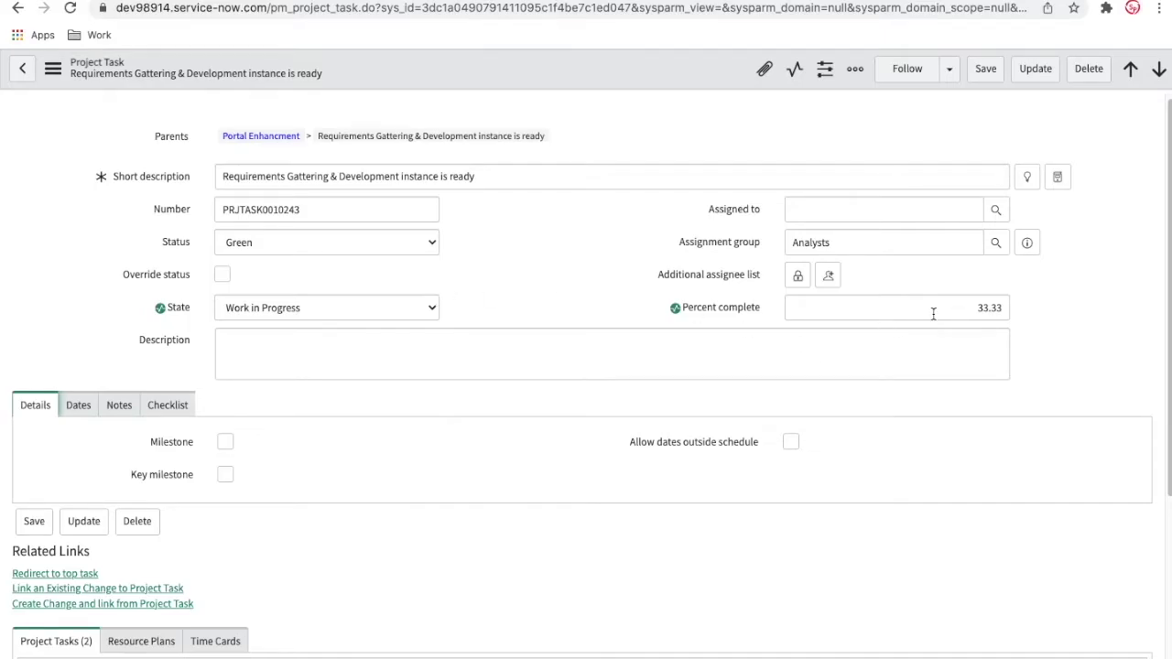
Create a change request linked from the Development instance is ready child task
scroll(934, 314, "down", 2)
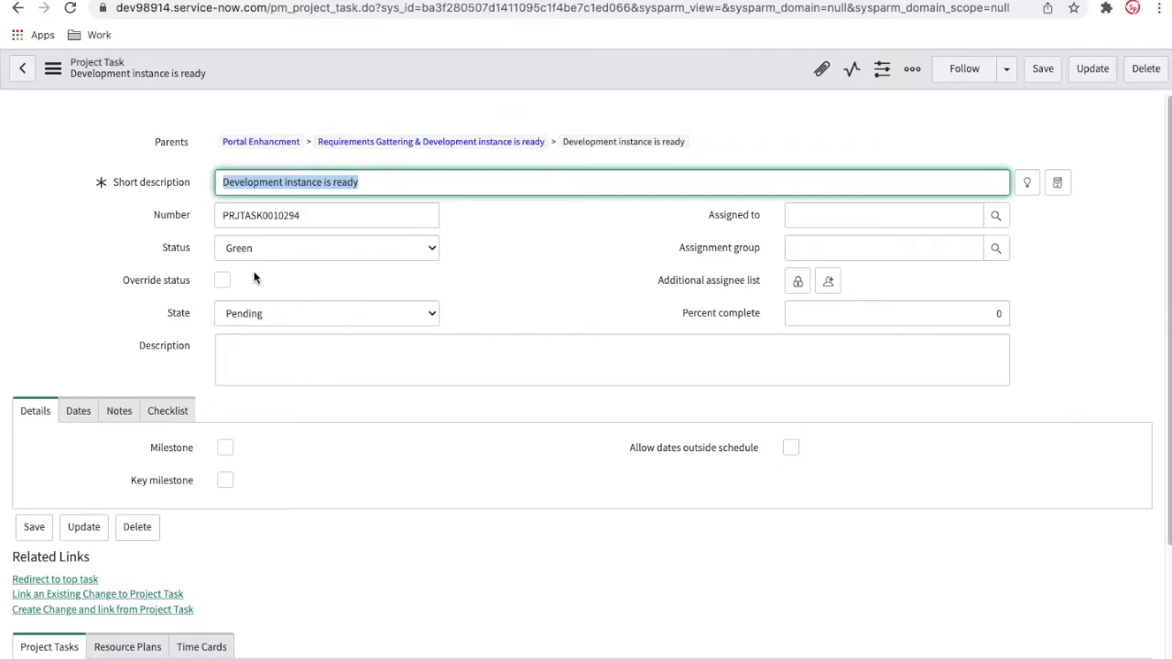
scroll(354, 542, "down", 1)
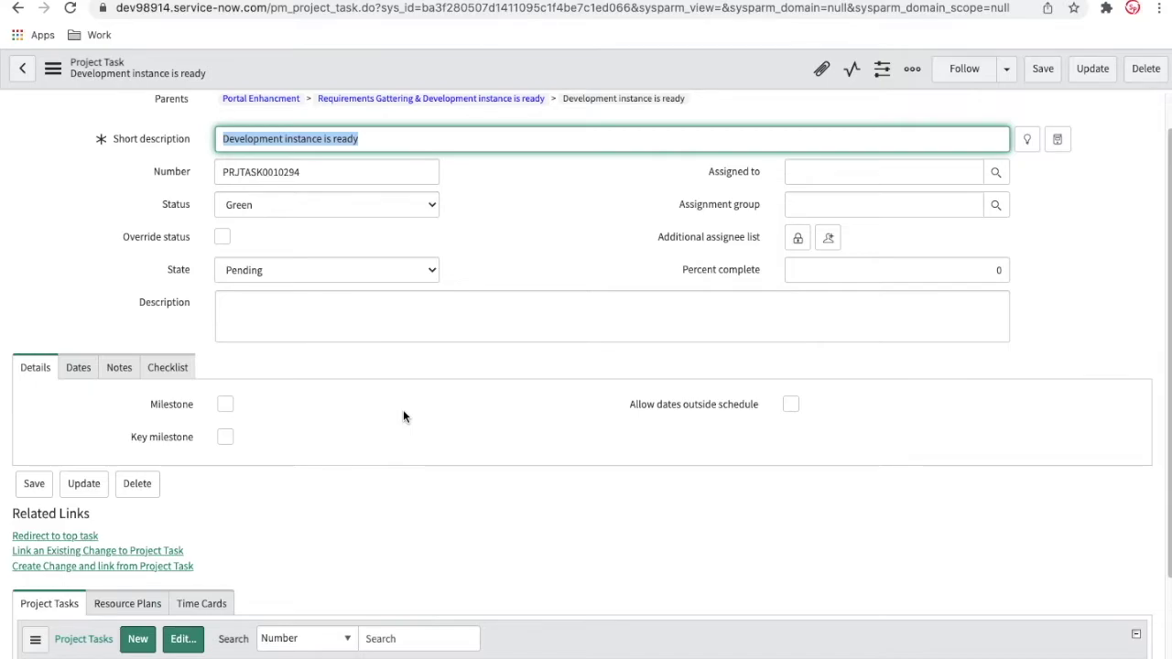
left_click(139, 569)
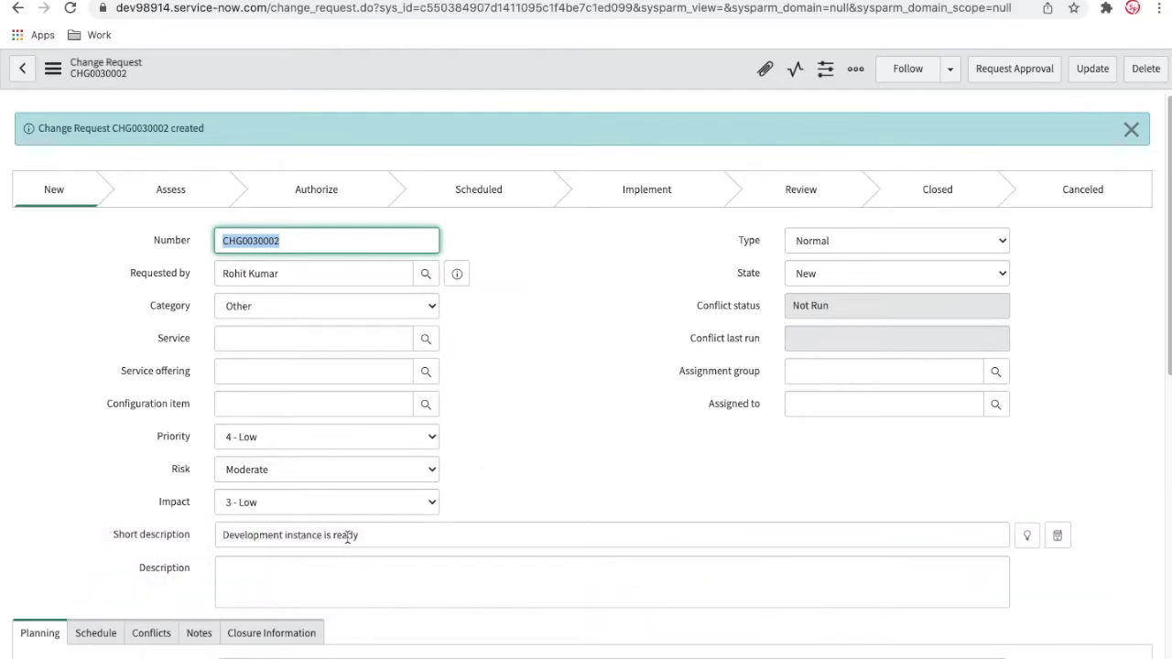
Return to the Development instance is ready task and inspect its linked change request under the project task links
left_click(18, 7)
scroll(562, 463, "down", 3)
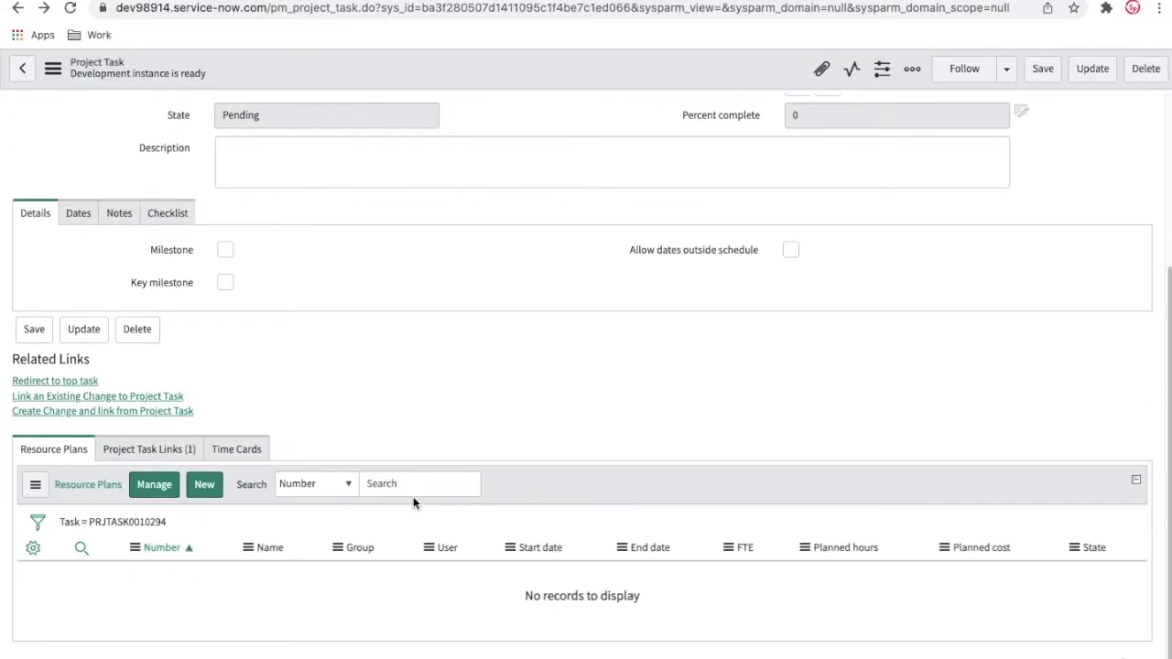
left_click(149, 449)
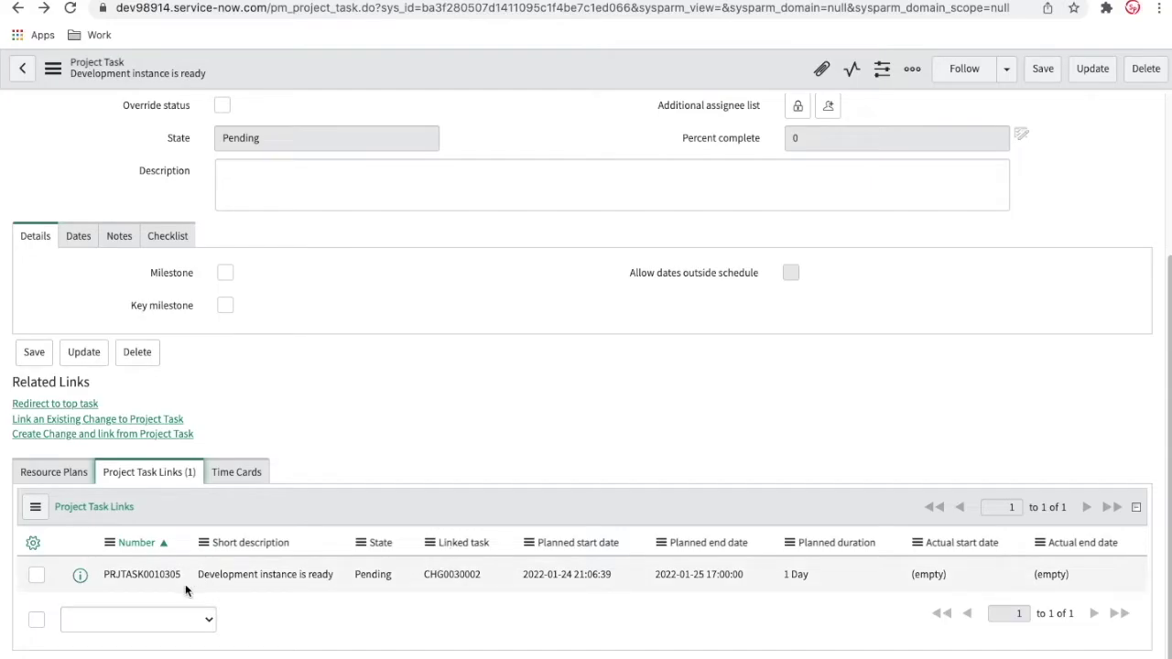
left_click(82, 576)
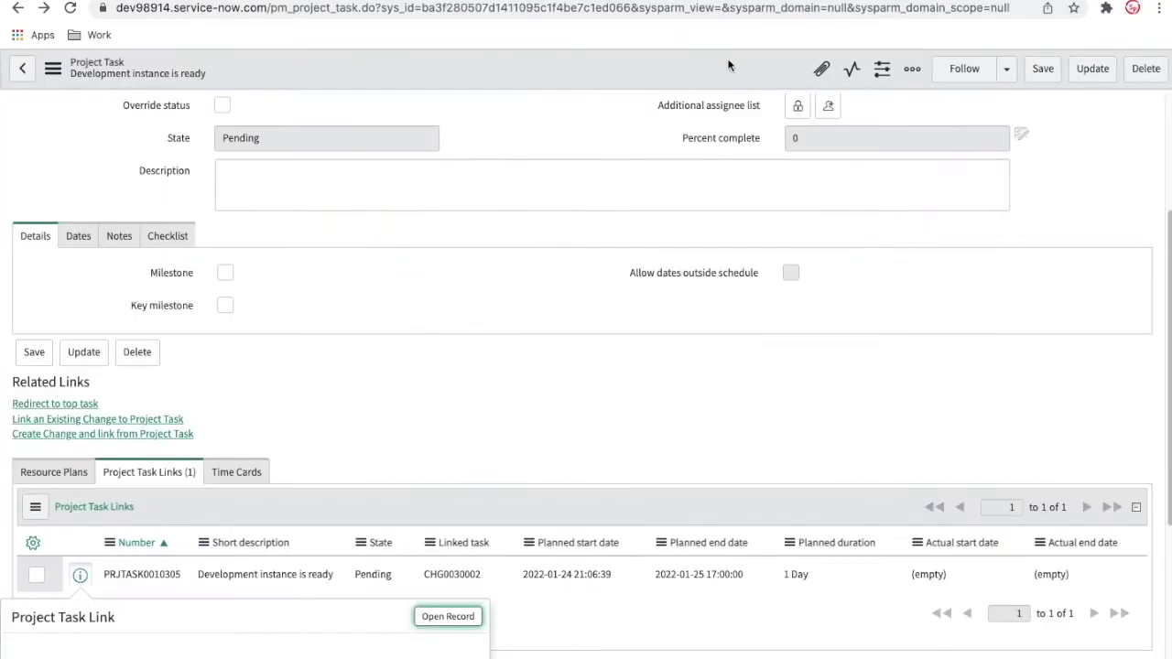
scroll(561, 338, "up", 2)
scroll(562, 338, "up", 1)
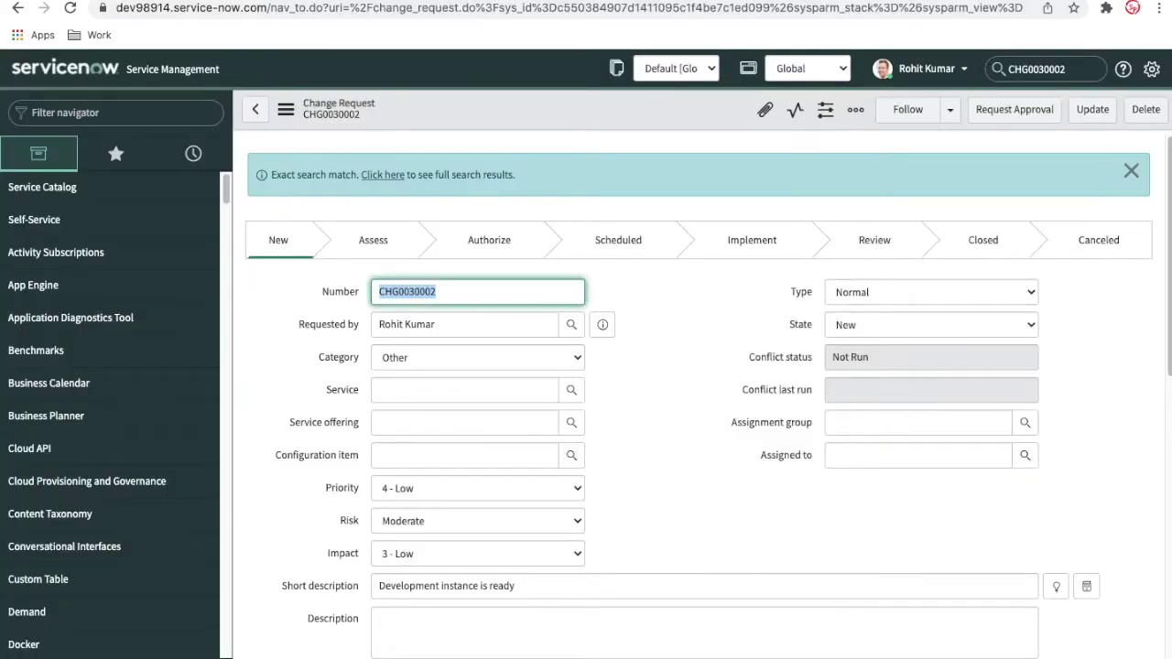
Assign the change request to the Analysts group and request its approval
left_click(1023, 111)
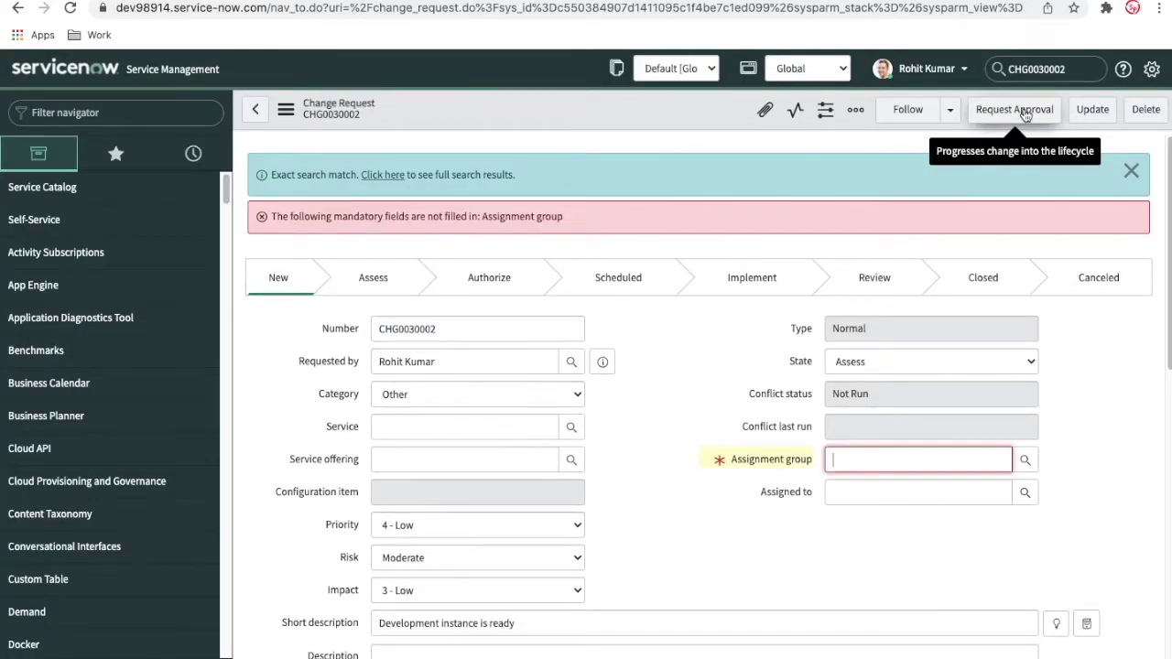
left_click(1026, 462)
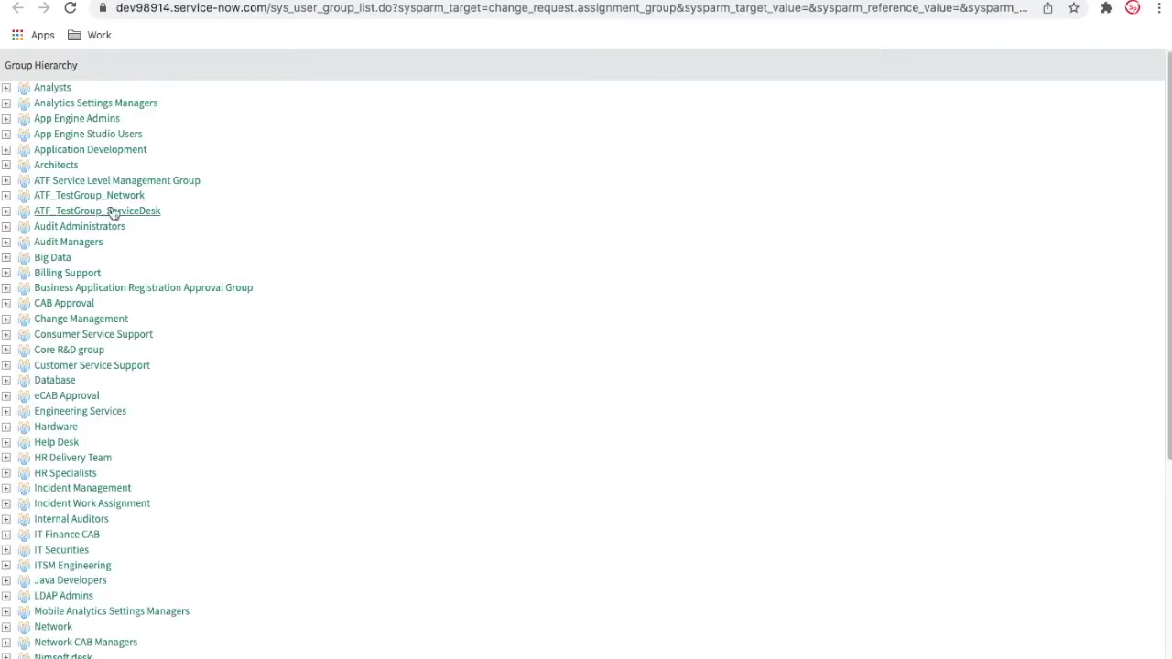
left_click(58, 88)
left_click(1009, 116)
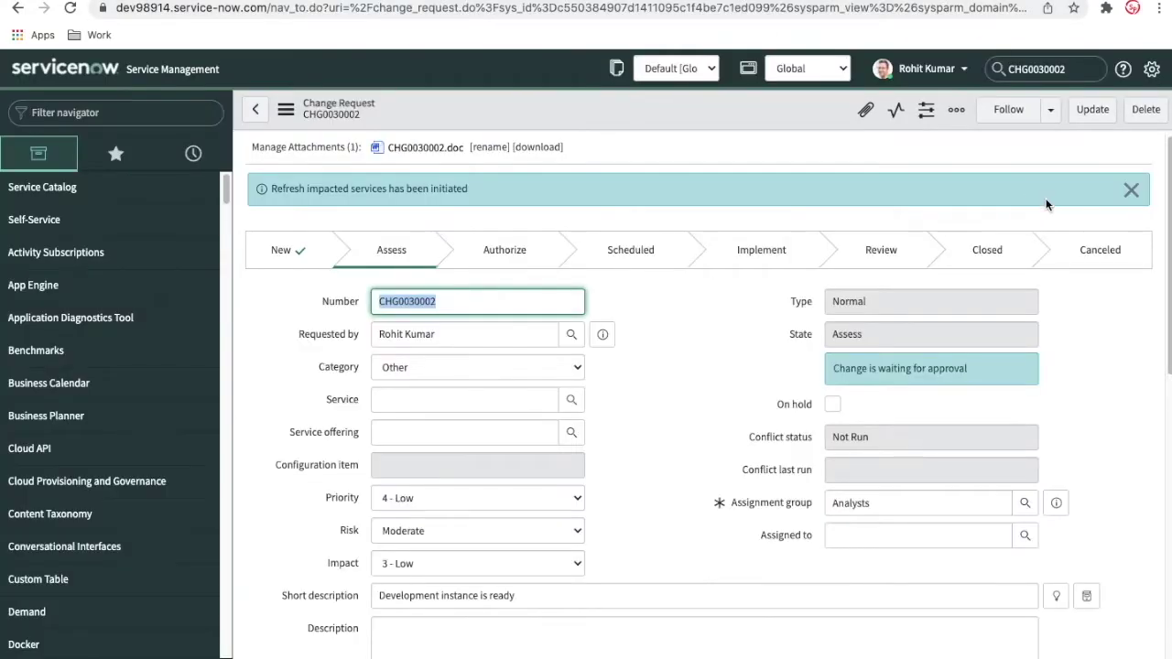
Approve the change request from its list of requested approvers in the Analysts group
scroll(768, 468, "down", 10)
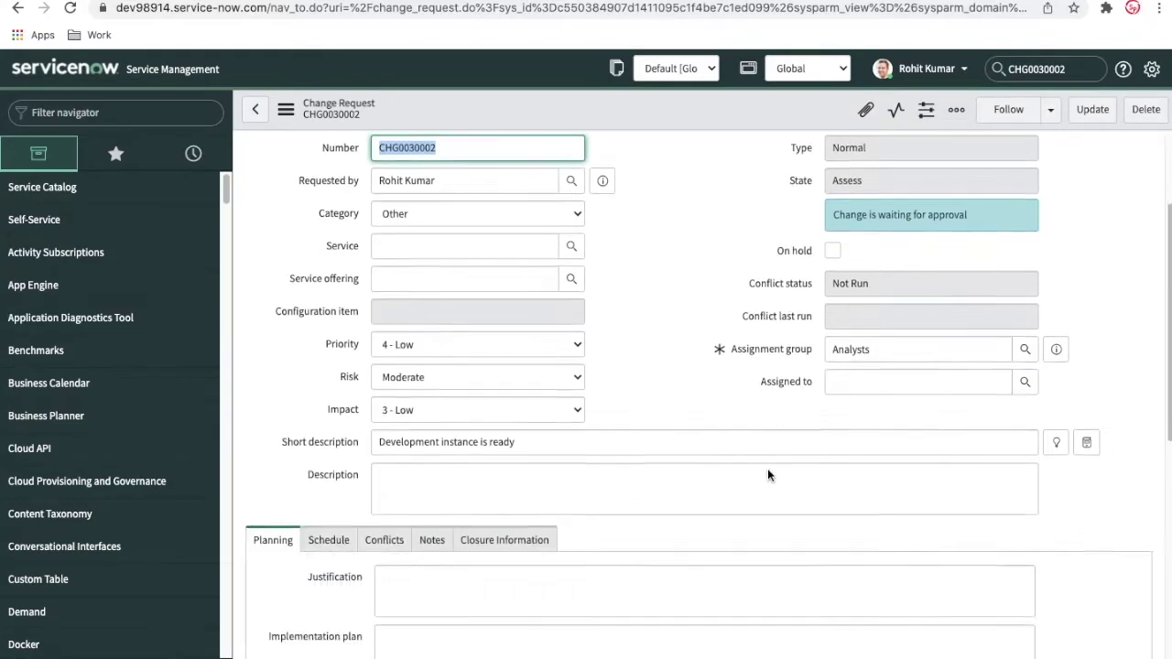
left_click(465, 511)
scroll(550, 513, "down", 3)
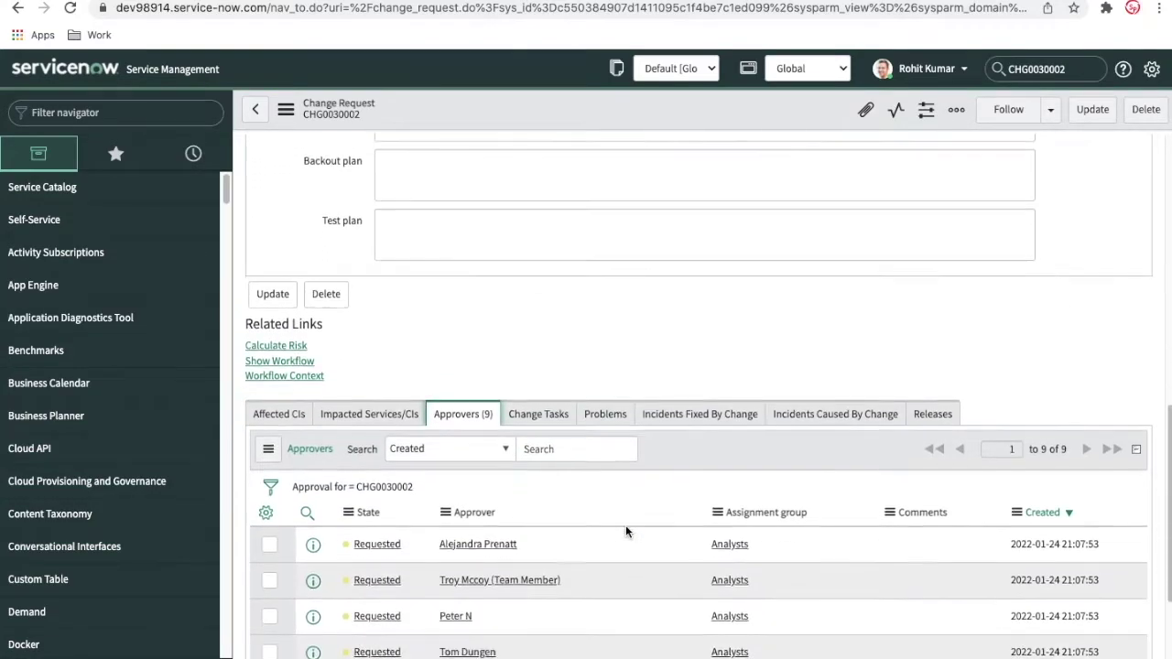
right_click(372, 465)
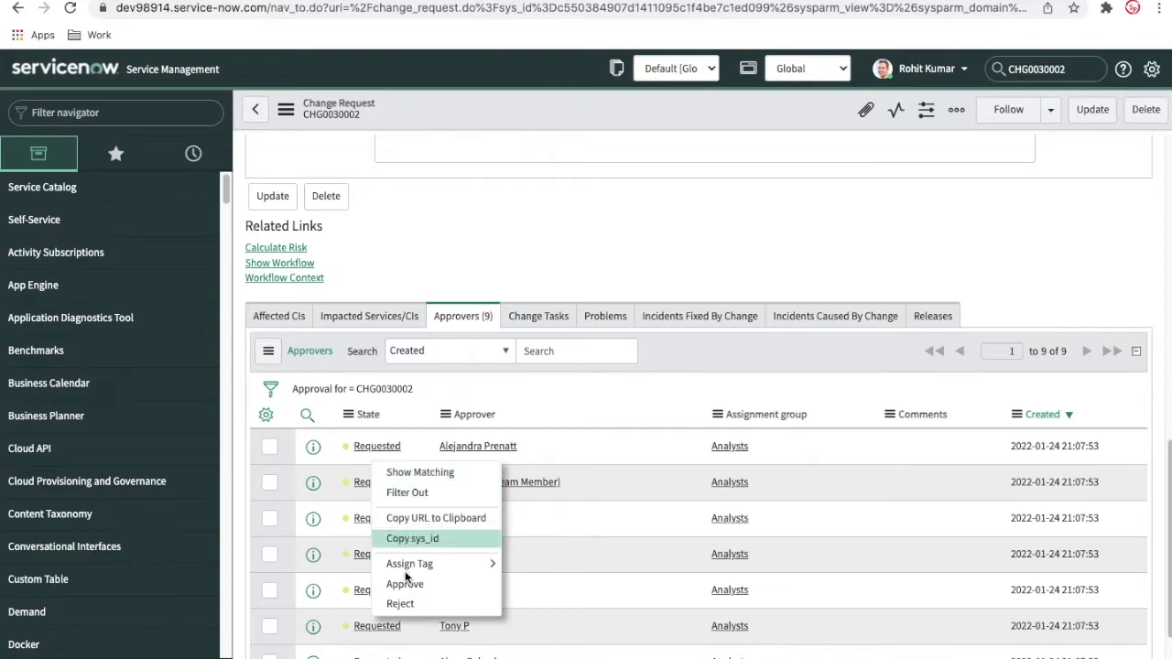
left_click(648, 445)
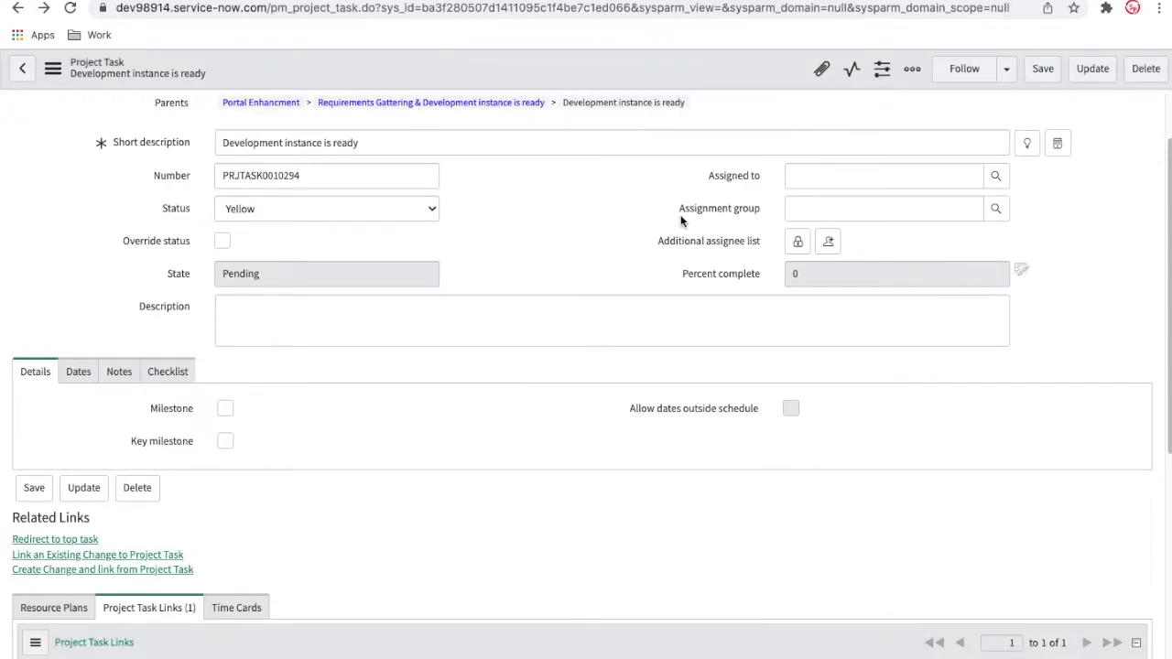
Approve the change request through one of its requested CAB Approval approvers and move it to the Implement state
left_click(969, 1)
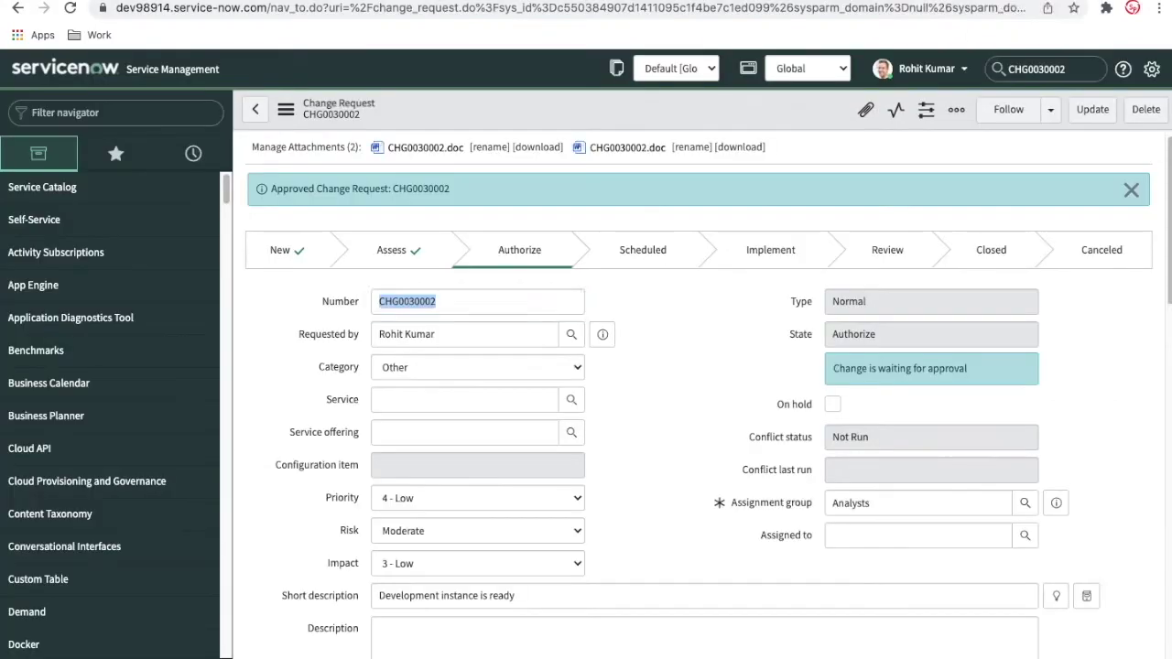
scroll(698, 487, "down", 1)
scroll(698, 484, "down", 10)
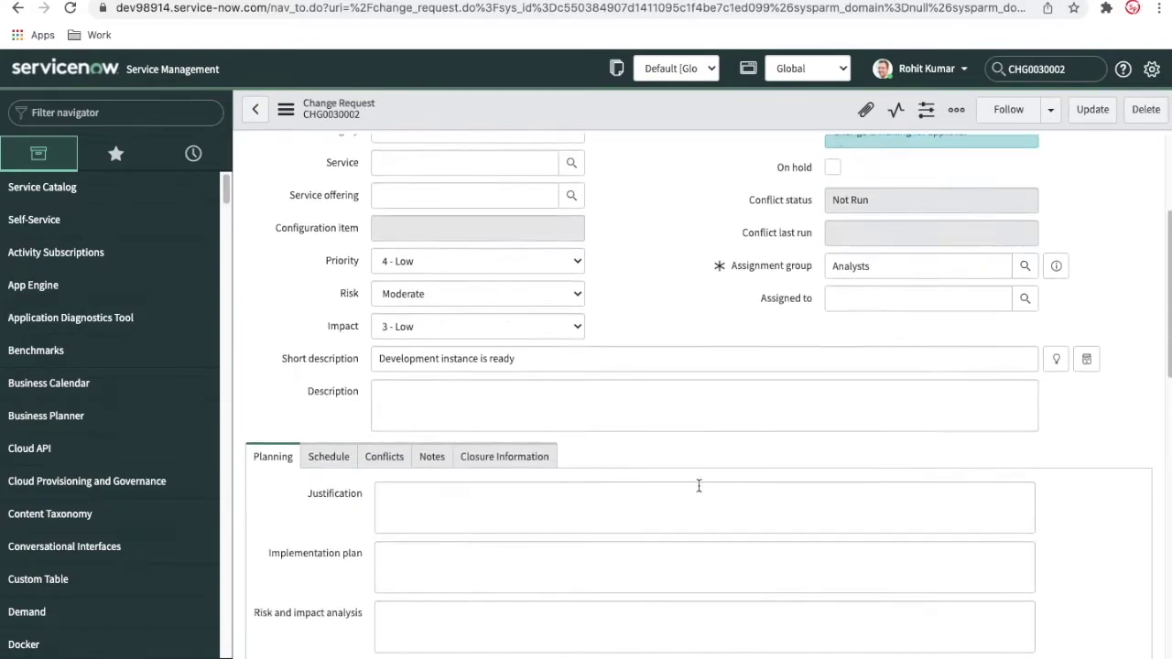
scroll(698, 483, "up", 10)
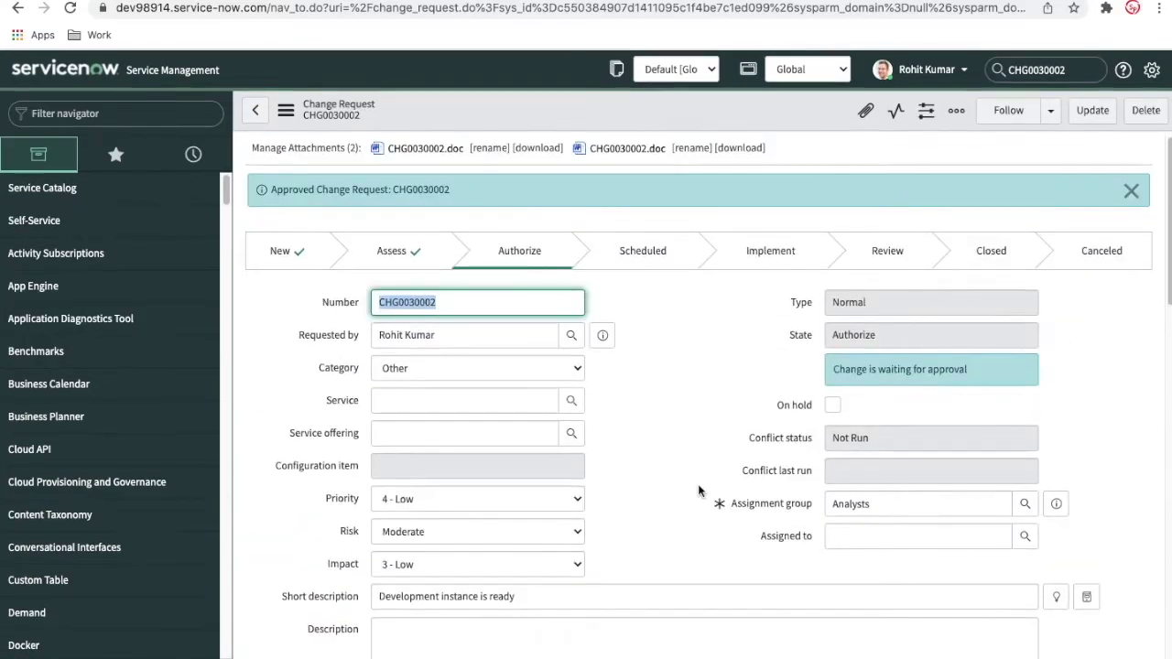
scroll(699, 485, "down", 10)
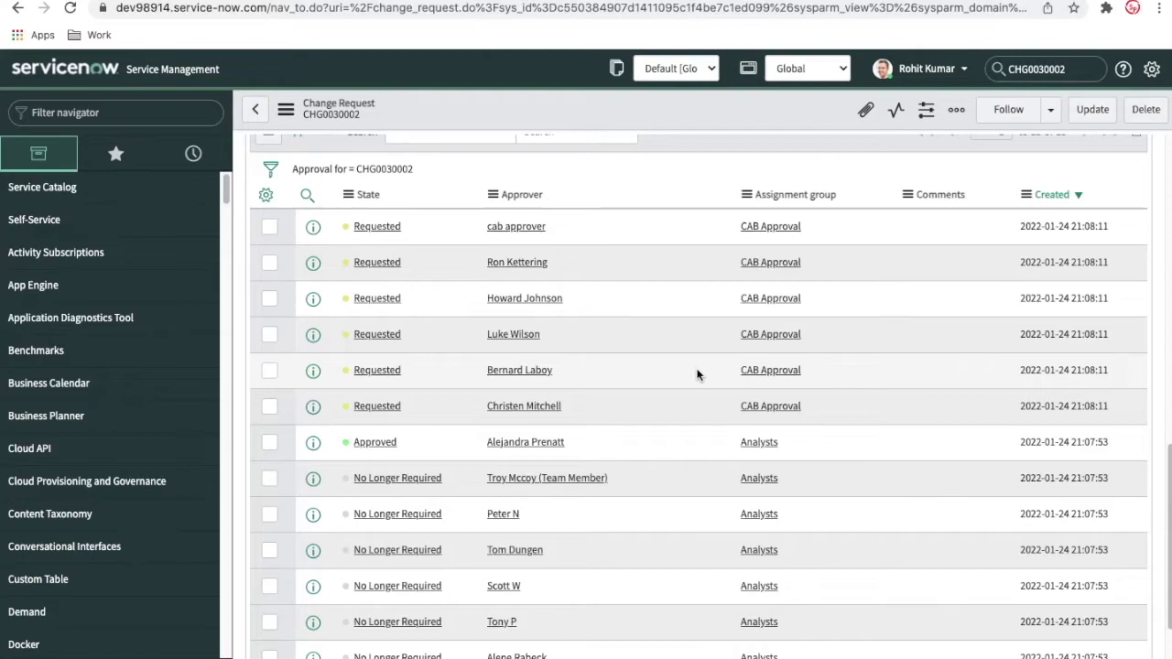
right_click(409, 270)
mouse_move(450, 370)
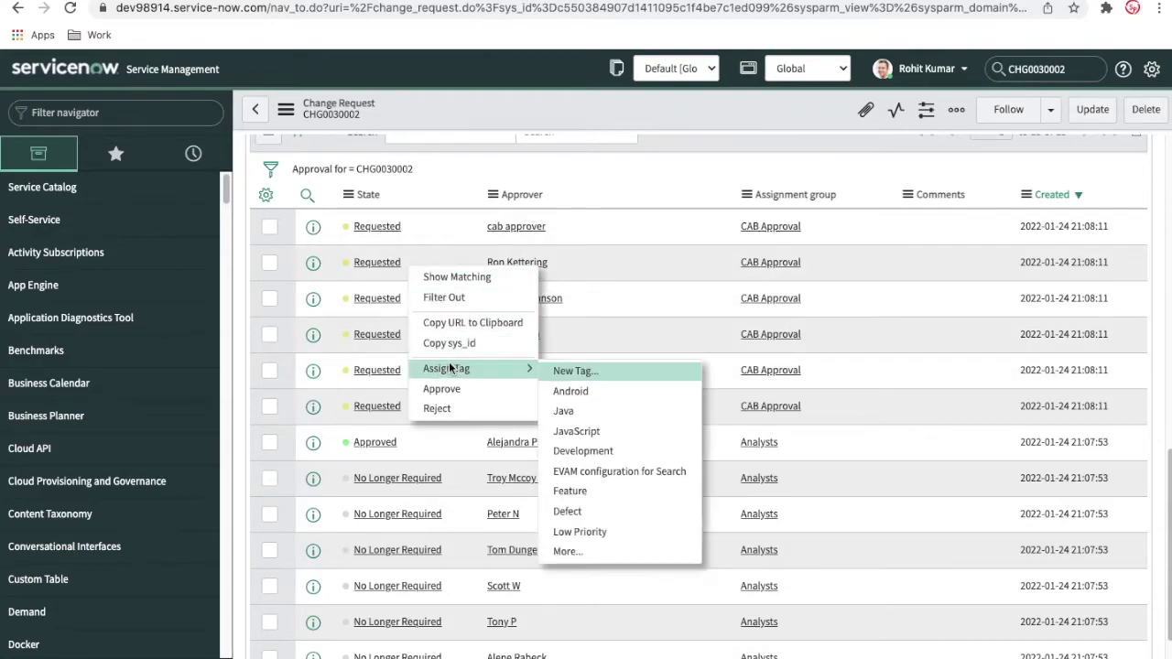
left_click(734, 300)
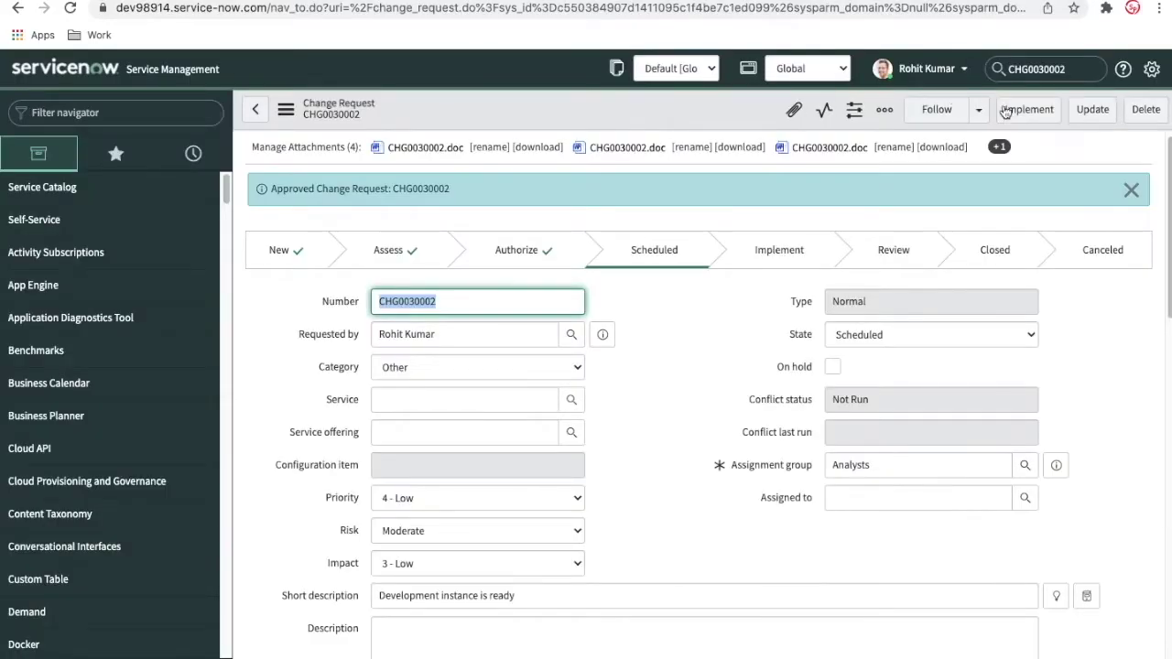
left_click(1016, 110)
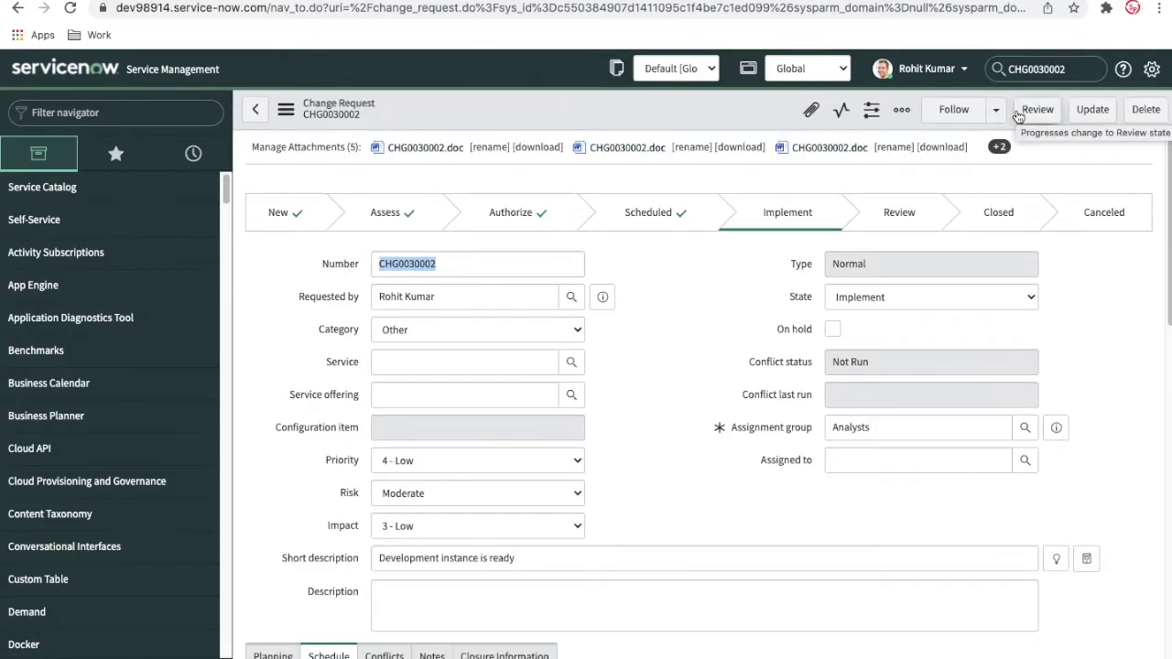
left_click(1037, 109)
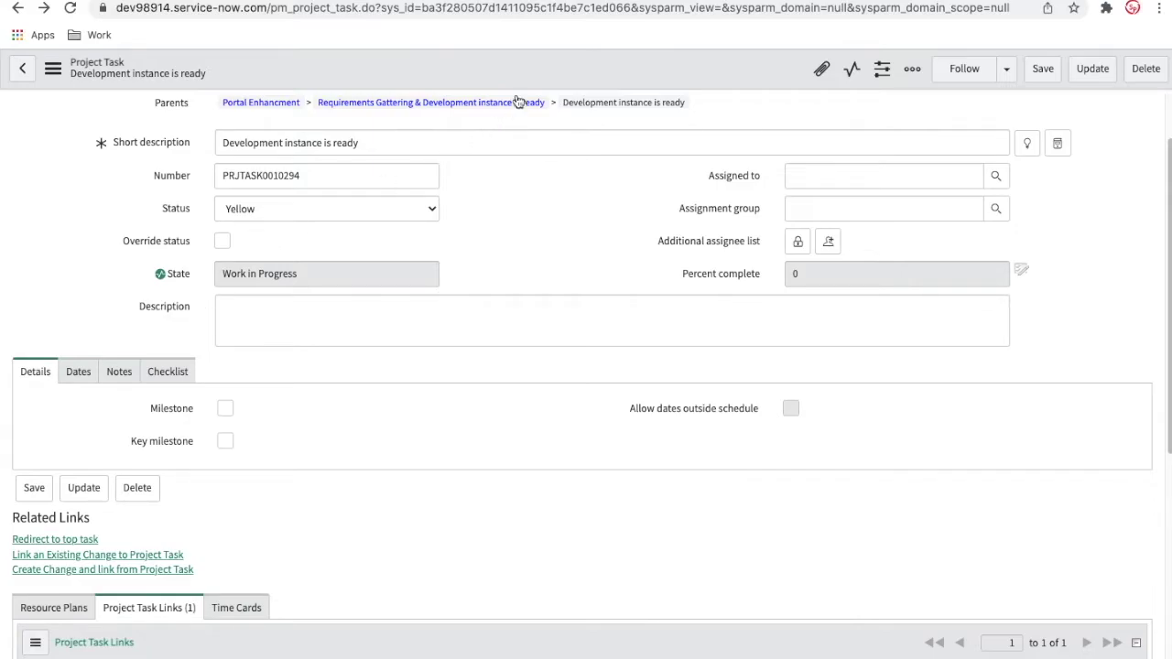
Inspect the parent Requirements Gattering & Development instance is ready task and the state of its child project tasks
left_click(568, 0)
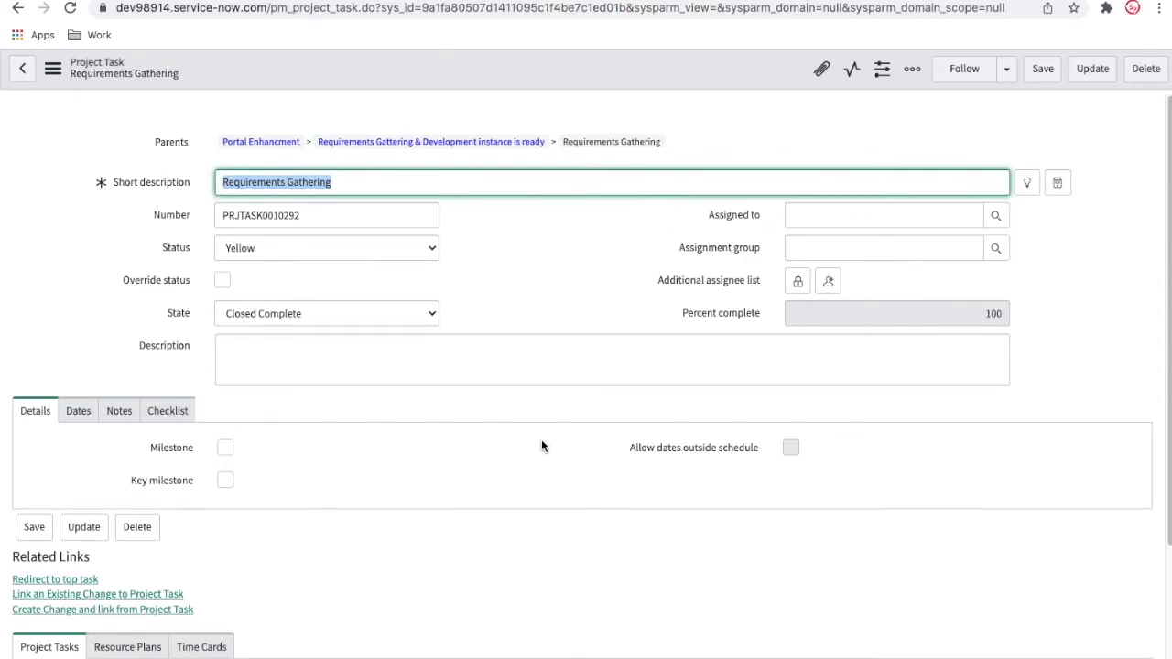
scroll(541, 439, "down", 3)
scroll(541, 446, "up", 3)
left_click(495, 145)
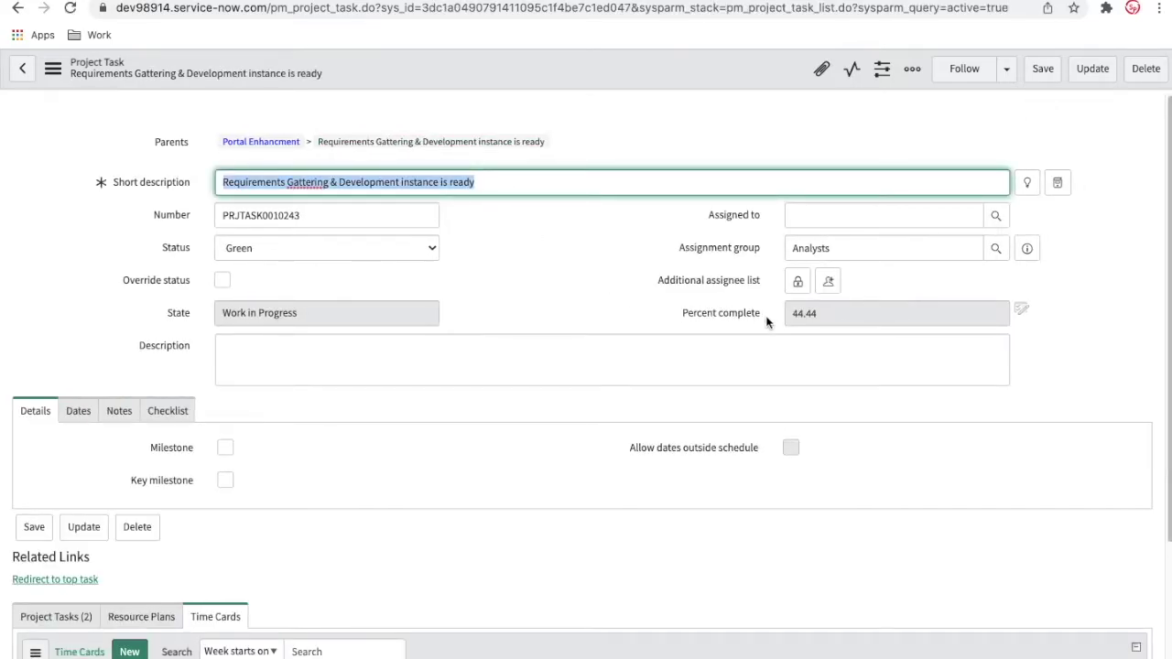
scroll(768, 320, "down", 3)
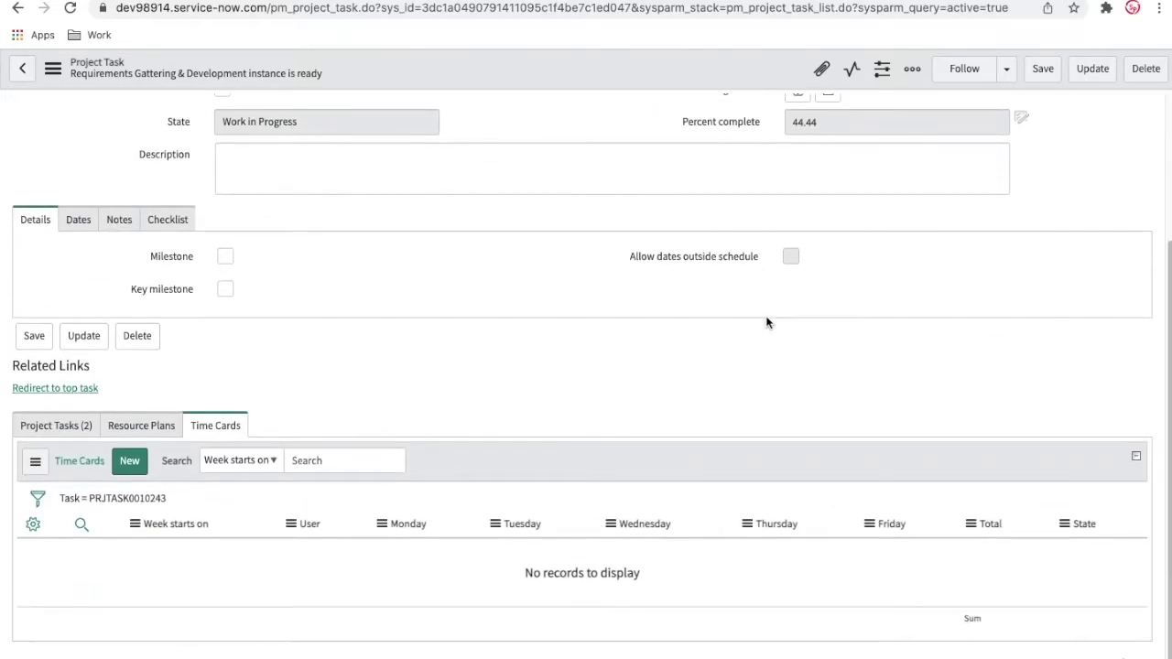
left_click(42, 430)
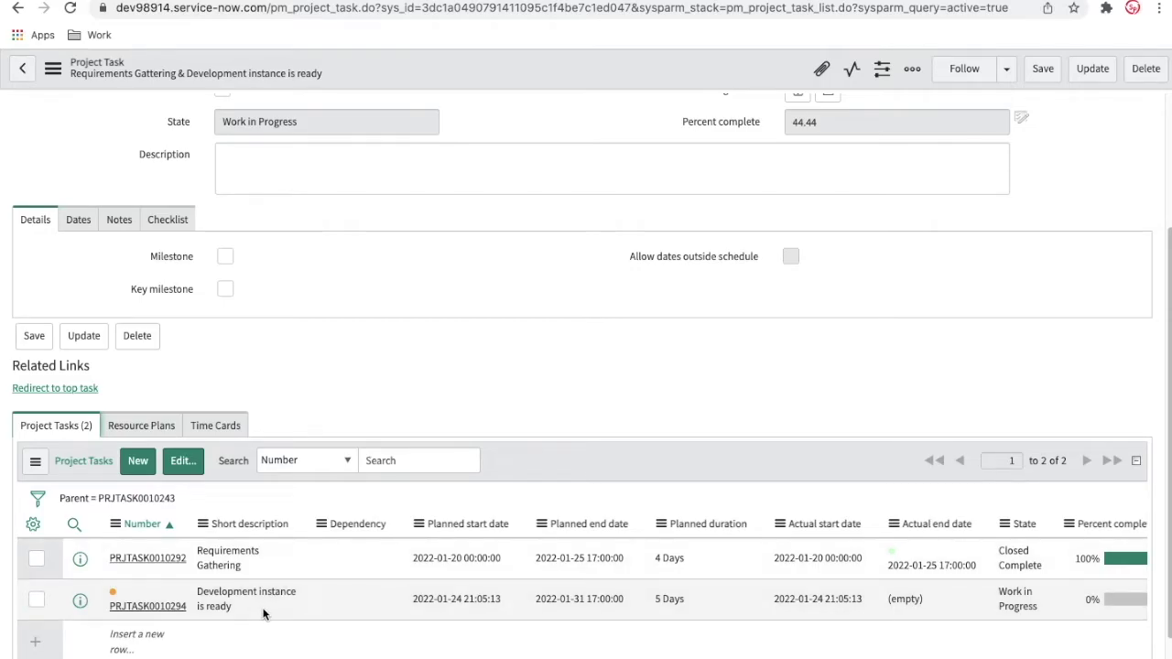
scroll(263, 614, "up", 2)
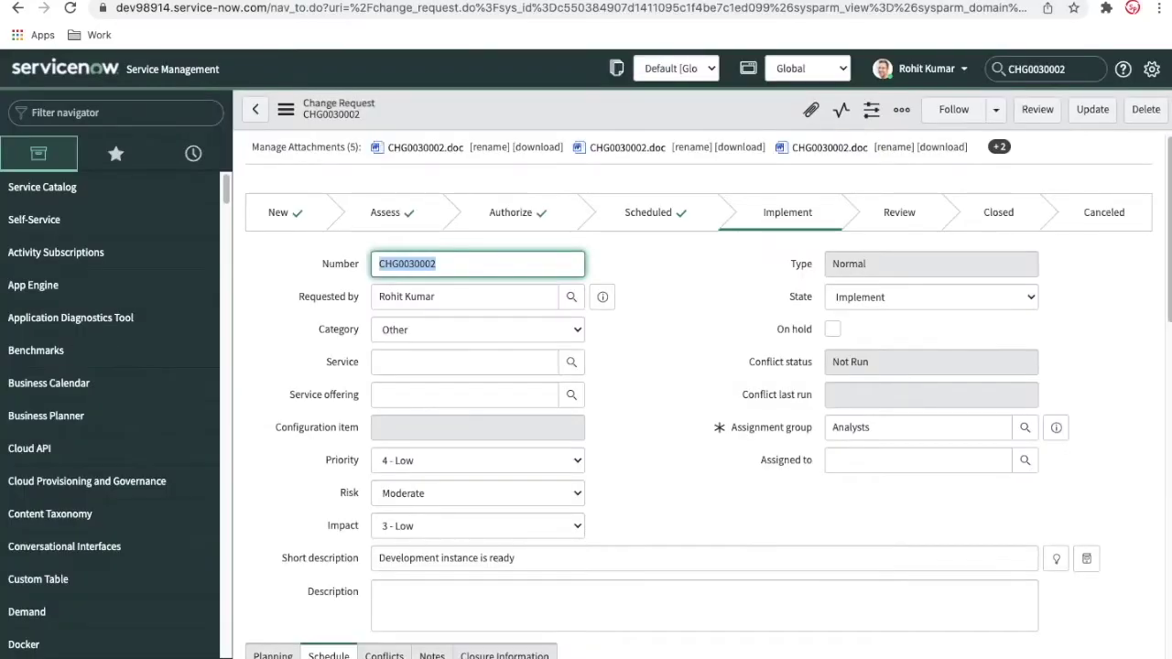
Move the change request to Review and close it with a close code and the close notes "g"
left_click(1047, 115)
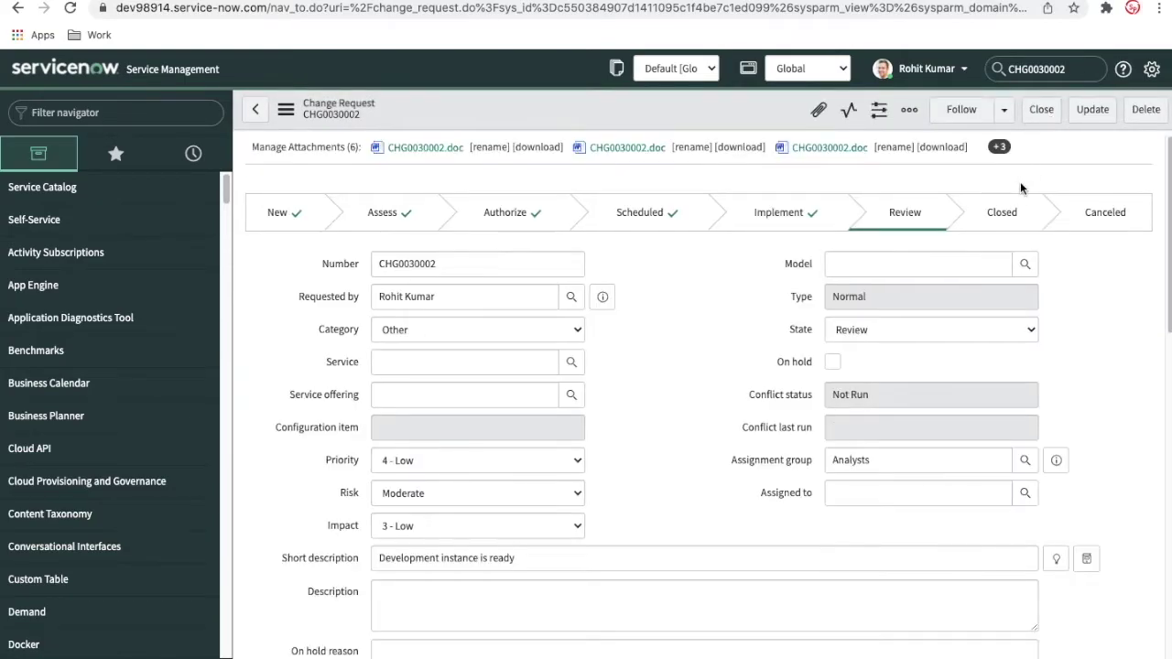
left_click(1042, 109)
scroll(766, 455, "down", 2)
scroll(766, 456, "down", 2)
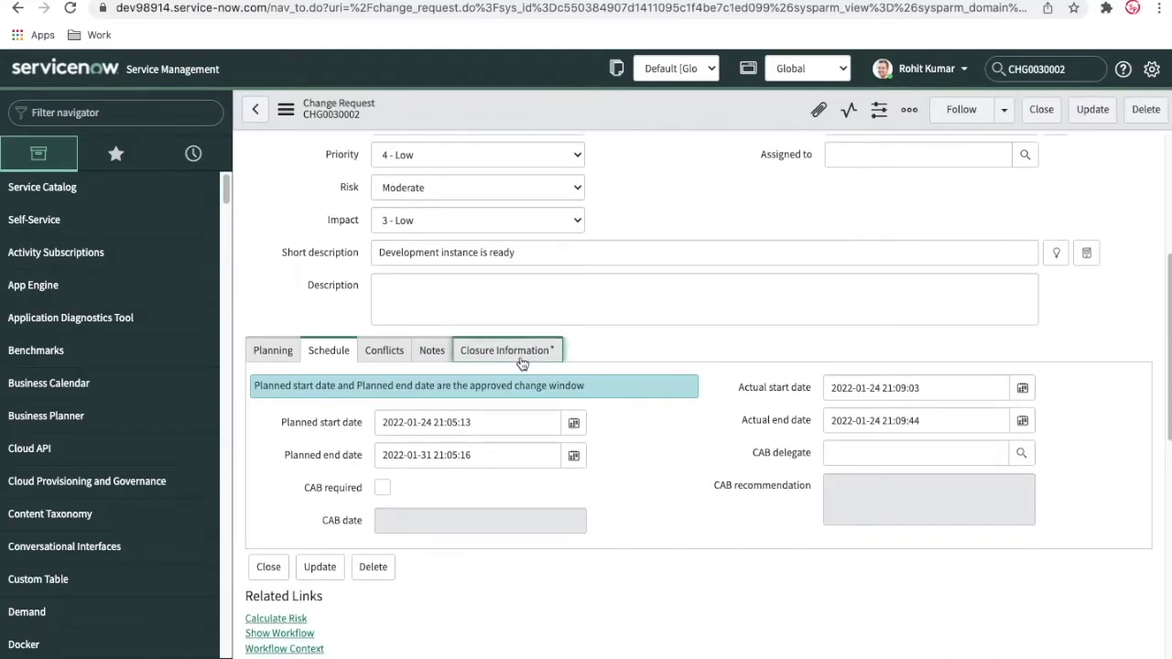
left_click(523, 356)
left_click(523, 389)
left_click(522, 402)
key("Tab")
type("g")
left_click(1040, 110)
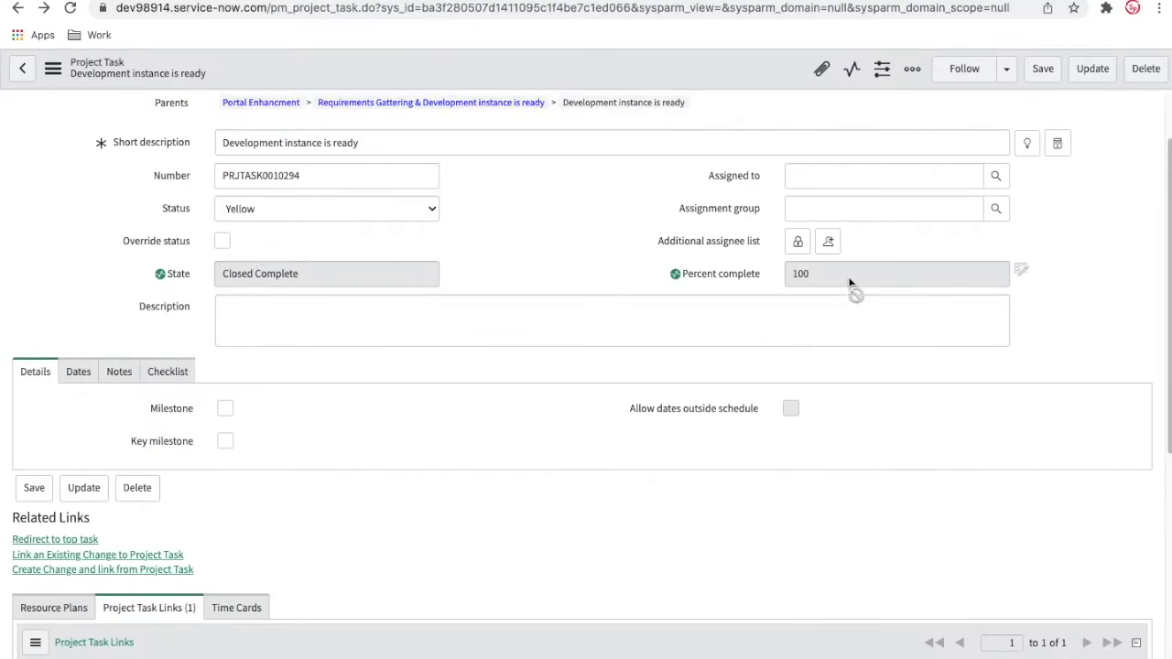
Check the state and percent complete of the parent task and its two child project tasks
left_click(656, 0)
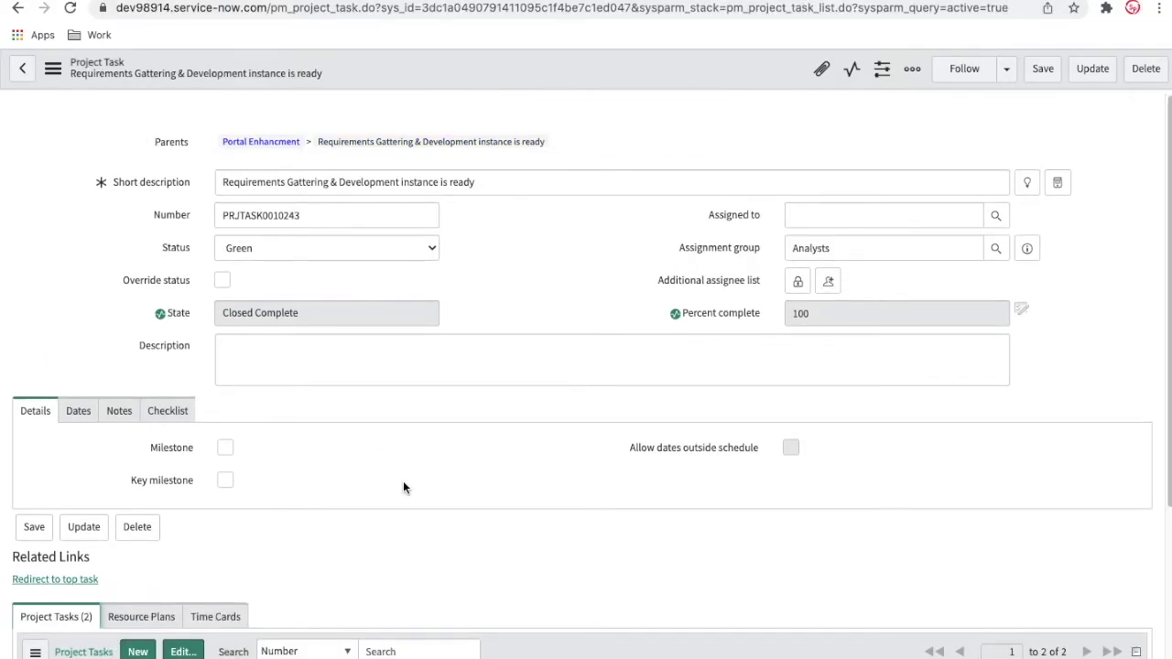
scroll(403, 480, "down", 3)
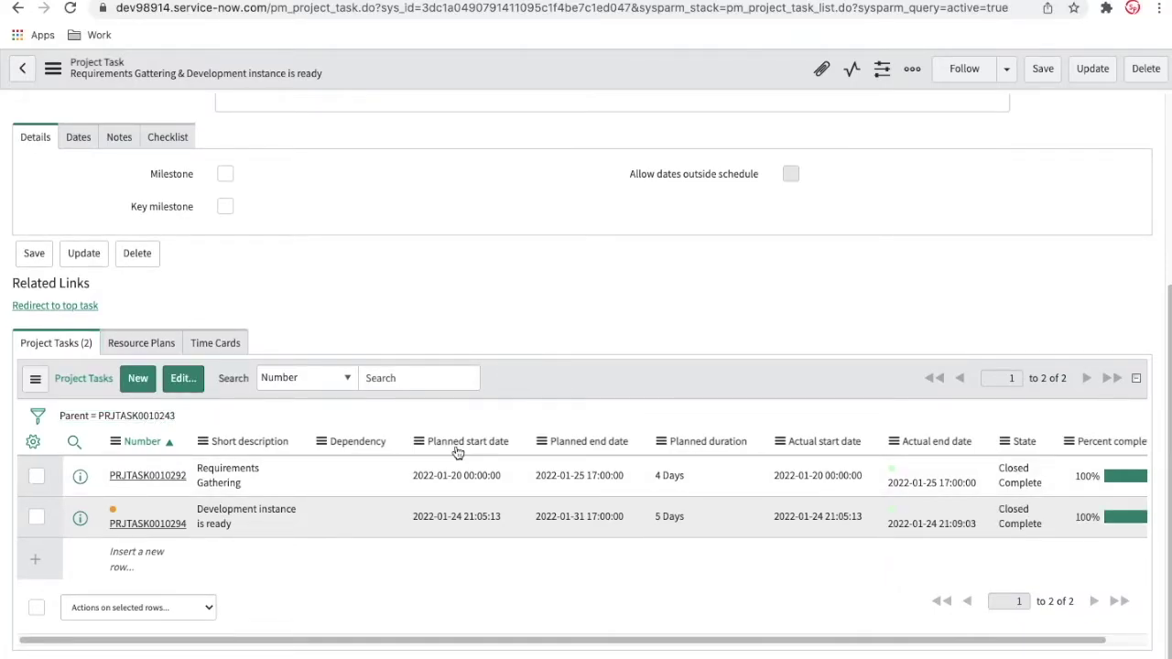
scroll(458, 453, "up", 3)
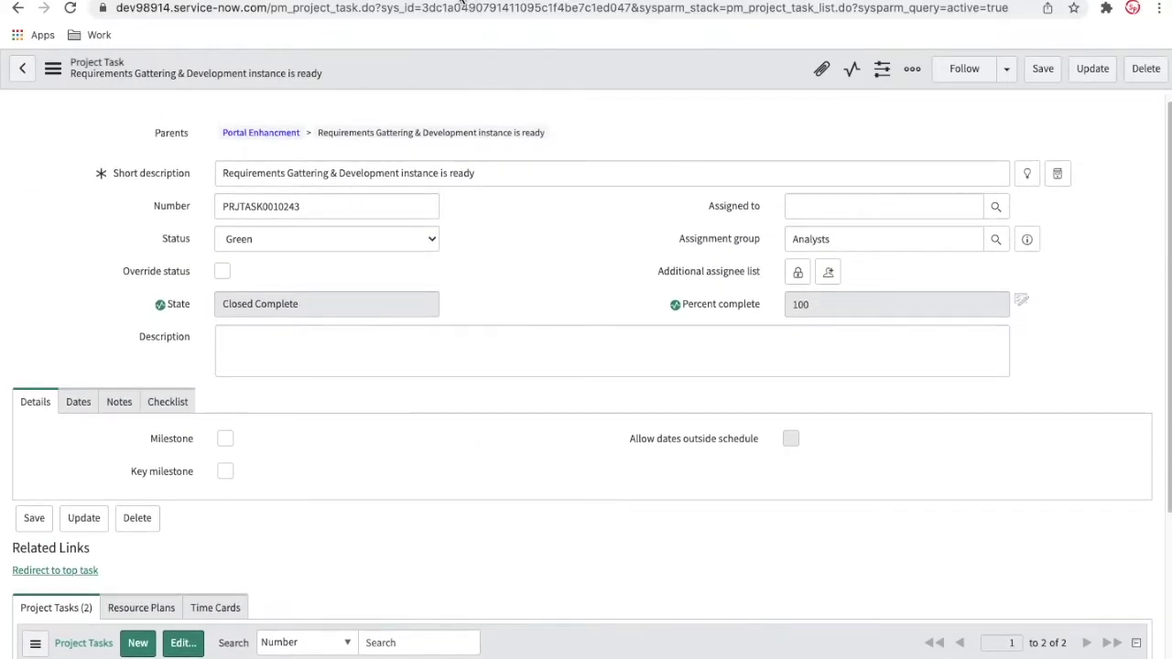
In the Portal Enhancment project, set the Requirement Gathering Complete milestone task to Closed Complete and save it
left_click(251, 134)
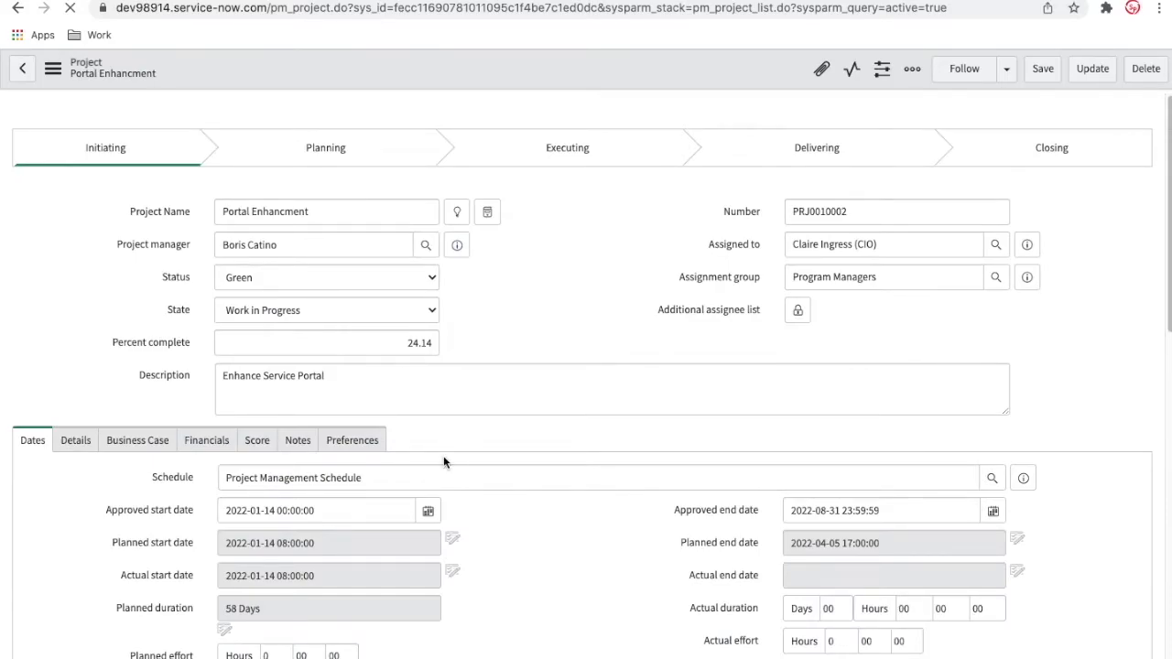
scroll(445, 461, "down", 1)
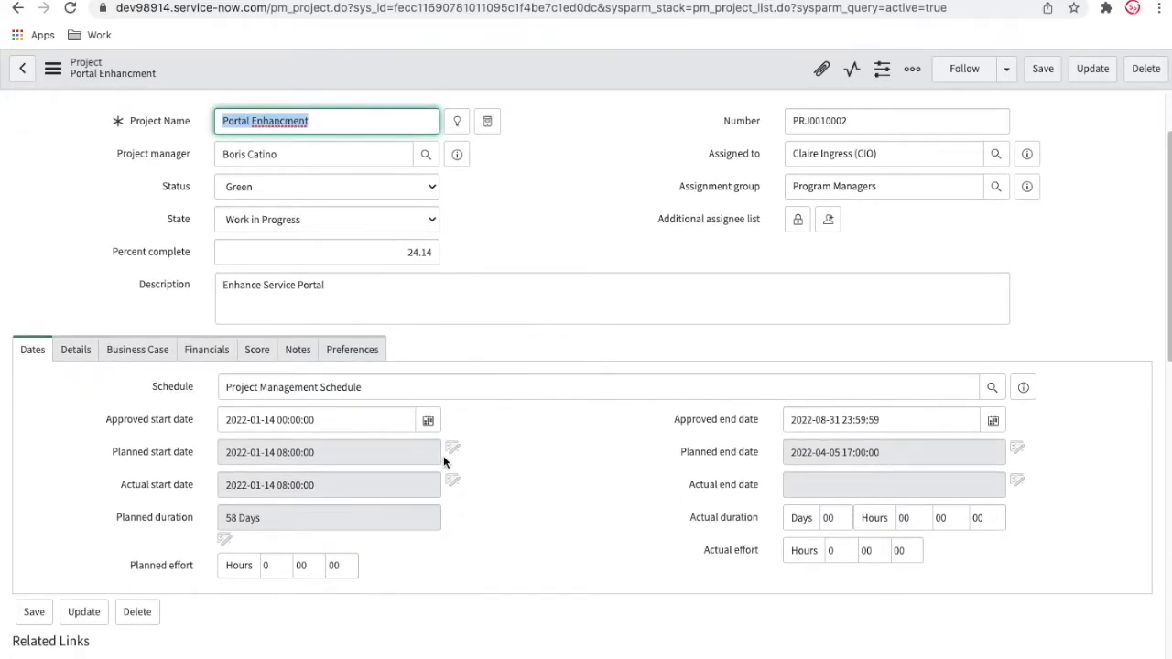
scroll(443, 455, "down", 7)
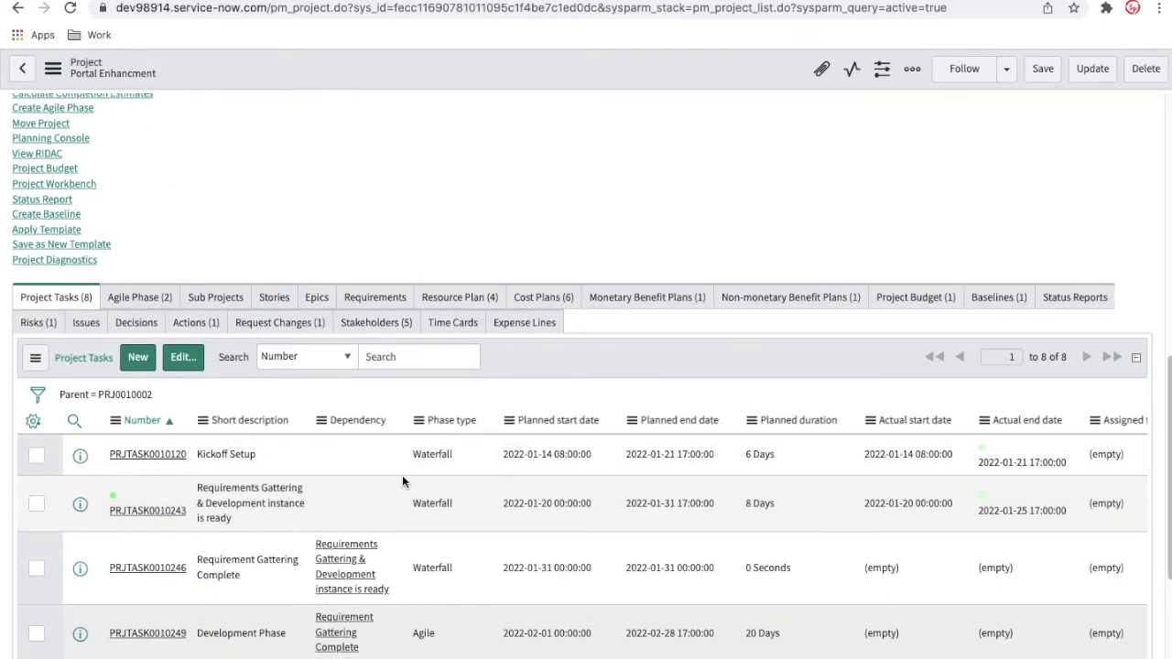
scroll(402, 479, "down", 1)
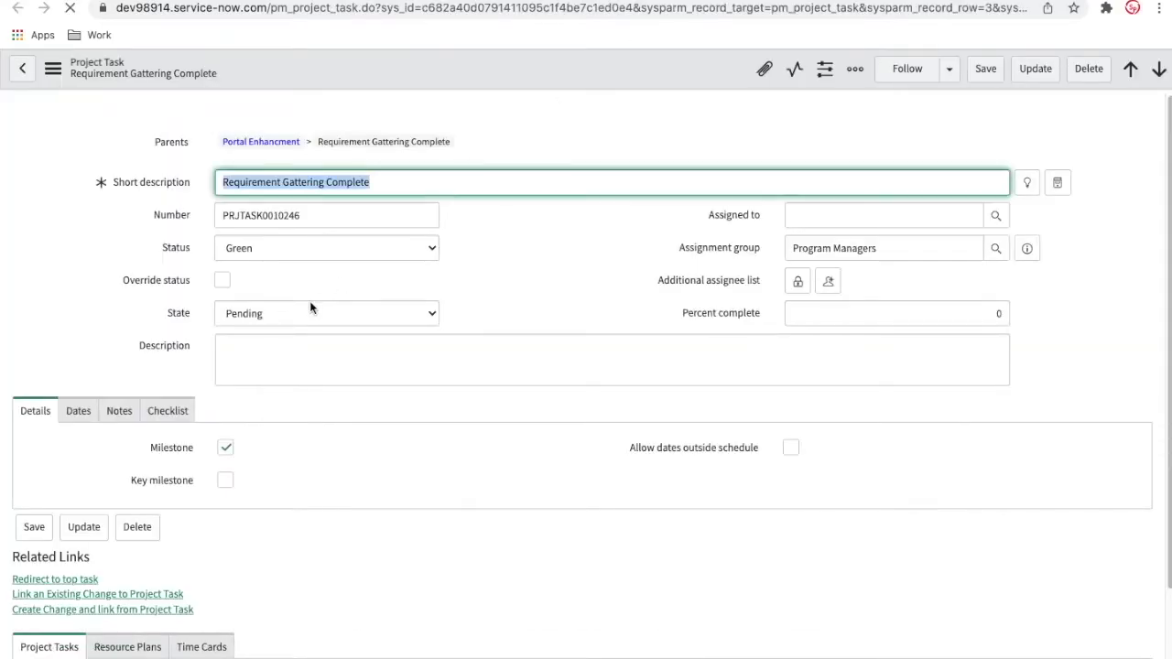
left_click(312, 314)
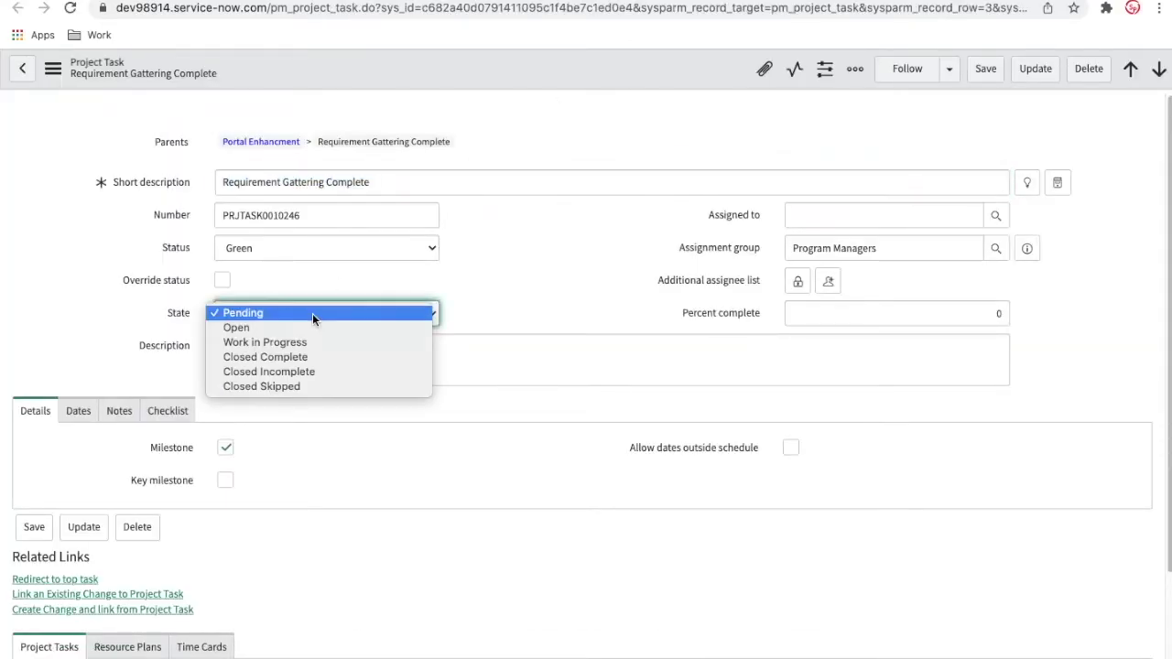
left_click(285, 356)
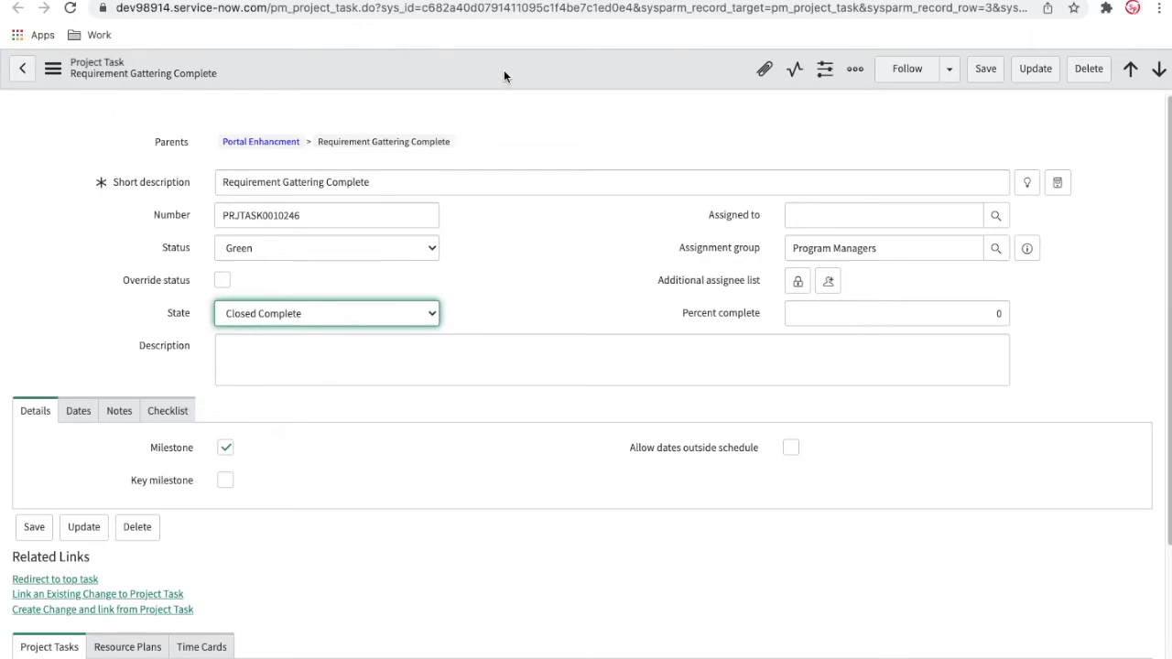
right_click(504, 69)
left_click(514, 83)
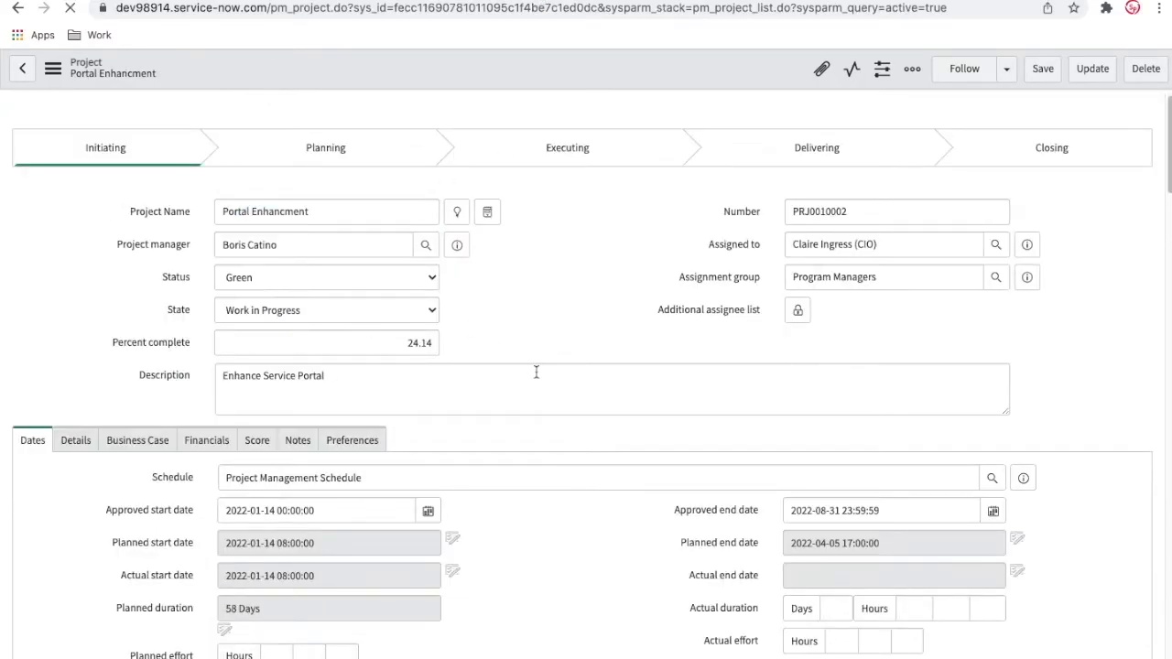
Switch the project's planning view to Project Workbench and inspect the timeline bars of the requirements and Development Phase tasks
scroll(536, 371, "down", 1)
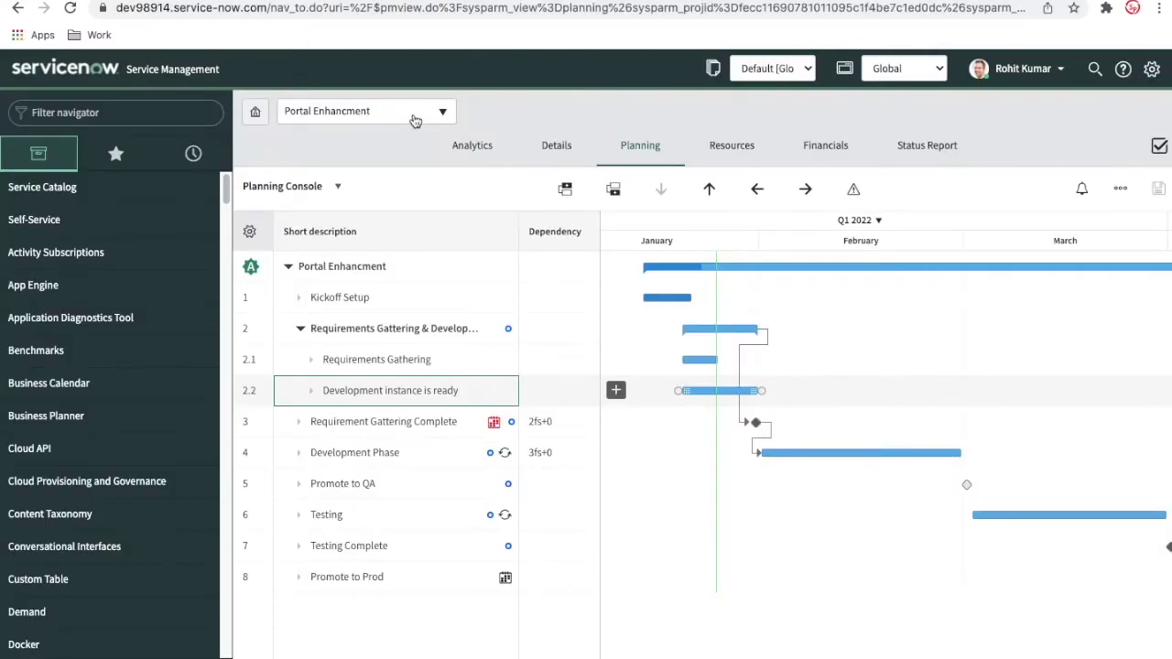
left_click(338, 189)
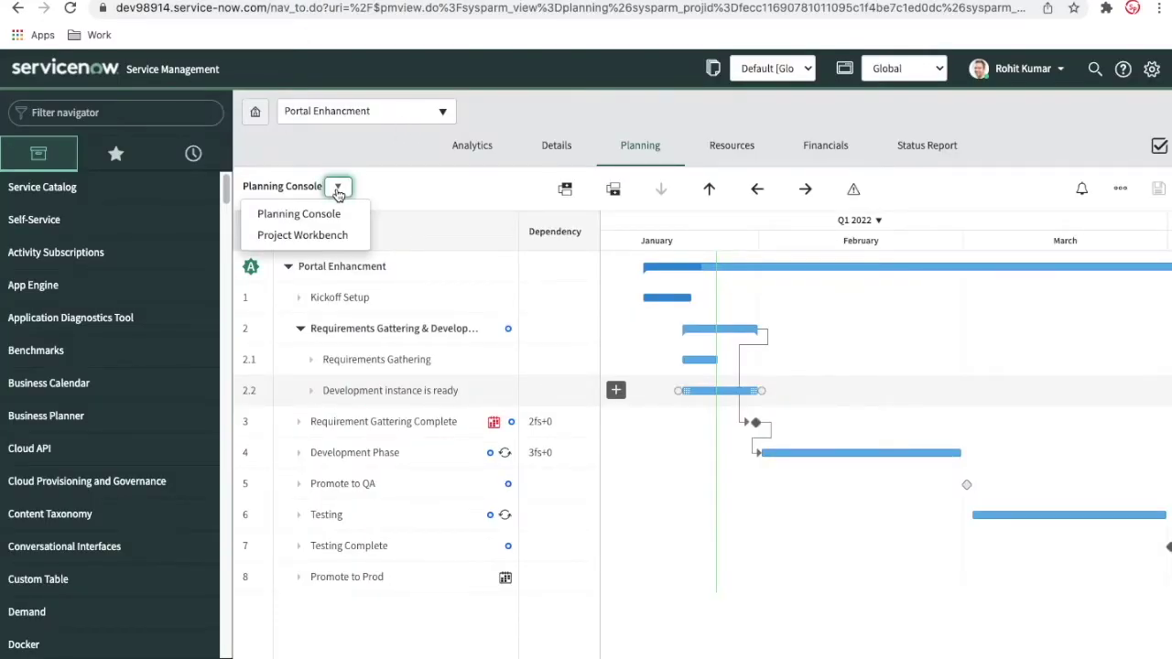
left_click(323, 236)
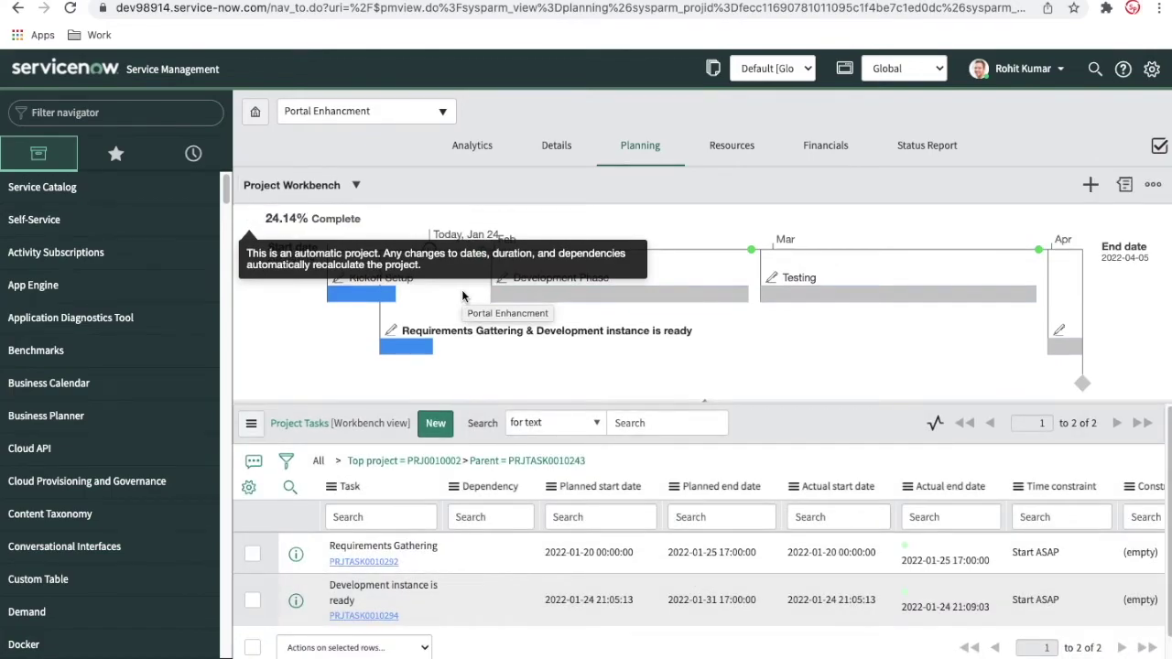
mouse_move(419, 342)
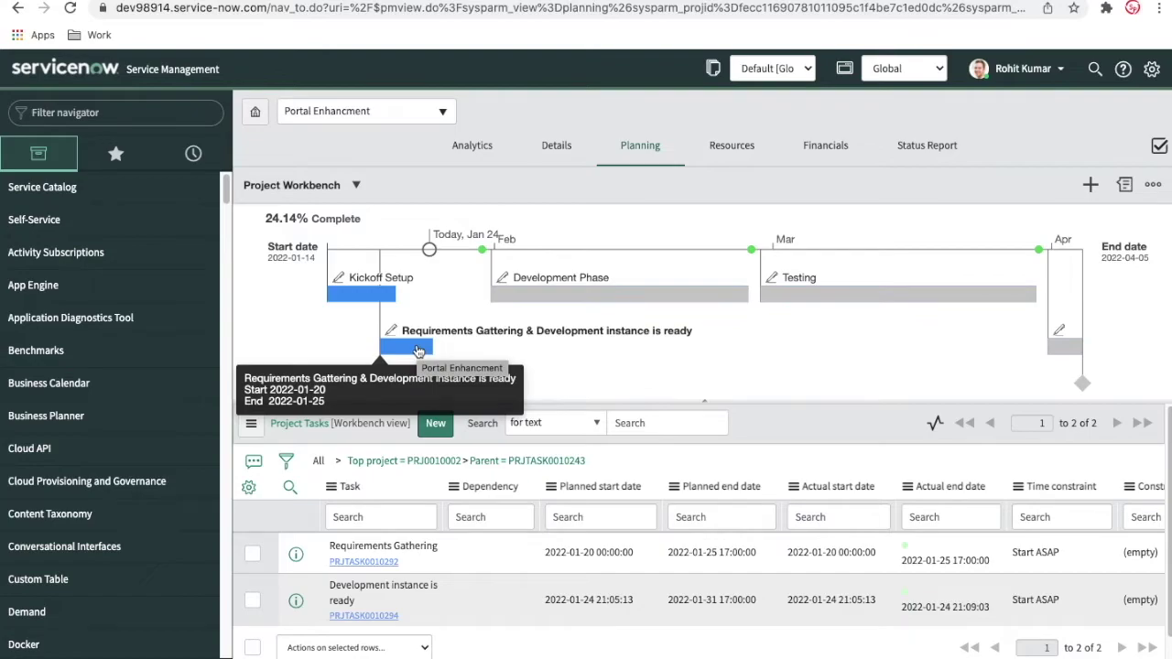
mouse_move(513, 292)
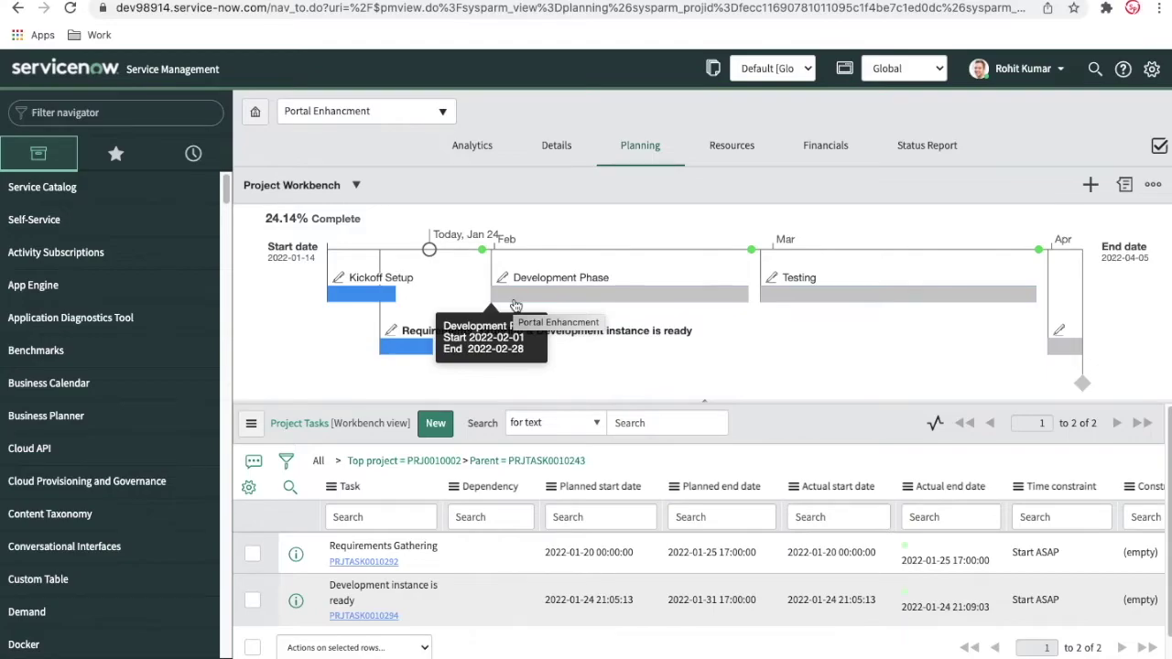
Return to the Portal Enhancment project record and review the actual dates in its project tasks list
left_click(330, 112)
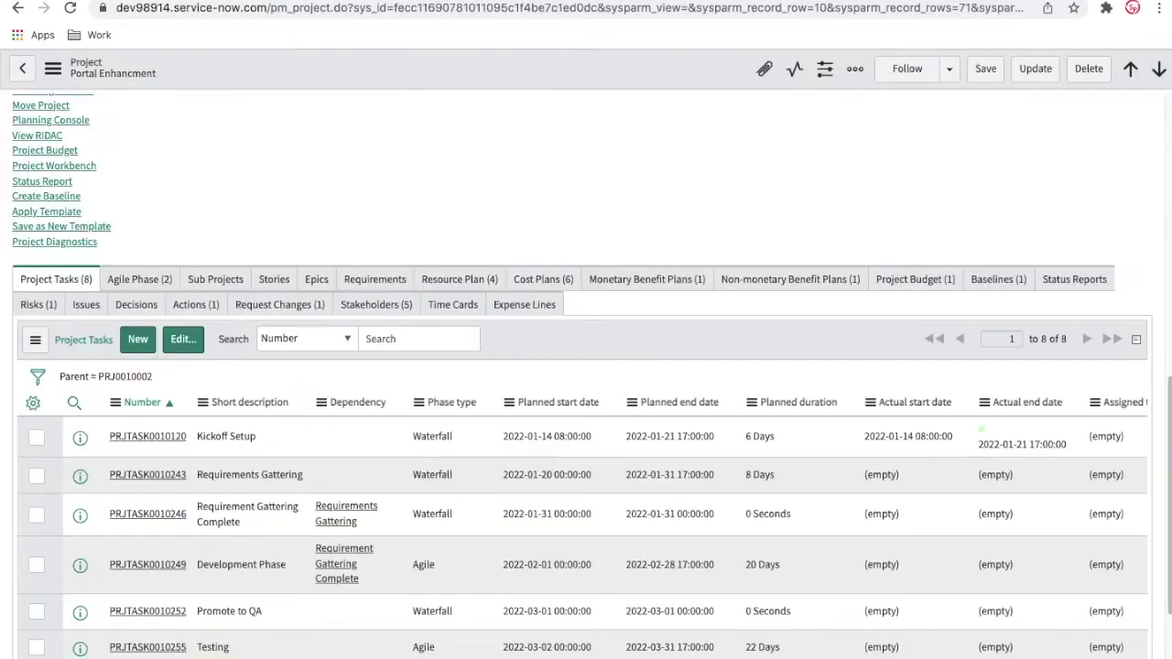
scroll(454, 497, "down", 1)
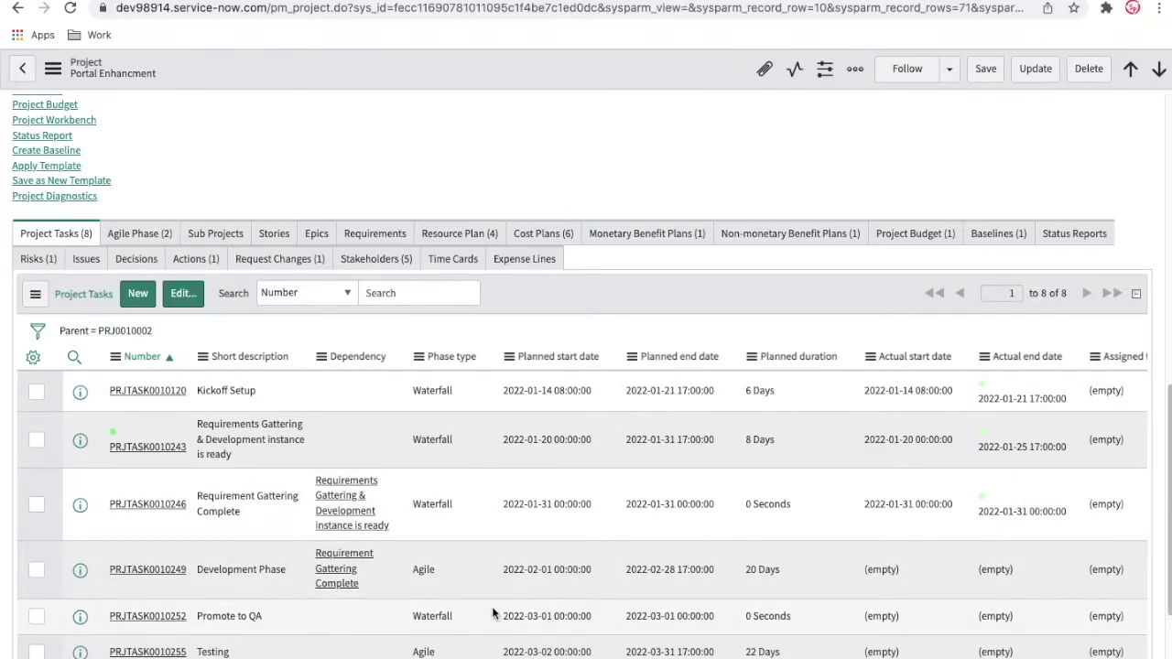
scroll(492, 612, "down", 1)
scroll(492, 613, "down", 1)
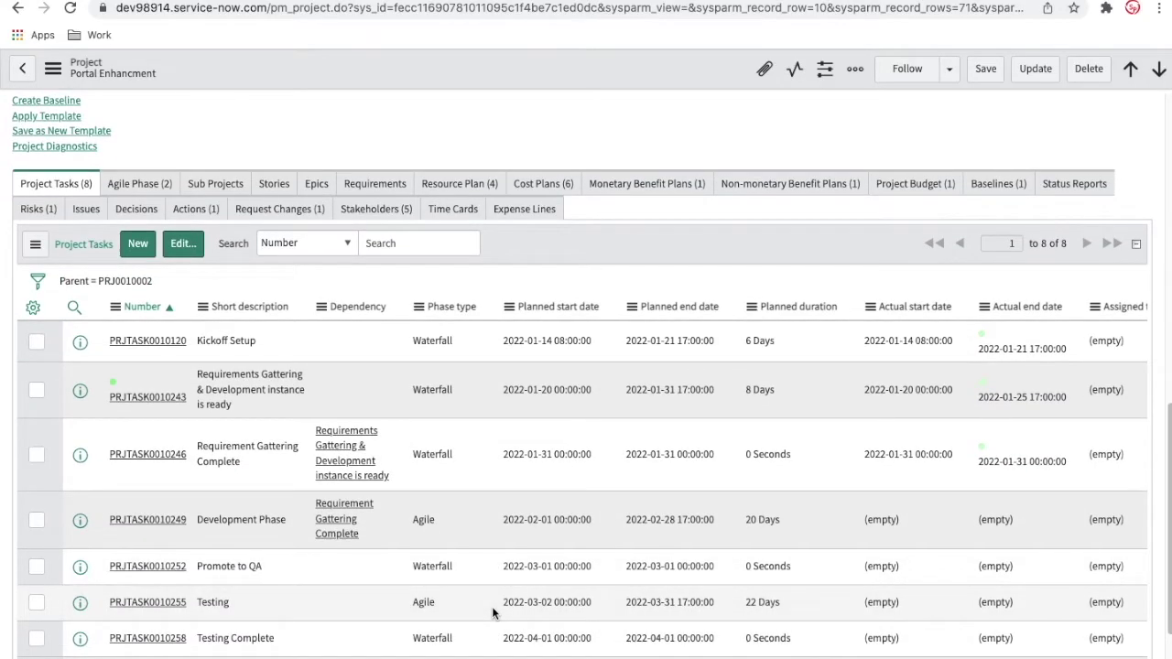
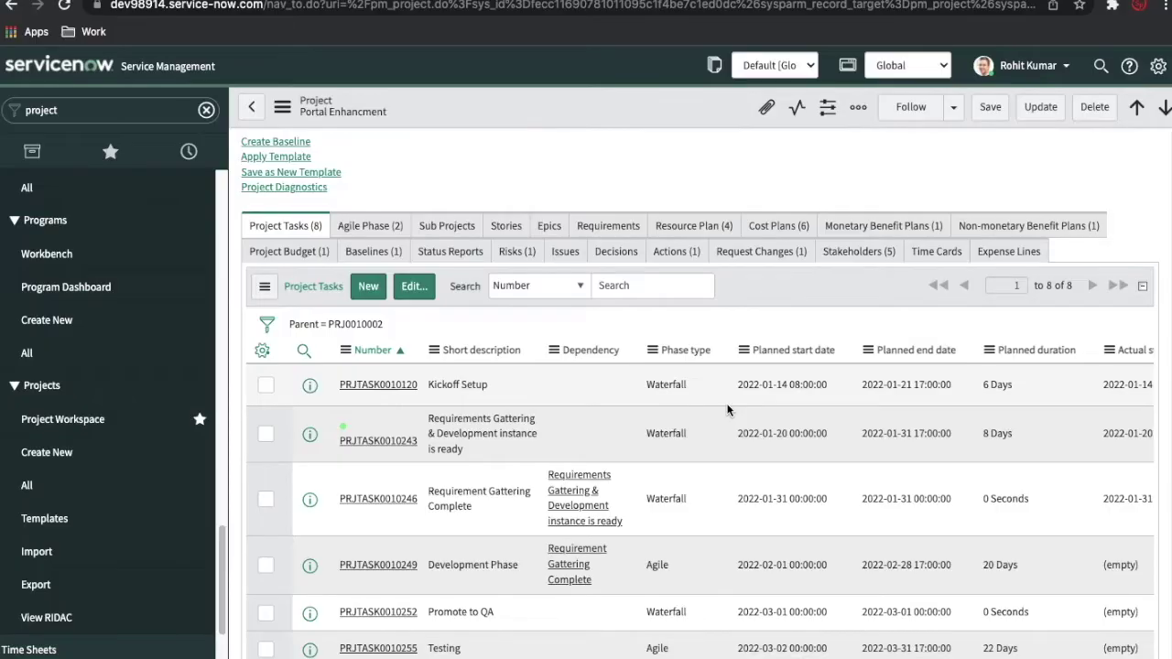
Open the Development Phase task from the project tasks list and review its form and related lists
scroll(390, 273, "up", 2)
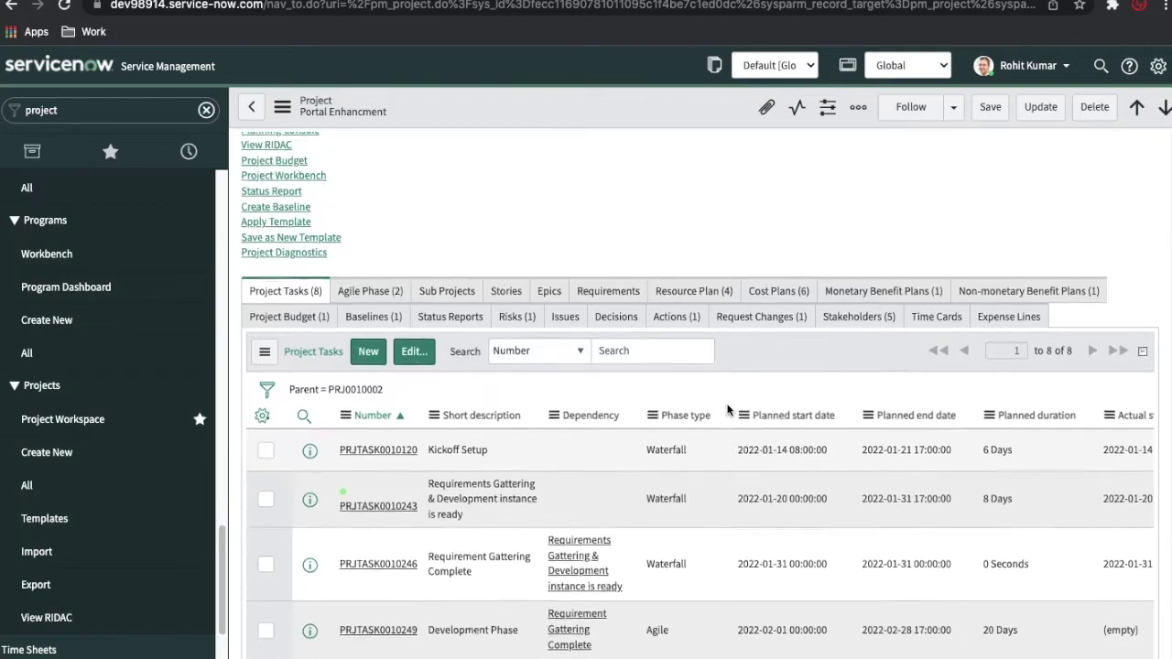
scroll(390, 277, "up", 1)
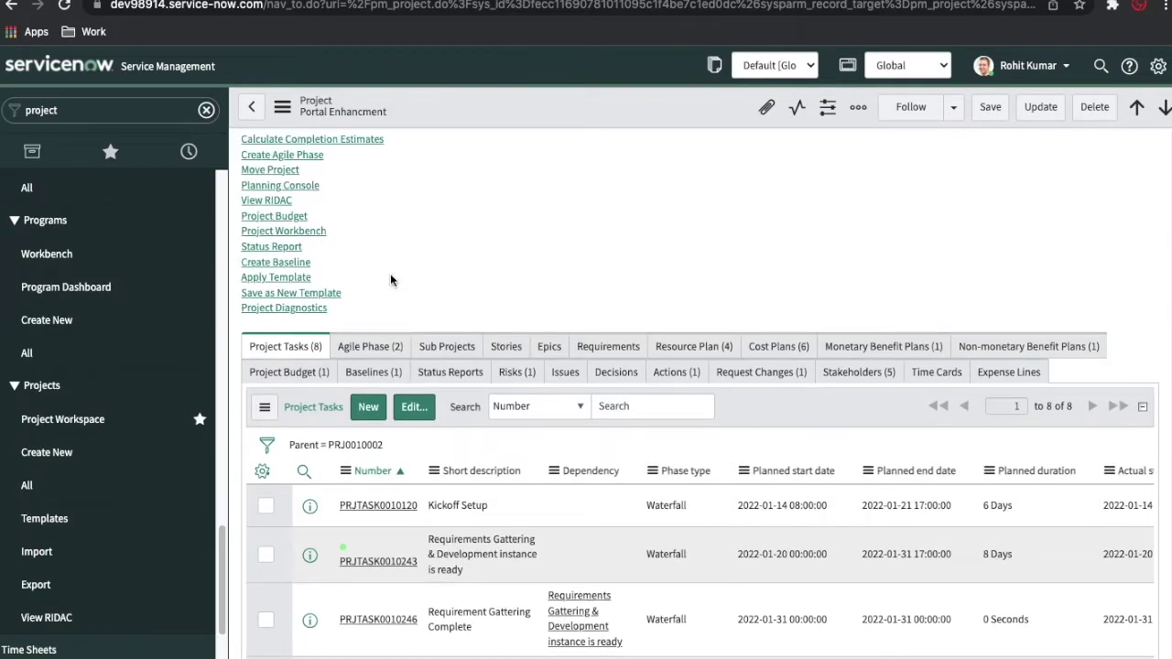
scroll(362, 279, "down", 2)
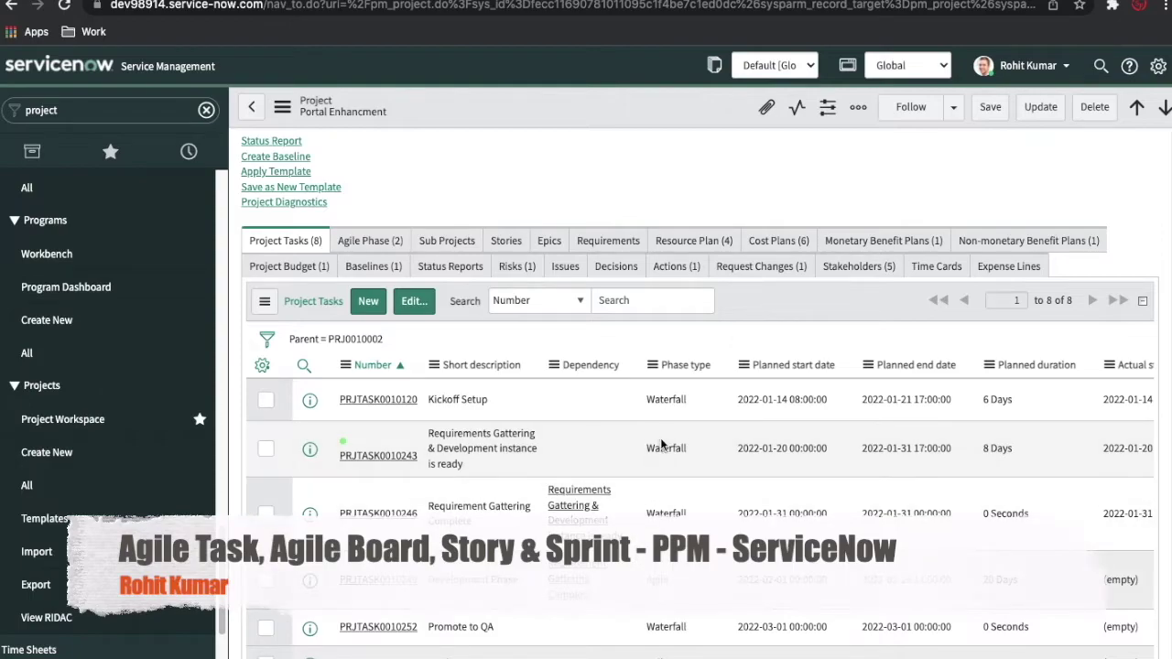
scroll(652, 504, "down", 1)
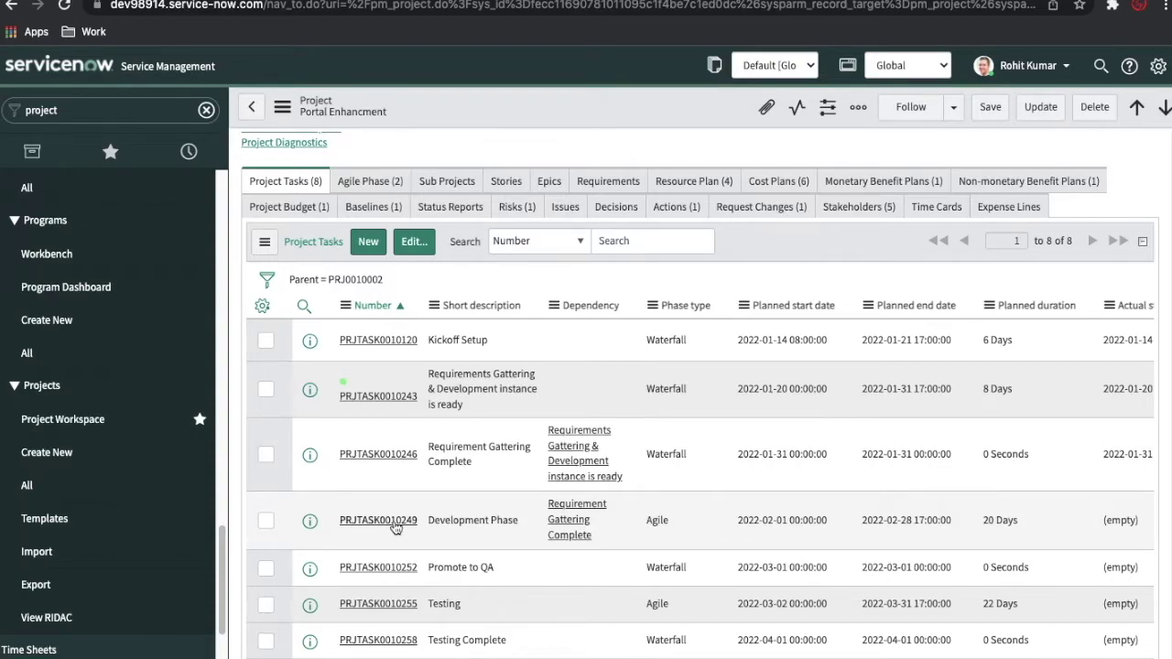
left_click(394, 522)
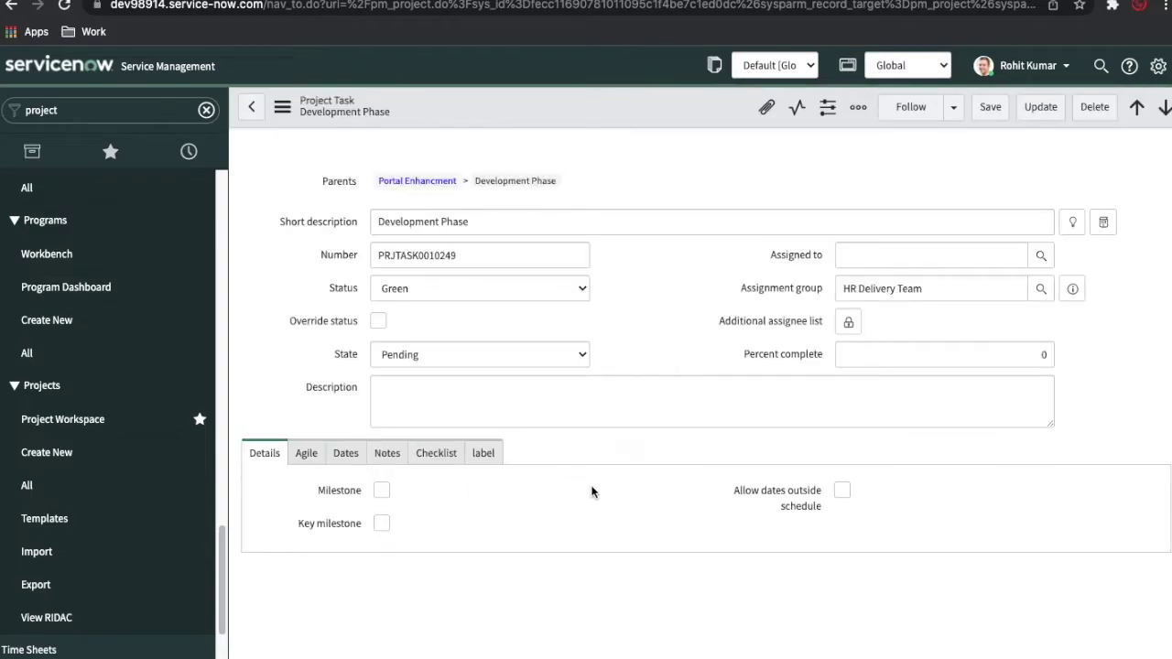
scroll(591, 493, "down", 3)
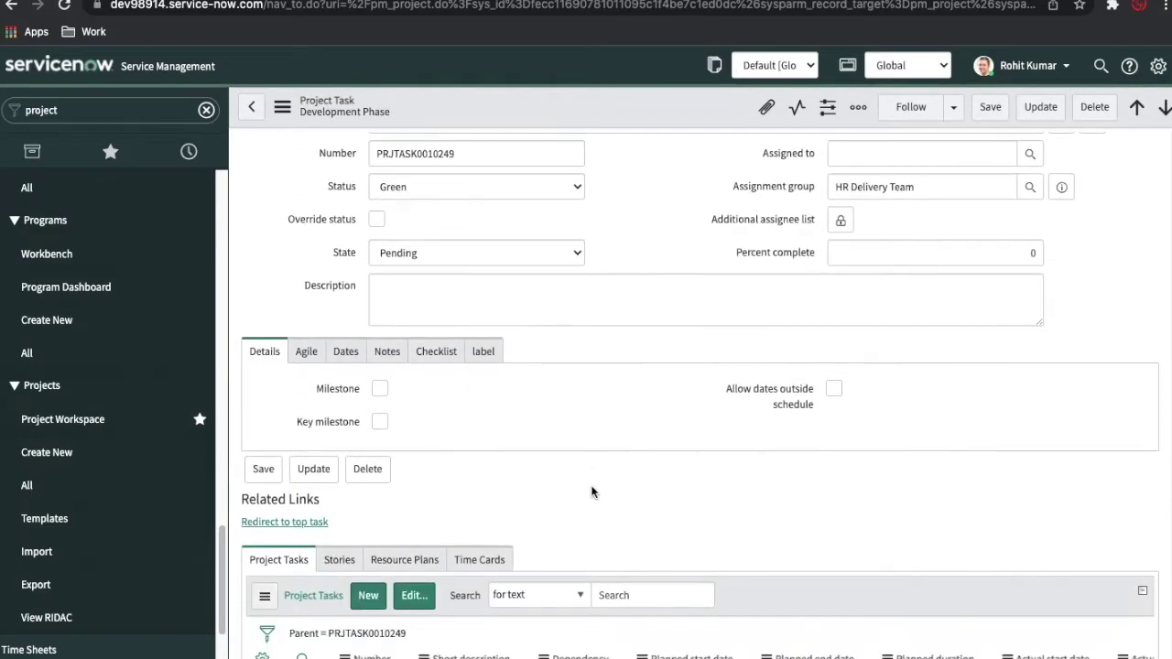
scroll(592, 493, "down", 1)
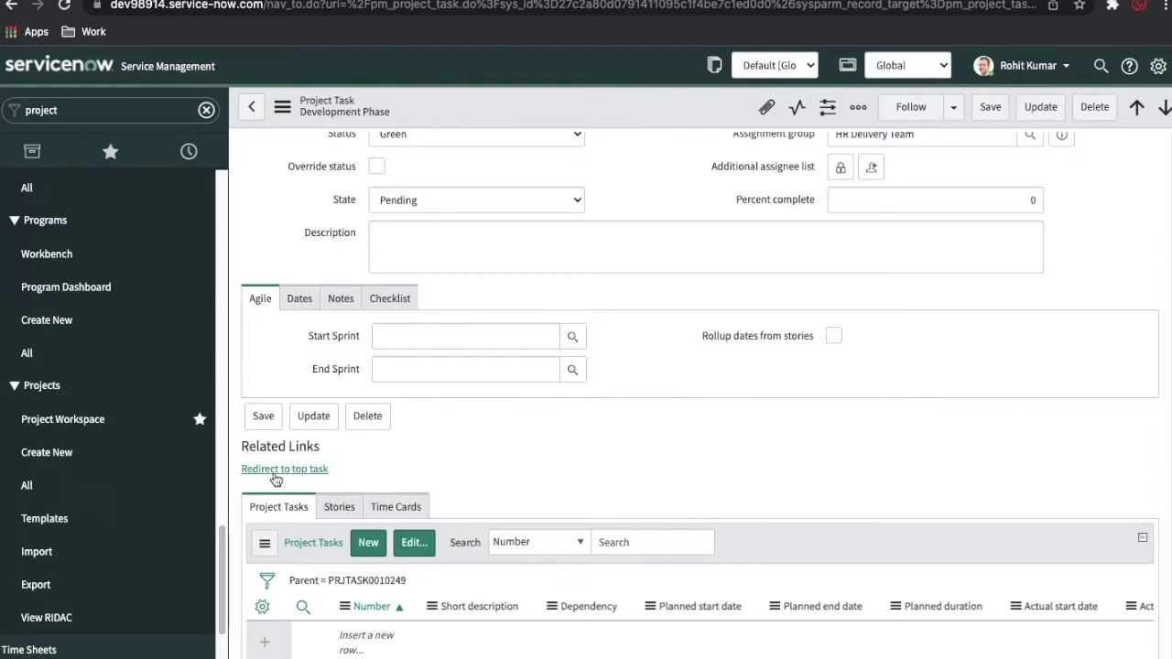
Go from the Development Phase task to its top project and open Agile Planning and Tracking for it
left_click(276, 471)
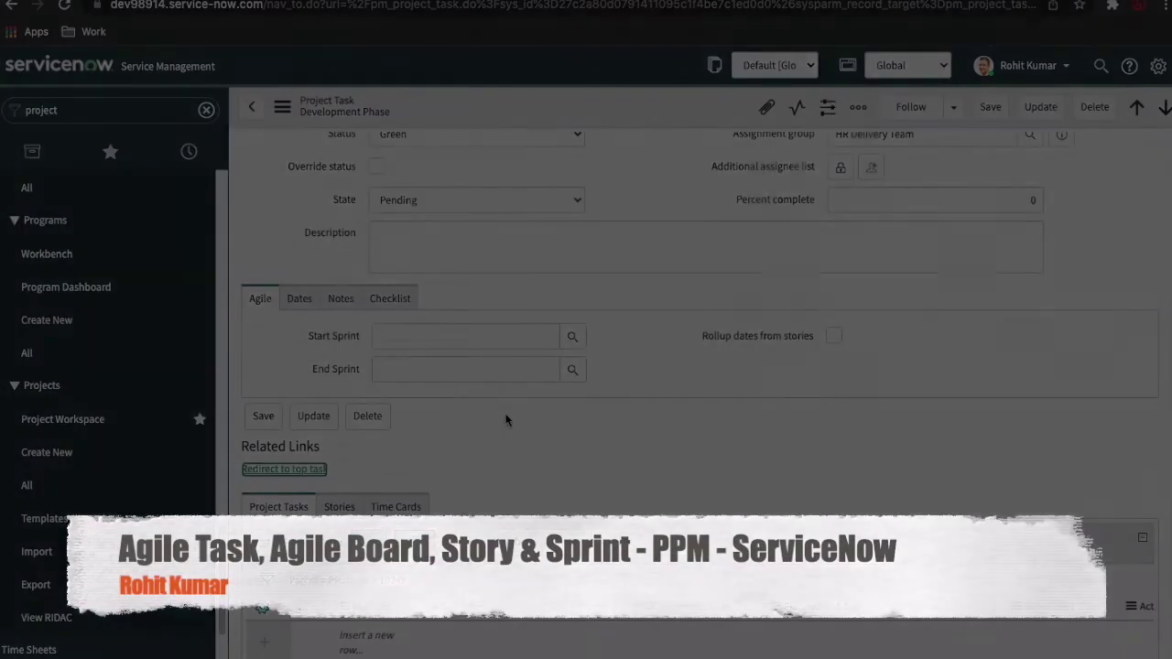
scroll(716, 421, "down", 4)
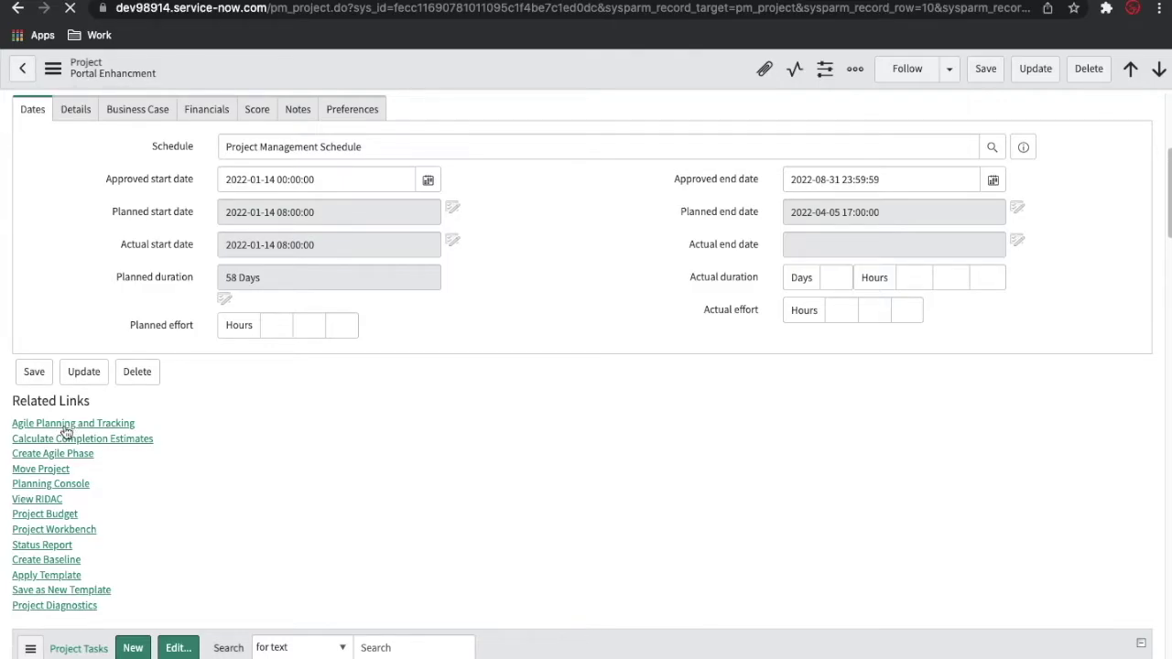
scroll(66, 433, "down", 2)
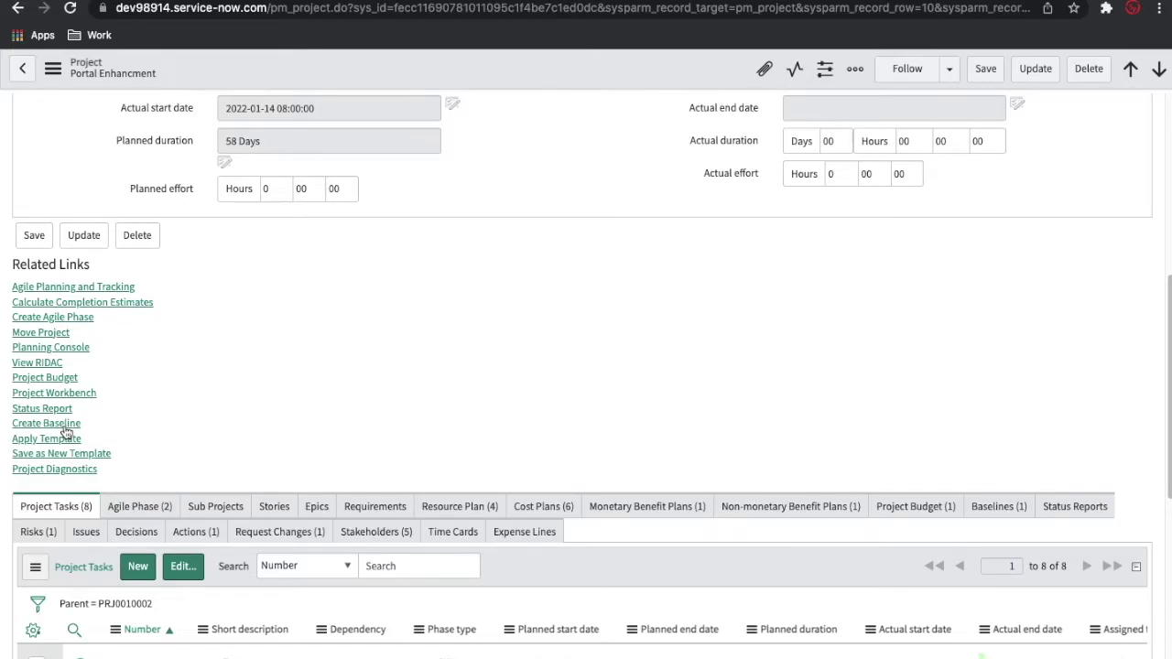
left_click(108, 291)
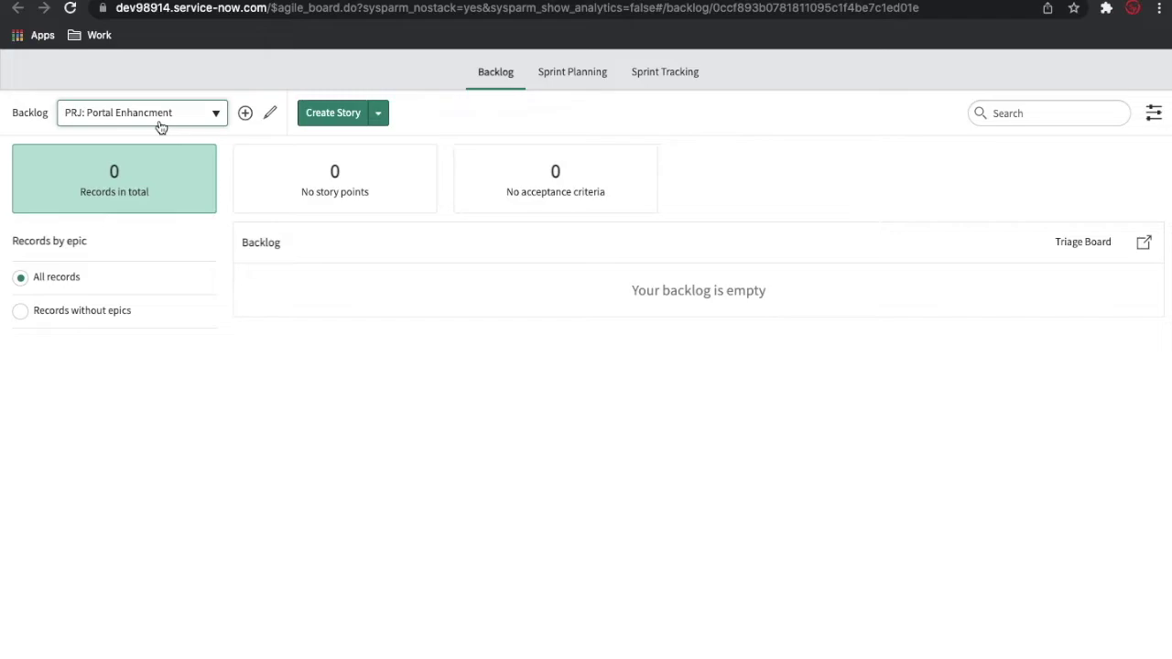
Review the backlog's creation options and the Sprint Tracking and Sprint Planning pages, and return to the backlog
left_click(379, 113)
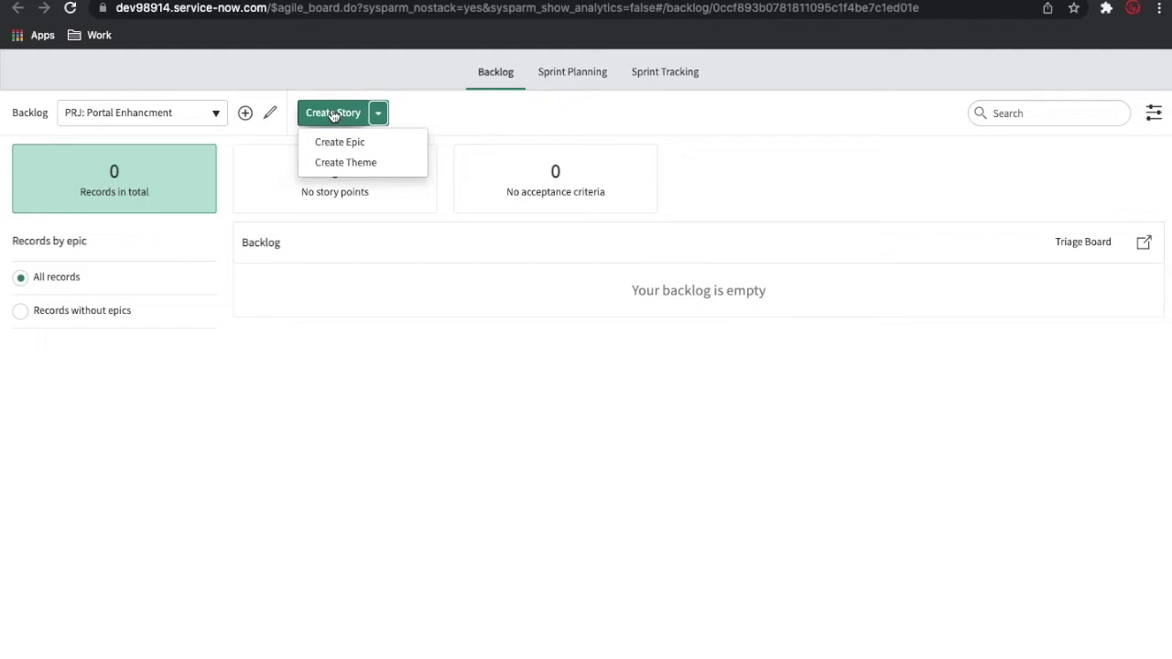
left_click(586, 81)
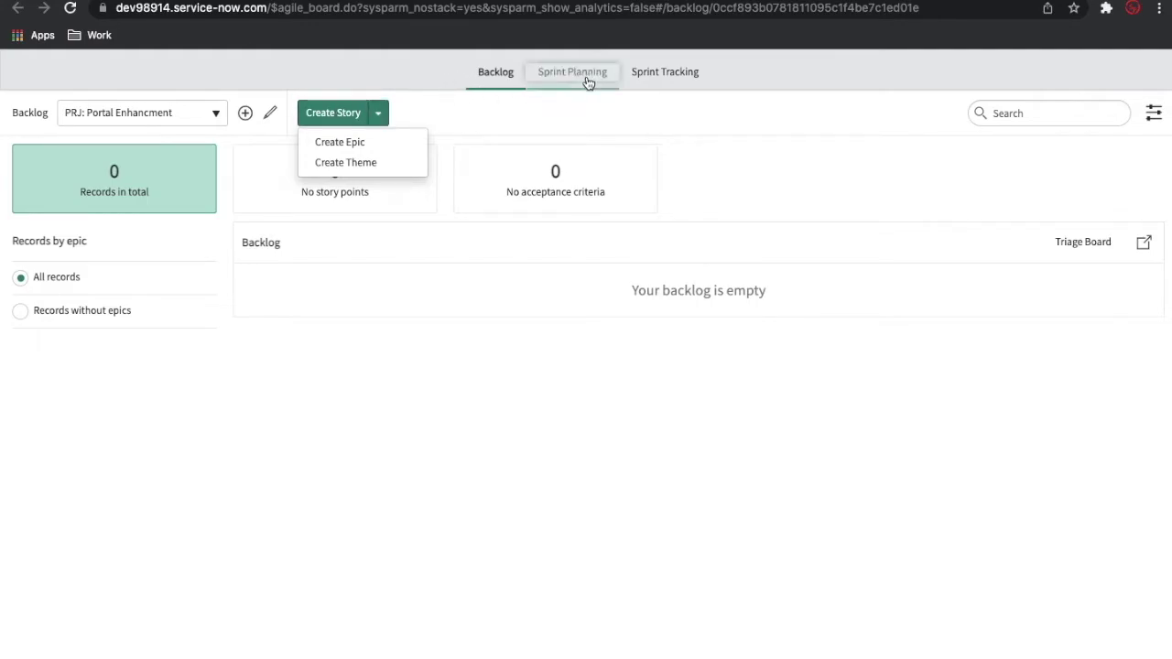
left_click(688, 72)
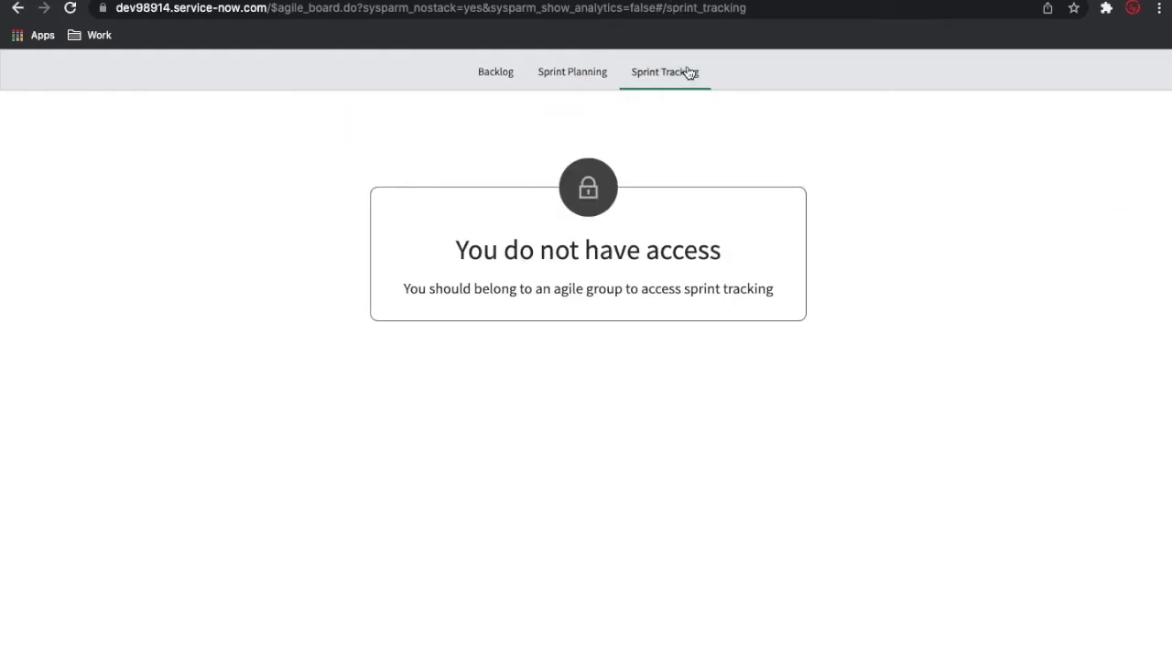
left_click(555, 78)
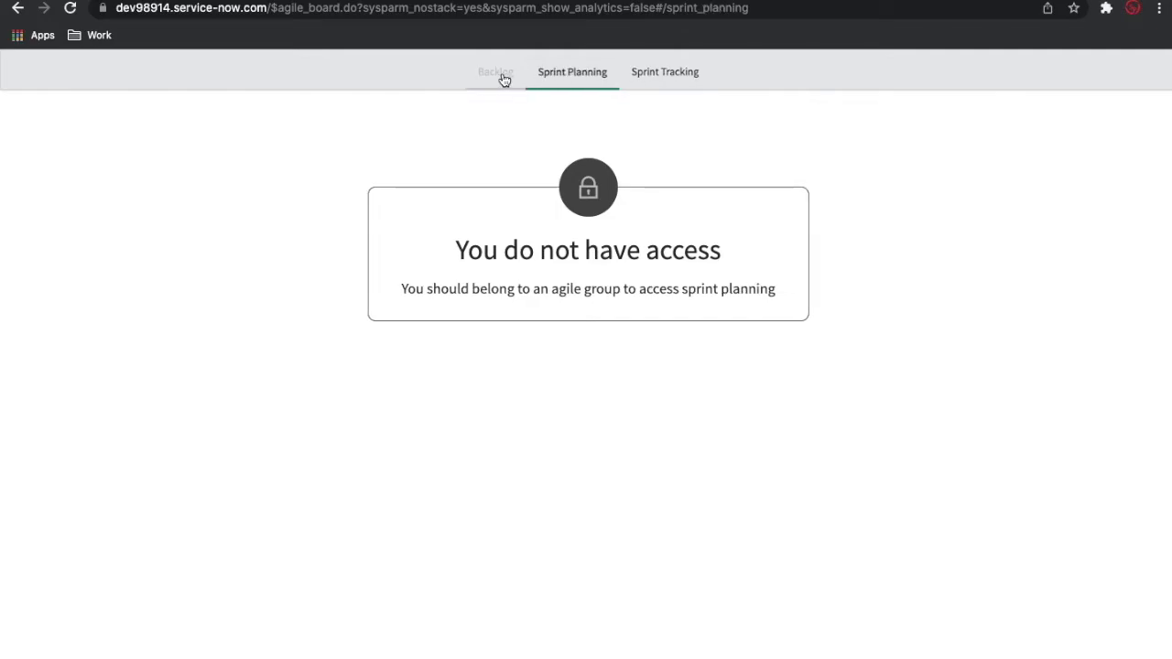
left_click(504, 80)
left_click(504, 80)
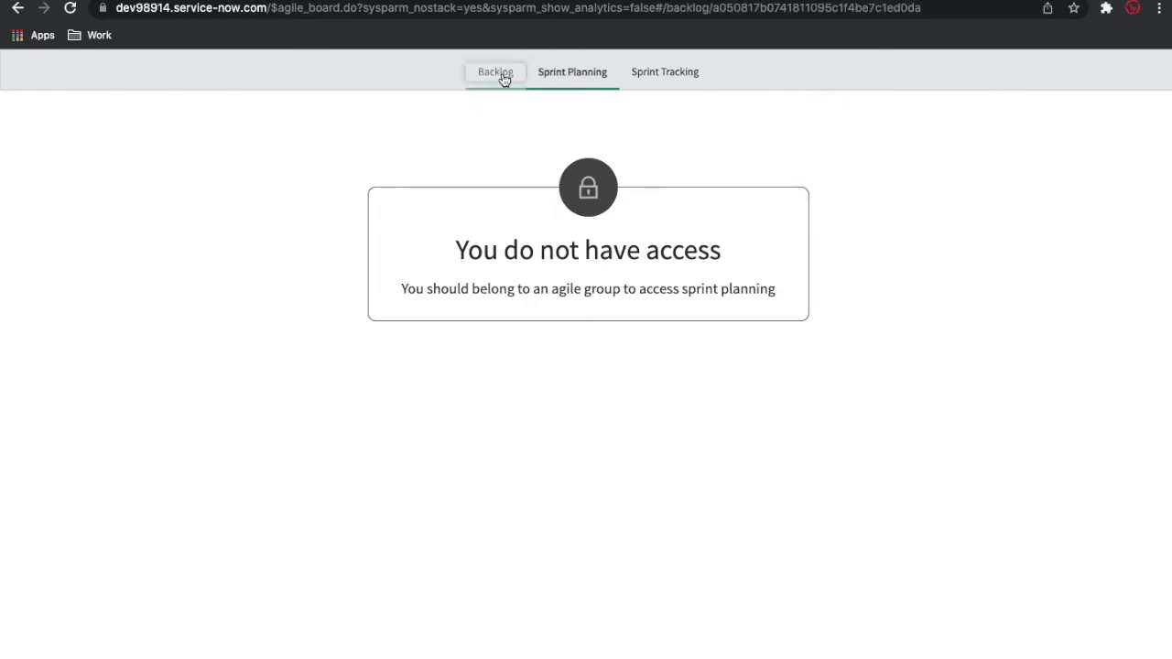
left_click(499, 75)
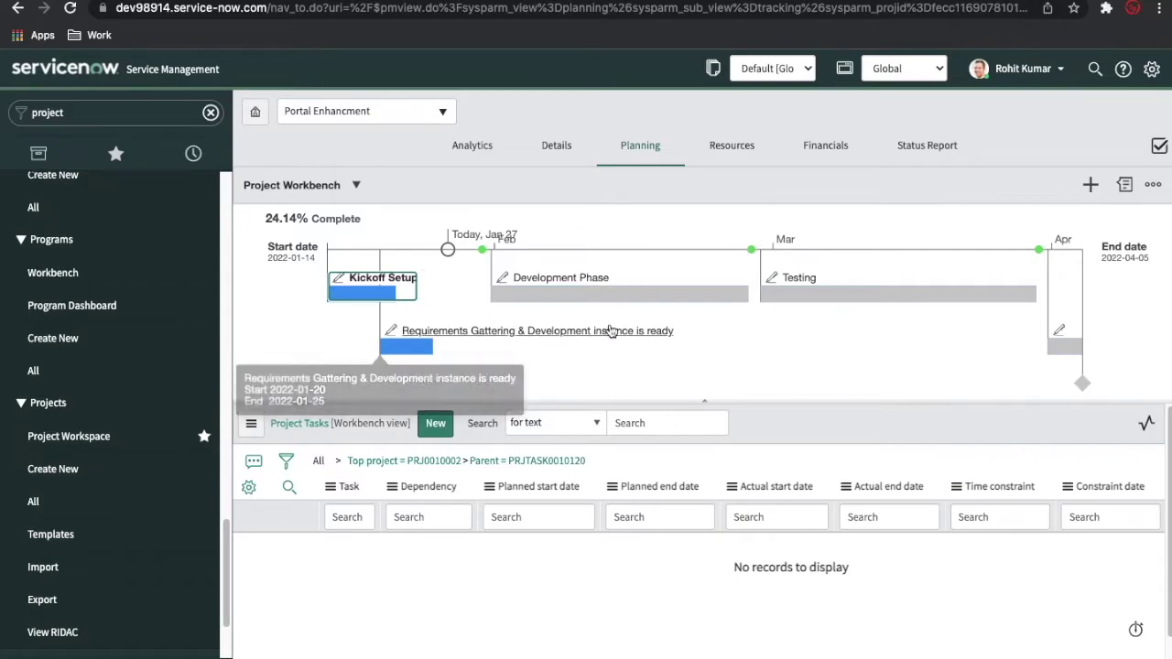
In the Project Workbench, select the Development Phase and show its stories as a visual task board (VTB) instead of a list
left_click(1154, 185)
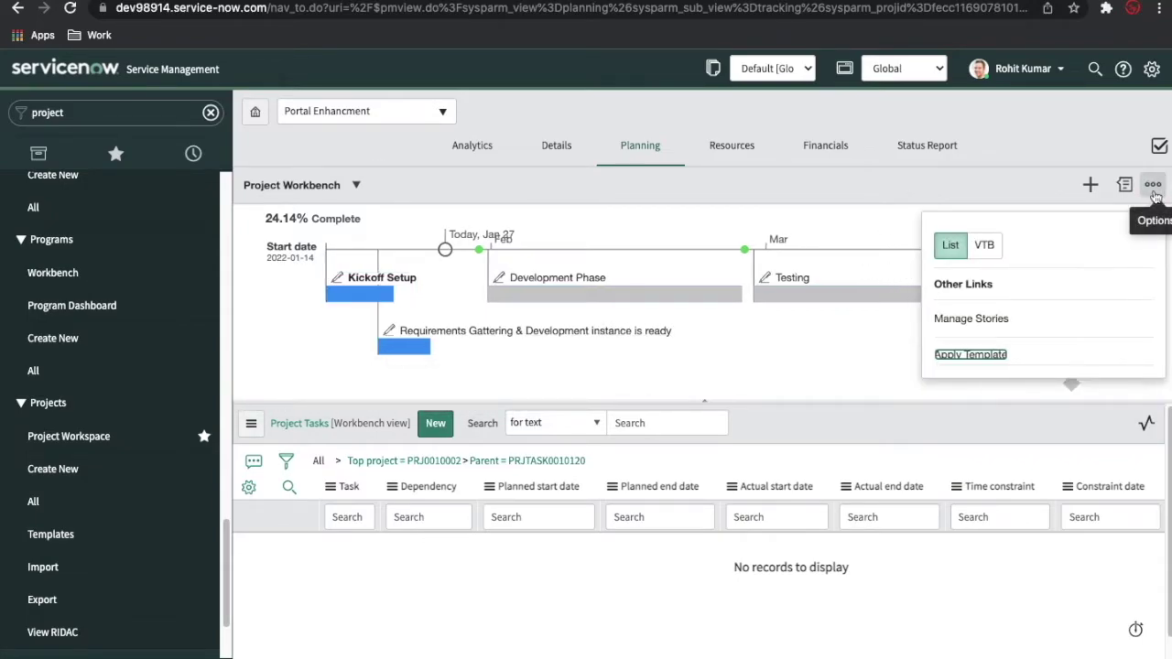
left_click(996, 246)
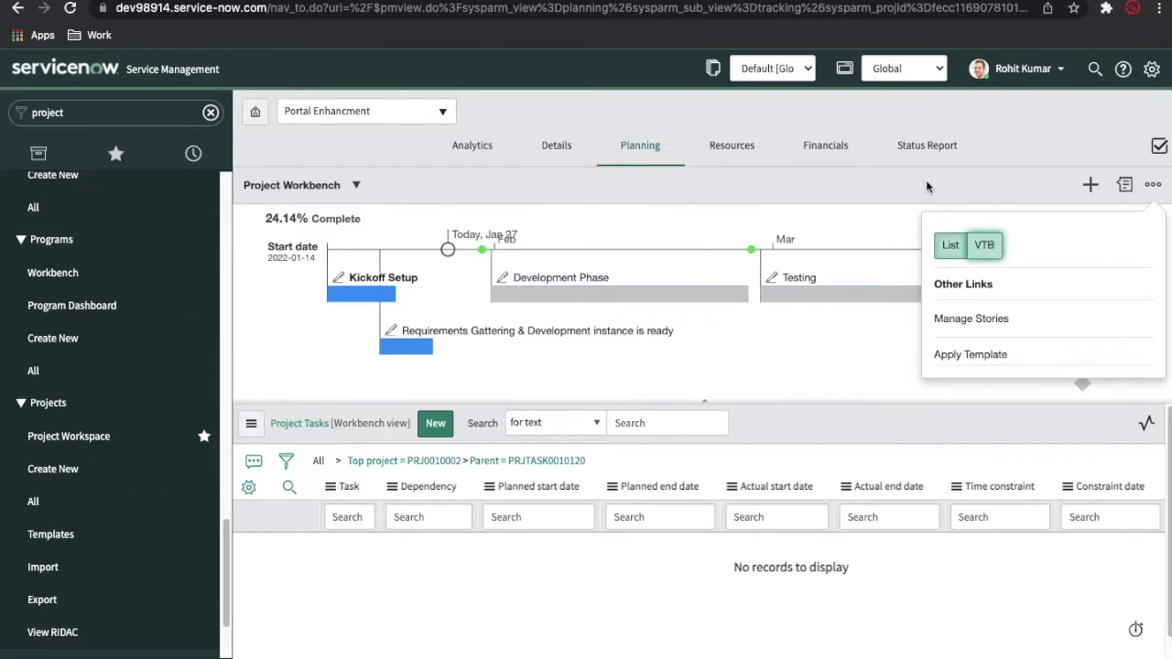
left_click(531, 286)
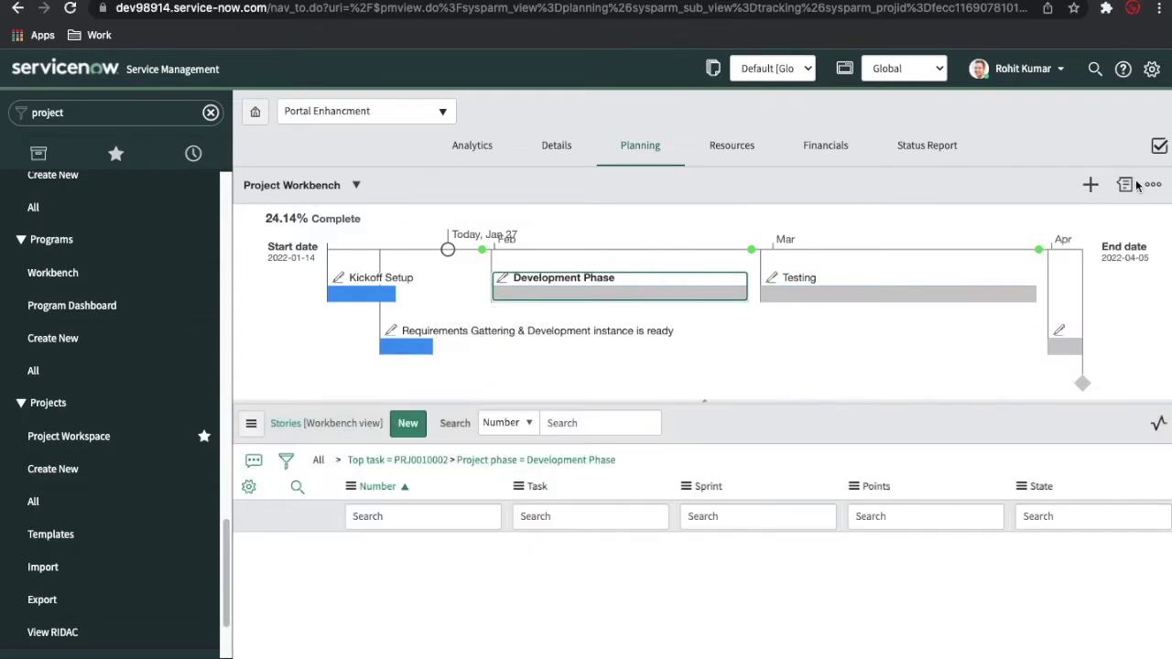
left_click(1154, 184)
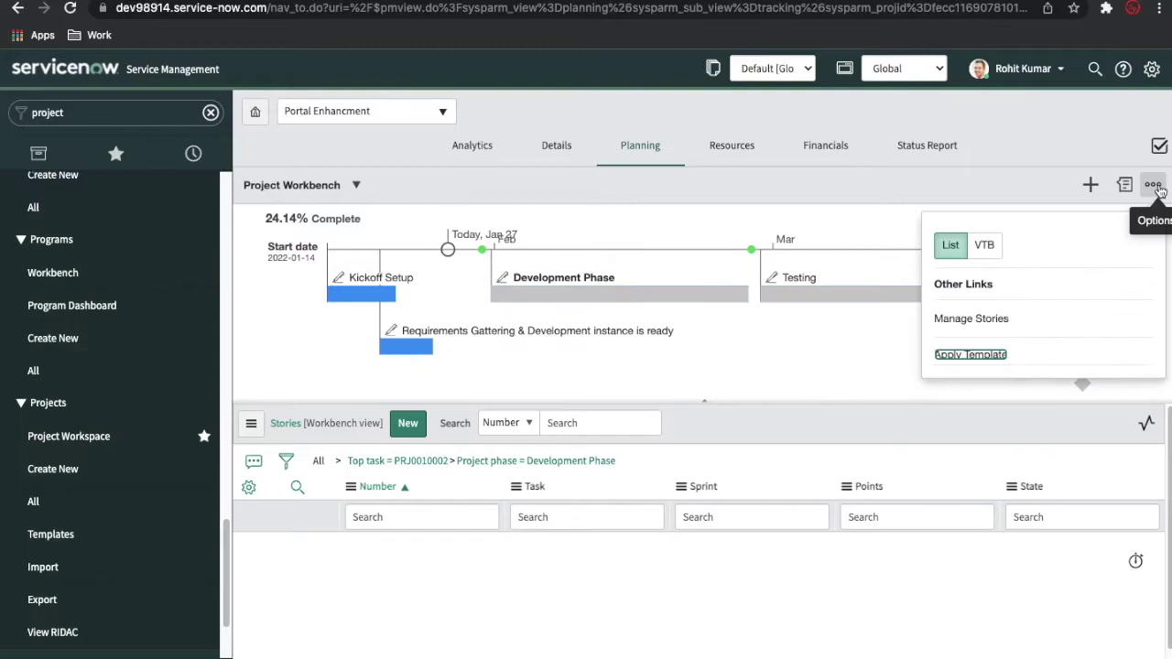
left_click(985, 247)
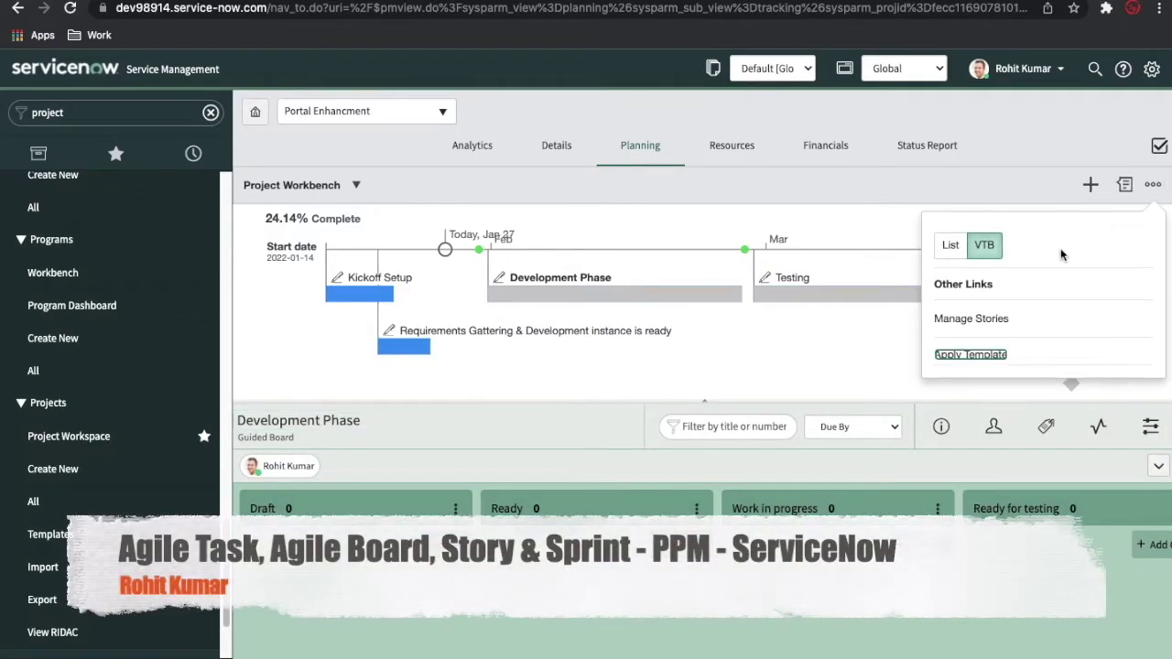
left_click(974, 321)
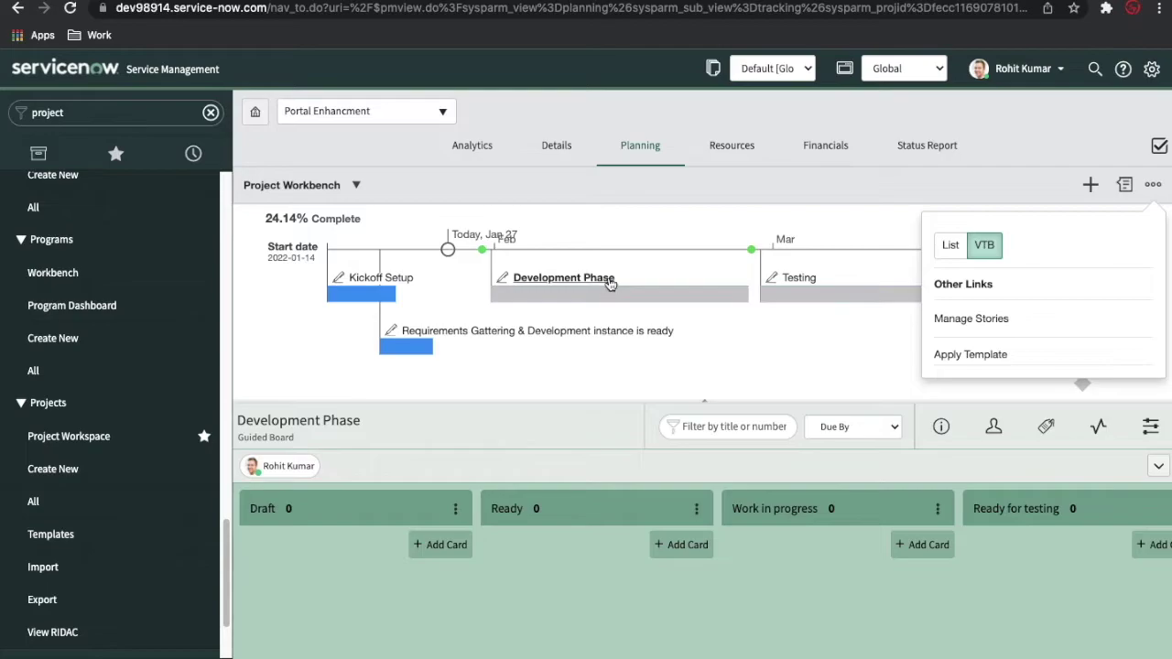
mouse_move(608, 302)
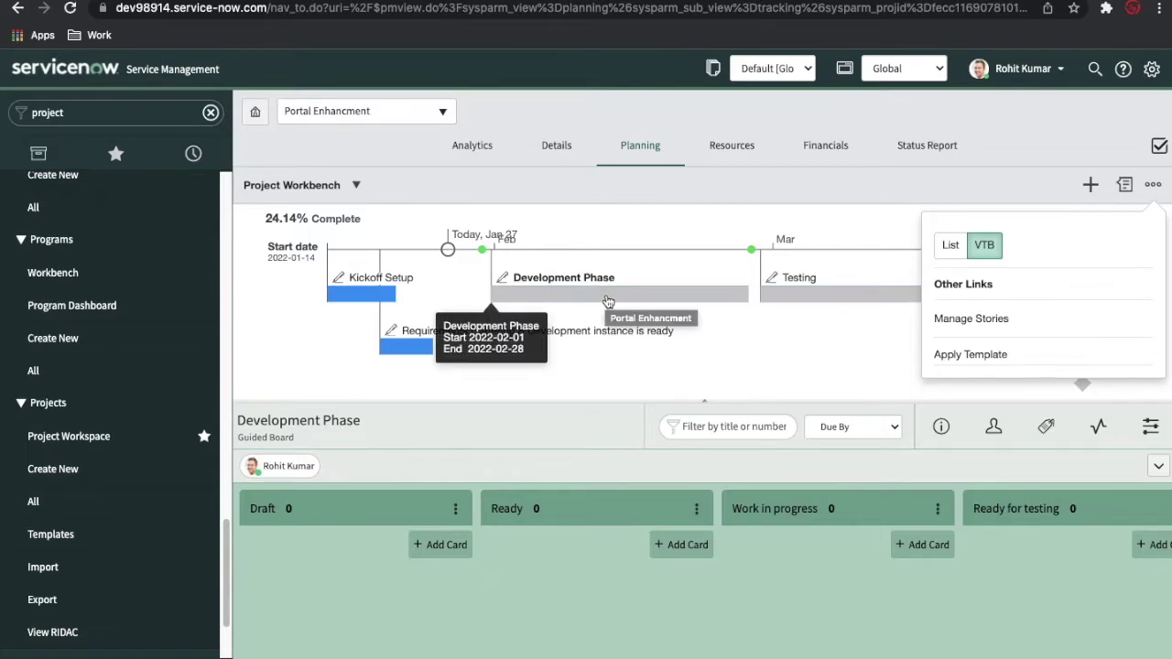
Open a new story form from the board's Draft column, review its Project and Project phase fields, and close it without saving
left_click(447, 546)
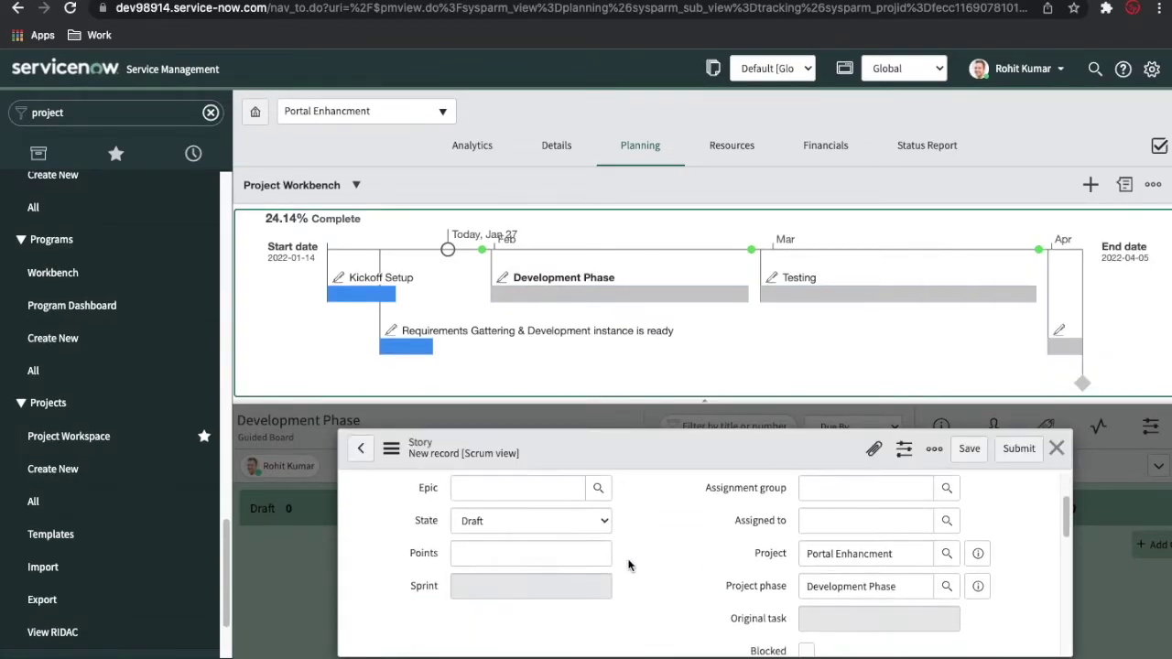
scroll(722, 573, "down", 1)
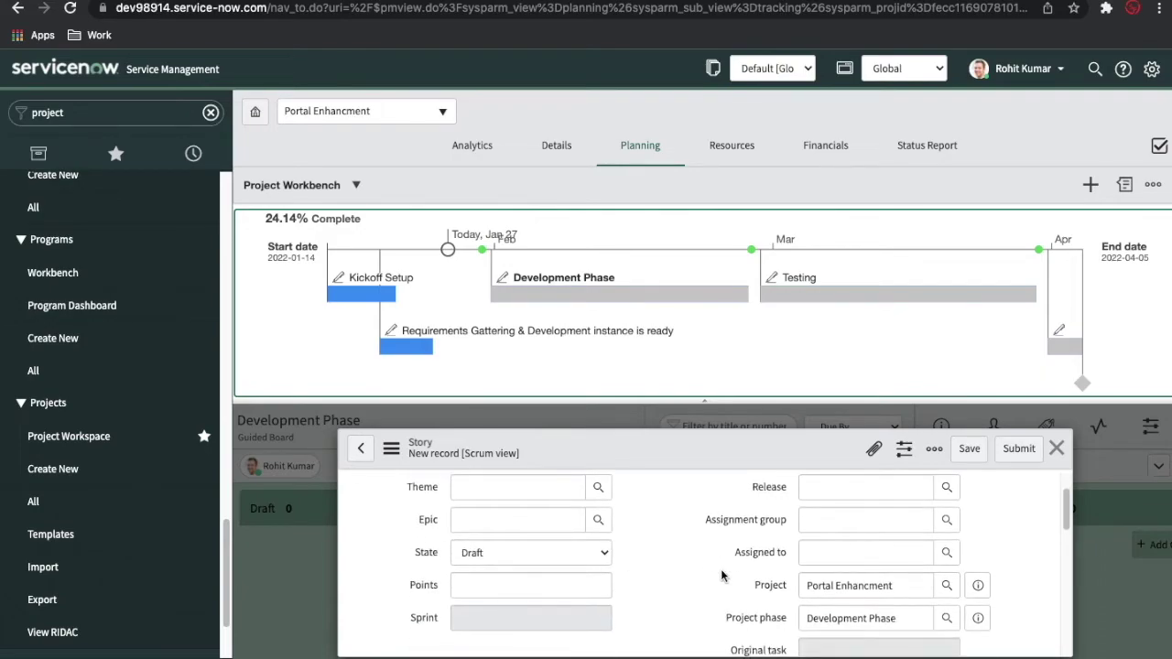
scroll(722, 572, "up", 1)
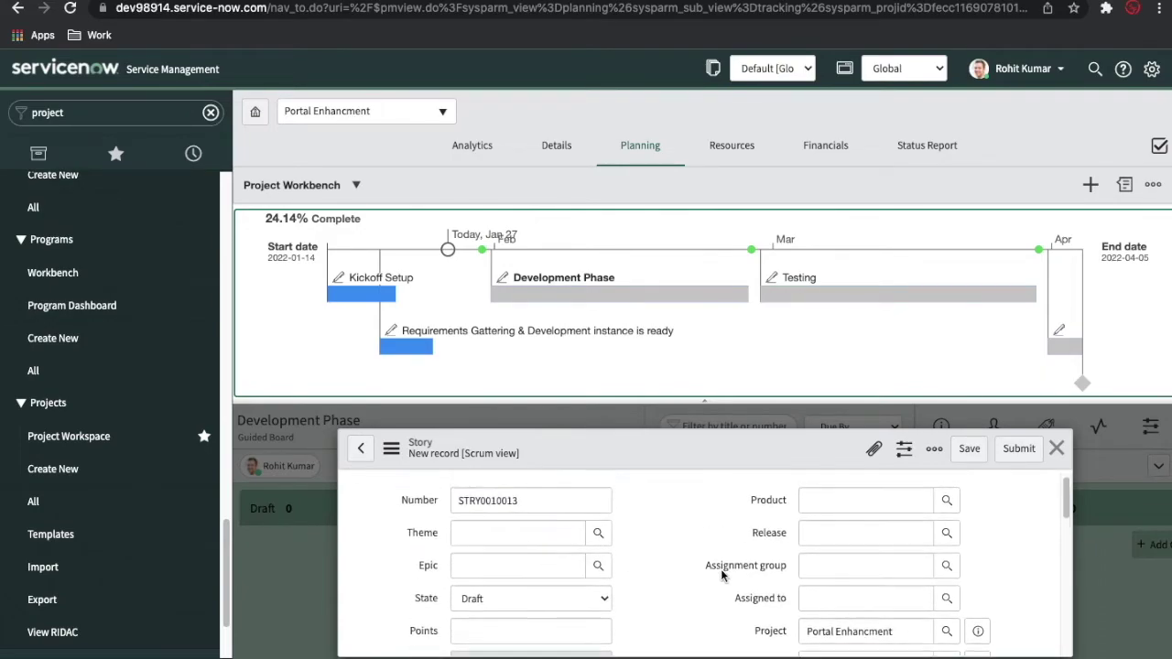
scroll(720, 568, "down", 3)
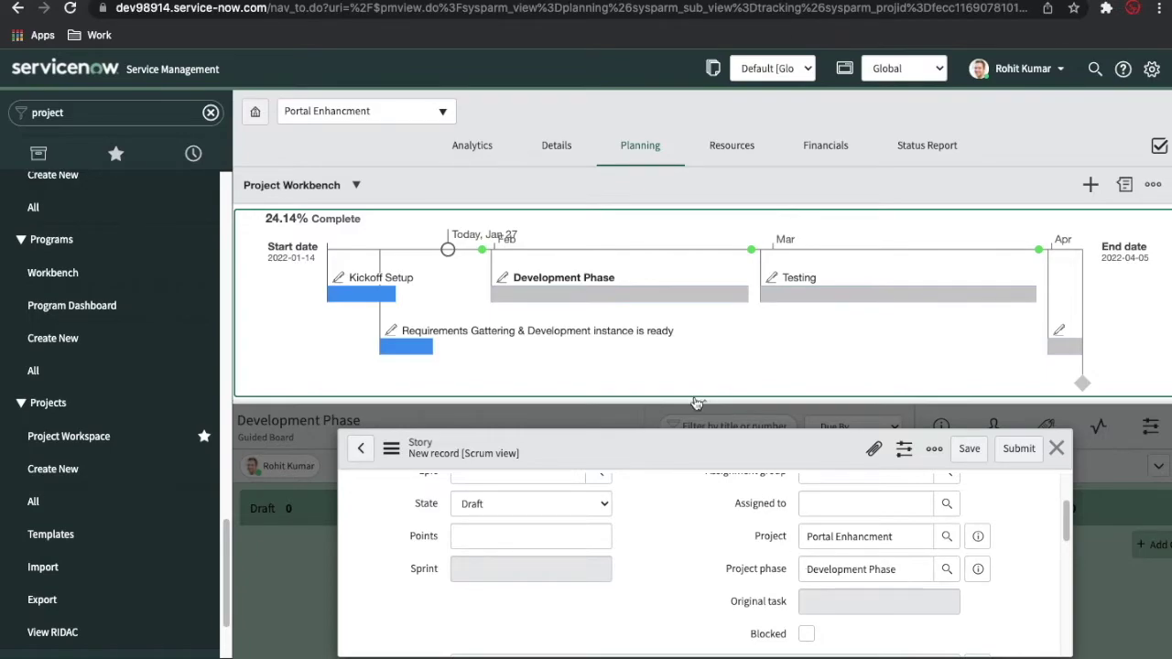
mouse_move(620, 298)
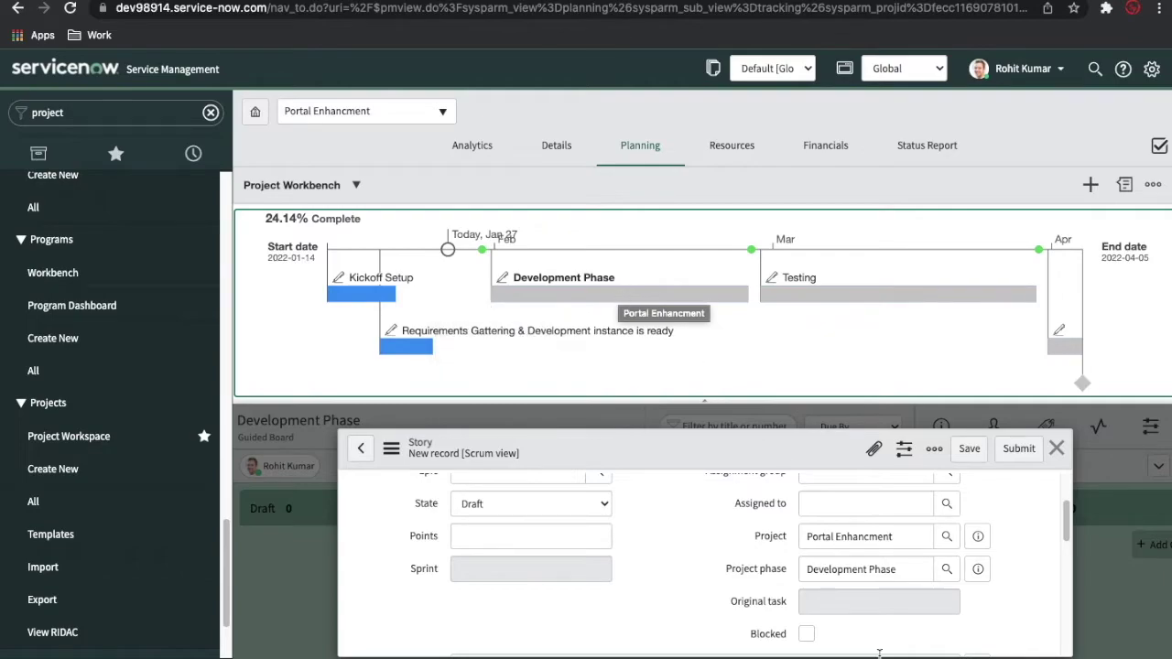
left_click(1061, 449)
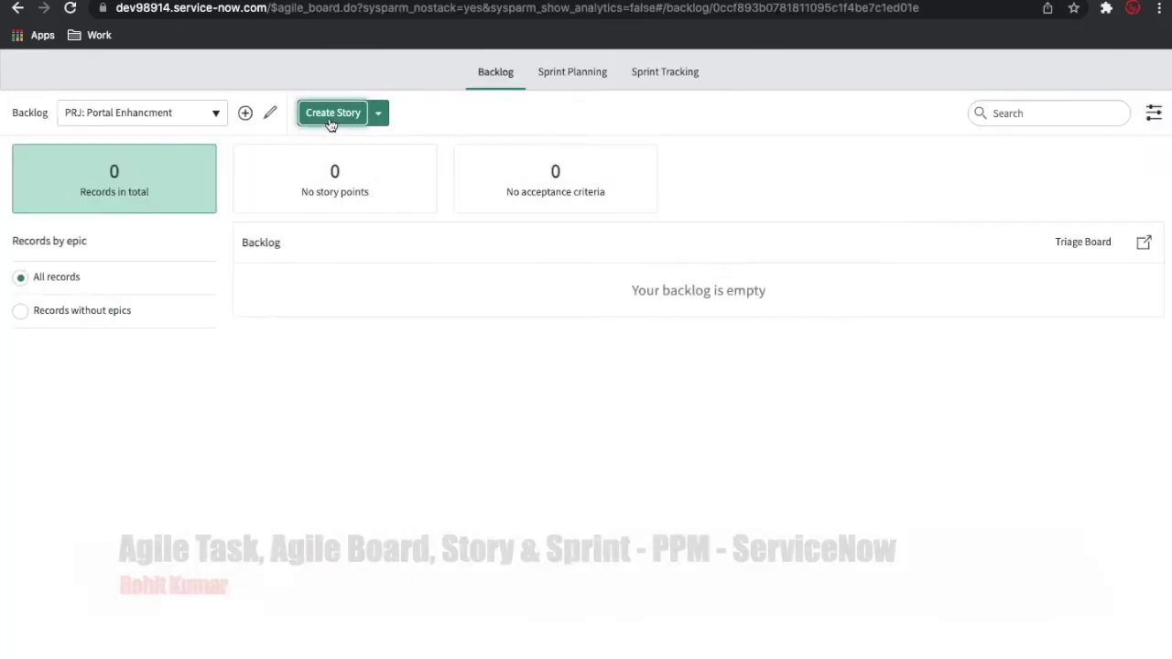
Create a backlog story with short description "Form setup for incident" and project phase Development Phase, and submit it
left_click(331, 123)
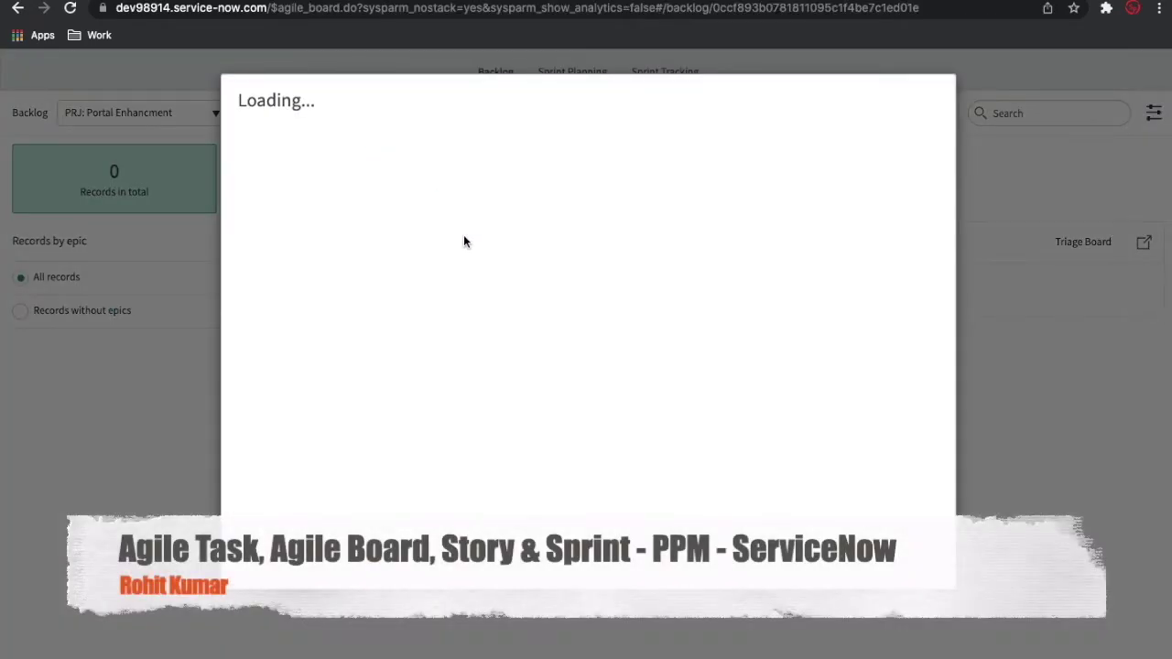
left_click(719, 331)
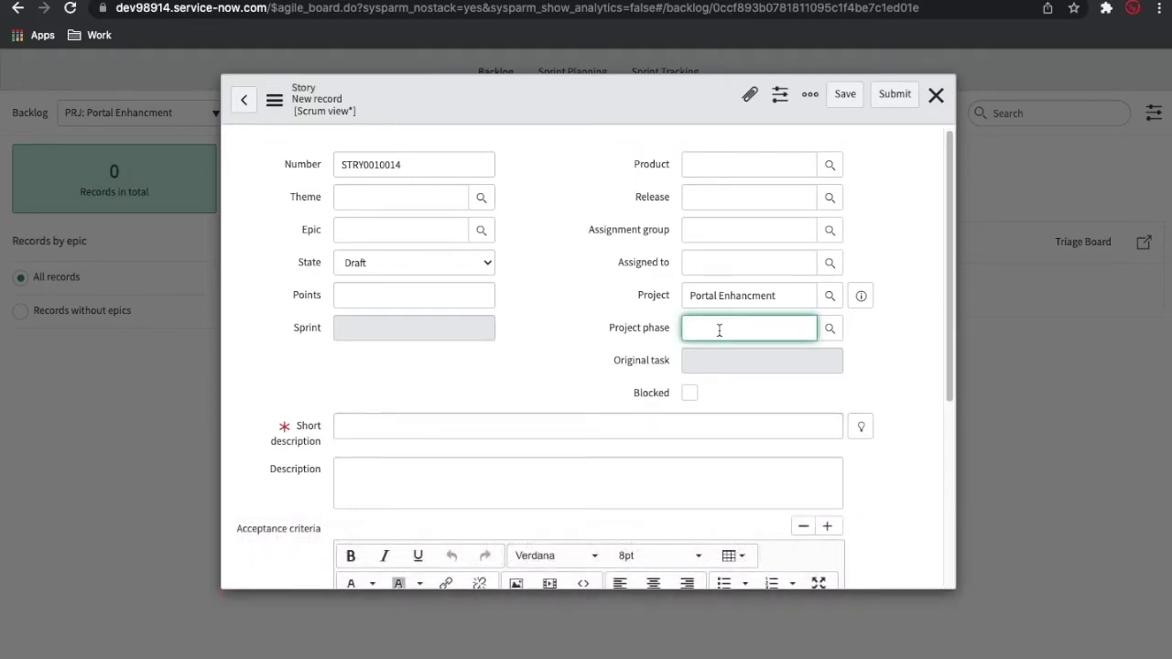
left_click(828, 332)
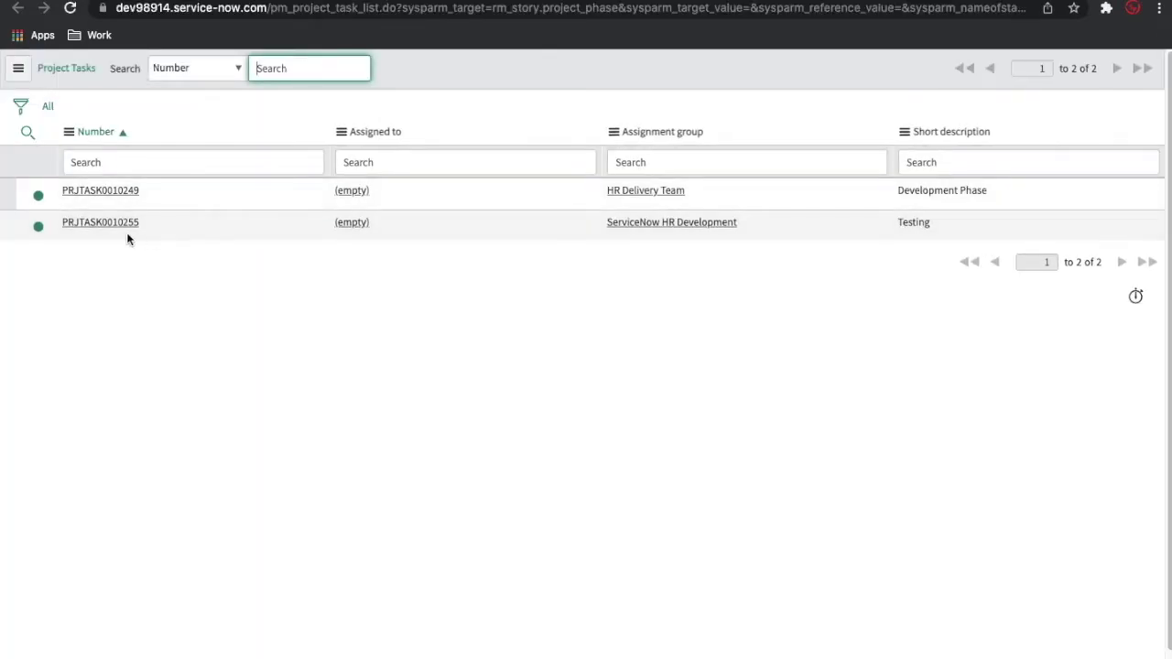
left_click(86, 191)
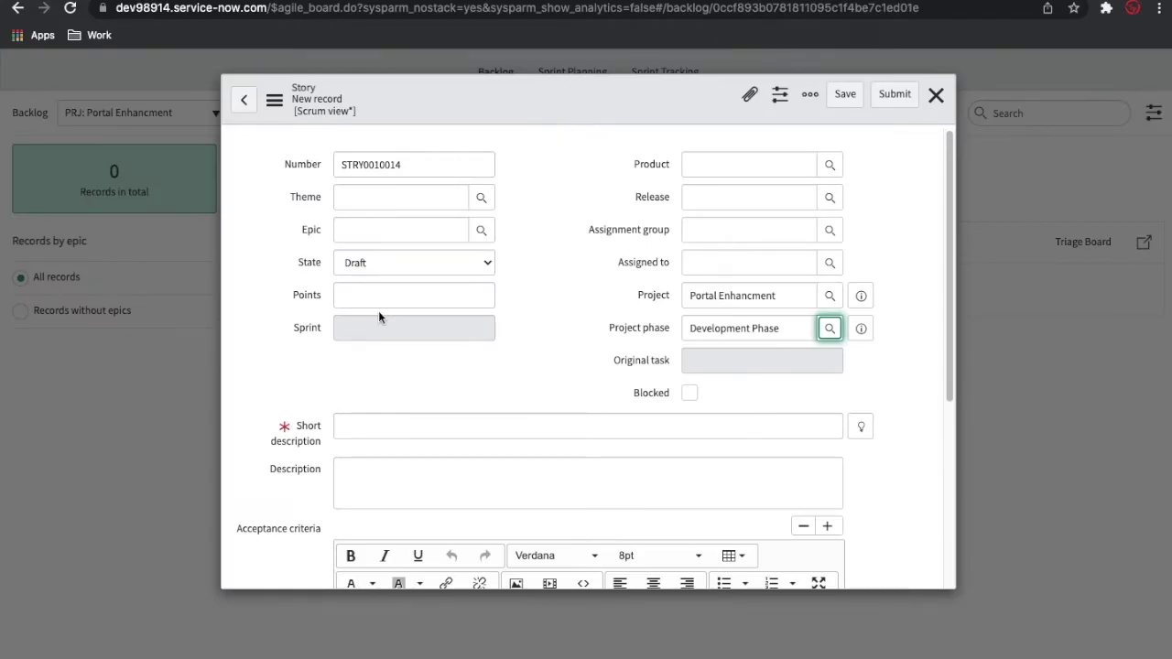
left_click(427, 425)
type("For")
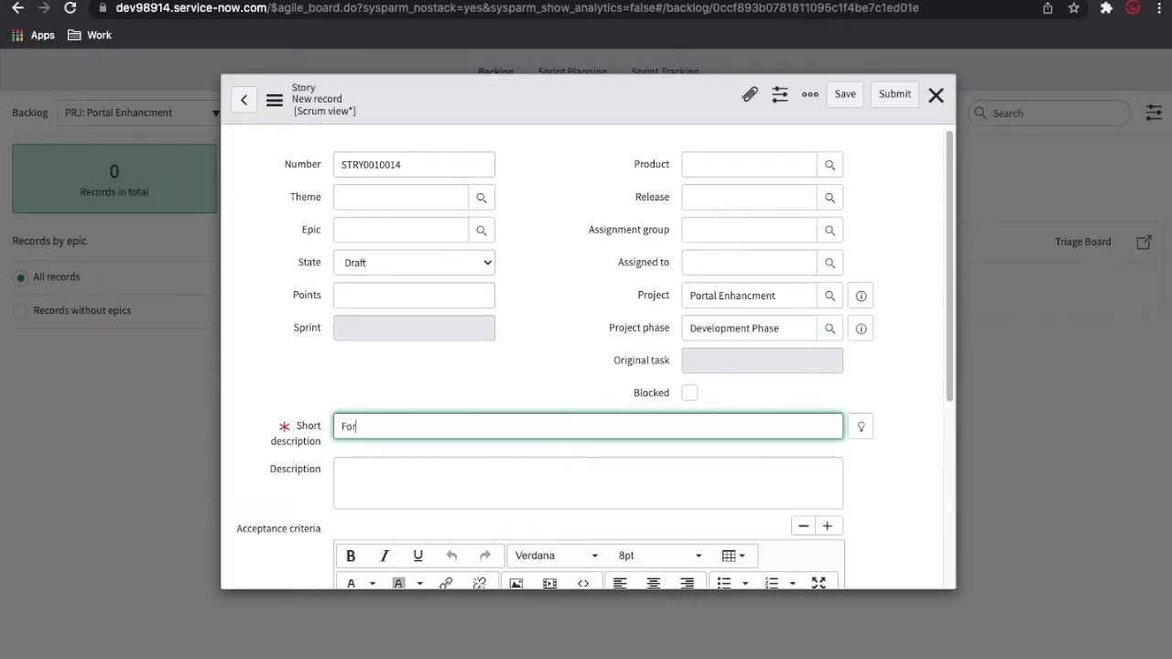
type("m setup for incident")
left_click(900, 96)
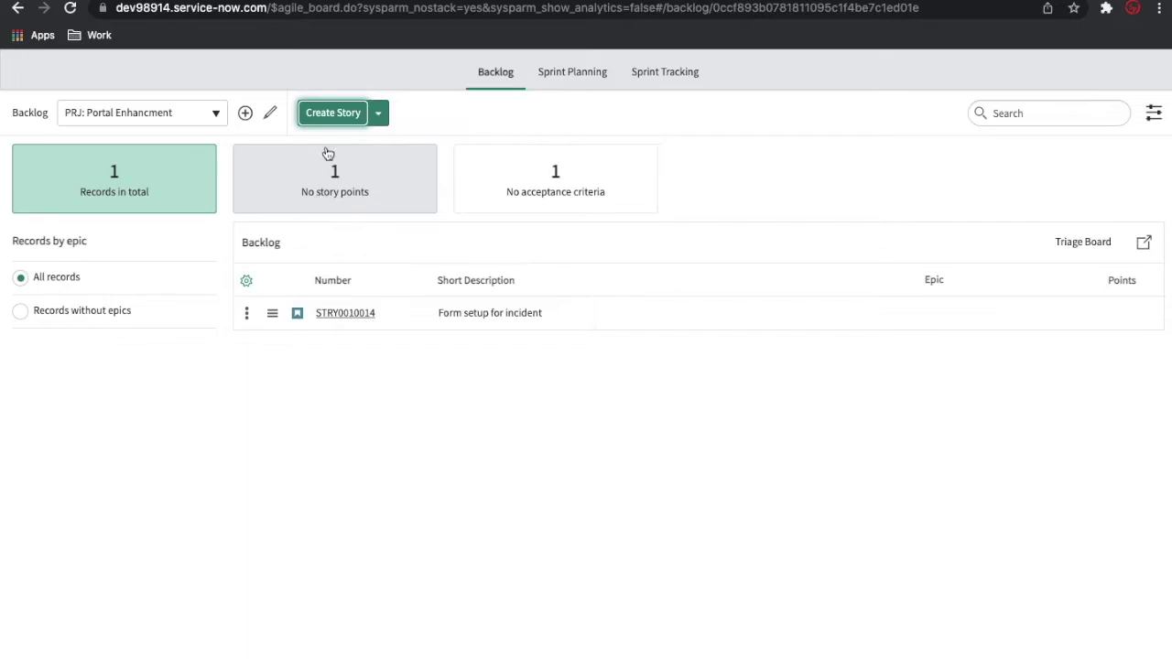
Create a second backlog story with the short description "Create ACL on Incident", leaving its project phase empty
left_click(331, 116)
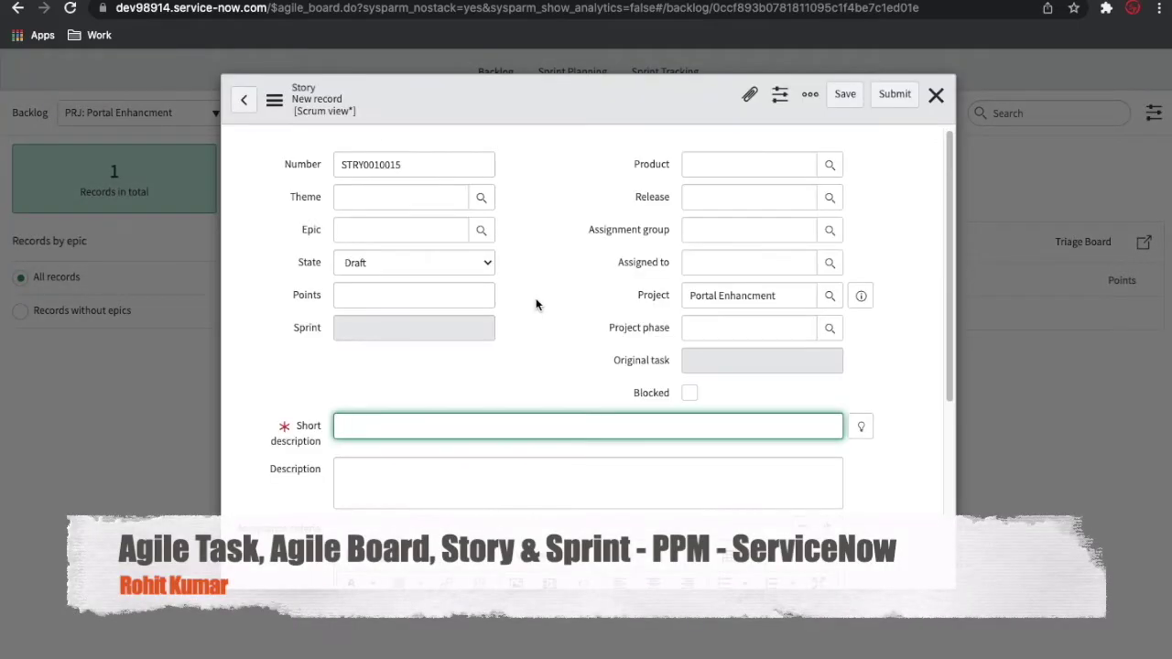
type("Create ACL on Incident")
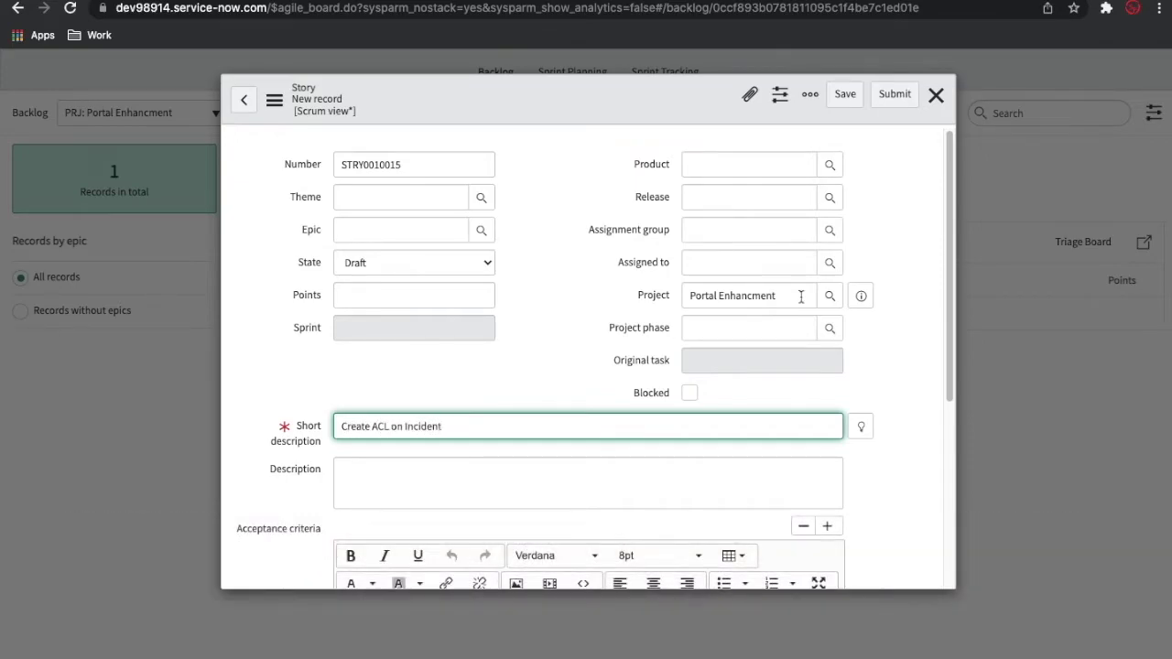
left_click(888, 98)
left_click(338, 348)
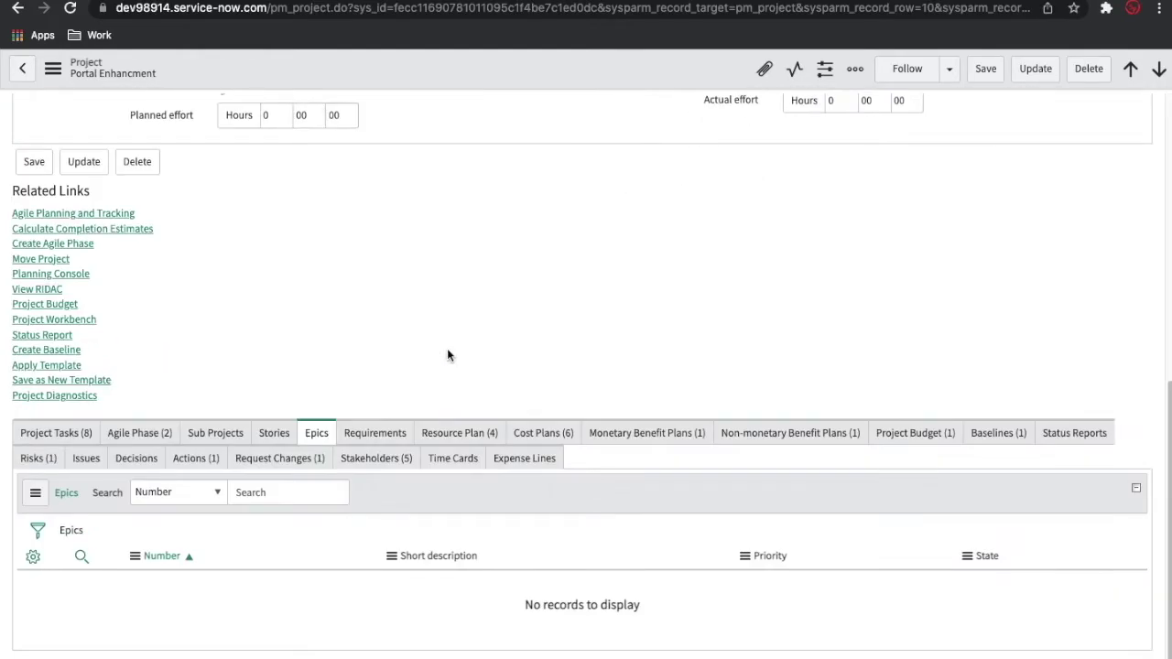
Review the stories listed on the Portal Enhancment project and those listed under its Development Phase task
left_click(269, 436)
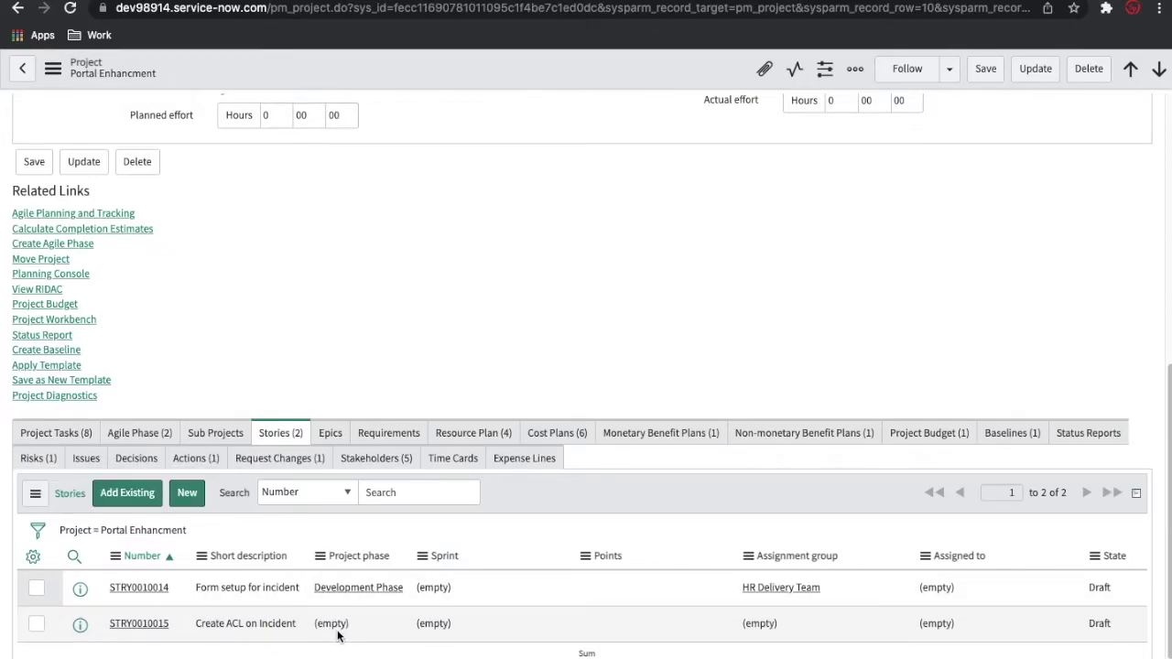
left_click(57, 433)
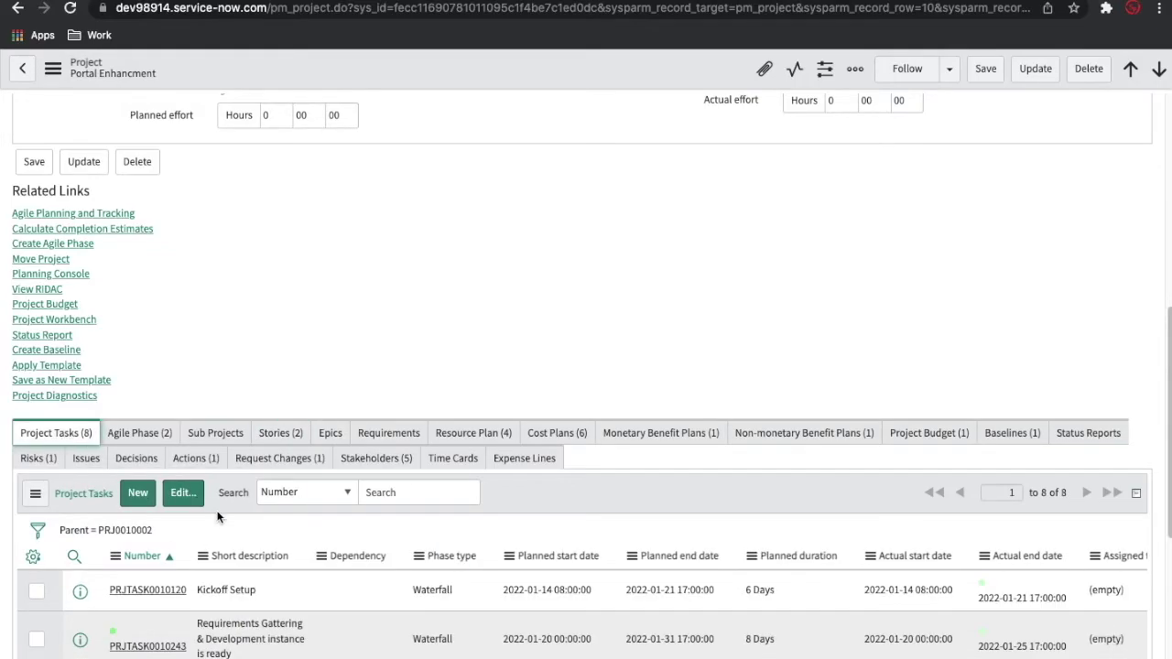
scroll(216, 508, "down", 2)
scroll(218, 518, "down", 2)
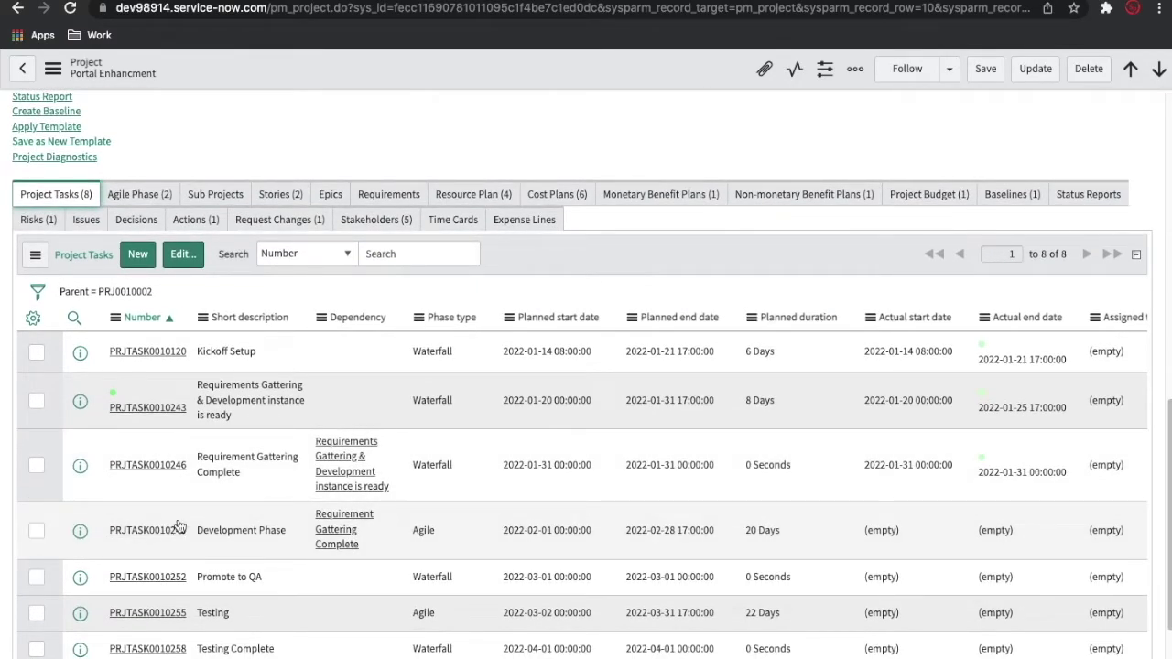
left_click(170, 532)
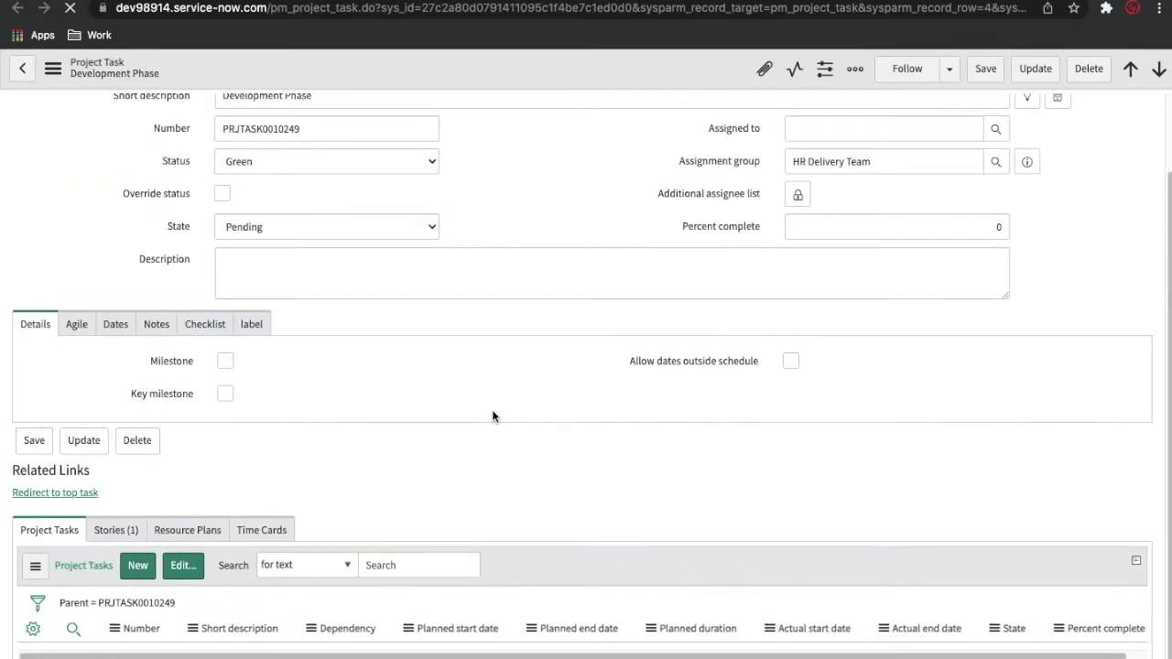
left_click(118, 542)
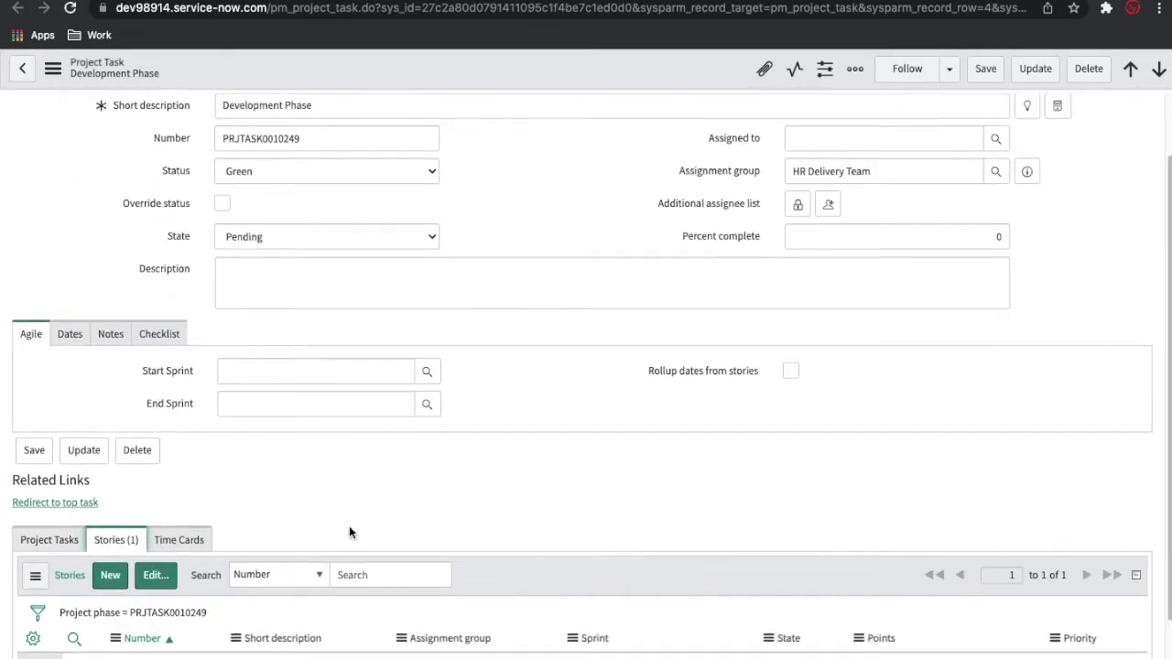
scroll(349, 526, "down", 1)
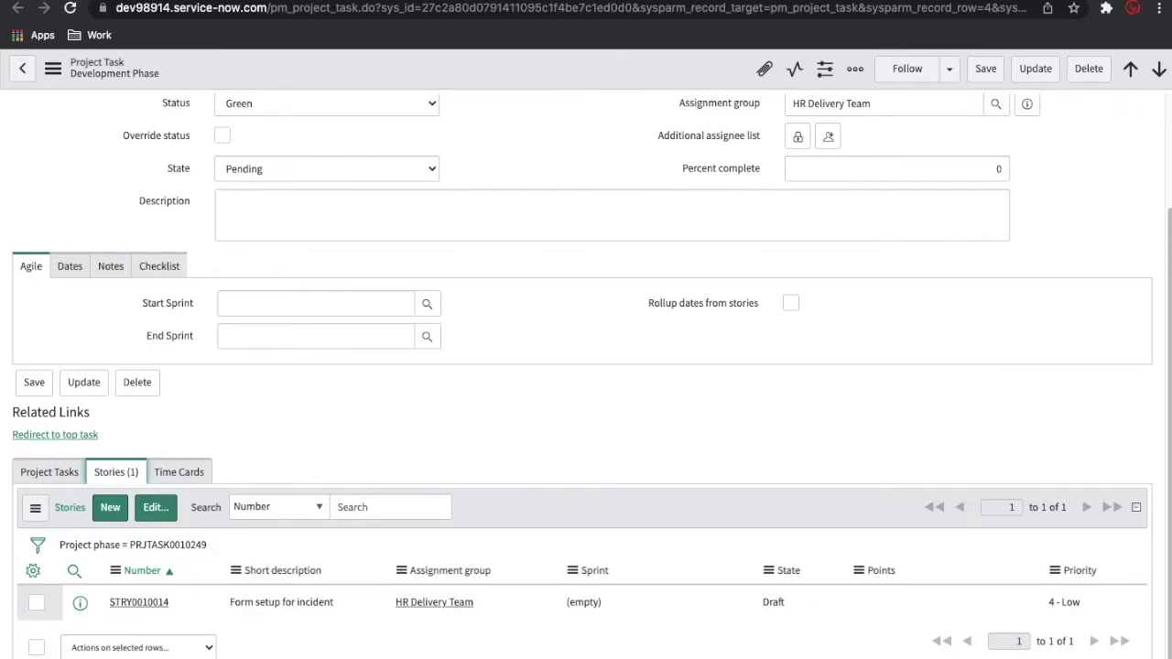
left_click(688, 1)
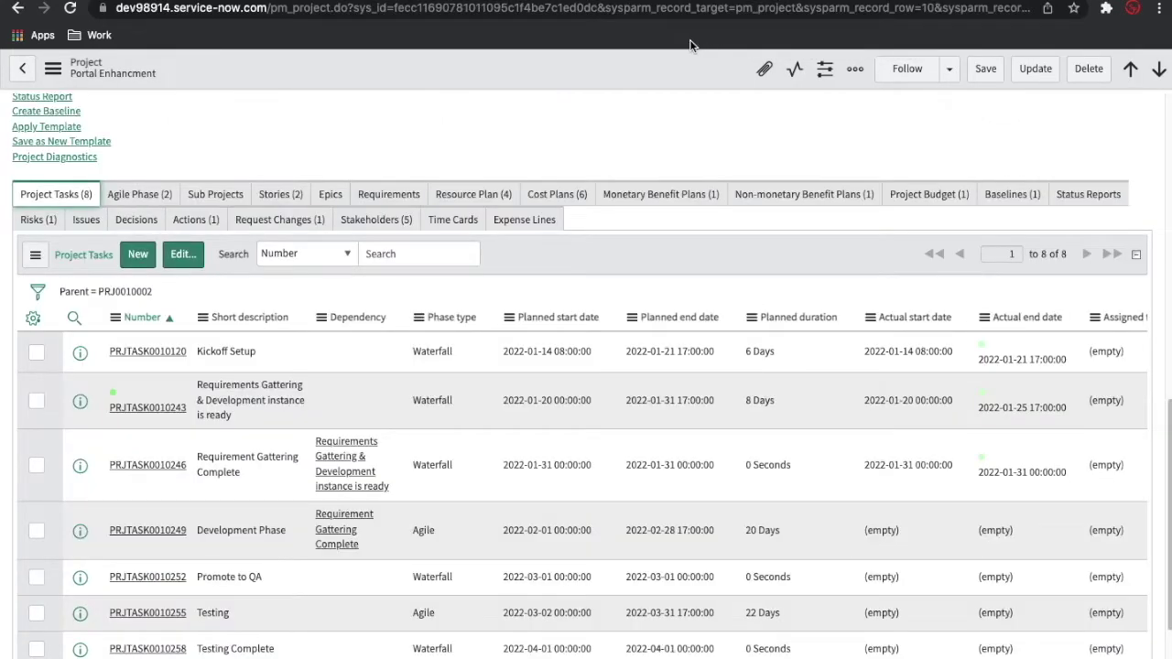
In the backlog, set the "Create ACL on Incident" story's project phase to Development Phase, save it, and close the story
left_click(779, 1)
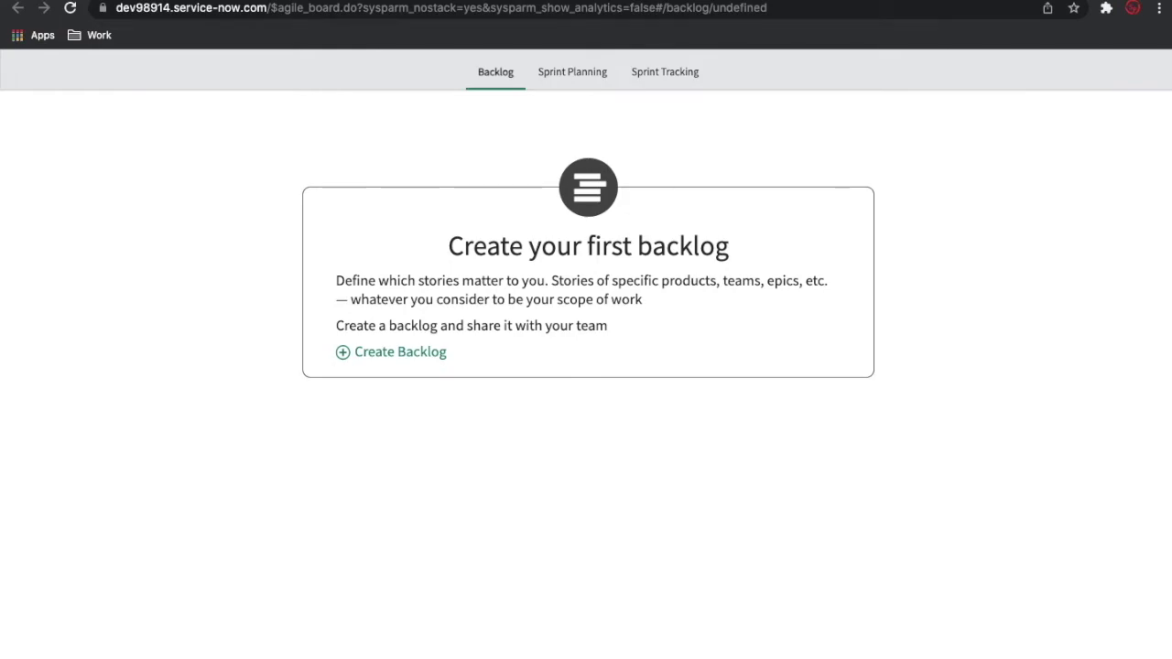
left_click(336, 345)
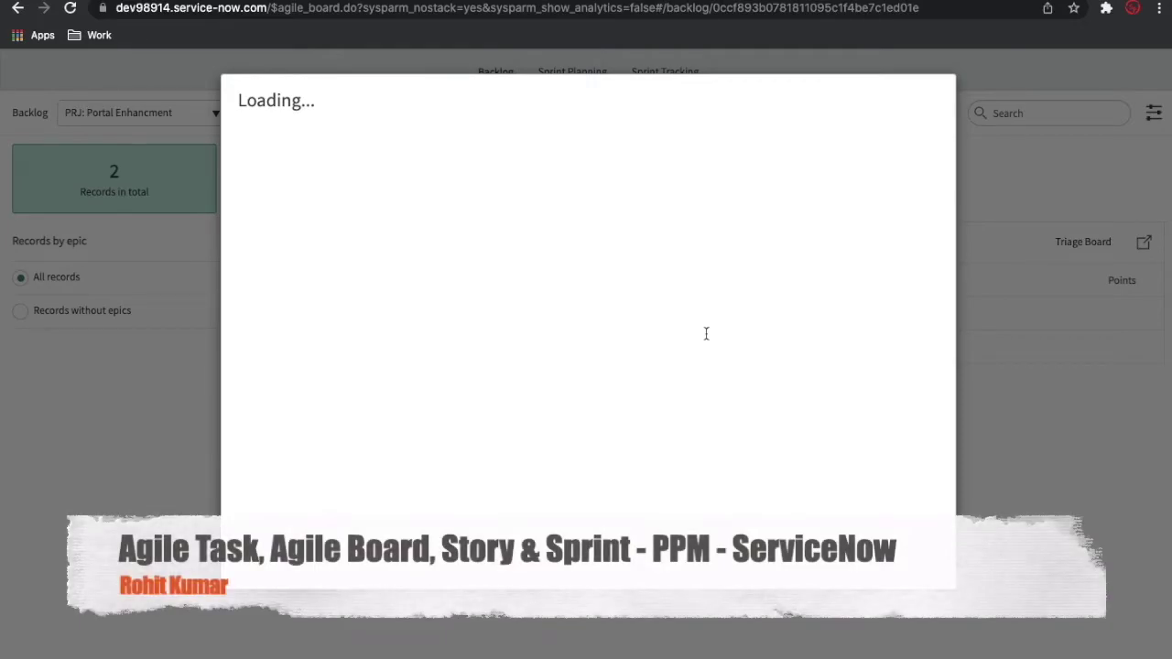
left_click(845, 318)
left_click(107, 167)
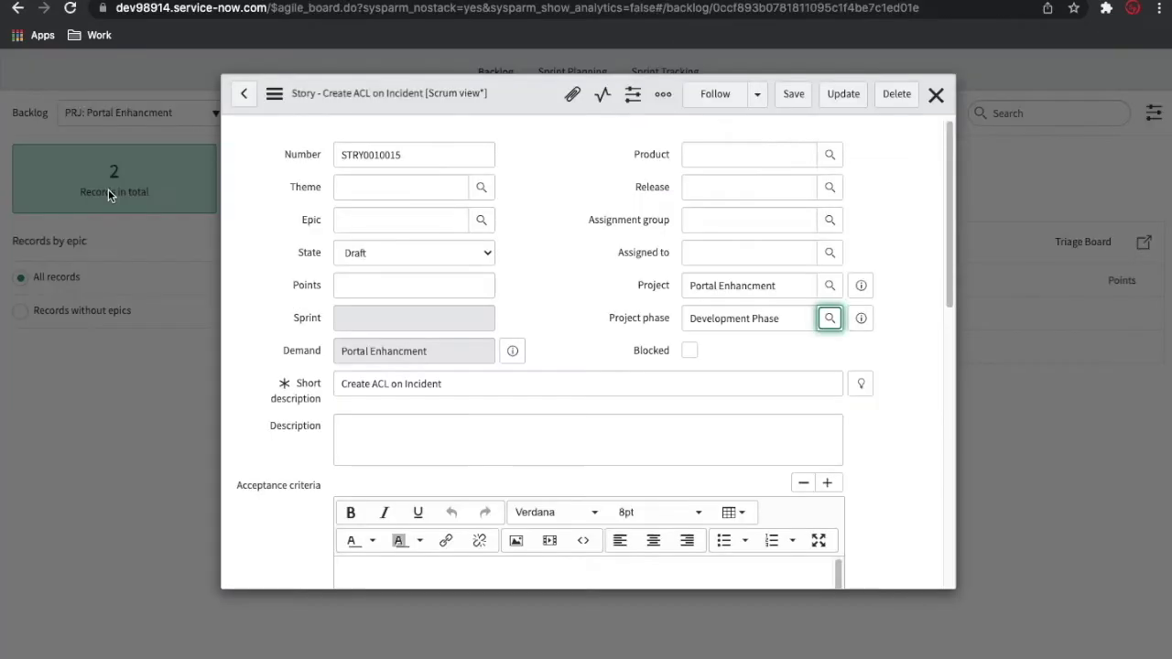
left_click(794, 93)
scroll(921, 271, "down", 3)
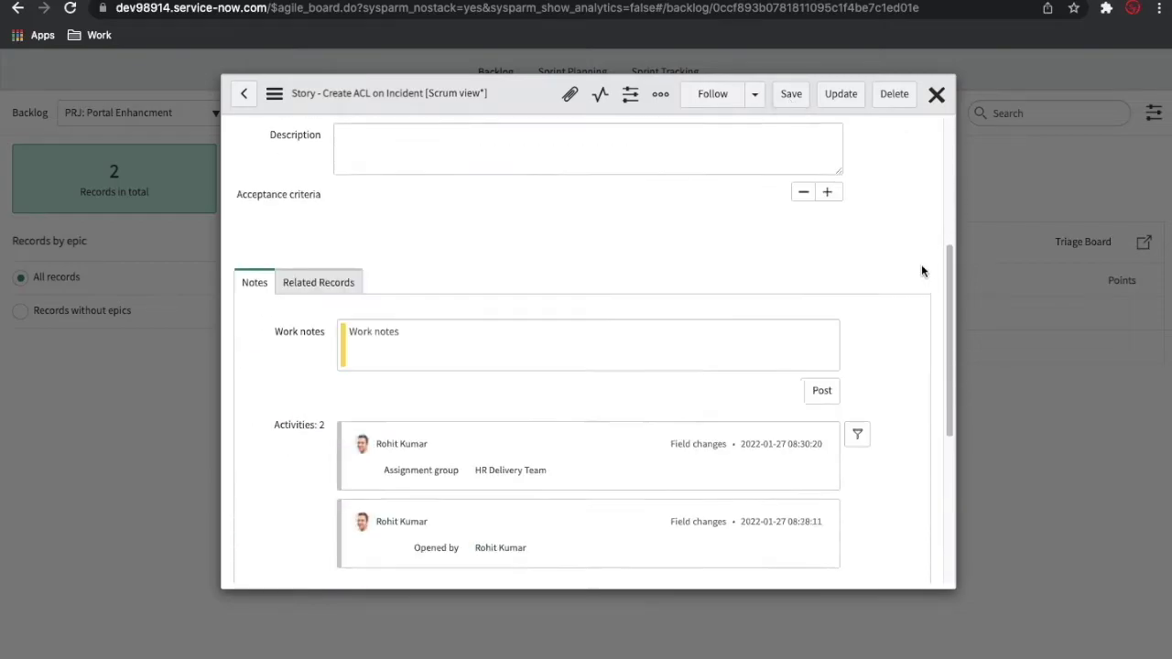
scroll(922, 271, "down", 10)
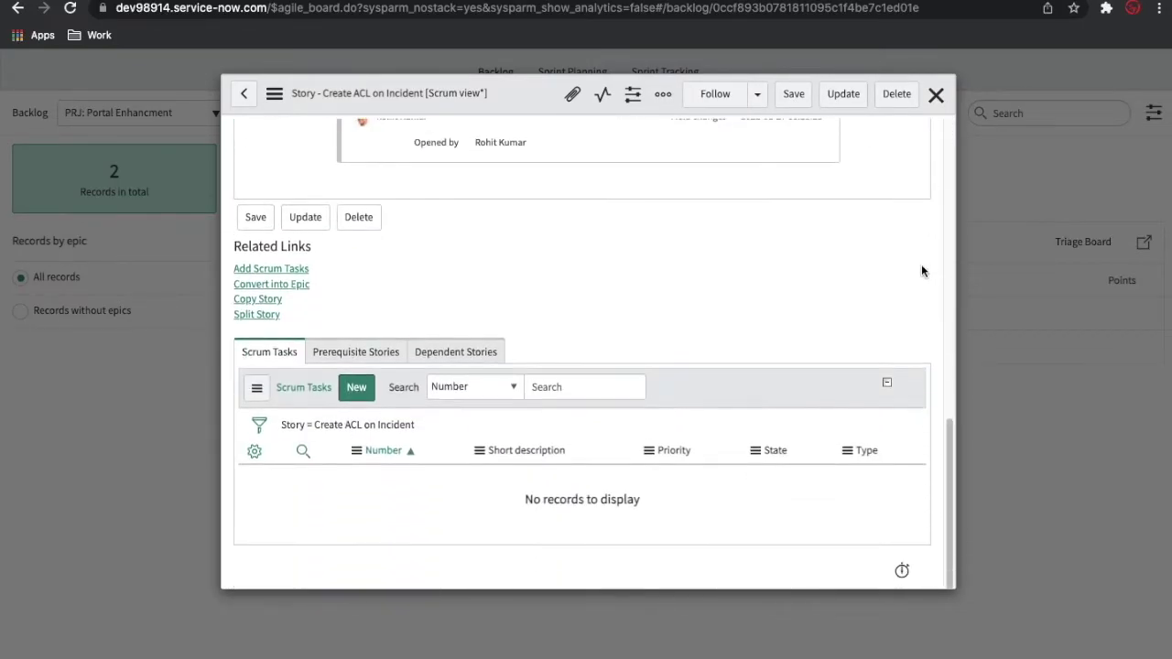
scroll(922, 264, "up", 8)
left_click(937, 93)
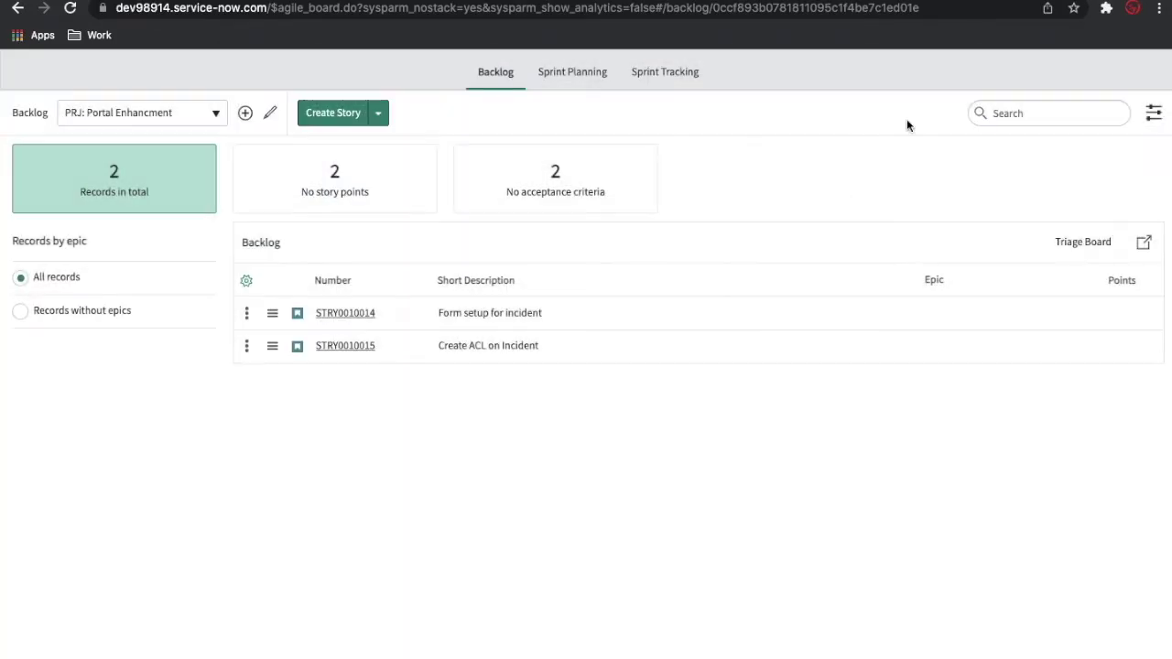
Return to the Project Workbench and open the Development Phase's additional options, including the view choice and Manage Stories
left_click(458, 1)
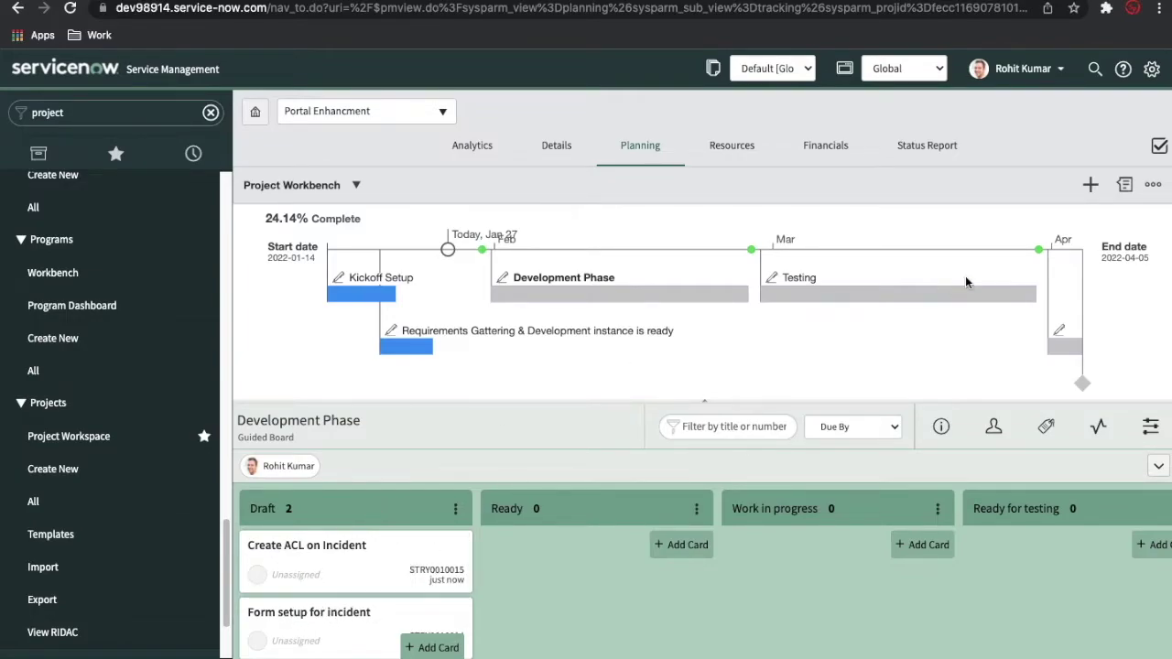
left_click(1158, 183)
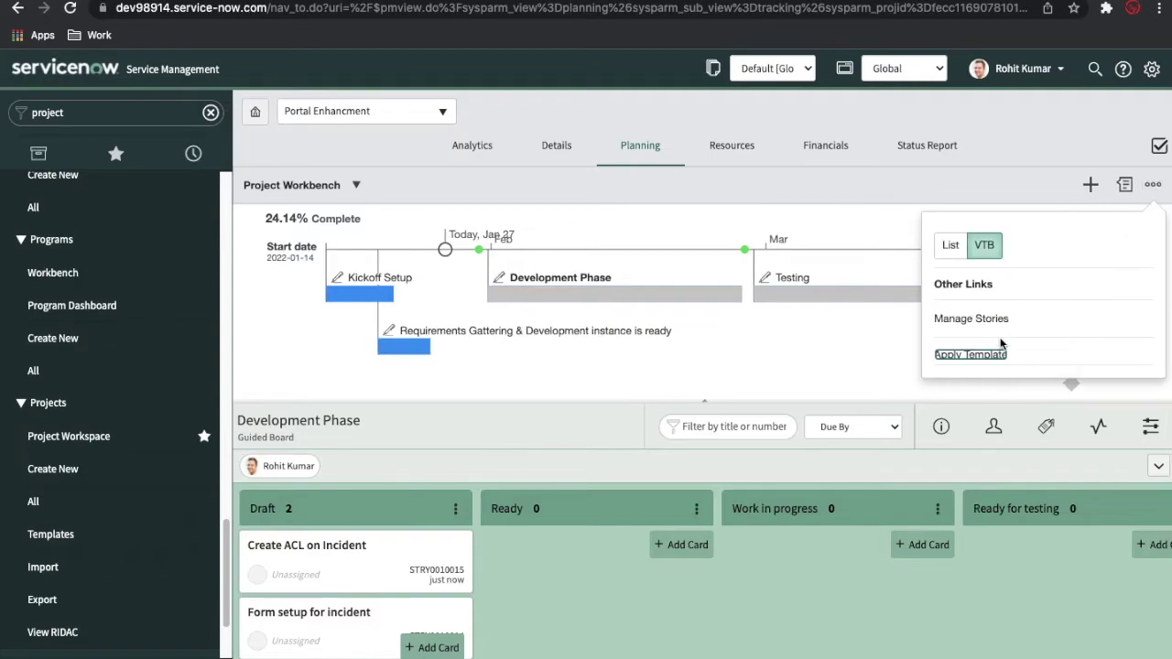
Open the Portal Enhancment project's story backlog and view its Sprint Planning page
left_click(982, 319)
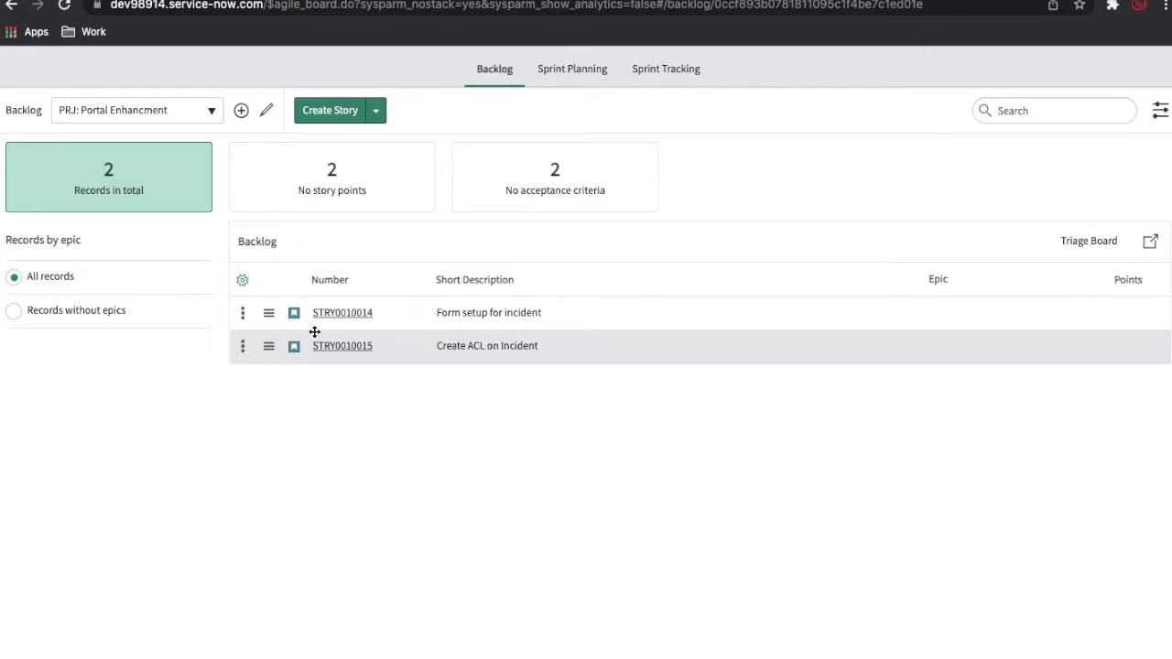
left_click(553, 75)
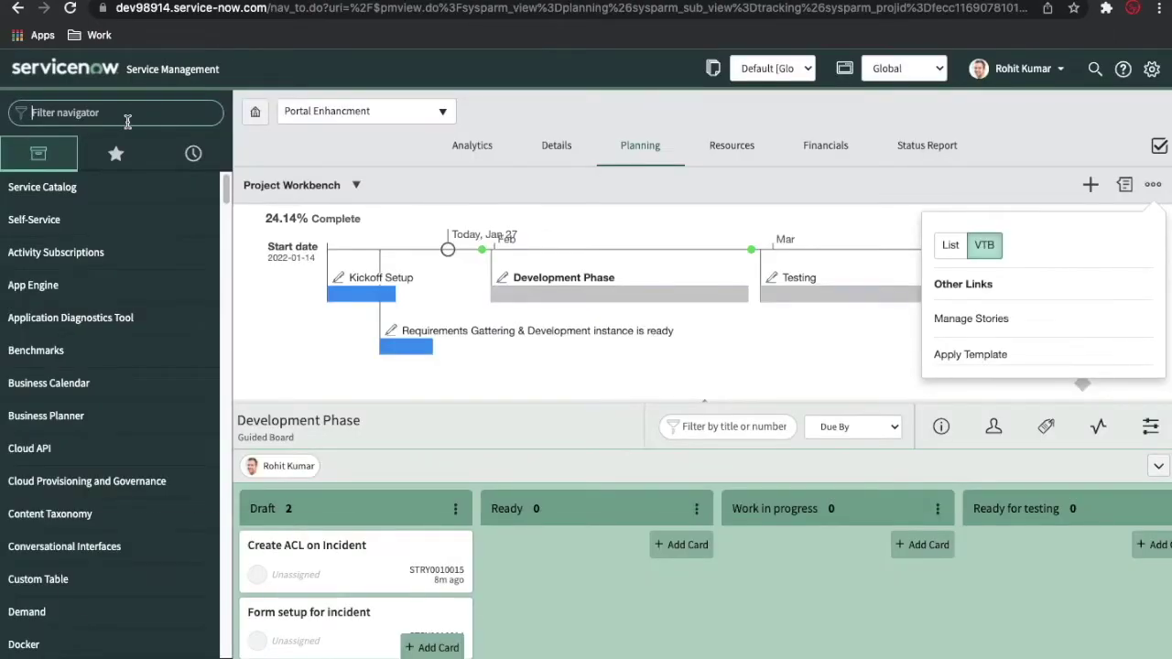
Create a new agile group named Java Development
type("agile")
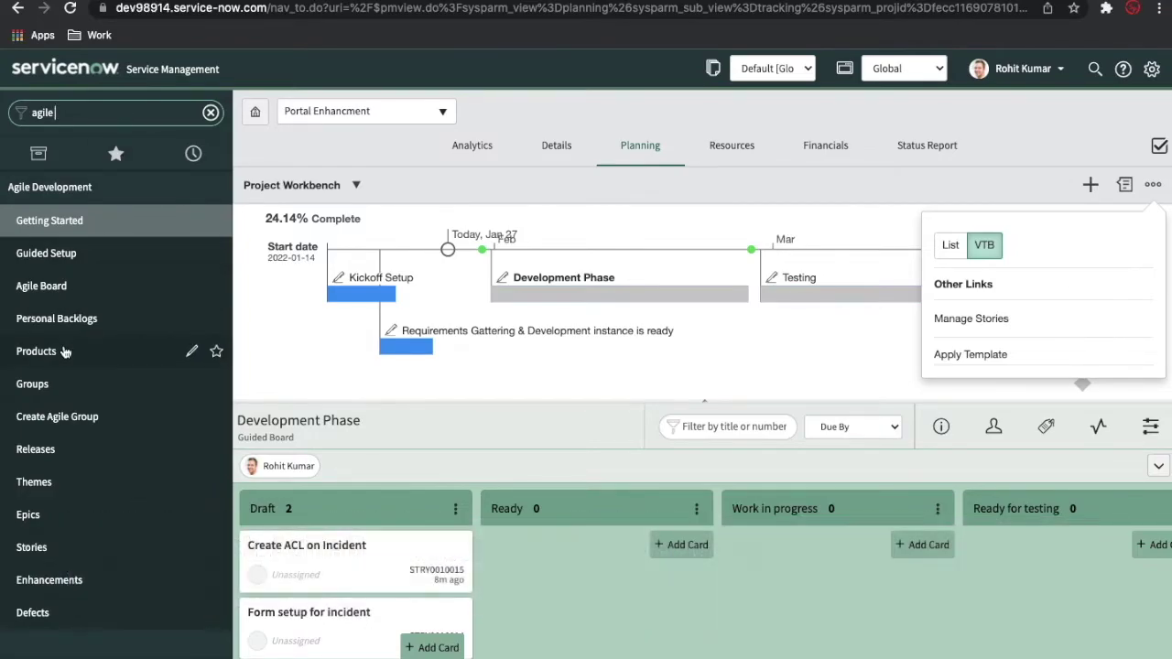
left_click(78, 428)
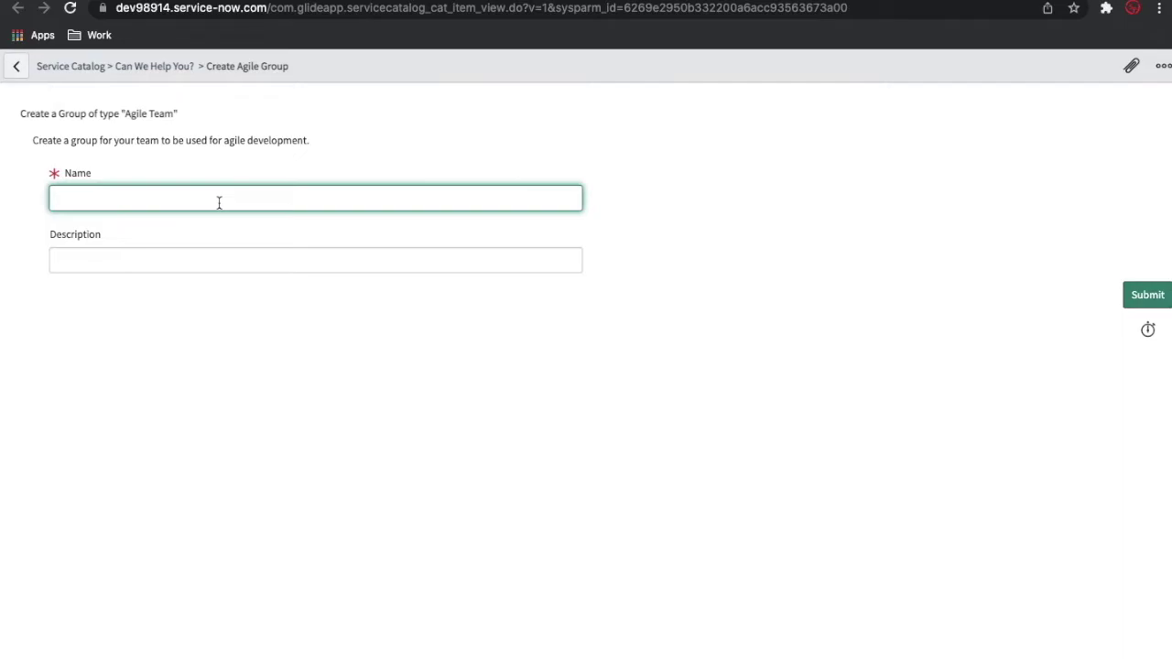
type("Java Development")
left_click(1146, 295)
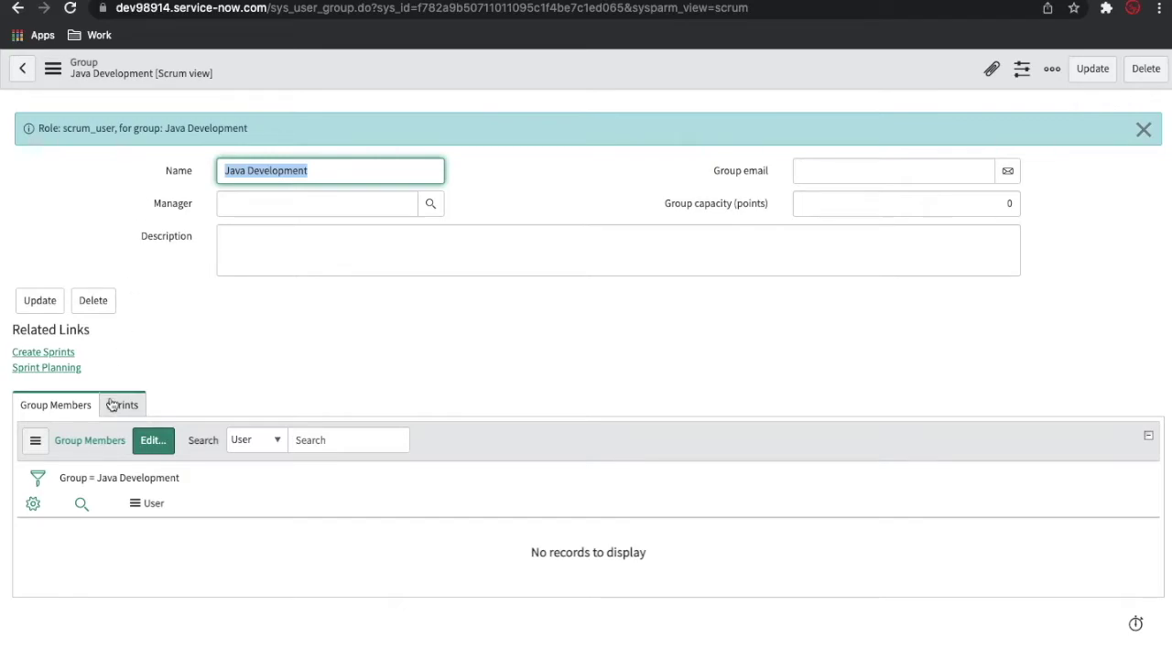
Add your own user account to the Java Development group's members
left_click(162, 447)
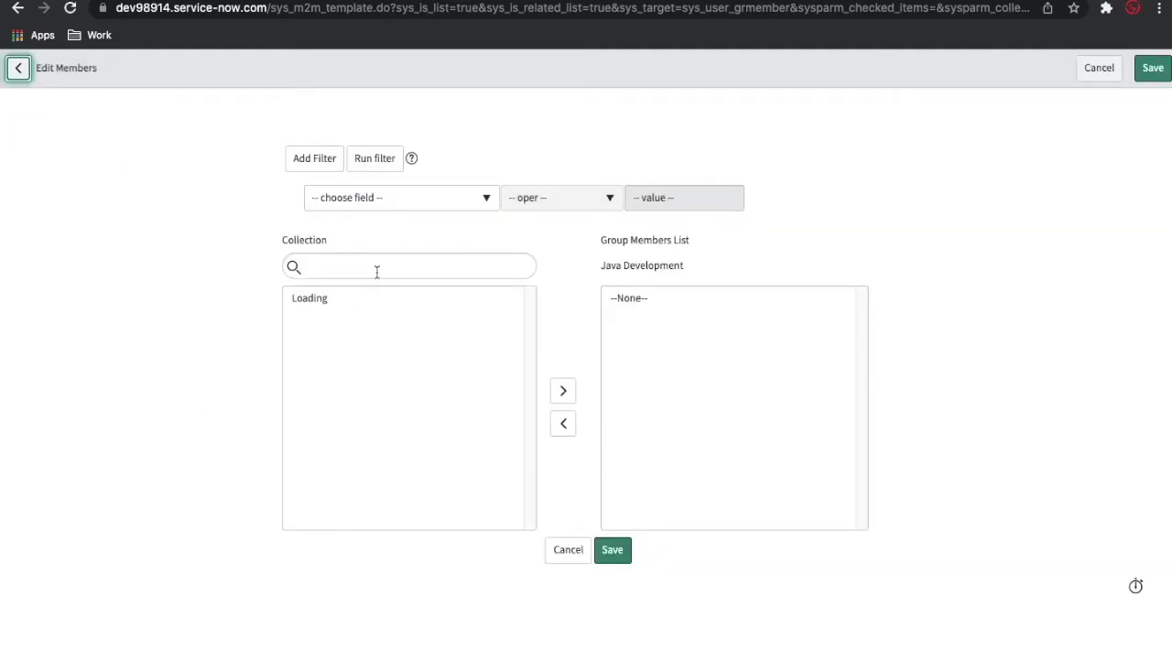
left_click(376, 266)
type("ROhit")
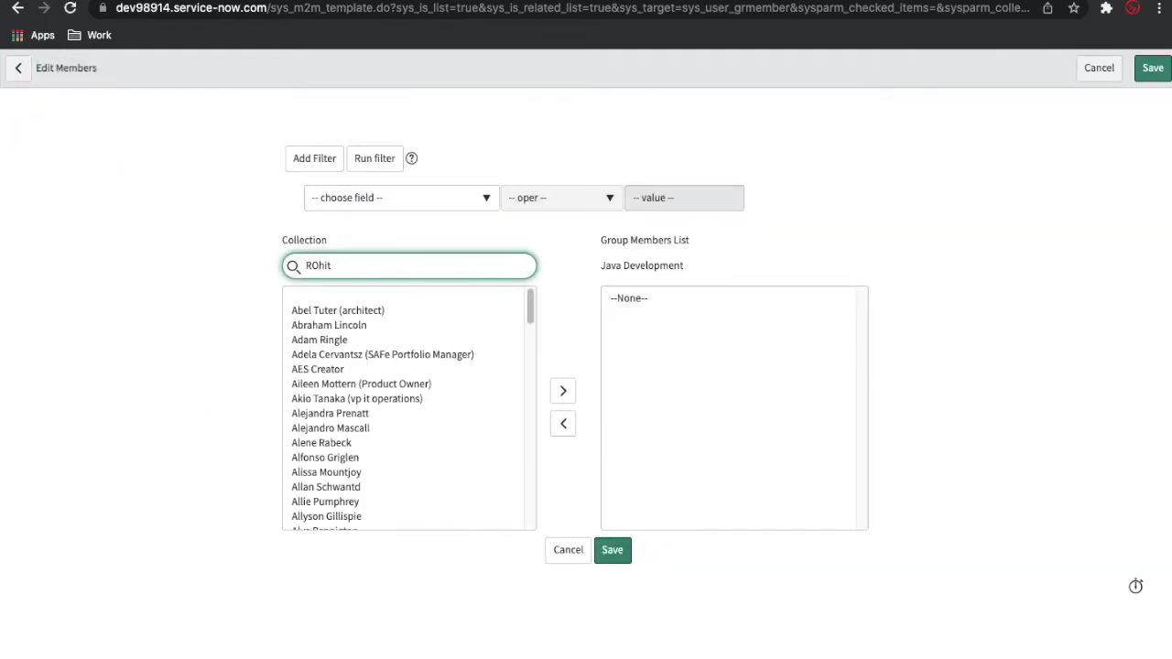
left_click(356, 298)
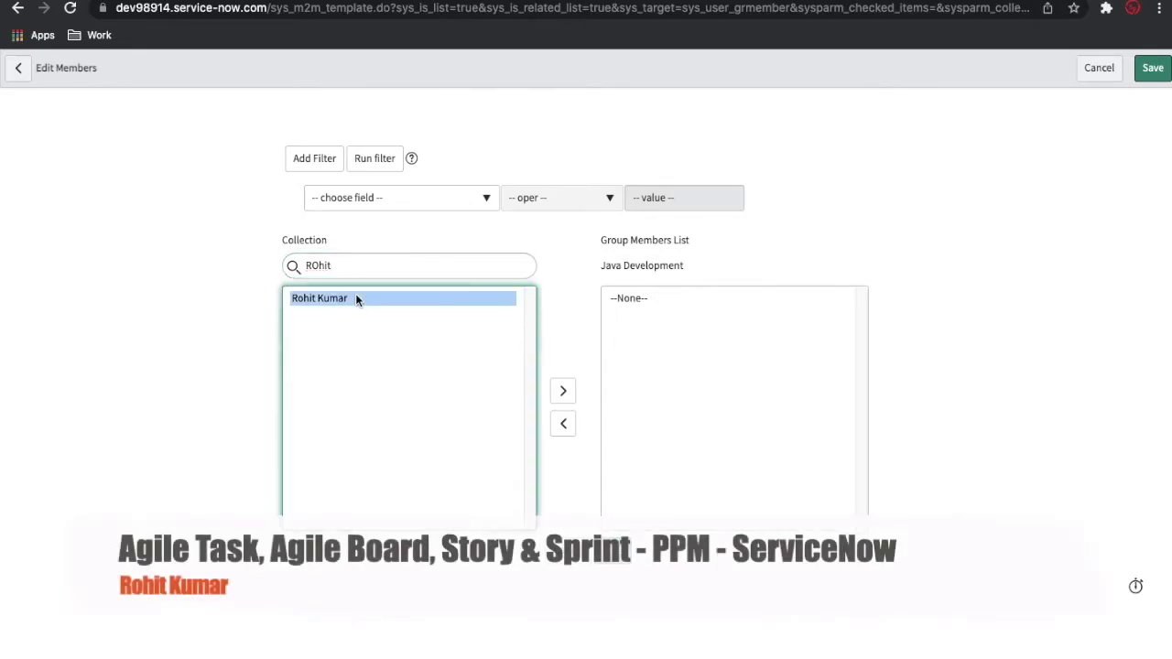
double_click(356, 298)
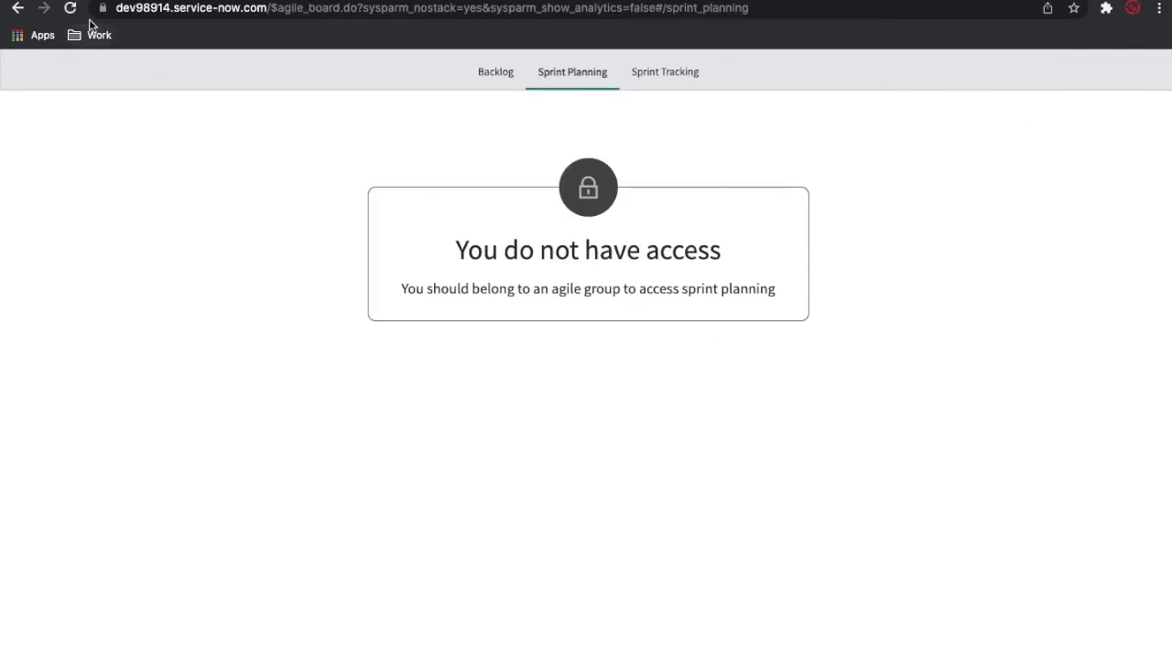
Reload the Sprint Planning page, and check Sprint Tracking for the Java Development group
left_click(71, 7)
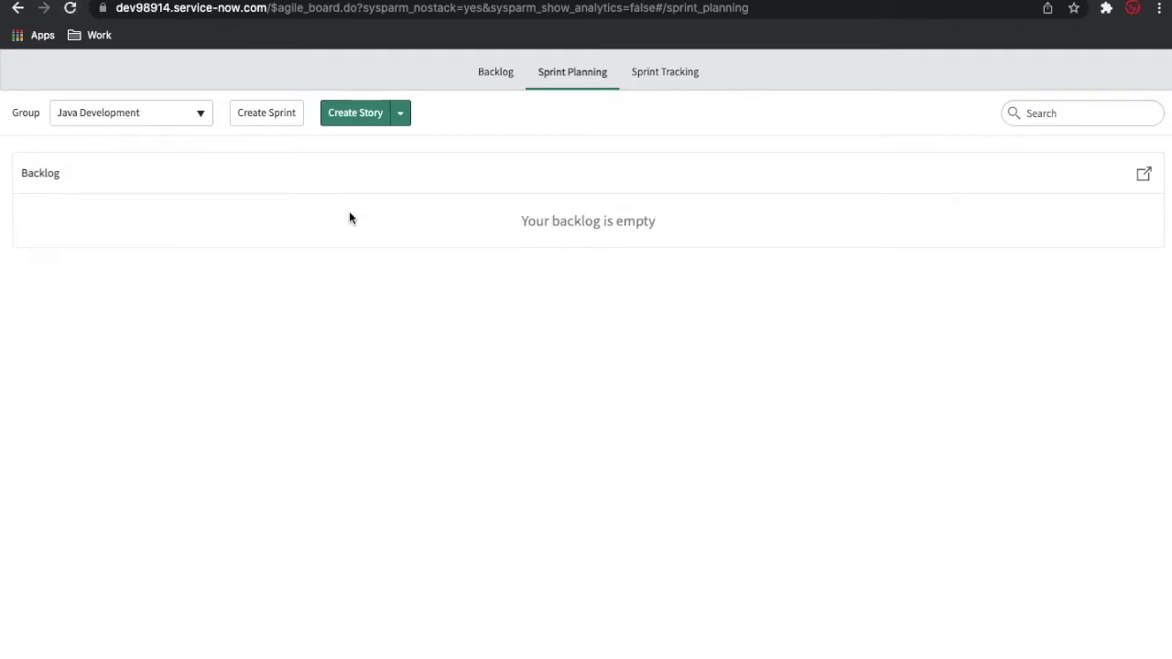
left_click(489, 84)
left_click(650, 76)
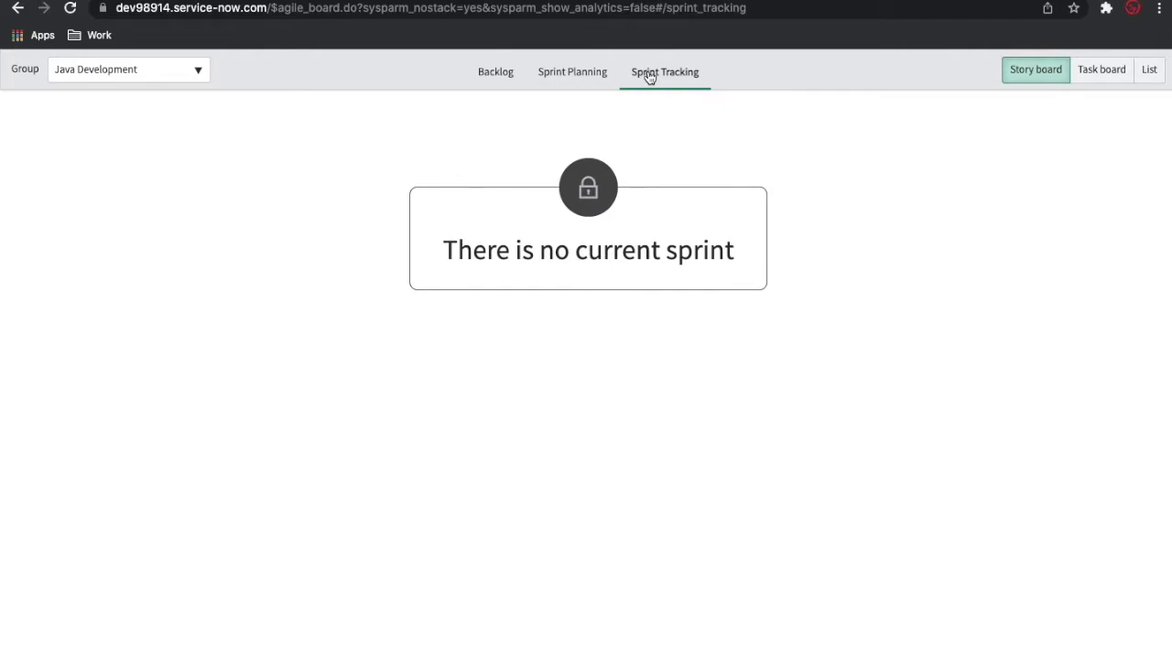
left_click(584, 75)
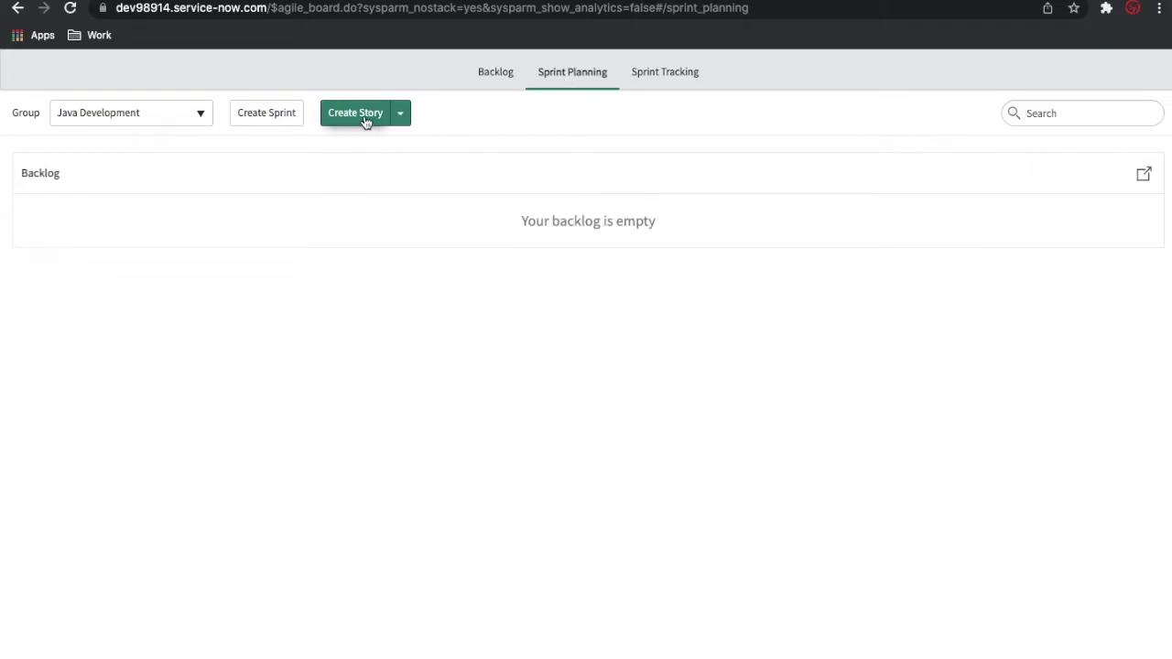
Begin a new sprint for Java Development with planned start date 2022-01-26 and planned end date 2022-01-31
left_click(275, 122)
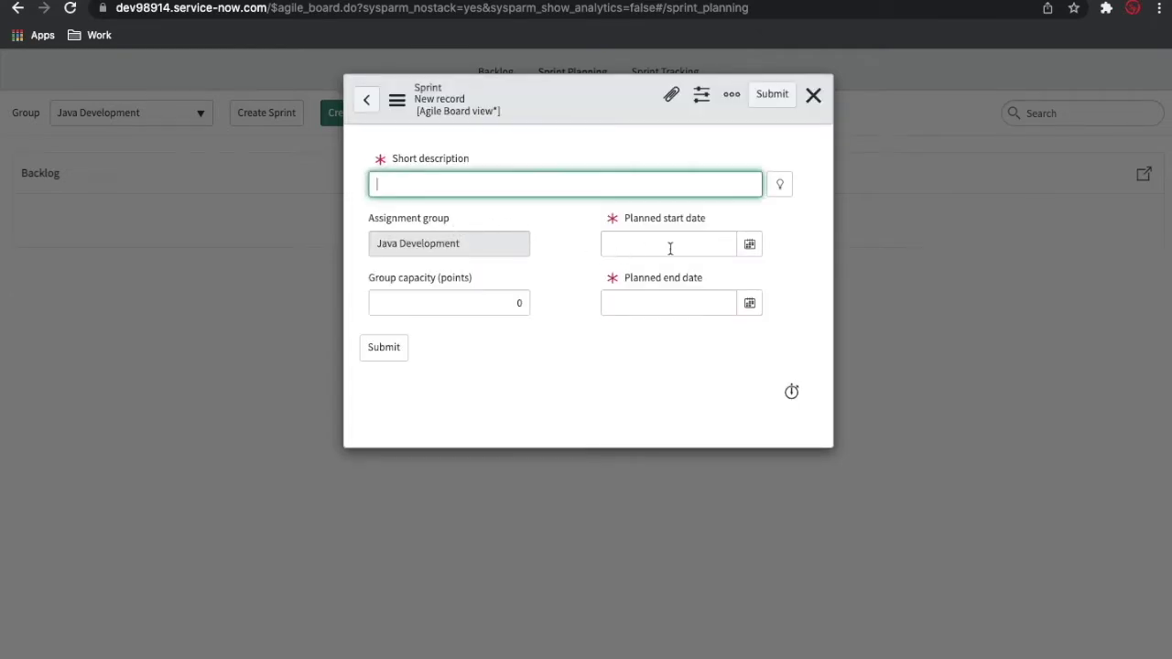
left_click(750, 246)
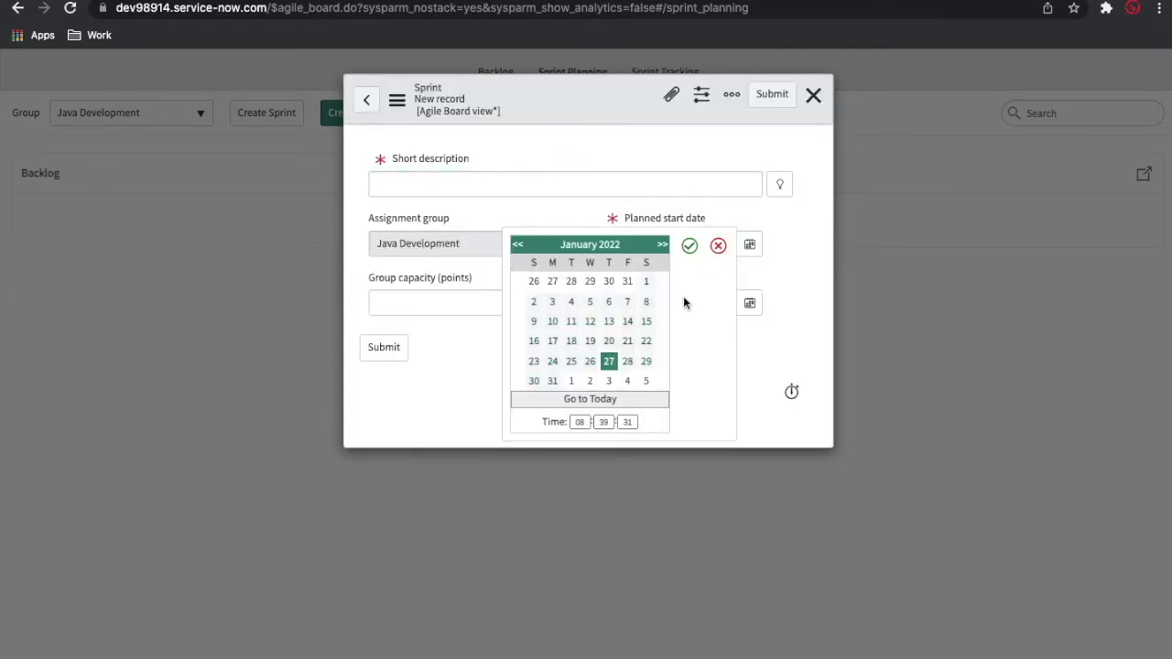
left_click(590, 363)
left_click(688, 245)
left_click(750, 303)
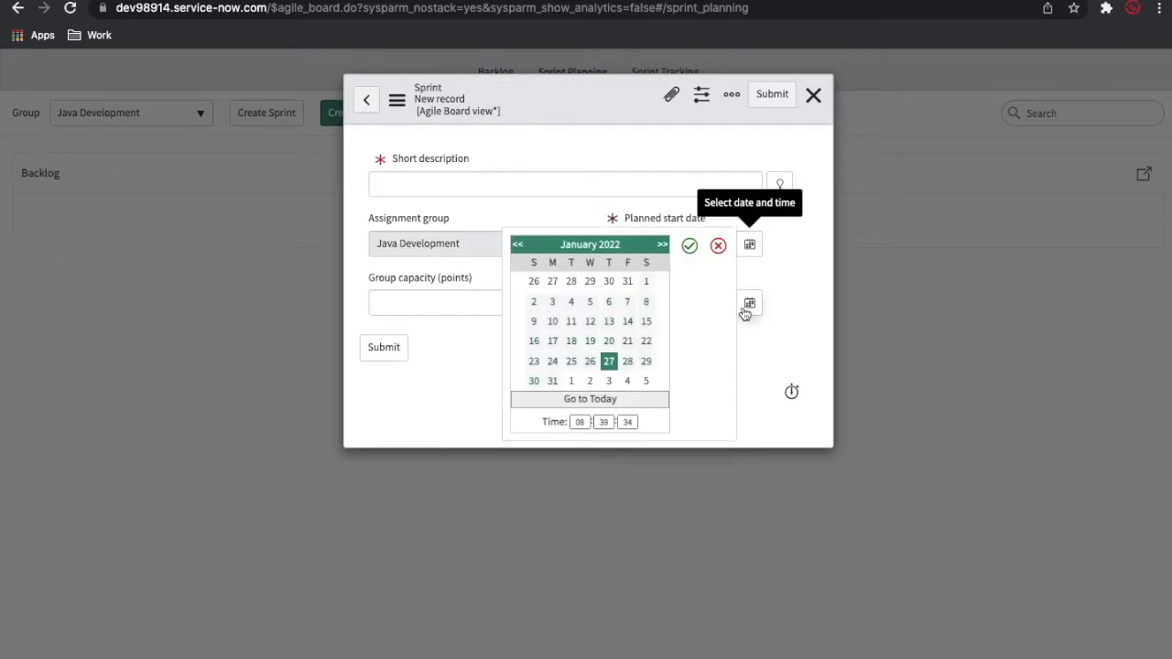
left_click(552, 381)
left_click(690, 245)
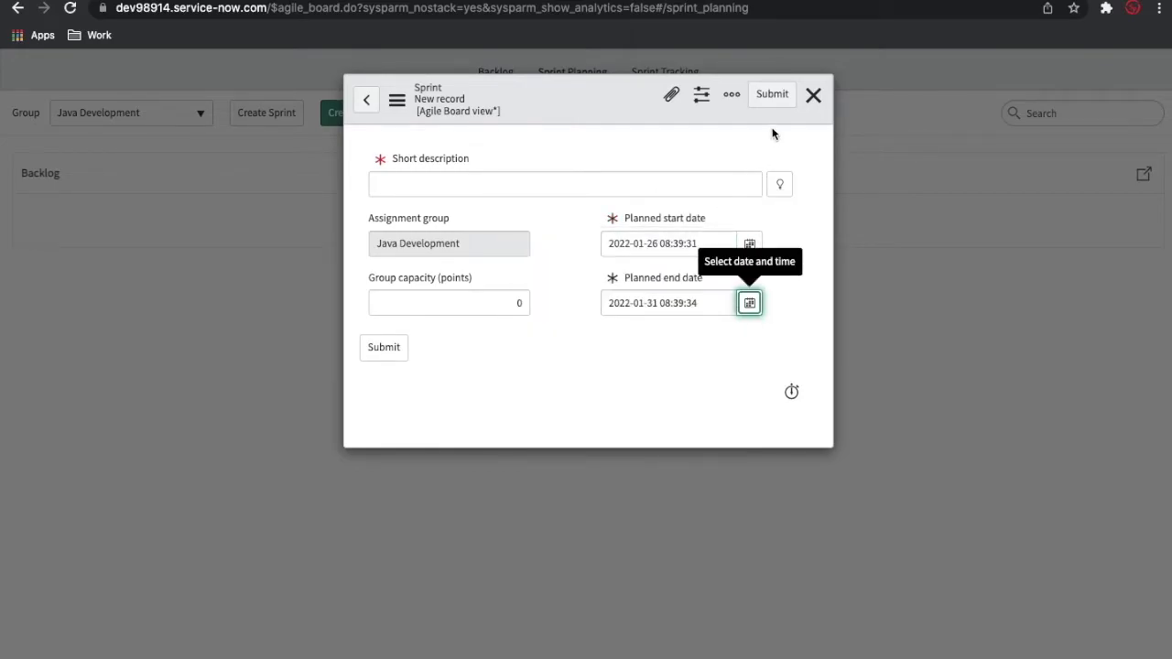
Submit the sprint with the short description "1st Phase" and start it
left_click(773, 95)
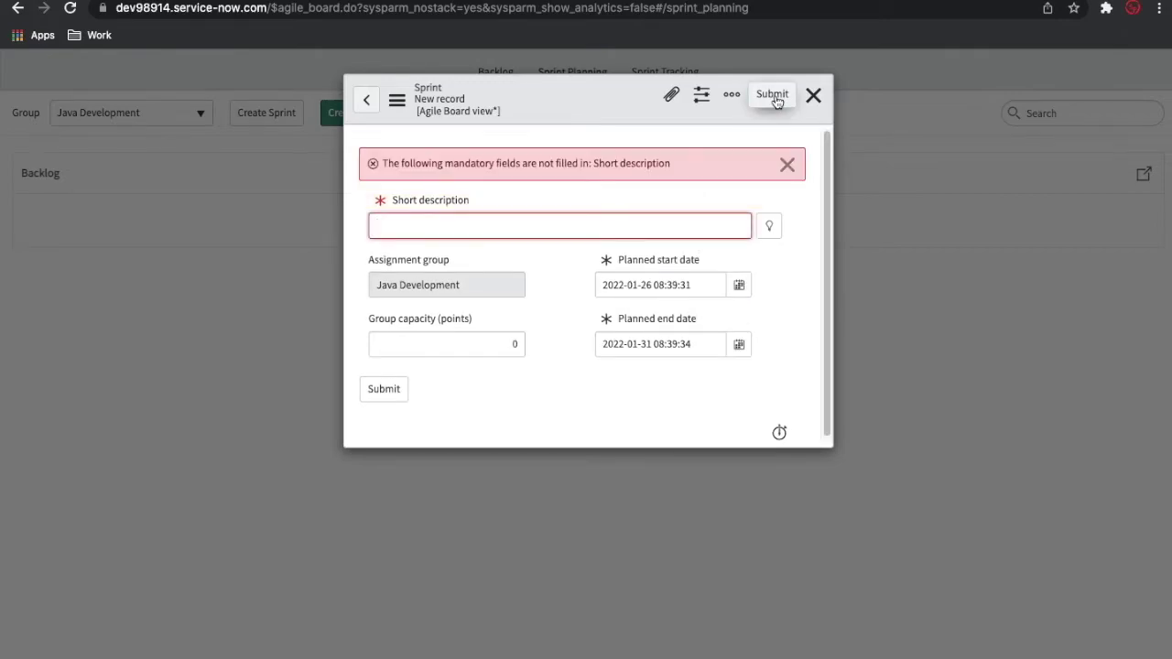
left_click(462, 229)
type("1st Phase")
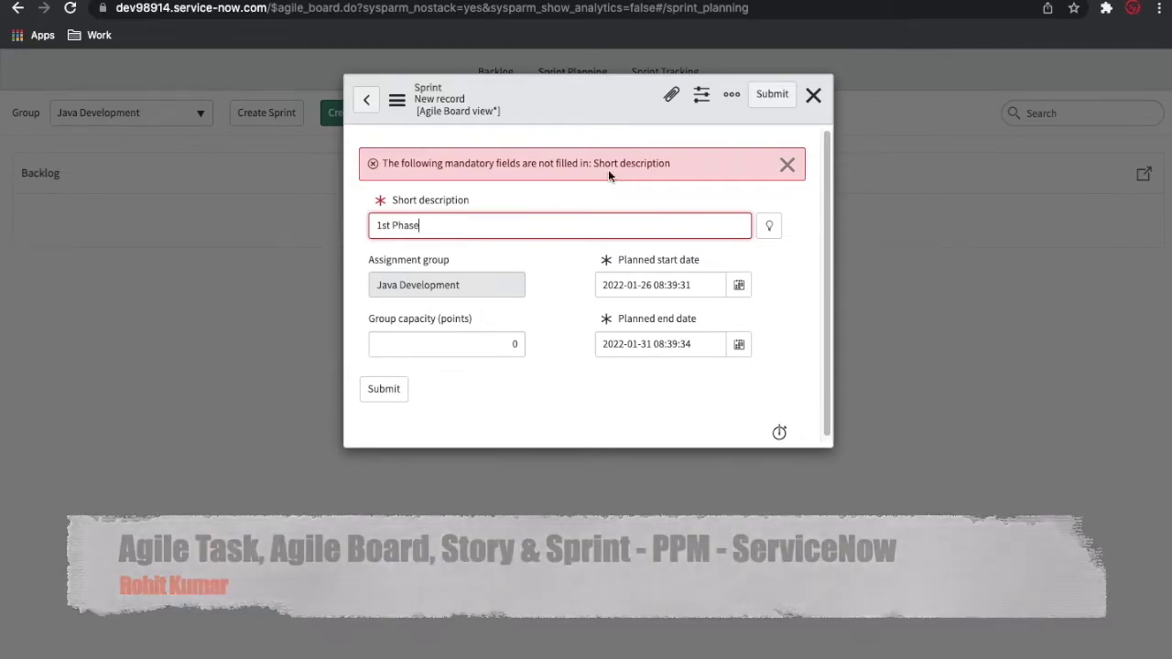
left_click(772, 95)
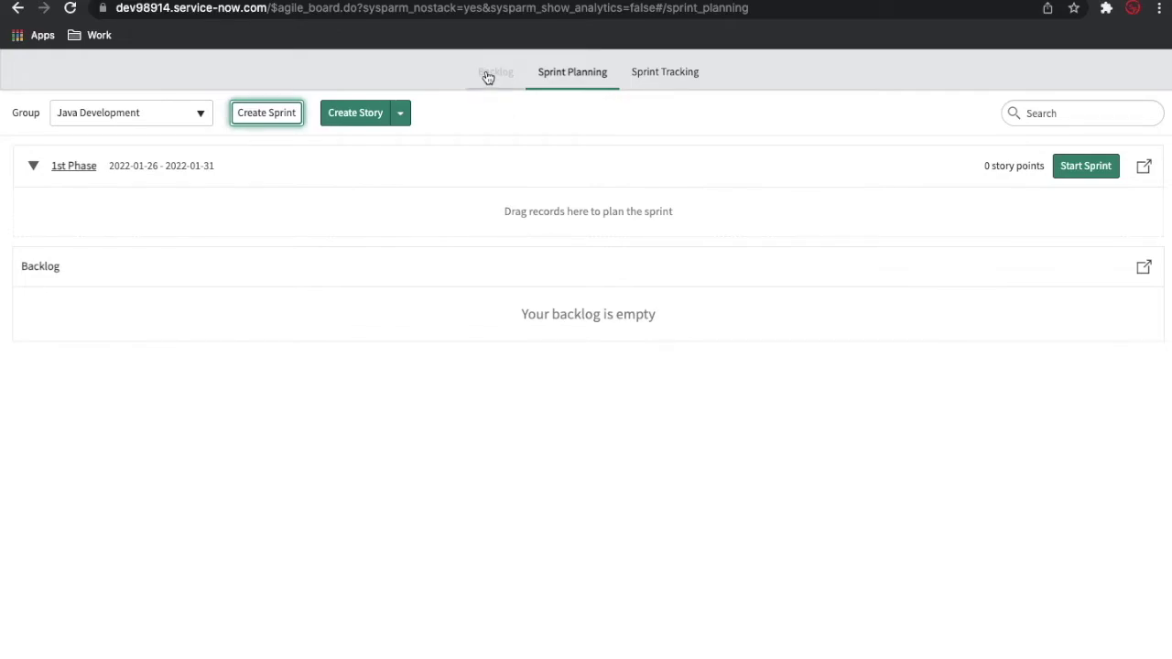
left_click(1082, 174)
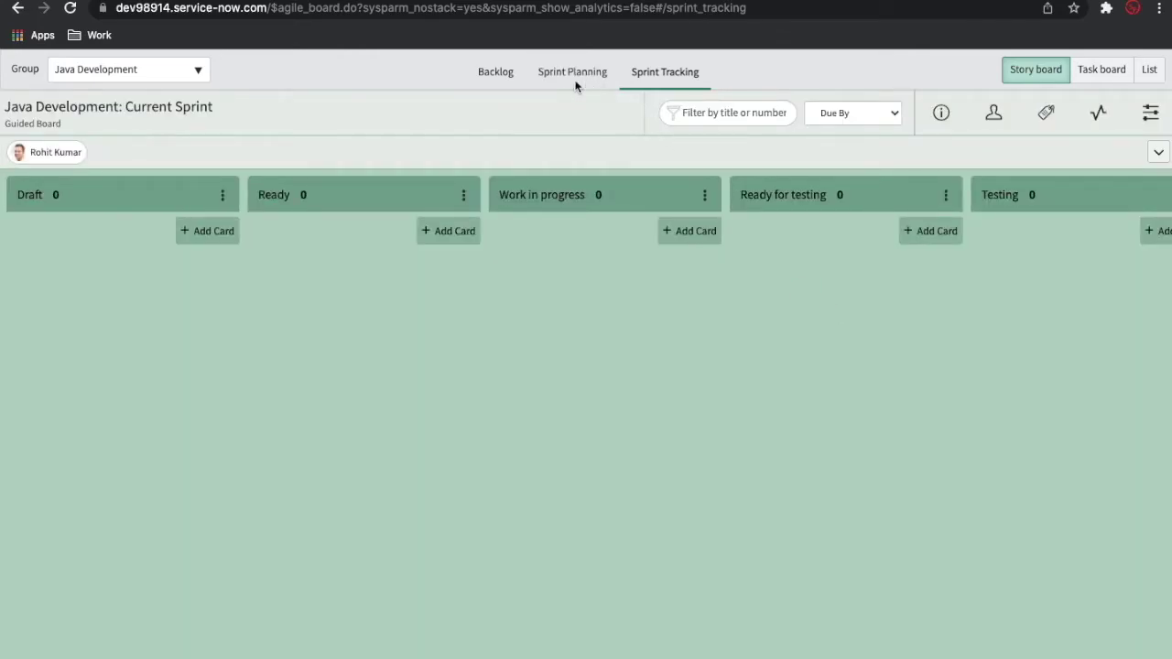
Open the backlog story "Form setup for incident" and look up the sprints available for it
left_click(506, 79)
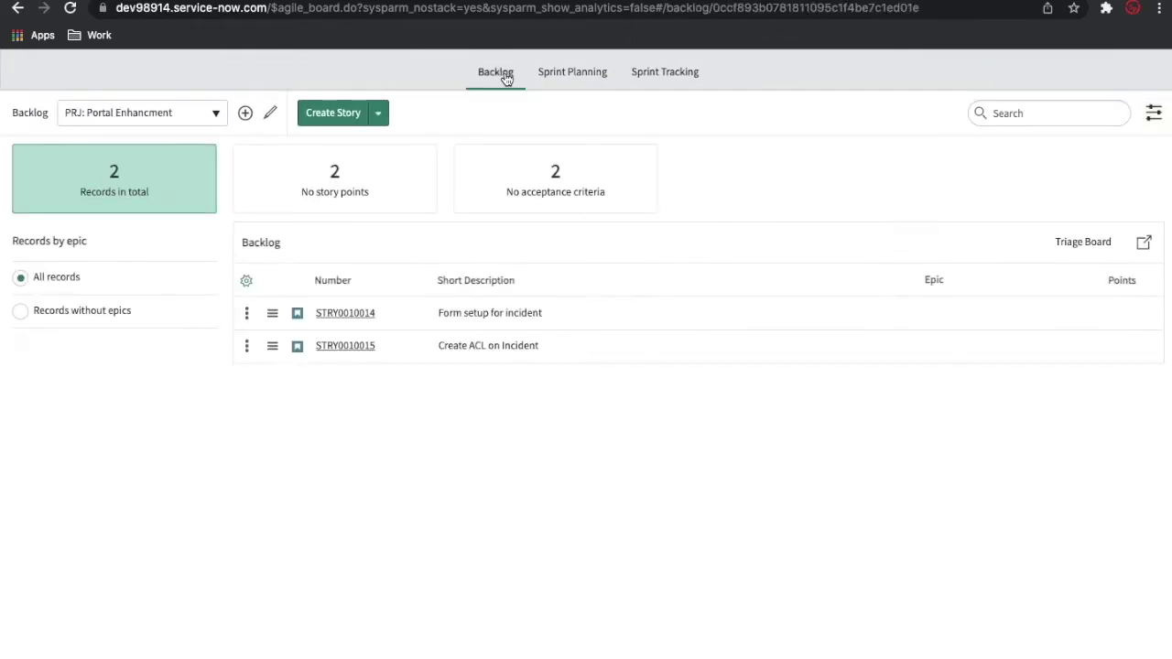
left_click(344, 313)
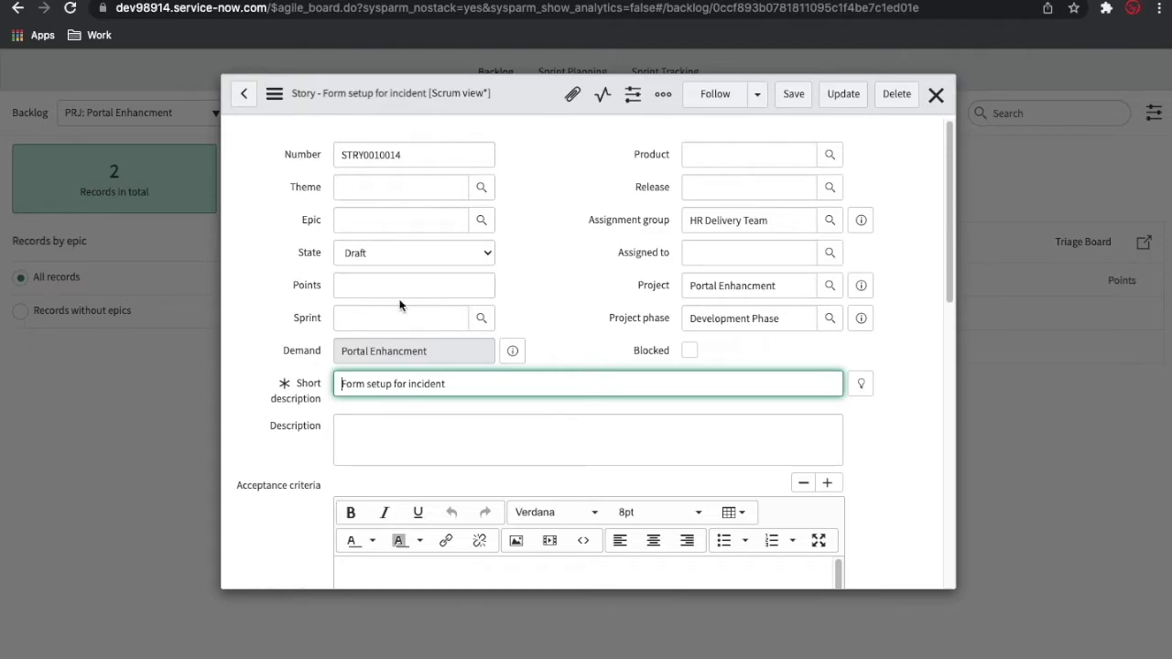
left_click(478, 323)
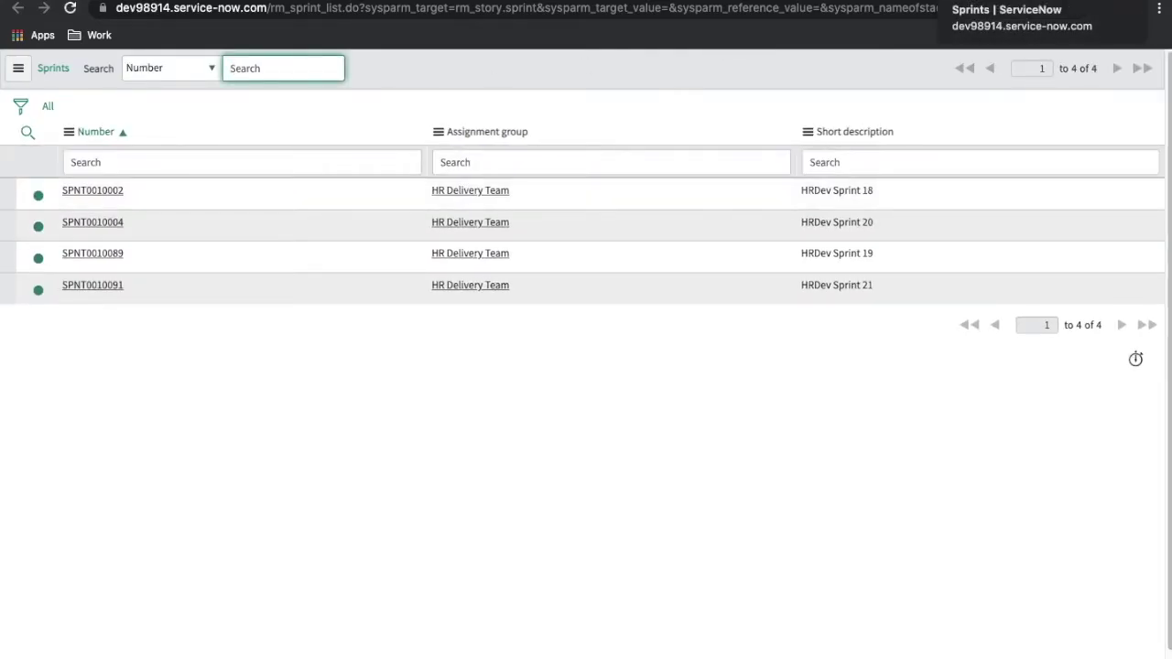
left_click(1084, 1)
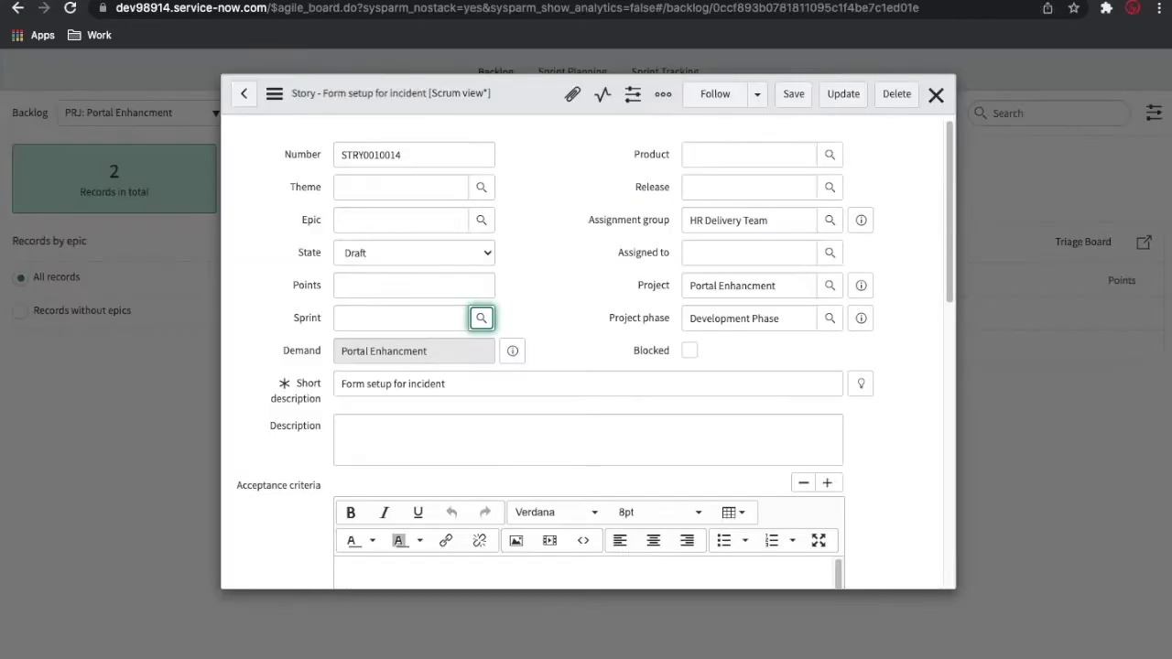
left_click(480, 321)
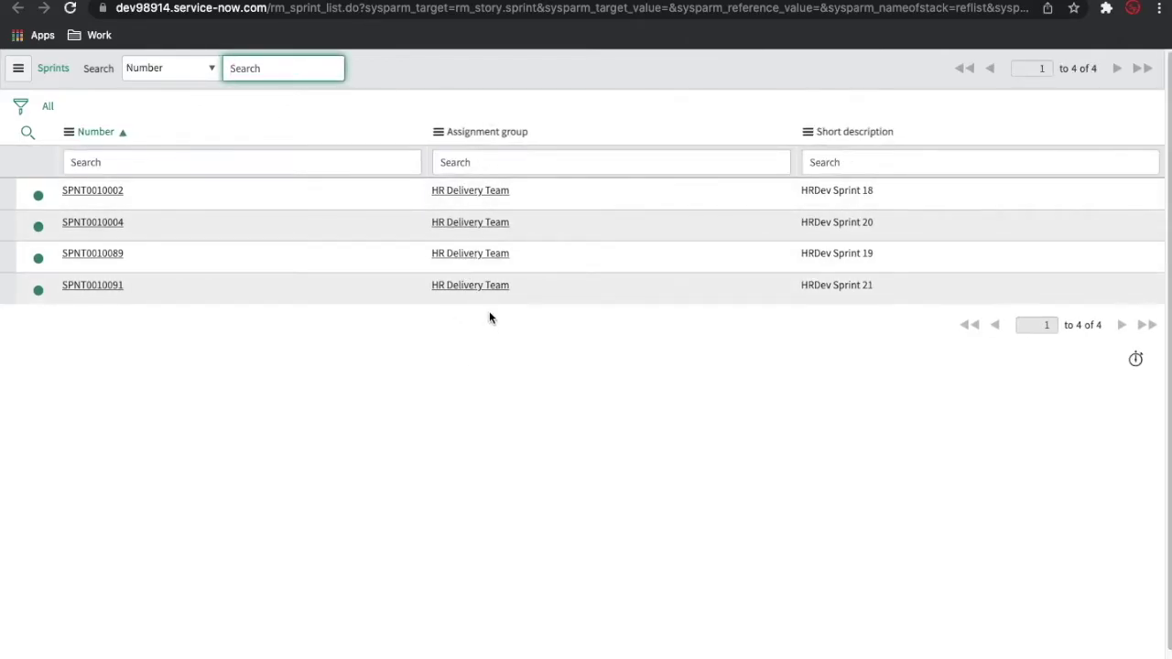
key("super+w")
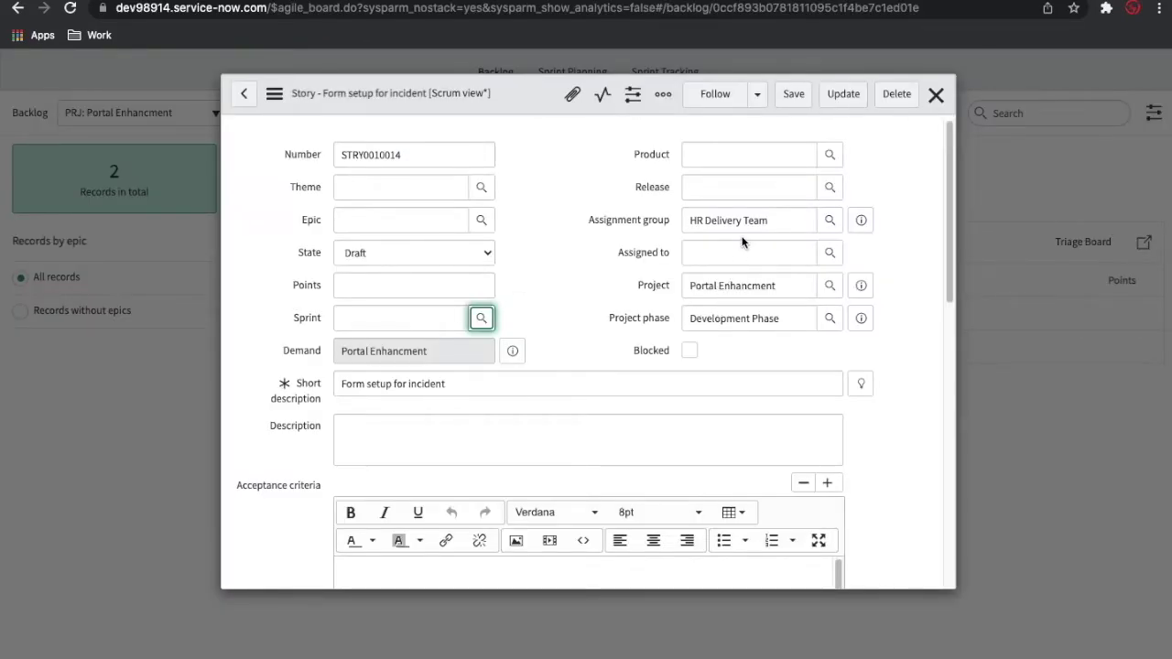
Try to change the story's assignment group to Java, look up the selectable groups, and close the story without saving
left_click(674, 223)
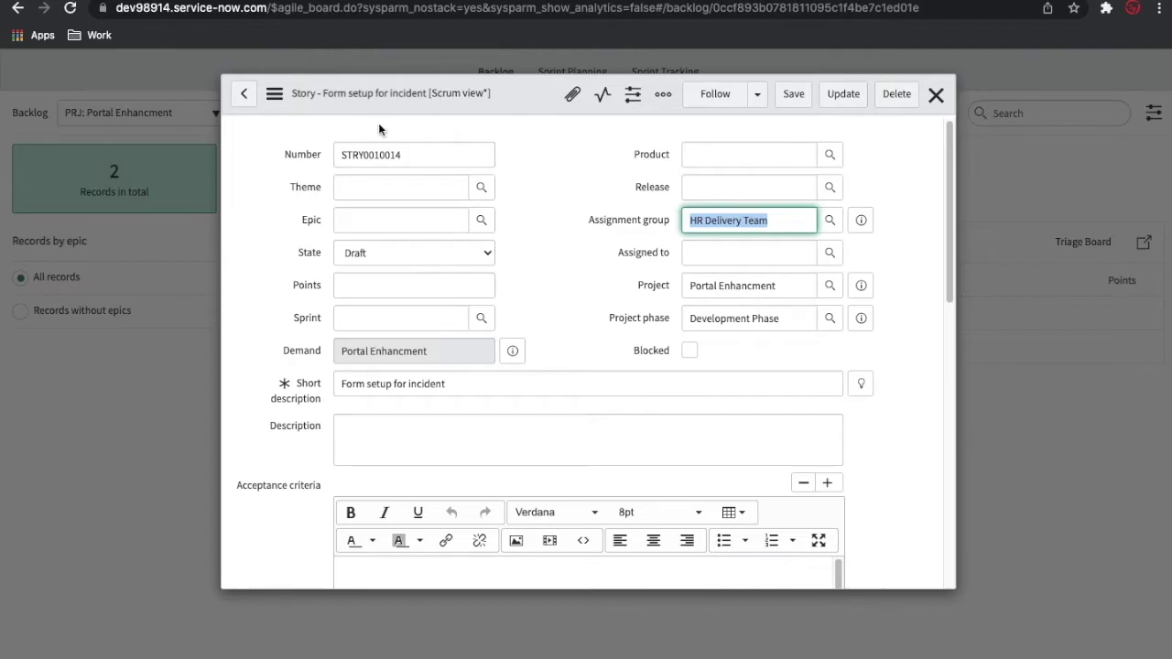
type("Java")
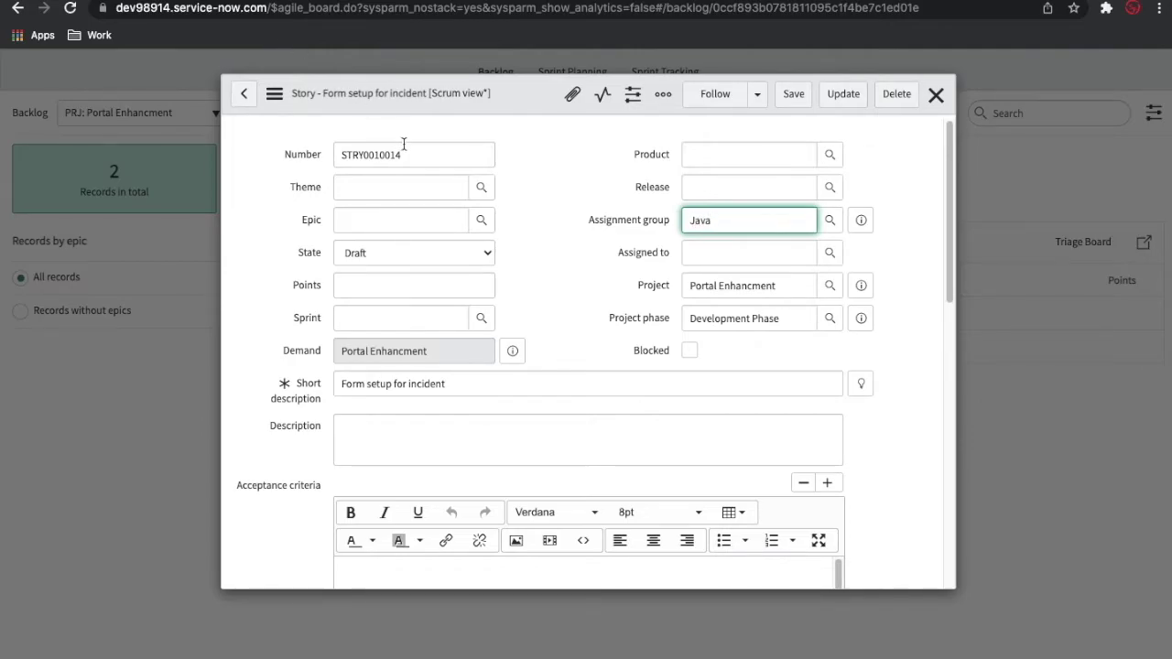
left_click(669, 259)
left_click(837, 222)
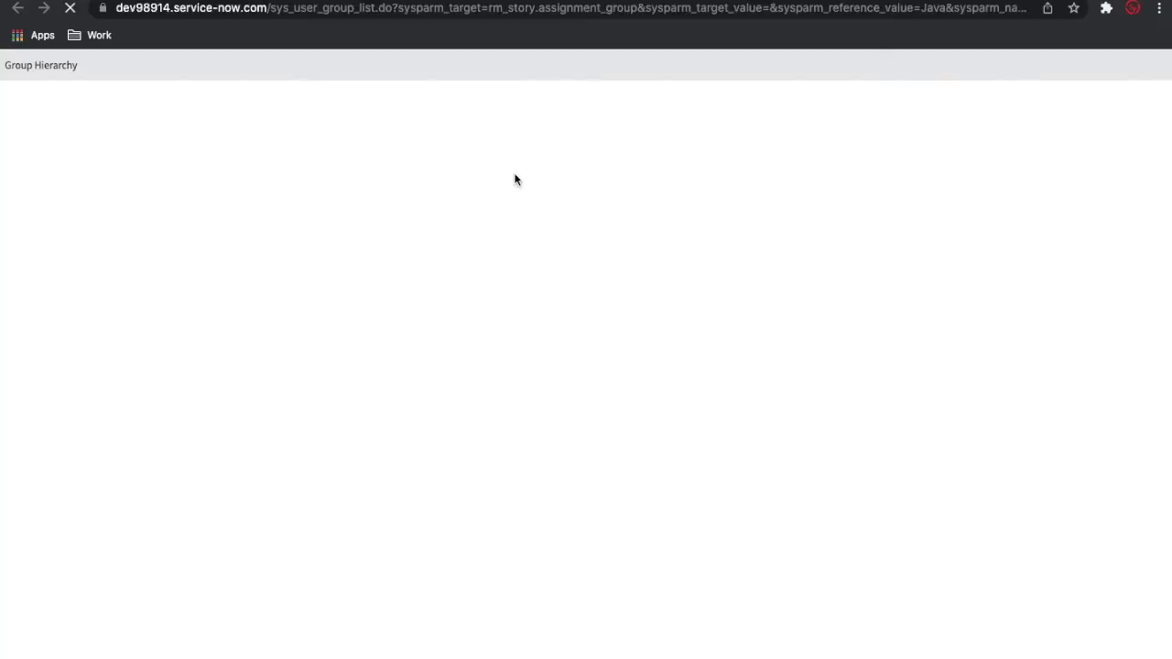
left_click(5, 88)
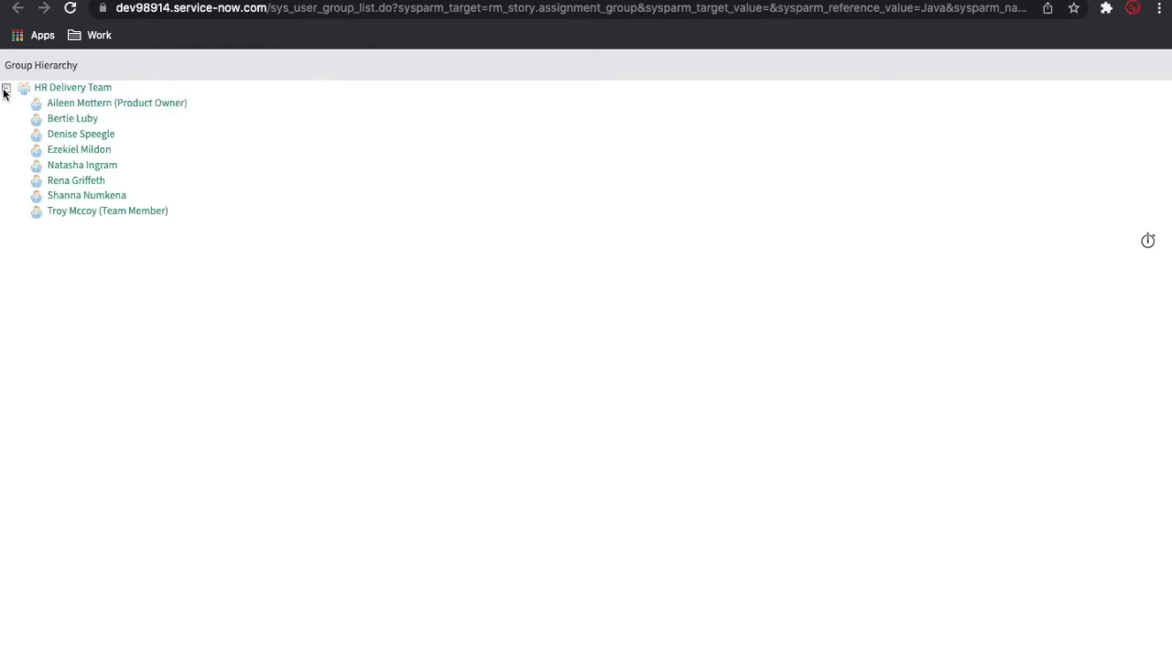
left_click(5, 88)
key("super+w")
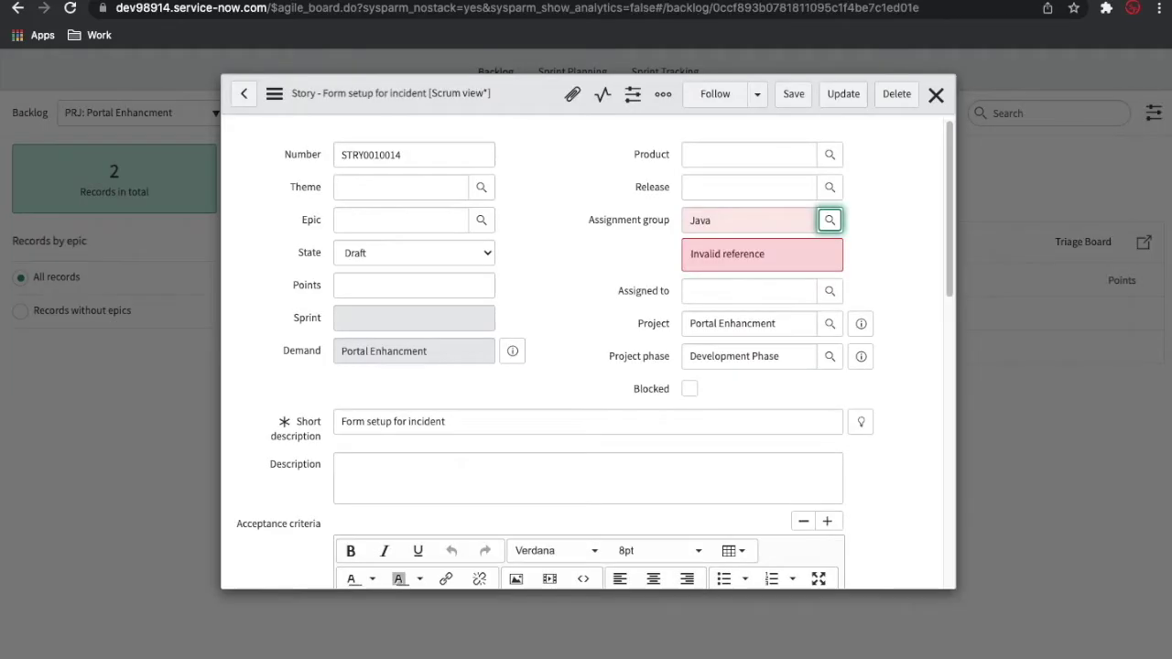
left_click(775, 230)
left_click_drag(775, 230, 683, 220)
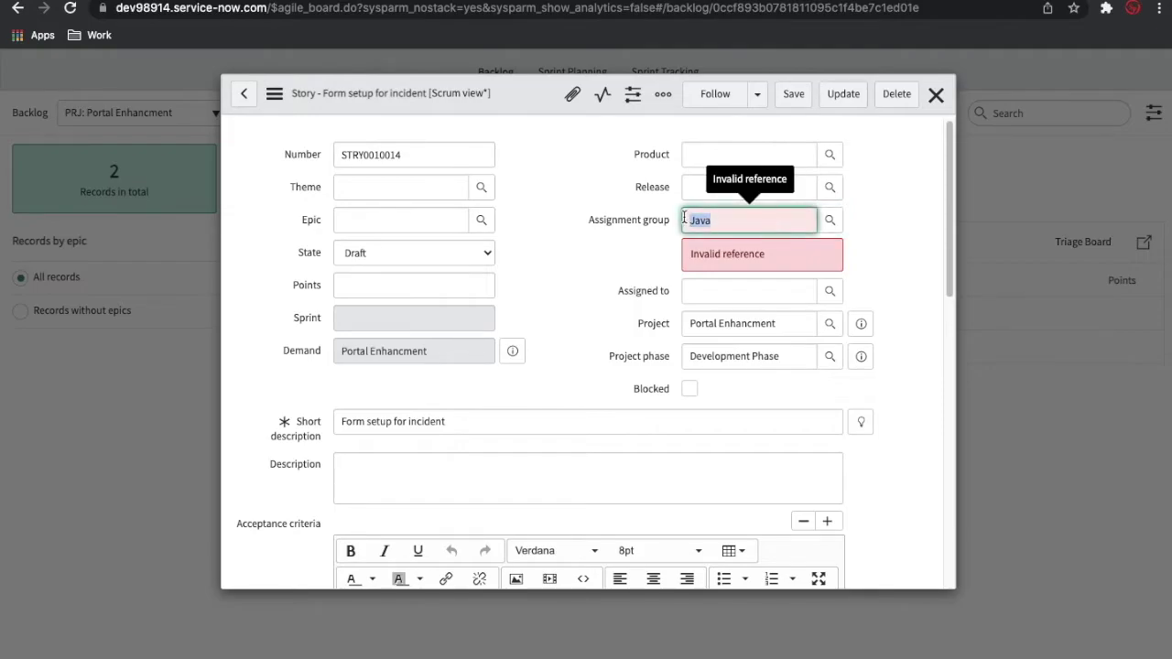
left_click(937, 97)
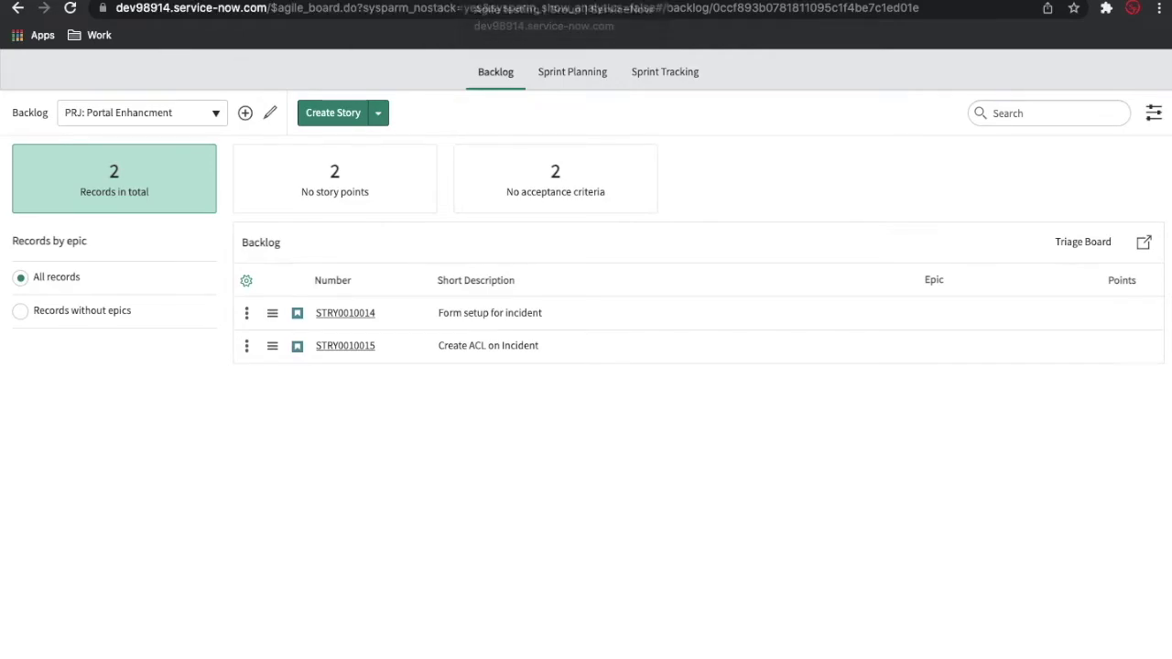
Switch to the Portal Enhancment project record showing its list of project tasks
left_click(512, 0)
left_click(366, 0)
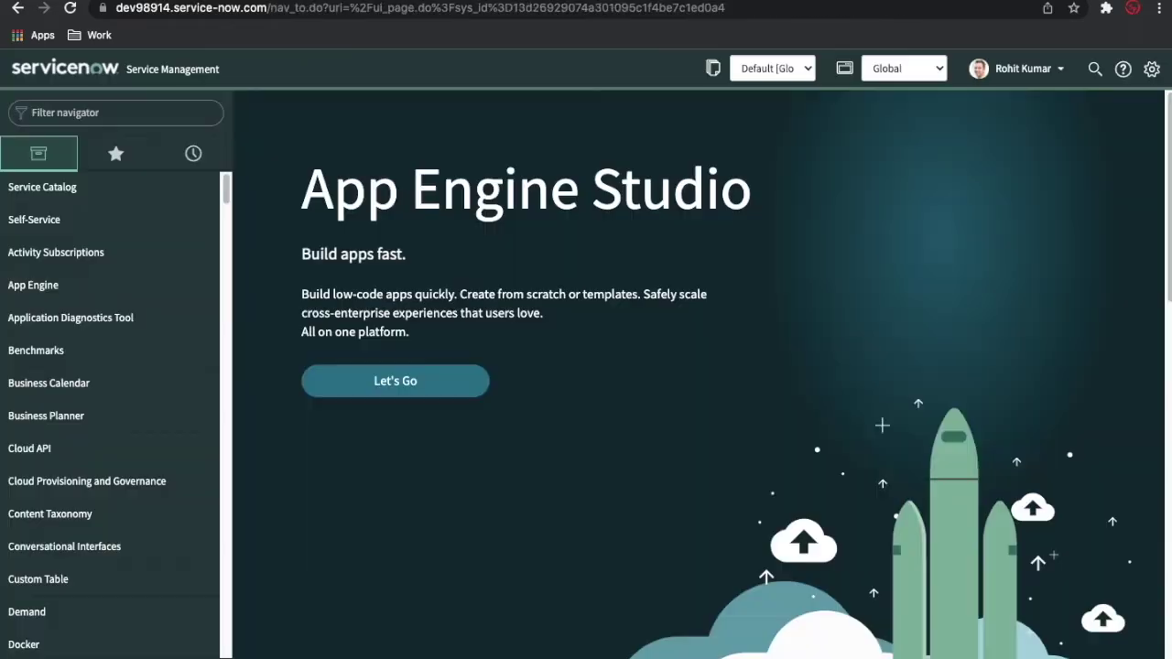
left_click(659, 0)
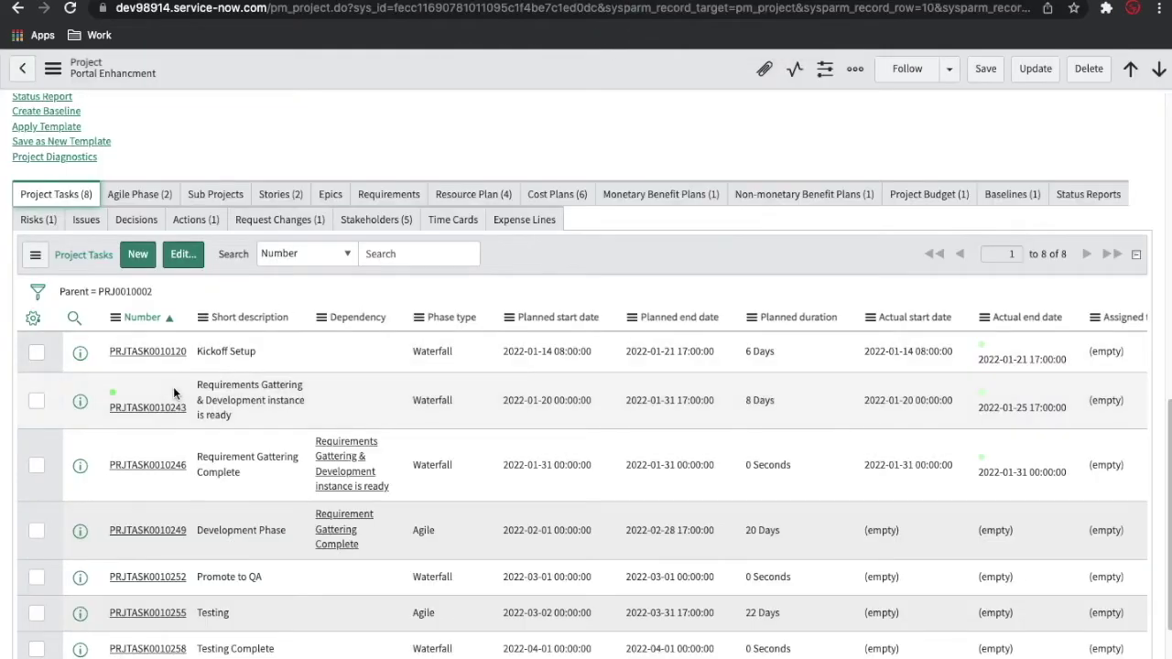
Set the assignment group of the Development Phase project task to Java Development, save the task and check its stories list
scroll(175, 393, "down", 1)
left_click(145, 443)
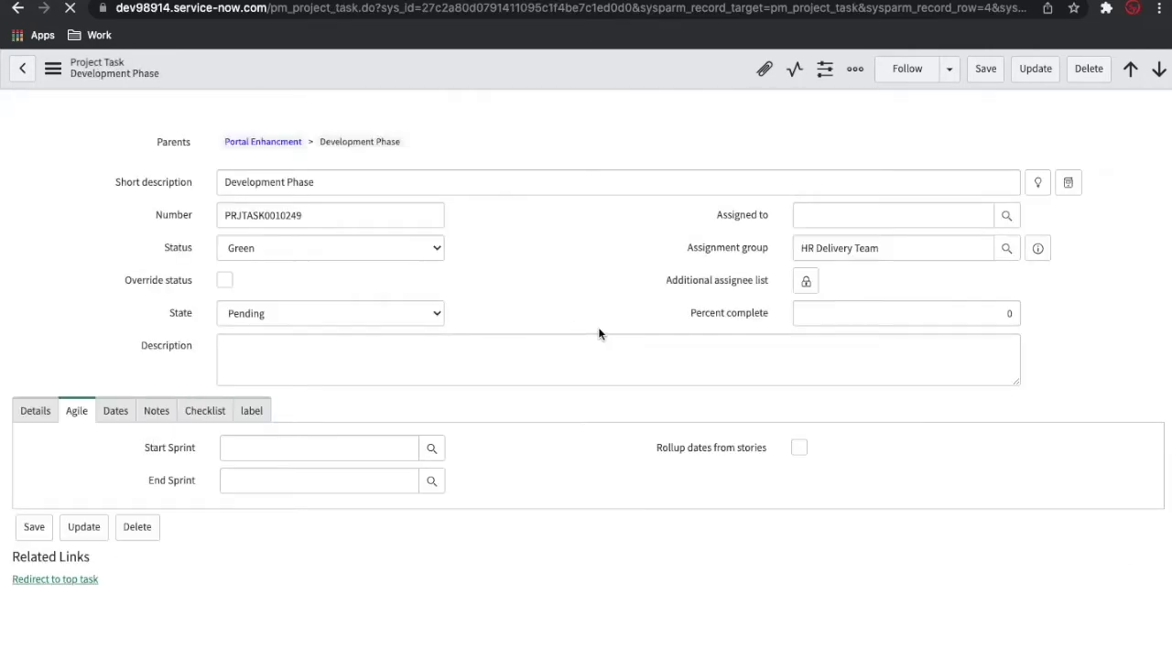
left_click_drag(884, 254, 759, 246)
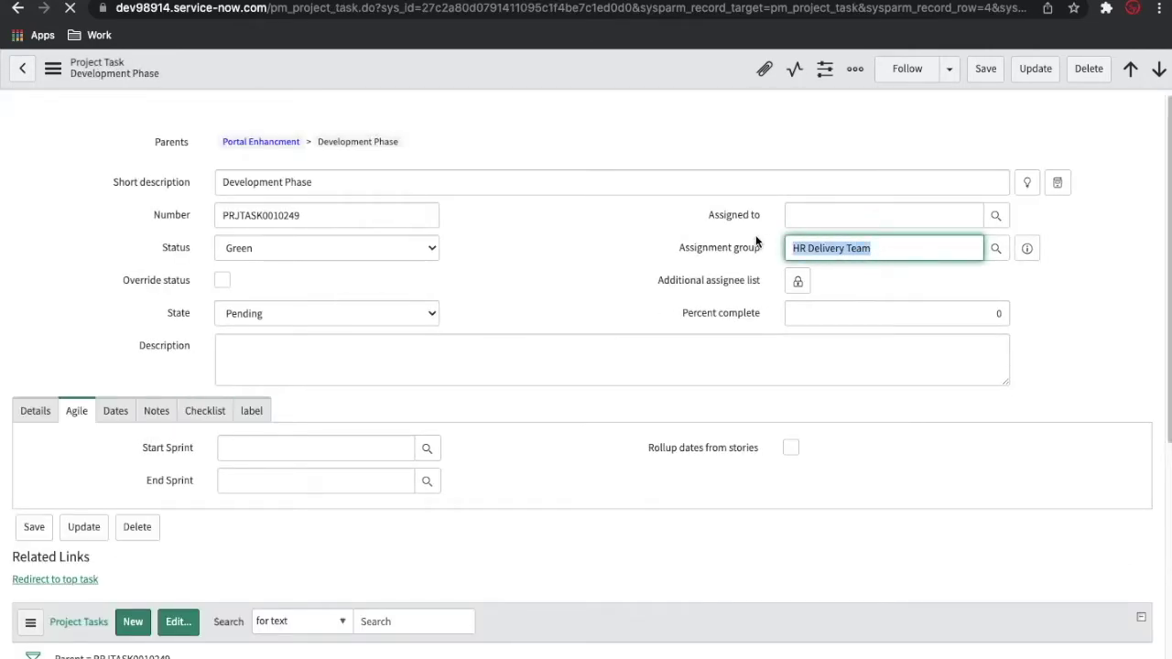
type("Ja")
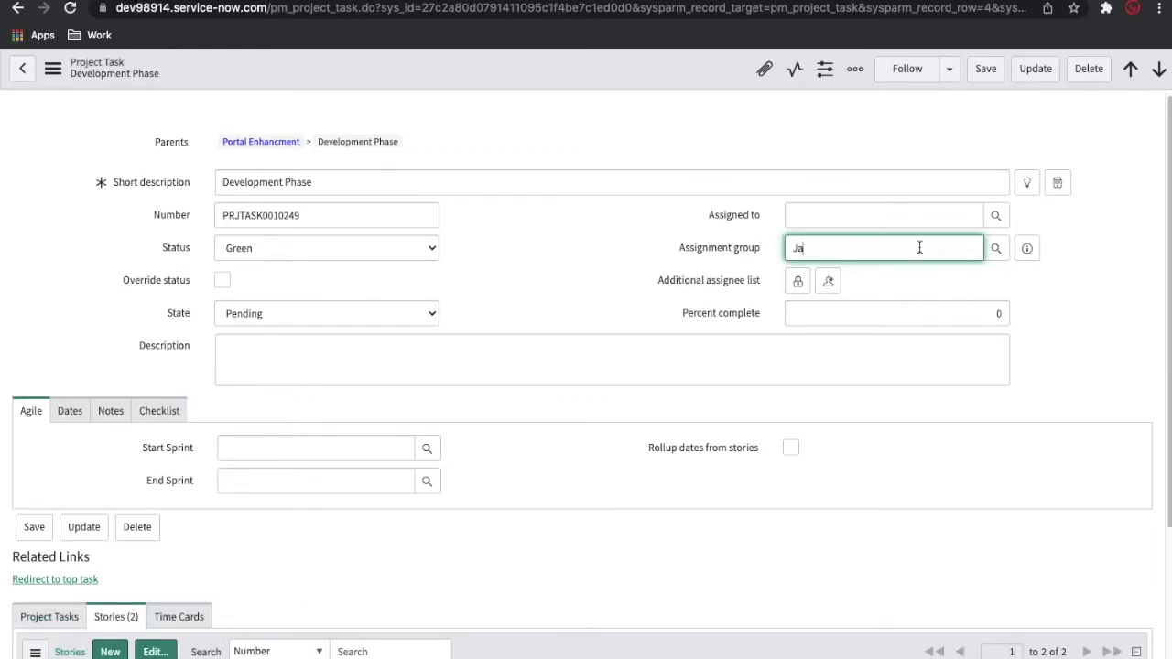
type("va")
left_click(908, 269)
right_click(614, 71)
left_click(623, 80)
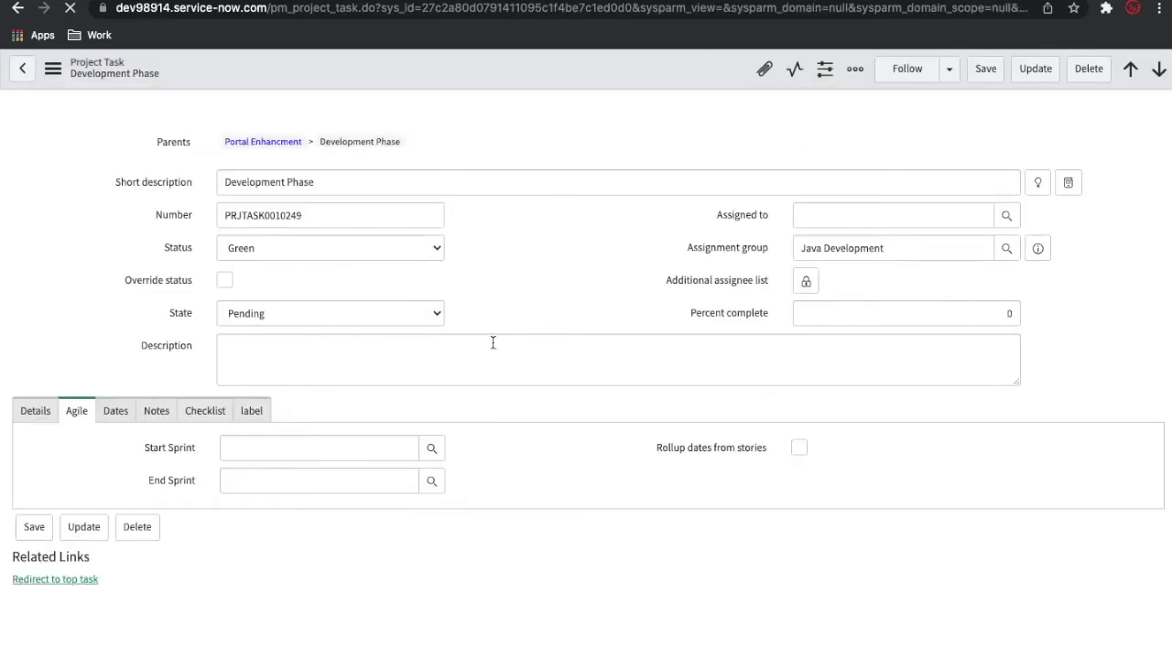
scroll(492, 343, "down", 1)
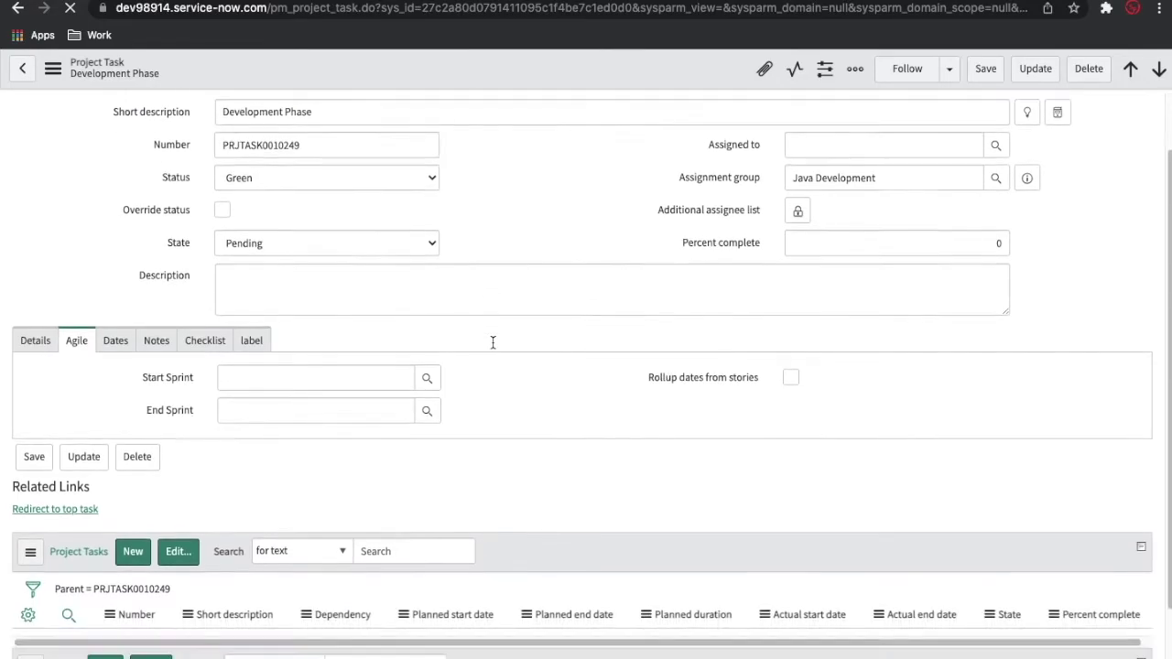
scroll(493, 343, "down", 5)
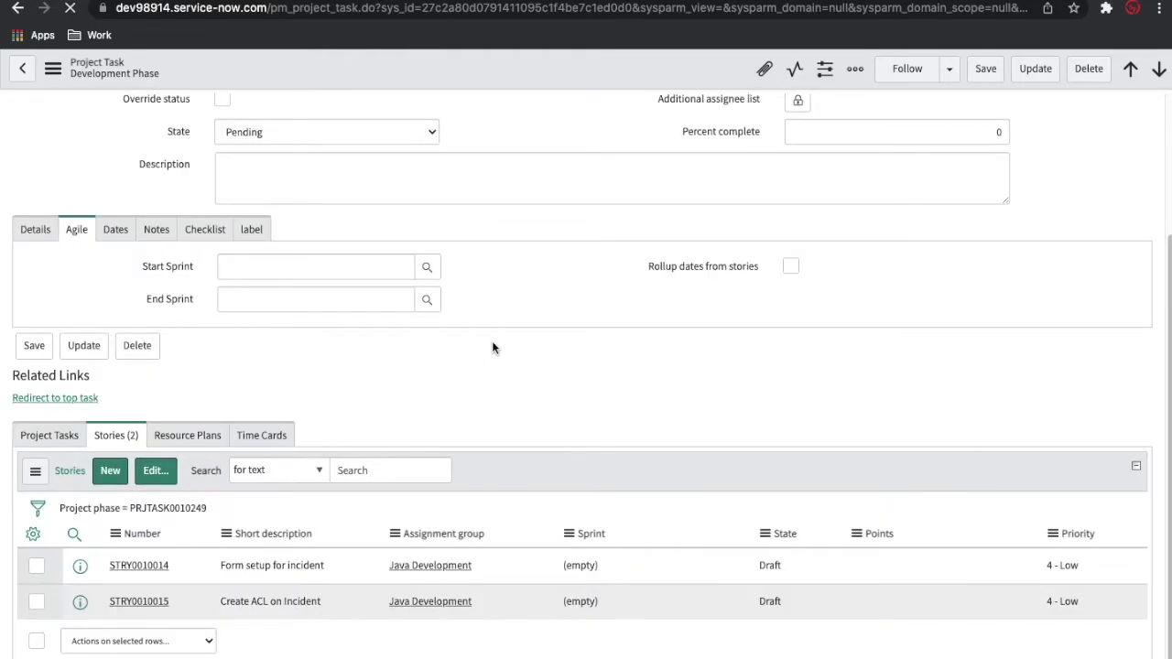
scroll(491, 549, "down", 3)
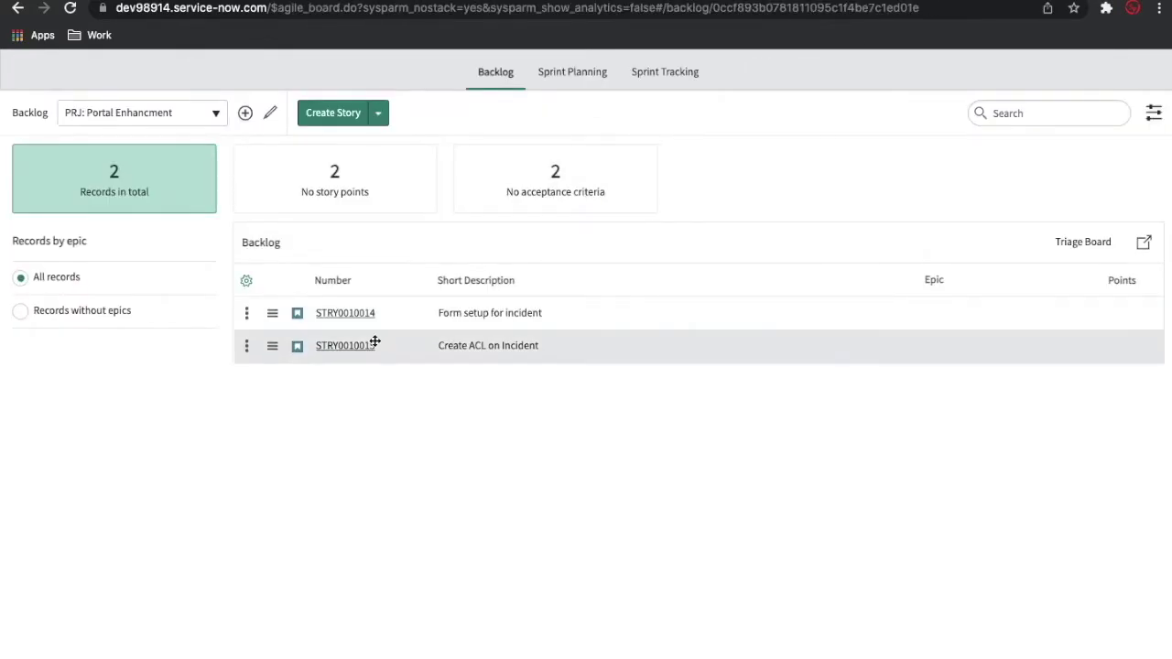
Assign the backlog story "Form setup for incident" to the 1st Phase sprint and update it
left_click(348, 320)
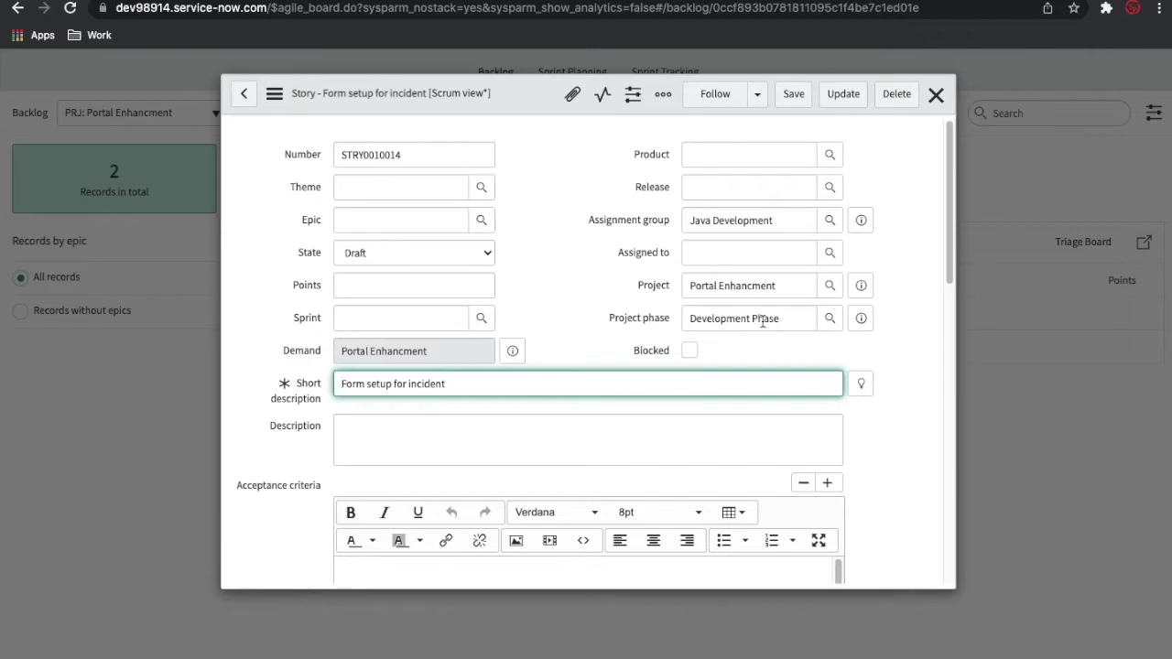
left_click(479, 318)
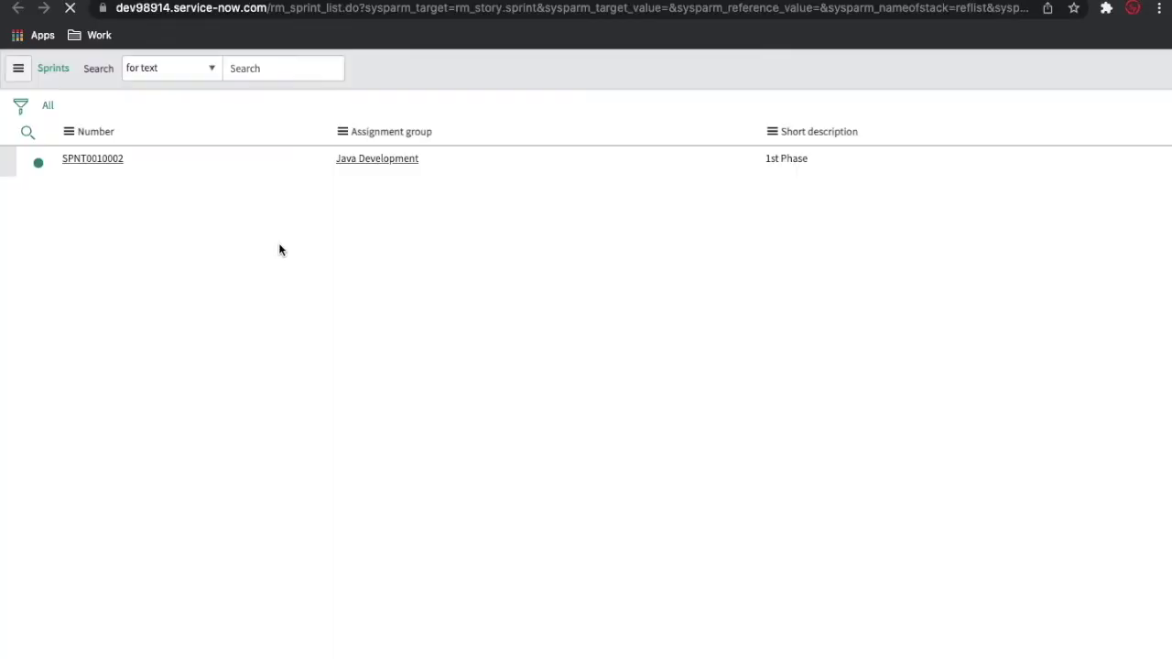
left_click(101, 162)
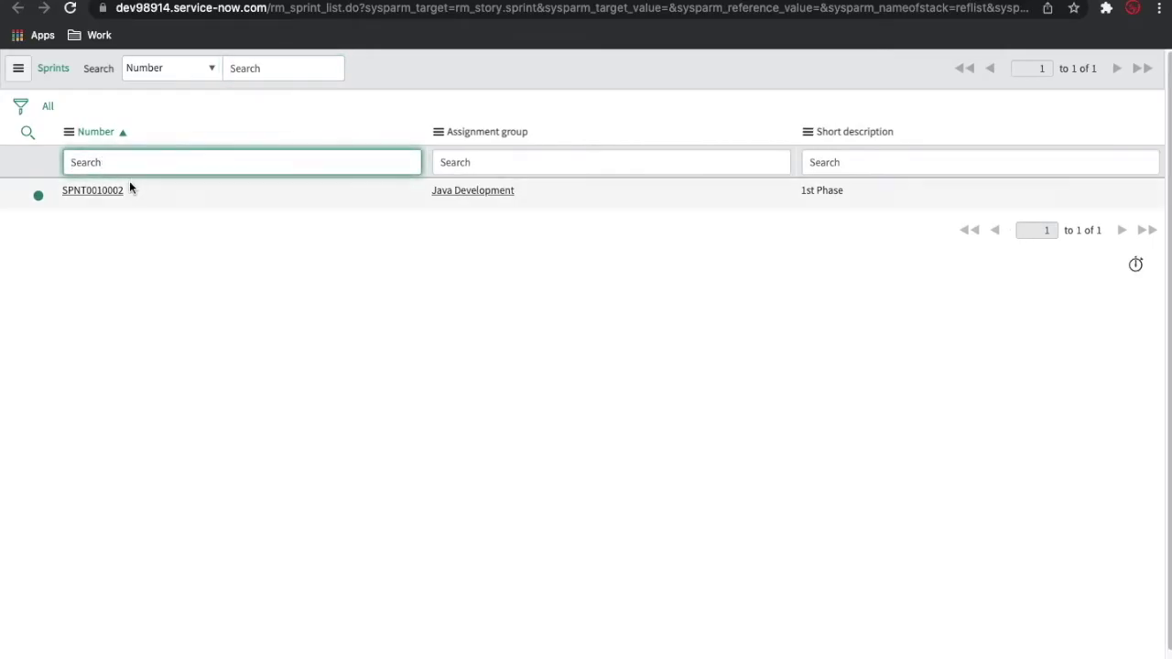
left_click_drag(129, 188, 50, 190)
key("ctrl+c")
left_click(93, 191)
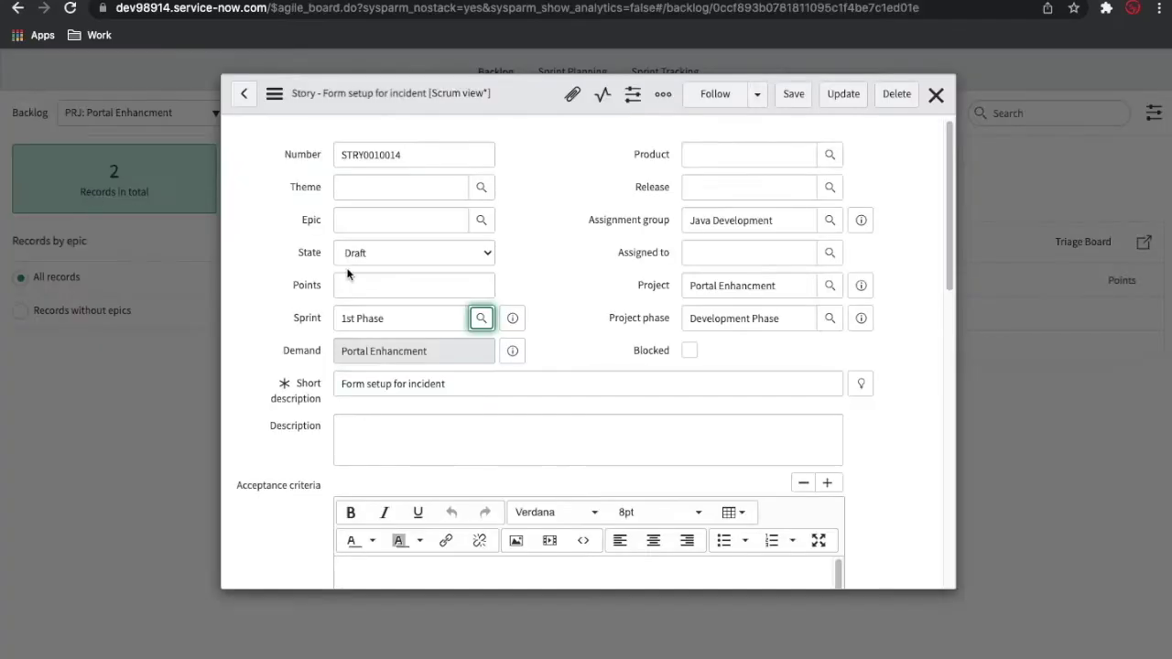
left_click(832, 98)
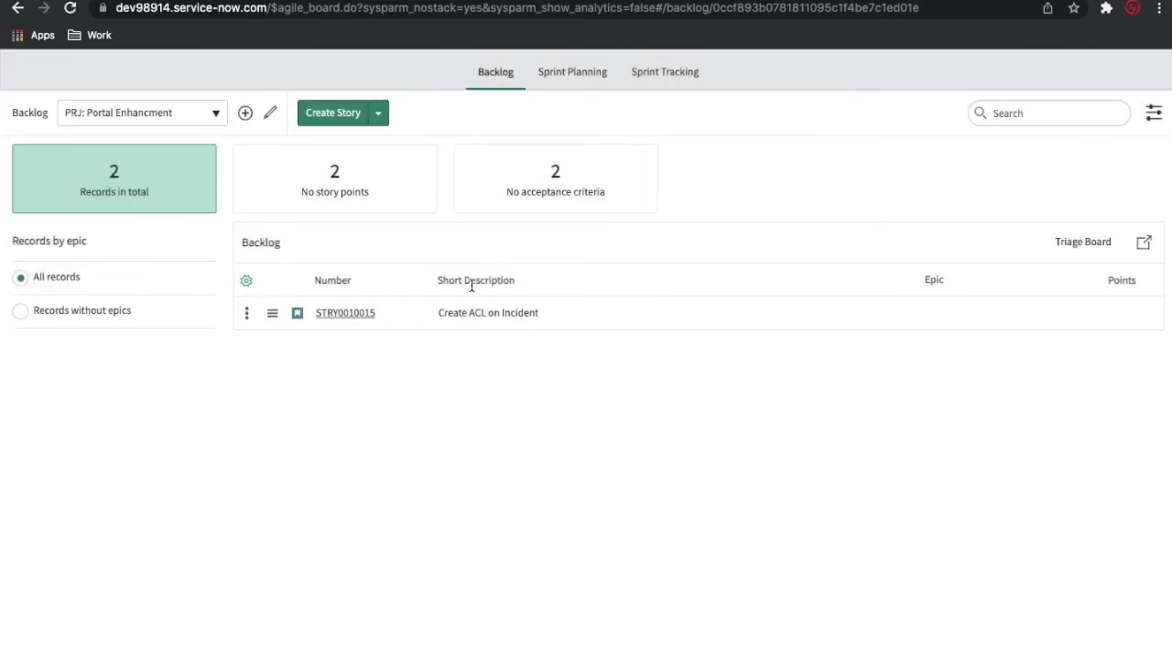
In the backlog story "Create ACL on Incident", try SPNT0010002 as the sprint, pick the 1st Phase sprint instead and update the story
left_click(351, 320)
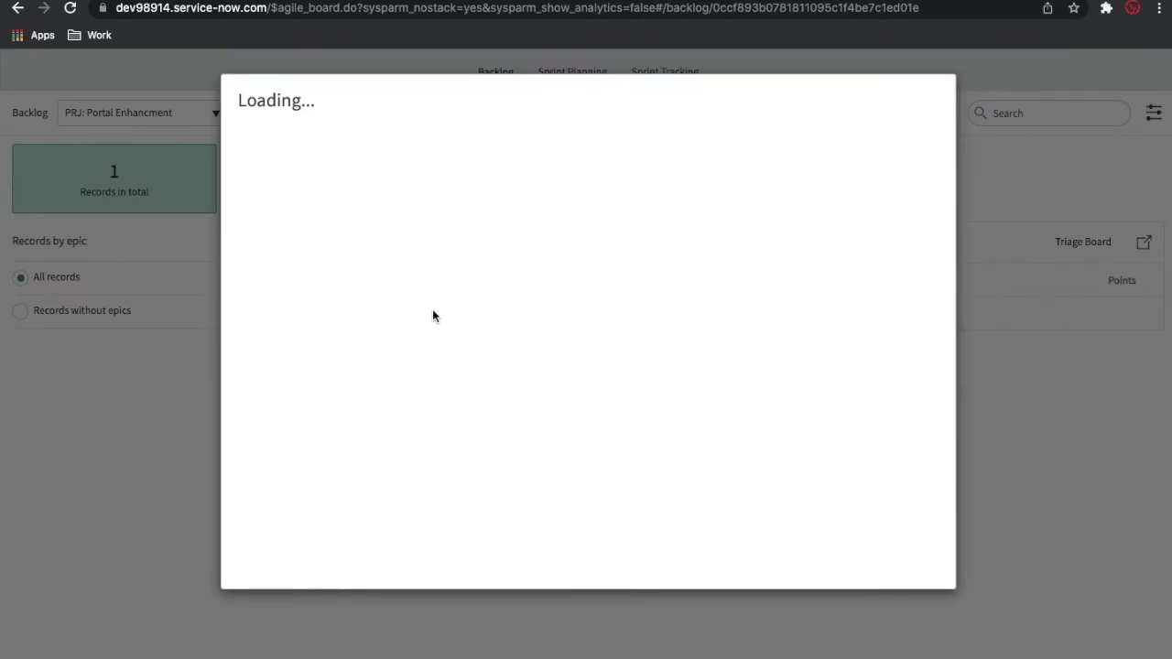
left_click(414, 318)
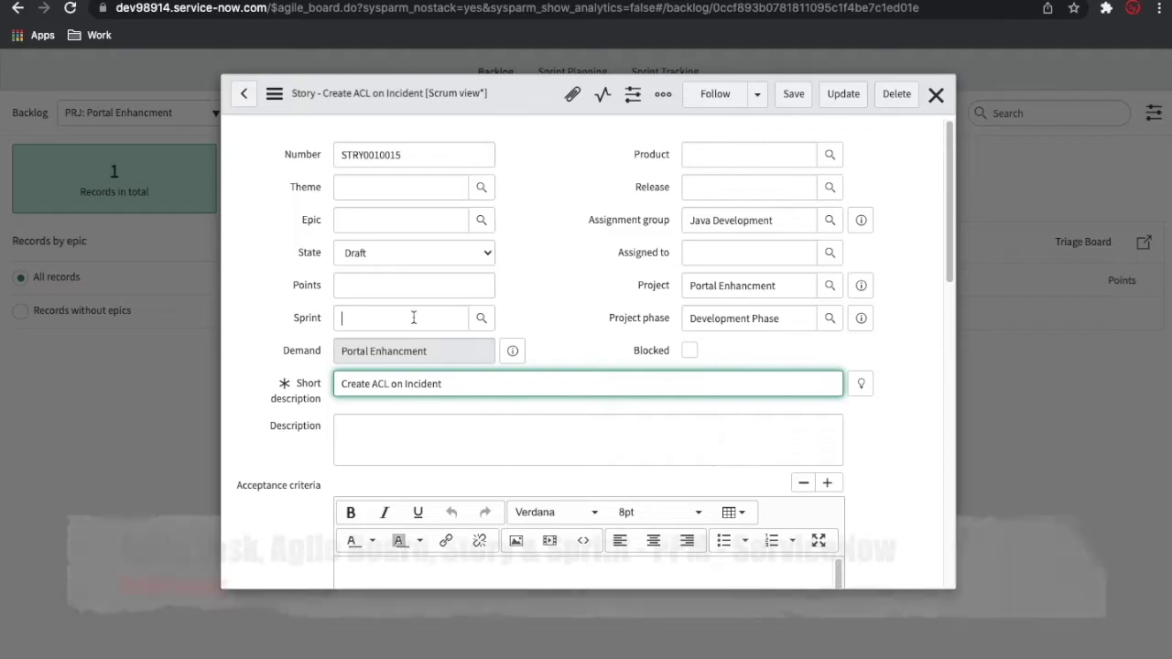
key("ctrl+v")
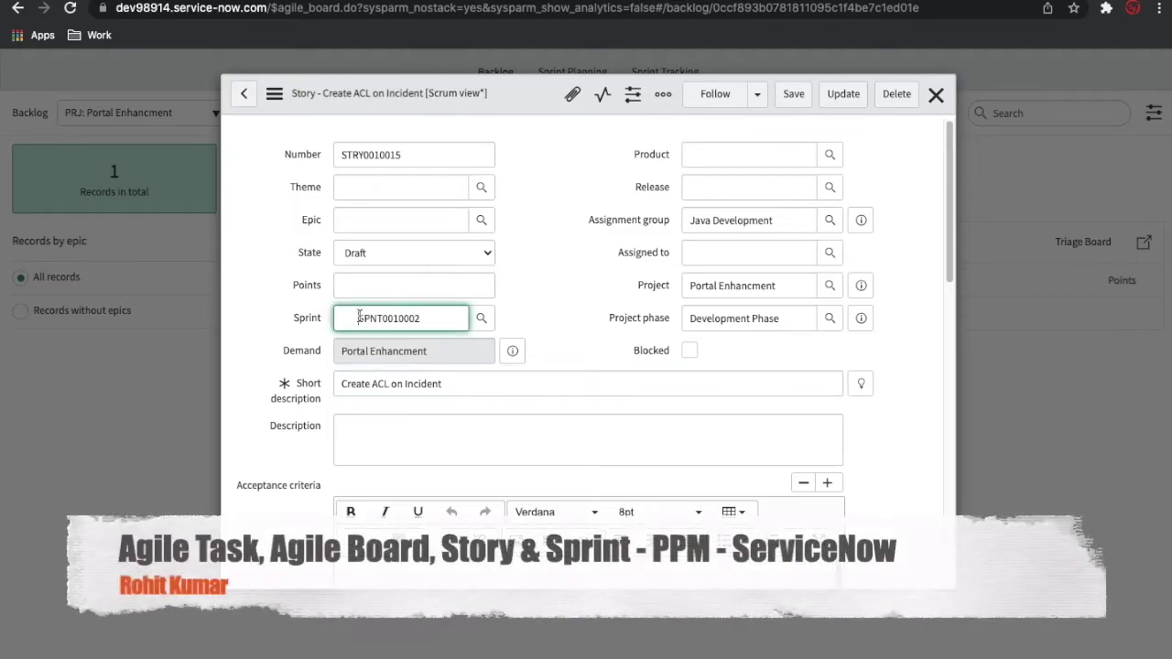
left_click(576, 323)
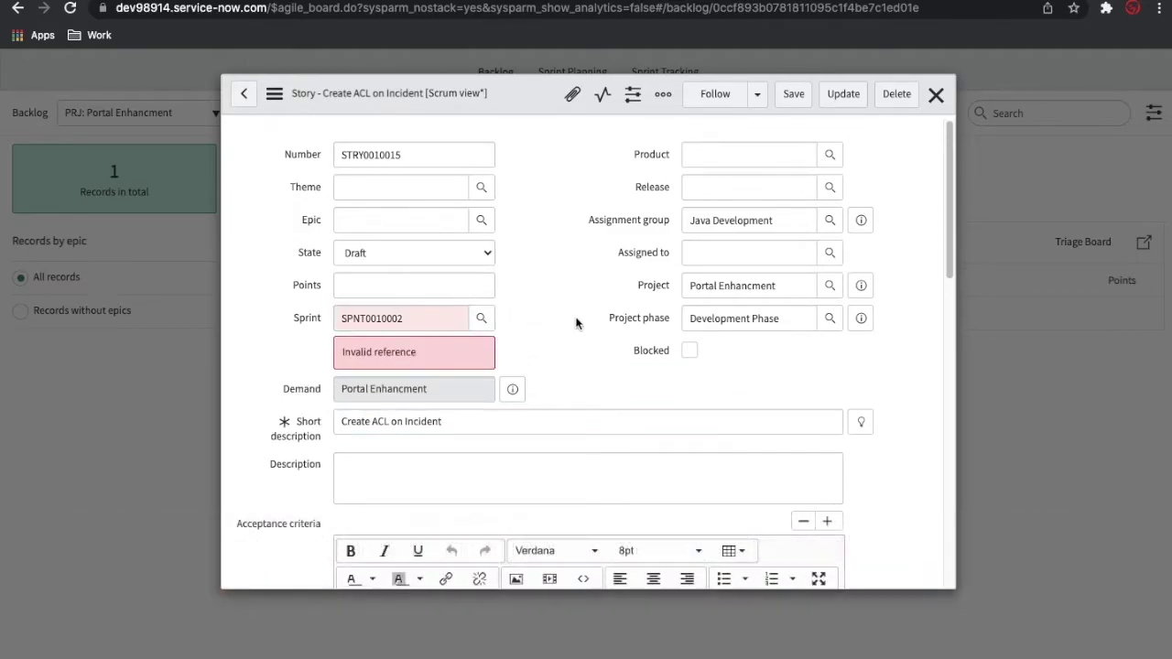
left_click(481, 319)
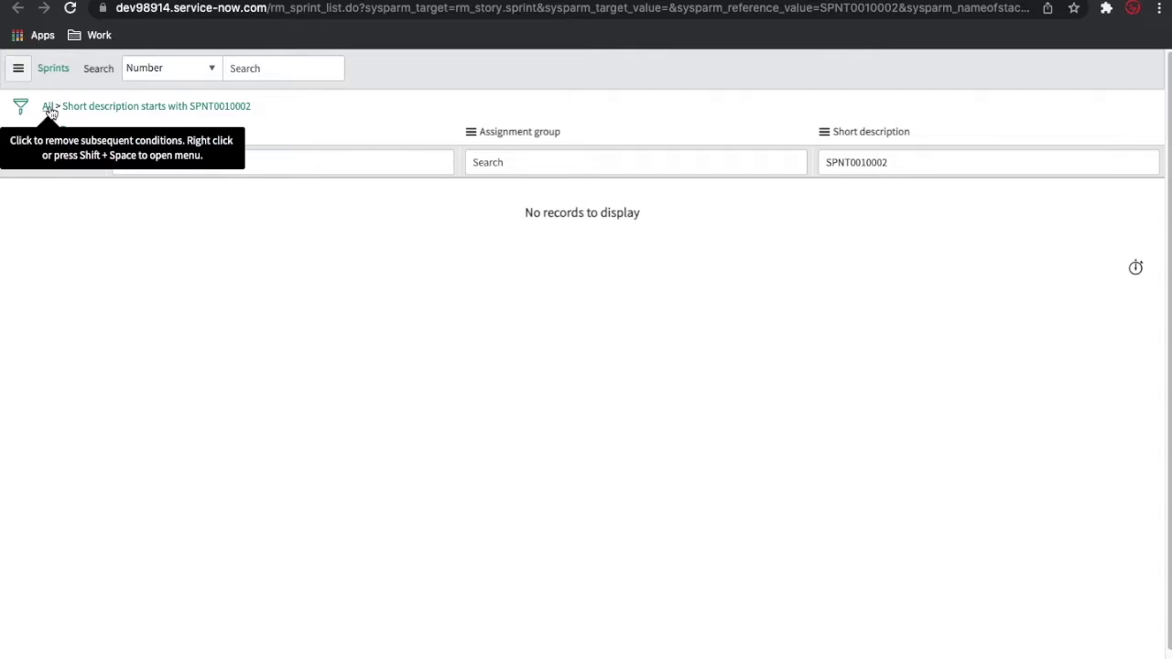
left_click(92, 191)
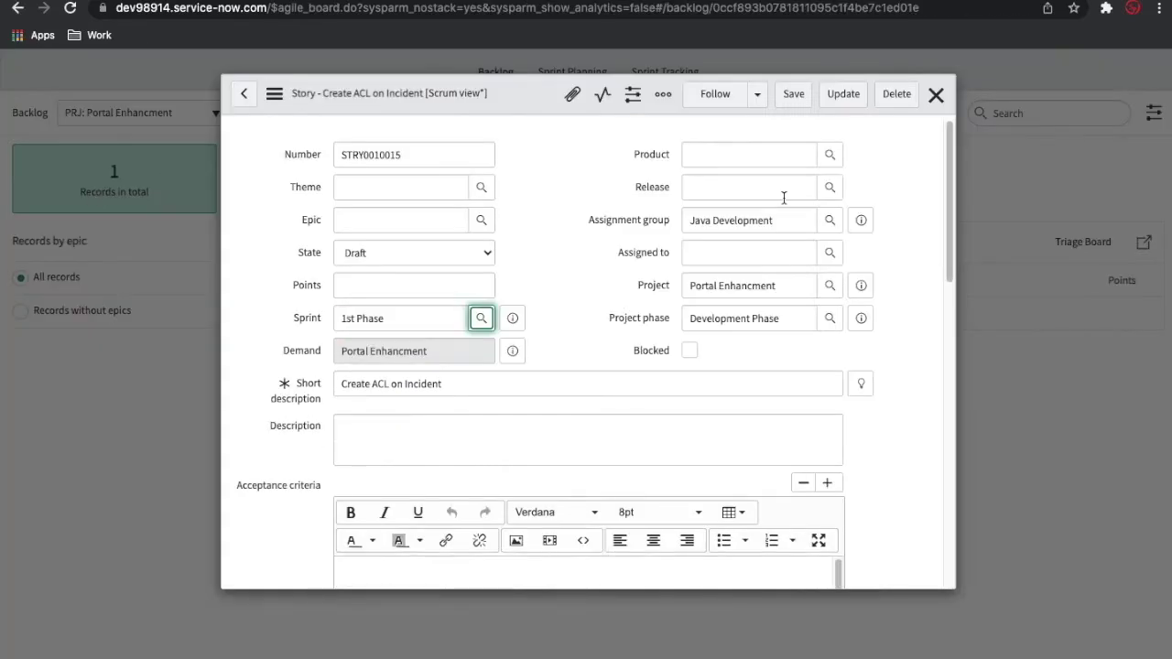
left_click(843, 95)
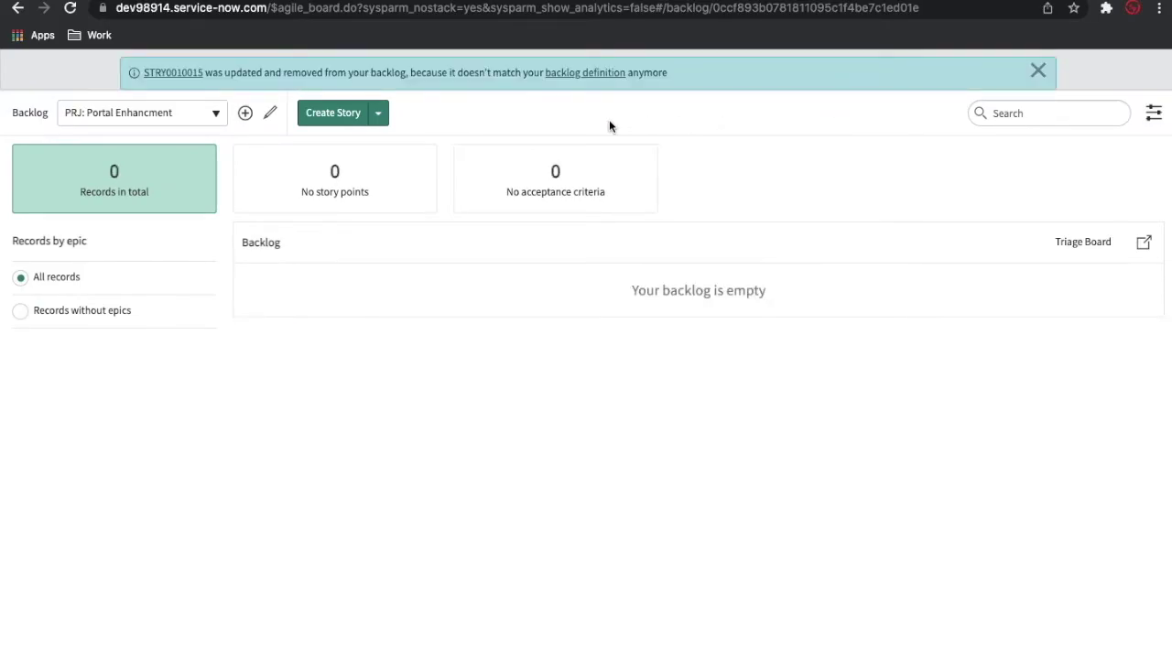
left_click(1038, 70)
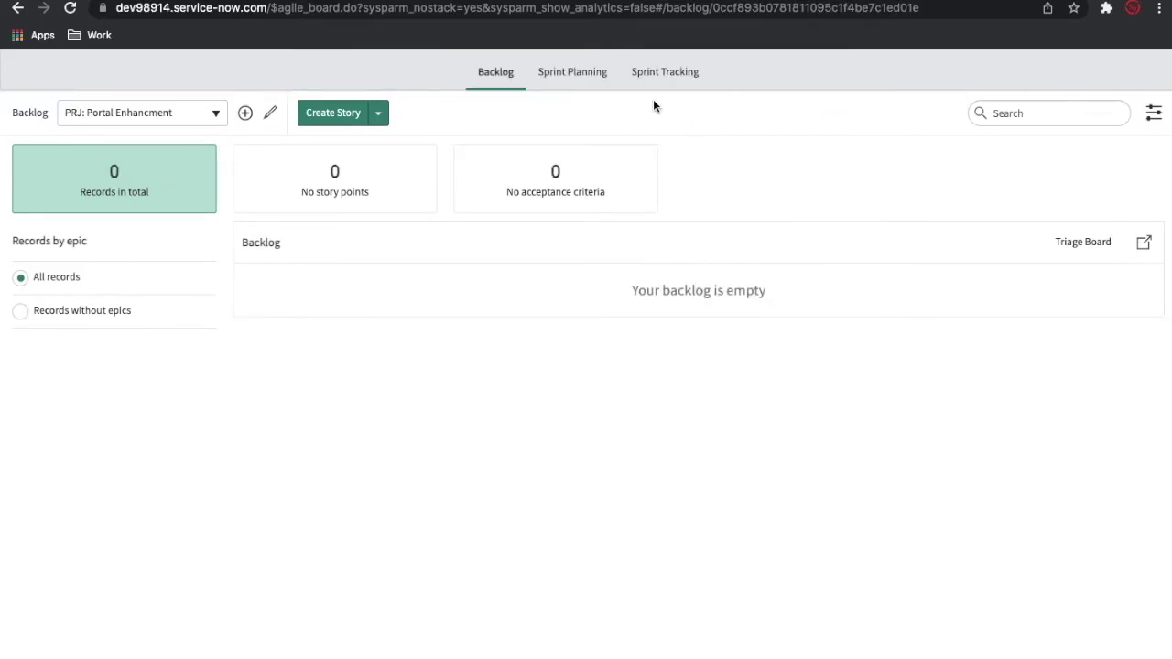
Show the sprint planning view, open the story "Form setup for incident", review its scrum tasks section and close it
left_click(573, 72)
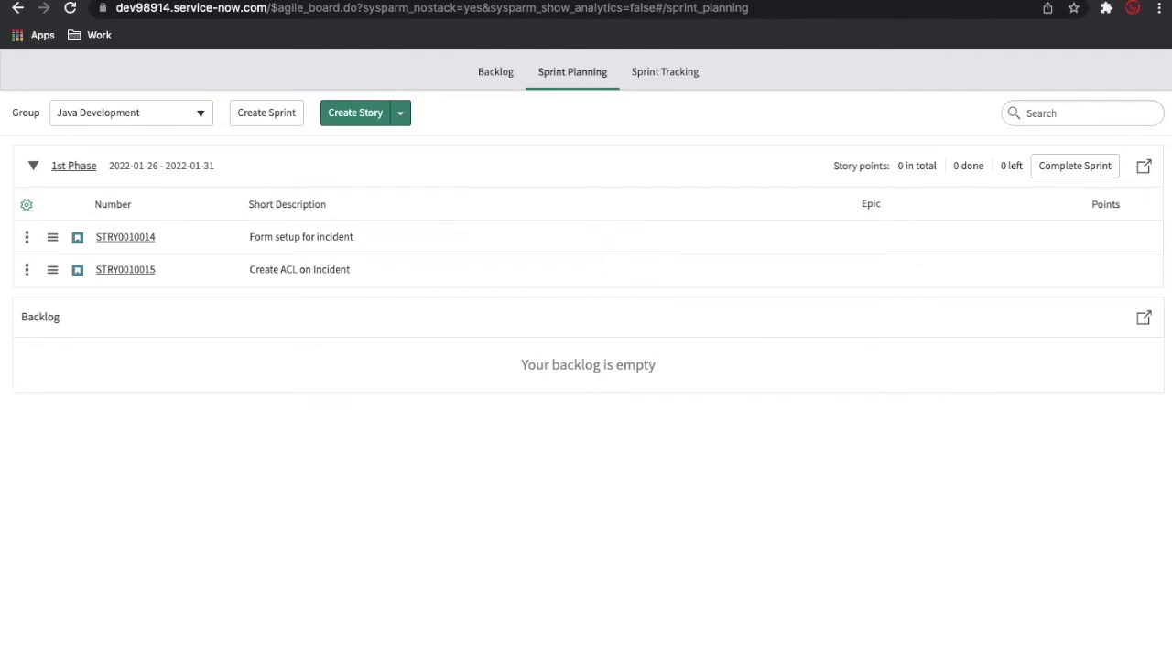
left_click(113, 238)
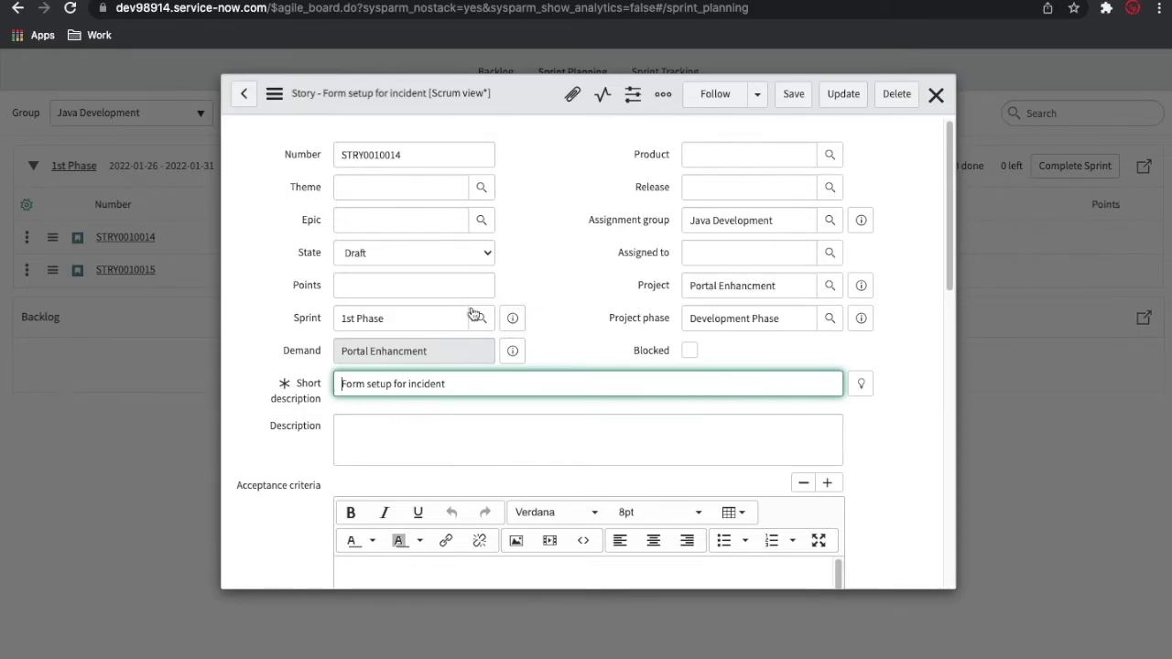
scroll(473, 311, "down", 2)
scroll(474, 314, "down", 7)
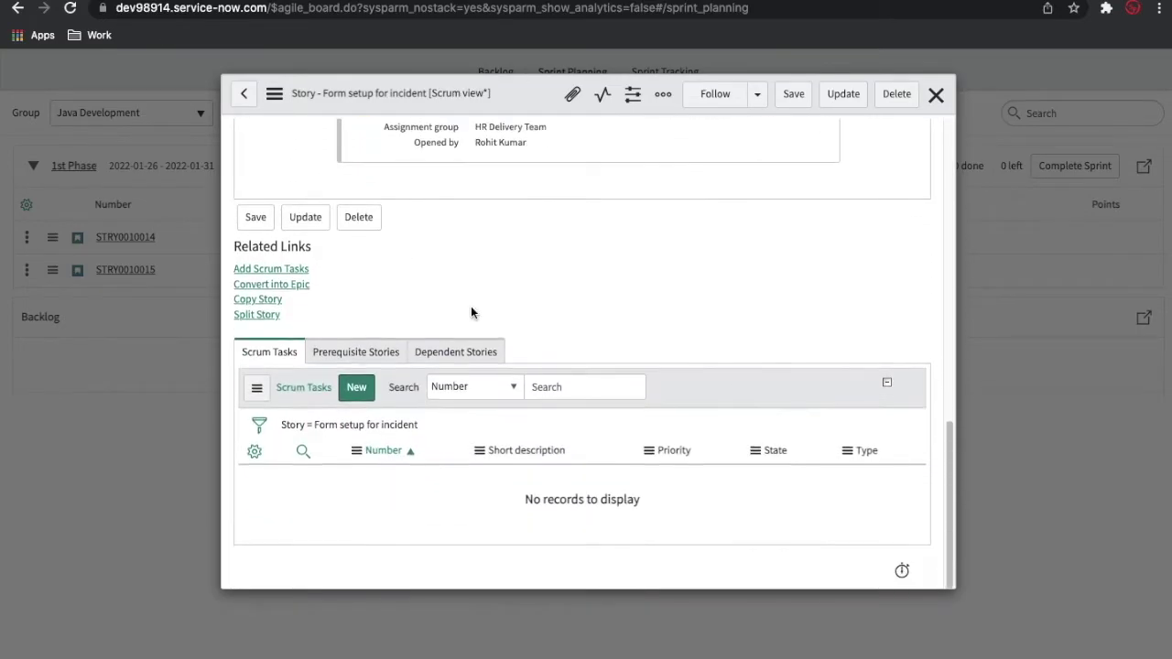
scroll(471, 312, "up", 9)
left_click(936, 94)
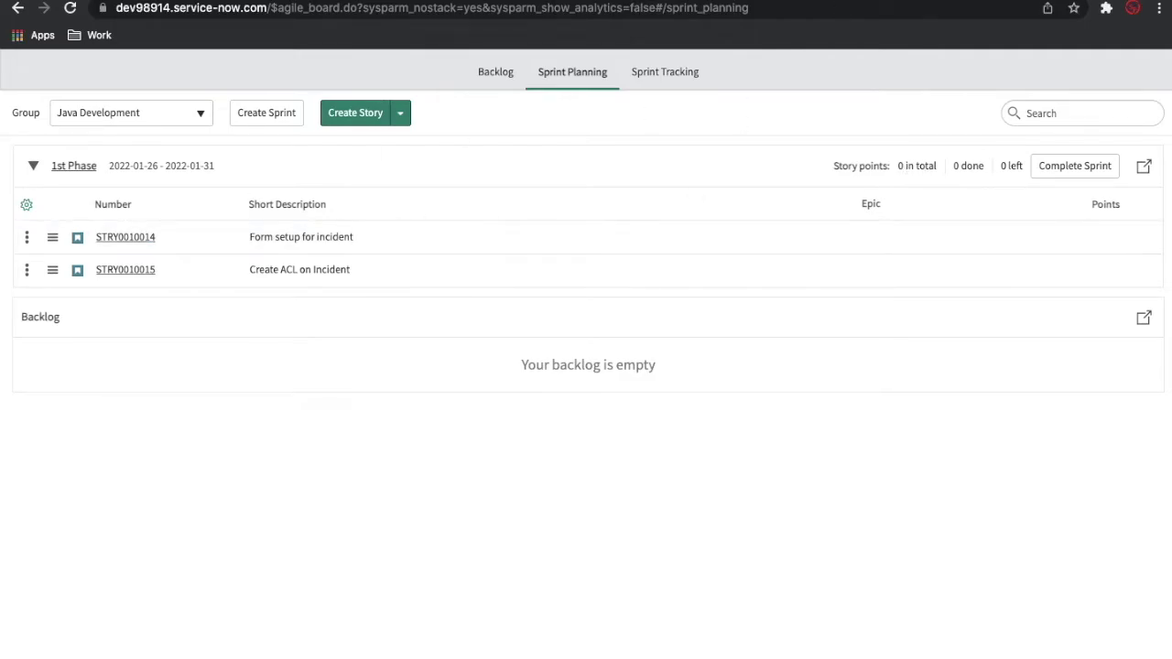
Review the Development Phase project task's state and percent complete, and reopen the sprint story "Form setup for incident" to view its details
key("alt+Left")
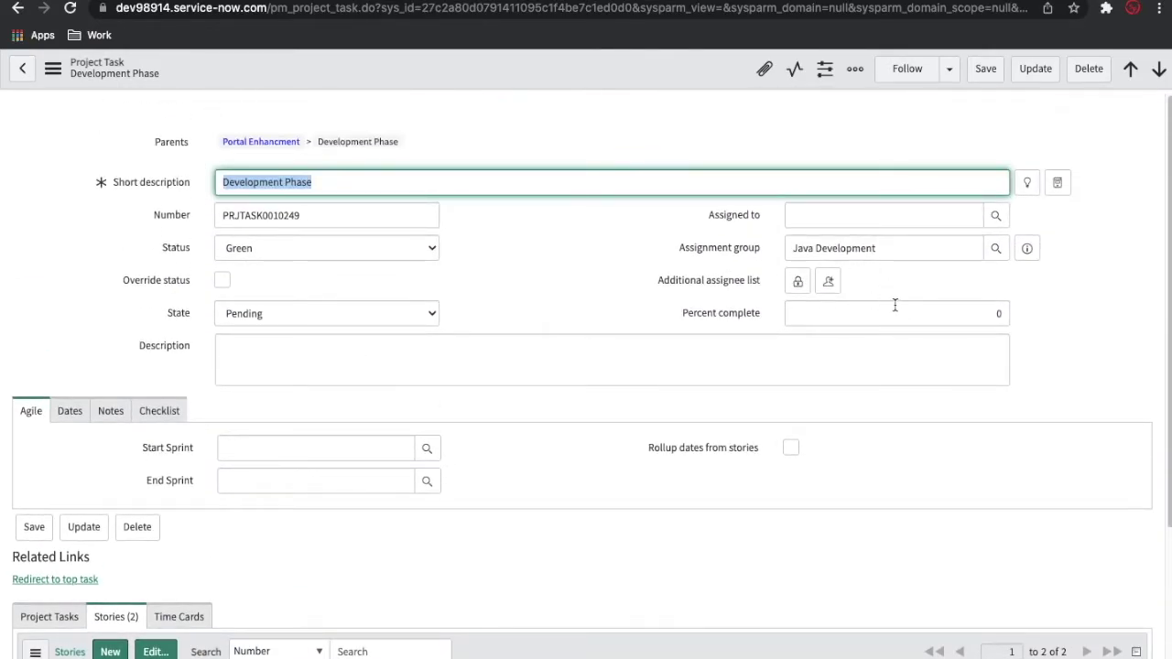
scroll(895, 305, "down", 2)
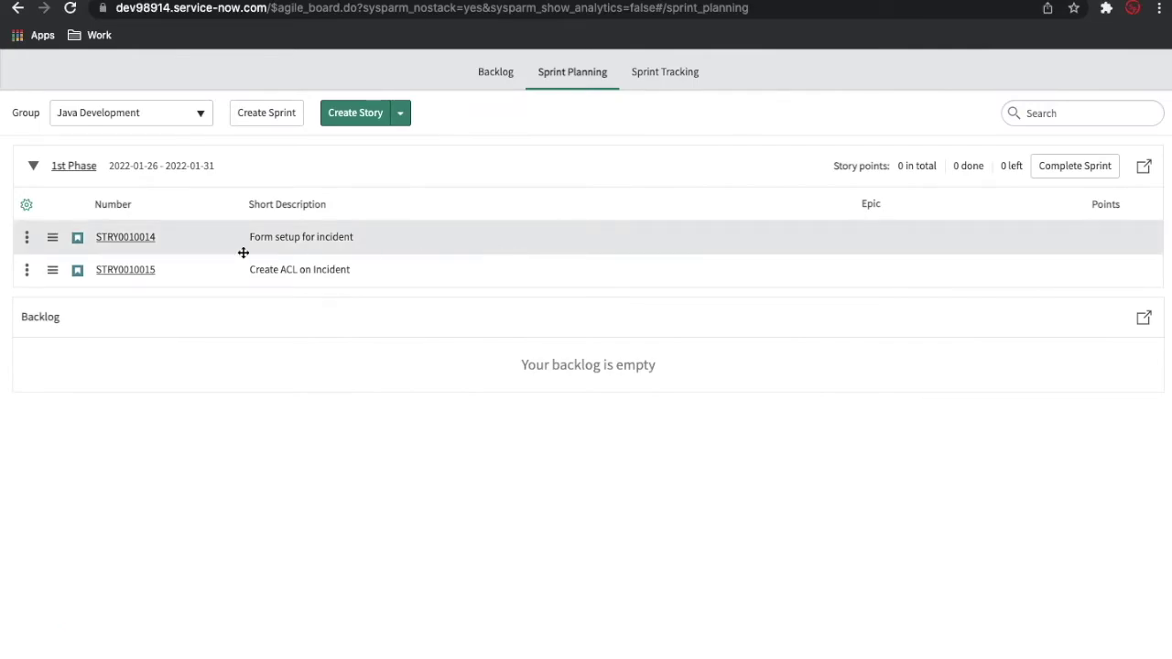
left_click(142, 239)
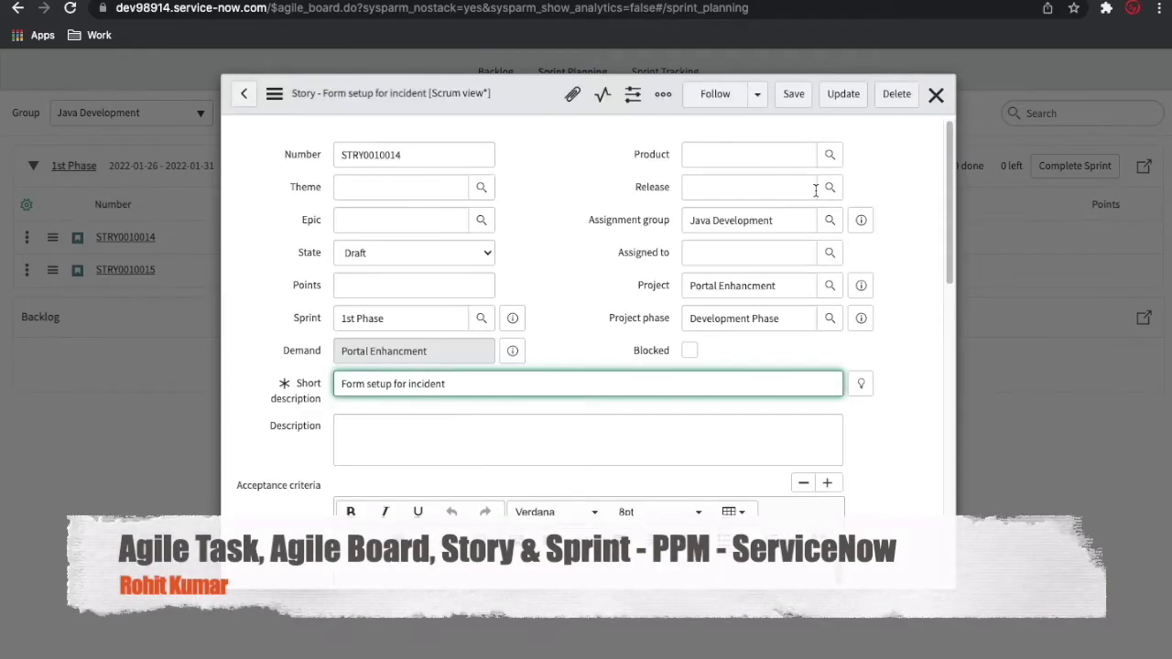
left_click(935, 92)
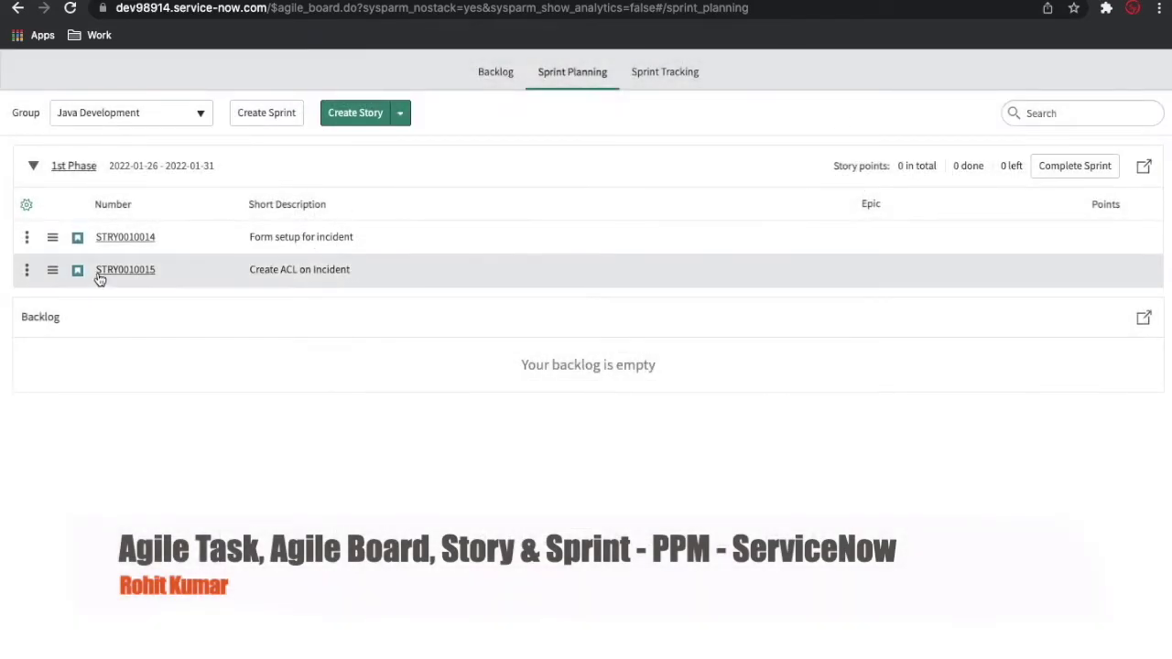
Set the story "Form setup for incident" to Complete with acceptance criteria "Form setup for incident", save it and review the Development Phase task
left_click(111, 239)
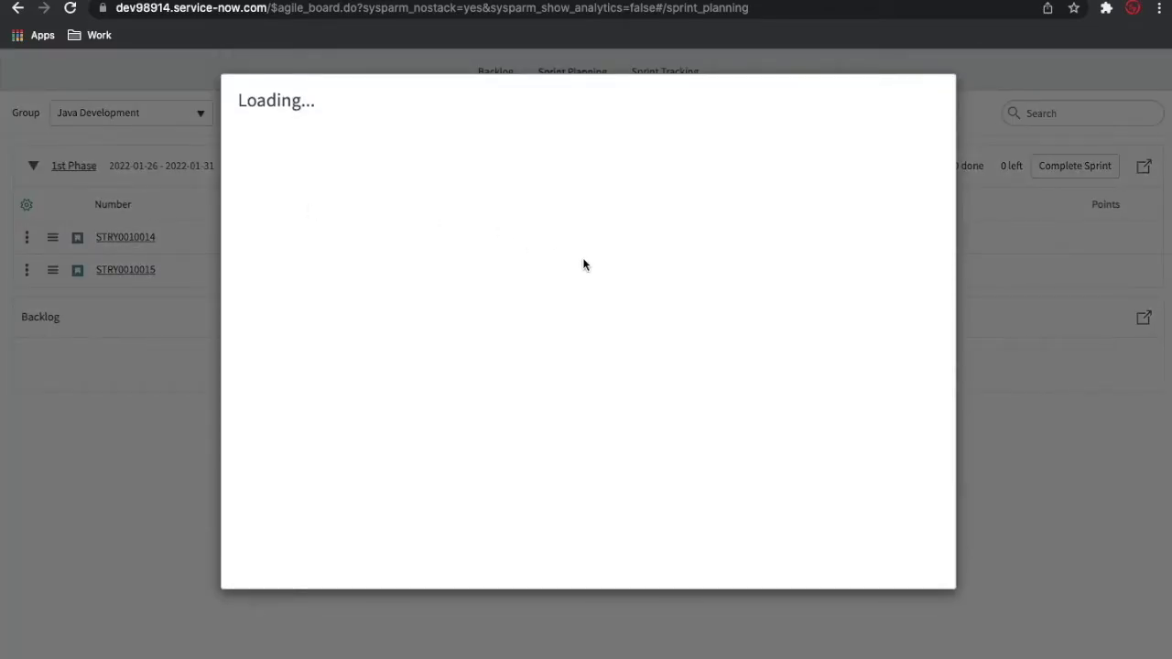
left_click(451, 260)
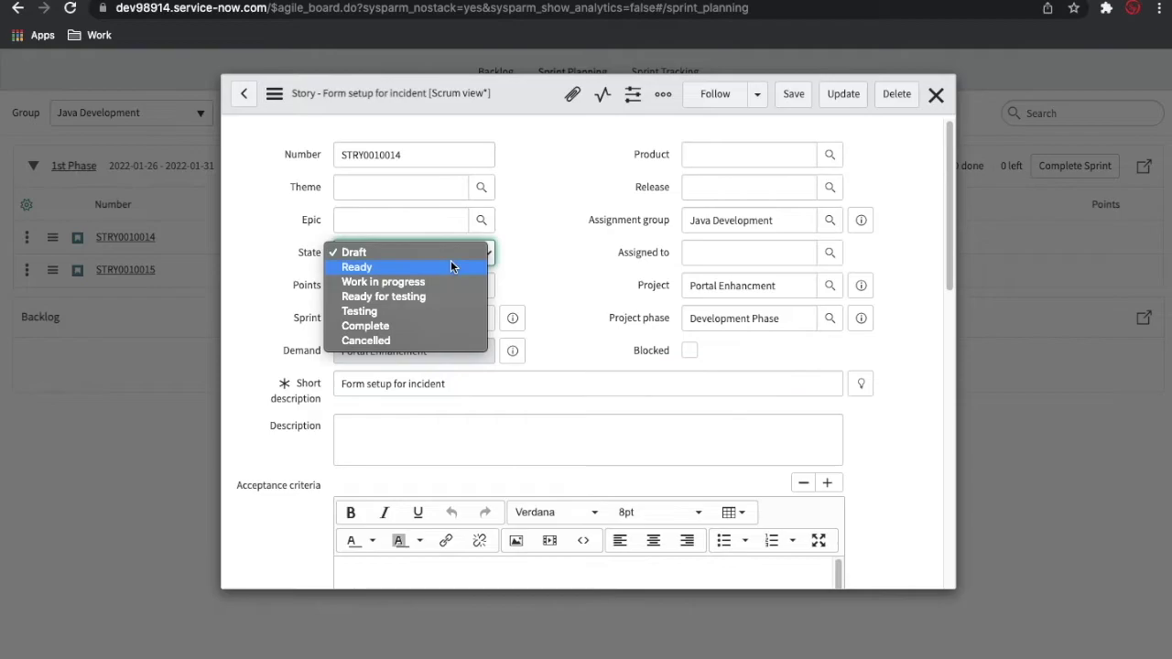
left_click(396, 326)
scroll(588, 308, "down", 3)
left_click(256, 252)
key("ctrl+c")
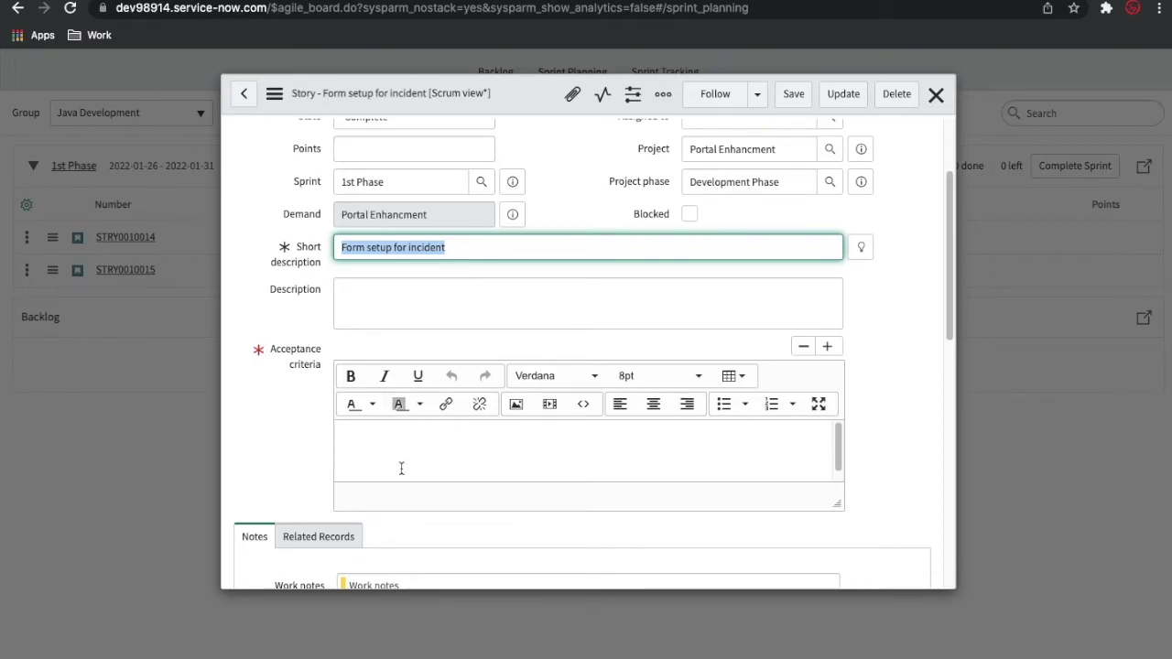
left_click(400, 463)
key("ctrl+v")
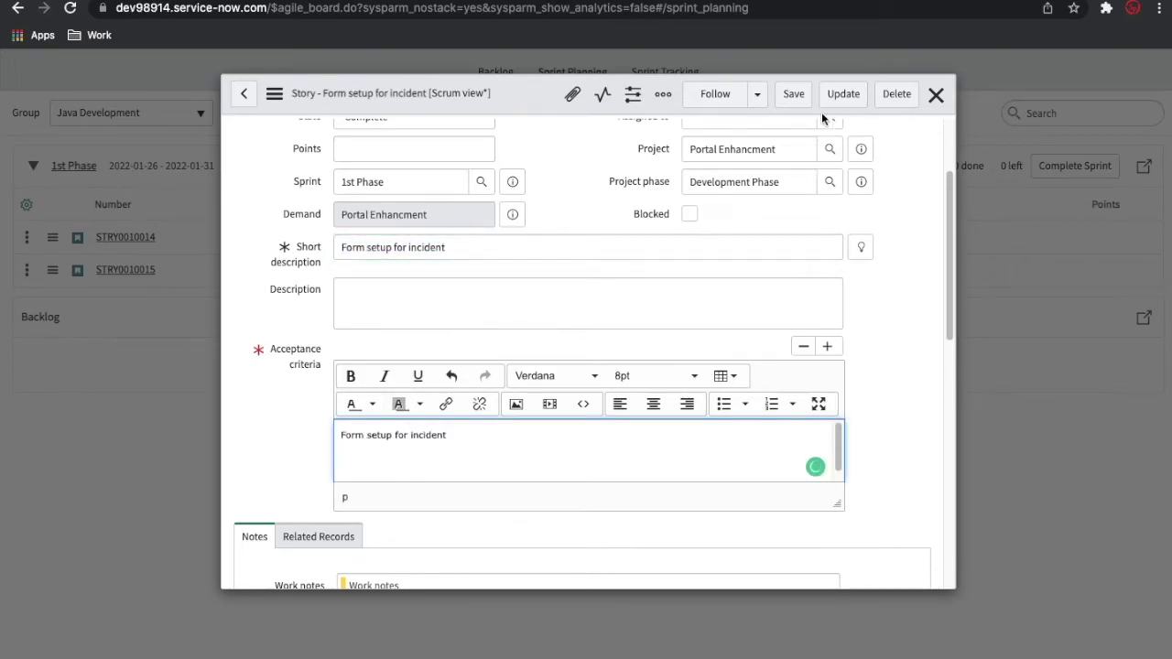
left_click(786, 100)
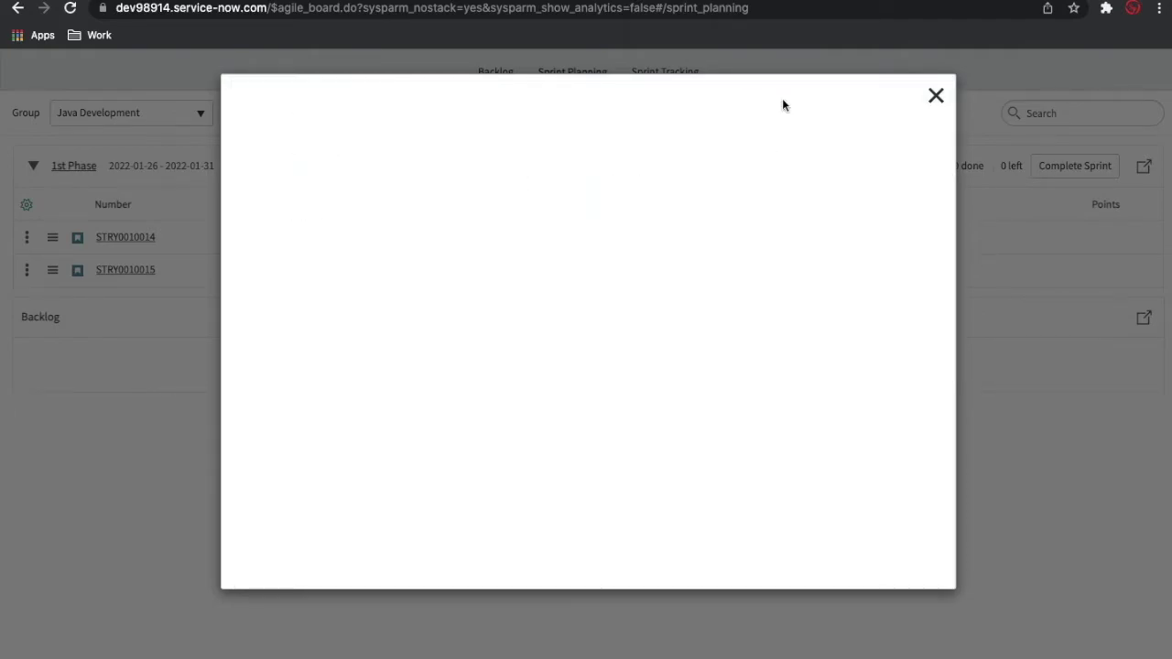
left_click(936, 95)
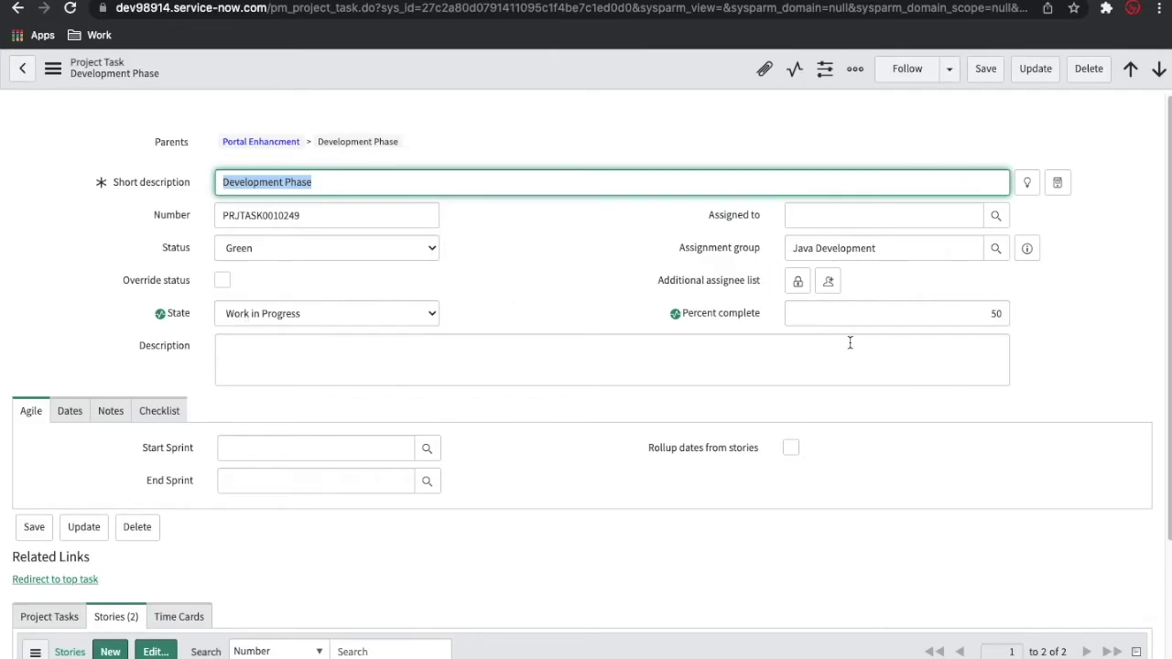
scroll(850, 343, "down", 2)
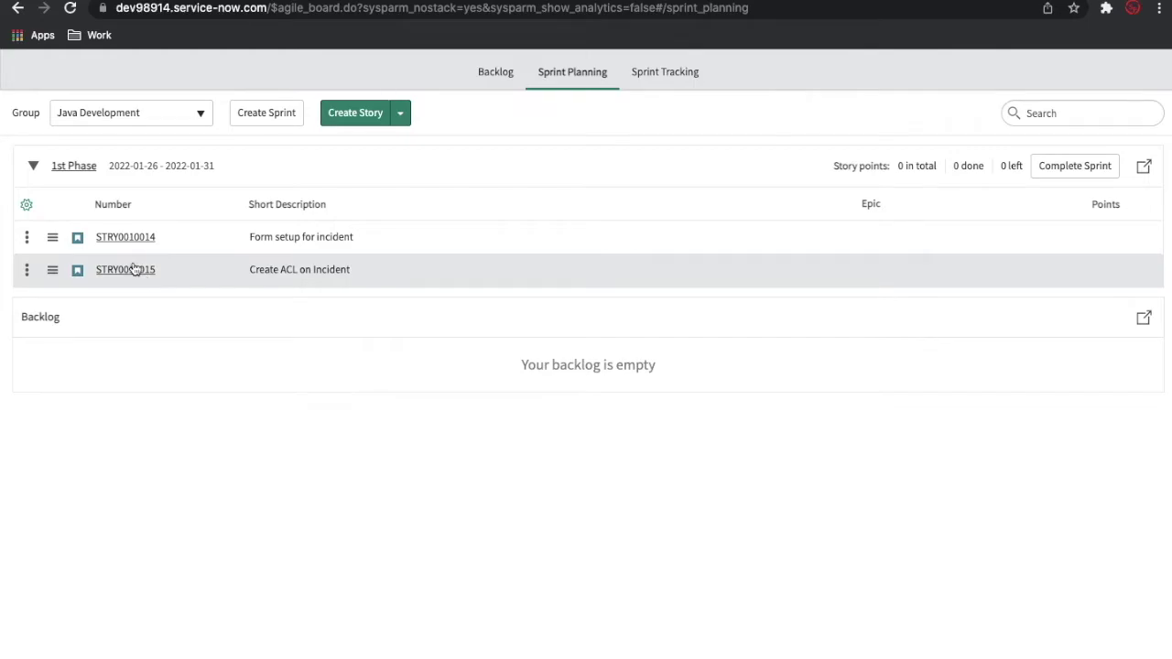
Refresh the Portal Enhancment workbench and review the Development Phase progress and its story board from Draft through Cancelled
left_click(72, 10)
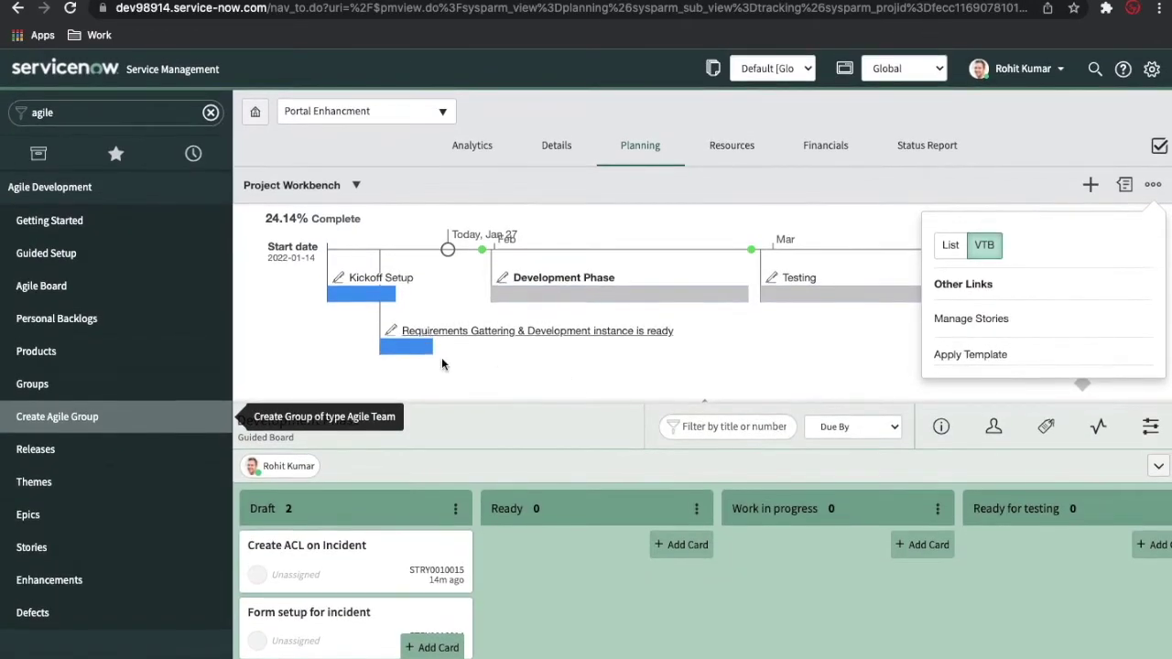
left_click(69, 9)
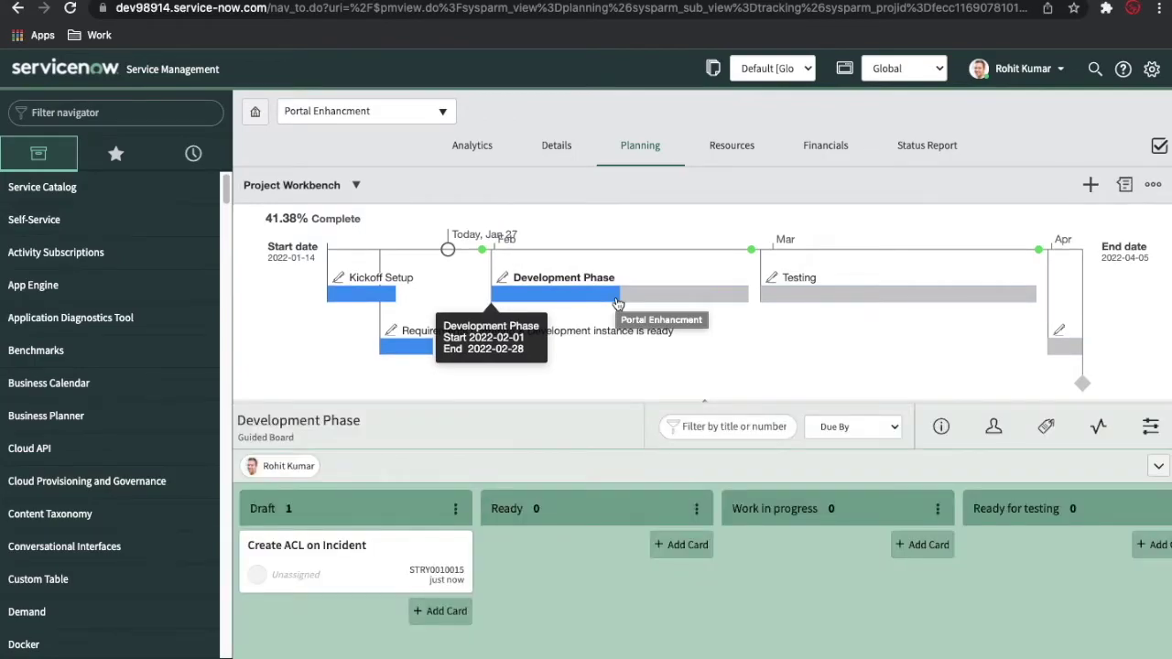
scroll(828, 641, "right", 8)
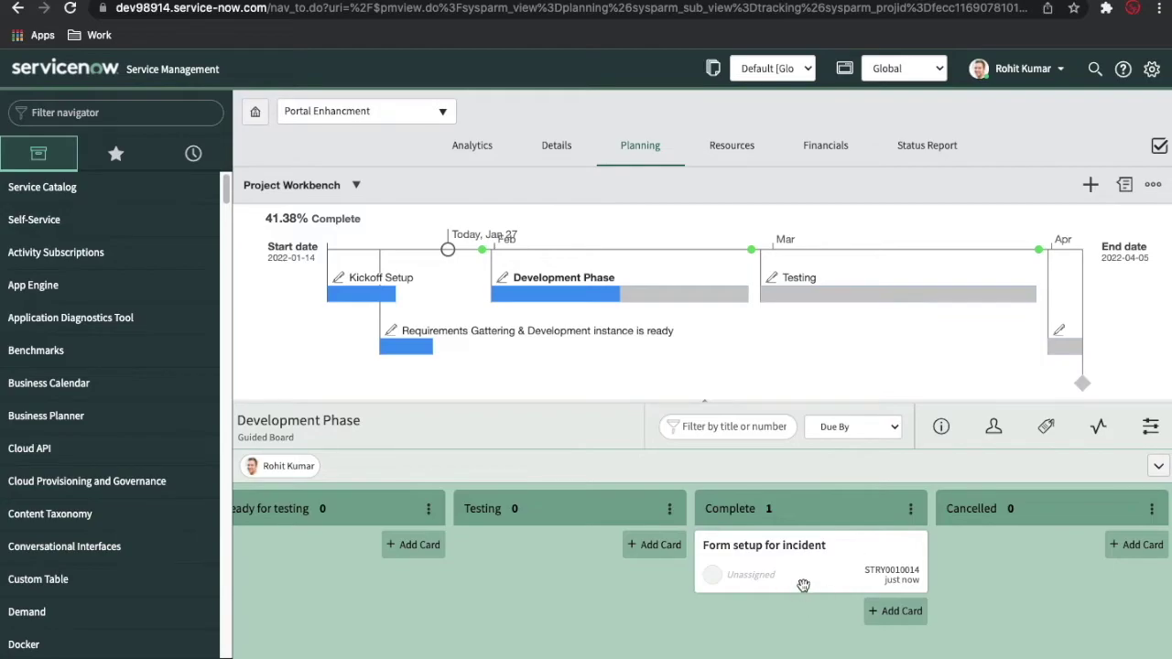
scroll(785, 604, "left", 8)
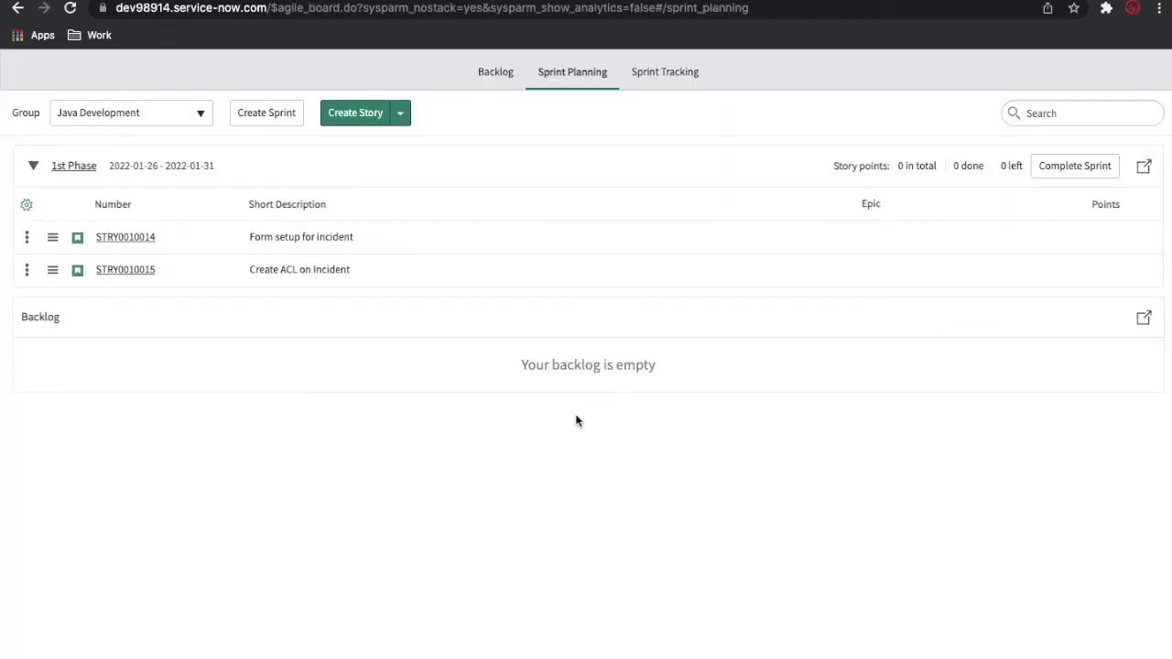
Open the story "Create ACL on Incident" from the 1st Phase sprint and review its fields, related links and scrum tasks section
left_click(127, 274)
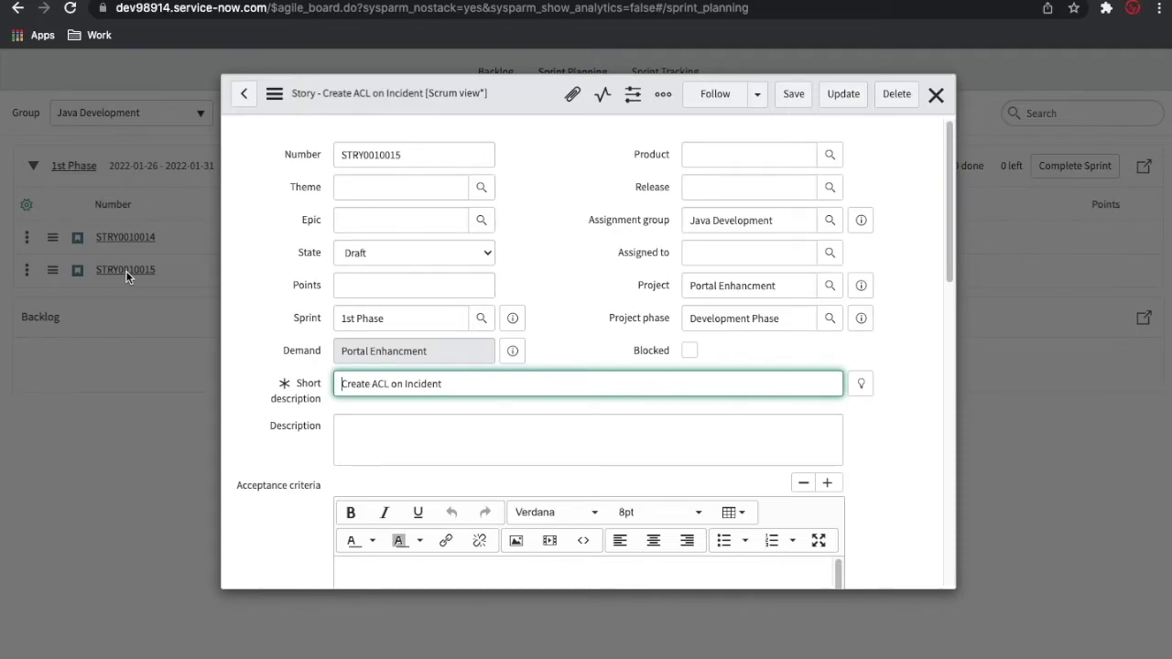
mouse_move(291, 349)
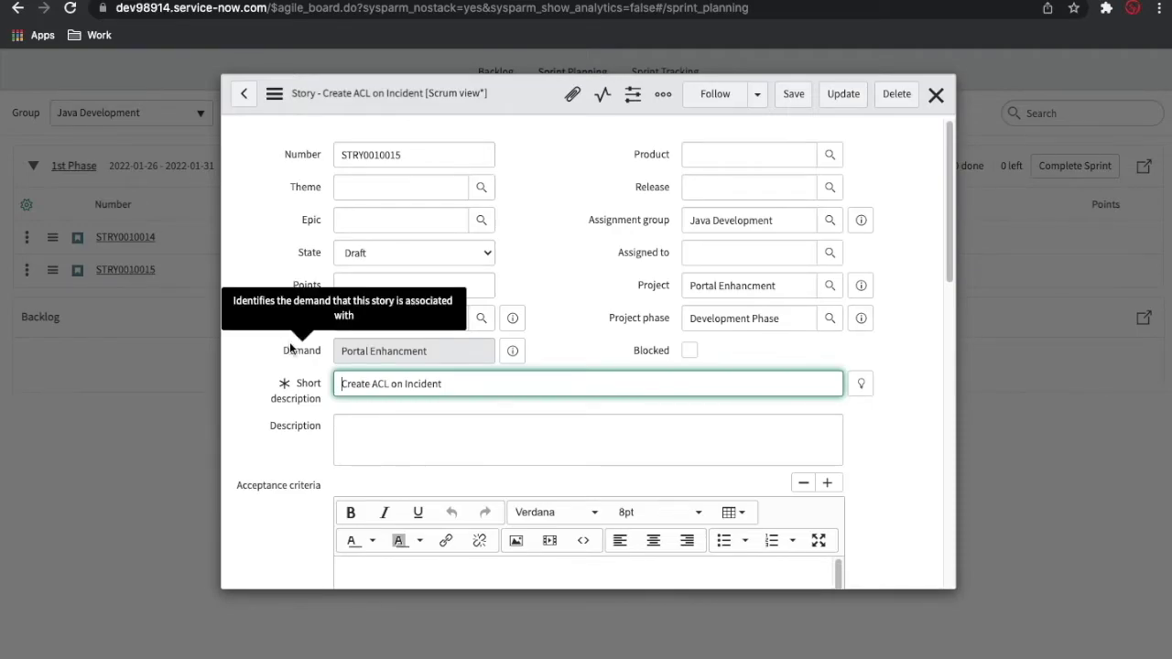
scroll(290, 349, "down", 10)
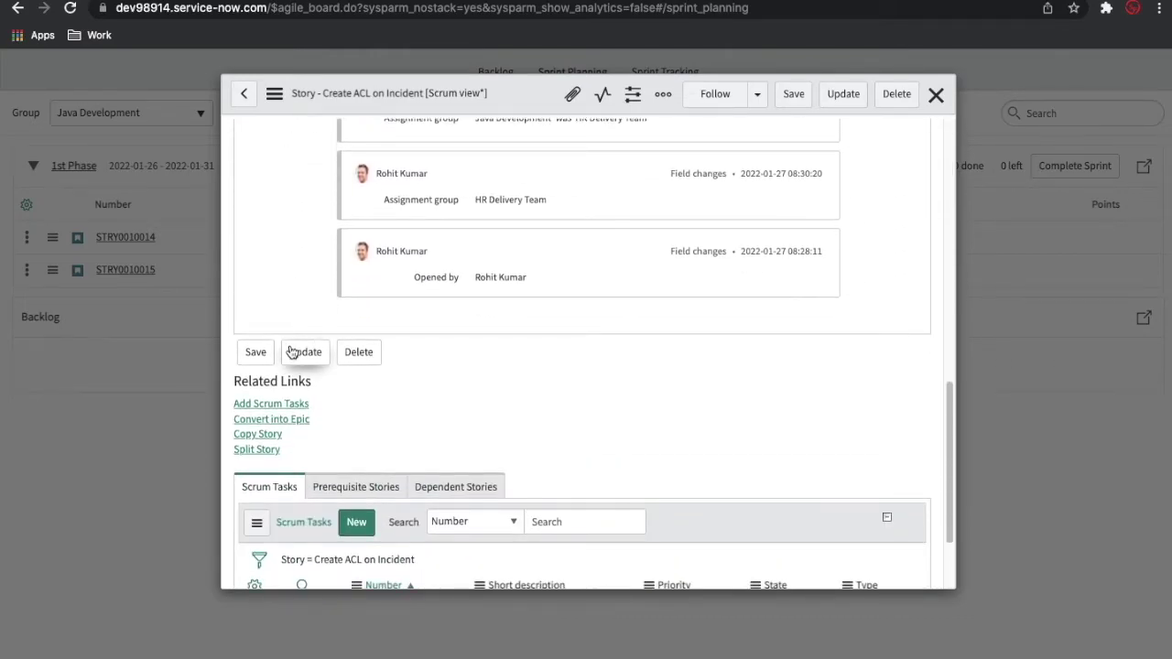
scroll(290, 351, "up", 10)
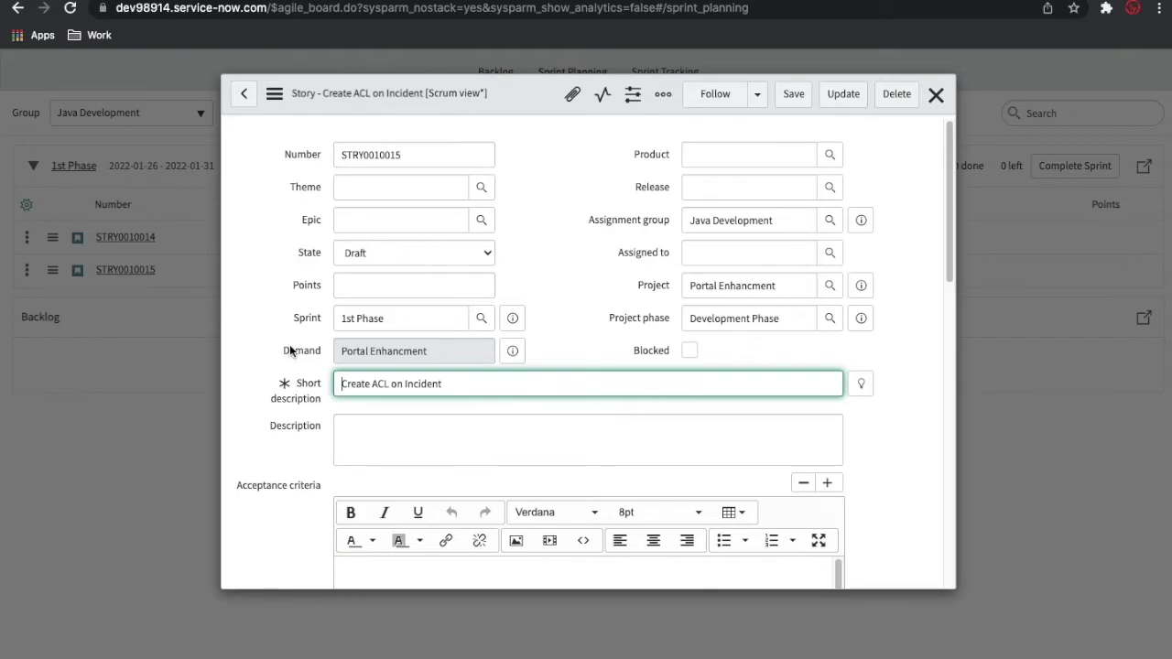
scroll(290, 348, "down", 15)
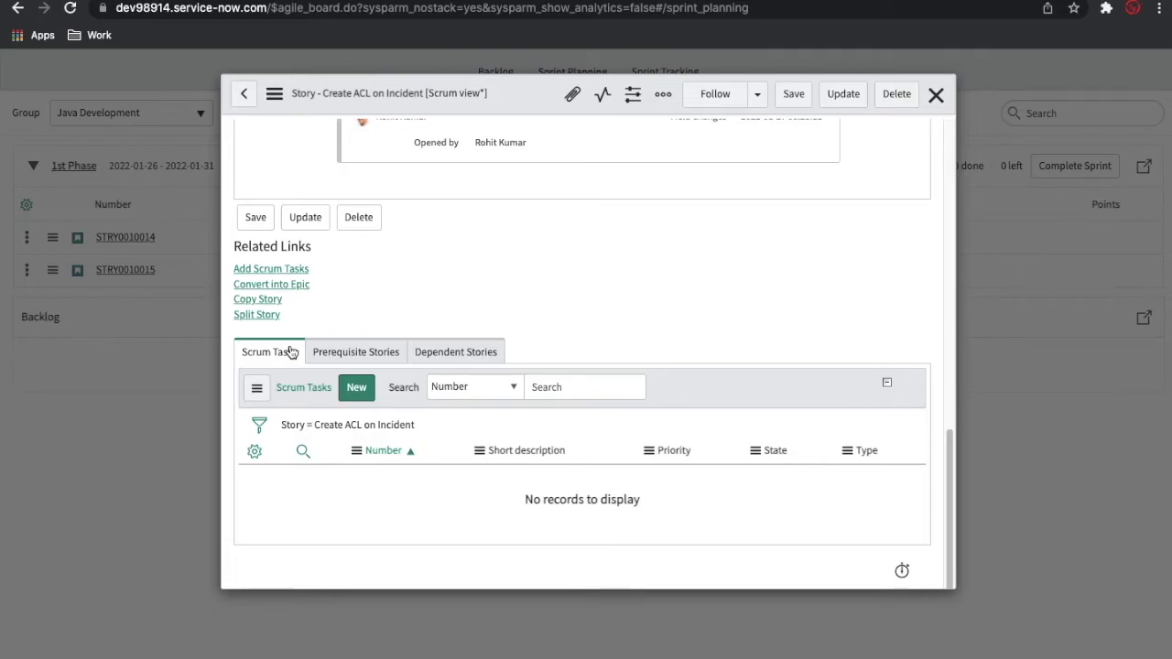
scroll(573, 278, "up", 15)
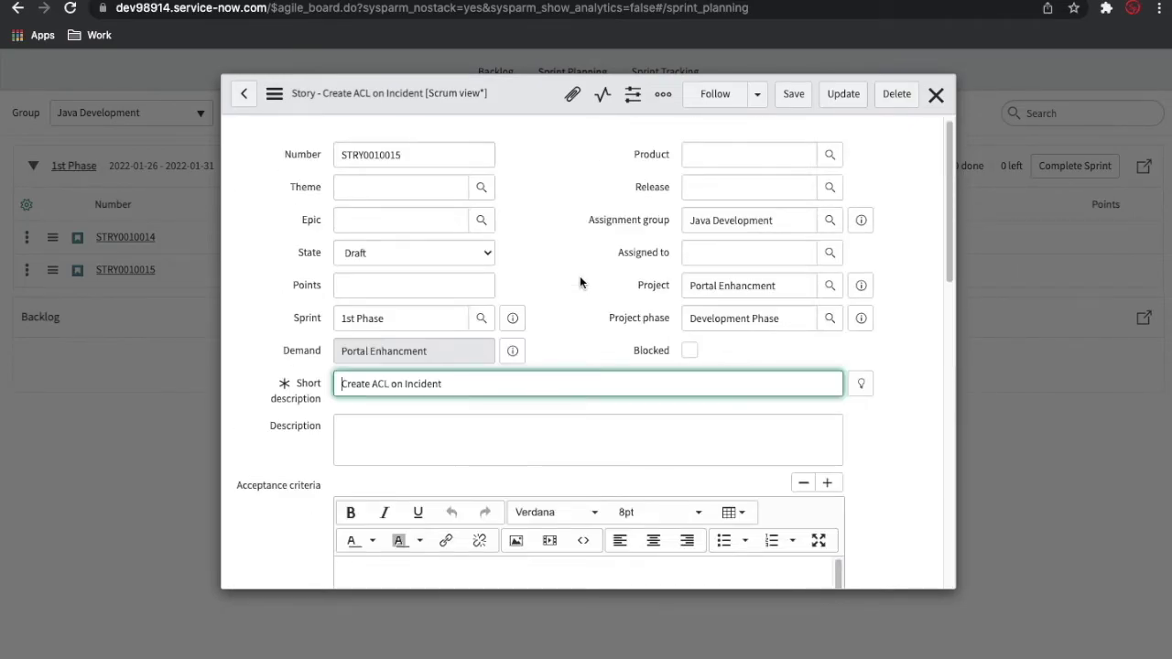
Set the points of the story "Create ACL on Incident" to 5 and its state to Ready
left_click(471, 286)
type("5")
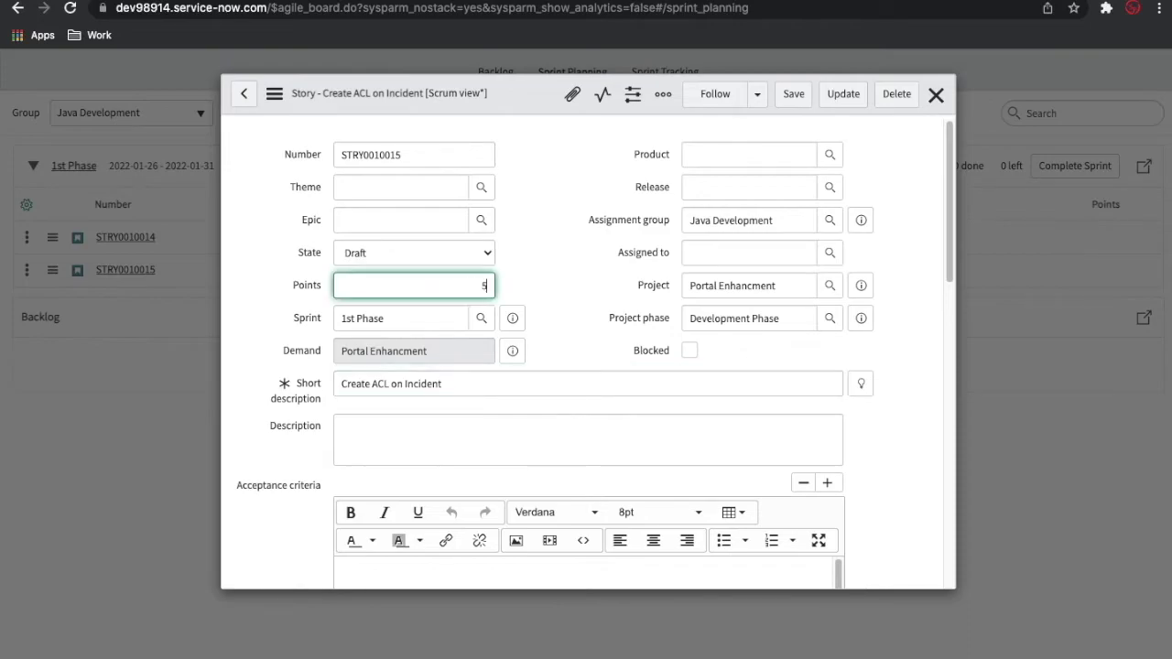
left_click(440, 251)
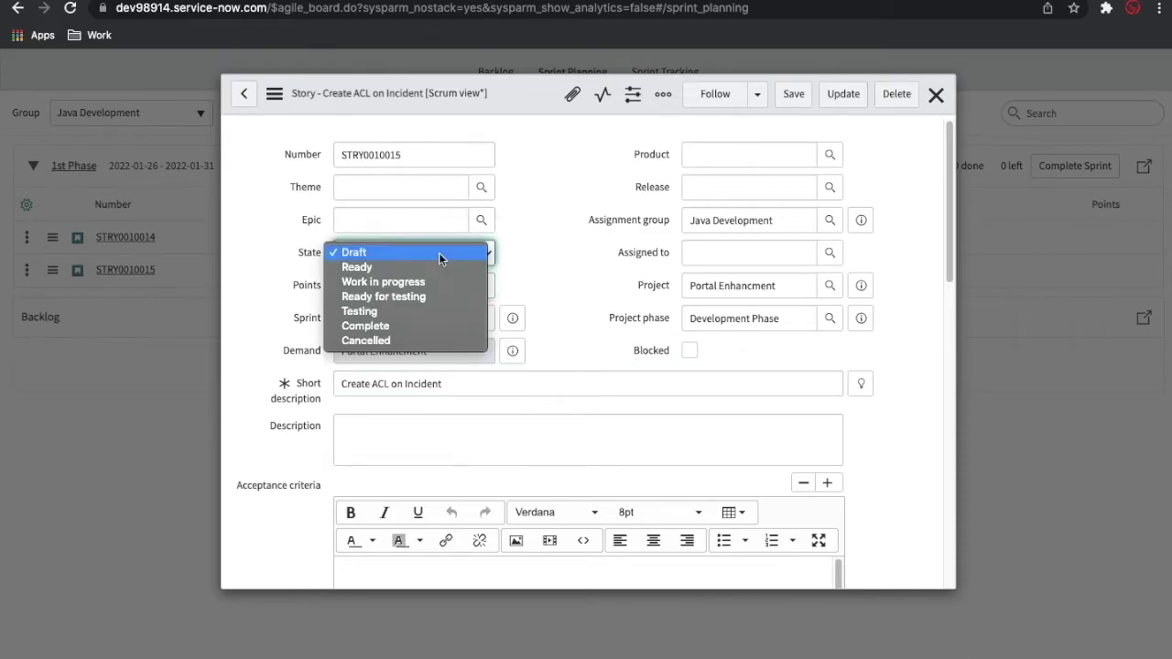
left_click(389, 270)
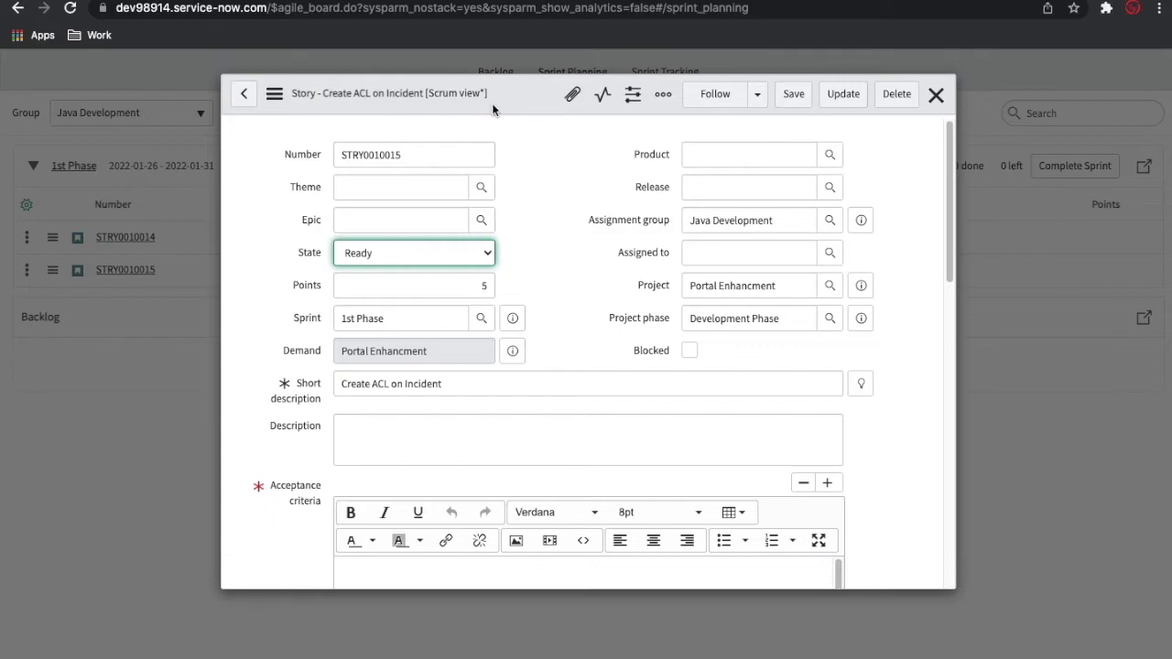
Try Work in progress as the story's state, and return the state to Ready
left_click(439, 254)
left_click(405, 267)
left_click(422, 253)
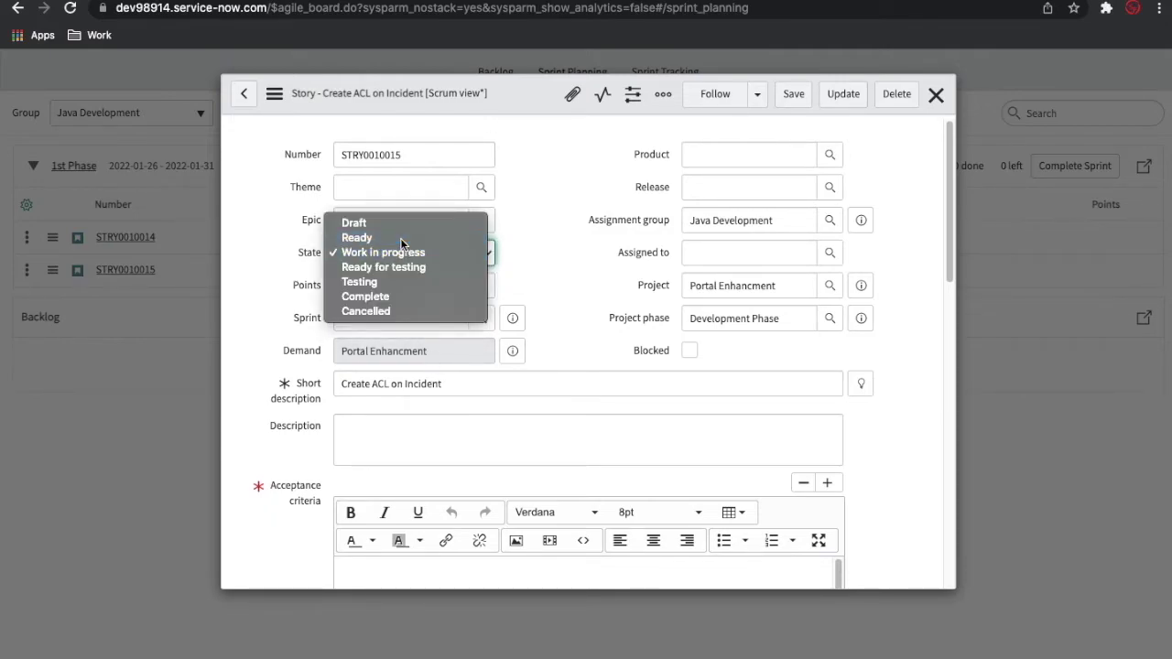
left_click(401, 243)
Copy the short description "Create ACL on Incident" into the acceptance criteria and save the story
left_click_drag(439, 384, 303, 384)
key("ctrl+c")
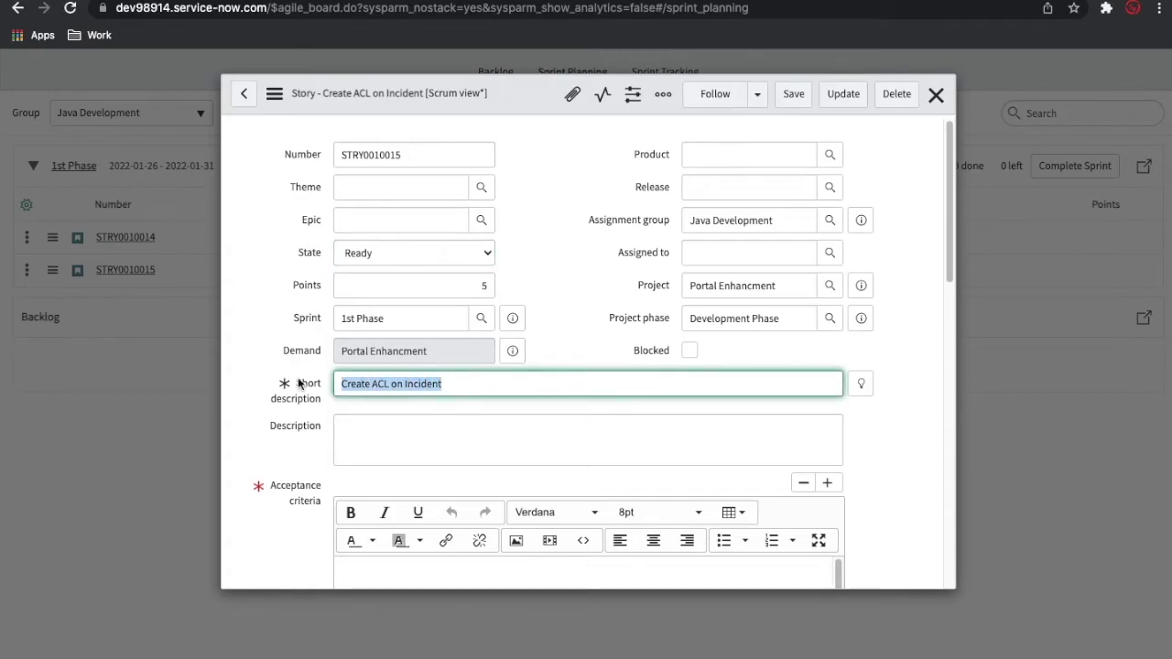
left_click(380, 574)
key("ctrl+v")
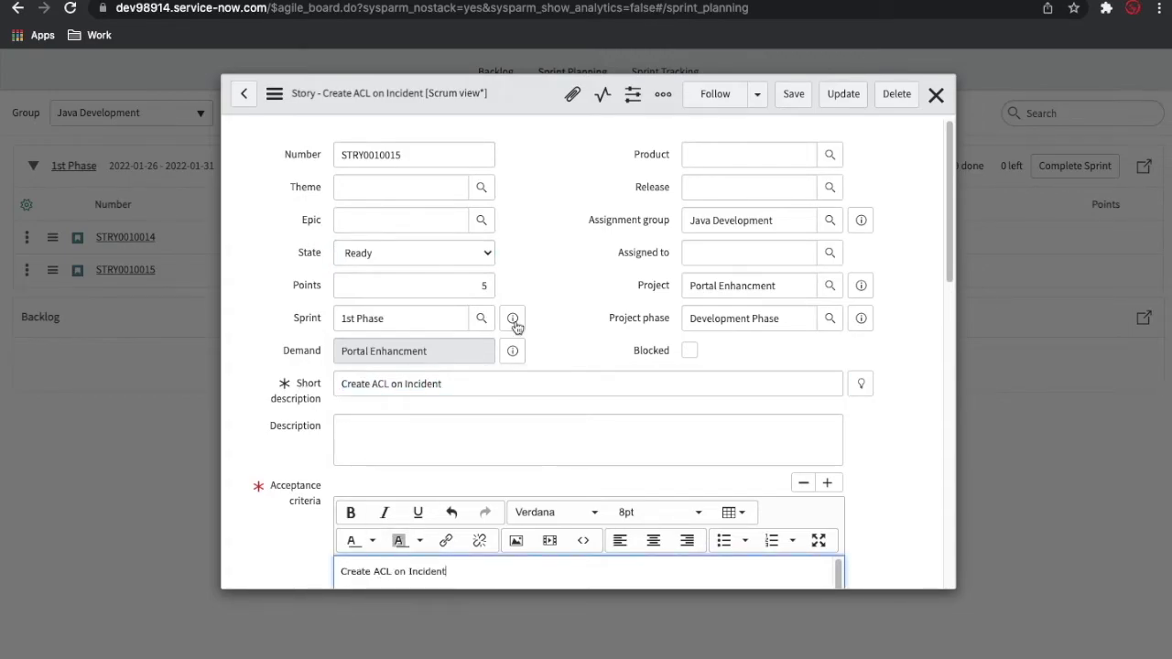
right_click(516, 99)
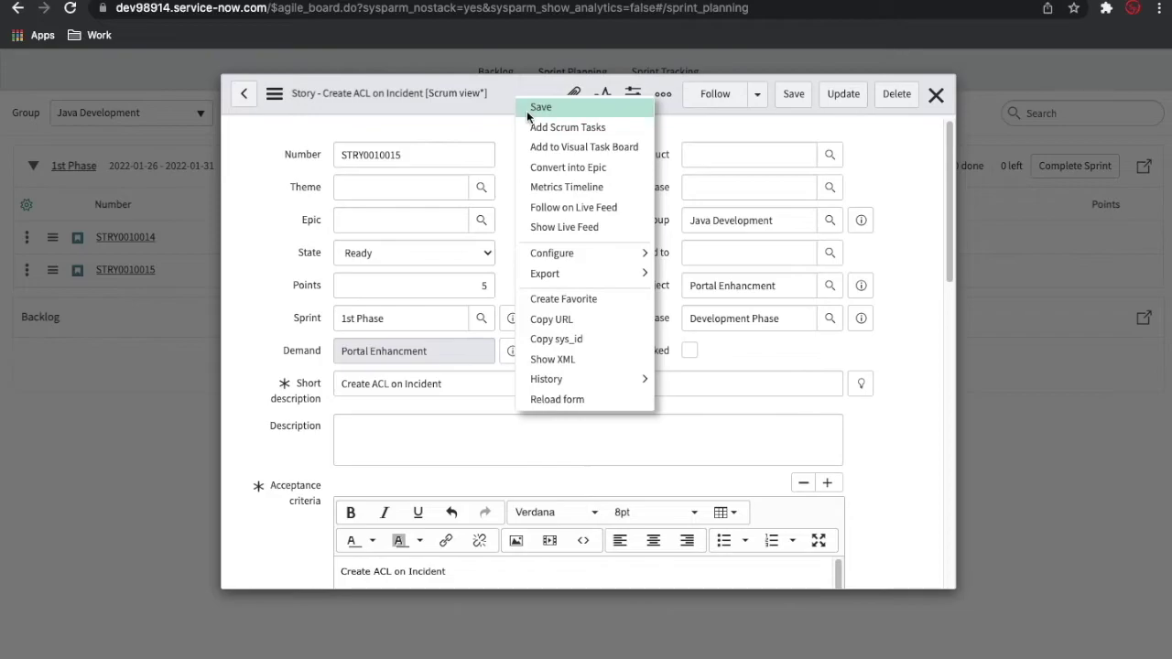
left_click(529, 107)
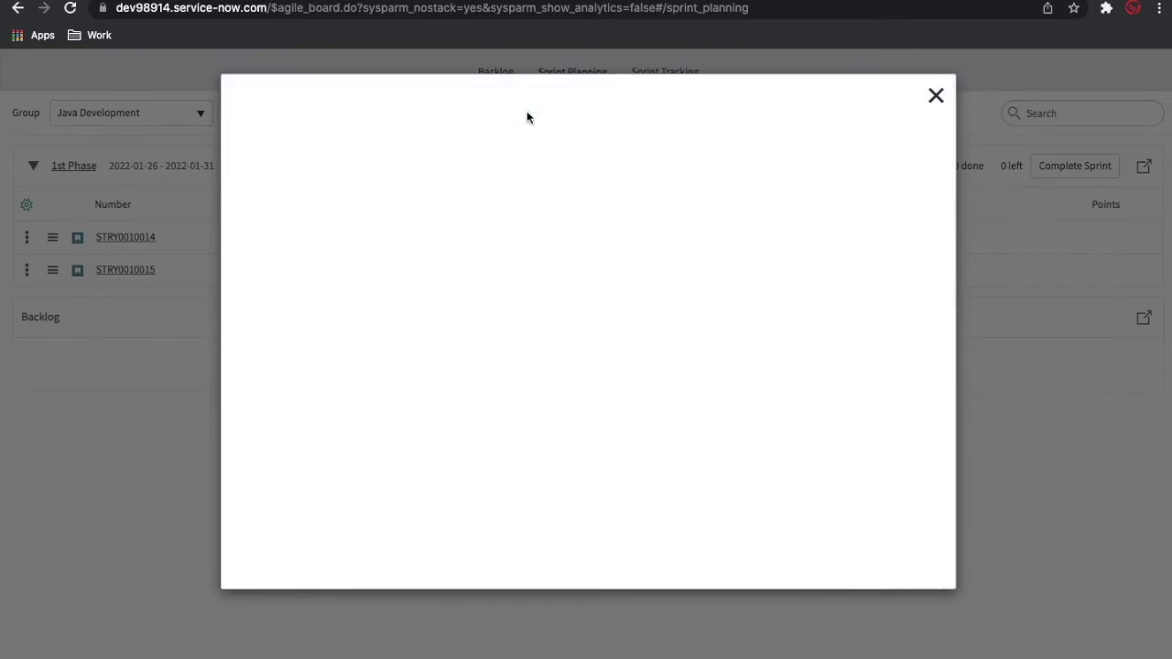
Look over the saved story's Add Scrum Tasks options, cancel without adding any, and close the story
scroll(542, 284, "down", 6)
scroll(542, 284, "down", 4)
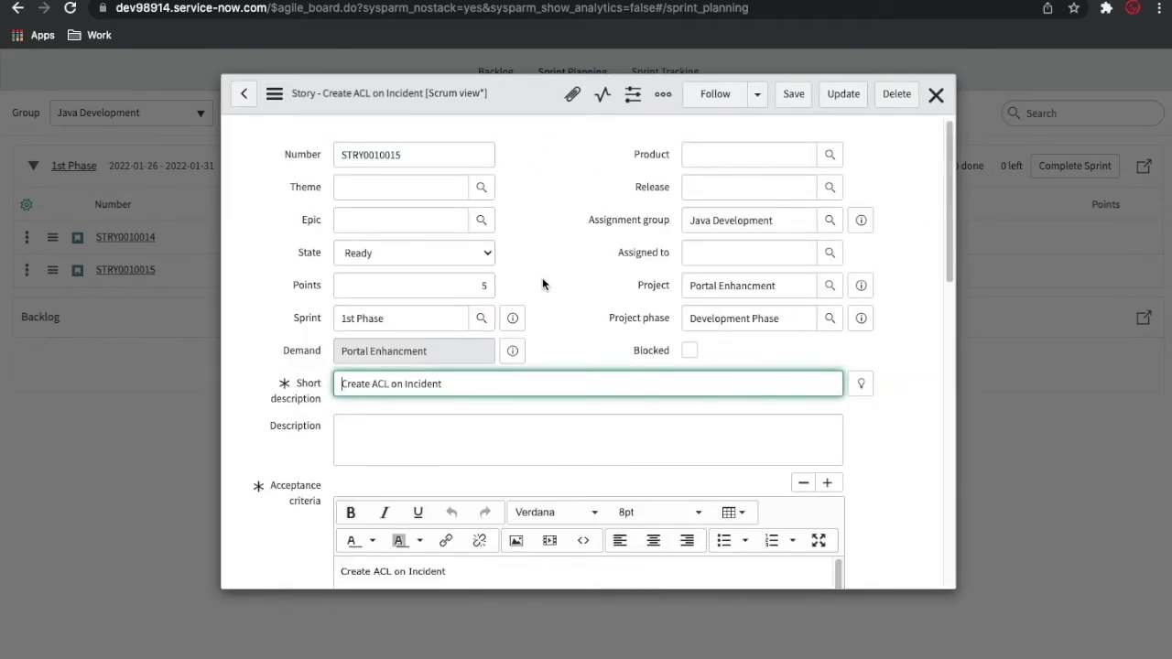
scroll(542, 281, "down", 10)
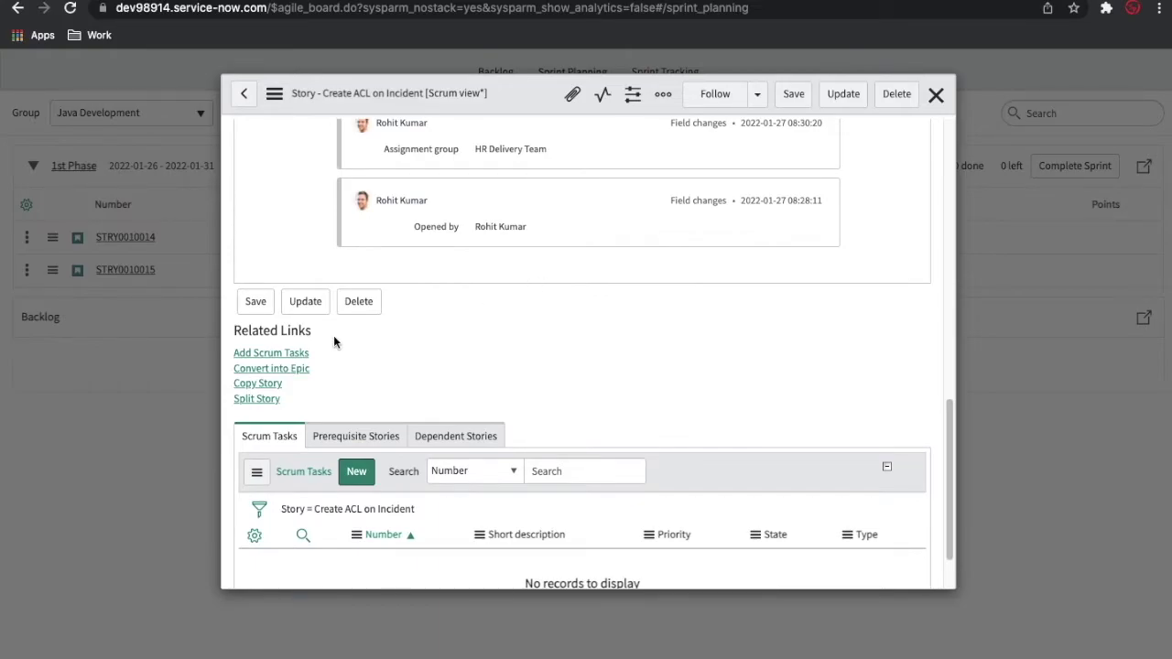
left_click(289, 357)
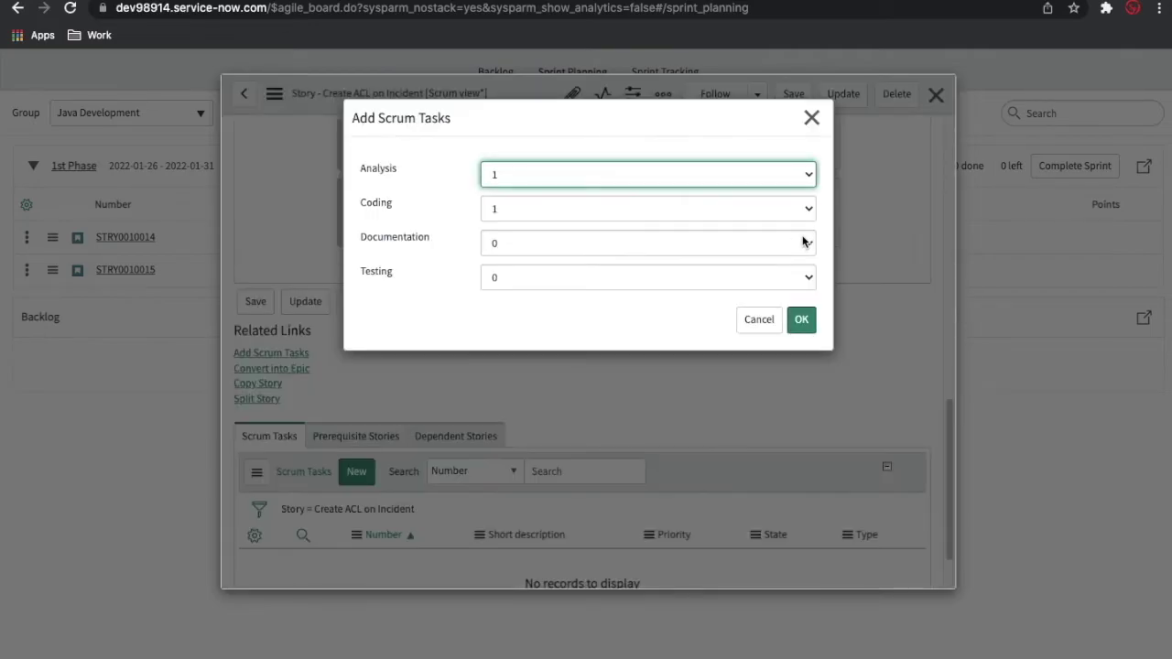
left_click(758, 322)
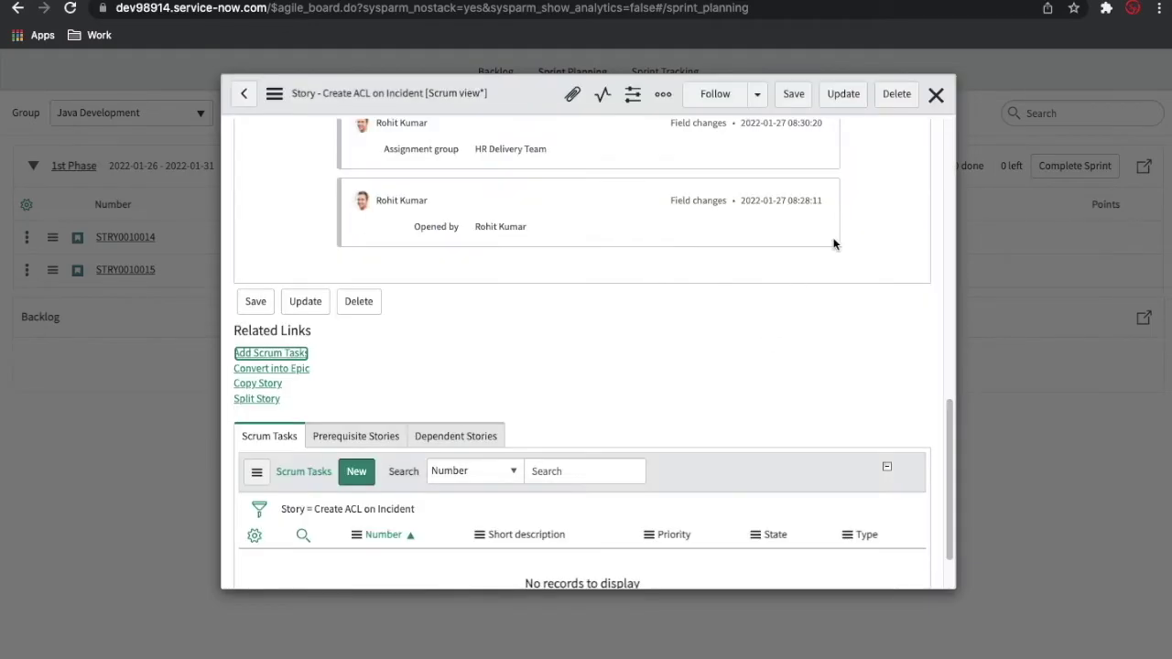
left_click(936, 93)
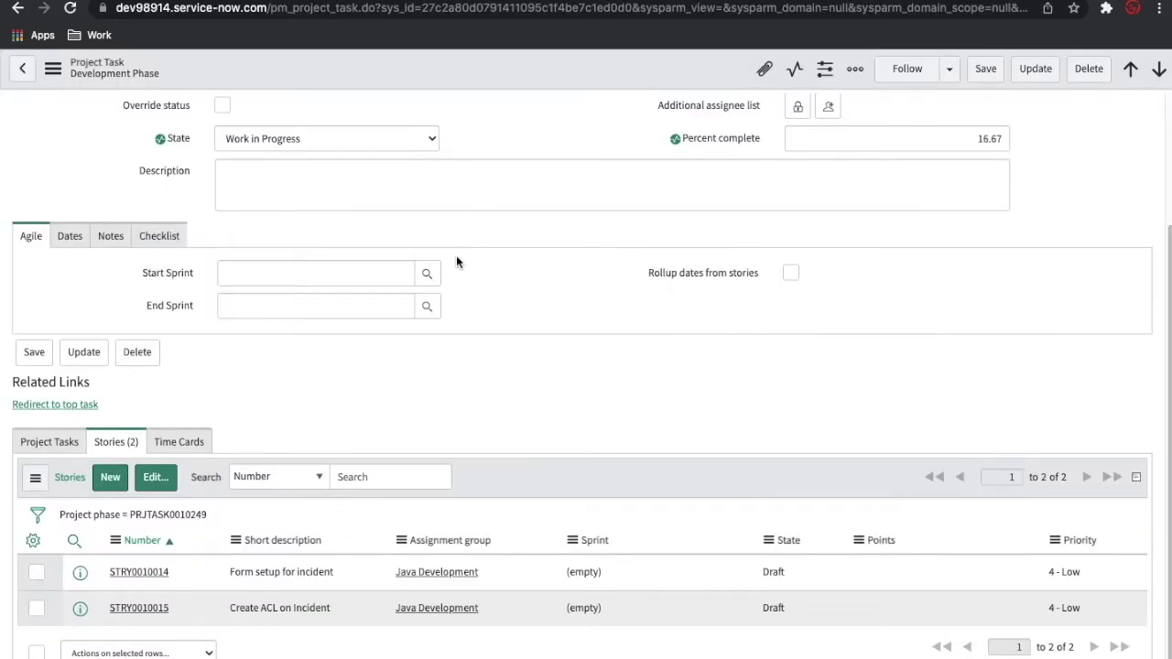
Refresh the stories list of the Development Phase task and open the story "Create ACL on Incident" at its related links
scroll(456, 263, "down", 1)
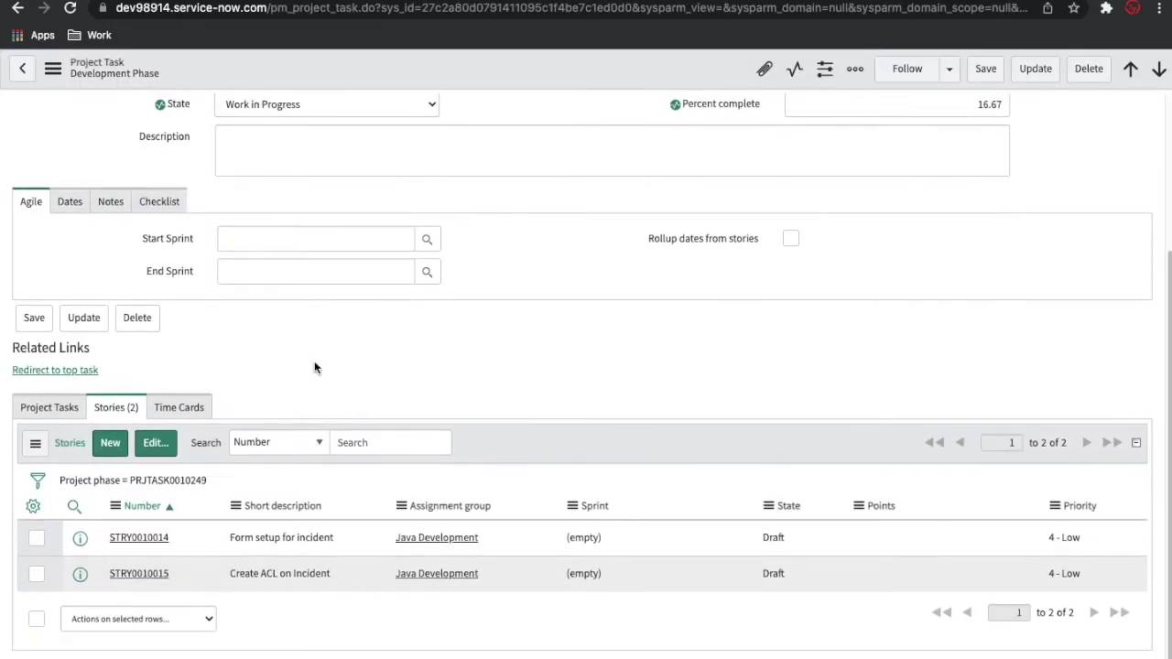
left_click(161, 480)
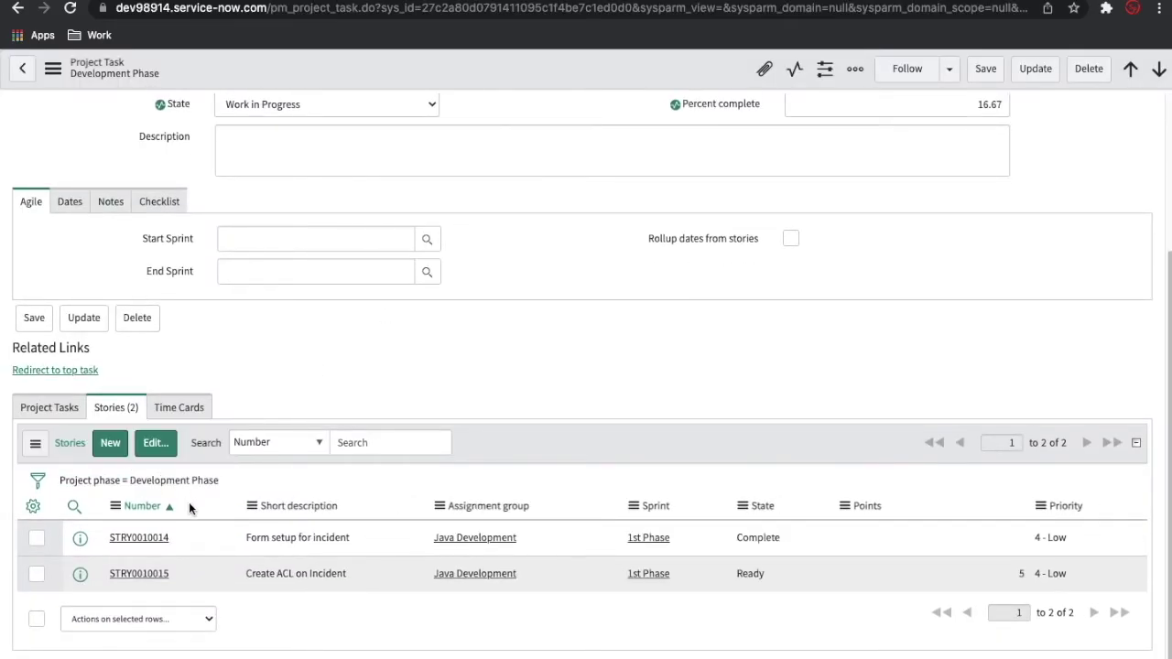
left_click(131, 577)
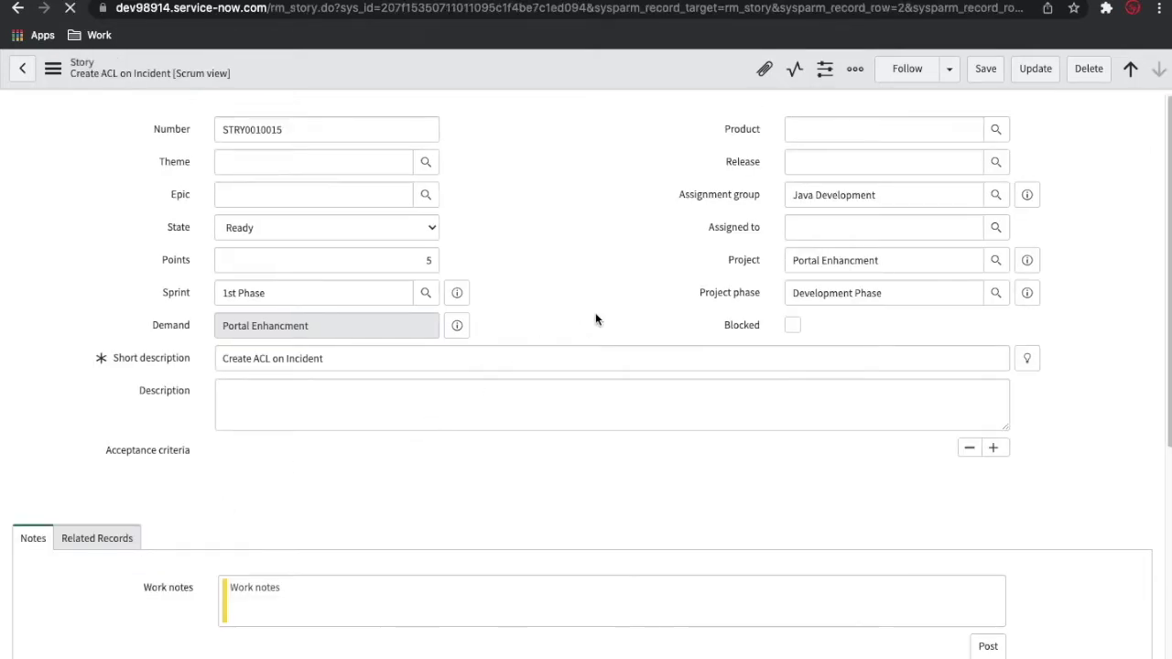
scroll(614, 308, "down", 5)
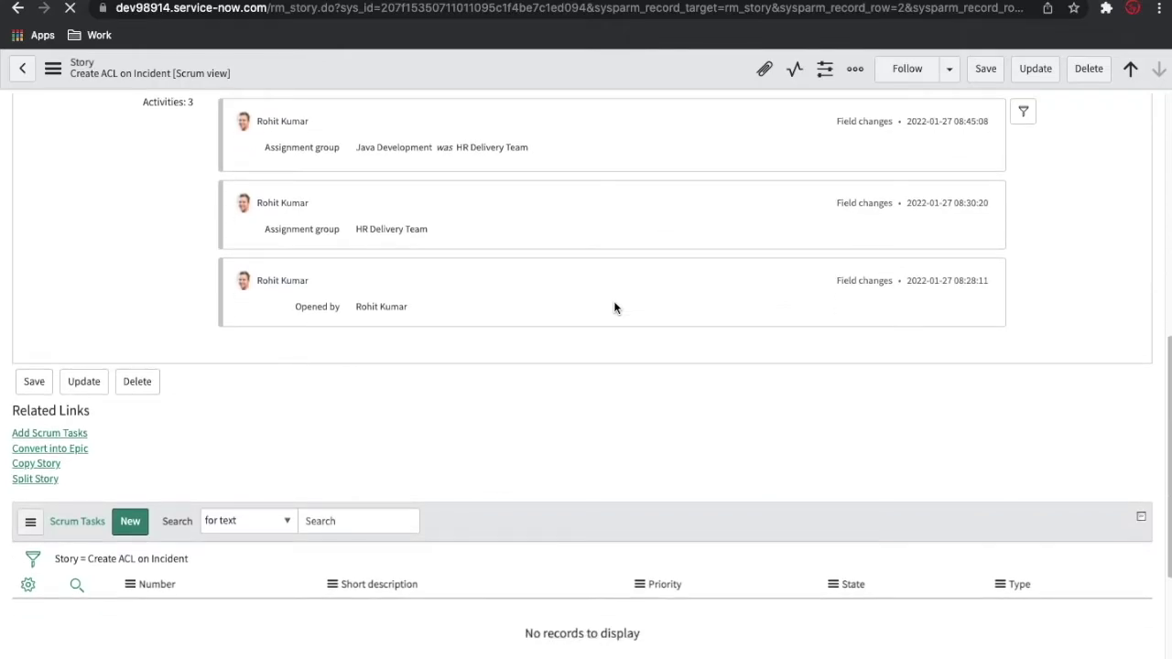
scroll(68, 516, "down", 5)
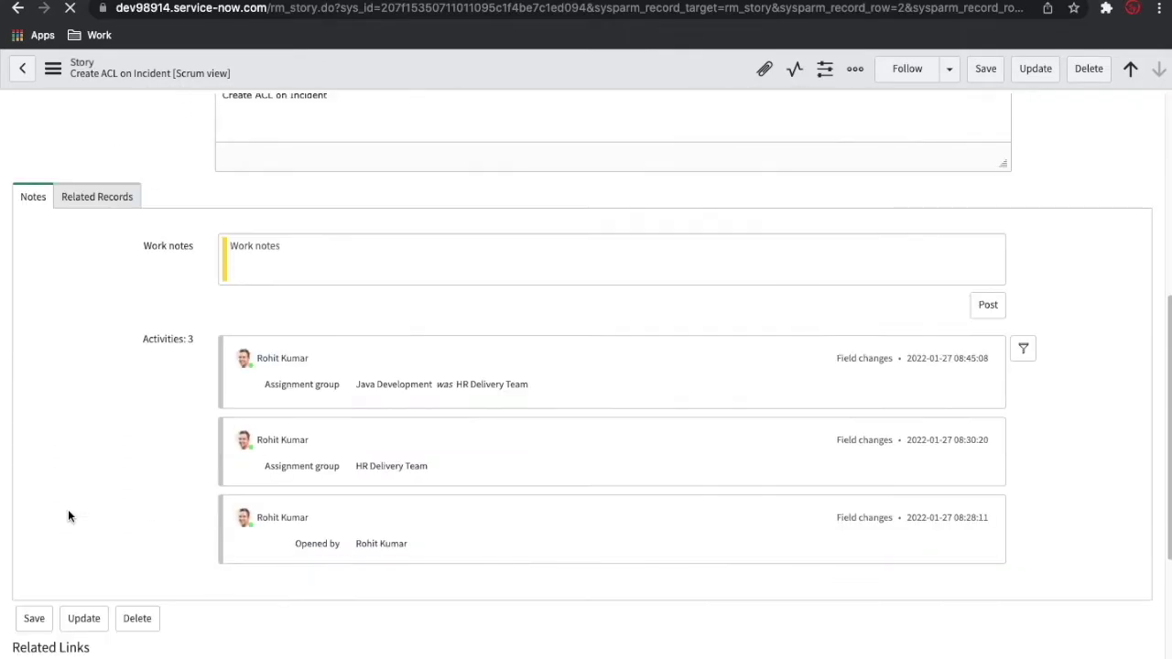
Start adding scrum tasks to the story and examine the counts offered for Analysis and Documentation, leaving both as they are
left_click(64, 539)
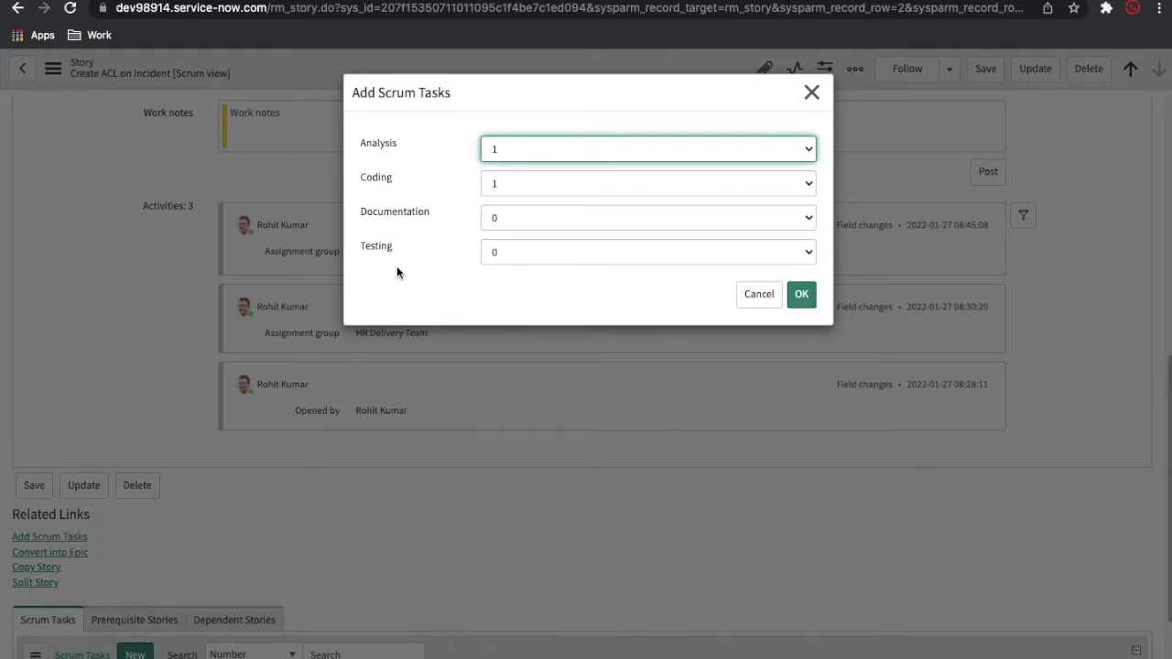
left_click(517, 154)
left_click(431, 232)
left_click(519, 146)
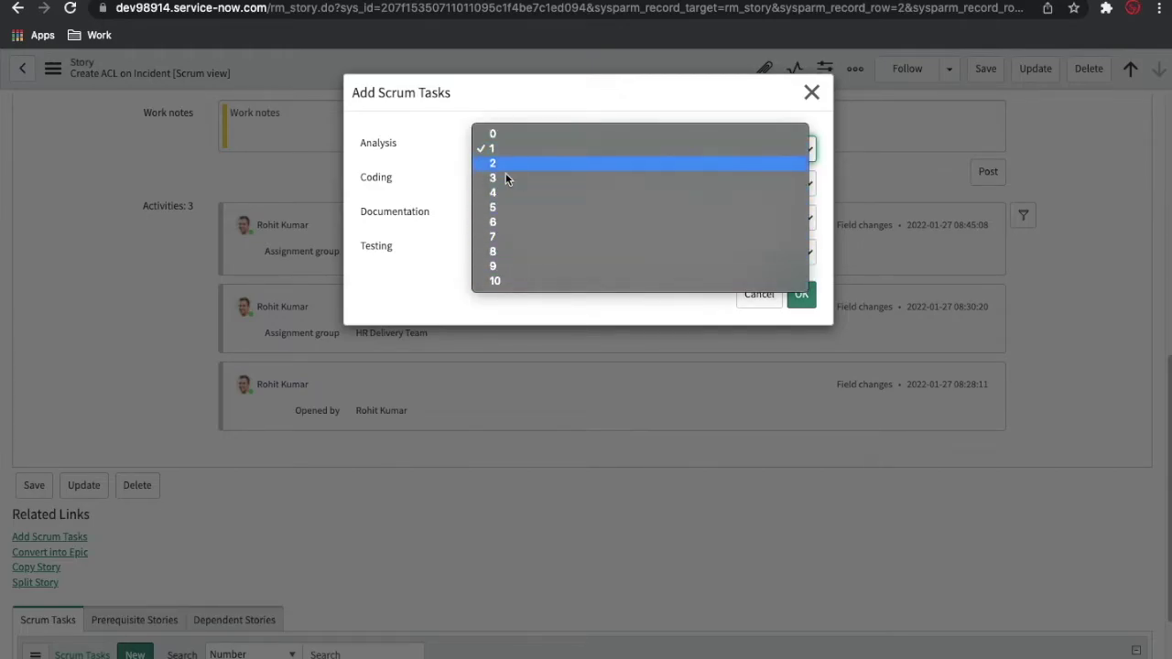
left_click(401, 188)
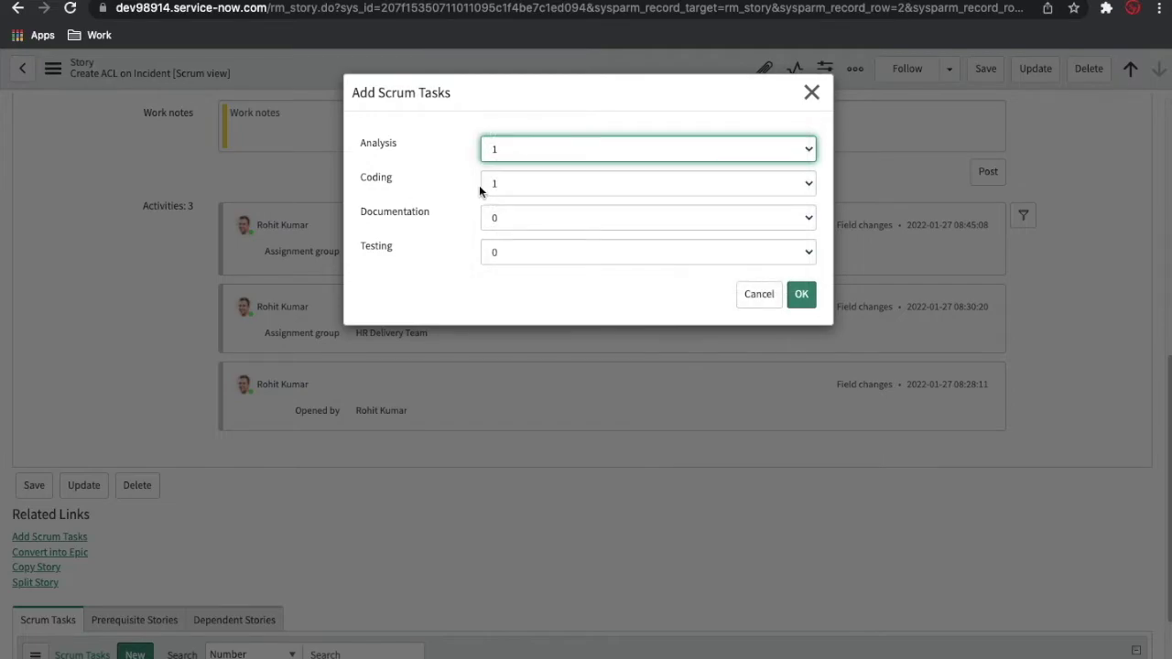
left_click(513, 220)
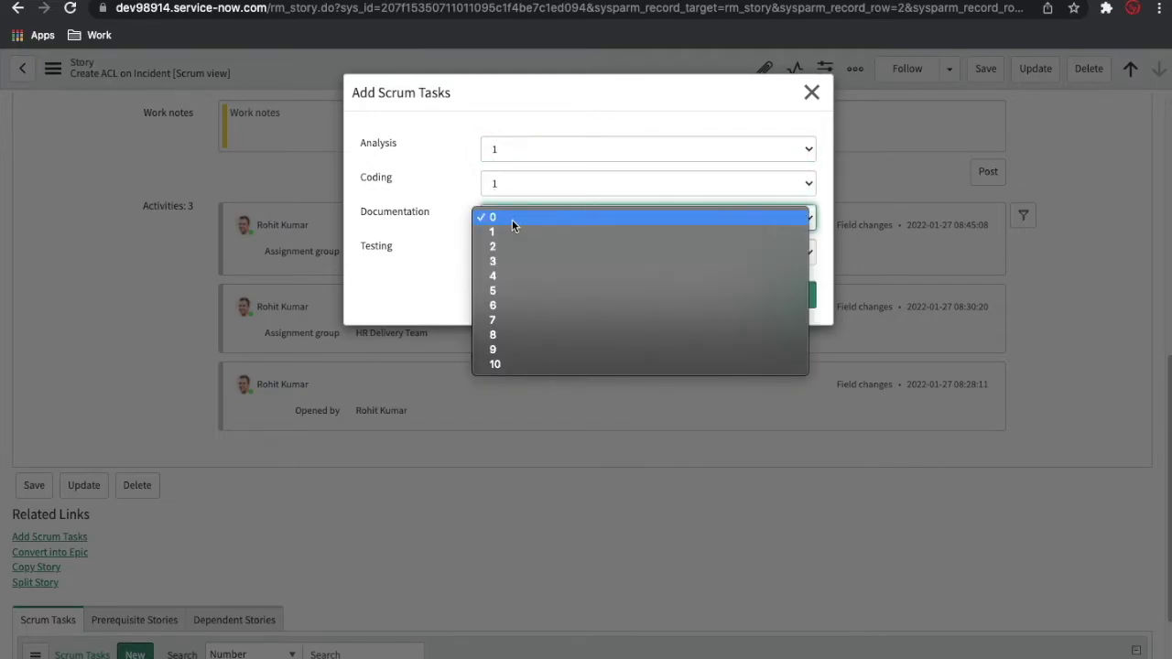
left_click(440, 236)
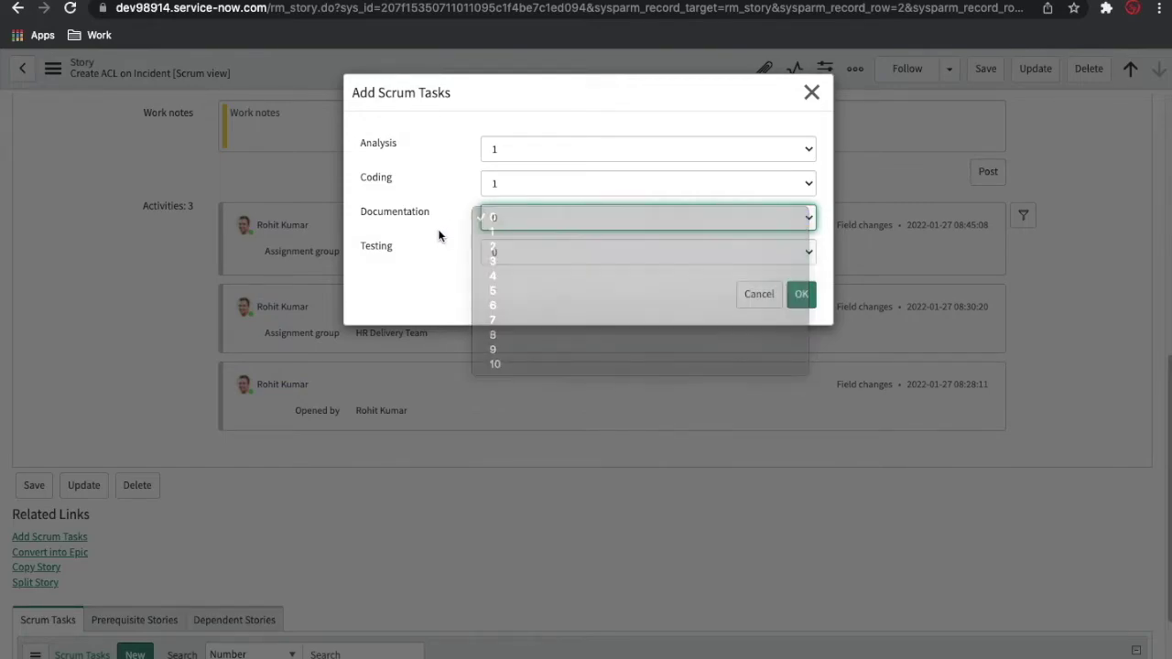
Set the scrum task counts to Coding 2, Documentation 1 and Testing 1, keeping Analysis at 1, and add the tasks to the story
left_click(501, 188)
left_click(498, 198)
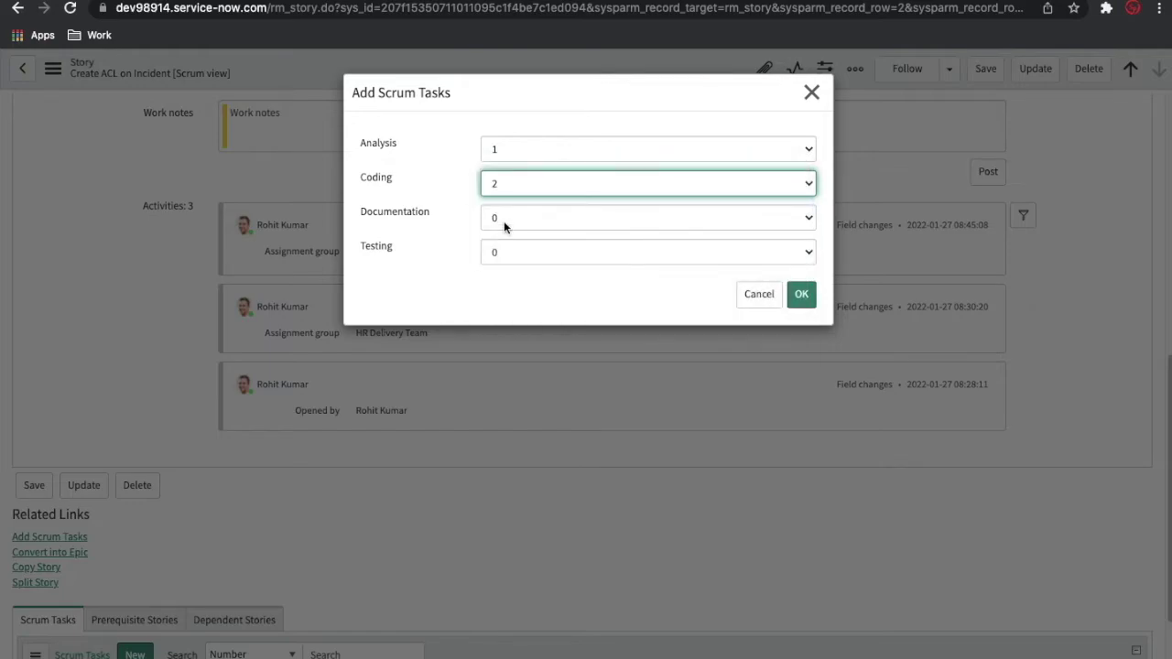
left_click(503, 221)
left_click(500, 232)
left_click(499, 250)
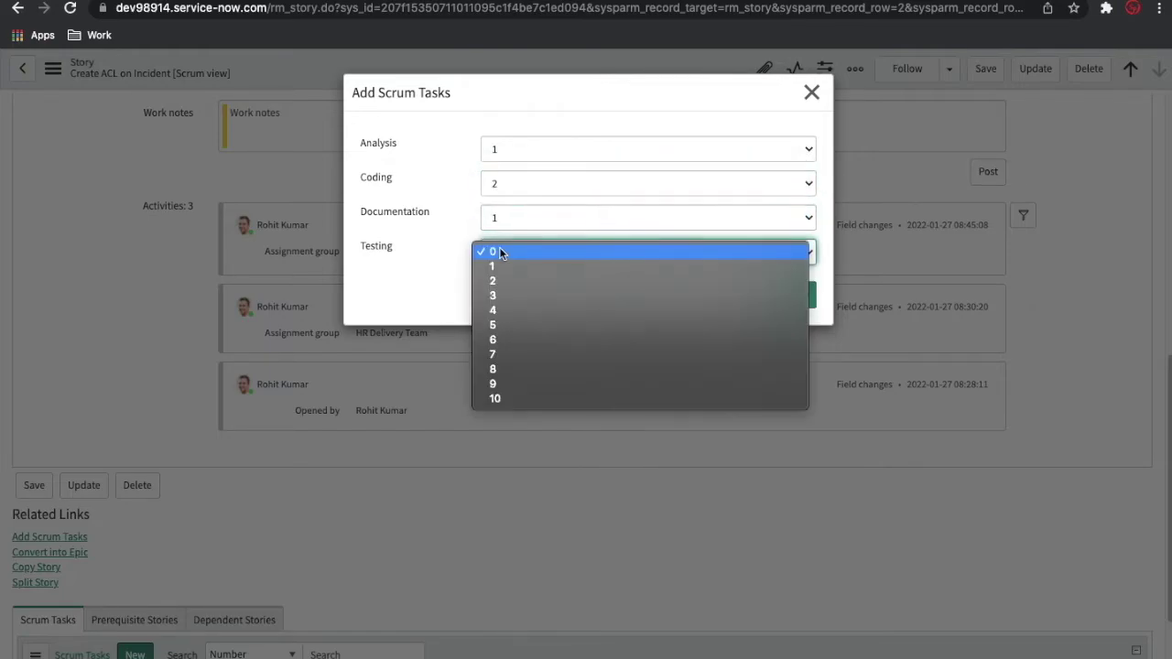
left_click(500, 266)
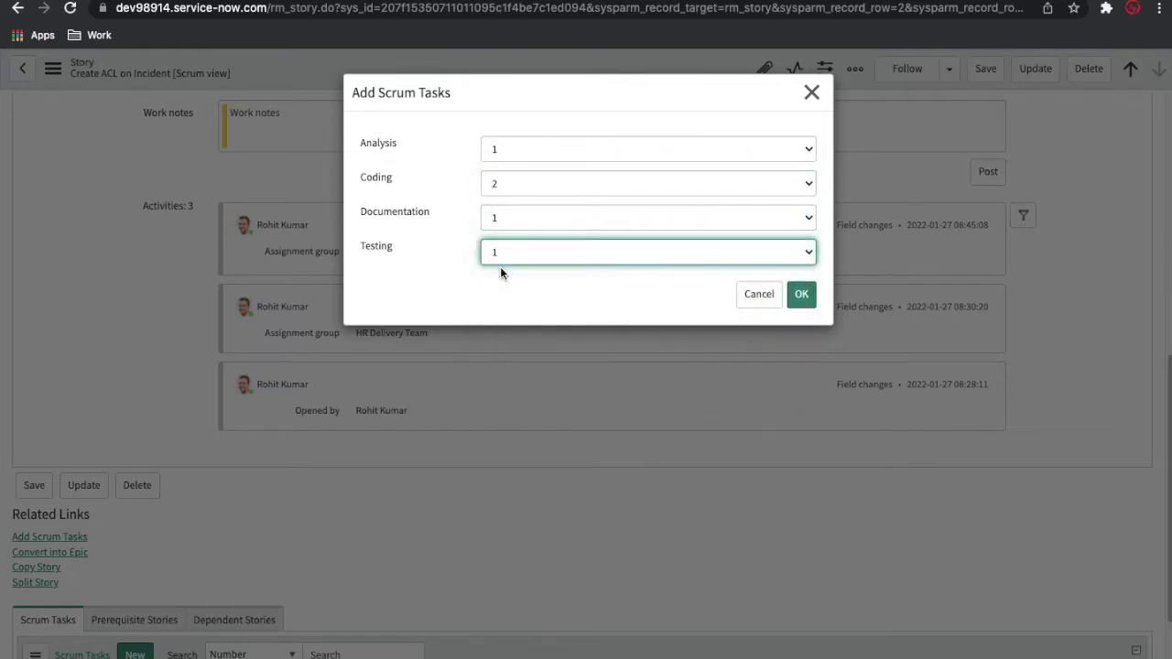
left_click(800, 295)
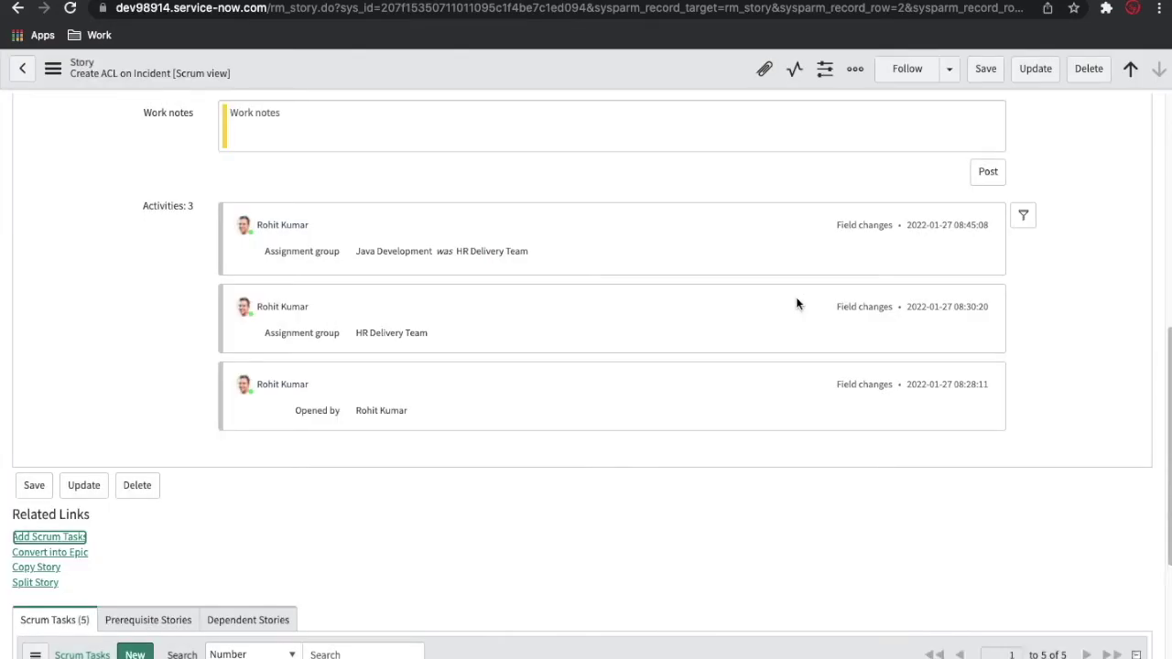
scroll(796, 305, "down", 4)
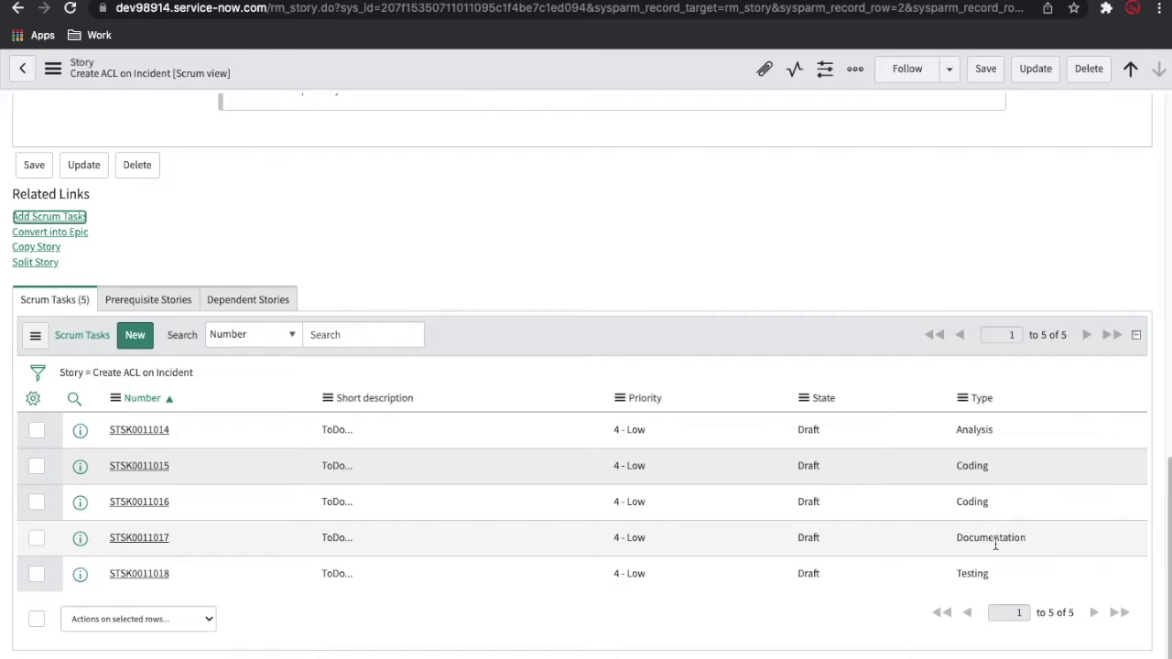
Open the story's Analysis scrum task and assign it to the user available in the Java Development group
scroll(988, 517, "up", 10)
scroll(989, 517, "down", 1)
scroll(989, 523, "down", 10)
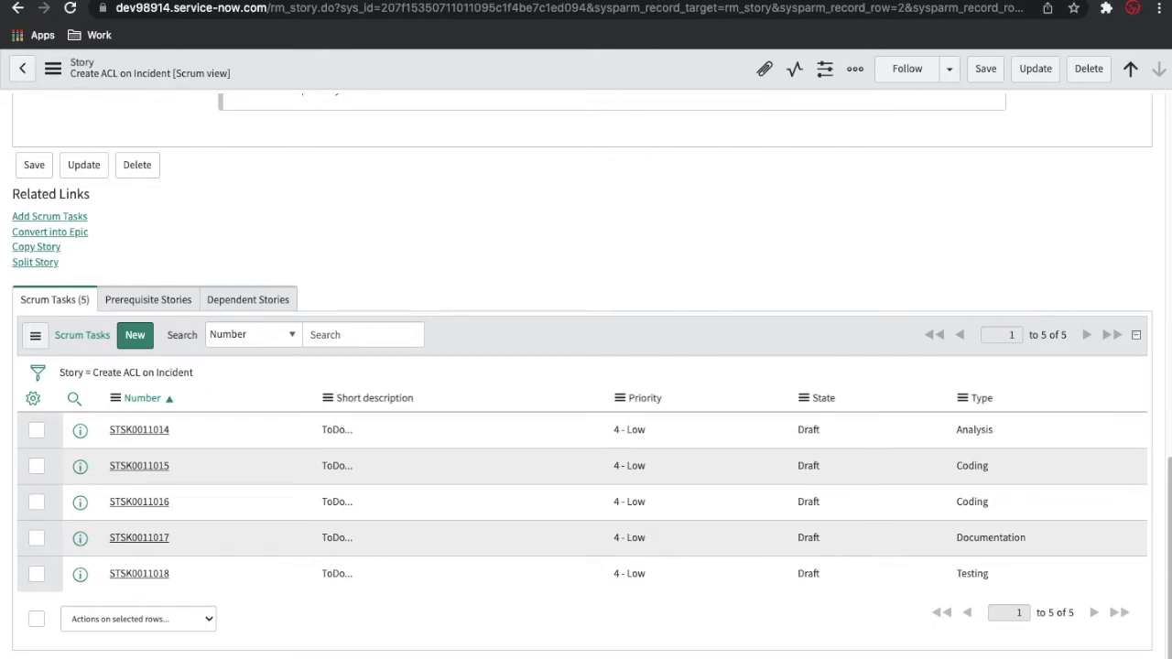
left_click(659, 1)
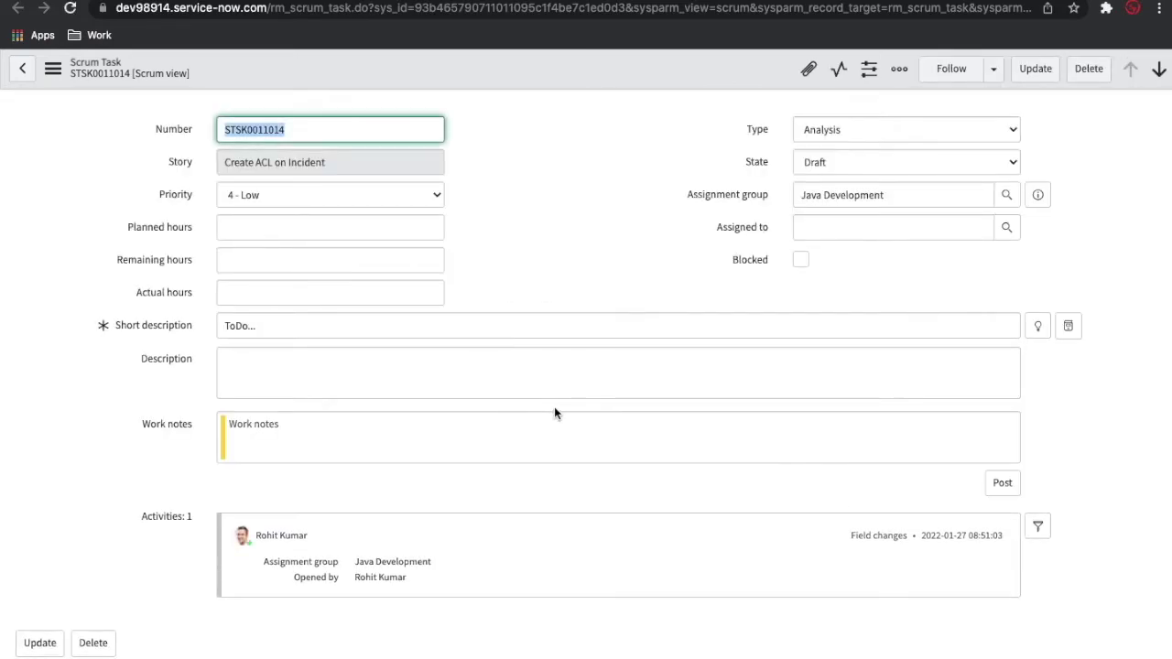
scroll(555, 408, "up", 1)
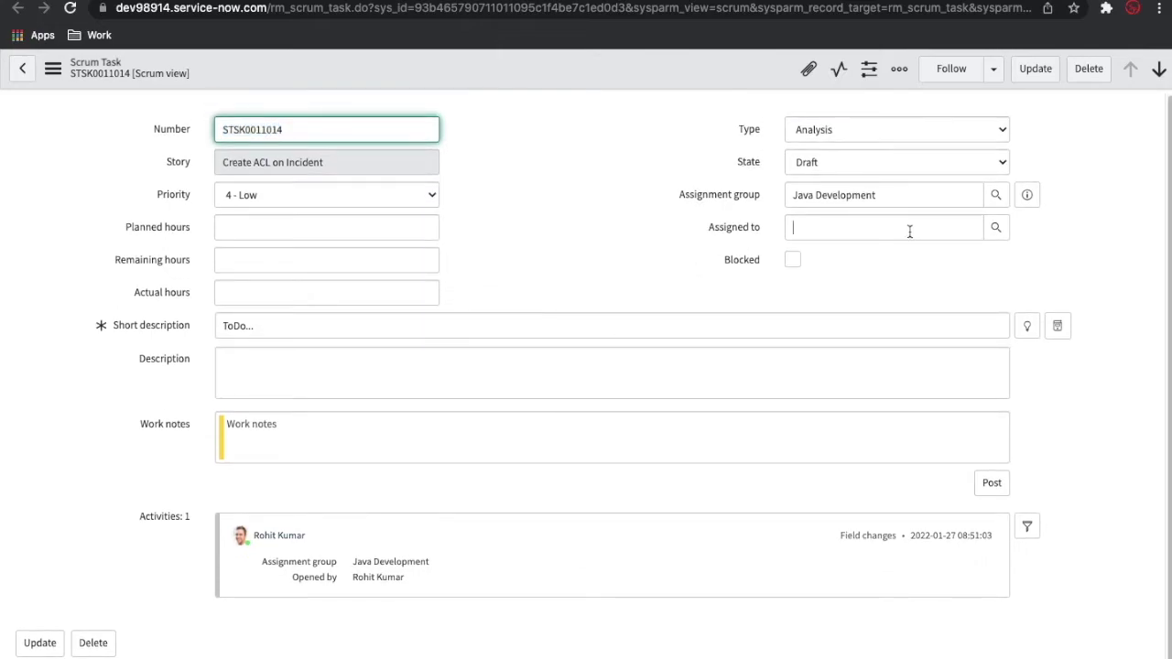
left_click(980, 230)
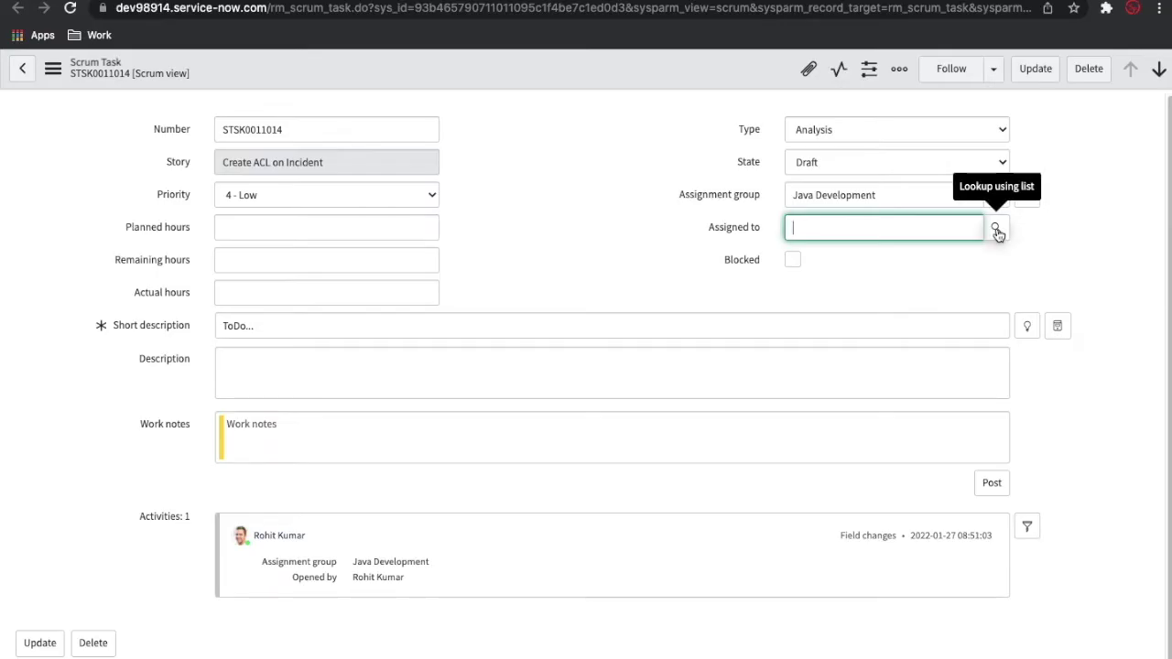
left_click(997, 229)
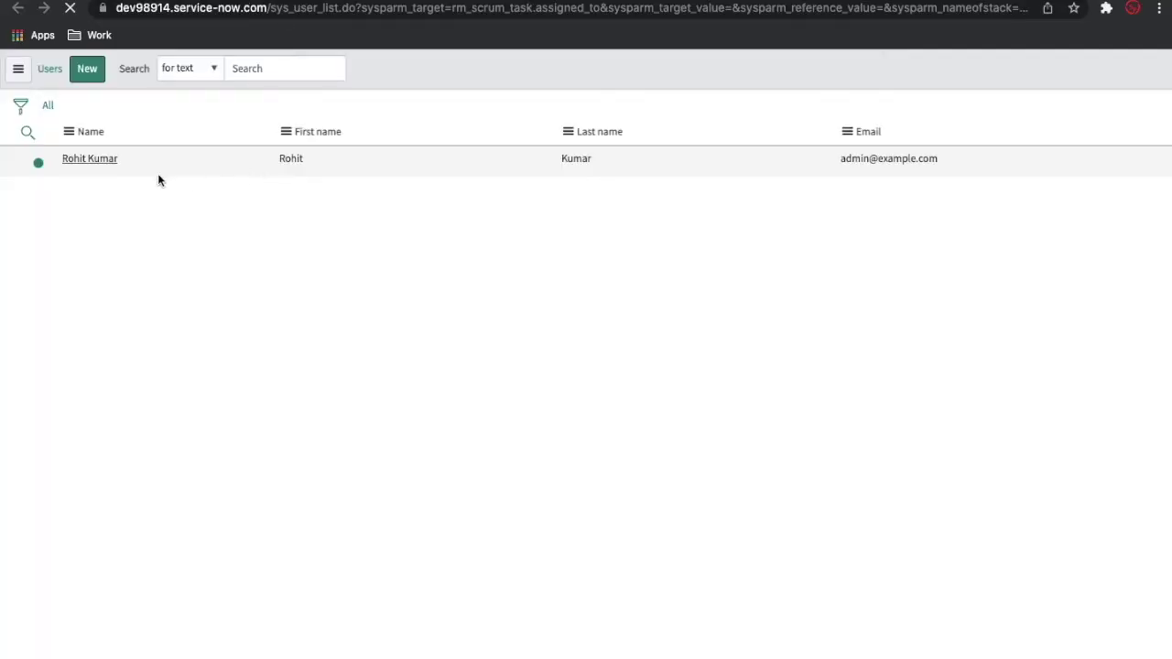
left_click(92, 194)
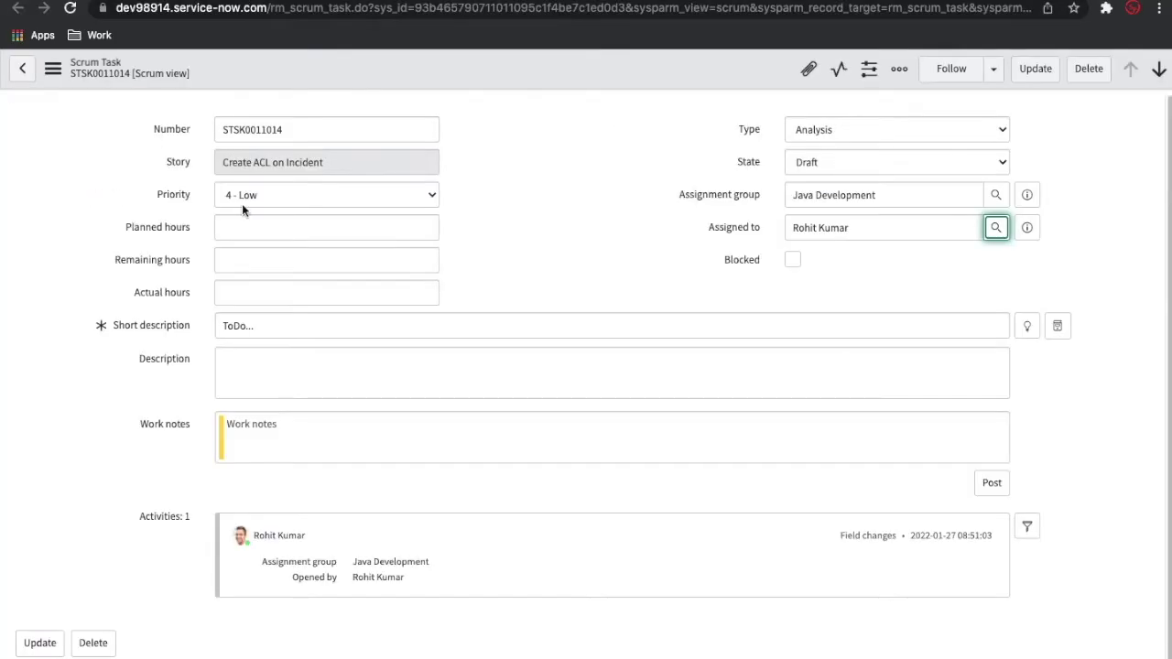
Save the Analysis scrum task with the state Work in progress, and save it again with the state Complete
left_click(851, 158)
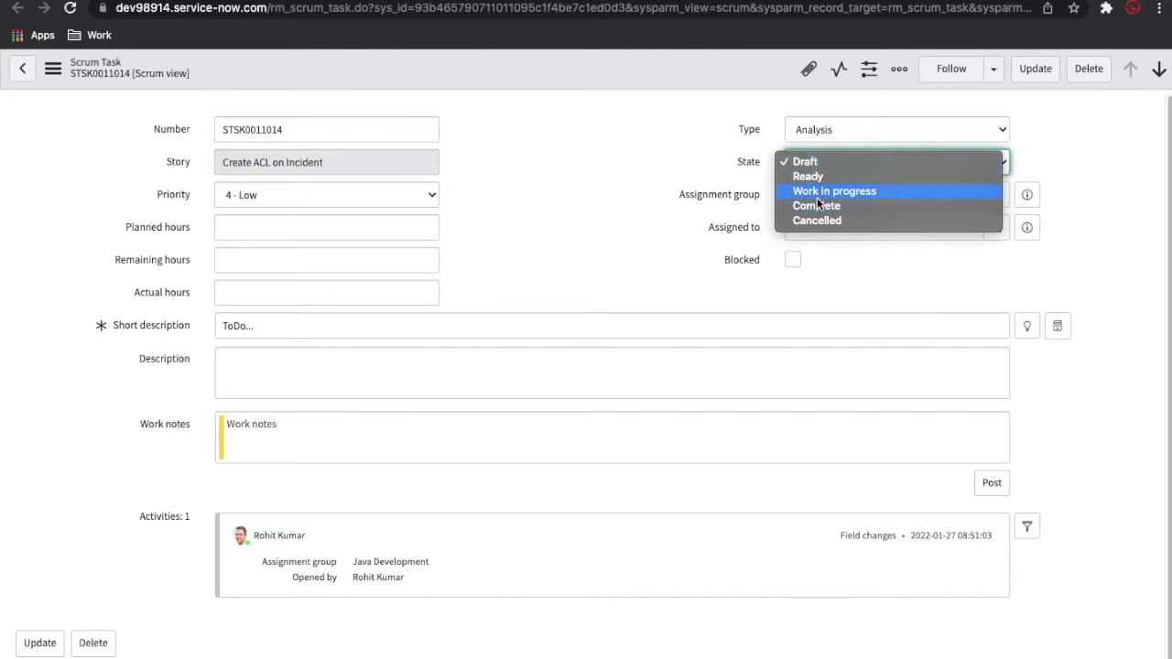
left_click(819, 192)
right_click(687, 83)
left_click(699, 92)
left_click(808, 167)
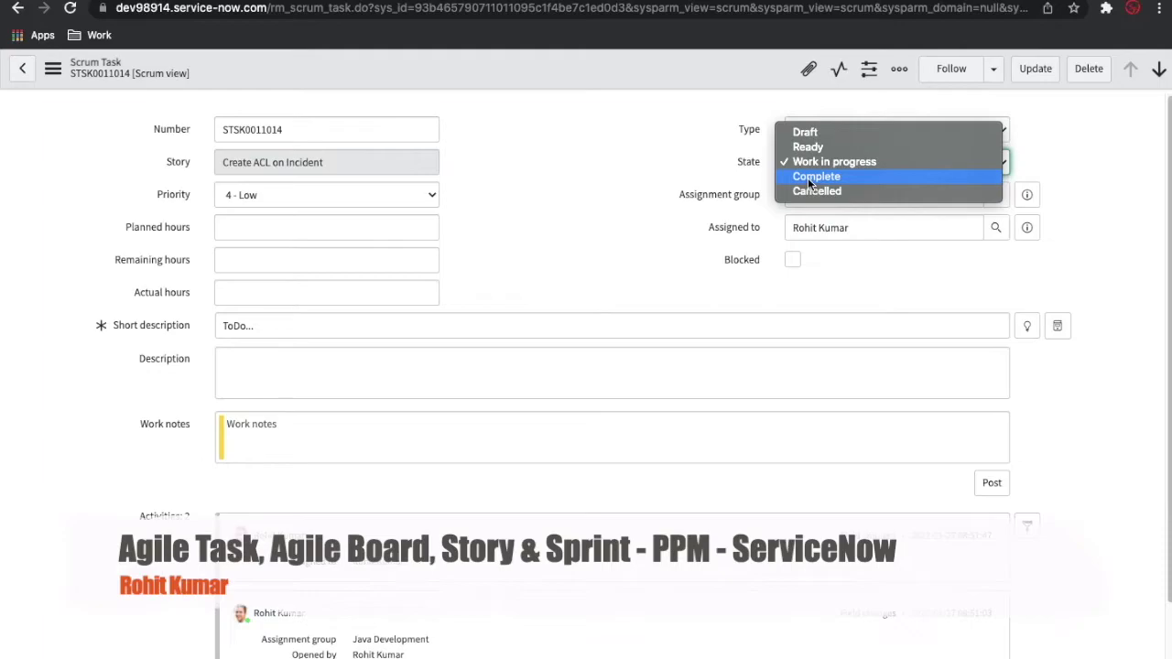
left_click(810, 179)
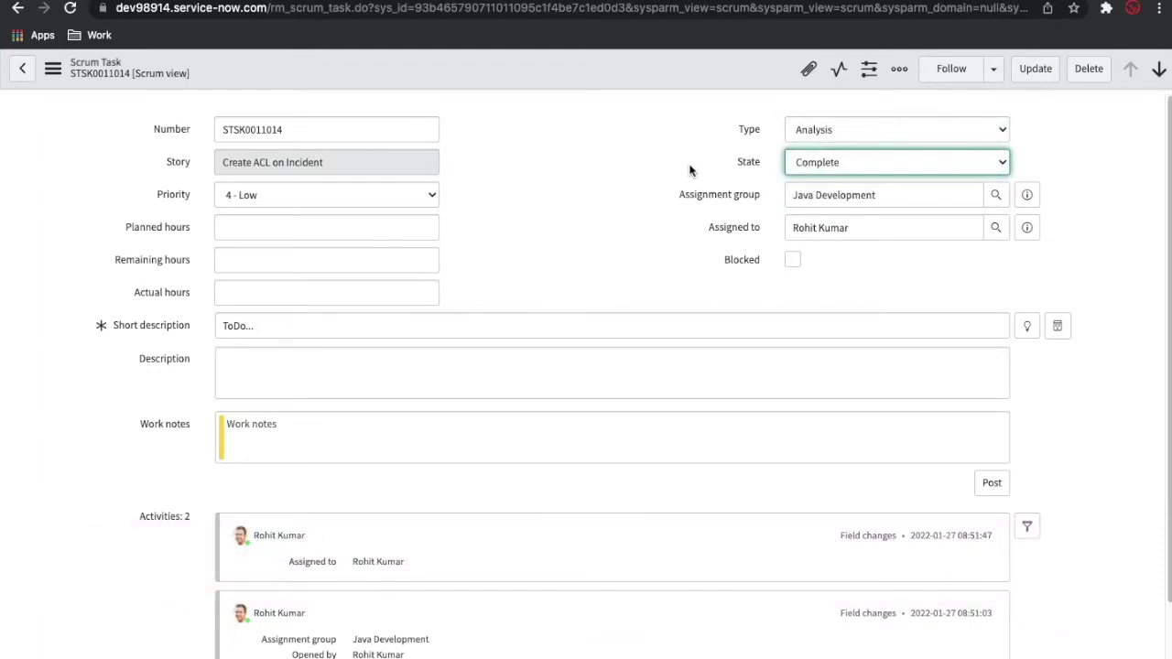
right_click(610, 70)
left_click(632, 82)
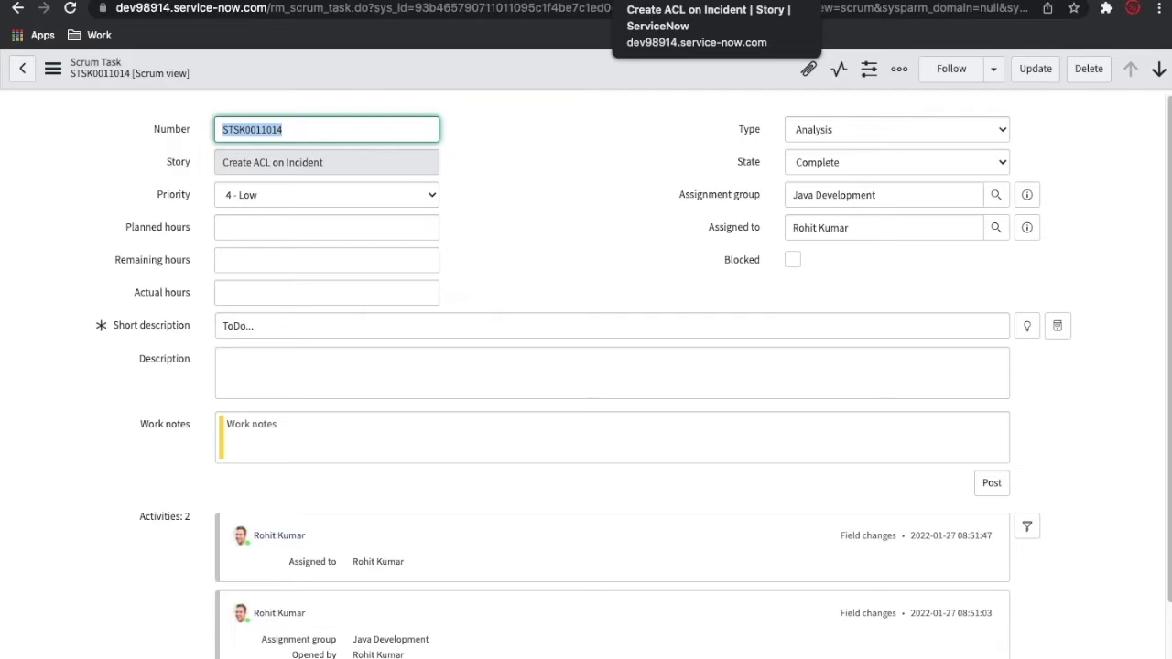
Refresh the story's scrum tasks list and set the state of both Coding tasks and the Documentation task to Complete together
left_click(678, 1)
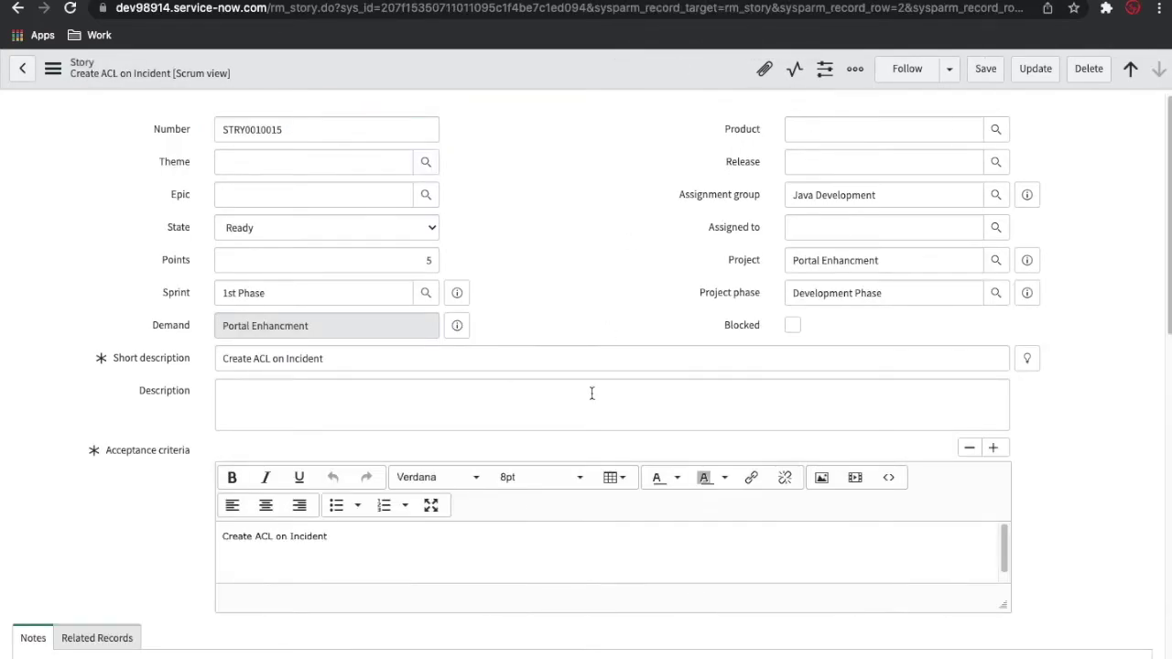
scroll(592, 396, "down", 15)
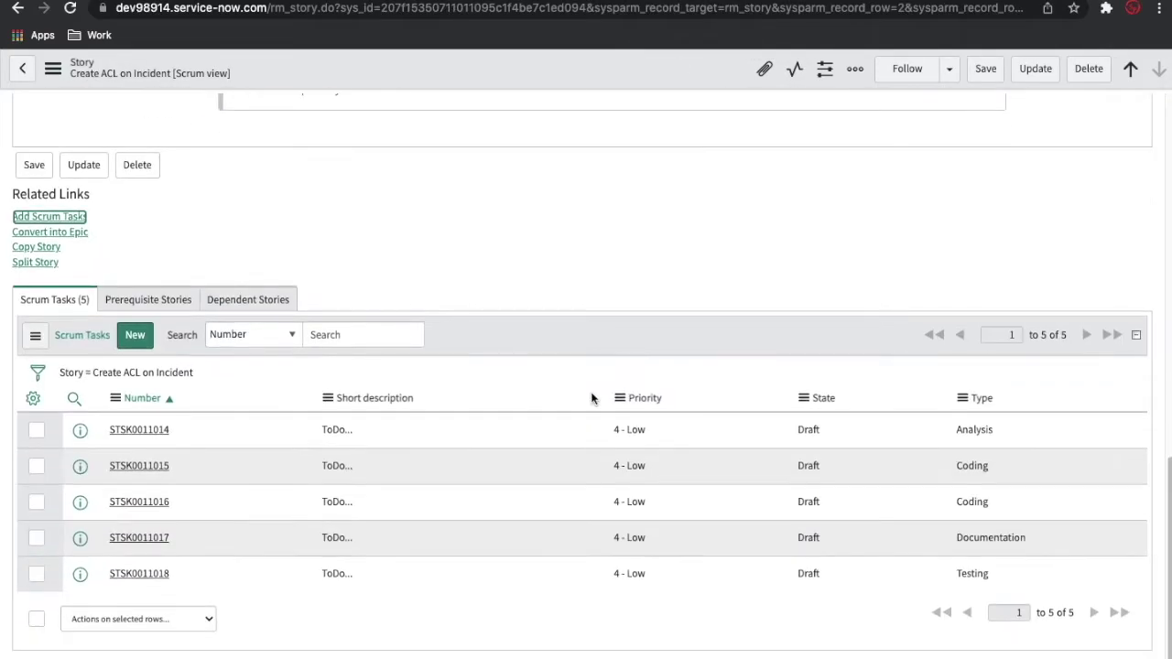
left_click(190, 375)
left_click_drag(808, 540, 824, 473)
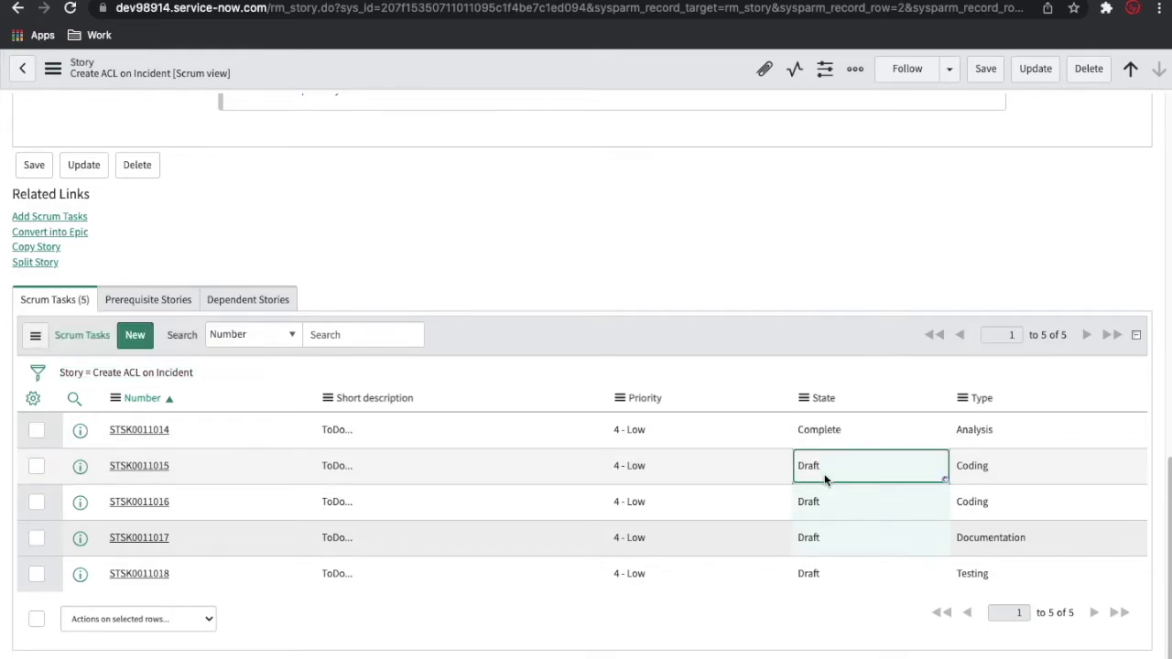
double_click(824, 474)
left_click(824, 474)
left_click(825, 526)
key("Return")
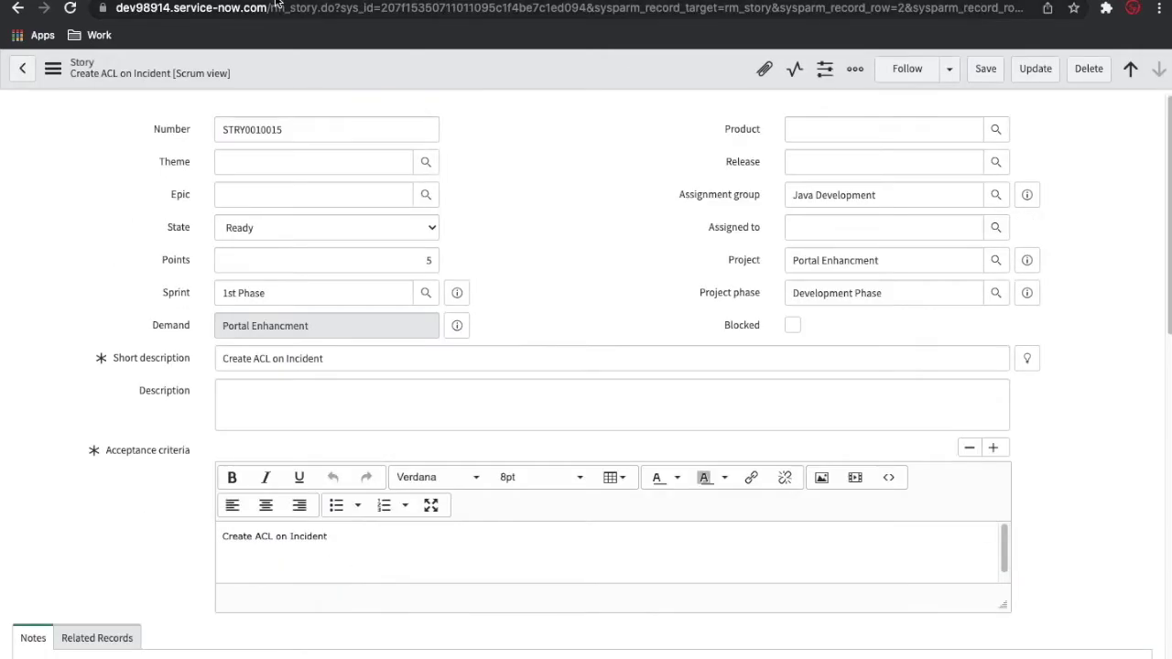
Check the progress of the story's Development Phase project task and look over the Analysis scrum task's record
left_click(1028, 293)
left_click(1117, 335)
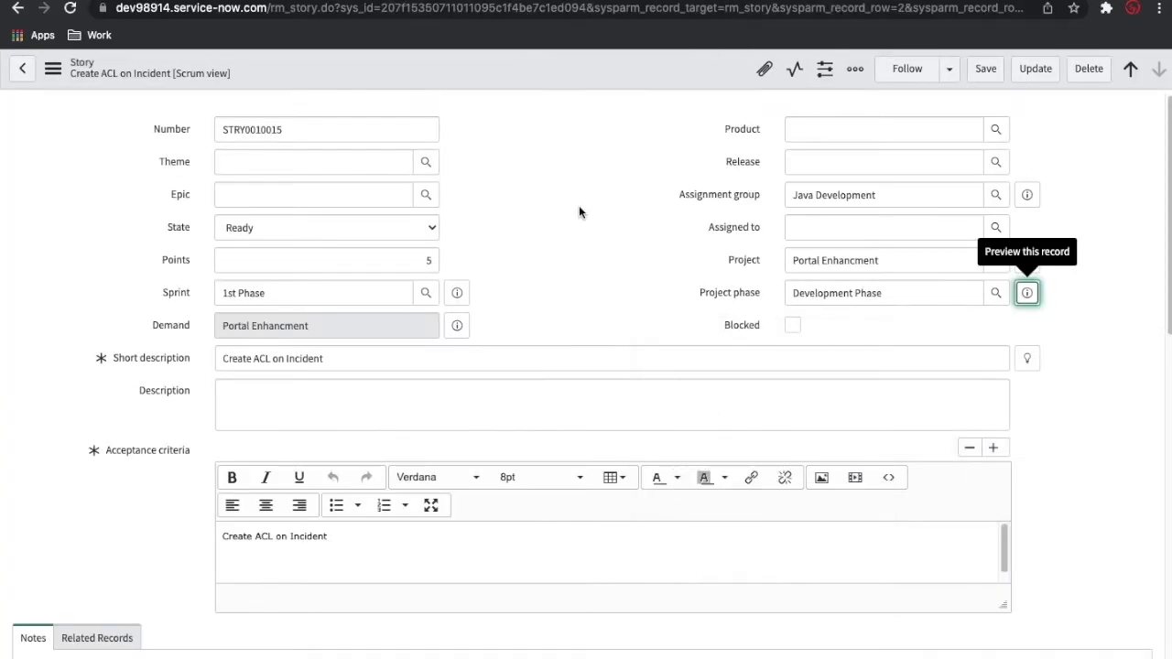
scroll(579, 208, "down", 10)
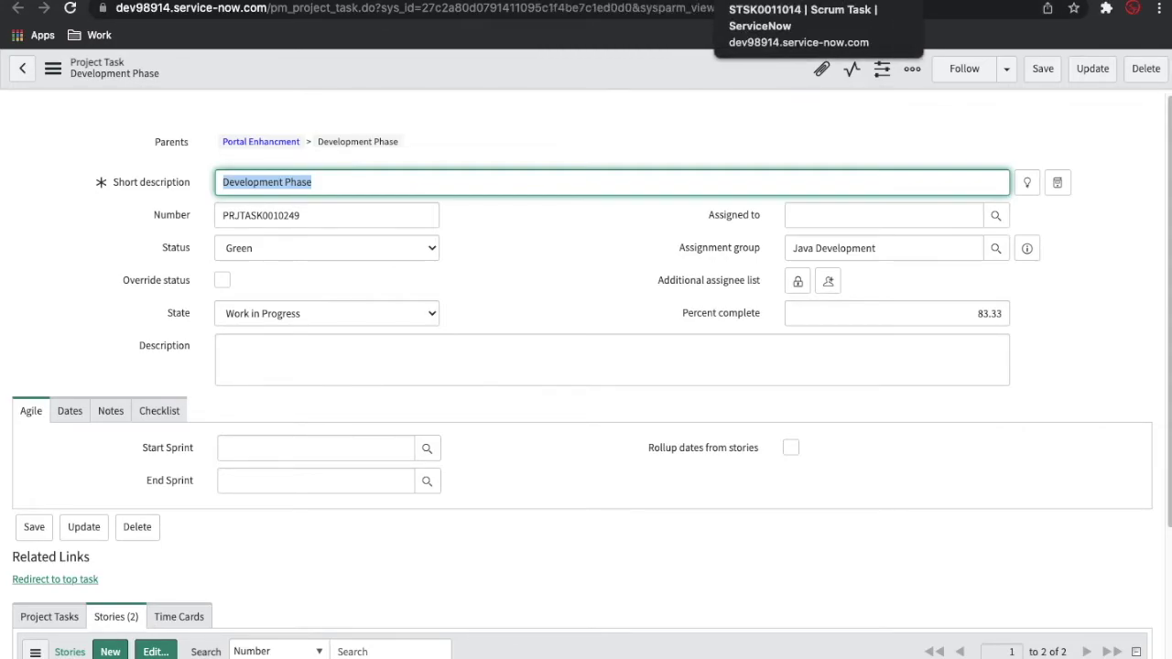
left_click(737, 0)
scroll(600, 410, "down", 2)
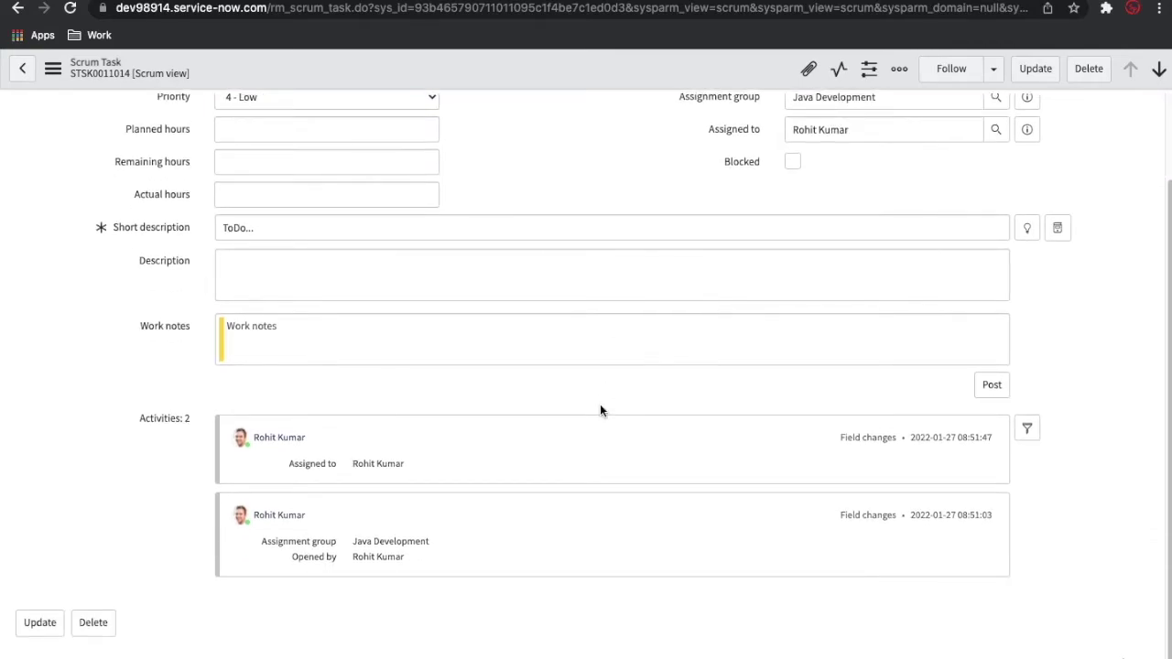
scroll(600, 411, "up", 2)
Set the state of the story's Testing scrum task to Complete in the scrum tasks list
left_click(668, 0)
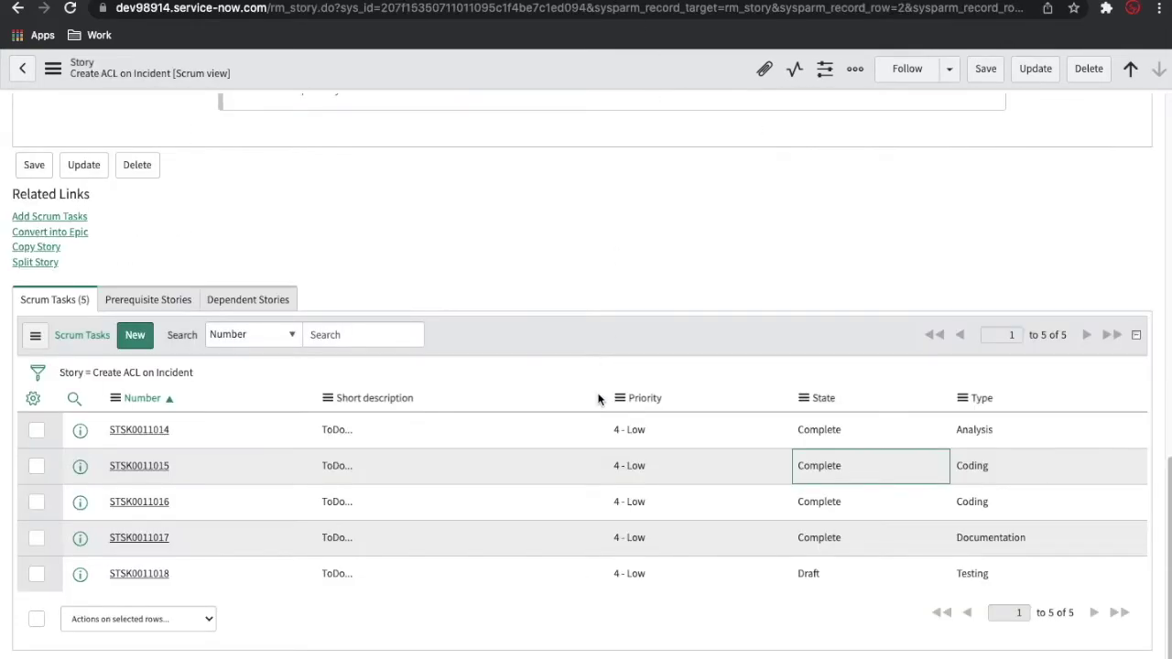
left_click(838, 582)
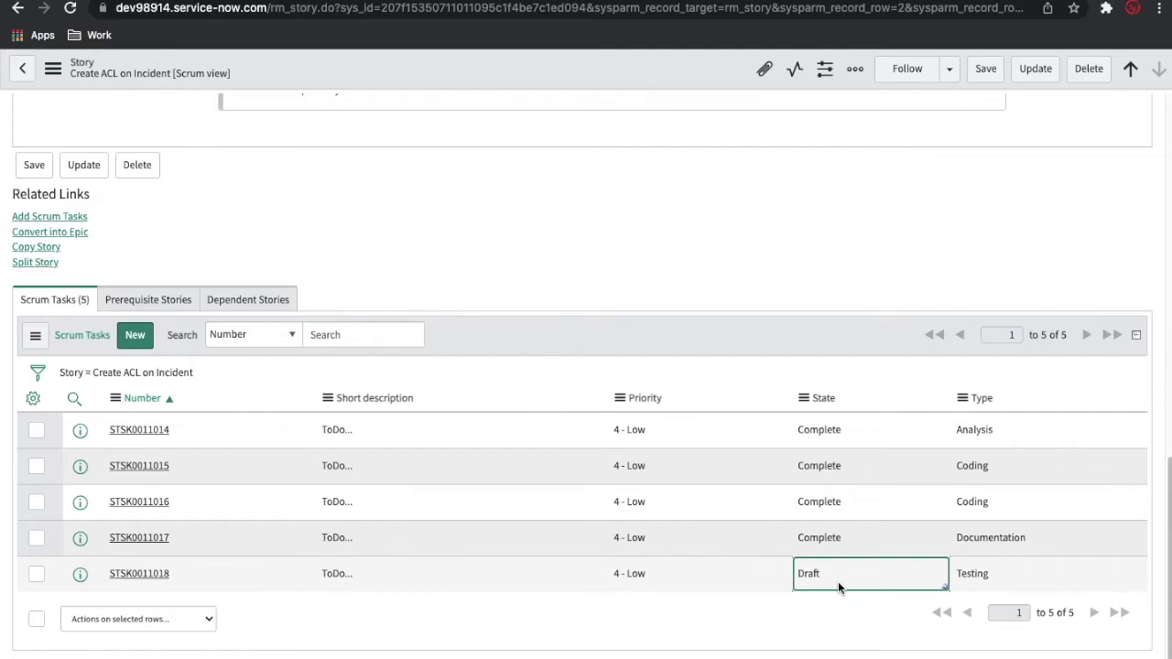
left_click(838, 582)
left_click(838, 581)
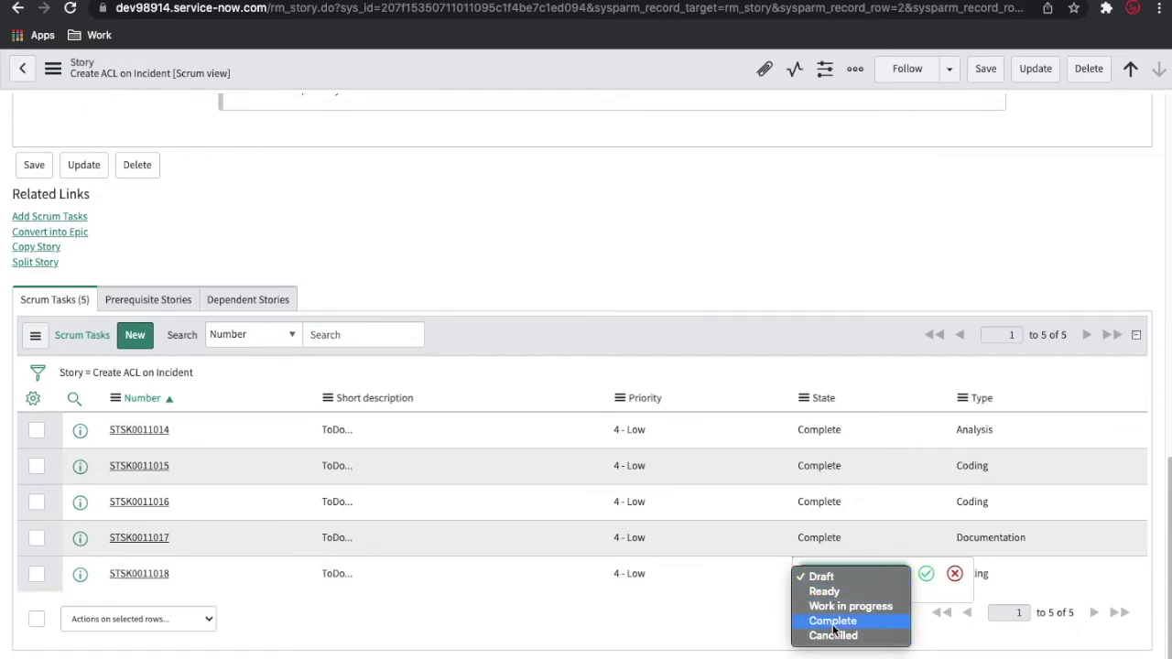
left_click(834, 621)
left_click(926, 573)
Reload the story, compare its state with those of its scrum tasks, and check the Development Phase task's state and percent complete
scroll(860, 469, "up", 10)
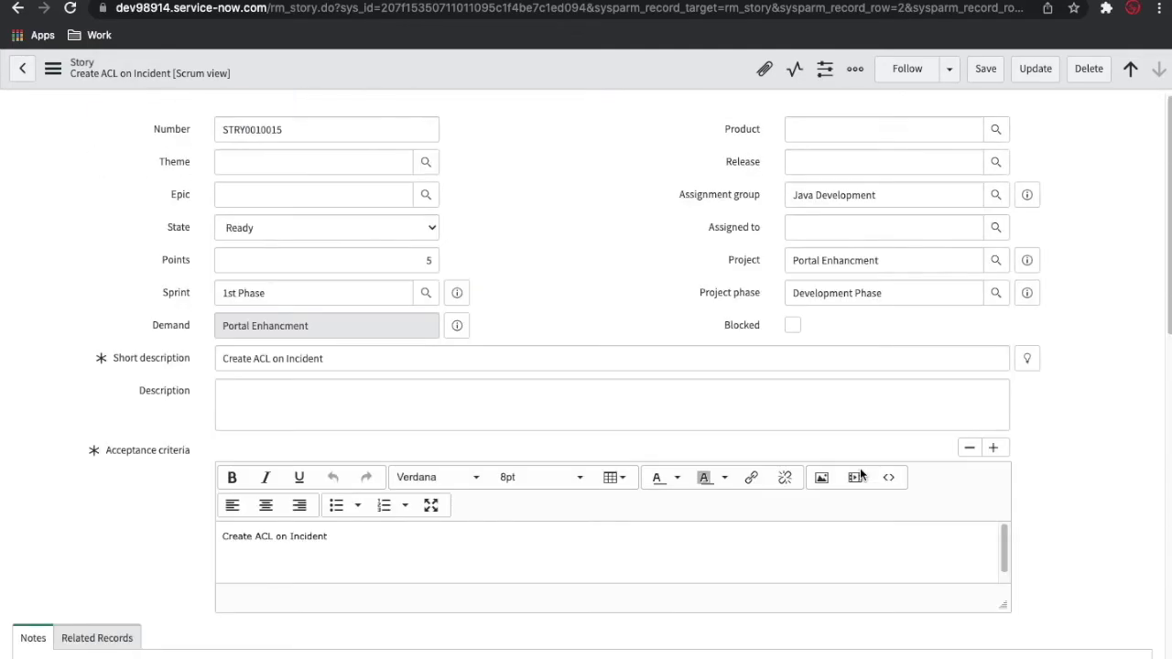
scroll(861, 469, "down", 10)
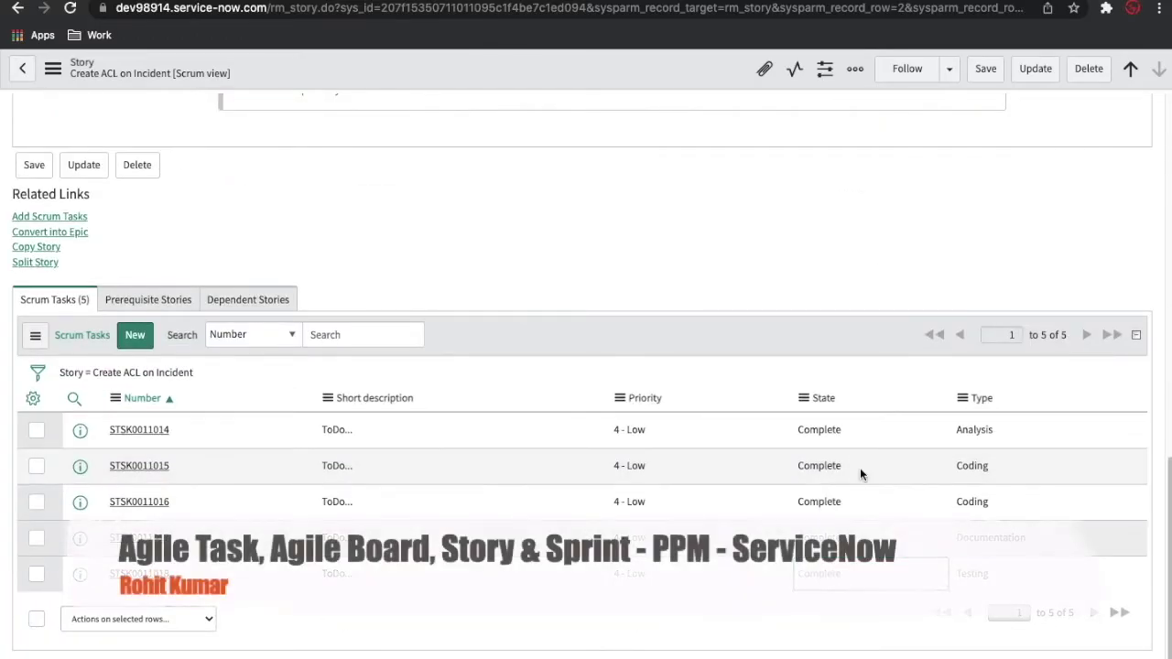
scroll(860, 472, "up", 10)
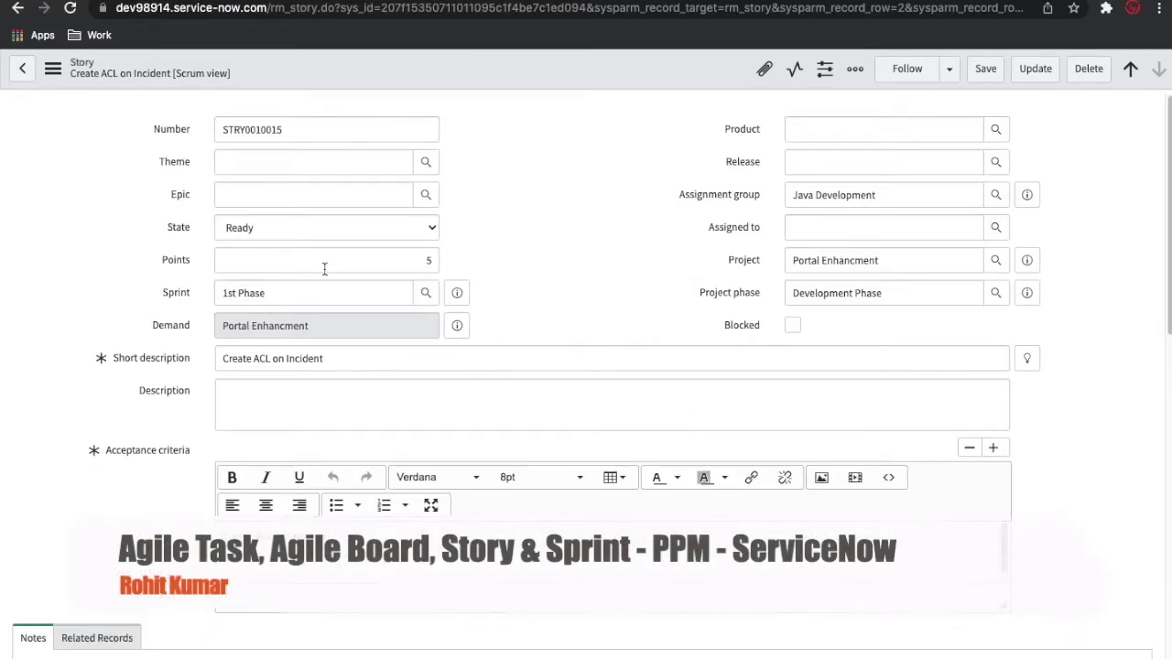
left_click(69, 10)
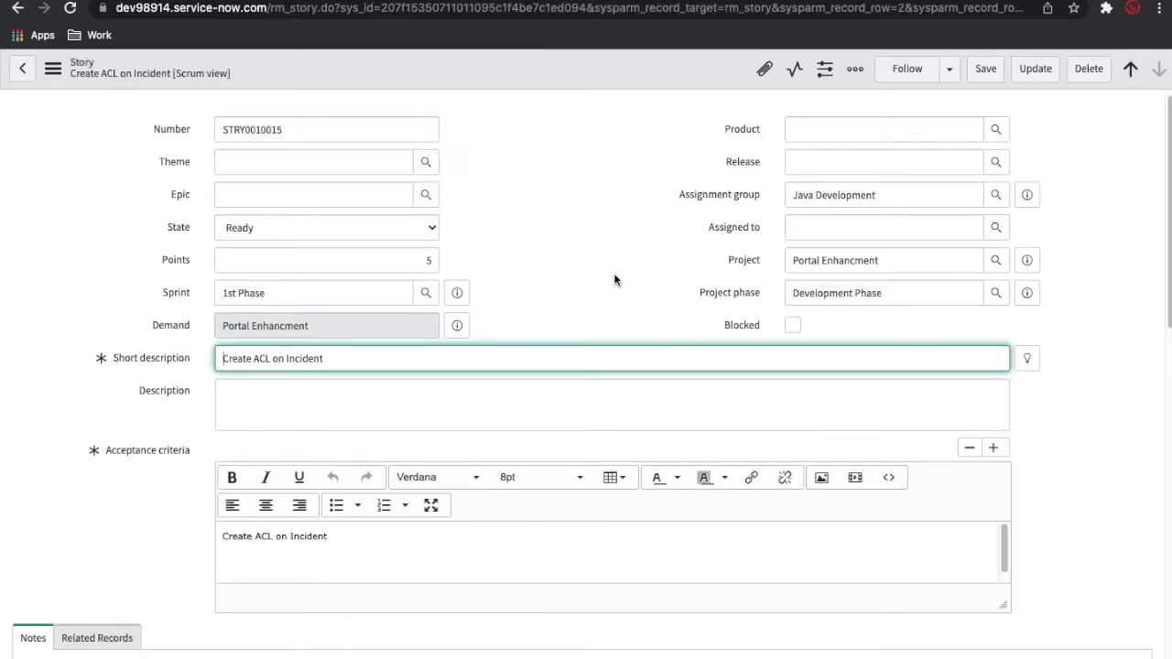
scroll(614, 279, "down", 15)
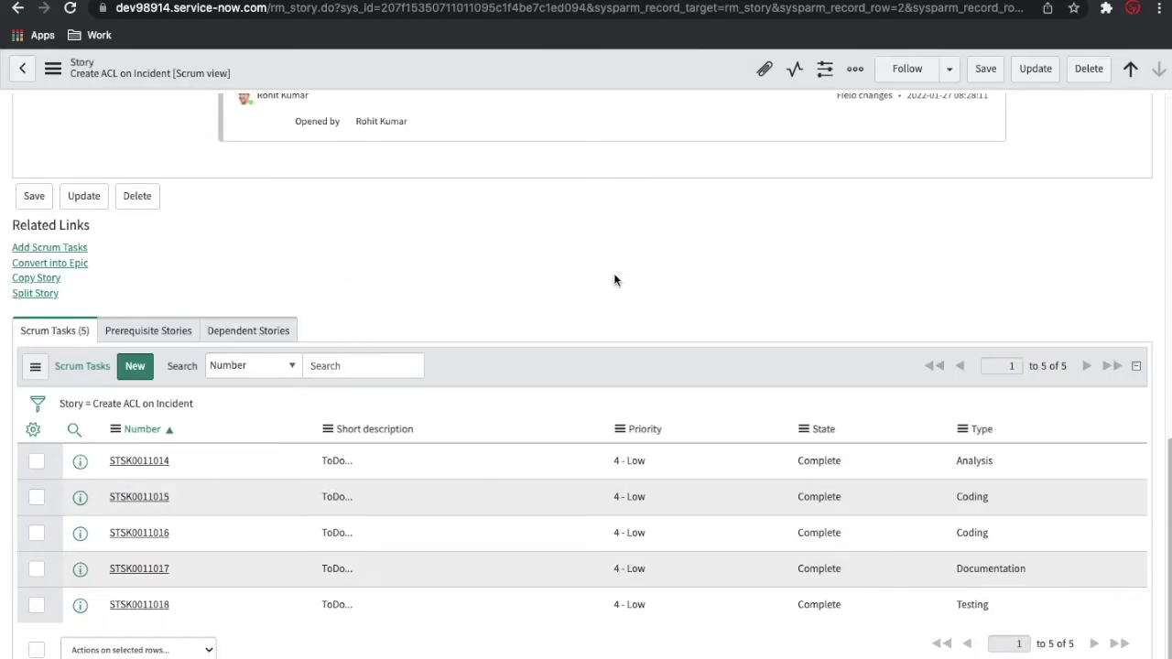
scroll(613, 280, "up", 15)
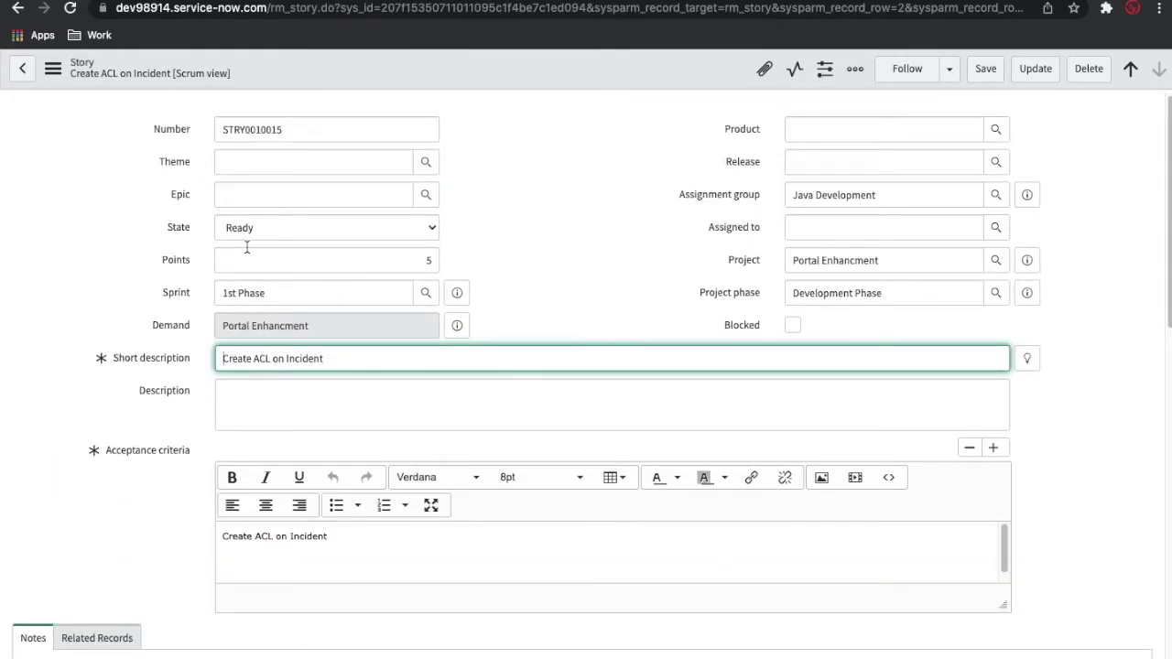
scroll(450, 412, "down", 15)
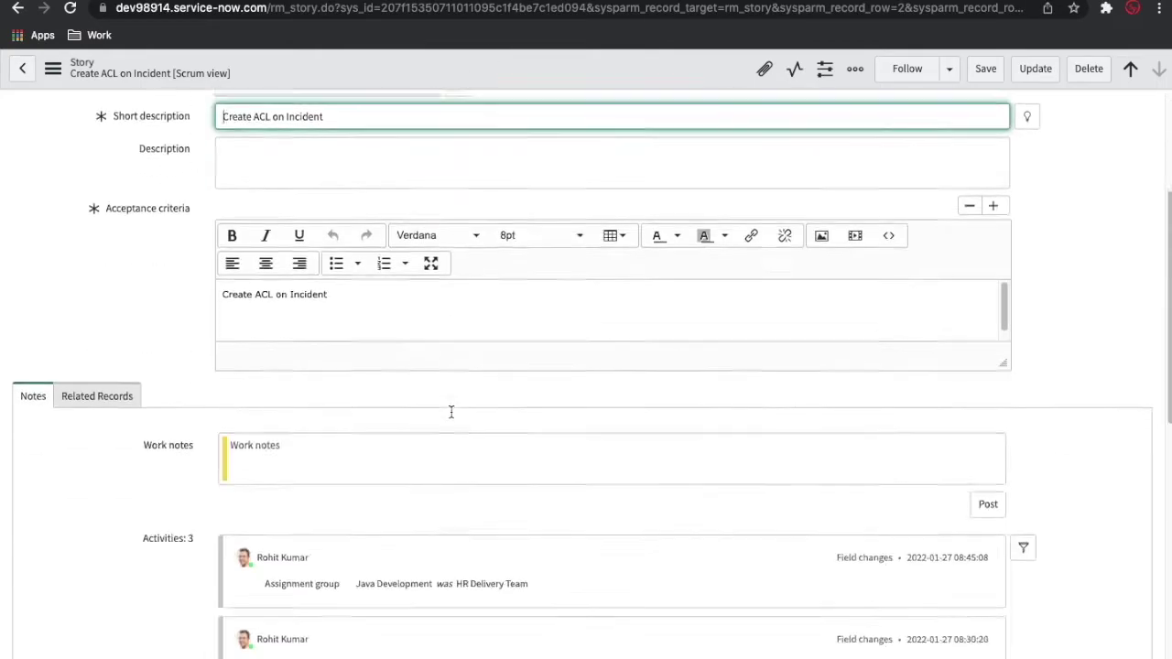
left_click(490, 1)
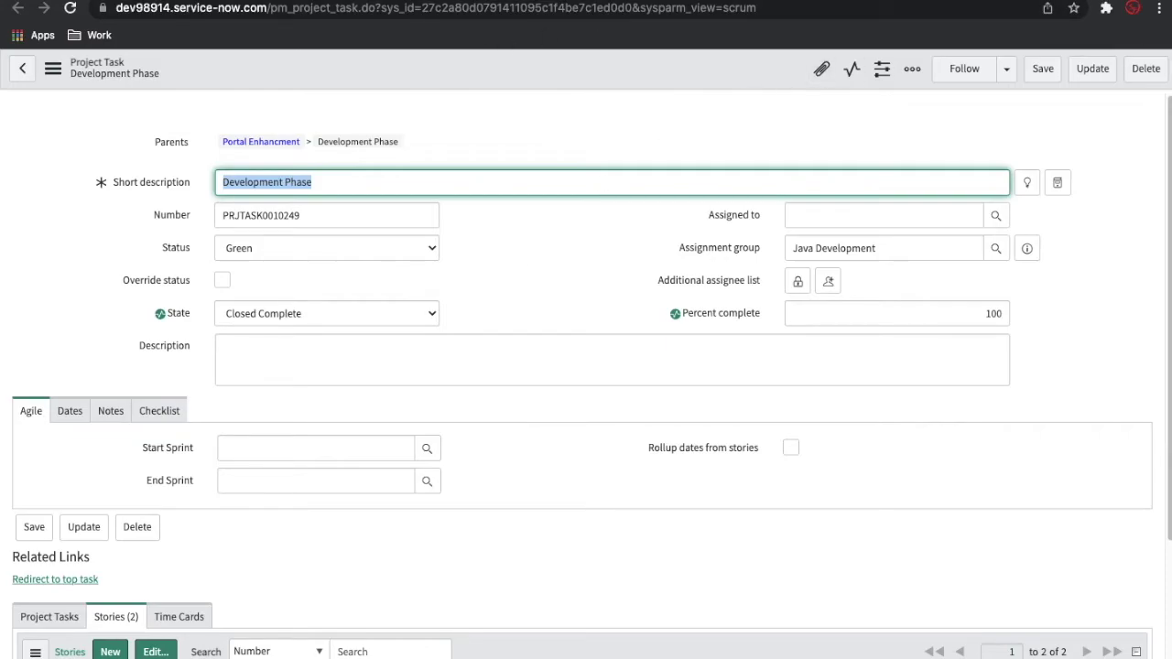
Refresh the project workbench and move the "Create ACL on Incident" card out of Ready into a further lane of the Development Phase board
left_click(366, 1)
left_click(71, 8)
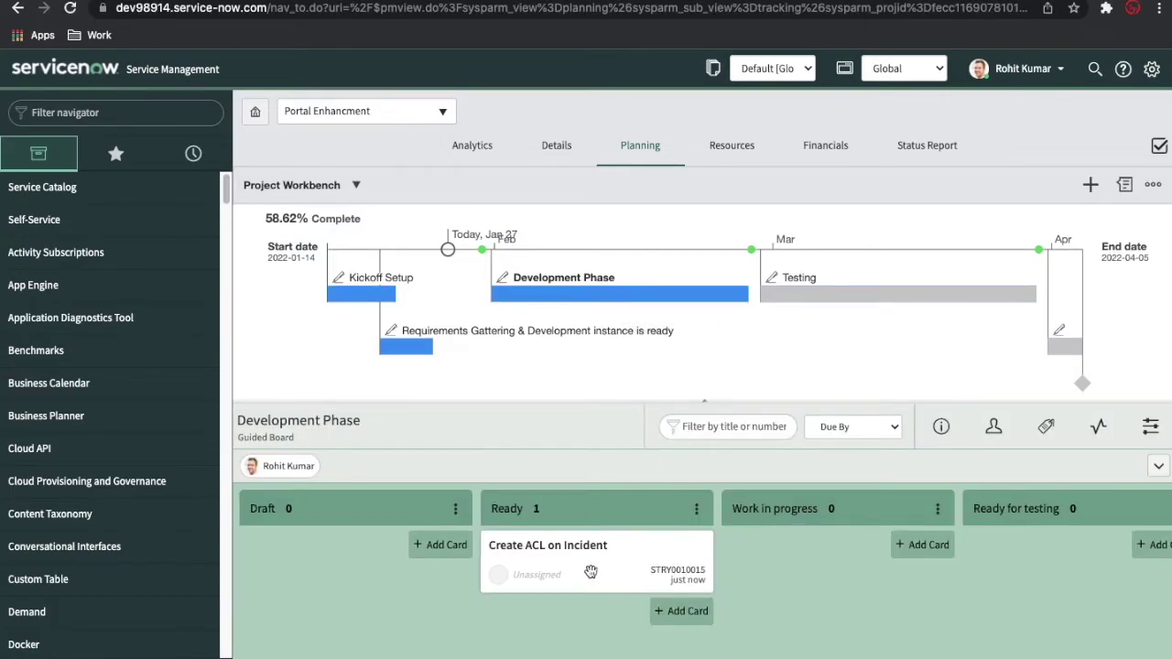
left_click_drag(590, 572, 949, 609)
left_click_drag(1049, 576, 847, 586)
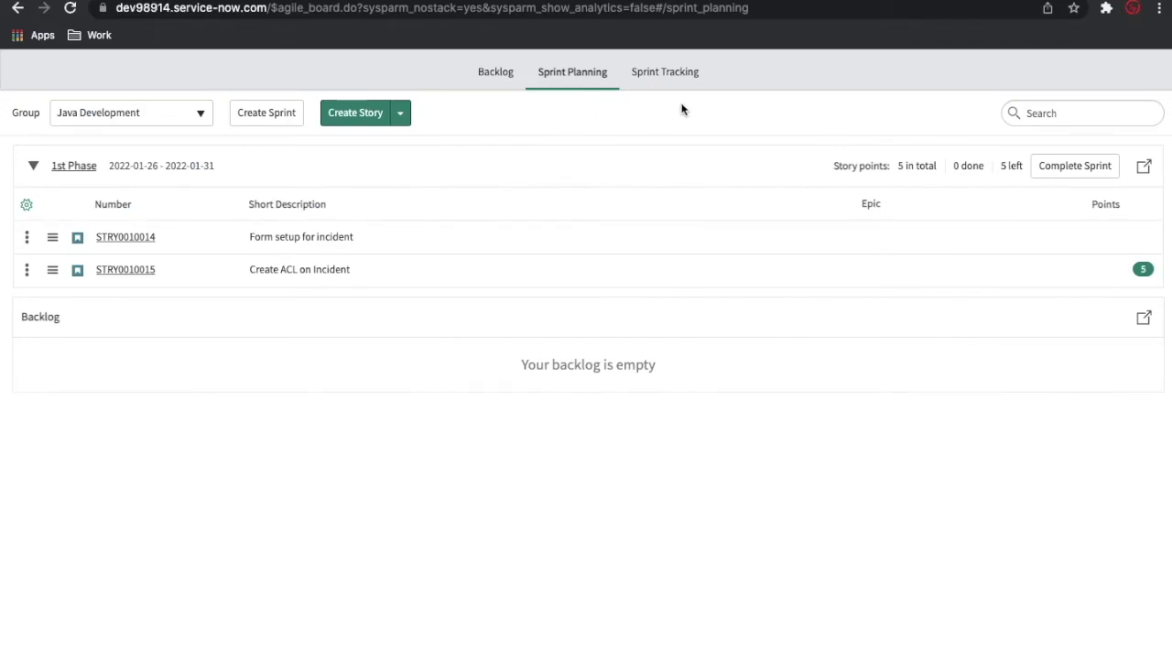
Refresh sprint planning for the Java Development group and complete the 1st Phase sprint
left_click(71, 9)
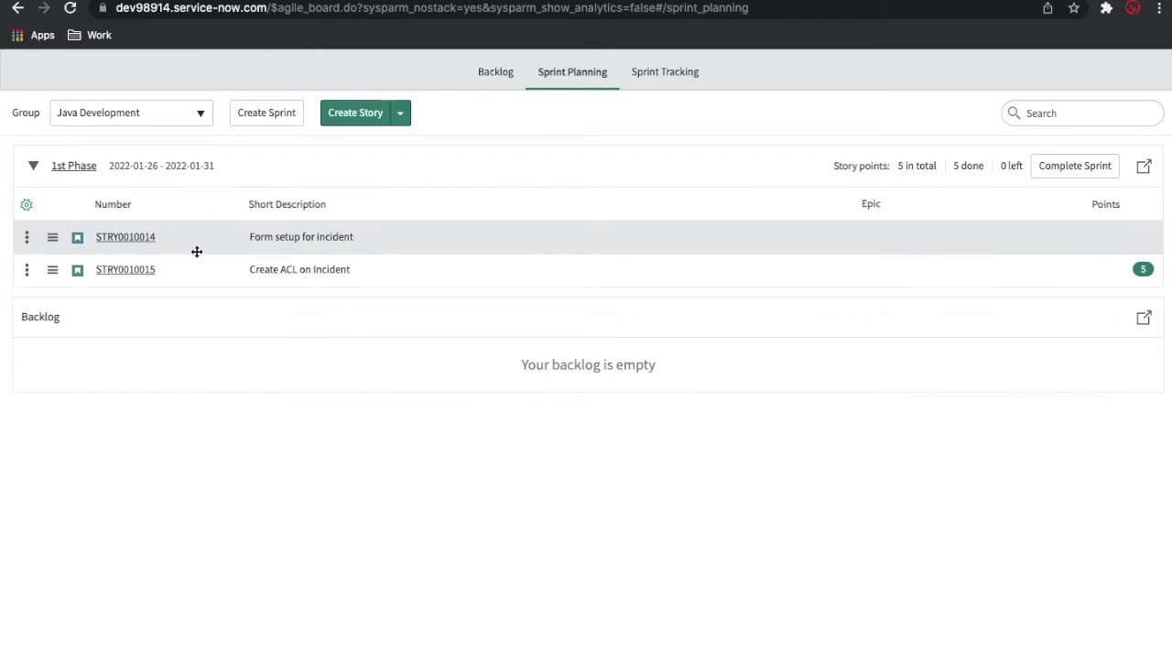
left_click(1065, 173)
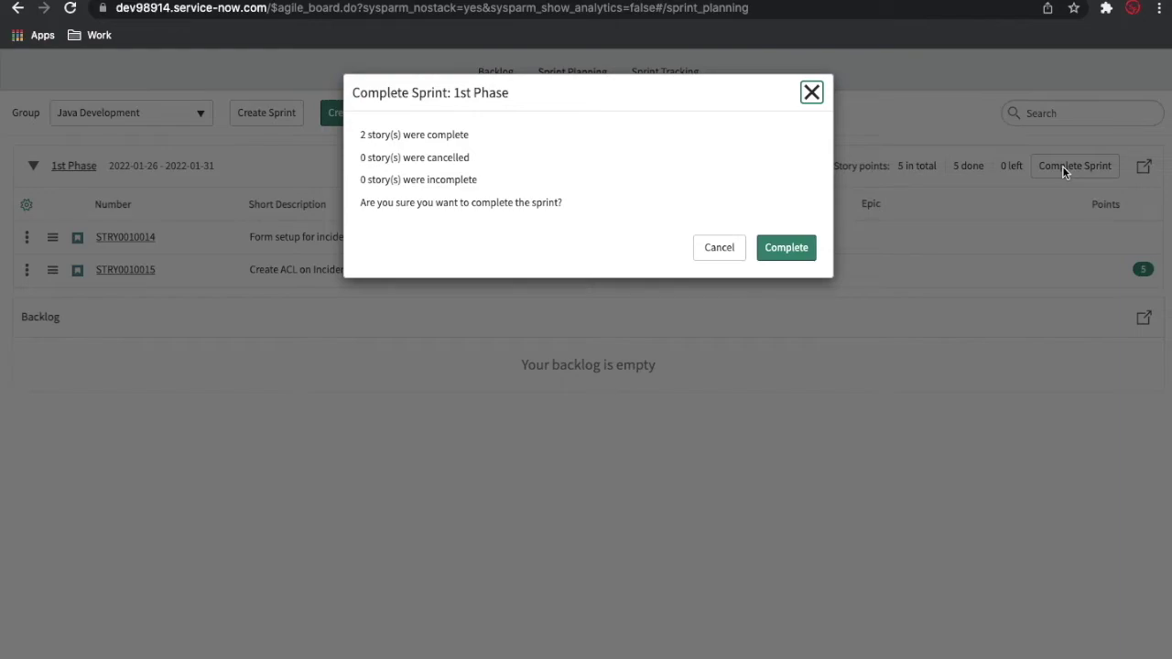
left_click(774, 250)
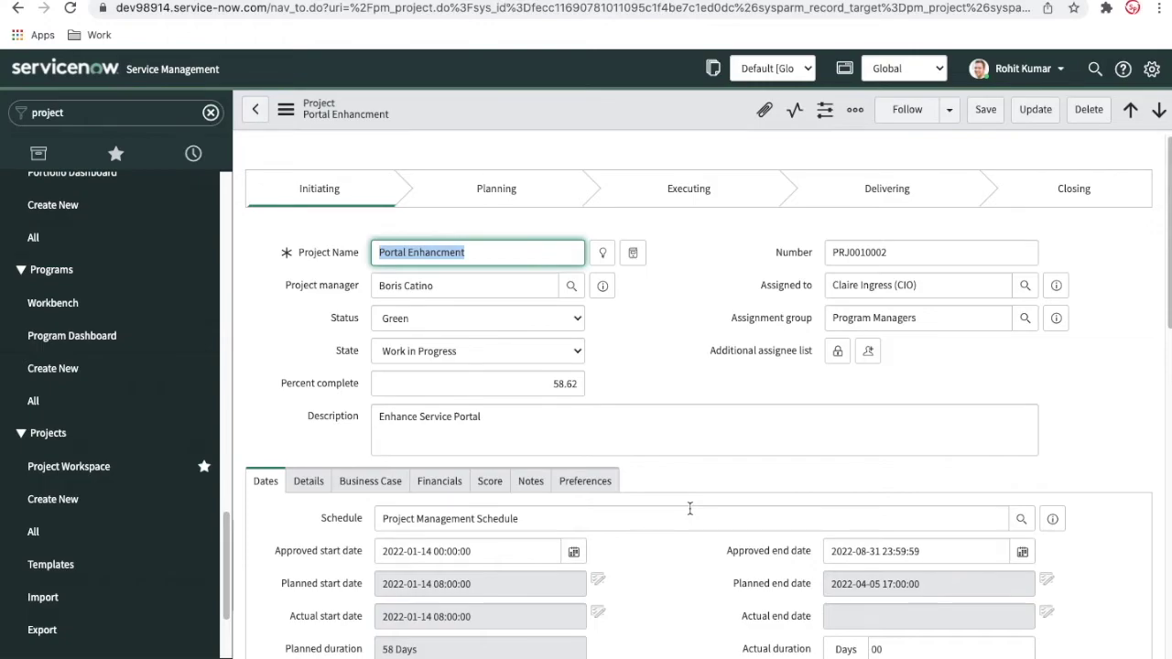
Examine the Portal Enhancment project's time card preferences, its details, and the effort fields among its dates
scroll(760, 550, "down", 3)
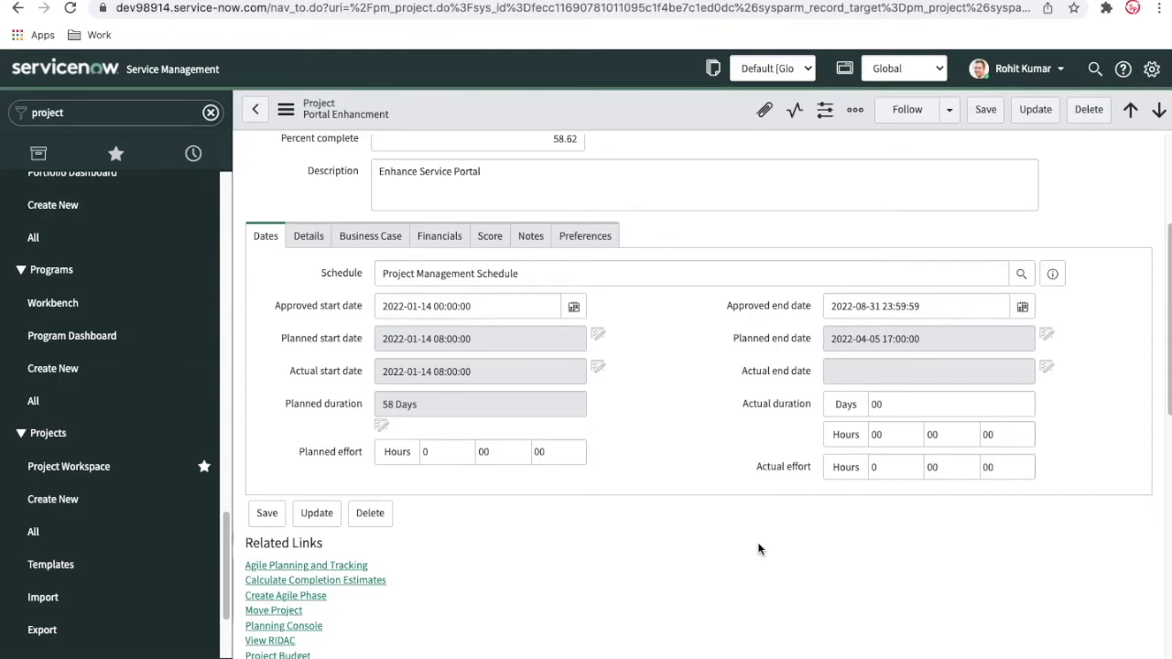
left_click(587, 245)
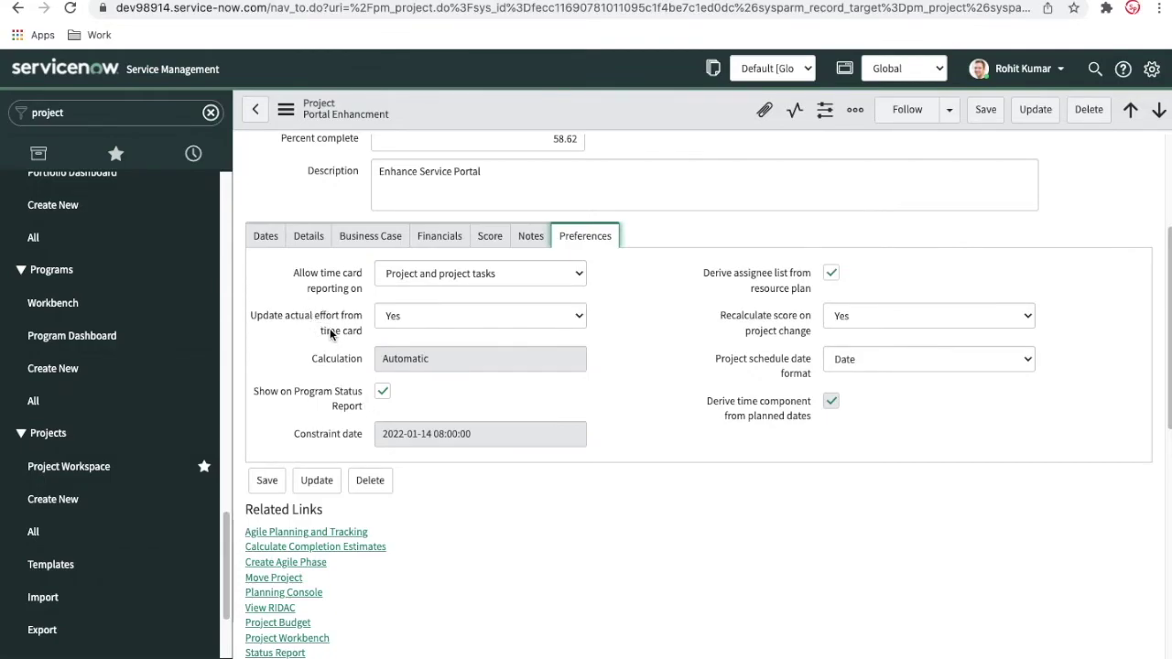
left_click(308, 237)
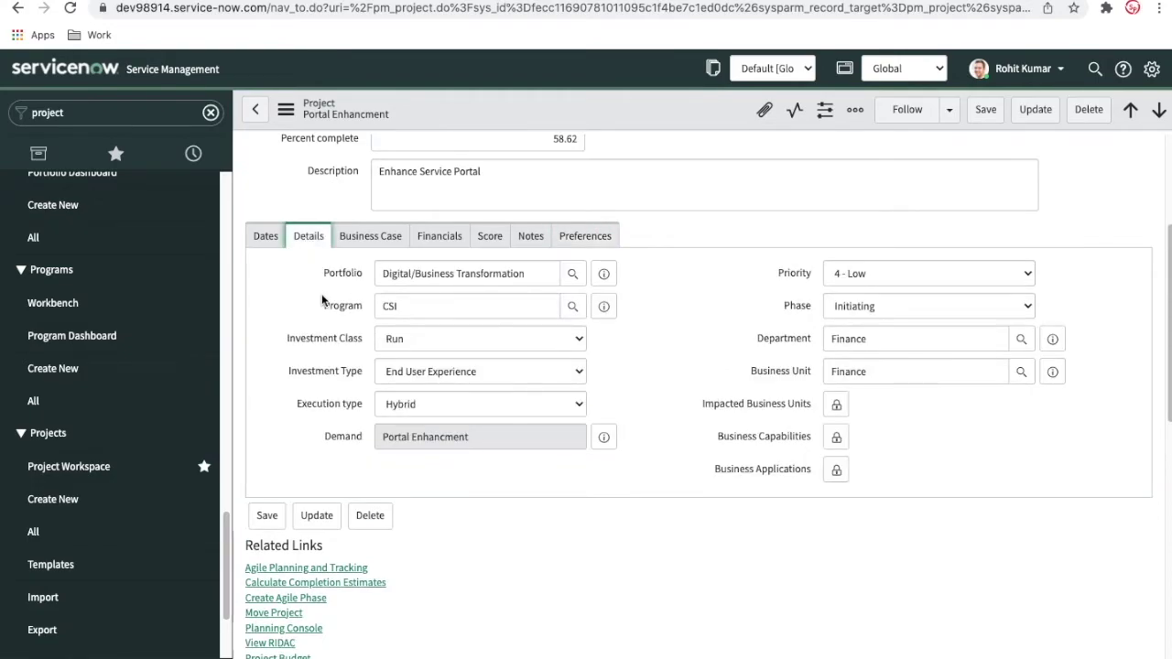
left_click(264, 236)
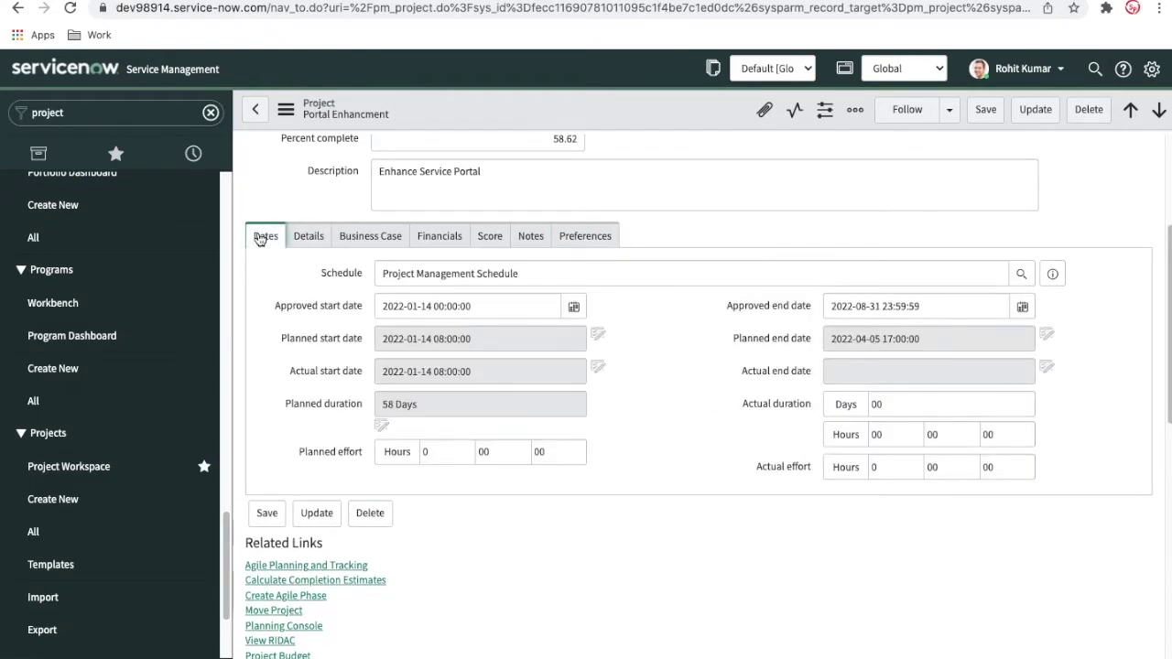
mouse_move(765, 475)
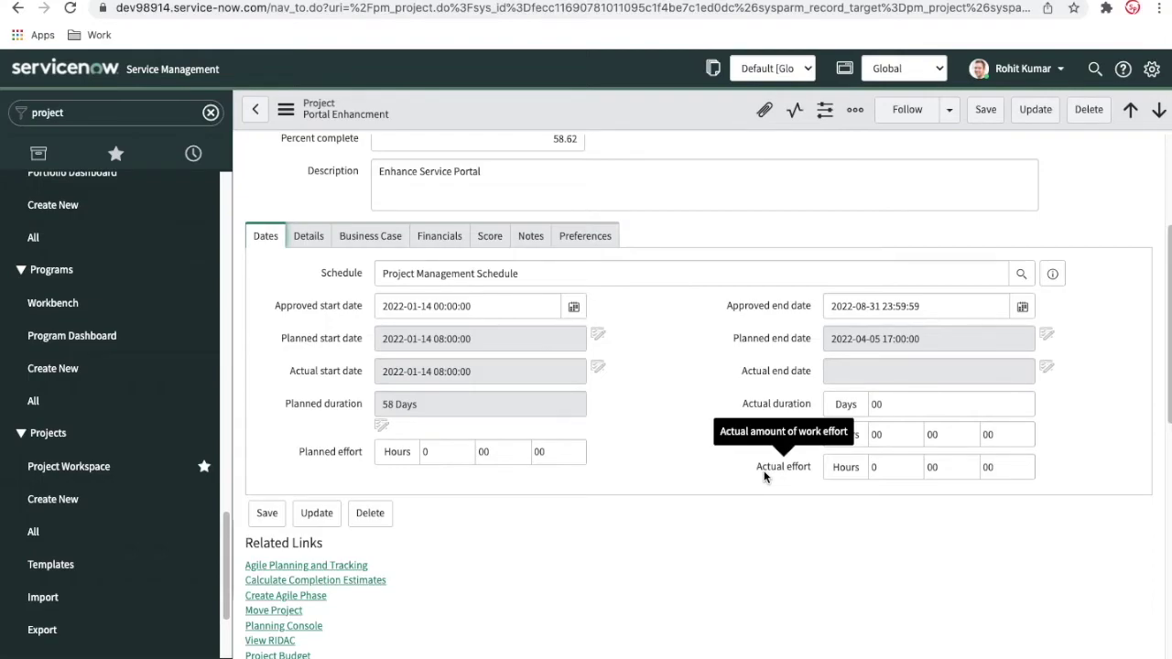
Check the project's related time cards against its planned and actual effort fields
scroll(765, 475, "down", 3)
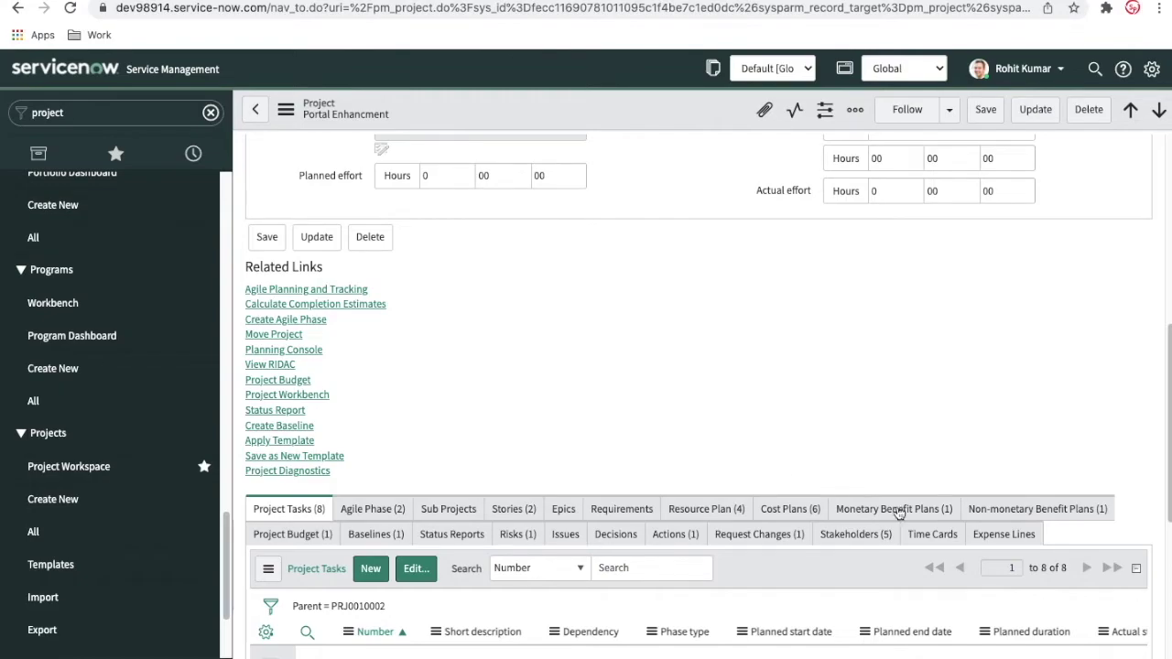
left_click(952, 545)
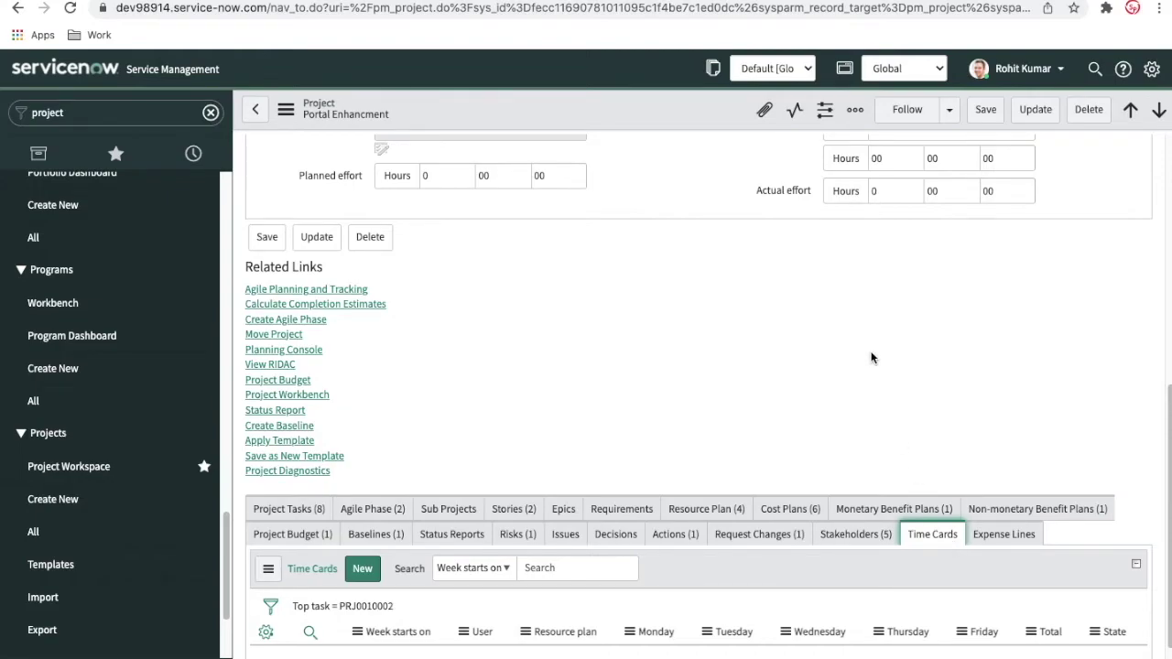
scroll(781, 237, "up", 3)
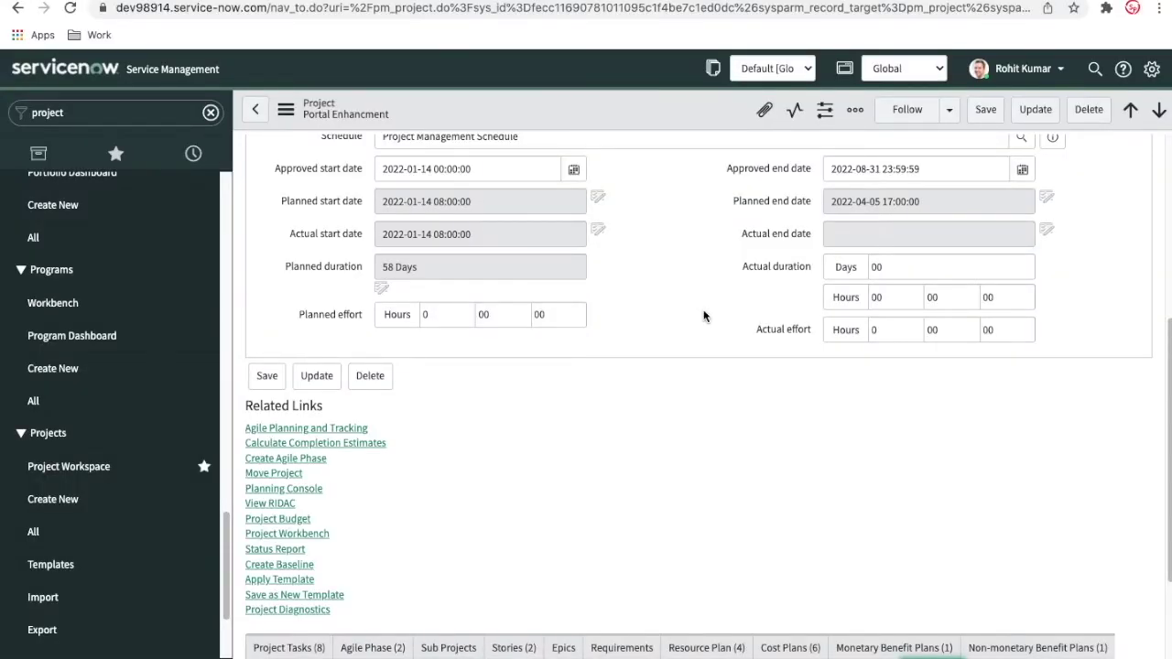
scroll(703, 316, "down", 2)
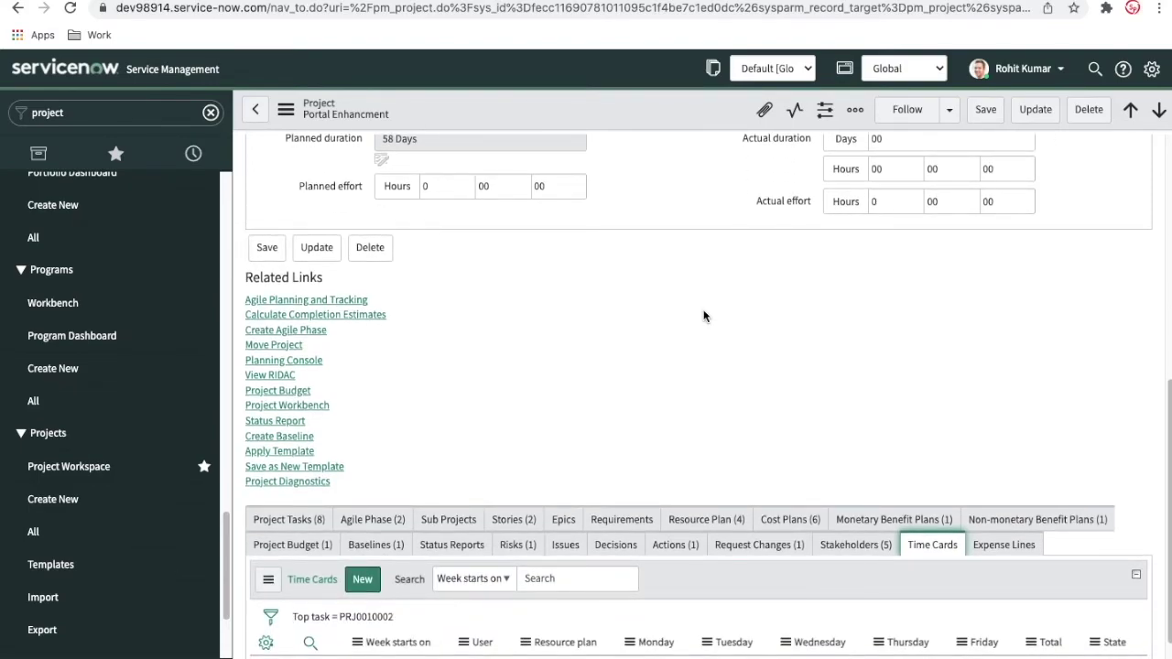
scroll(704, 316, "down", 1)
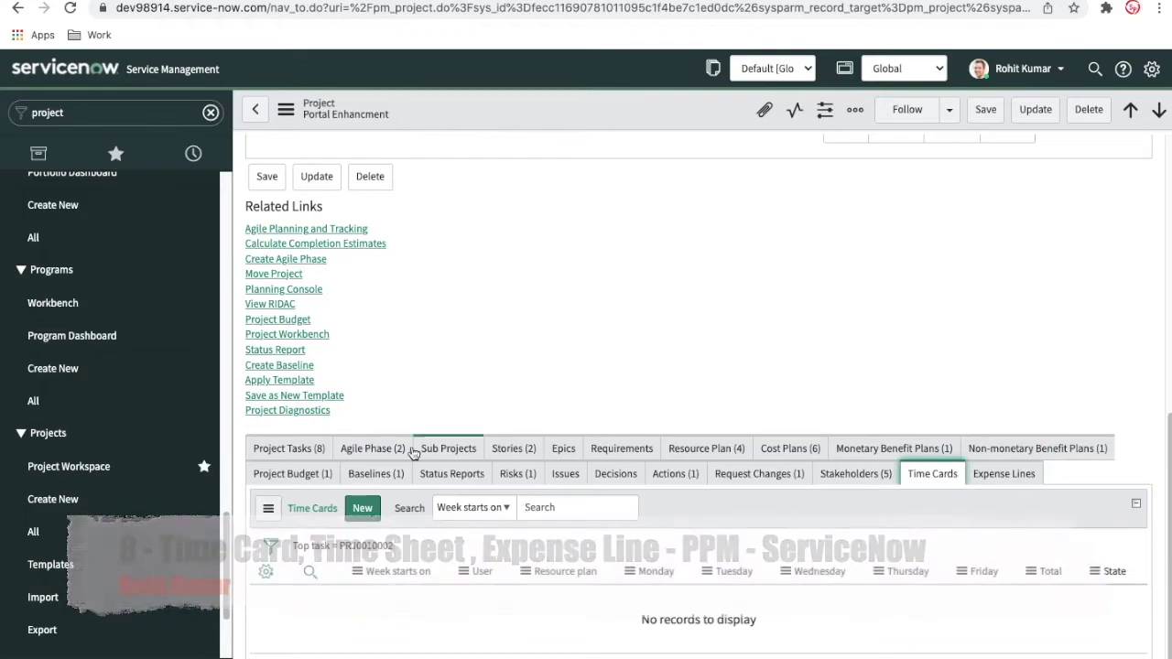
scroll(739, 368, "up", 10)
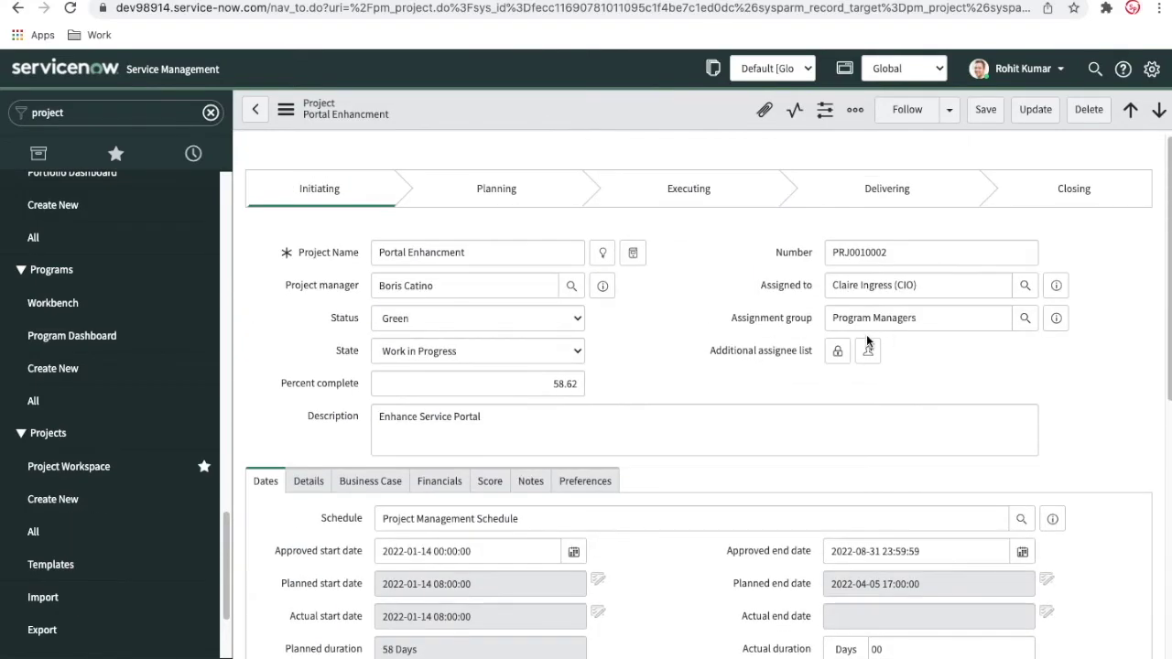
Check the project's assignee, duplicate the project's browser tab, and start a new time card from its related time cards there
left_click(930, 282)
triple_click(825, 284)
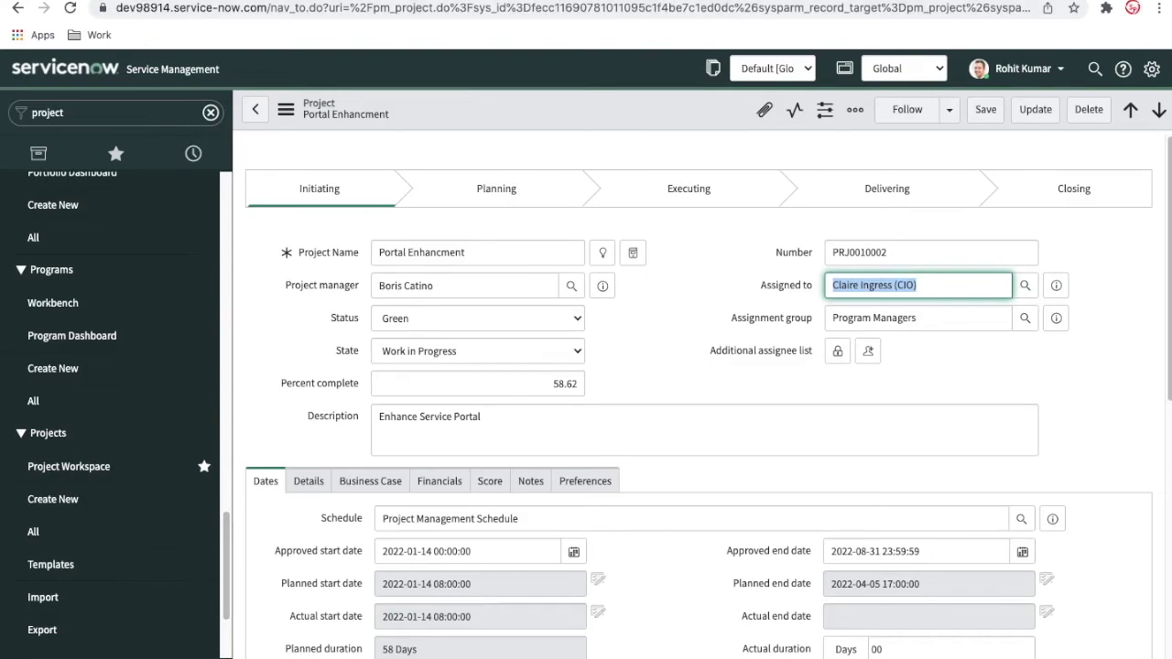
right_click(147, 1)
left_click(189, 80)
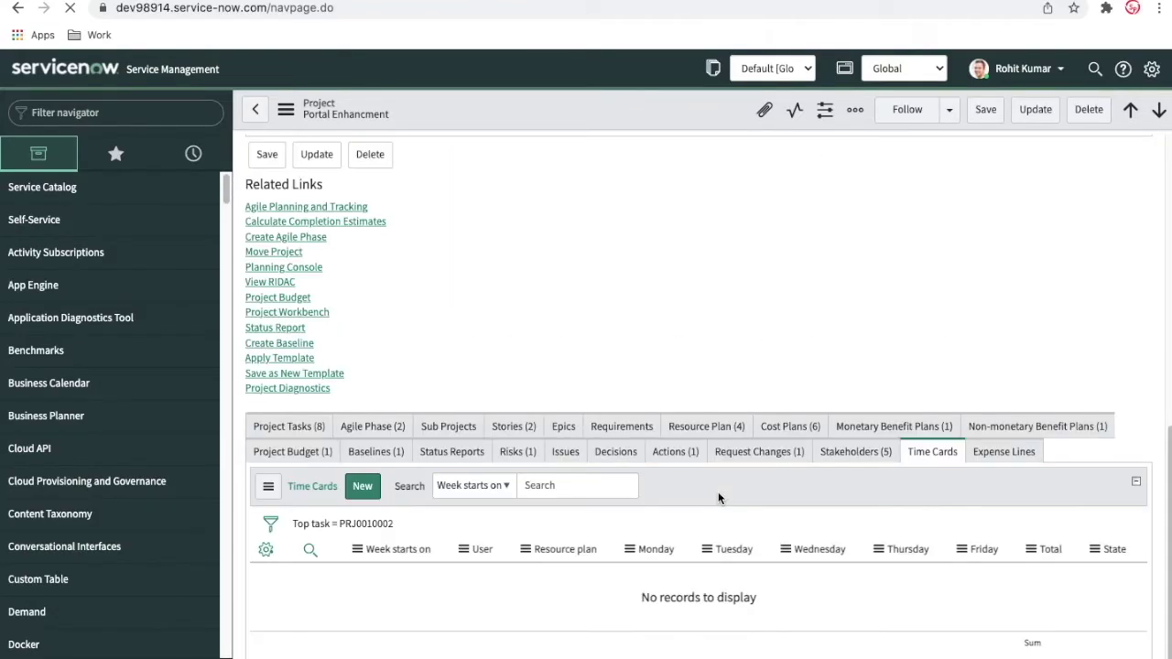
left_click(361, 486)
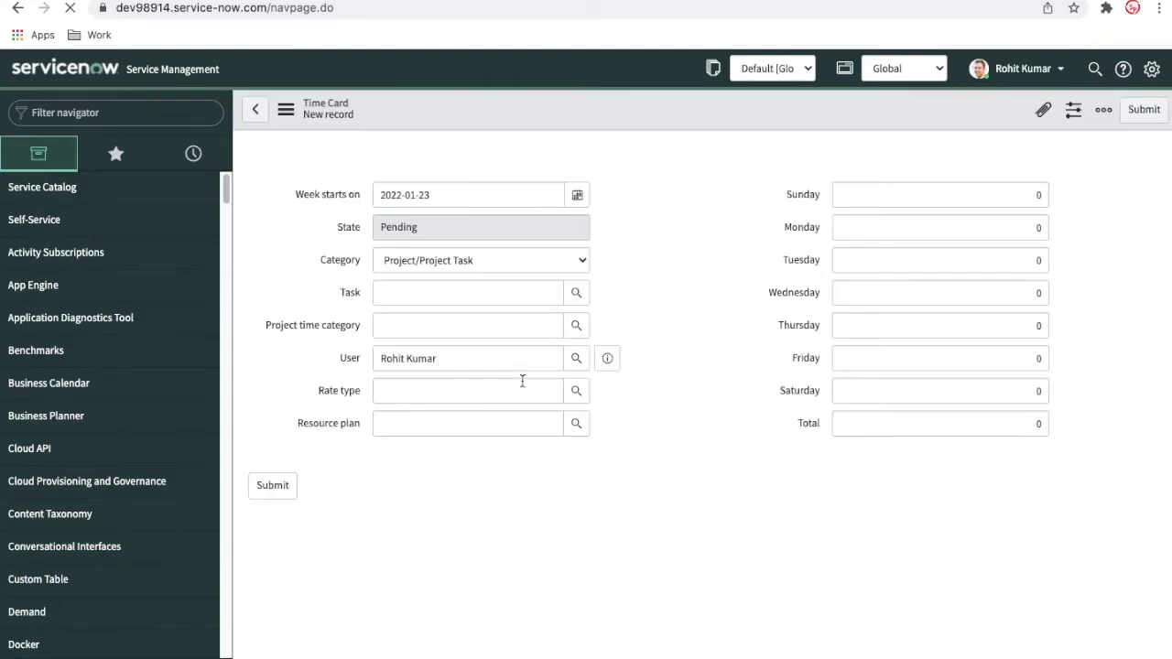
left_click(17, 7)
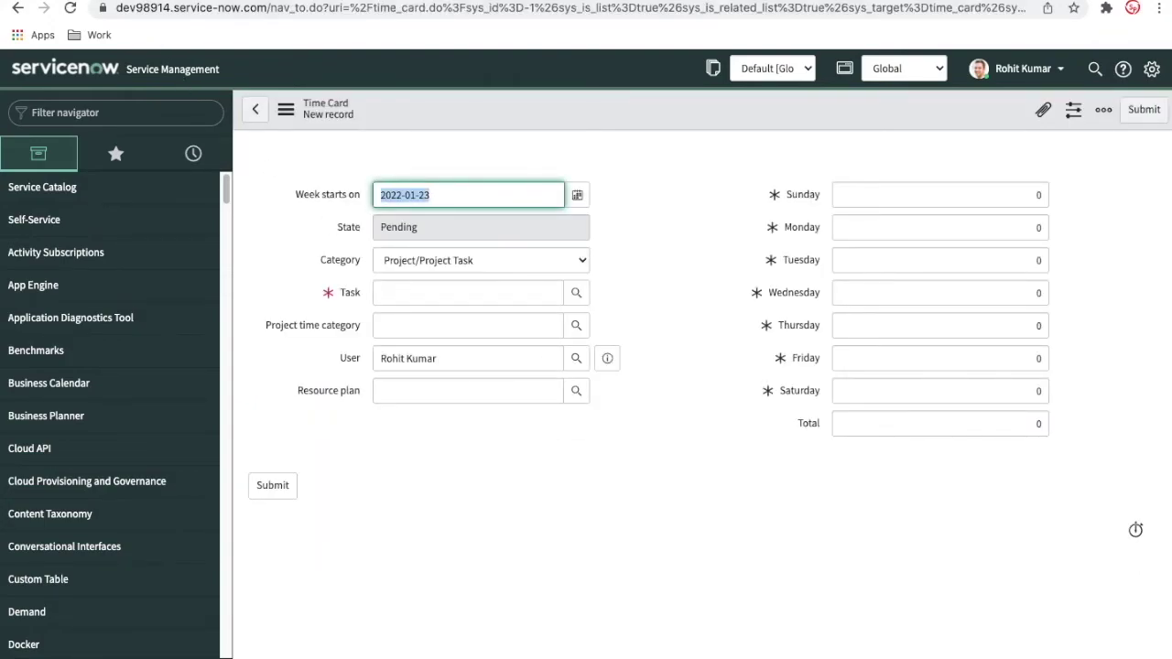
Copy the Portal Enhancment project number PRJ0010002 into the Task field of the new time card
left_click_drag(894, 253, 810, 254)
key("super+c")
left_click(442, 296)
key("super+v")
left_click(708, 244)
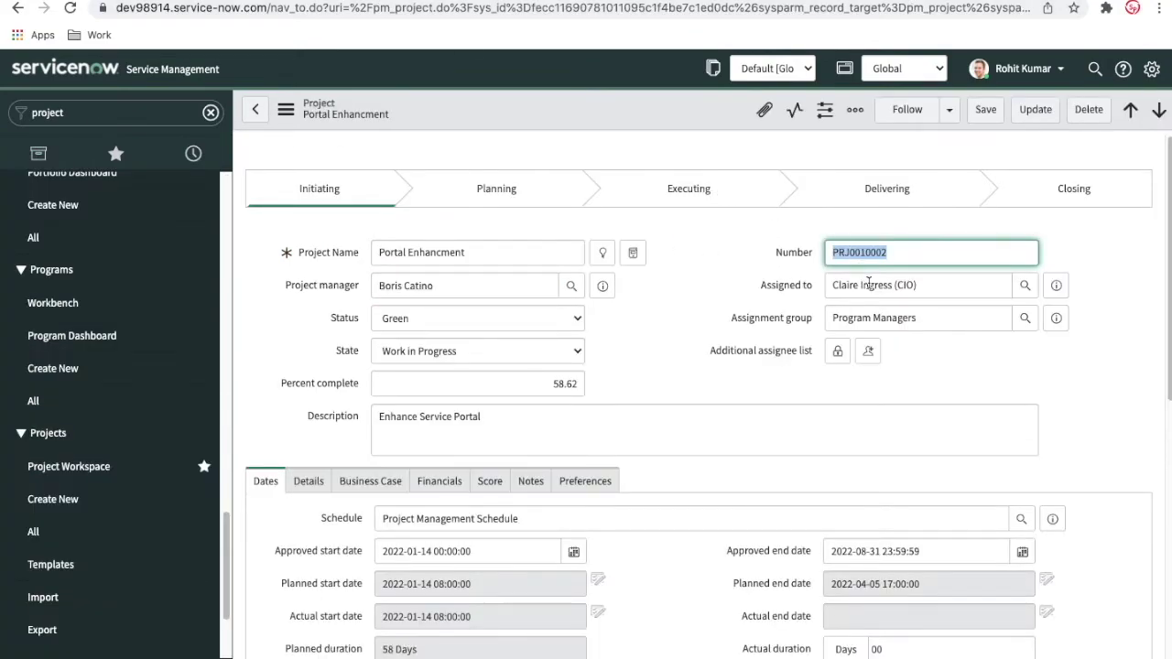
Set the time card's user to the project's assignee, save the record, and refresh the project's time cards list
triple_click(868, 285)
key("ctrl+c")
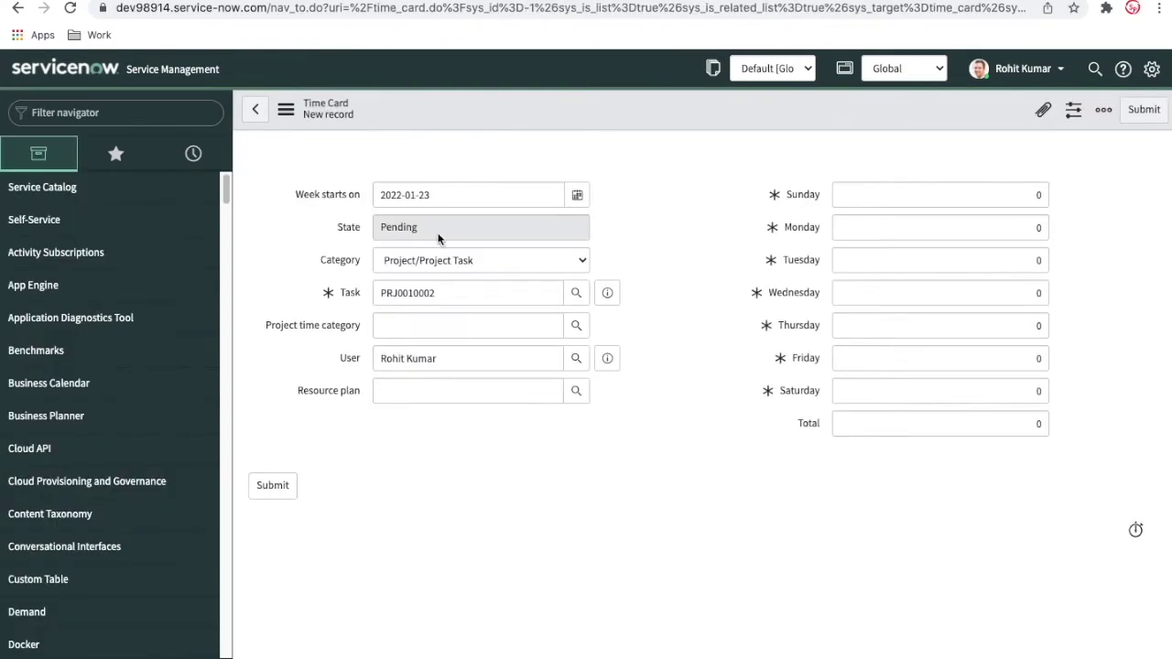
triple_click(424, 358)
key("ctrl+v")
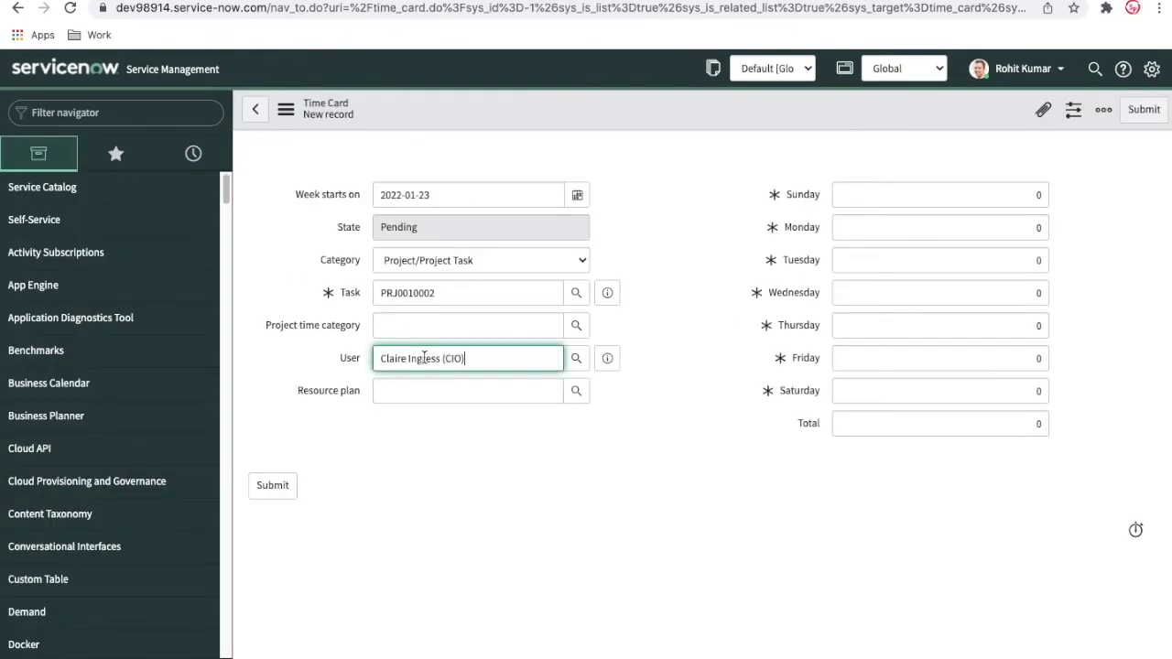
left_click(688, 341)
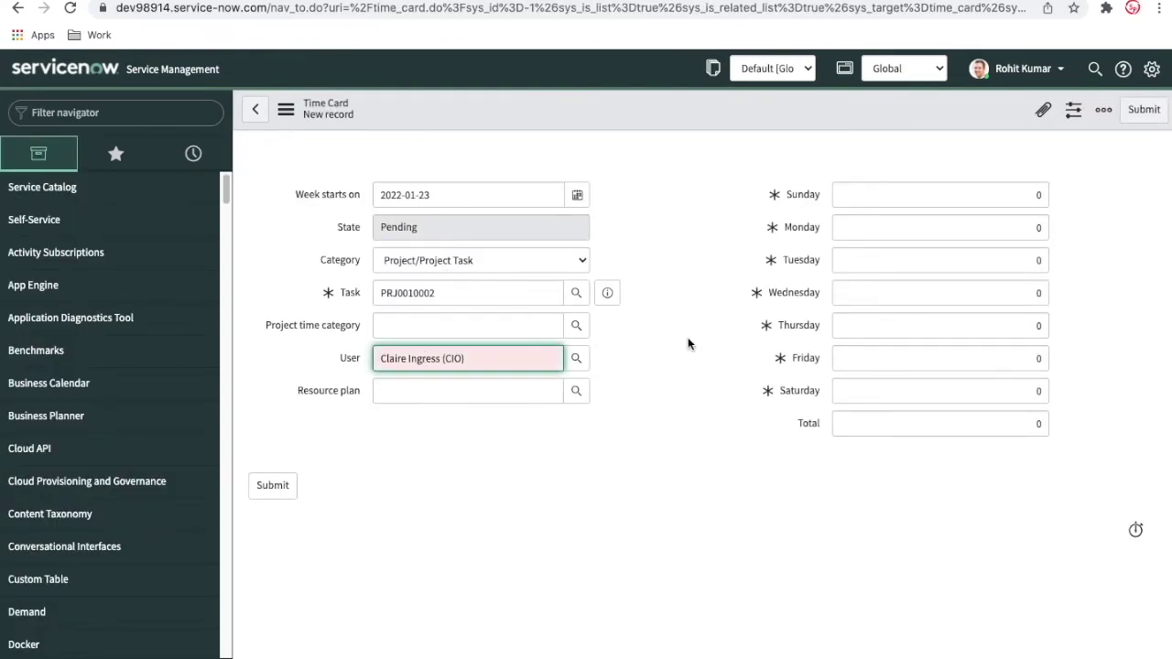
right_click(629, 114)
left_click(640, 122)
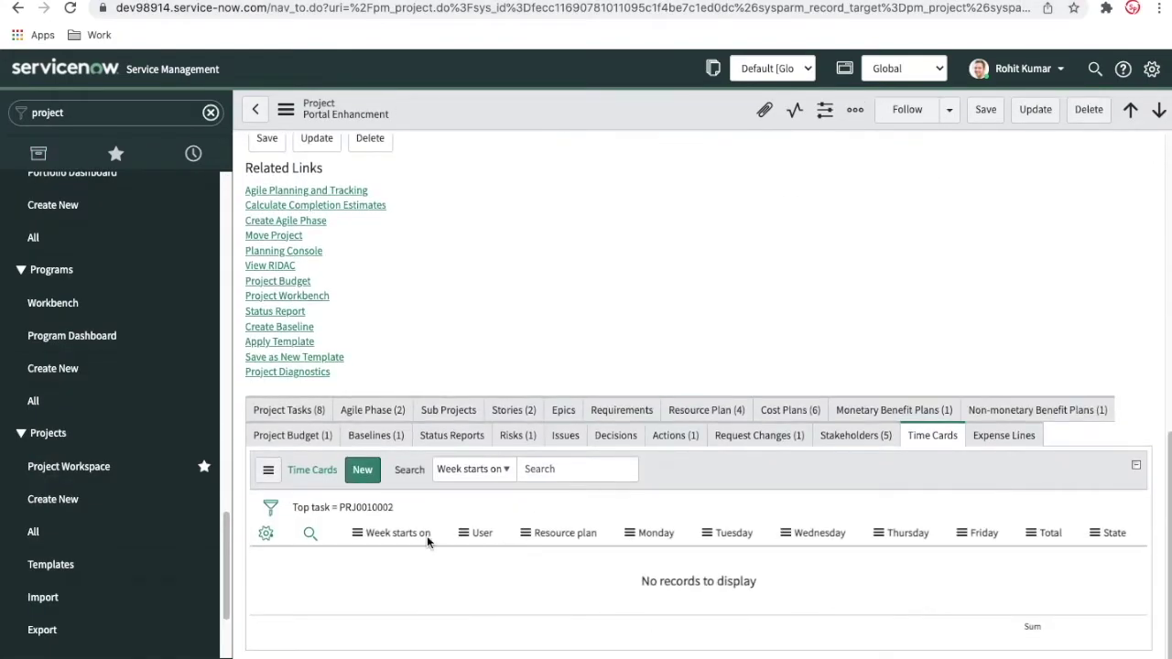
left_click(374, 513)
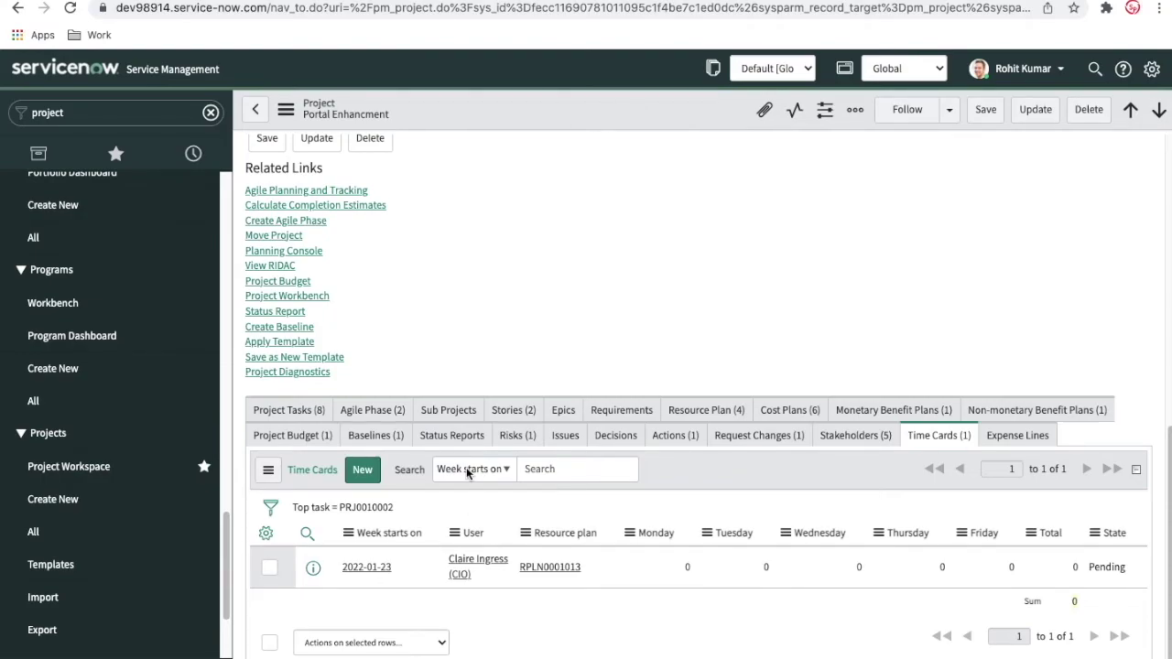
Open the Development Phase project task from the project's tasks and check its related time cards
left_click(289, 410)
scroll(444, 455, "down", 2)
scroll(443, 455, "down", 1)
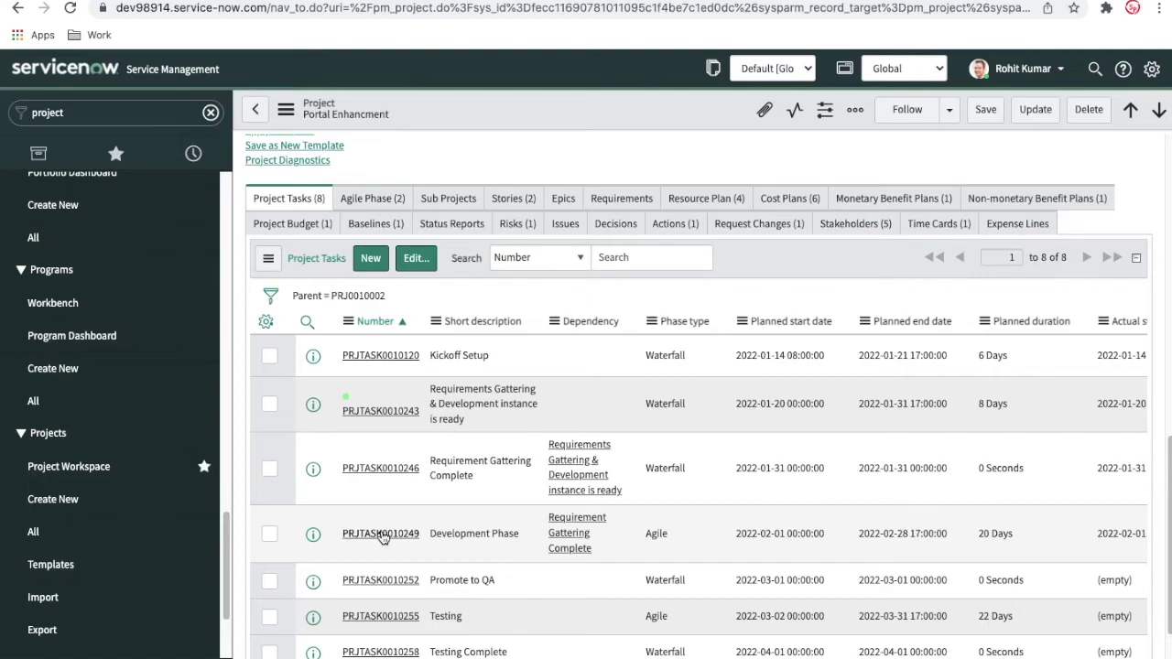
left_click(381, 534)
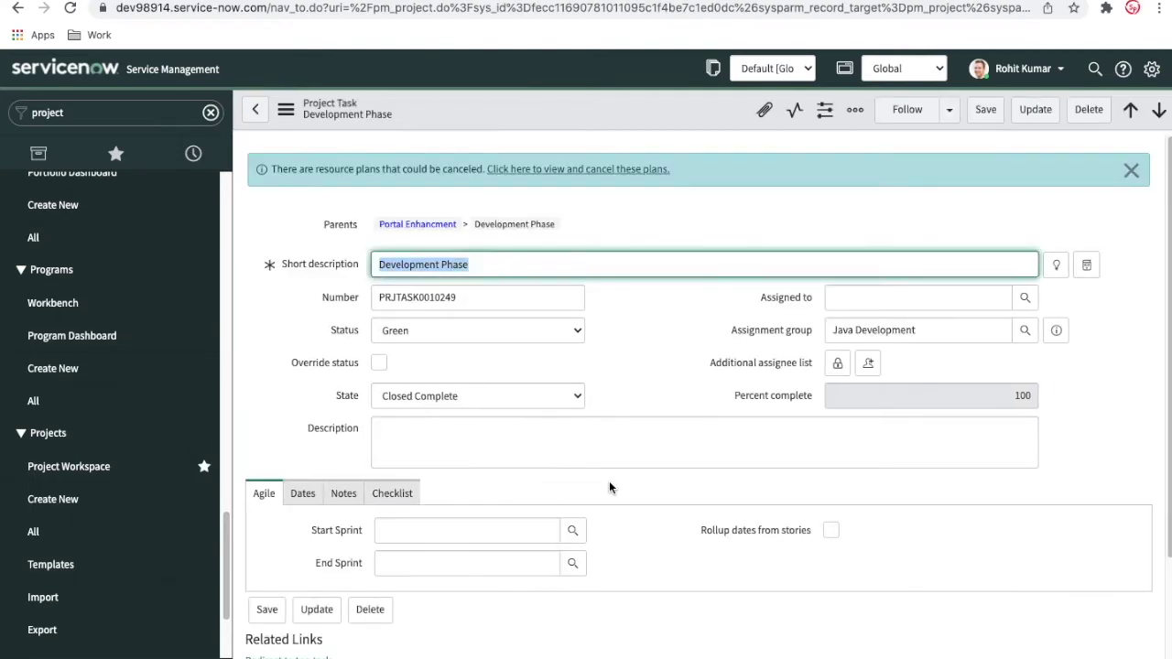
left_click(70, 9)
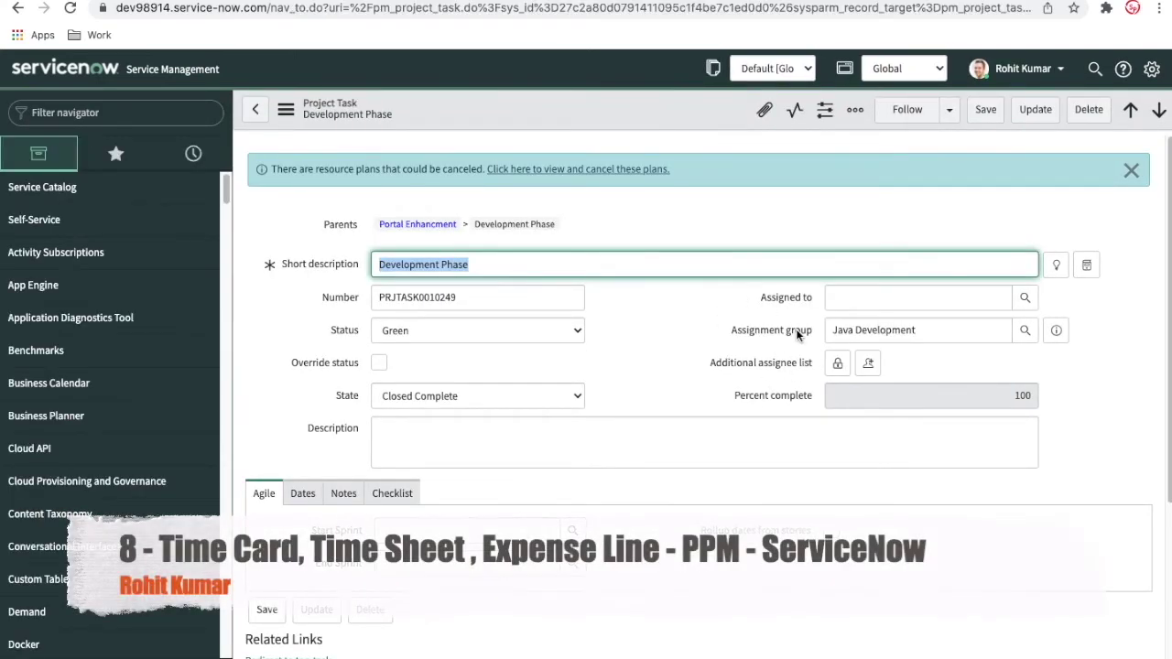
scroll(797, 335, "down", 5)
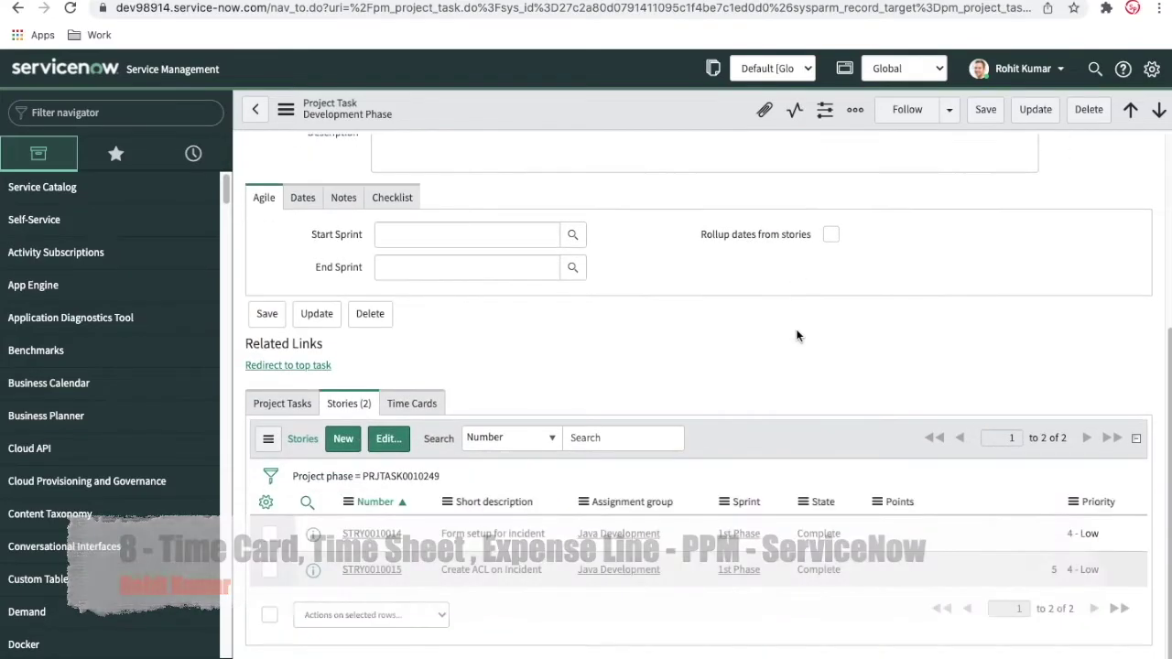
left_click(405, 407)
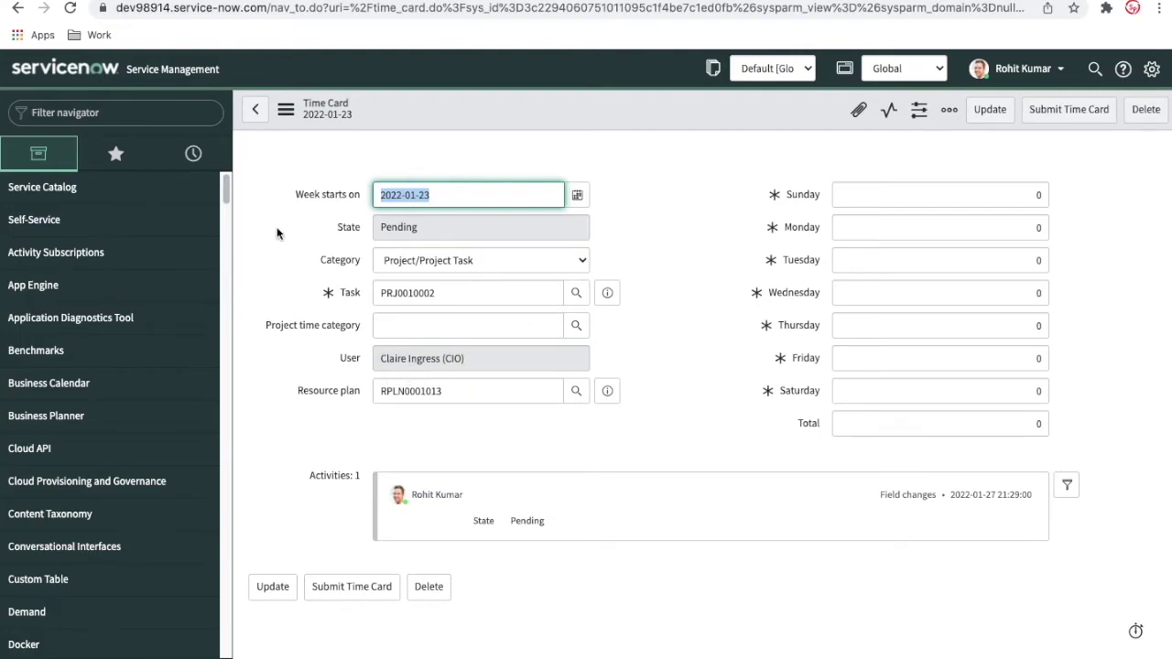
Return from the time card through the Development Phase task to the Portal Enhancment project and show its related time cards
left_click(18, 7)
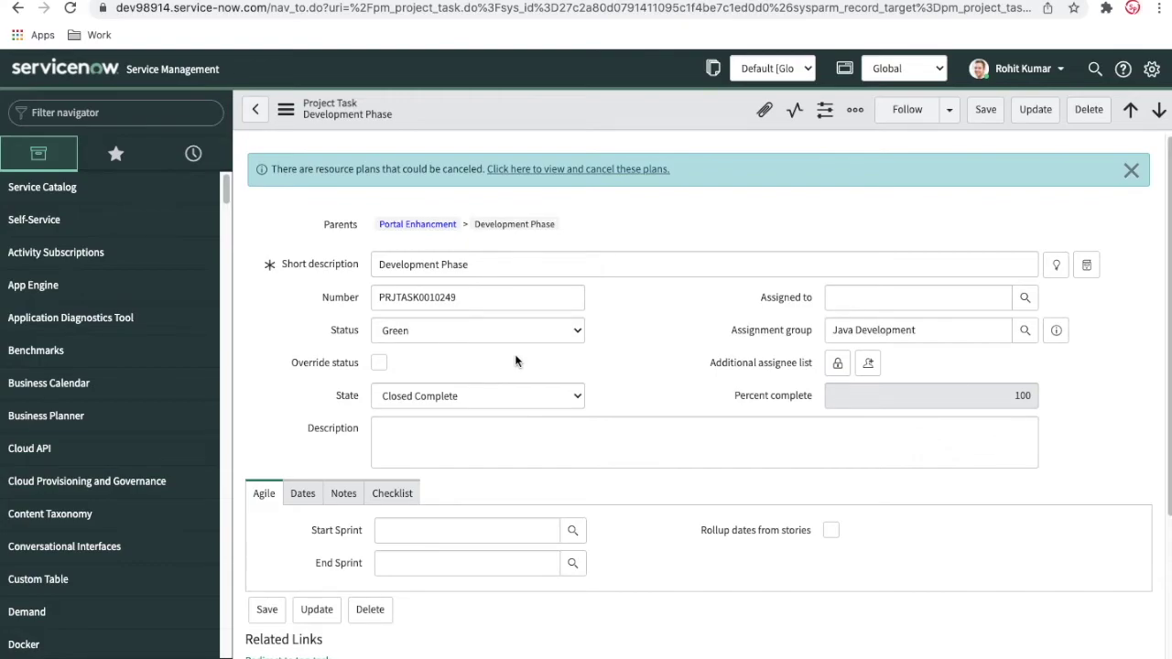
scroll(632, 458, "down", 2)
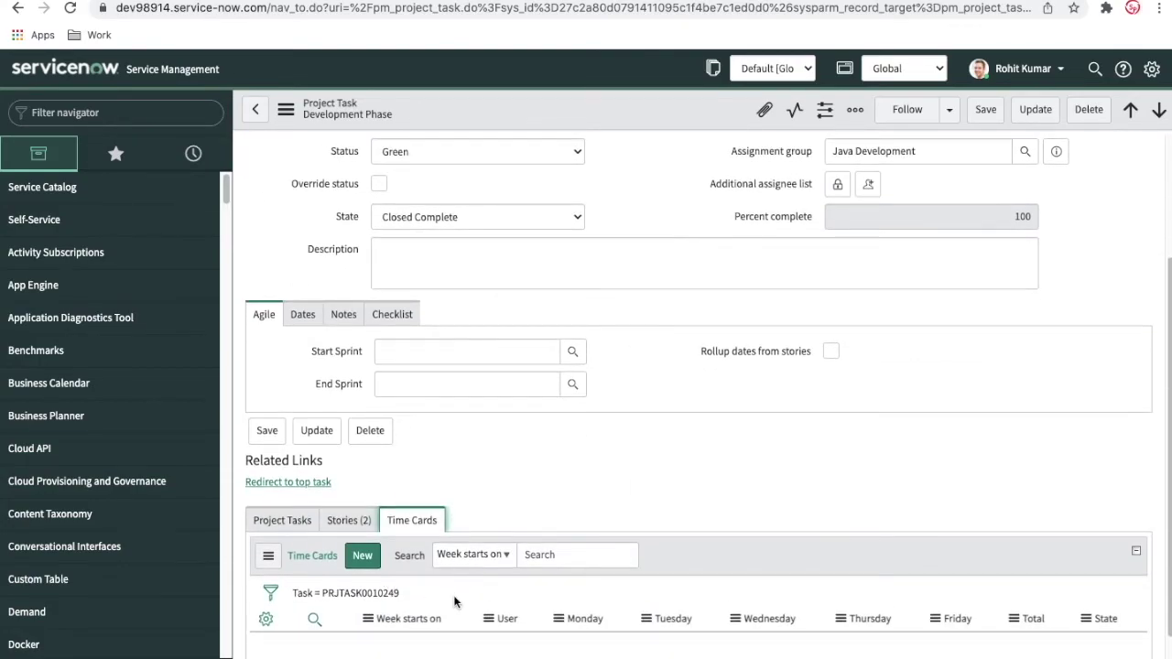
scroll(586, 510, "up", 2)
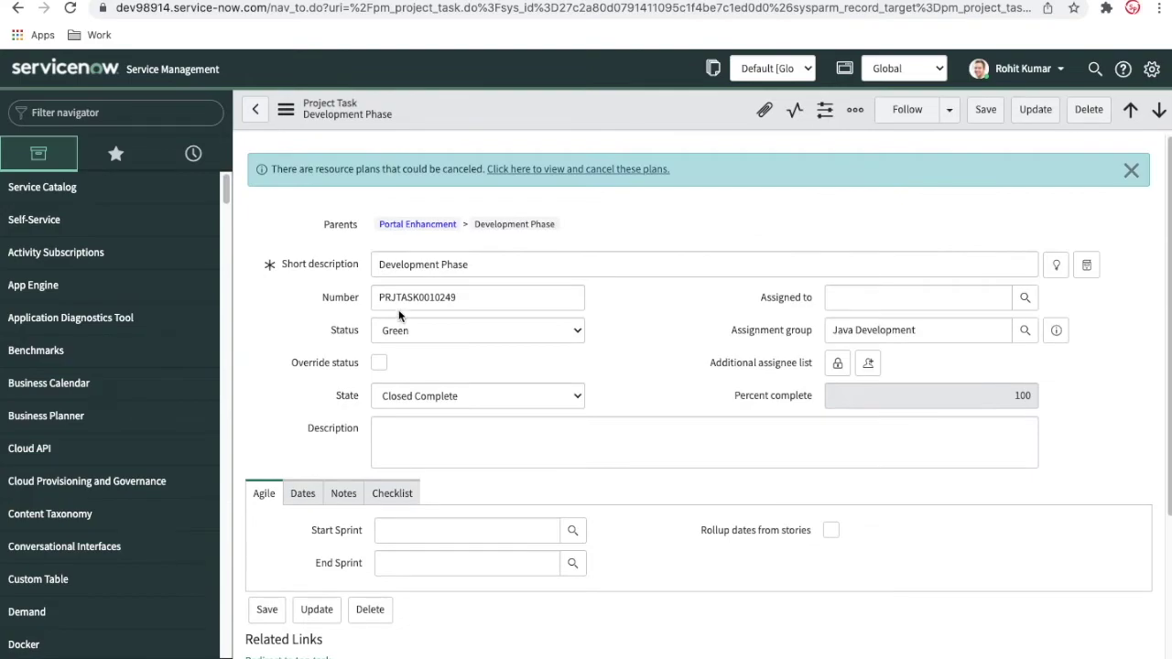
left_click(400, 233)
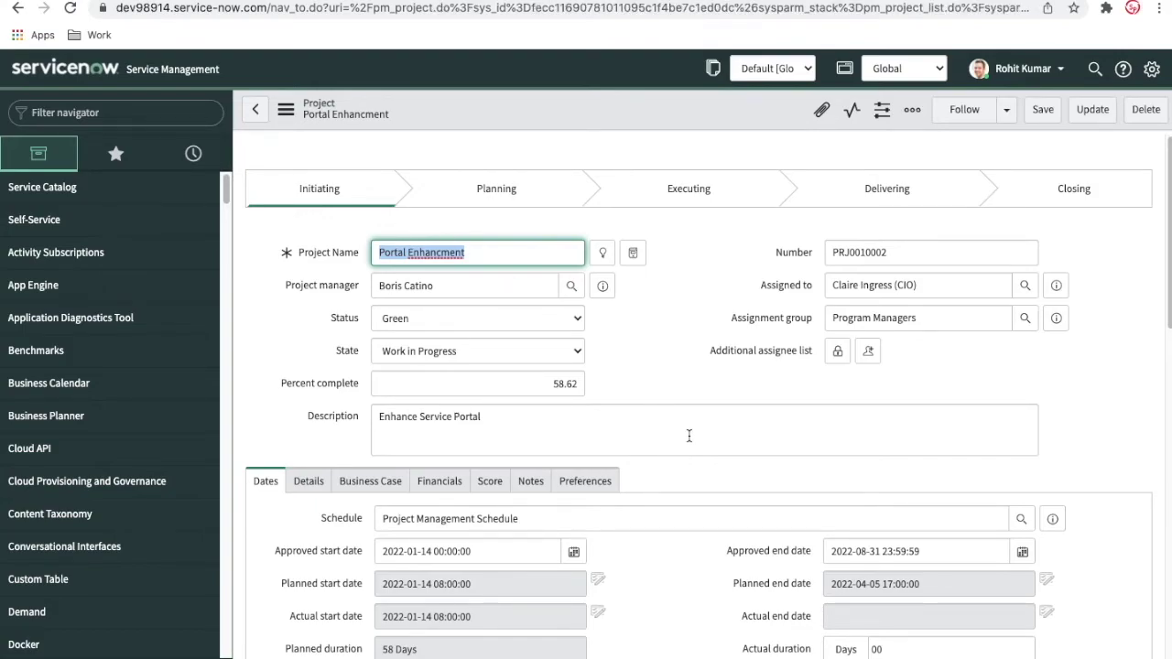
scroll(689, 436, "down", 6)
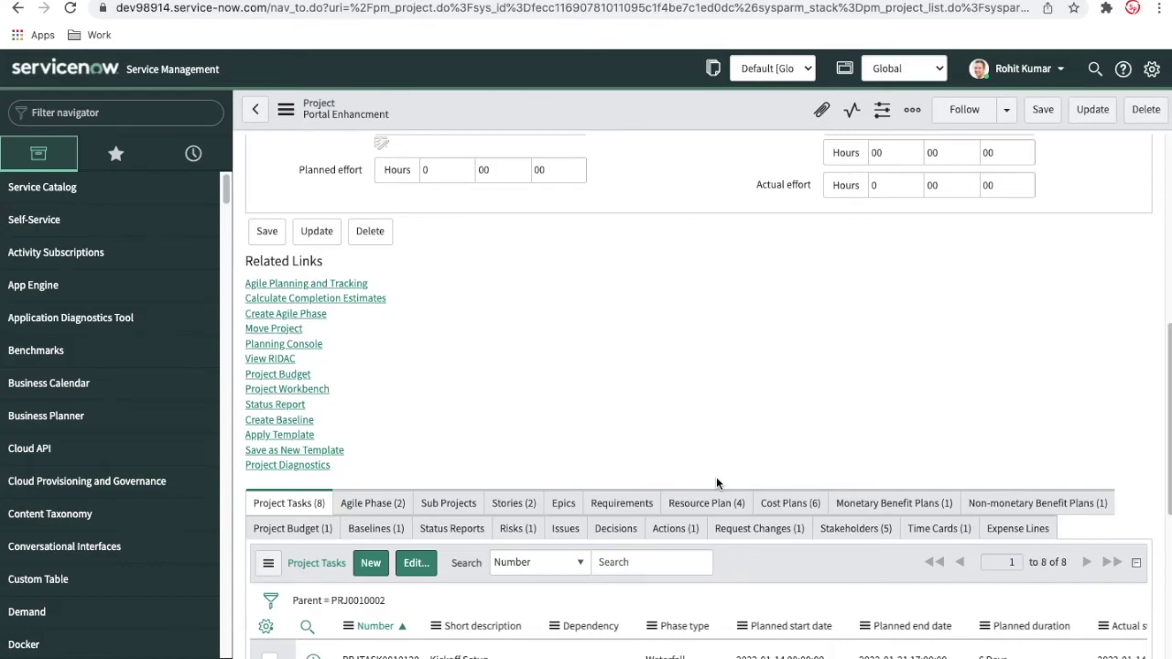
scroll(716, 482, "down", 2)
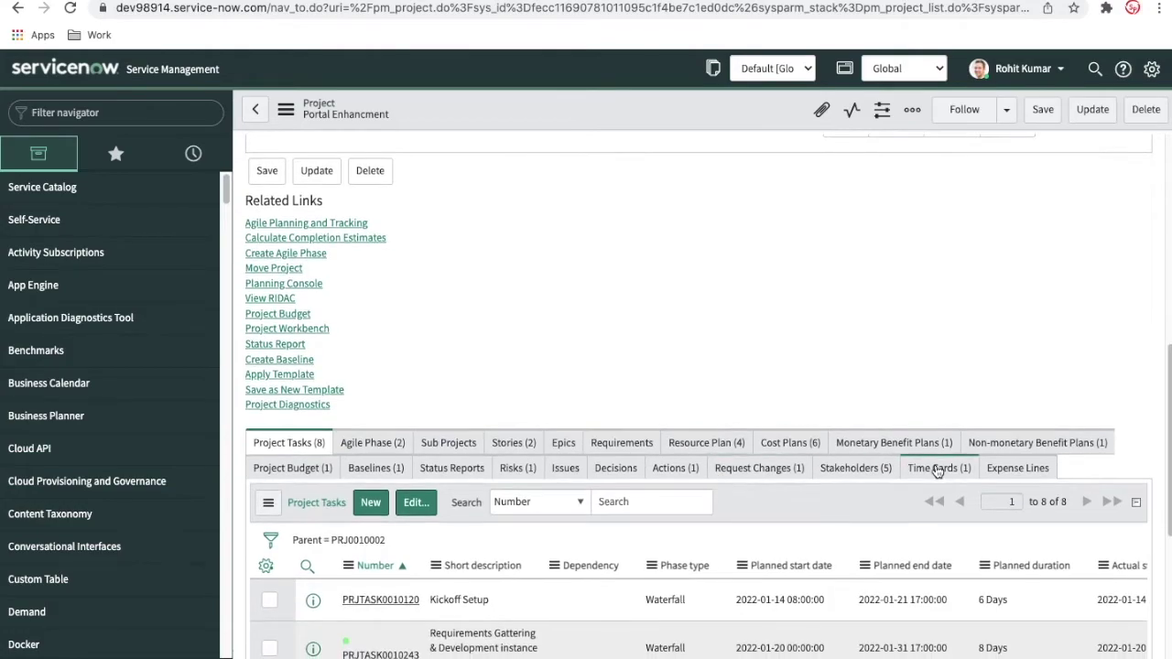
left_click(939, 470)
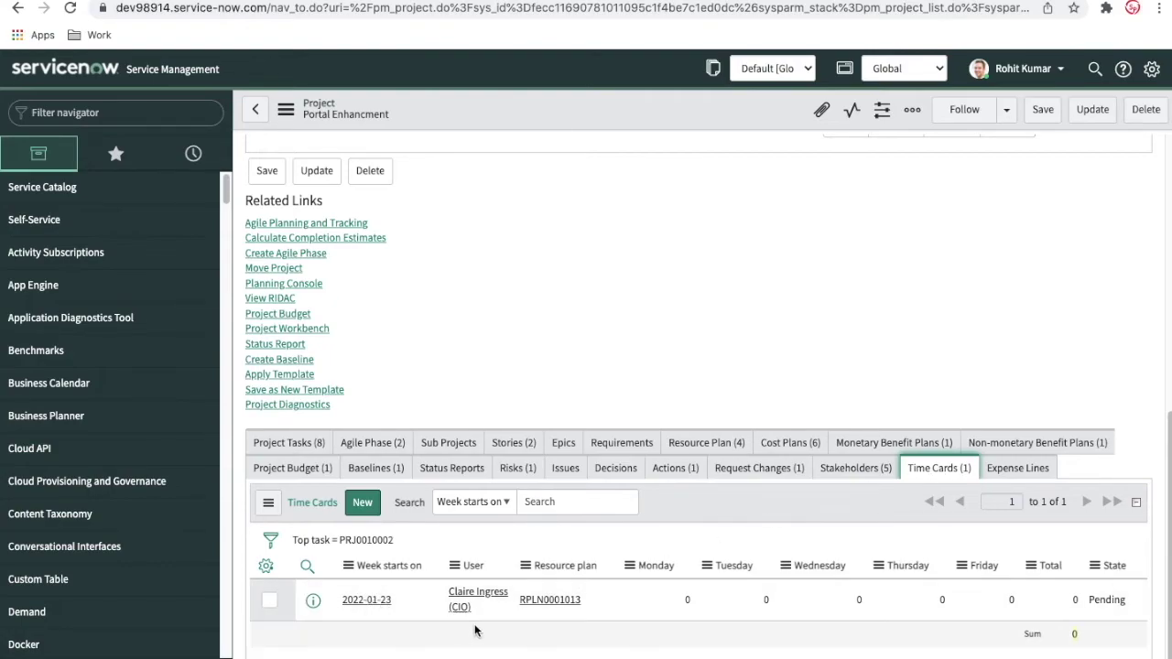
left_click_drag(486, 614, 433, 599)
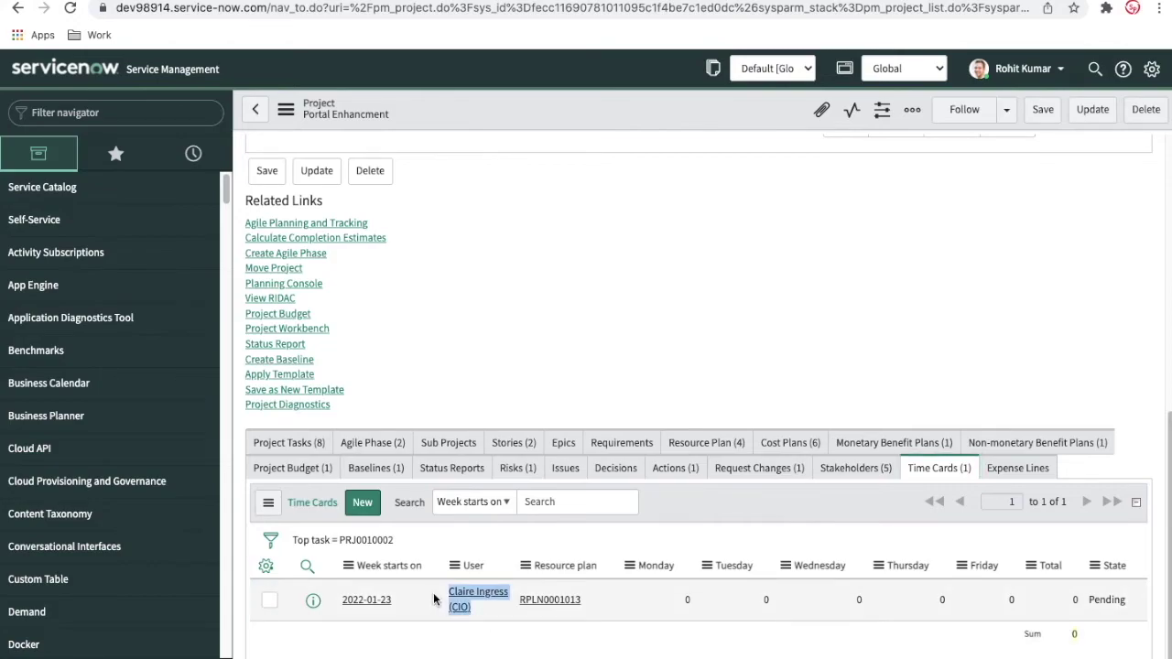
left_click(490, 611)
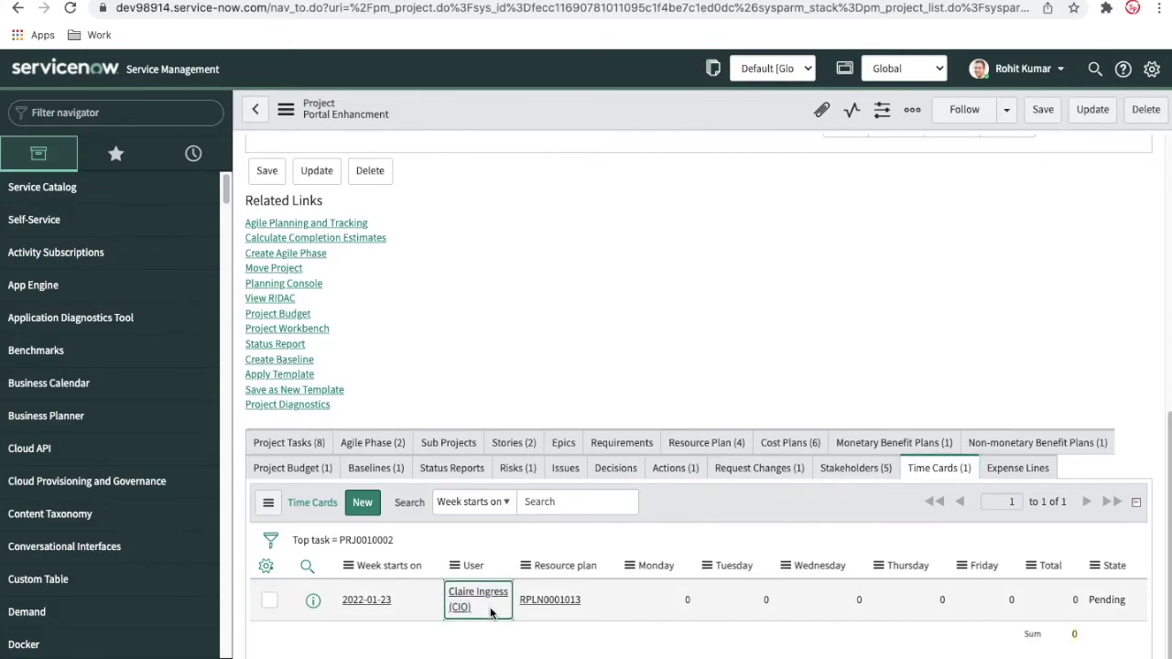
double_click(491, 613)
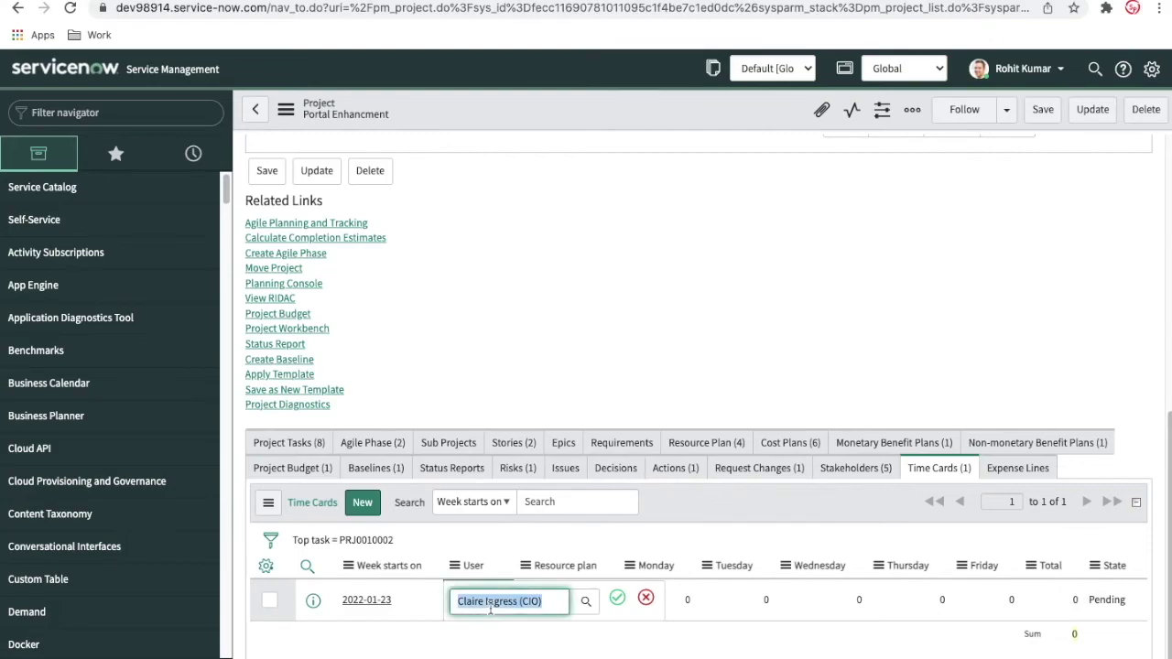
type("Rohit ")
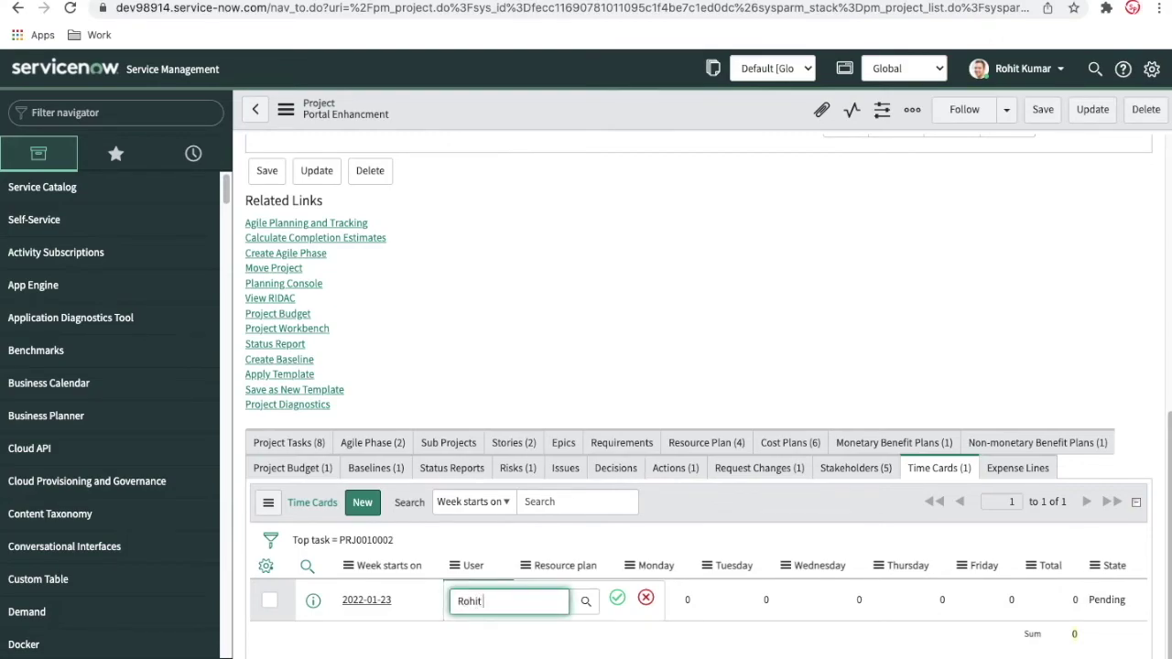
type("Ku")
left_click(646, 598)
Create another time card from the project's related time cards, copy PRJ0010002 from the existing time card into its Task field, and save it
left_click(365, 503)
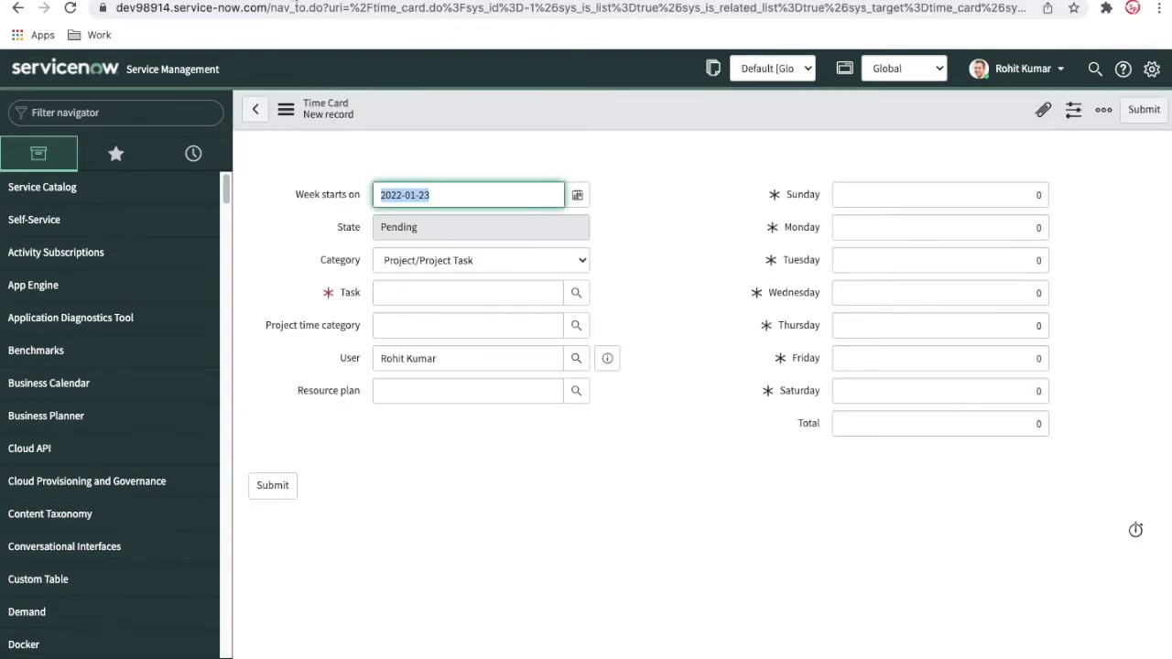
left_click(576, 295)
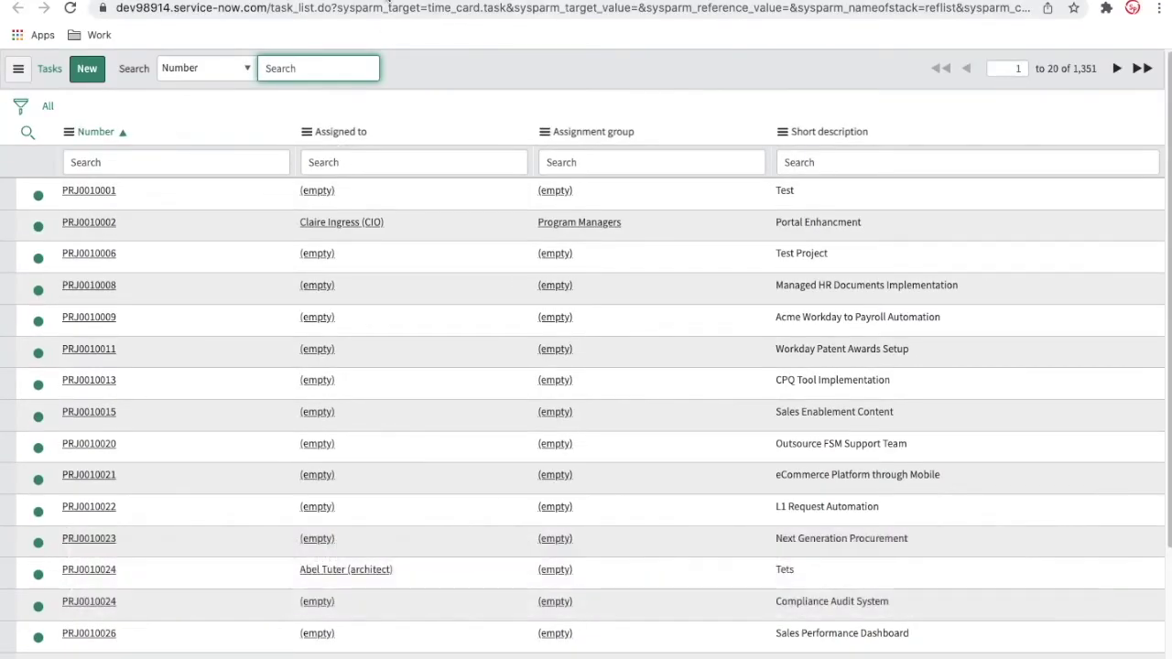
left_click(89, 222)
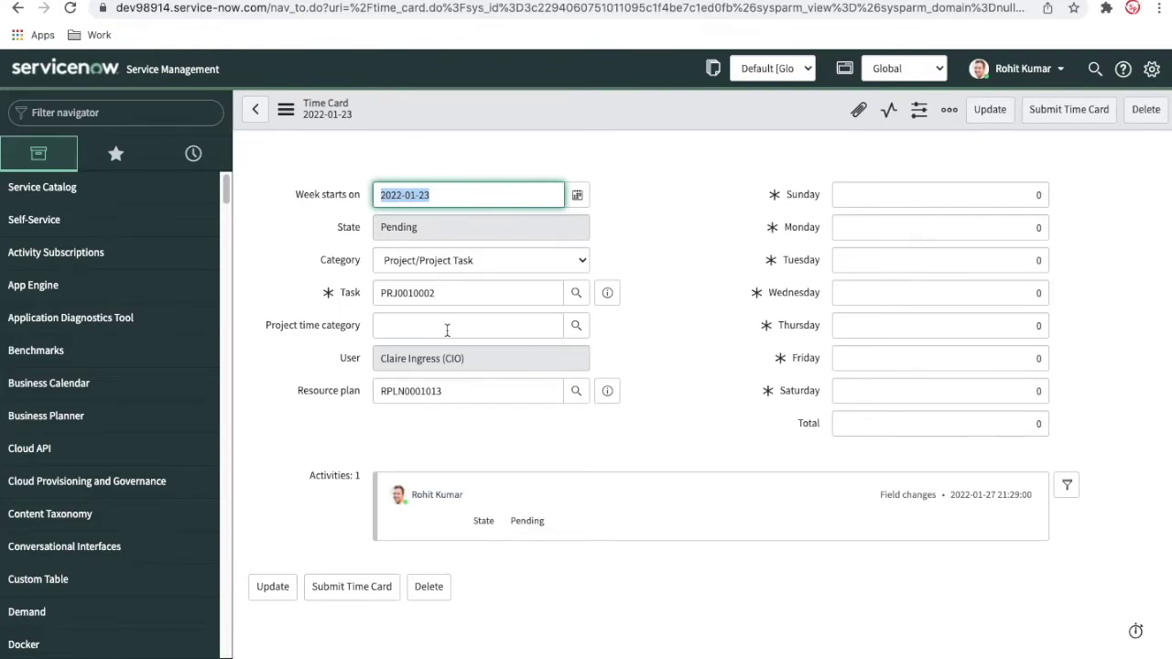
double_click(456, 293)
key("ctrl+c")
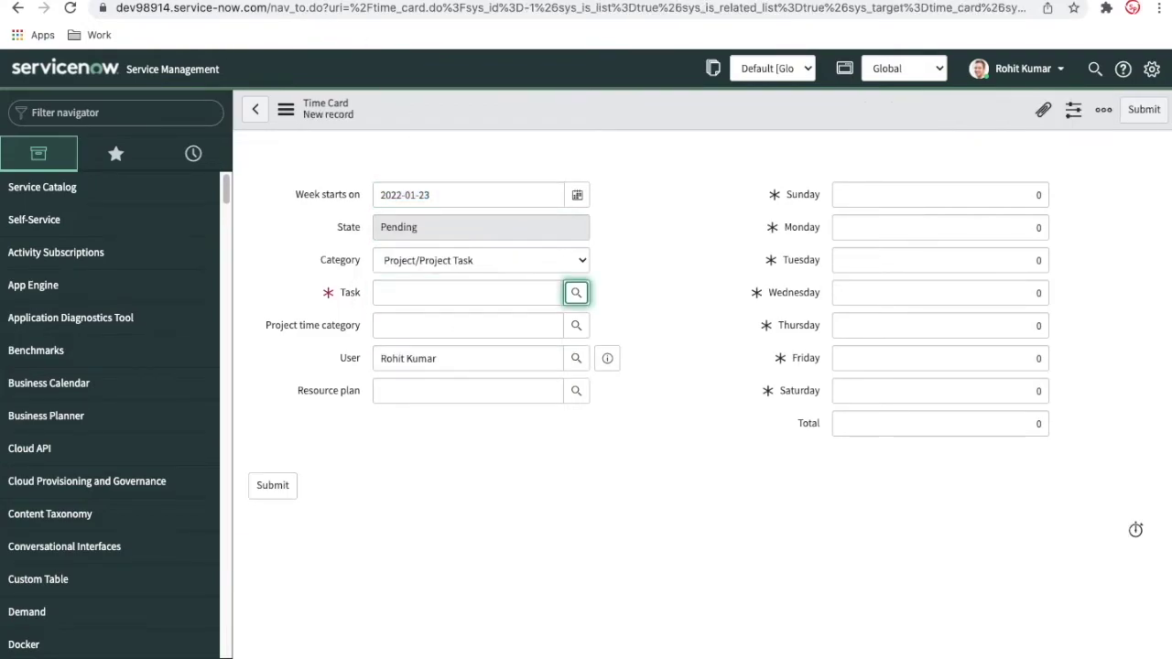
left_click(427, 290)
key("ctrl+v")
left_click(698, 250)
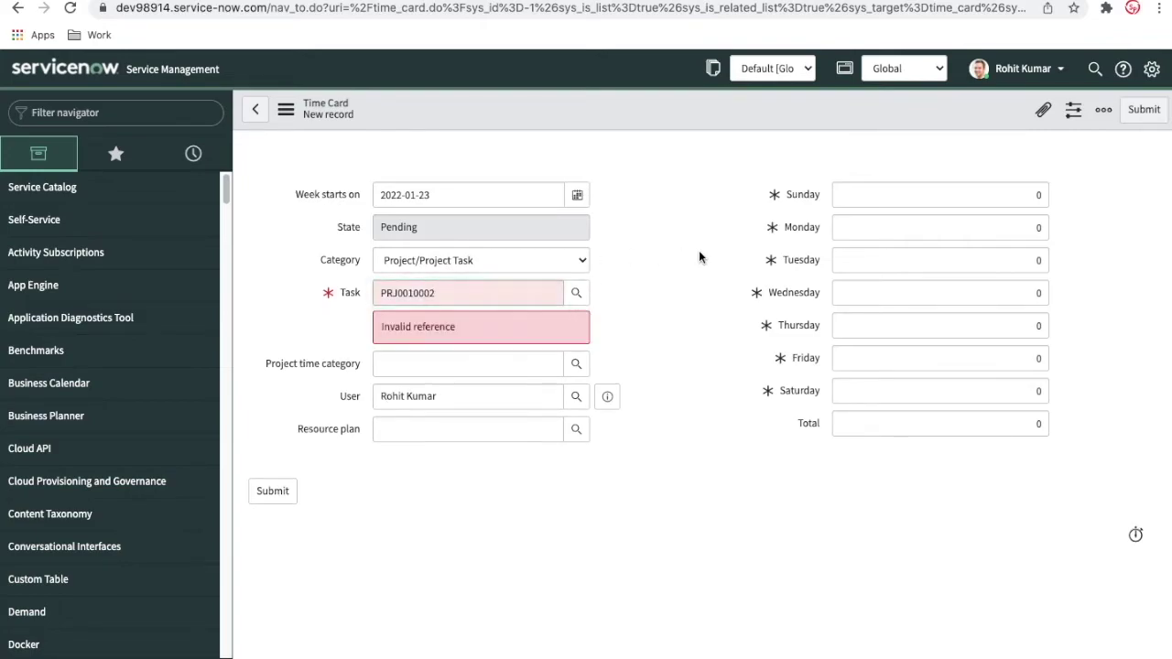
right_click(641, 105)
left_click(654, 117)
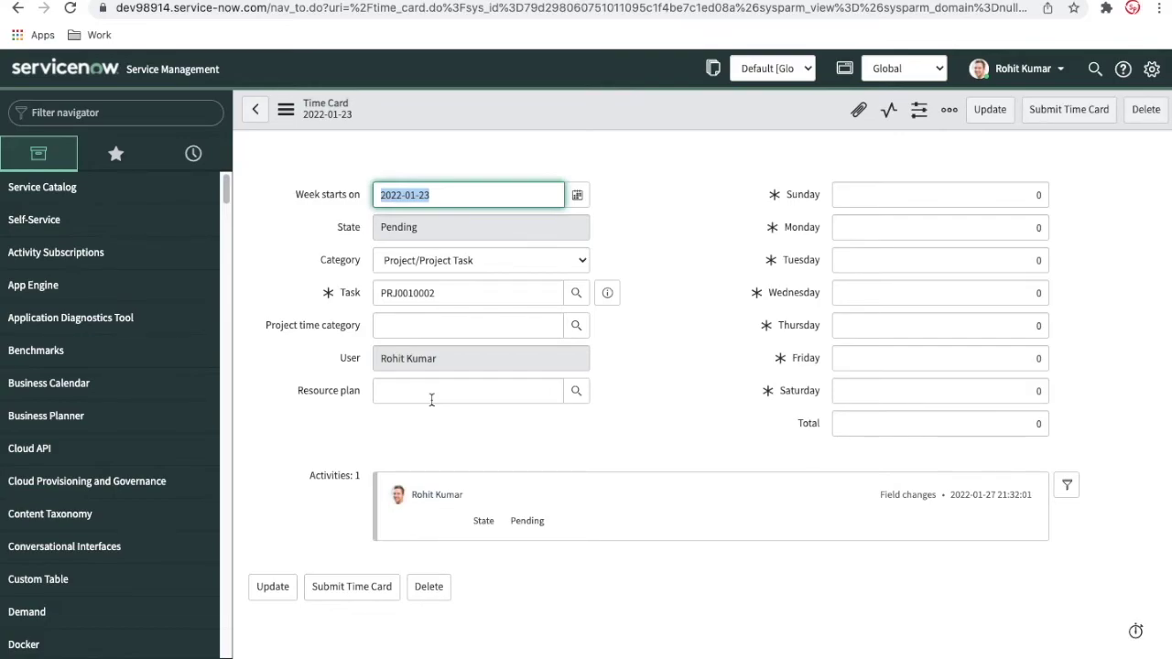
Open the Portal Enhancment project record from the new time card's task and check its related resource plans
left_click(607, 293)
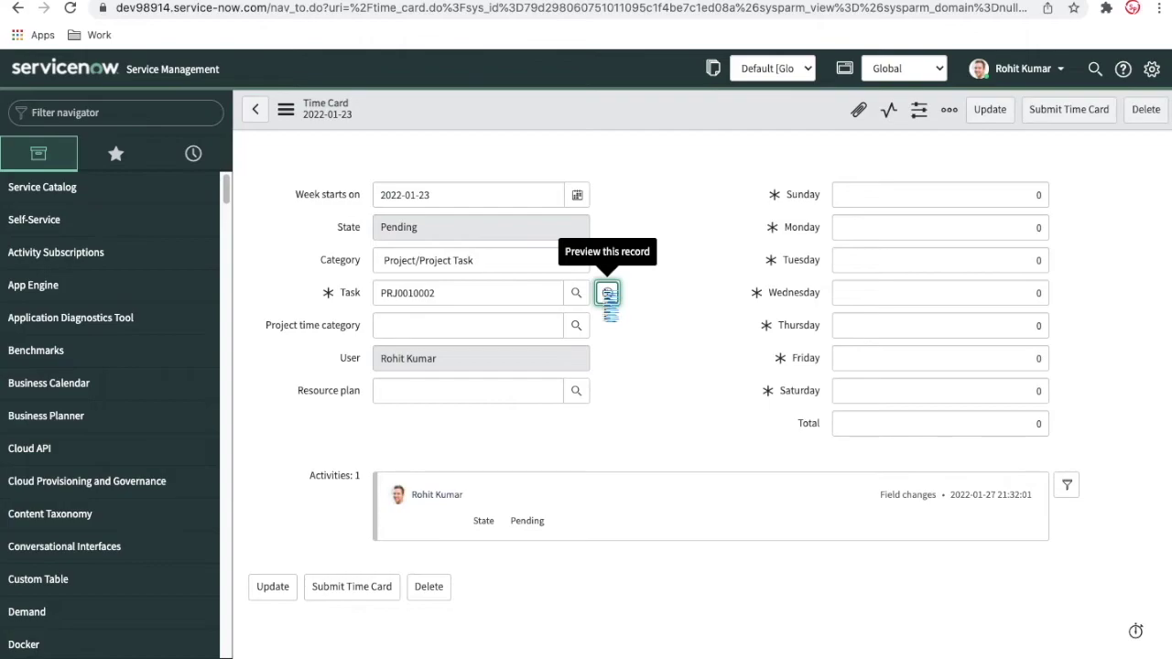
left_click(871, 337)
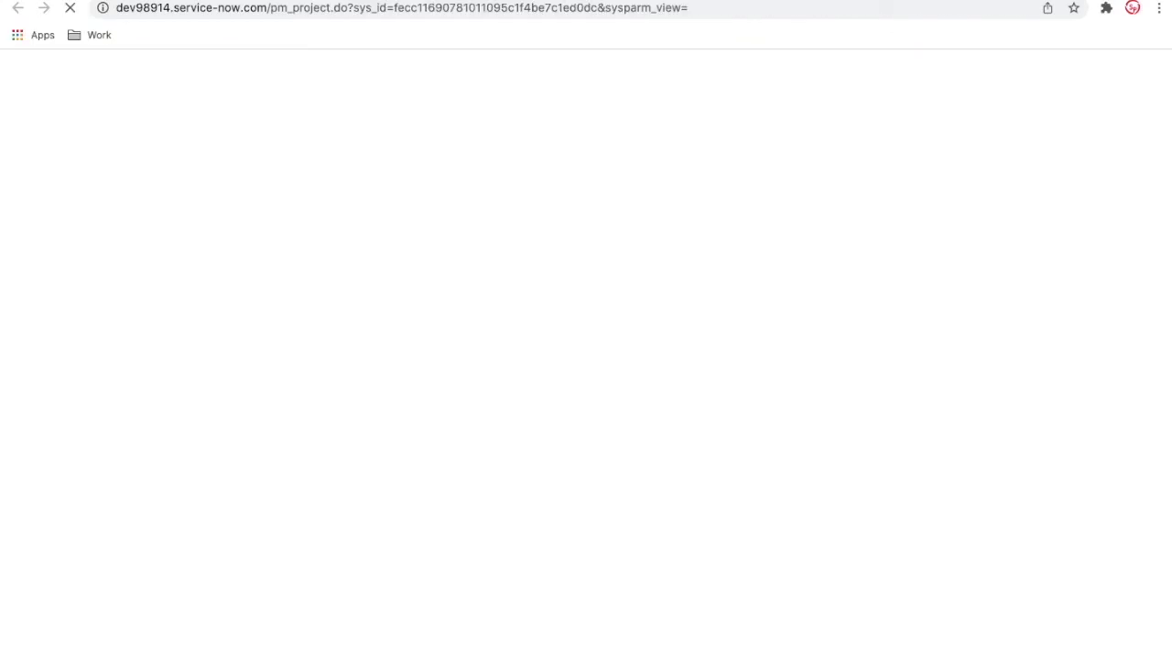
scroll(587, 422, "down", 10)
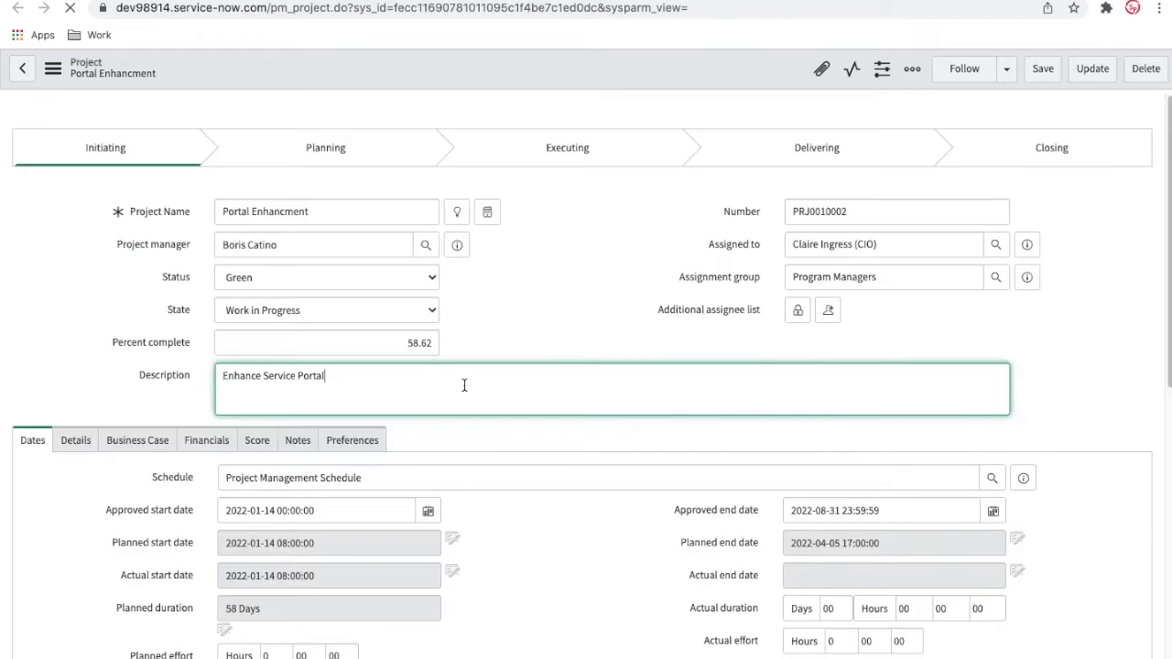
scroll(482, 561, "down", 2)
scroll(482, 561, "down", 4)
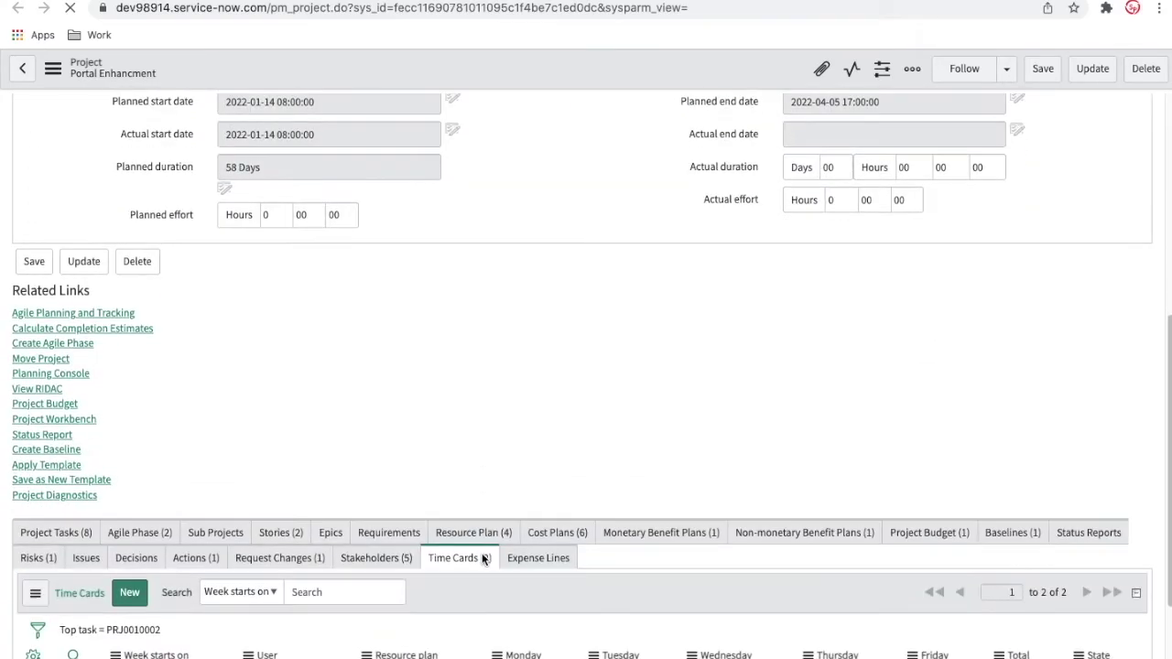
left_click(474, 531)
scroll(546, 457, "down", 3)
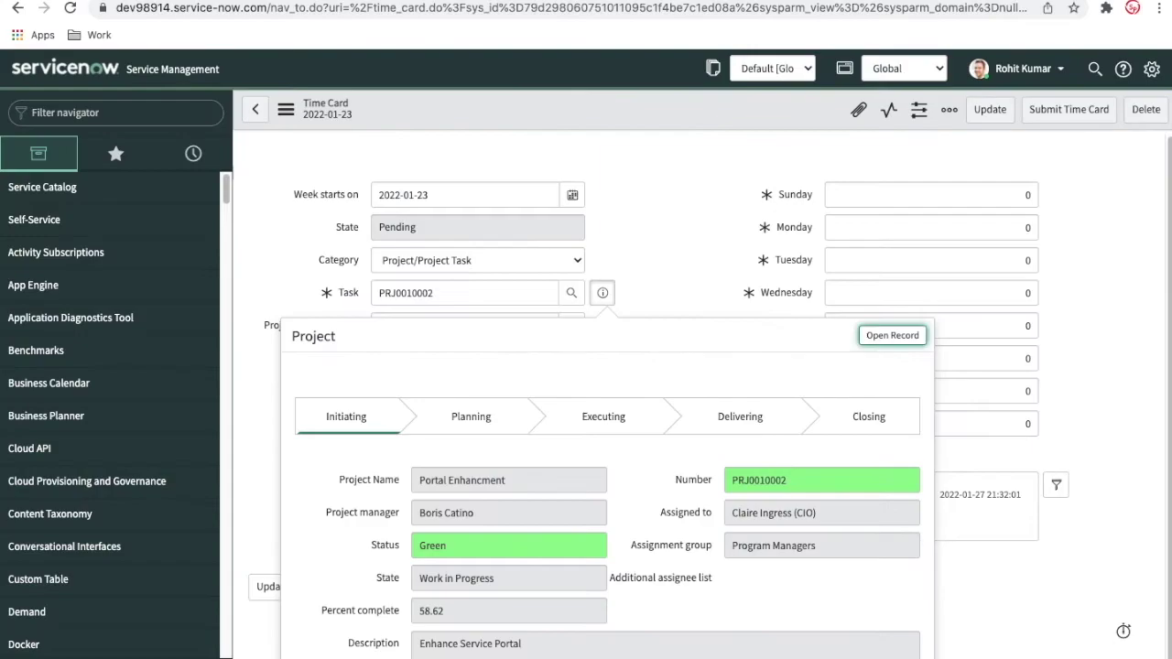
Compare the user and resource plan on both time cards, and show the project tasks in the project record
left_click(333, 255)
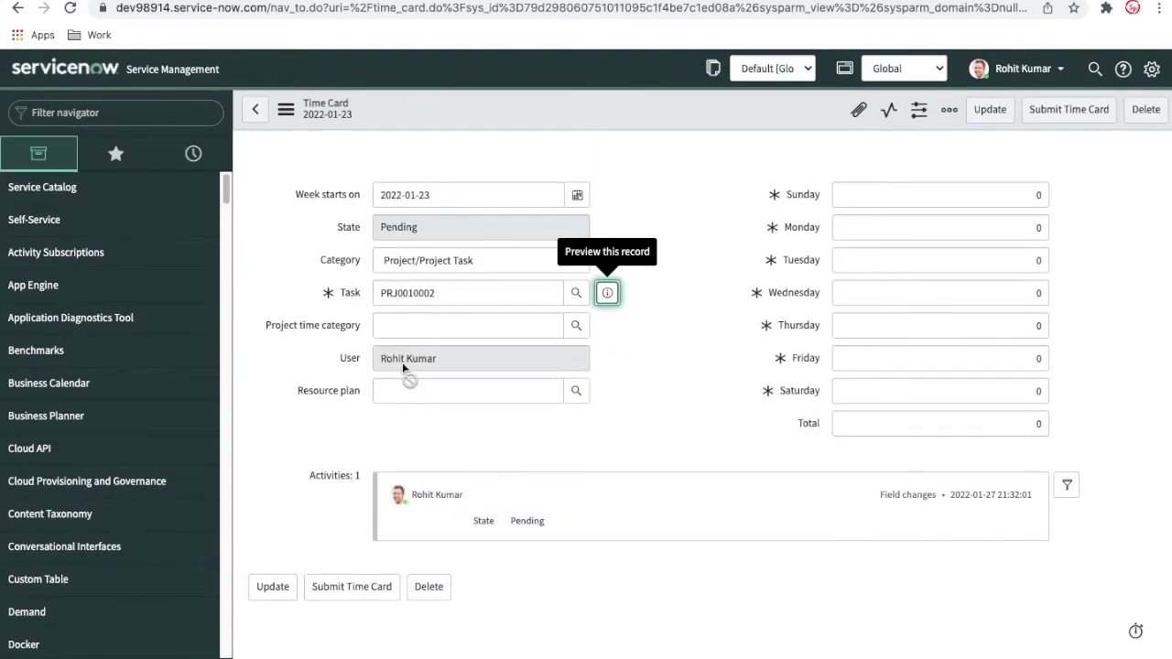
left_click(465, 0)
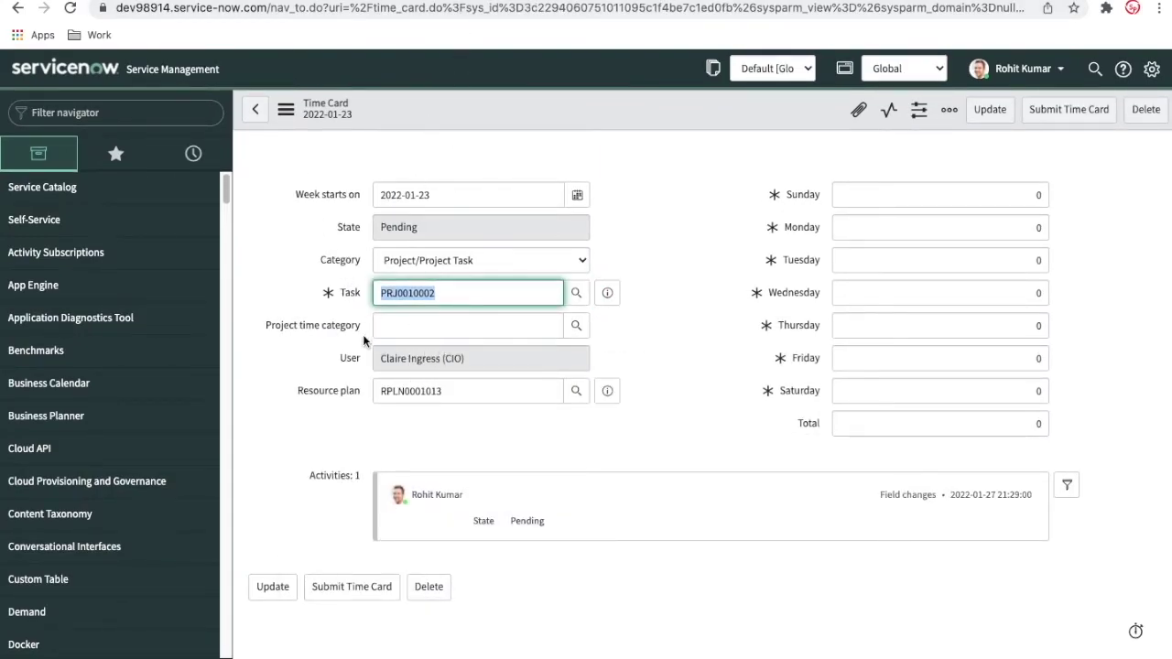
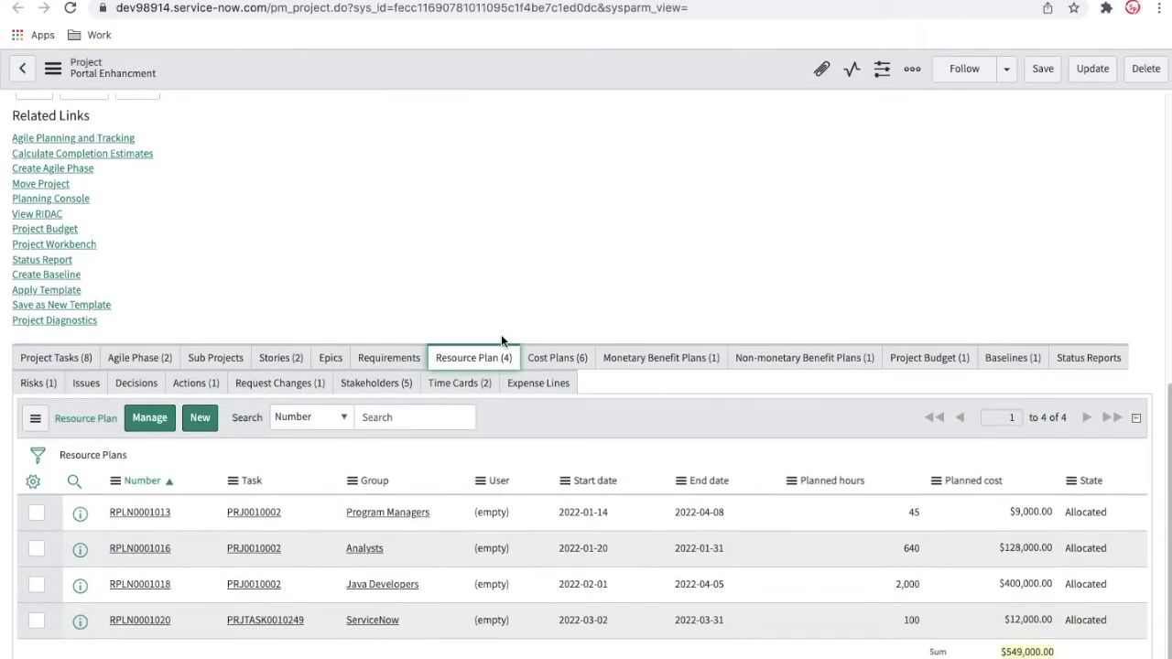
left_click(55, 358)
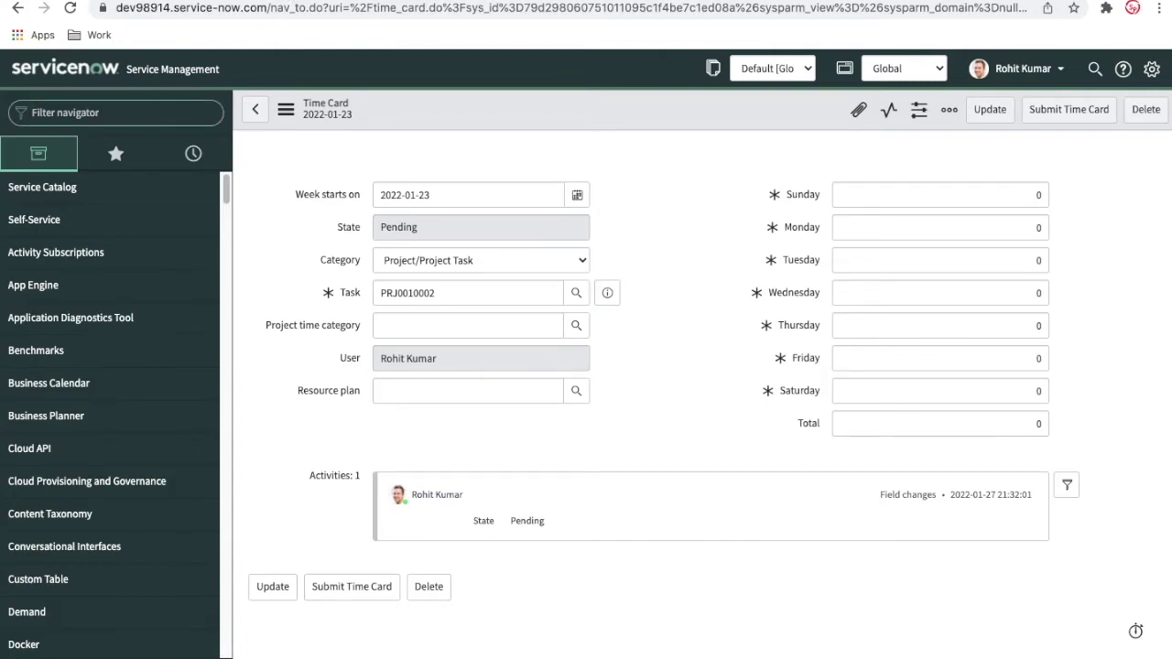
Search the navigator for "time s", open the Time Sheet Portal, and look through the assigned tasks for Portal Enhancment
type("t")
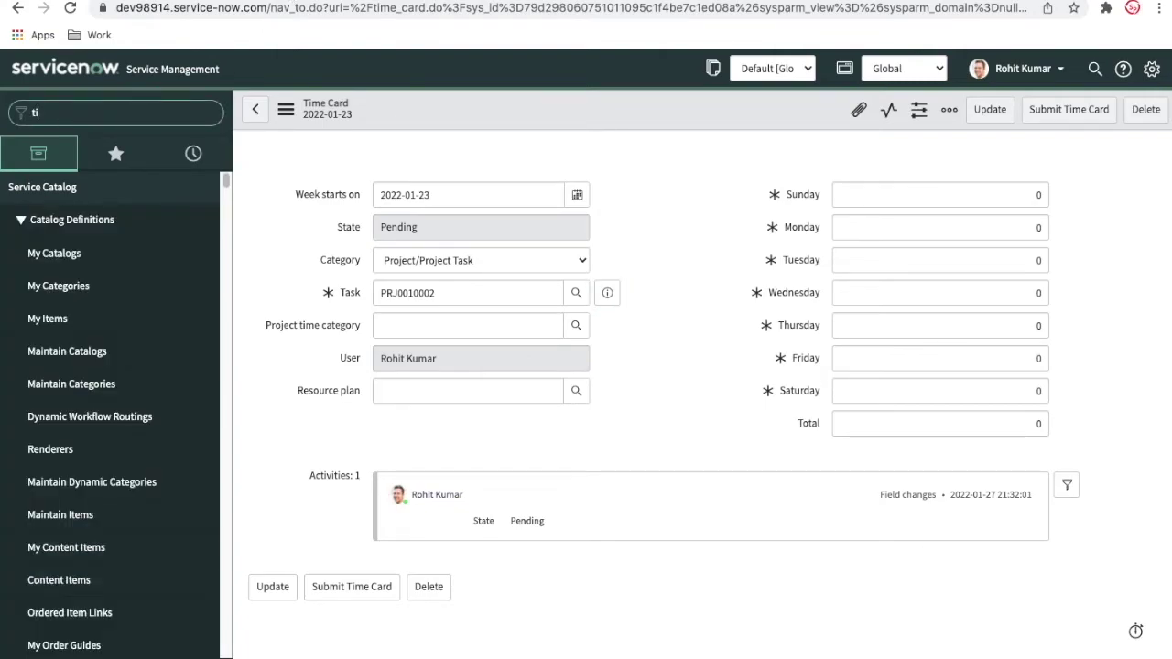
type("ime s")
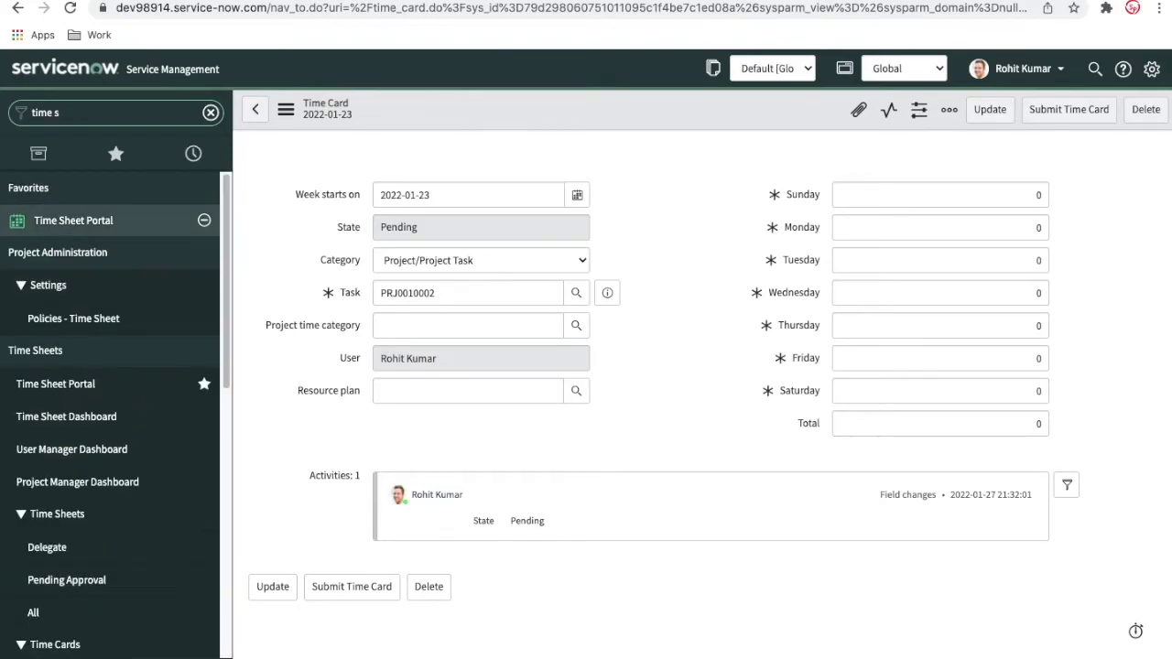
left_click(82, 228)
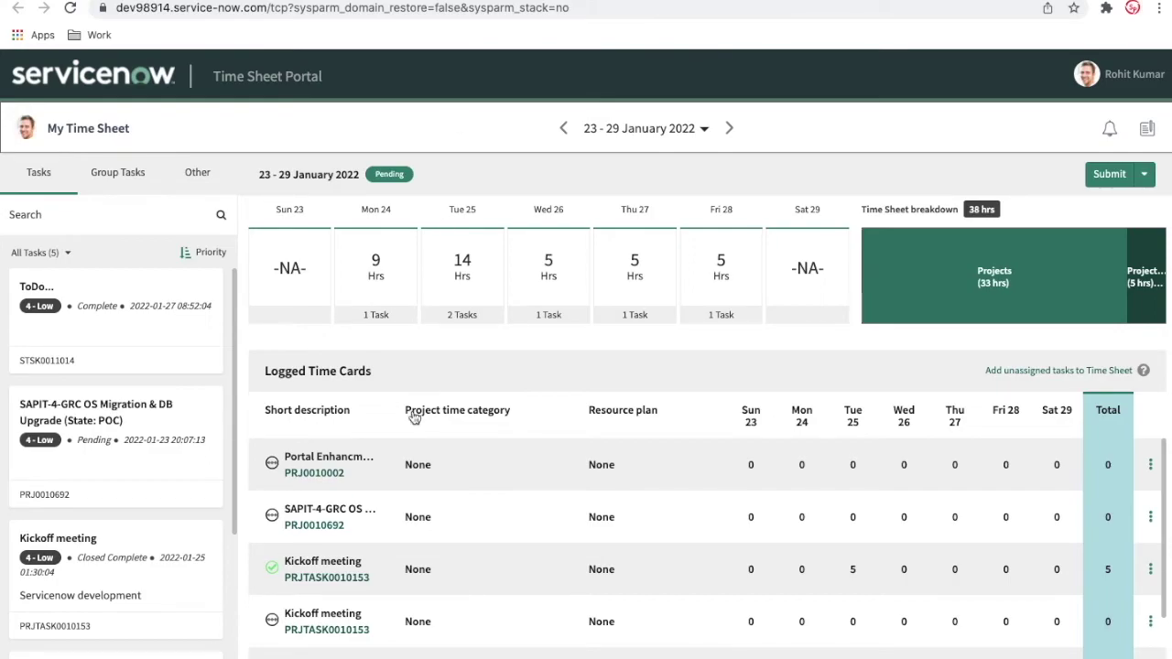
scroll(146, 507, "down", 2)
scroll(147, 514, "down", 1)
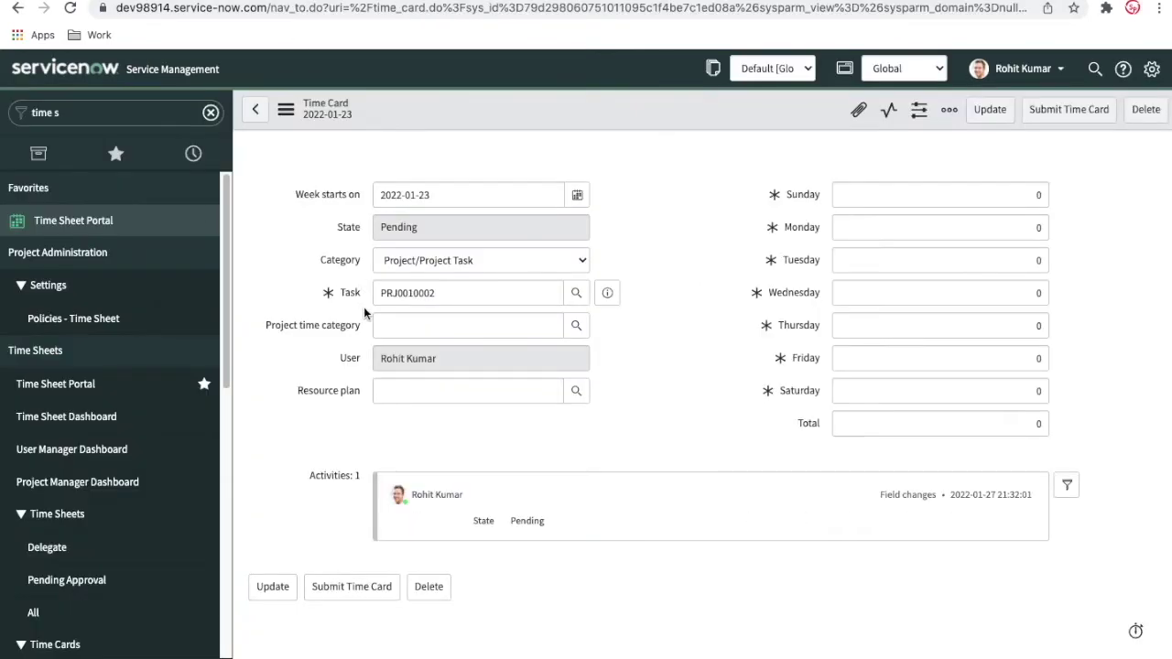
Copy PRJ0010002 from the saved time card, search the time sheet's tasks for it, and select the Portal Enhancment task
left_click_drag(437, 298, 376, 291)
key("ctrl+c")
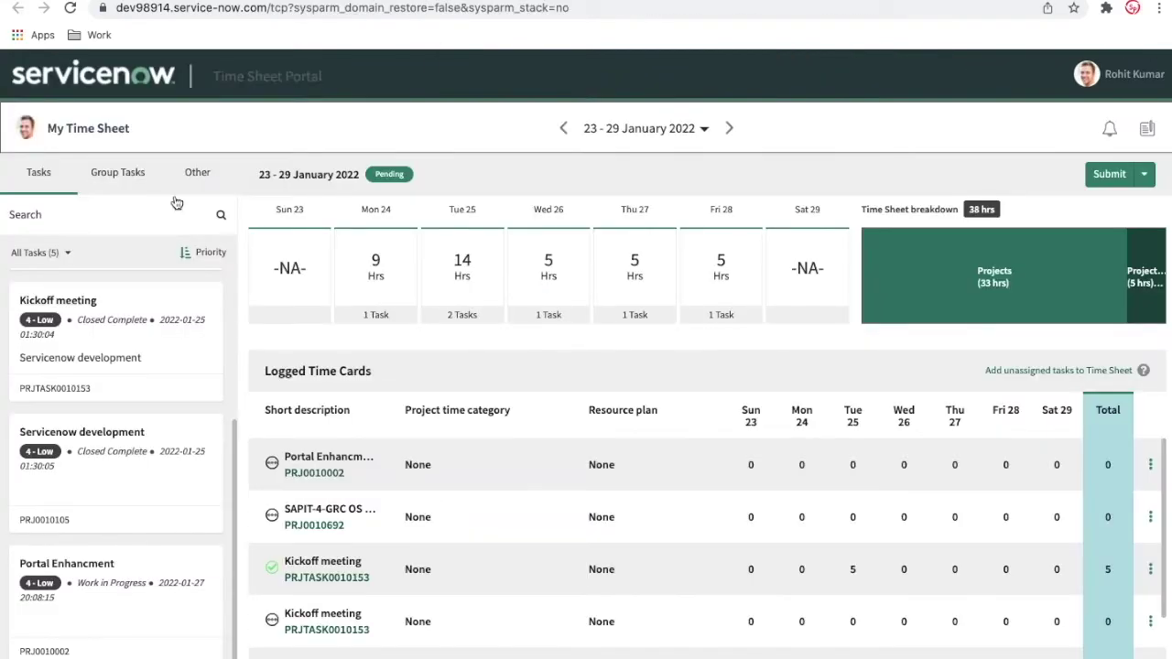
left_click(130, 216)
key("ctrl+v")
left_click(108, 300)
left_click(183, 364)
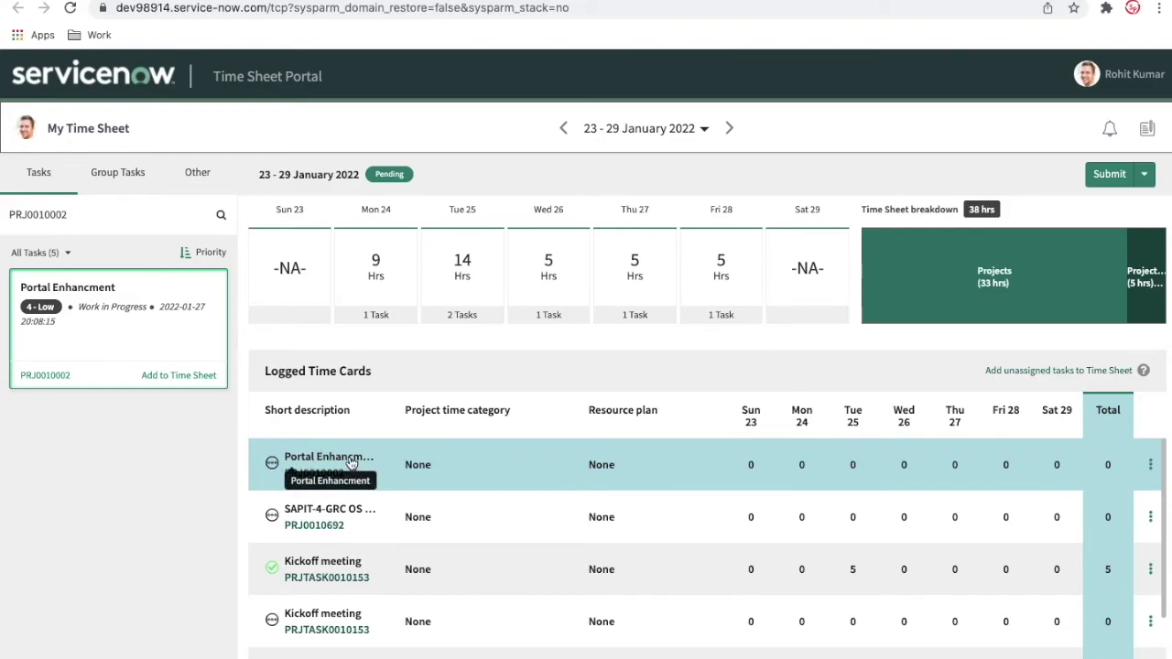
Log 9 hours for Monday 24 on the Portal Enhancment time card and check the time sheet breakdown
left_click(814, 468)
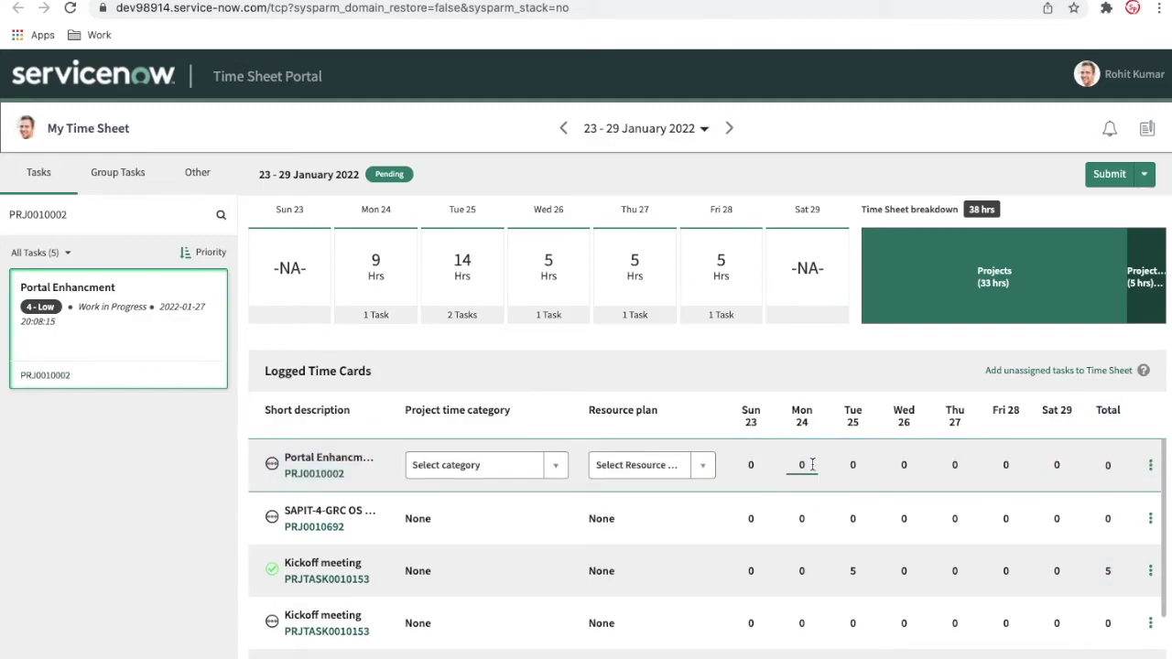
key("BackSpace")
key("Return")
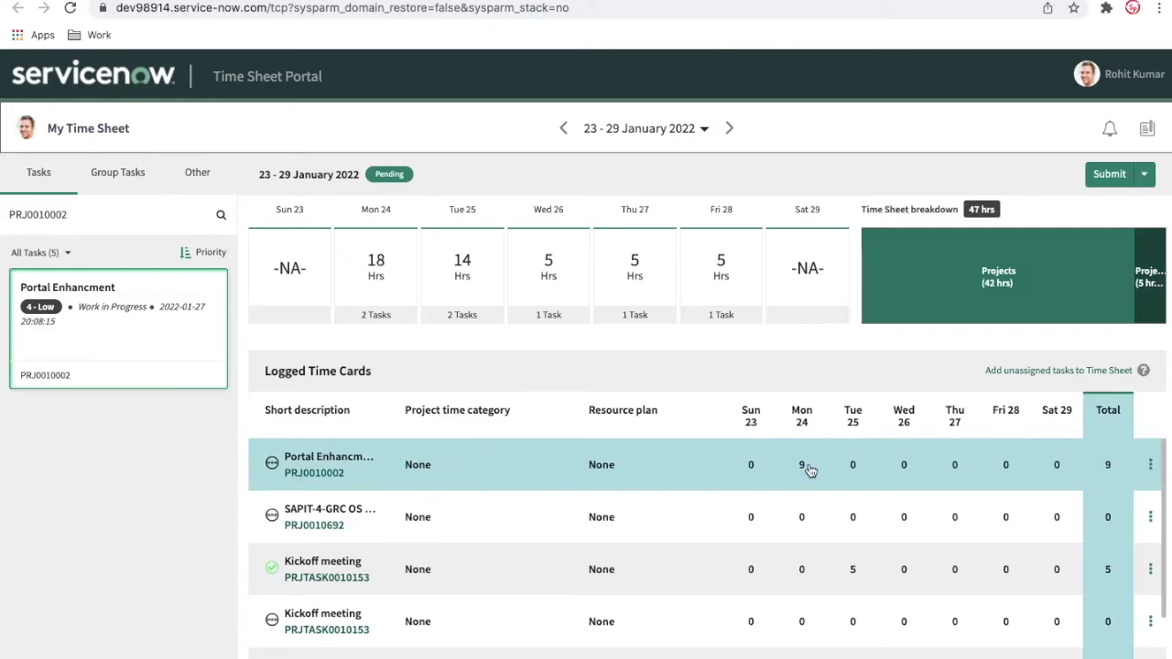
mouse_move(1003, 292)
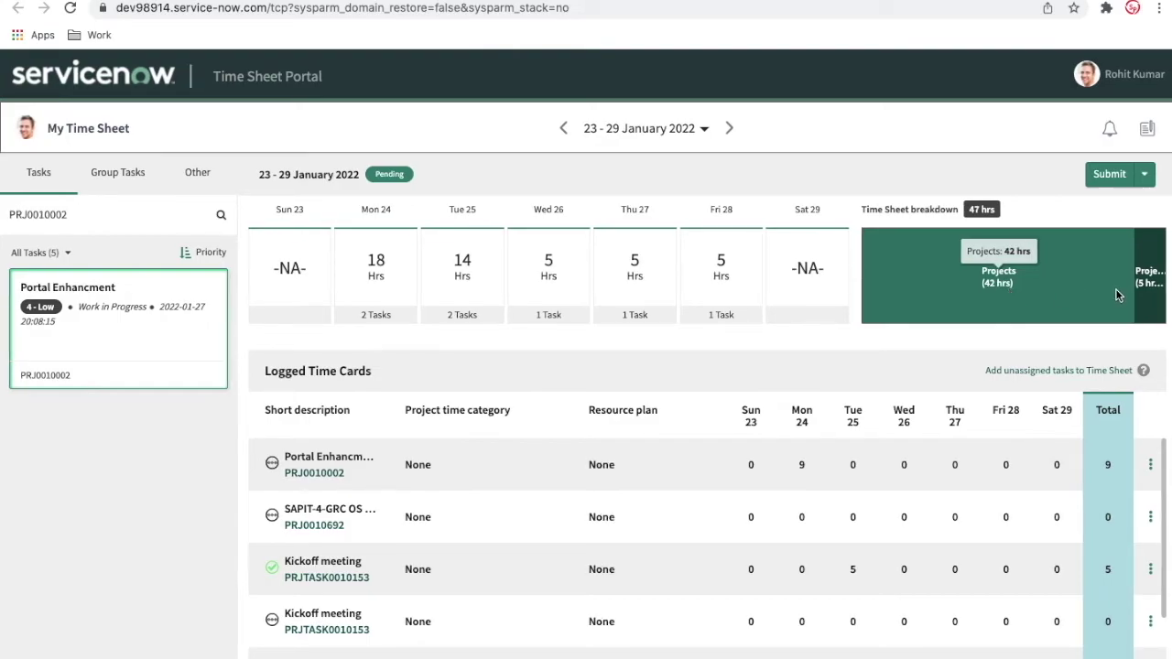
Log 9 hours for Tuesday 25 on the Portal Enhancment time card
mouse_move(1150, 280)
left_click(865, 465)
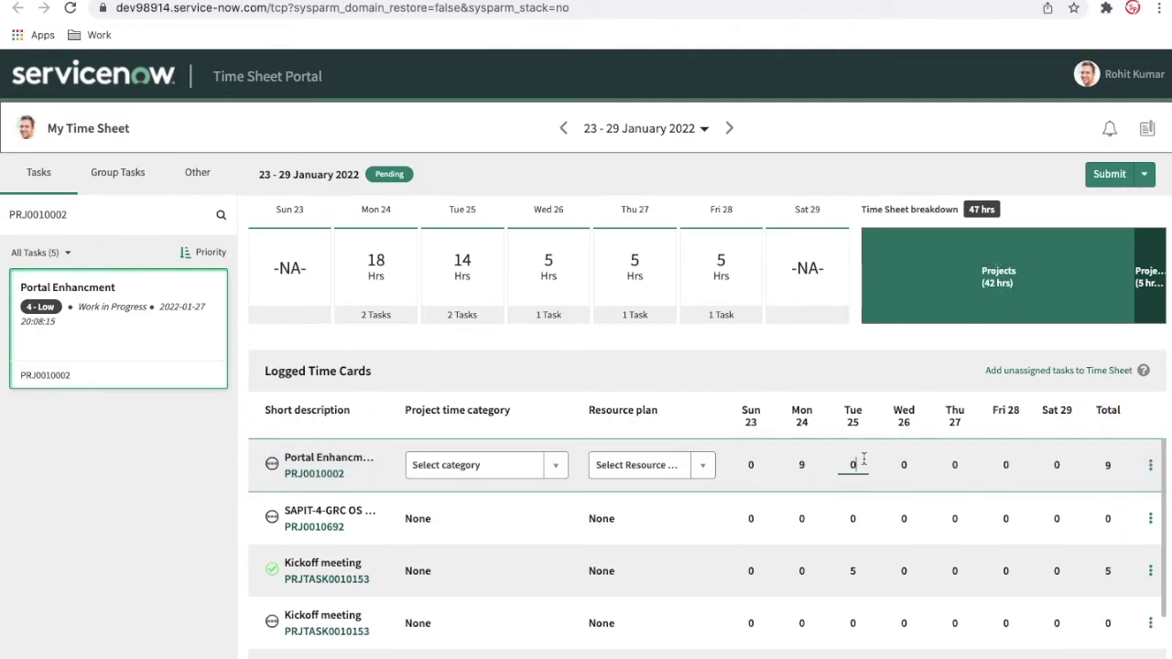
key("Return")
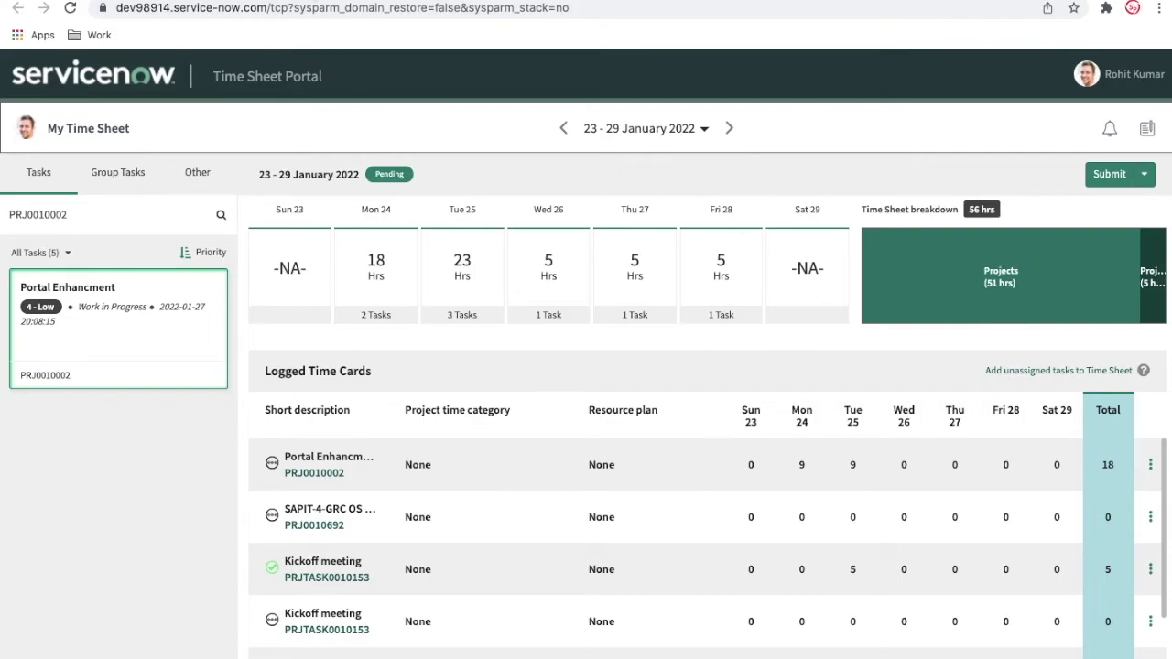
left_click(293, 2)
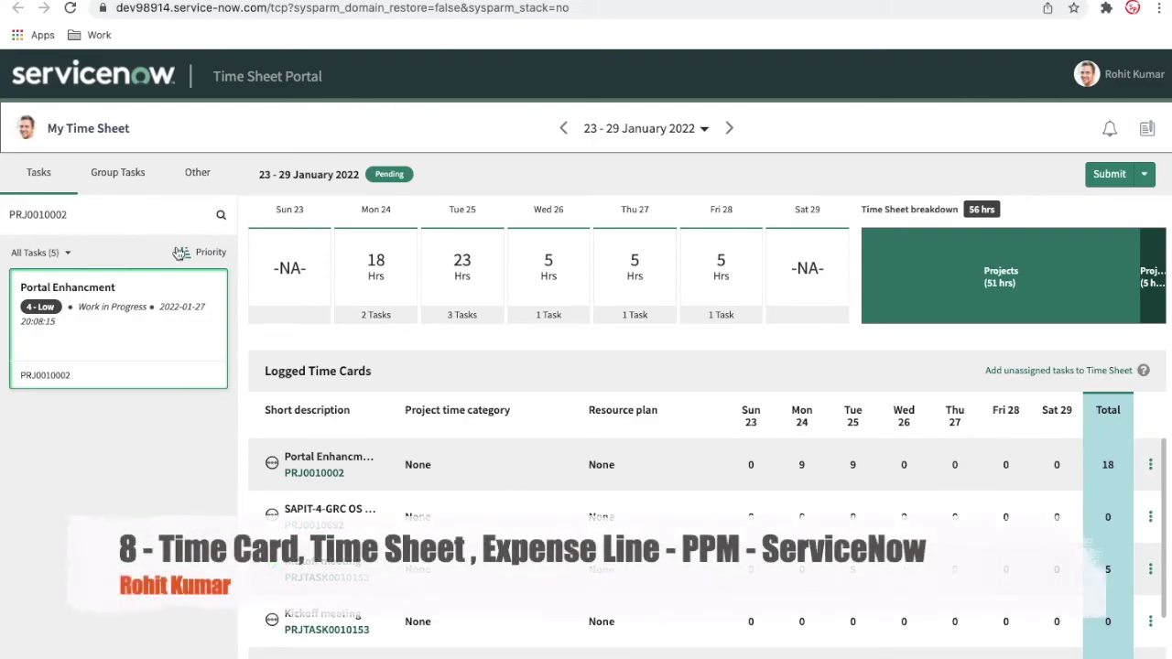
Clear the task search, find the ToDo task STSK0011014 among the assigned tasks, and add it to the time sheet
left_click(139, 227)
key("BackSpace")
key("BackSpace")
key("BackSpace")
key("BackSpace")
key("BackSpace")
key("BackSpace")
key("BackSpace")
key("BackSpace")
key("BackSpace")
key("BackSpace")
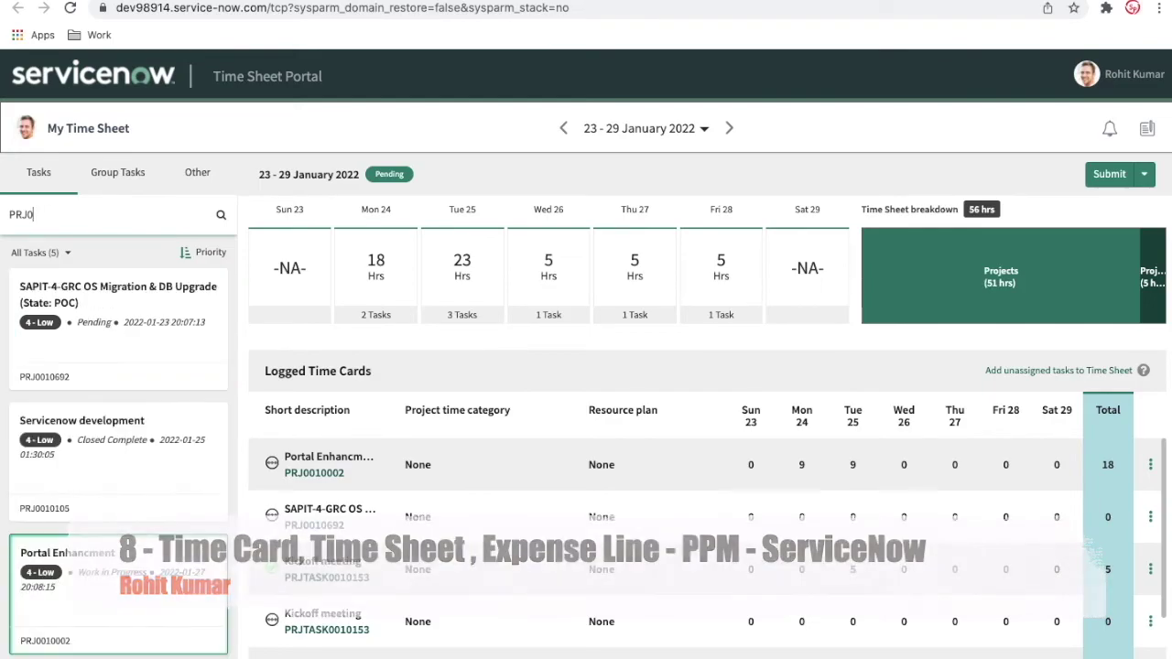
scroll(132, 426, "down", 5)
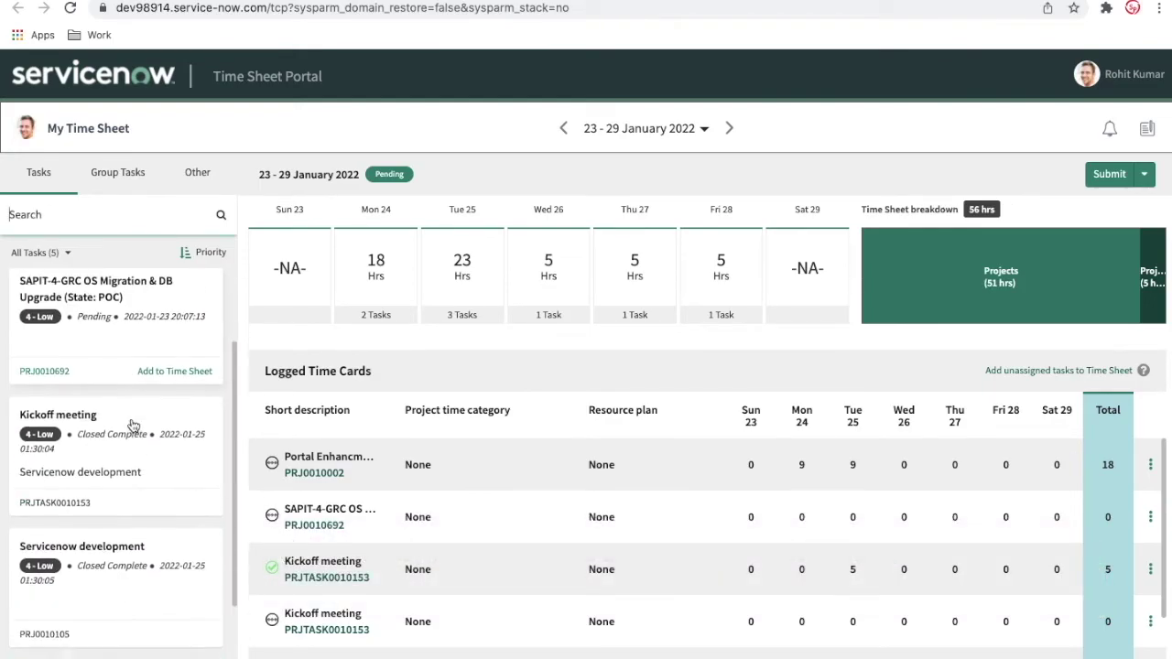
scroll(132, 426, "up", 5)
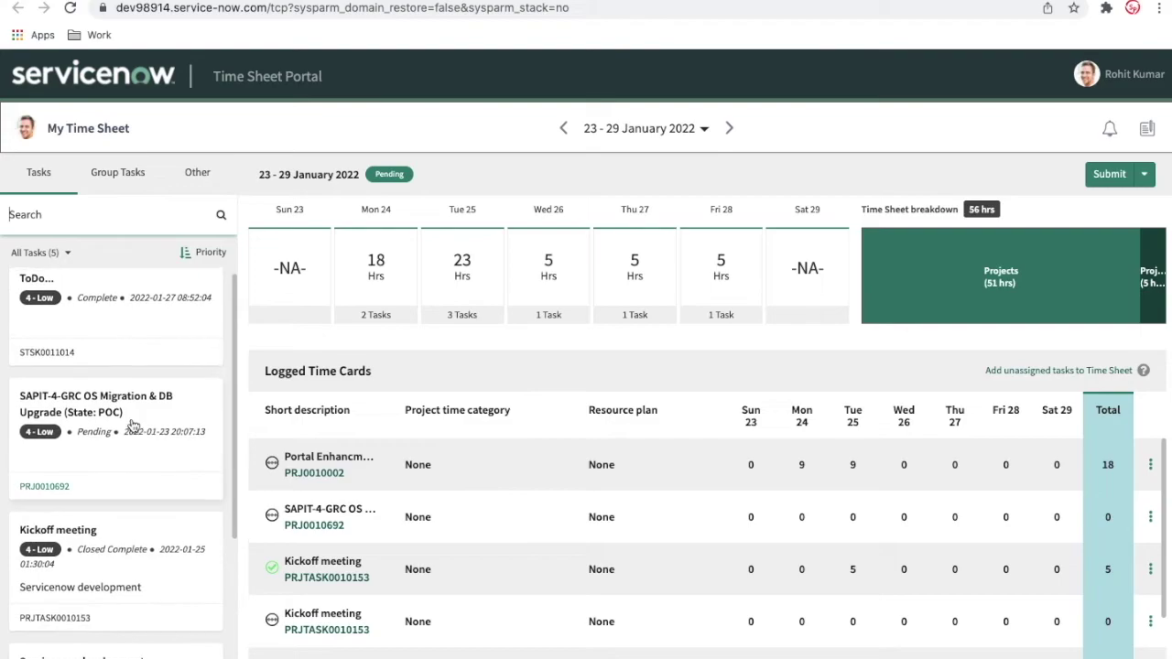
left_click(117, 344)
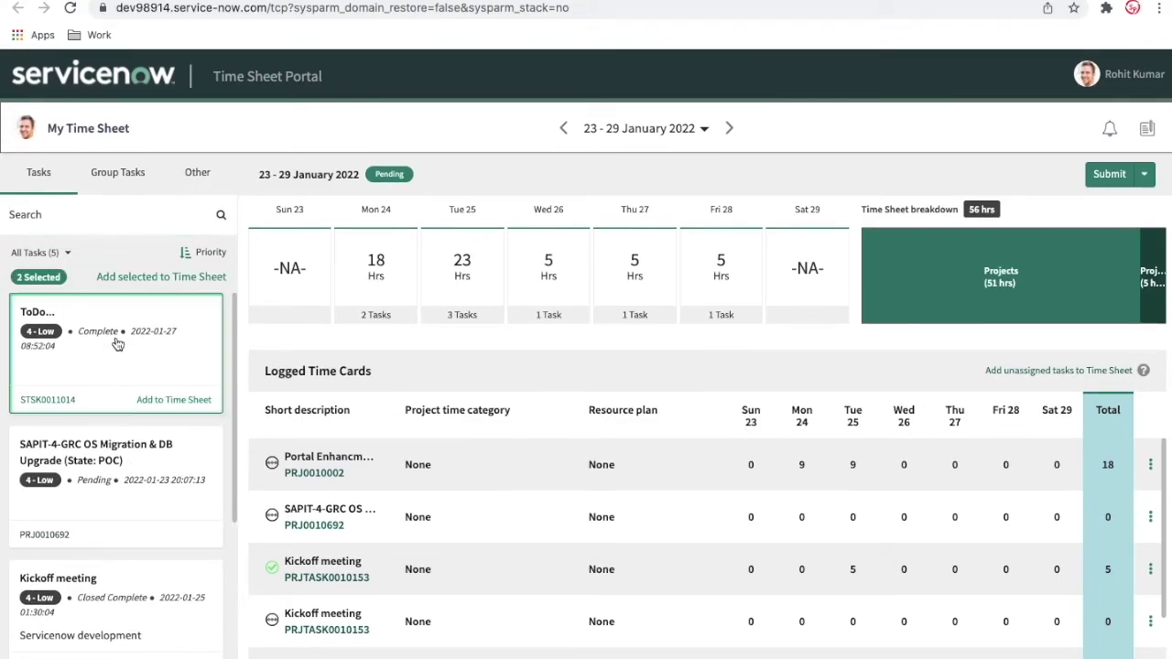
left_click(167, 406)
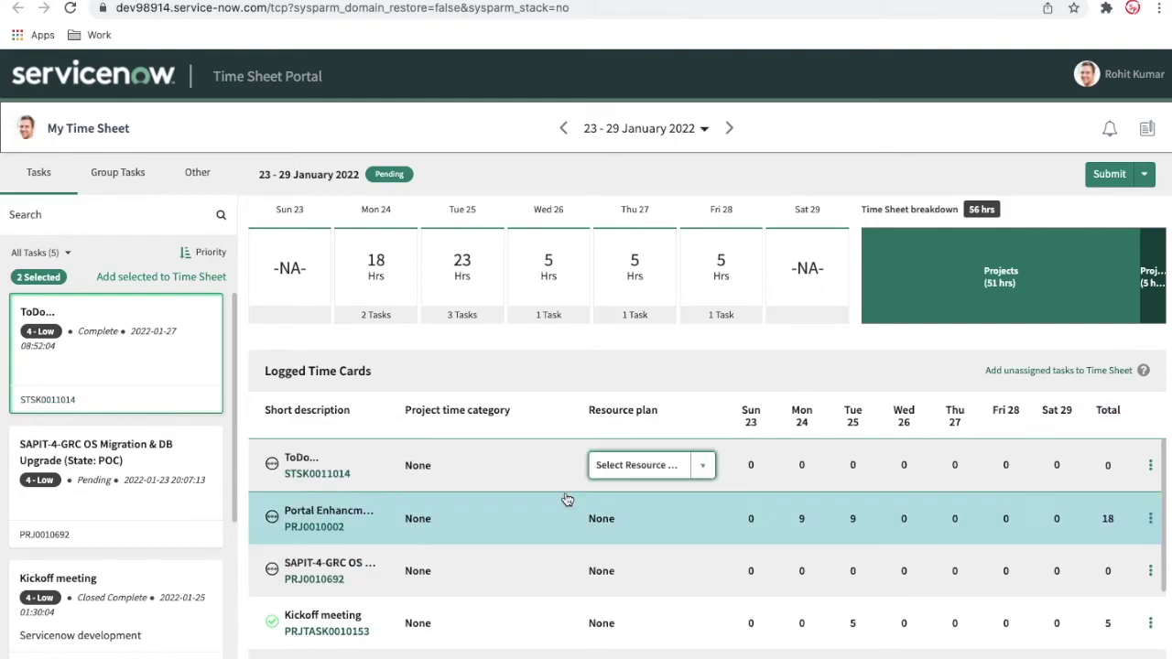
Log 9 hours for Tuesday 25 on the ToDo time card and check the time sheet breakdown
left_click(854, 464)
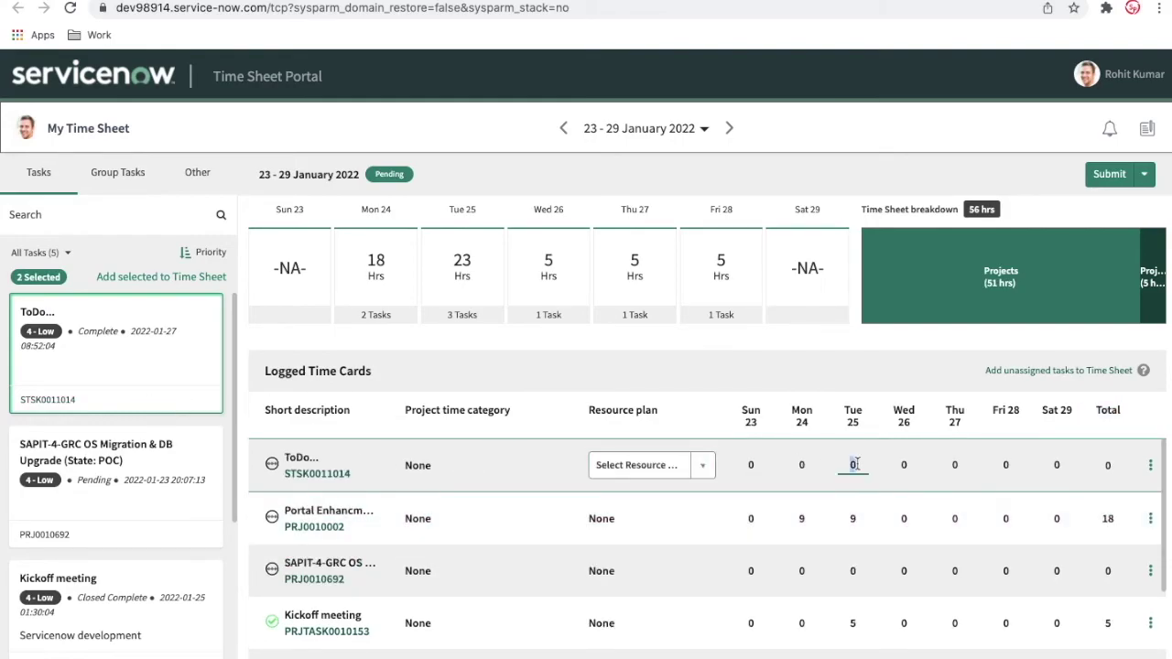
type("9")
key("Return")
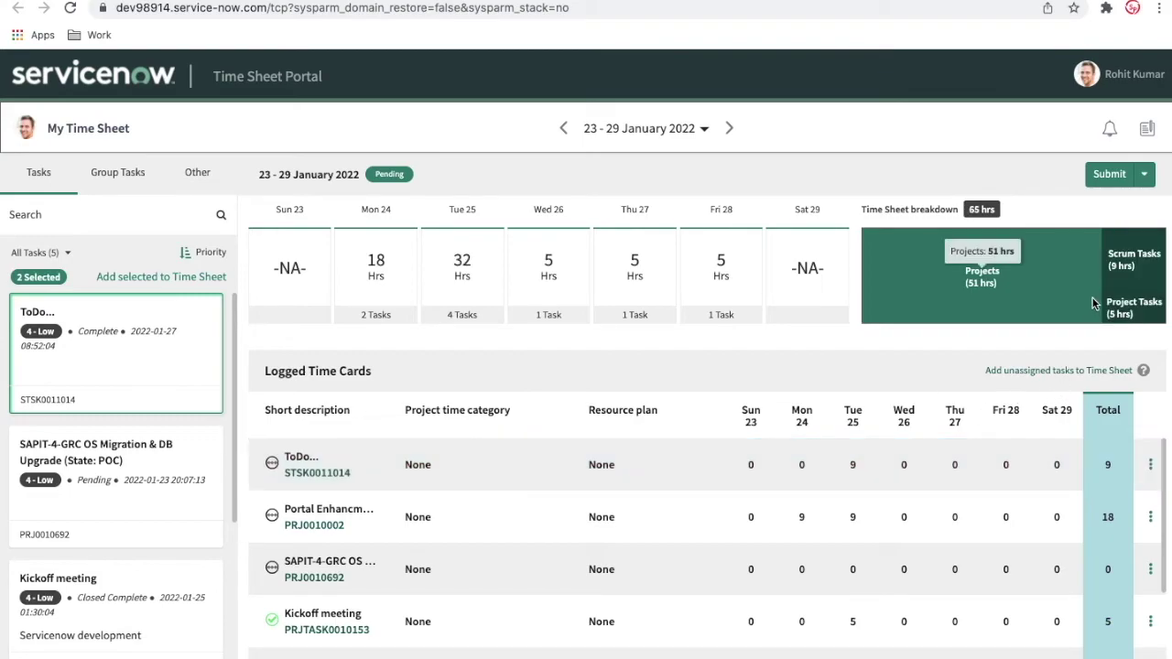
mouse_move(1111, 266)
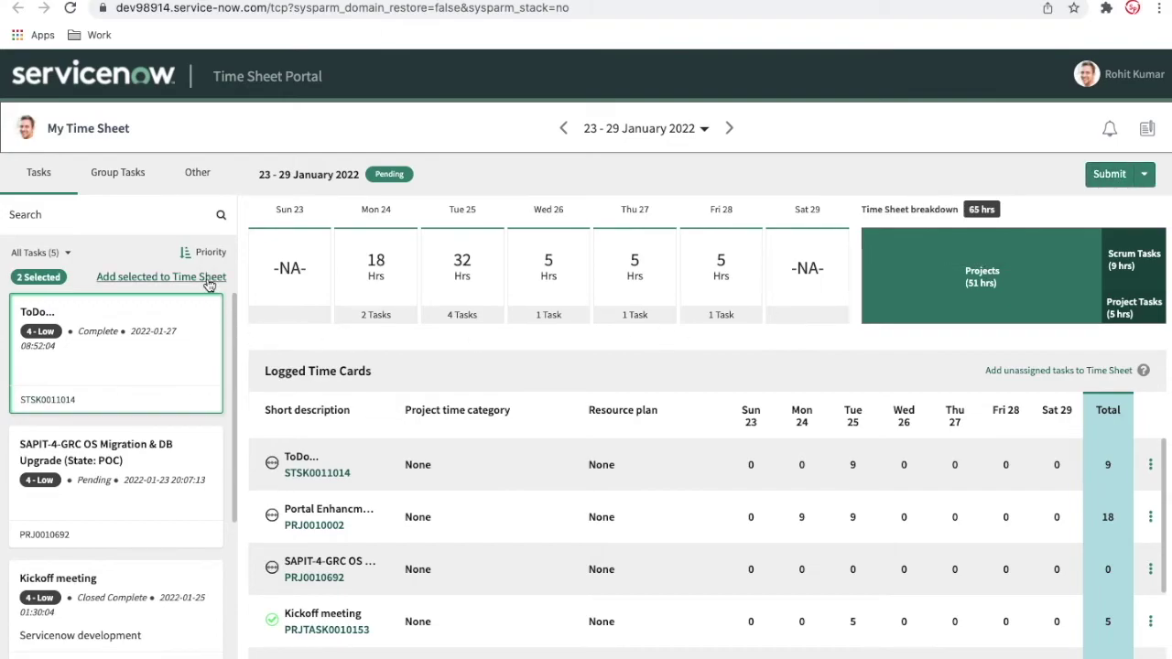
Look through the group tasks and the other time categories, and check the additional submission options of the time sheet
left_click(129, 179)
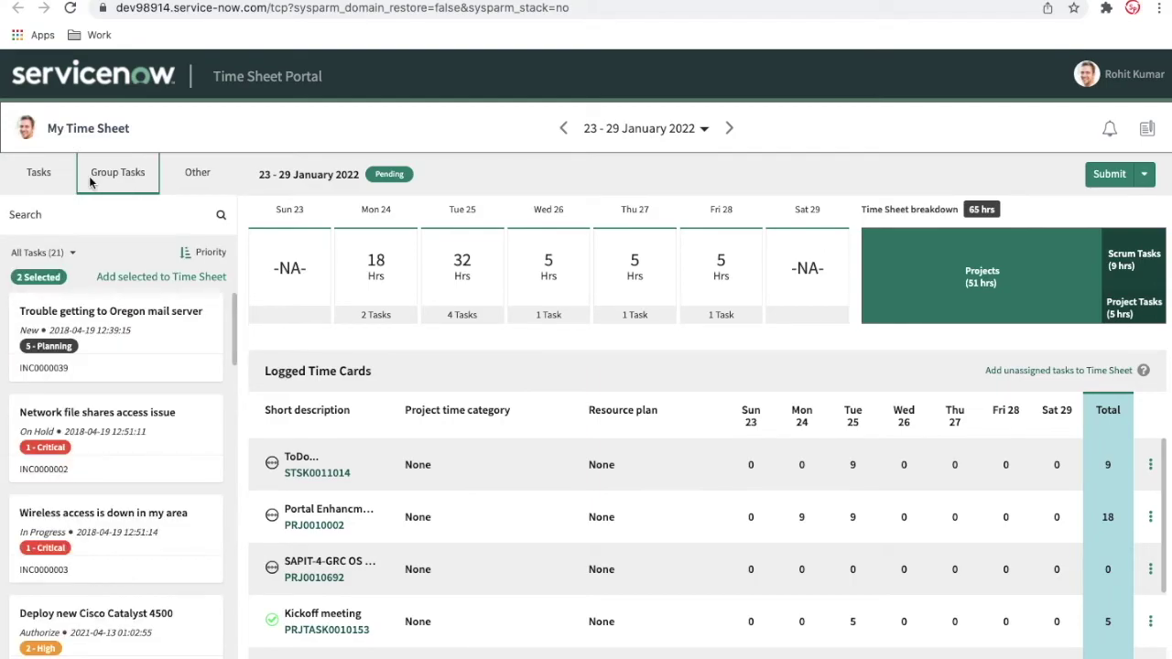
left_click(193, 179)
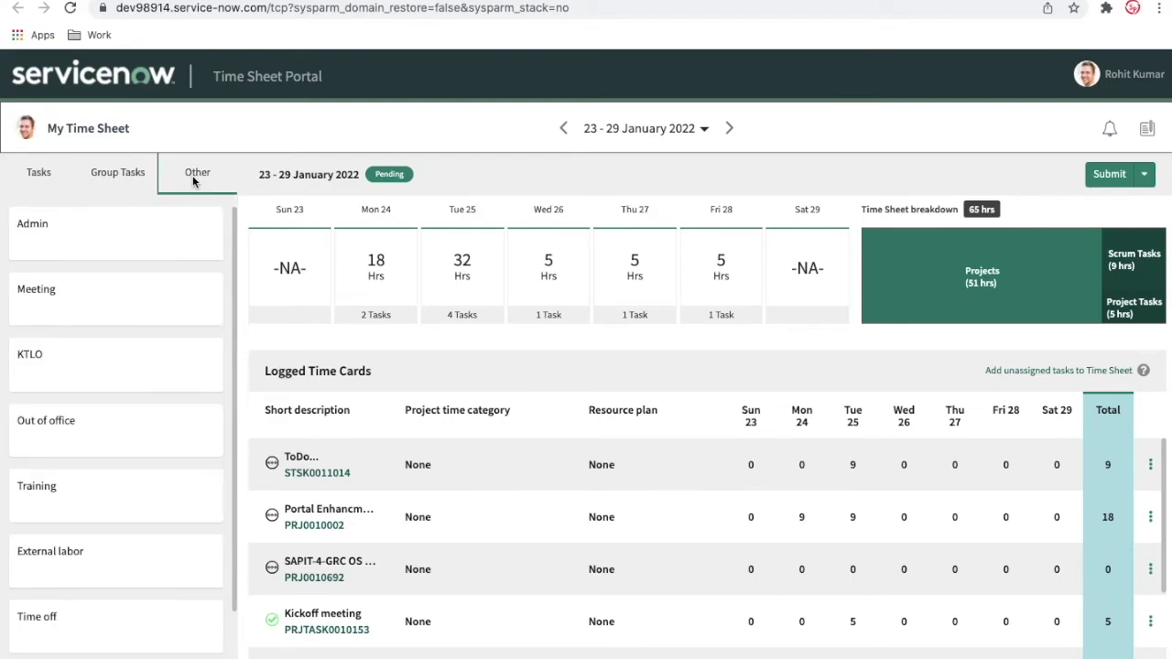
scroll(91, 528, "down", 2)
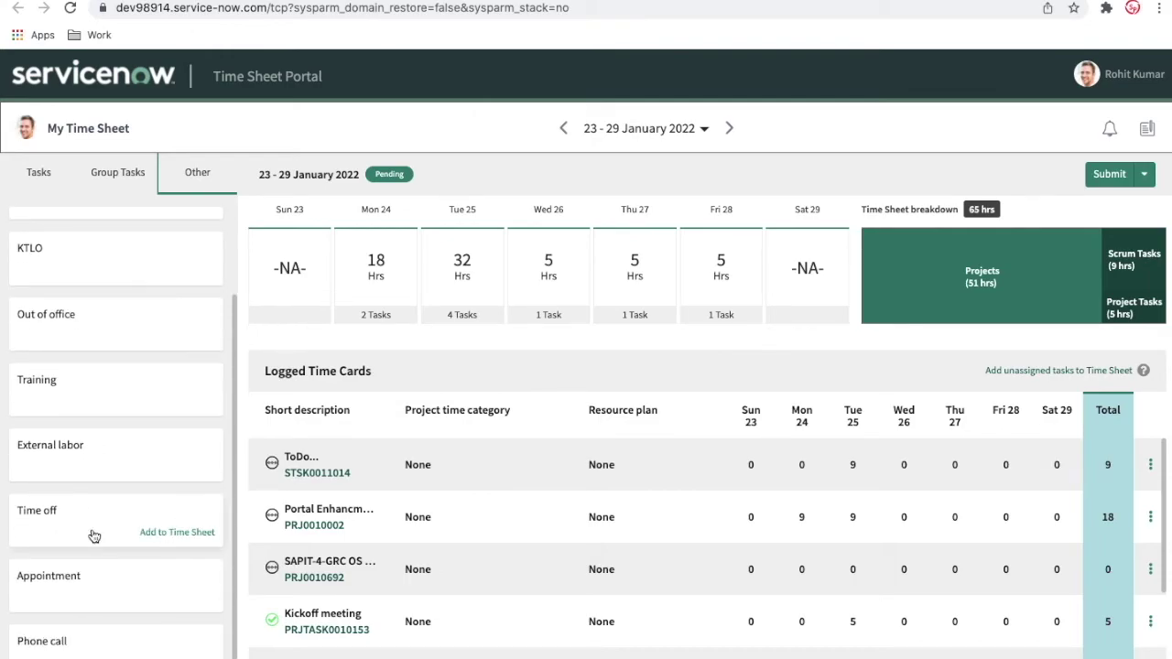
scroll(91, 535, "up", 2)
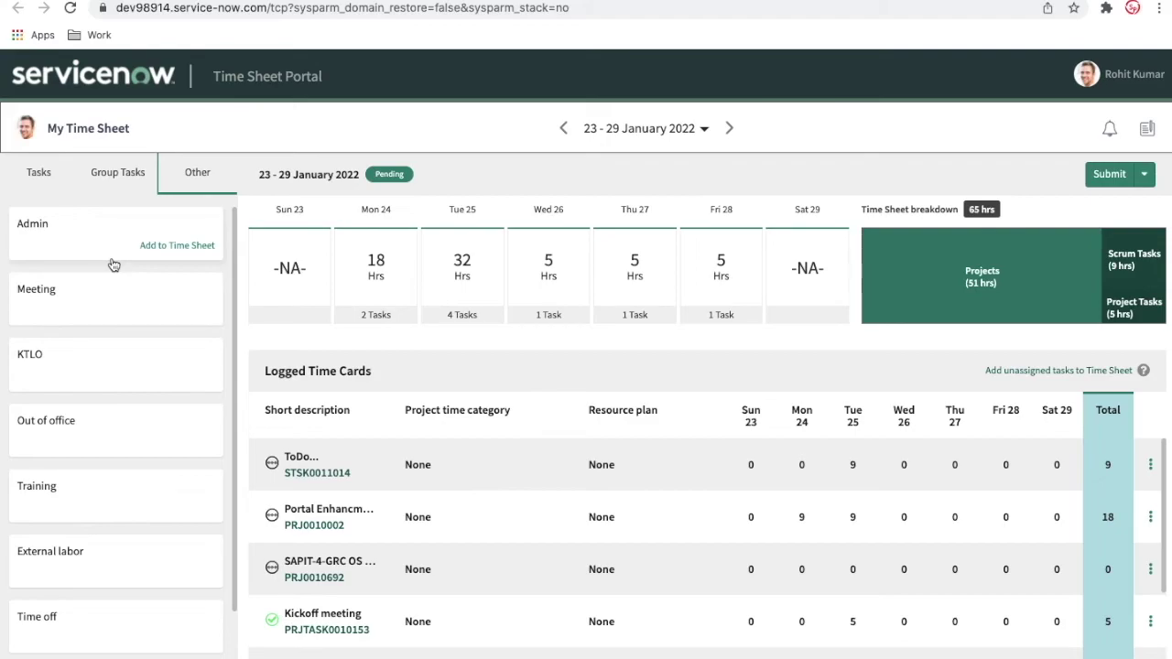
mouse_move(161, 317)
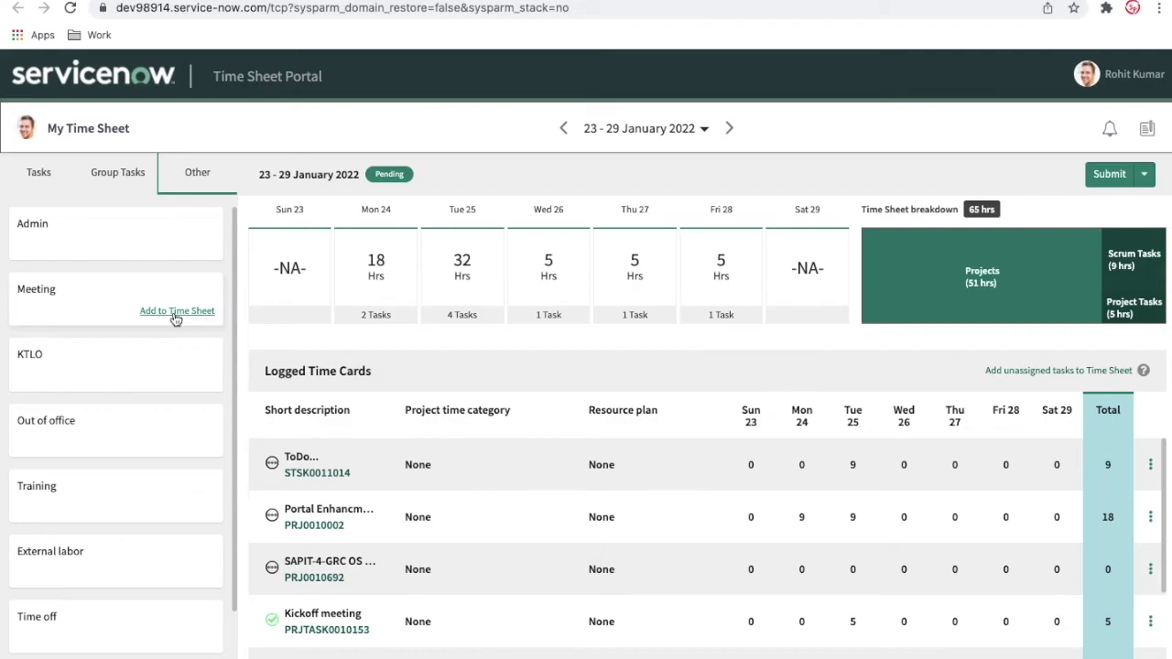
left_click(128, 170)
left_click(177, 174)
scroll(798, 552, "down", 2)
scroll(798, 552, "up", 3)
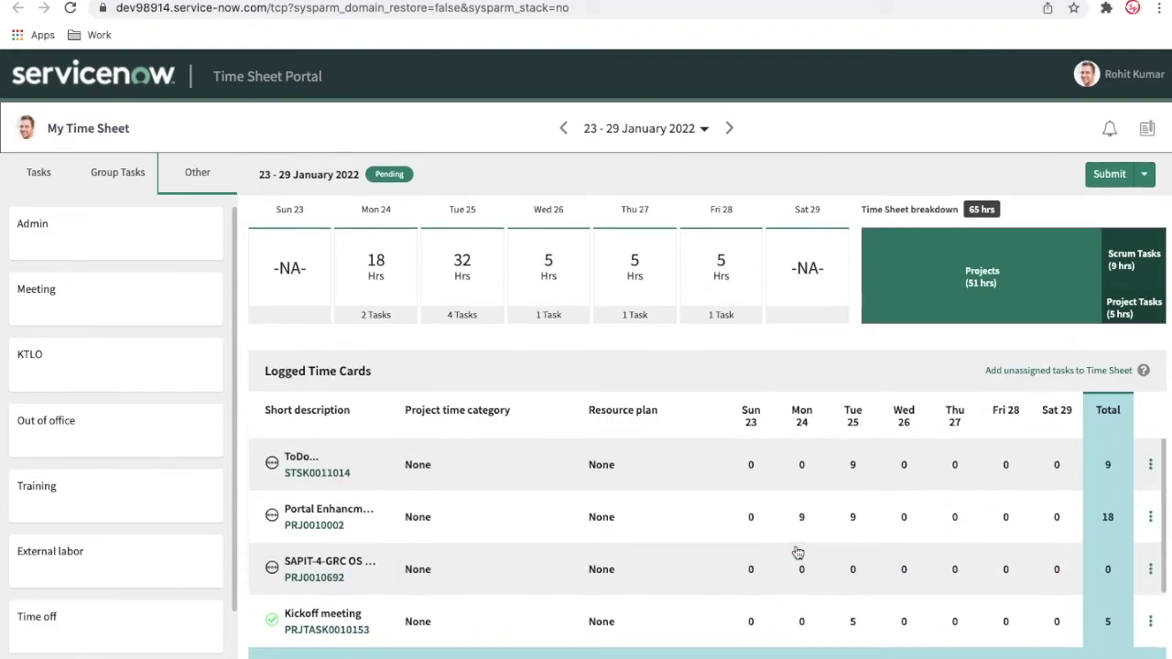
left_click(1145, 177)
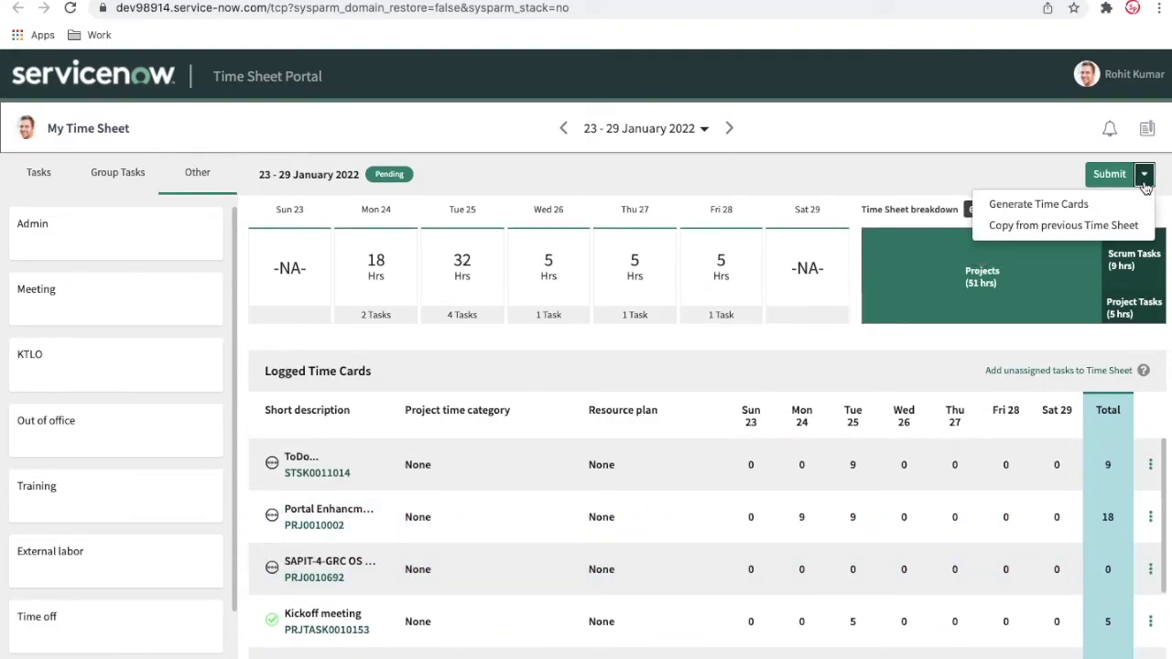
left_click(1018, 178)
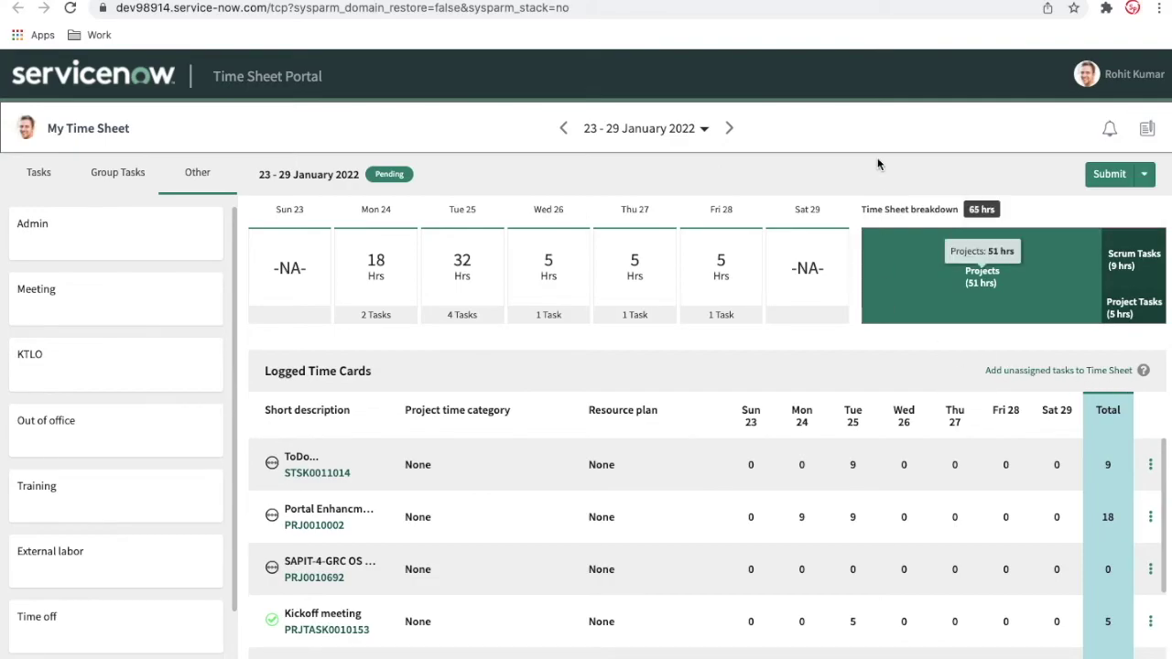
mouse_move(955, 312)
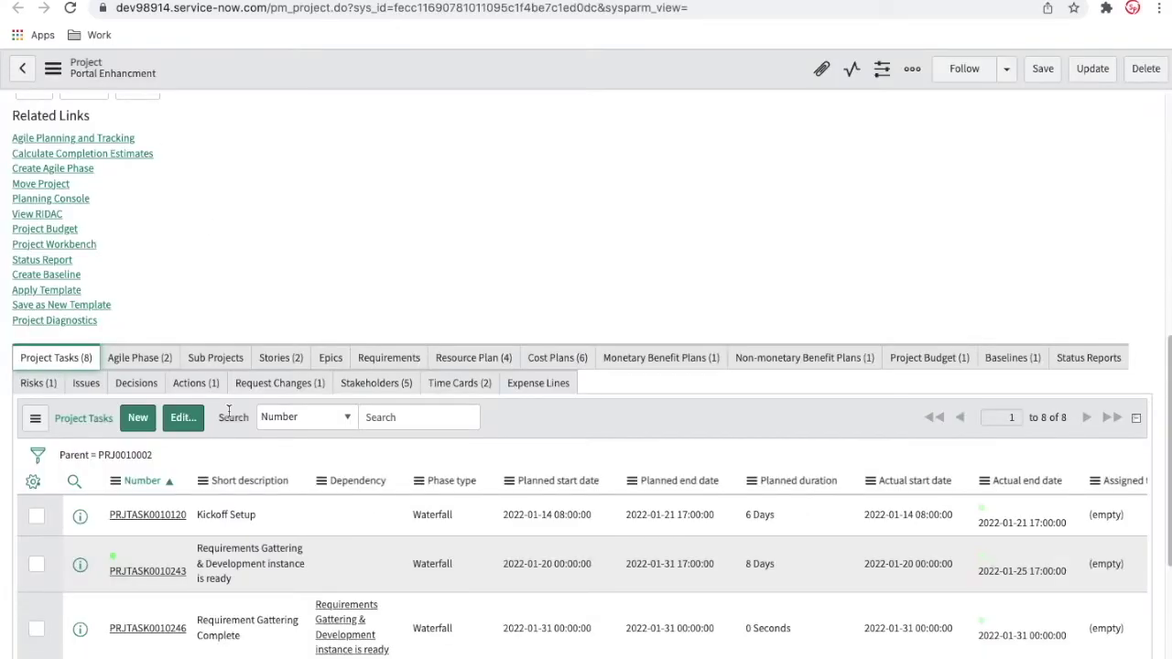
Copy PRJTASK0010120 of the Kickoff Setup task from the project record and search the time sheet's assigned tasks for it
scroll(229, 412, "down", 2)
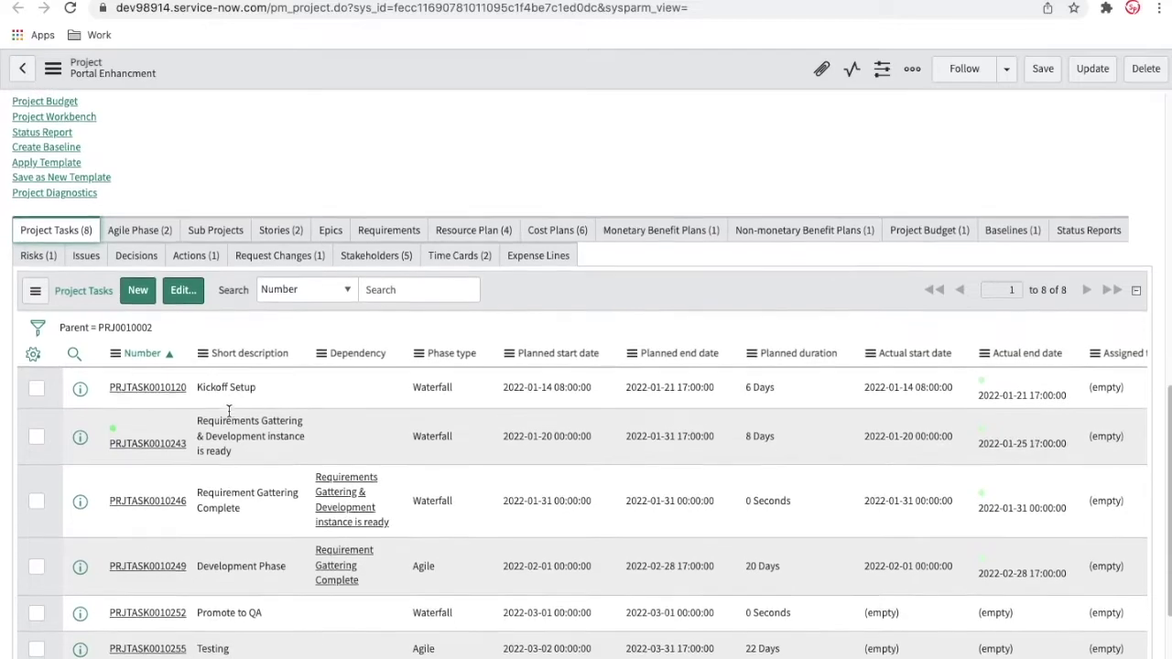
left_click_drag(189, 389, 111, 391)
key("ctrl+c")
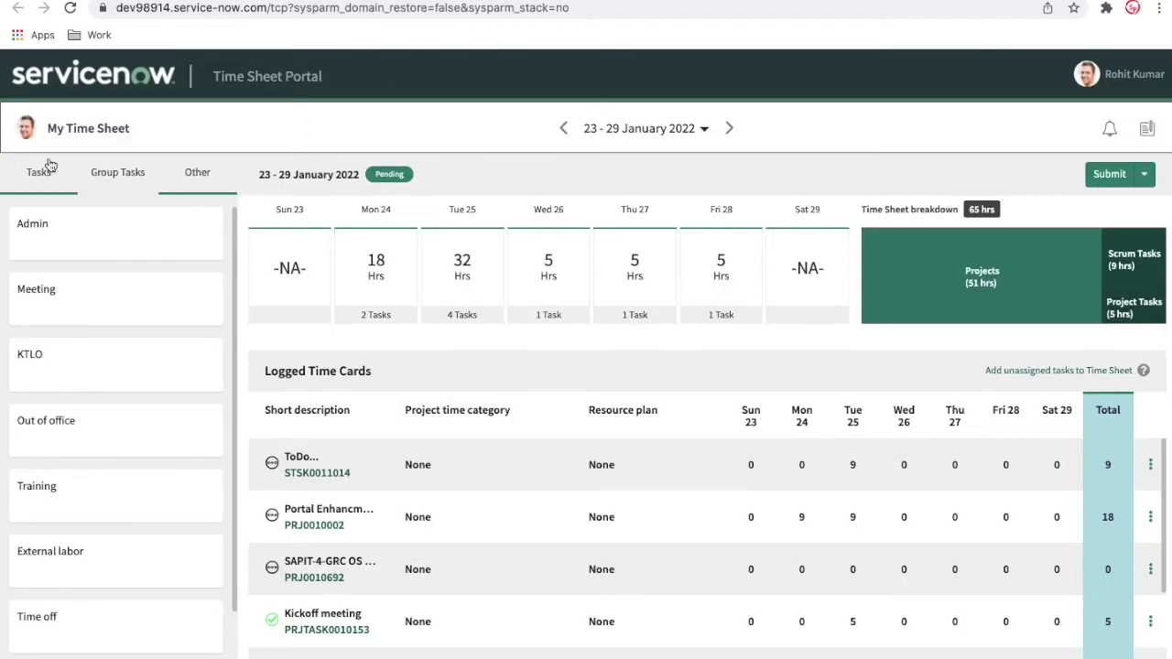
left_click(41, 172)
left_click(100, 214)
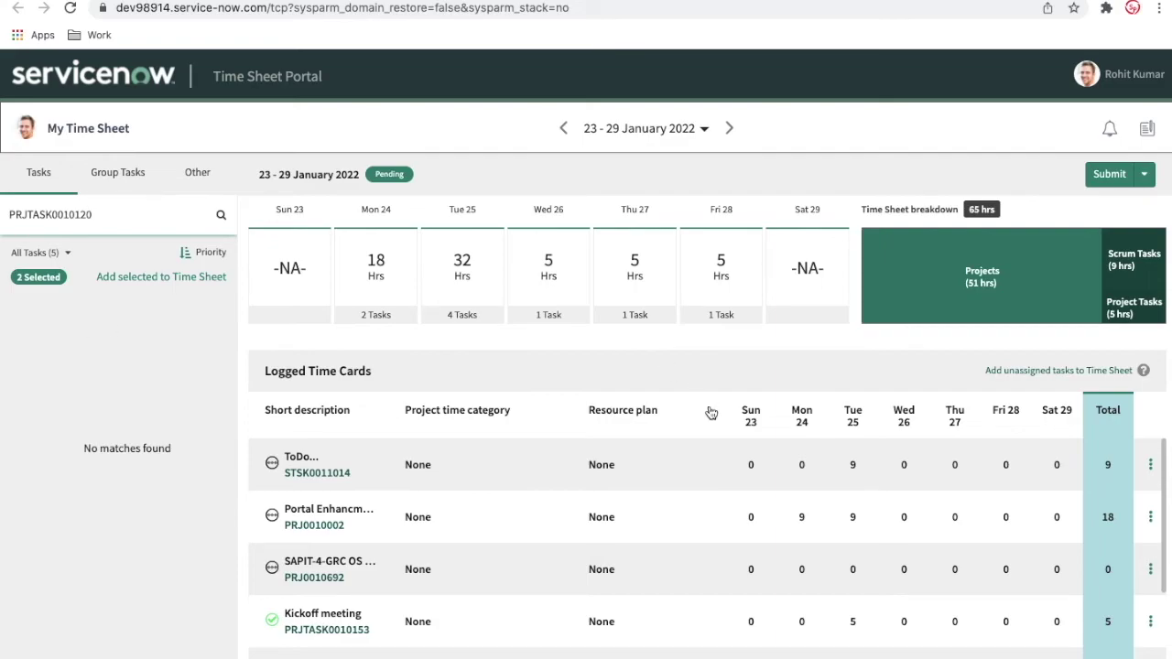
Add the unassigned task PRJTASK0010120 - Kickoff Setup to the time sheet
left_click(1042, 373)
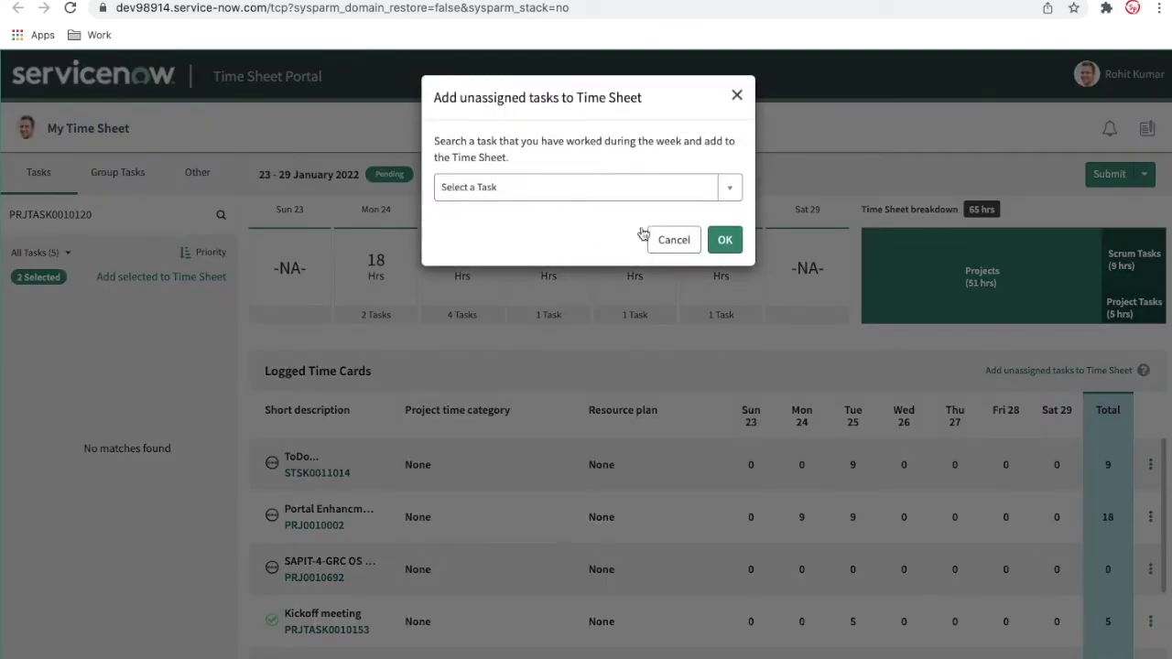
left_click(545, 188)
key("ctrl+v")
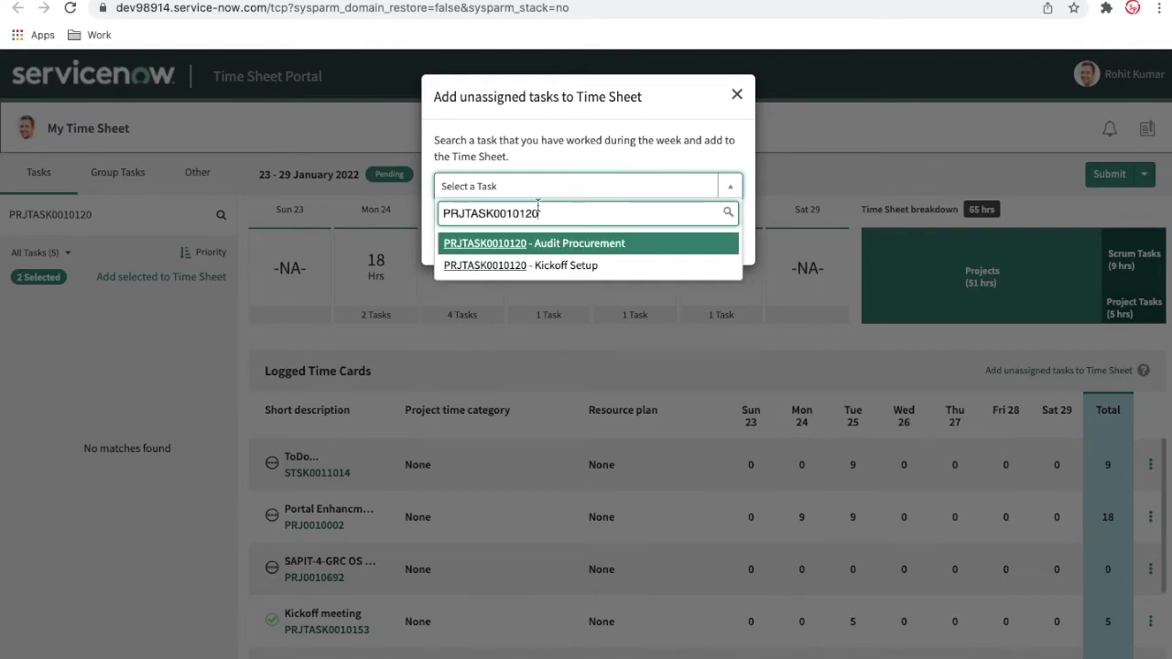
left_click(530, 266)
left_click(736, 242)
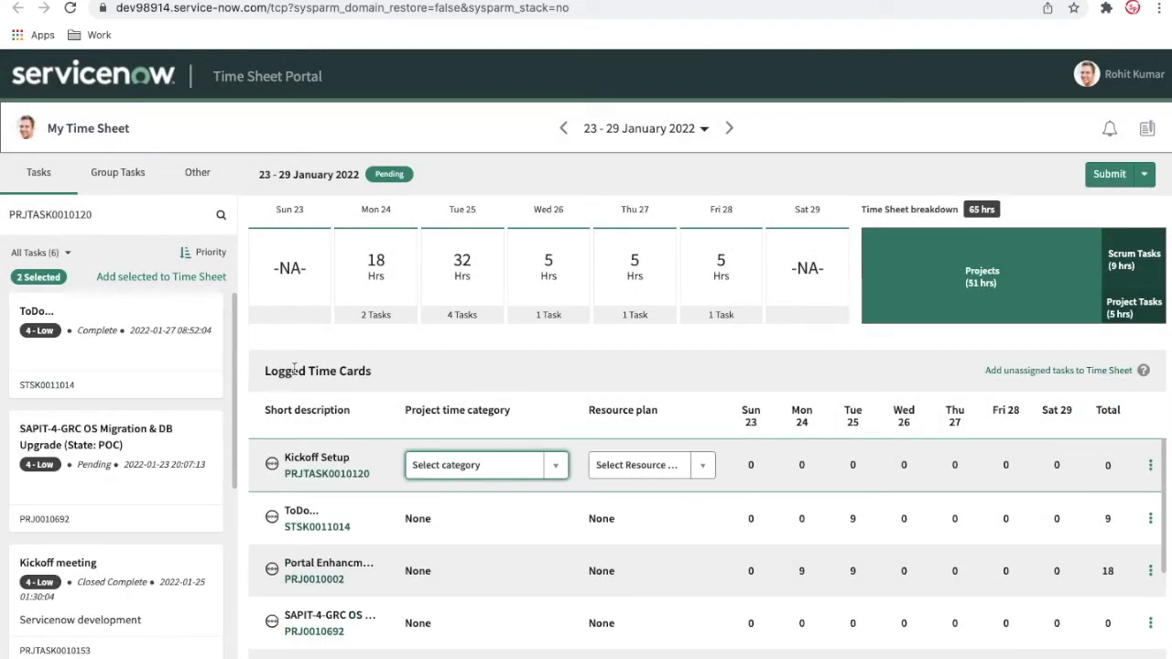
Log 9 hours for Tuesday 25 on the Kickoff Setup time card and try to submit the time sheet
left_click(861, 466)
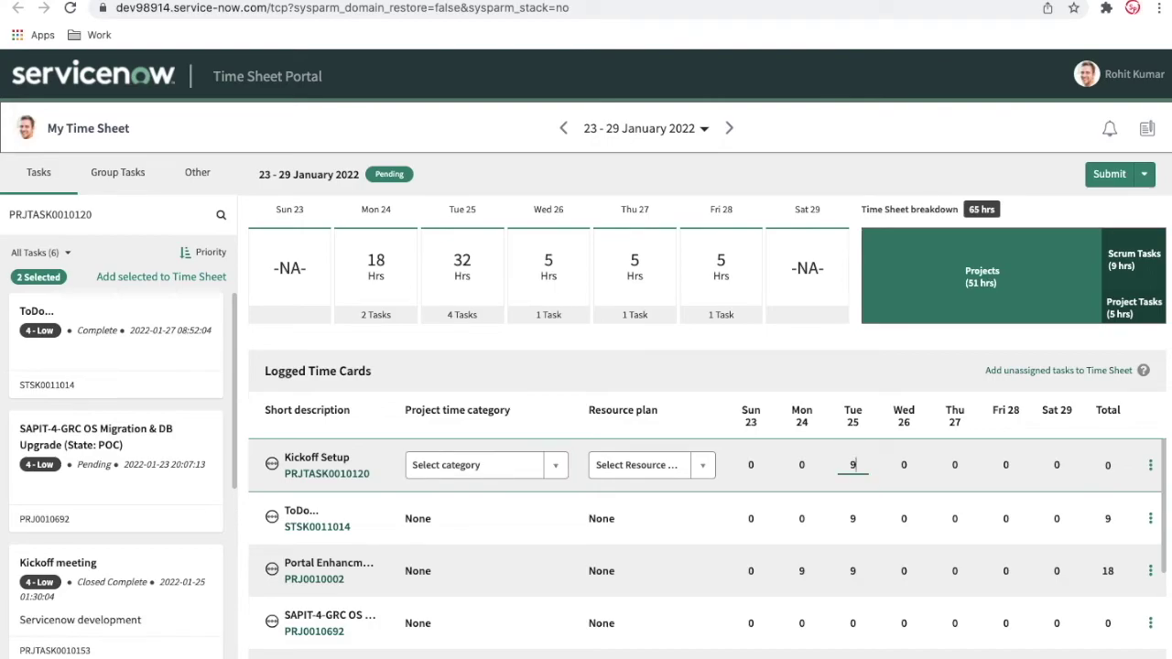
left_click(836, 382)
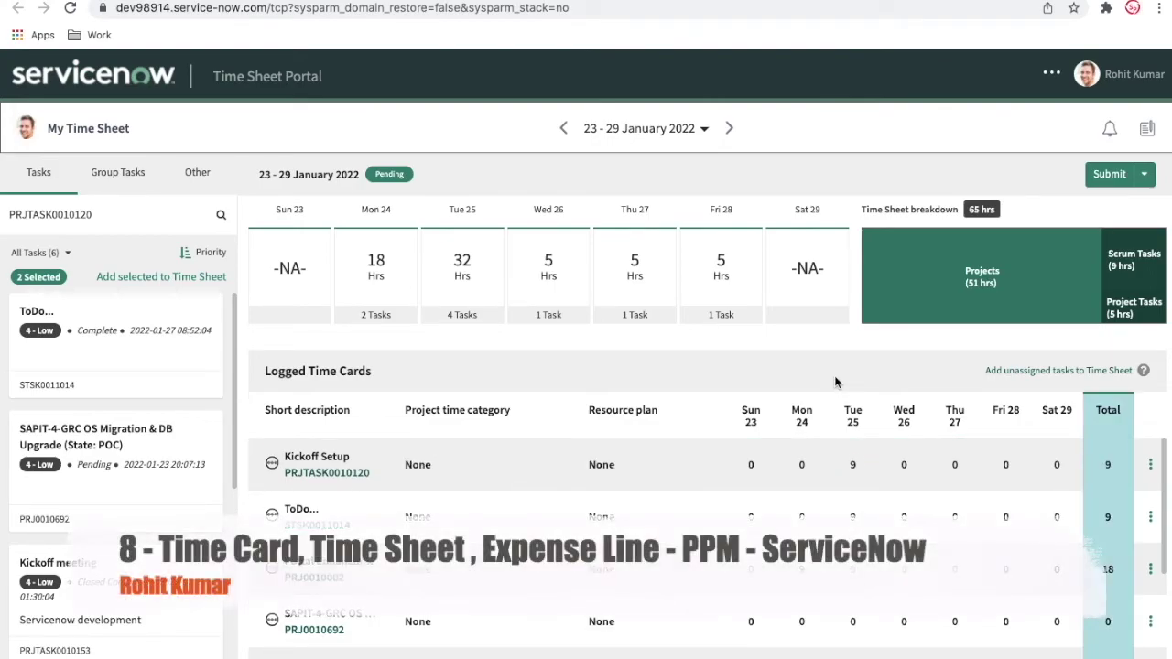
left_click(1107, 182)
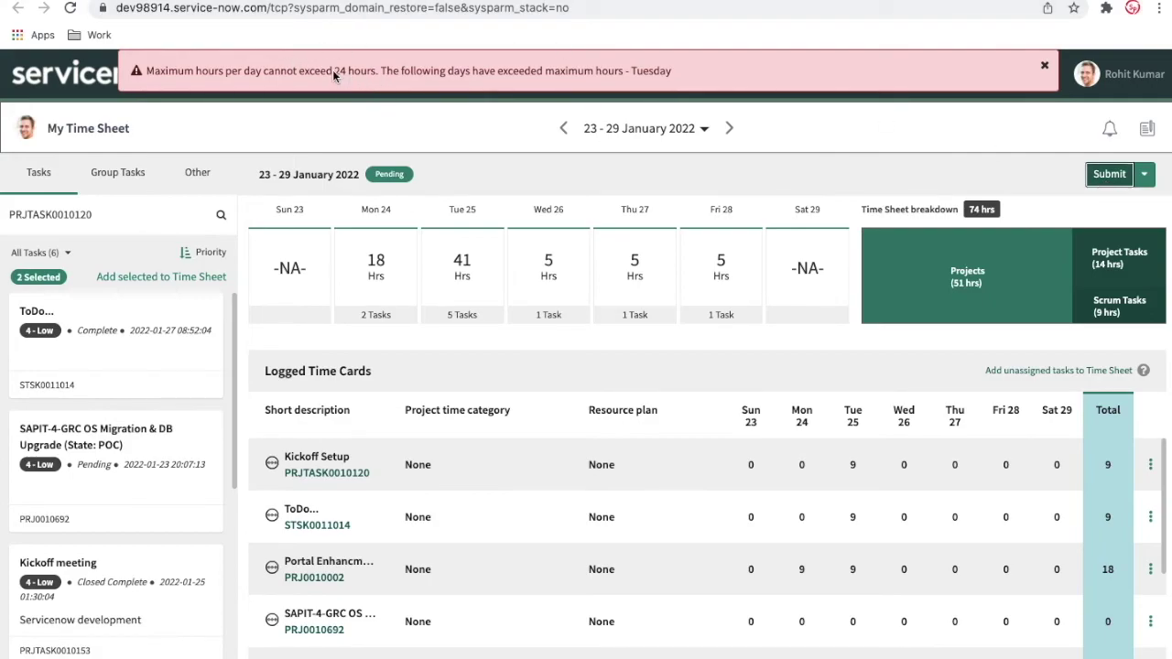
Move Kickoff Setup's 9 hours to Wednesday 26 and Portal Enhancment's 9 Tuesday hours to Friday 28, and retry submitting the time sheet
scroll(923, 541, "down", 2)
scroll(927, 541, "up", 1)
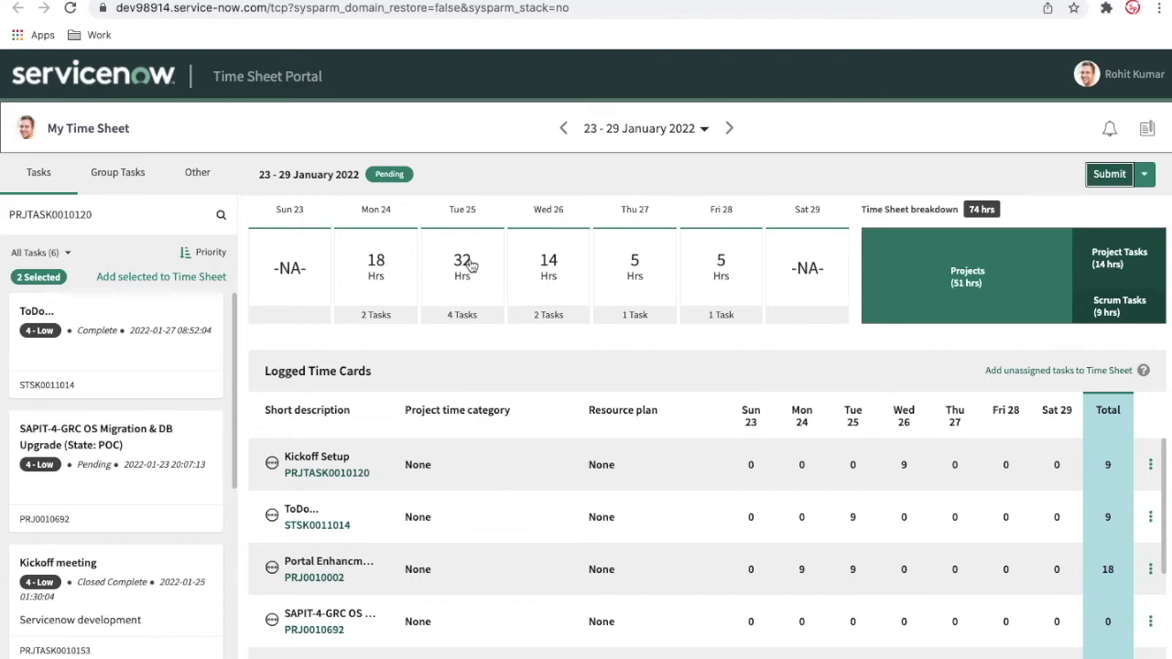
scroll(861, 540, "down", 1)
left_click(861, 553)
key("BackSpace")
left_click(1013, 549)
type("9")
left_click(1029, 611)
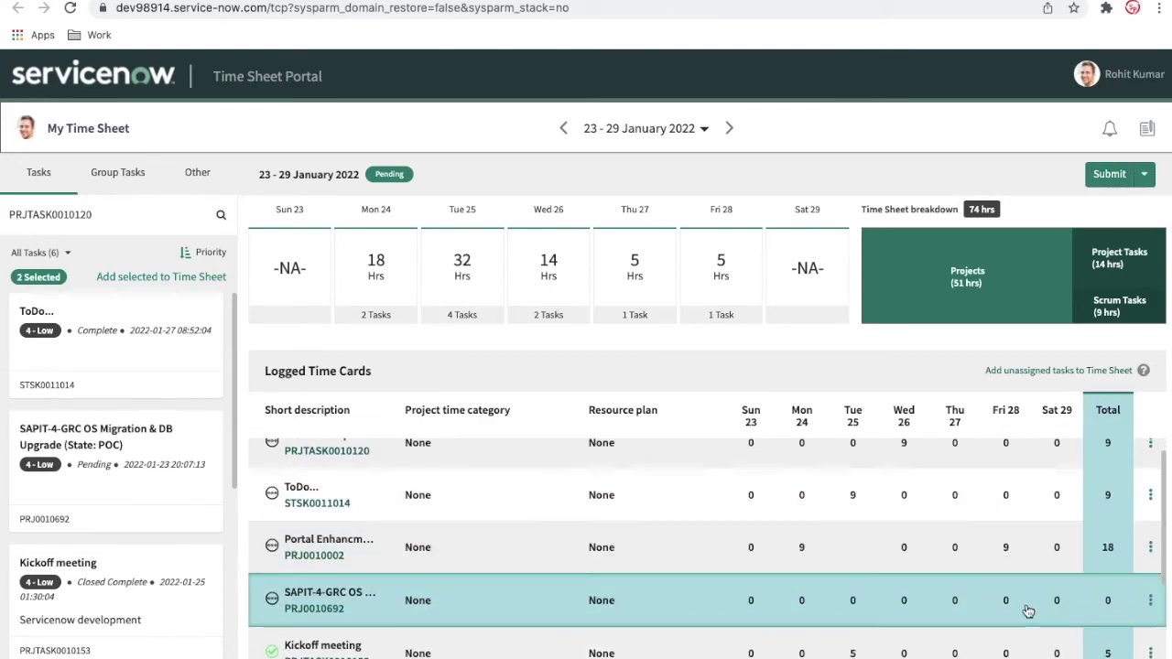
left_click(1109, 174)
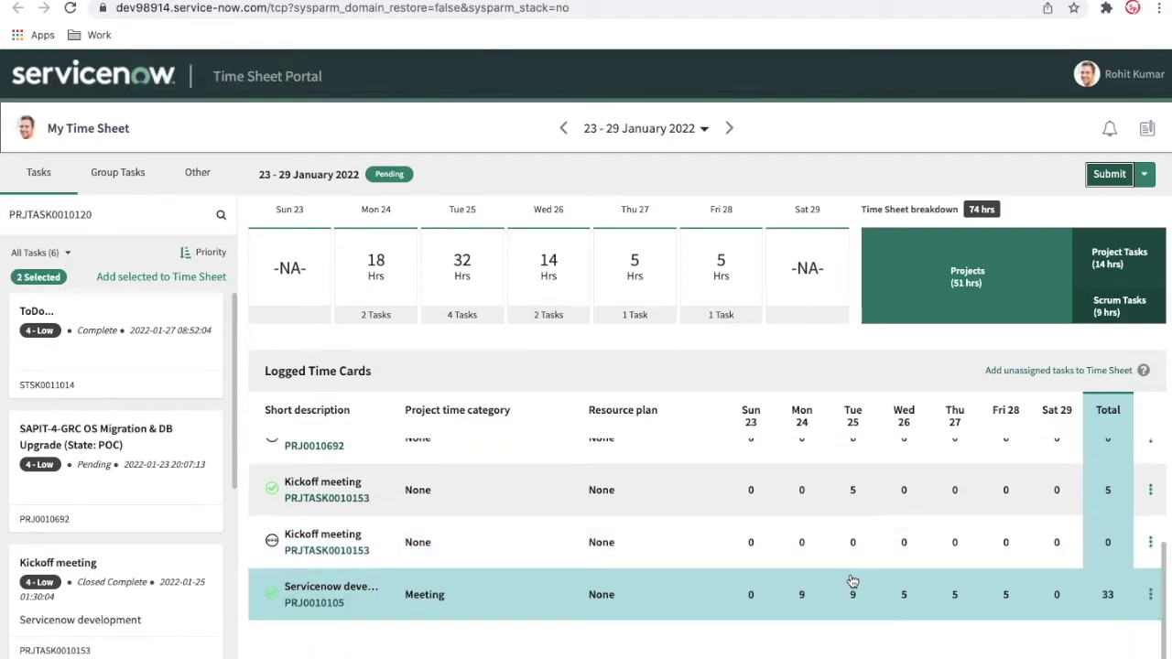
Move the ToDo time card's 9 hours from Tuesday 25 to Monday 24 and submit the time sheet again
scroll(857, 568, "up", 3)
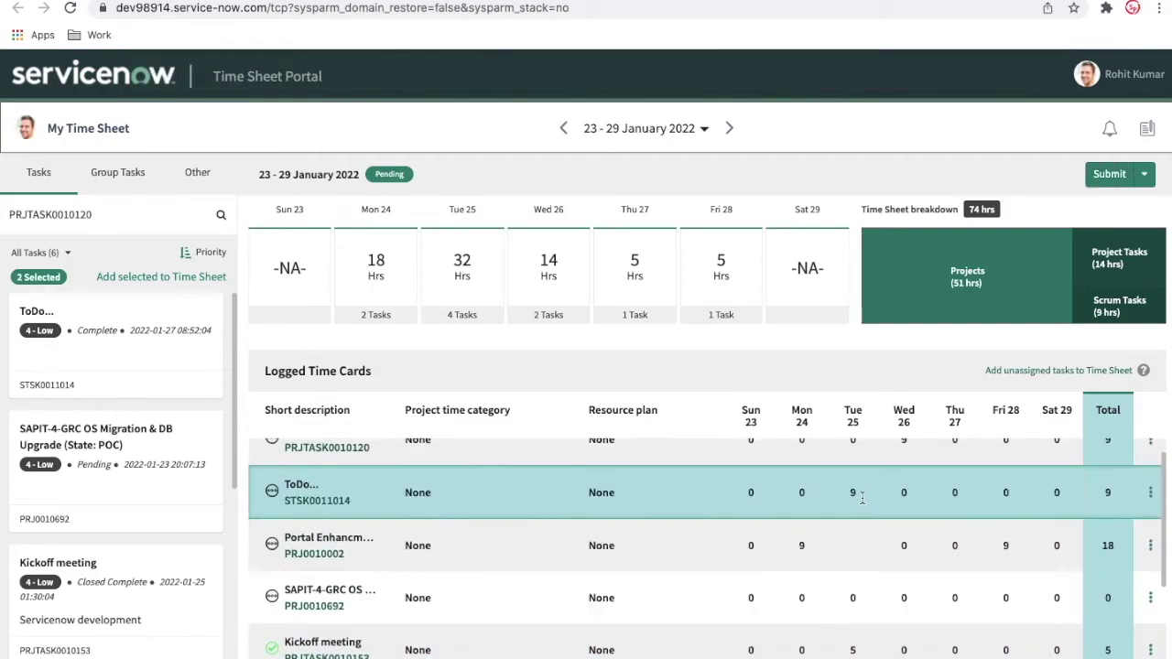
left_click(861, 499)
left_click(923, 311)
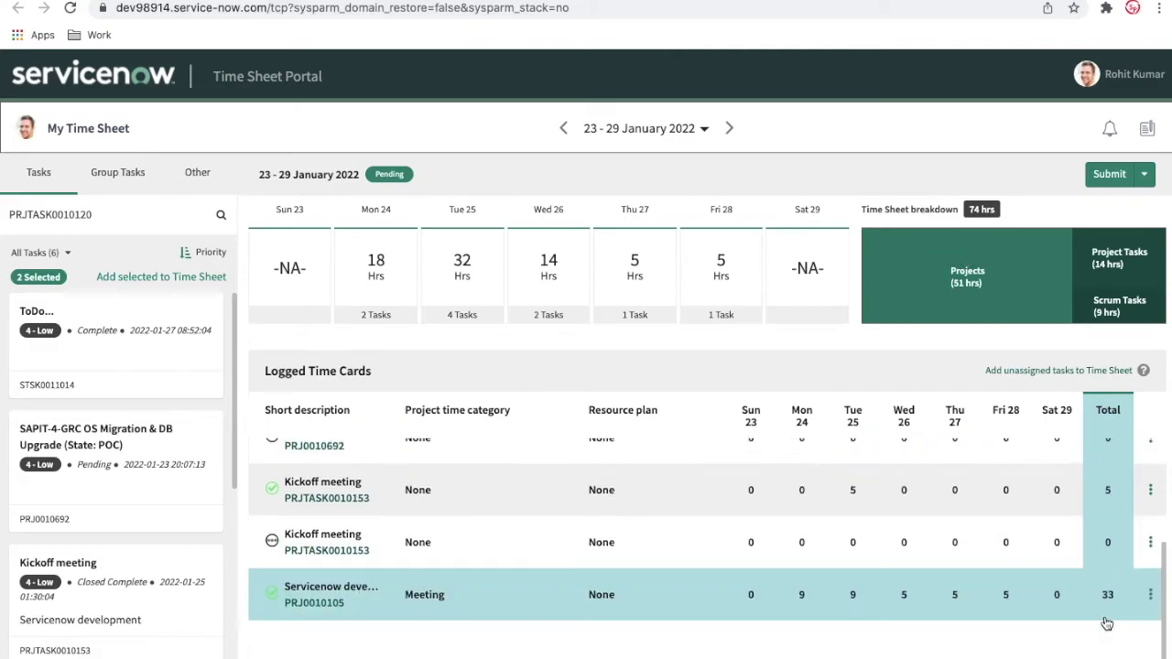
left_click(1106, 174)
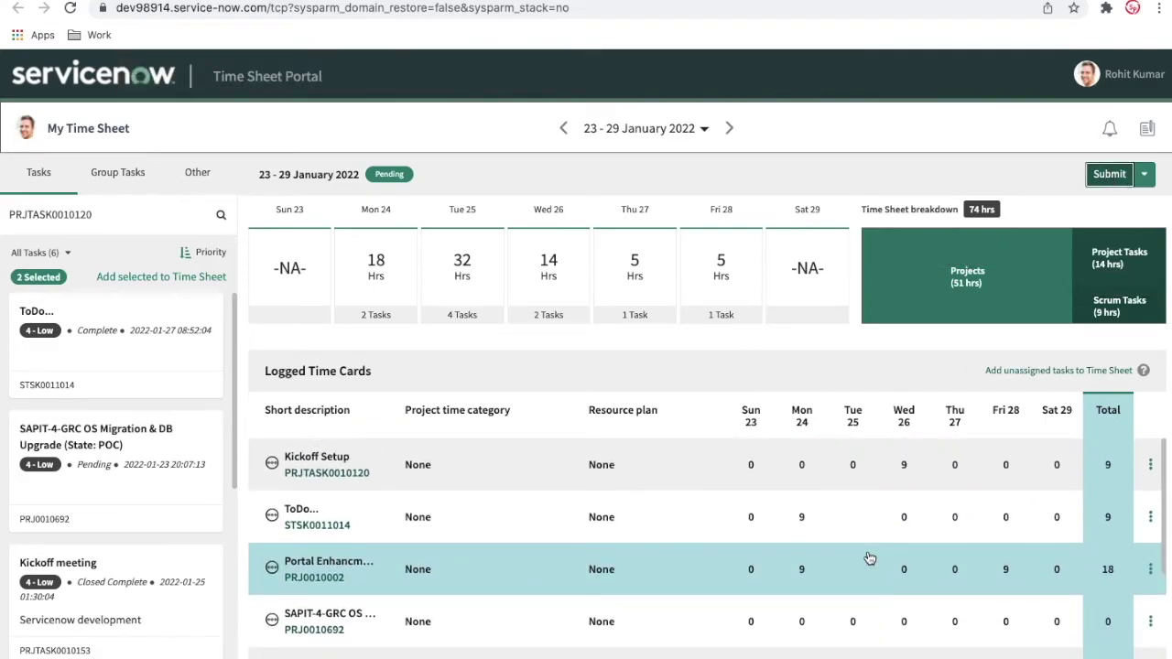
Reload the time sheet, move Portal Enhancment's 9 hours from Tuesday 25 to Wednesday 26, and submit the time sheet
left_click(70, 7)
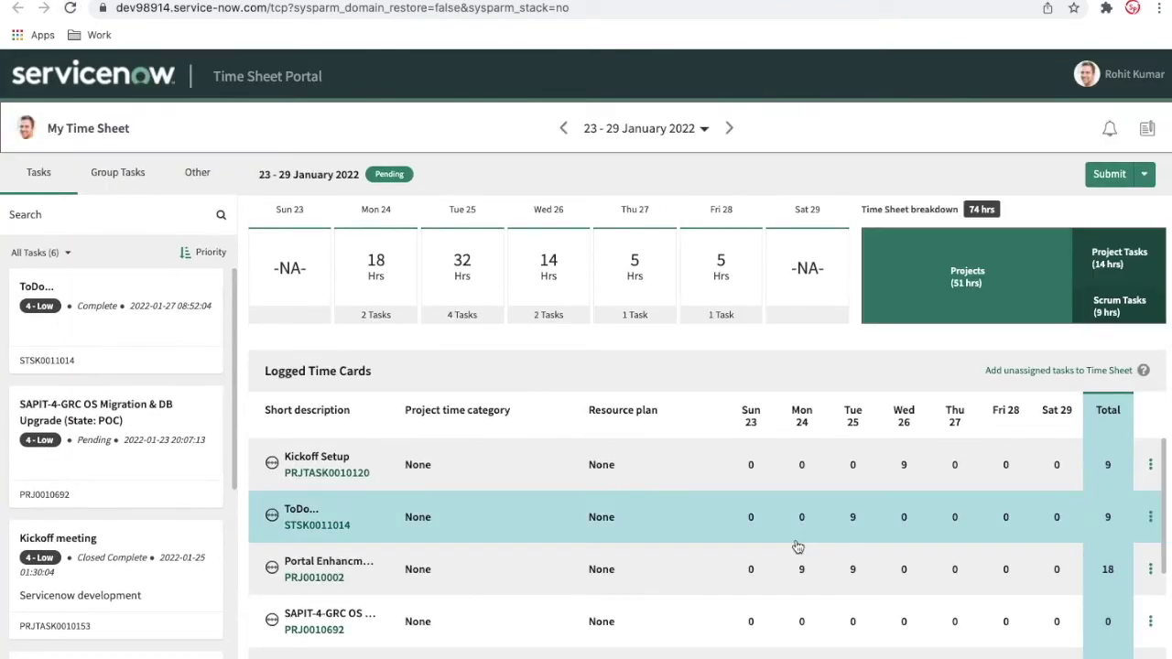
scroll(825, 592, "down", 4)
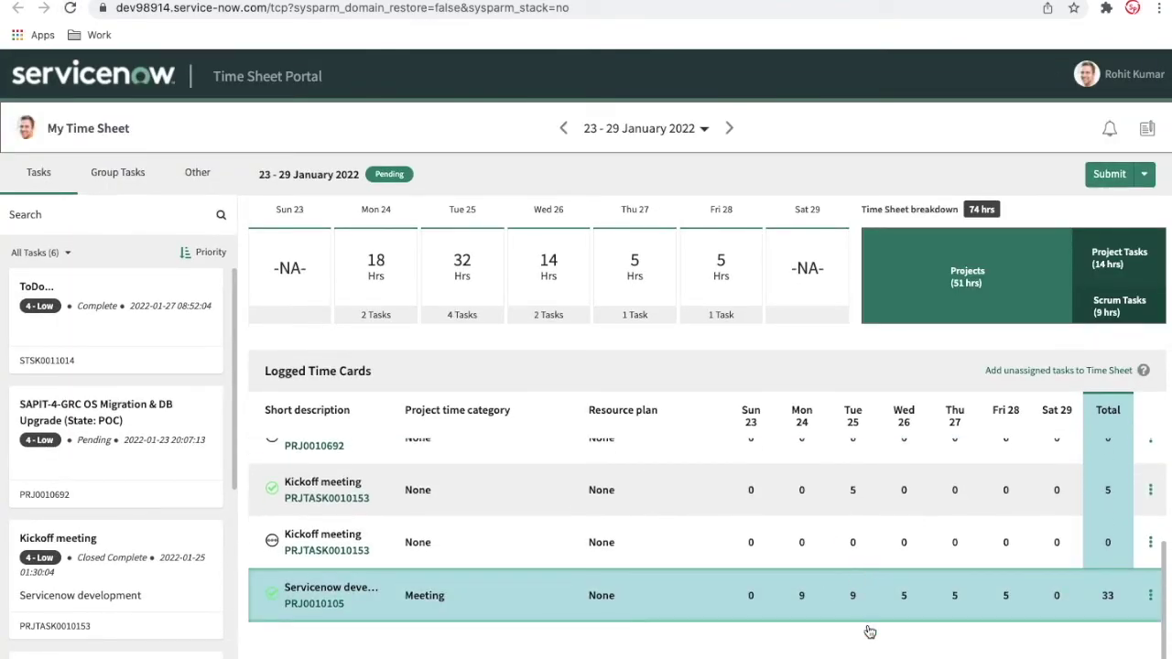
scroll(863, 570, "up", 4)
left_click(864, 571)
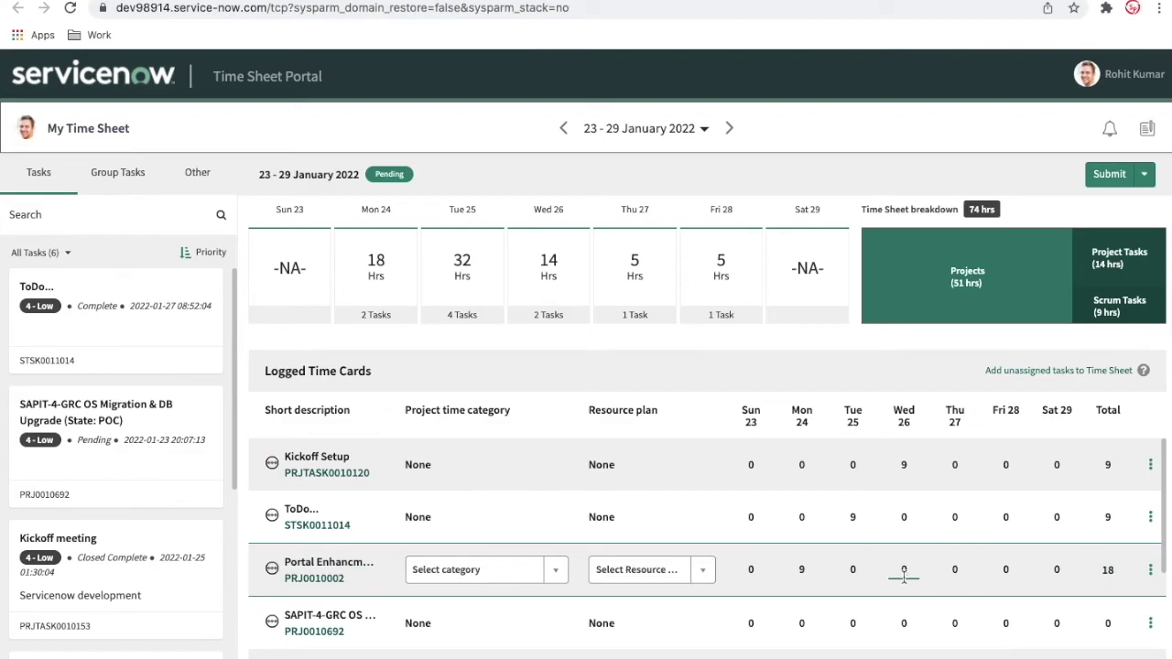
type("9")
key("Return")
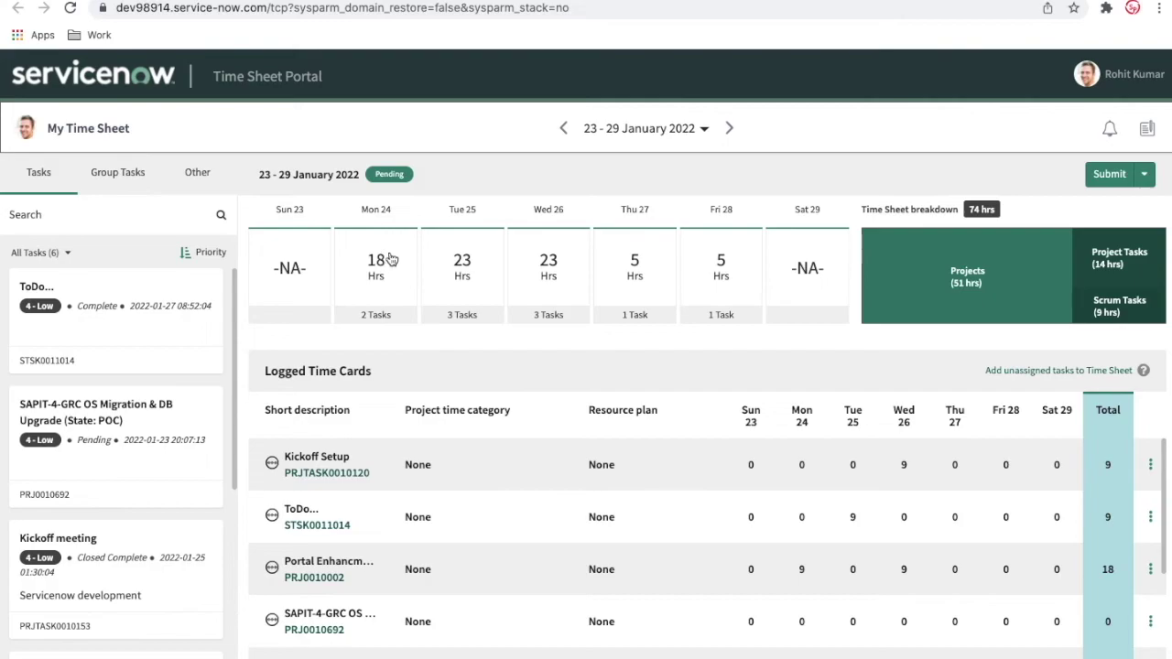
left_click(1109, 176)
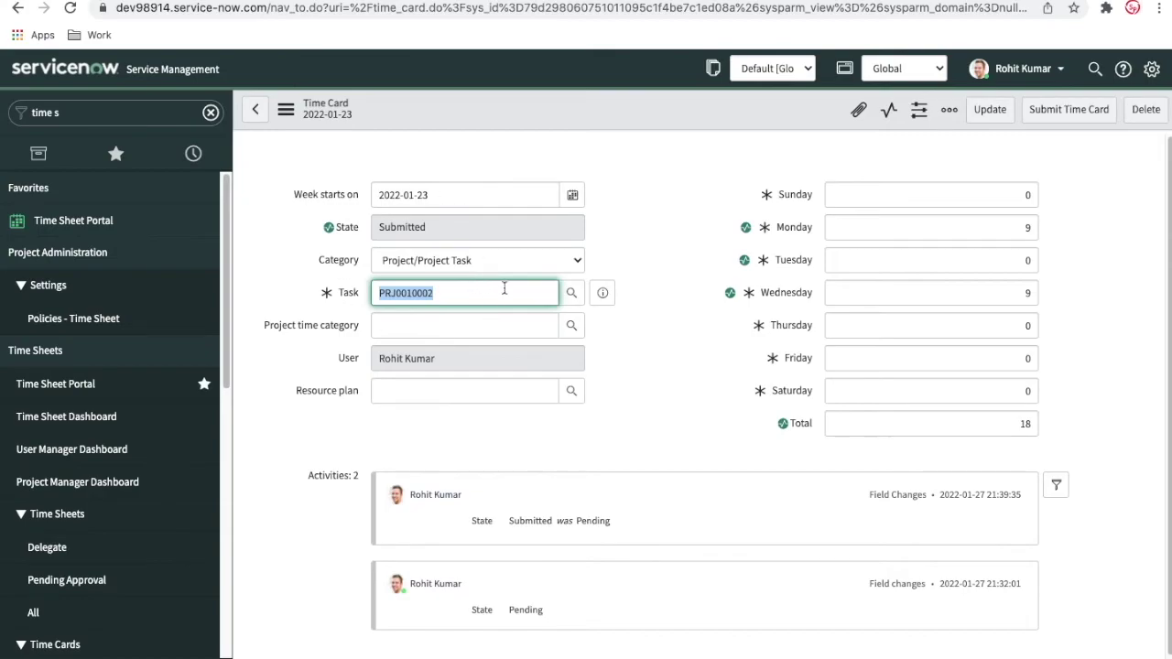
Reload the PRJ0010002 time card, open its linked Portal Enhancment project record, and show the project's time cards
scroll(504, 288, "down", 1)
left_click(74, 10)
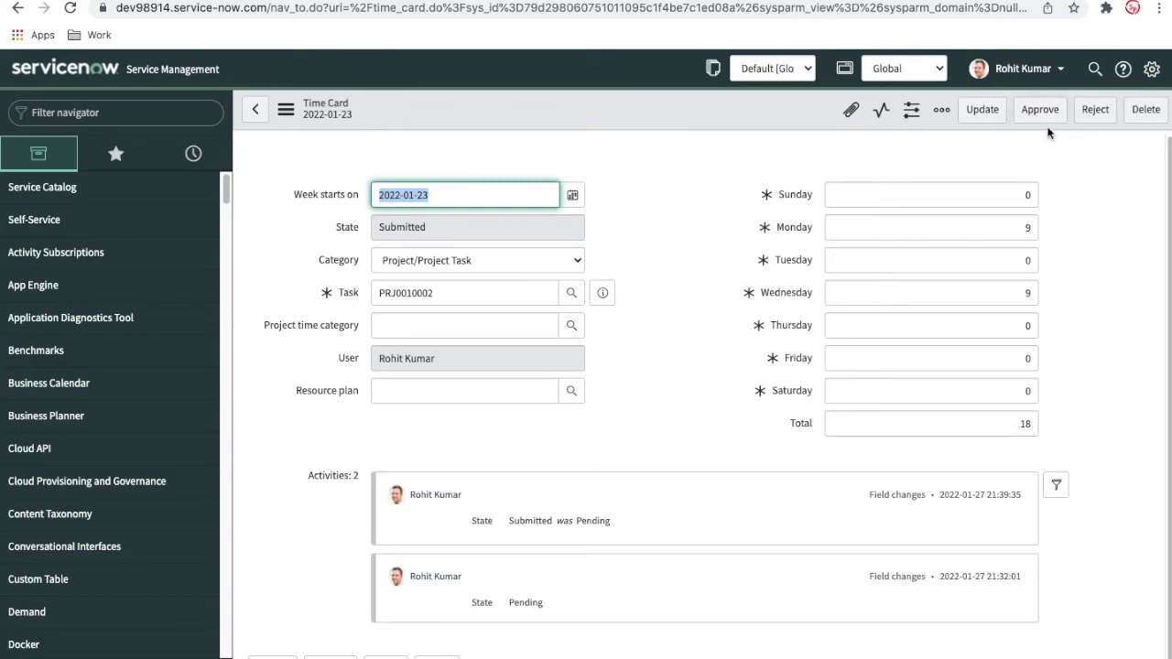
left_click(602, 293)
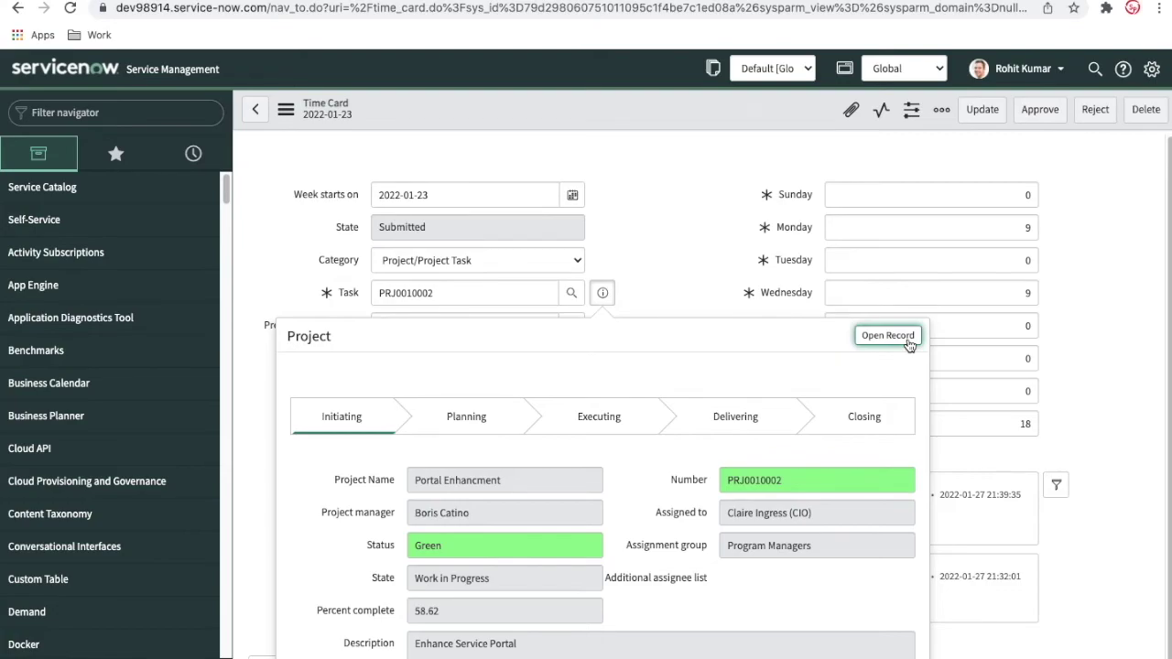
left_click(888, 337)
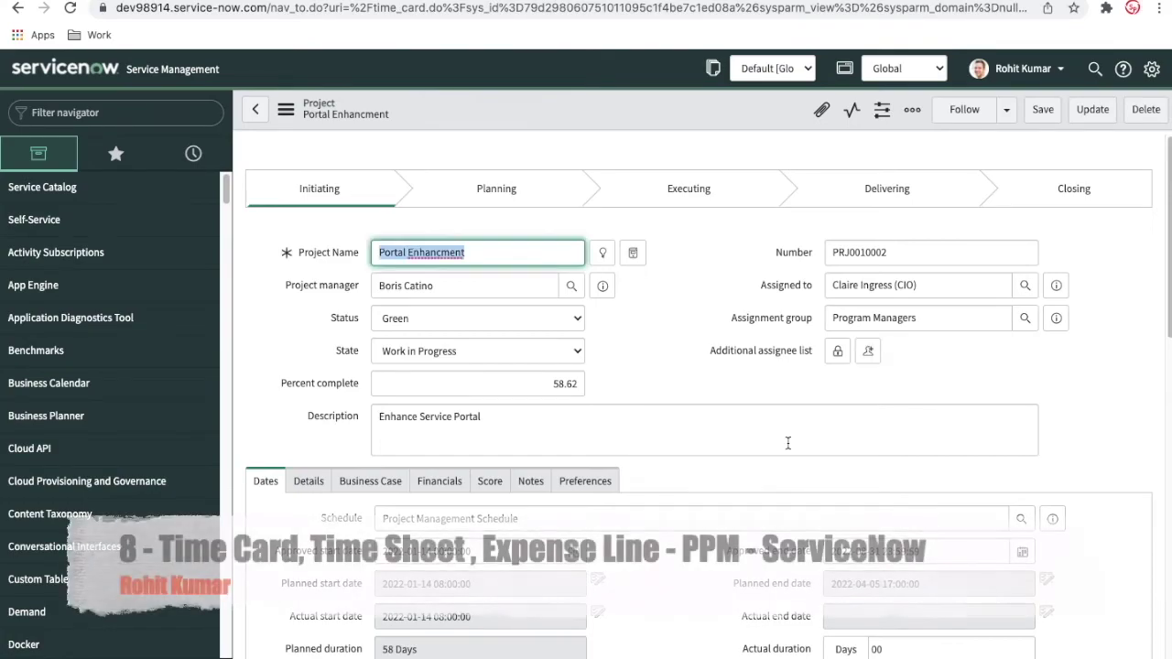
scroll(788, 448, "down", 10)
scroll(788, 448, "down", 3)
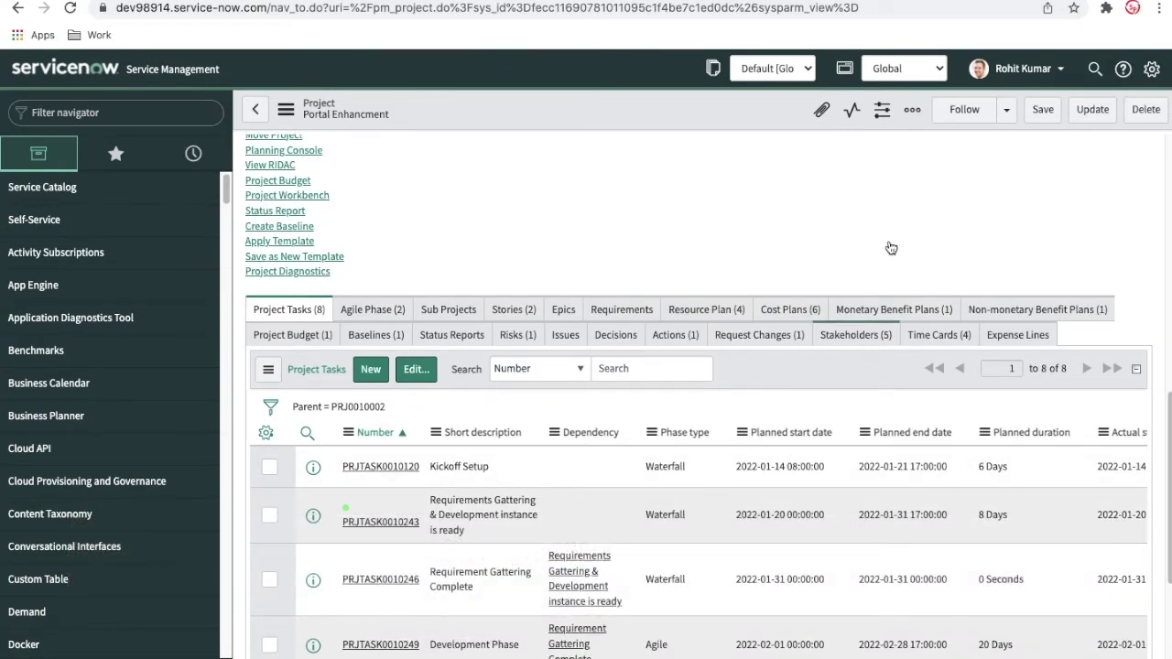
scroll(889, 245, "up", 1)
left_click(923, 371)
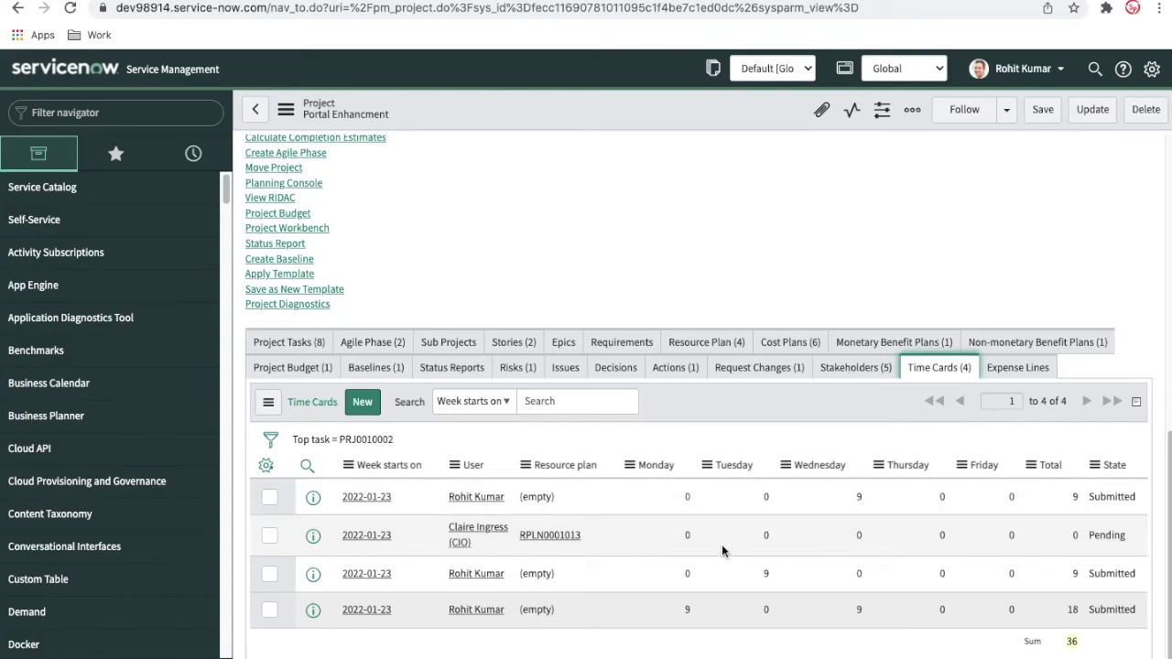
Examine the submitted PRJTASK0010120 time card, and return to the project to check its actual effort and time cards
left_click(360, 502)
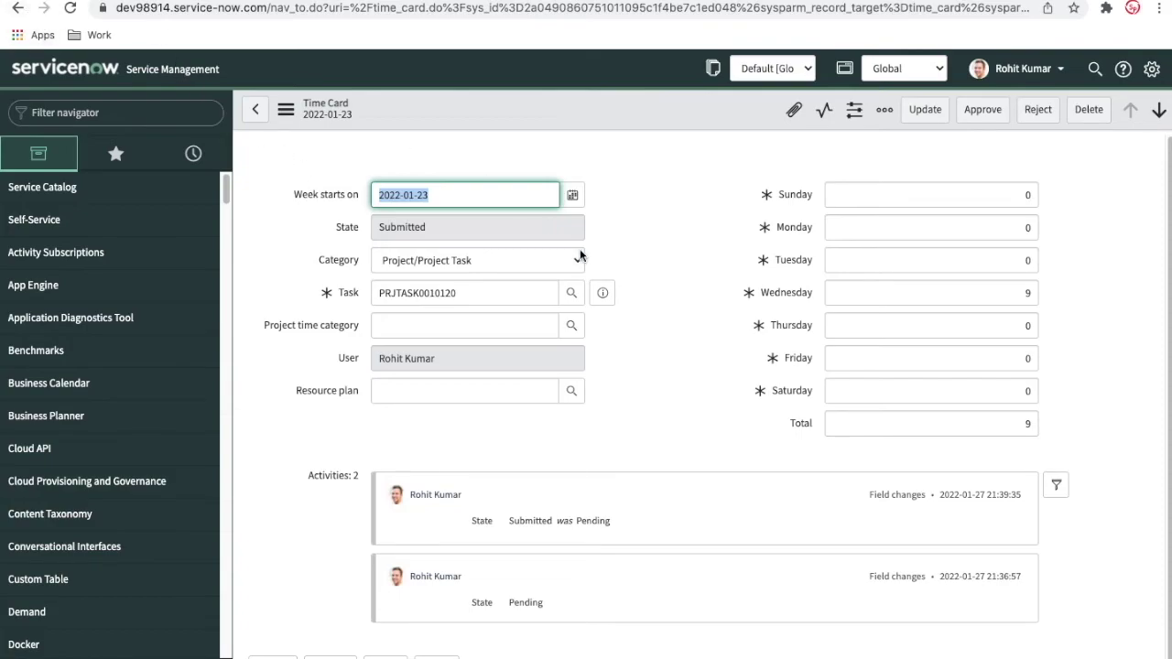
key("super+[")
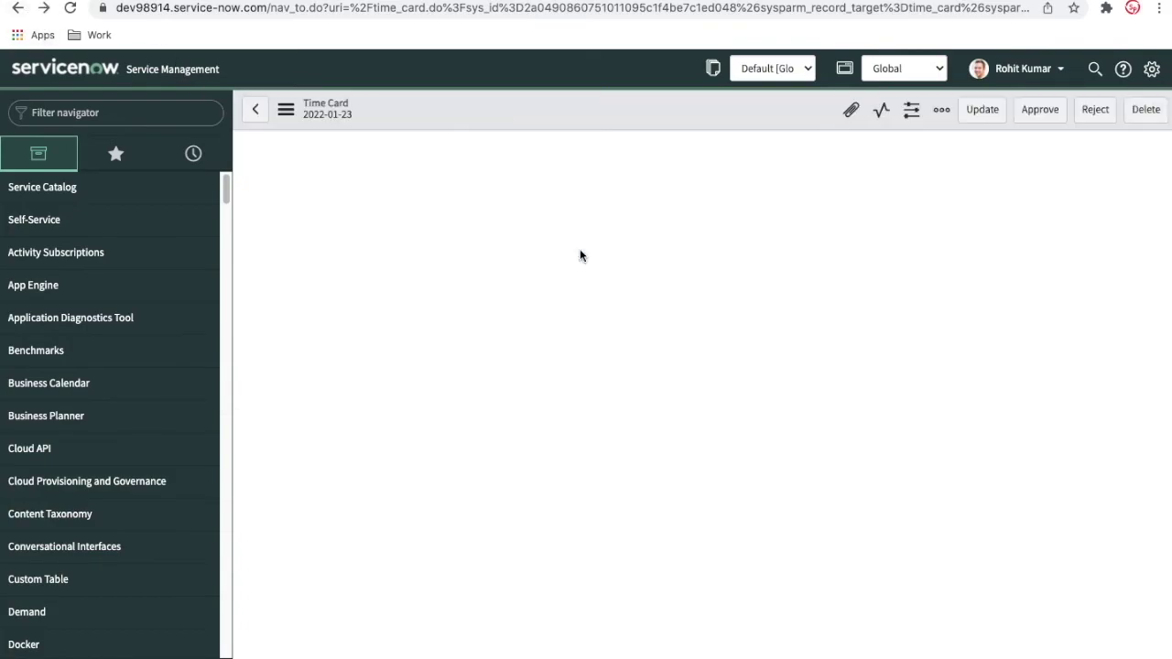
scroll(689, 359, "down", 5)
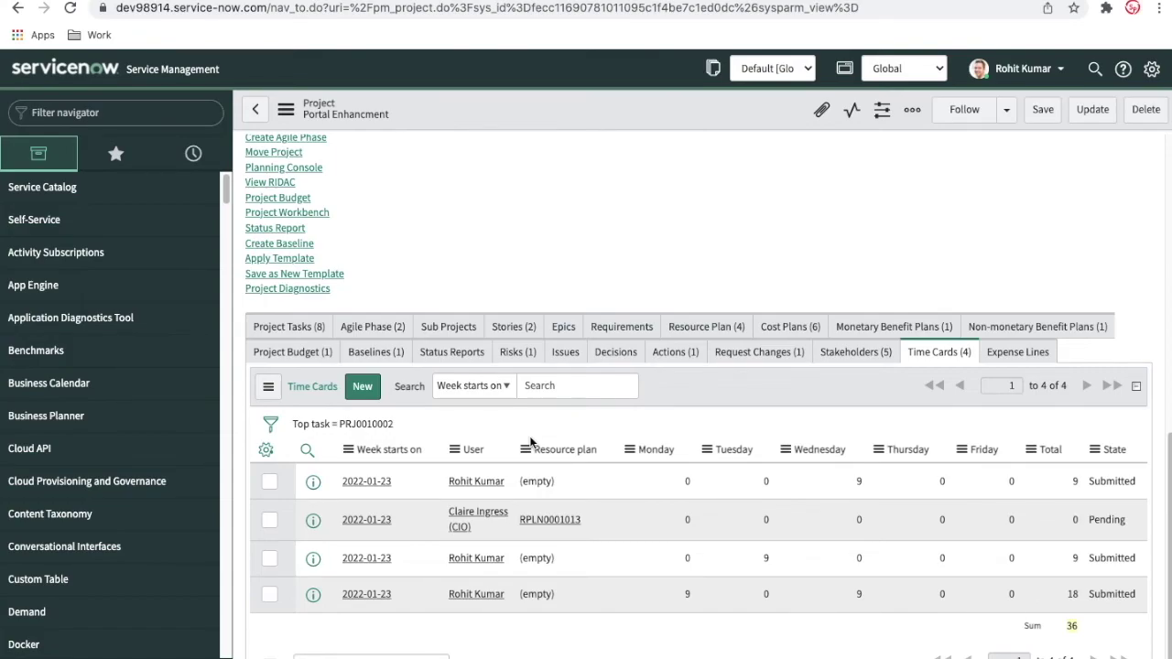
scroll(530, 442, "up", 4)
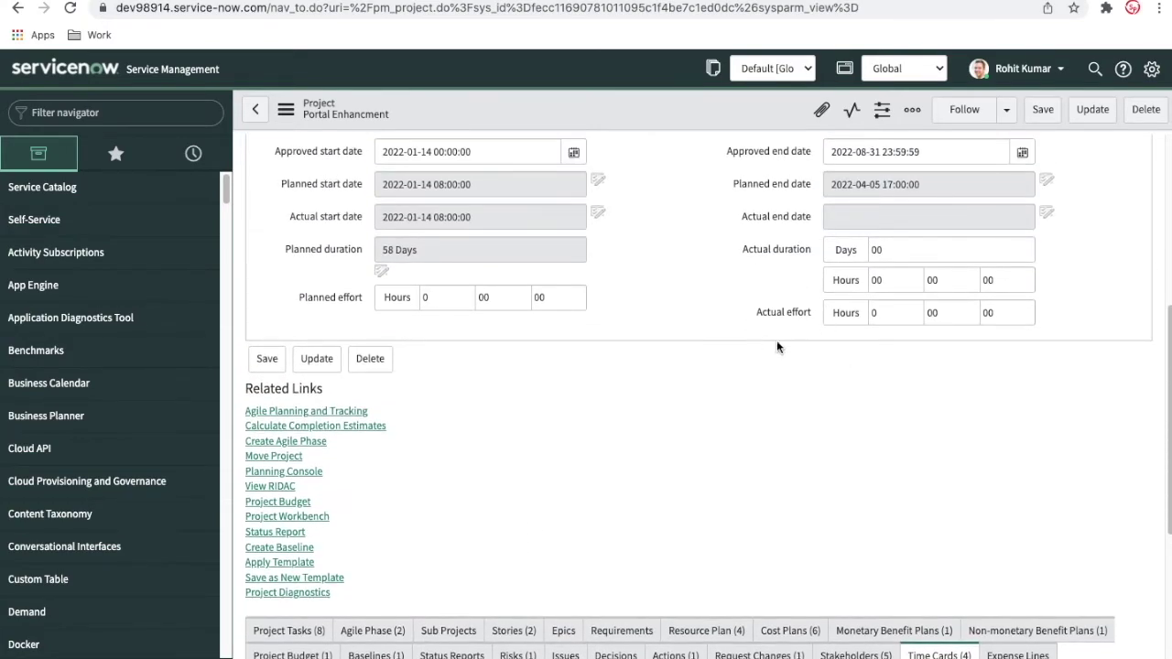
scroll(801, 338, "down", 4)
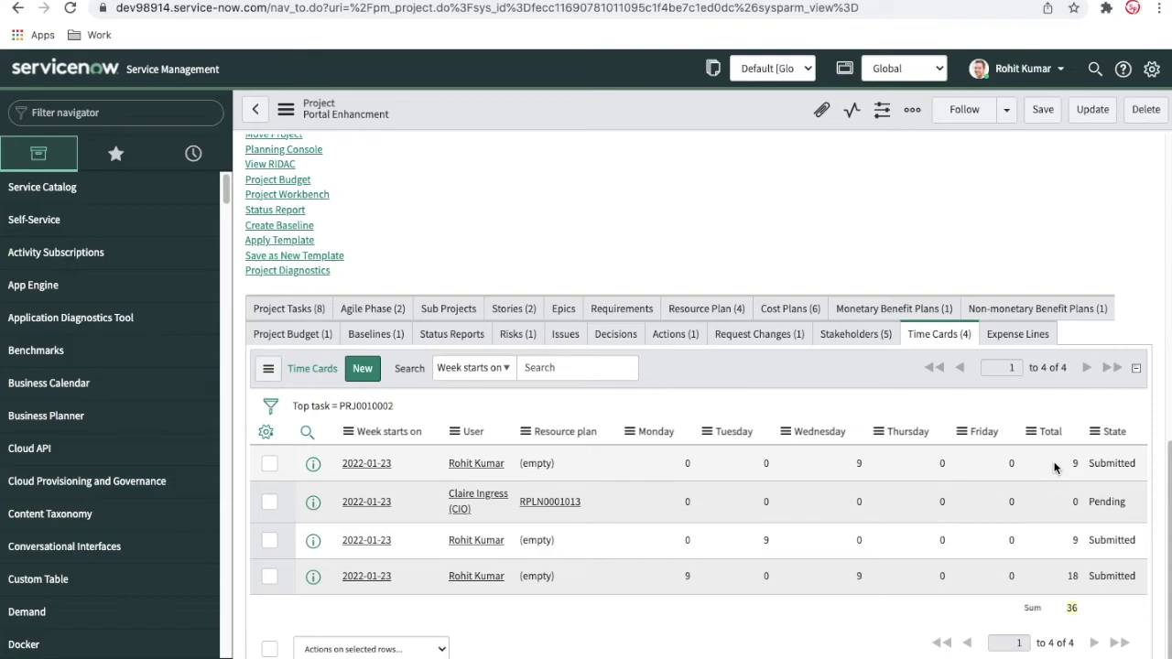
Approve the PRJTASK0010120 time card and check the project's actual effort and time card states
left_click(370, 464)
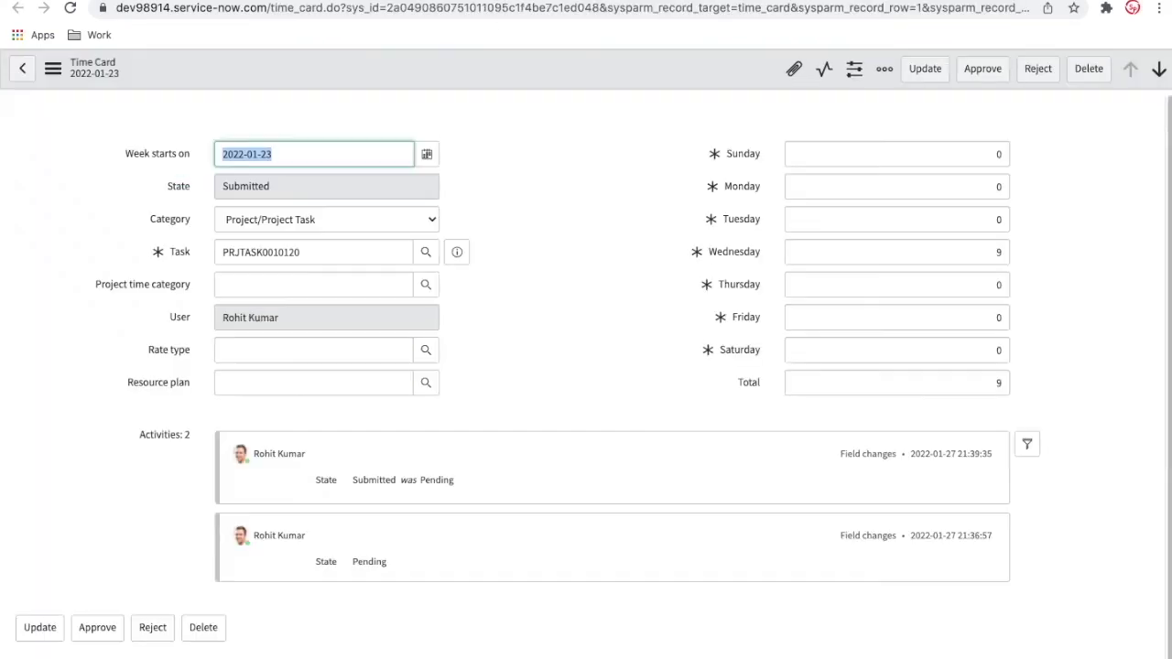
left_click(998, 81)
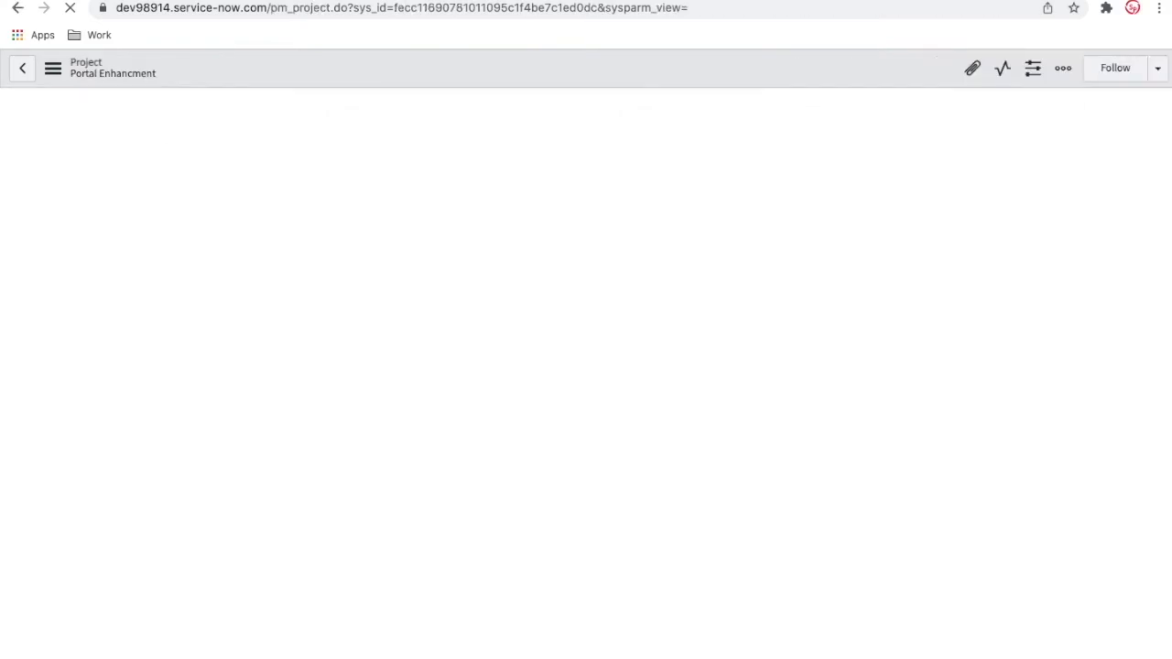
scroll(710, 501, "down", 5)
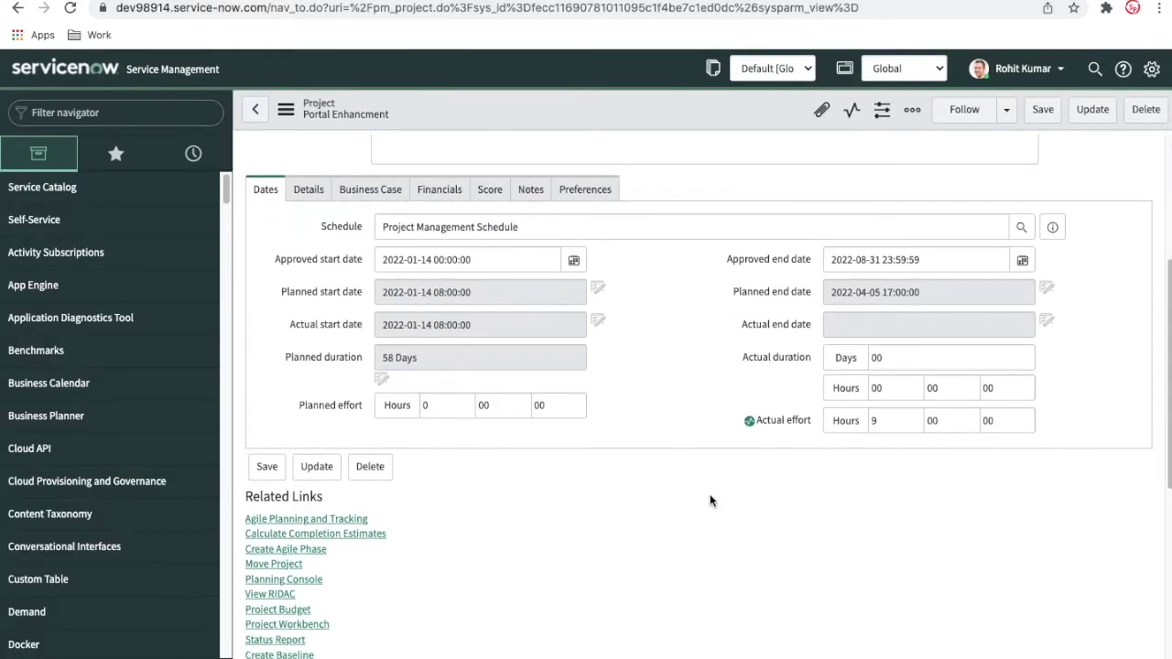
scroll(710, 501, "down", 1)
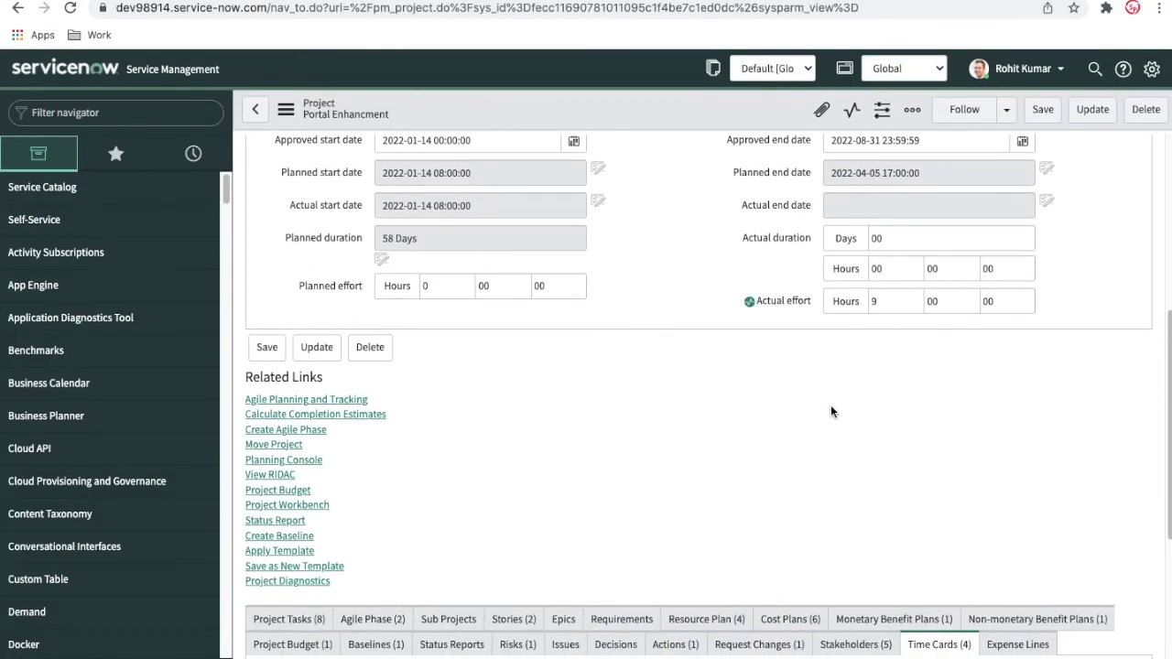
scroll(831, 408, "down", 3)
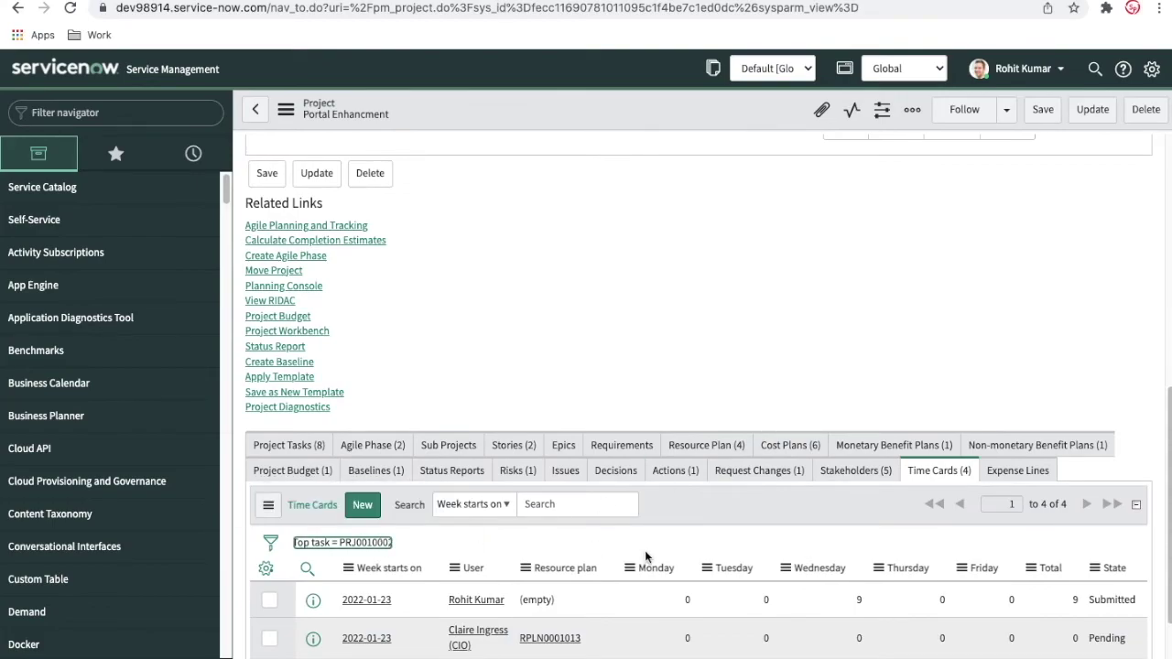
scroll(644, 551, "down", 3)
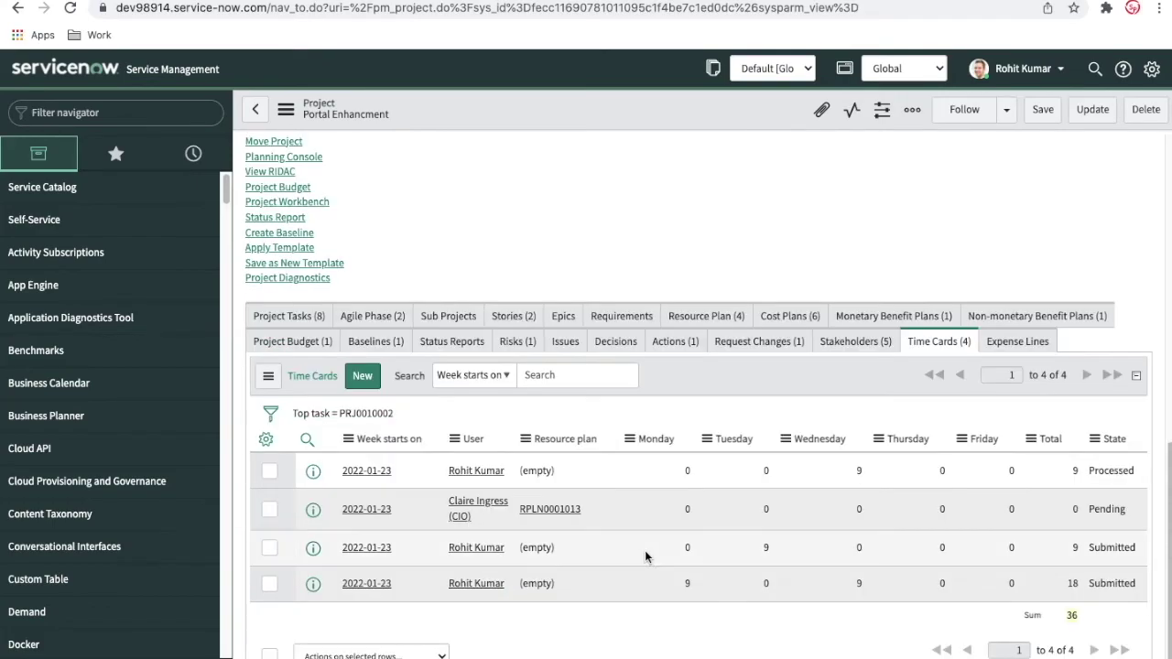
Add the Task(task) and Time sheet columns to the project's time card list
left_click(268, 440)
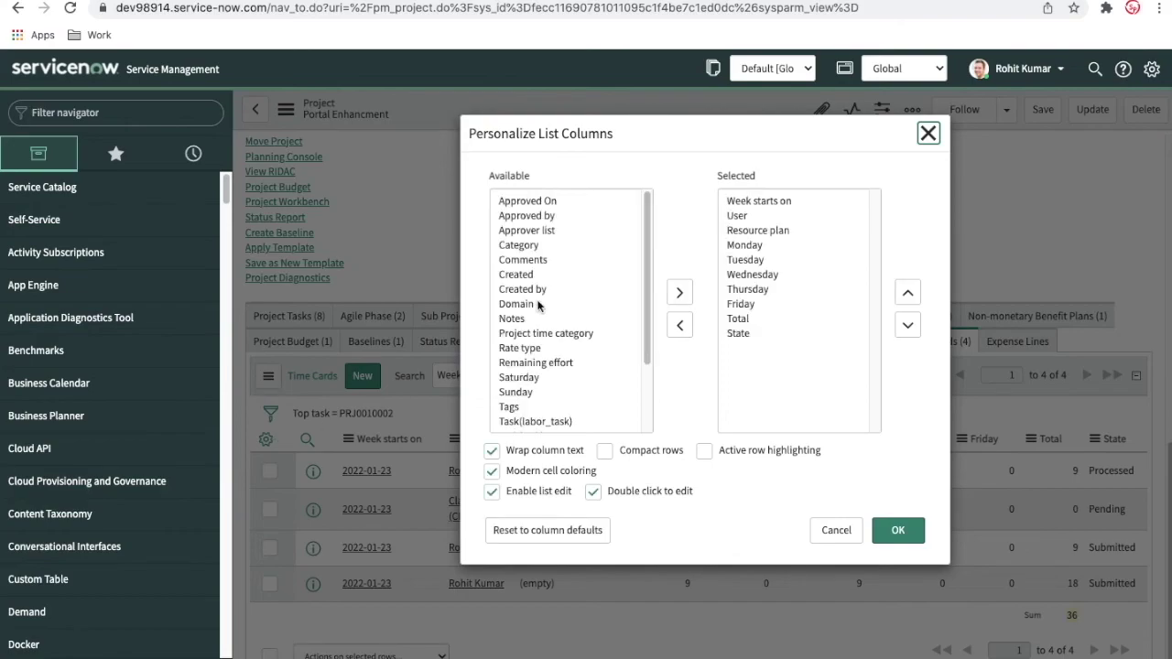
left_click(538, 260)
type("tas")
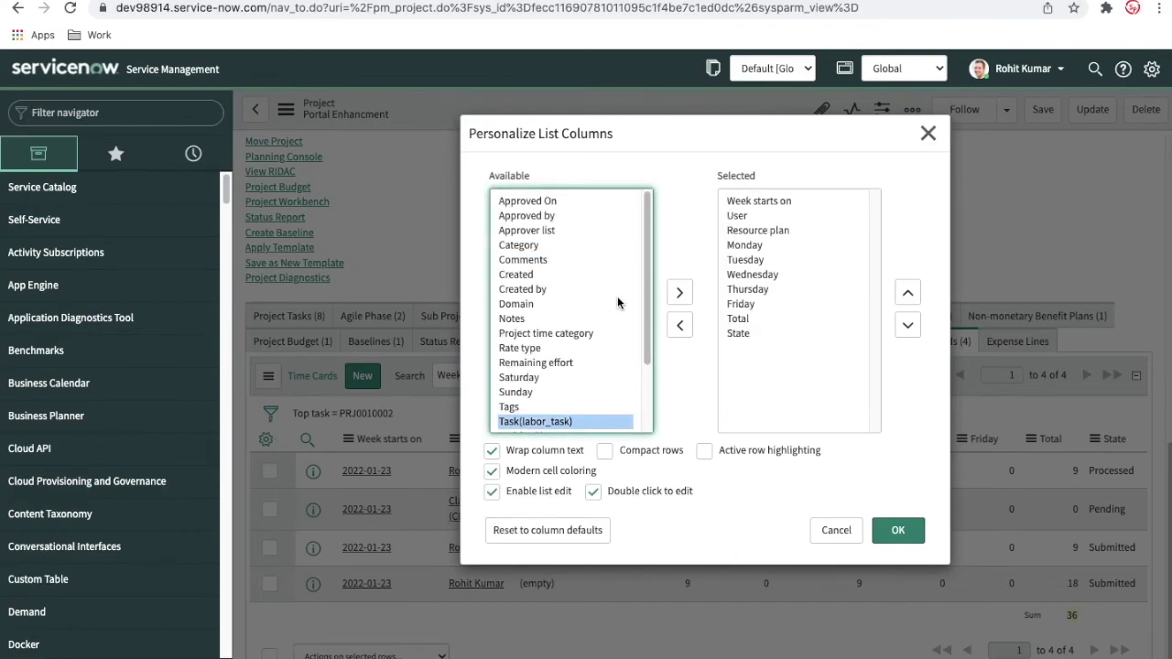
scroll(618, 296, "down", 3)
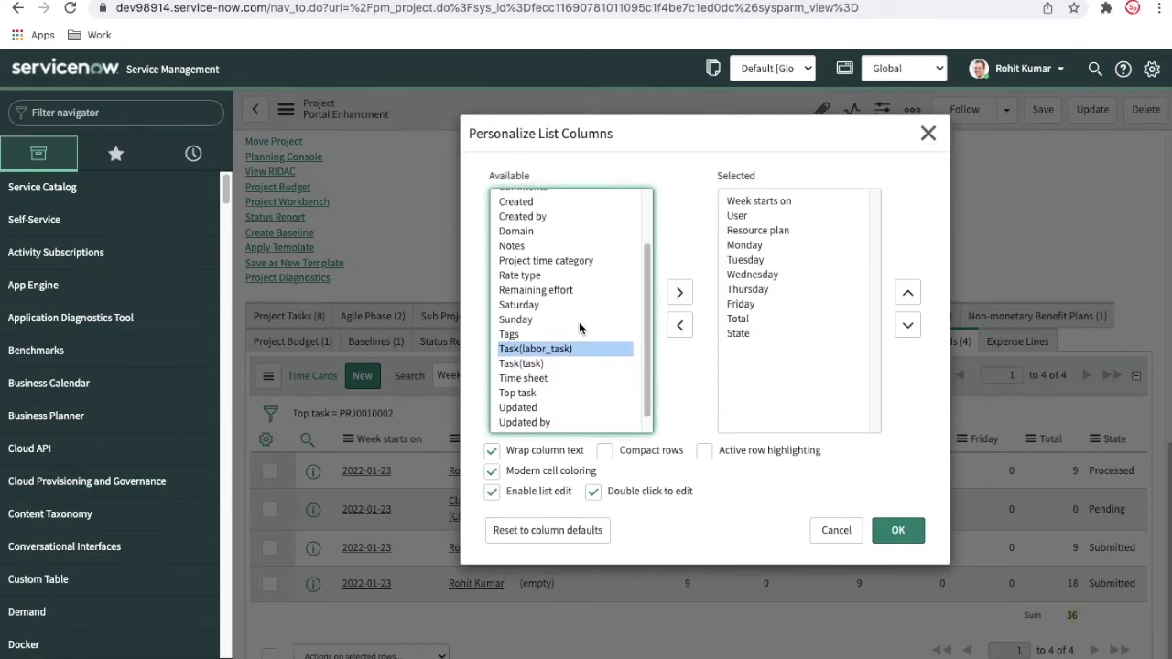
double_click(536, 365)
double_click(544, 368)
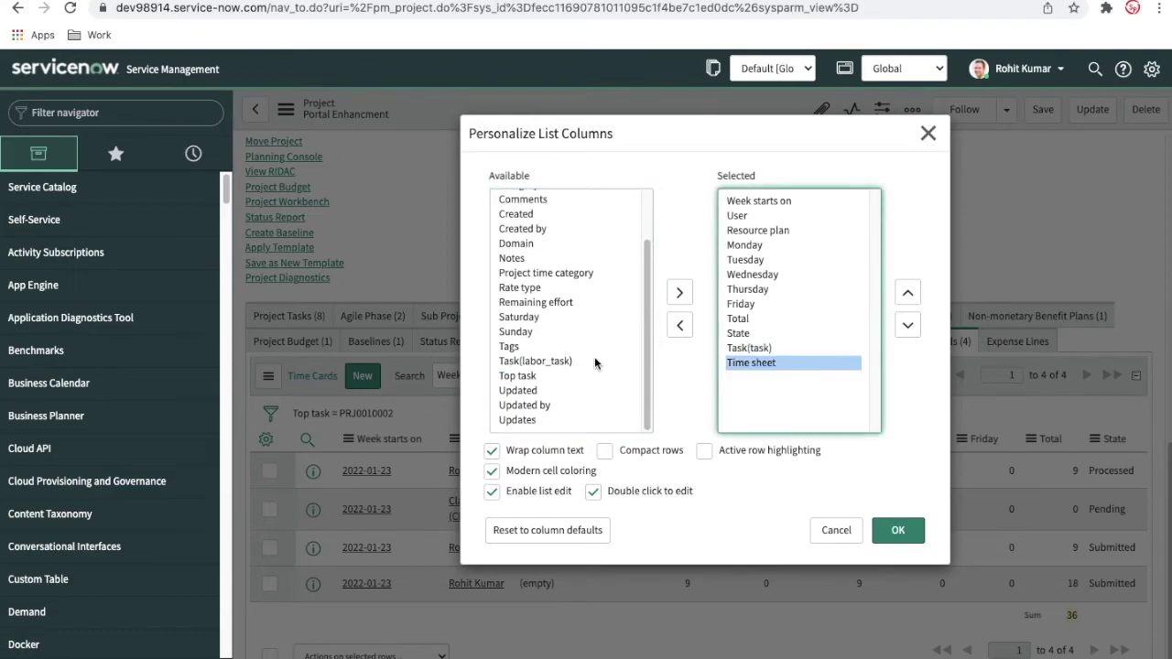
Place the Task(task) and Time sheet columns together between Resource plan and Monday, and apply the list layout
left_click(780, 353, "shift")
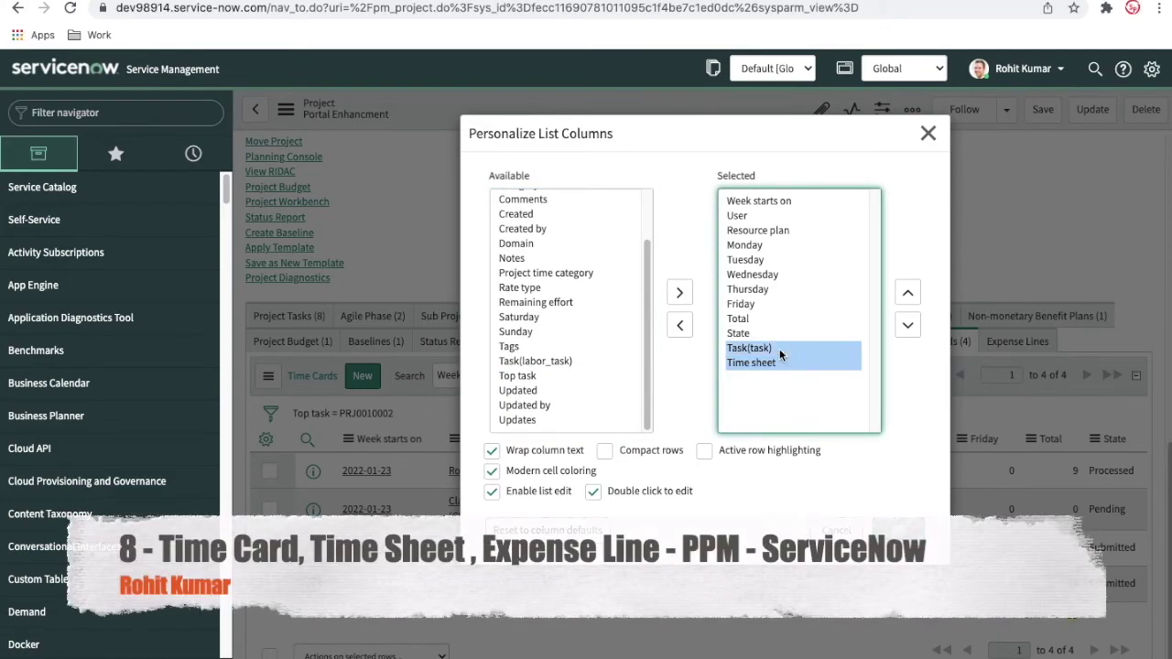
left_click(908, 293)
left_click(908, 293)
left_click(908, 293)
left_click(908, 293)
left_click(908, 293)
left_click(907, 293)
left_click(908, 293)
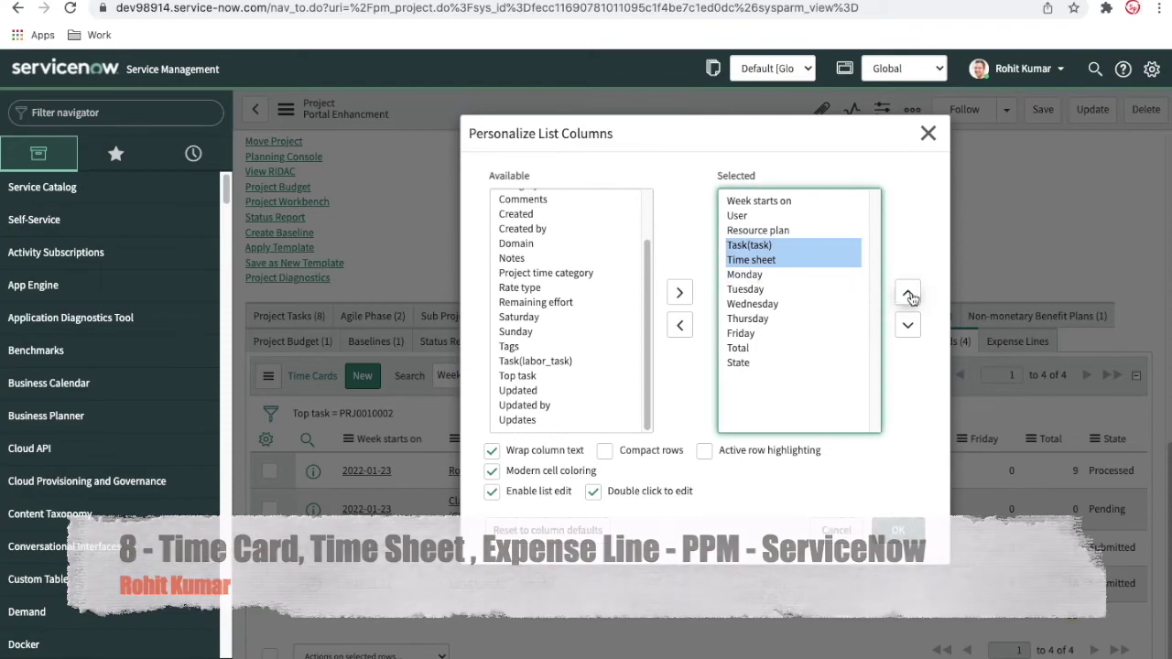
left_click(893, 529)
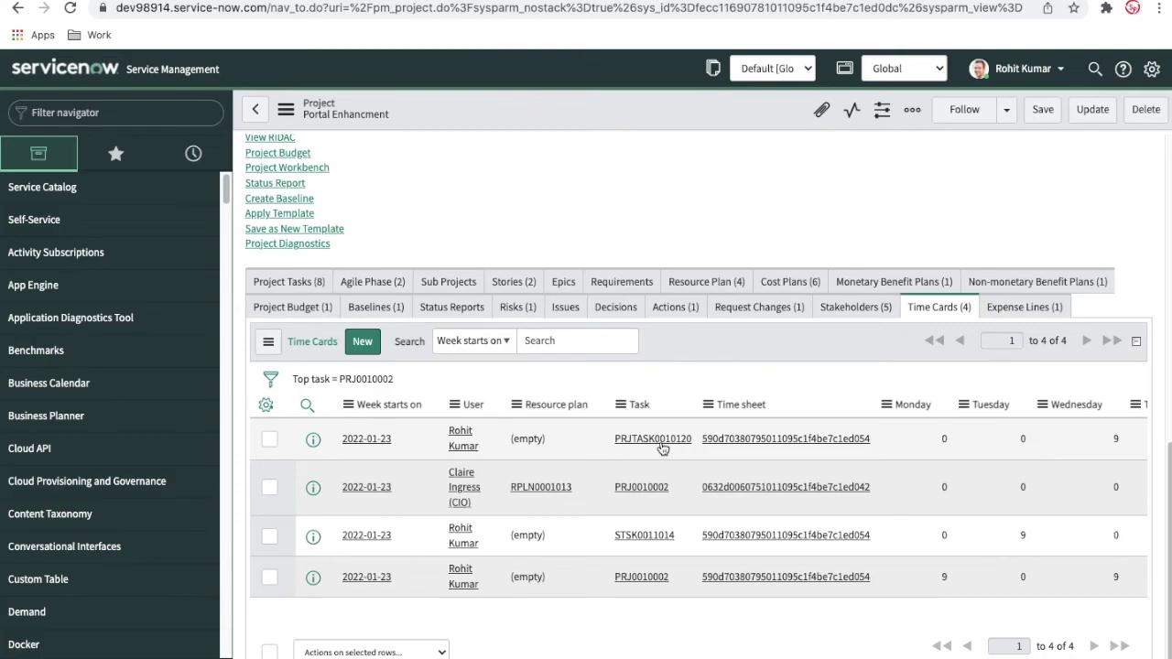
Compare the project's time card hours and states with its actual effort and its expense lines
scroll(815, 476, "right", 5)
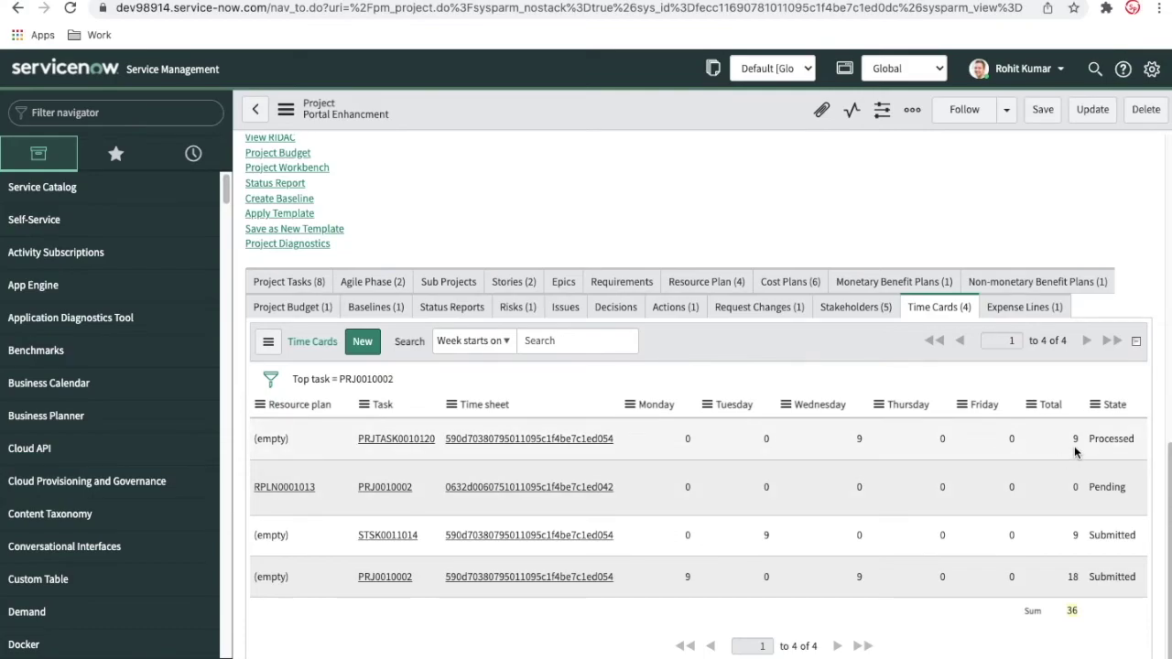
scroll(1076, 450, "up", 3)
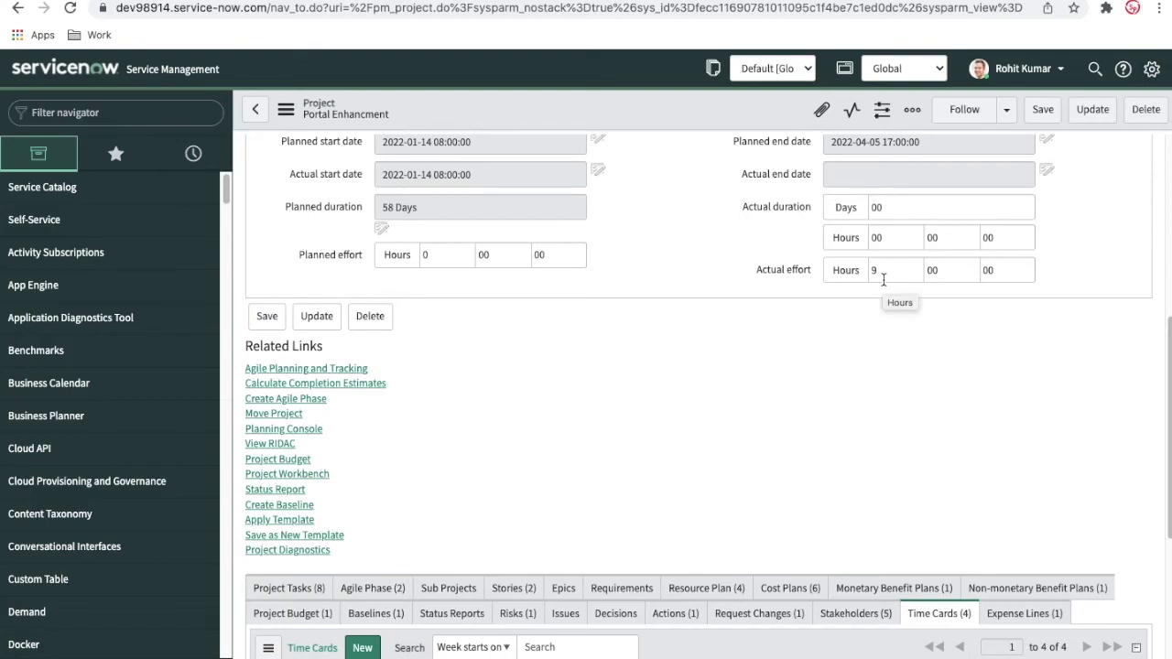
scroll(871, 343, "down", 2)
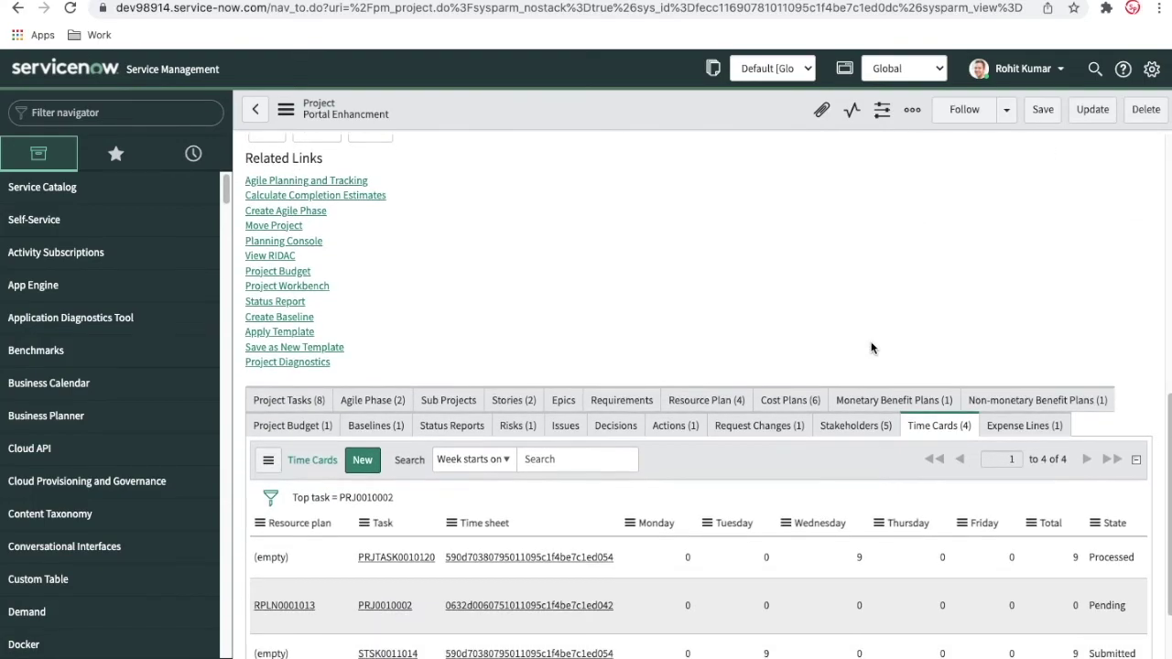
left_click(1002, 367)
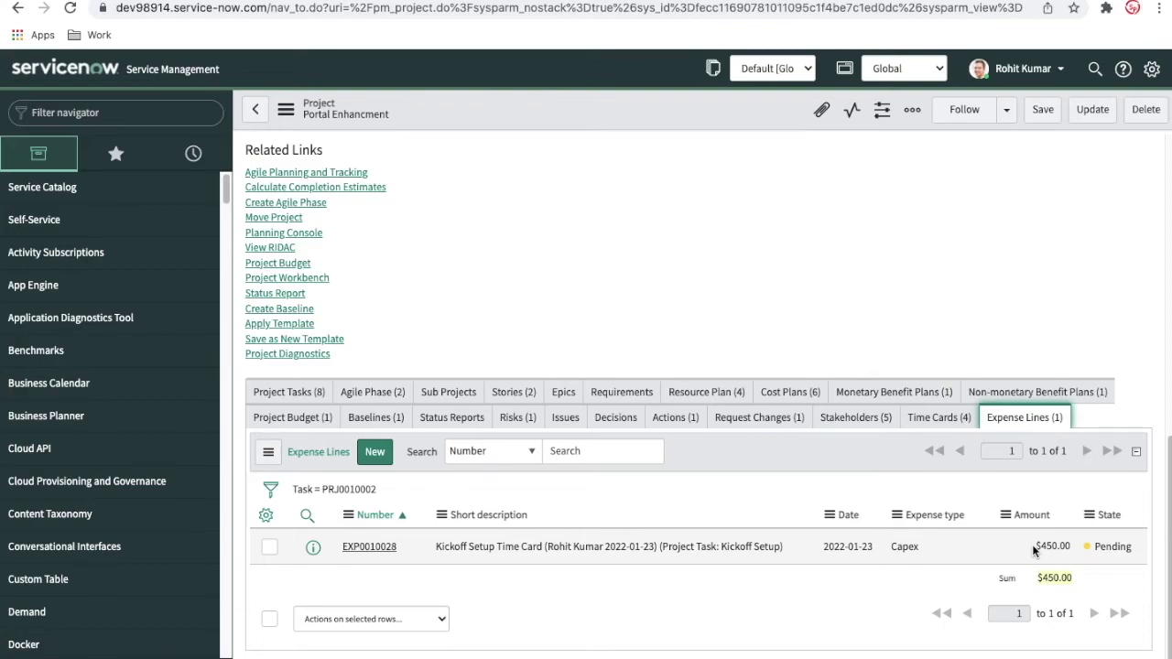
left_click(936, 417)
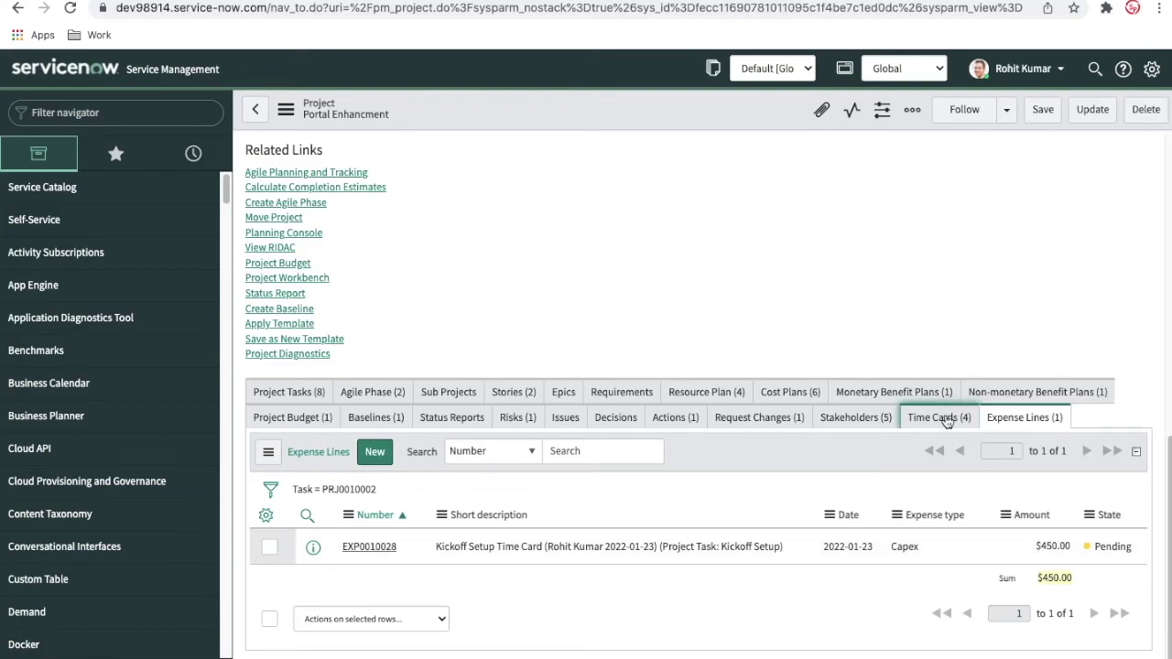
scroll(923, 521, "down", 2)
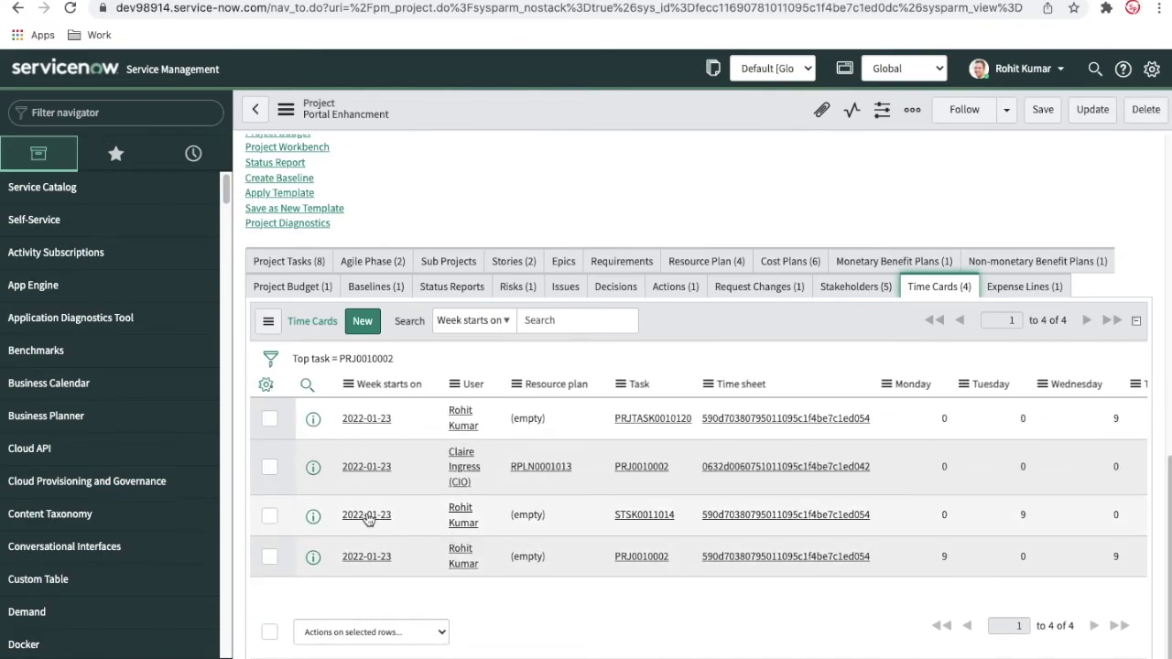
scroll(615, 543, "right", 5)
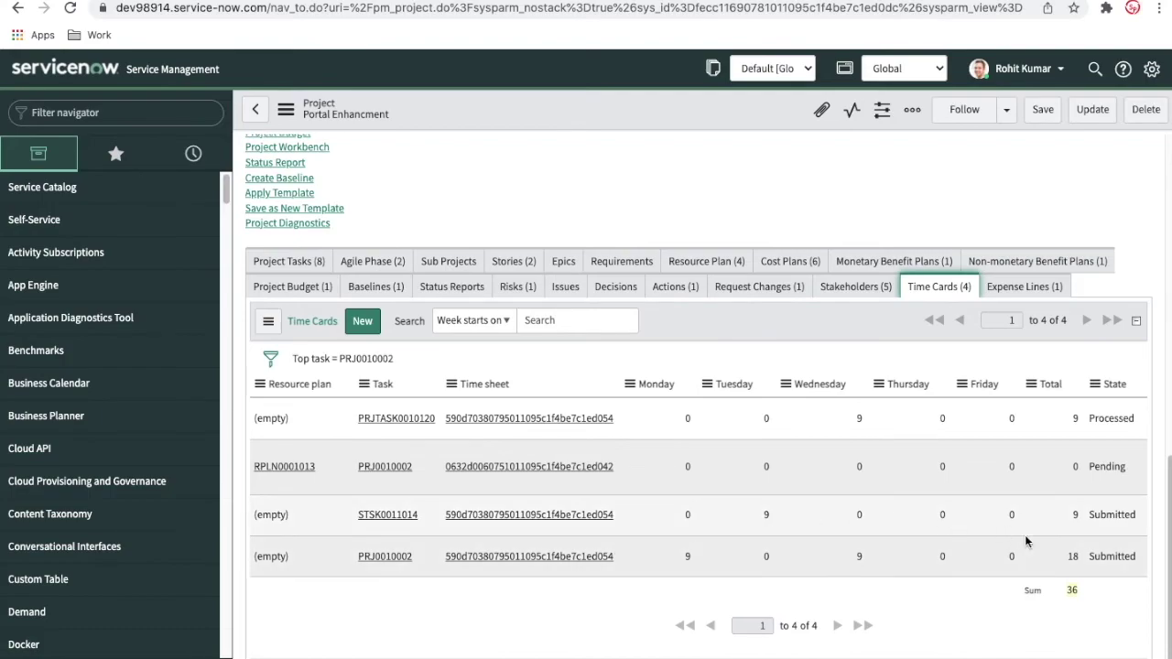
Approve the STSK0011014 time card and check the project's actual effort, time card states and refreshed expense lines
left_click(641, 1)
left_click(976, 77)
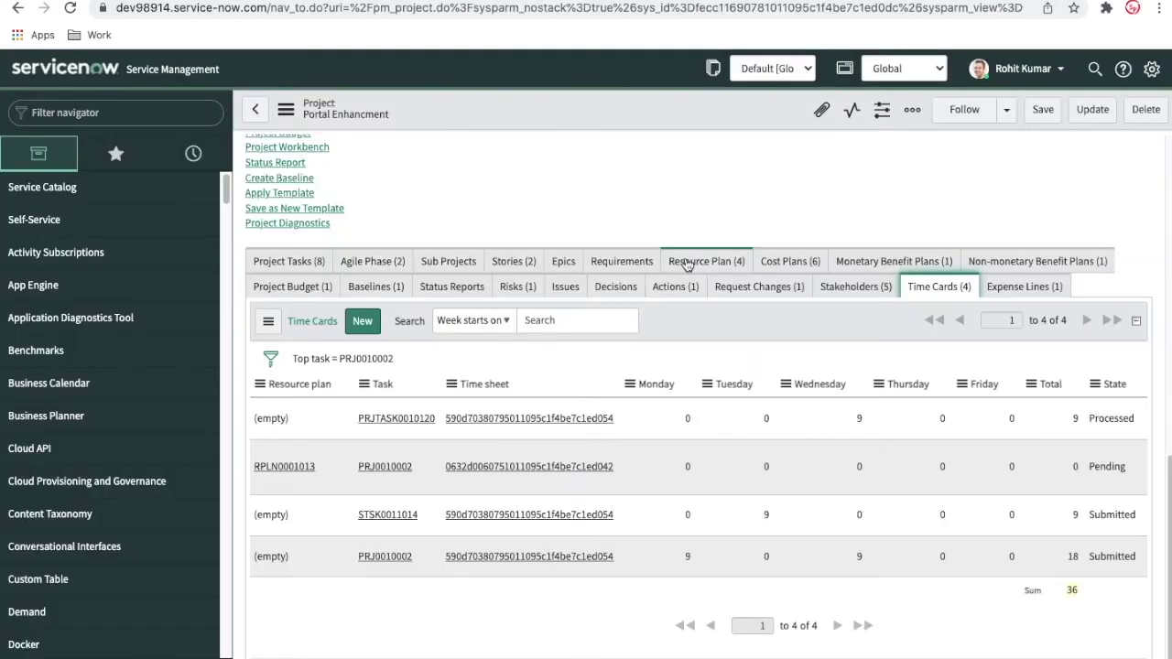
scroll(685, 259, "down", 2)
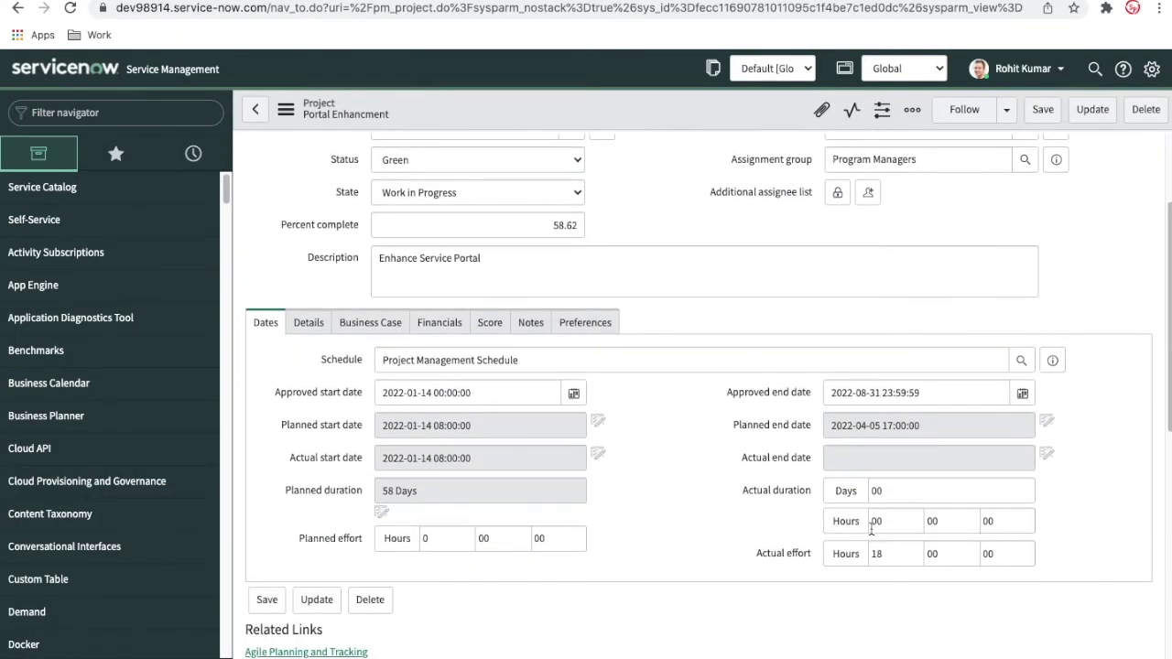
scroll(847, 582, "down", 7)
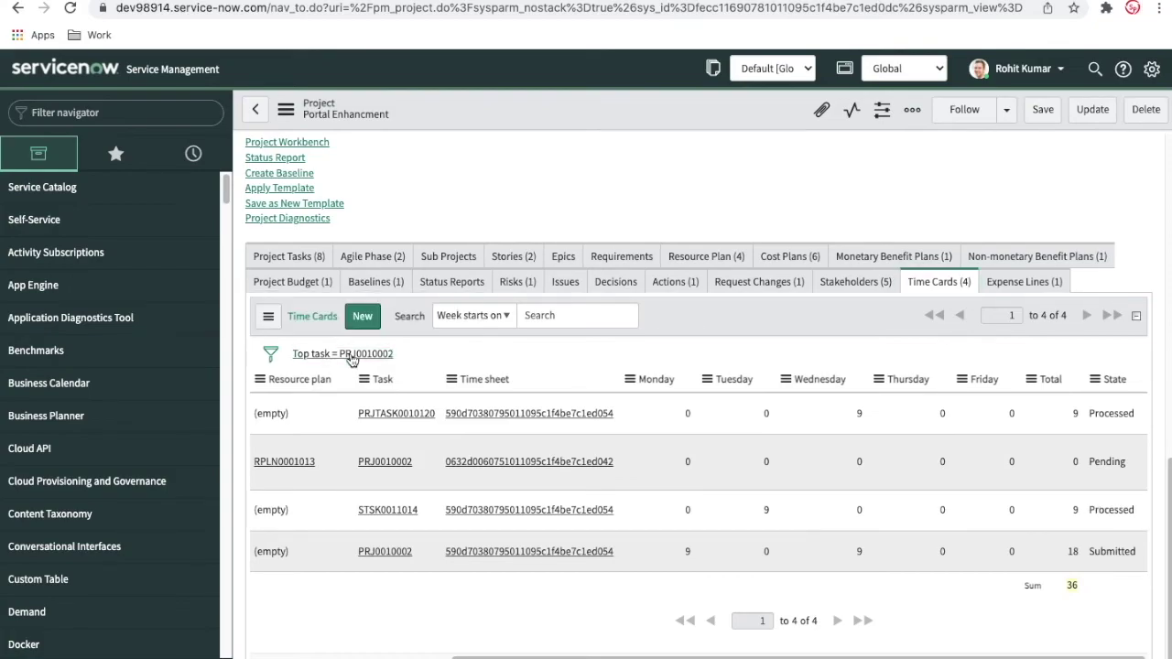
left_click(1011, 281)
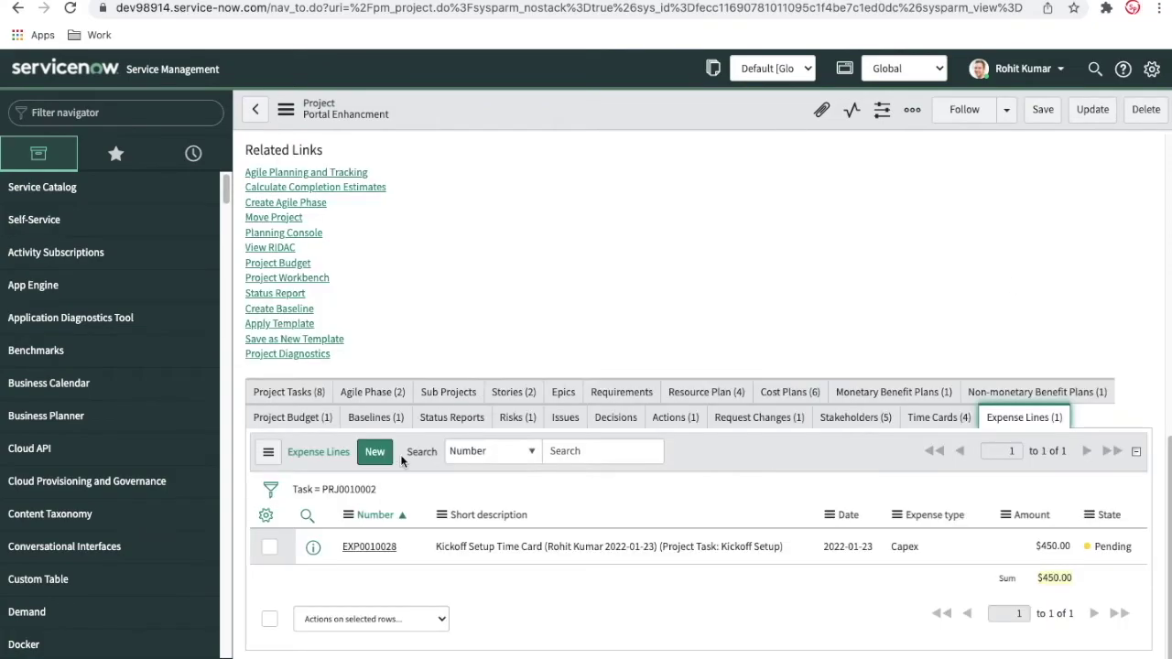
left_click(340, 490)
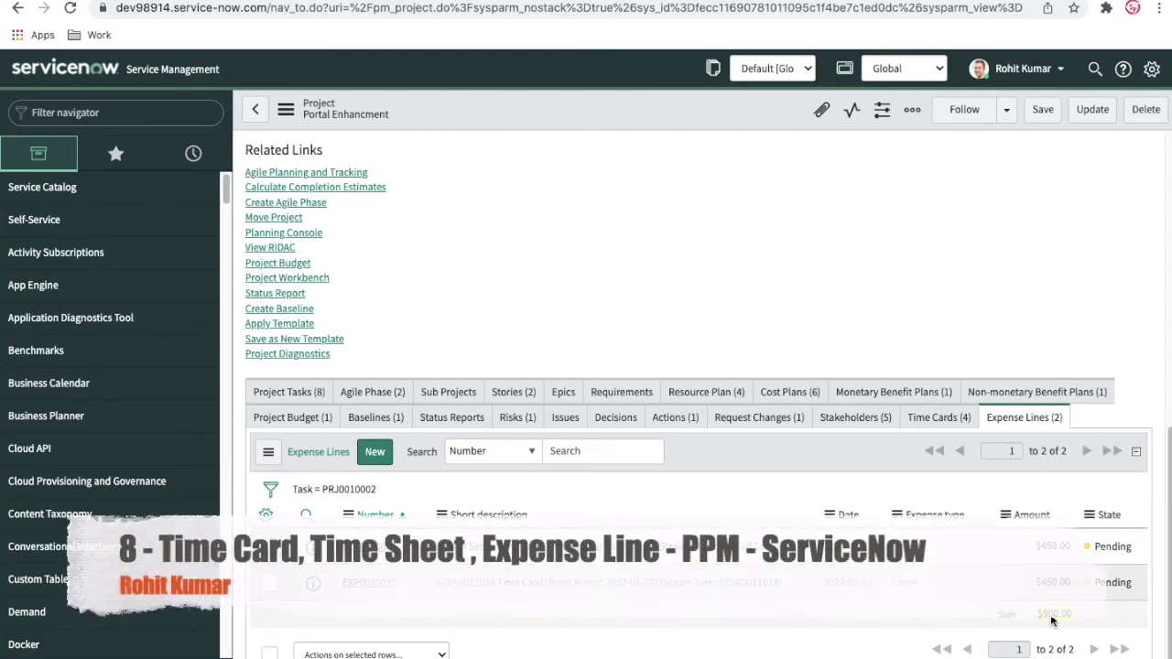
Set the state of expense line EXP0010028 to Processed, save it, and check the project's financials
scroll(919, 389, "up", 3)
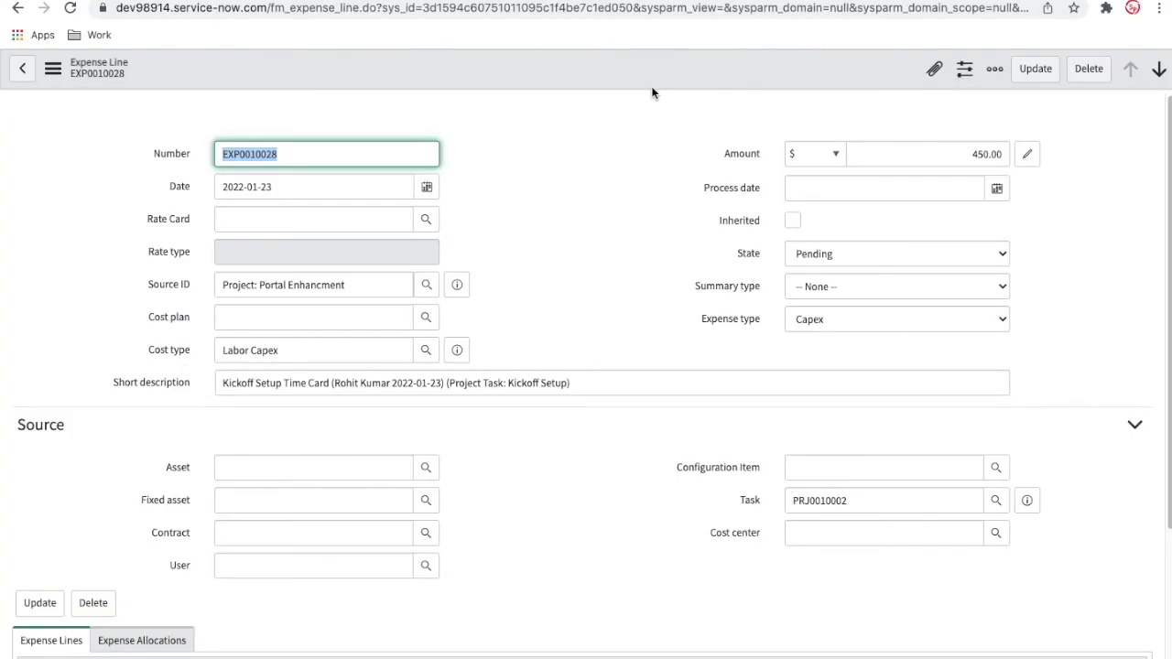
left_click(853, 253)
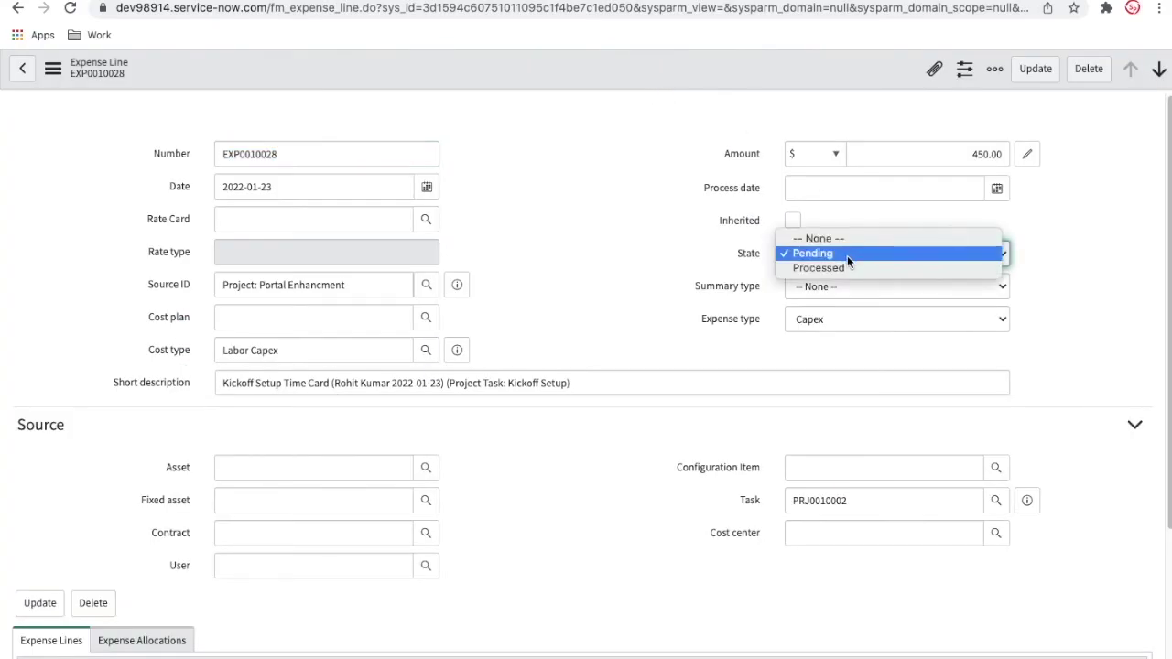
left_click(834, 268)
right_click(697, 87)
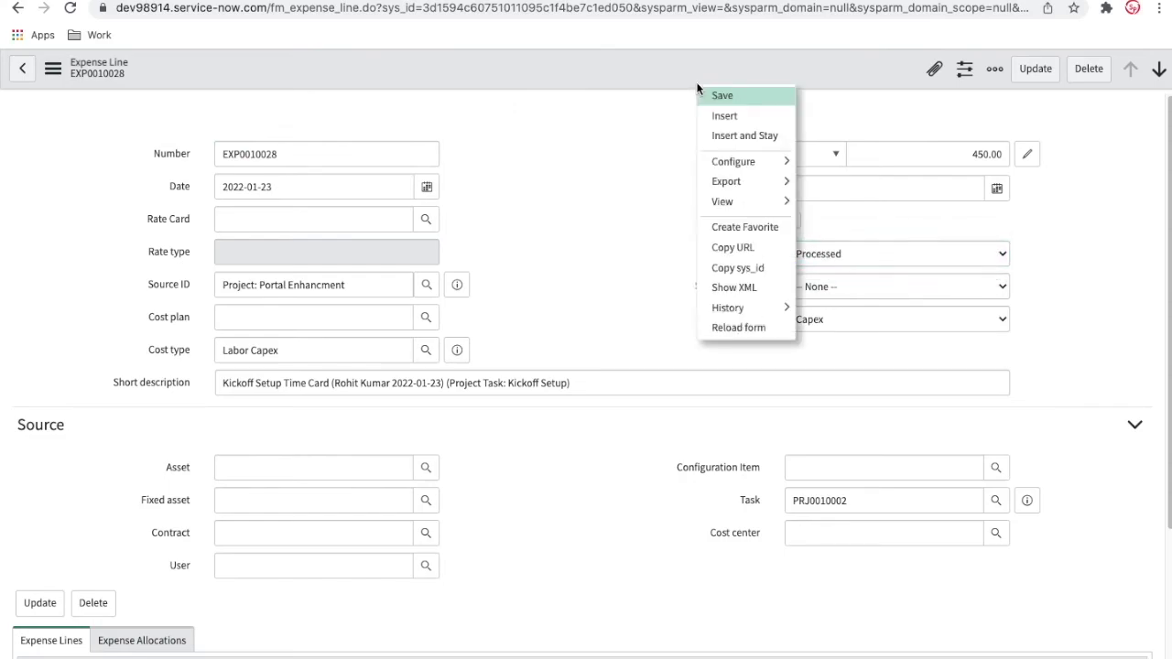
left_click(718, 96)
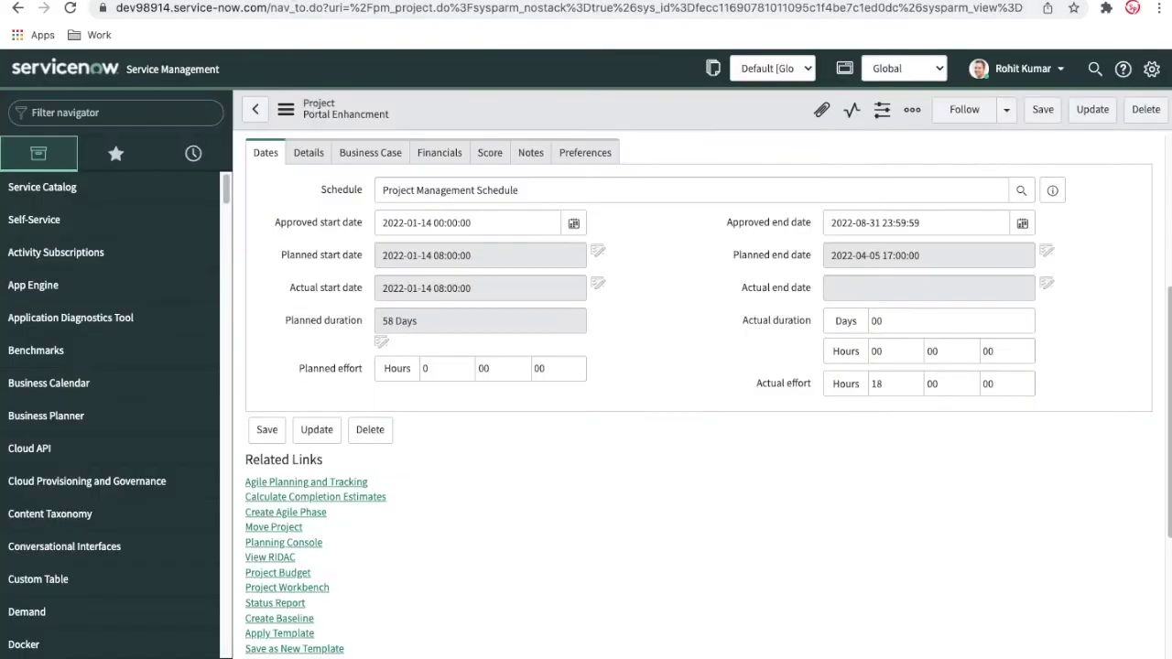
left_click(427, 154)
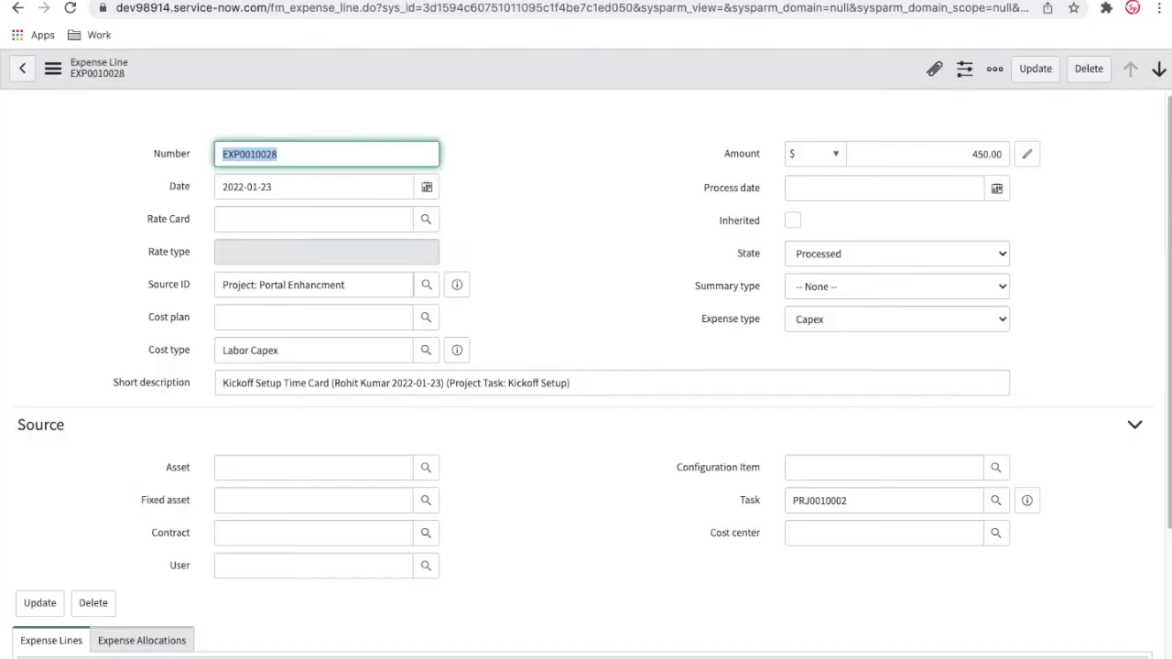
key("alt+Left")
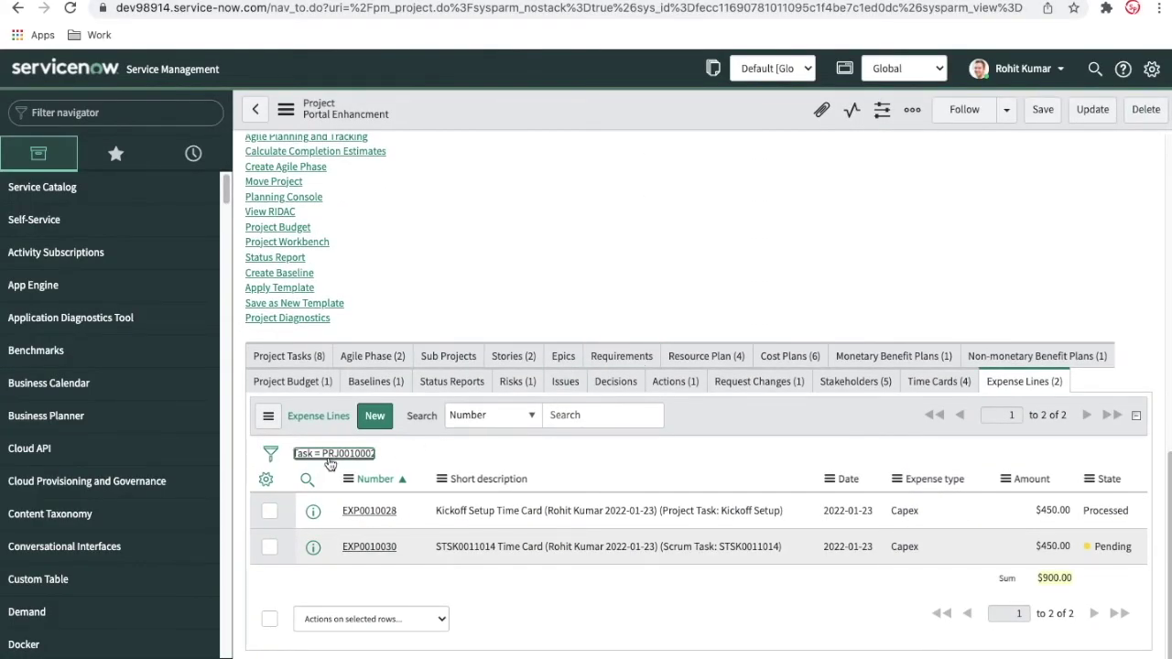
Set the state of expense line EXP0010030 to Processed, save it, and check the project's actual cost and expense line states
left_click(369, 547)
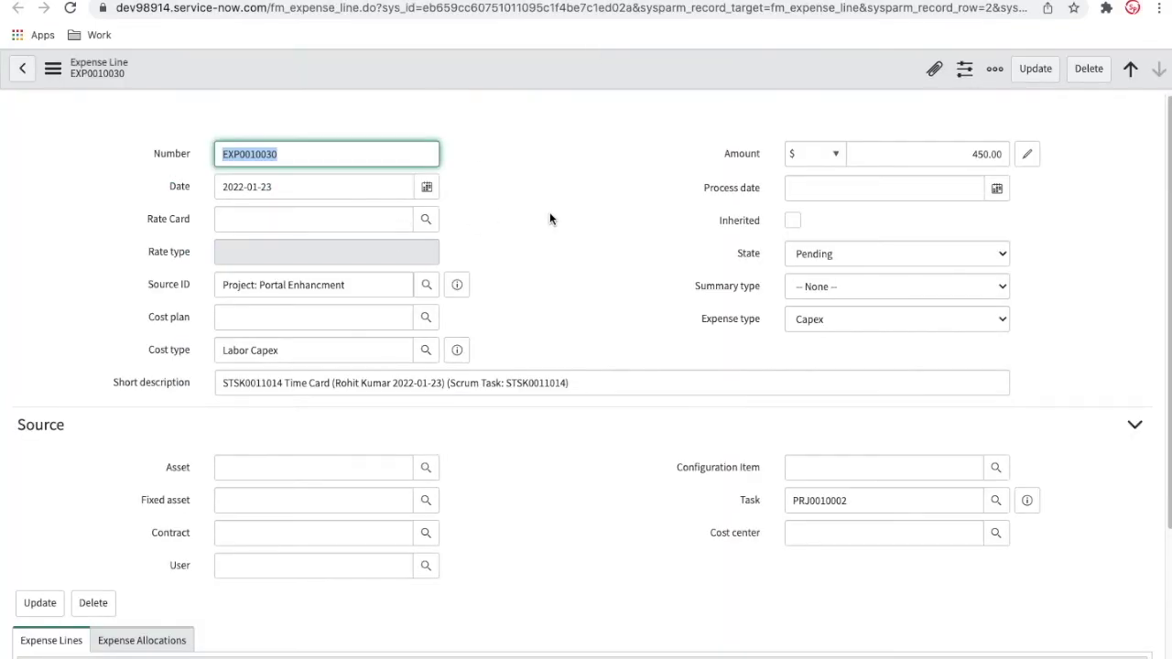
left_click(806, 254)
left_click(807, 266)
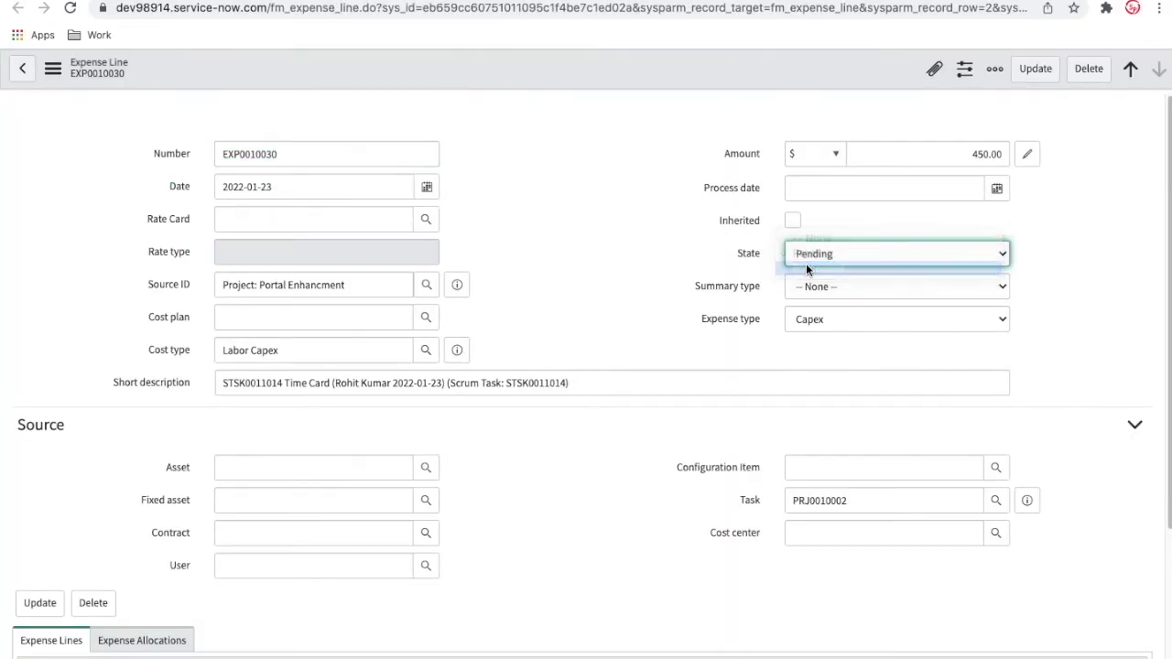
right_click(612, 84)
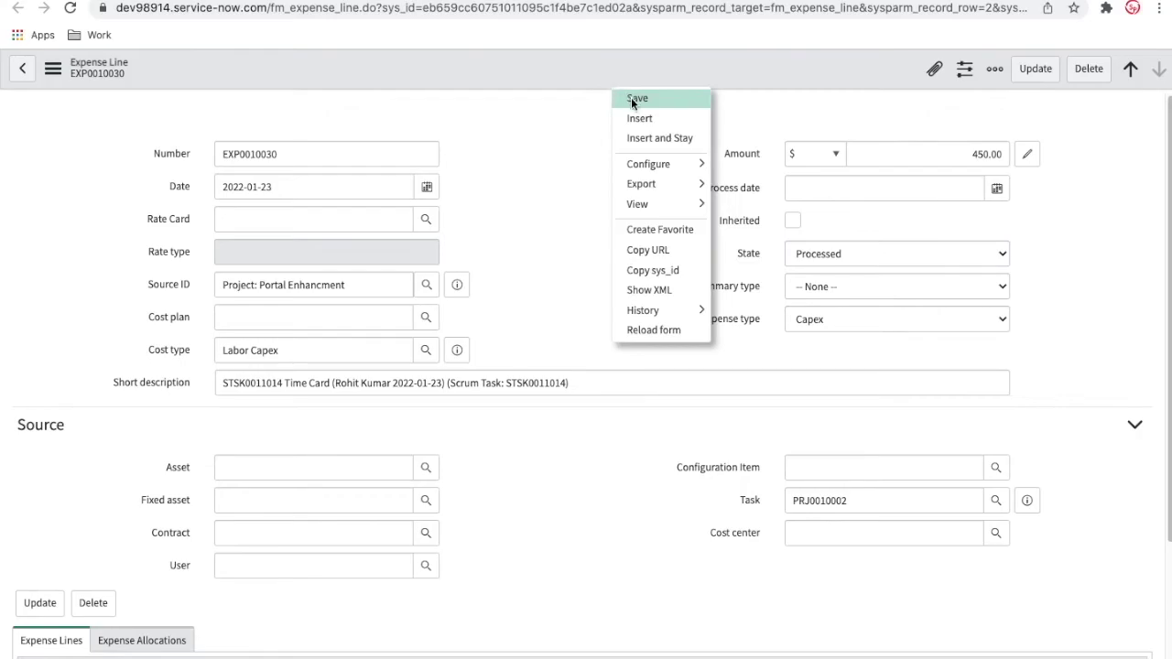
left_click(631, 97)
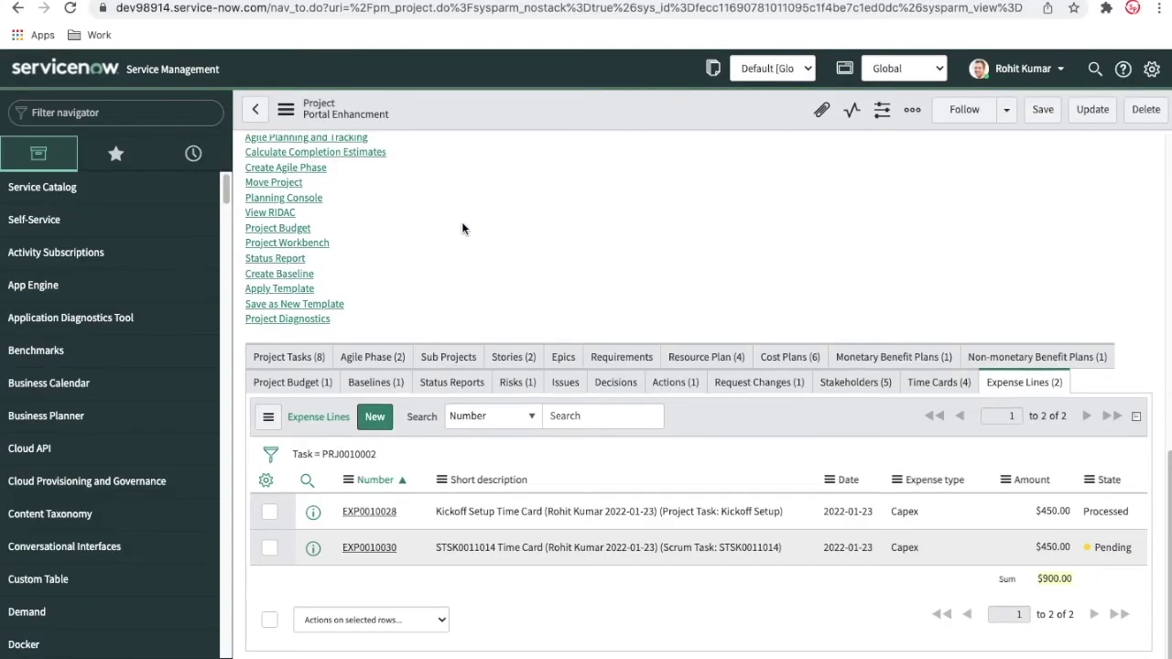
scroll(461, 222, "up", 5)
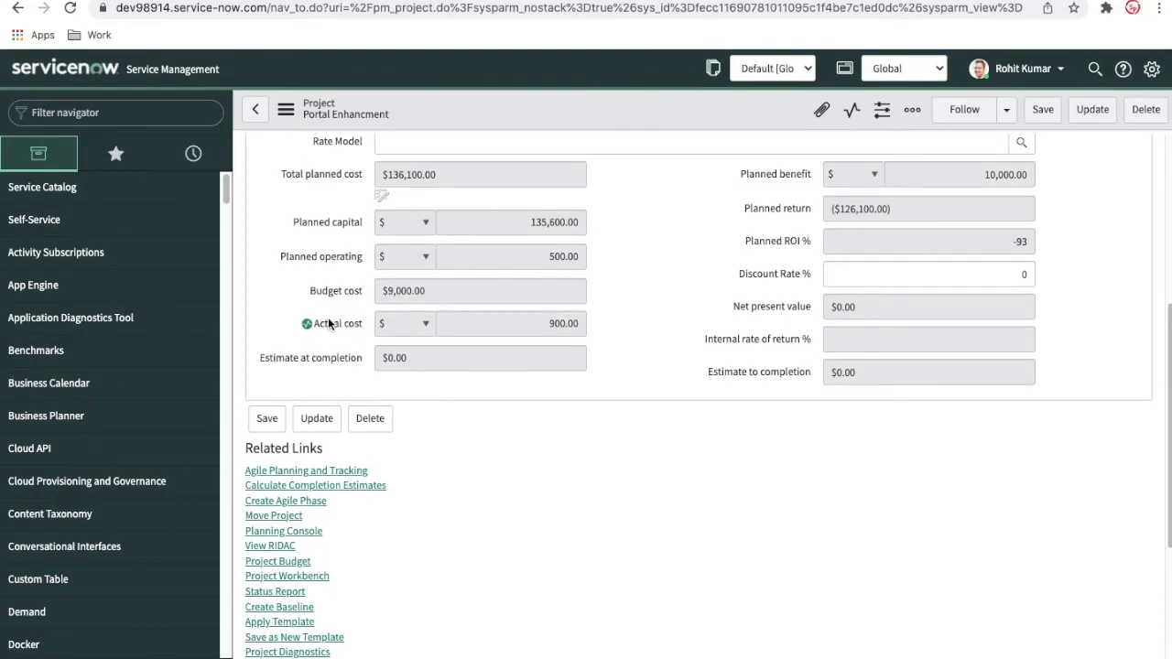
scroll(591, 411, "down", 4)
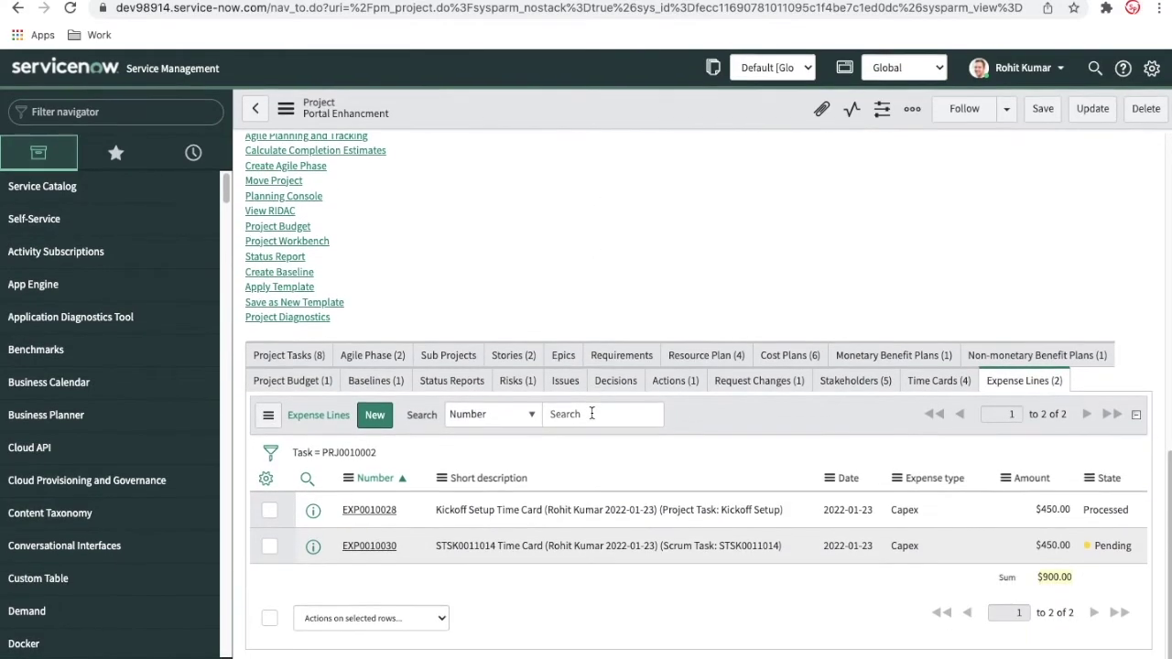
left_click(332, 454)
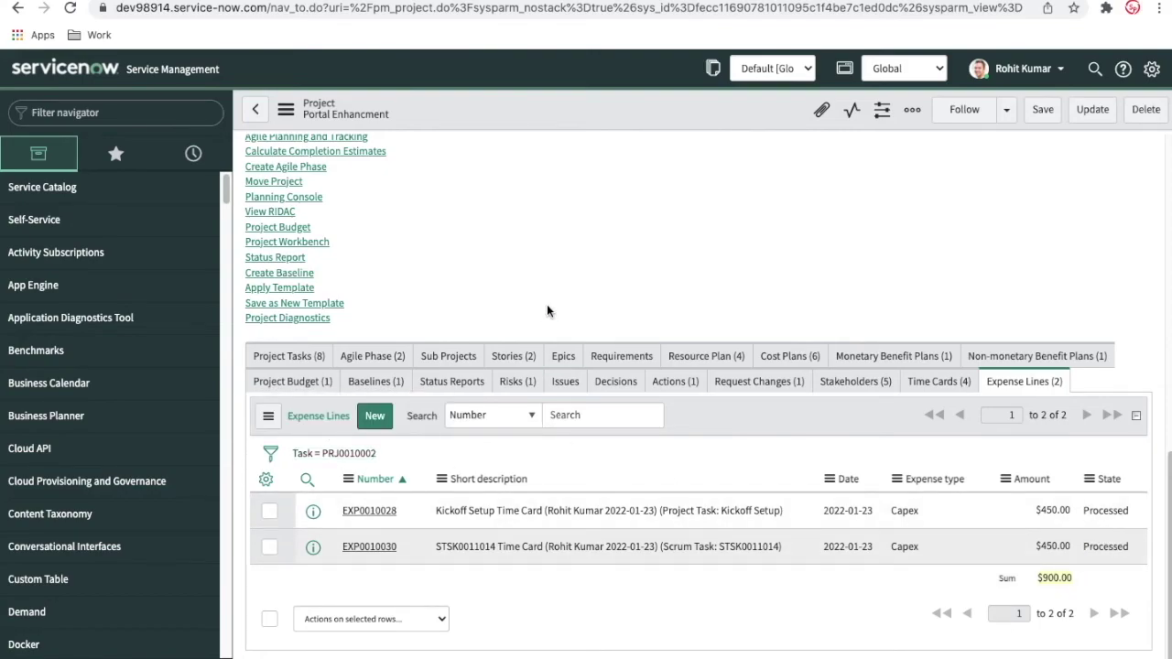
Review Portal Enhancment's project tasks with their states and planned dates, and look up the project's portfolio and program
scroll(547, 312, "up", 2)
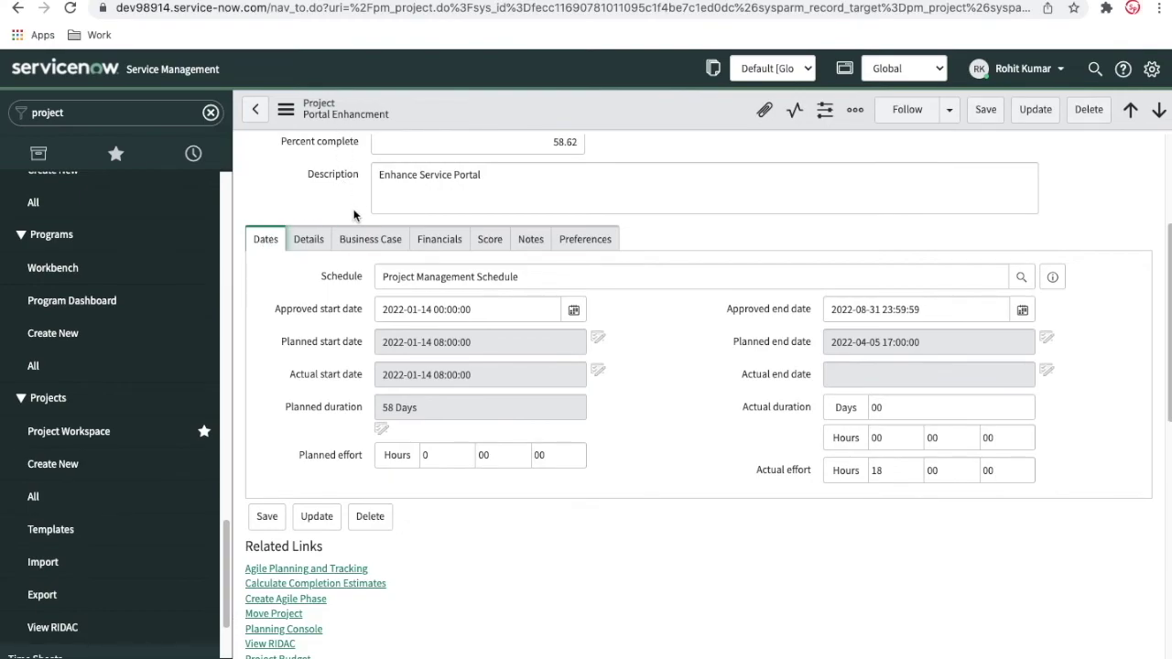
scroll(354, 216, "down", 5)
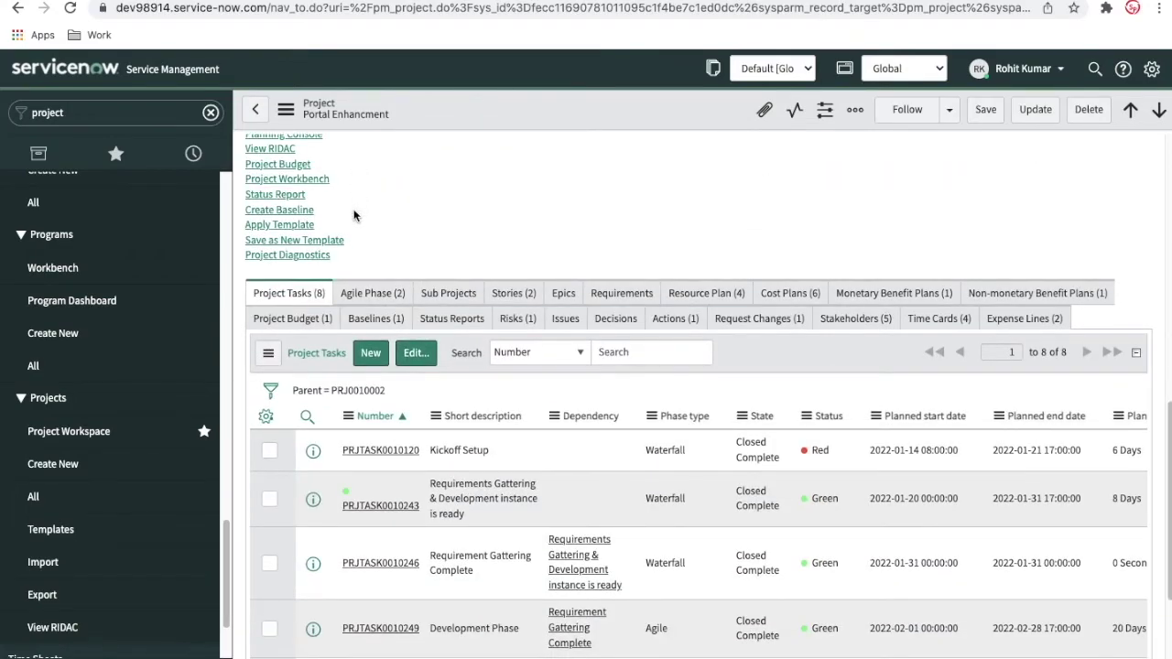
scroll(501, 435, "down", 2)
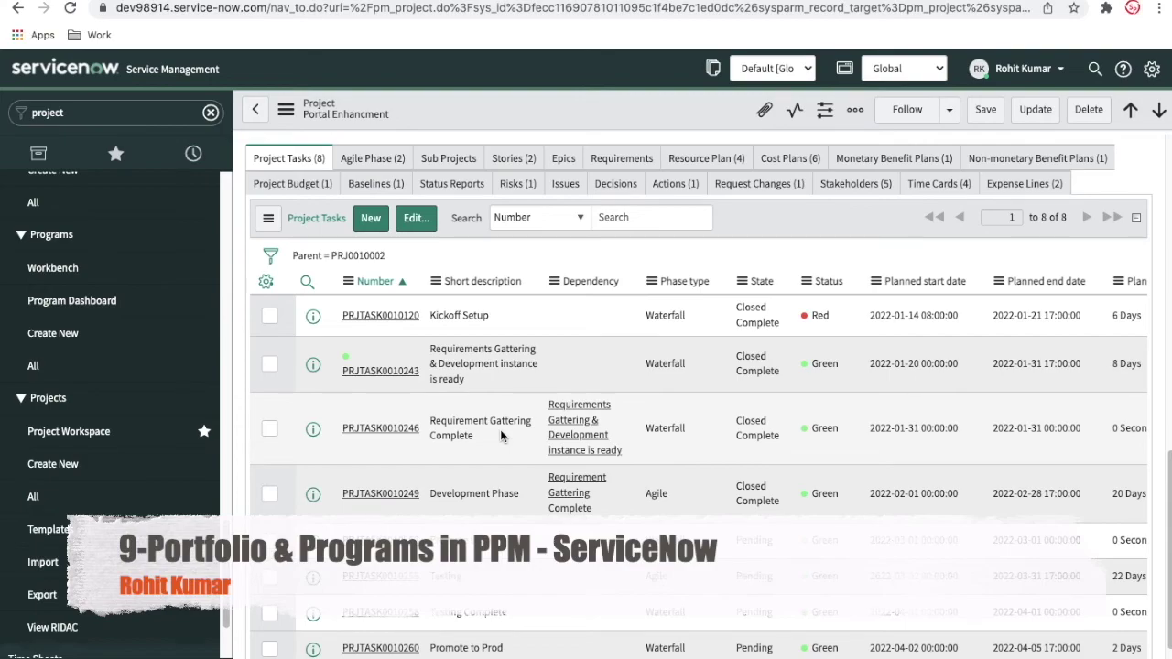
scroll(672, 506, "down", 1)
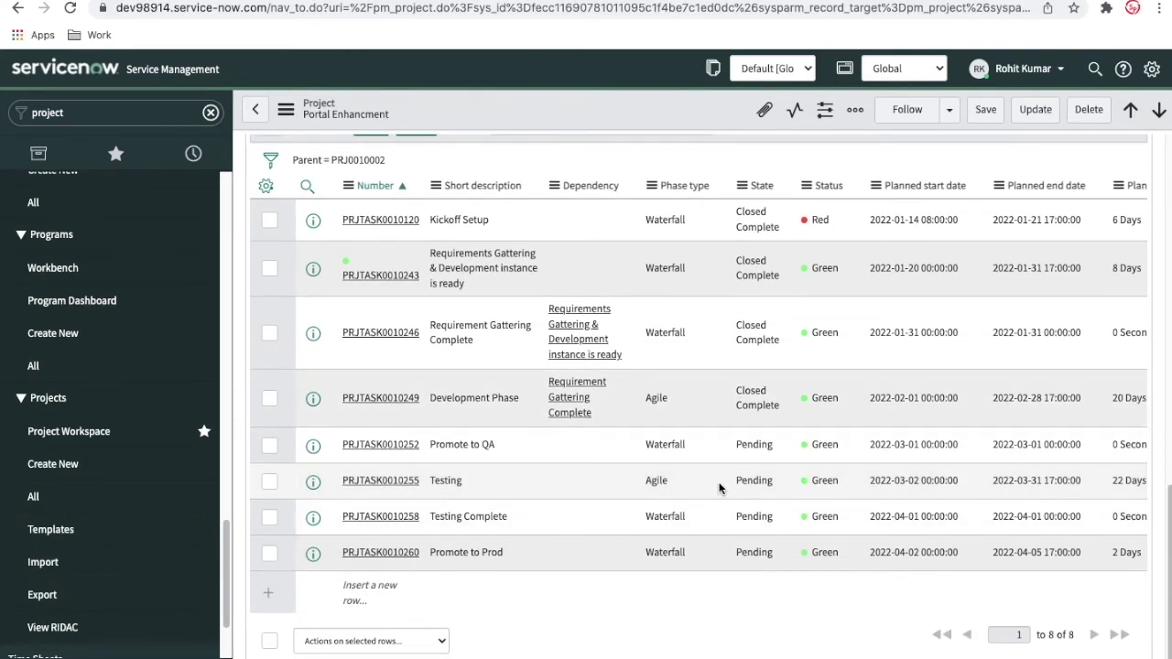
scroll(729, 483, "right", 5)
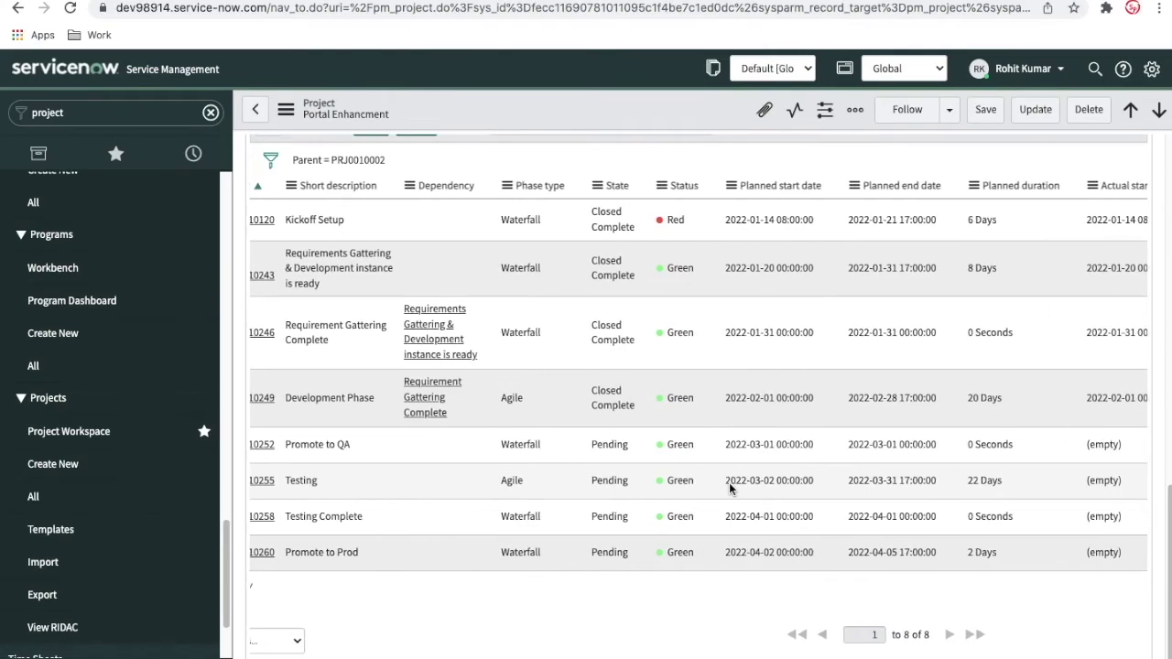
scroll(937, 445, "left", 5)
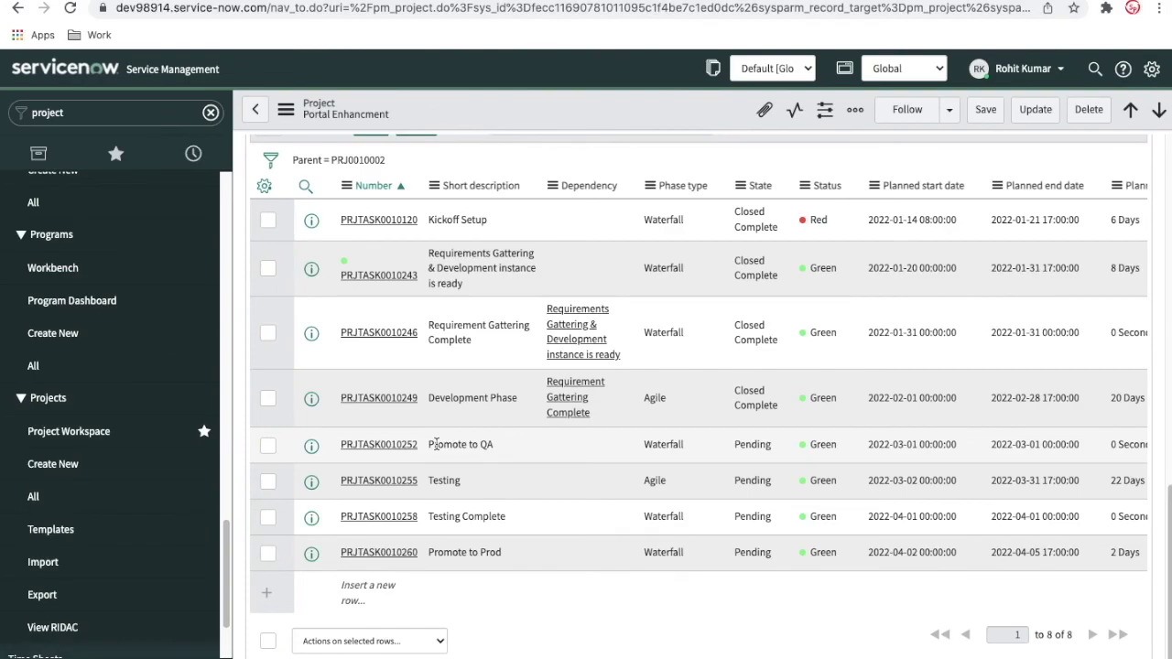
scroll(436, 444, "up", 10)
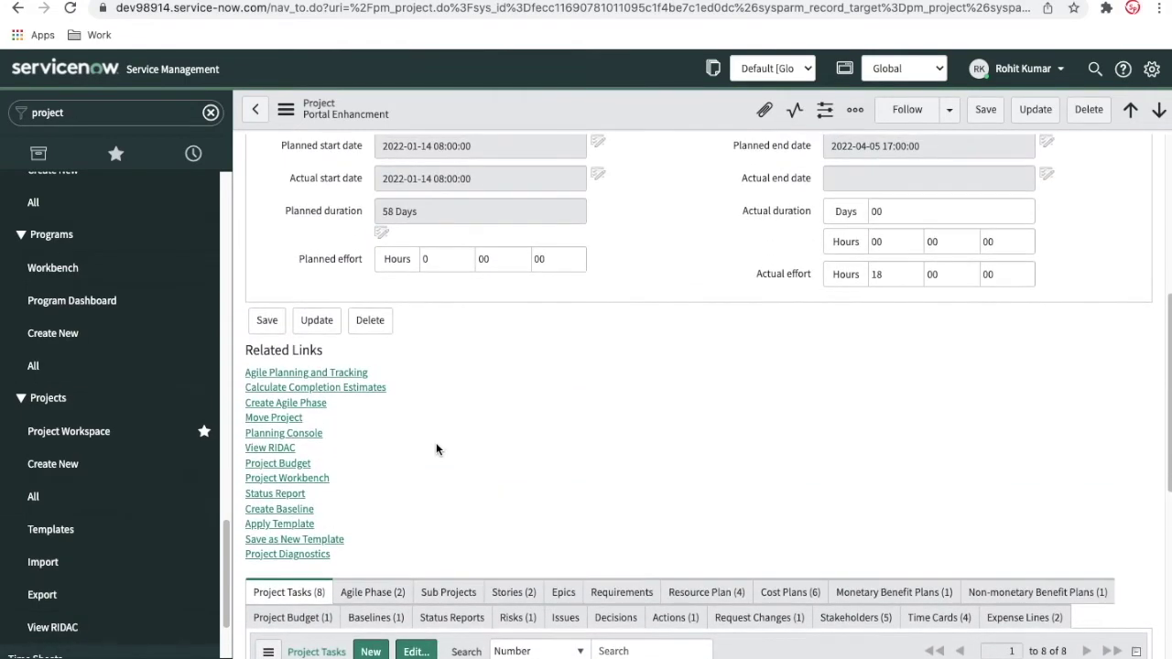
scroll(436, 449, "up", 3)
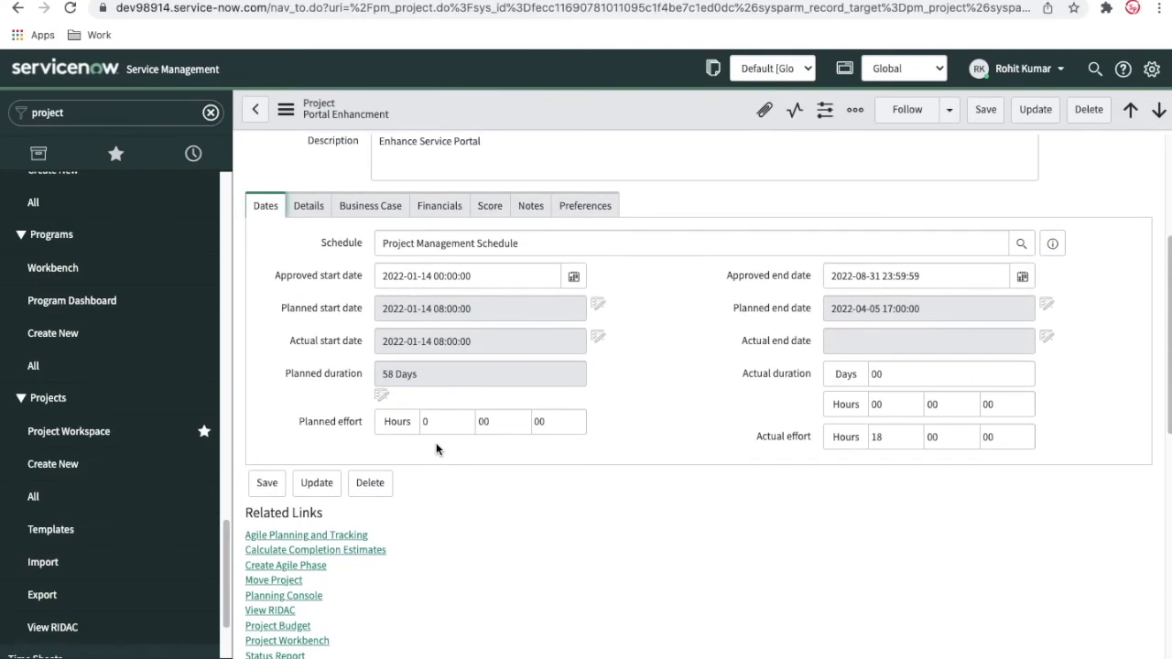
left_click(309, 205)
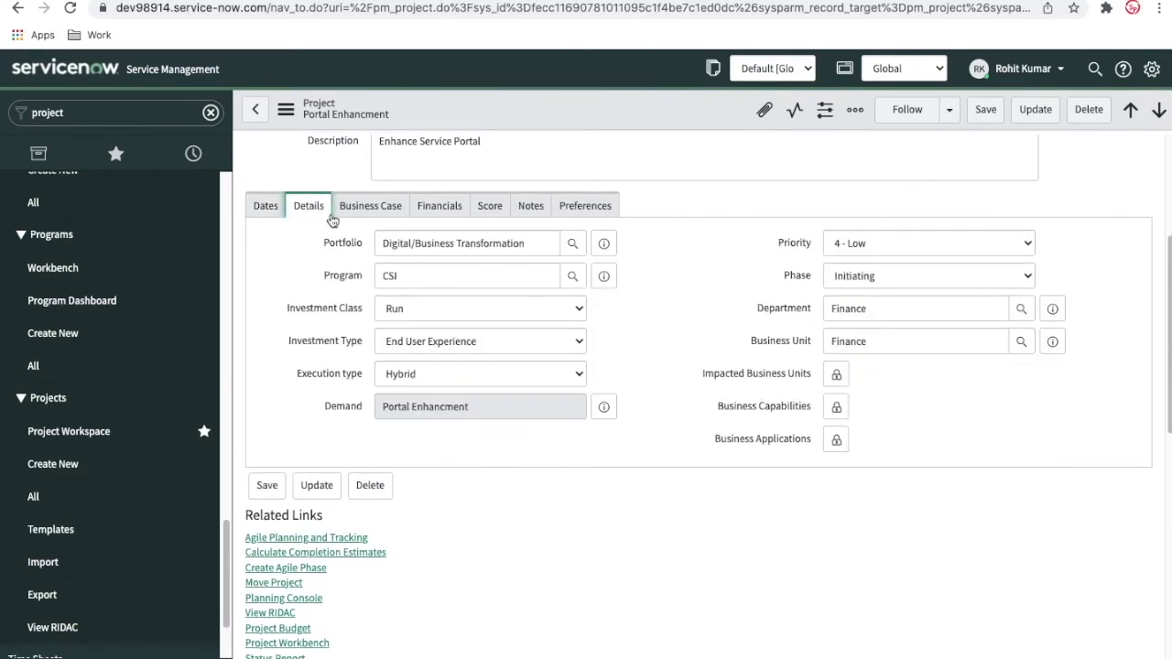
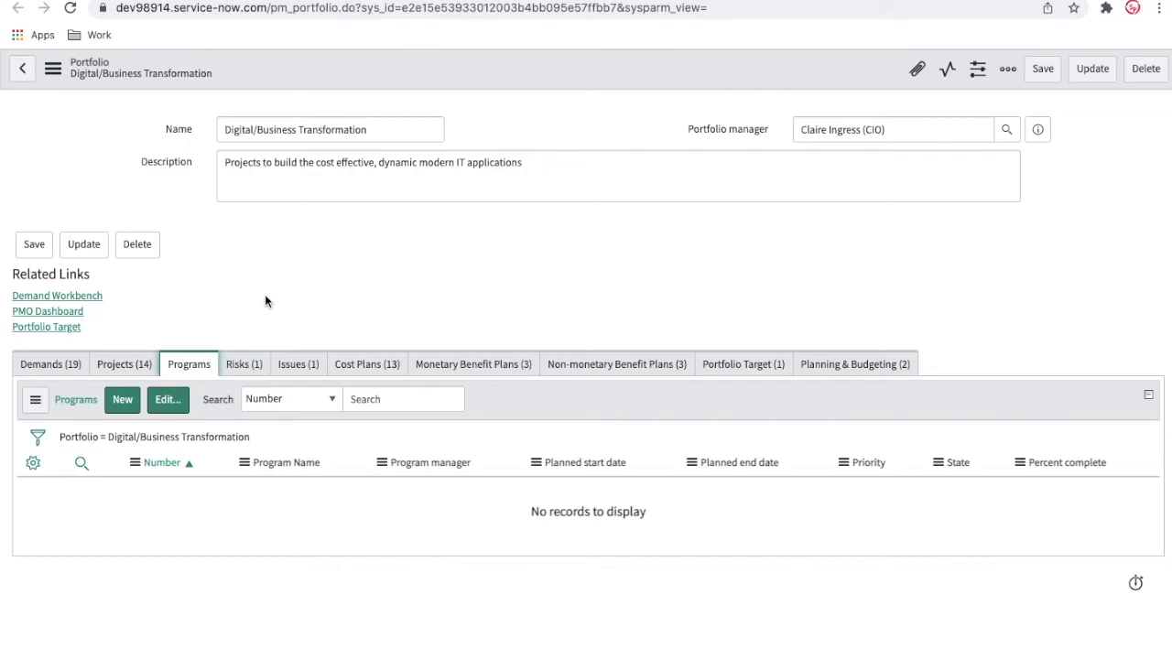
Examine the Summary and Pipeline views of the Digital/Business Transformation portfolio's PMO Dashboard, and return to the portfolio record
left_click(68, 315)
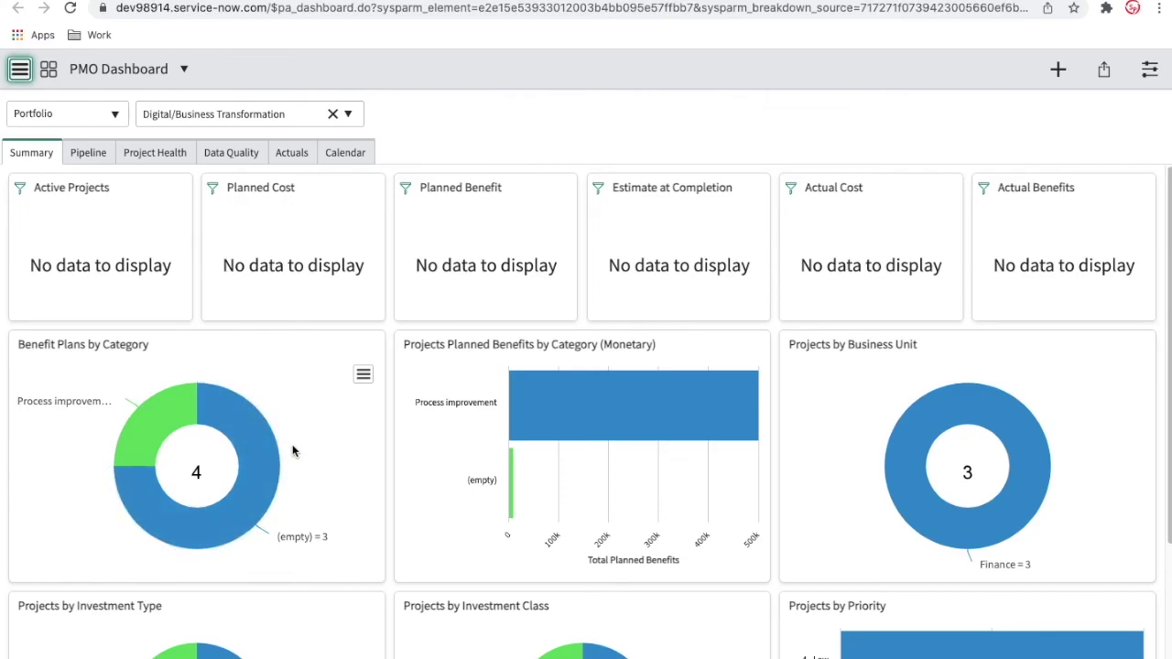
scroll(292, 445, "down", 1)
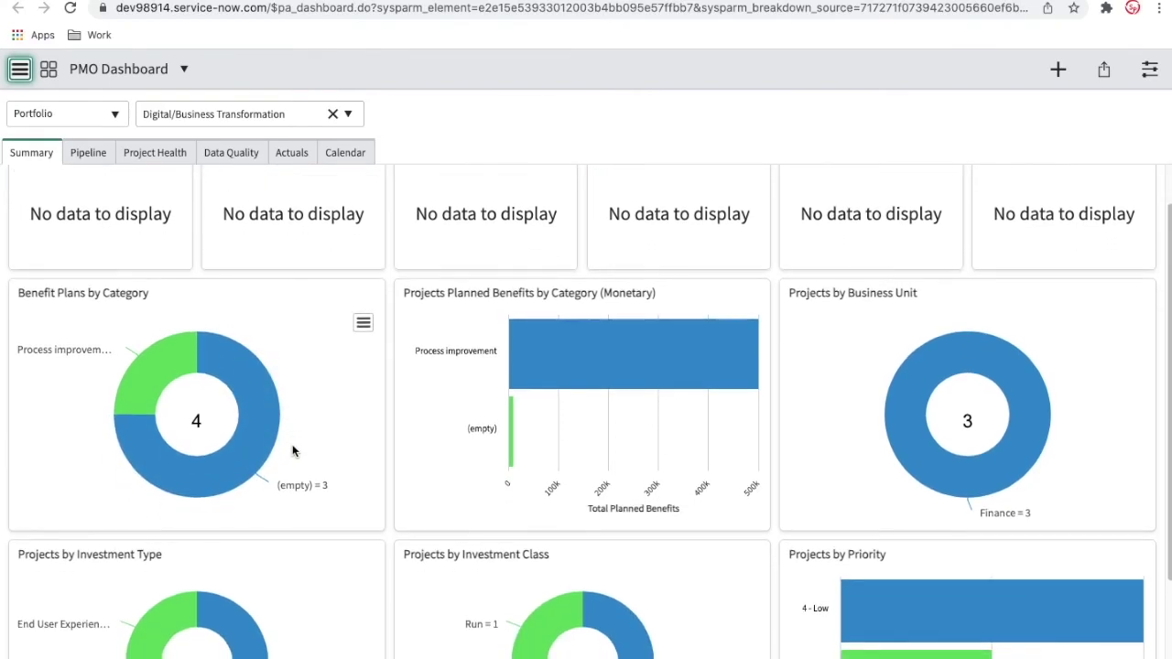
scroll(293, 445, "up", 1)
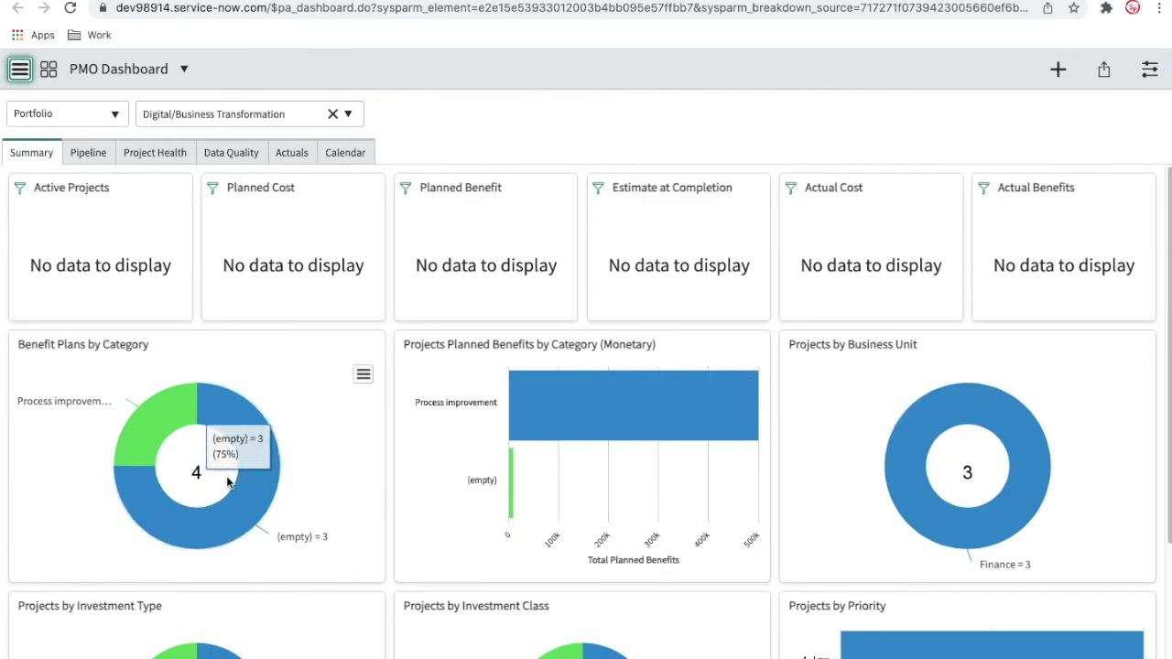
scroll(226, 476, "down", 1)
scroll(228, 483, "down", 2)
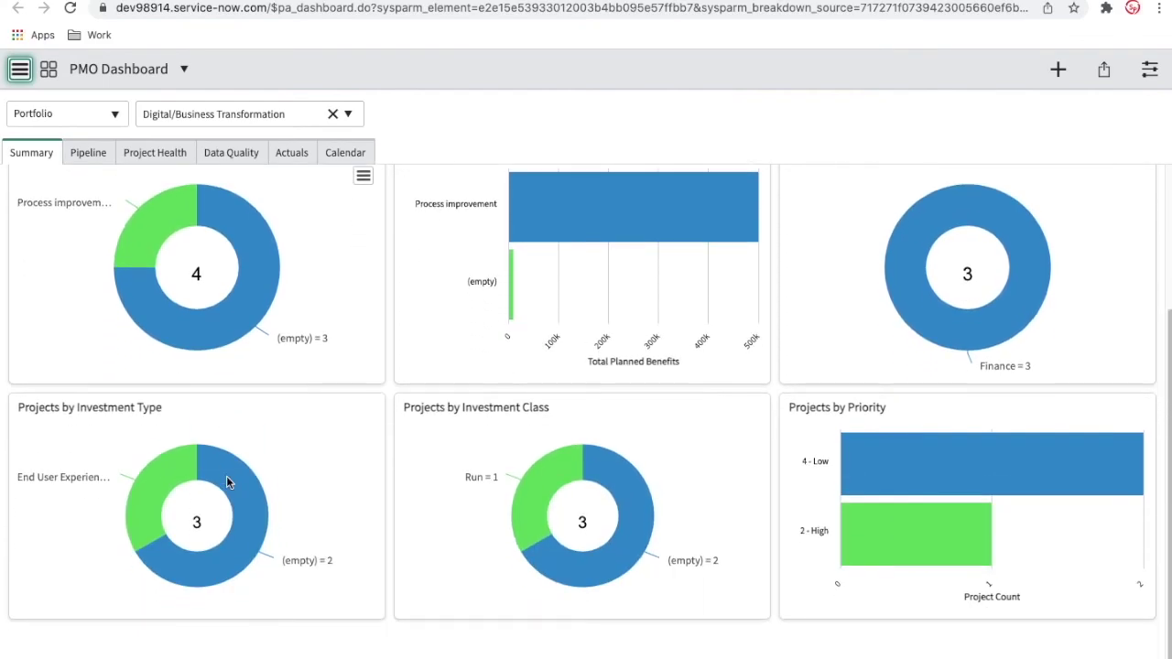
scroll(228, 482, "up", 1)
scroll(228, 483, "up", 1)
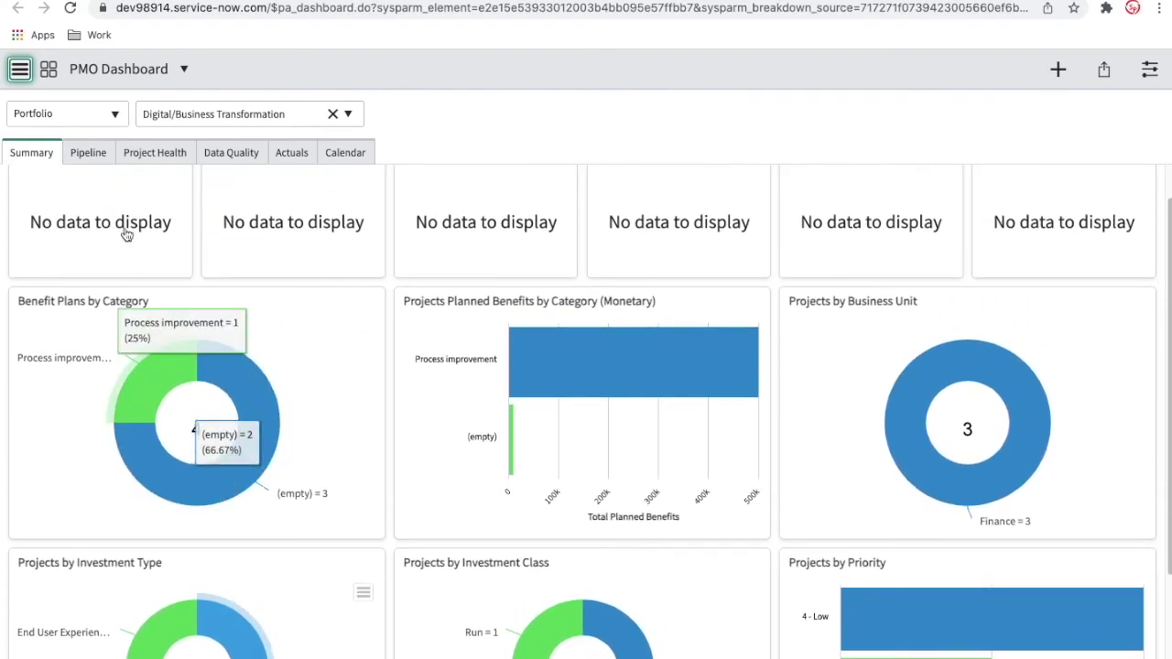
left_click(95, 156)
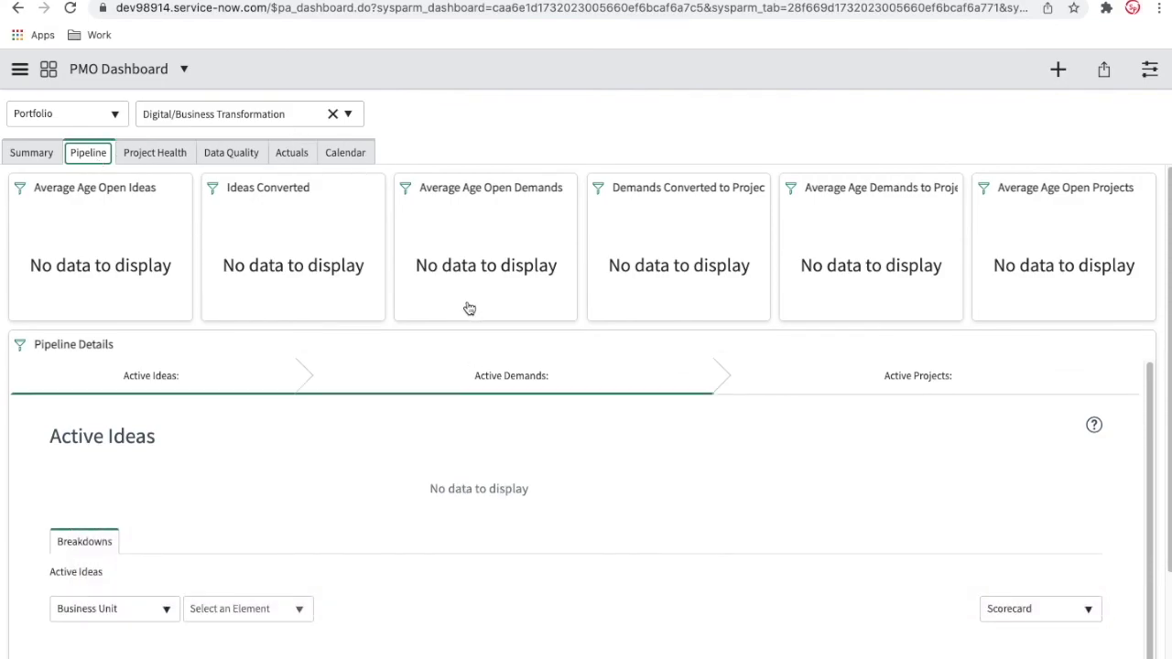
left_click(339, 0)
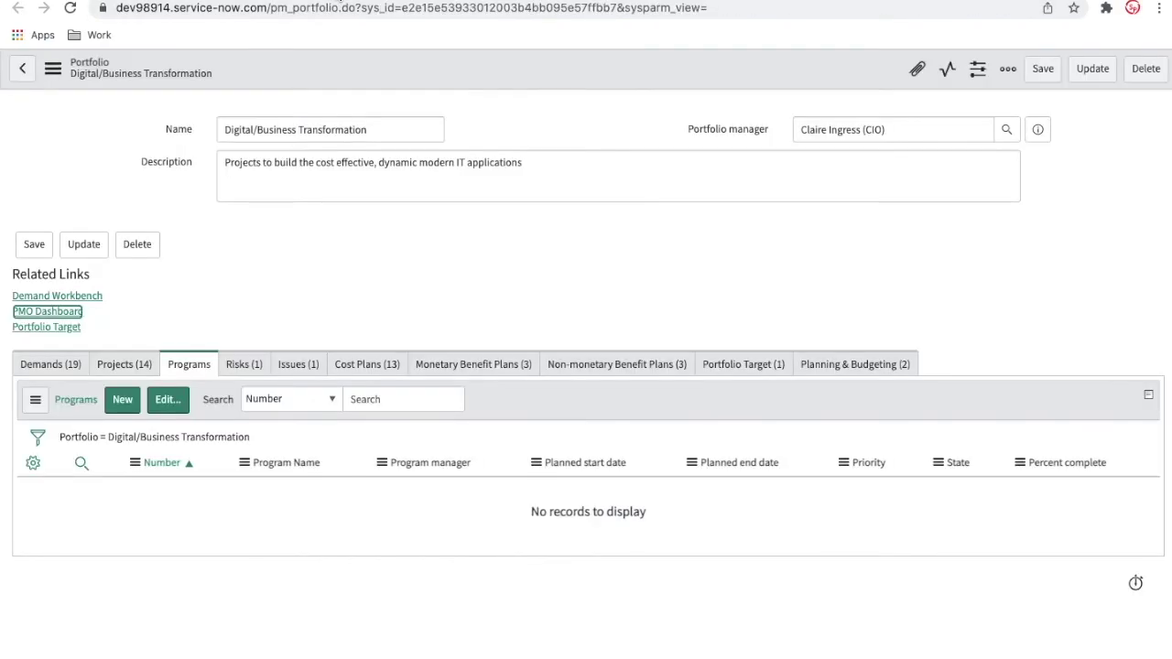
Return to the Portal Enhancment project, open its CSI program record, and review the program's details and program tasks
left_click(203, 0)
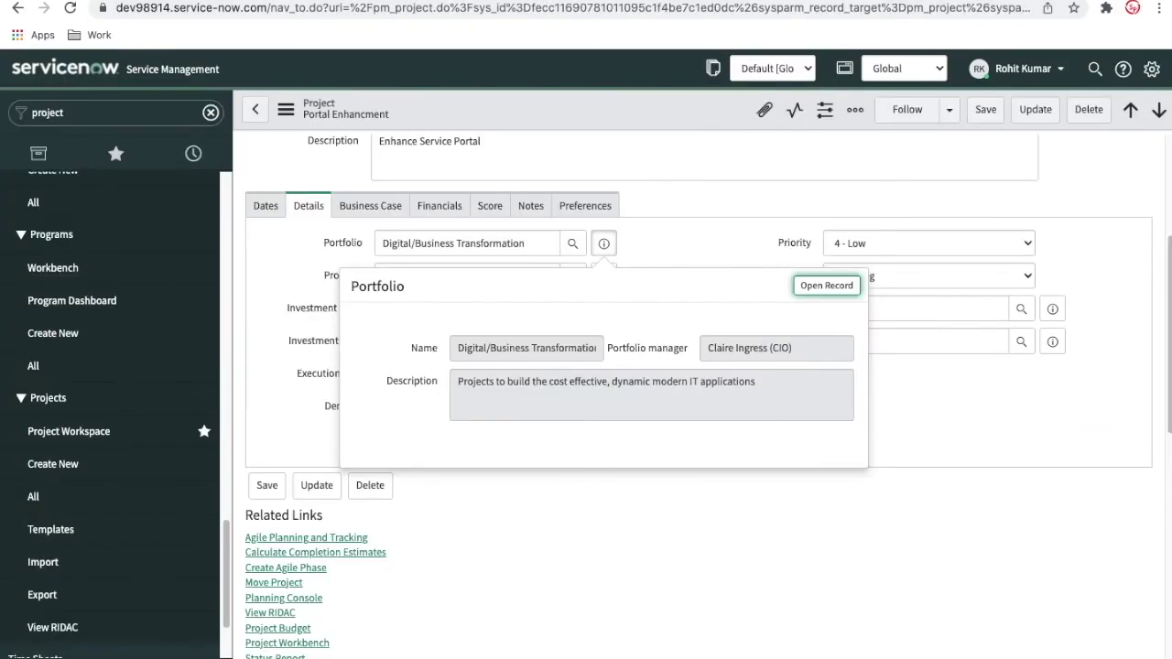
left_click(672, 201)
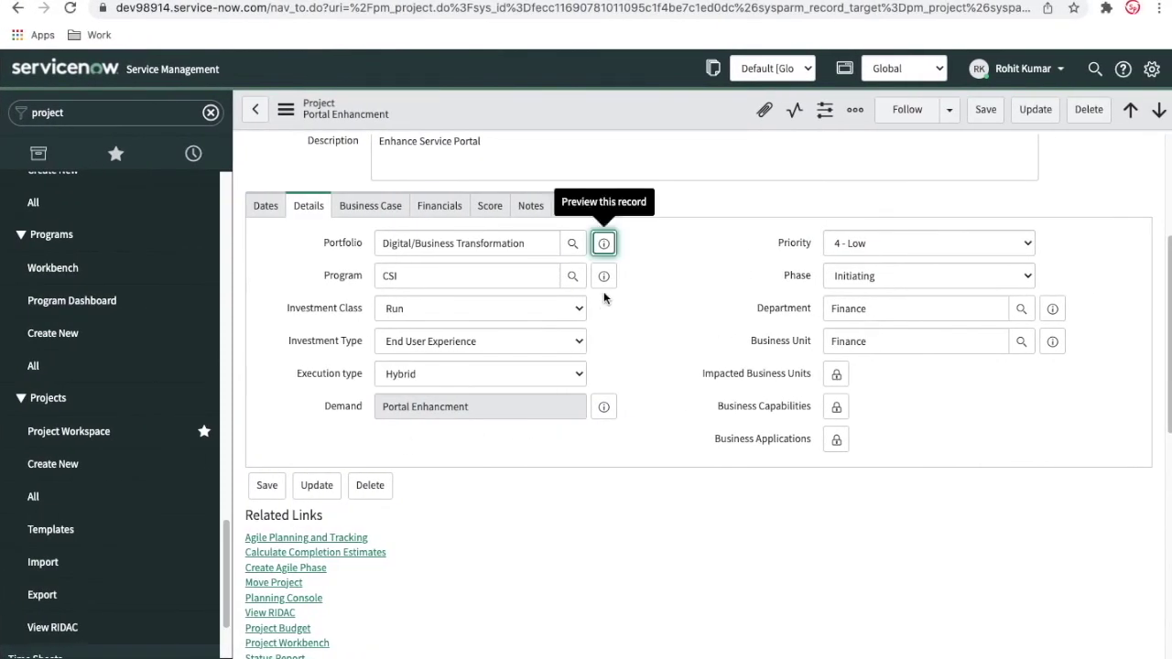
left_click(604, 276)
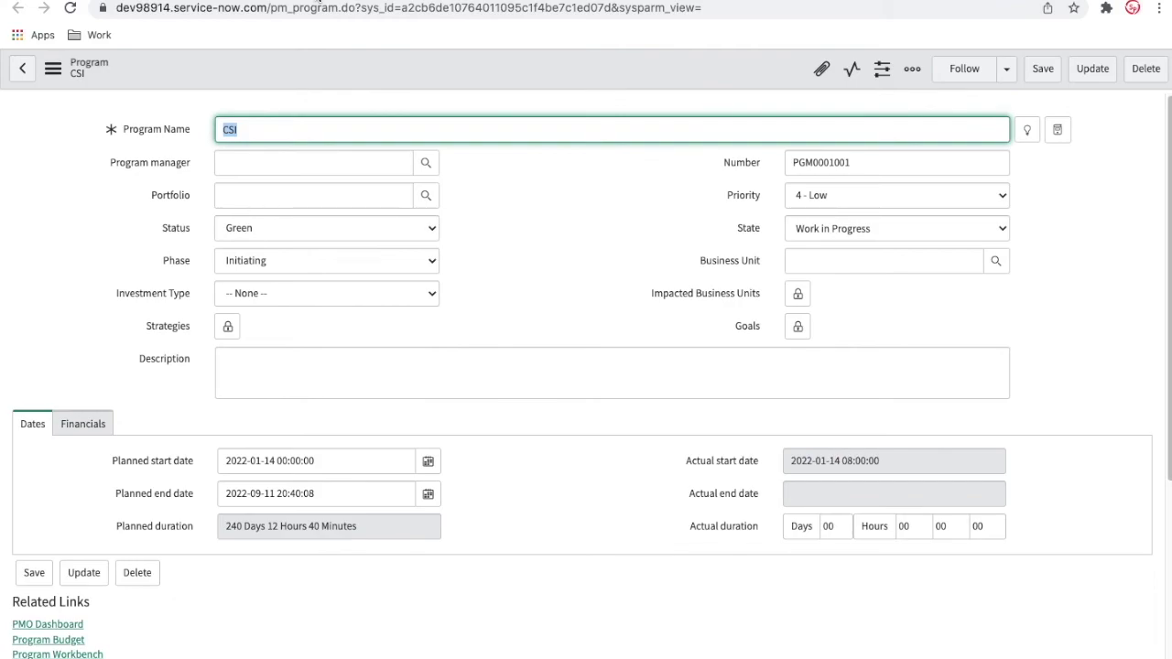
scroll(386, 355, "down", 5)
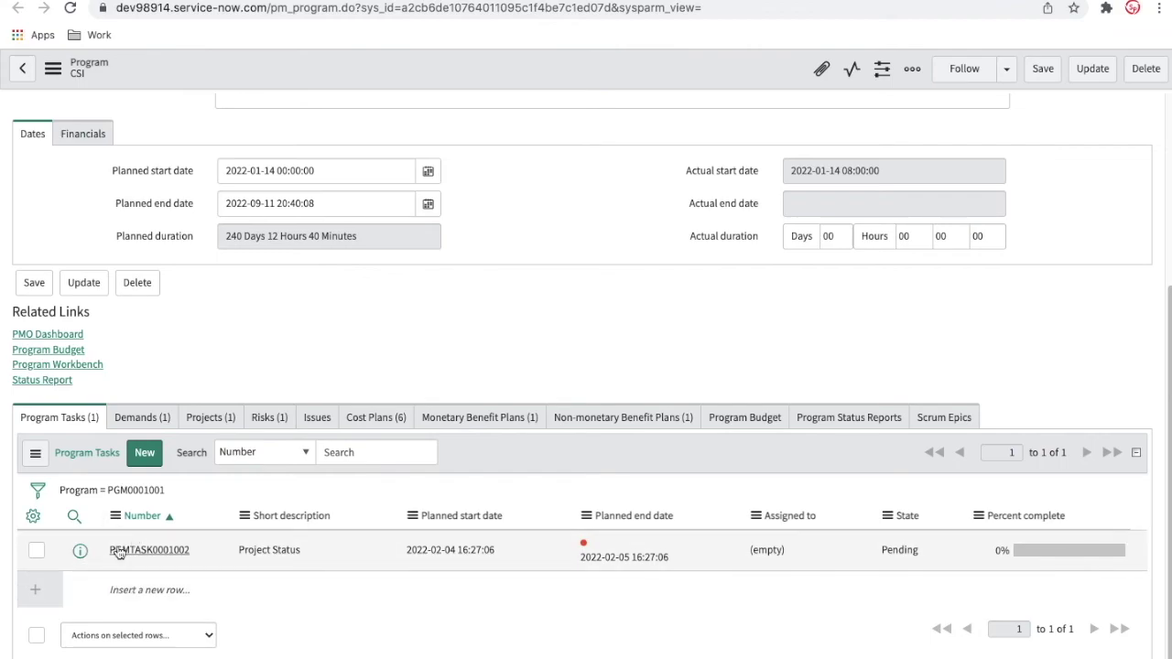
scroll(210, 316, "up", 3)
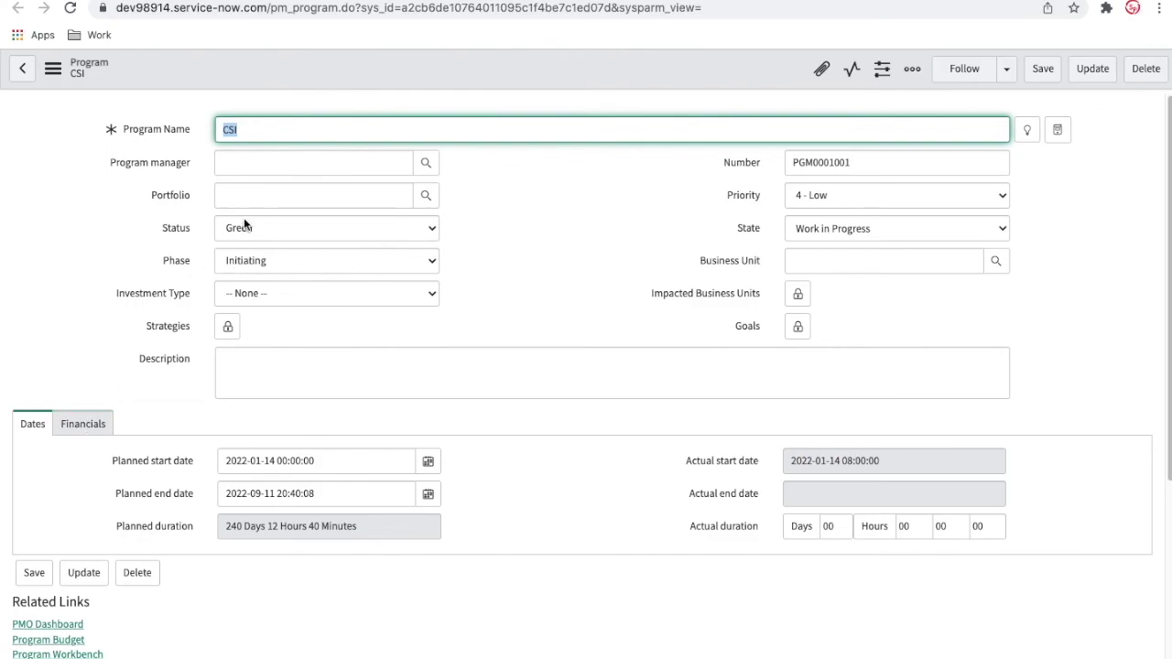
left_click(250, 195)
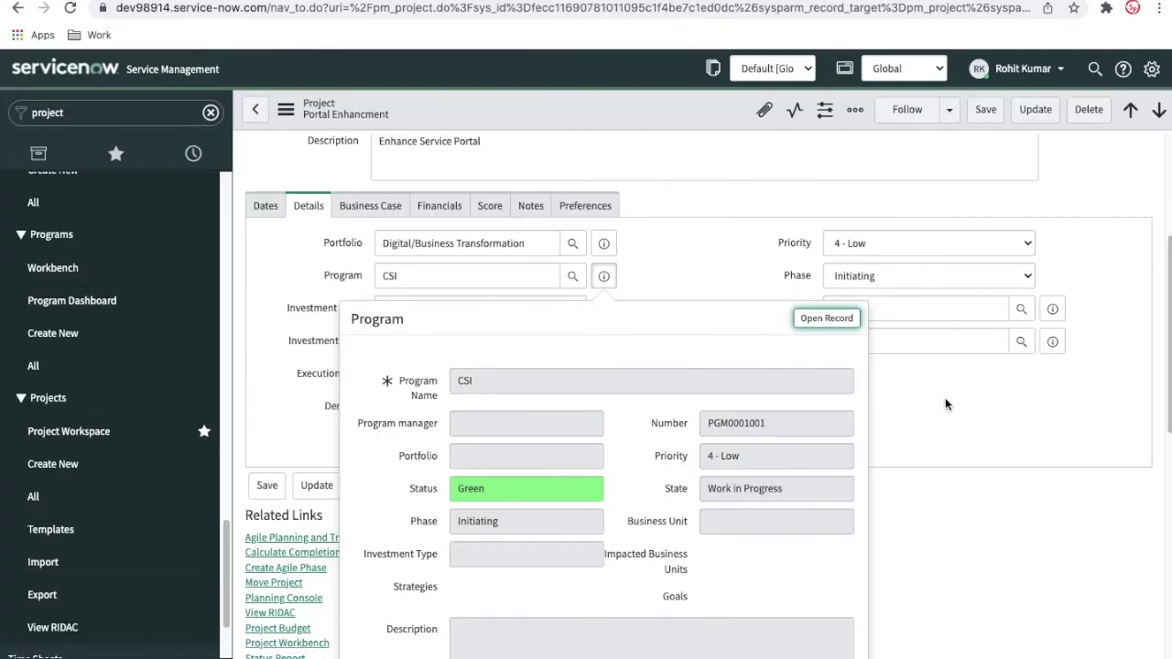
Close the program preview on Portal Enhancment and review the states and planned dates of its project tasks
left_click(979, 417)
scroll(979, 417, "down", 6)
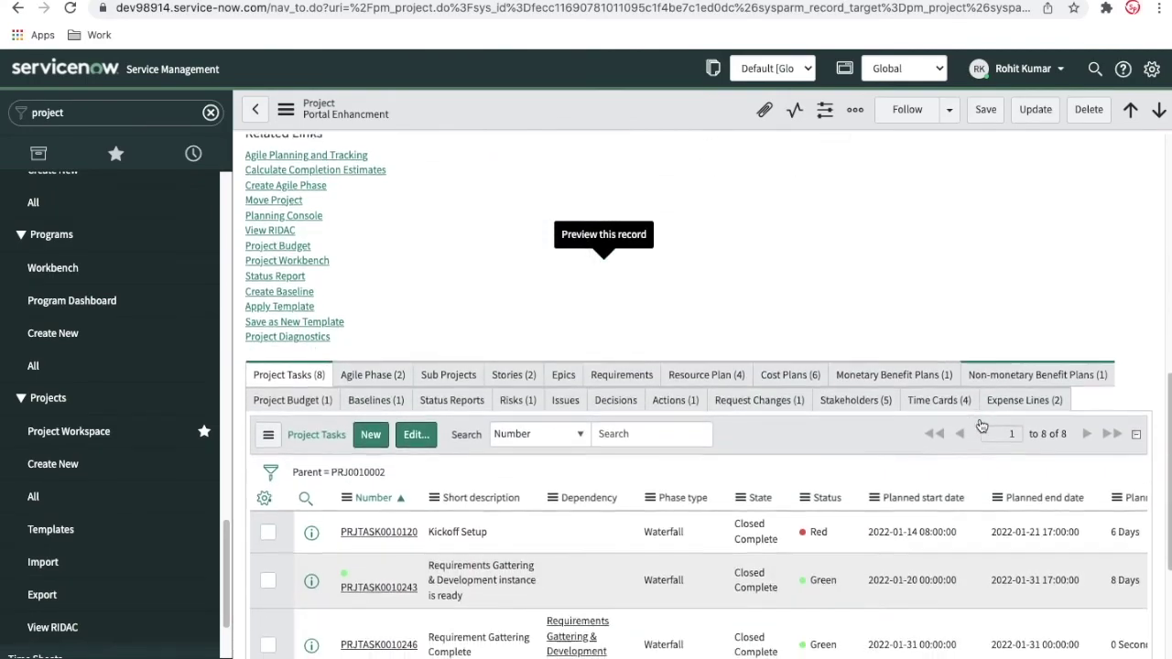
scroll(979, 417, "down", 2)
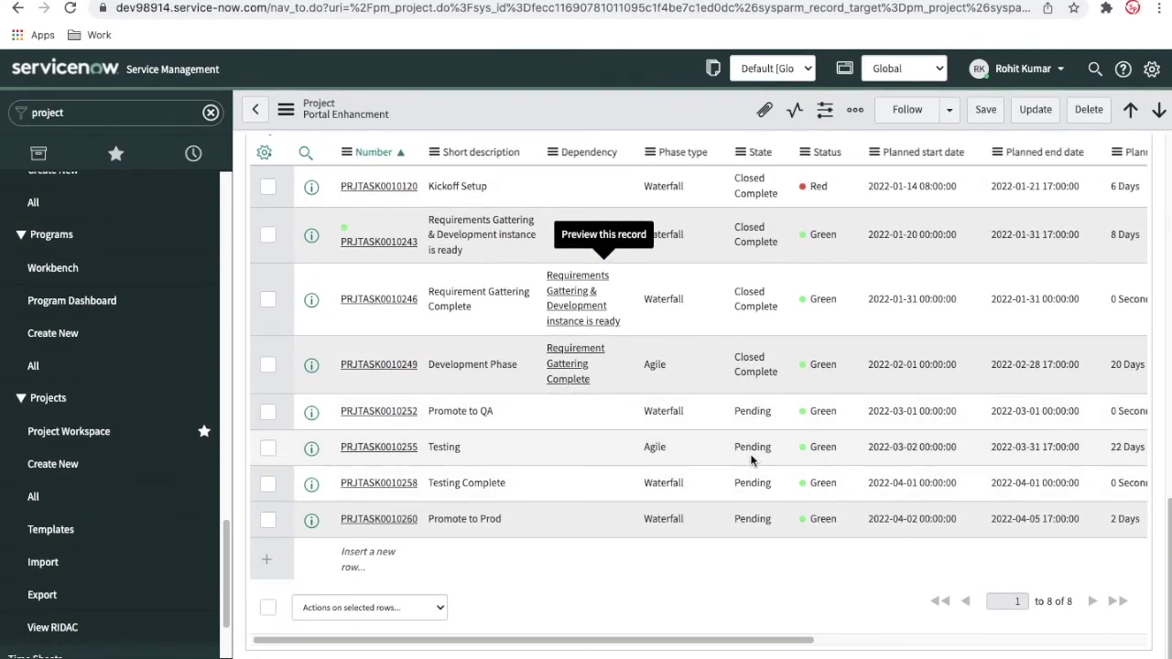
left_click(752, 418)
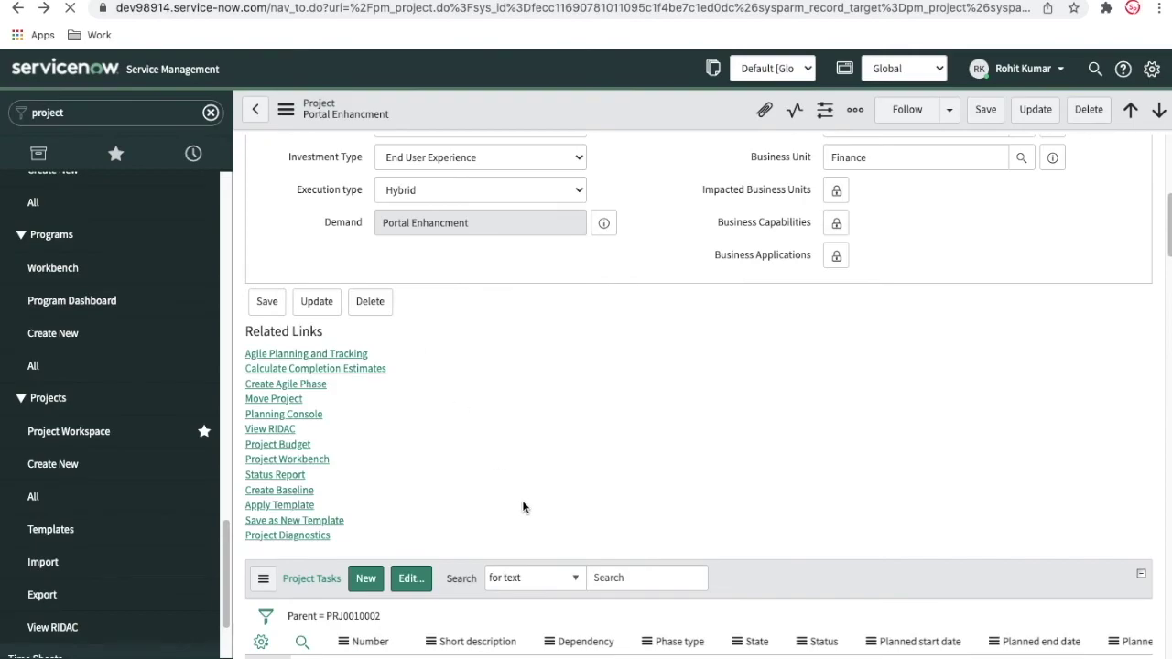
scroll(523, 503, "up", 5)
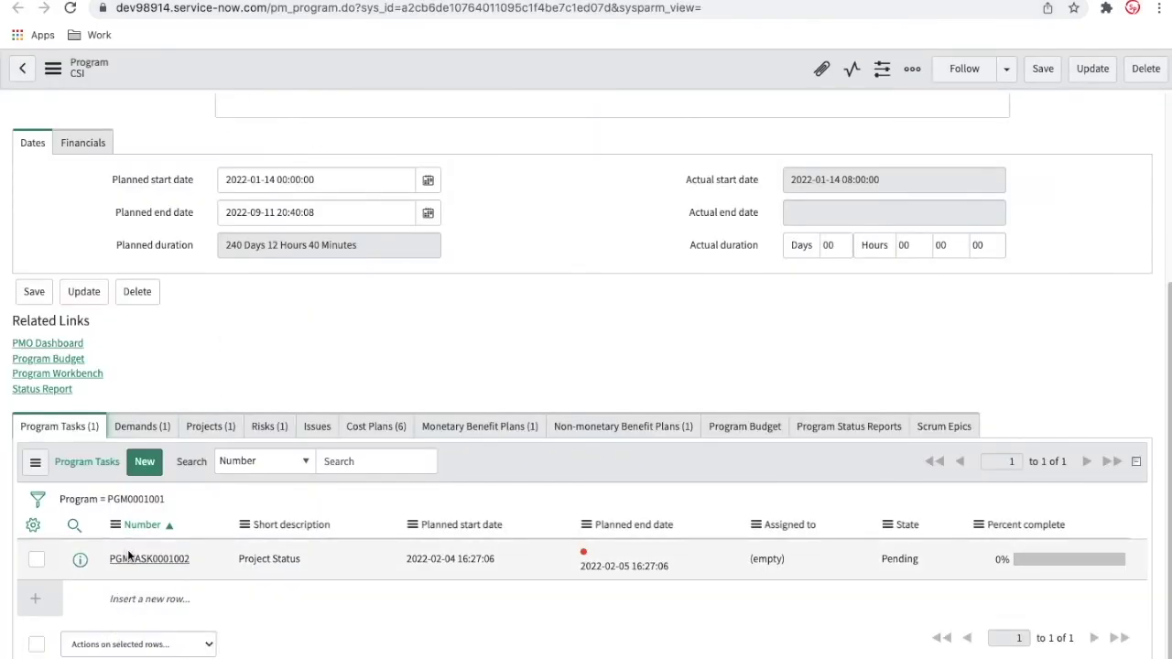
Check the stage of the Portal Enhancment demand listed under the CSI program
left_click(167, 427)
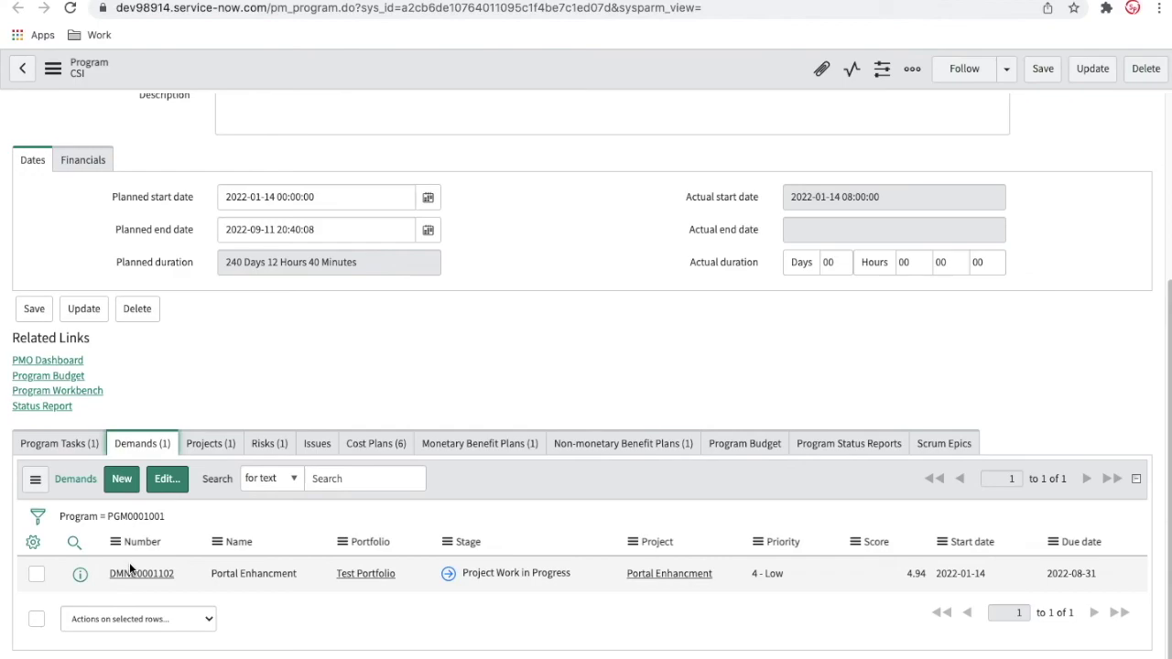
mouse_move(448, 577)
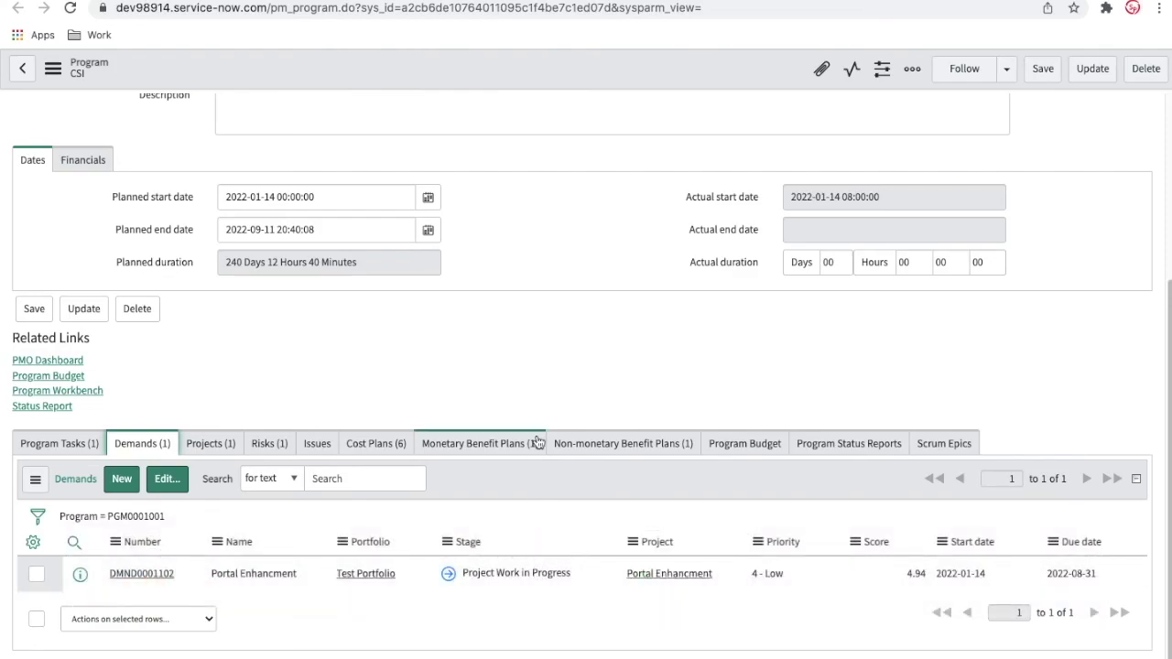
scroll(537, 442, "up", 2)
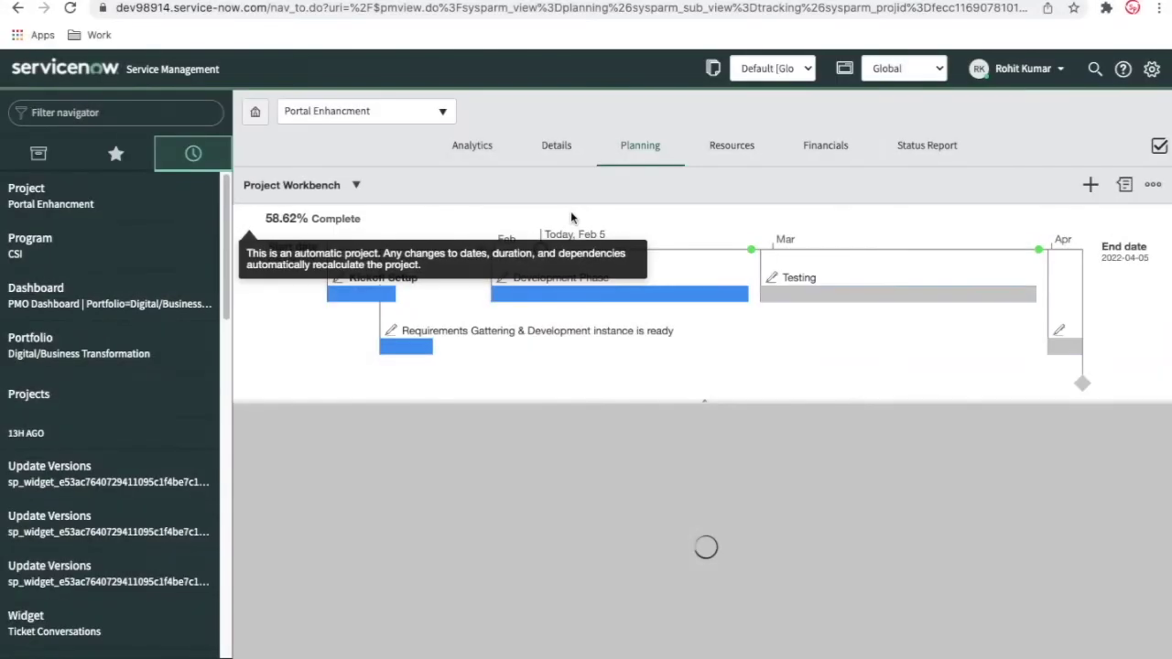
Examine Portal Enhancment's Project Workbench timeline and its Analytics view of completion, stories by state and tasks by state
mouse_move(740, 306)
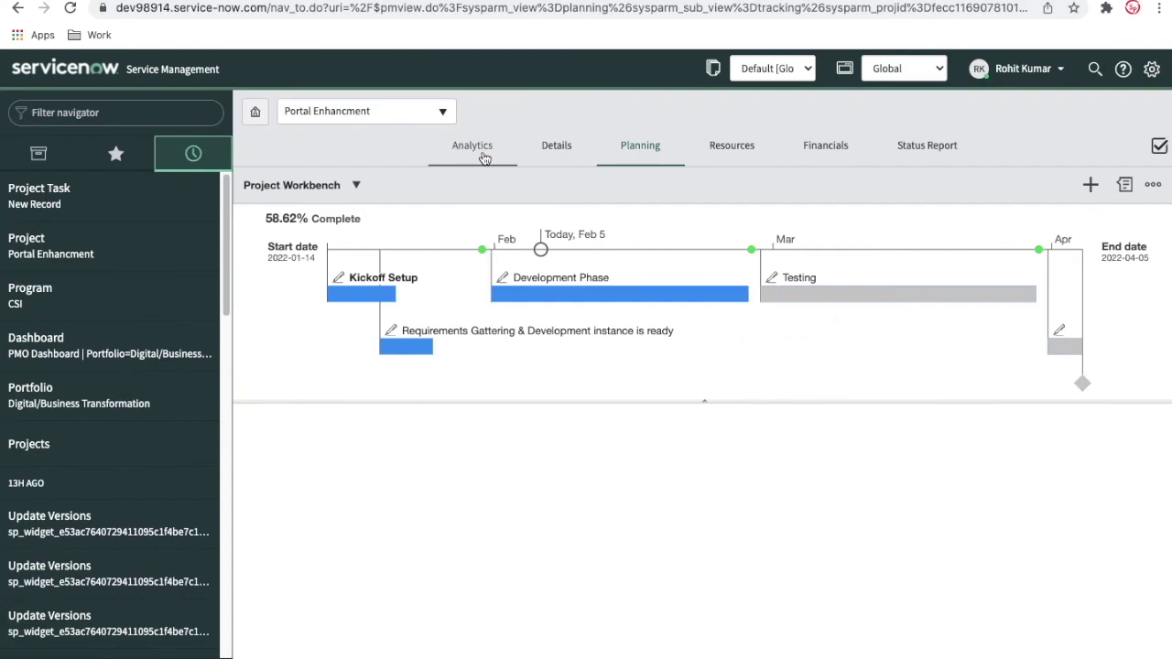
left_click(482, 157)
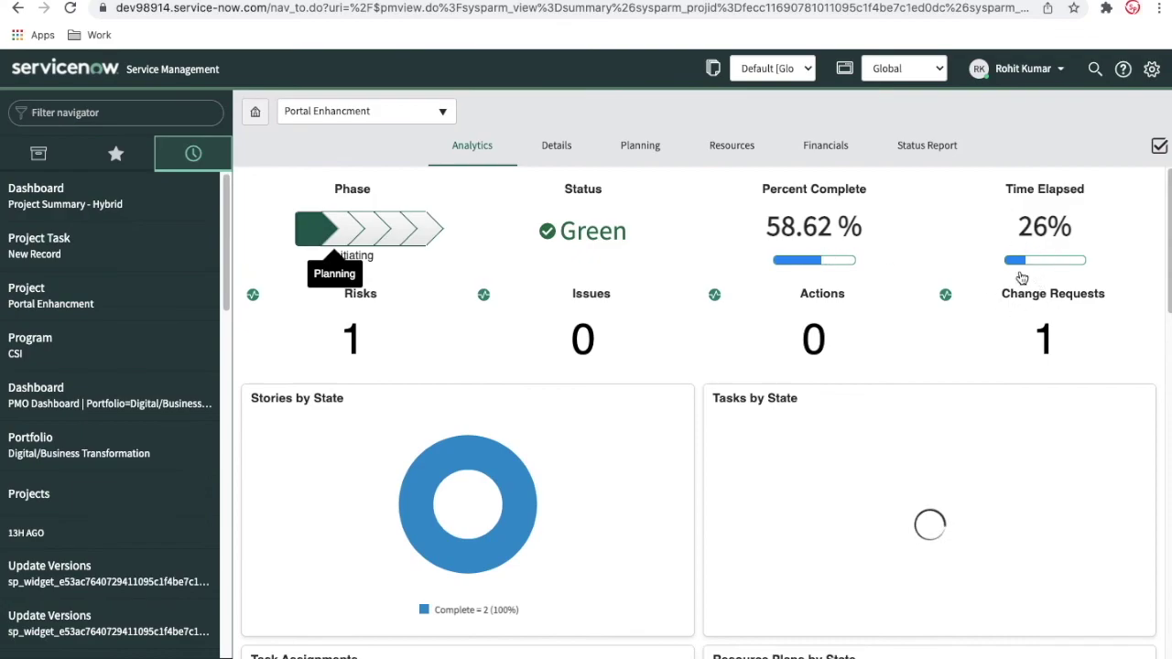
scroll(1022, 278, "down", 3)
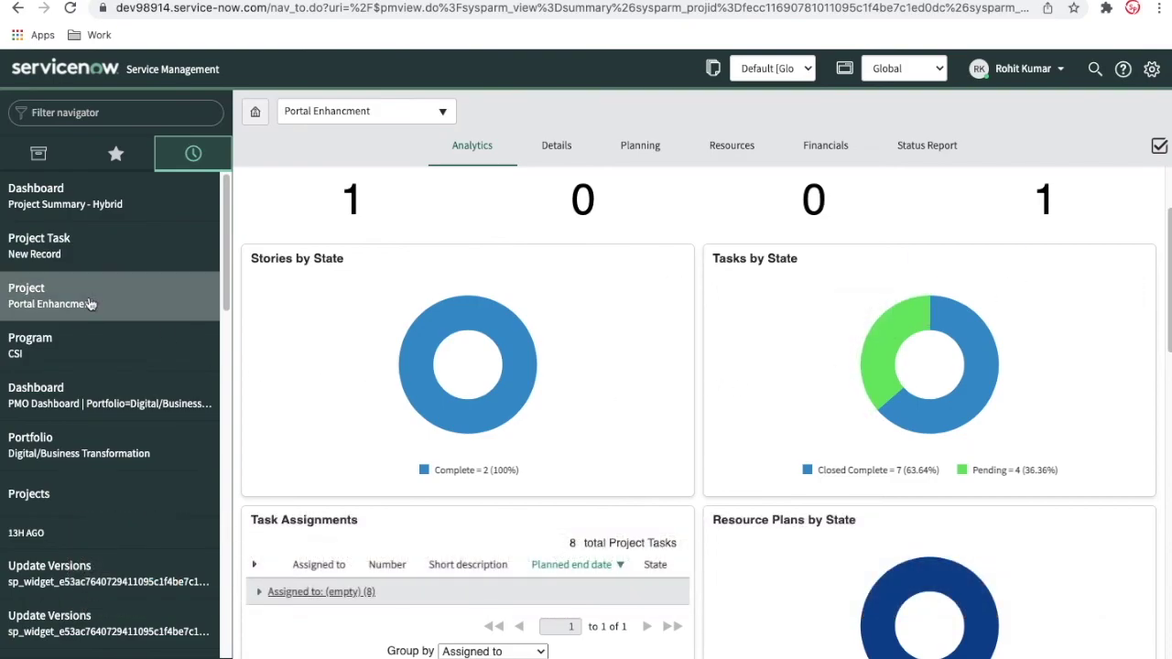
mouse_move(502, 345)
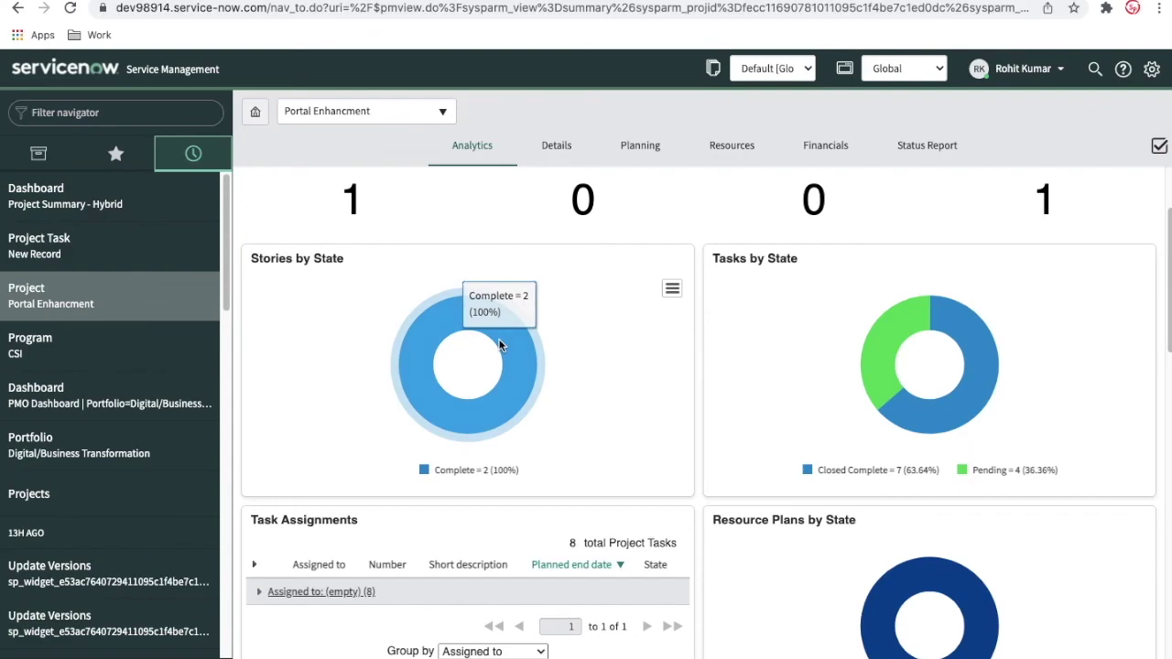
Reopen the Portal Enhancment project and set its pending tasks, from Promote to QA through Promote to Prod, to Closed Complete
left_click(500, 344)
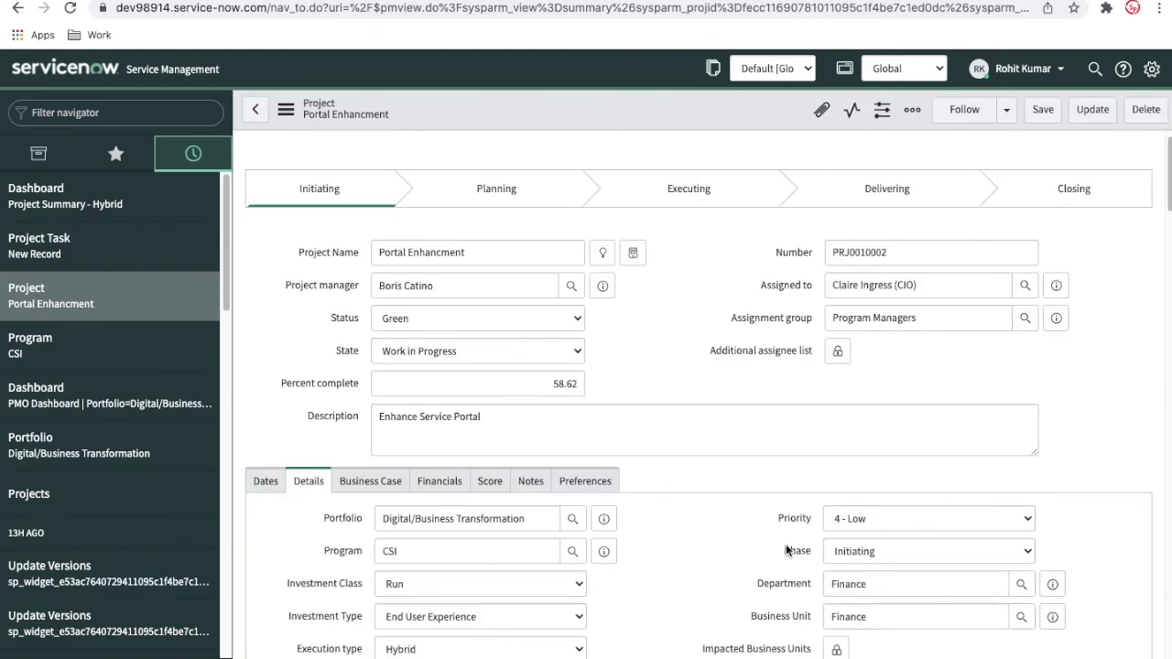
scroll(787, 550, "down", 10)
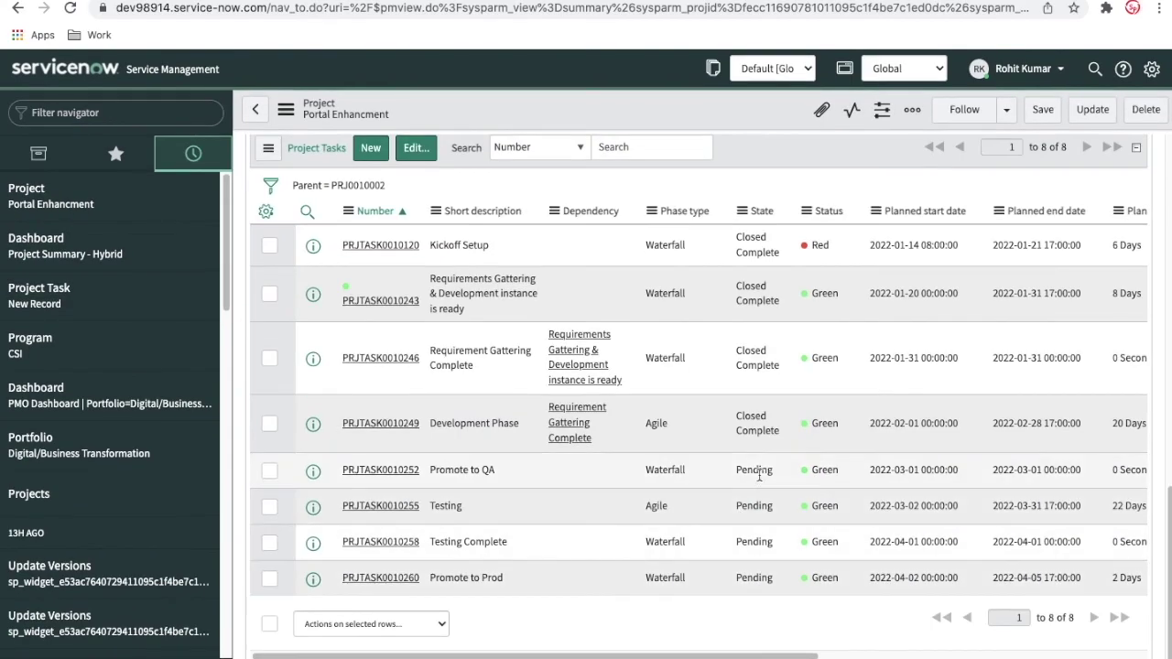
left_click(759, 473)
key("shift+Down")
key("shift+Down")
double_click(759, 474)
left_click(761, 475)
left_click(784, 523)
left_click(873, 472)
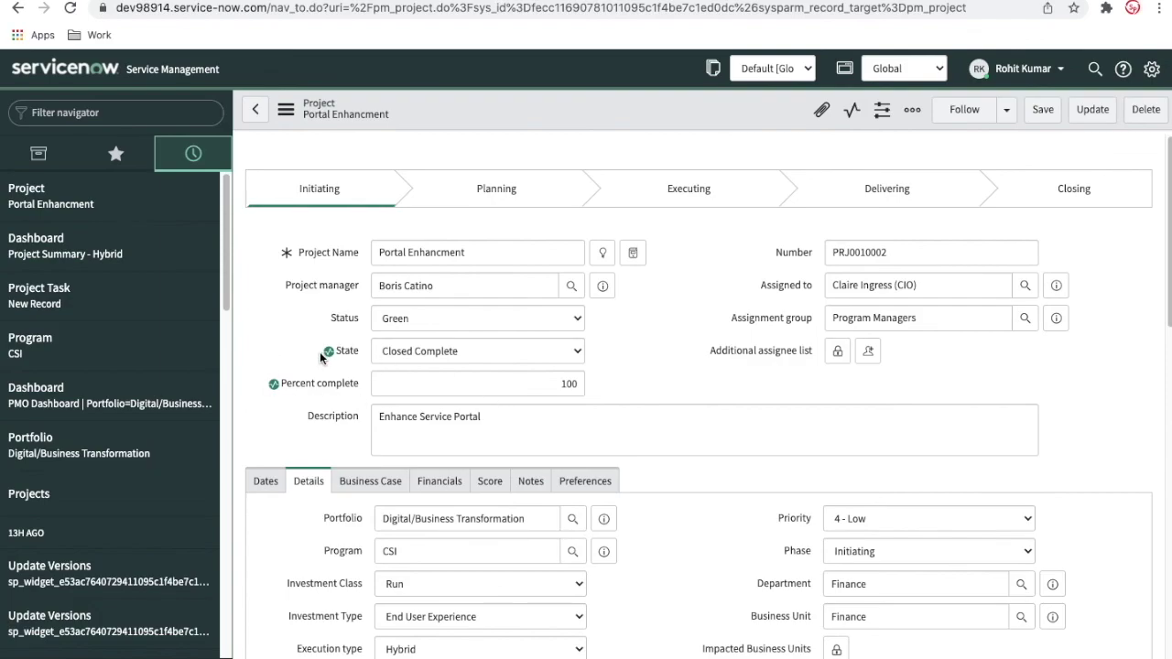
Review the state, percent complete and planned and actual dates on the Portal Enhancment project
scroll(444, 495, "down", 5)
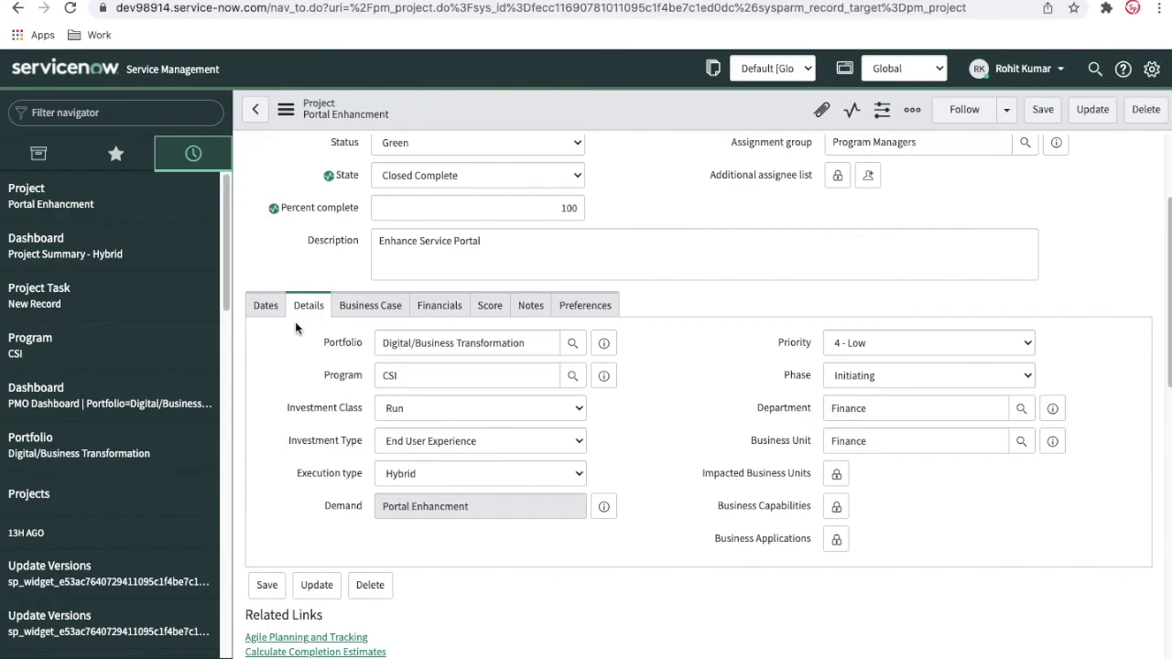
left_click(271, 310)
scroll(457, 375, "down", 3)
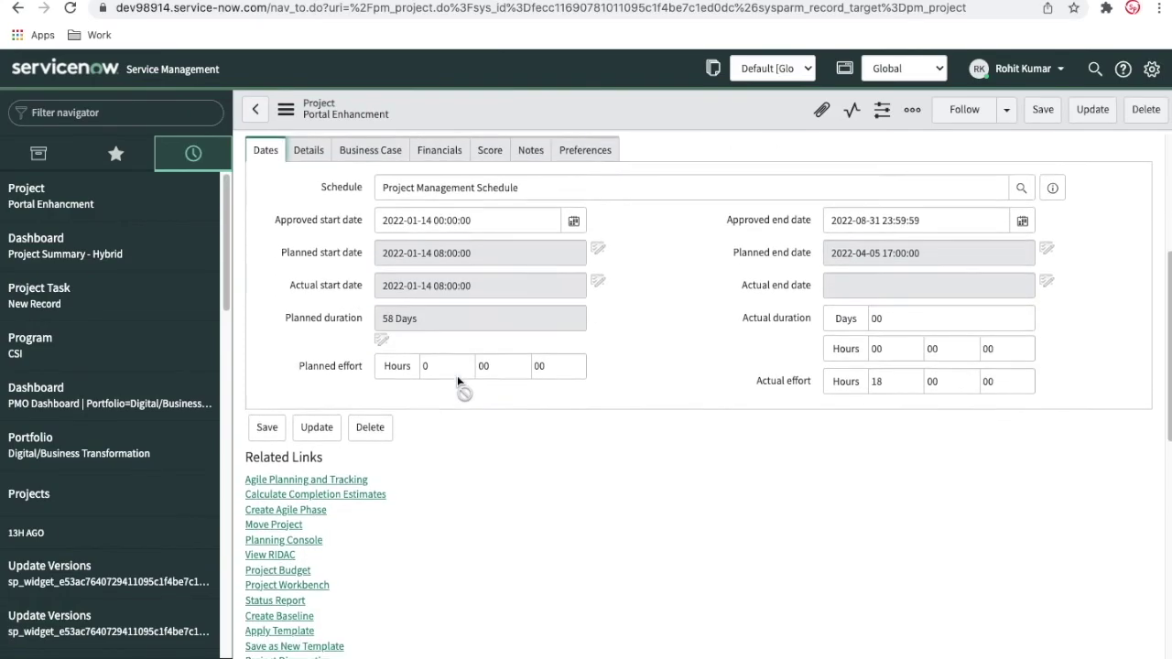
Check Portal Enhancment's updated timeline in the Project Workbench and open its Analytics view
left_click(296, 587)
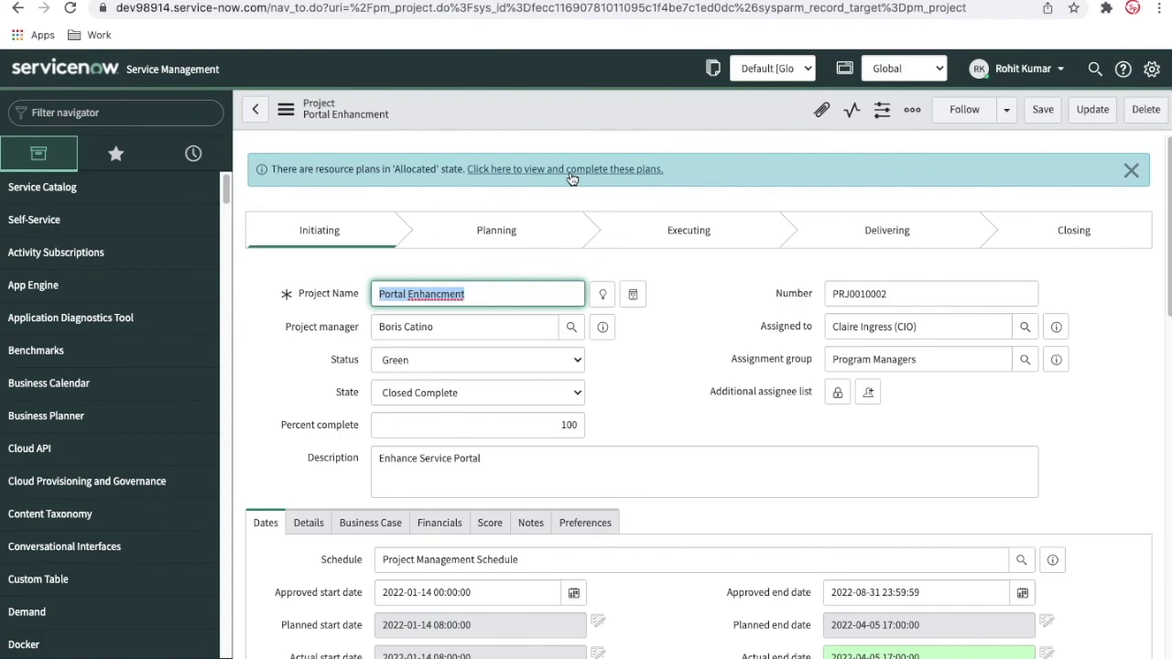
scroll(671, 285, "down", 5)
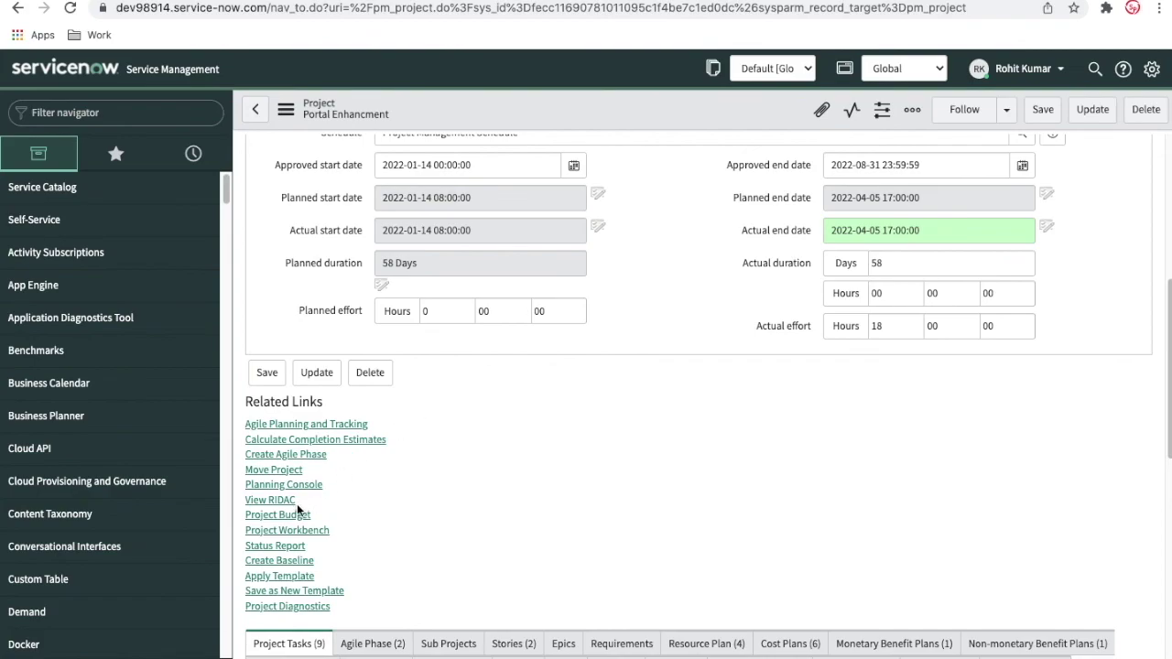
left_click(296, 534)
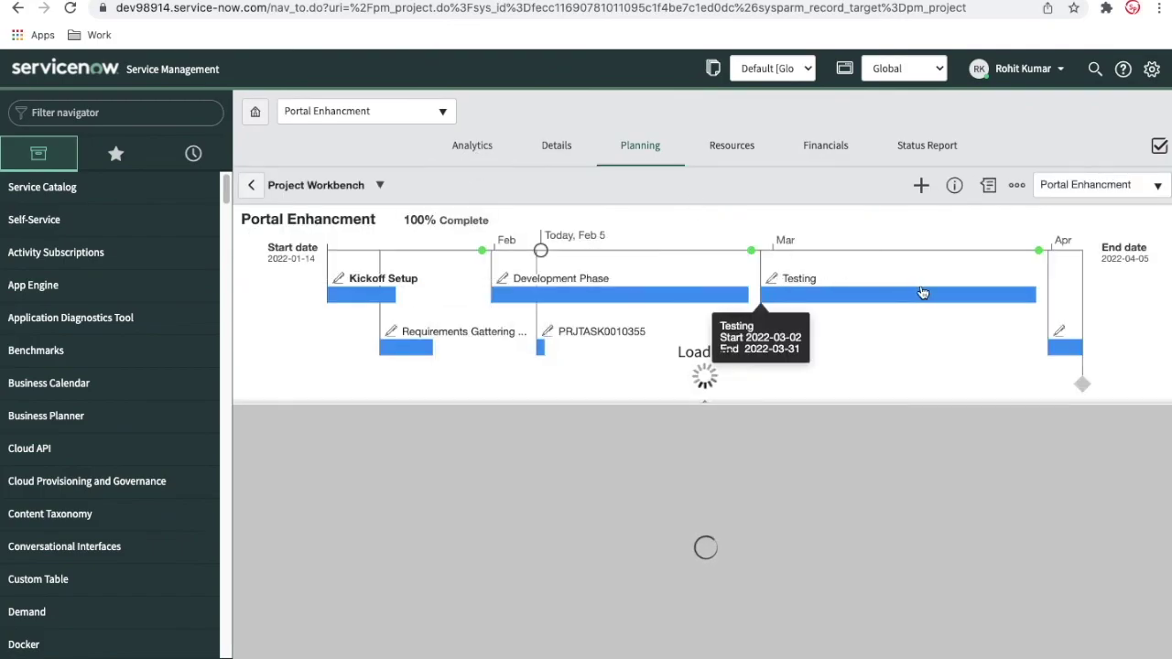
left_click(477, 148)
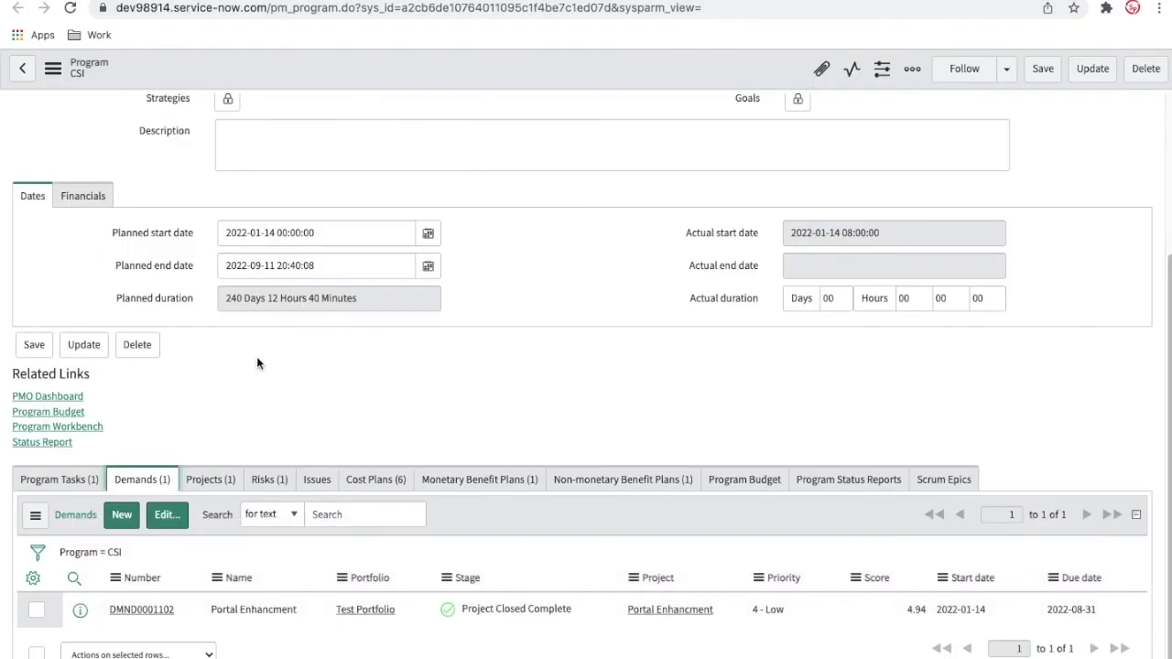
Go back to the CSI program and check its demand's stage and the program's own state and dates
scroll(256, 356, "down", 1)
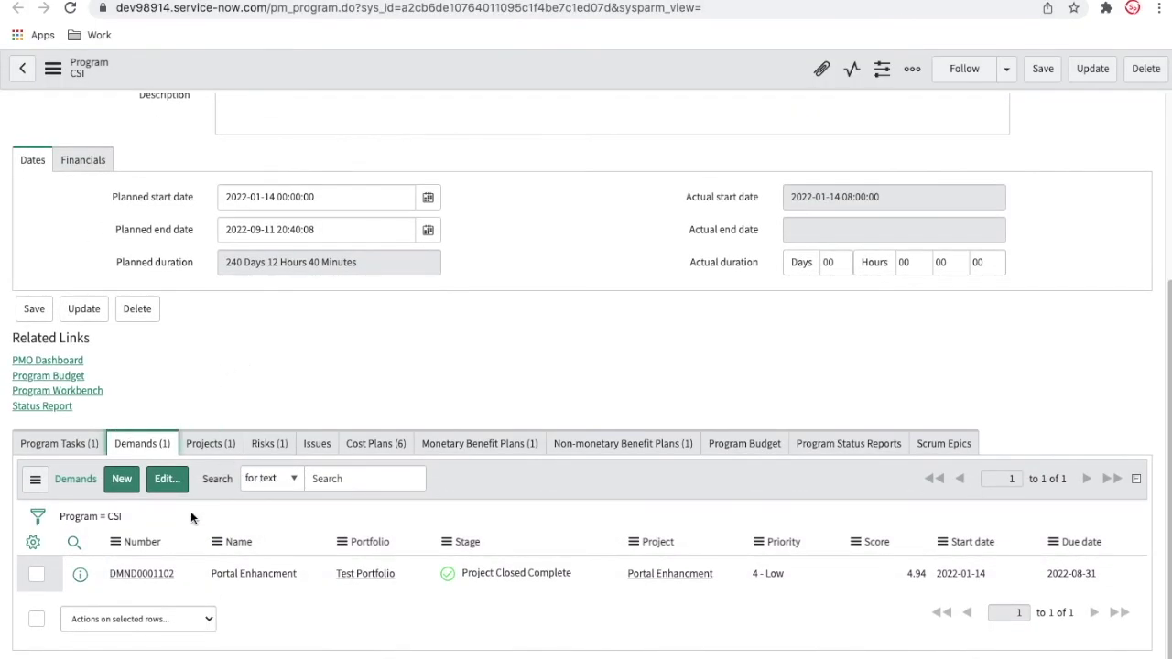
mouse_move(500, 576)
scroll(379, 249, "up", 2)
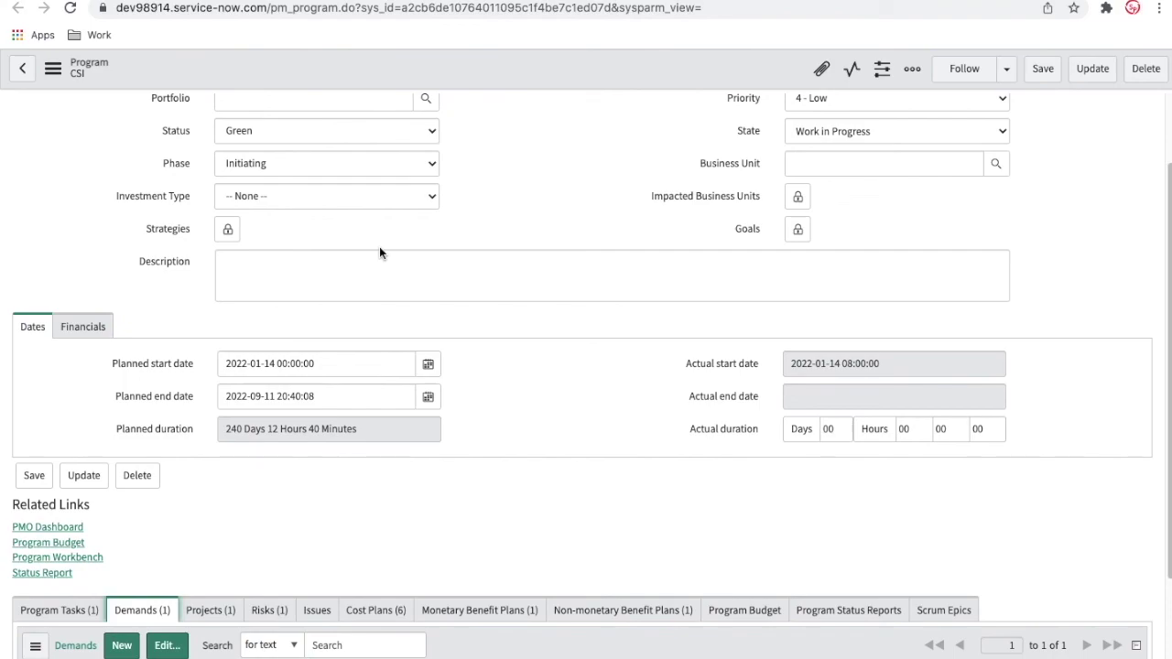
scroll(379, 253, "up", 1)
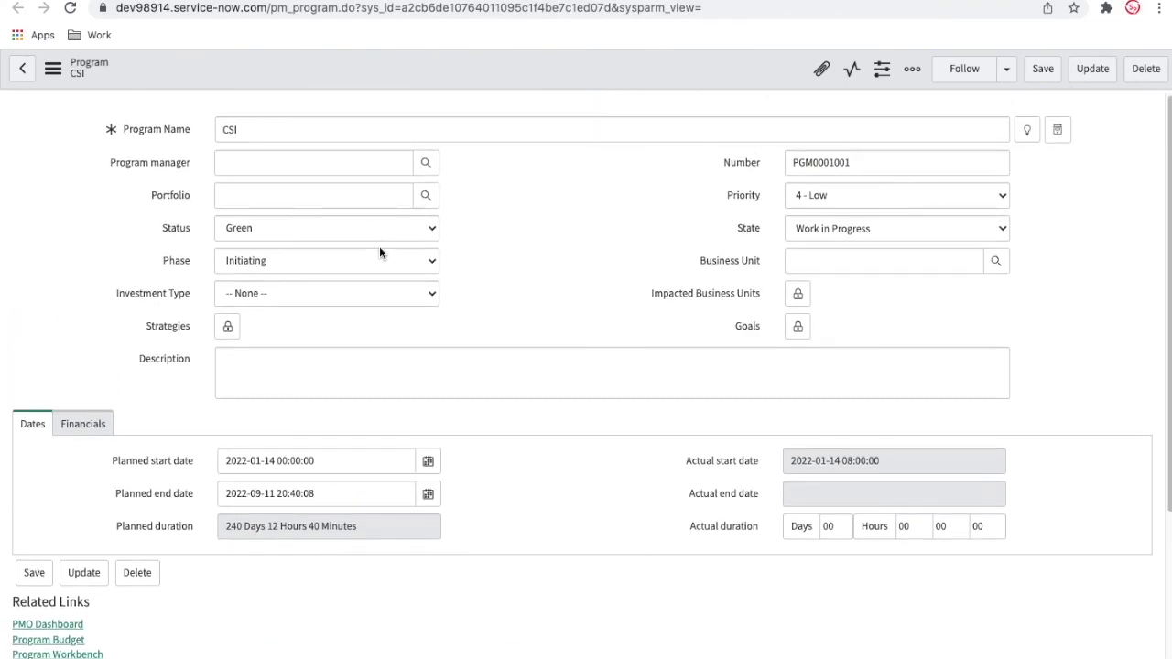
scroll(379, 252, "down", 1)
scroll(379, 247, "down", 4)
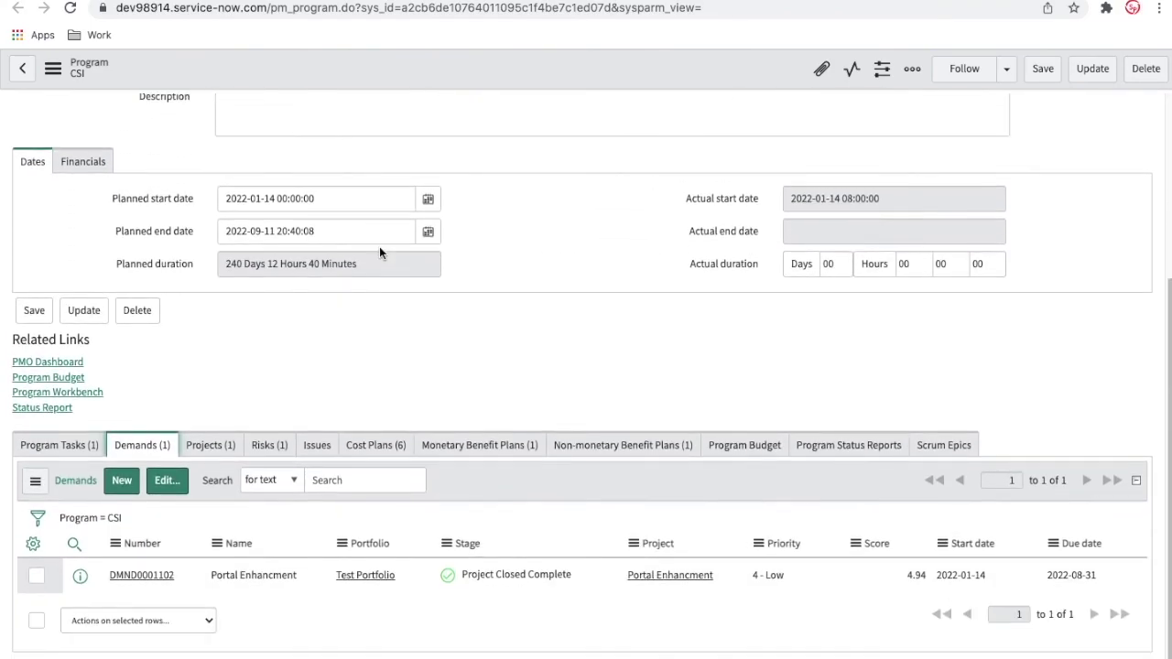
Set the state of the CSI program's Project Status task to Closed Complete and reload the program form
left_click(57, 446)
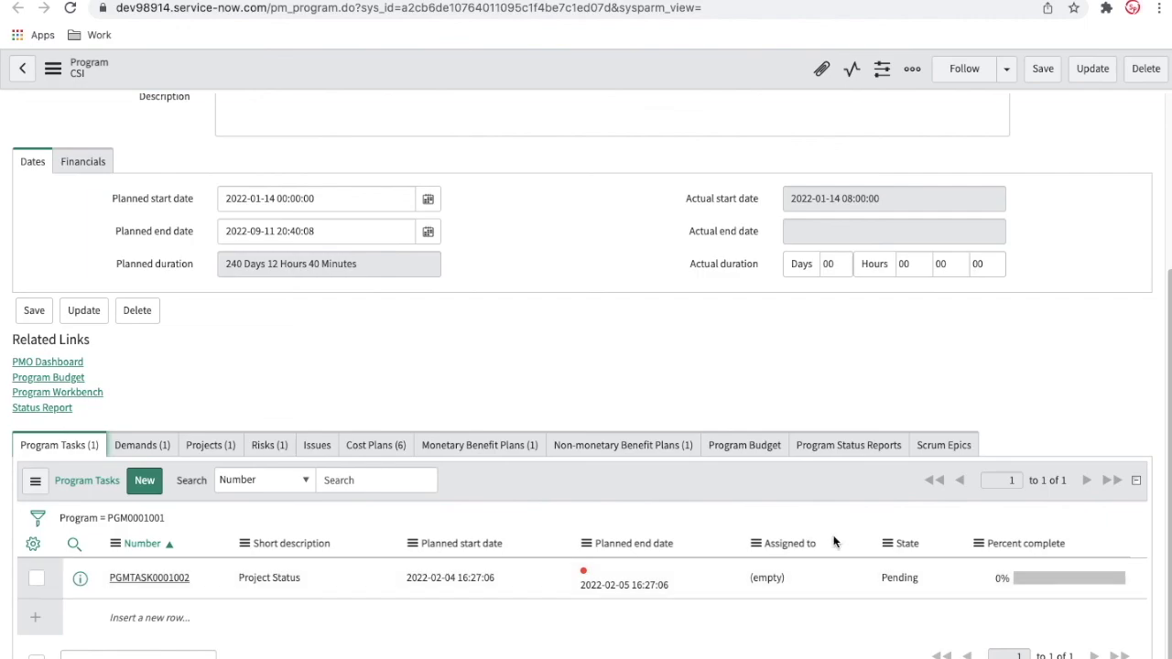
double_click(886, 582)
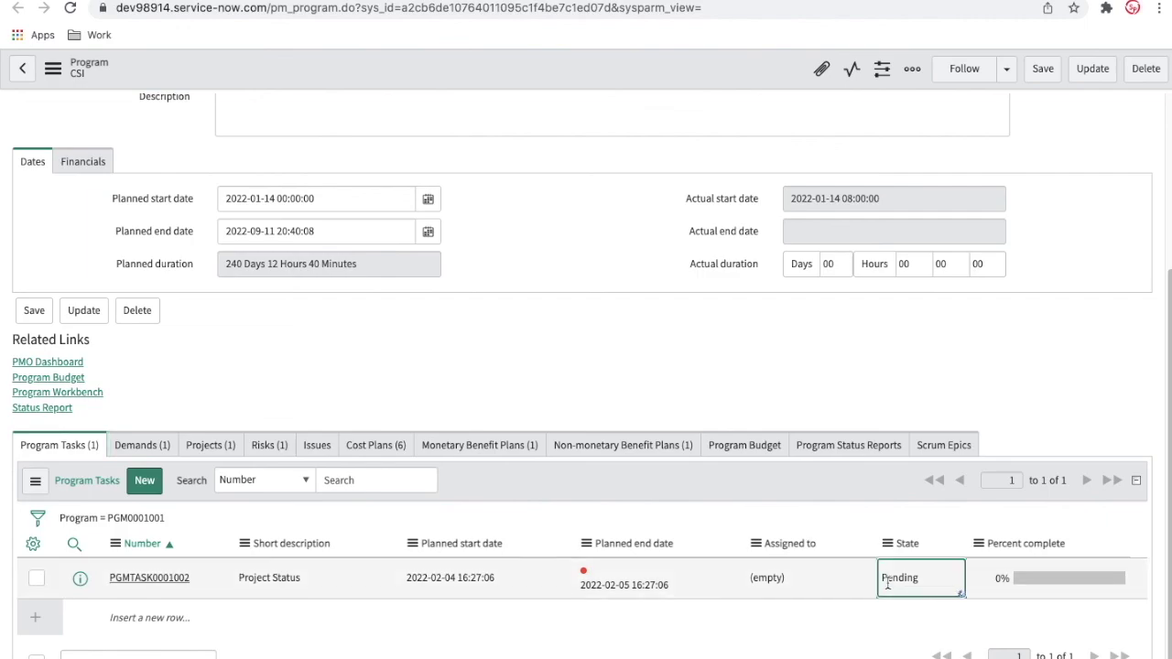
left_click(911, 586)
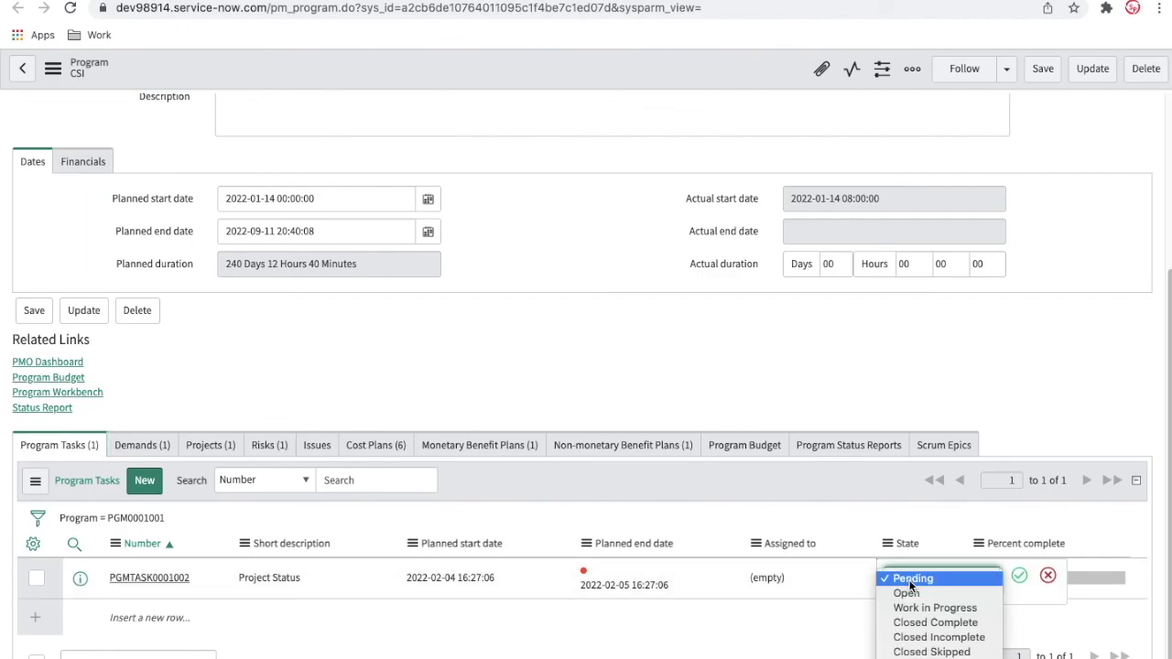
left_click(925, 627)
left_click(1018, 580)
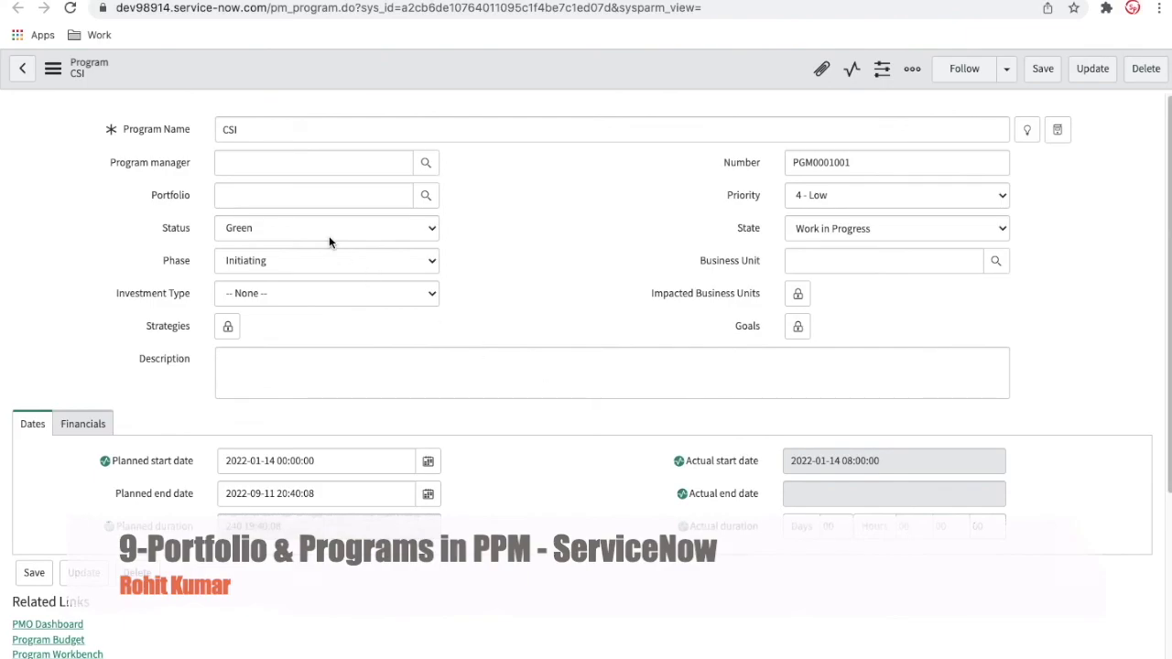
right_click(400, 77)
left_click(439, 357)
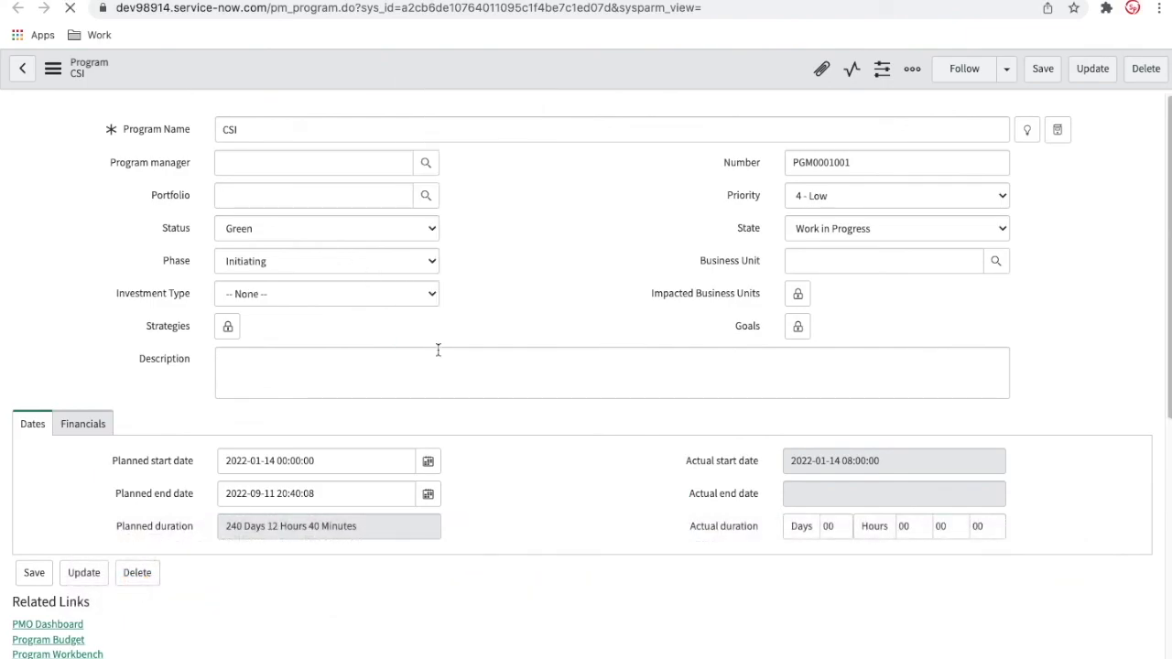
Check the available State choices on the CSI program and save the program record
left_click(872, 238)
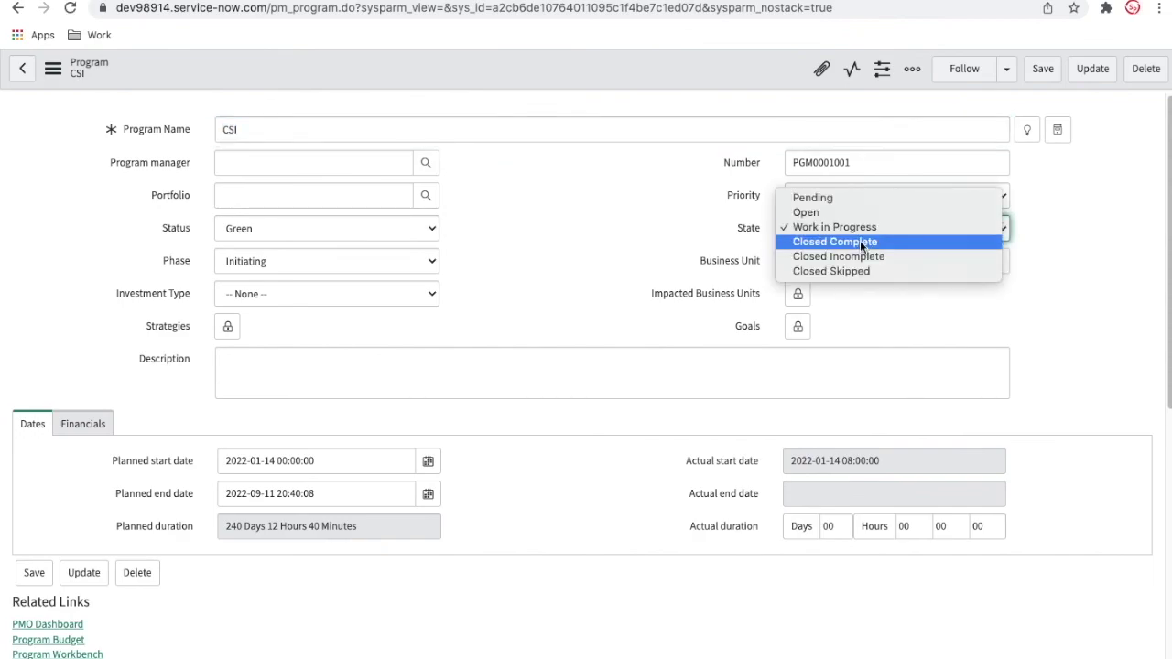
left_click(757, 195)
right_click(662, 83)
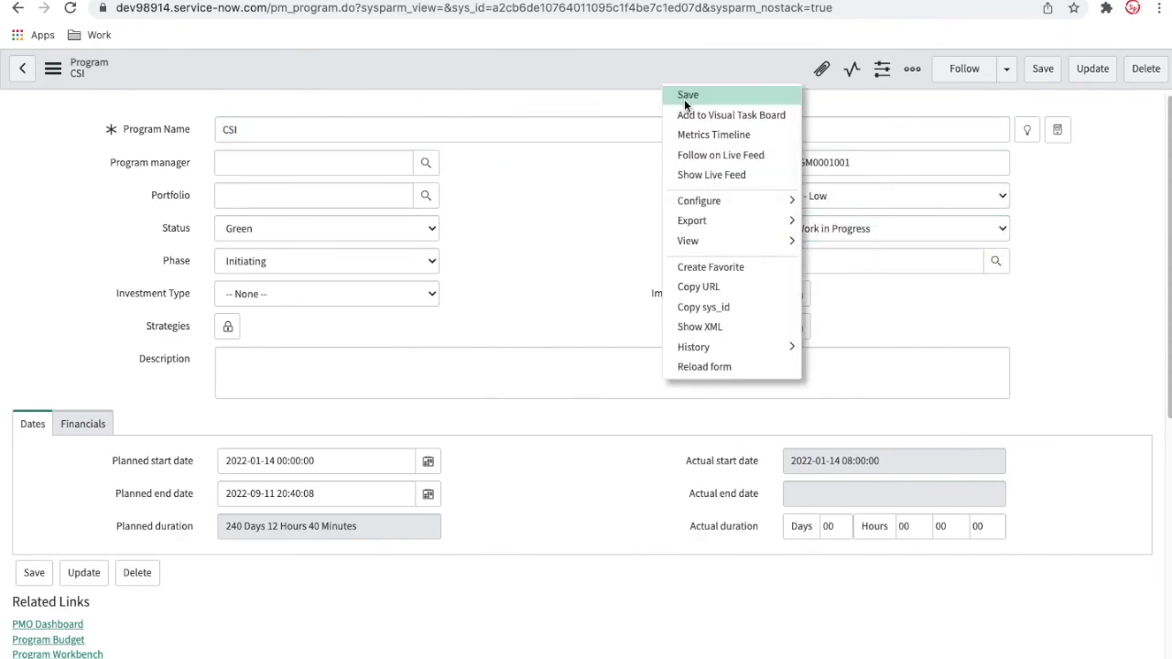
left_click(684, 103)
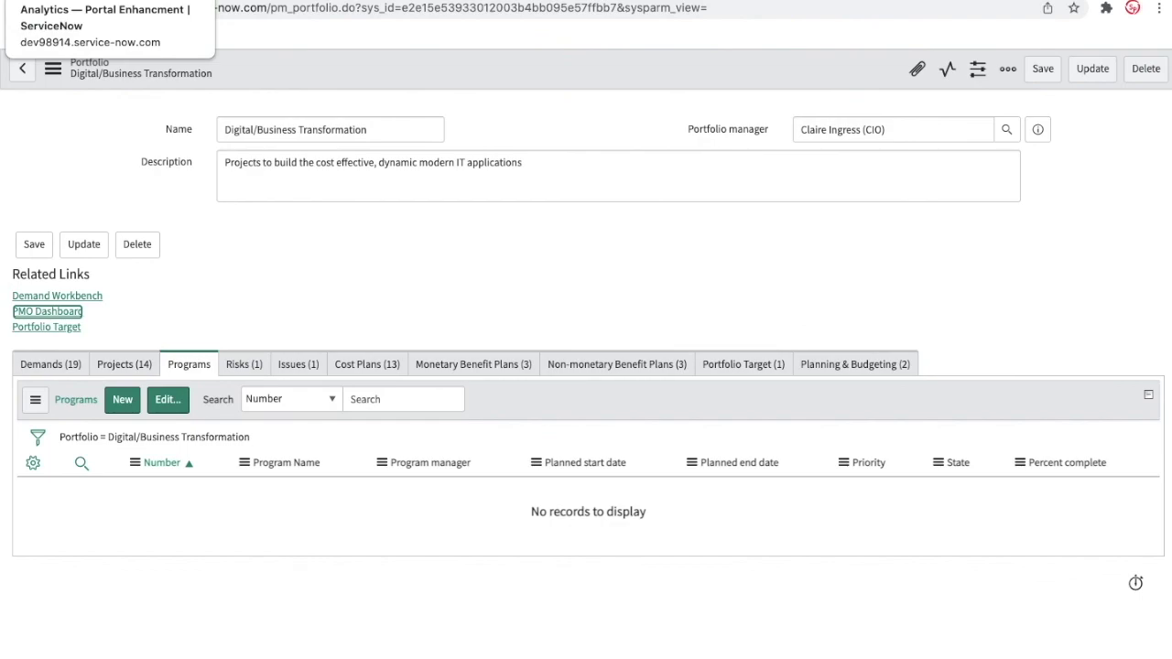
Find the Investment Portal by filtering the navigator for "project" and review its HR Portfolio view
left_click(105, 2)
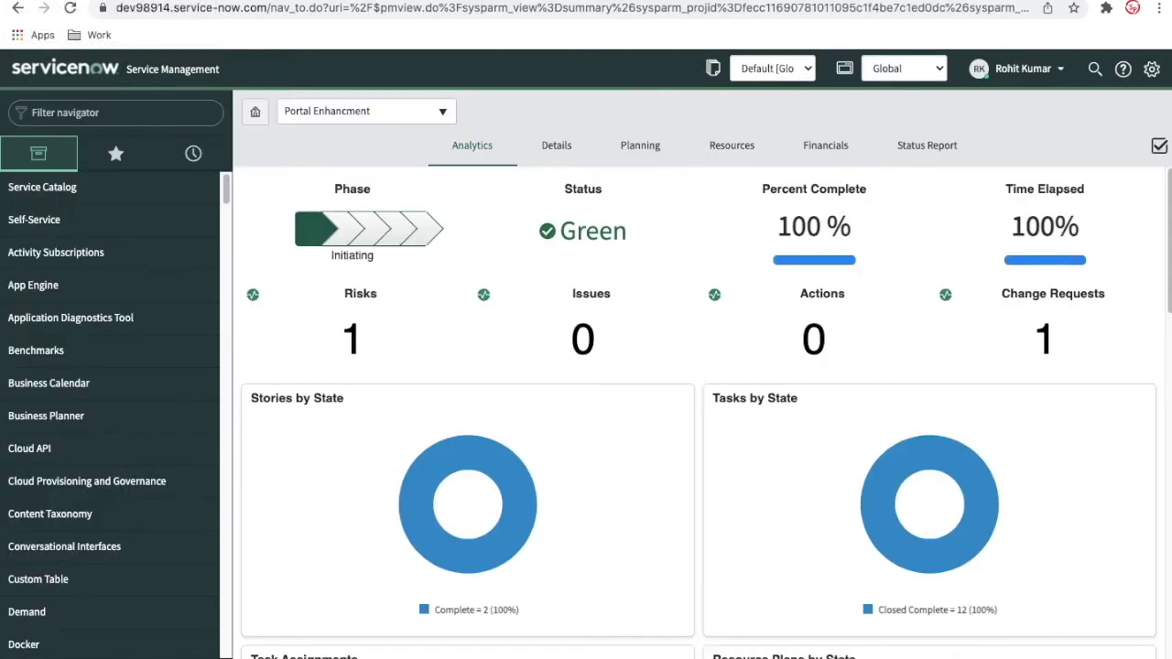
left_click(118, 110)
type("project")
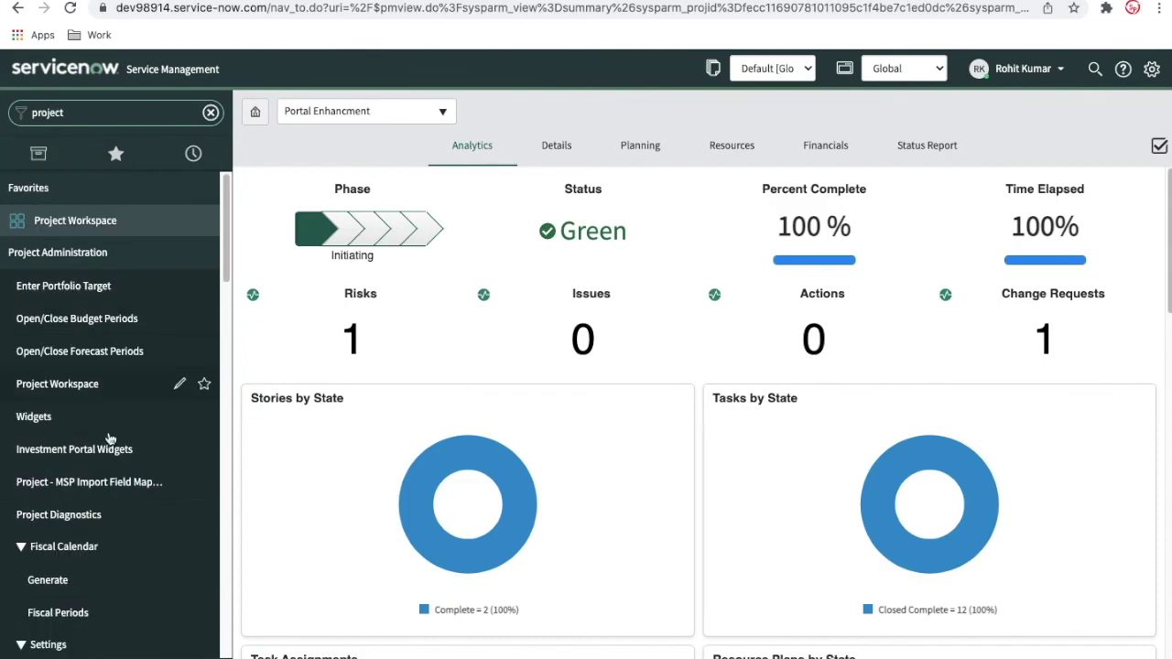
scroll(109, 438, "down", 15)
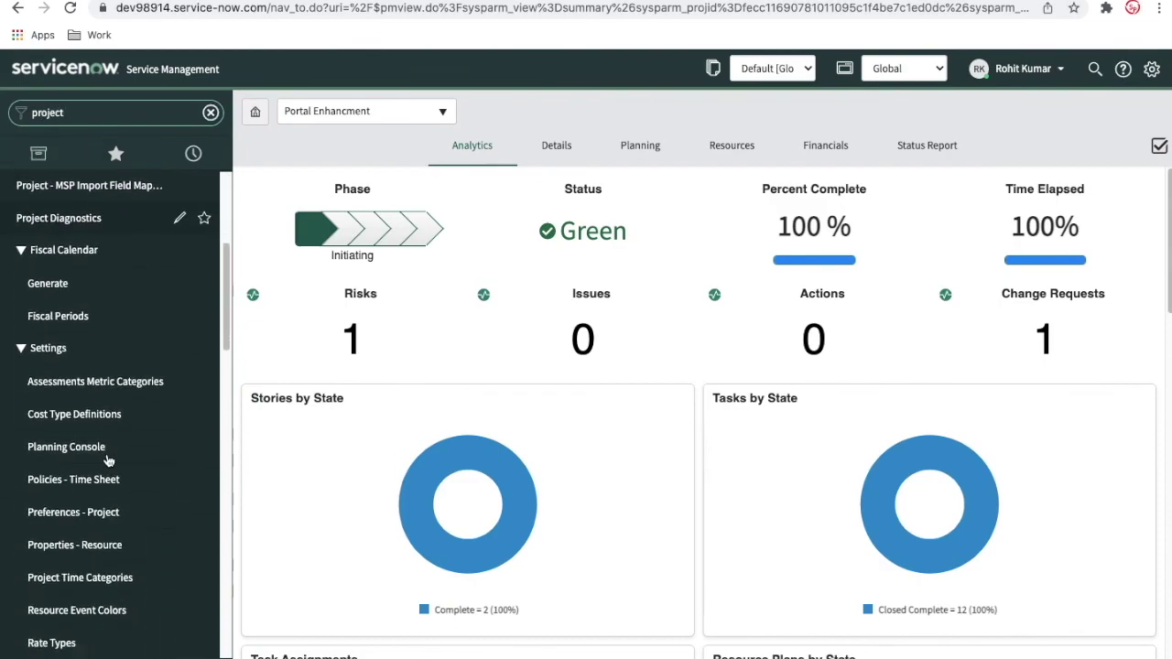
scroll(109, 460, "down", 1)
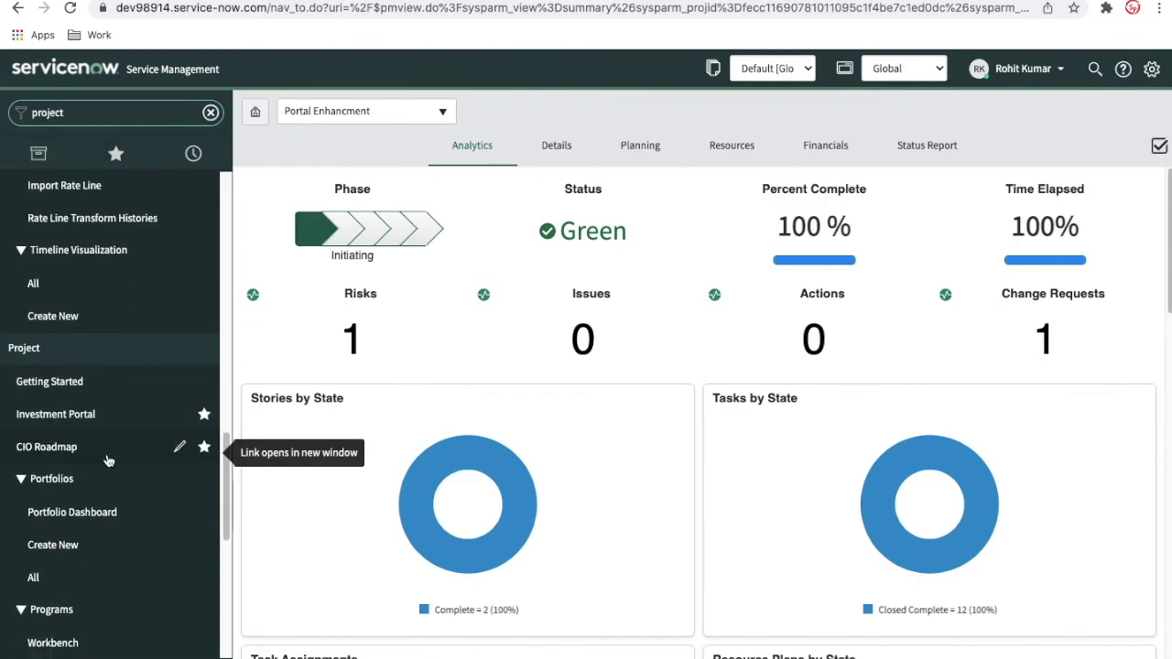
left_click(87, 419)
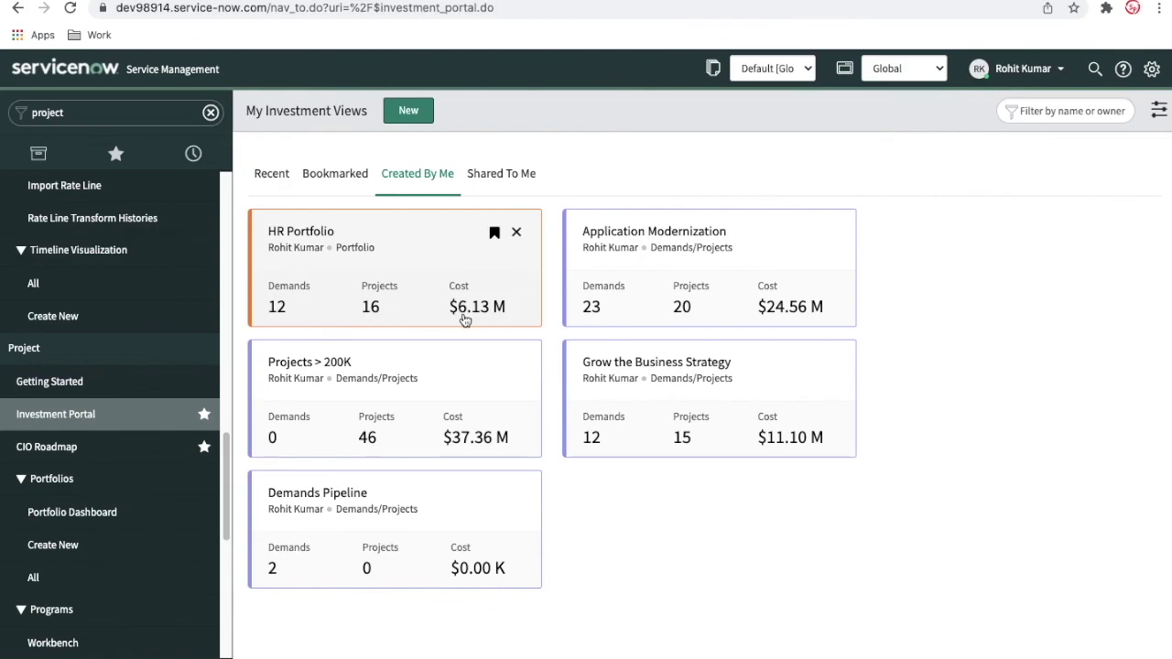
left_click(417, 291)
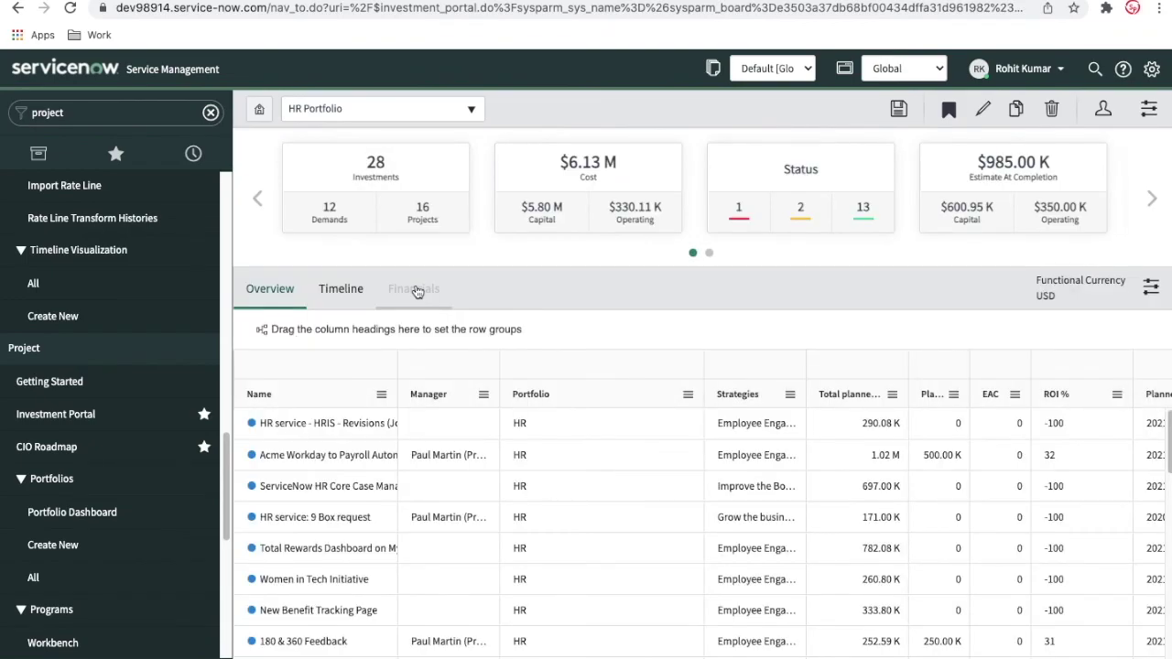
scroll(328, 557, "down", 2)
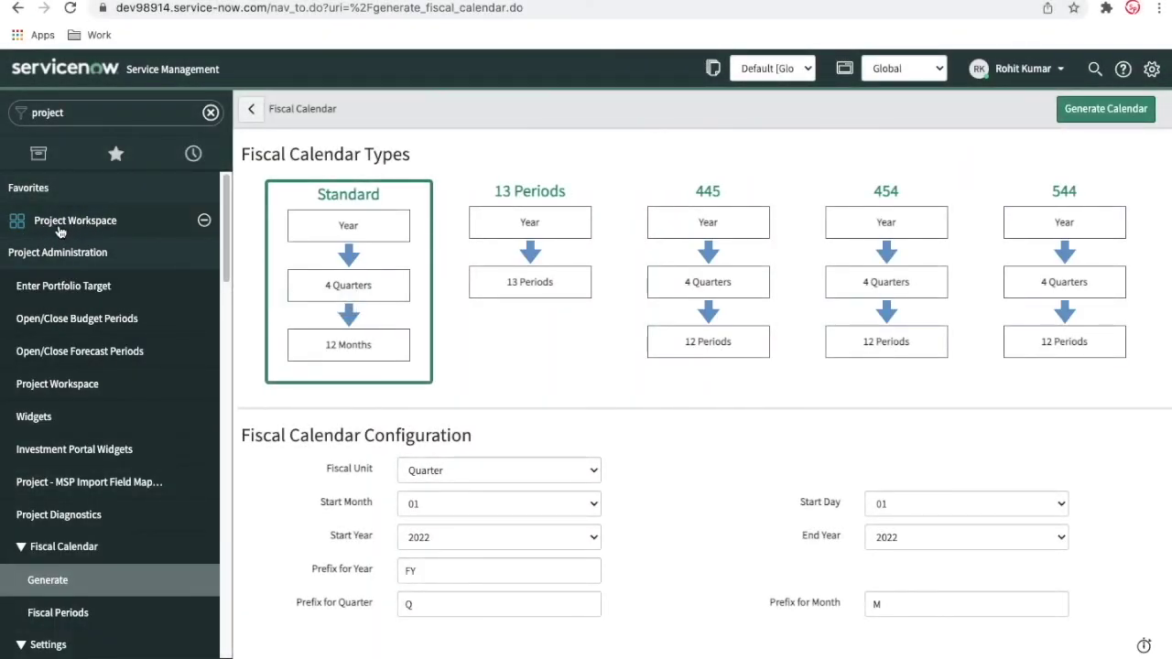
Open the Project Workspace and look over its project cards and the option for creating a new project
left_click(60, 230)
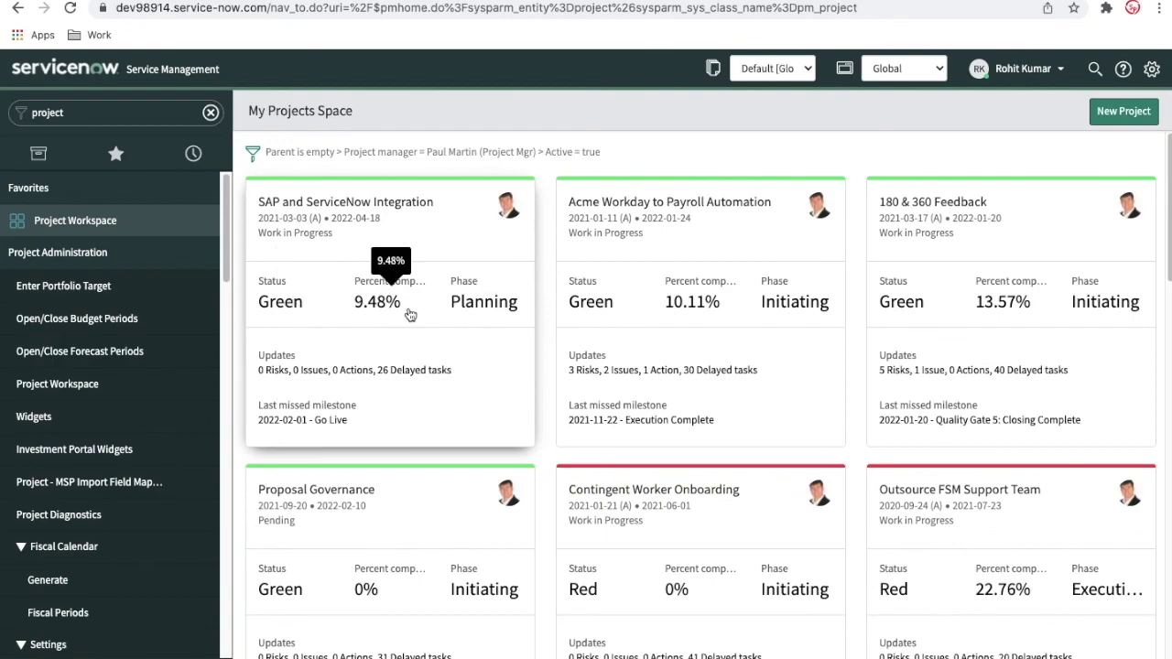
left_click(1112, 123)
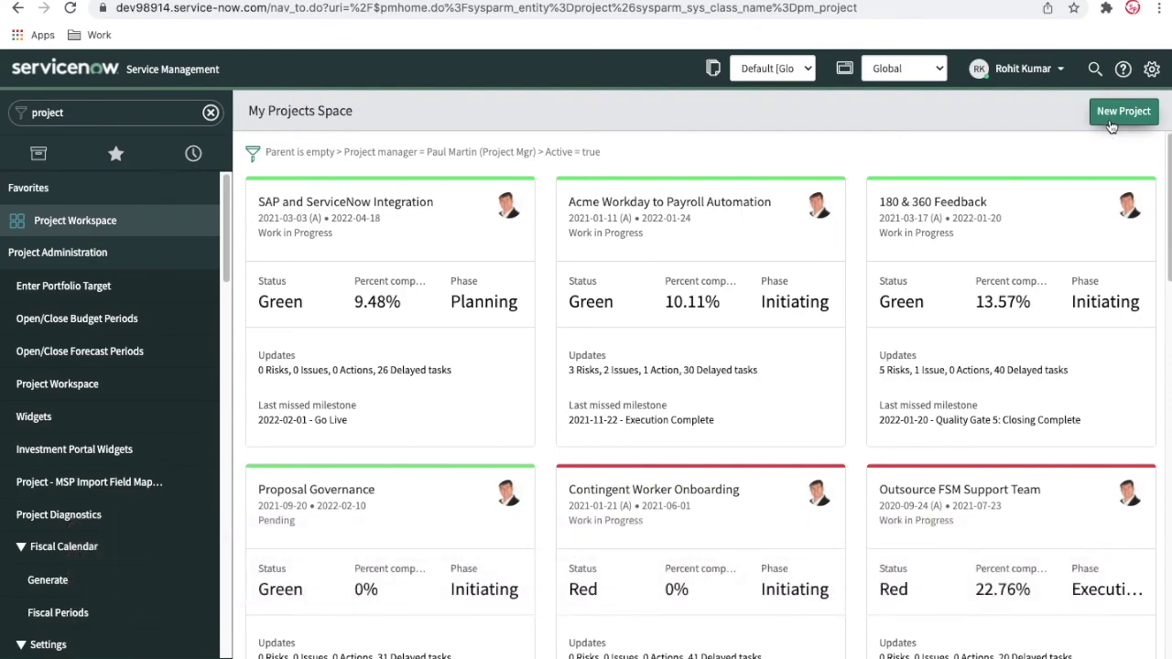